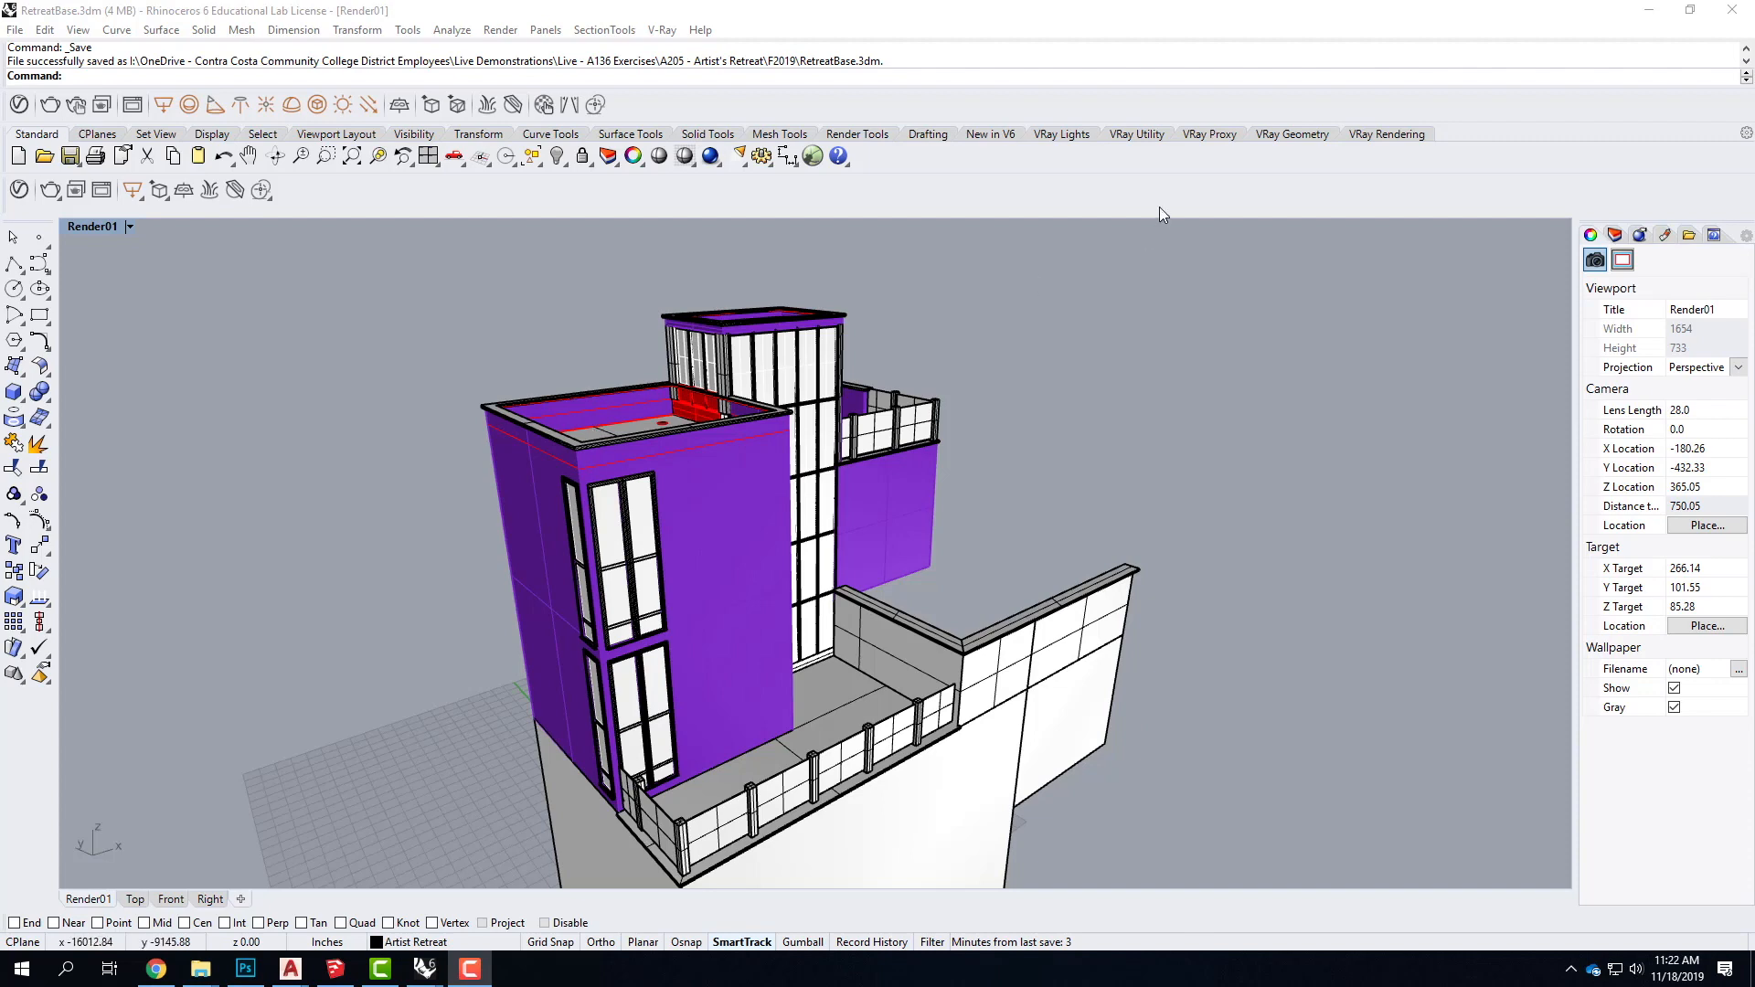
# Step: Switch from the RetreatBase model to the Rhino window with MasterSite_F2019.3dm
pyautogui.click(1650, 11)
pyautogui.click(425, 968)
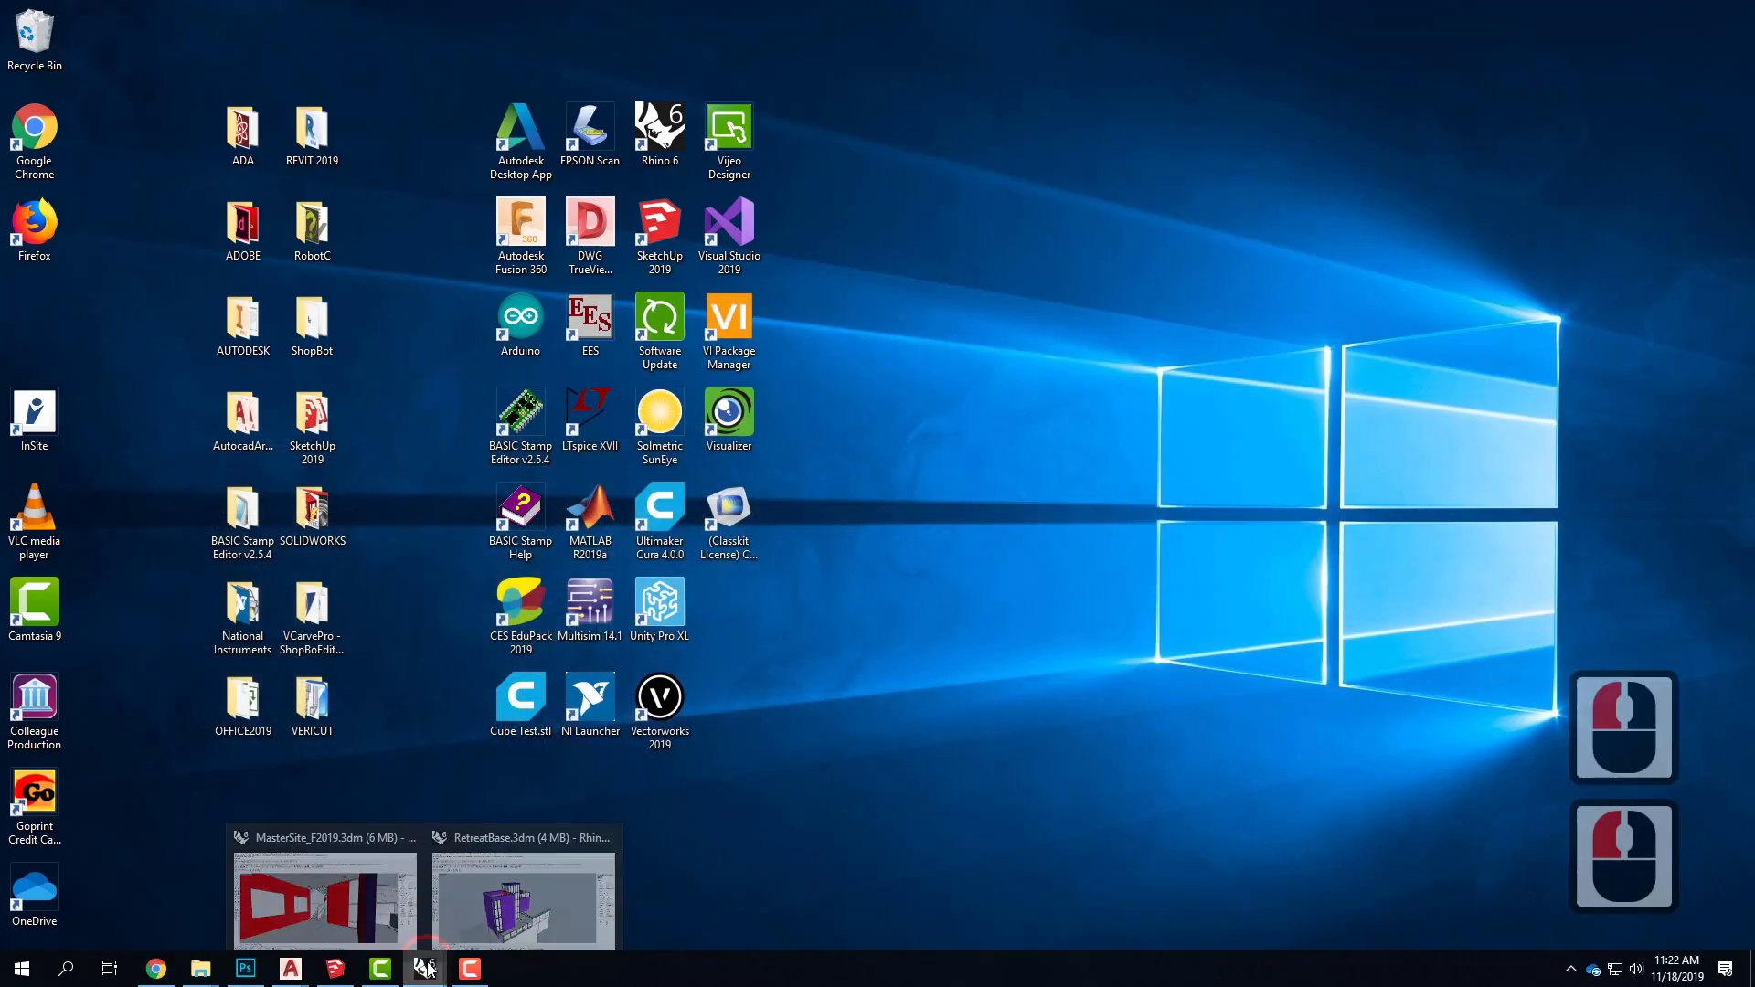
pyautogui.click(378, 894)
pyautogui.click(932, 629)
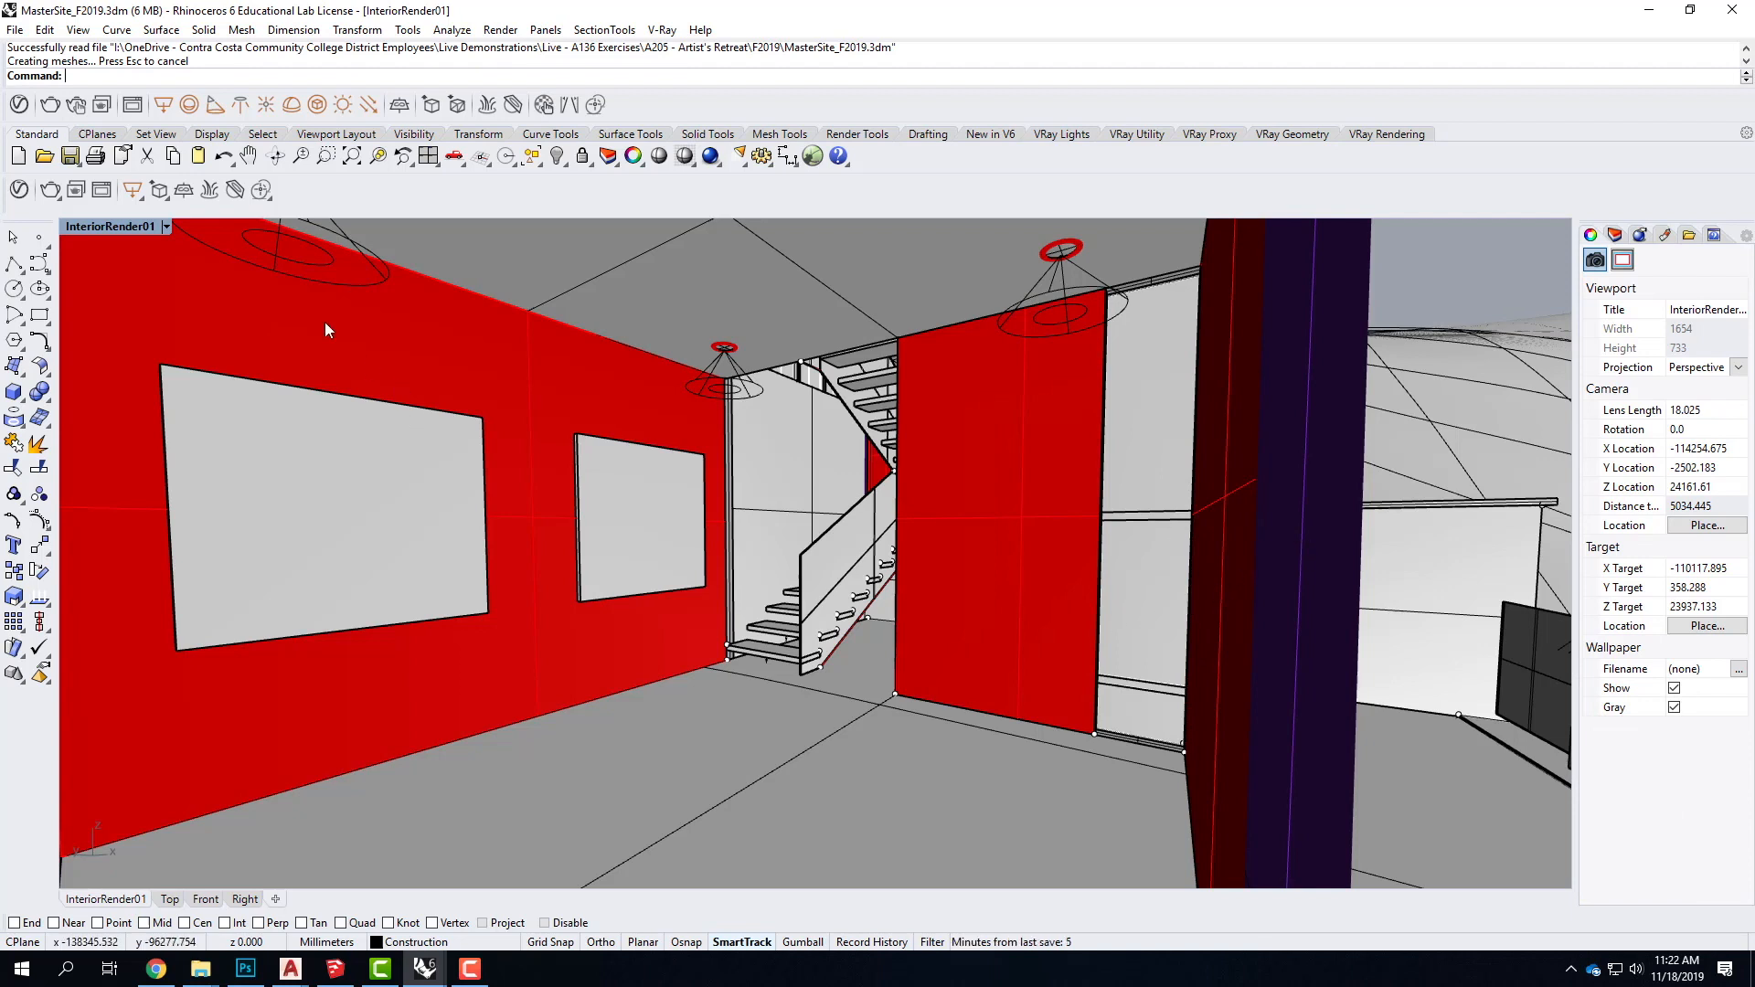
# Step: Set the perspective viewport to the saved named view ExteriorRender01
pyautogui.click(165, 226)
pyautogui.moveTo(184, 591)
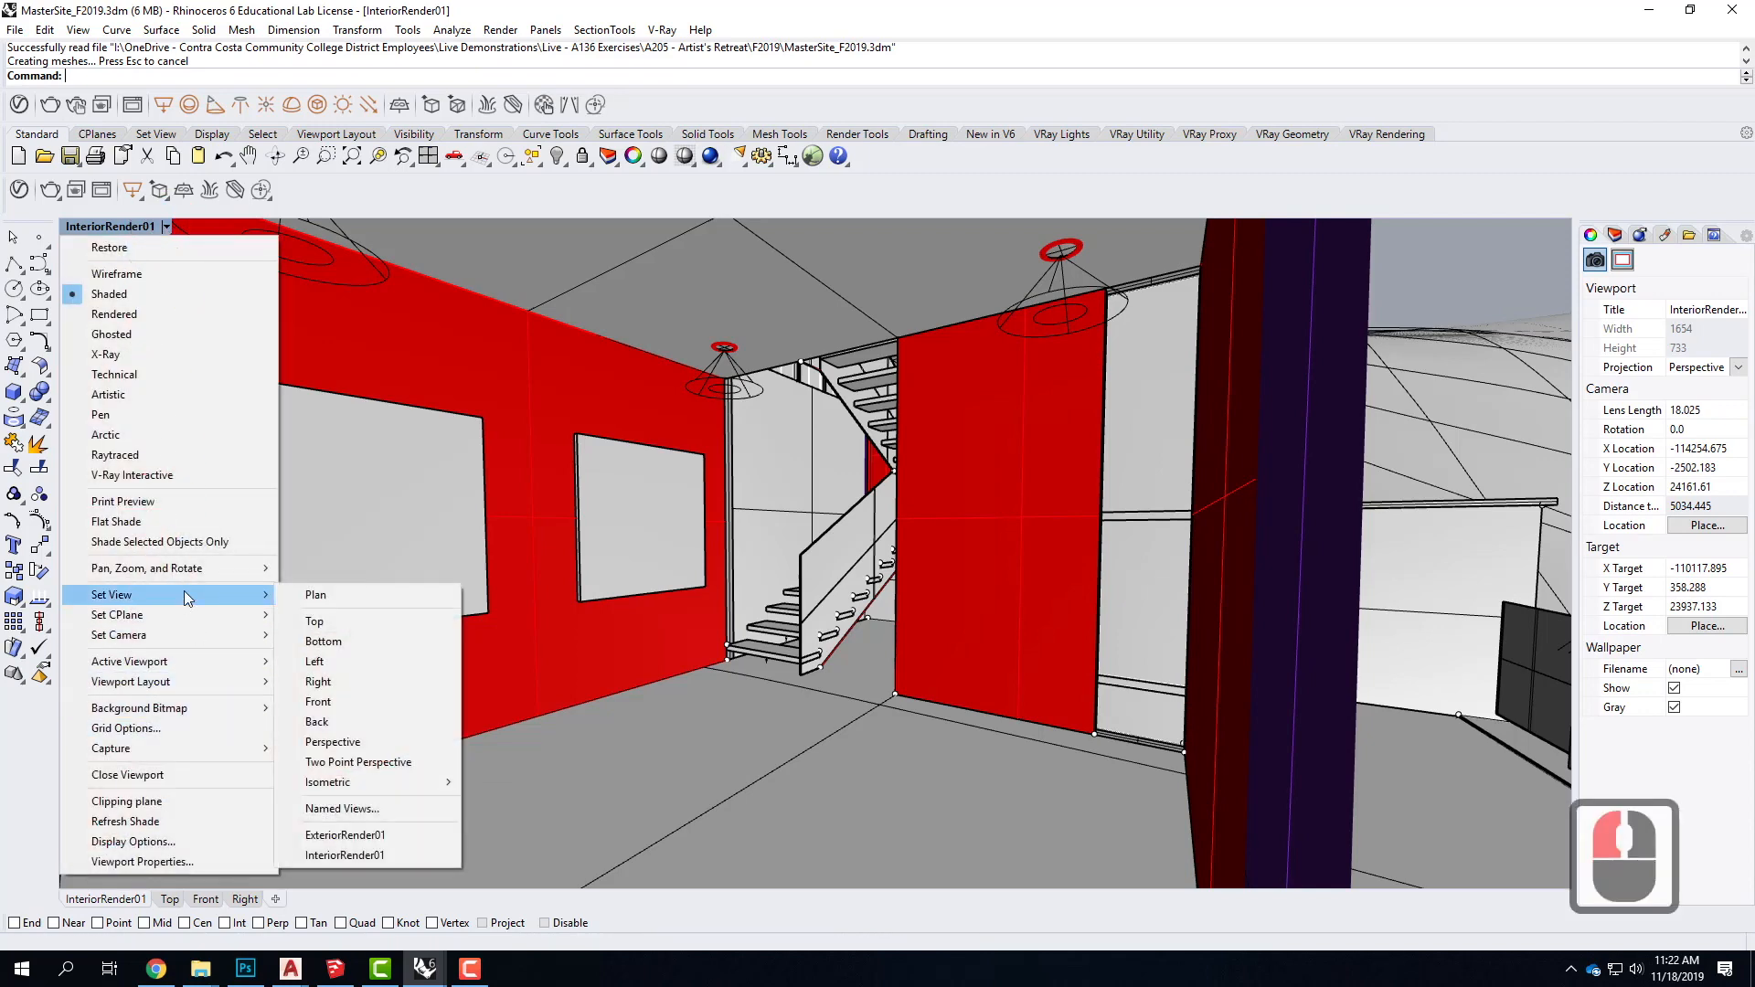
pyautogui.click(383, 841)
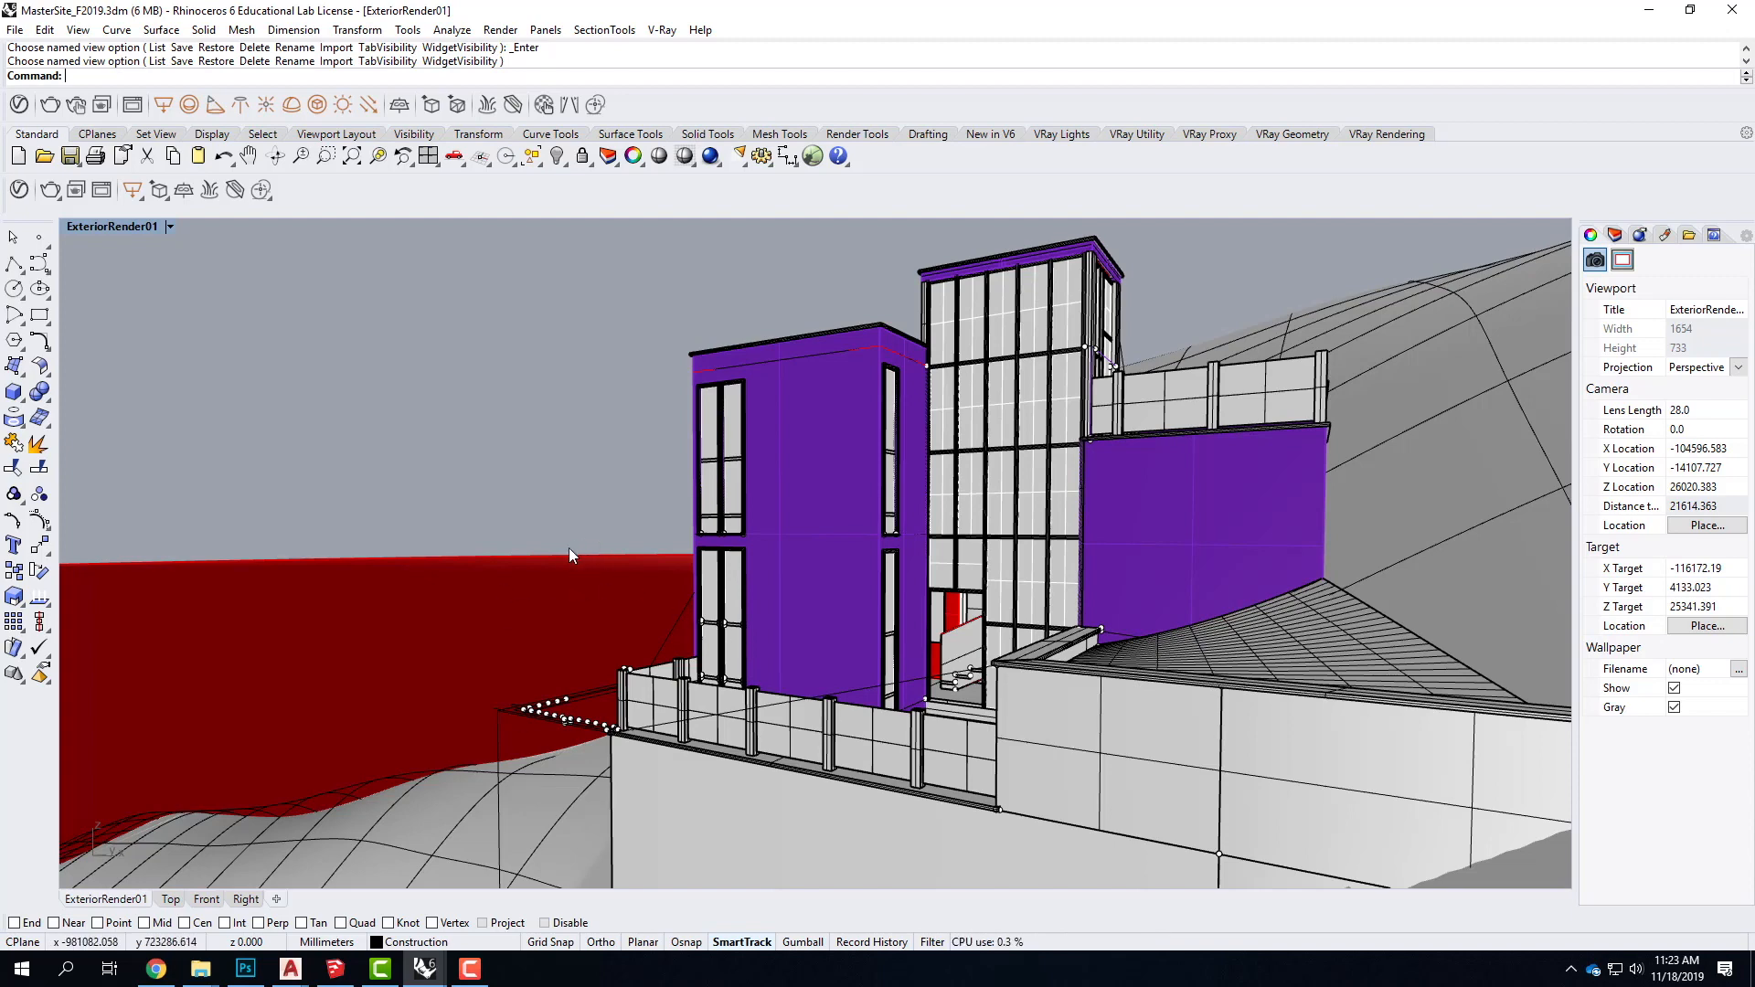
# Step: Examine the front edge and underside of the terrace slab above the tall retaining wall
pyautogui.scroll(-2, 568, 546)
pyautogui.moveTo(569, 547); pyautogui.dragTo(995, 669, button='right')
pyautogui.scroll(4, 909, 738)
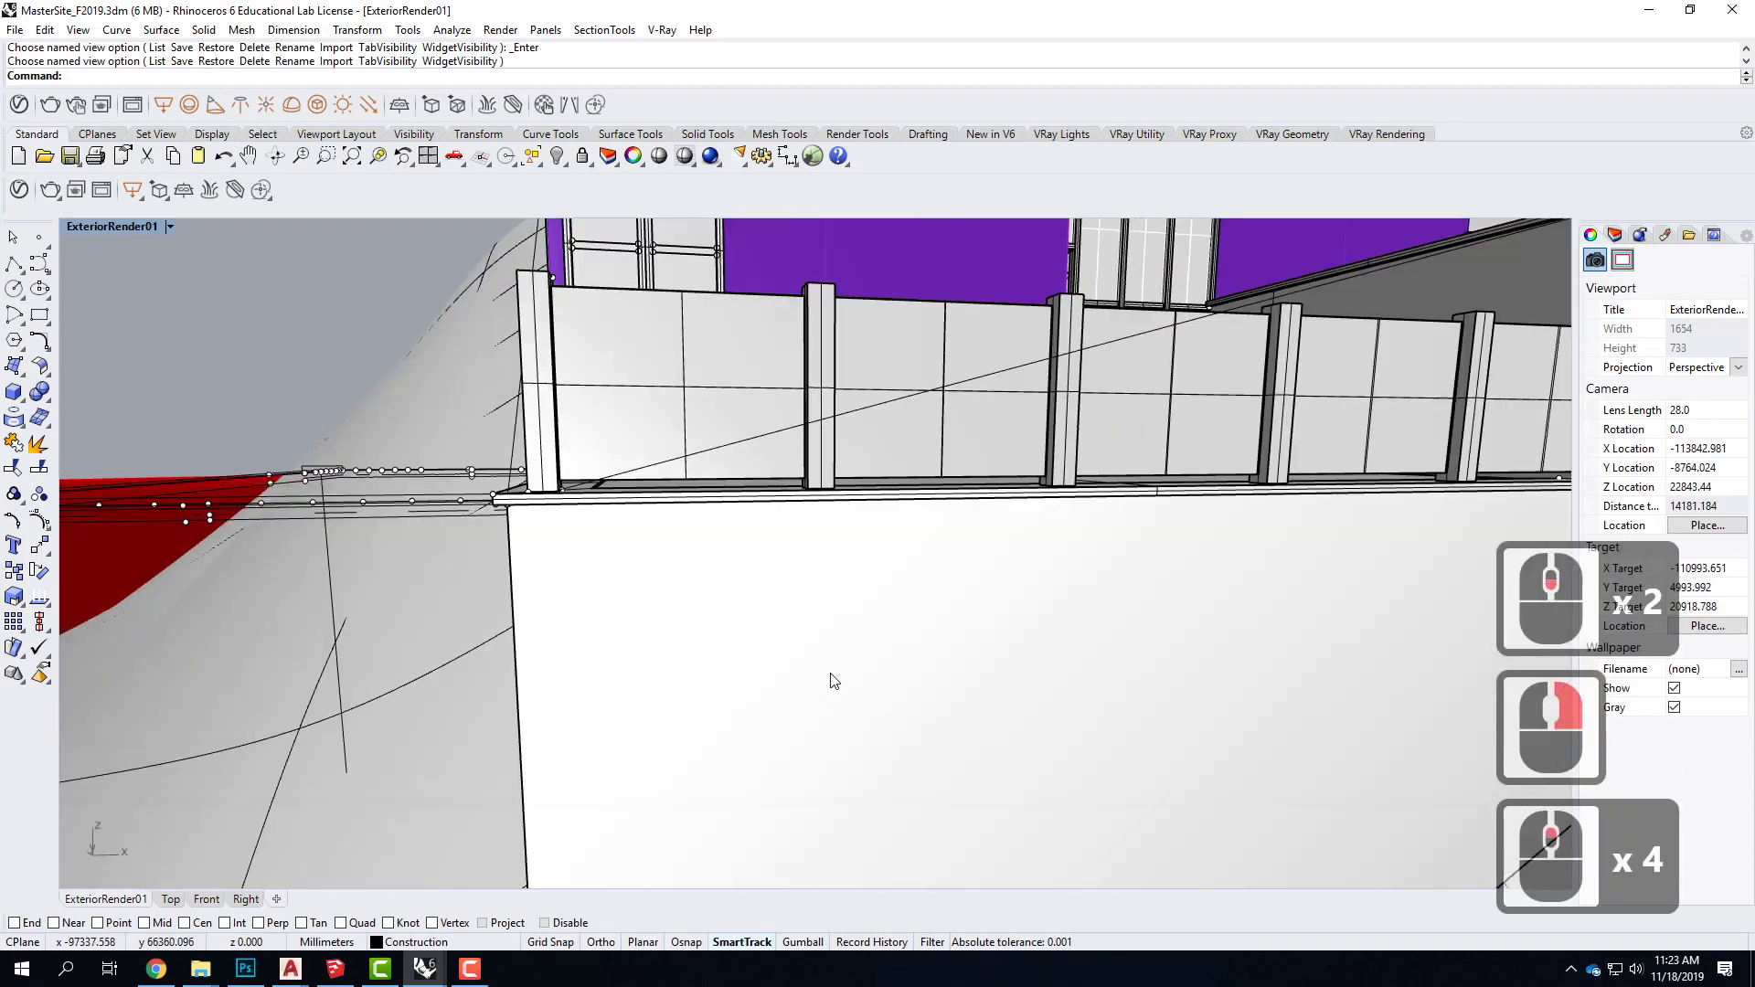
pyautogui.scroll(-2, 776, 676)
pyautogui.moveTo(755, 672); pyautogui.dragTo(929, 674, button='right')
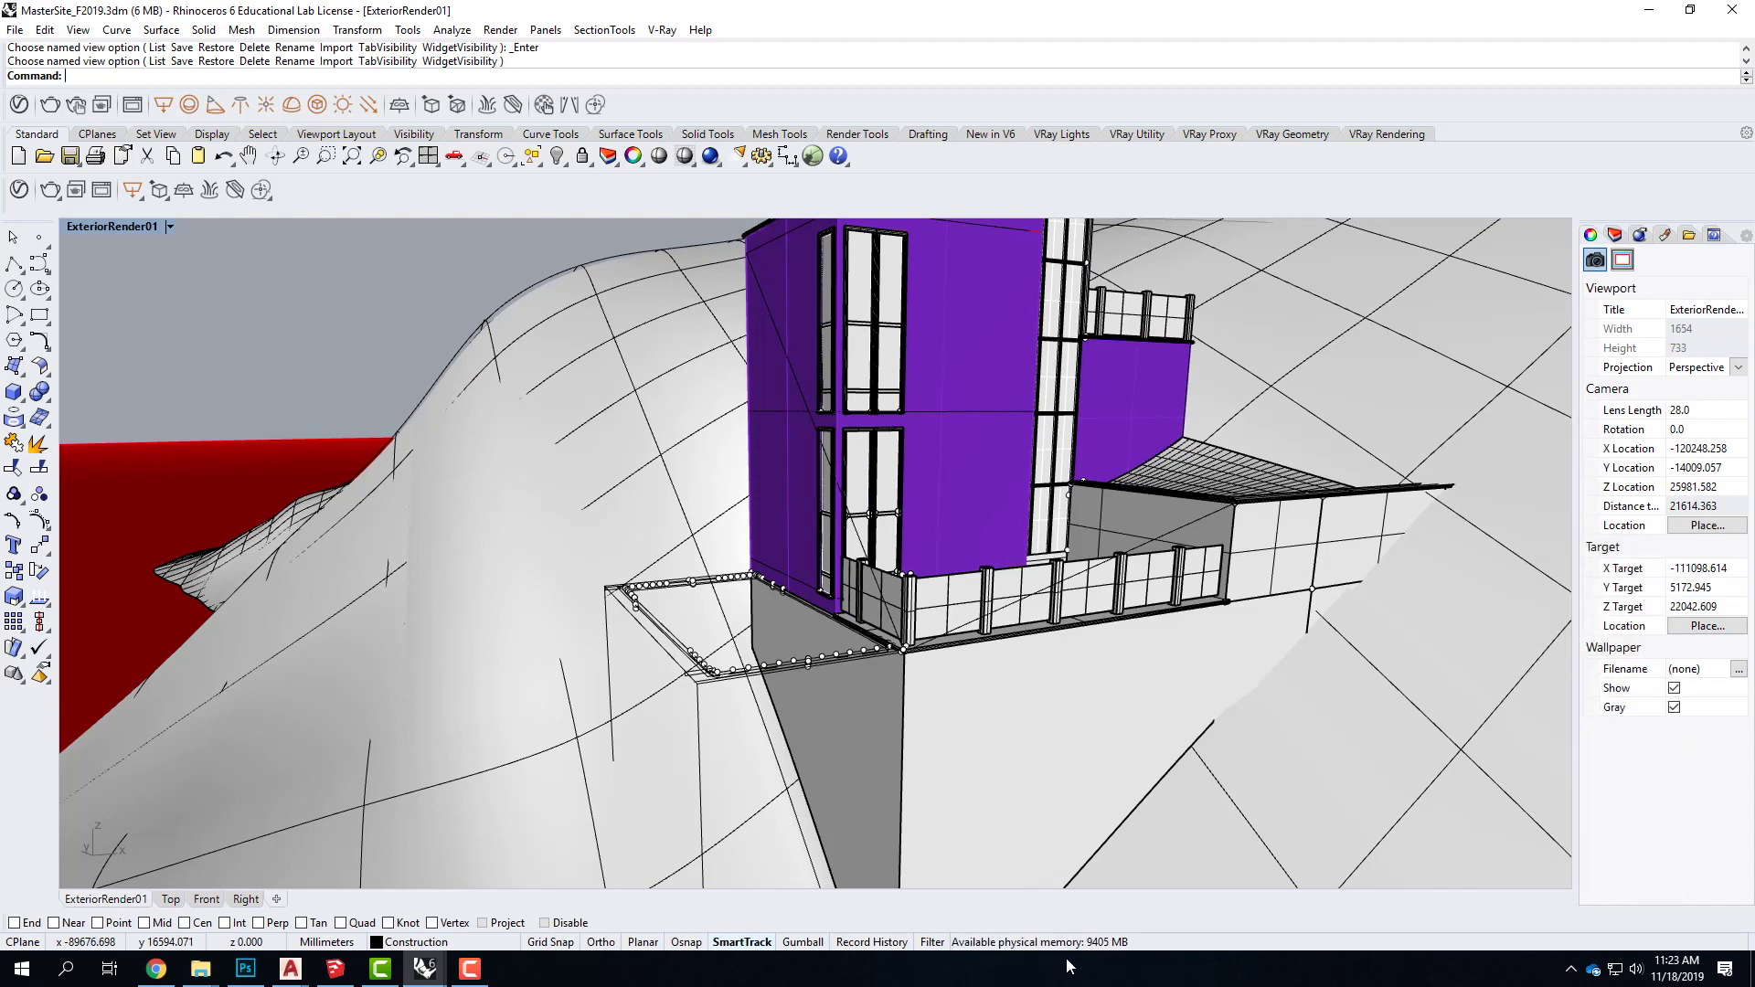
pyautogui.scroll(2, 1042, 680)
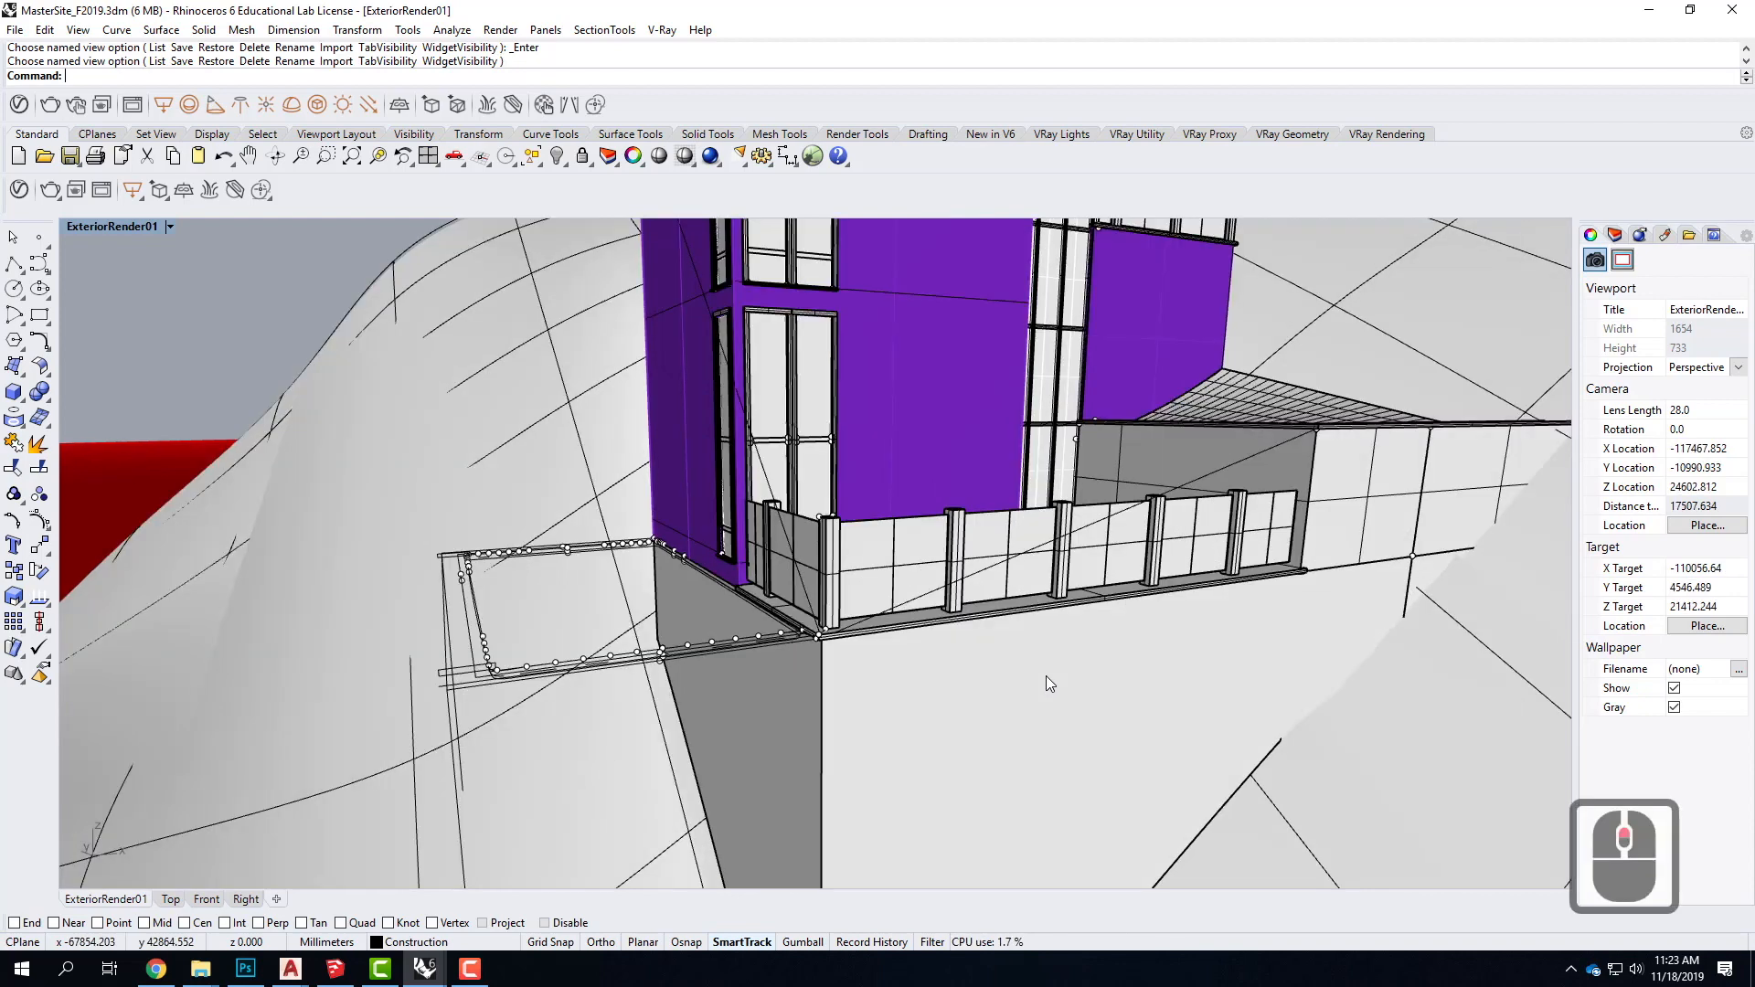
pyautogui.scroll(2, 1049, 684)
pyautogui.moveTo(1093, 672); pyautogui.dragTo(1069, 639, button='right')
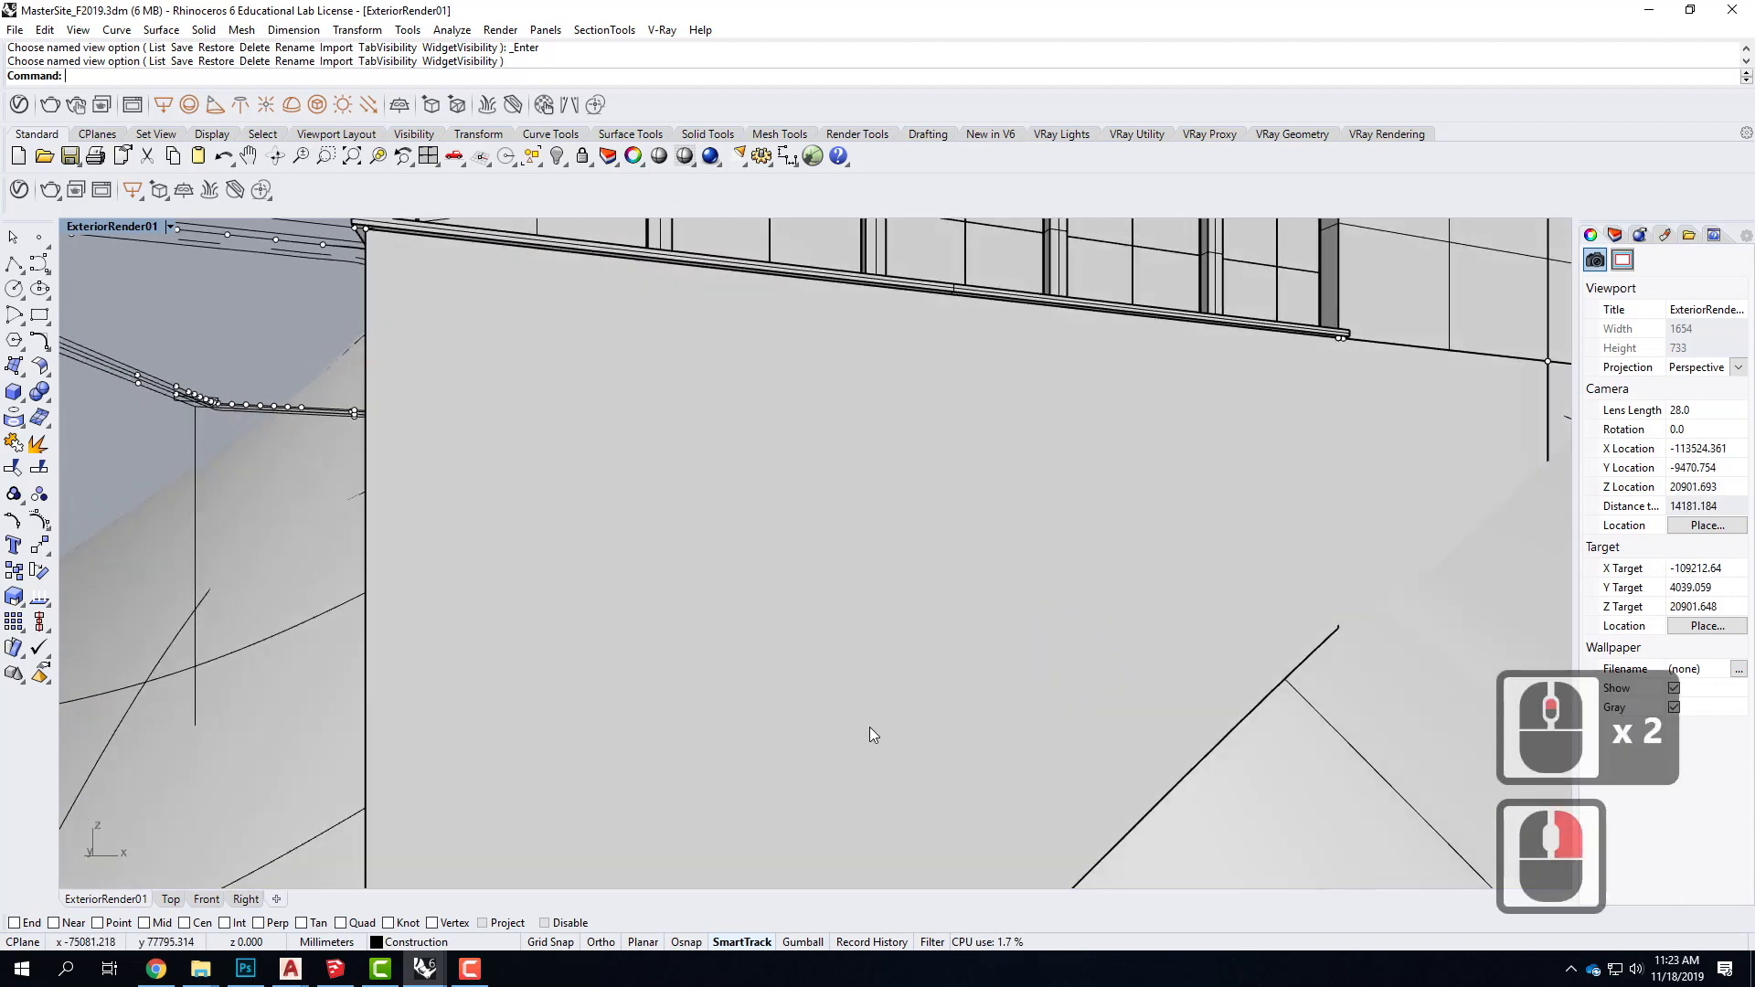
pyautogui.scroll(-2, 940, 555)
pyautogui.scroll(3, 975, 578)
pyautogui.moveTo(974, 577); pyautogui.dragTo(1030, 602, button='right')
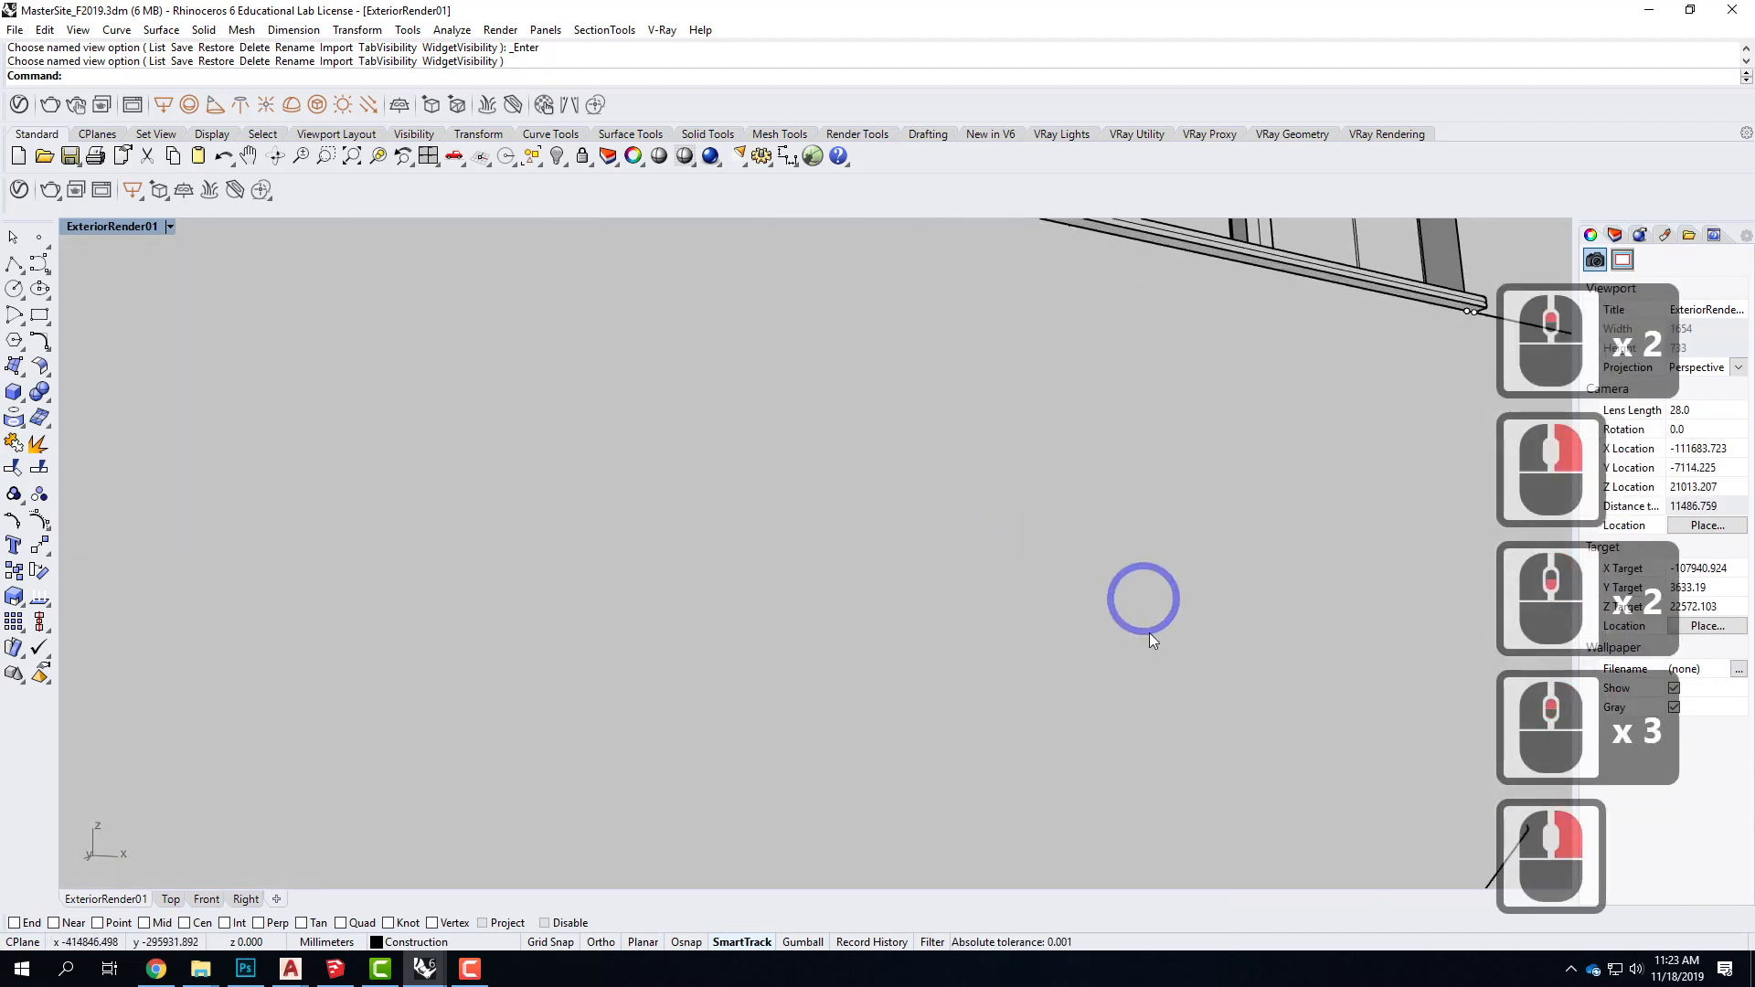
pyautogui.scroll(-2, 1030, 602)
pyautogui.scroll(1, 925, 506)
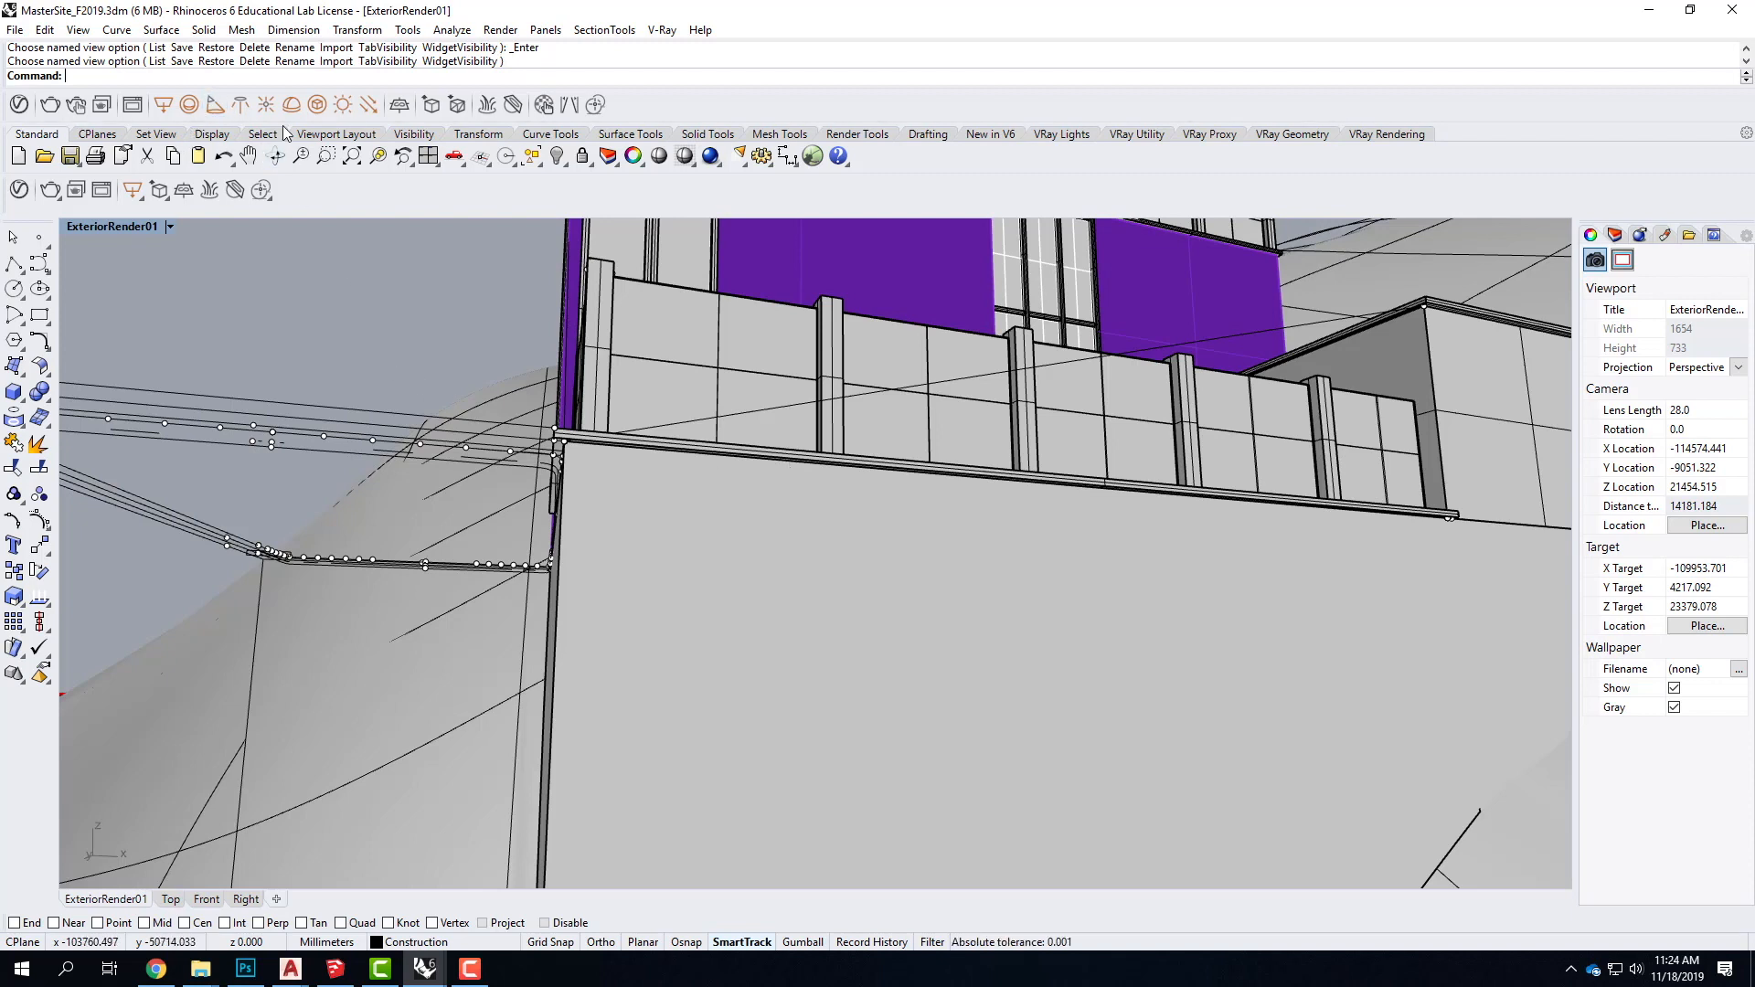
# Step: Start a V-Ray rectangle light and enable the End, Point and Mid object snaps
pyautogui.click(166, 103)
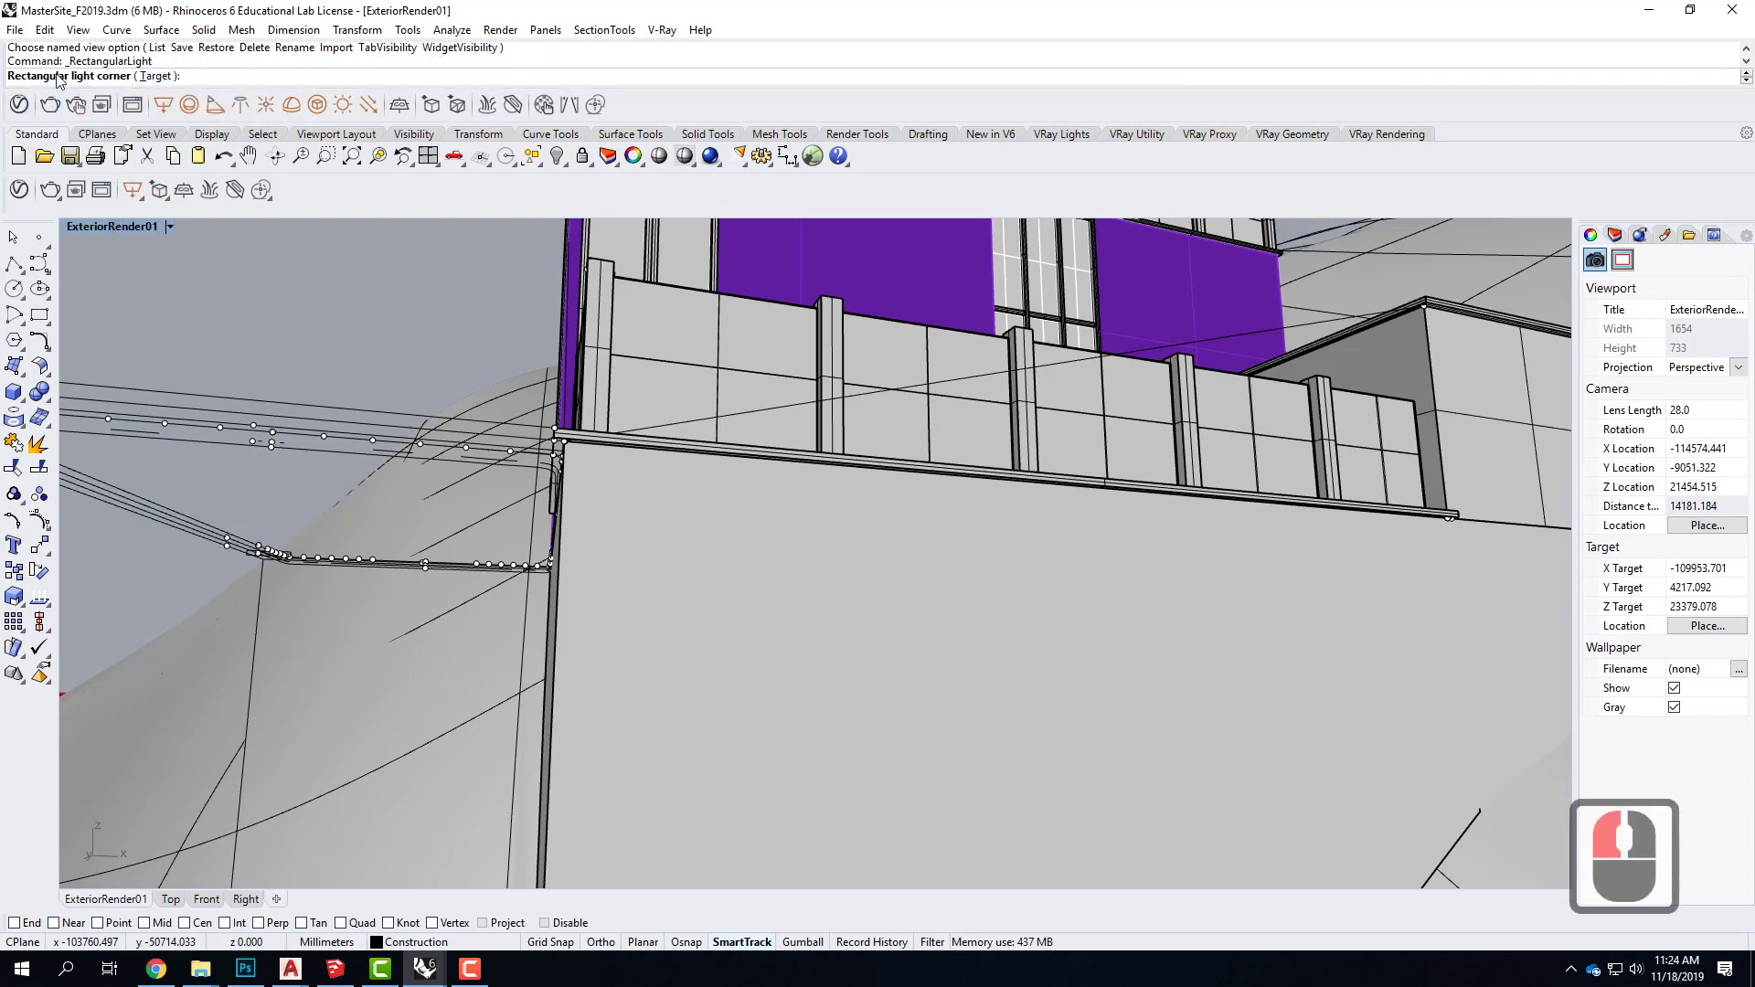
pyautogui.scroll(2, 588, 454)
pyautogui.scroll(1, 588, 455)
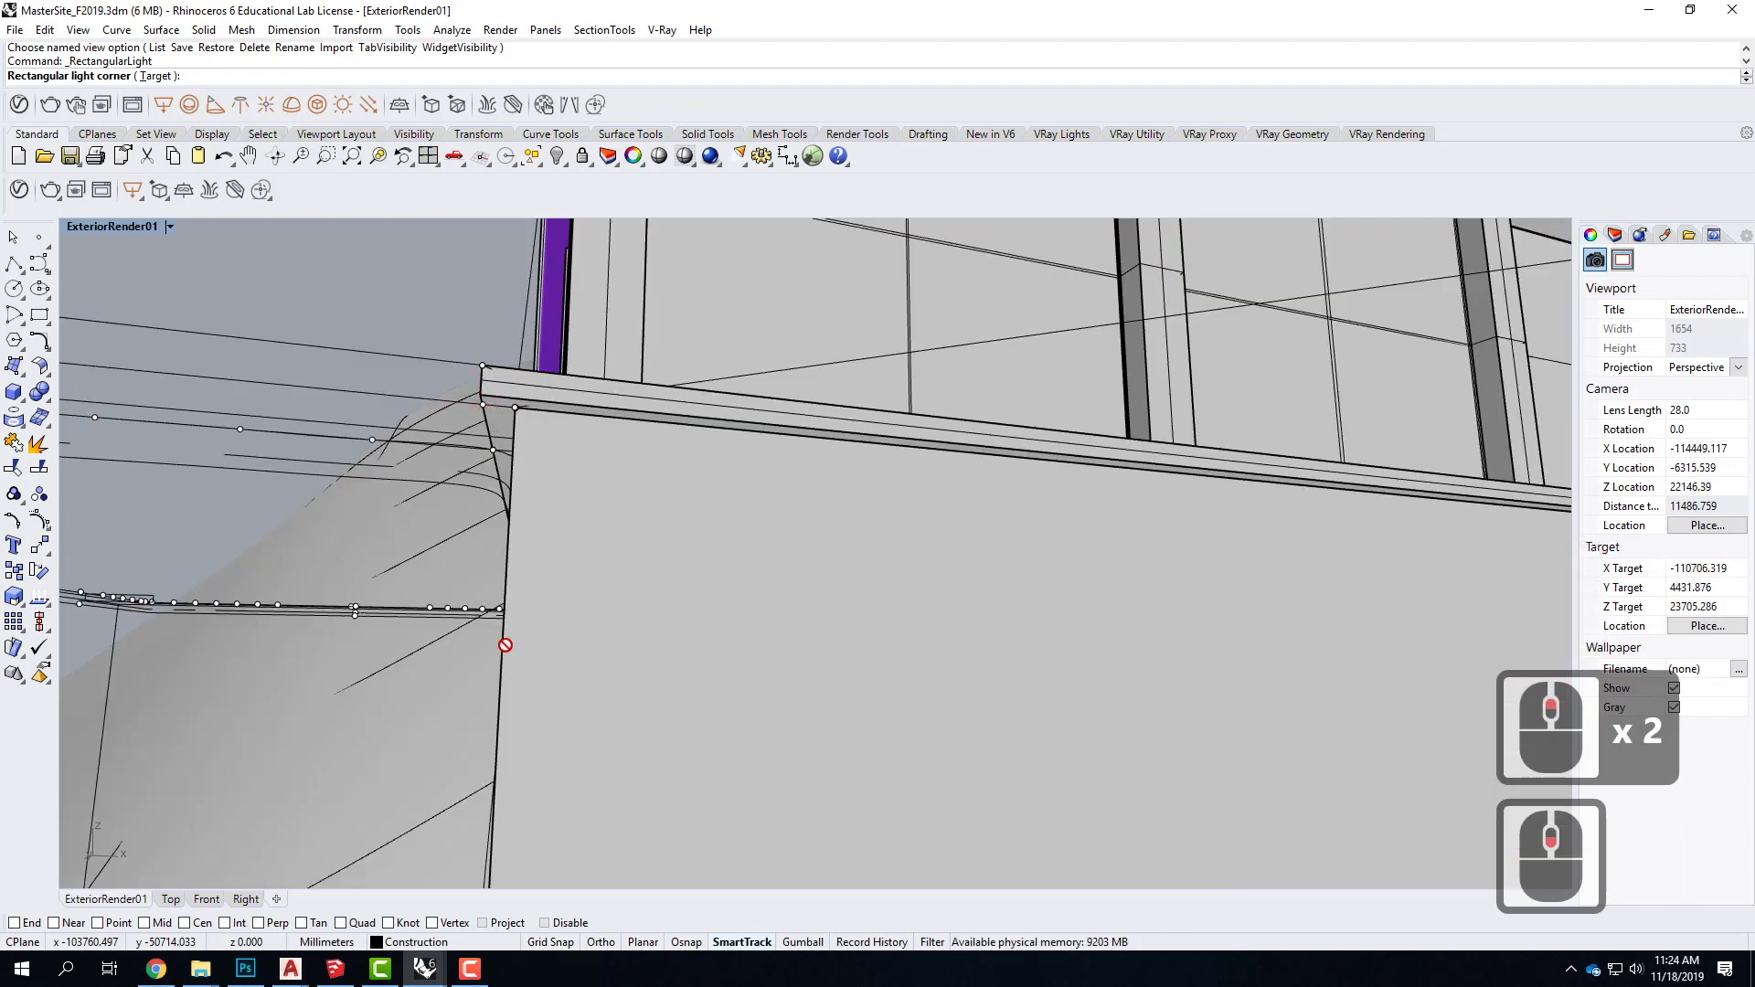
pyautogui.click(24, 923)
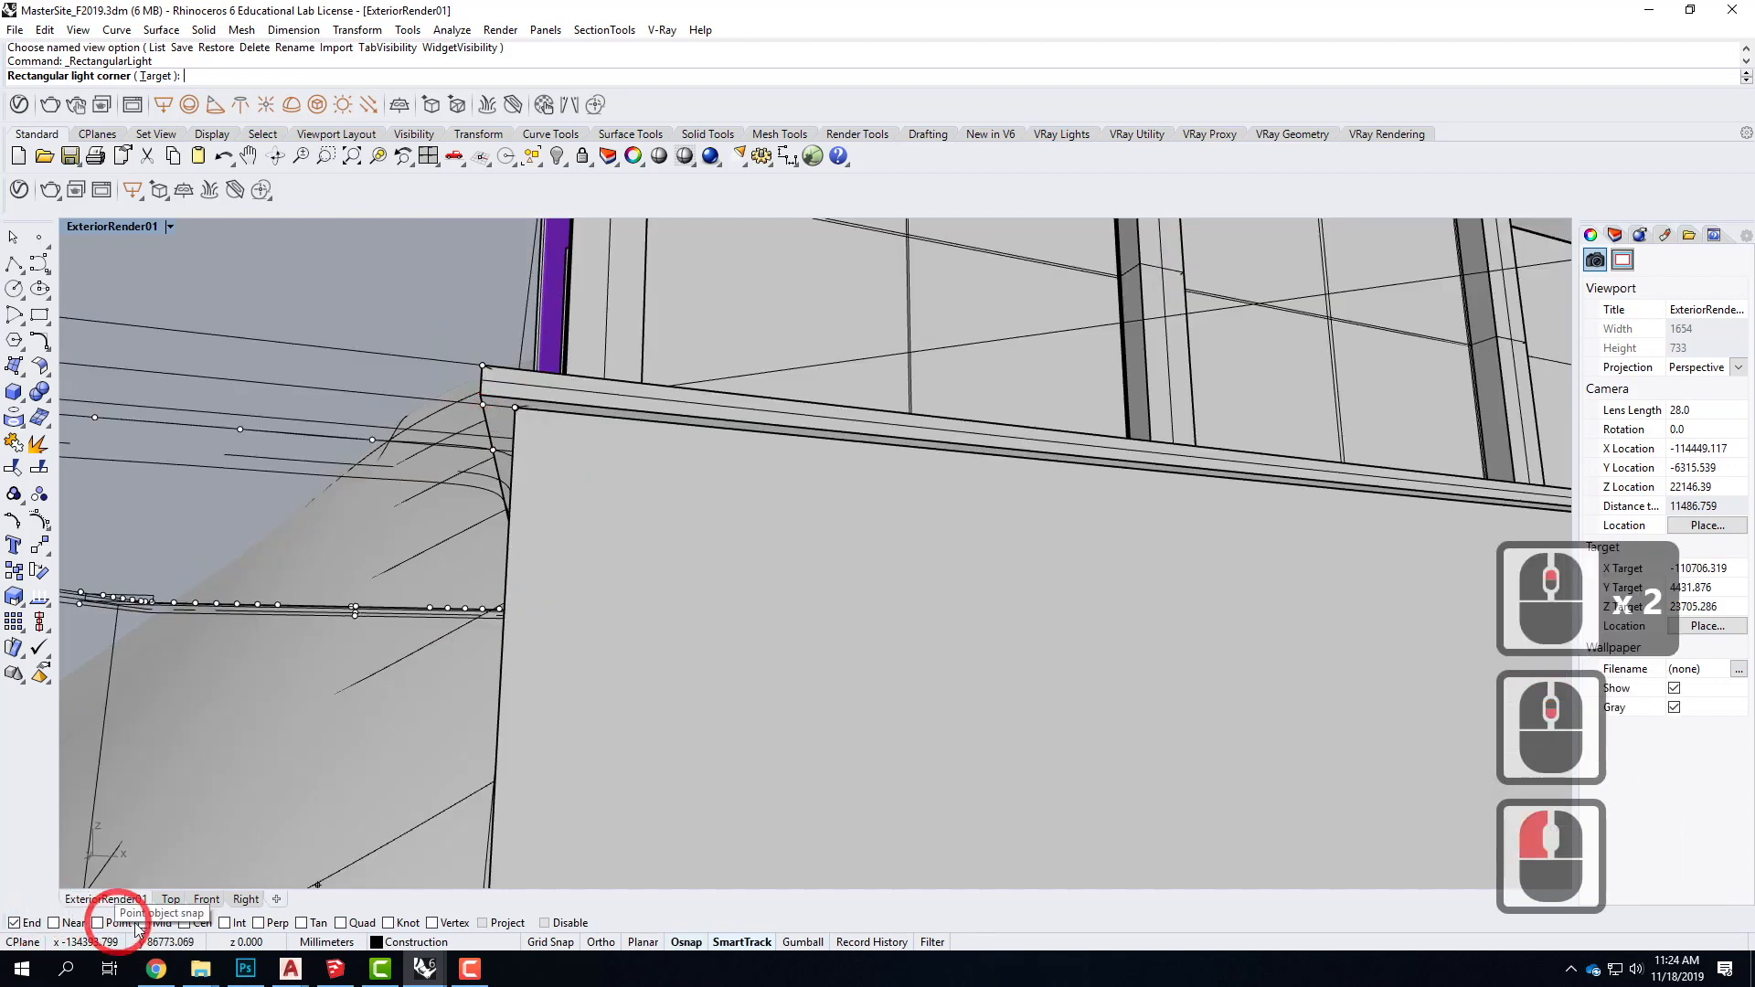
pyautogui.click(98, 924)
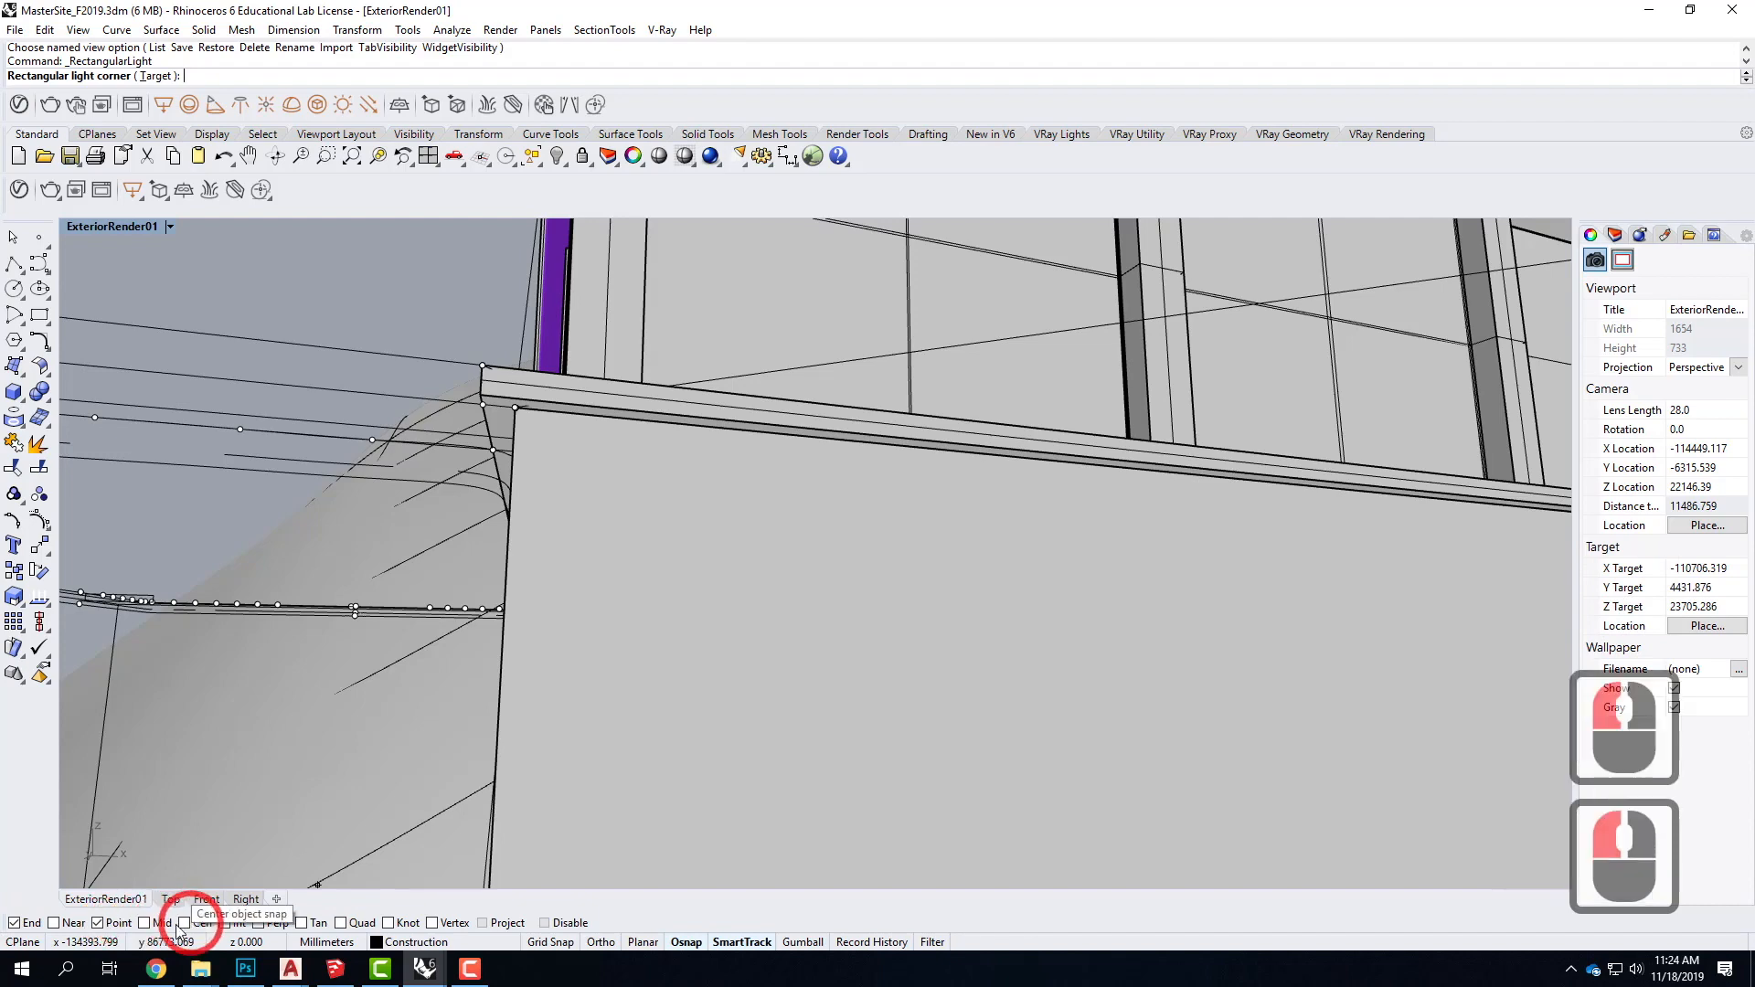
pyautogui.click(146, 924)
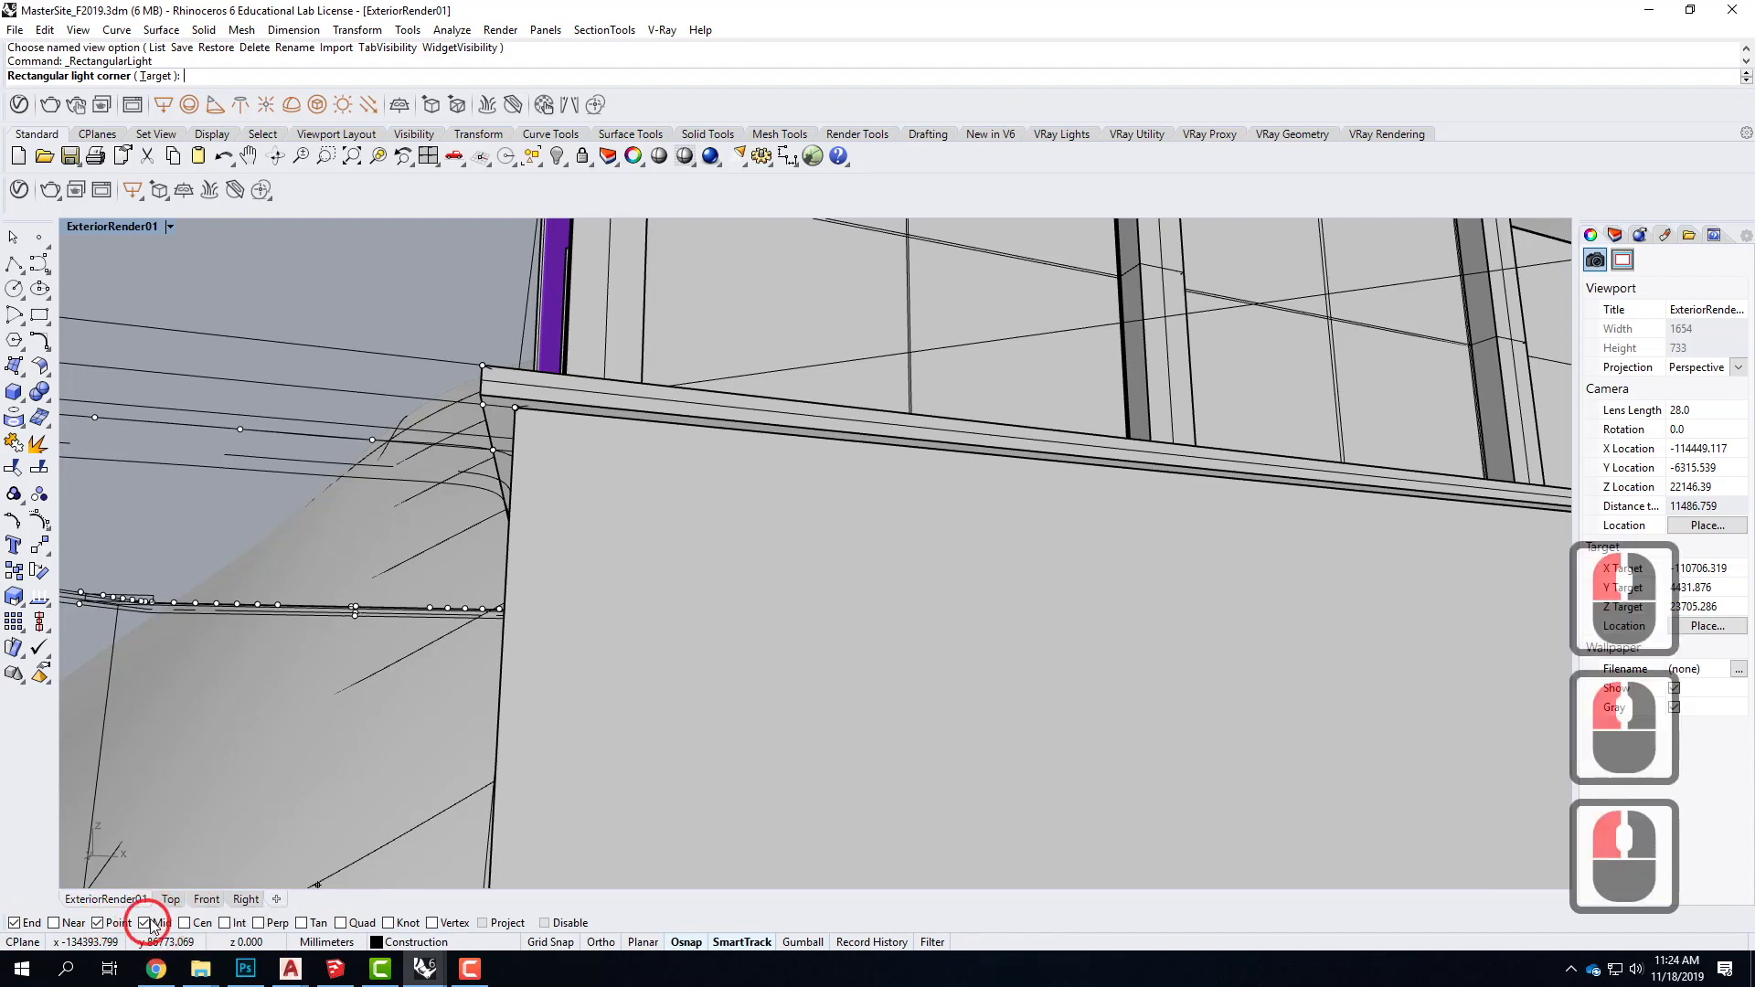
# Step: Draw the rectangle light as a narrow strip under the terrace slab's front overhang, snapping from one end of the slab to the other
pyautogui.click(482, 405)
pyautogui.scroll(-5, 325, 408)
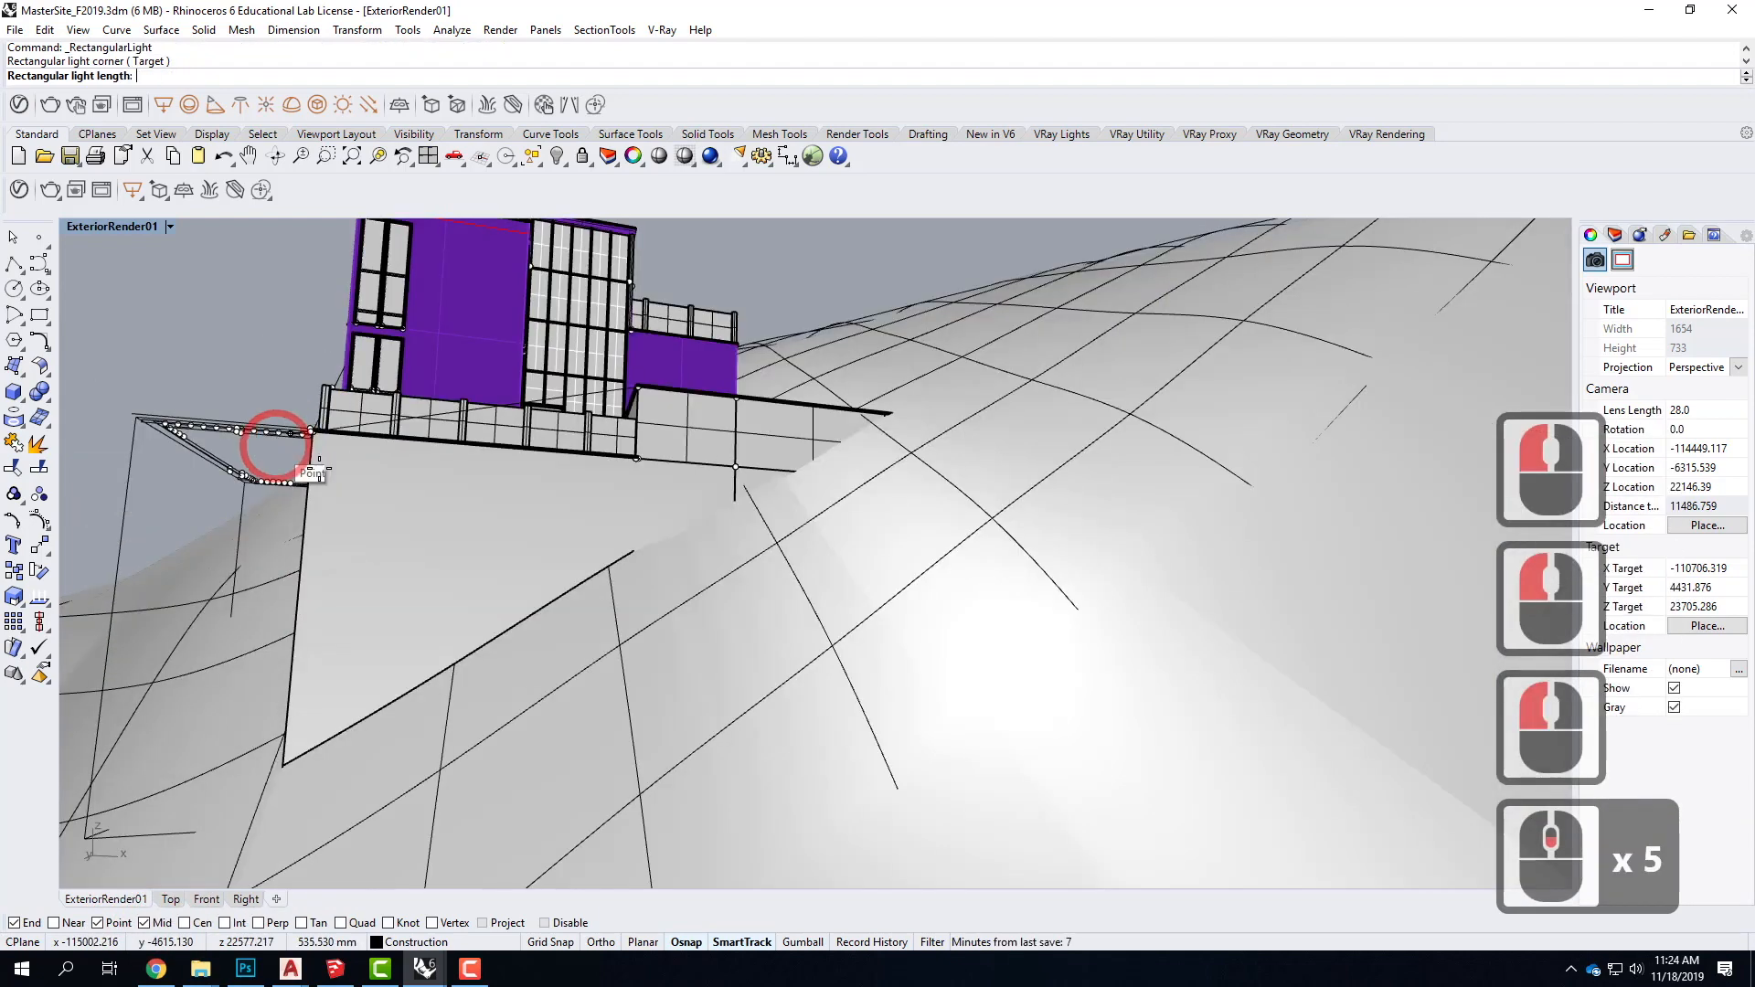
pyautogui.scroll(-2, 627, 460)
pyautogui.scroll(6, 493, 471)
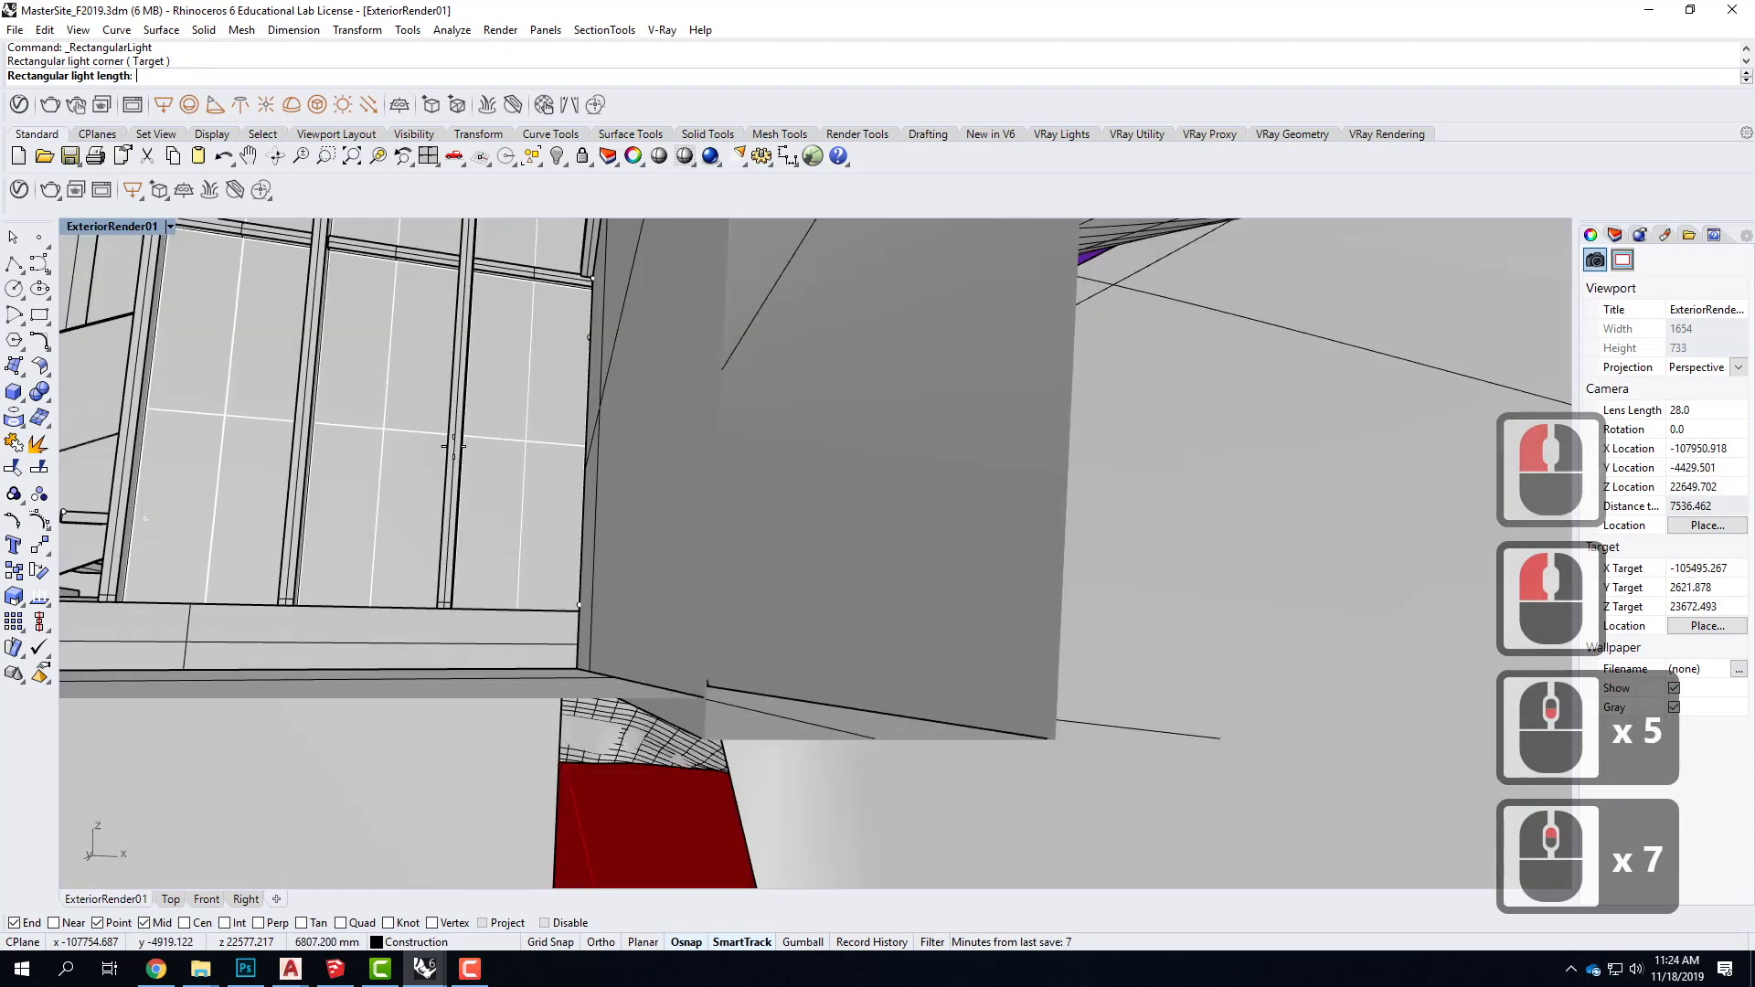
pyautogui.scroll(-2, 571, 489)
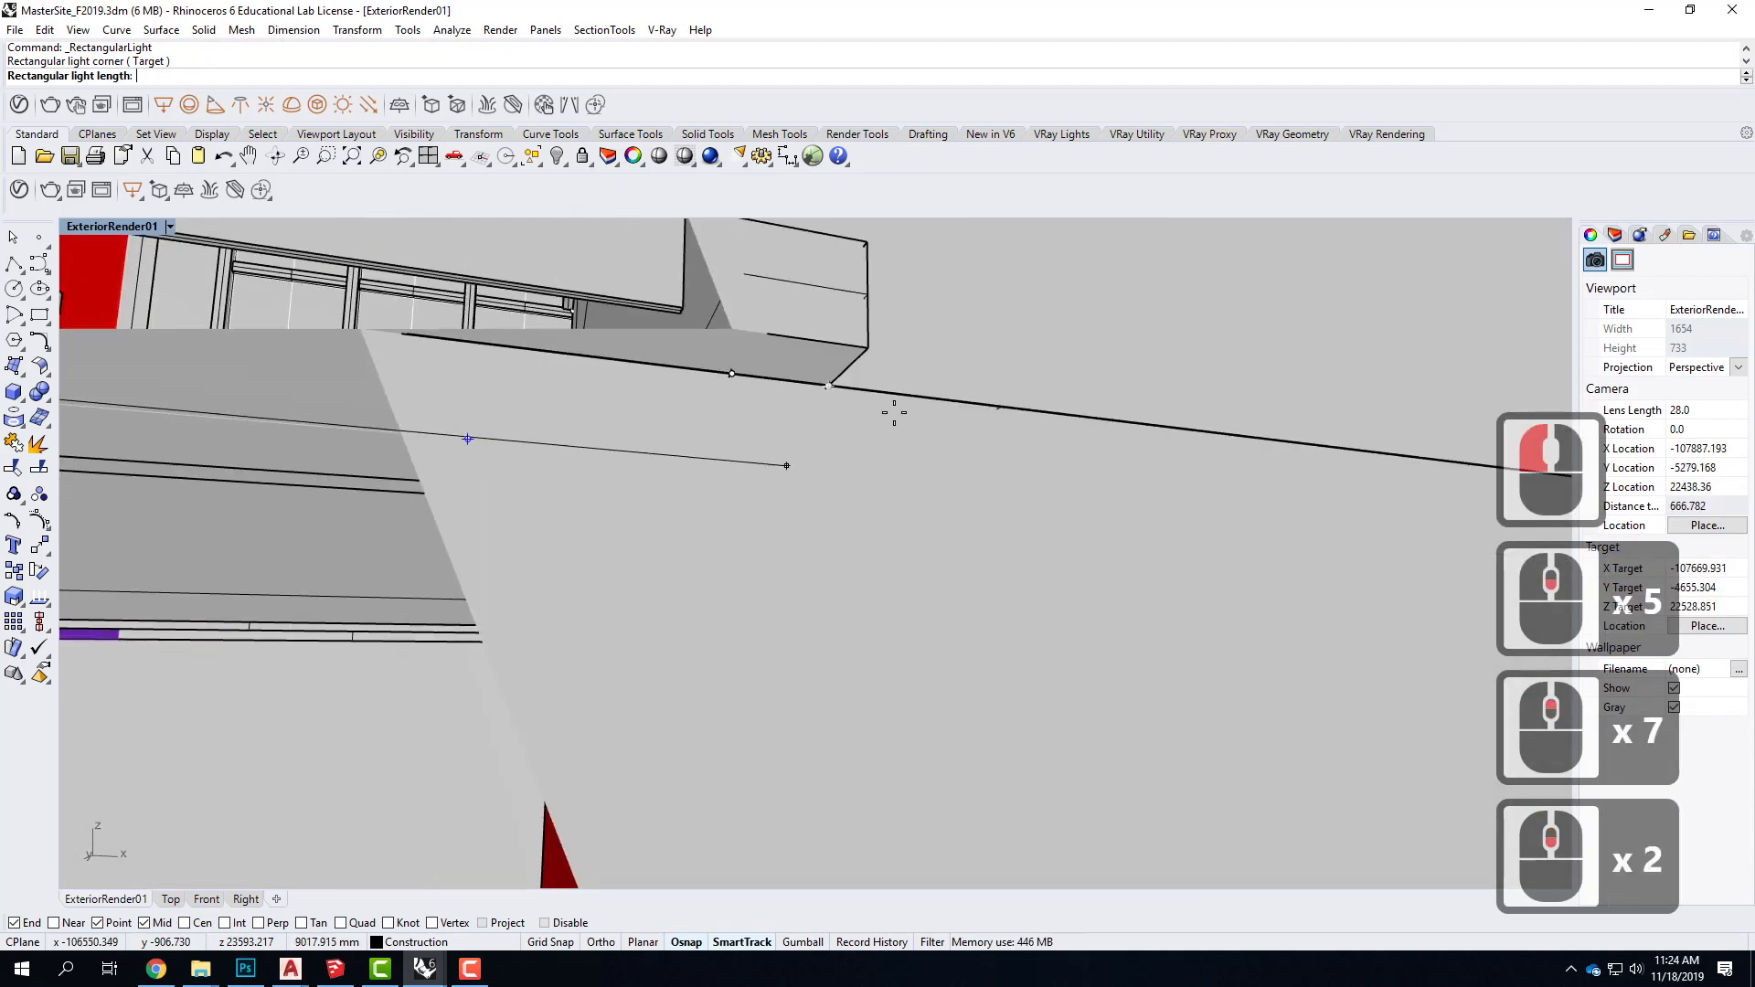
pyautogui.click(878, 355)
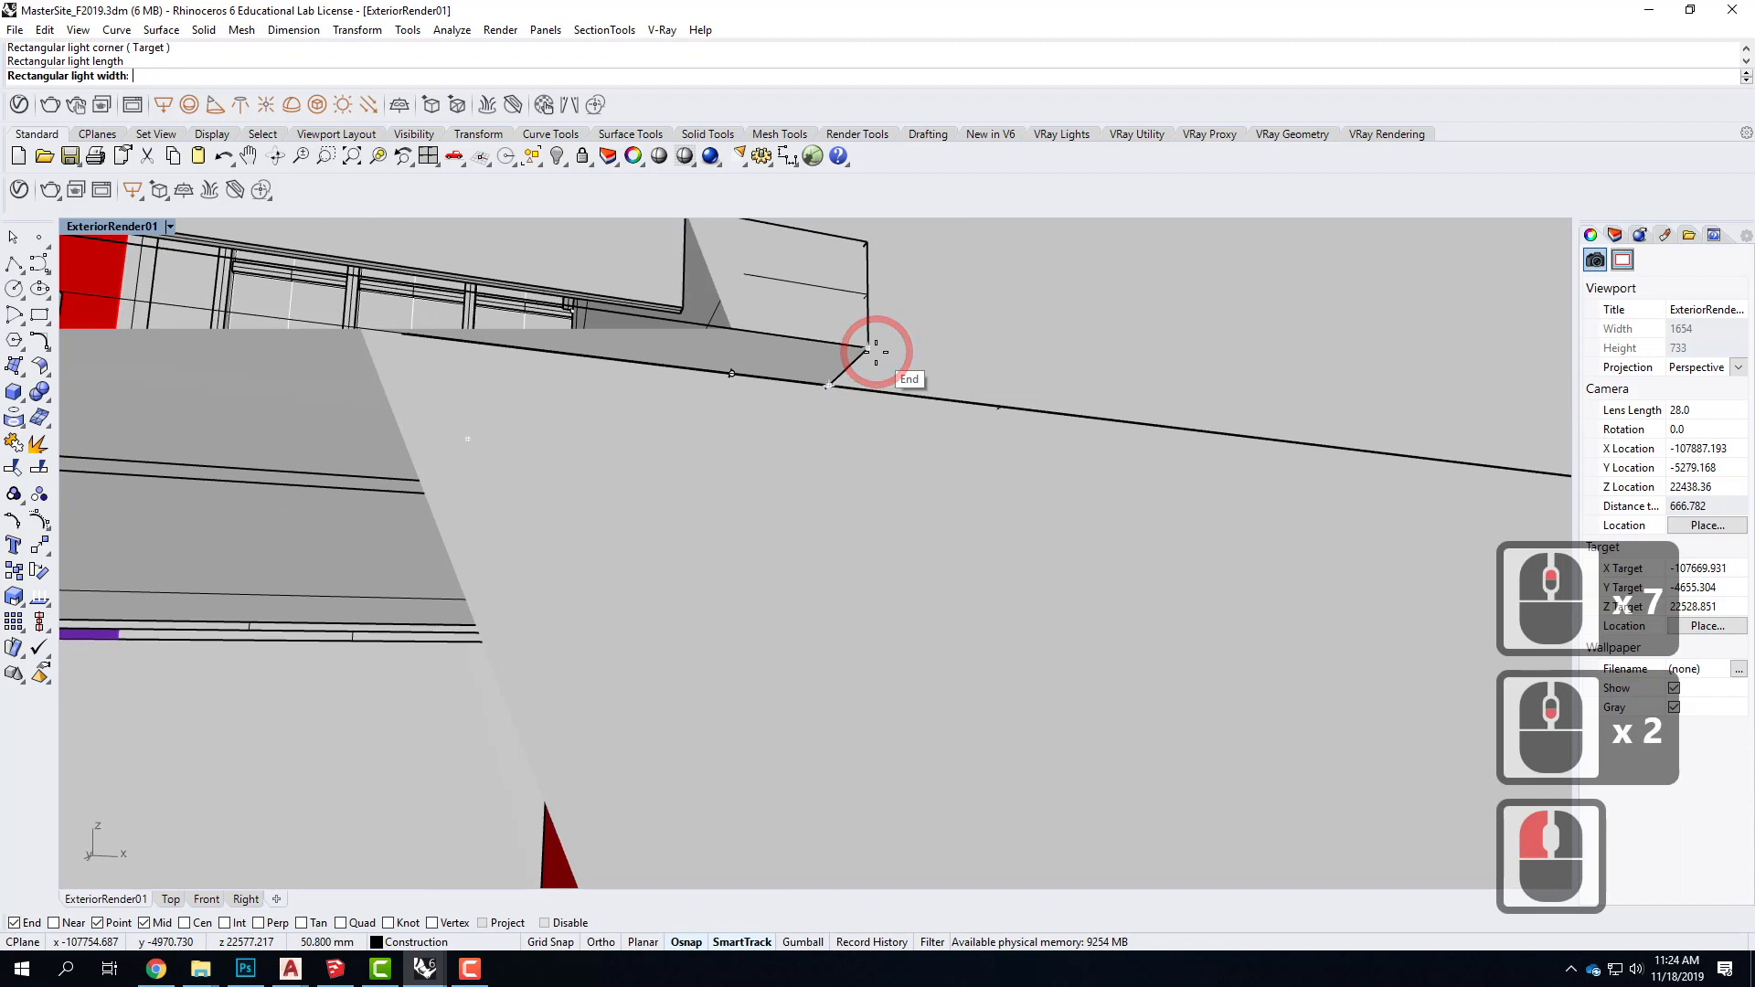
pyautogui.click(1318, 545)
# Step: Select the new rectangle light under the slab edge and flip its direction to point down
pyautogui.scroll(-4, 1318, 545)
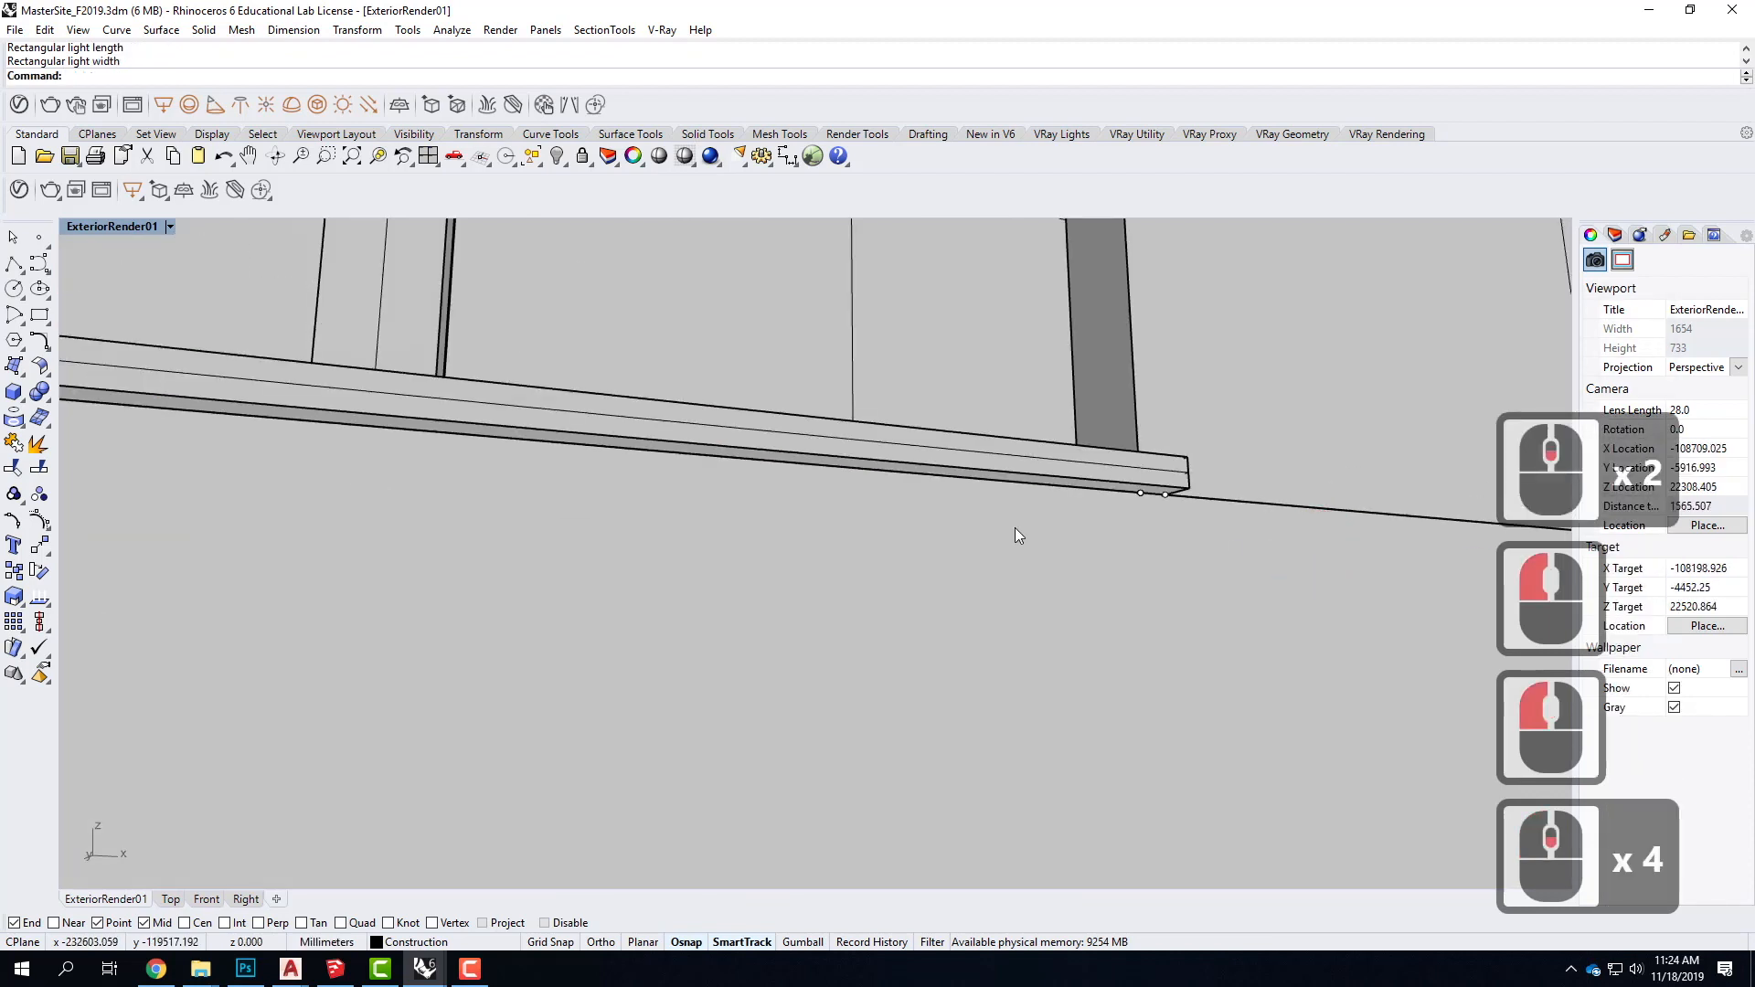
pyautogui.click(485, 426)
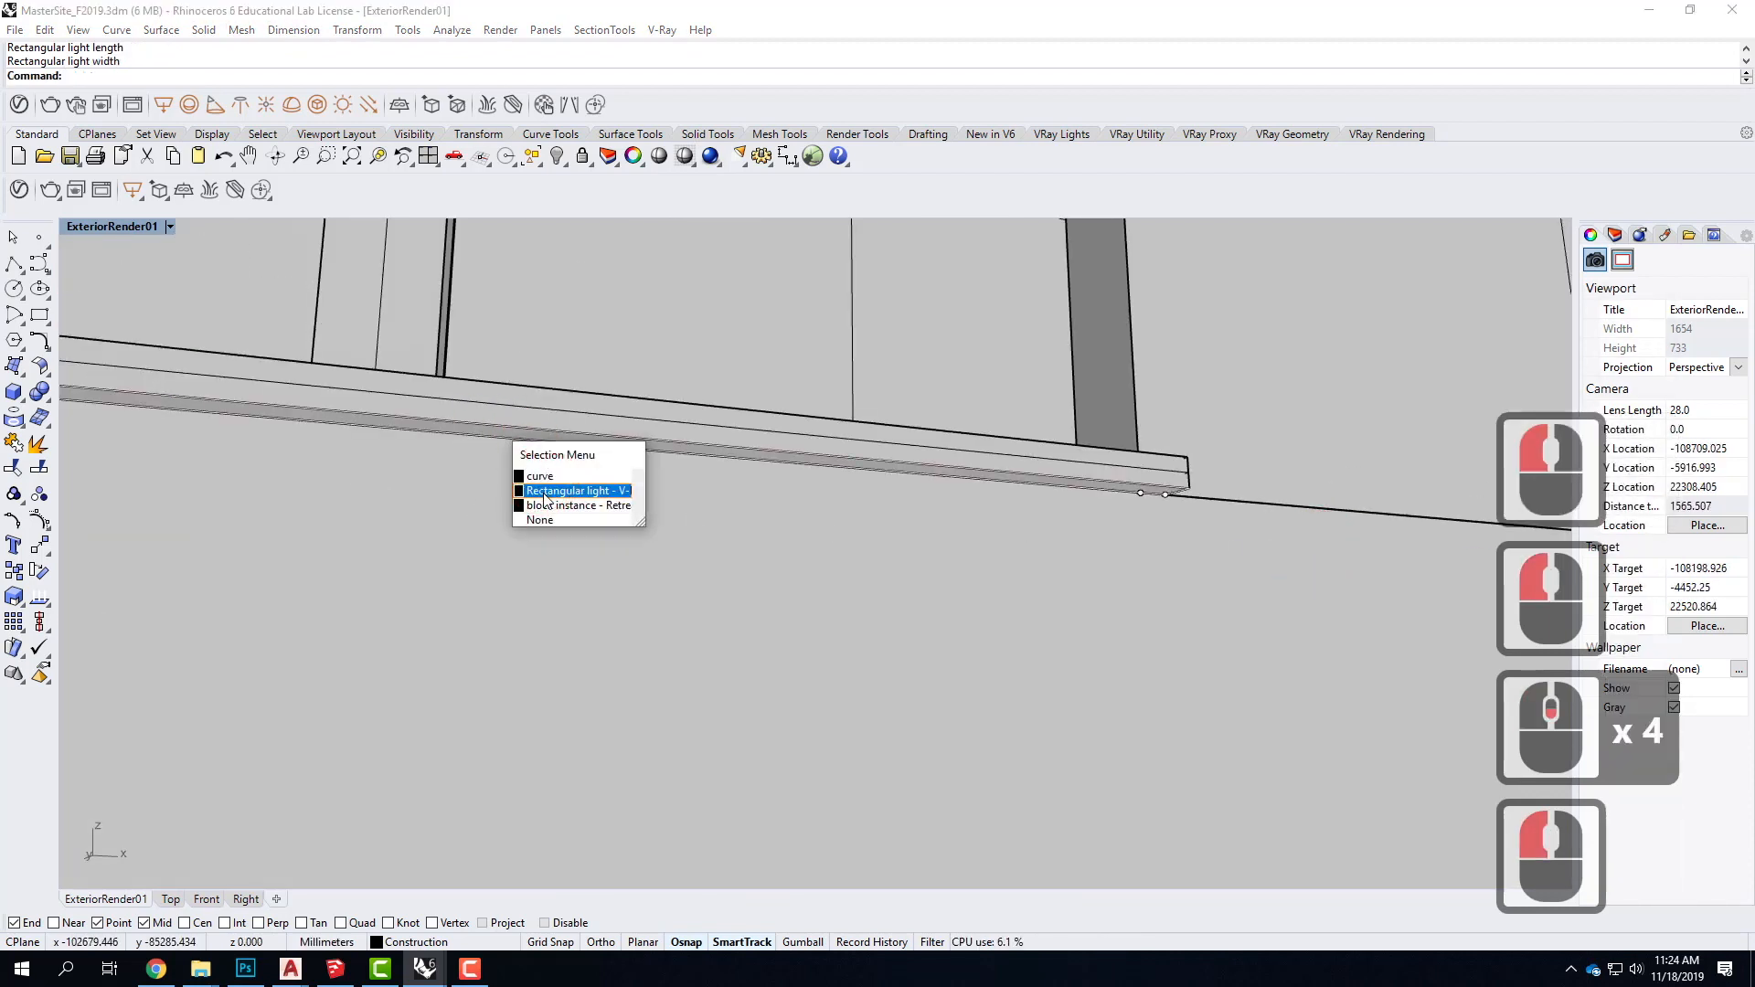
pyautogui.click(576, 490)
pyautogui.scroll(3, 1067, 563)
pyautogui.scroll(-2, 1067, 563)
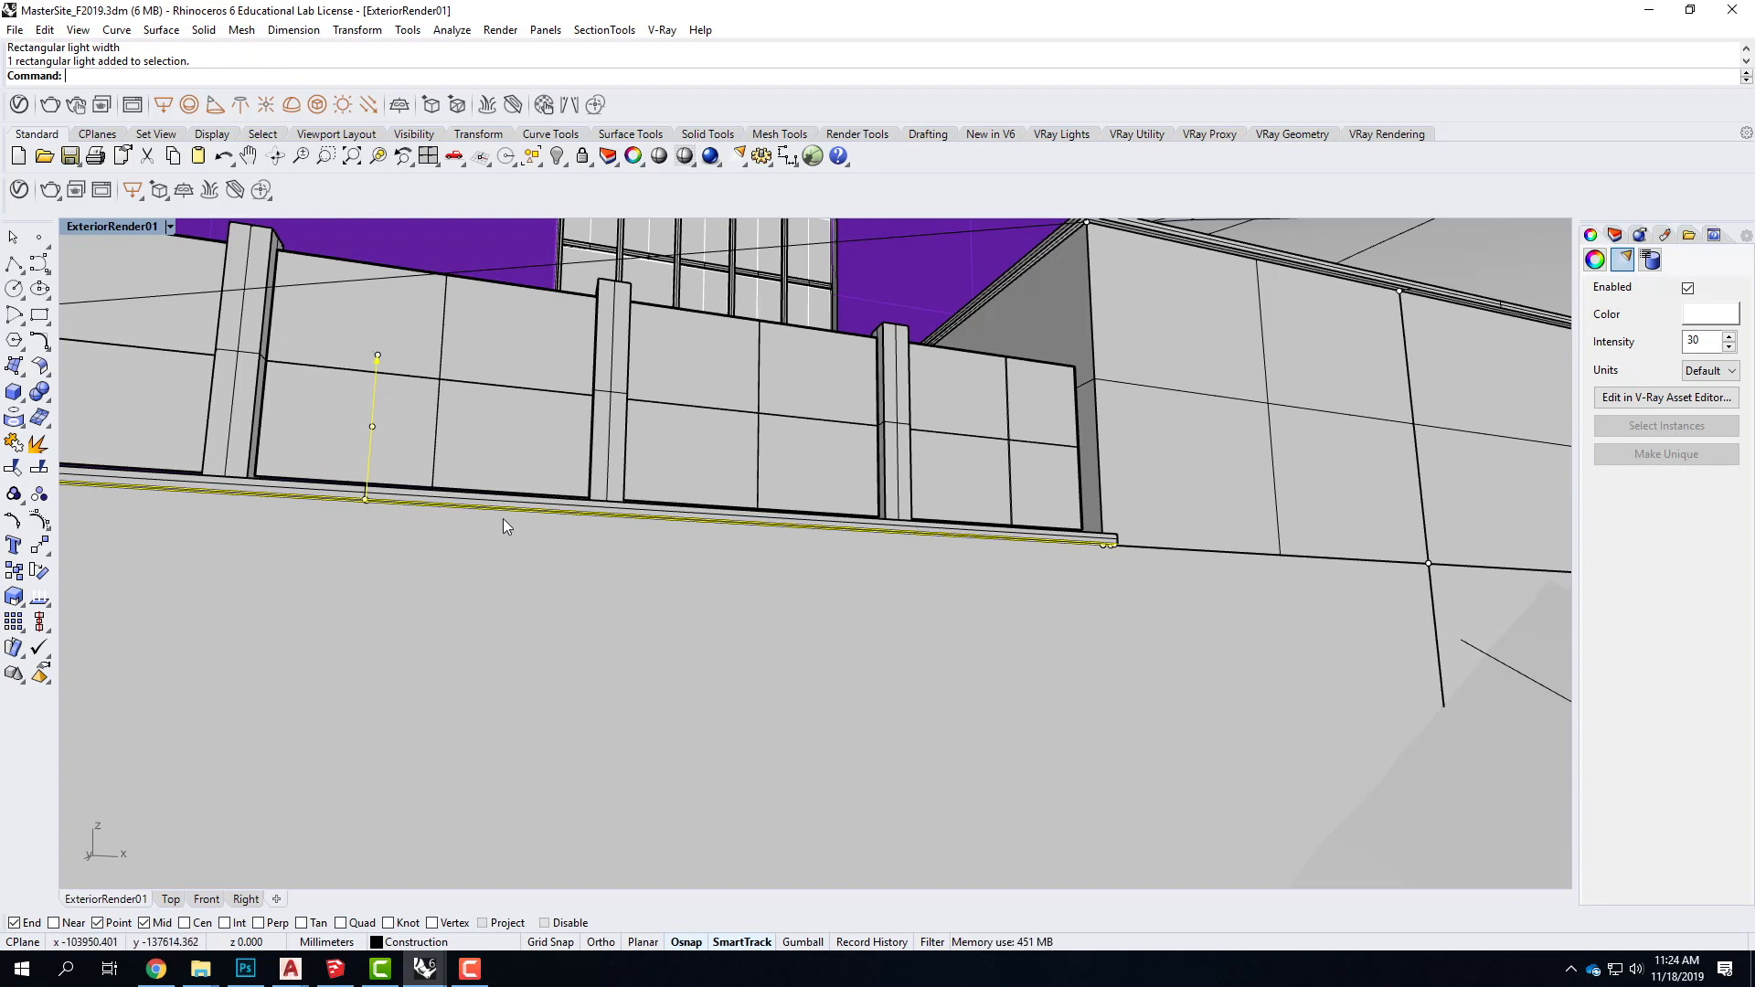
pyautogui.write('flip')
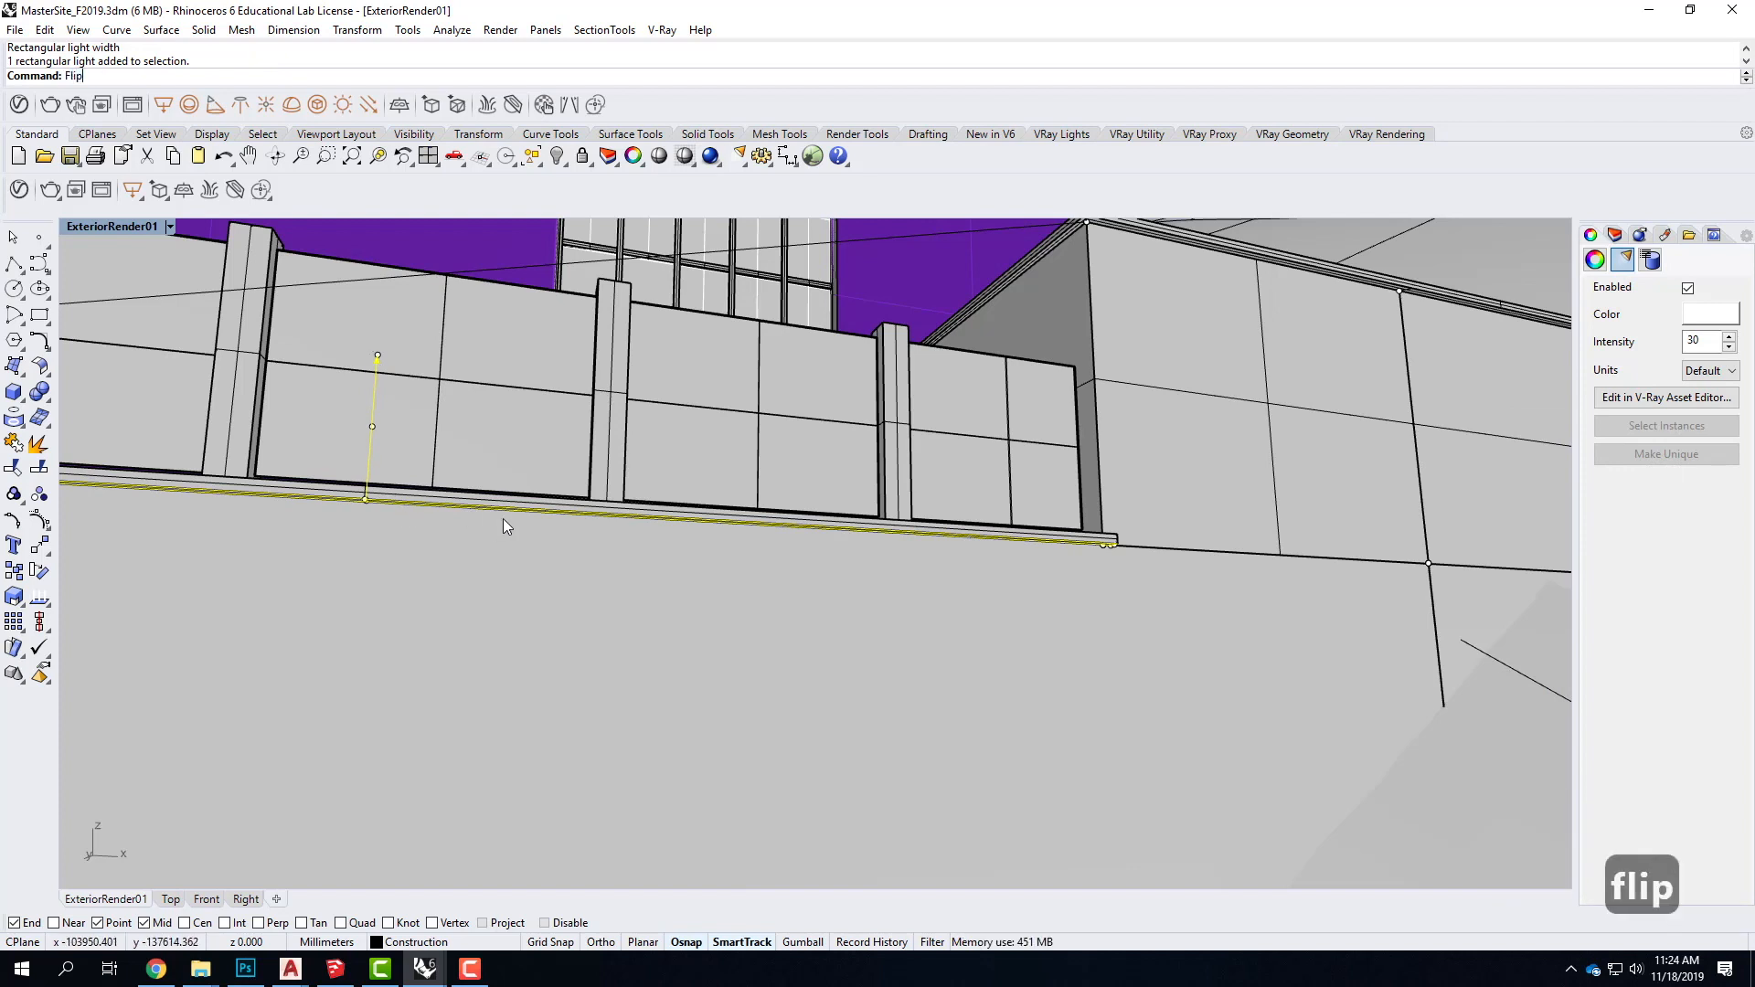
pyautogui.press('Return')
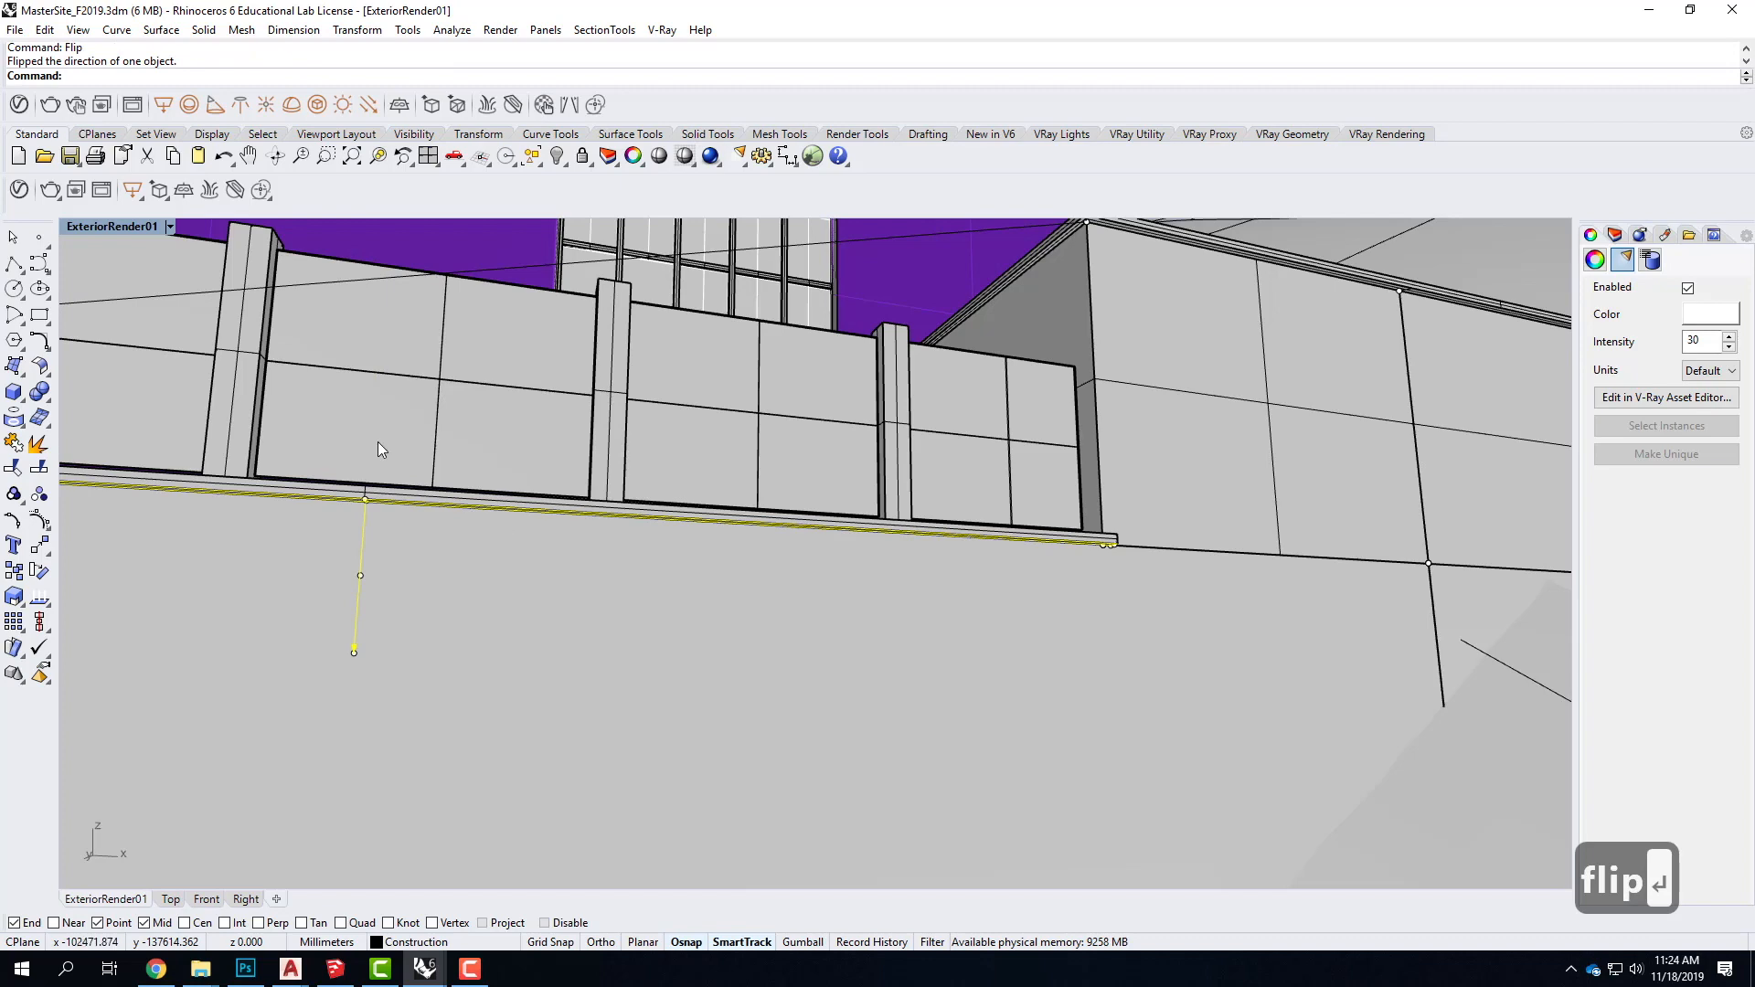
# Step: Show all four viewports and move the rectangle light about 18 mm down in the Front view
pyautogui.doubleClick(97, 225)
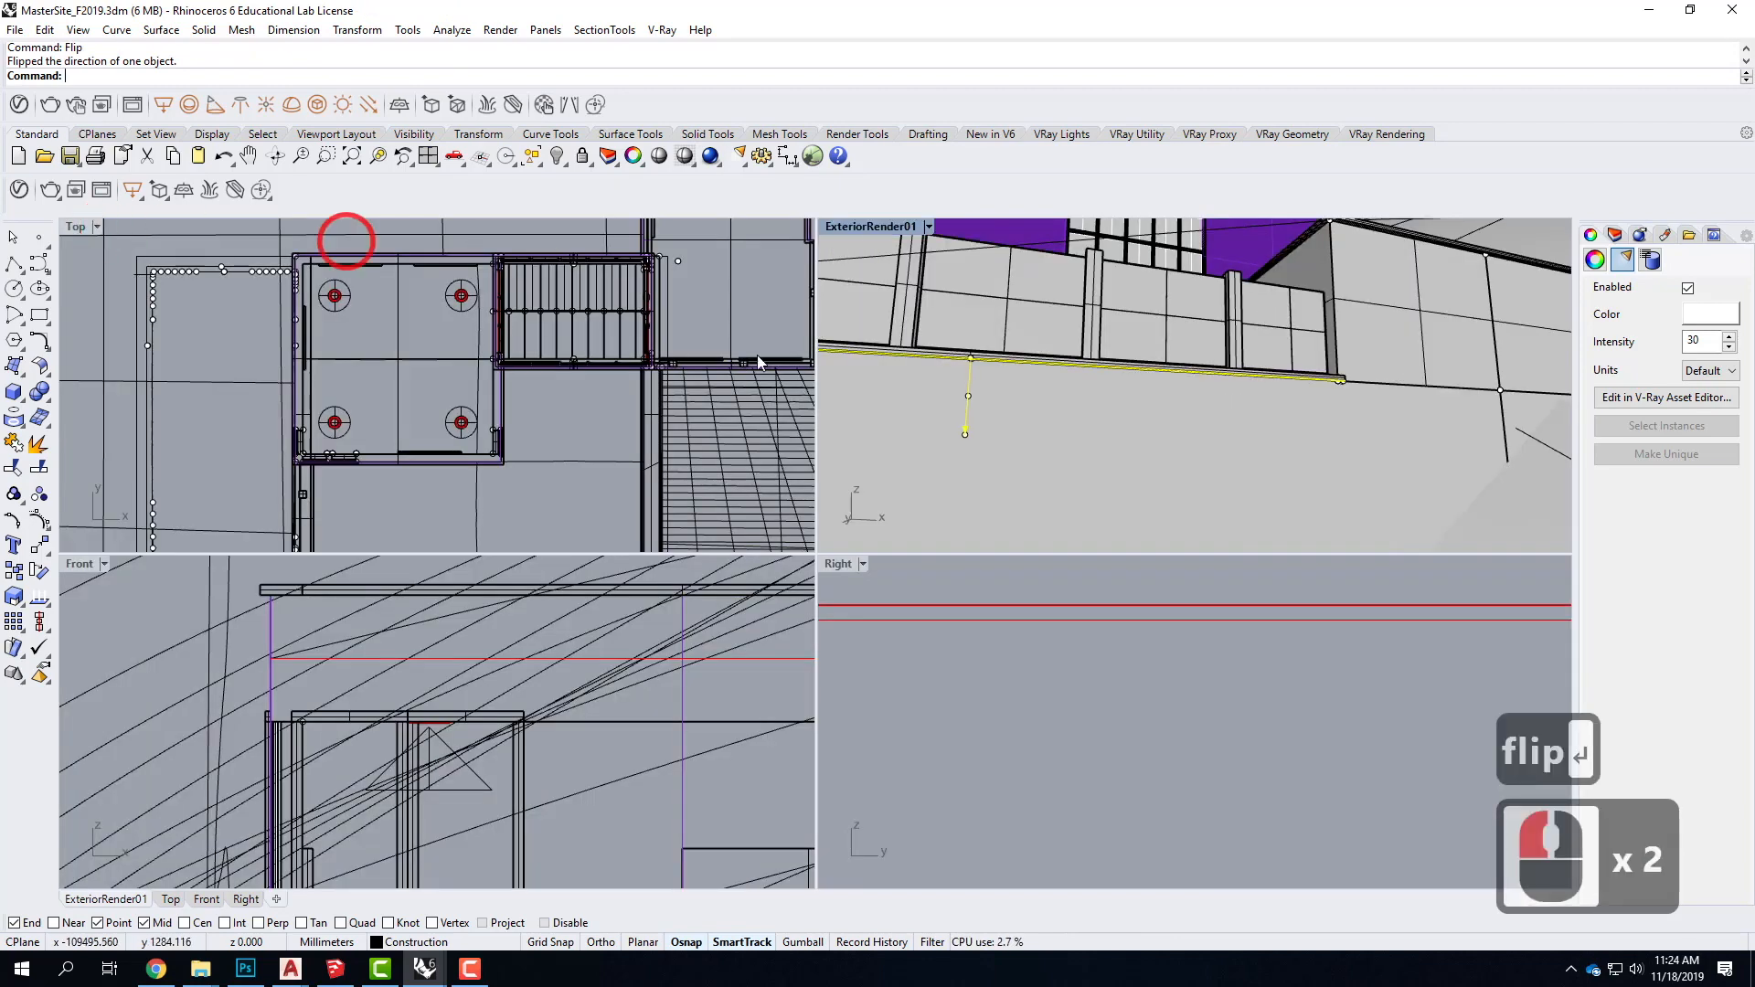
pyautogui.scroll(-10, 442, 624)
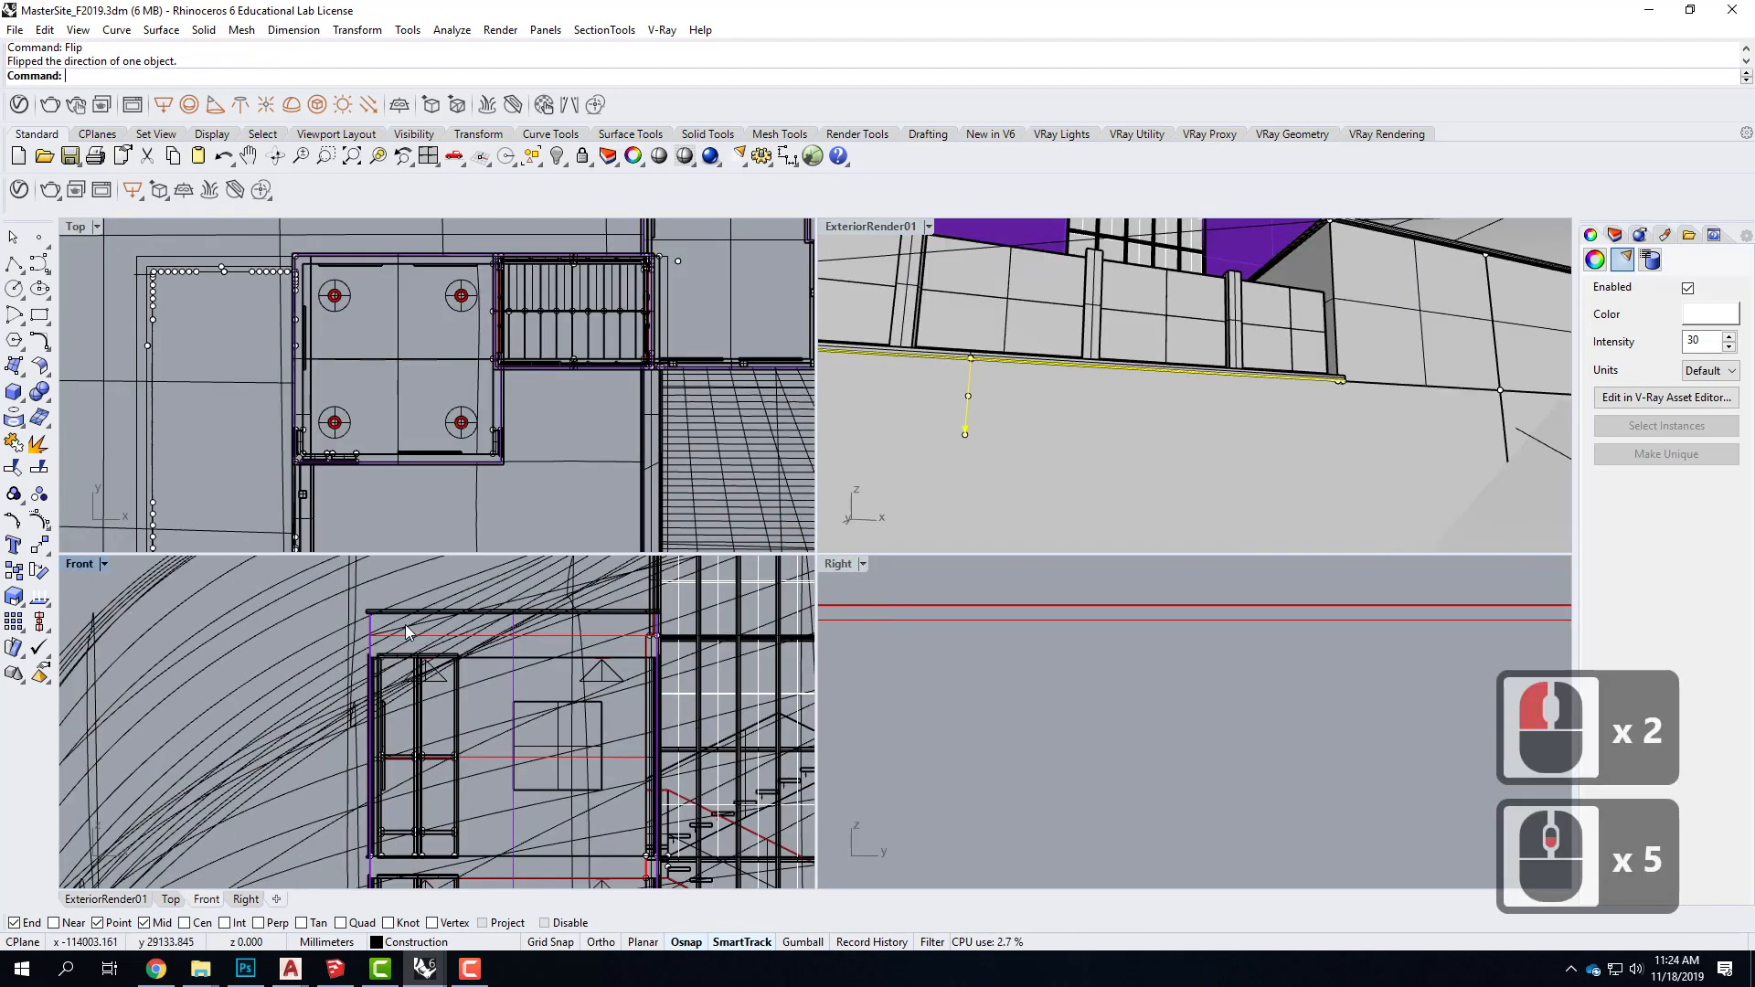
pyautogui.scroll(7, 473, 821)
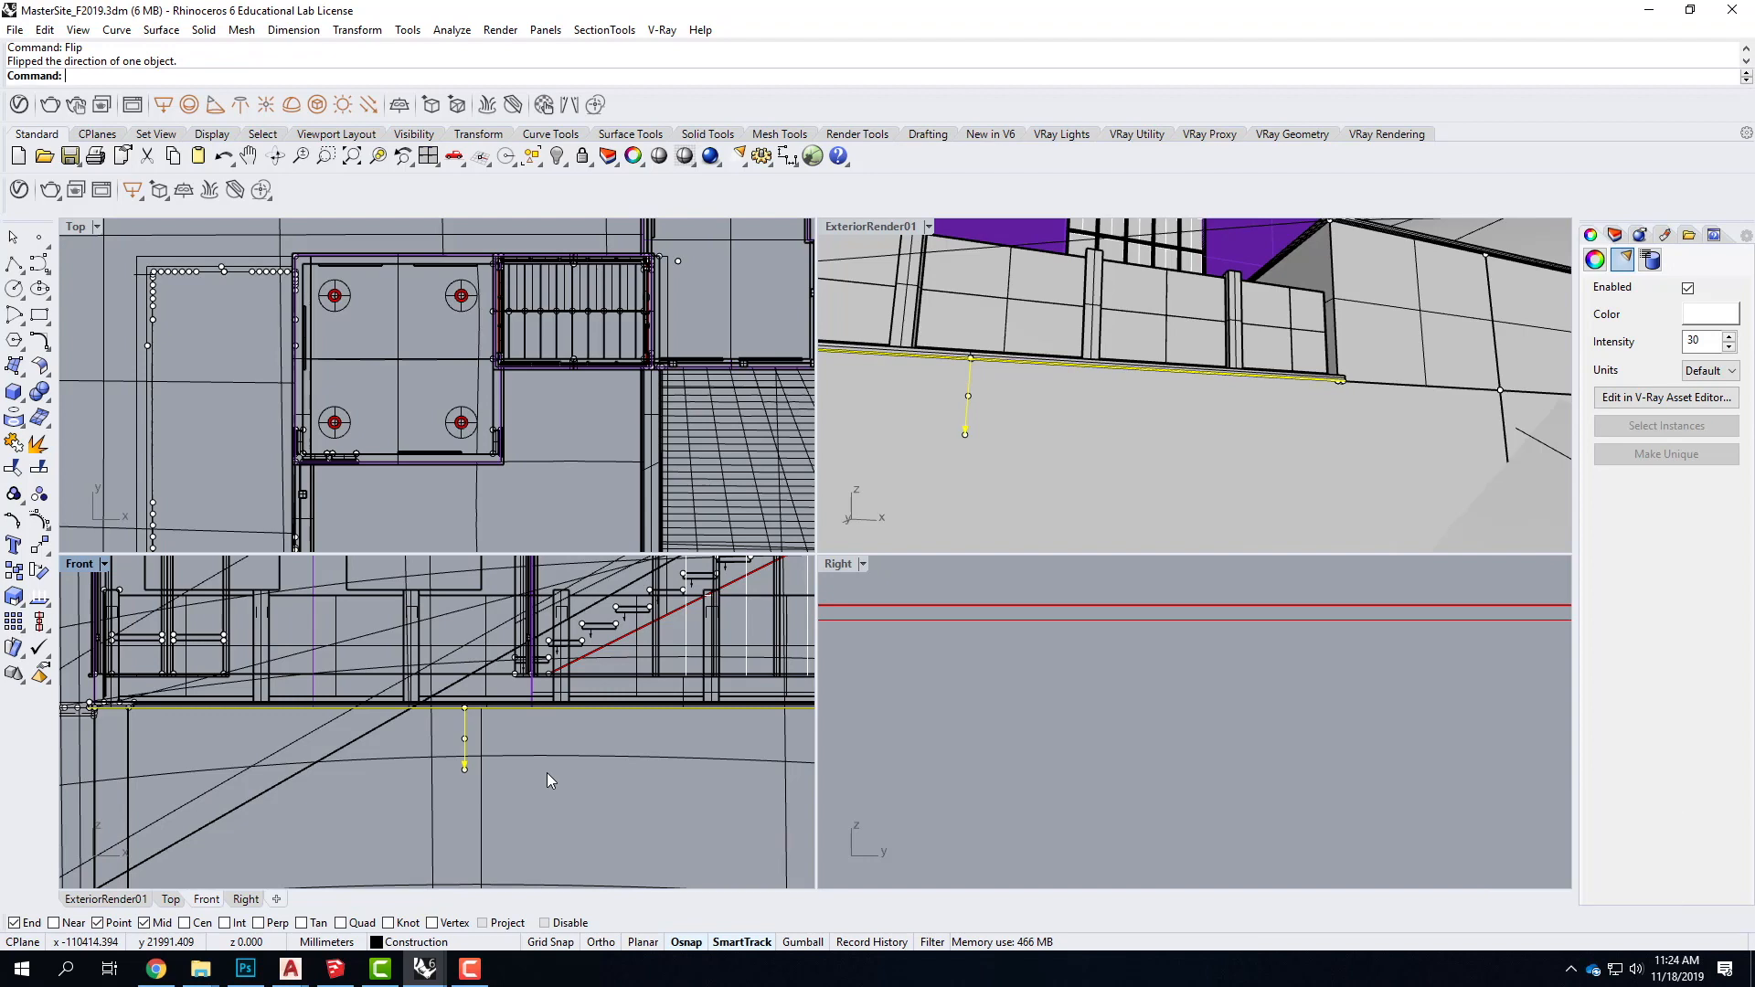
pyautogui.write('move')
pyautogui.press('Return')
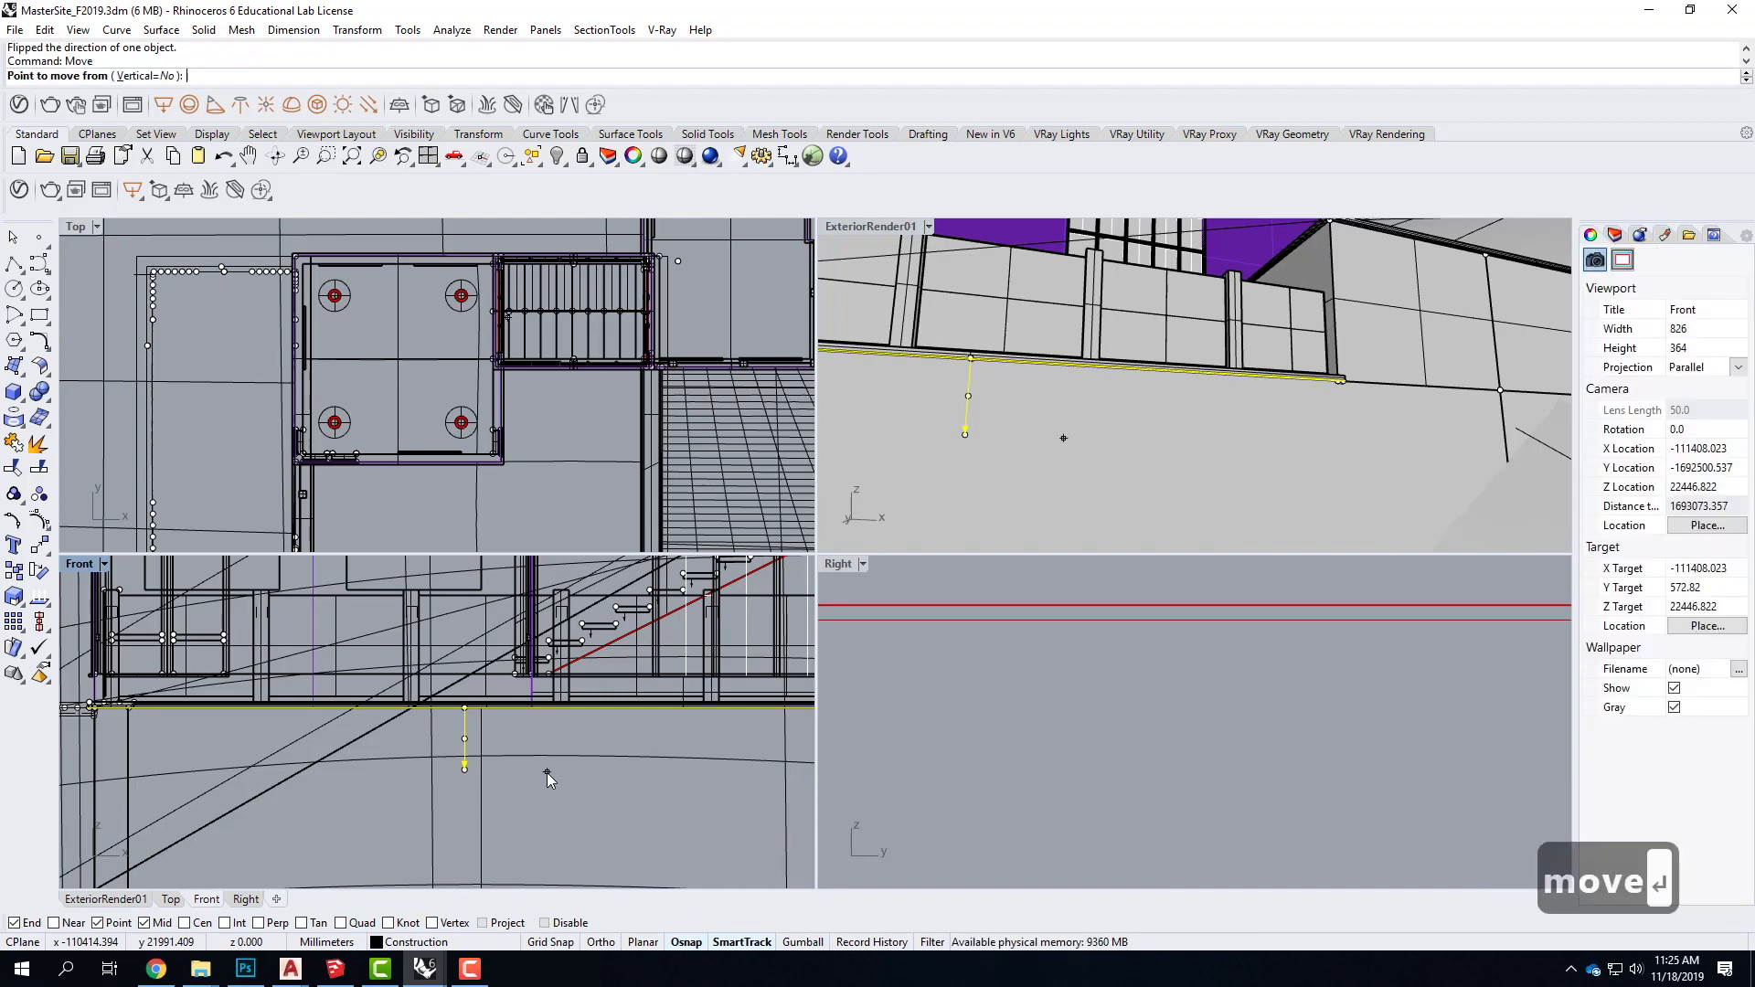
pyautogui.scroll(4, 518, 725)
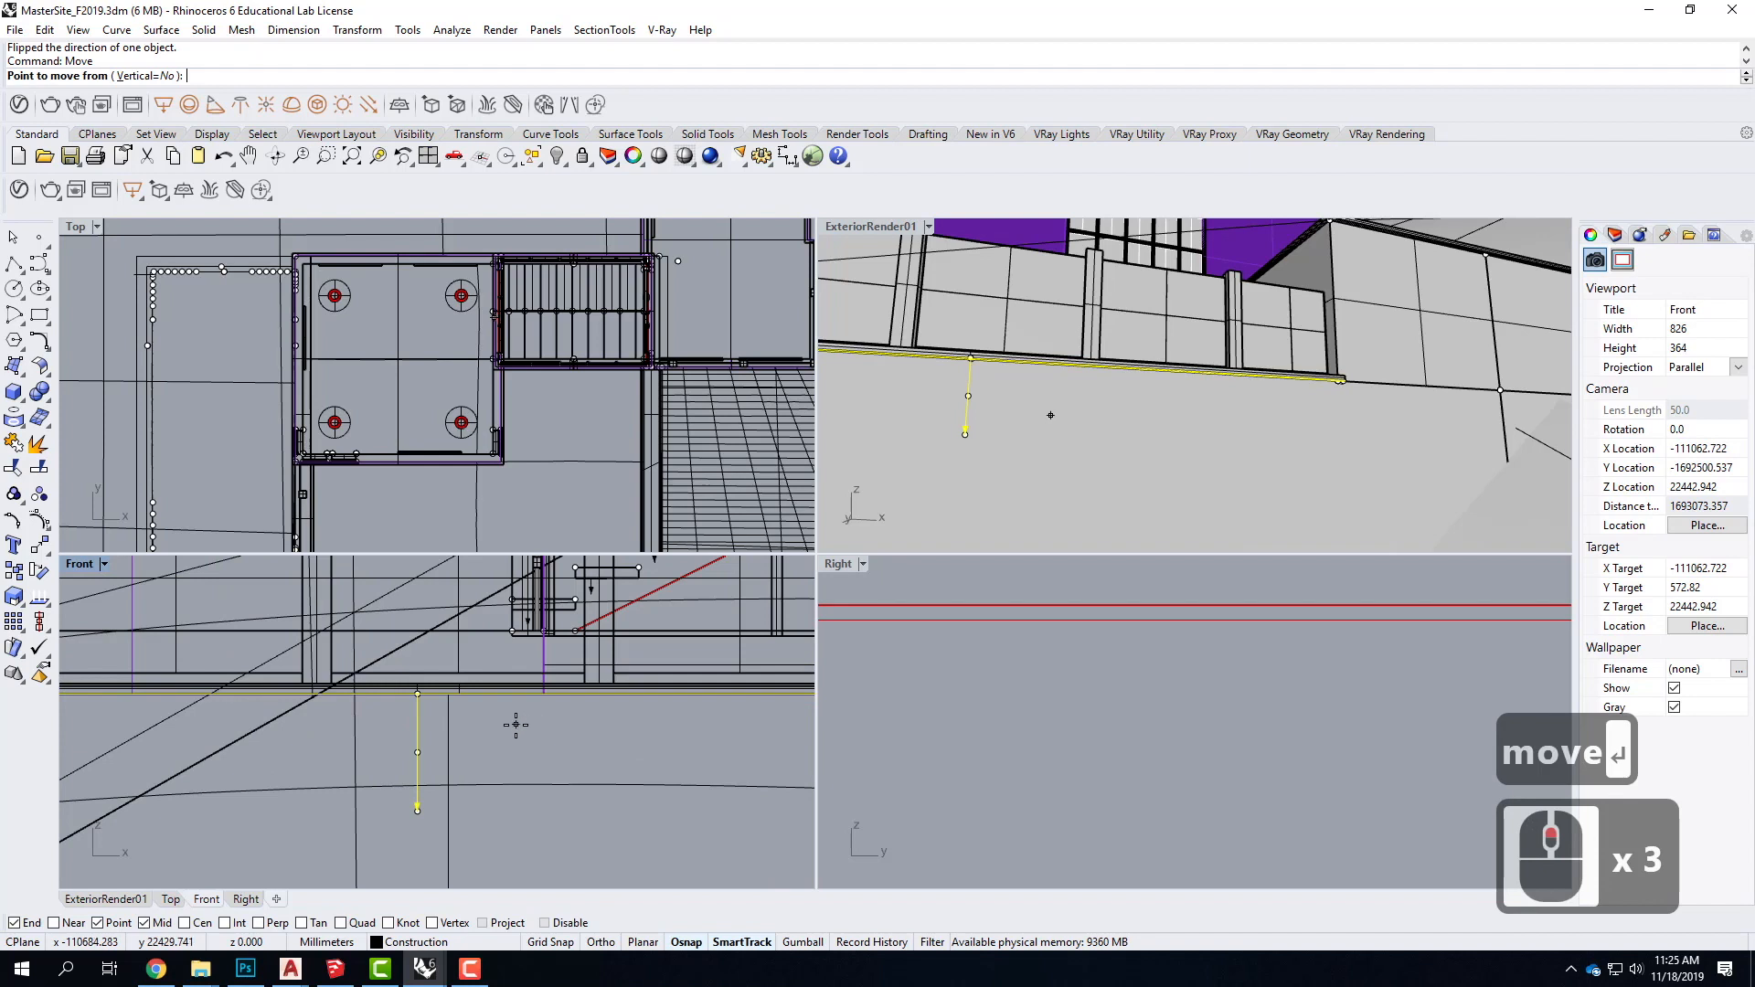
pyautogui.click(512, 720)
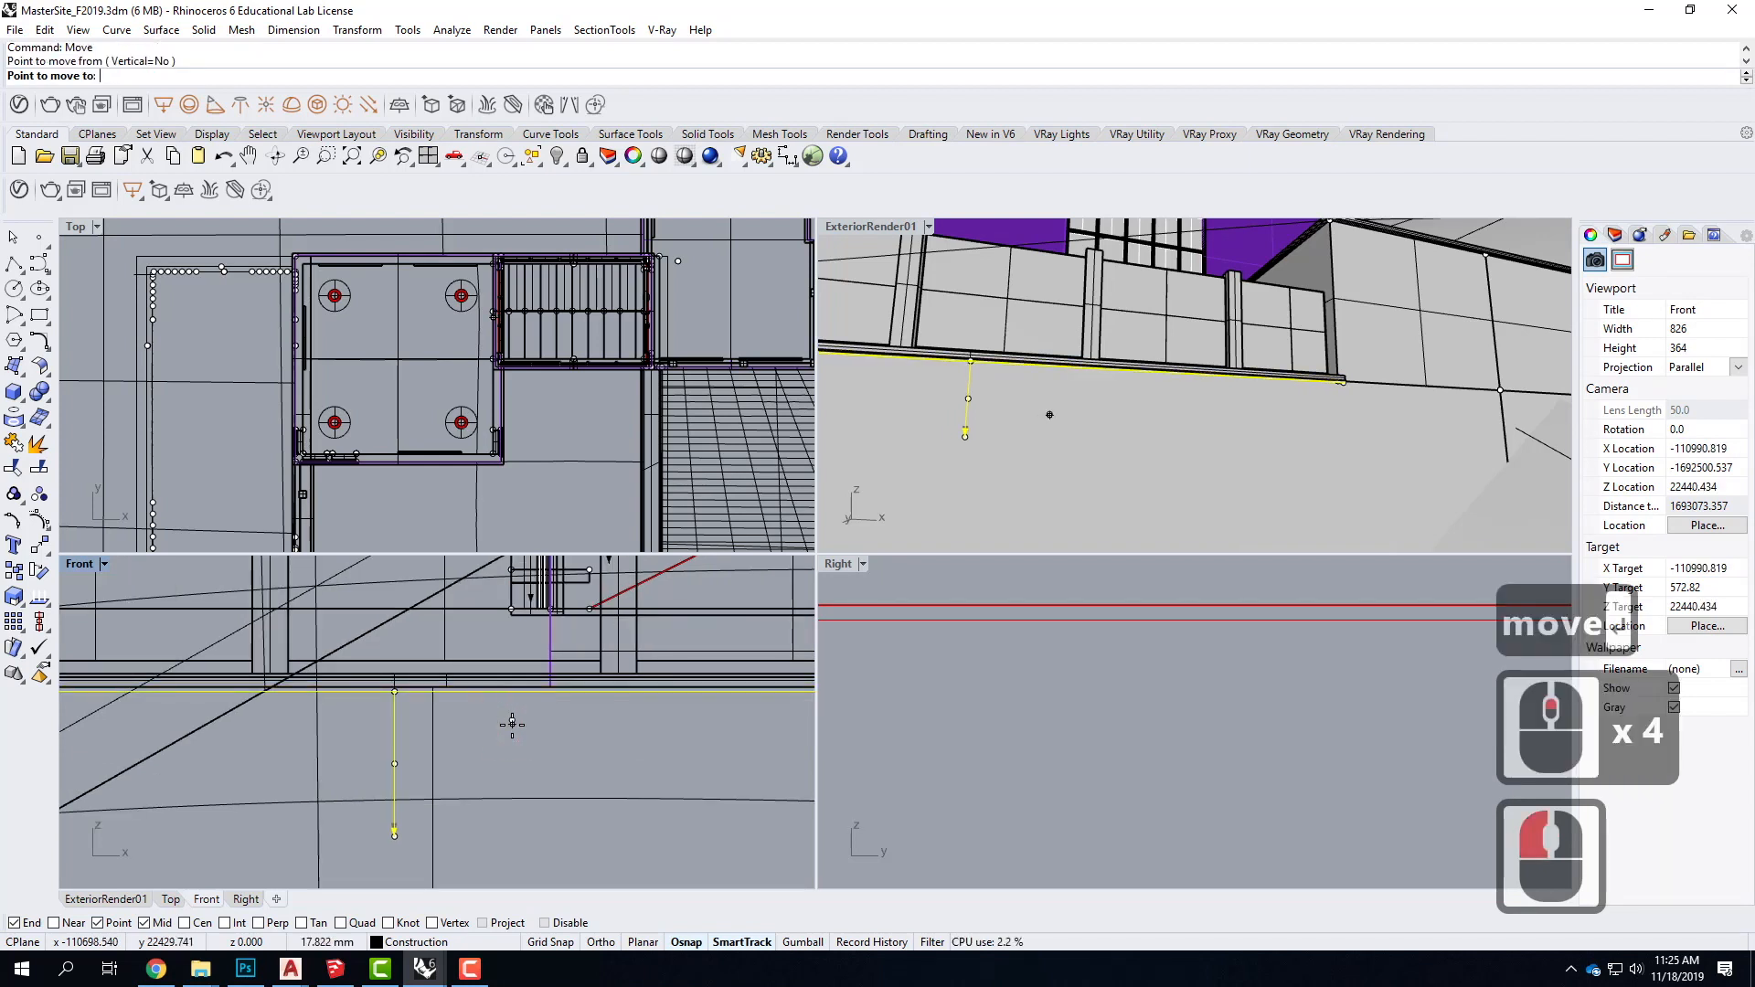
pyautogui.click(512, 736)
pyautogui.scroll(5, 410, 700)
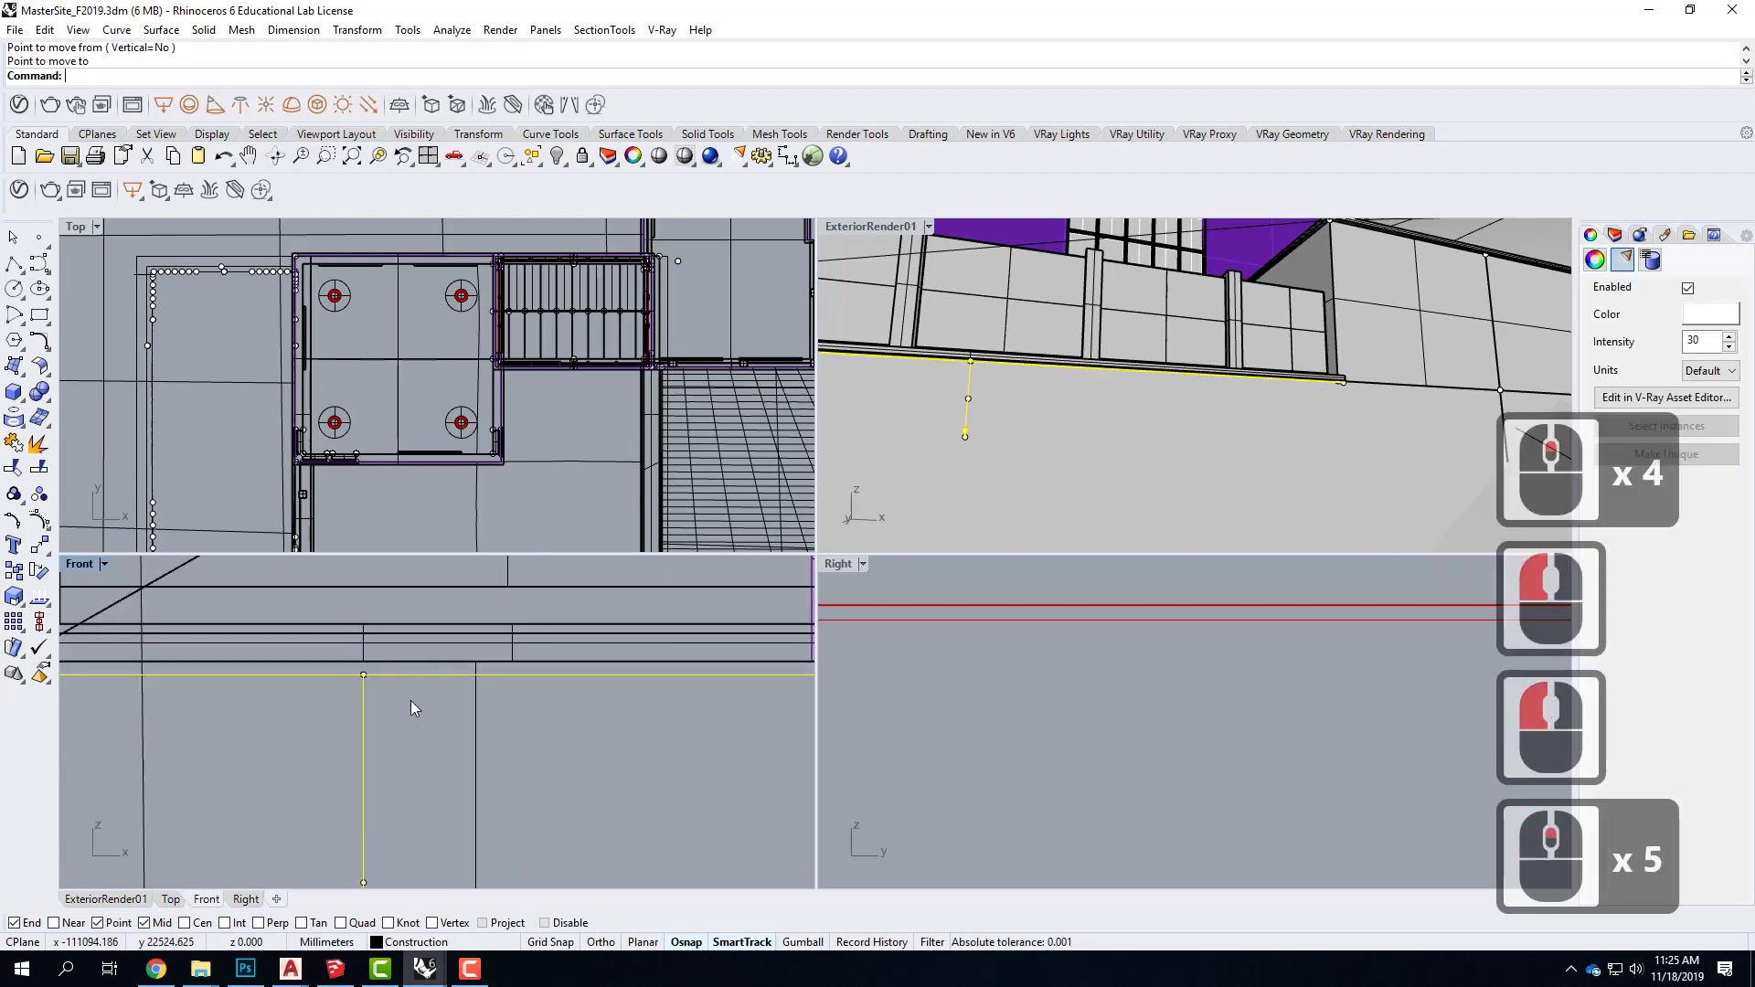
# Step: Move the rectangle light up about 11 mm in the Front view, keeping it just below the slab's underside
pyautogui.rightClick(579, 745)
pyautogui.click(585, 748)
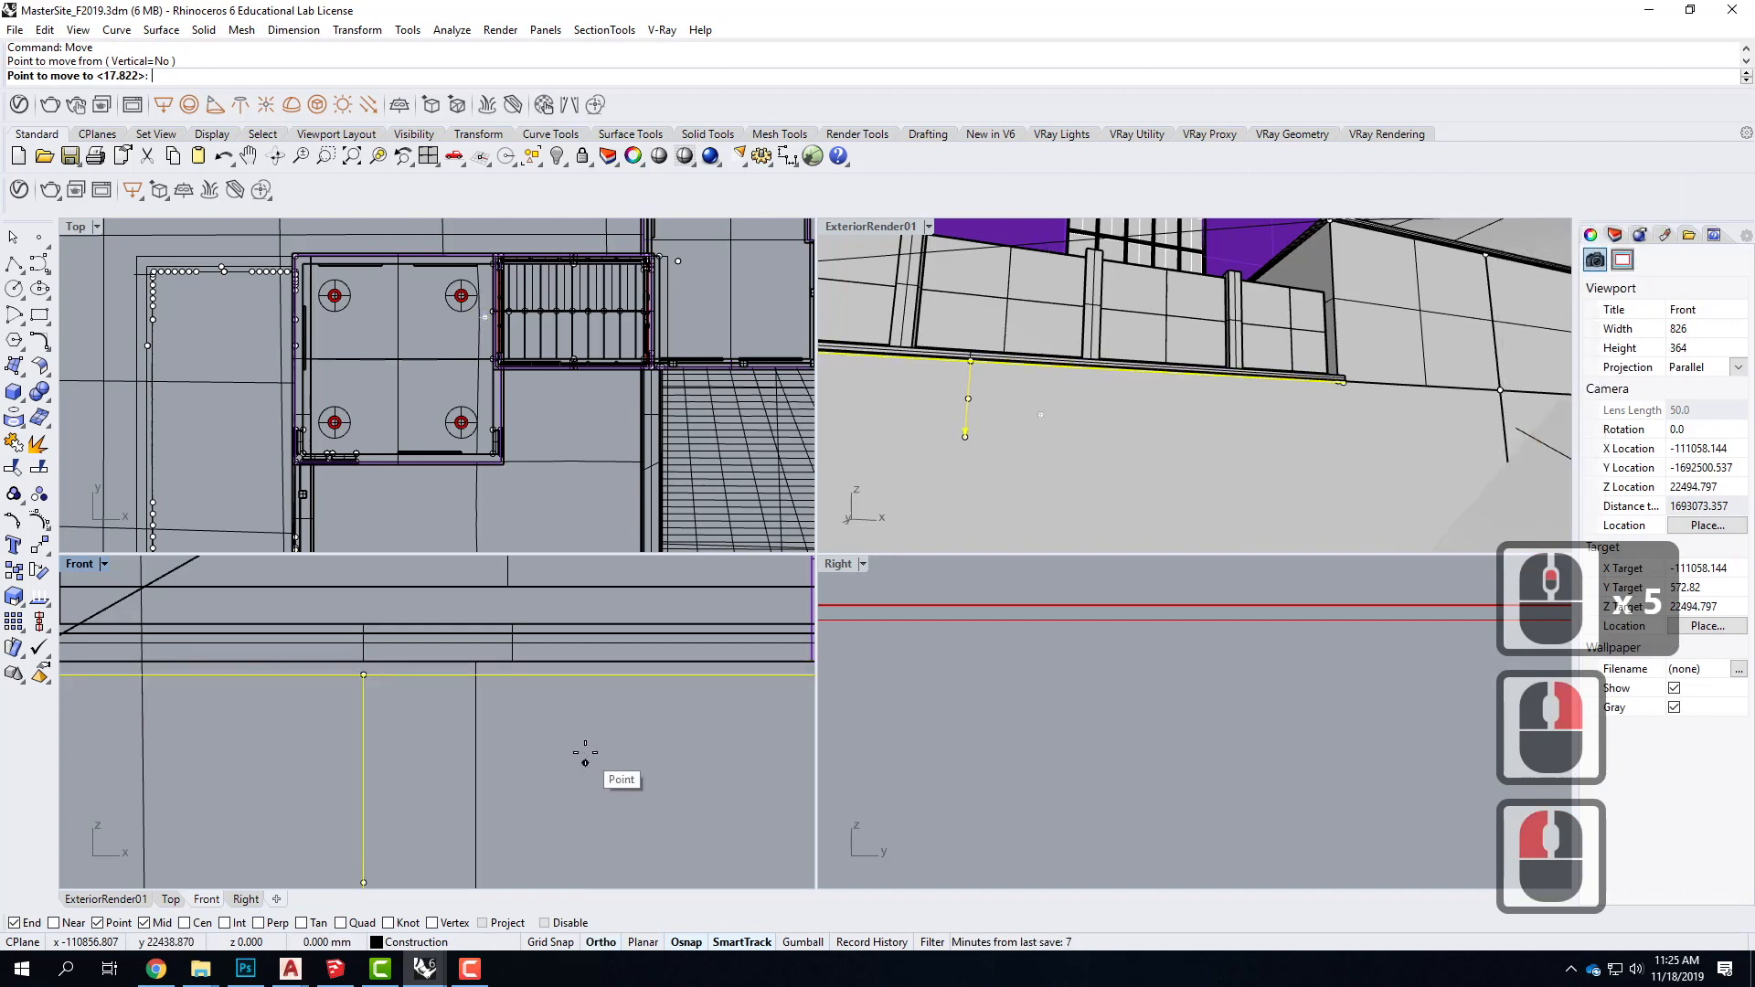
pyautogui.scroll(3, 584, 746)
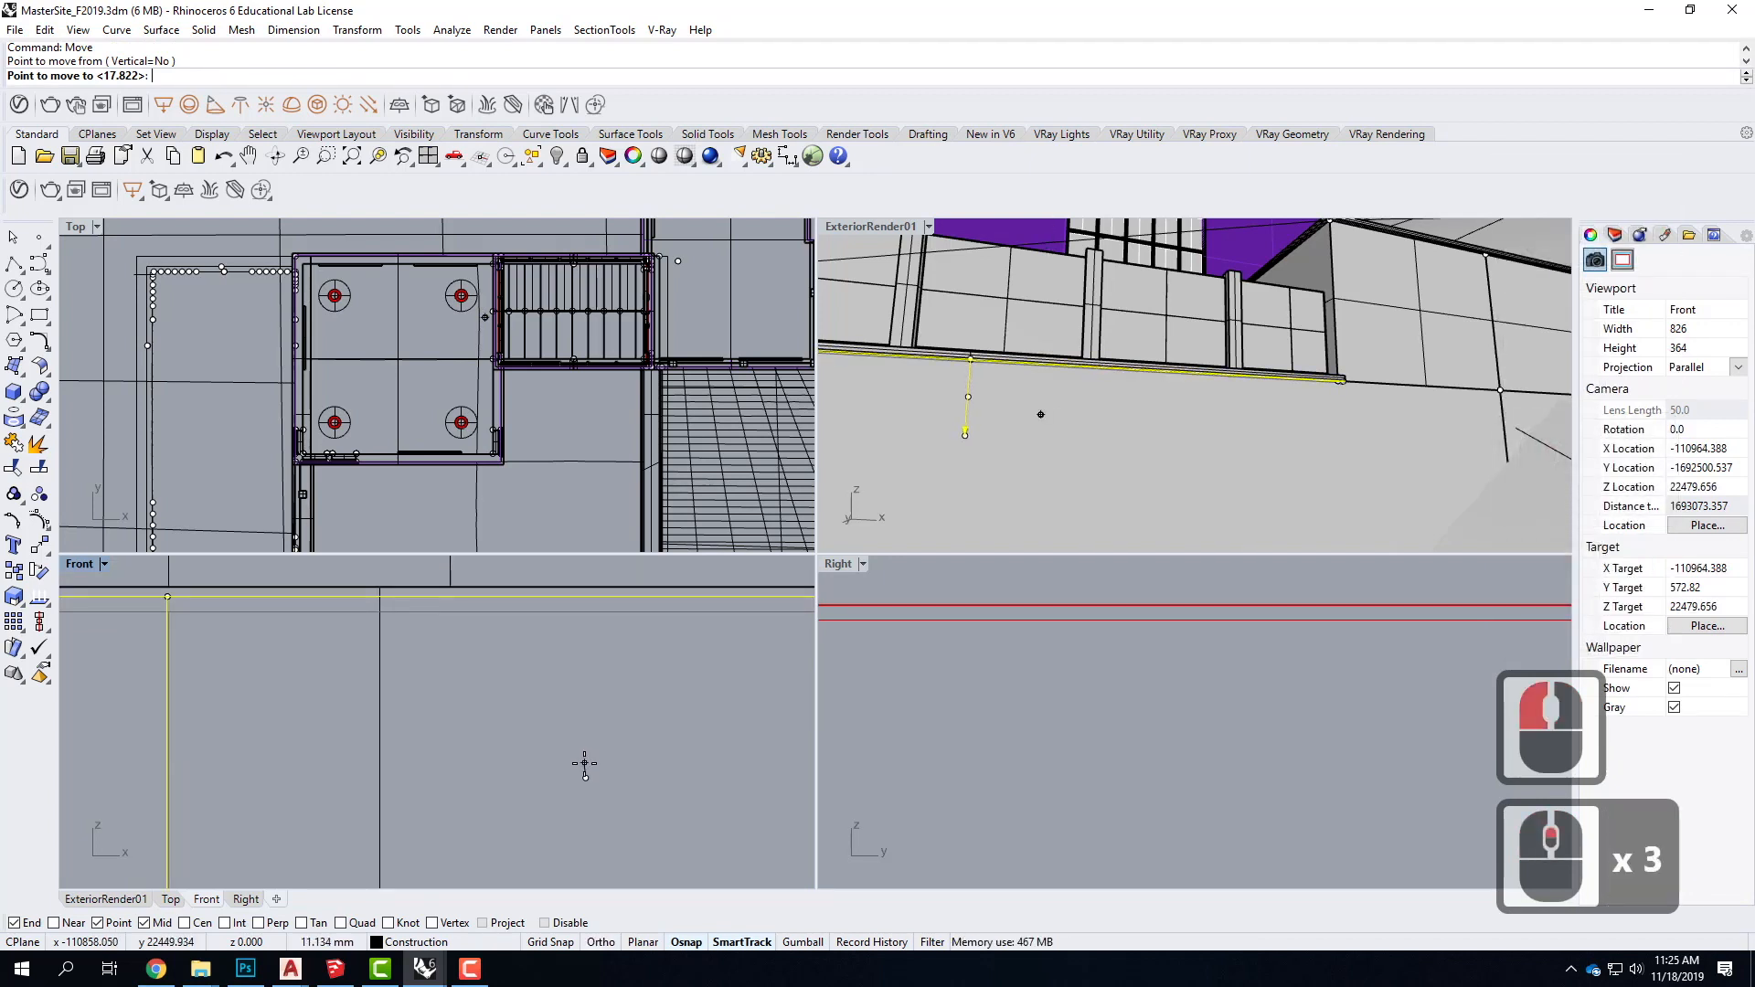
pyautogui.click(833, 805)
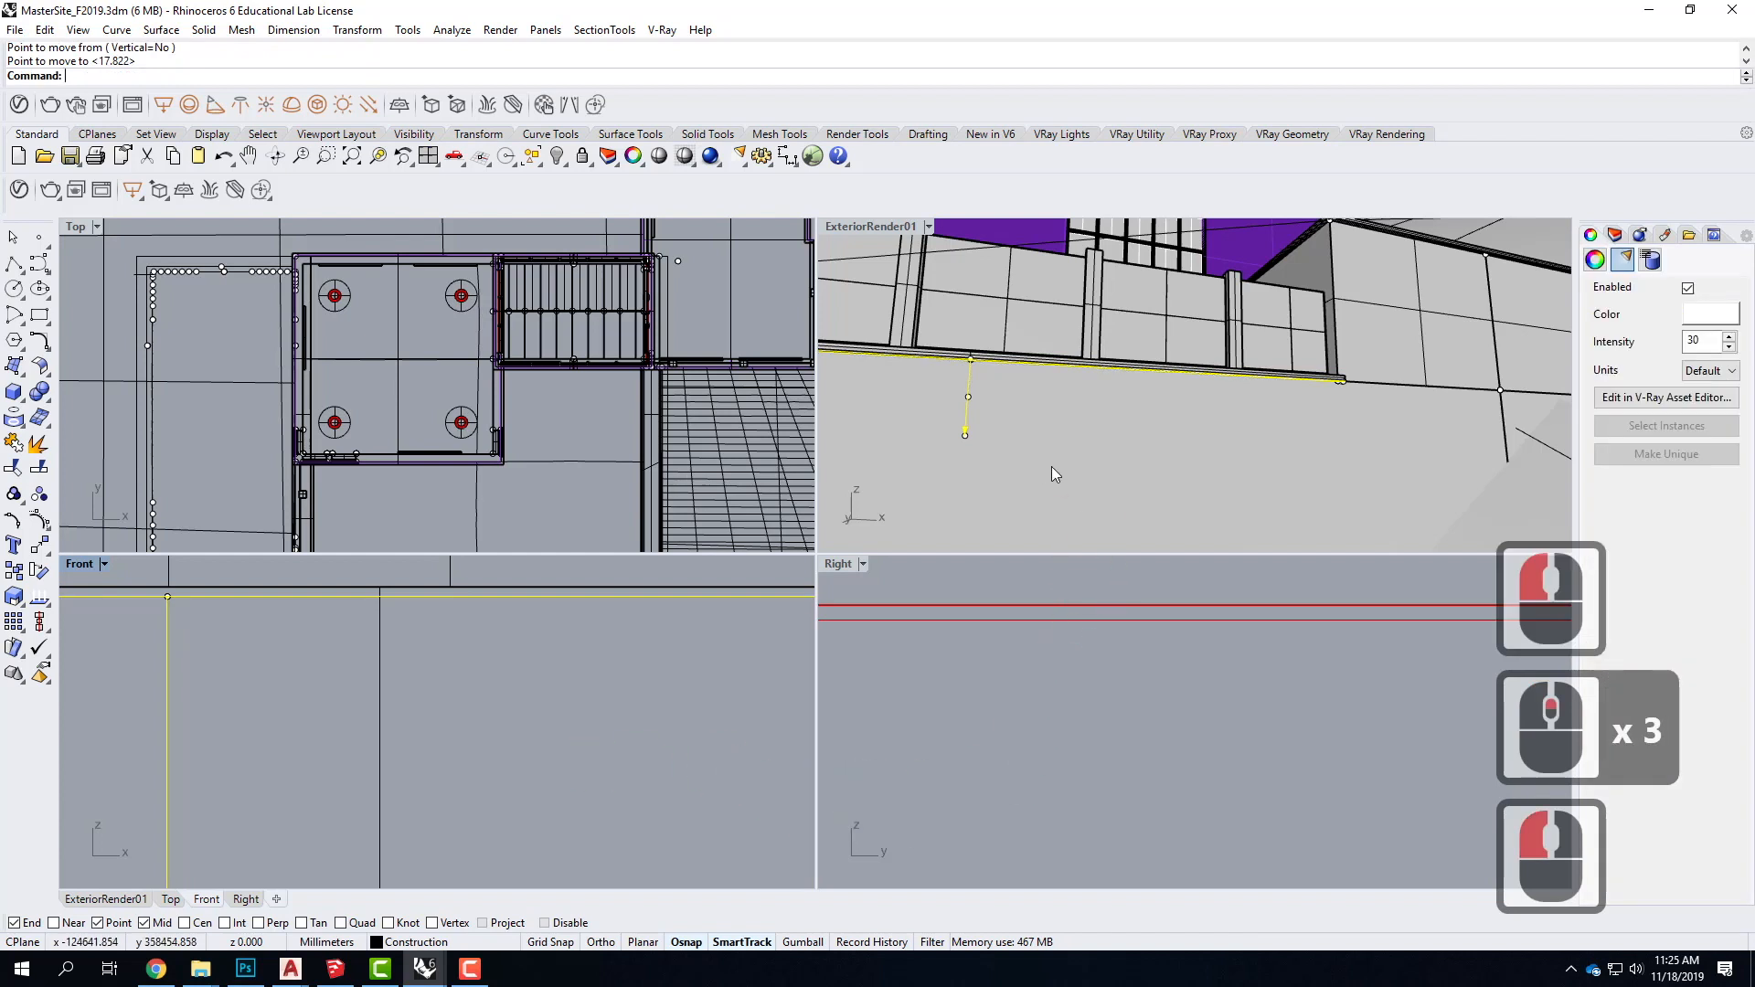
# Step: Open the new terrace-edge rectangle light in the V-Ray Asset Editor and rename it Ext-Wall01
pyautogui.click(1659, 398)
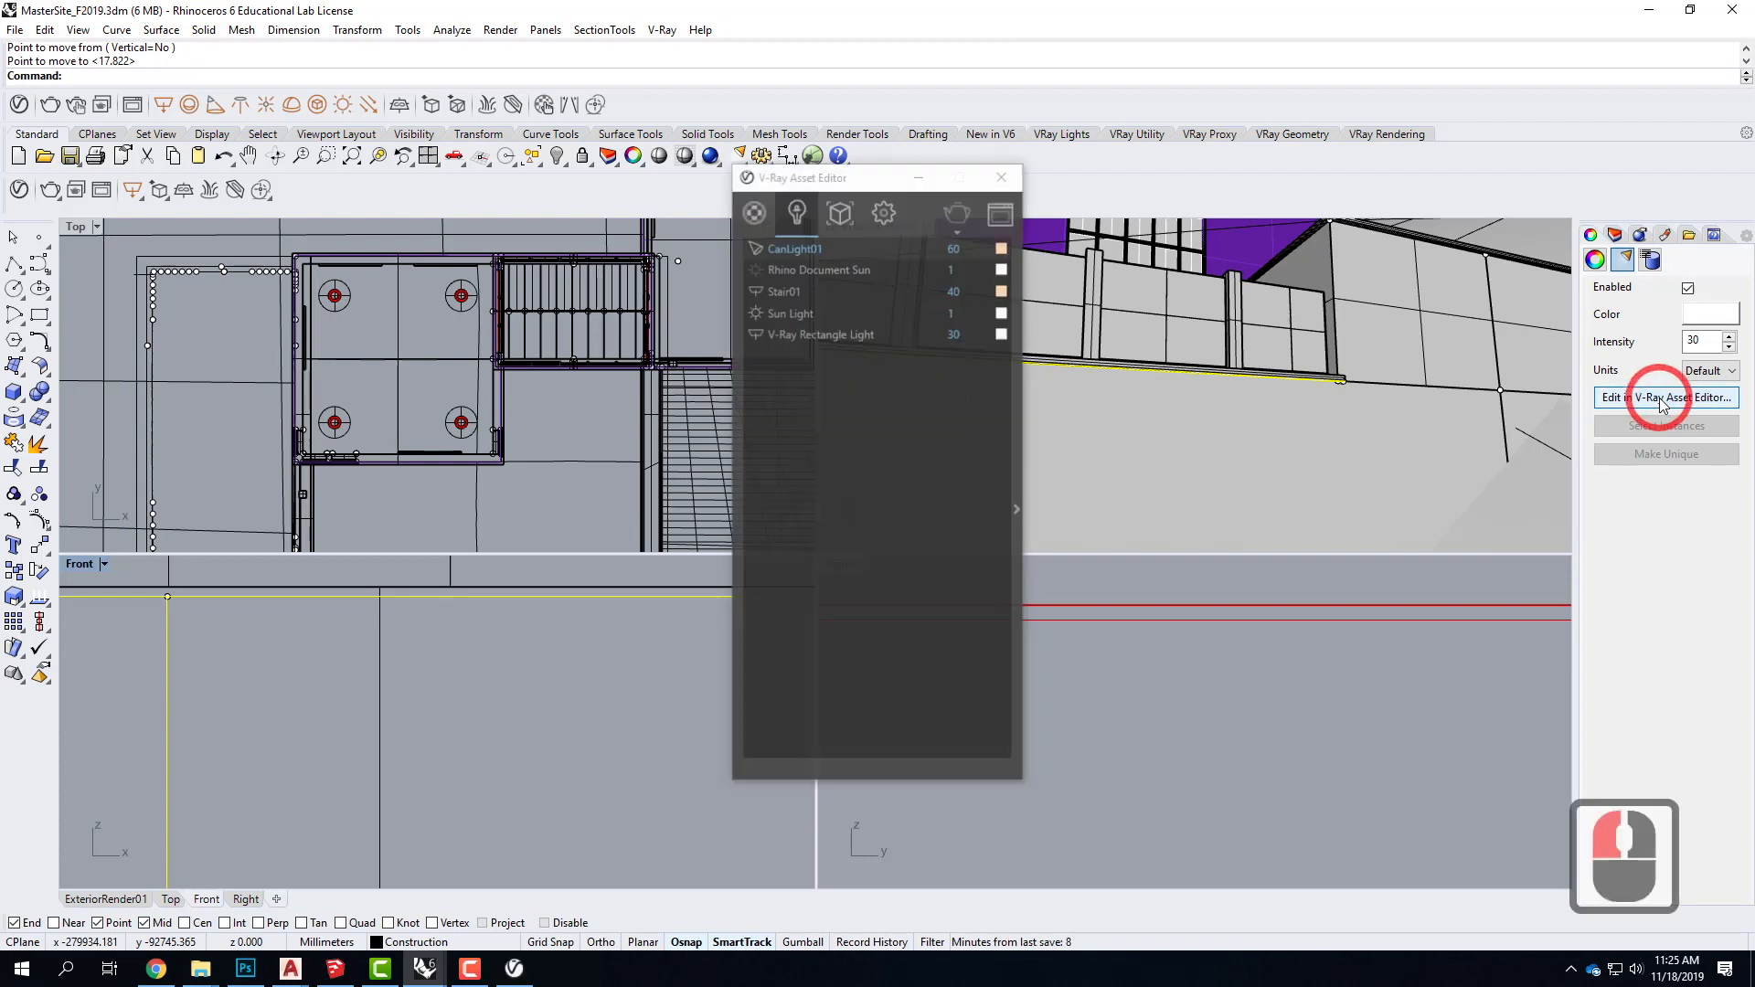
pyautogui.click(825, 334)
pyautogui.doubleClick(838, 338)
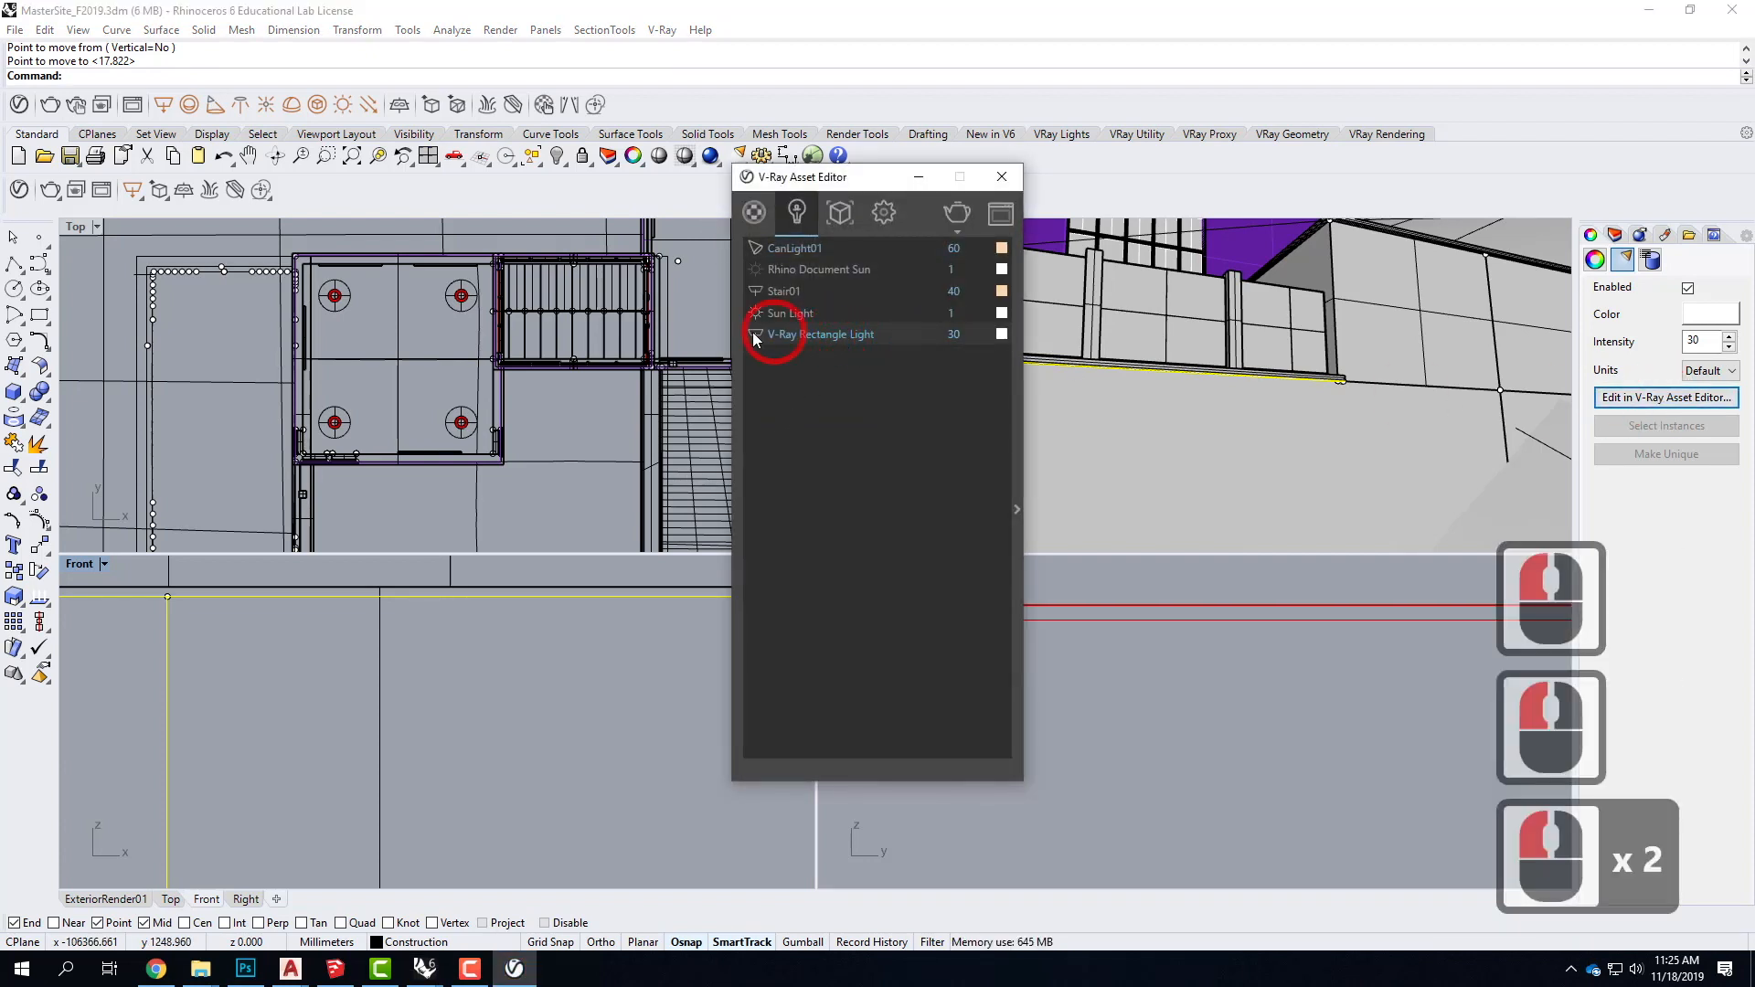
pyautogui.click(563, 322)
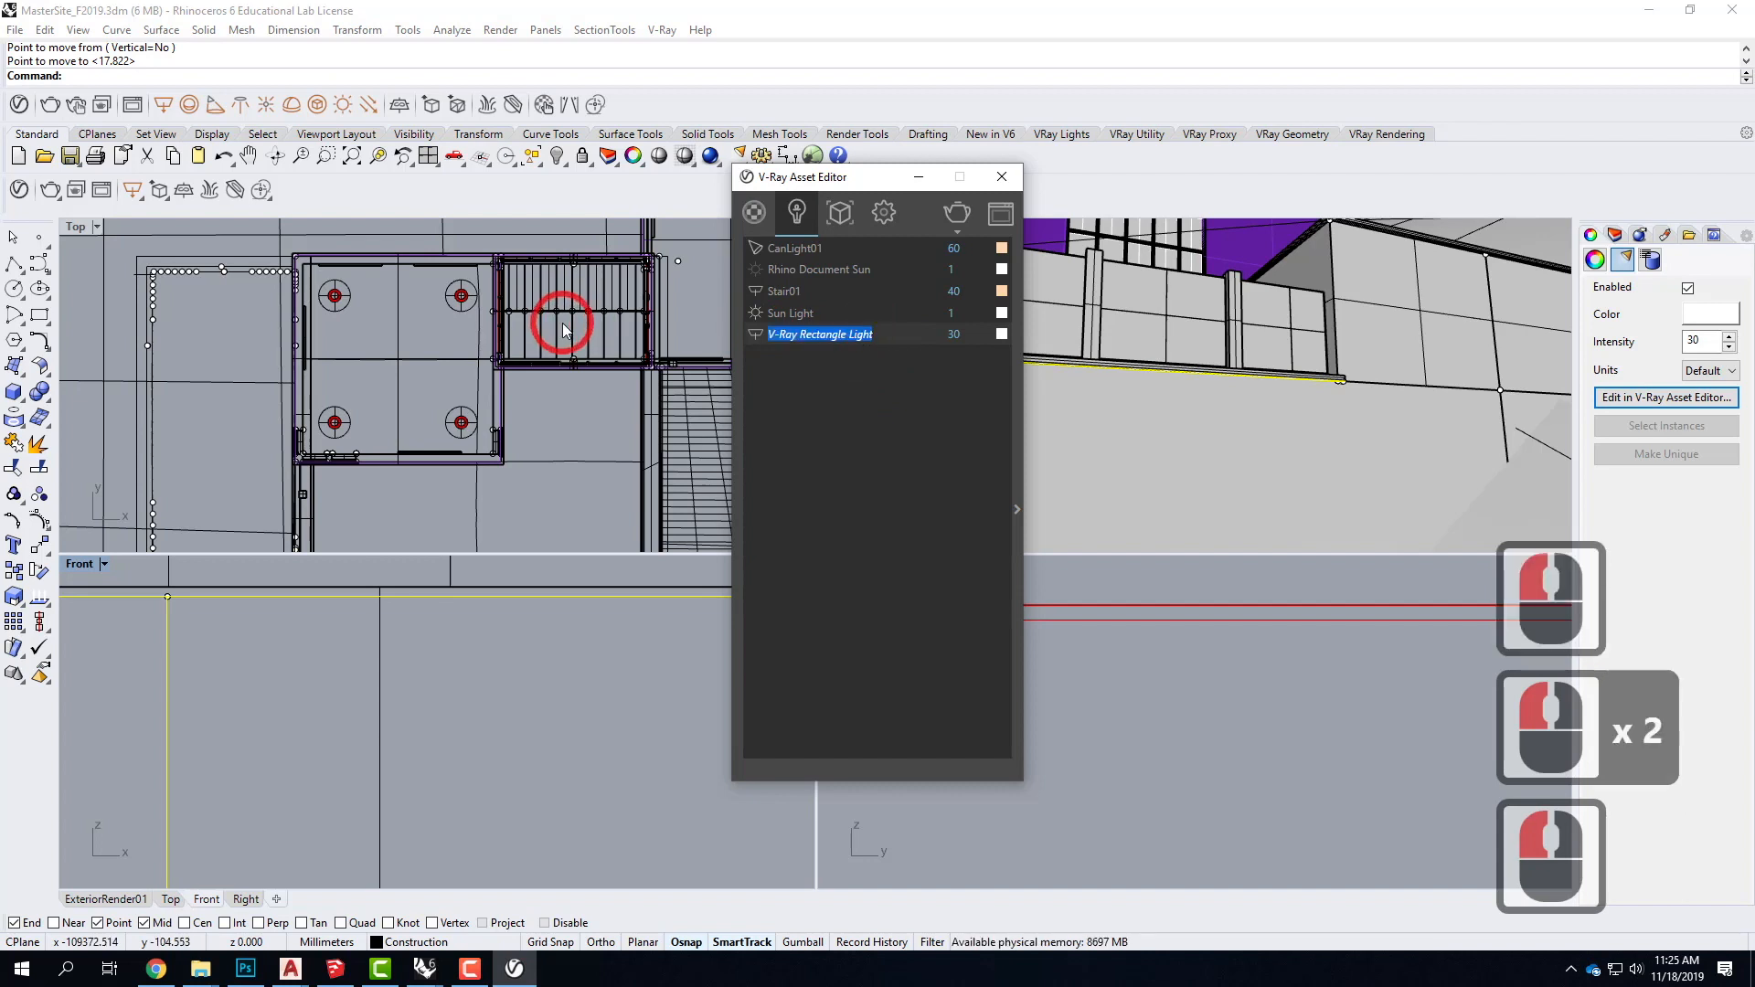
pyautogui.write('Ext')
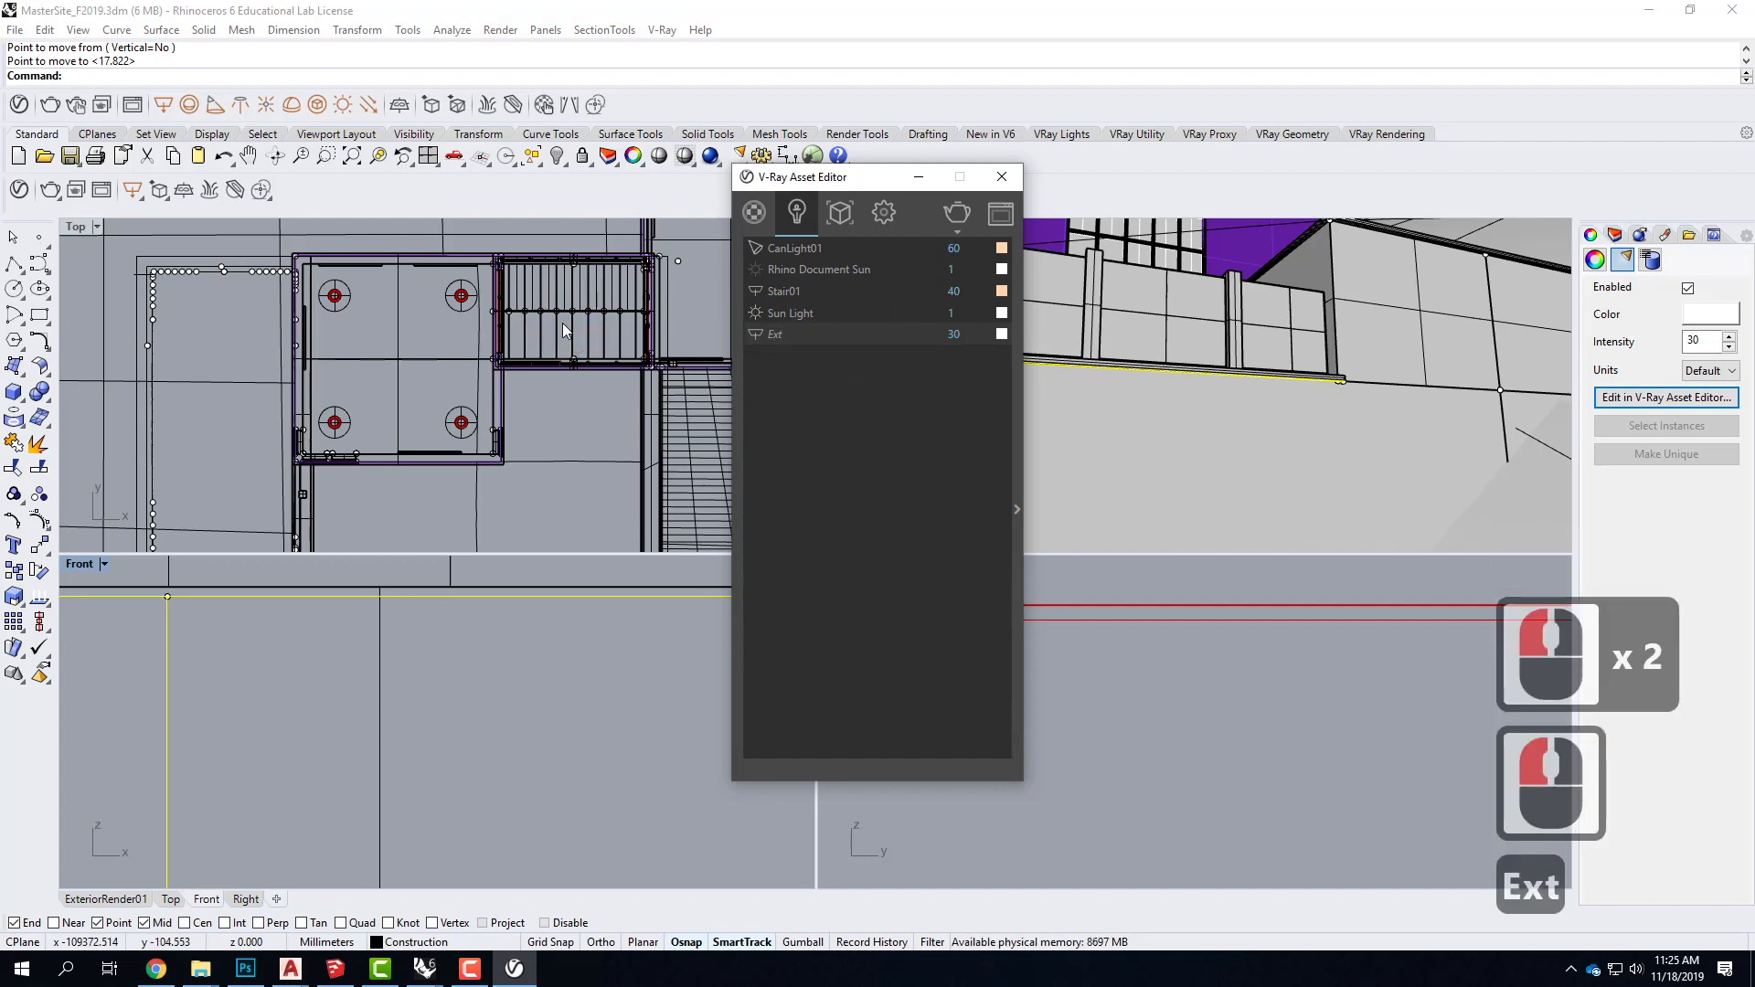
pyautogui.write('-Wall01')
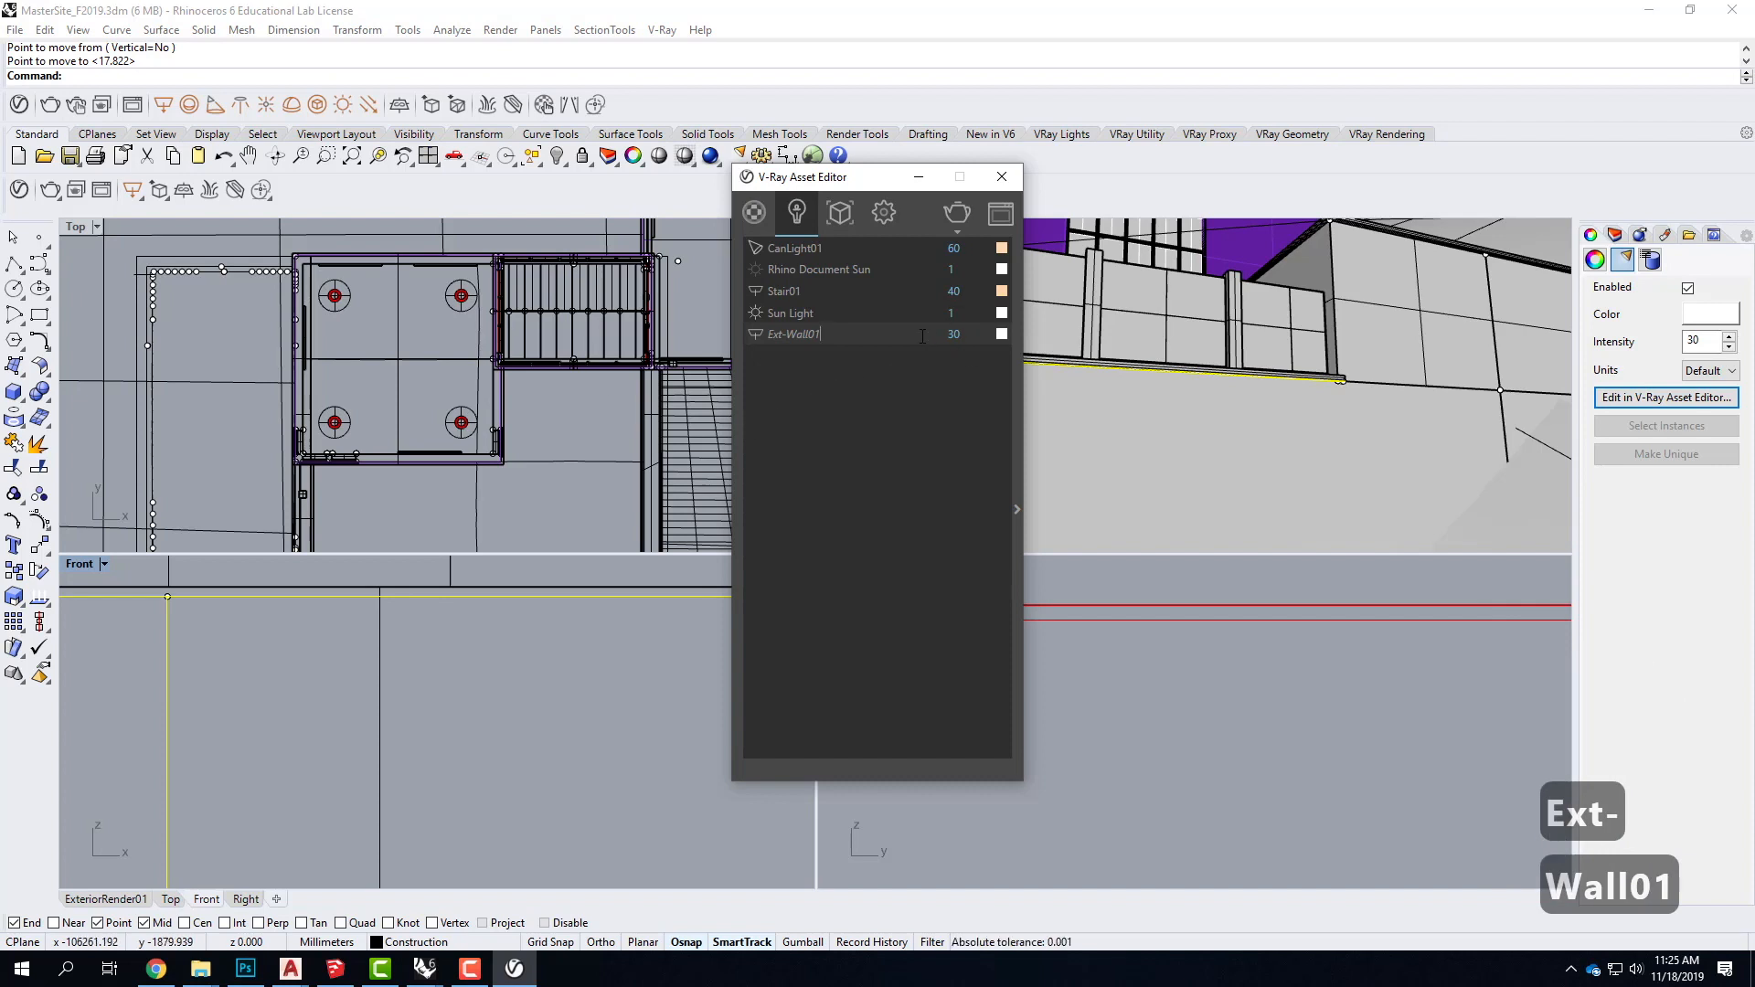
pyautogui.click(892, 335)
pyautogui.click(866, 393)
pyautogui.click(856, 278)
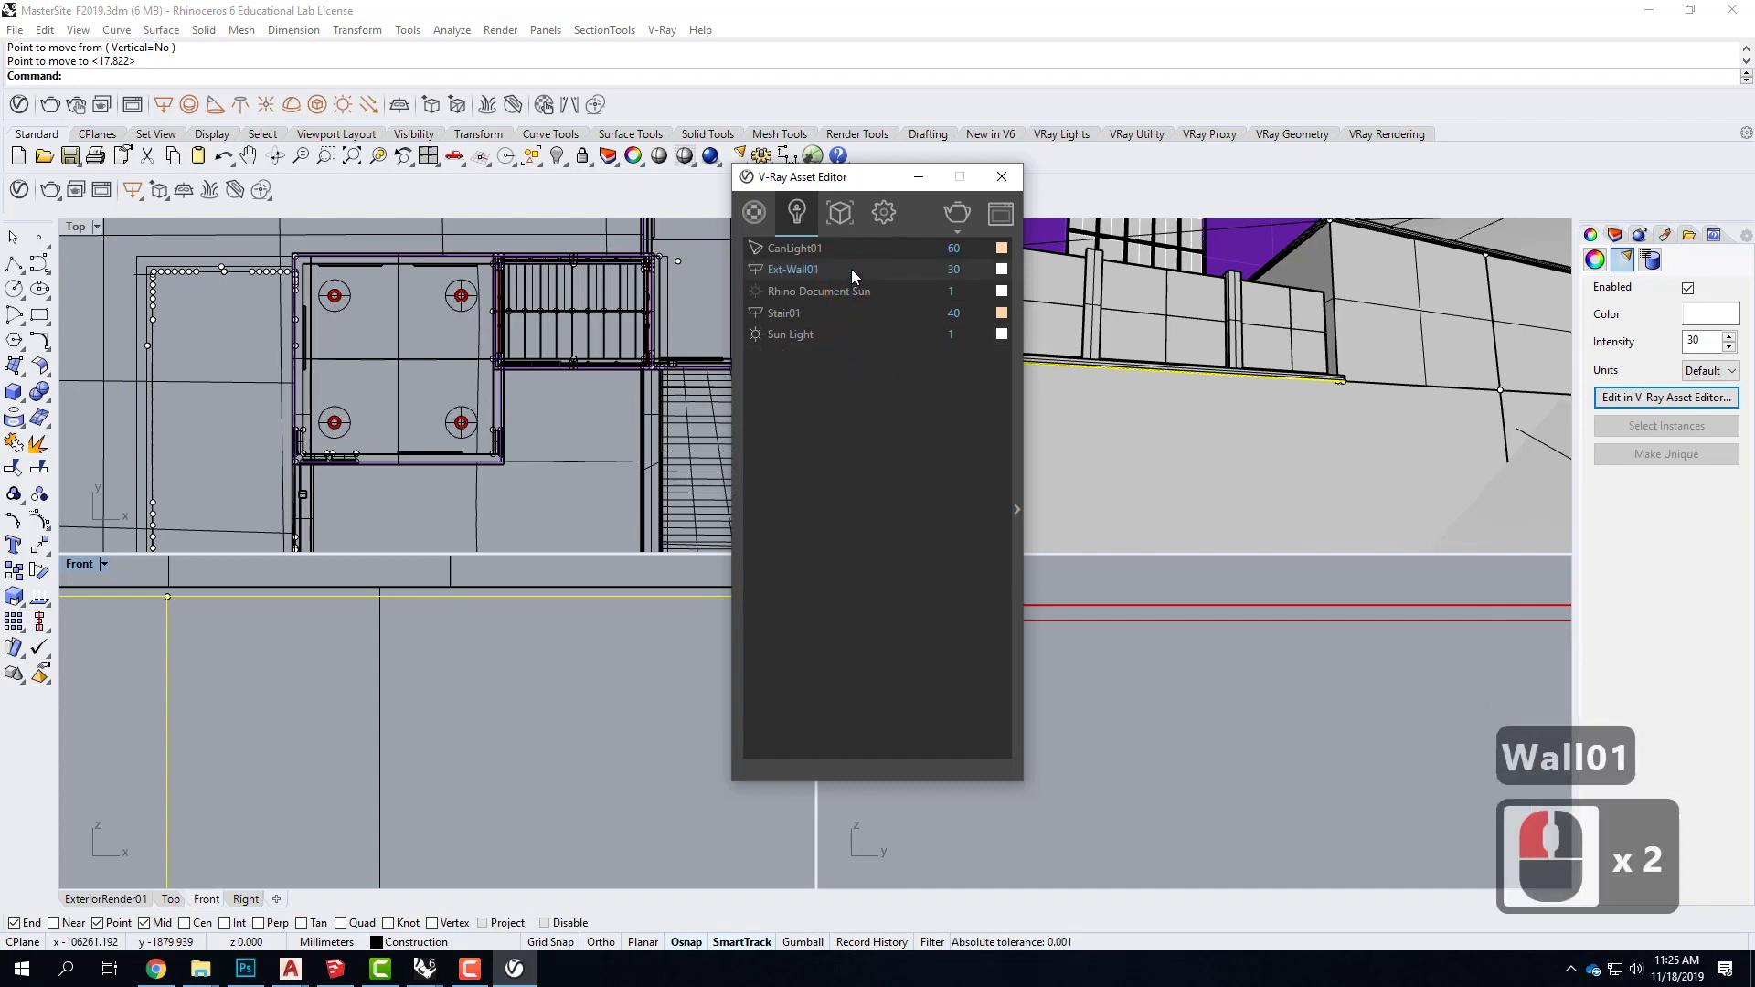
# Step: Set Ext-Wall01's colour to a warm RGB 255, 214, 170 using the 0 to 255 range
pyautogui.click(913, 271)
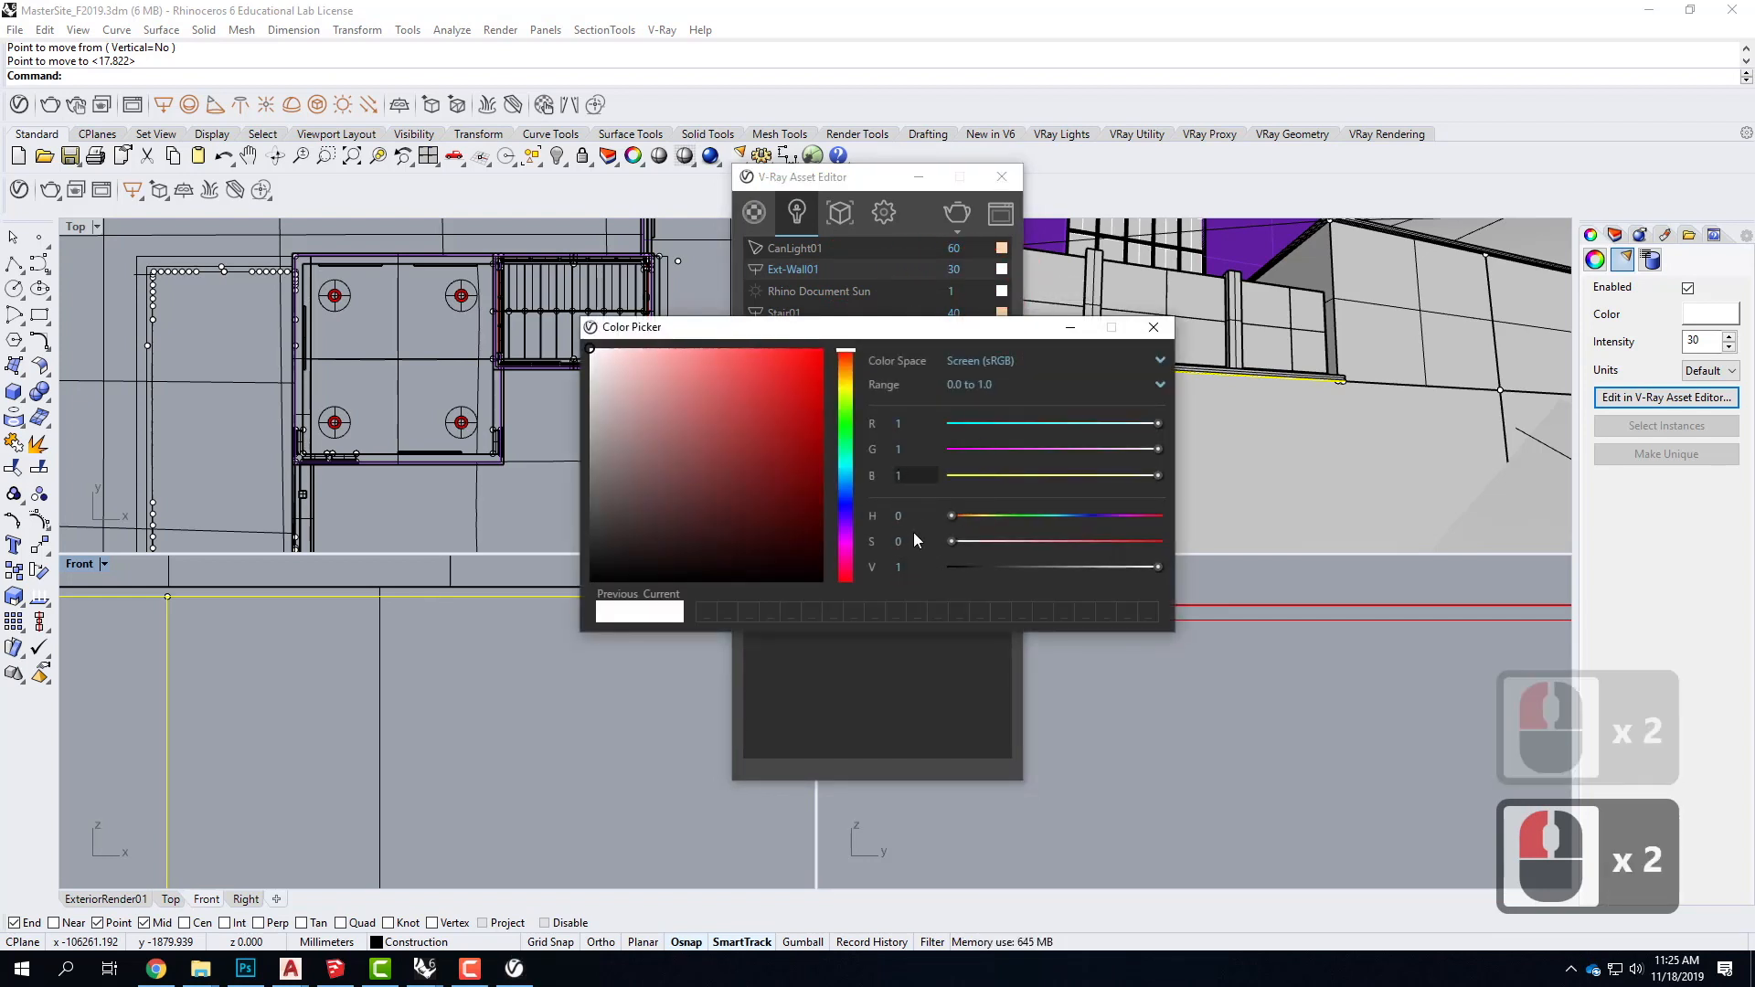
pyautogui.click(987, 384)
pyautogui.click(994, 426)
pyautogui.click(924, 423)
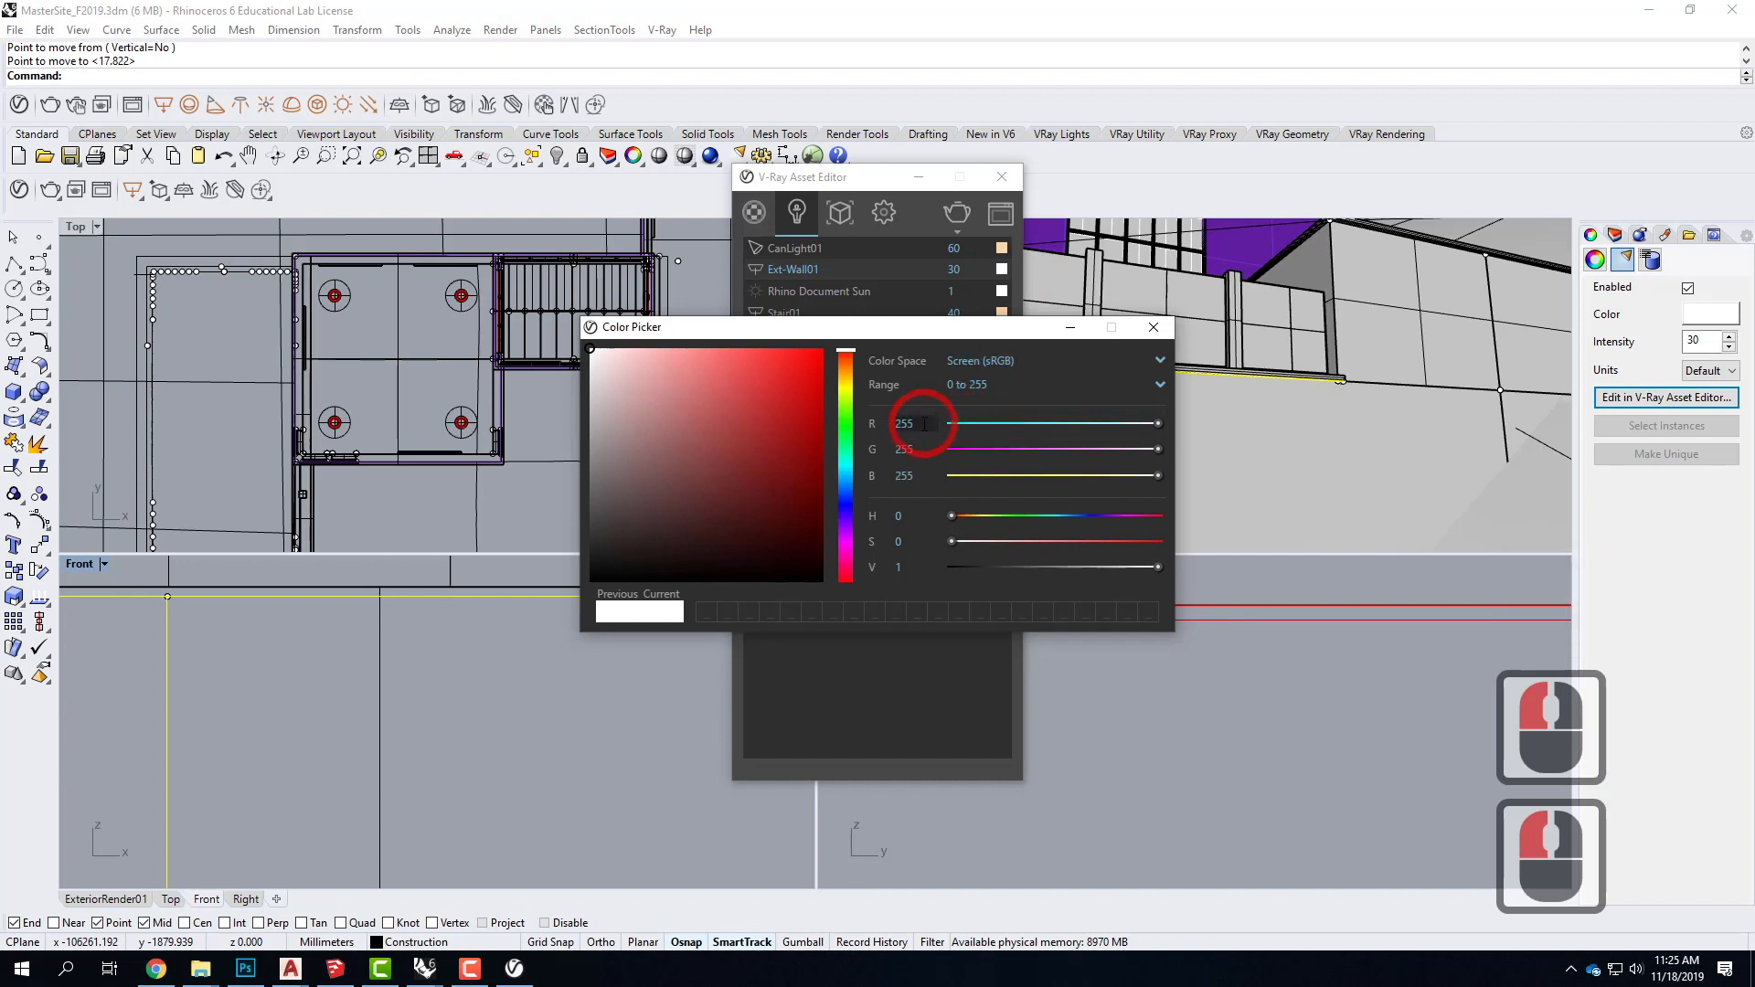
pyautogui.moveTo(919, 450); pyautogui.dragTo(874, 447)
pyautogui.write('214')
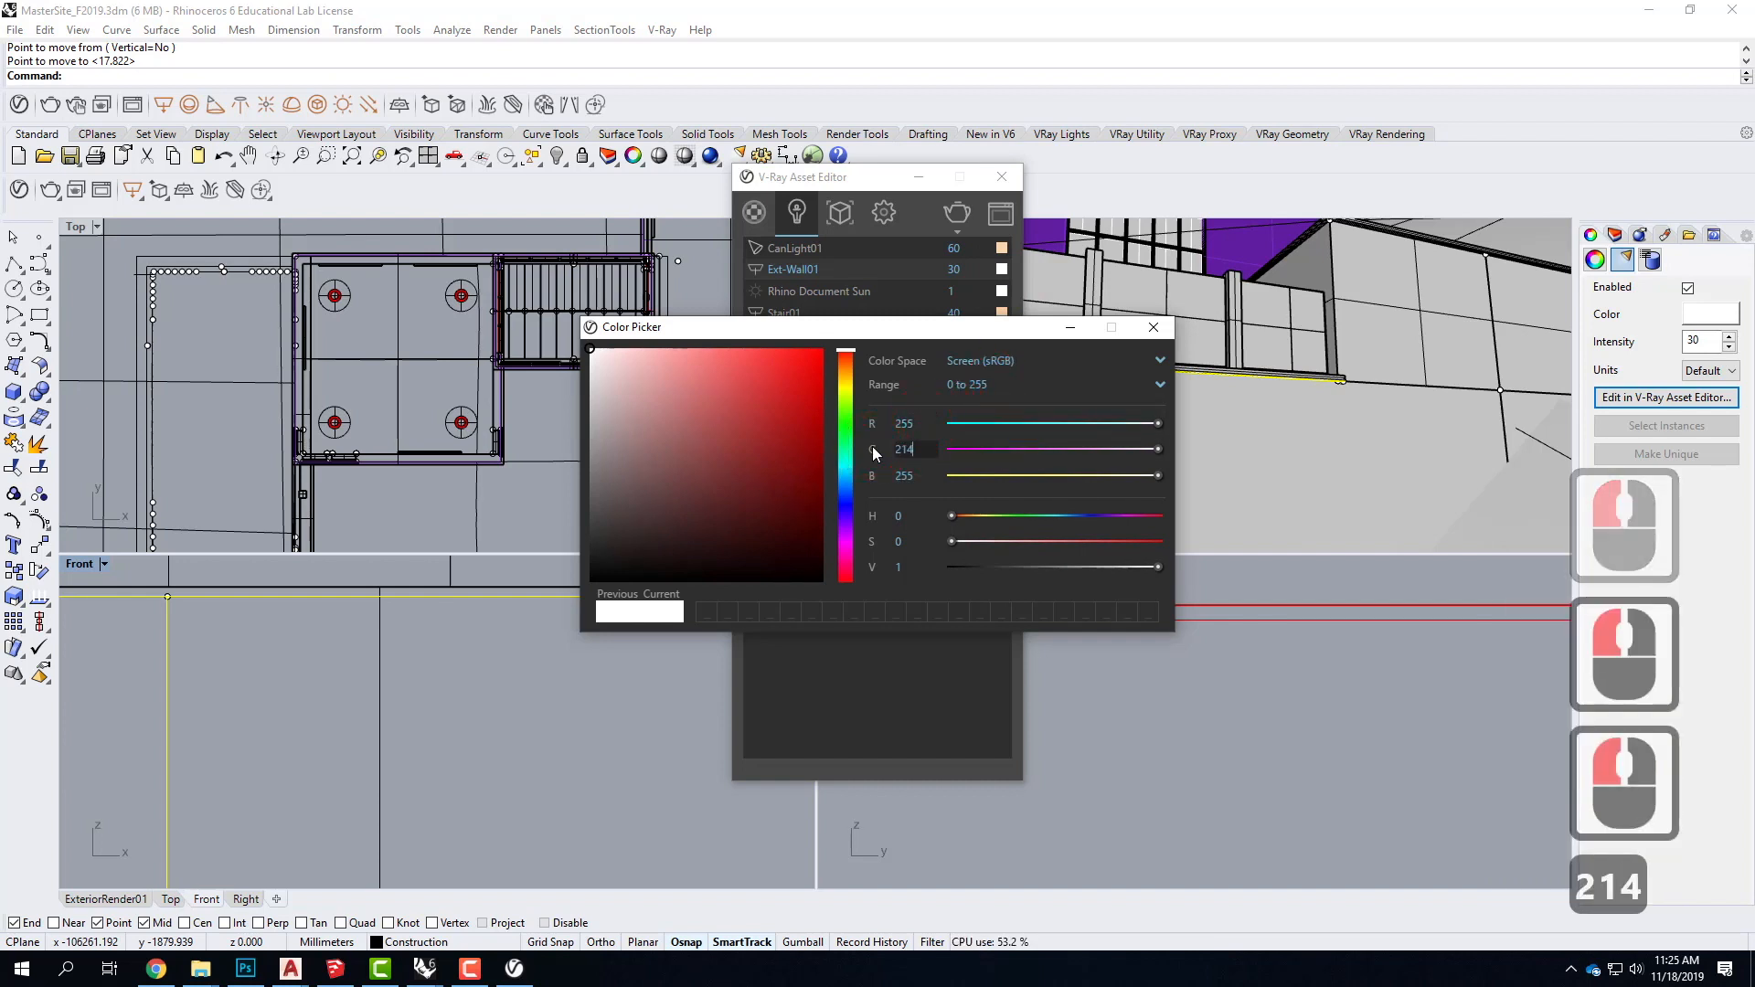
pyautogui.press('Tab')
pyautogui.write('140')
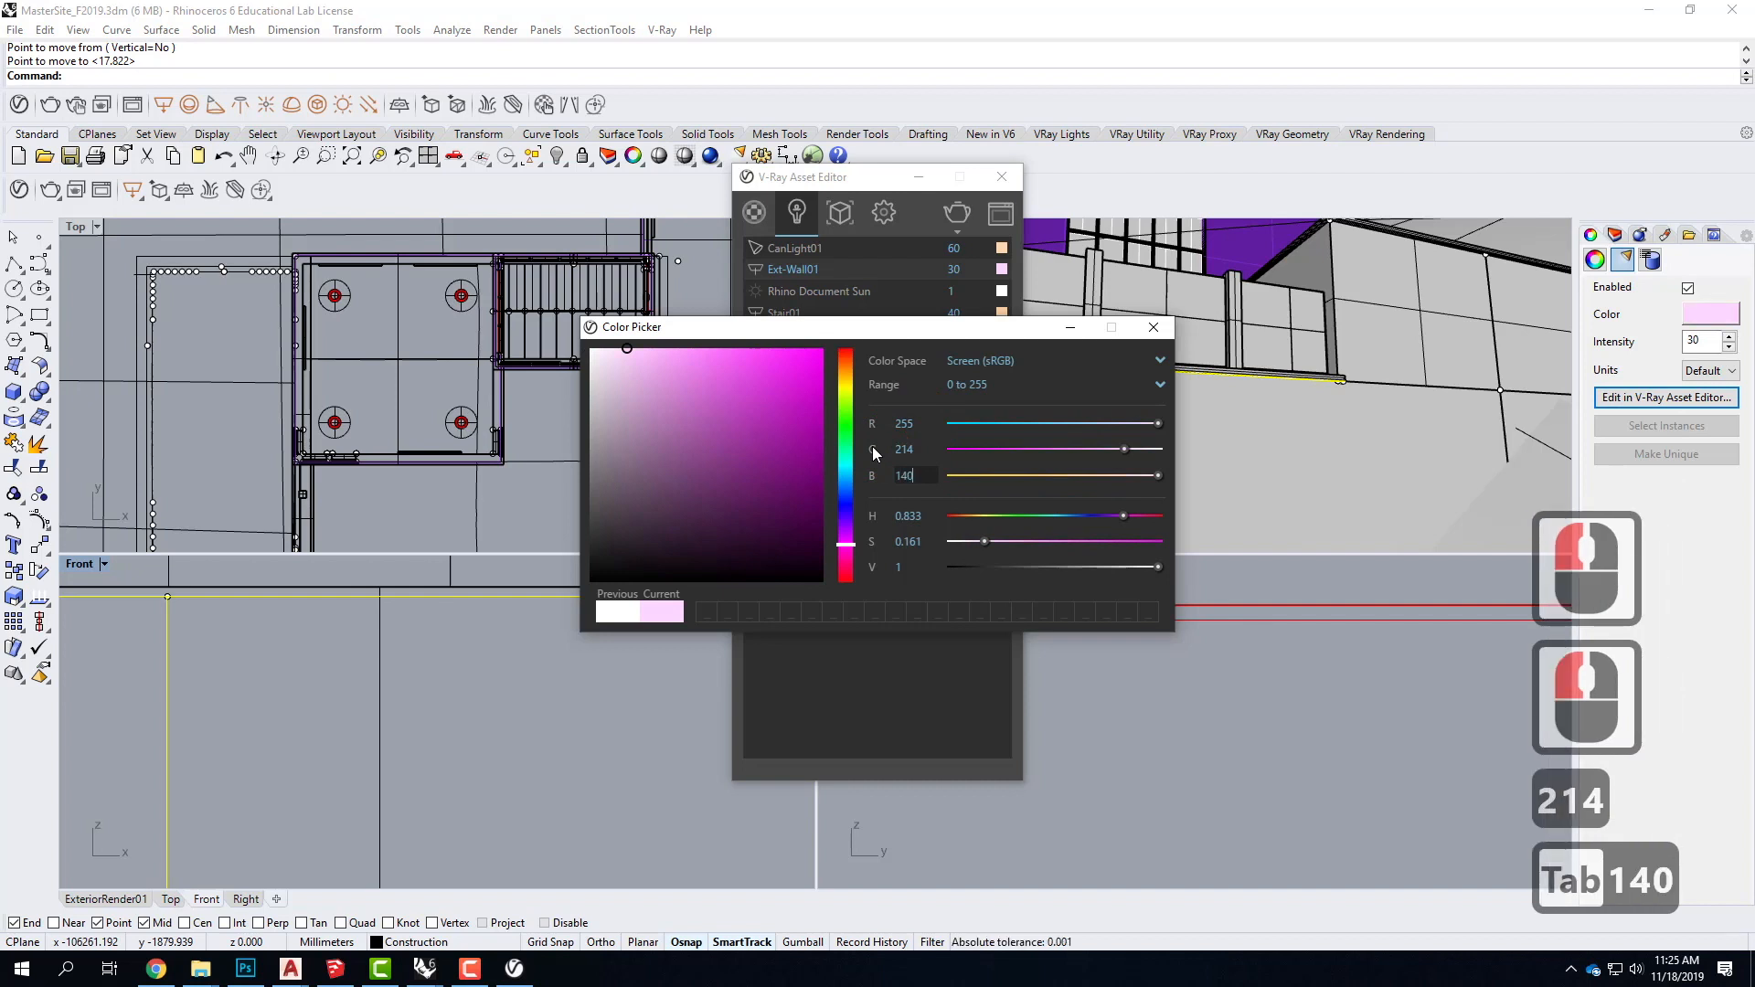
pyautogui.press('BackSpace')
pyautogui.press('BackSpace')
pyautogui.write('70')
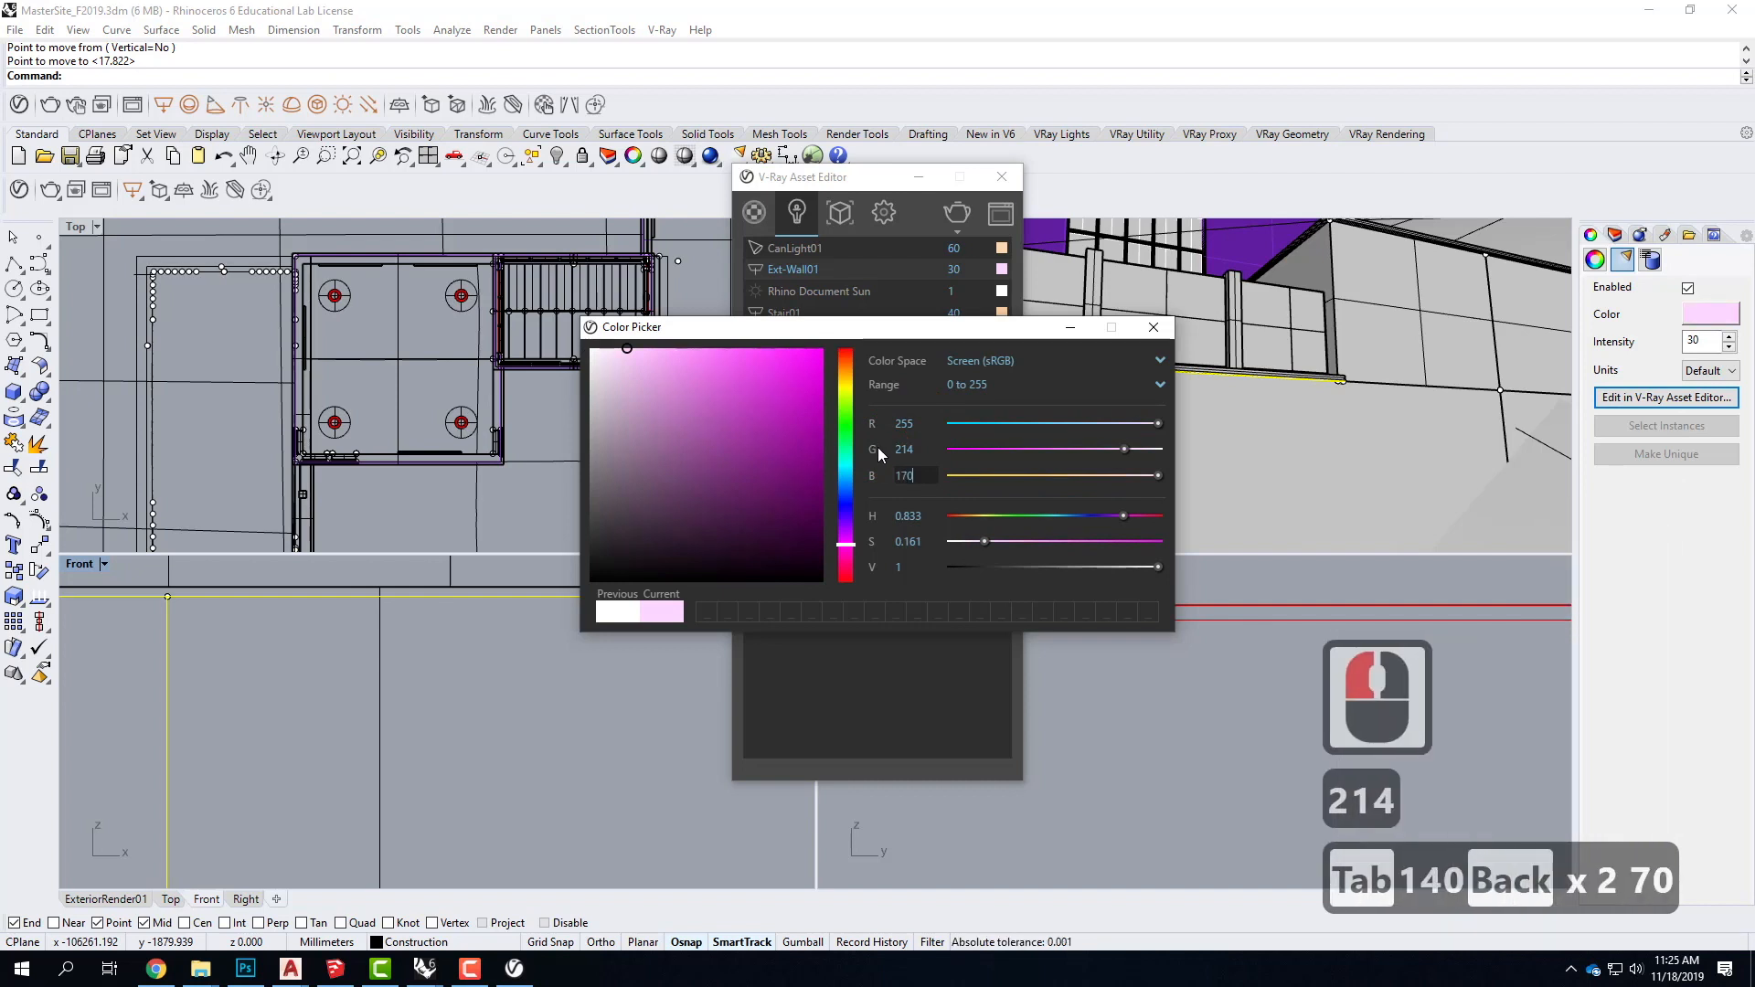
pyautogui.click(936, 449)
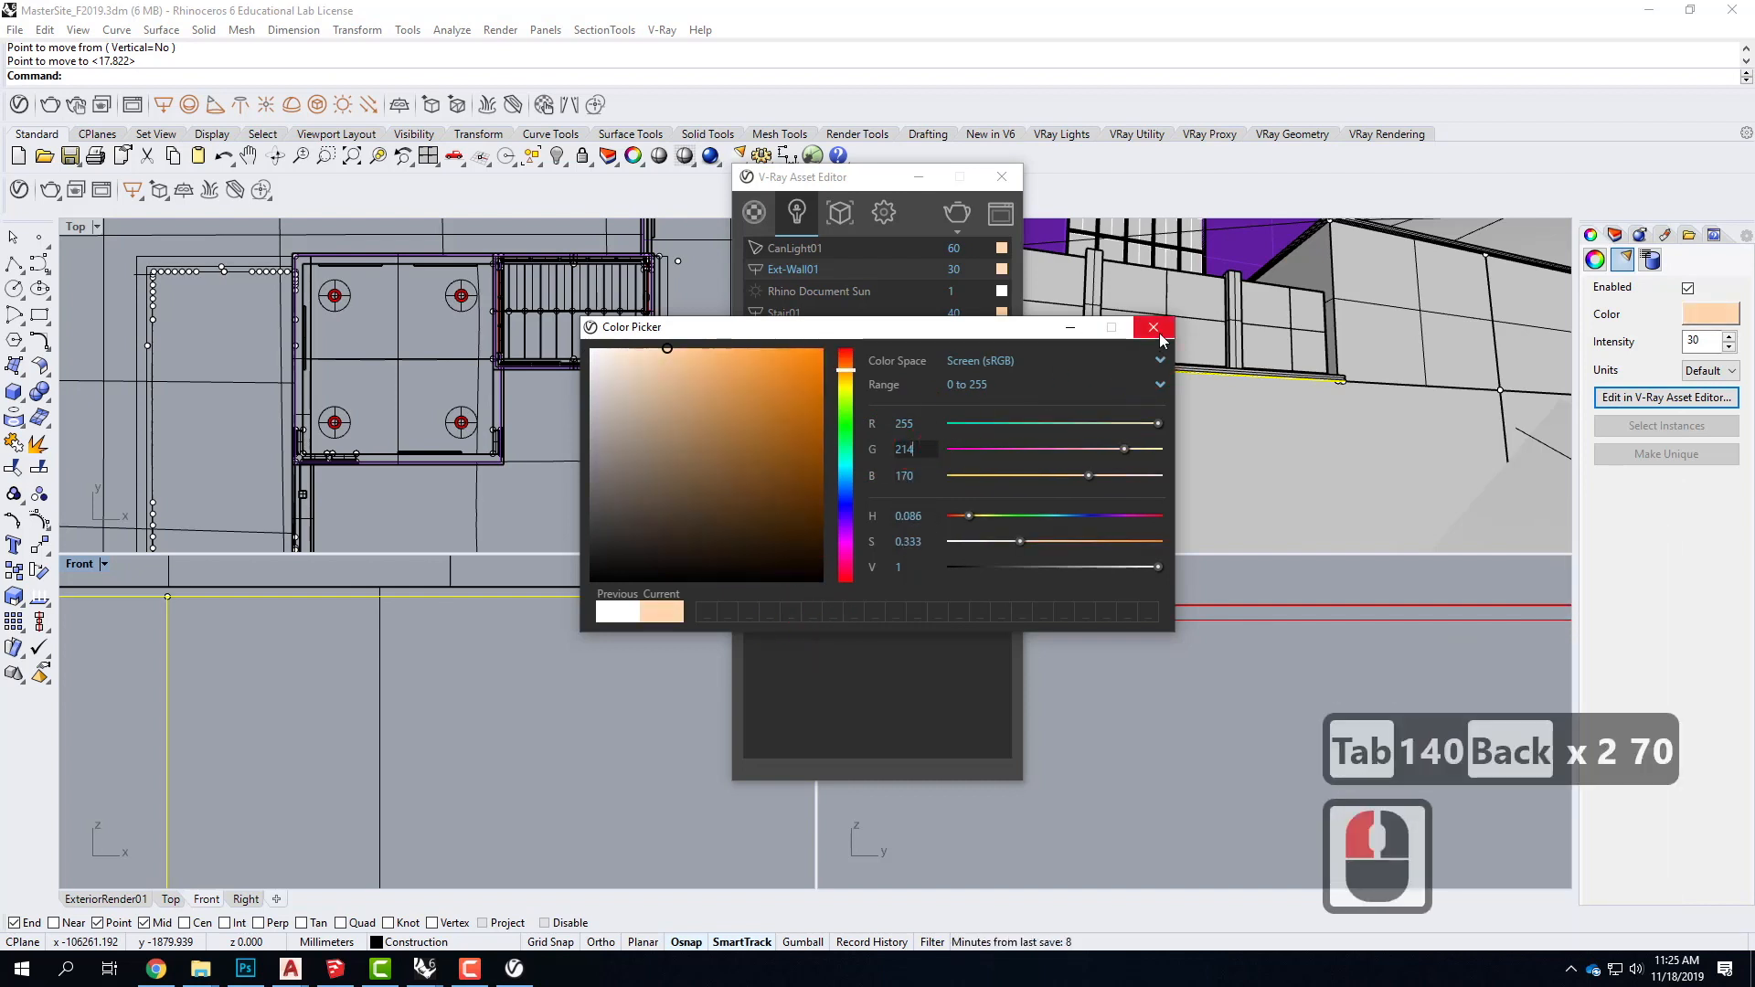
pyautogui.click(1153, 326)
pyautogui.click(960, 270)
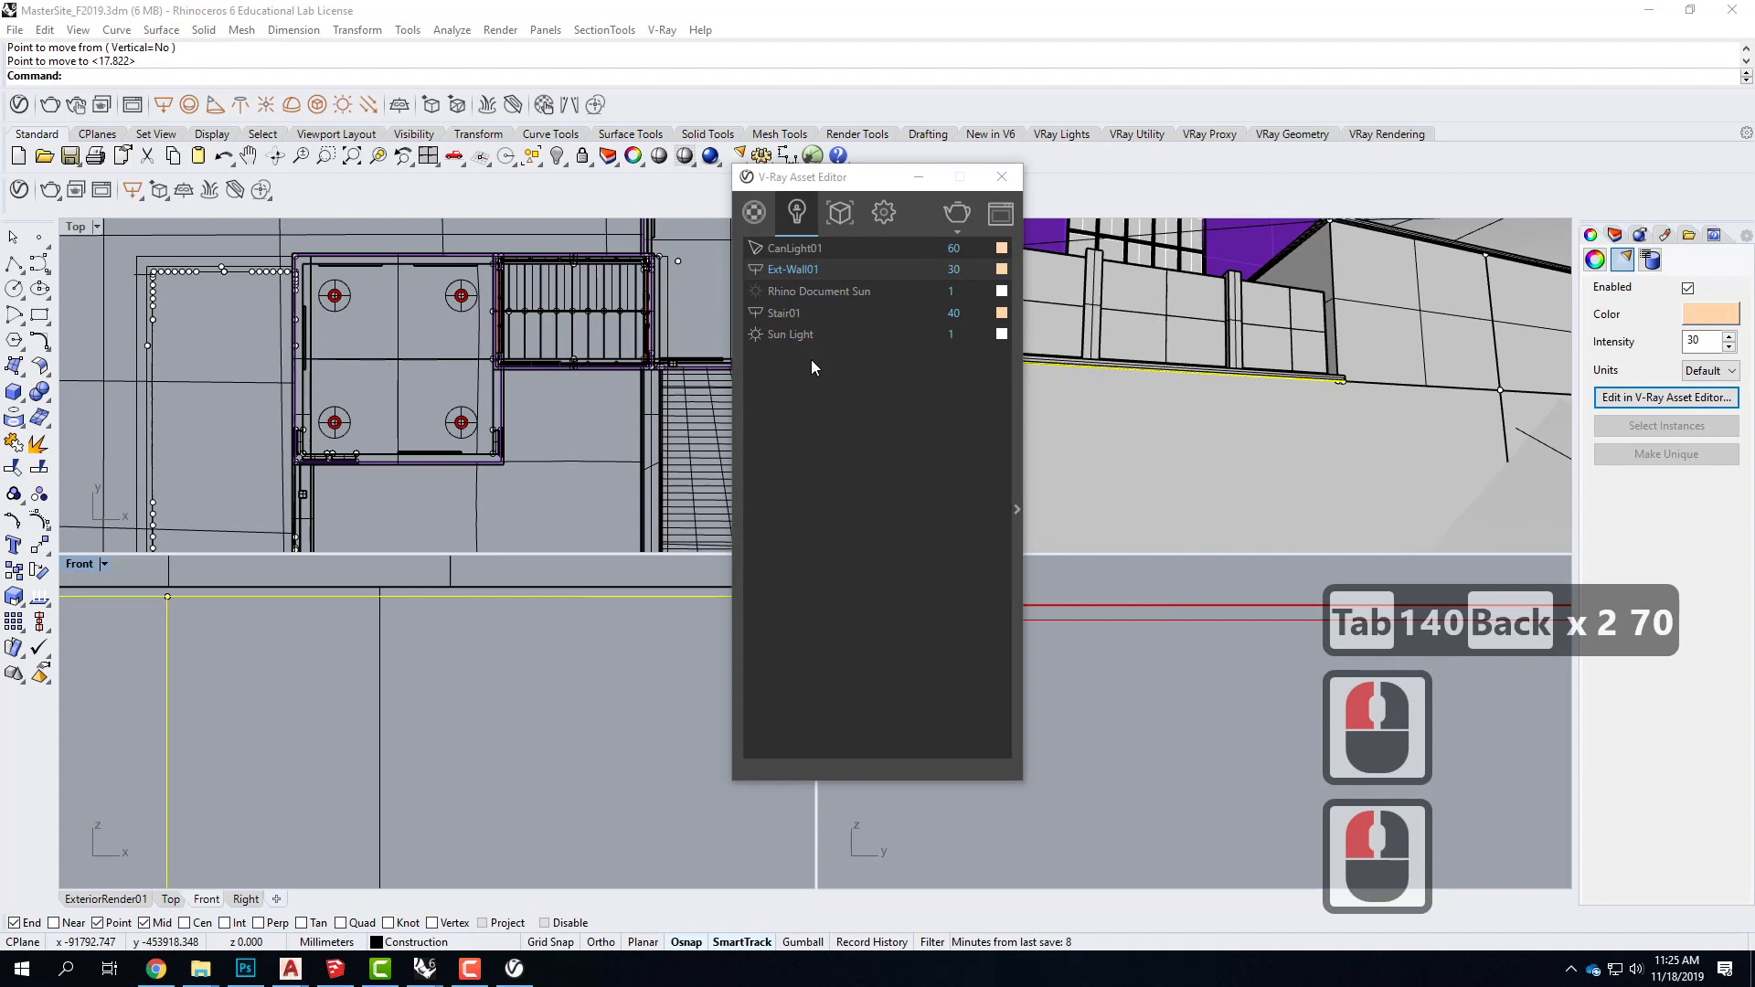
pyautogui.doubleClick(858, 267)
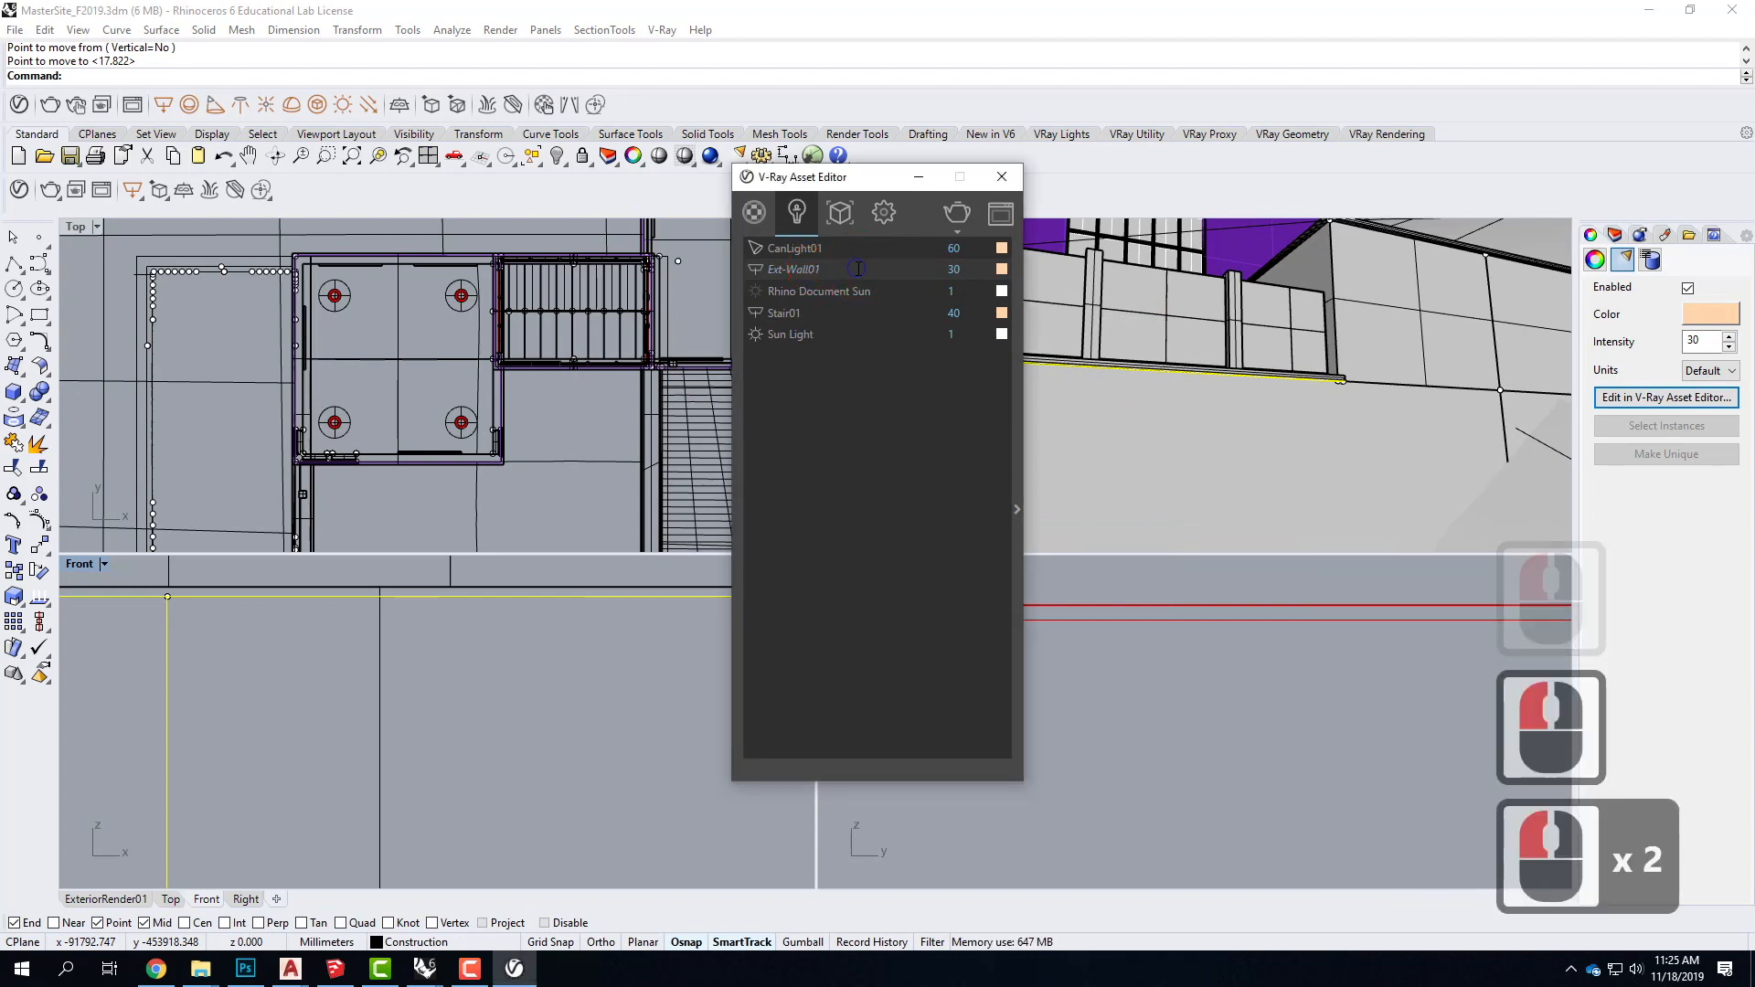
pyautogui.rightClick(873, 270)
pyautogui.click(898, 404)
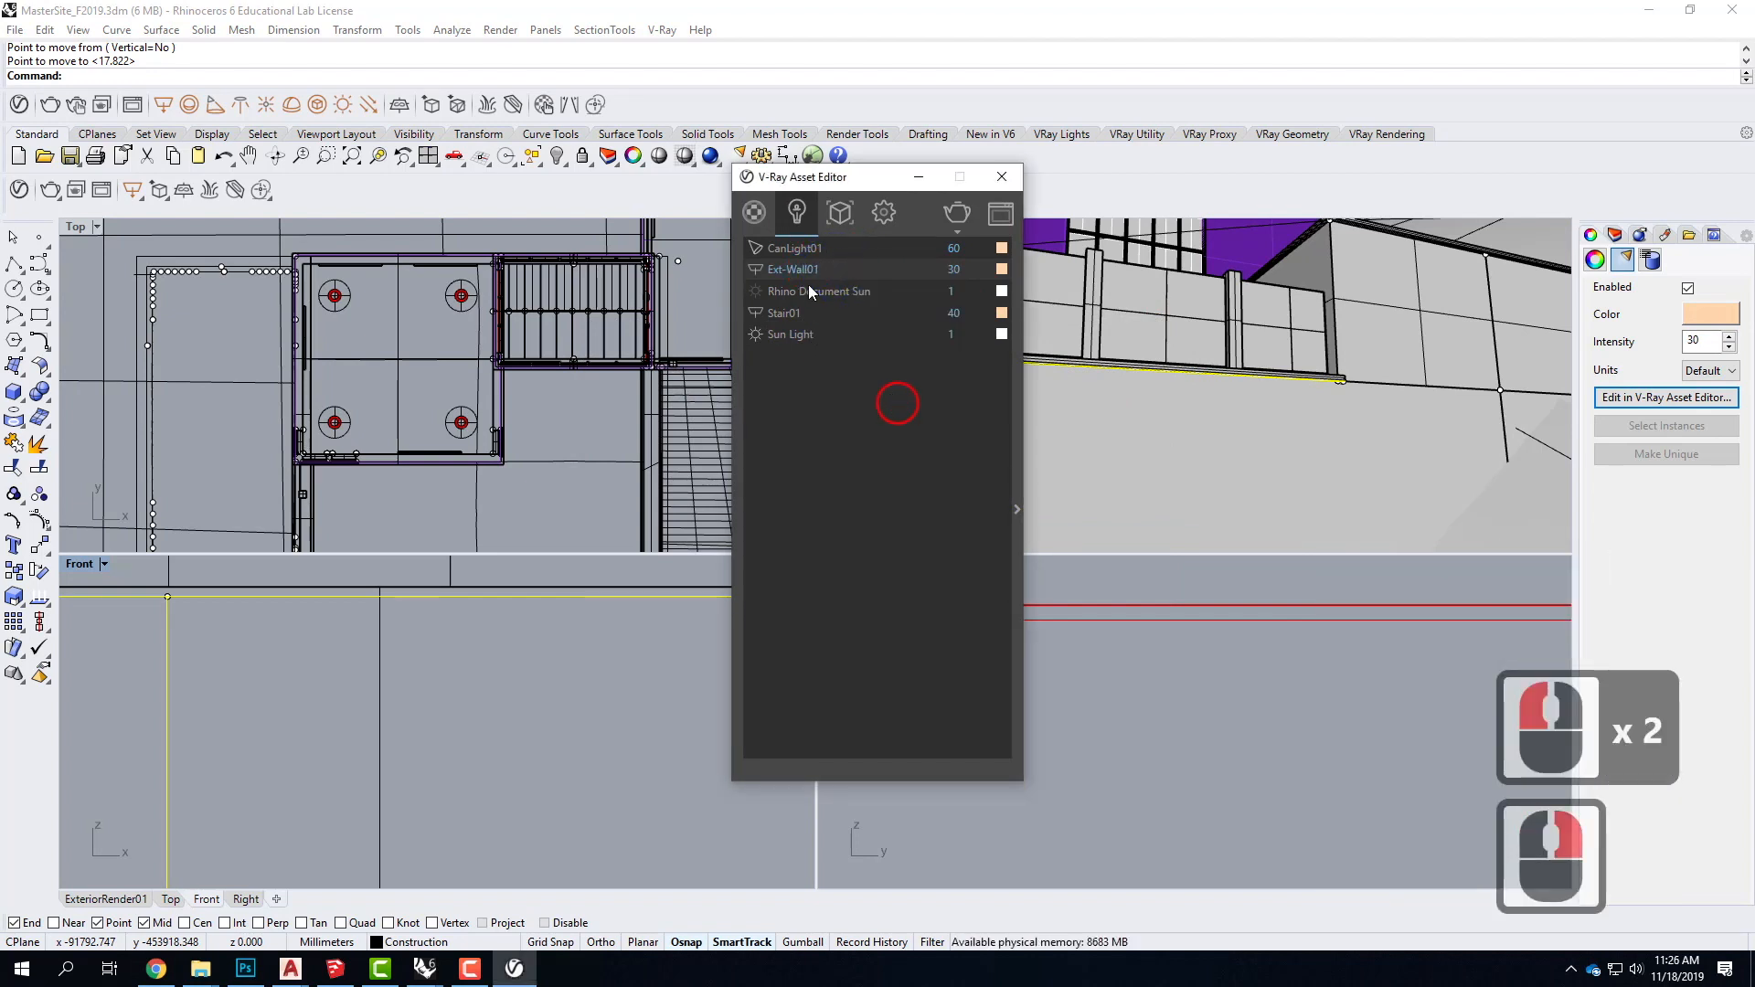
pyautogui.click(754, 268)
pyautogui.click(962, 272)
pyautogui.click(835, 245)
pyautogui.click(824, 271)
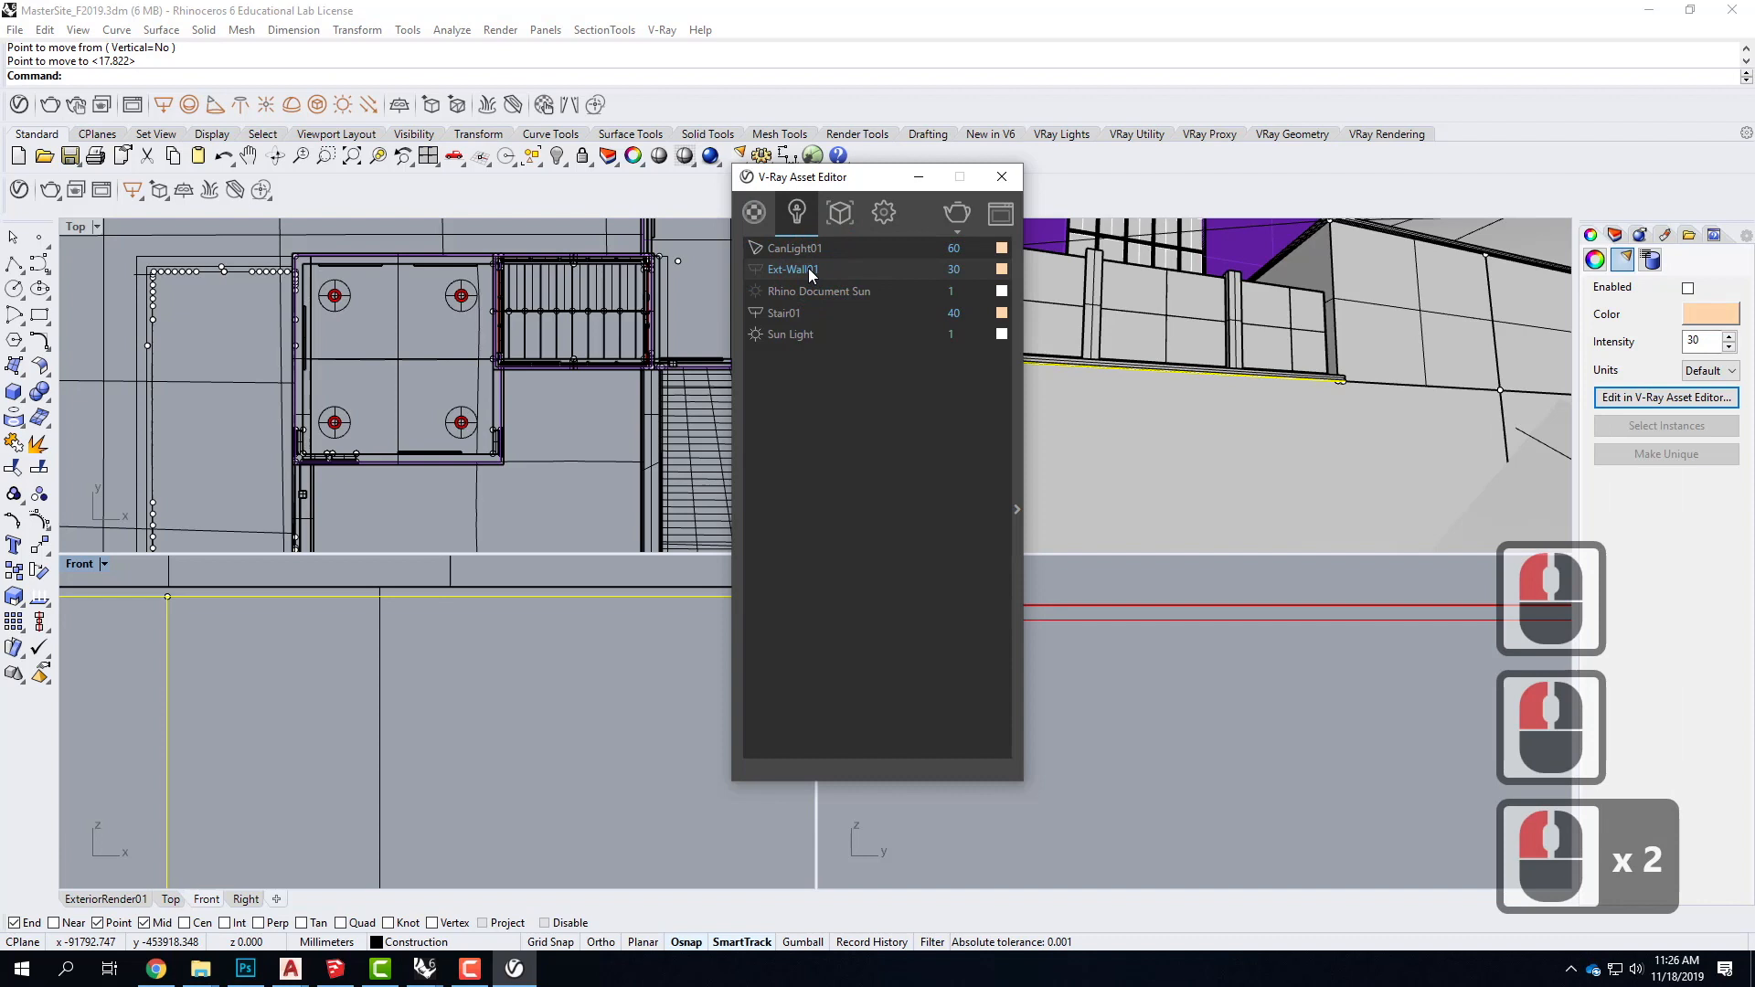
# Step: Expand Ext-Wall01's light parameters and set its intensity units to Radiant power (W)
pyautogui.click(1017, 510)
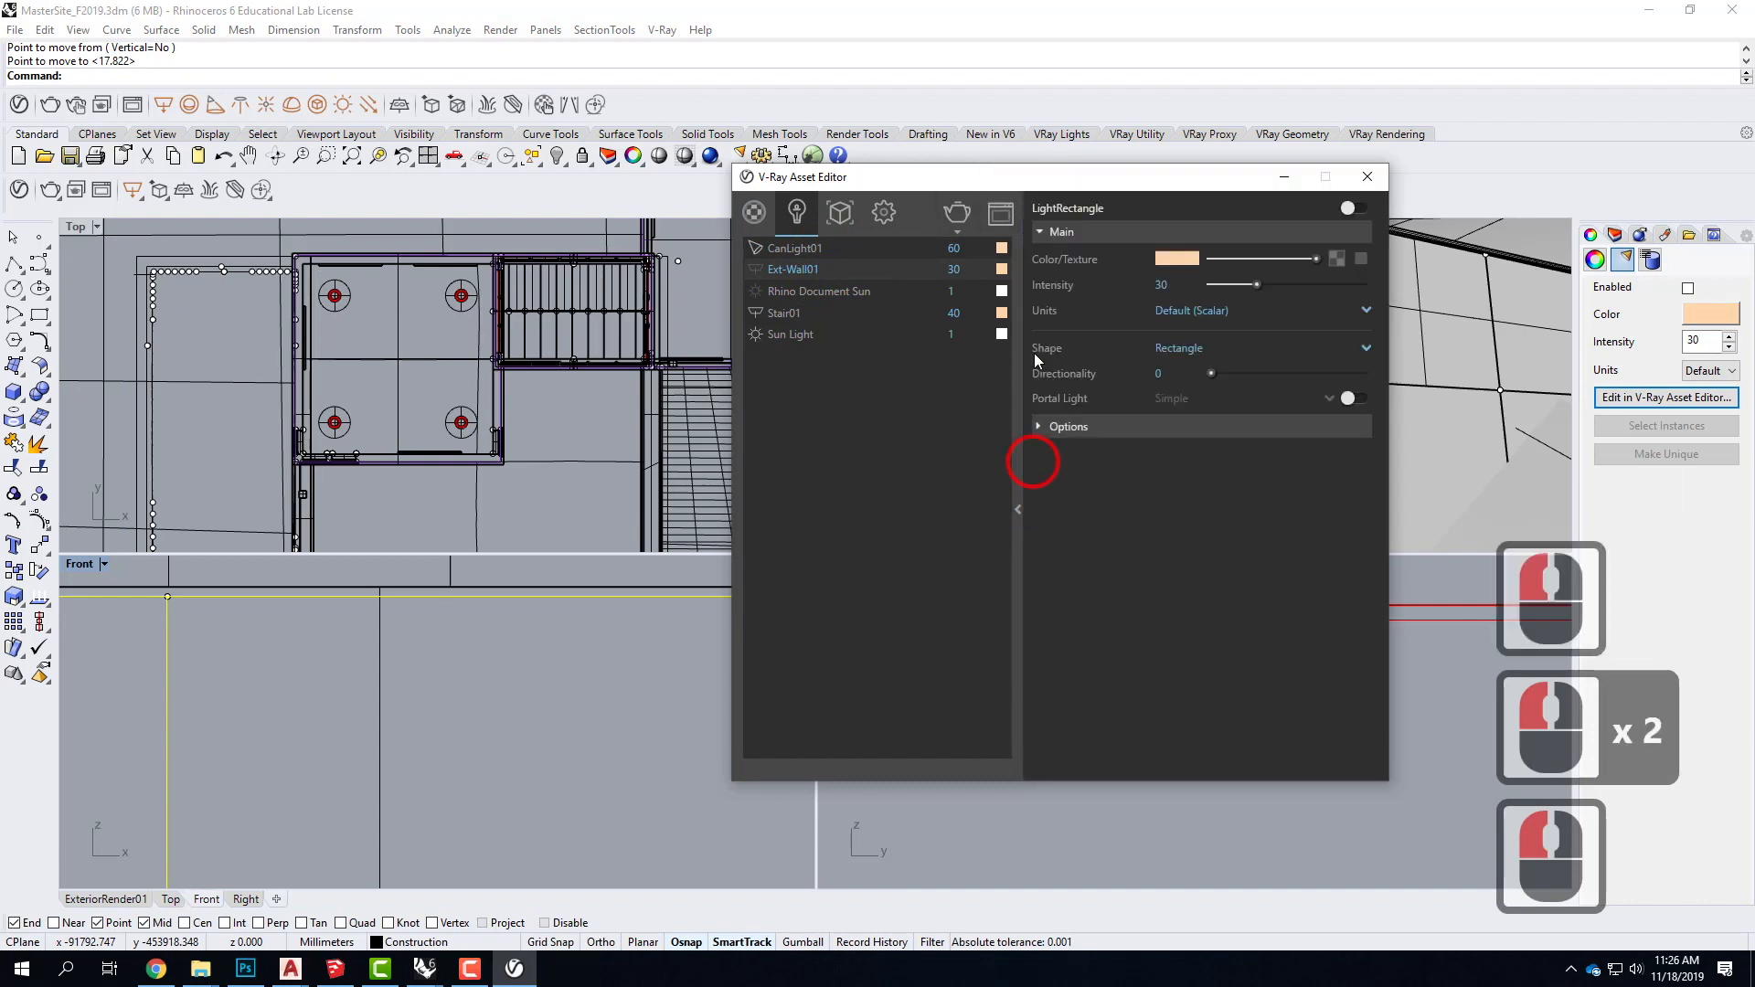
pyautogui.click(1205, 316)
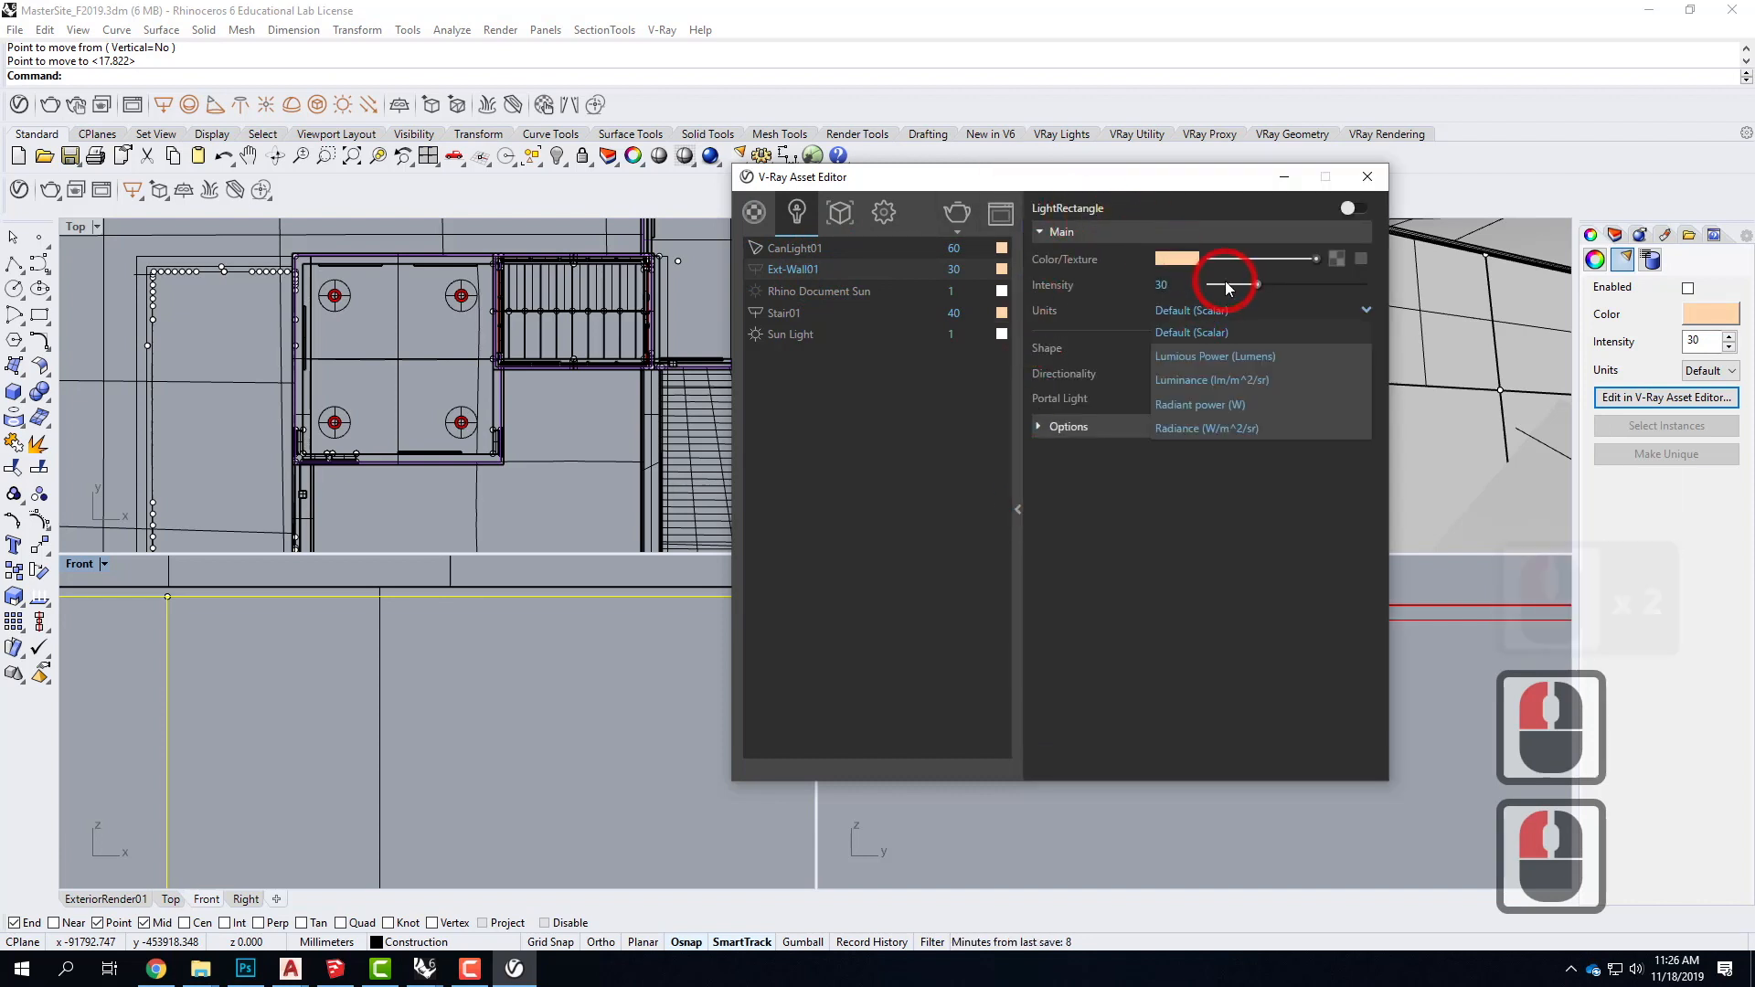
pyautogui.click(1214, 403)
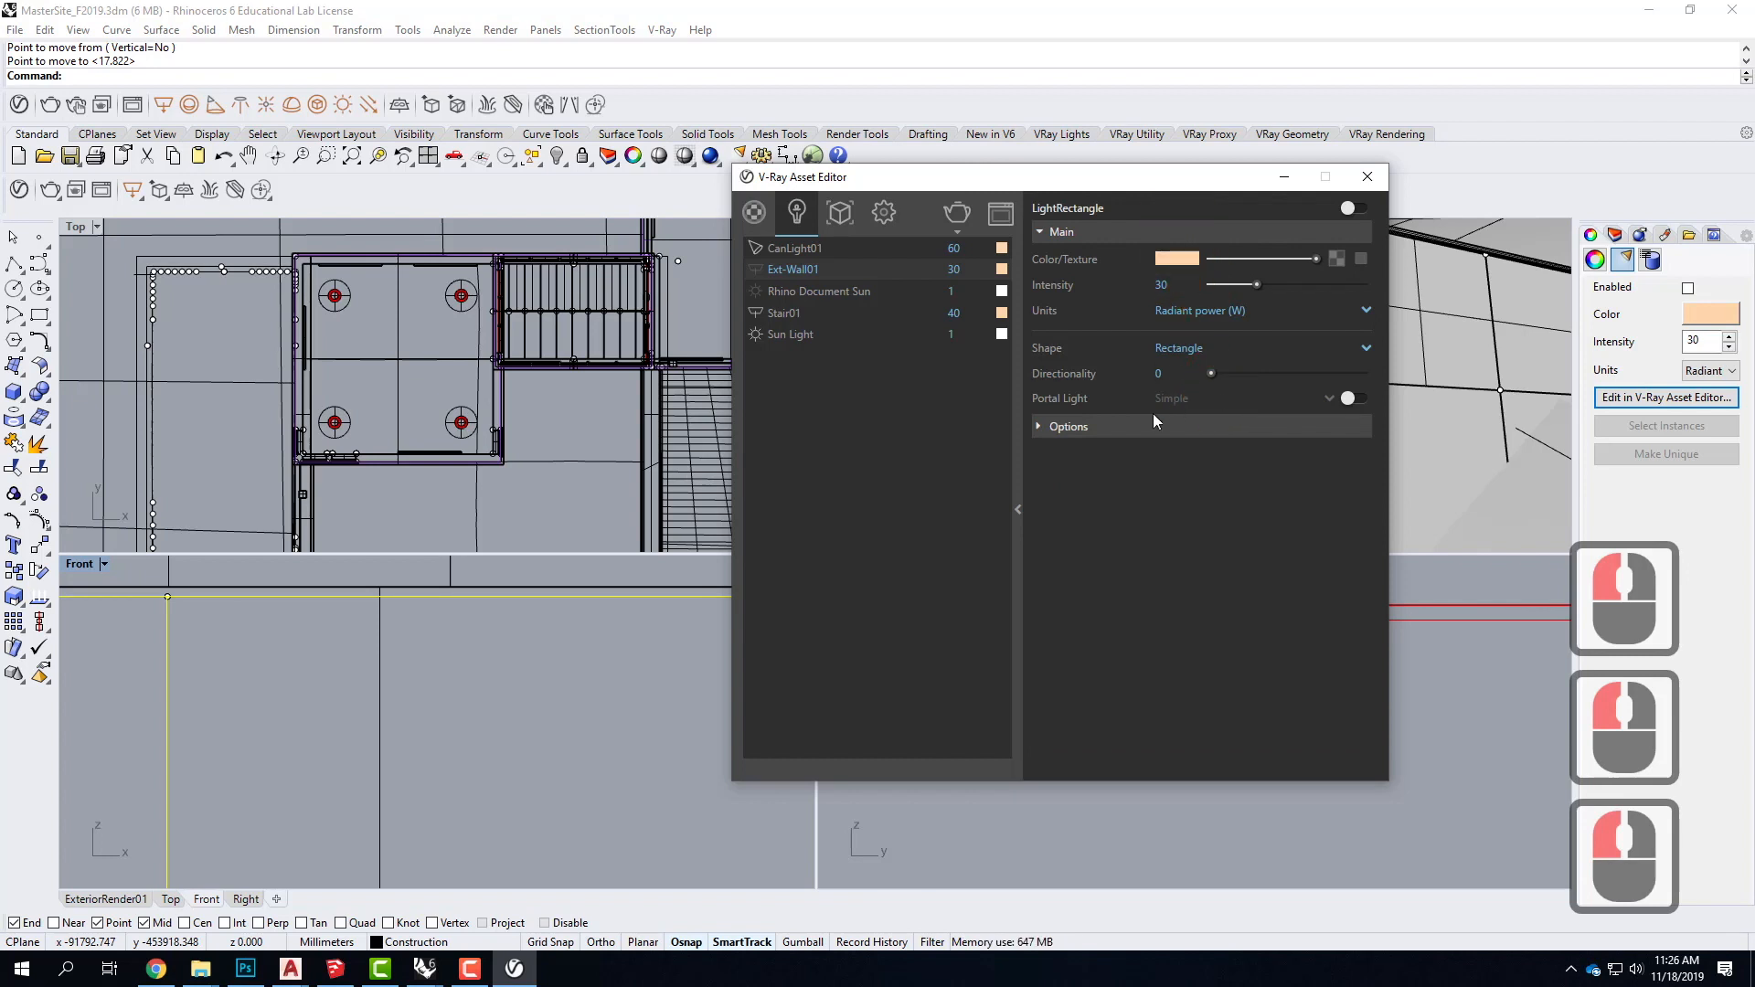
# Step: Make Ext-Wall01 invisible in its light options and switch the light on, closing the asset editor
pyautogui.click(1039, 427)
pyautogui.click(1162, 452)
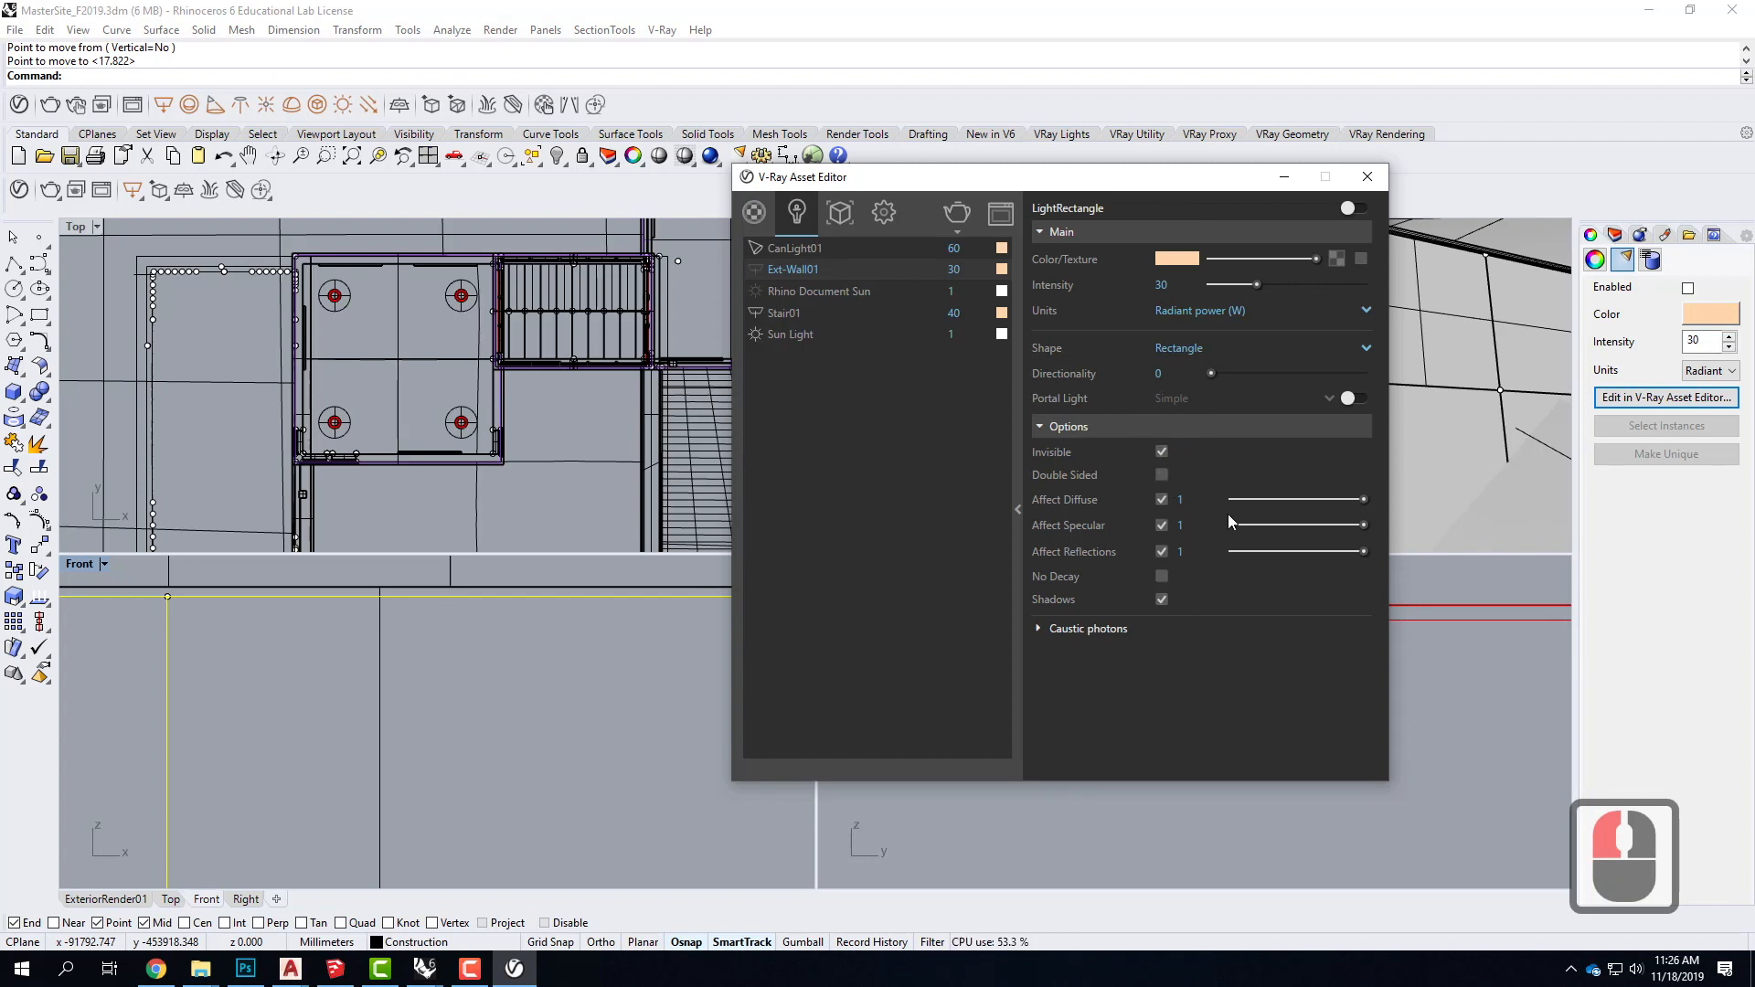
pyautogui.click(1354, 208)
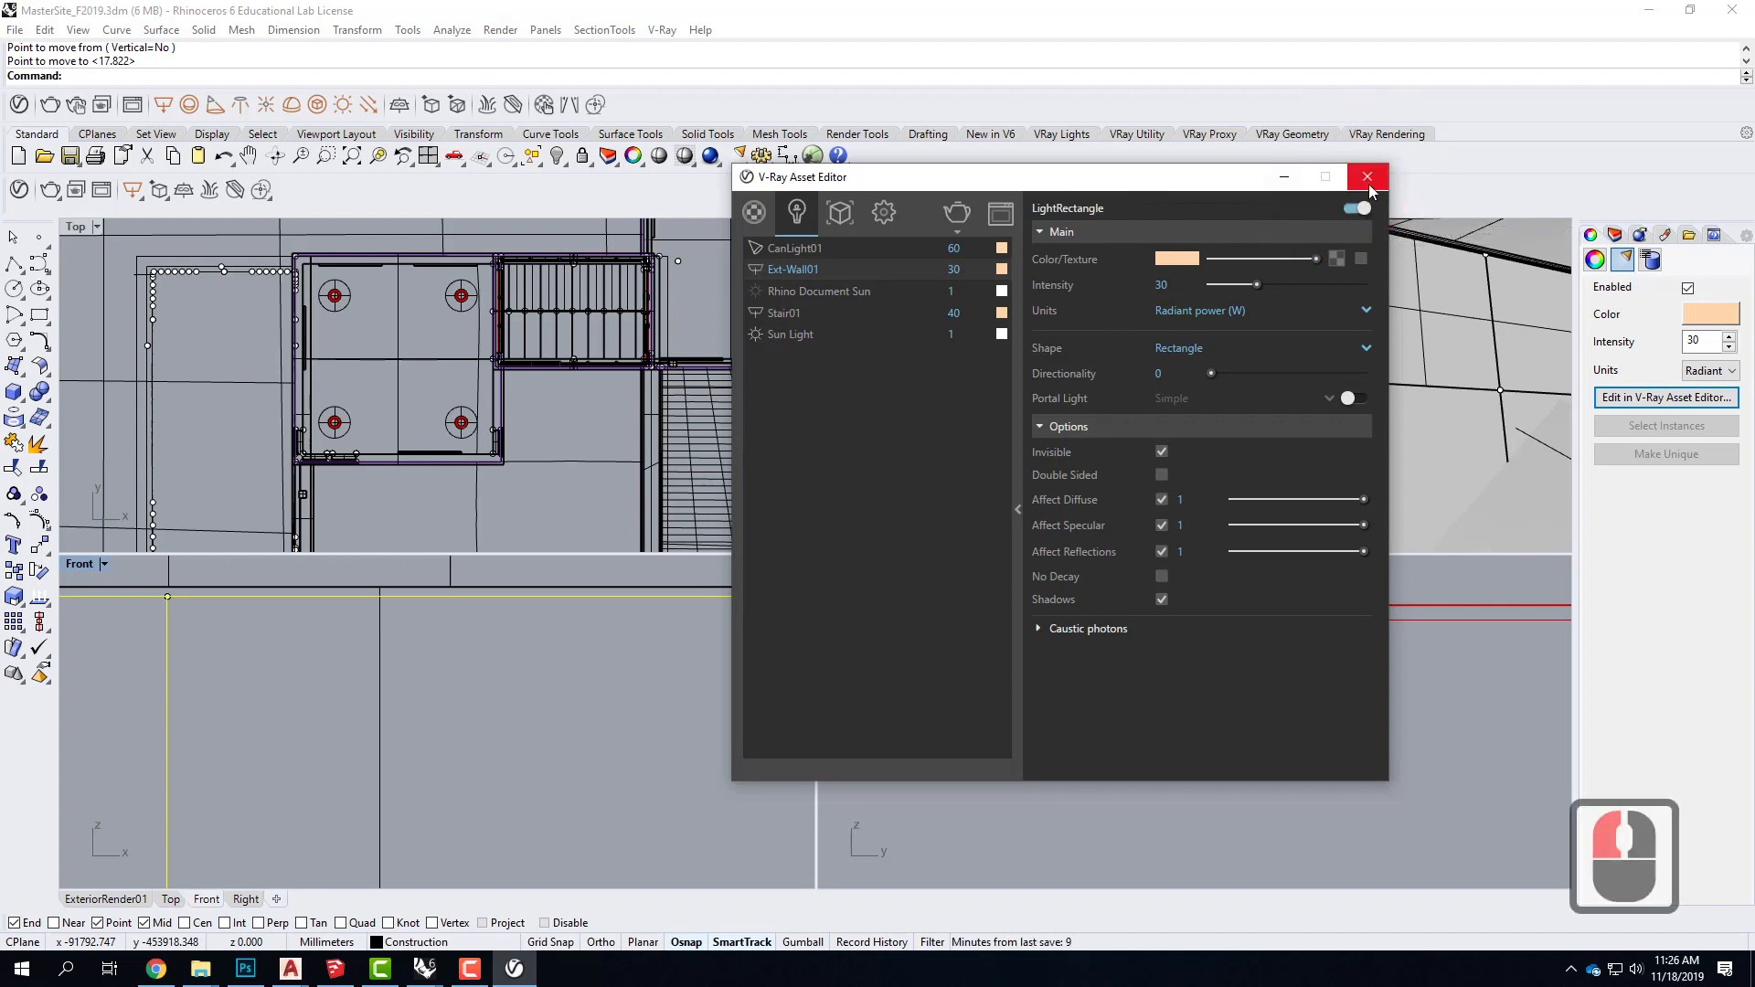
pyautogui.click(1369, 177)
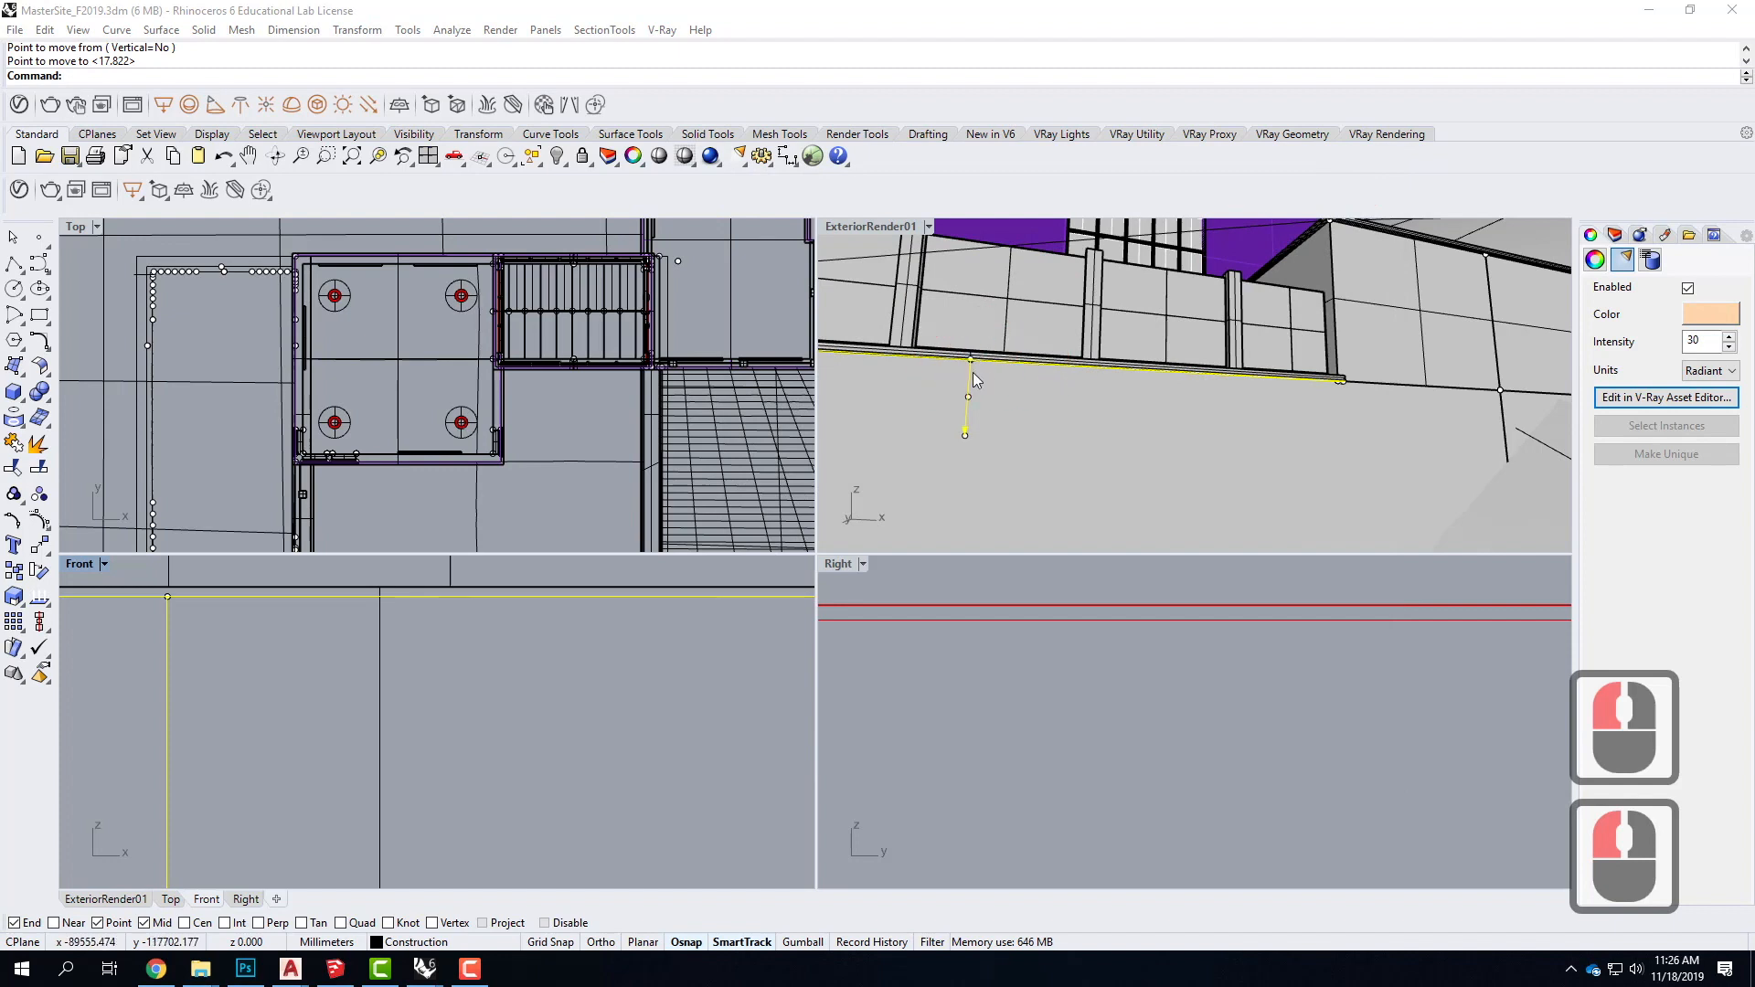
# Step: Restore the ExteriorRender01 named view in the perspective viewport and maximize that viewport
pyautogui.click(930, 227)
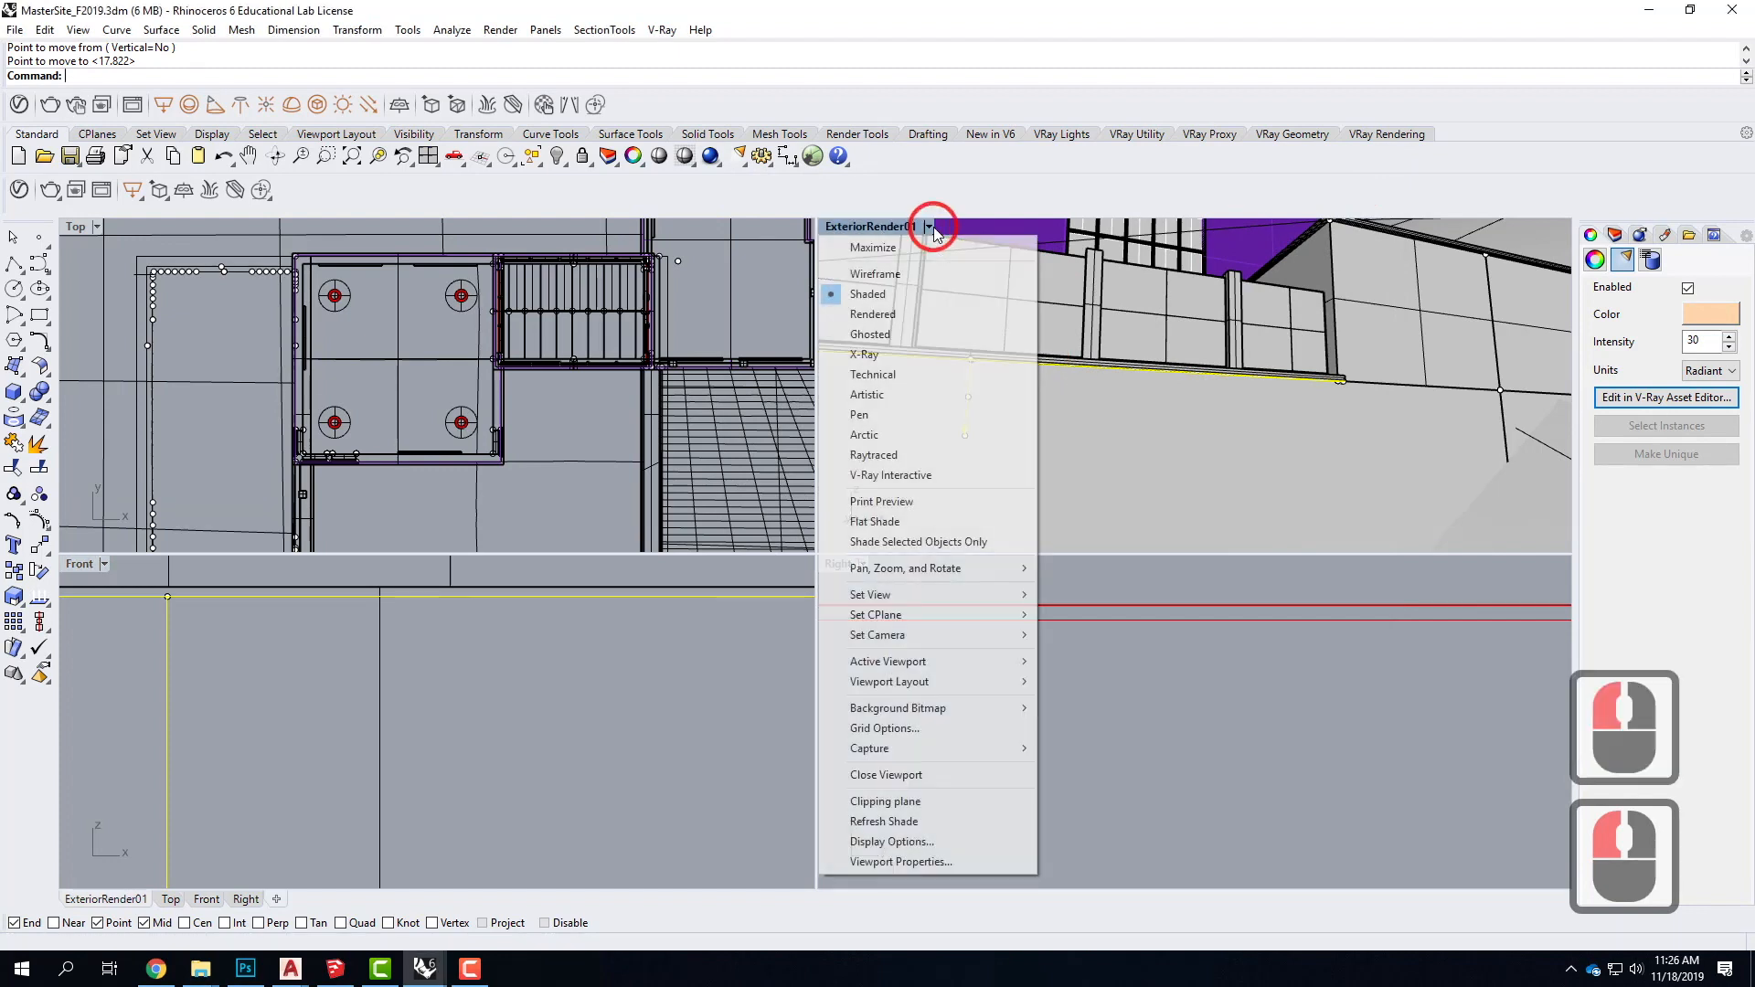
pyautogui.moveTo(905, 595)
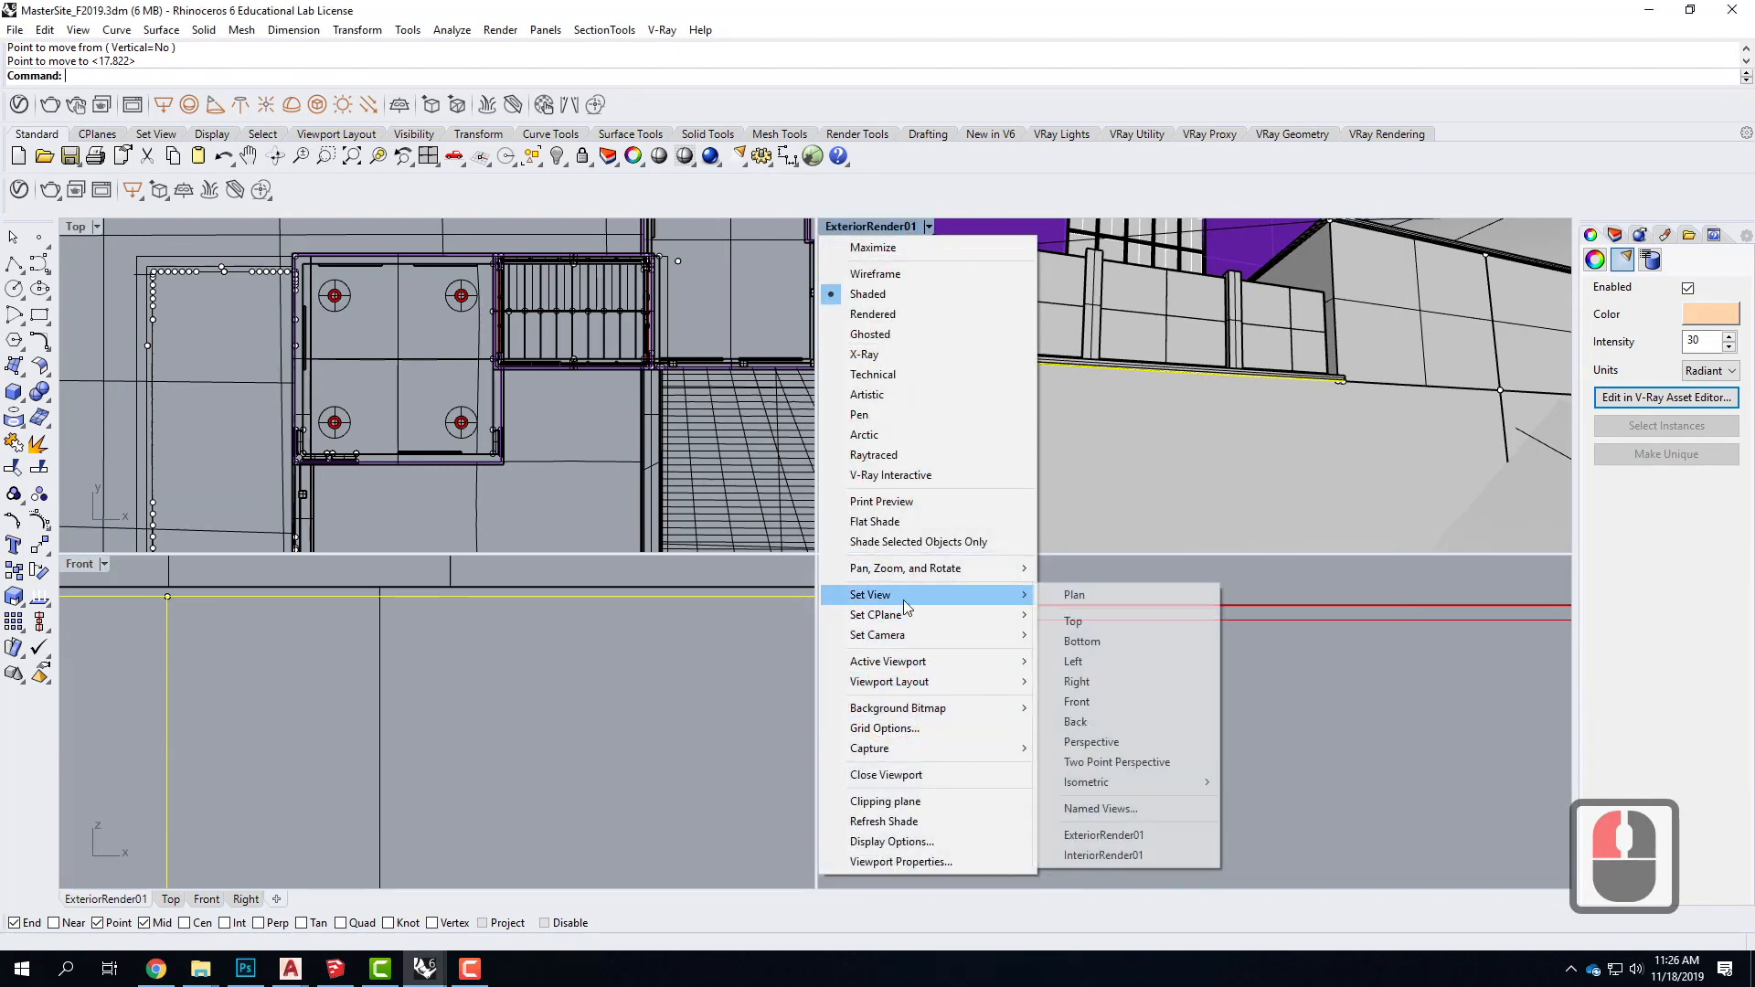
pyautogui.click(1110, 835)
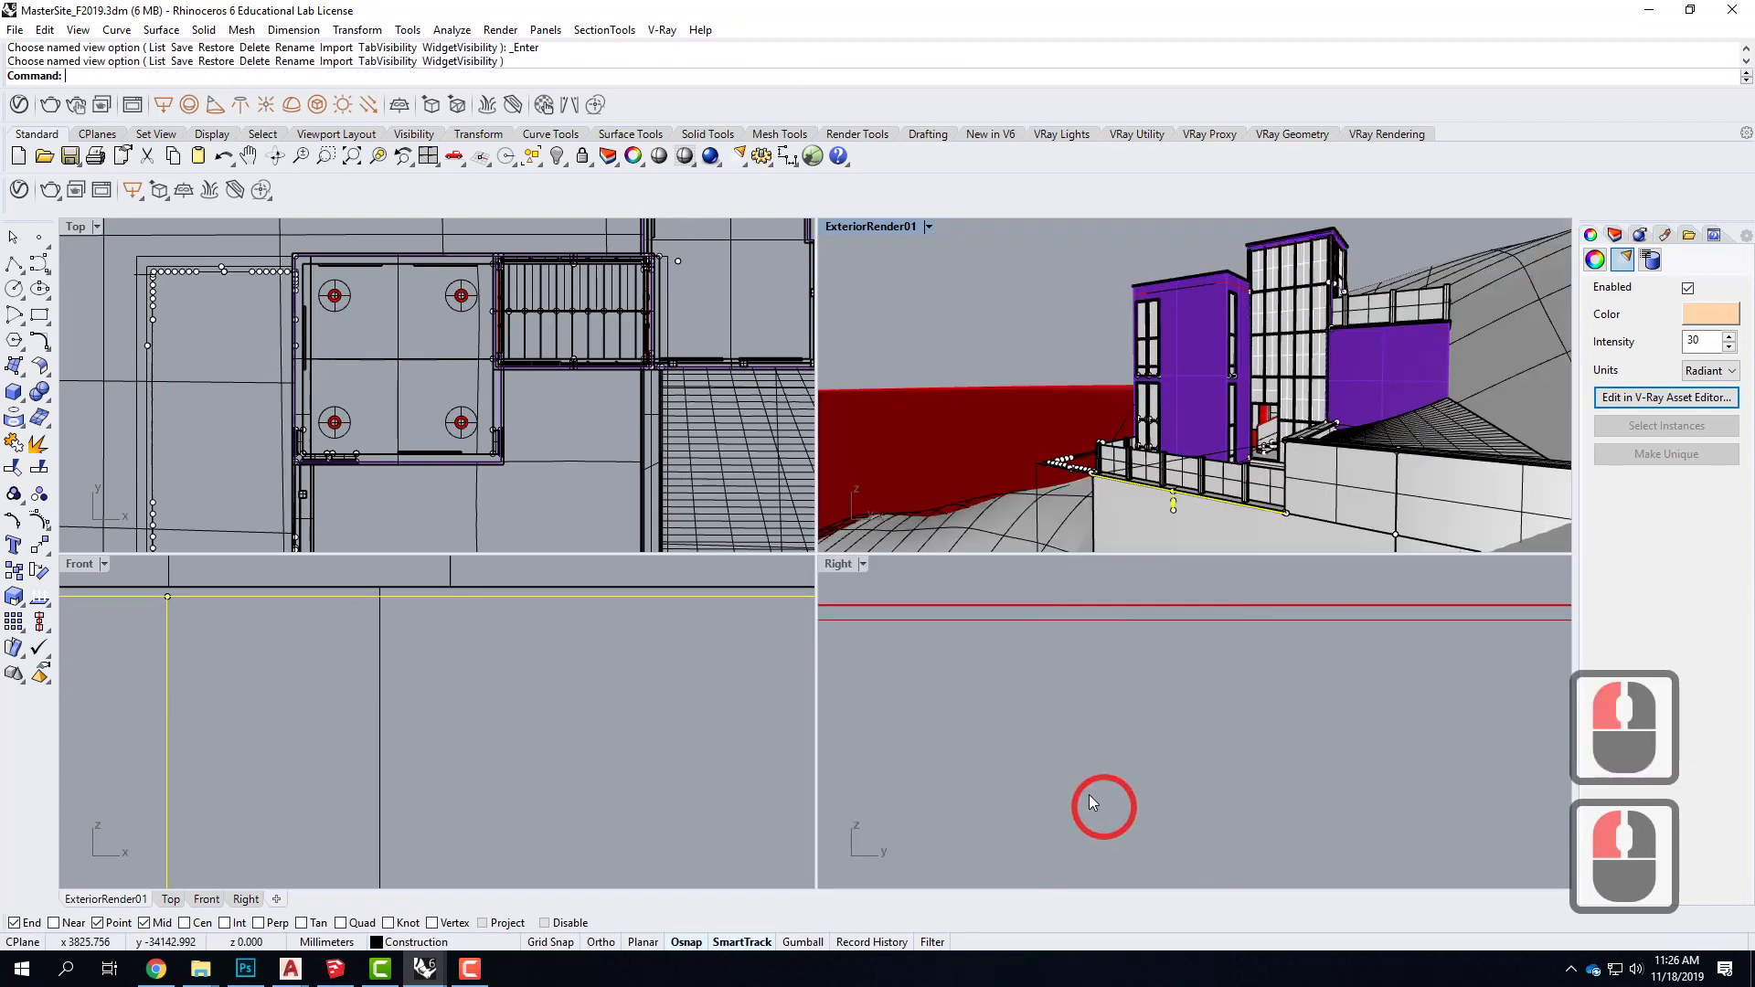
pyautogui.doubleClick(874, 227)
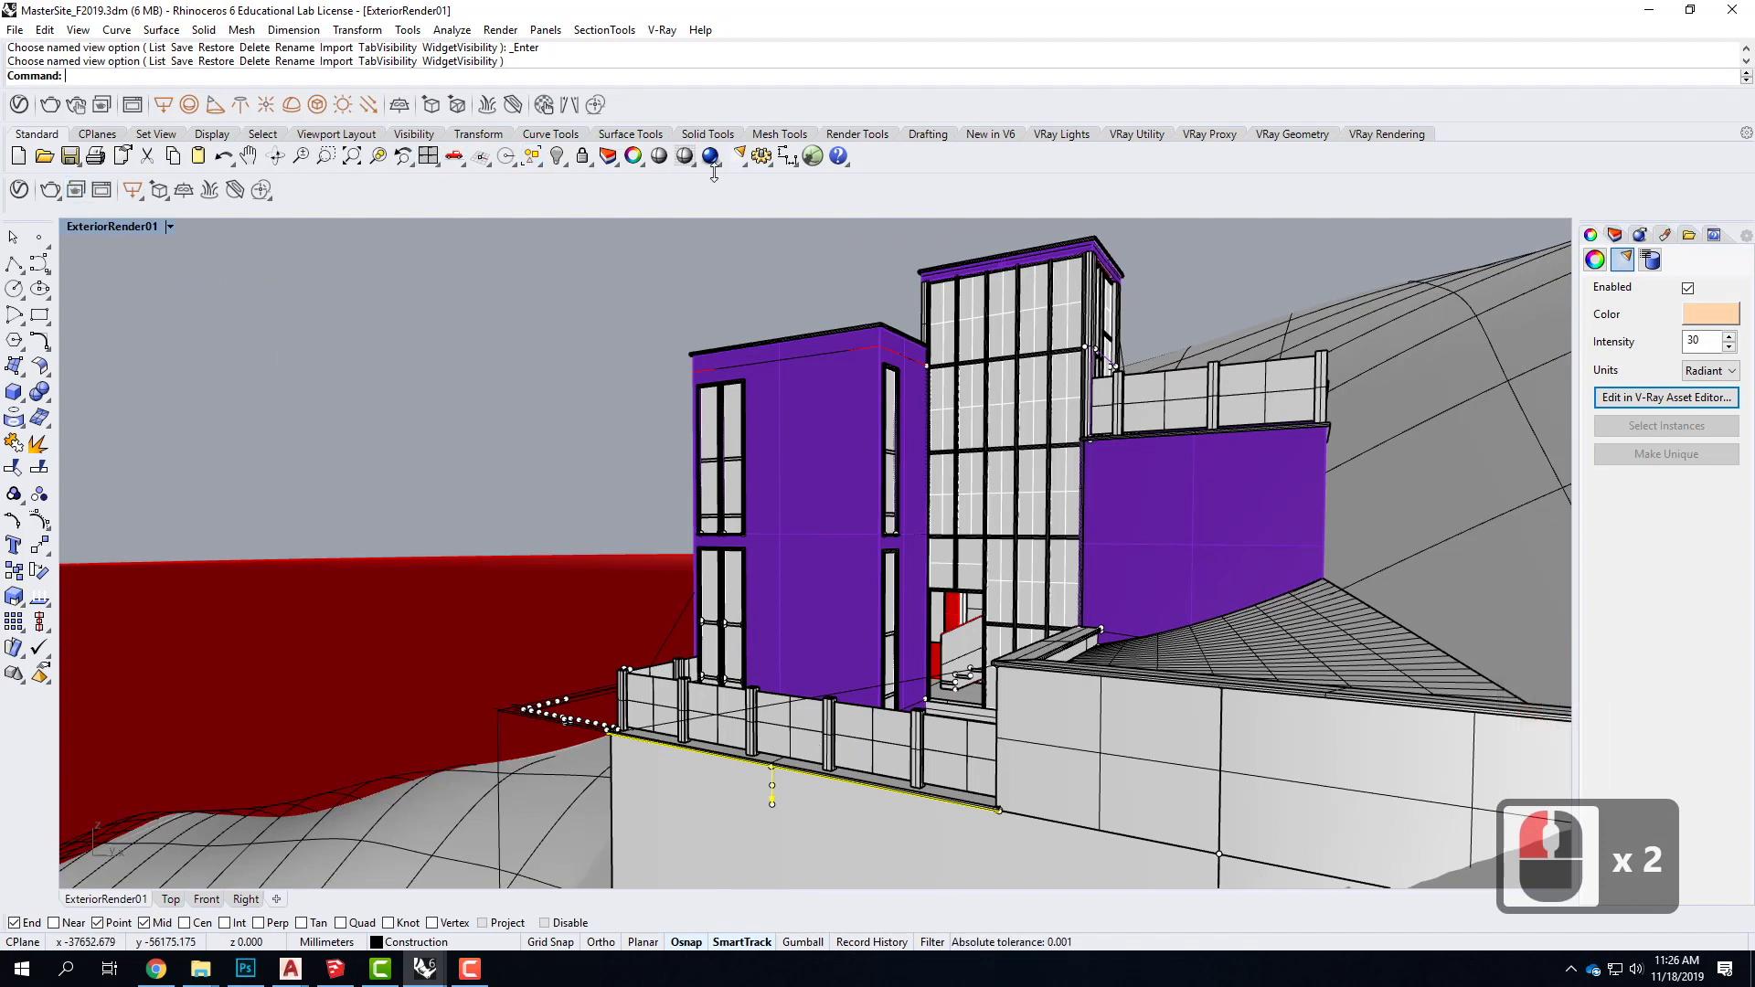
# Step: Set the V-Ray render quality to Medium and the output image height to 100 pixels
pyautogui.click(18, 190)
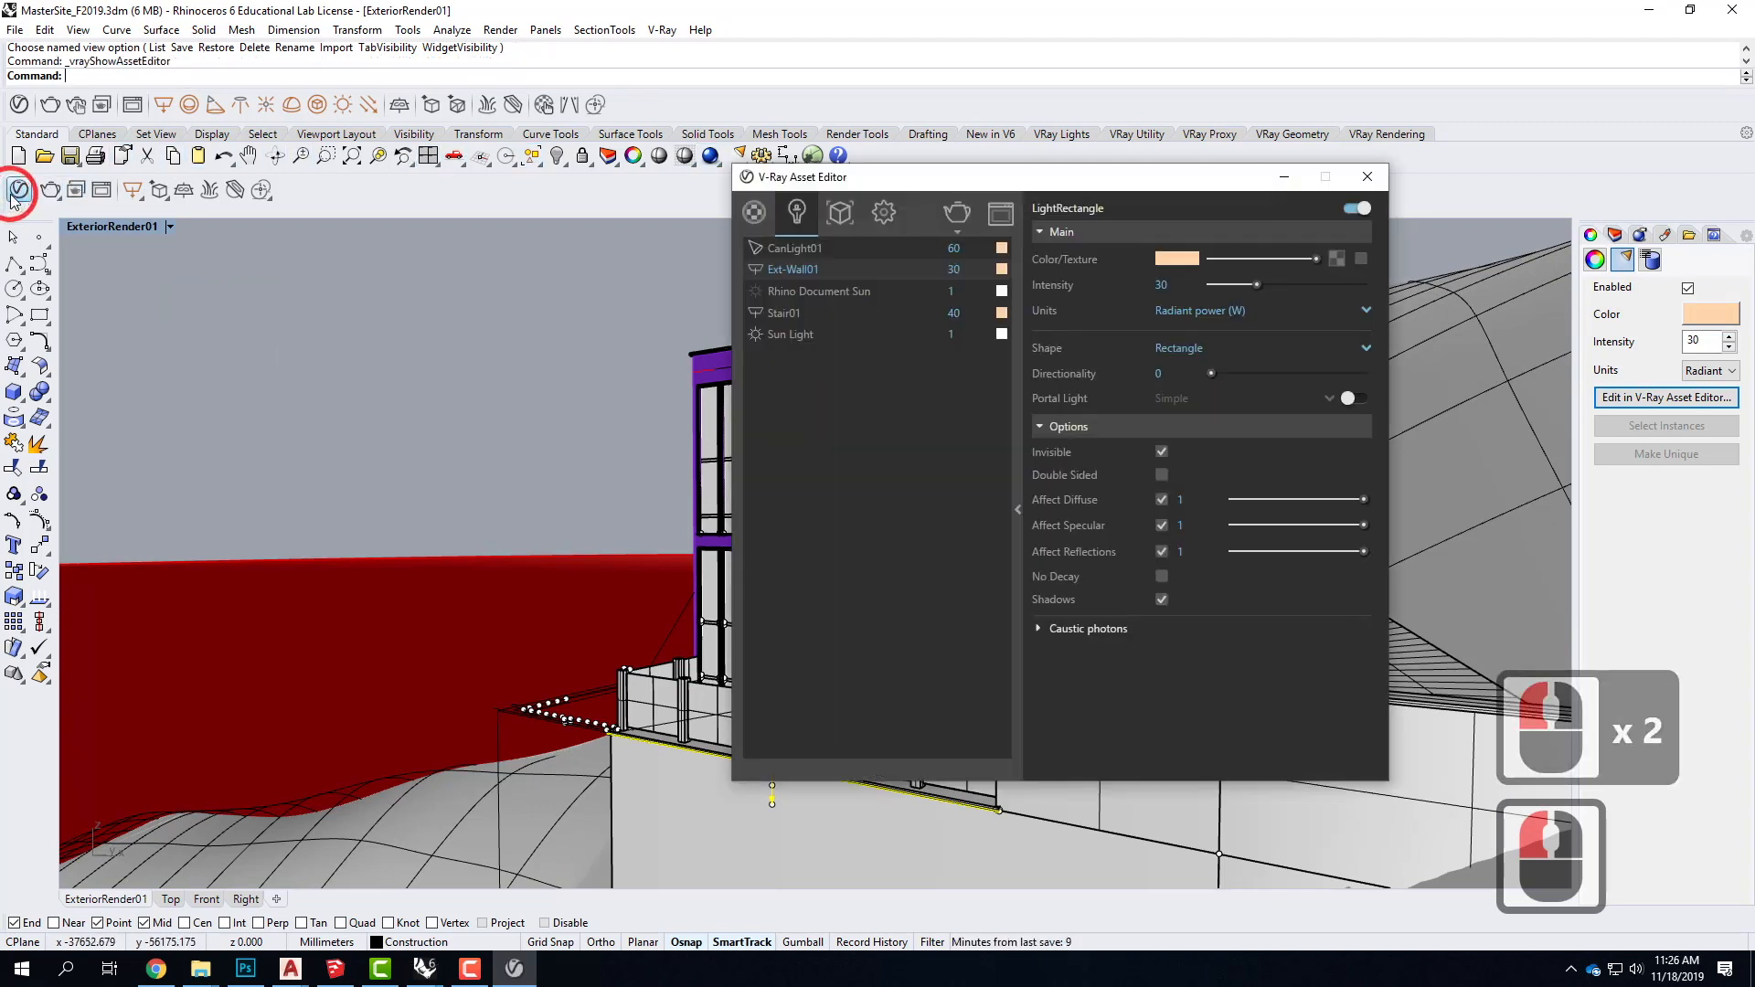
pyautogui.click(883, 212)
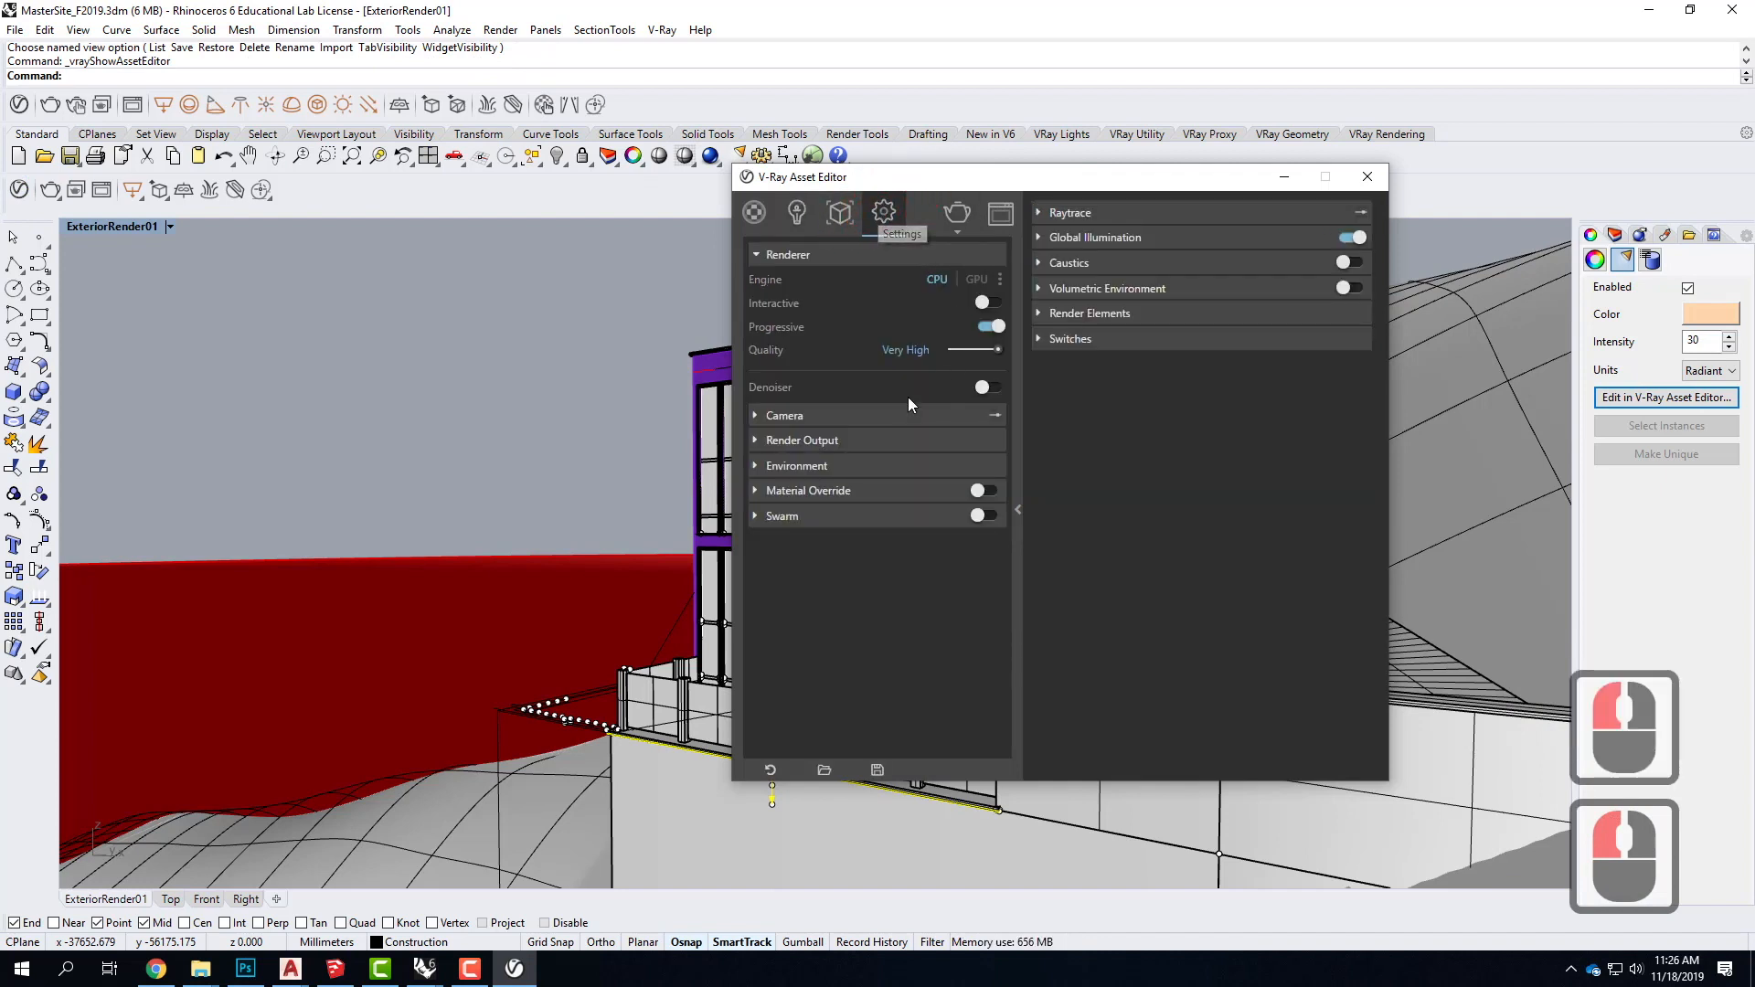
pyautogui.click(974, 350)
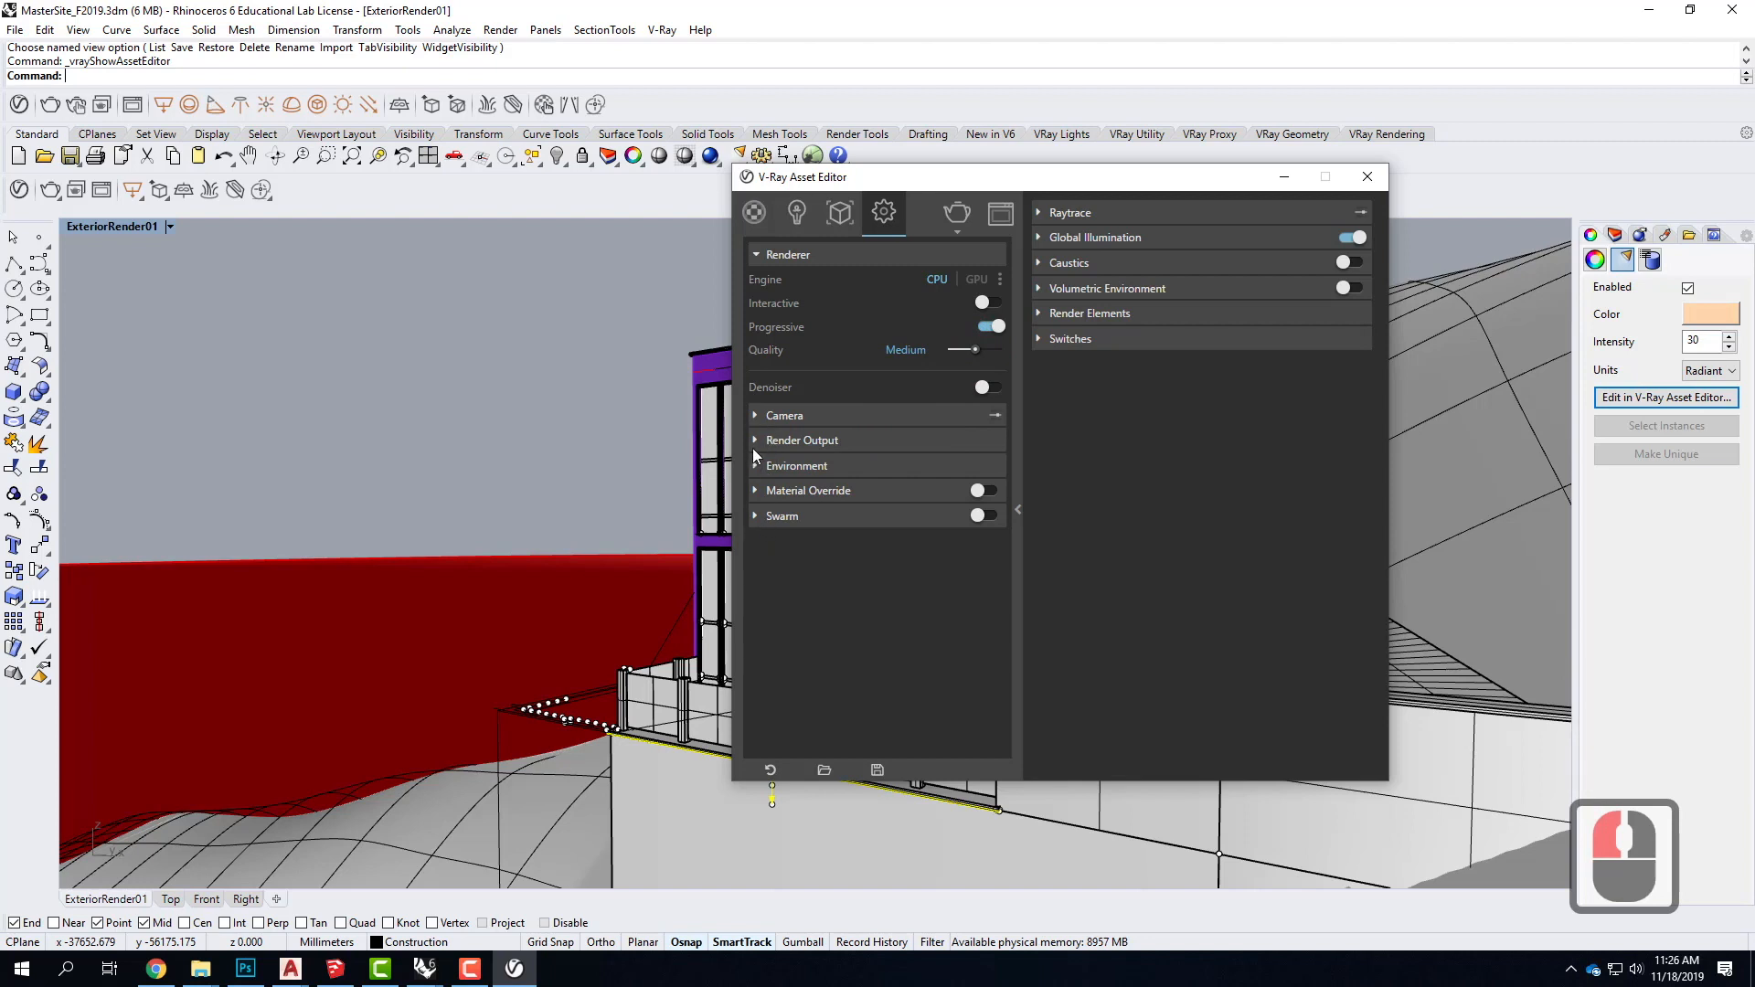
pyautogui.click(915, 442)
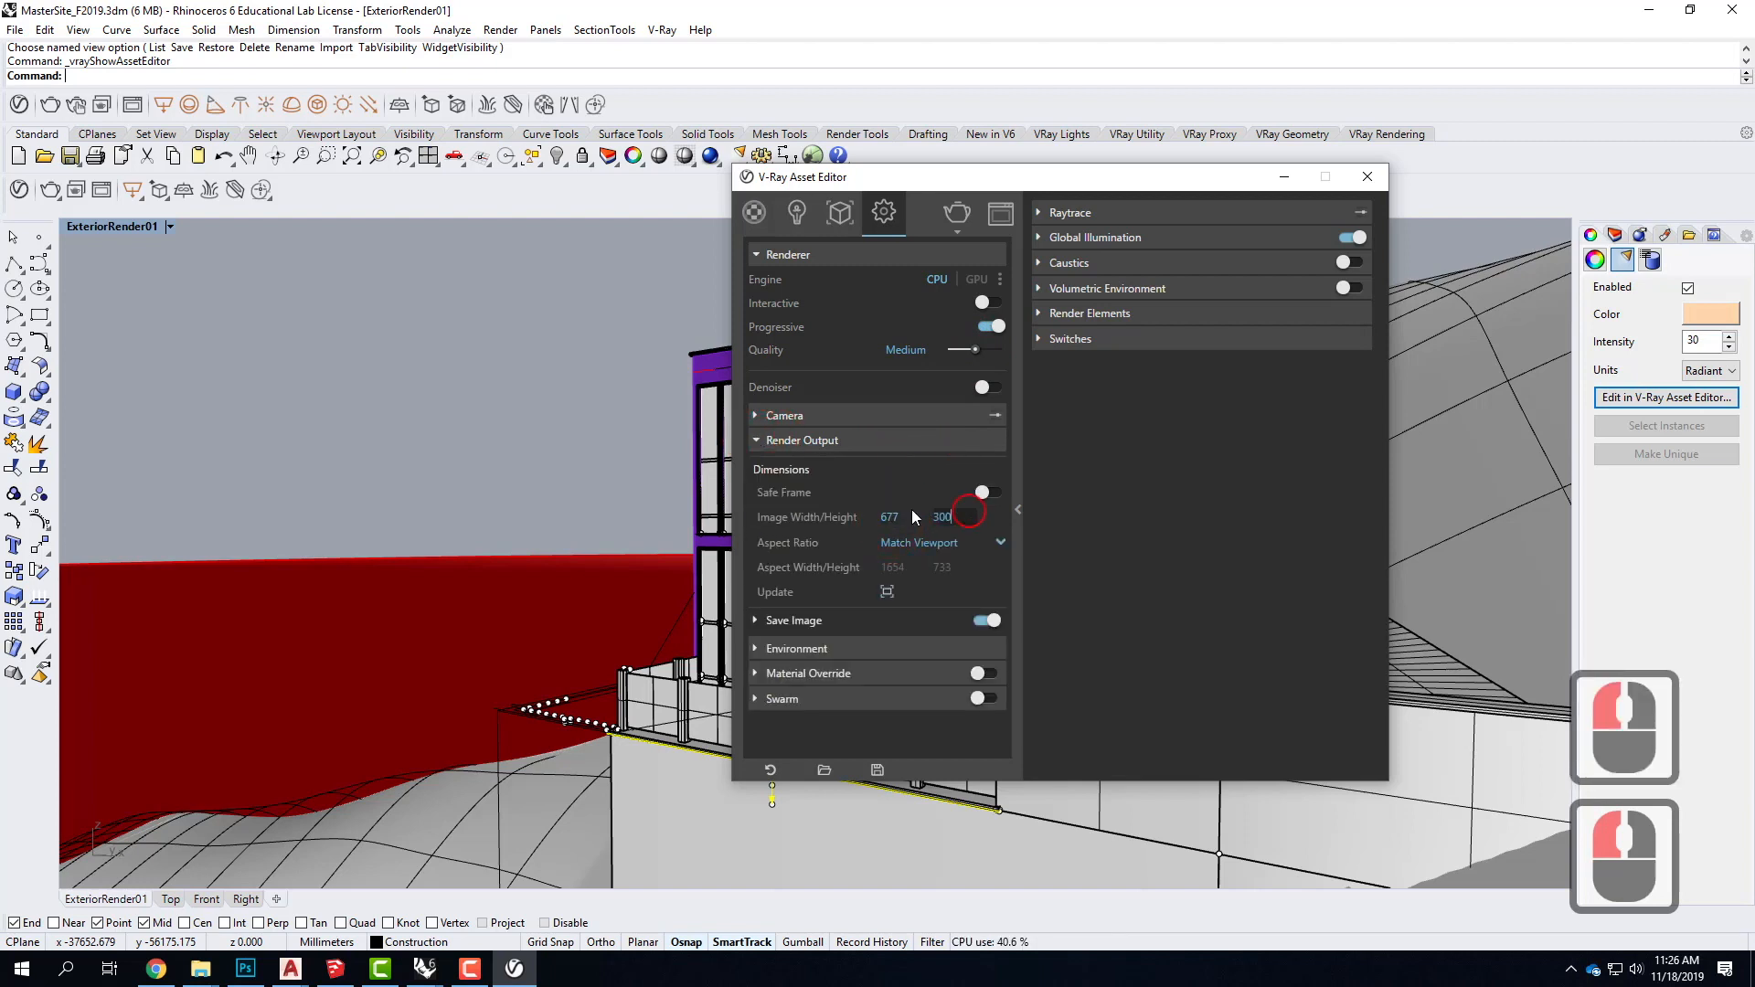
pyautogui.write('100')
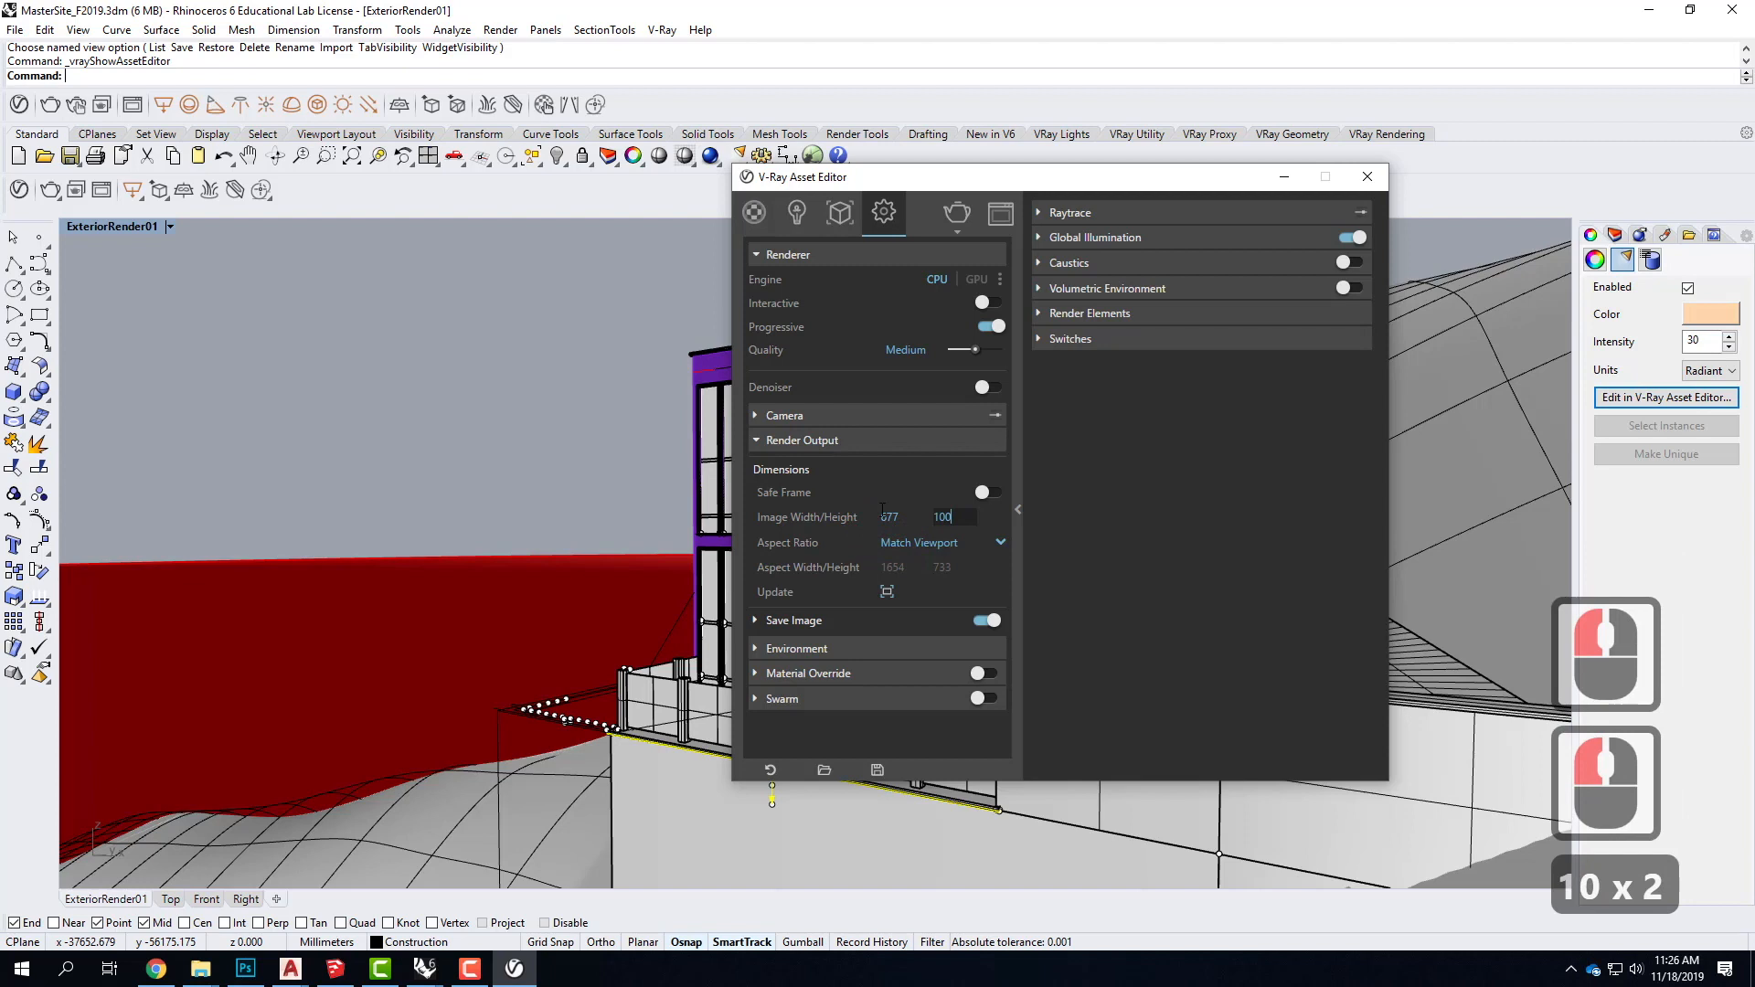
pyautogui.click(1215, 173)
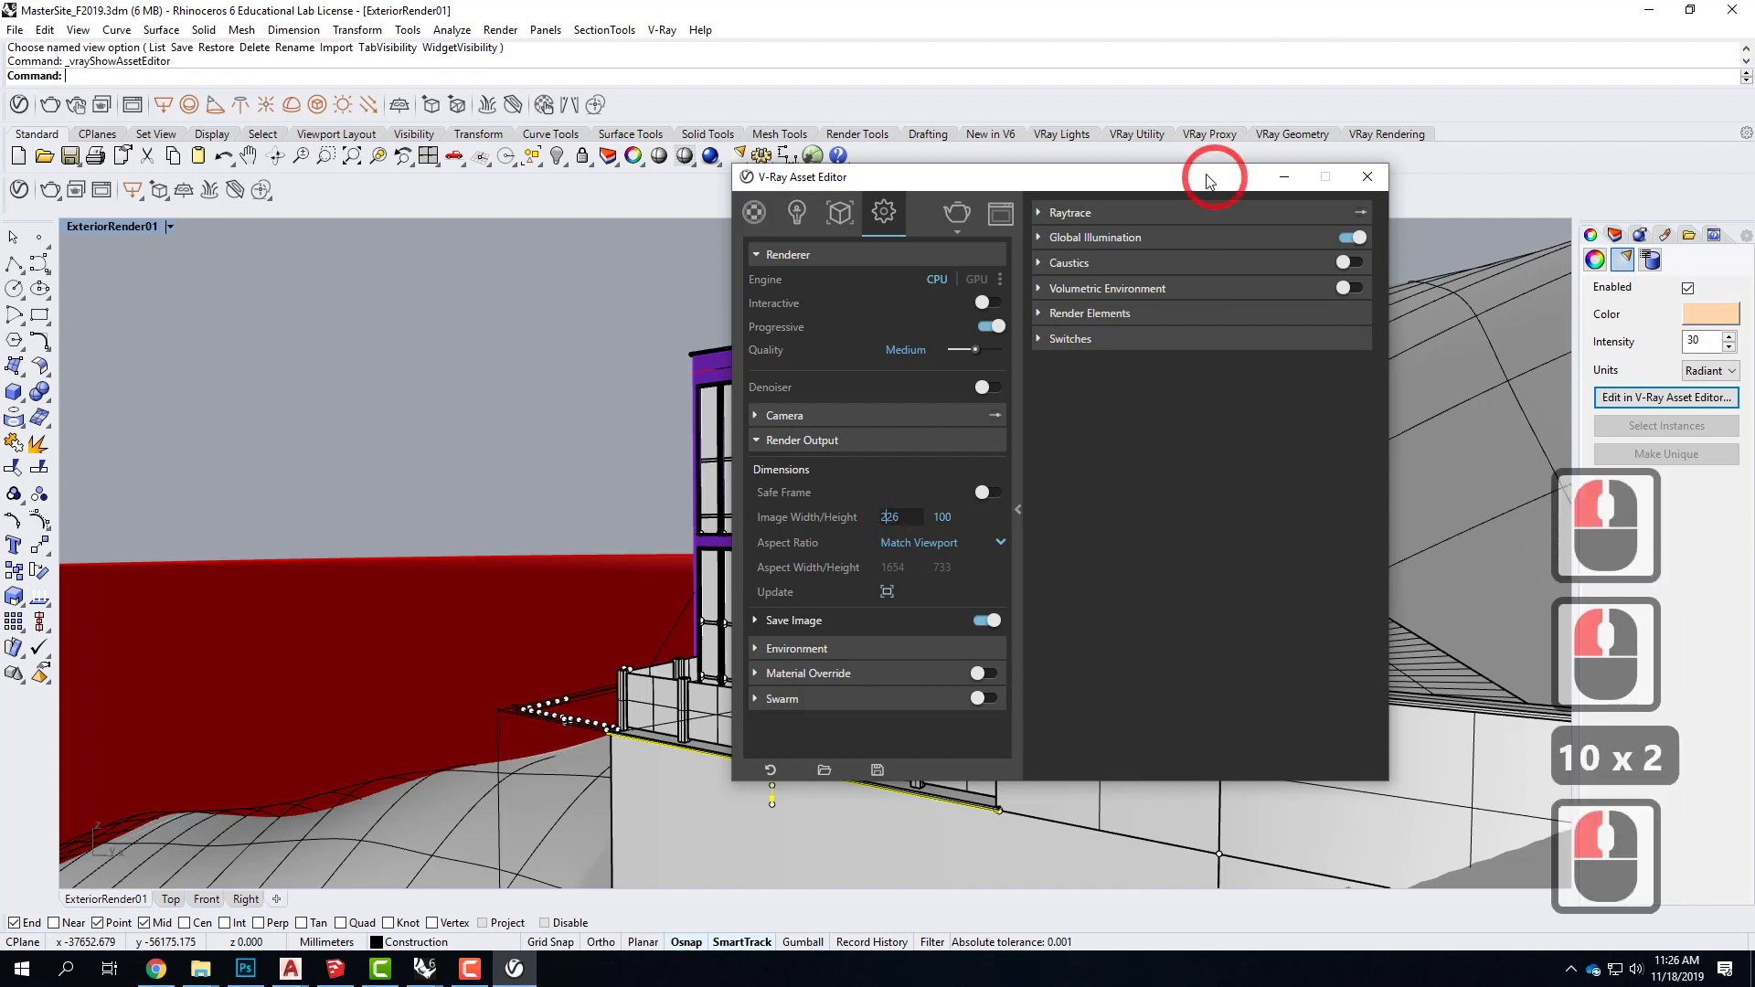
# Step: Start a V-Ray test render of the exterior view, then reposition and enlarge the frame buffer window
pyautogui.click(960, 218)
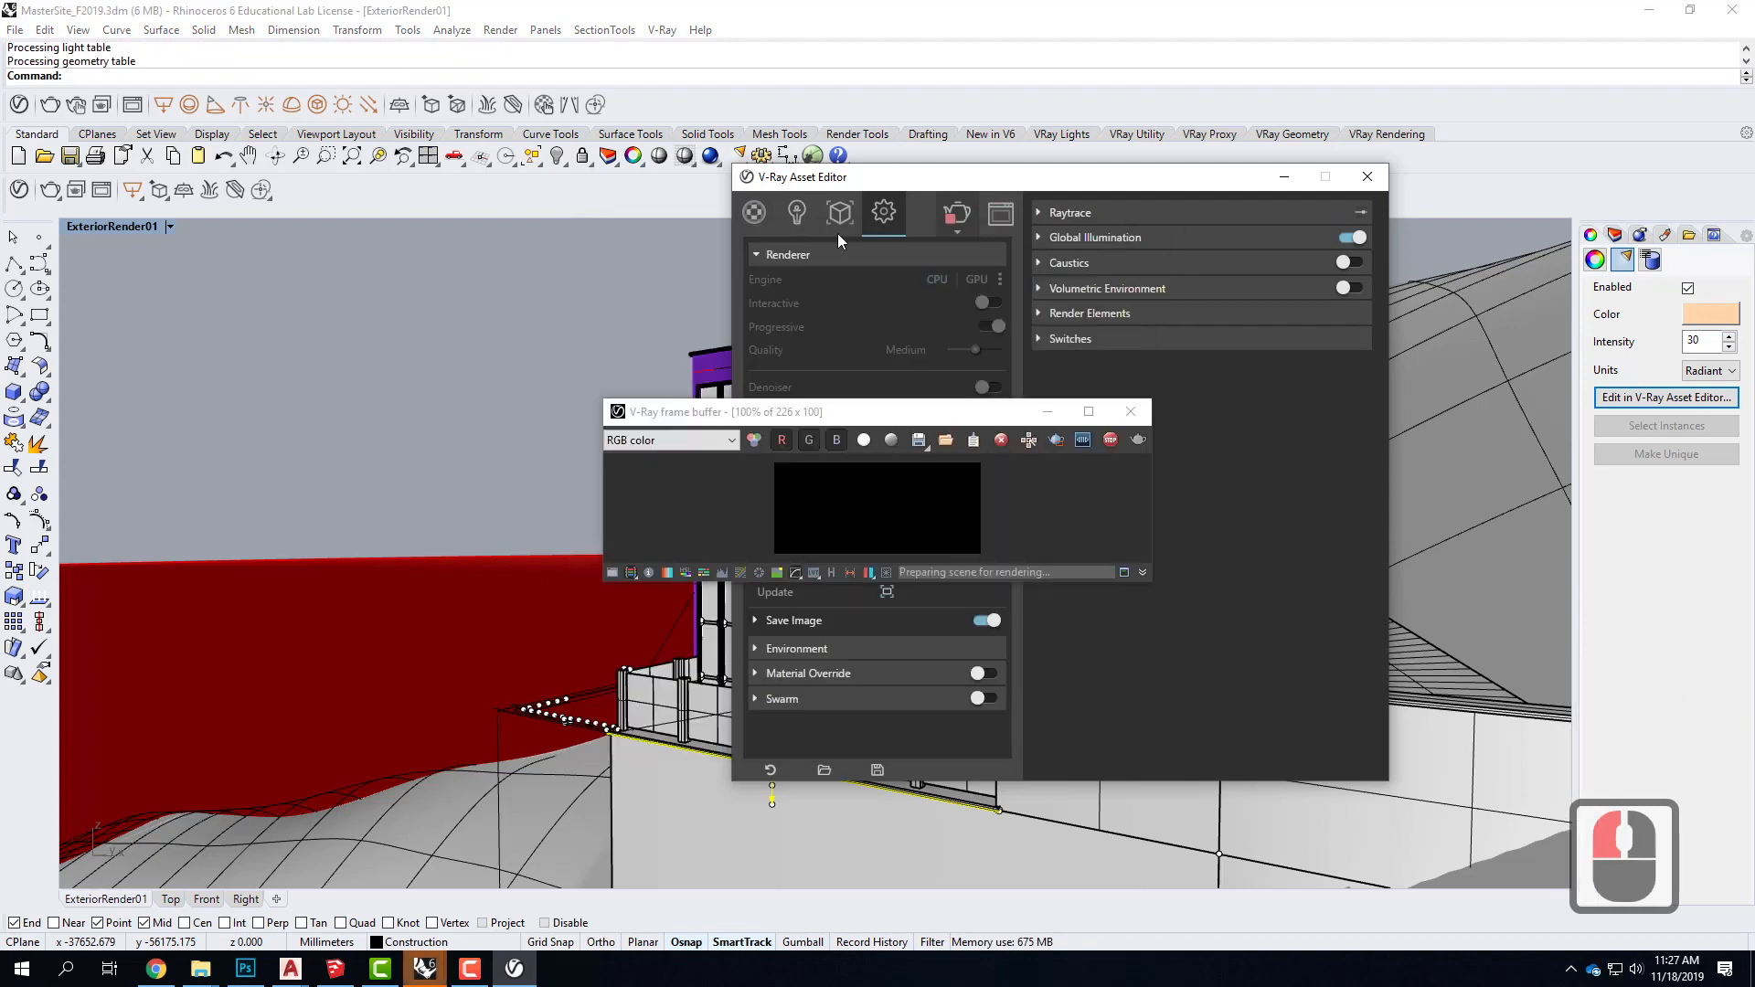
pyautogui.moveTo(859, 413); pyautogui.dragTo(445, 174)
pyautogui.click(709, 370)
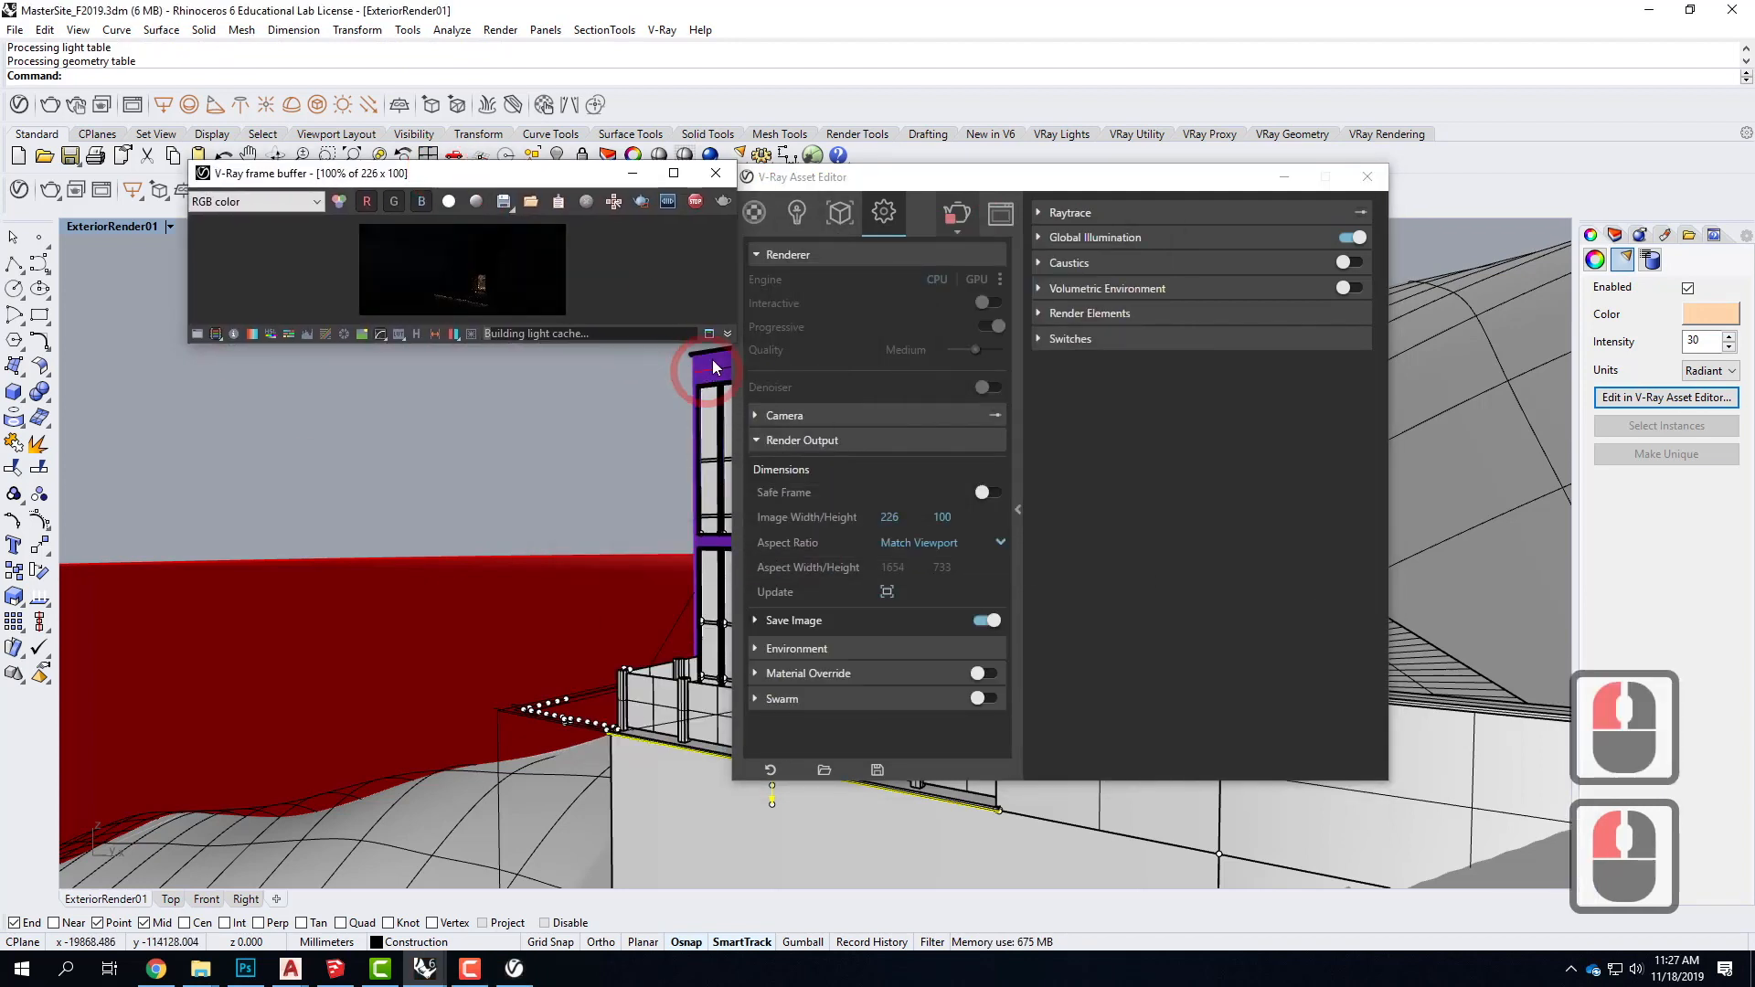
pyautogui.moveTo(735, 343); pyautogui.dragTo(944, 556)
pyautogui.click(665, 441)
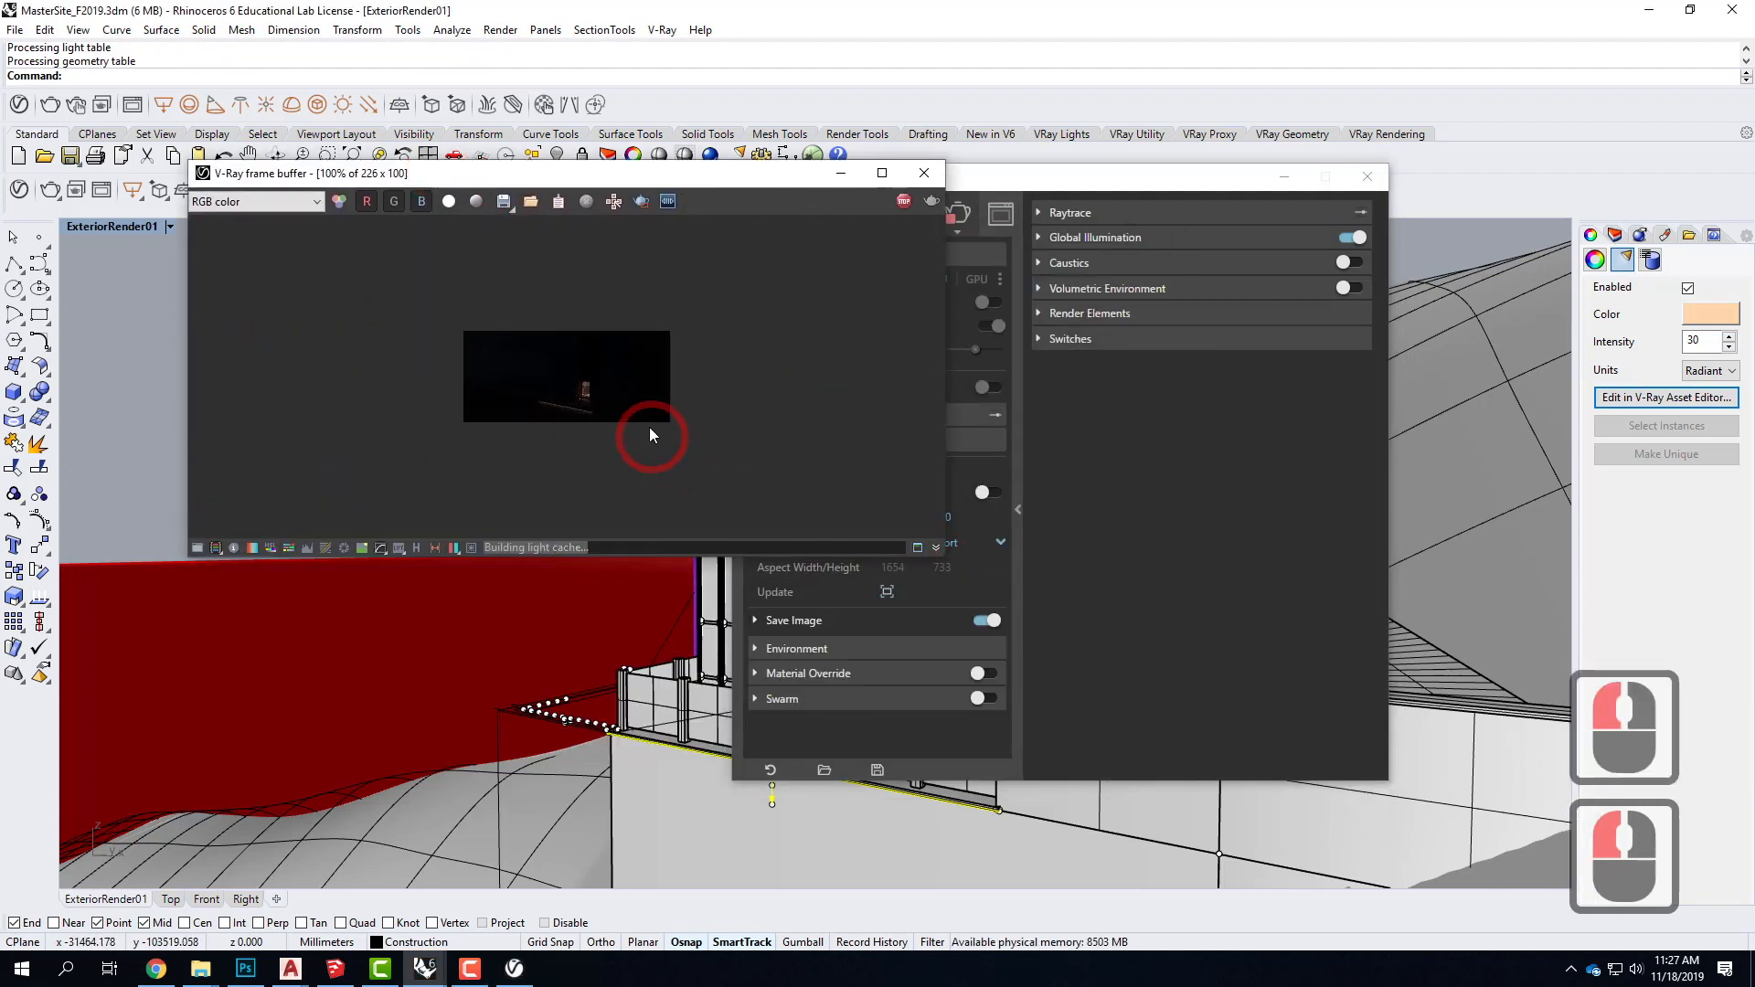
# Step: Examine the exterior test render at a larger zoom, then close the frame buffer and the asset editor
pyautogui.scroll(1, 596, 412)
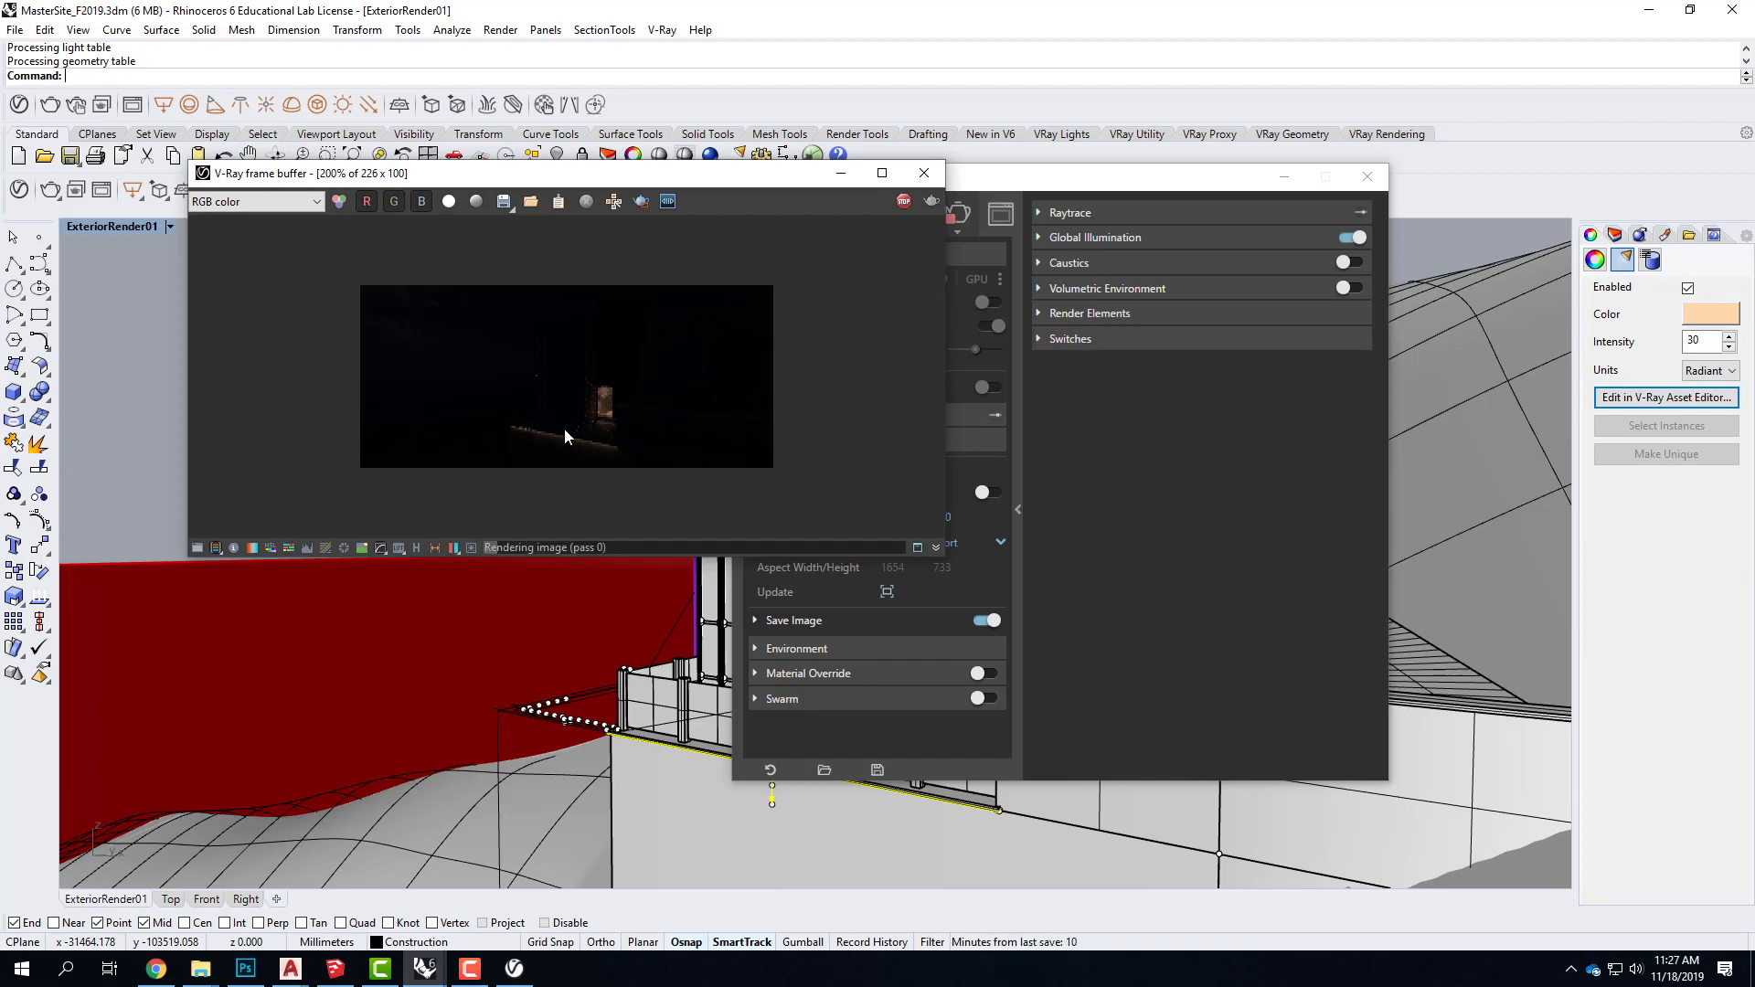
pyautogui.click(924, 172)
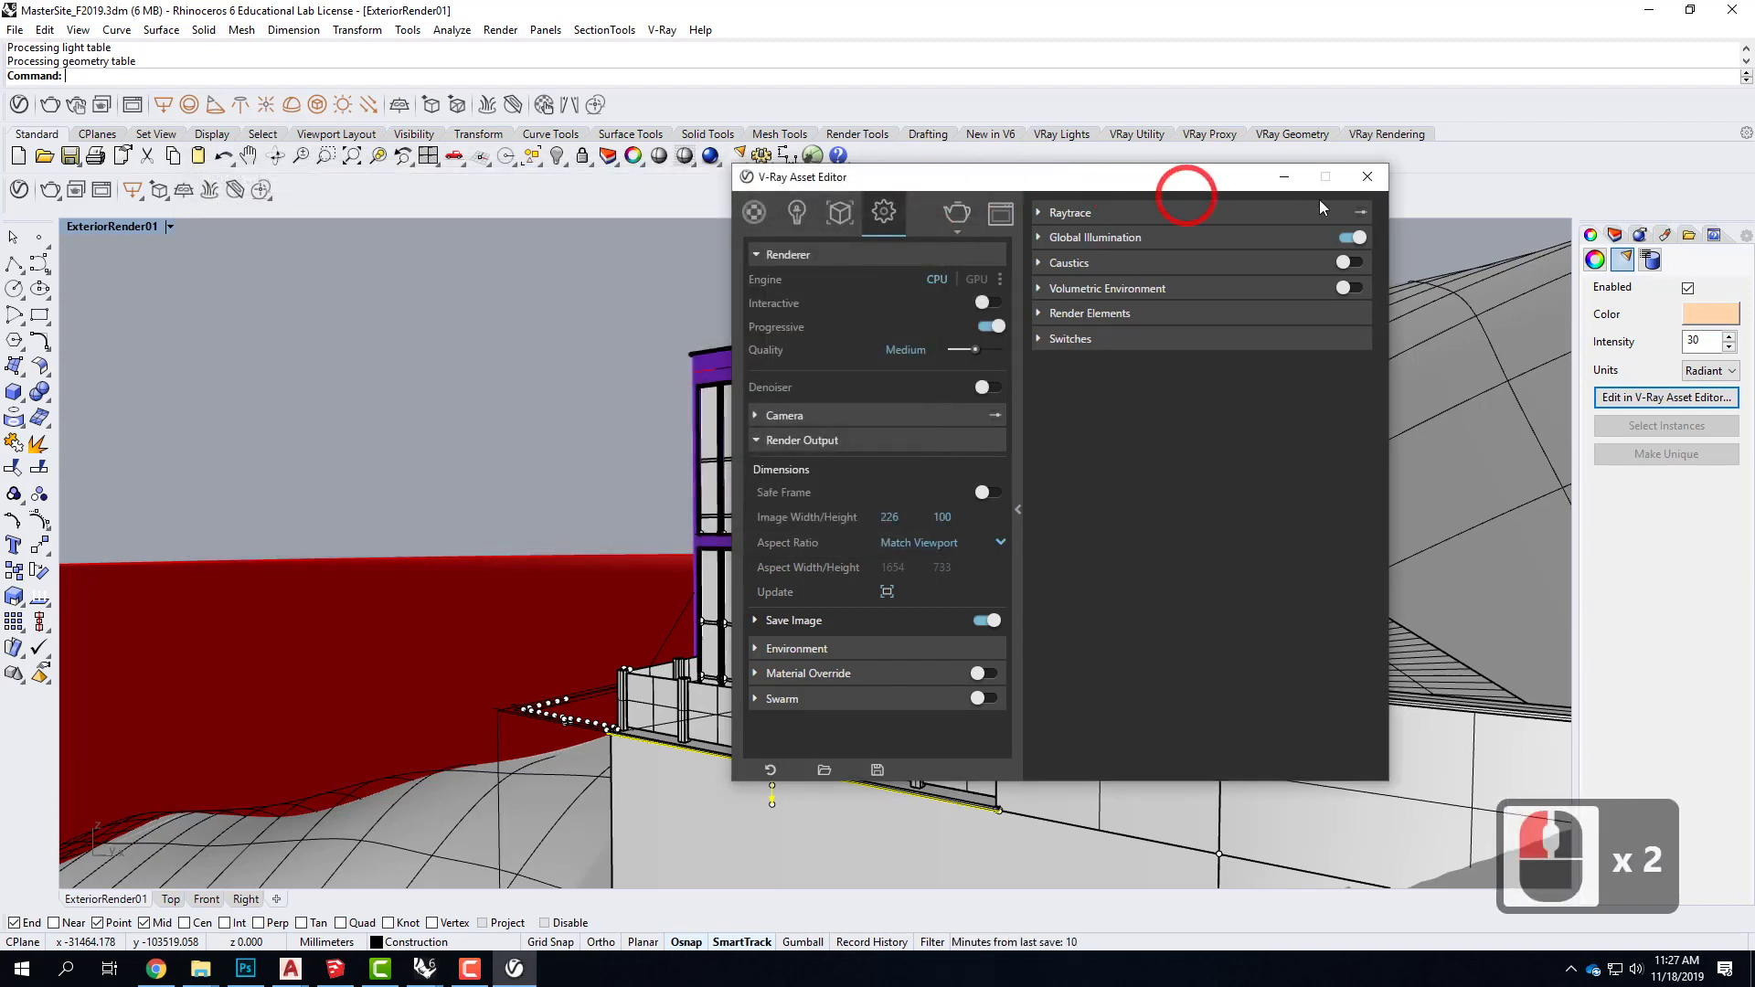
pyautogui.click(1367, 180)
# Step: Set the Ext-Wall01 light's intensity to 100 and close the asset editor
pyautogui.click(1701, 398)
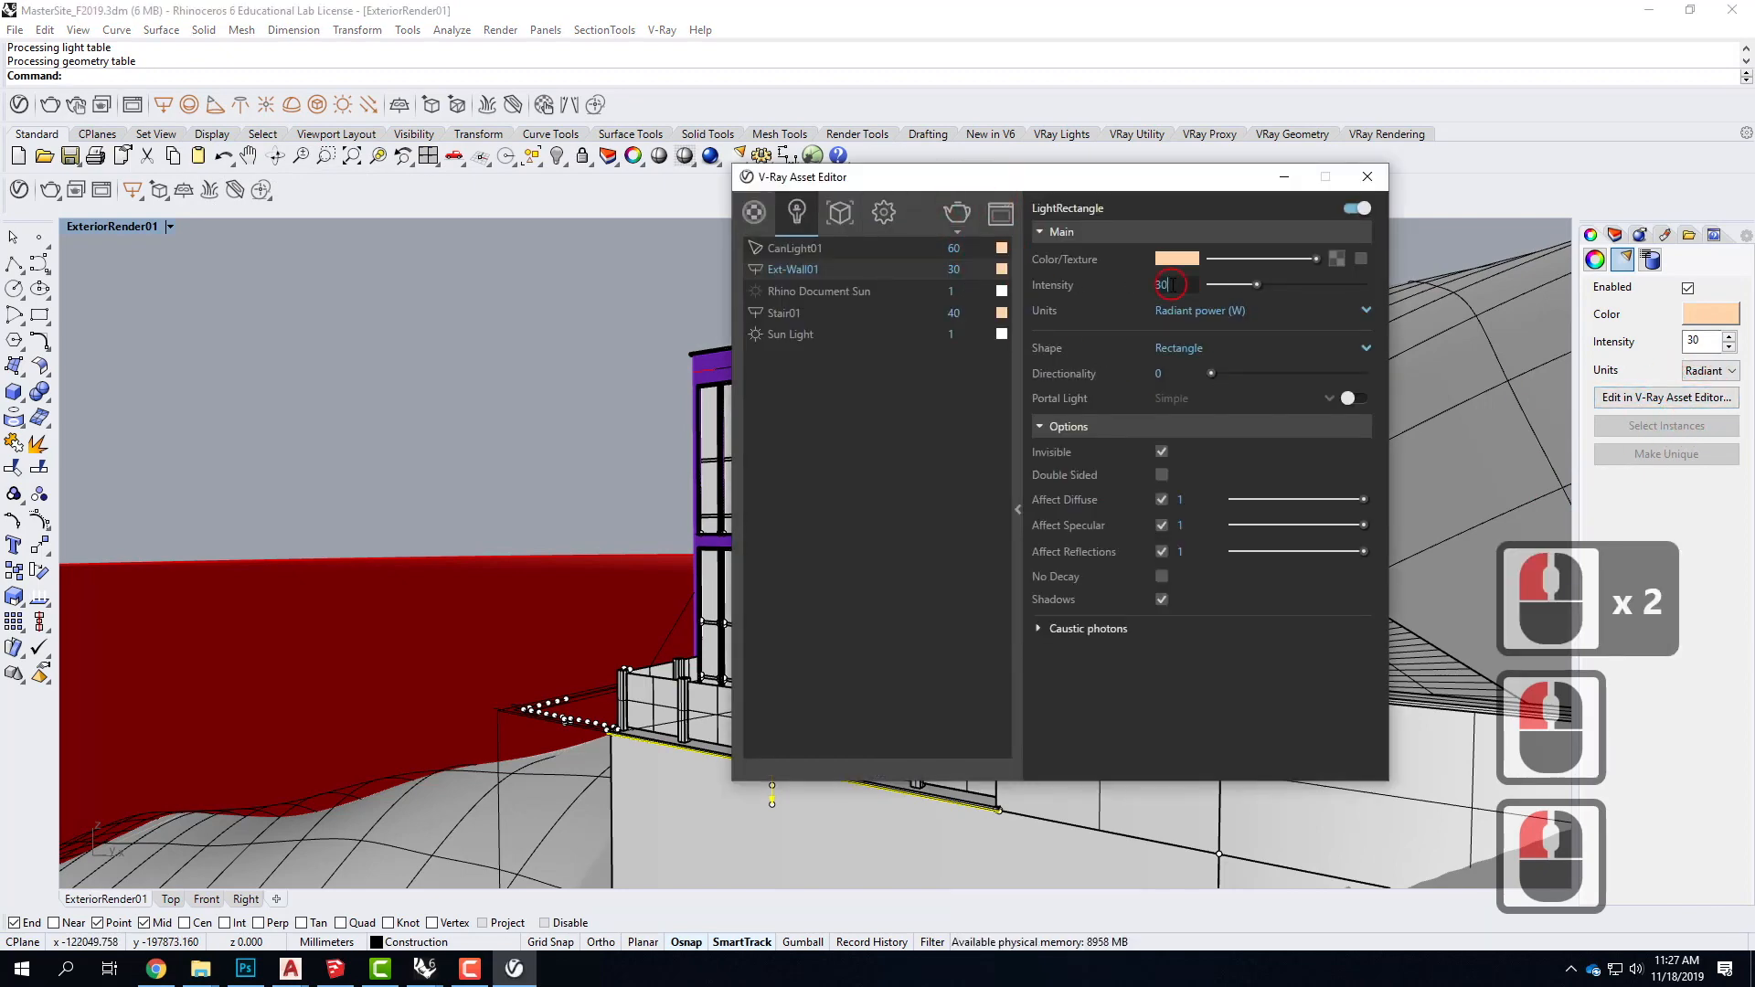
pyautogui.write('100')
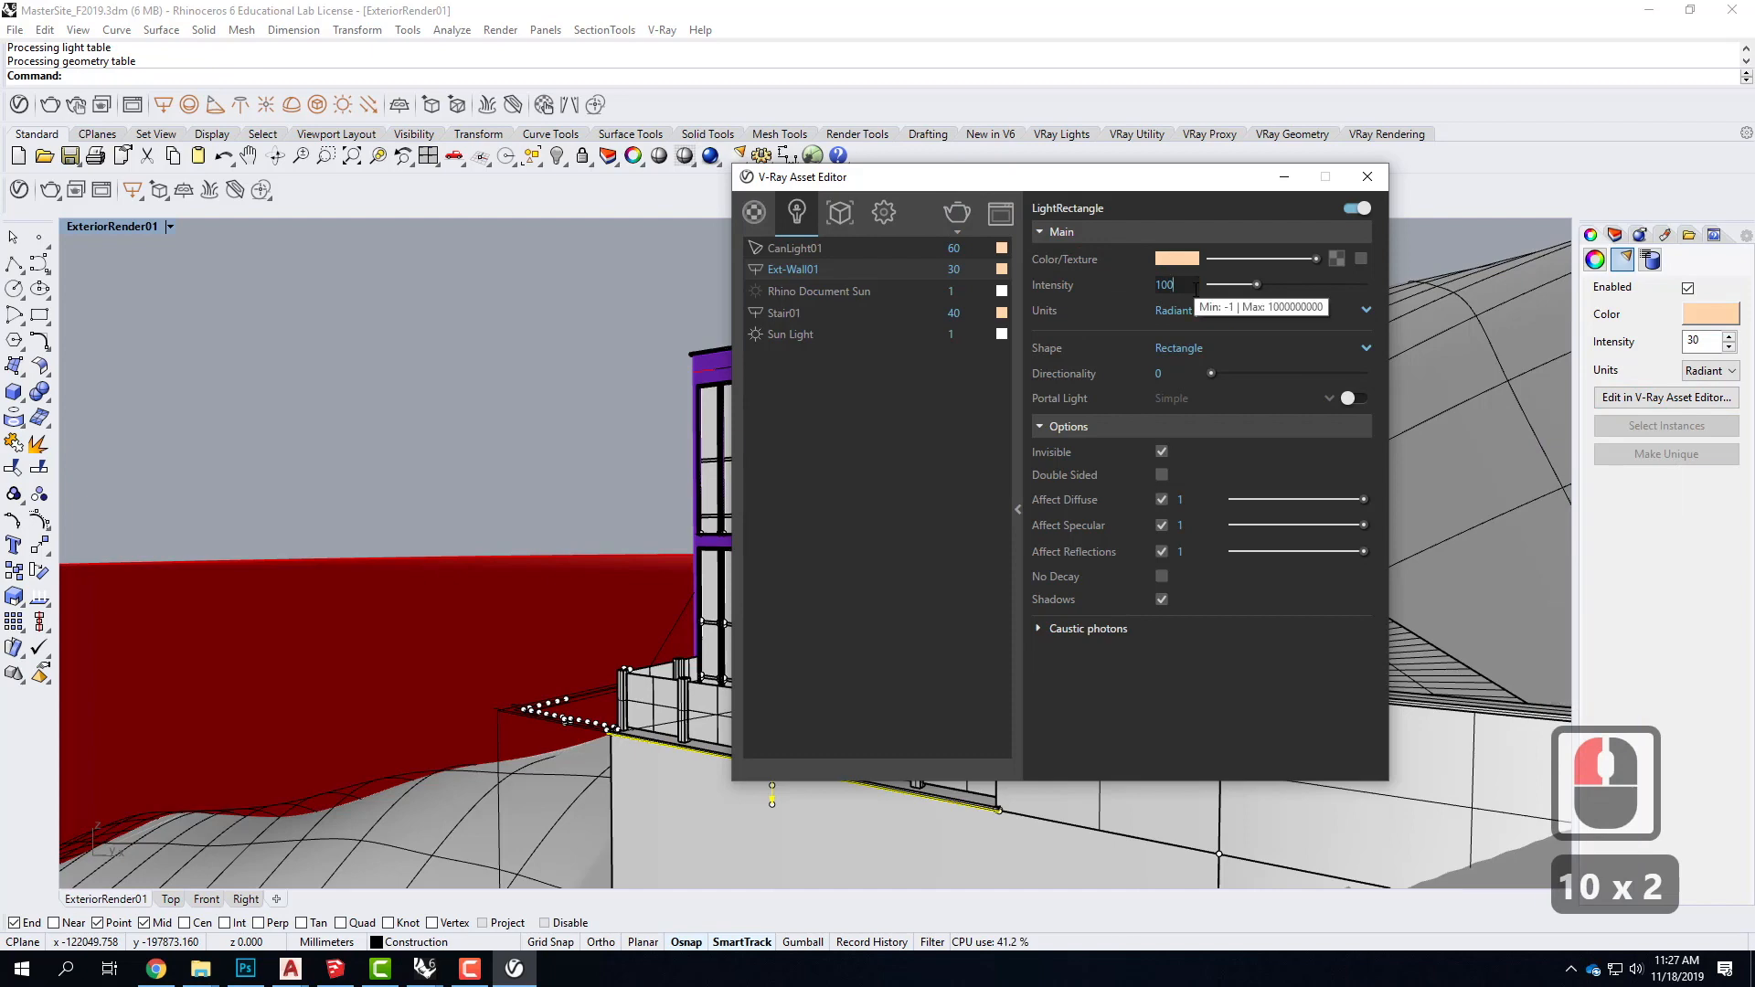
pyautogui.press('Tab')
pyautogui.click(1367, 176)
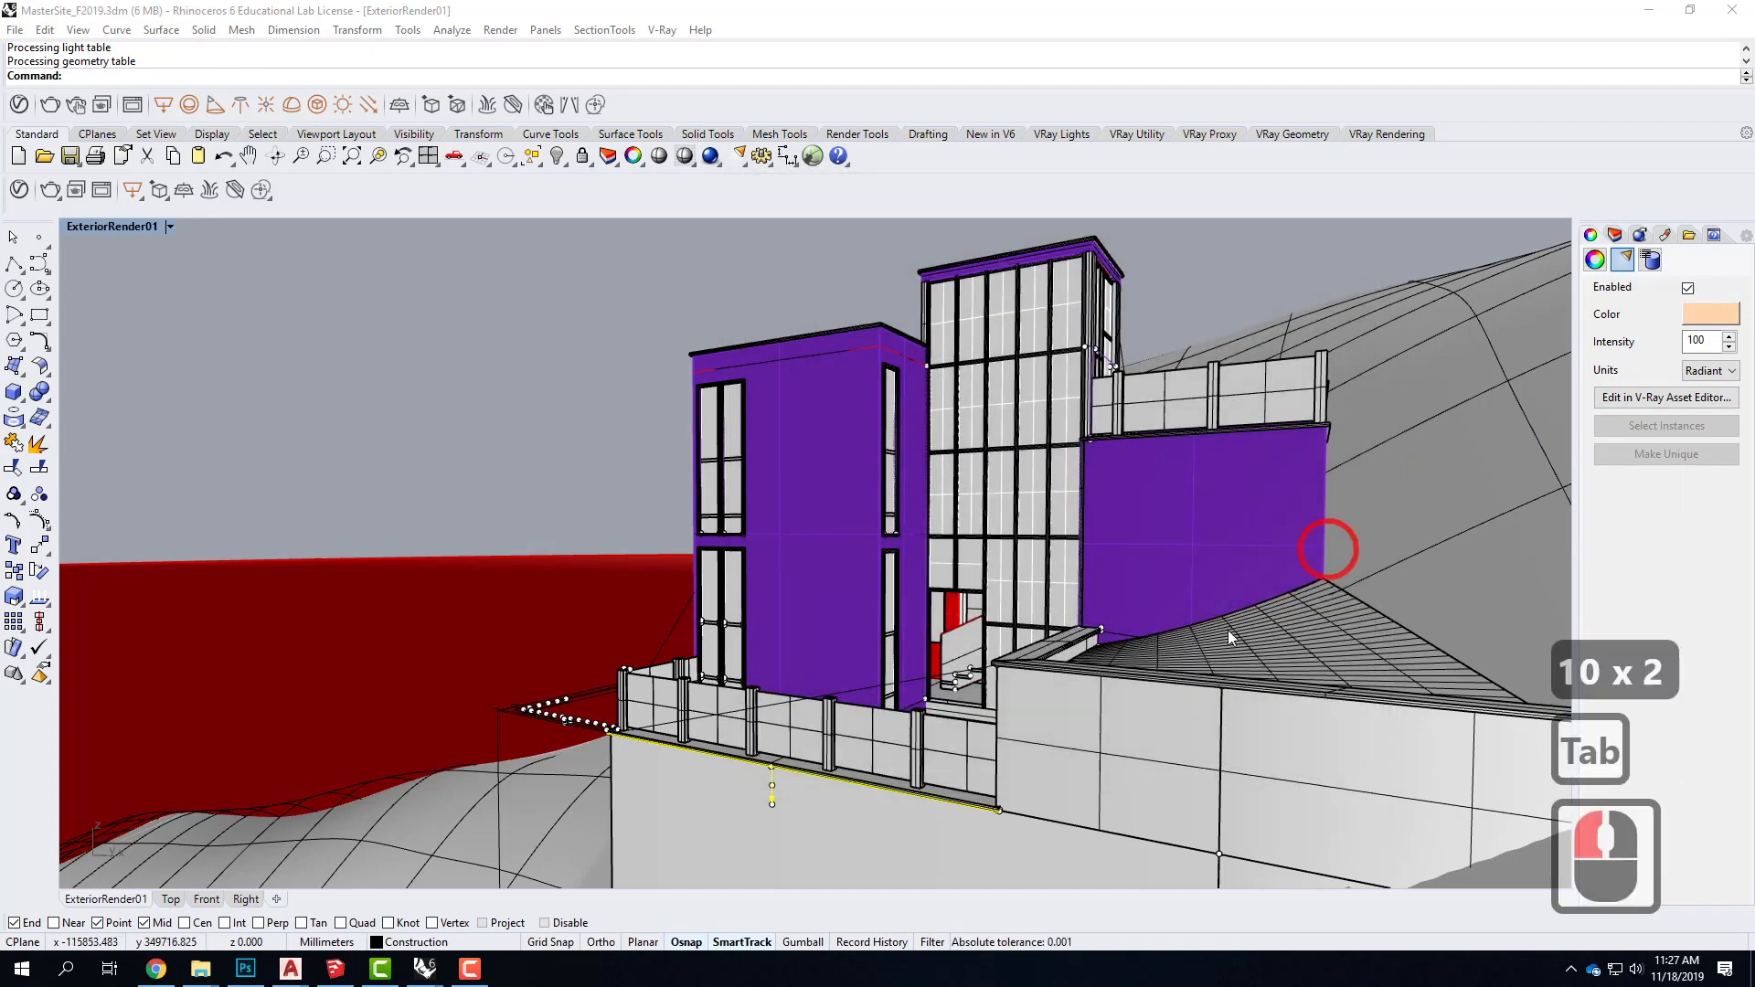
# Step: Draw a V-Ray rectangle light along the underside of the upper retaining wall's cap, spanning the wall's length and the overhang's depth
pyautogui.moveTo(1029, 743); pyautogui.dragTo(1046, 704, button='right')
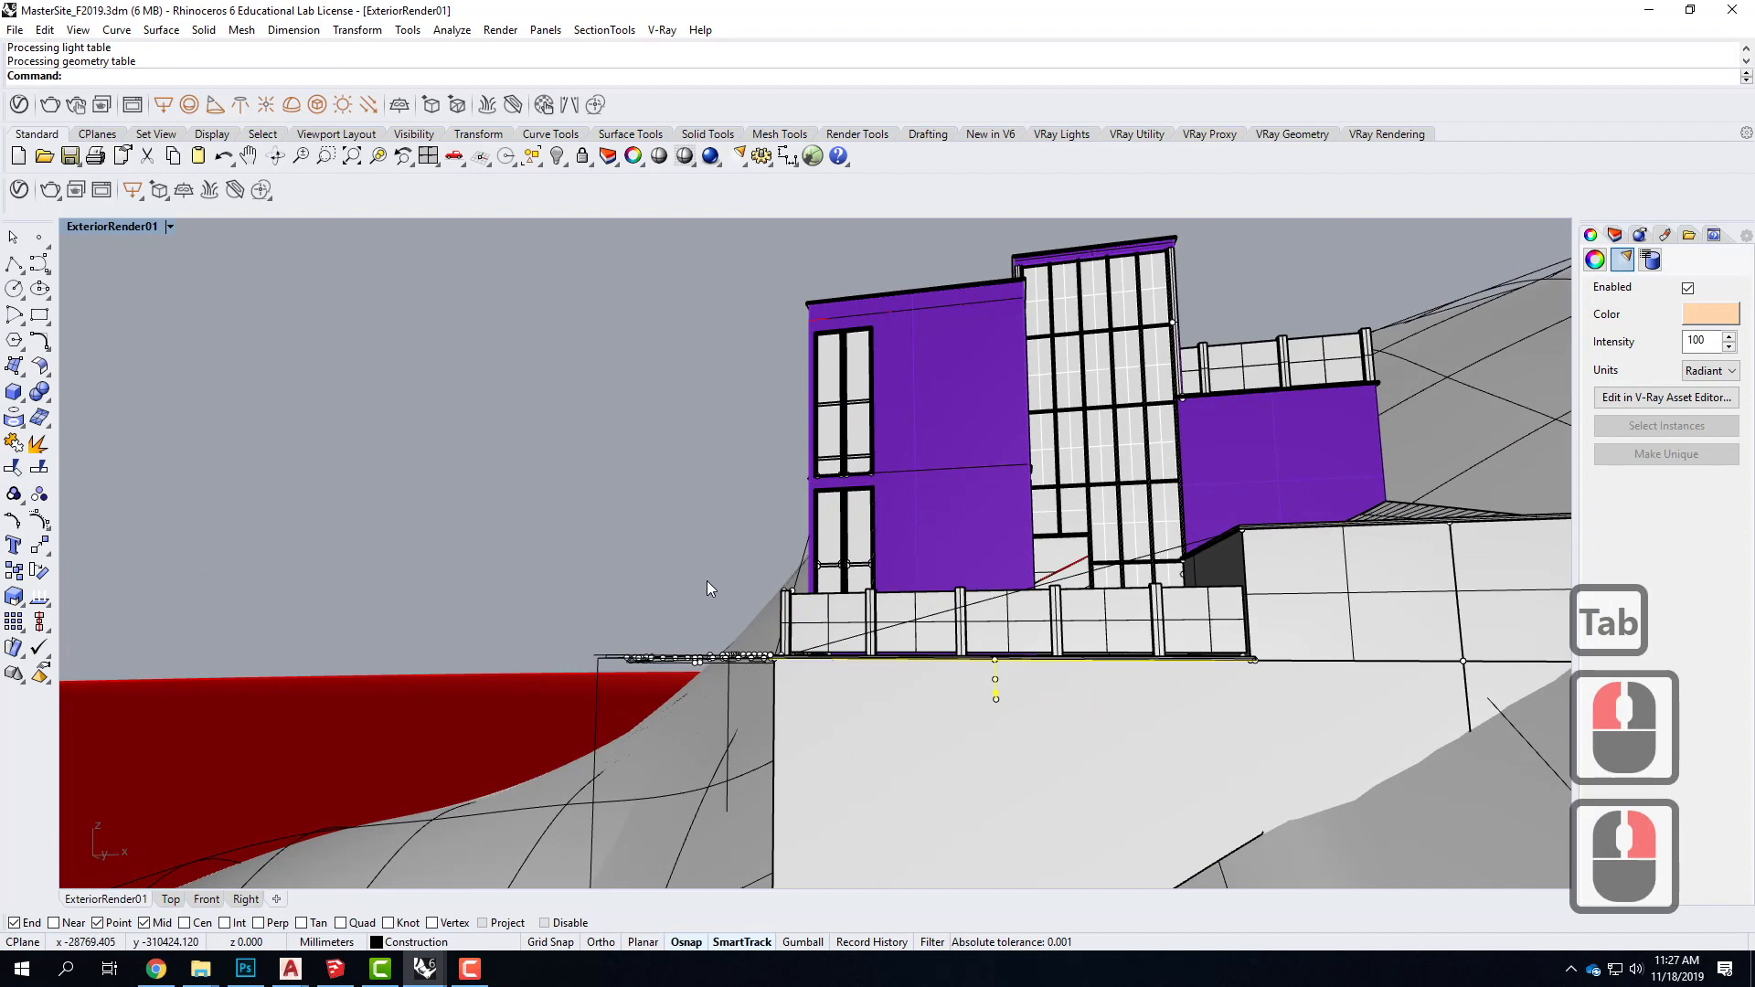
pyautogui.scroll(-2, 706, 582)
pyautogui.scroll(3, 1021, 585)
pyautogui.moveTo(1020, 583); pyautogui.dragTo(1049, 541, button='right')
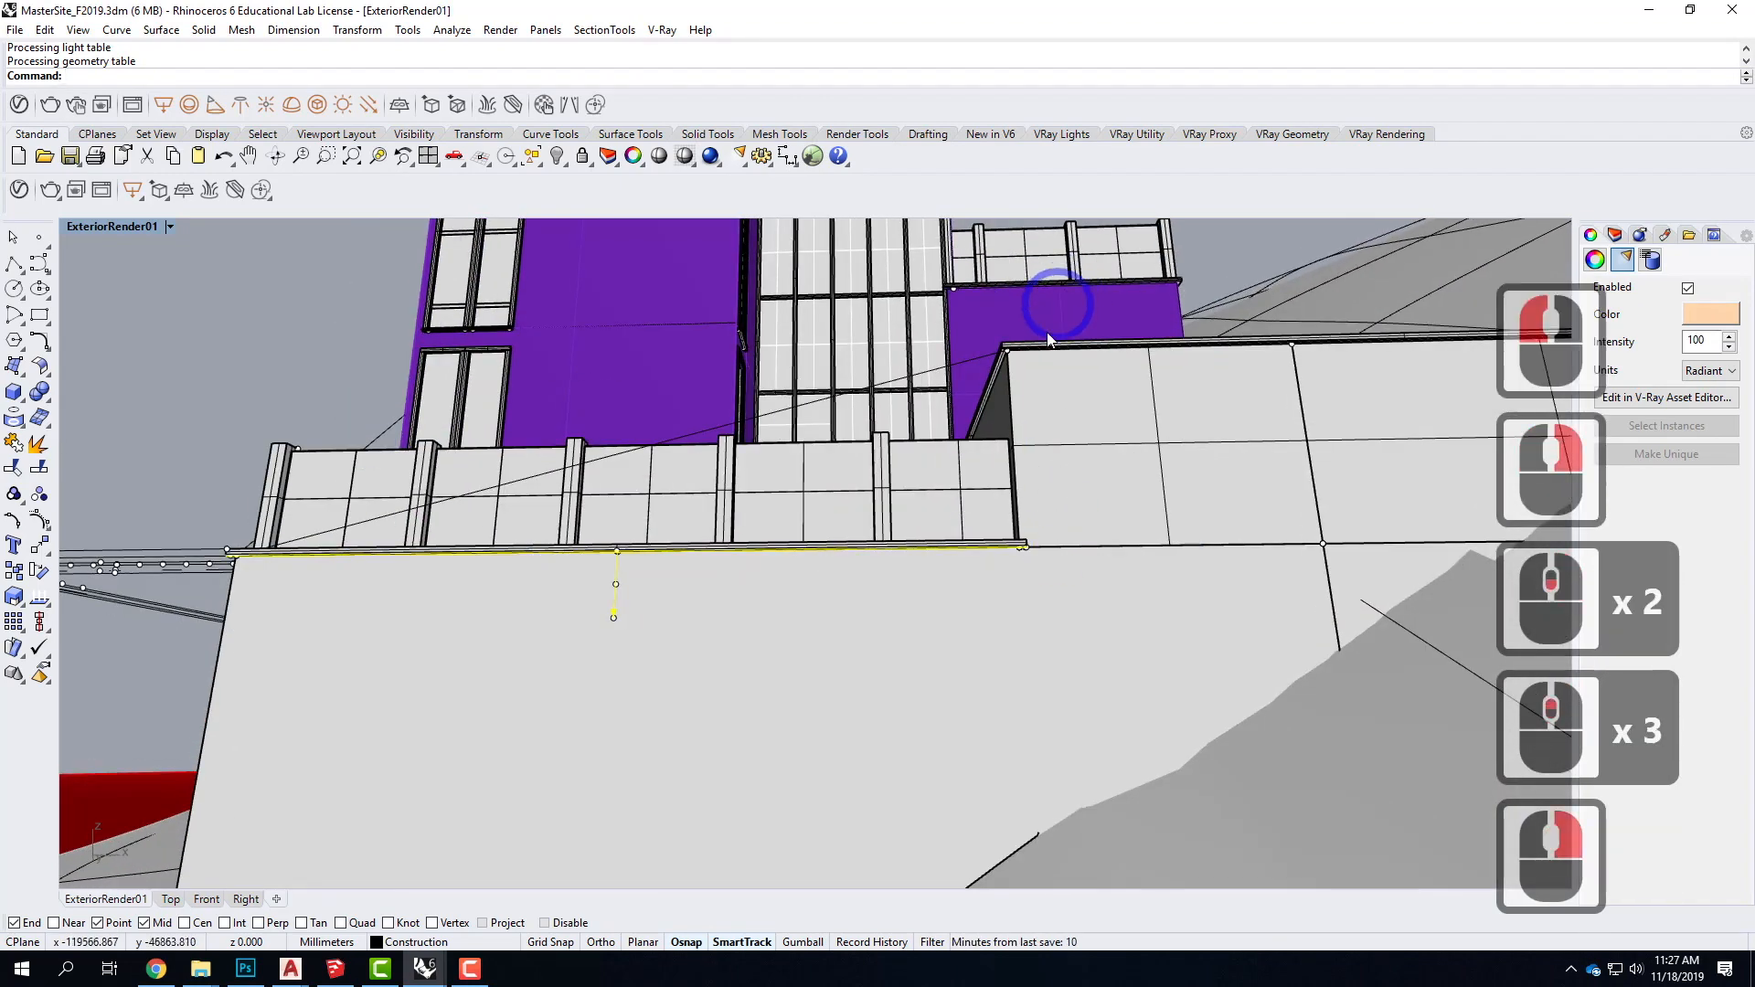
pyautogui.scroll(2, 1024, 353)
pyautogui.scroll(-1, 941, 315)
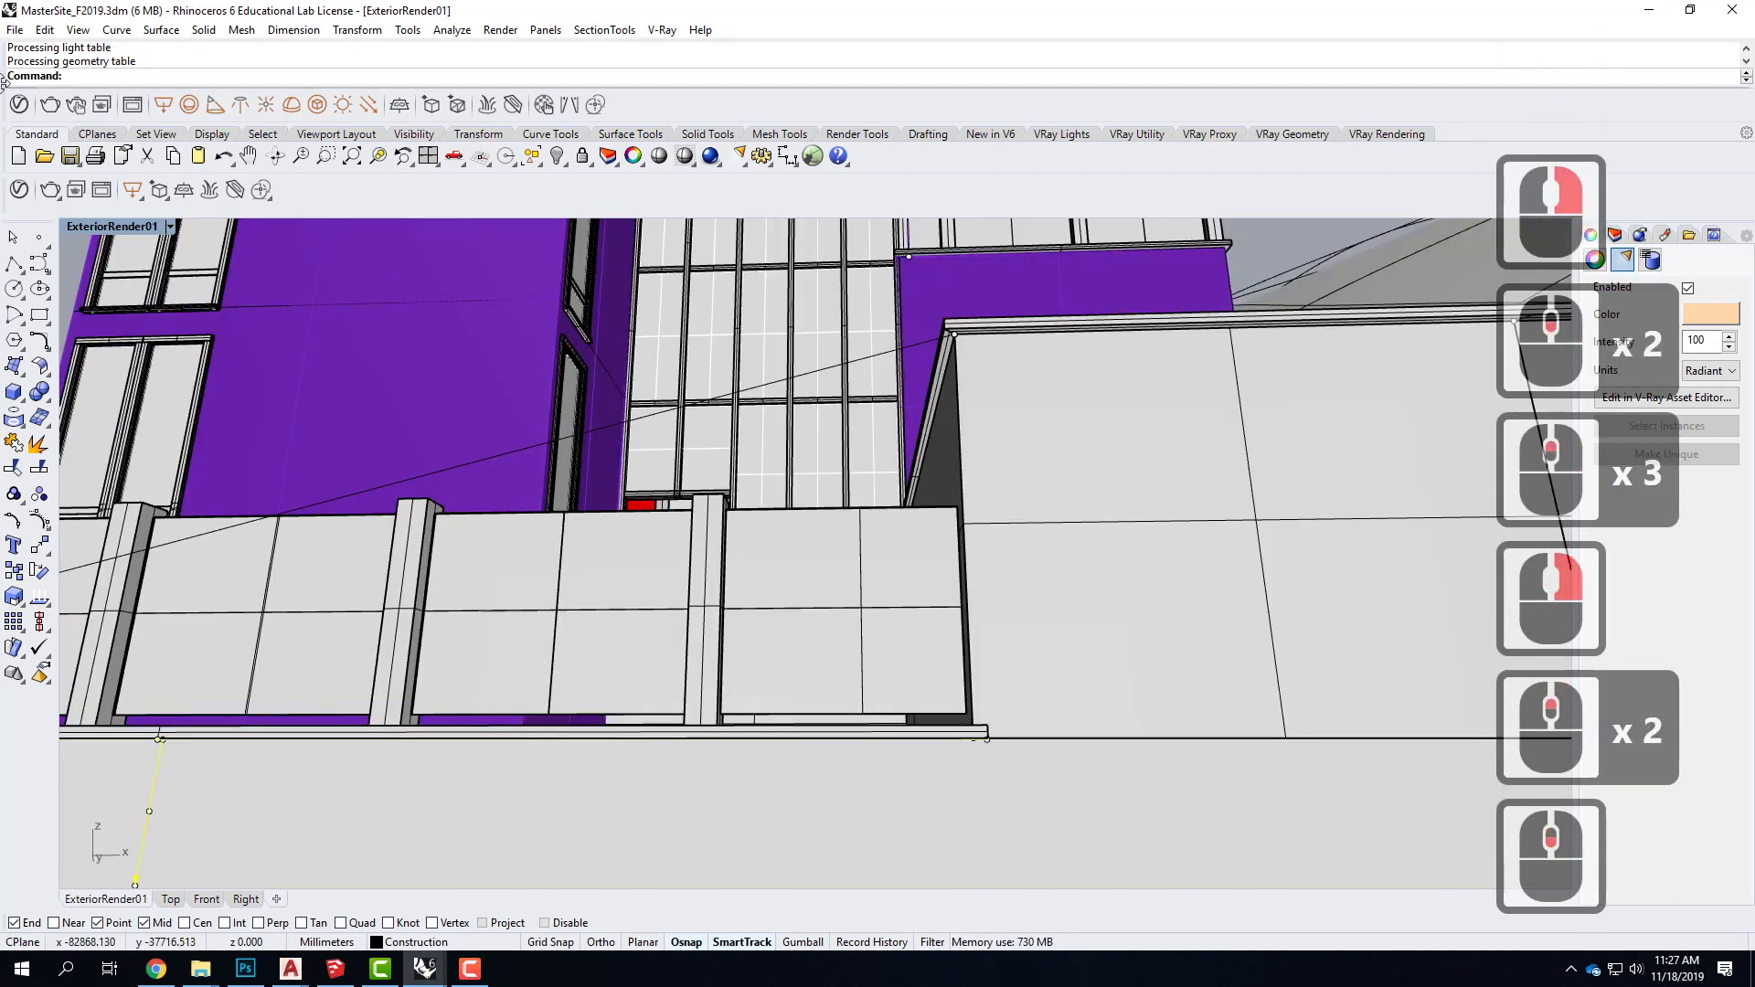
pyautogui.click(162, 104)
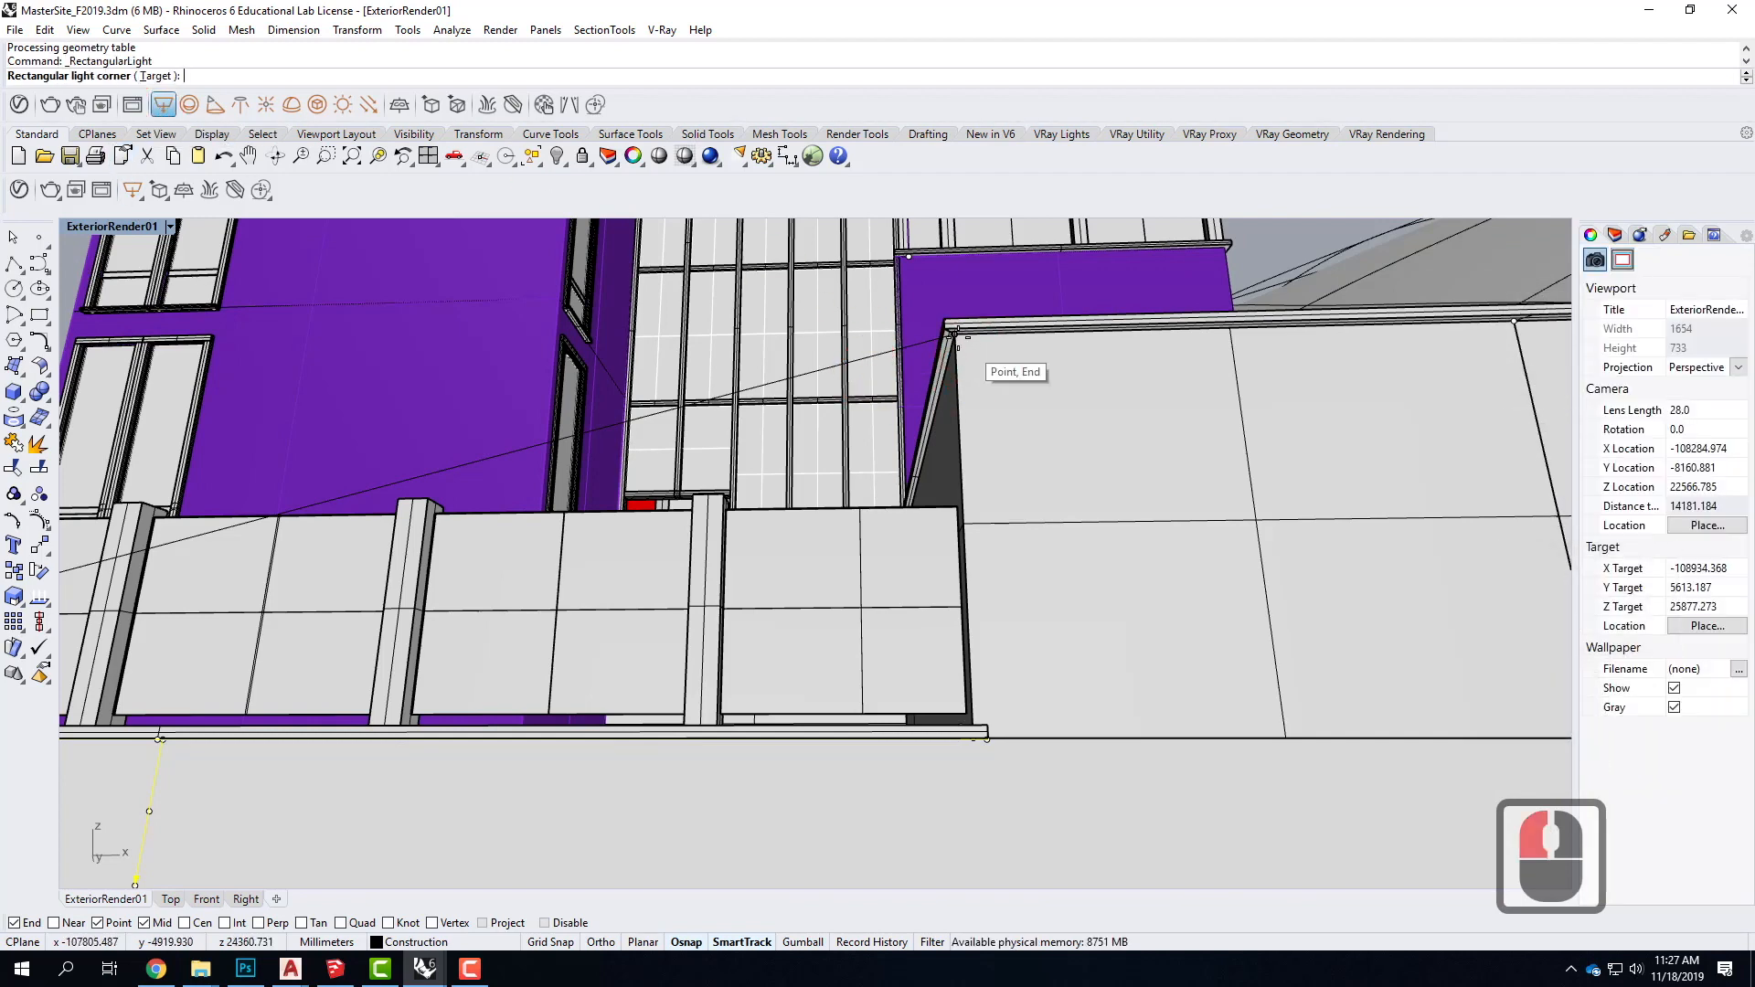
pyautogui.click(957, 337)
pyautogui.scroll(-2, 957, 336)
pyautogui.scroll(4, 1280, 329)
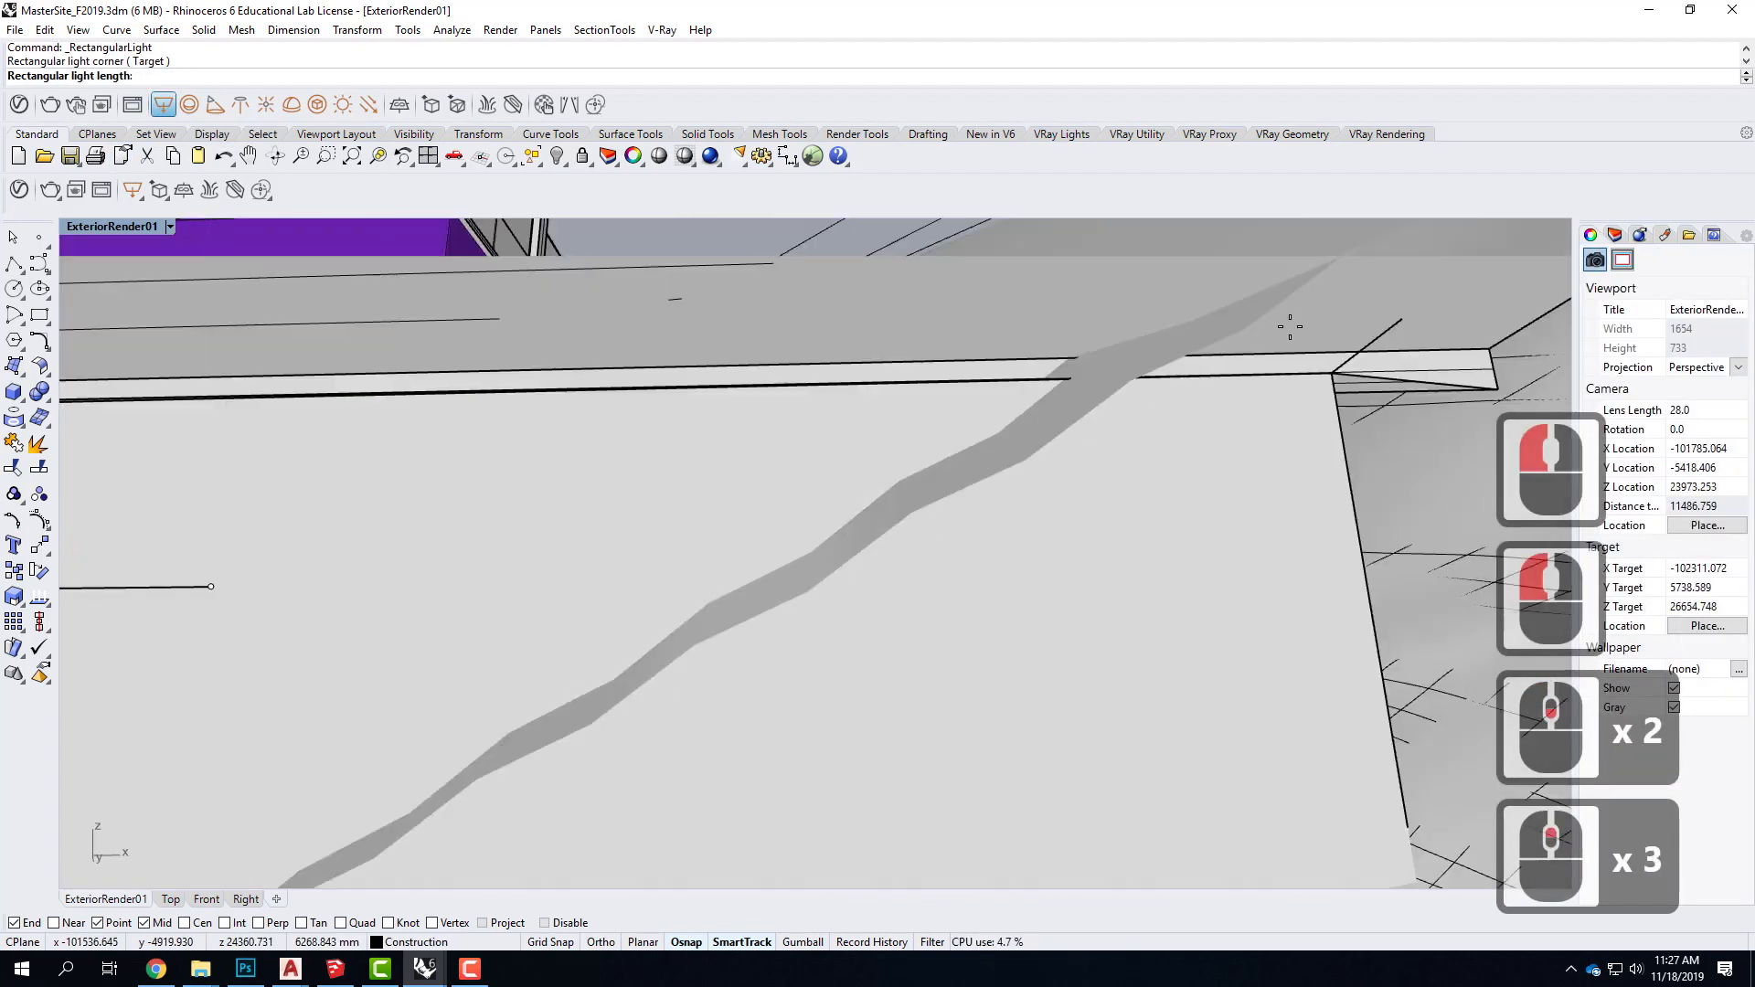
pyautogui.click(1335, 302)
pyautogui.scroll(-1, 850, 361)
pyautogui.scroll(2, 248, 413)
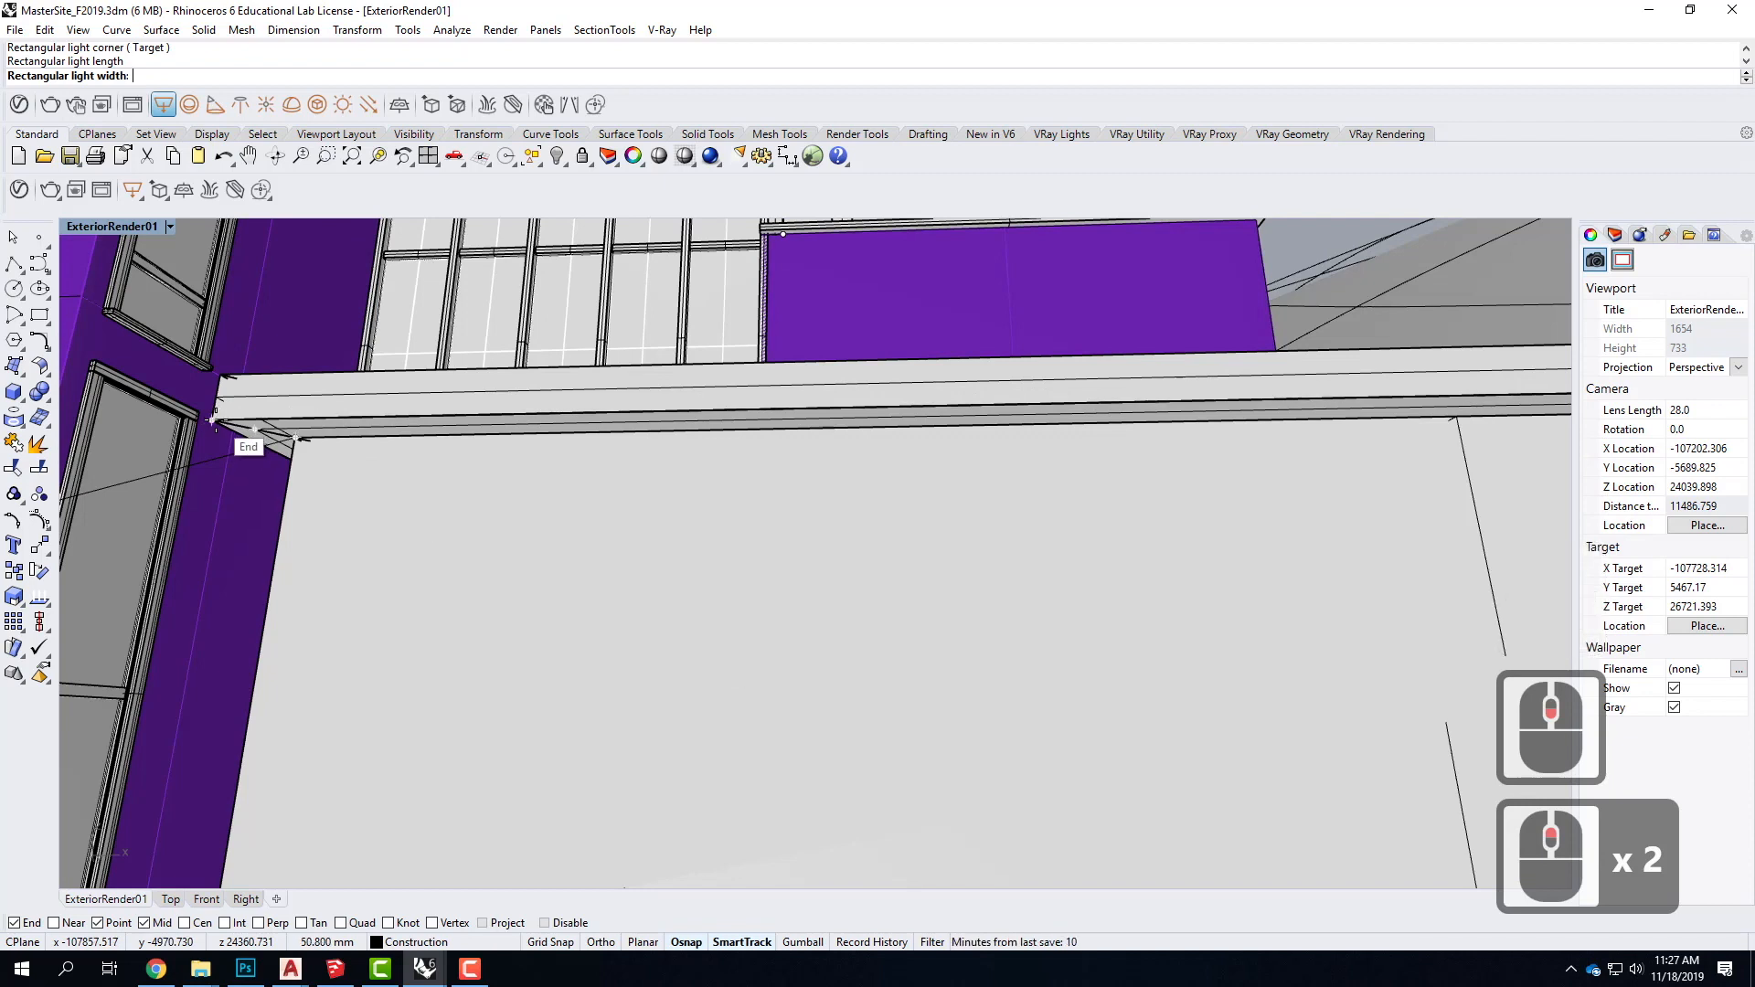
pyautogui.click(293, 432)
# Step: Select the new rectangular light under the upper wall cap and flip its direction
pyautogui.click(284, 430)
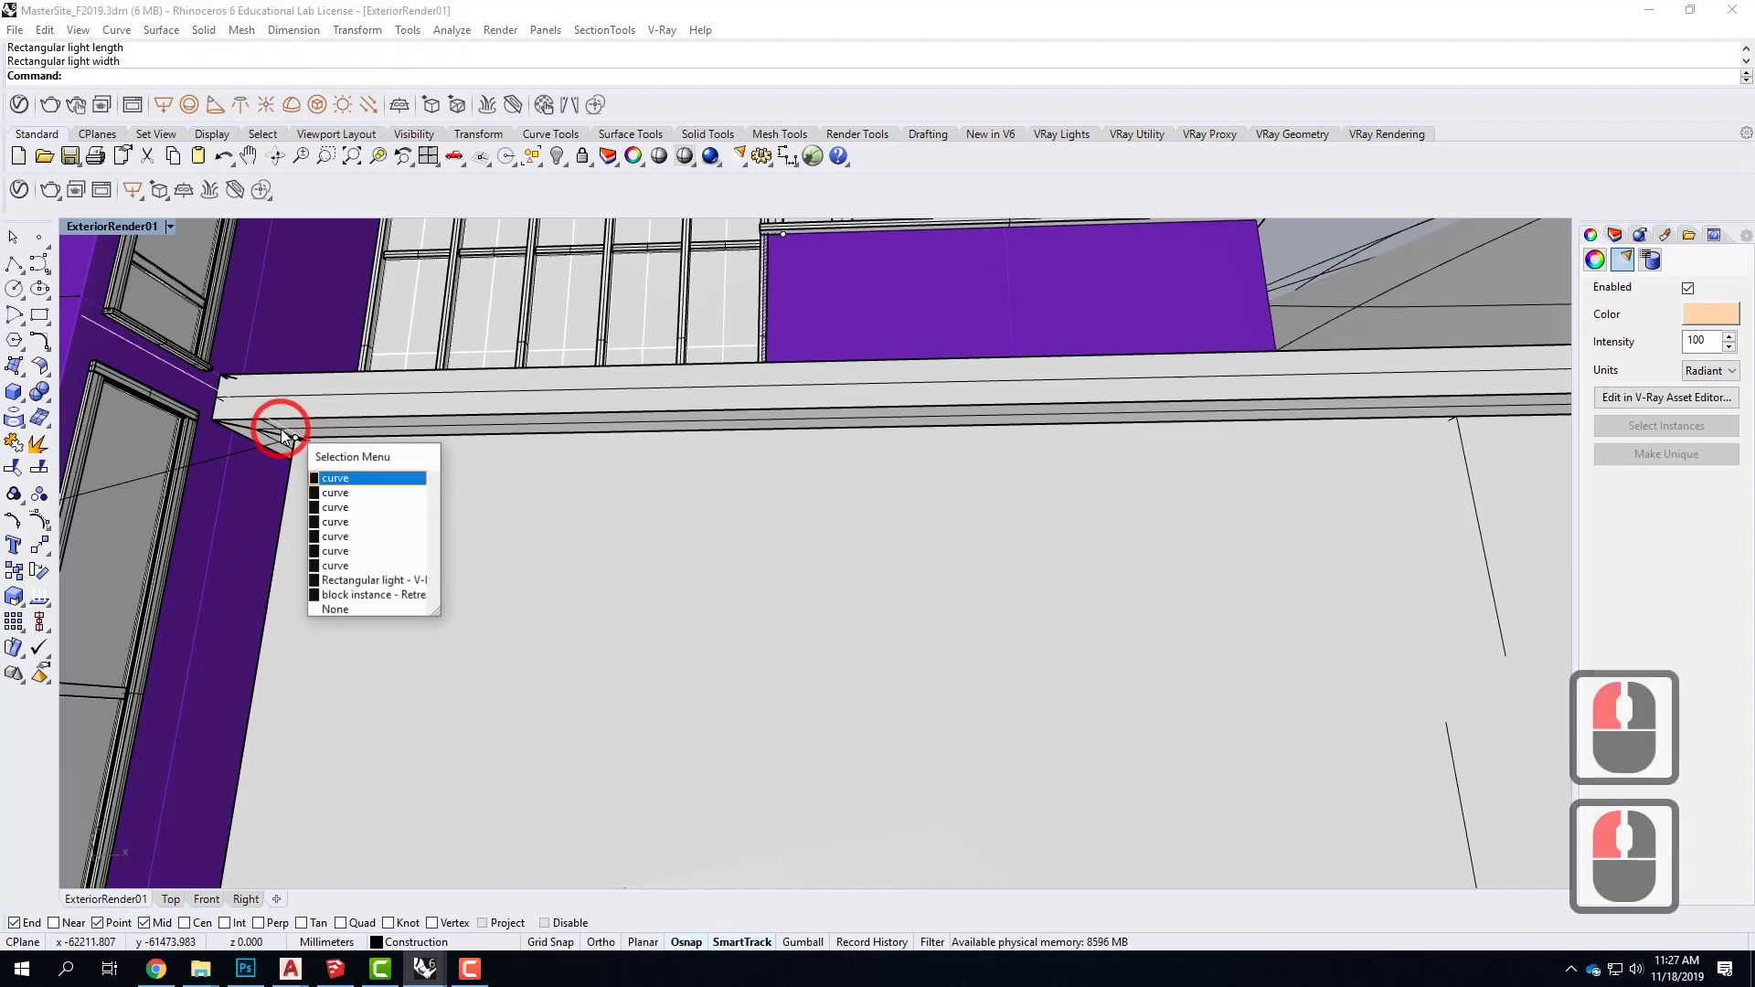
pyautogui.click(348, 580)
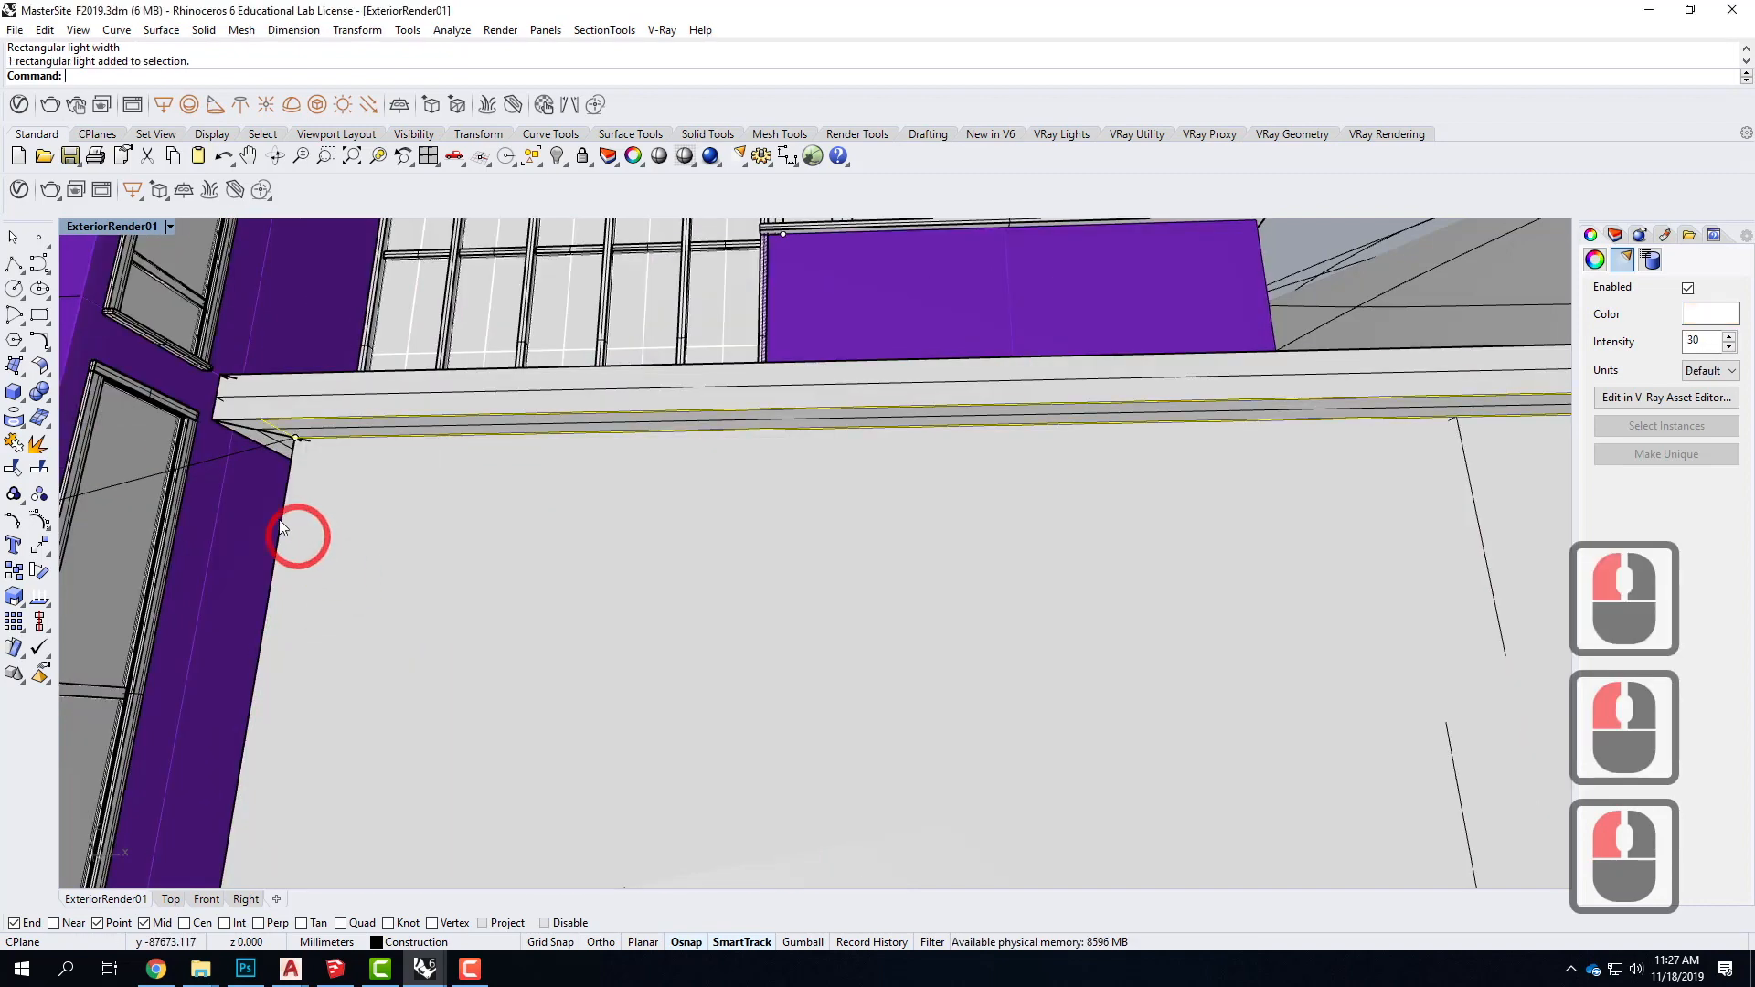
pyautogui.scroll(-3, 415, 526)
pyautogui.write('flip')
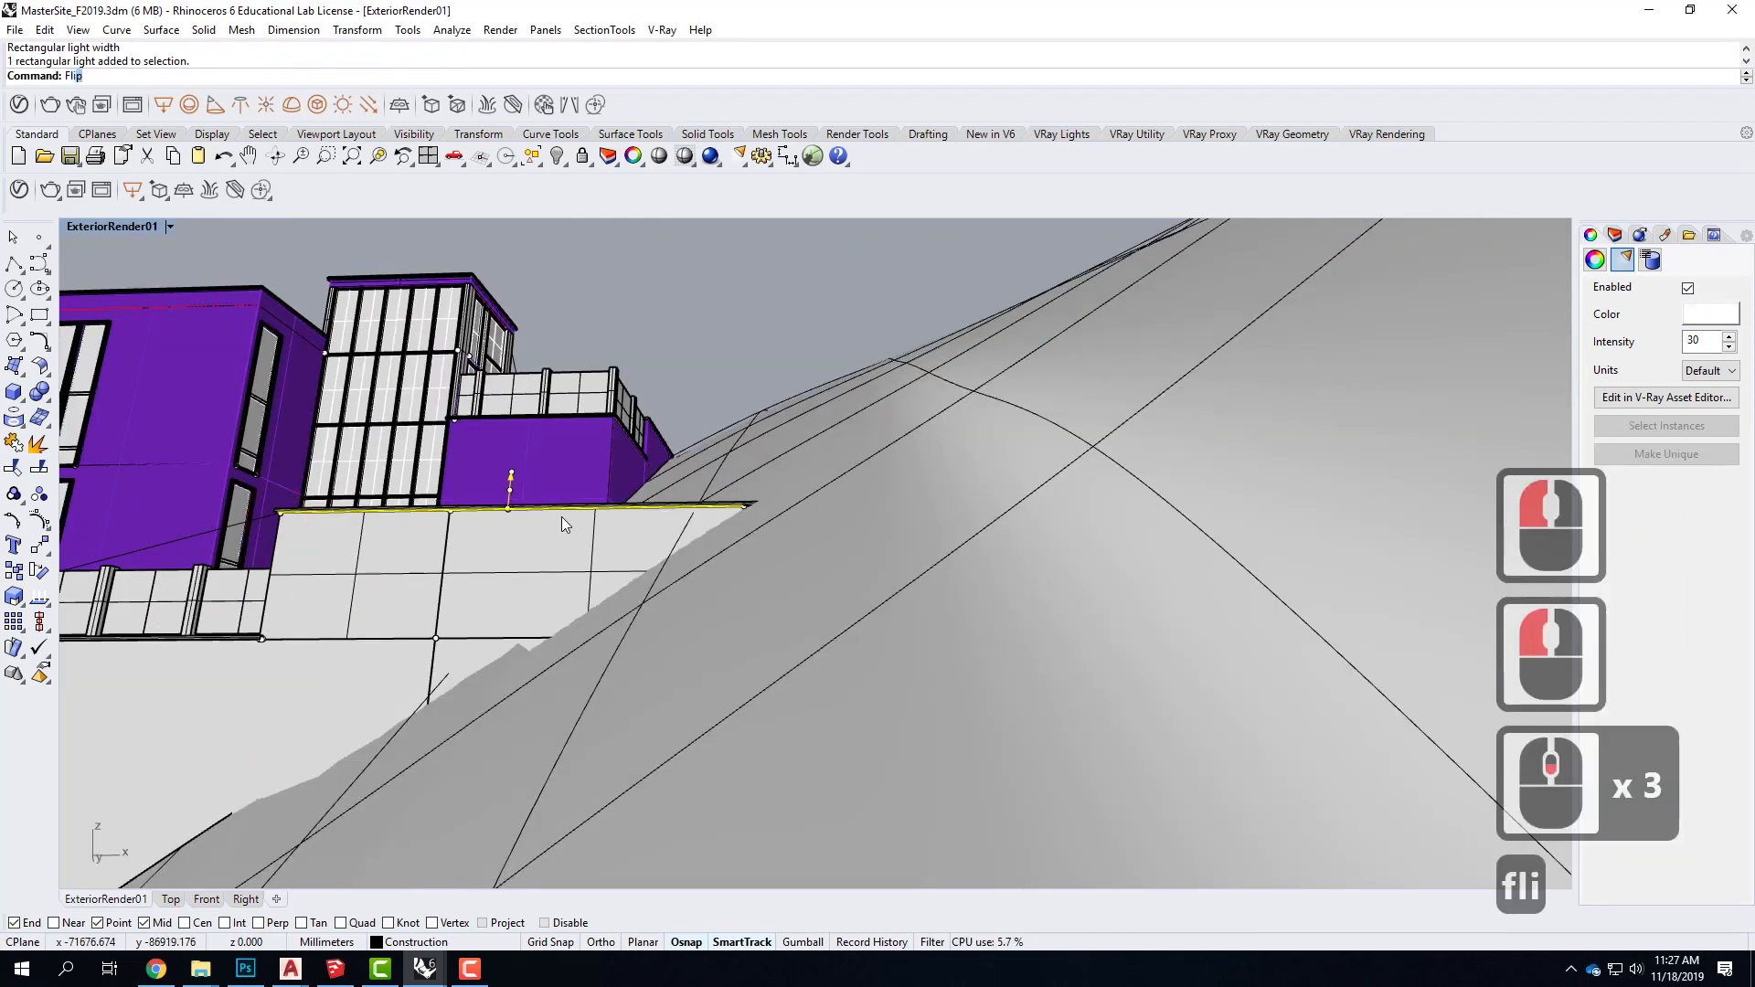
pyautogui.press('Return')
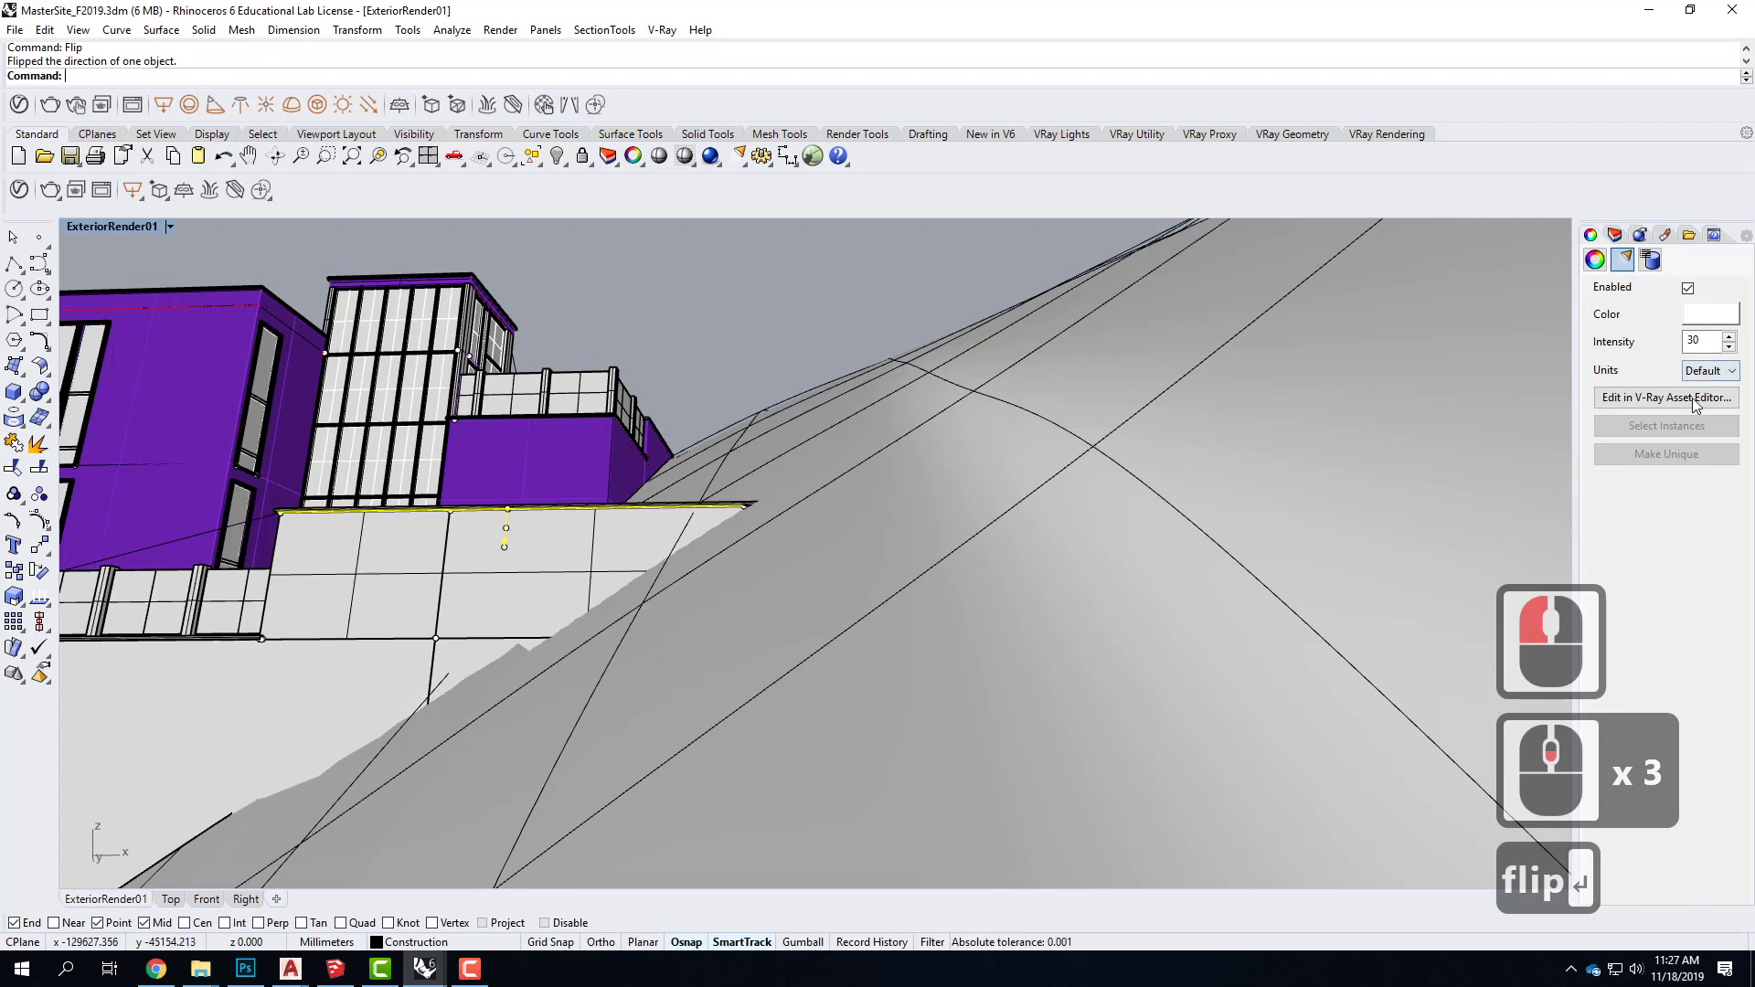
# Step: Set the new rectangle light's colour to green 214 and blue 170, keeping red at 255
pyautogui.click(1666, 398)
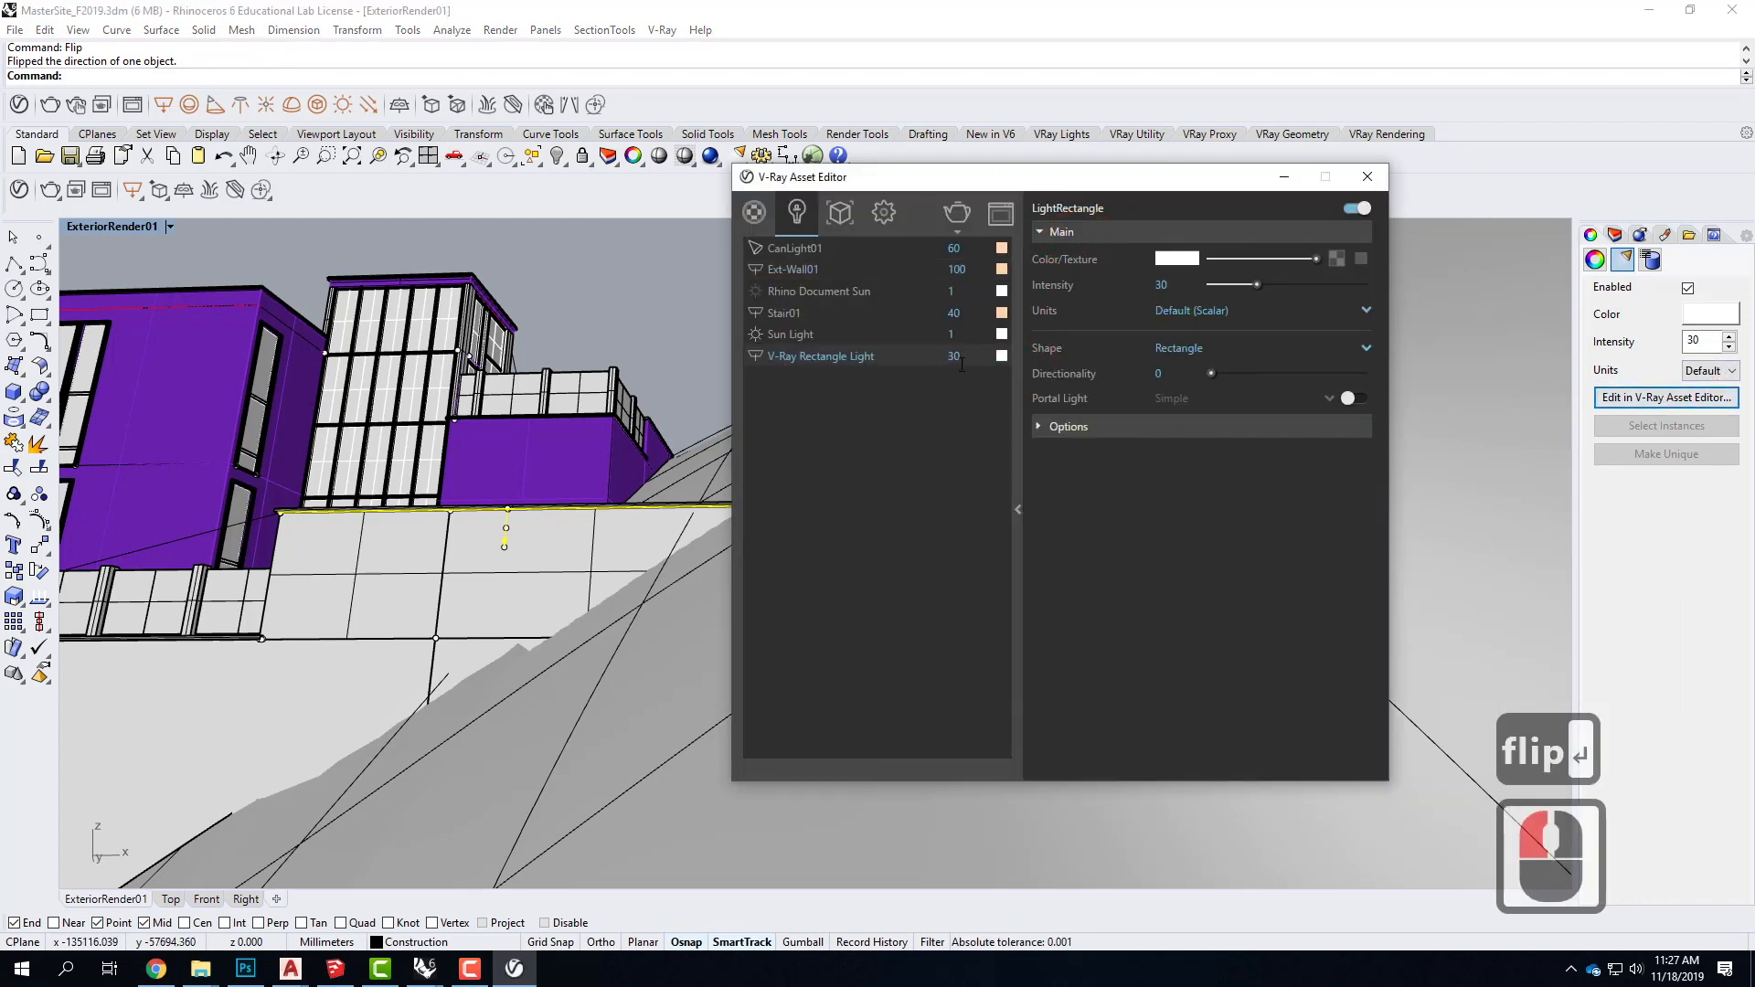
pyautogui.doubleClick(1002, 356)
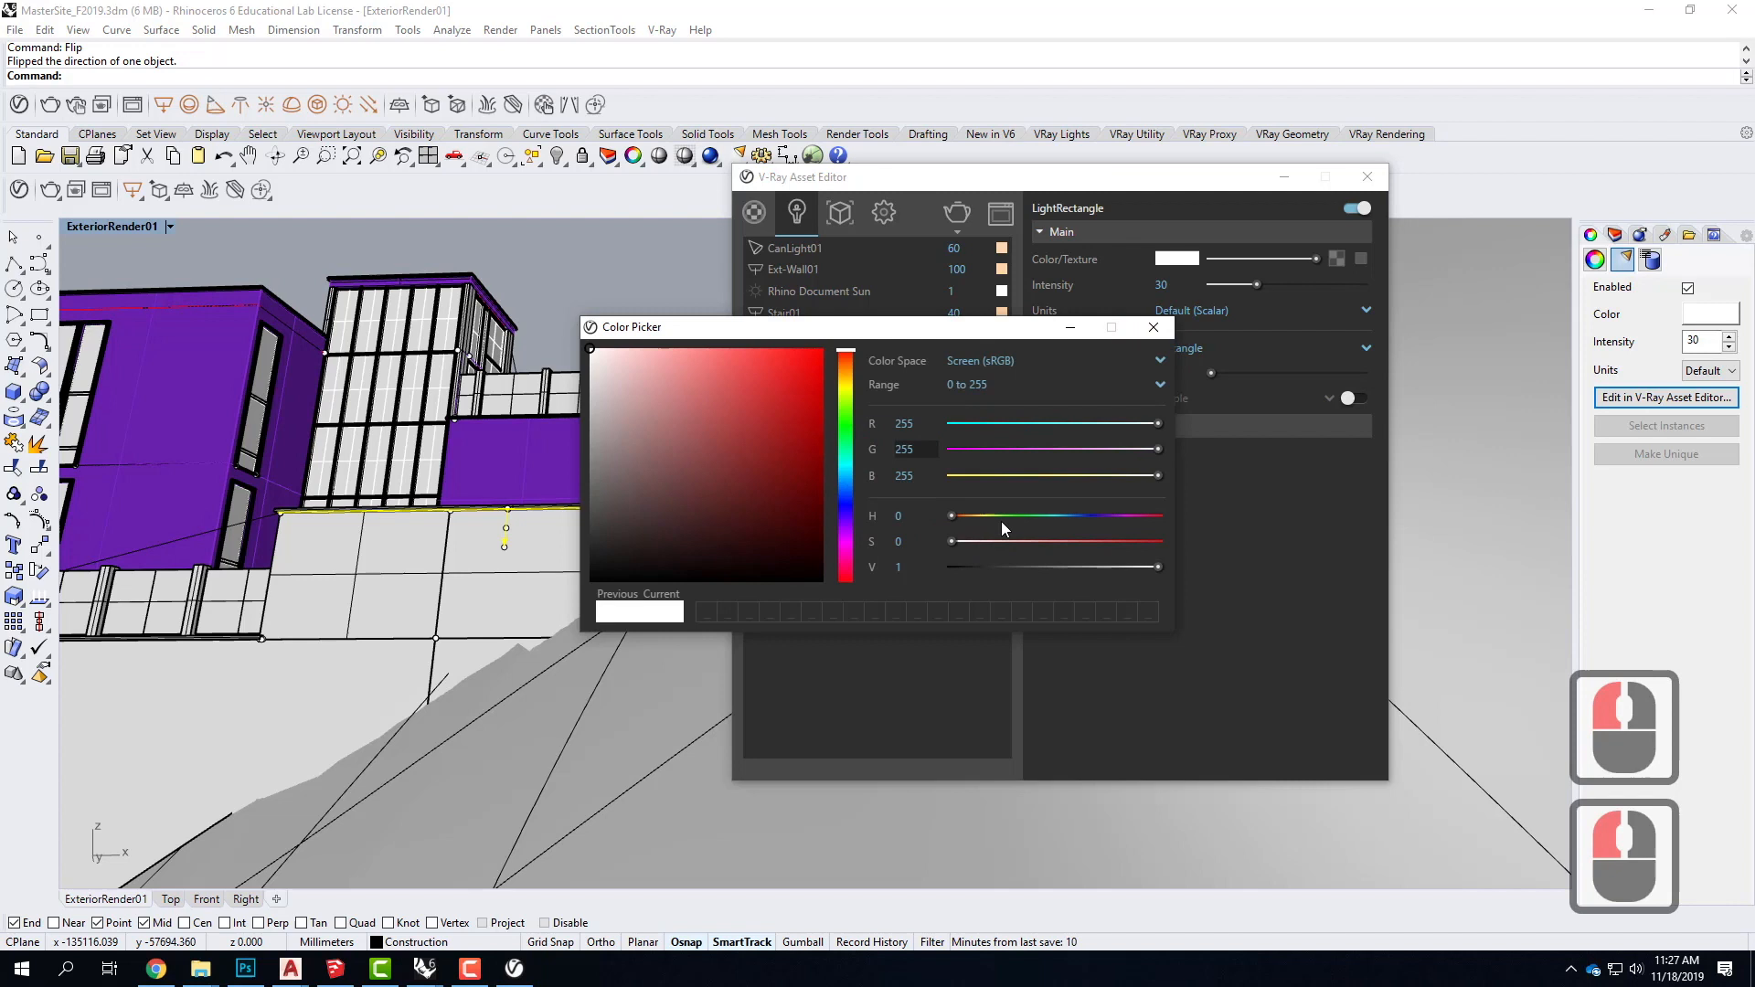
pyautogui.write('214')
pyautogui.press('Tab')
pyautogui.write('170')
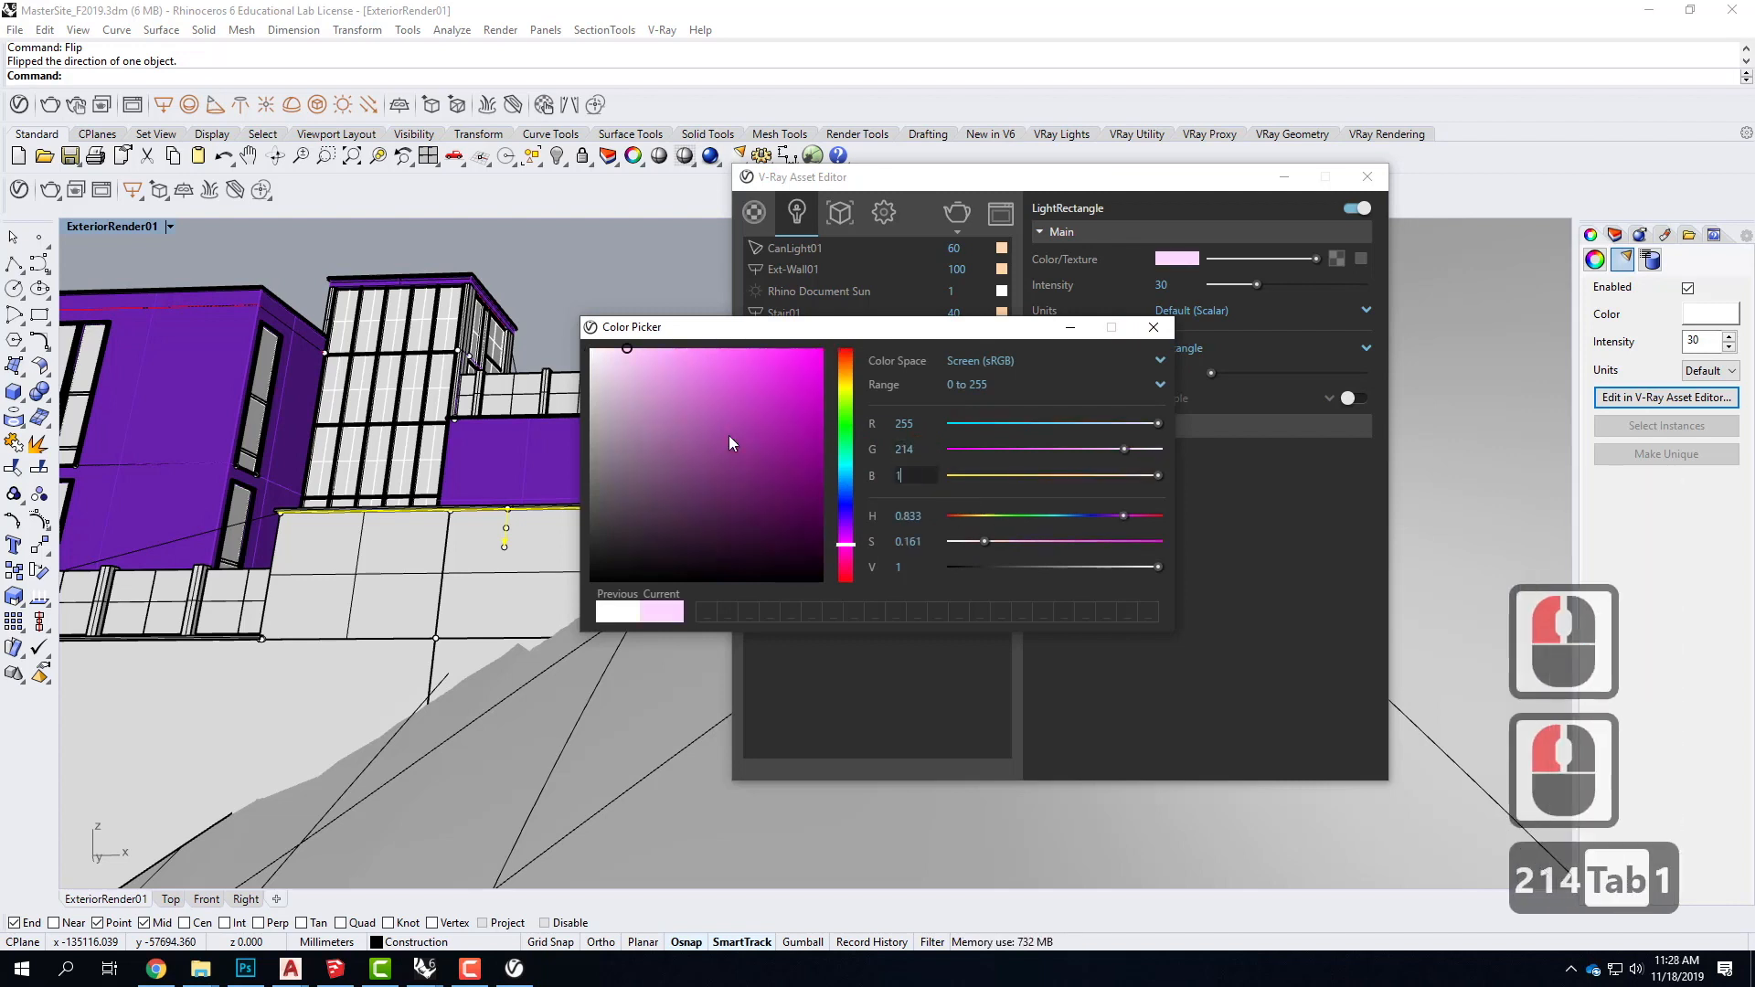
pyautogui.click(1154, 326)
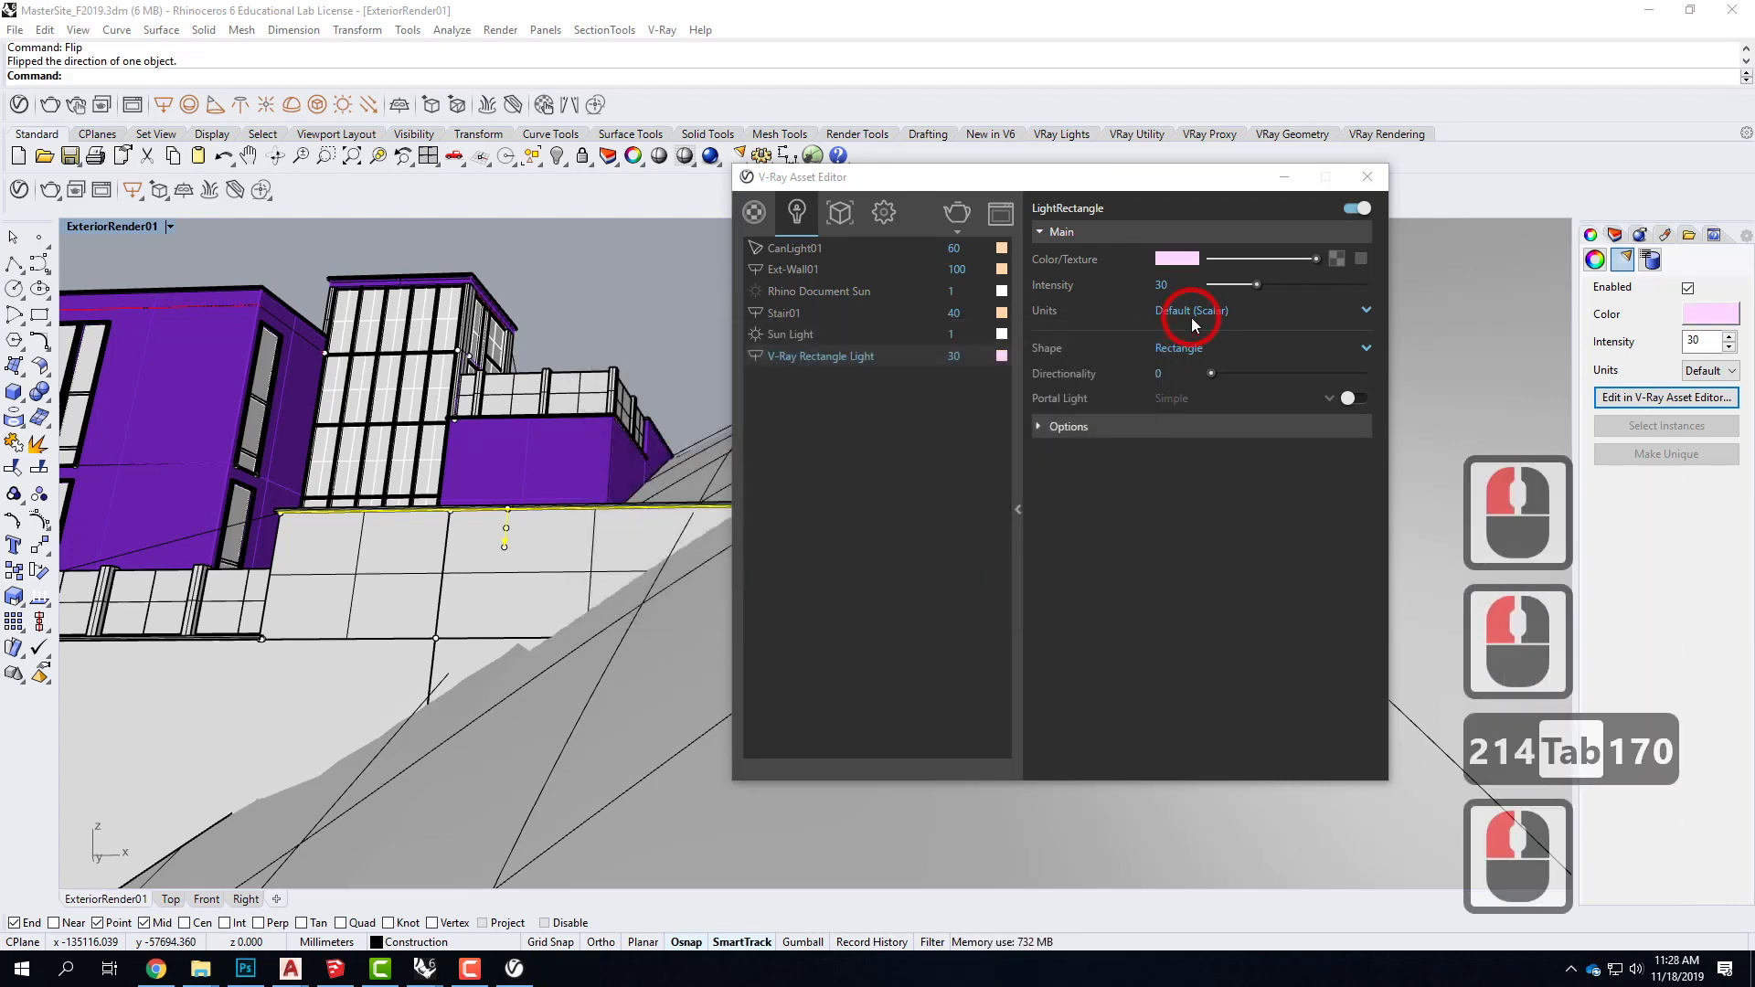
# Step: Set the new rectangle light's units to Radiant power (W) and its intensity to 100
pyautogui.click(1192, 312)
pyautogui.click(1192, 312)
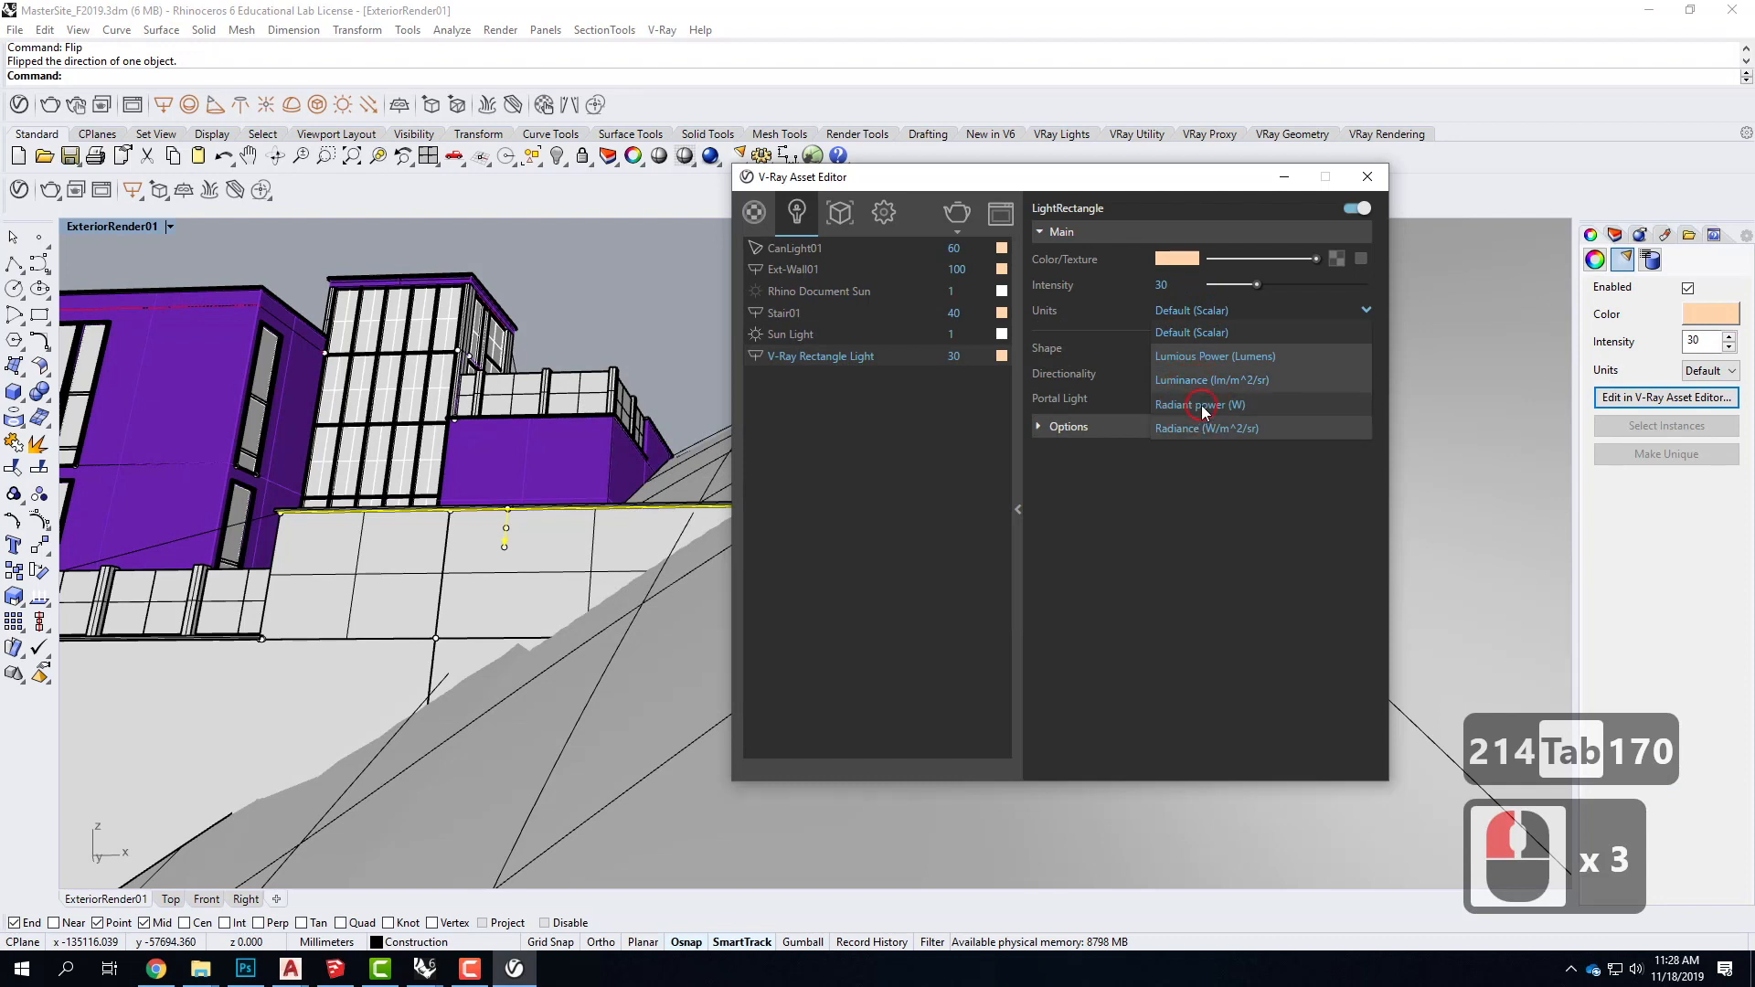
pyautogui.click(1202, 404)
pyautogui.click(1163, 285)
pyautogui.write('100')
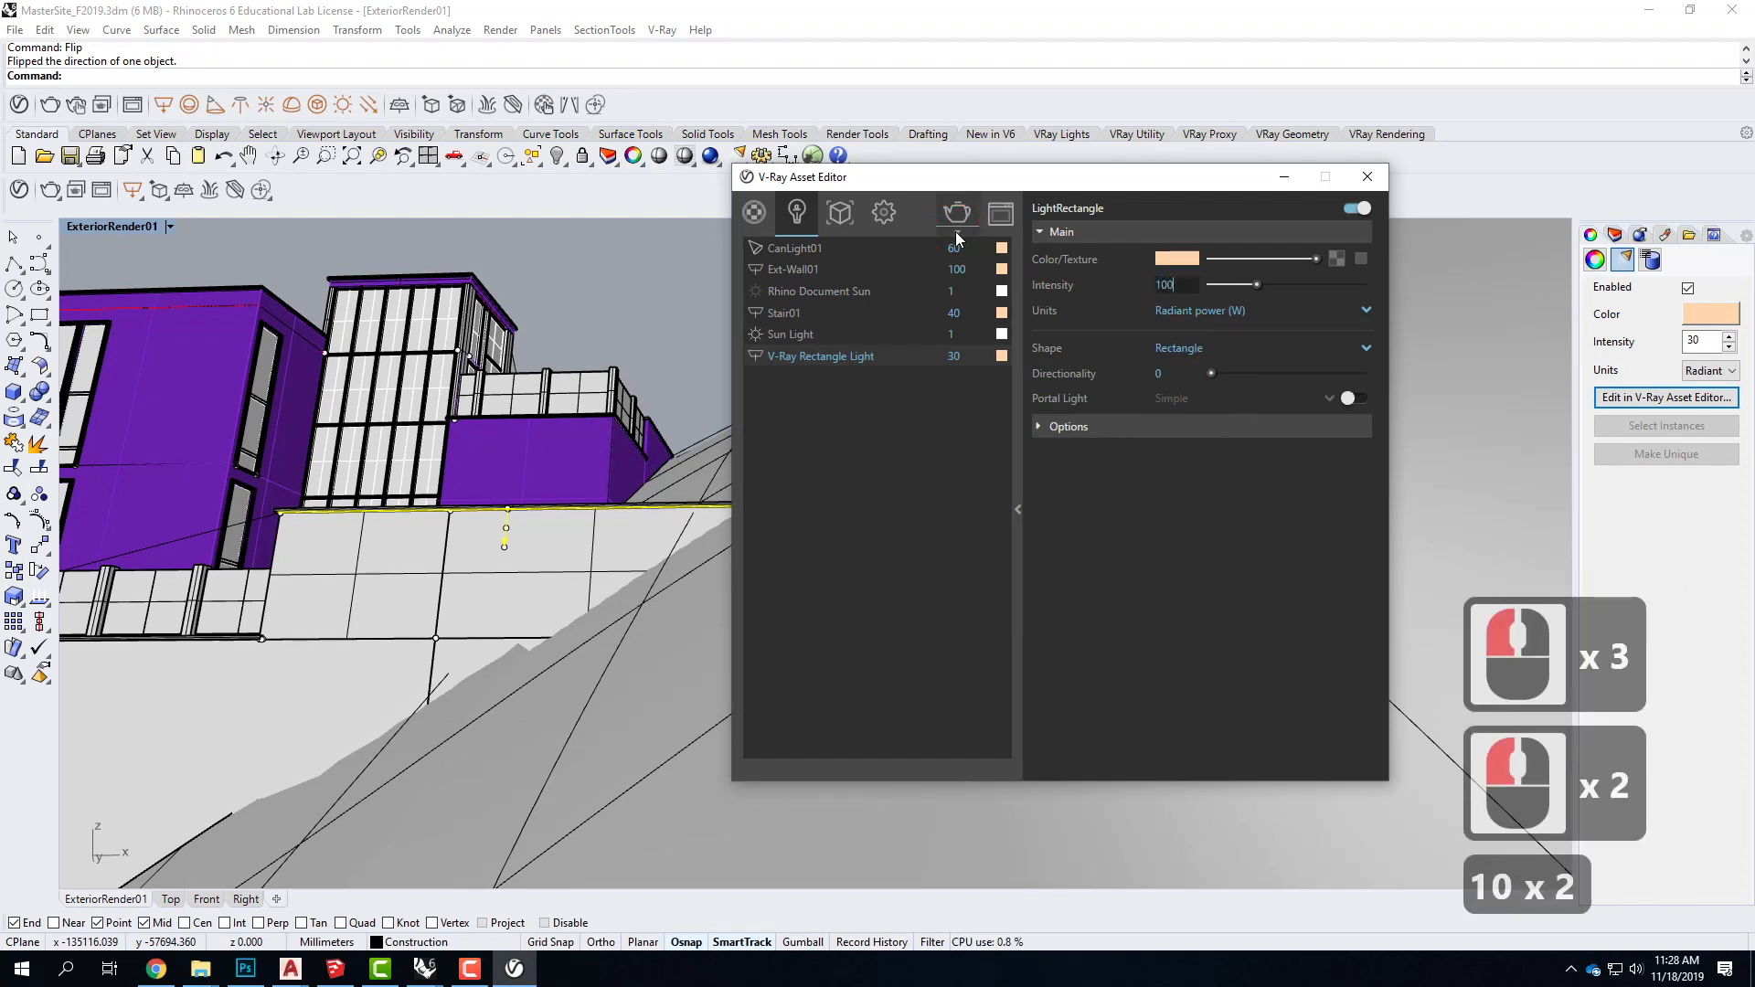
pyautogui.press('Tab')
# Step: Make the new rectangle light invisible in its light options
pyautogui.click(1061, 427)
pyautogui.click(1162, 451)
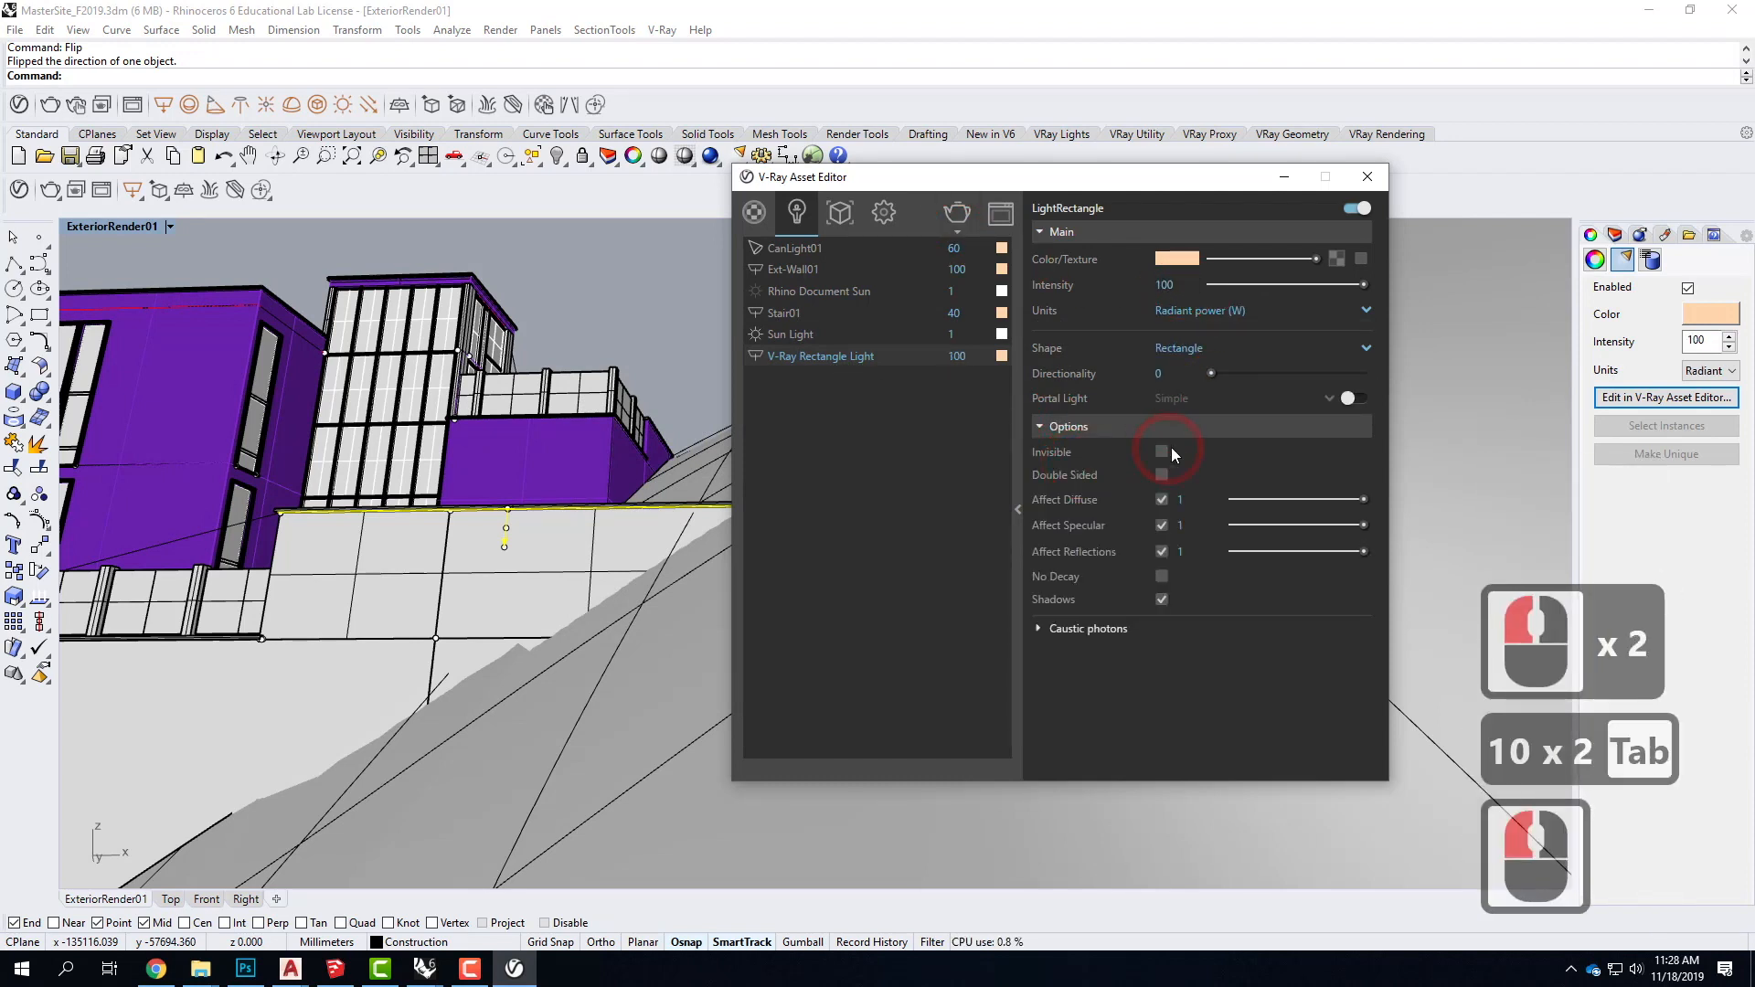
pyautogui.click(1161, 452)
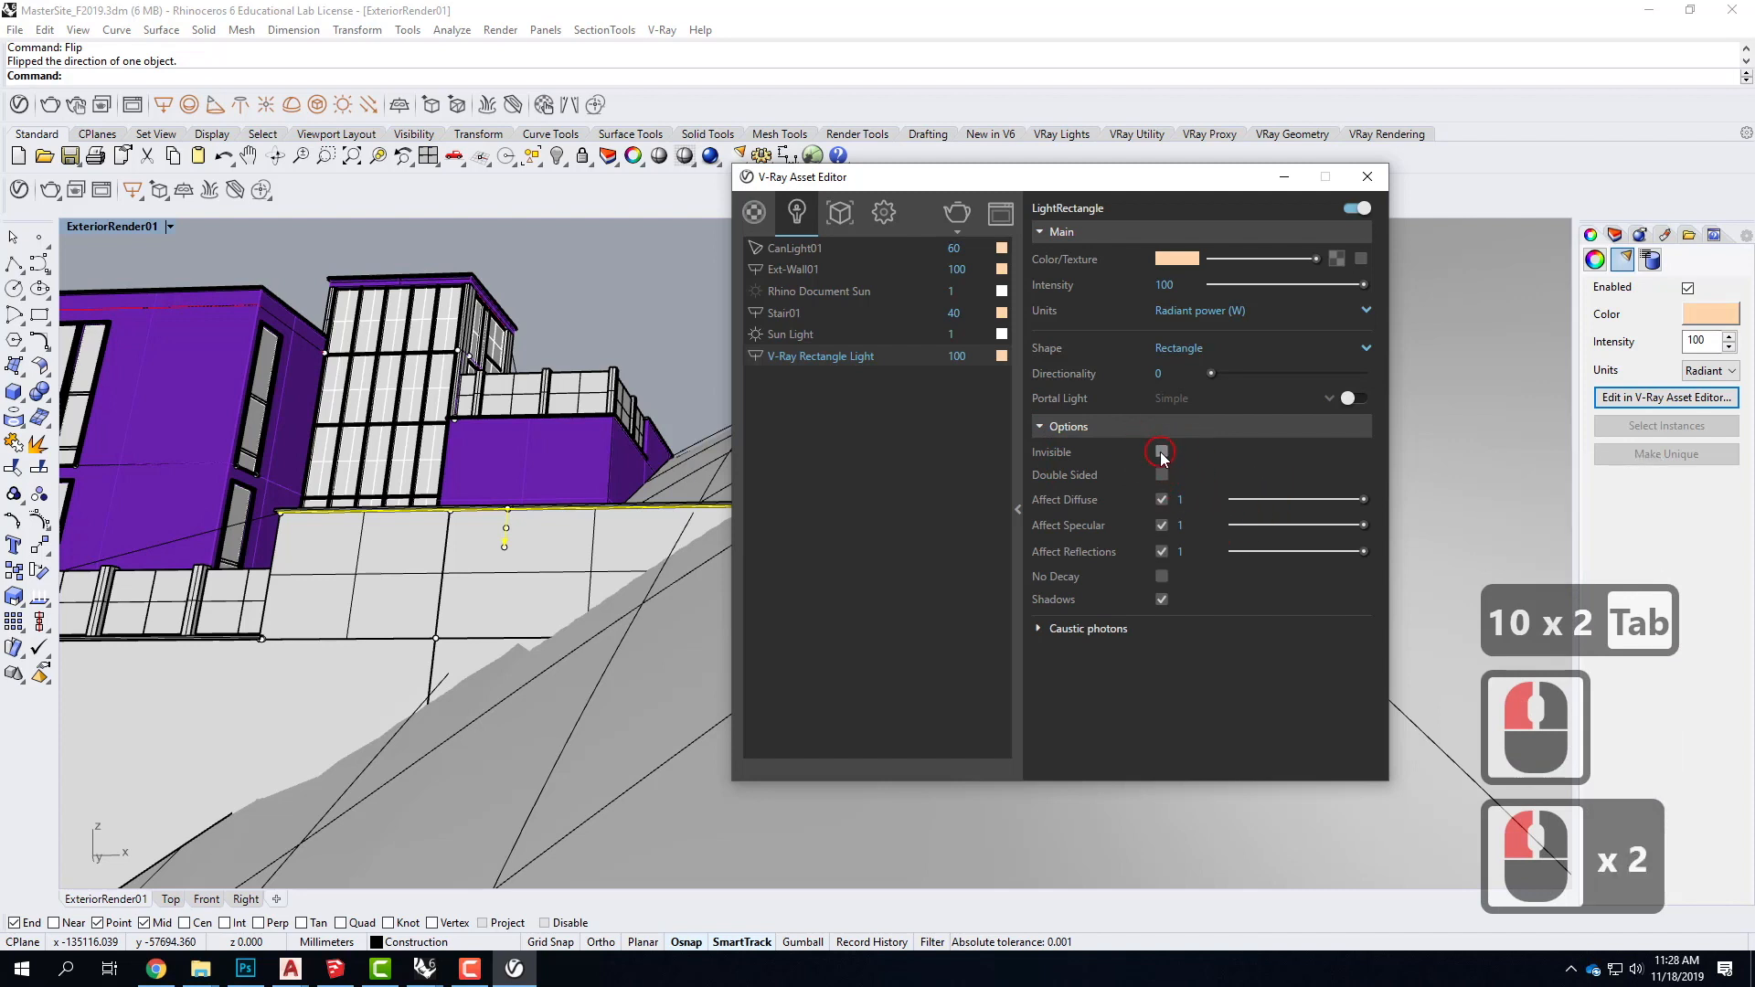
pyautogui.click(1297, 487)
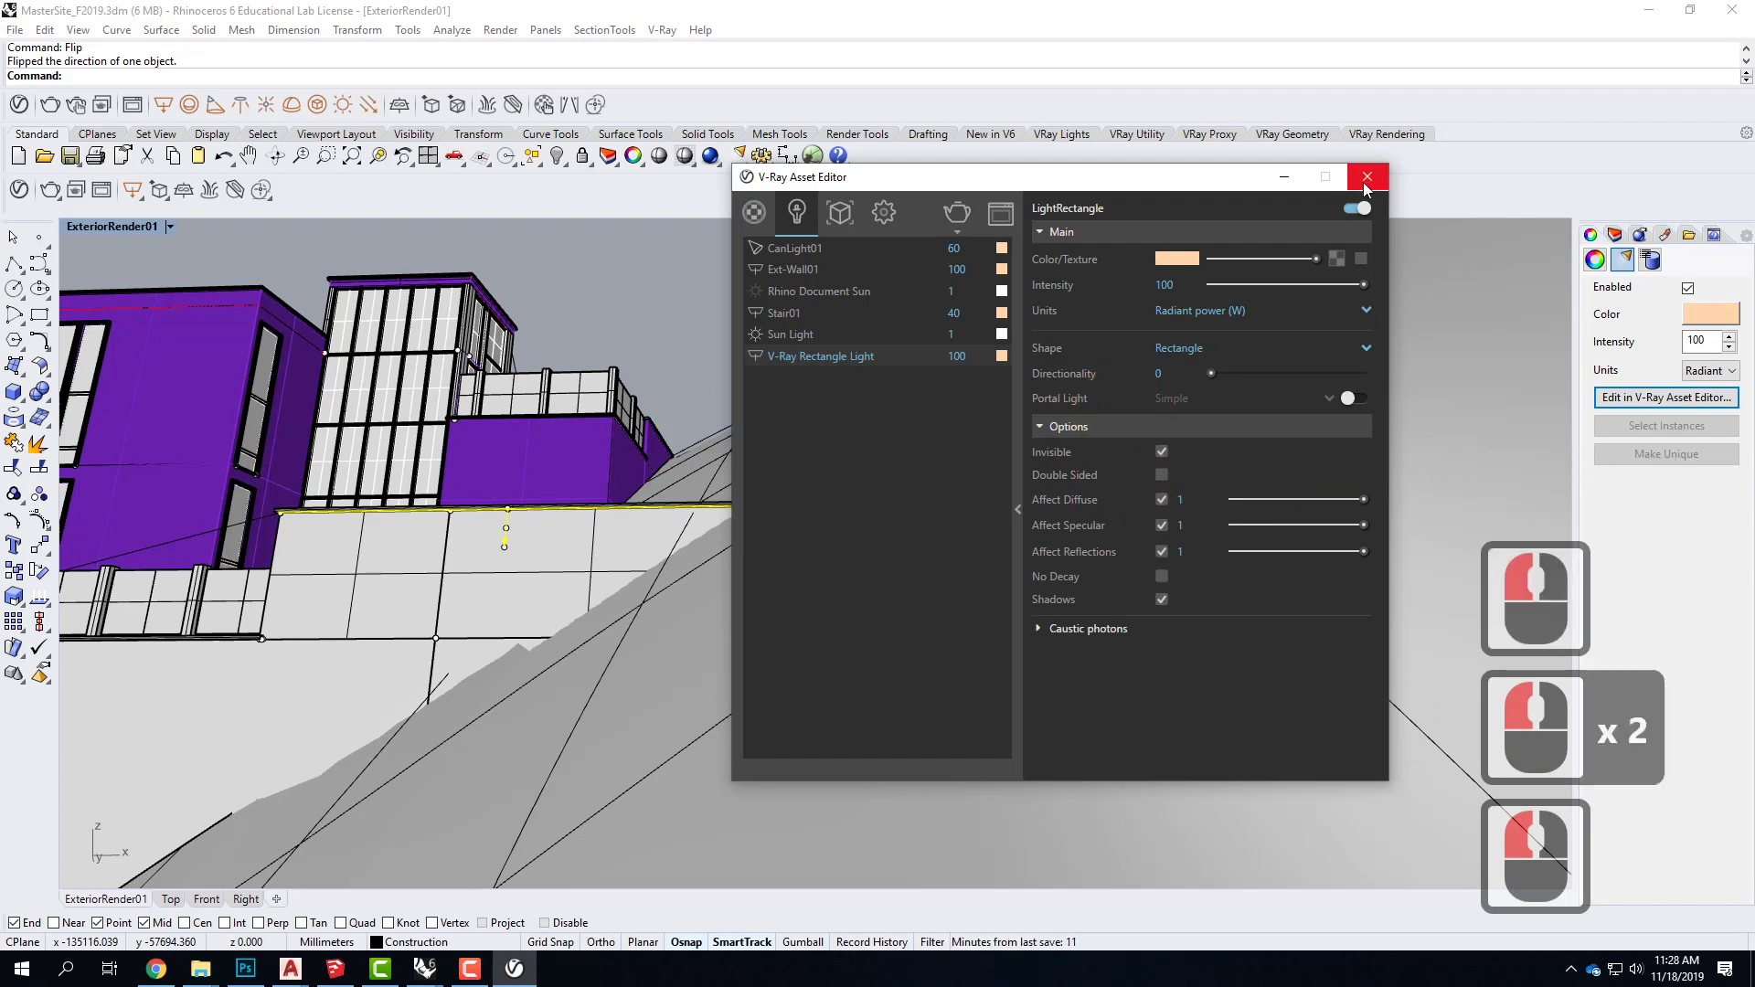
# Step: Rename the new rectangle light as Ext-Wall02
pyautogui.tripleClick(823, 362)
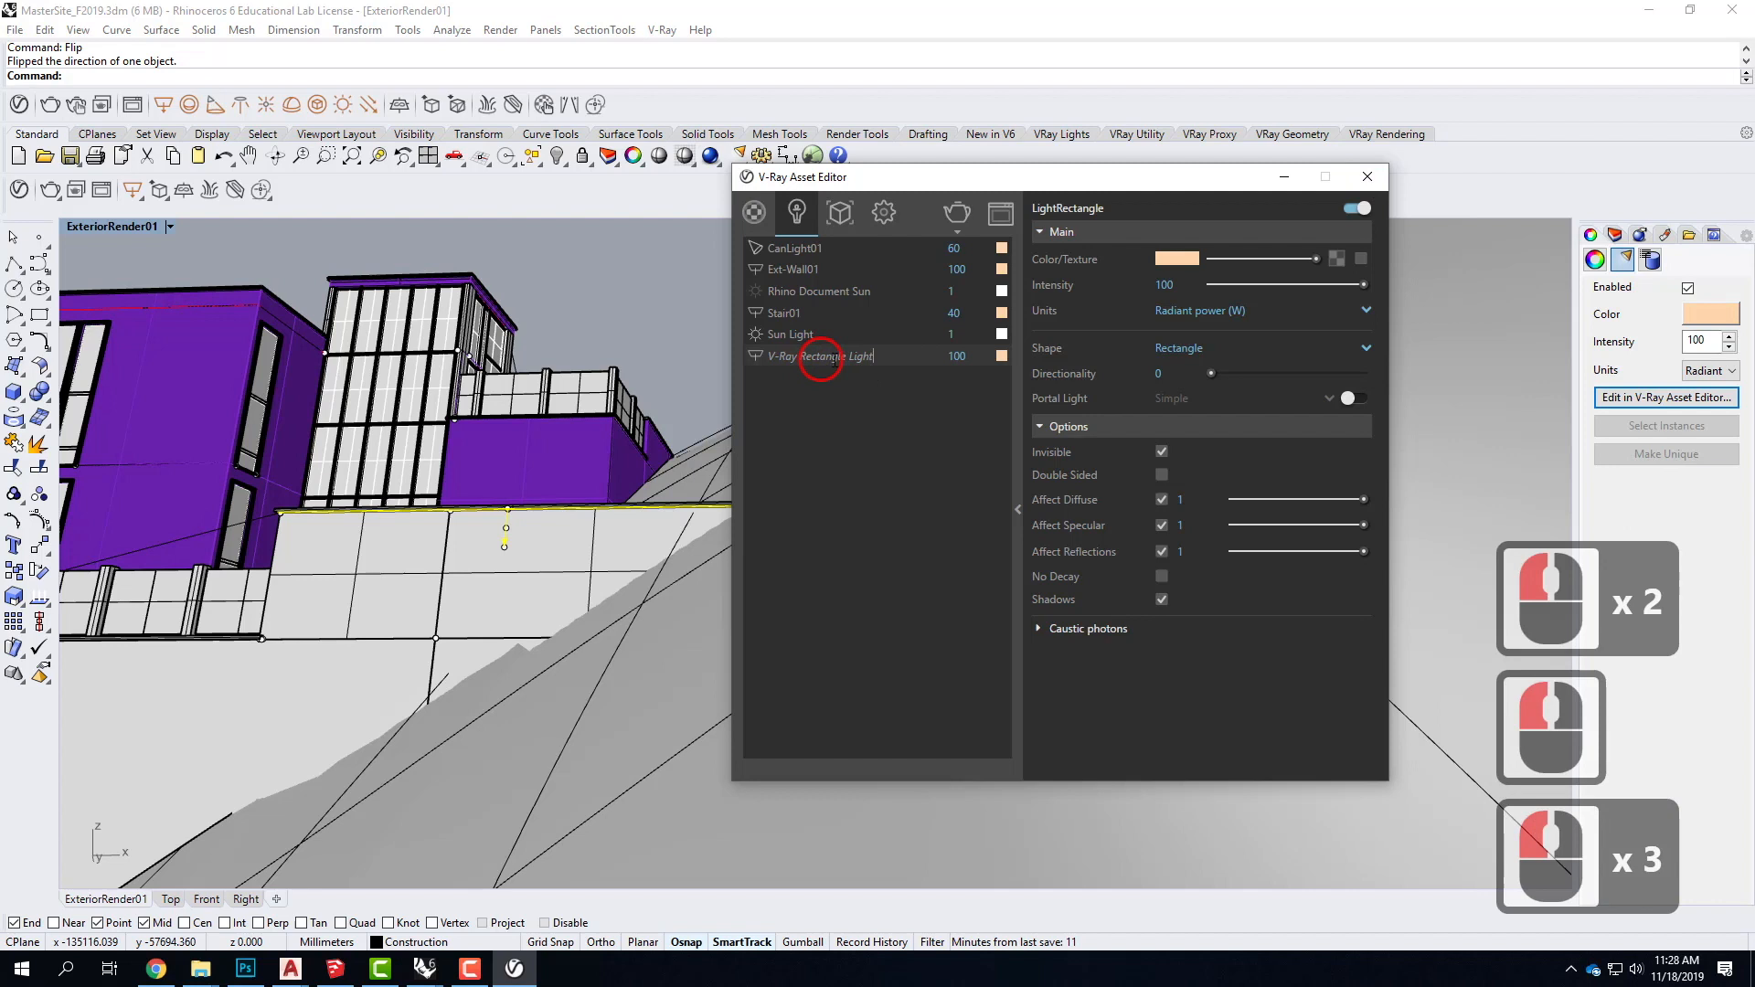
pyautogui.click(668, 350)
pyautogui.write('Ext')
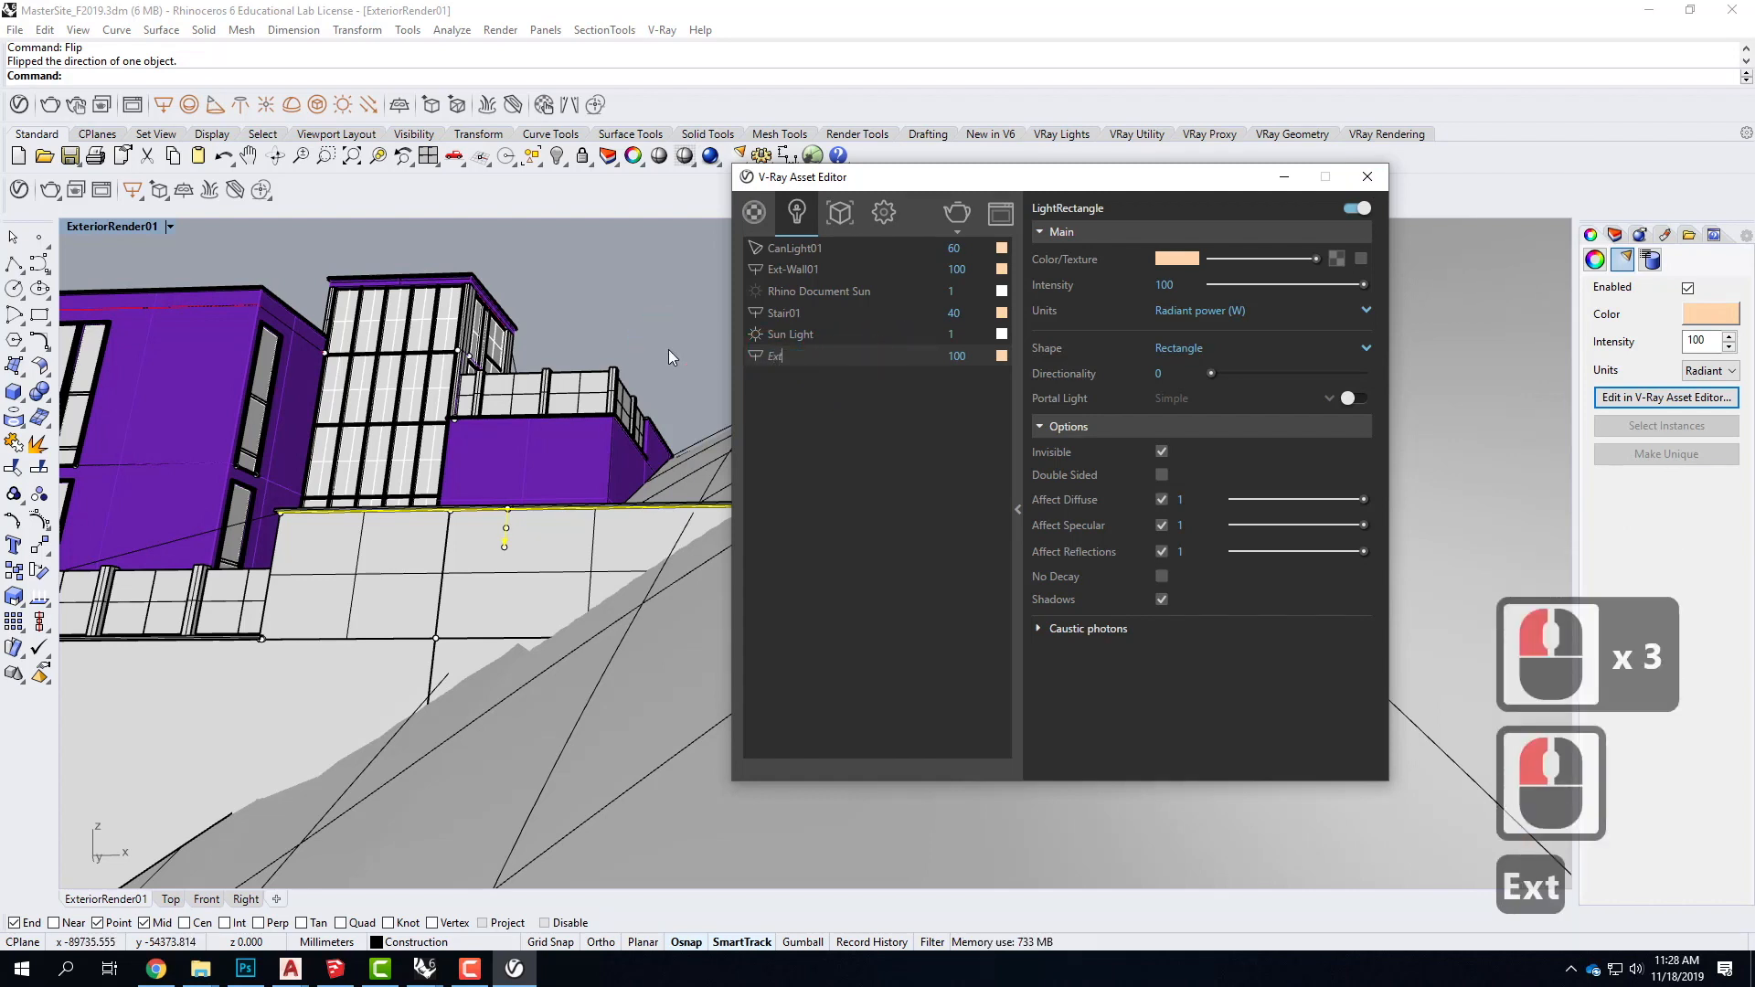
pyautogui.write('-Wall02')
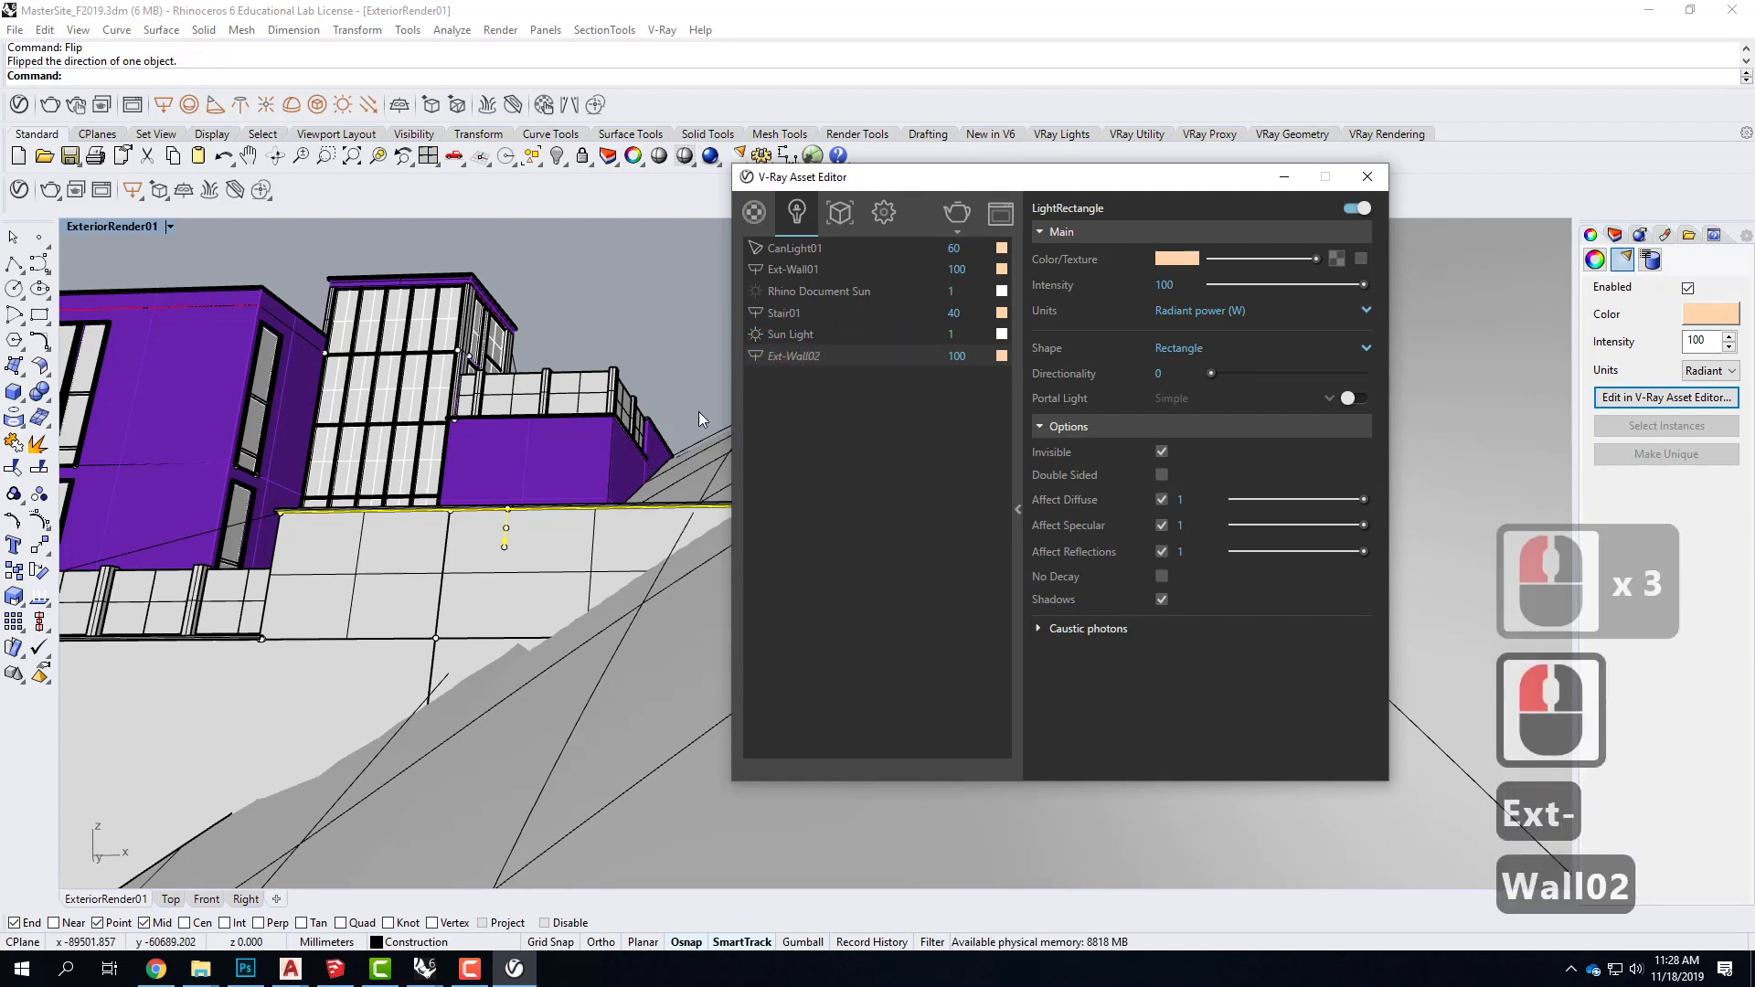
pyautogui.click(837, 481)
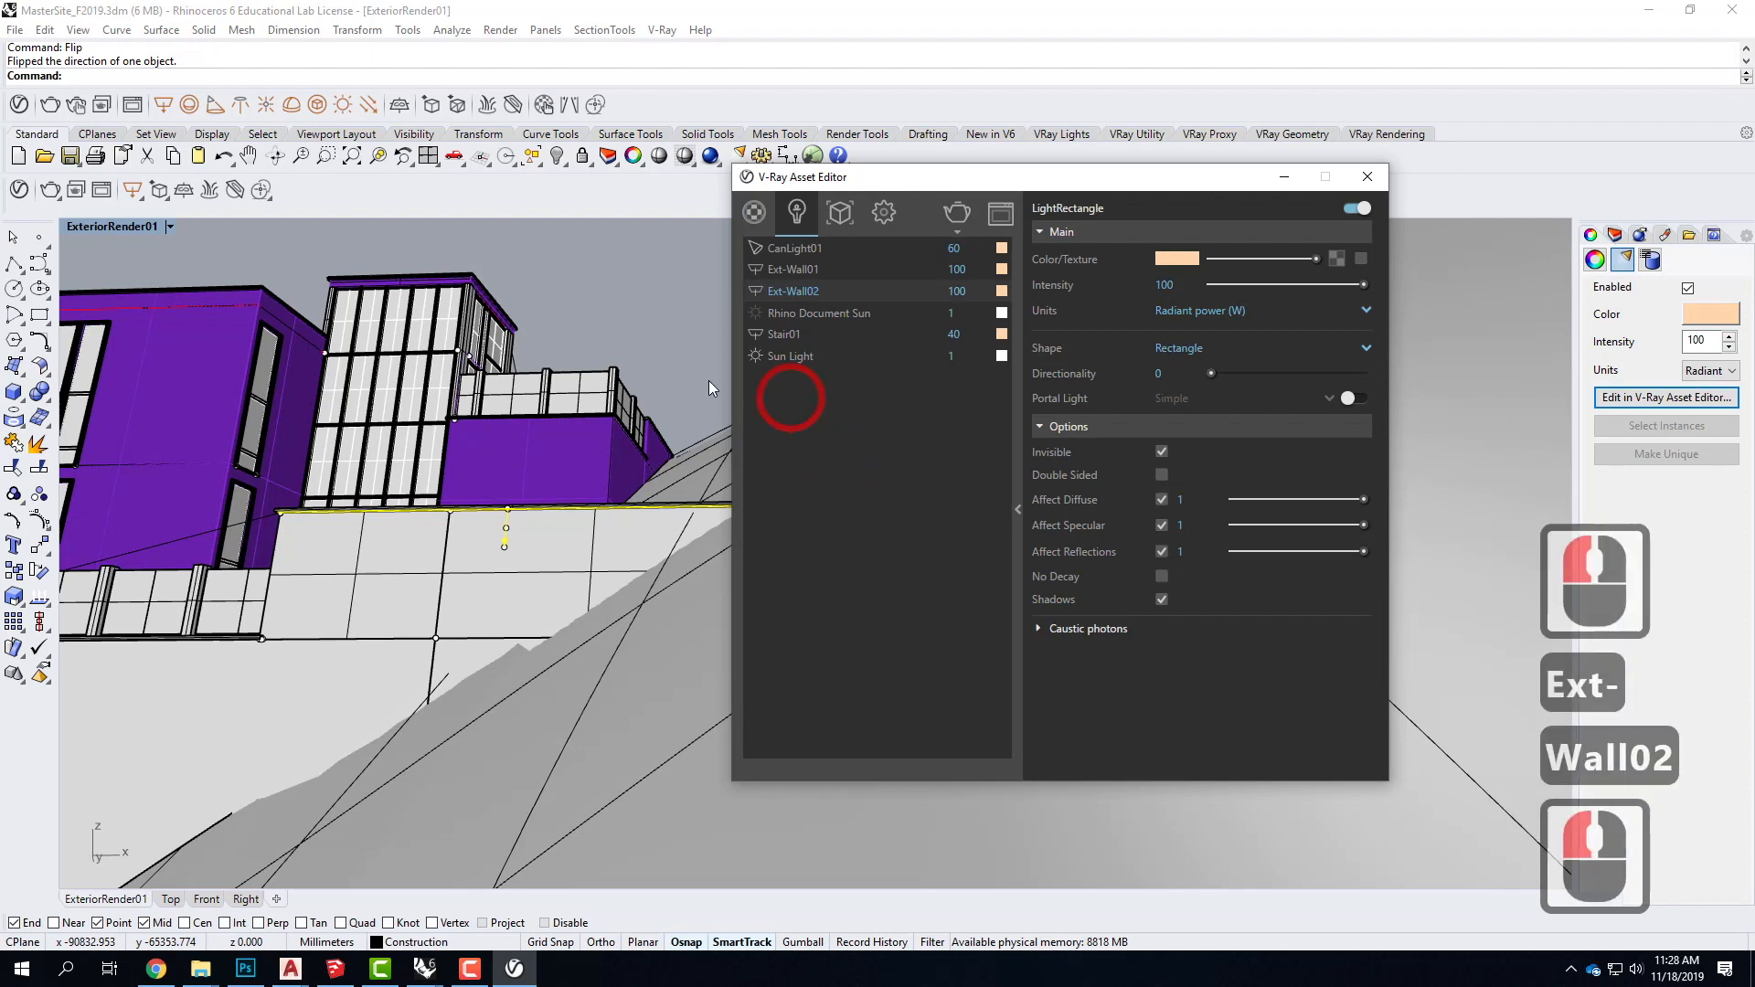
# Step: Maximize the Front viewport in place of ExteriorRender01 and close the asset editor, framing the Ext-Wall02 light
pyautogui.doubleClick(103, 231)
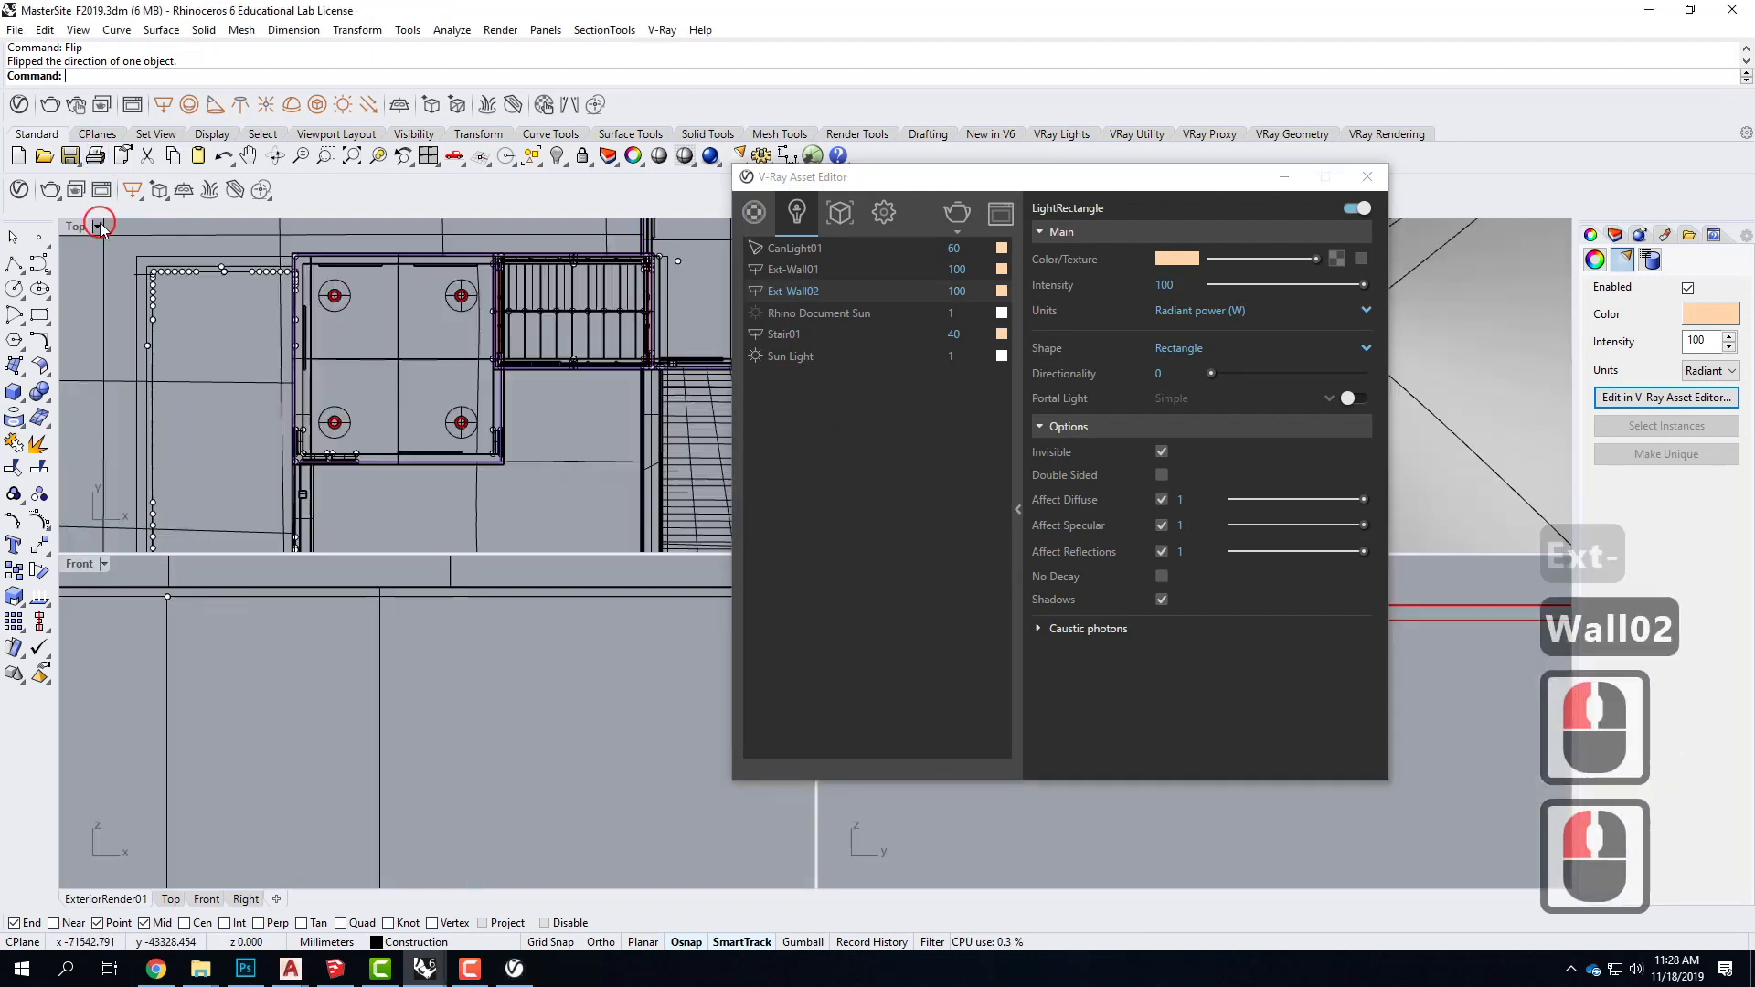
pyautogui.doubleClick(89, 561)
pyautogui.scroll(10, 283, 619)
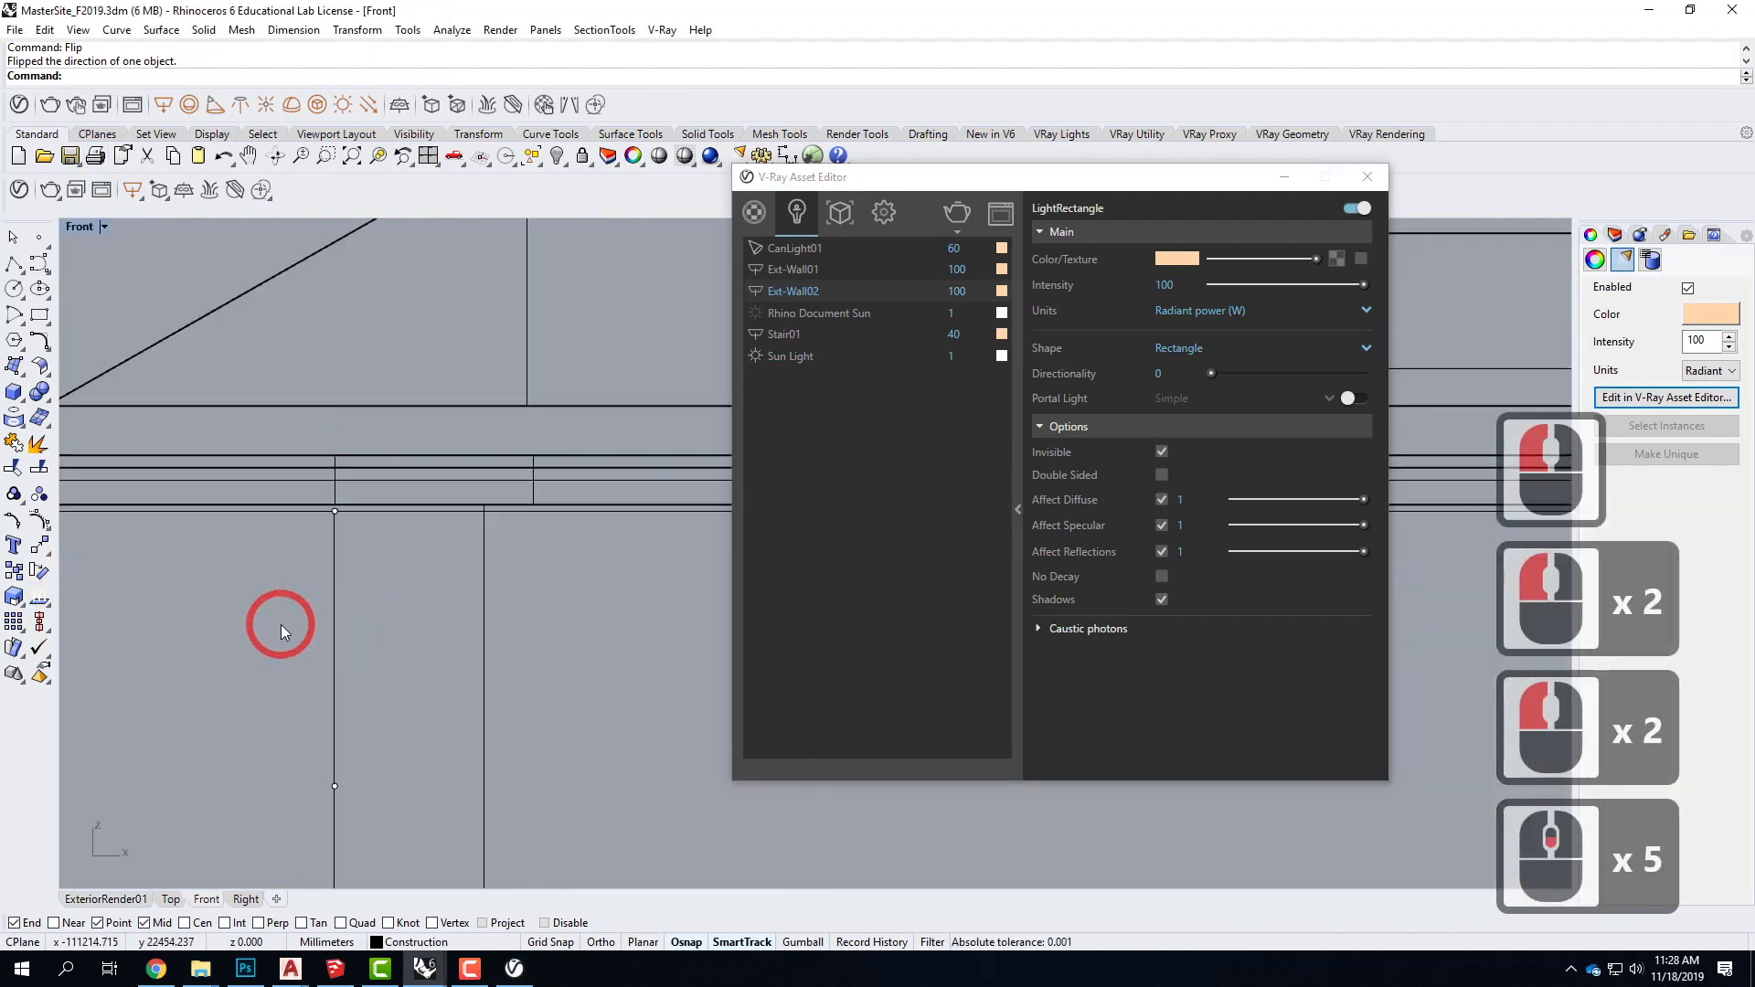
pyautogui.click(1368, 177)
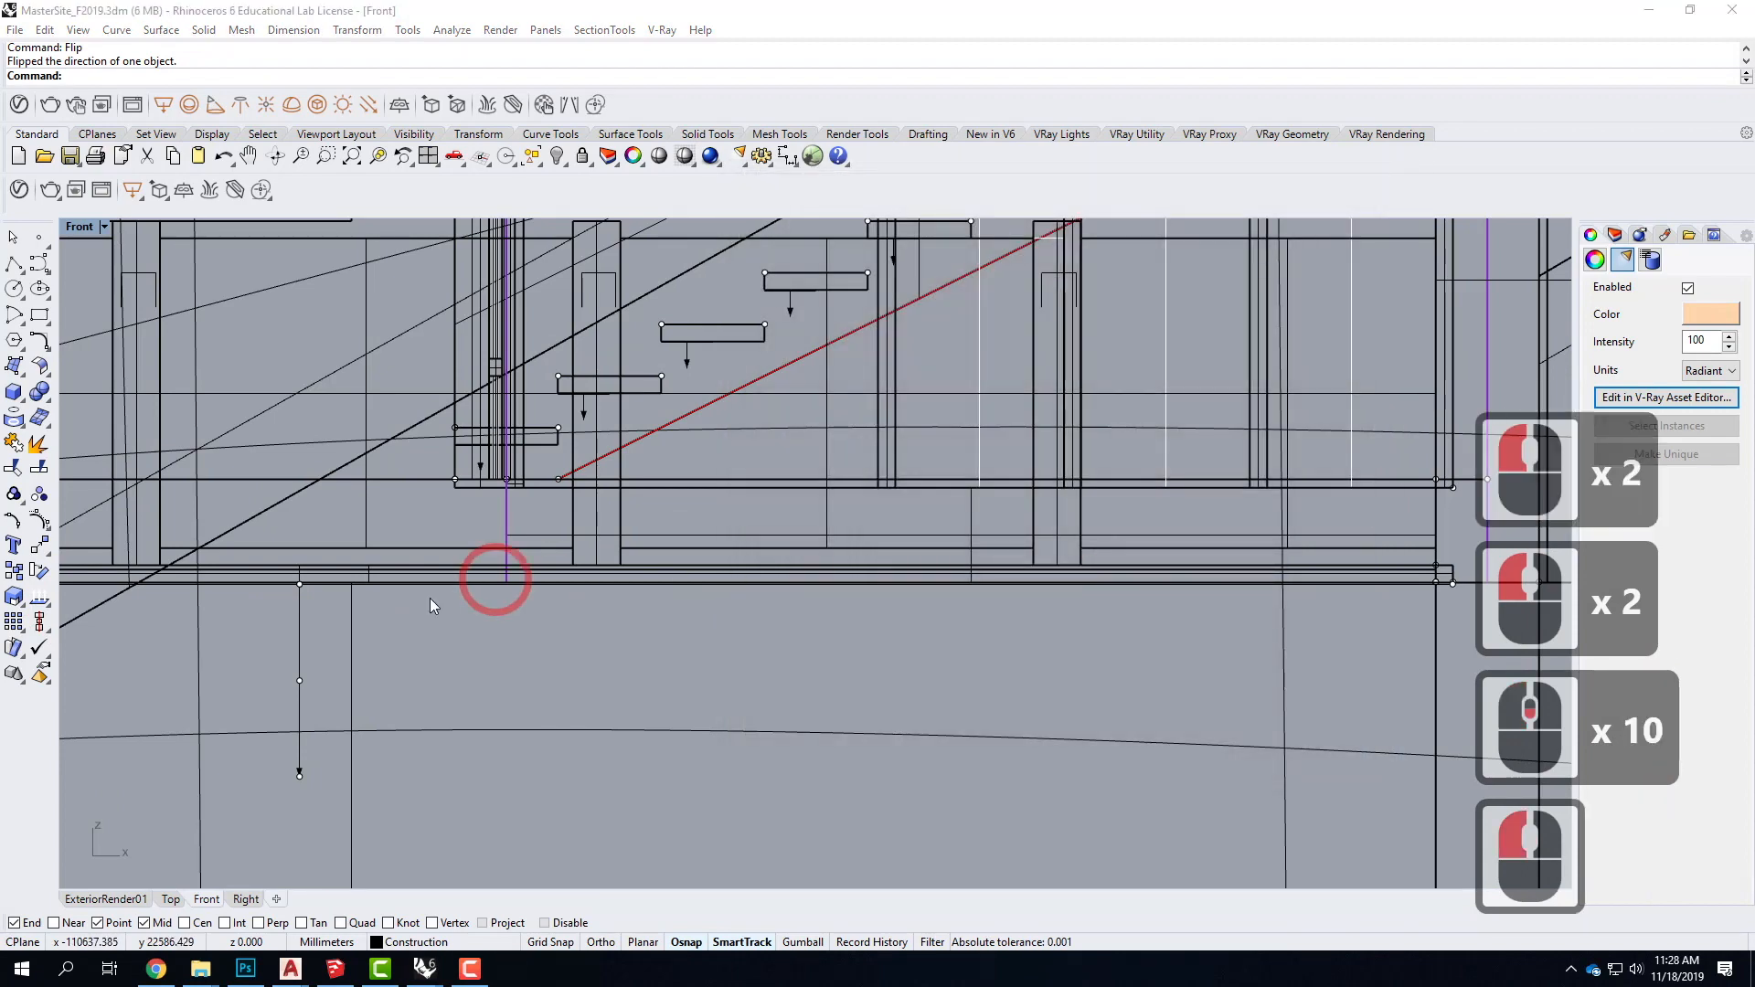
pyautogui.scroll(-8, 494, 585)
pyautogui.scroll(5, 969, 492)
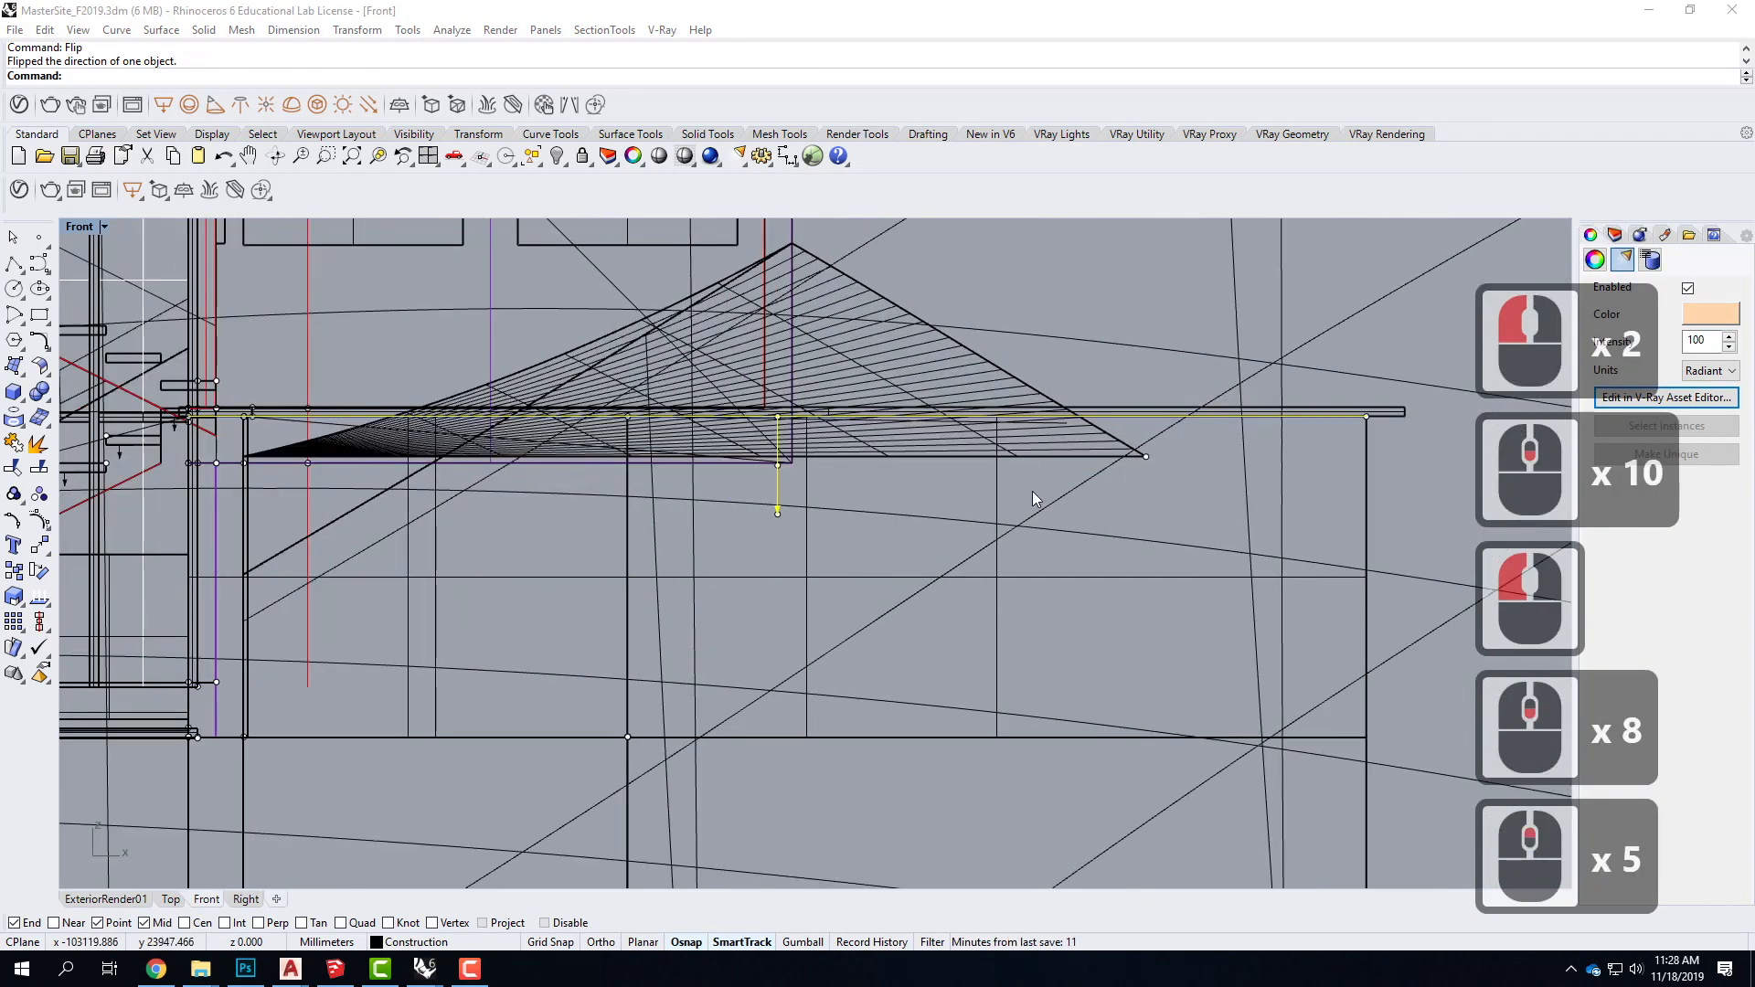
# Step: Move the Ext-Wall02 light slightly straight down in the Front view so it sits clear below the terrace slab edge
pyautogui.write('move')
pyautogui.press('Return')
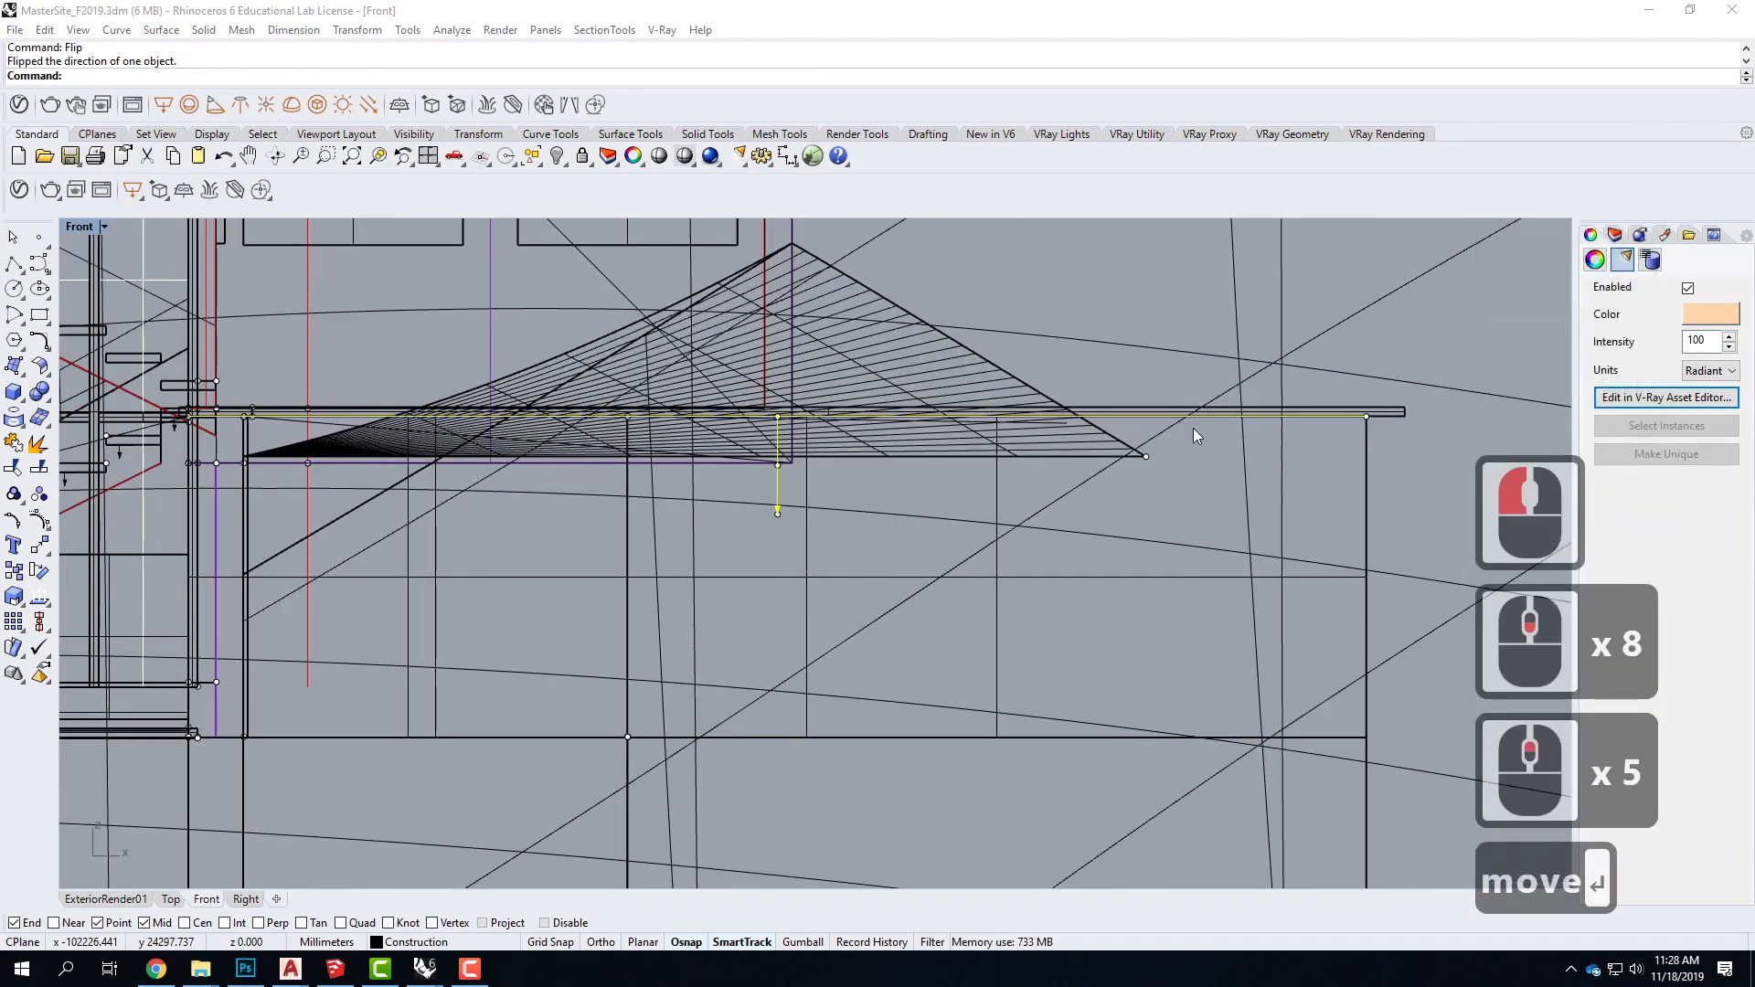
pyautogui.write('move')
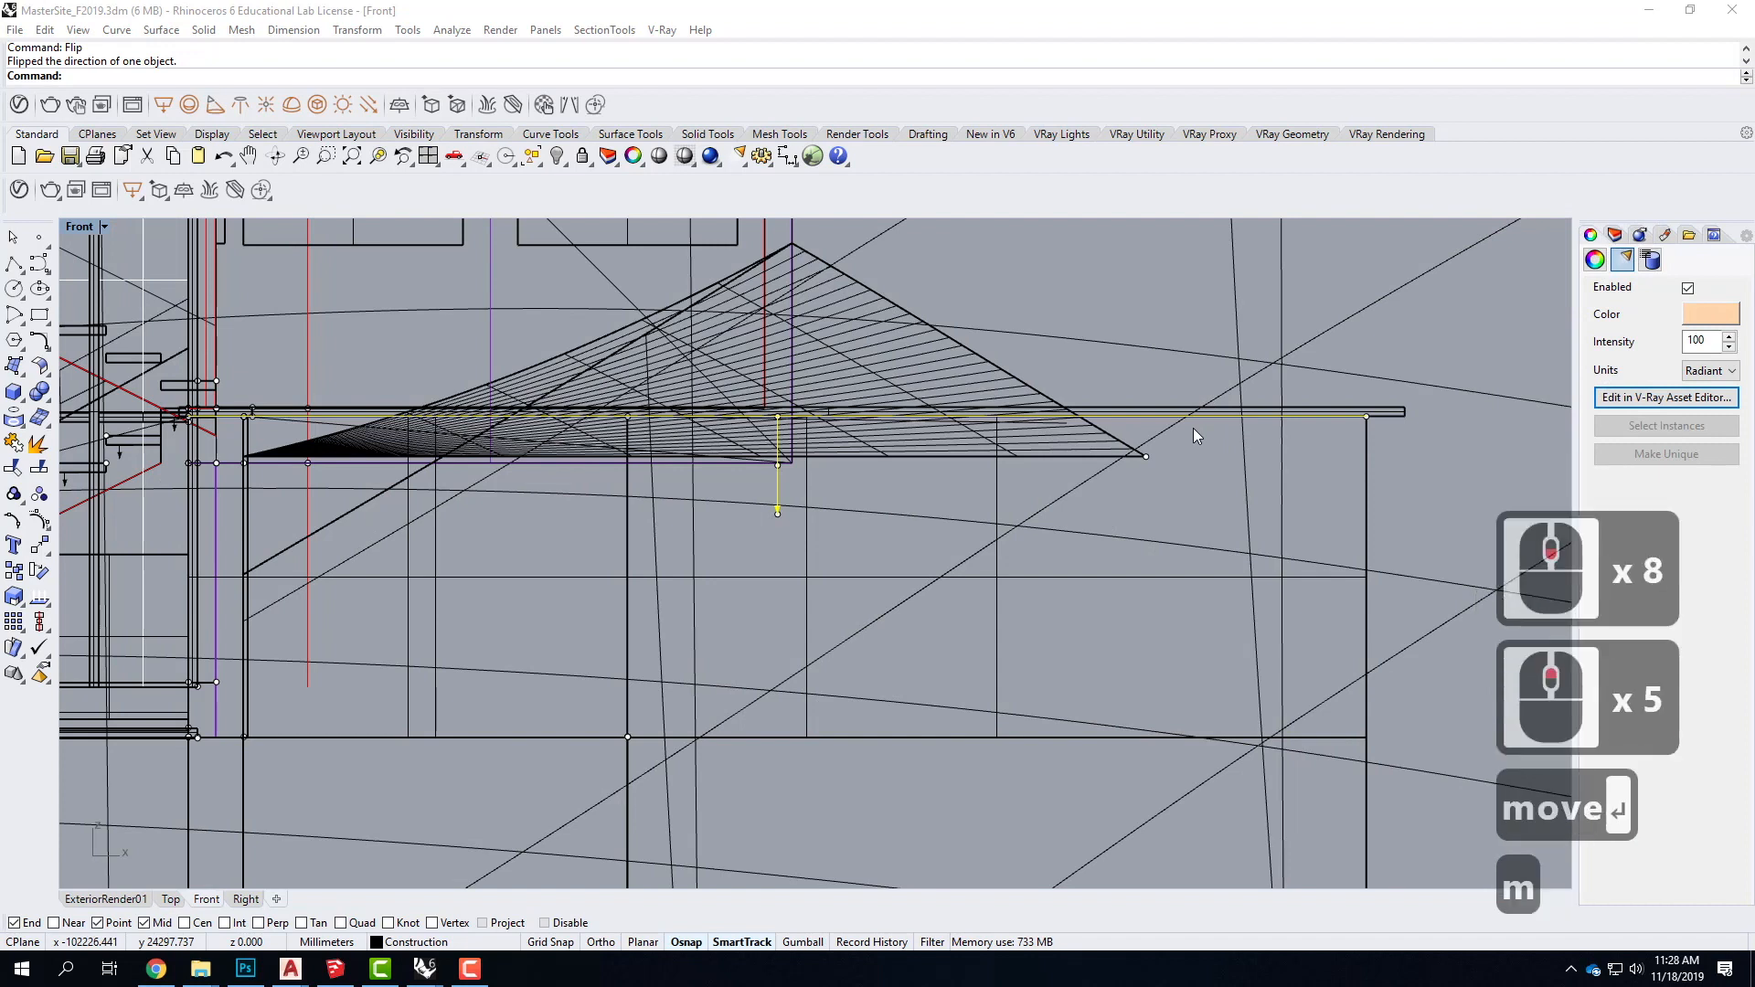
pyautogui.click(192, 72)
pyautogui.click(192, 73)
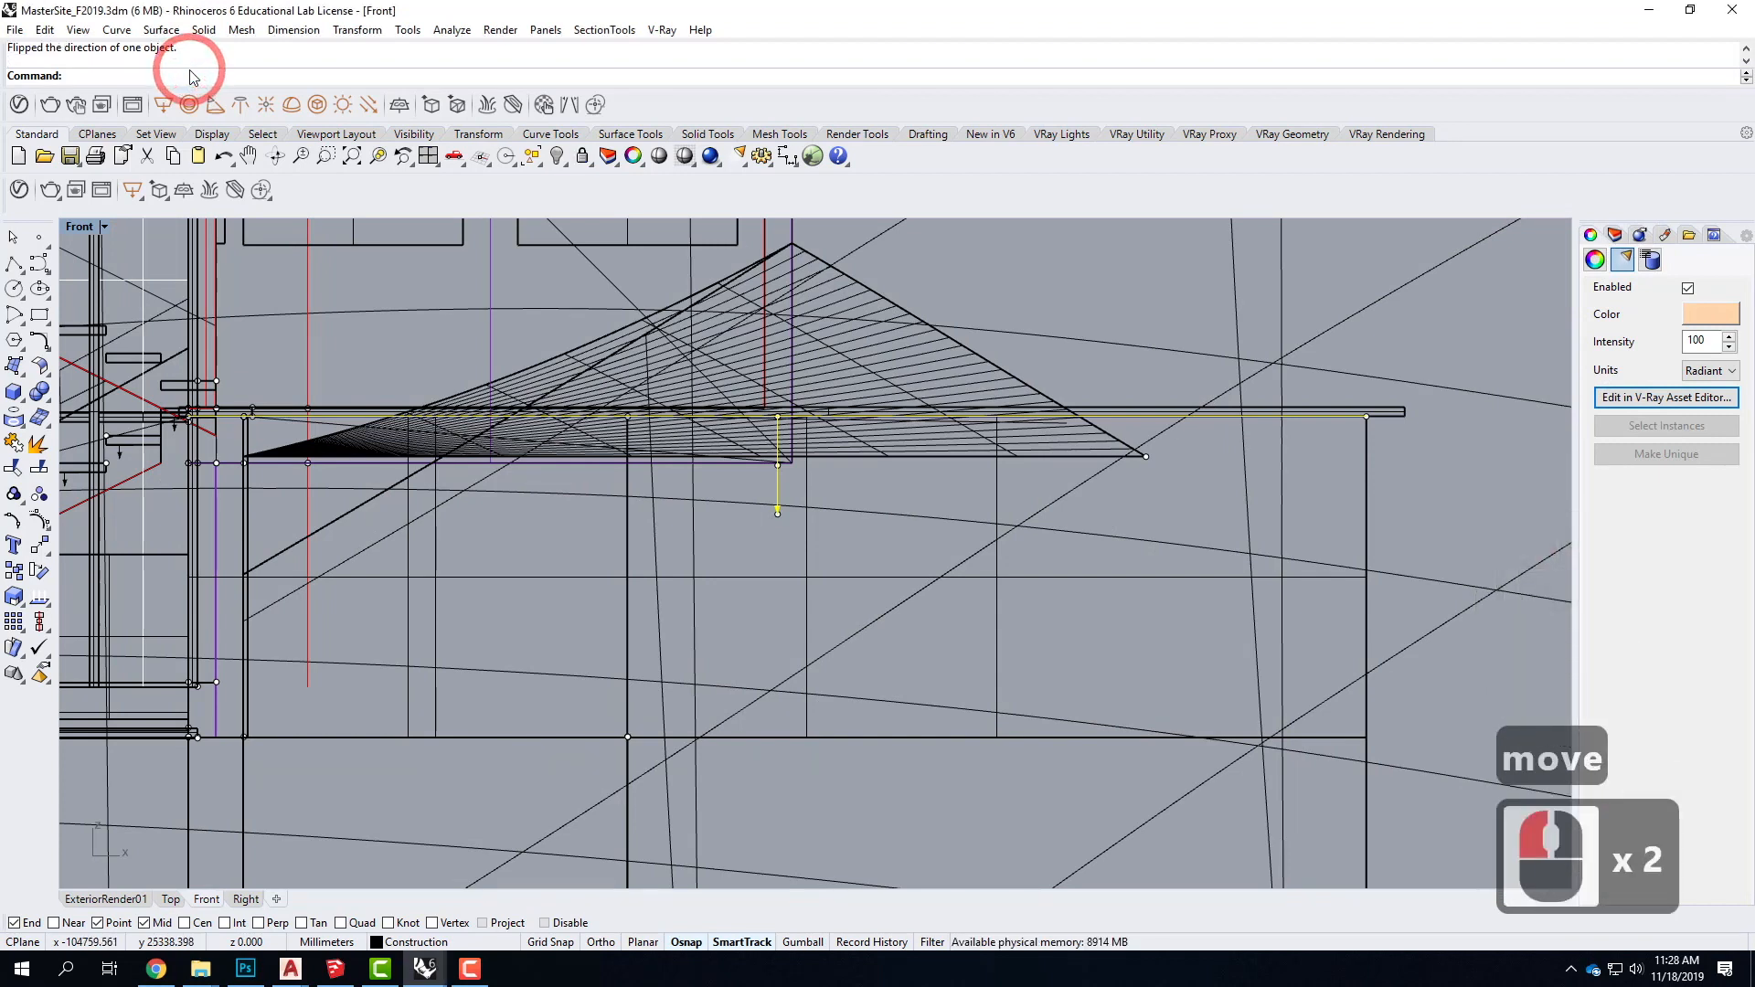
pyautogui.write('move')
pyautogui.press('Return')
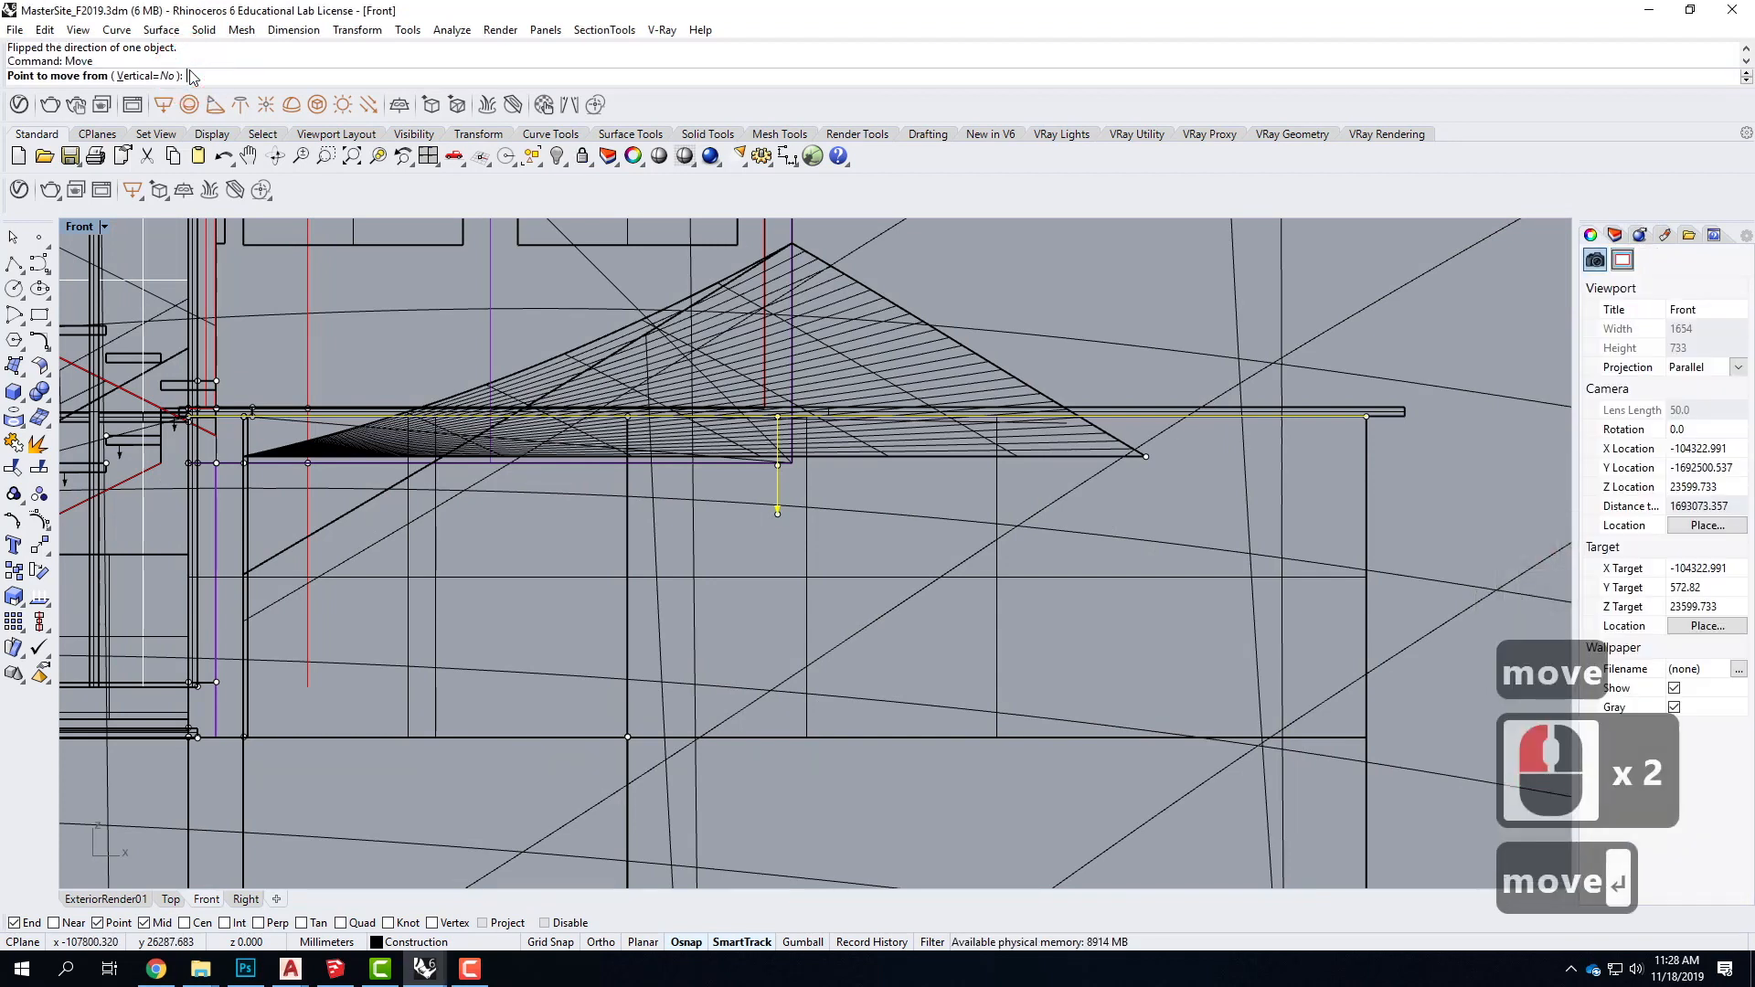
pyautogui.click(1186, 443)
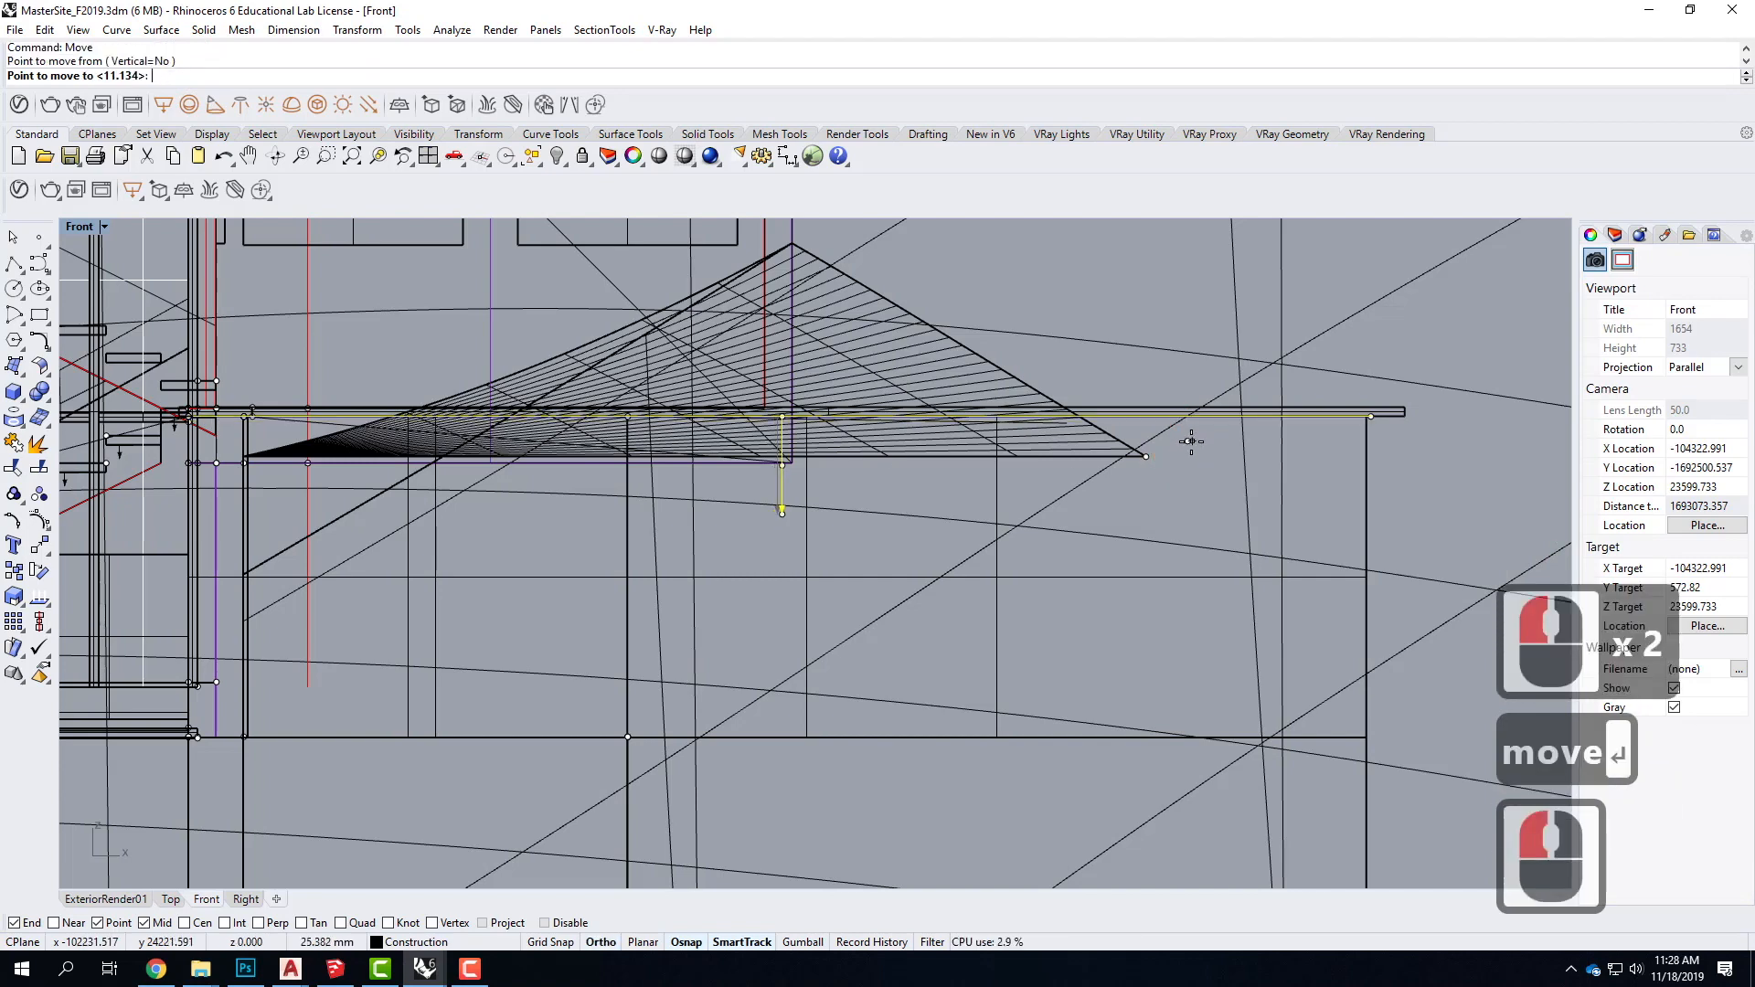
pyautogui.scroll(5, 1189, 443)
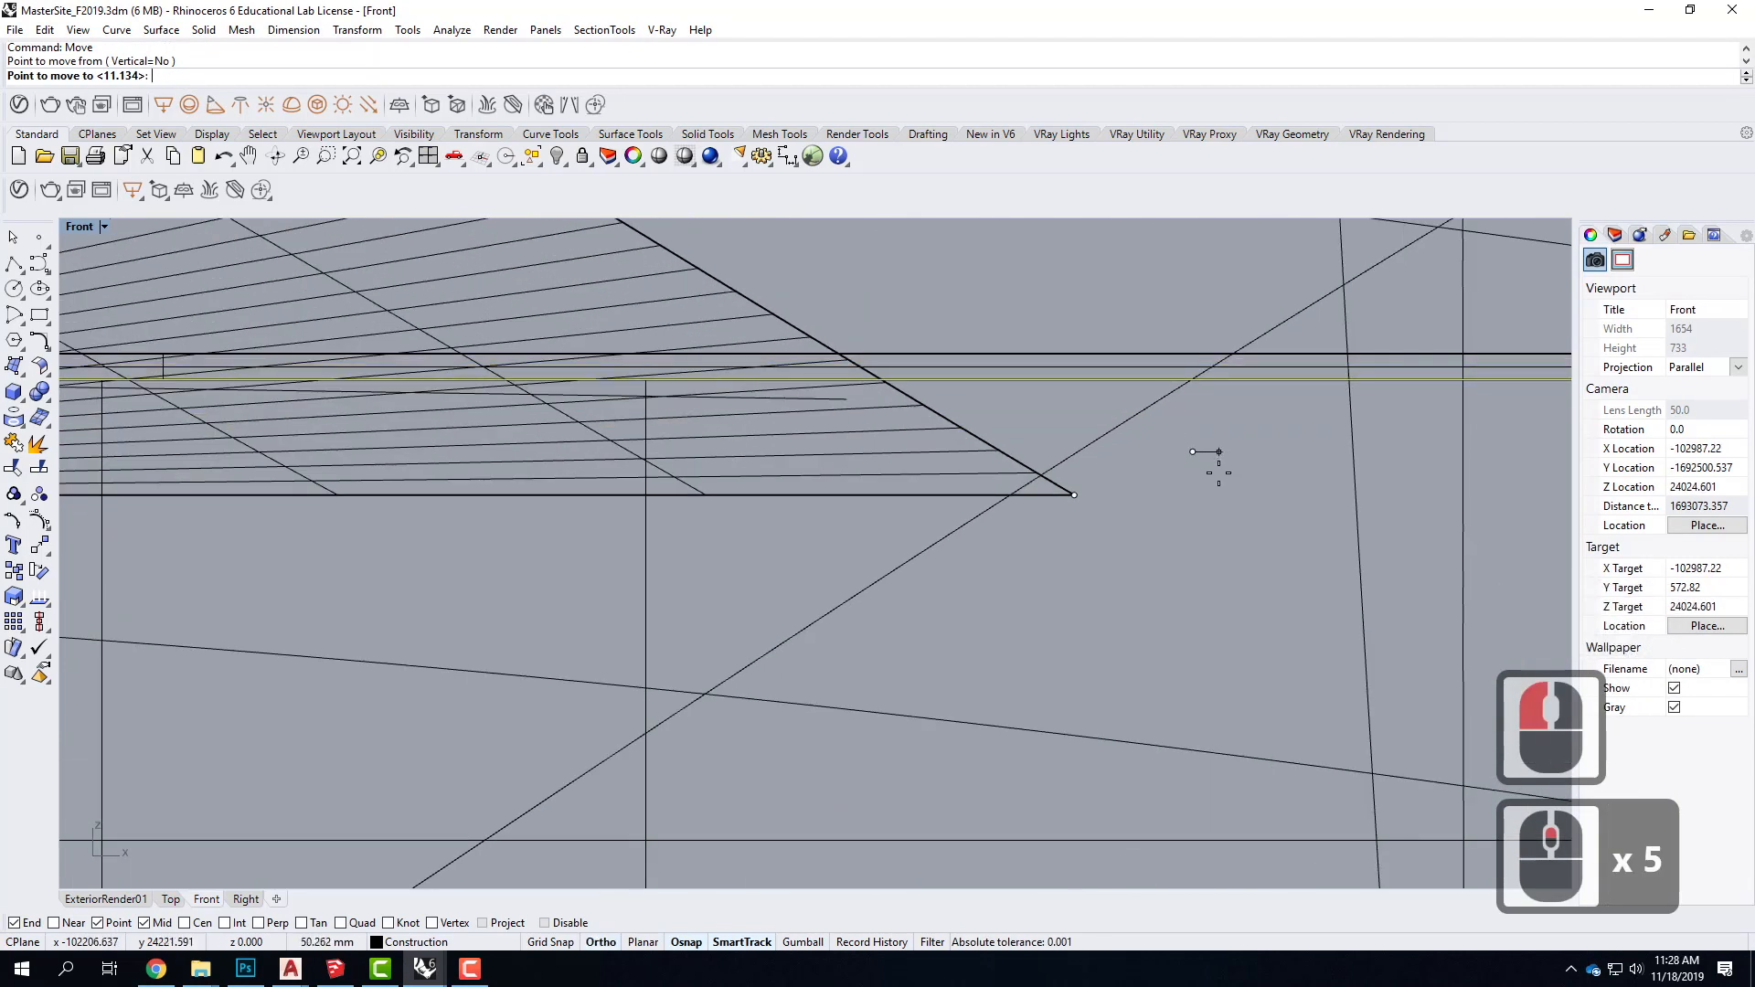
pyautogui.keyDown('shift'); pyautogui.click(1220, 482); pyautogui.keyUp('shift')
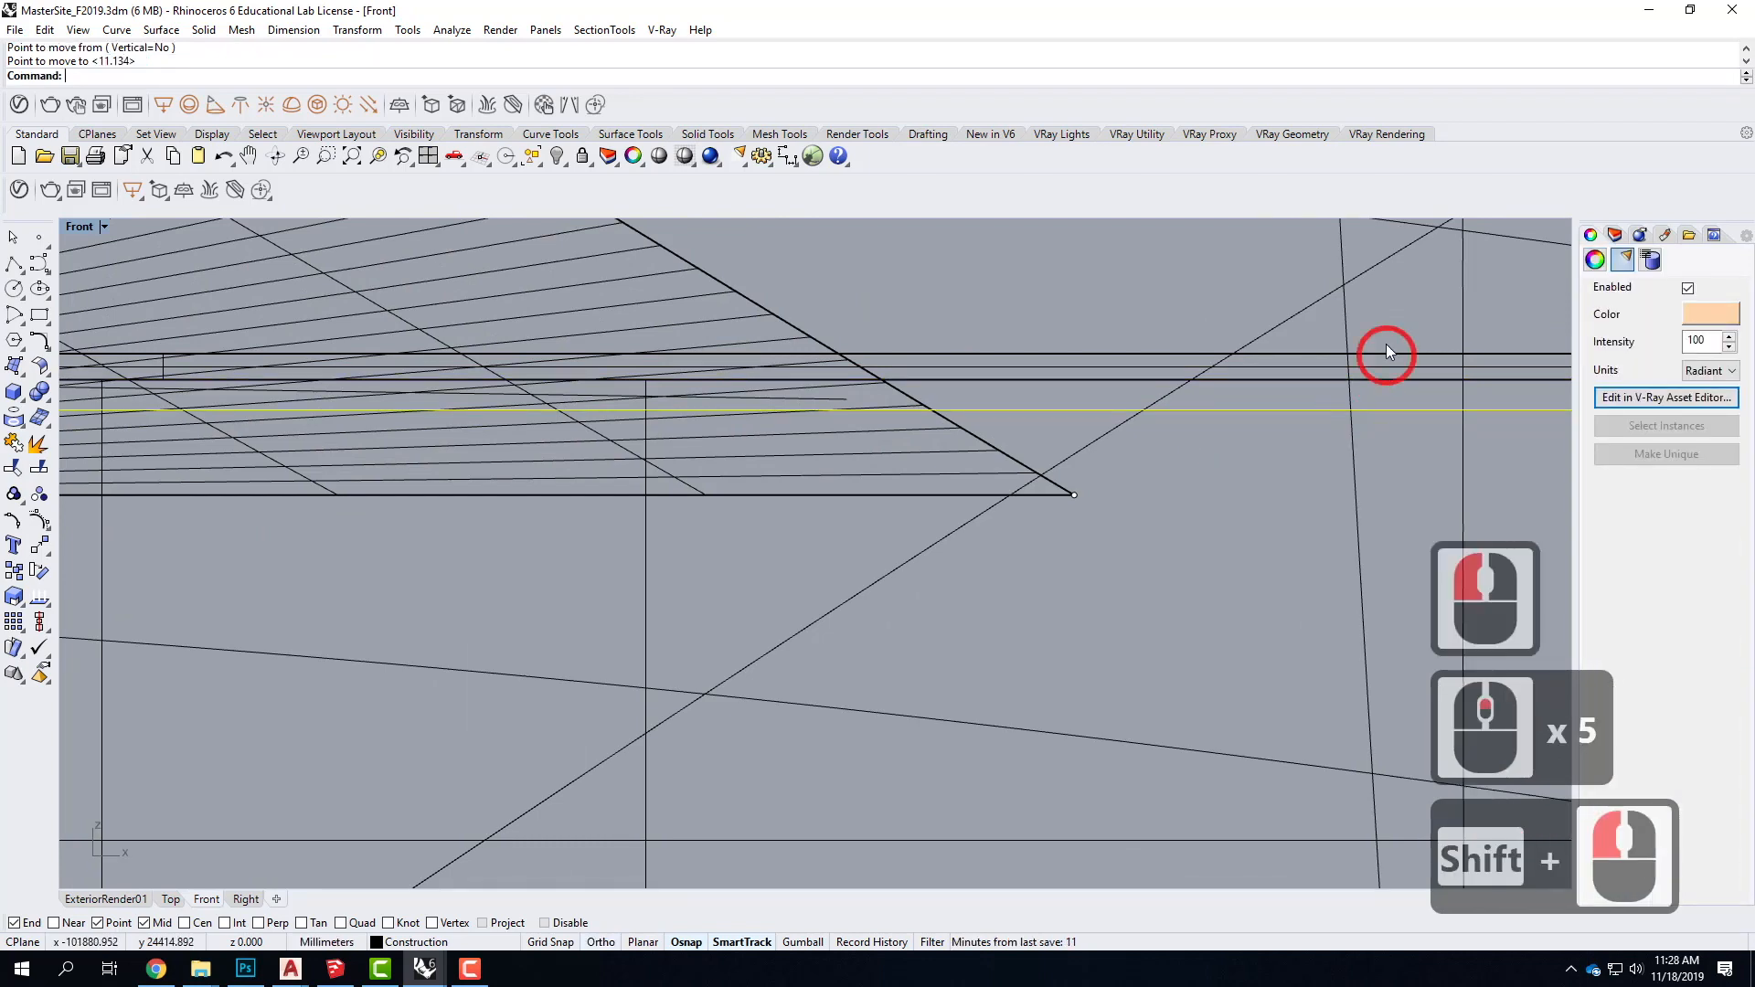
# Step: Return to the four-viewport layout and restore the ExteriorRender01 named view in its viewport
pyautogui.scroll(-9, 1356, 355)
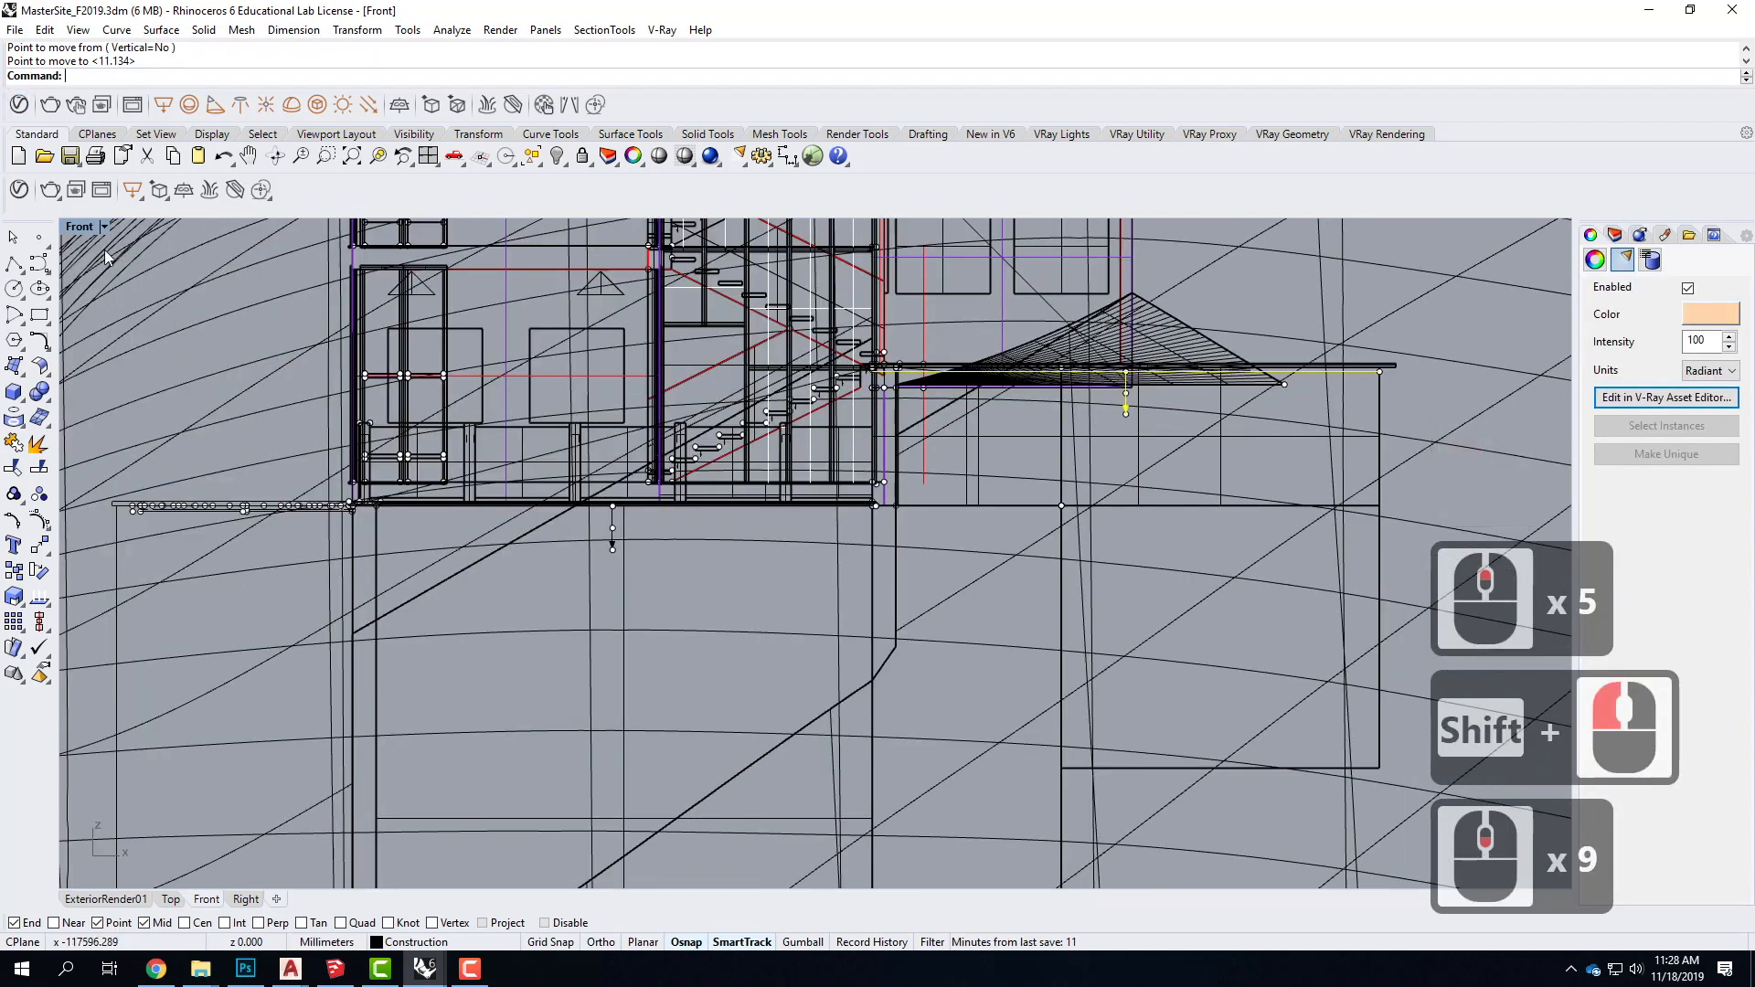
pyautogui.doubleClick(80, 228)
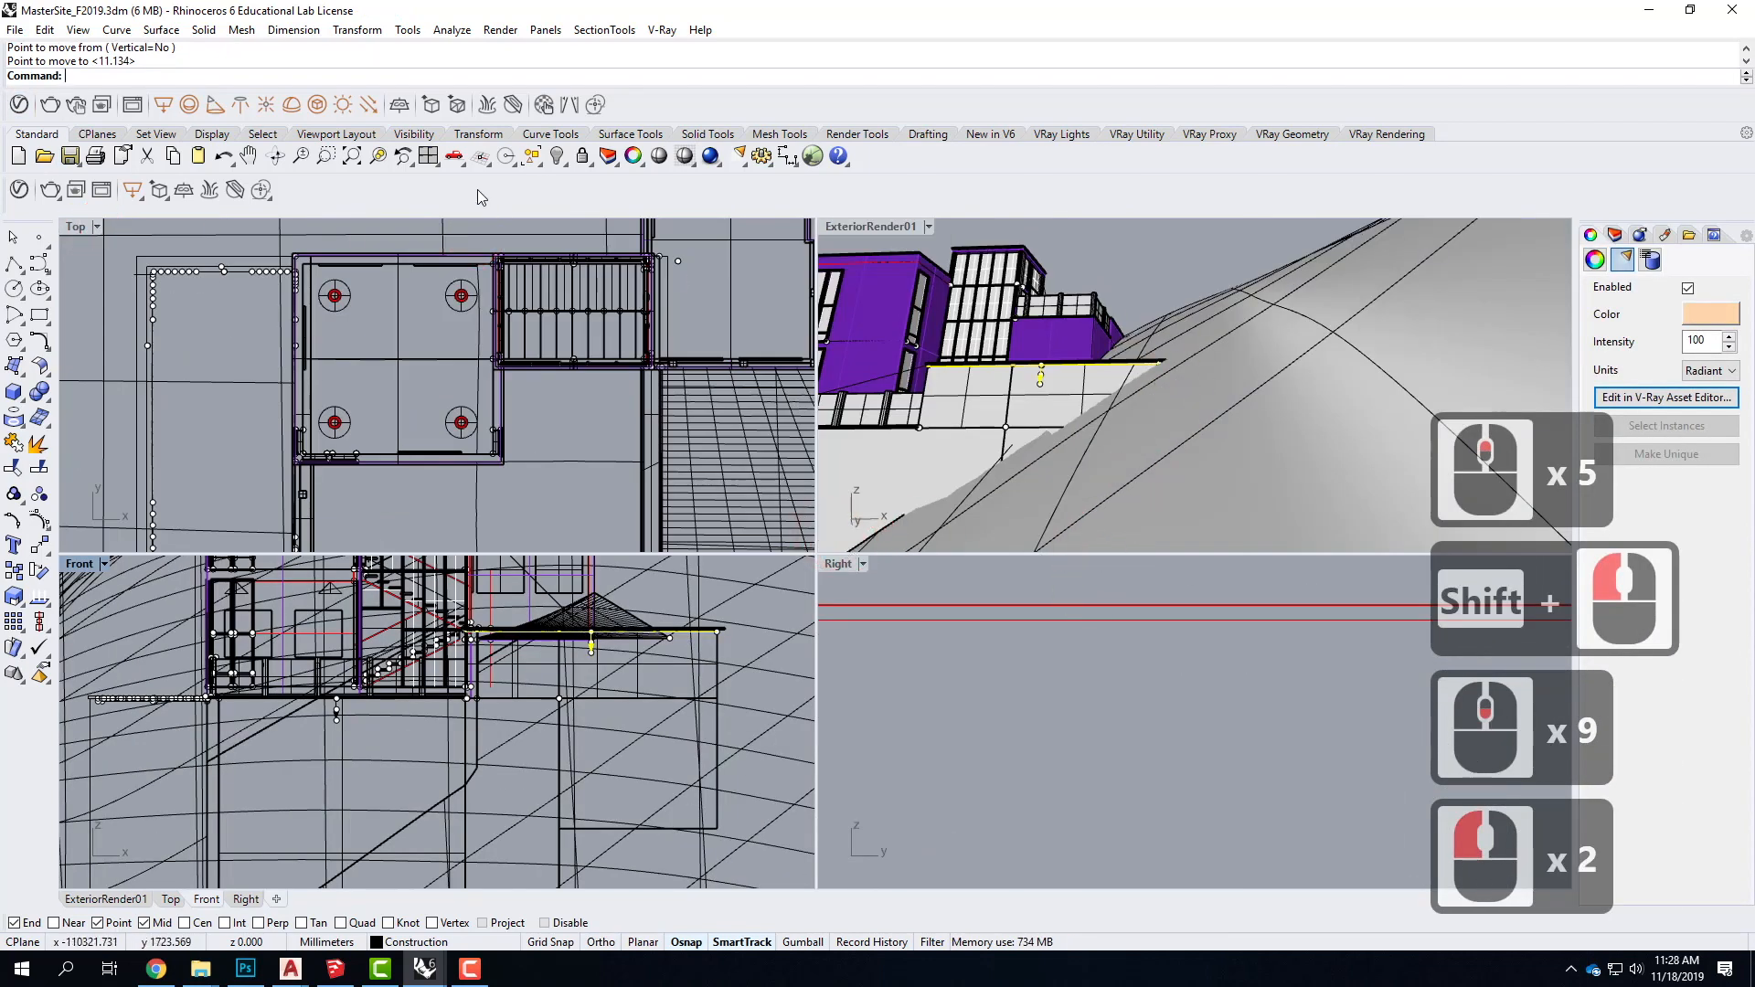
pyautogui.click(930, 226)
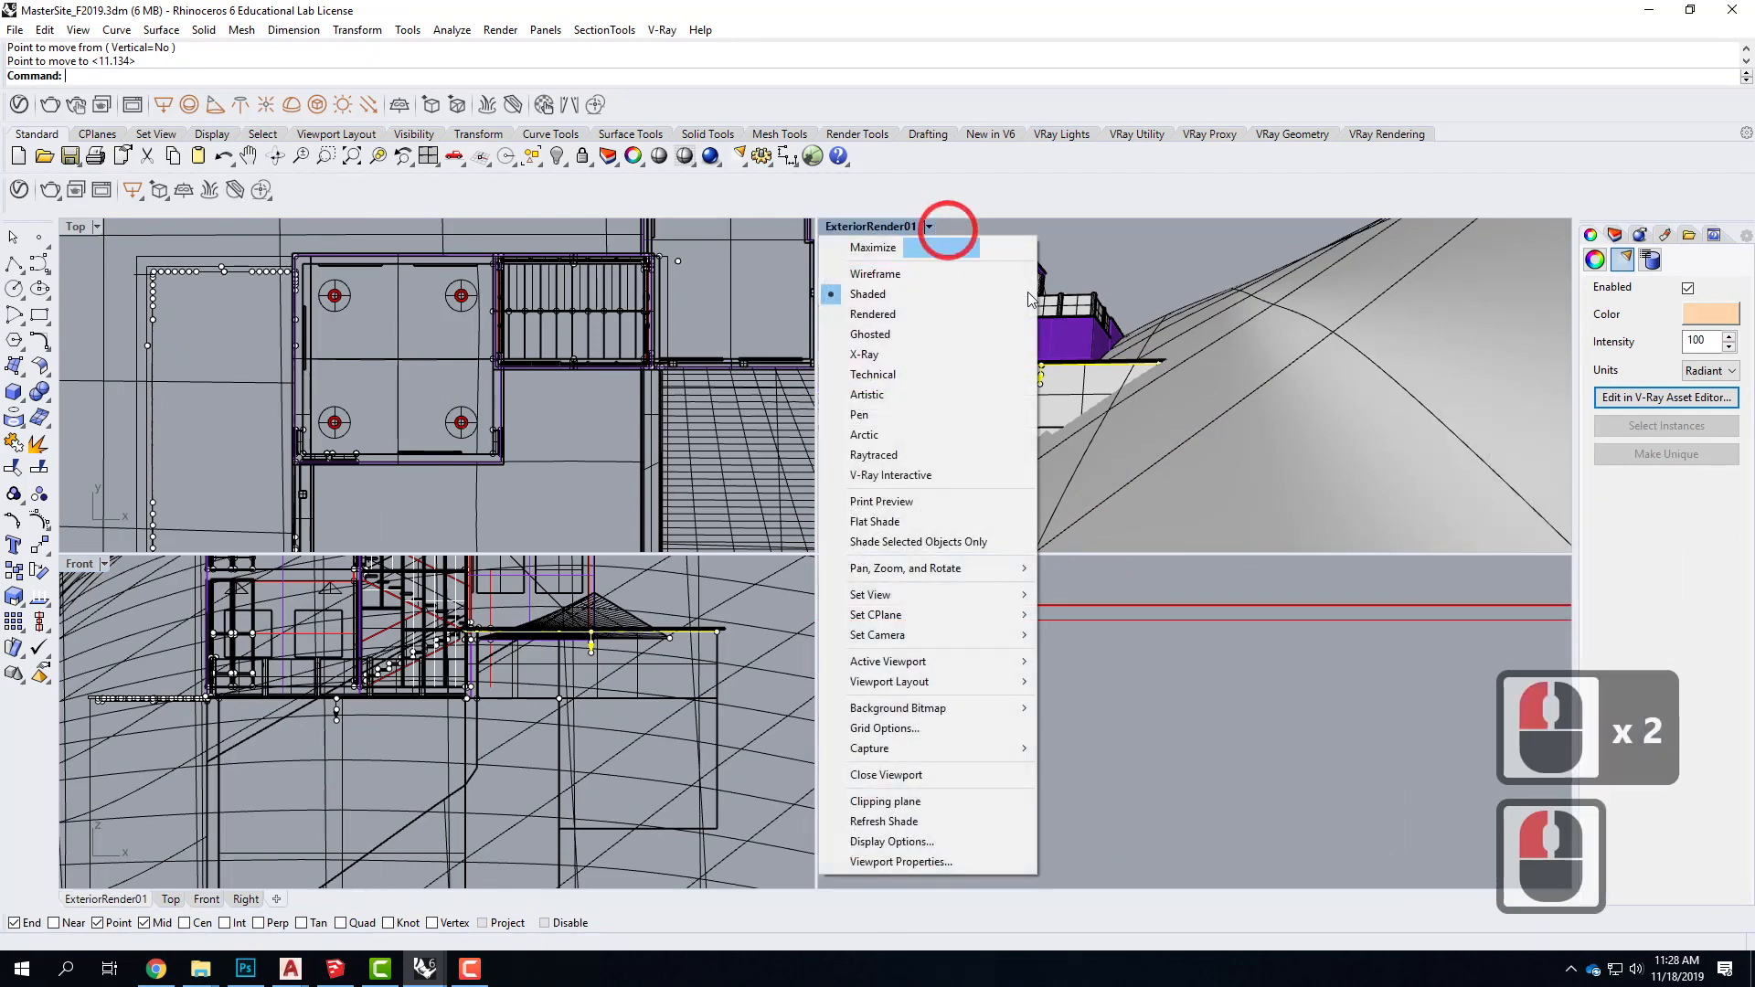
pyautogui.moveTo(924, 595)
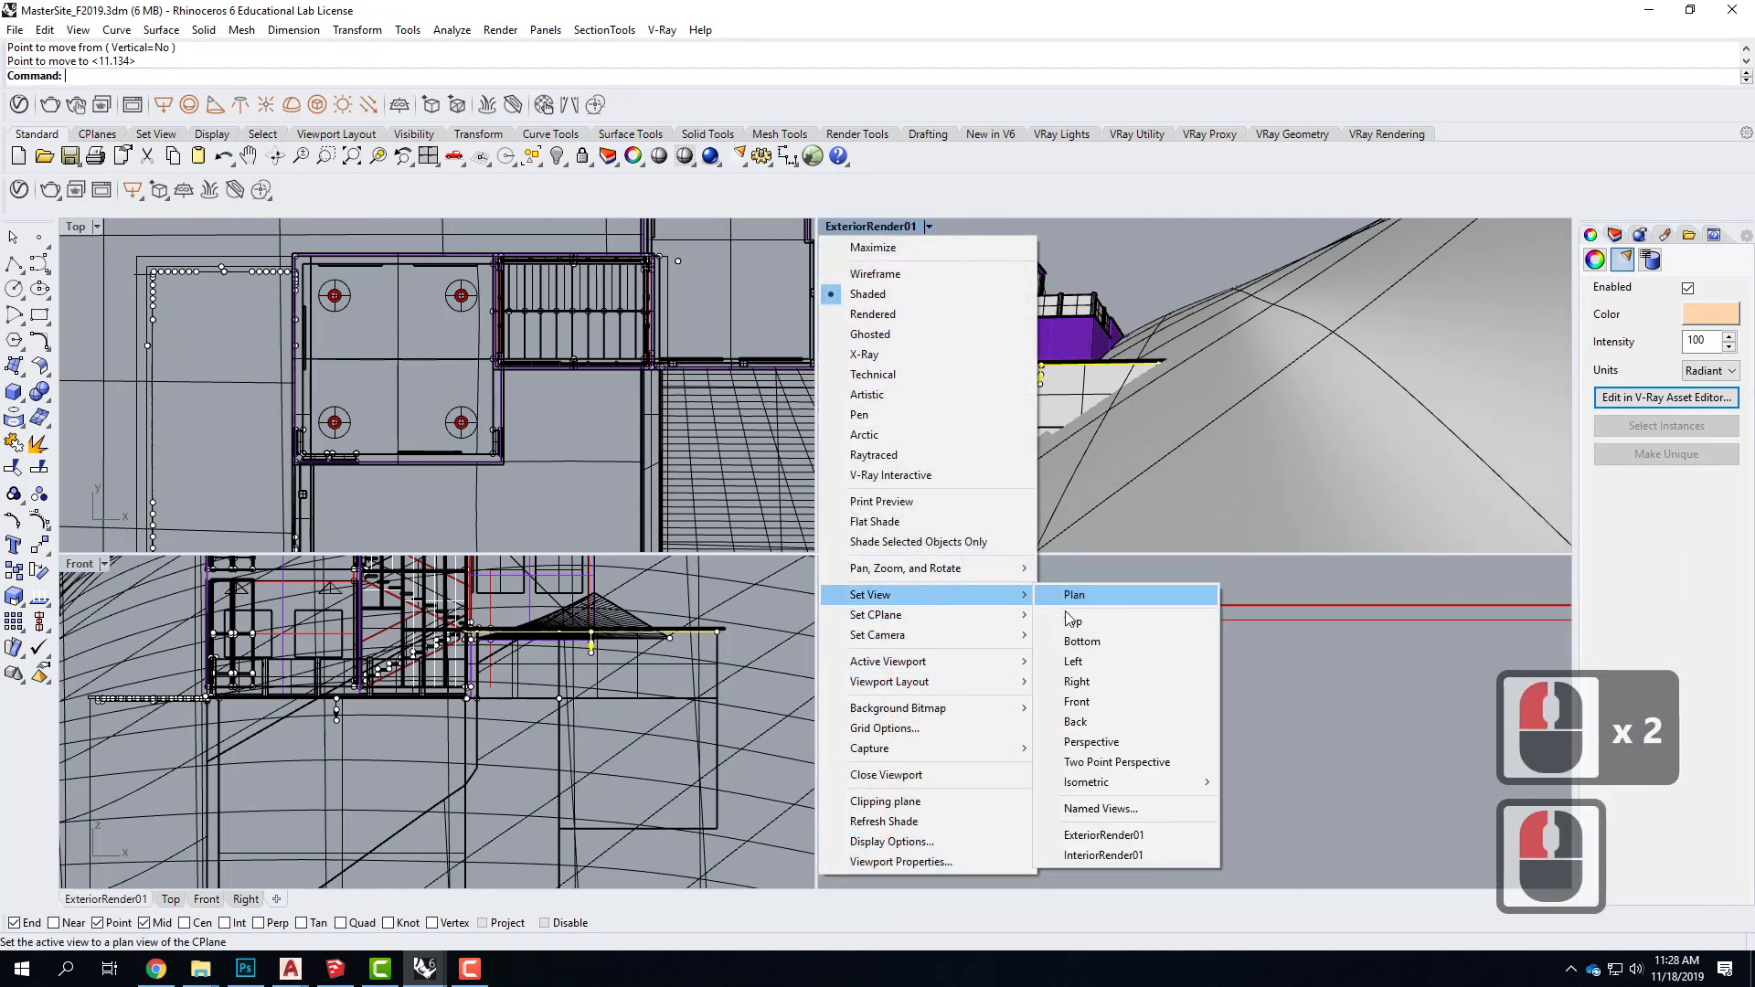
pyautogui.click(1103, 836)
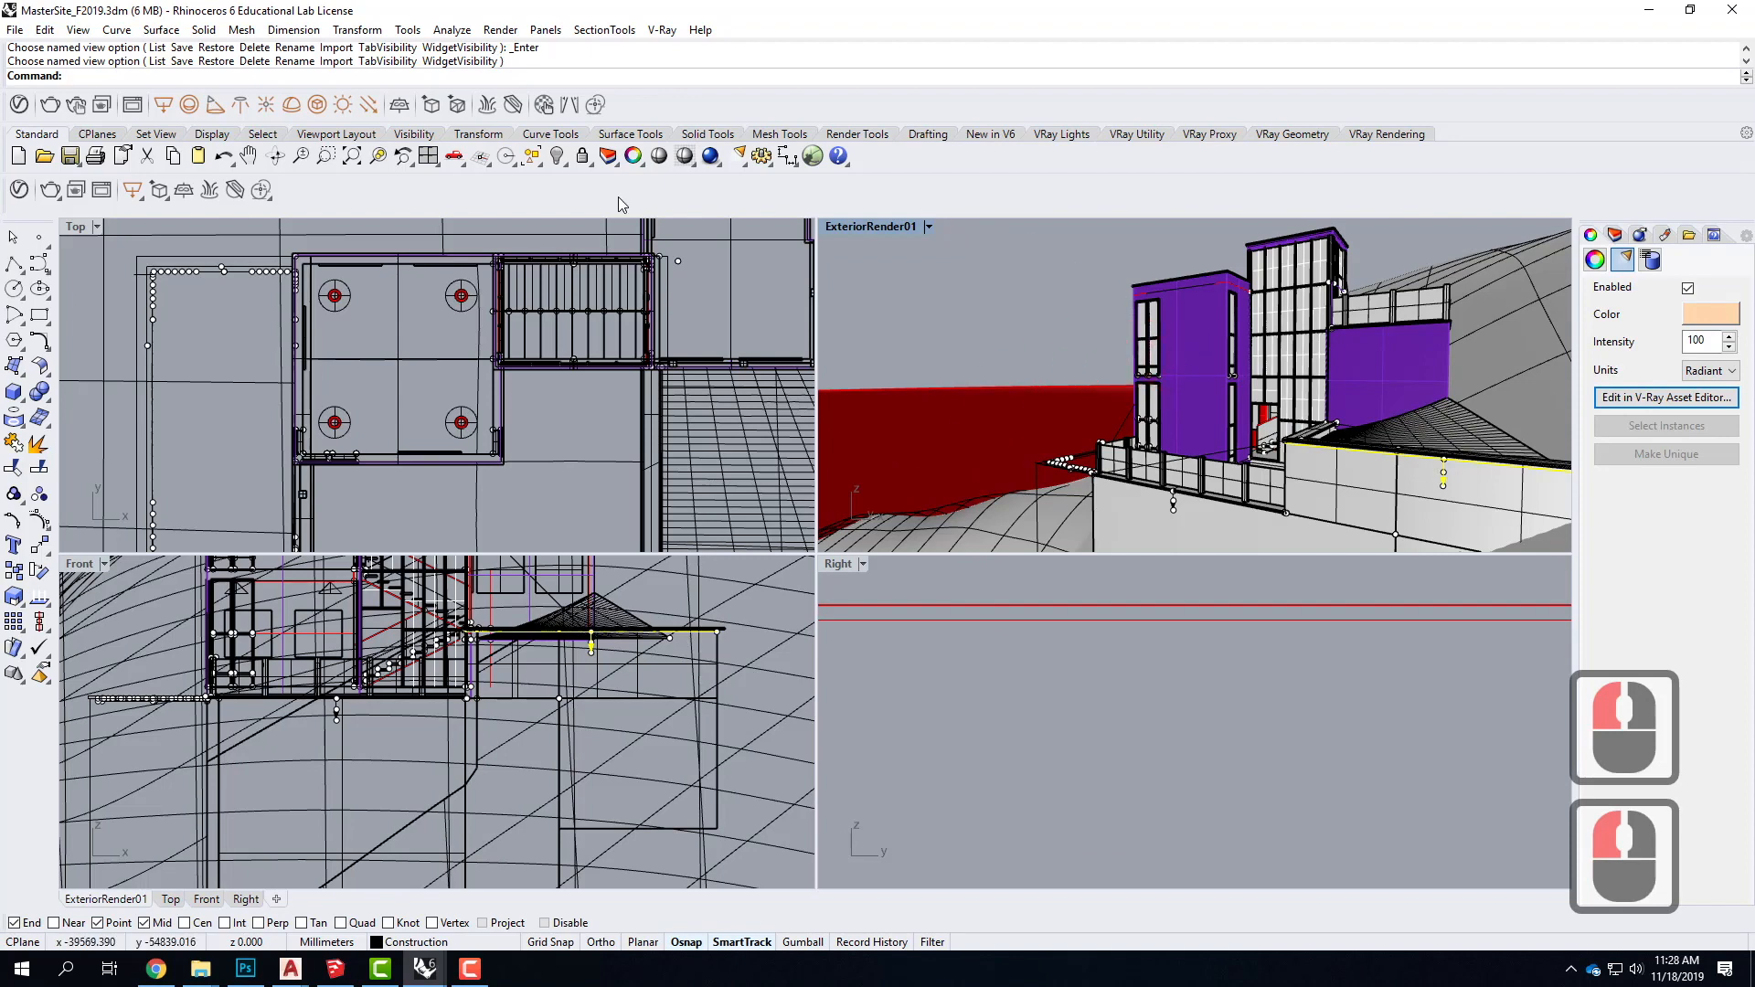
# Step: Run a V-Ray test render of ExteriorRender01, stop it, and inspect the wall lighting and windows up close before closing the frame buffer
pyautogui.click(49, 192)
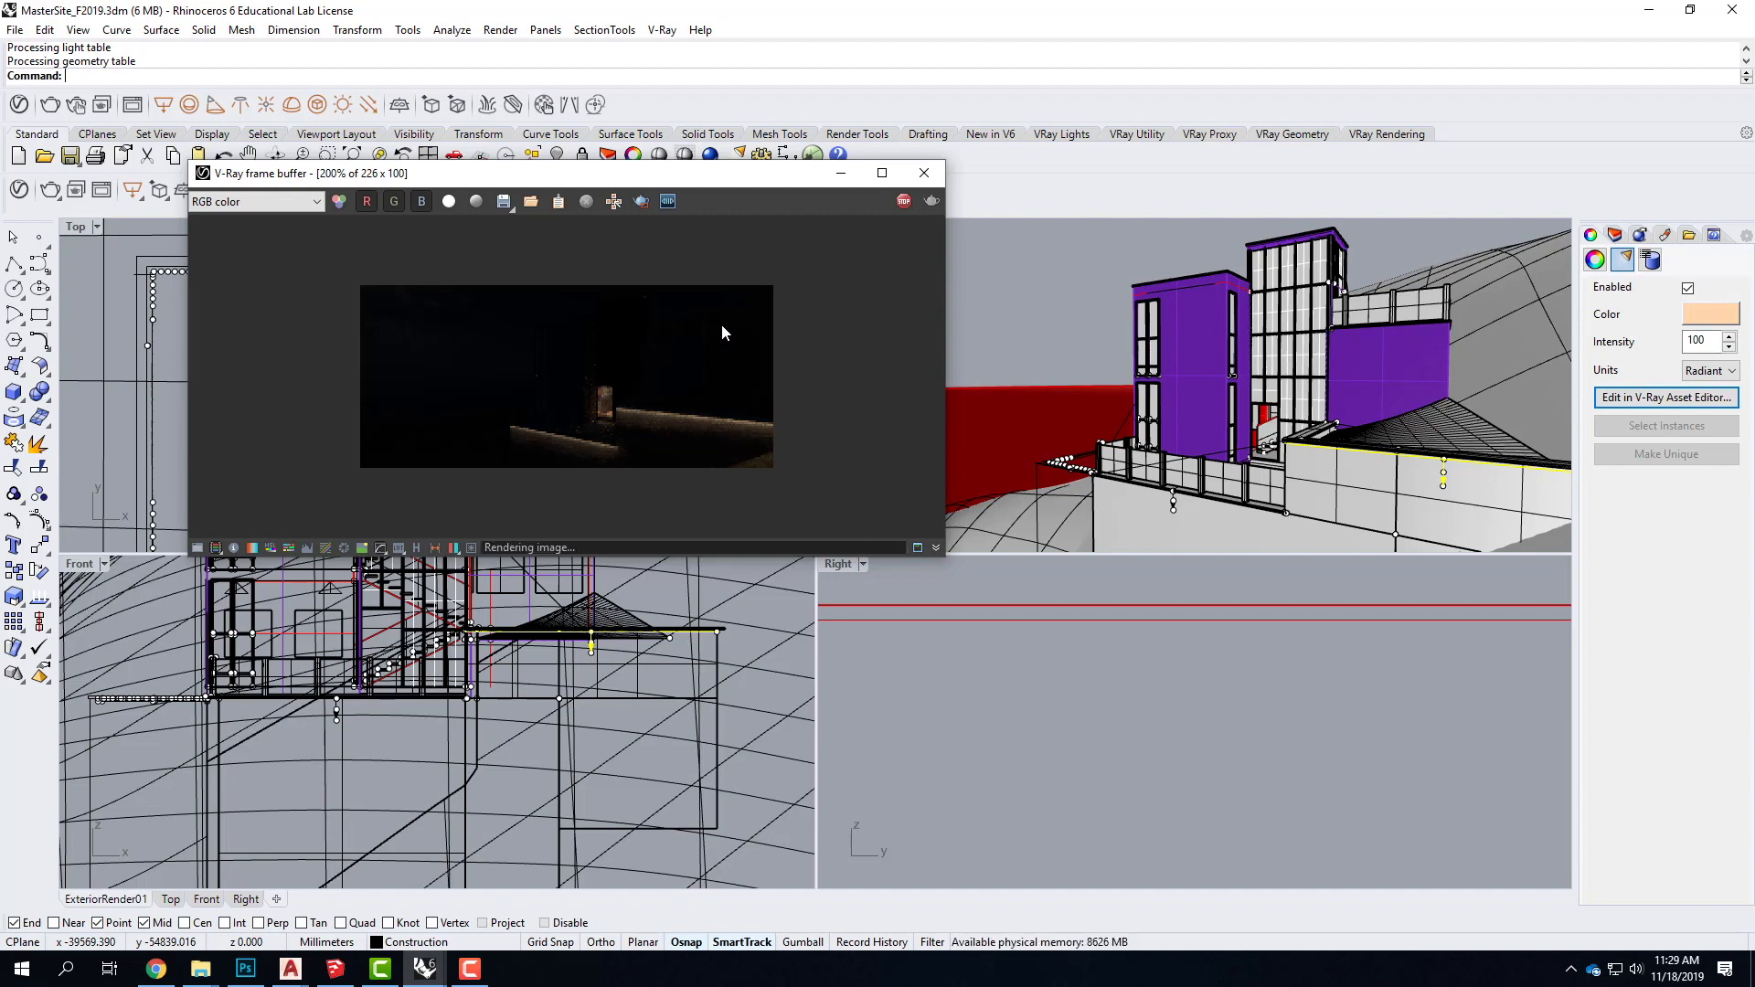
pyautogui.click(901, 204)
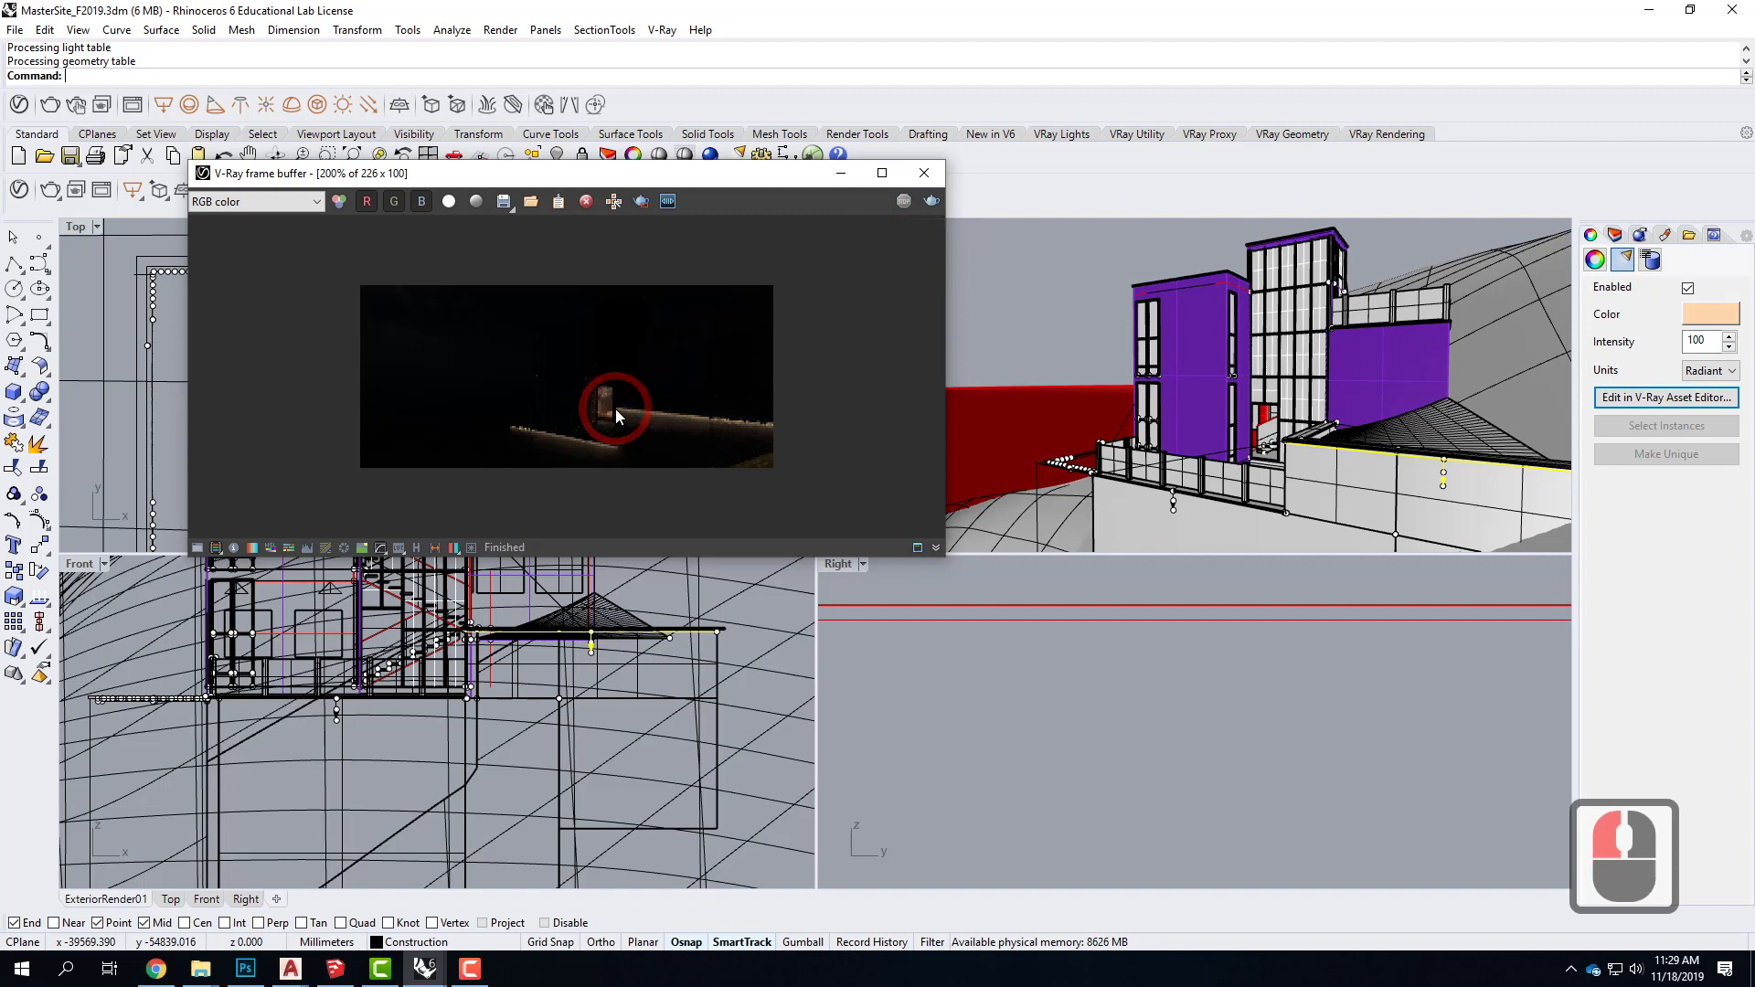
pyautogui.scroll(2, 602, 395)
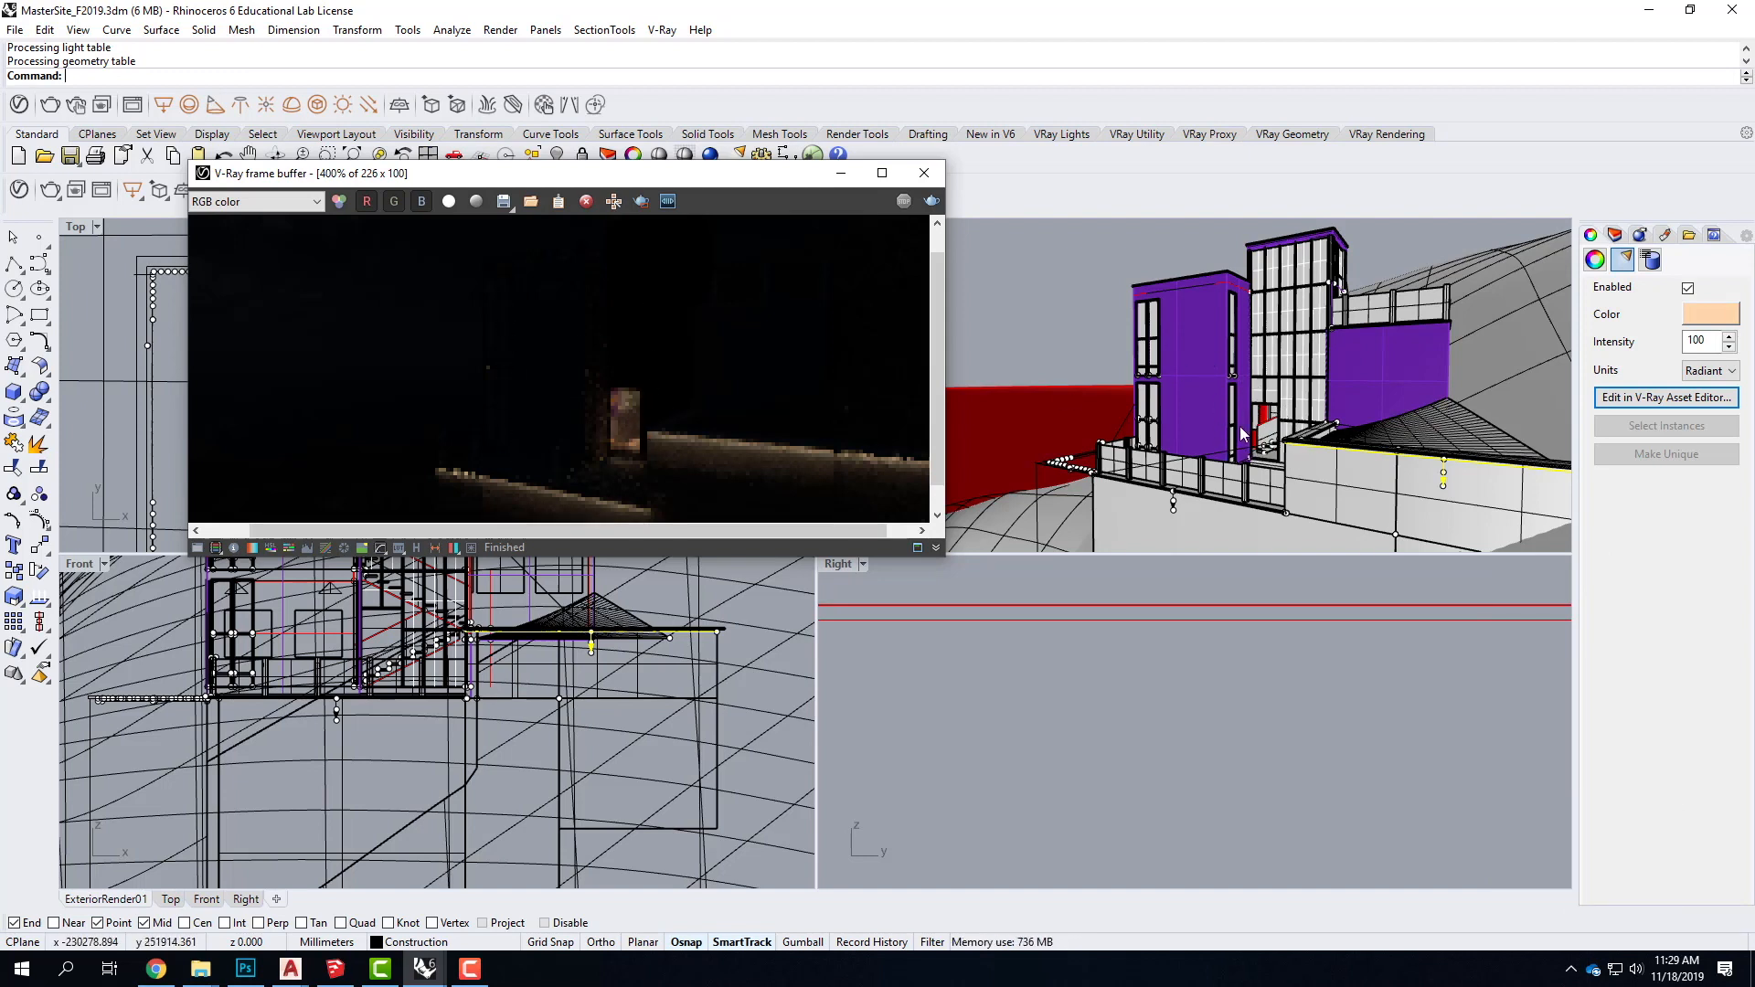
pyautogui.click(926, 175)
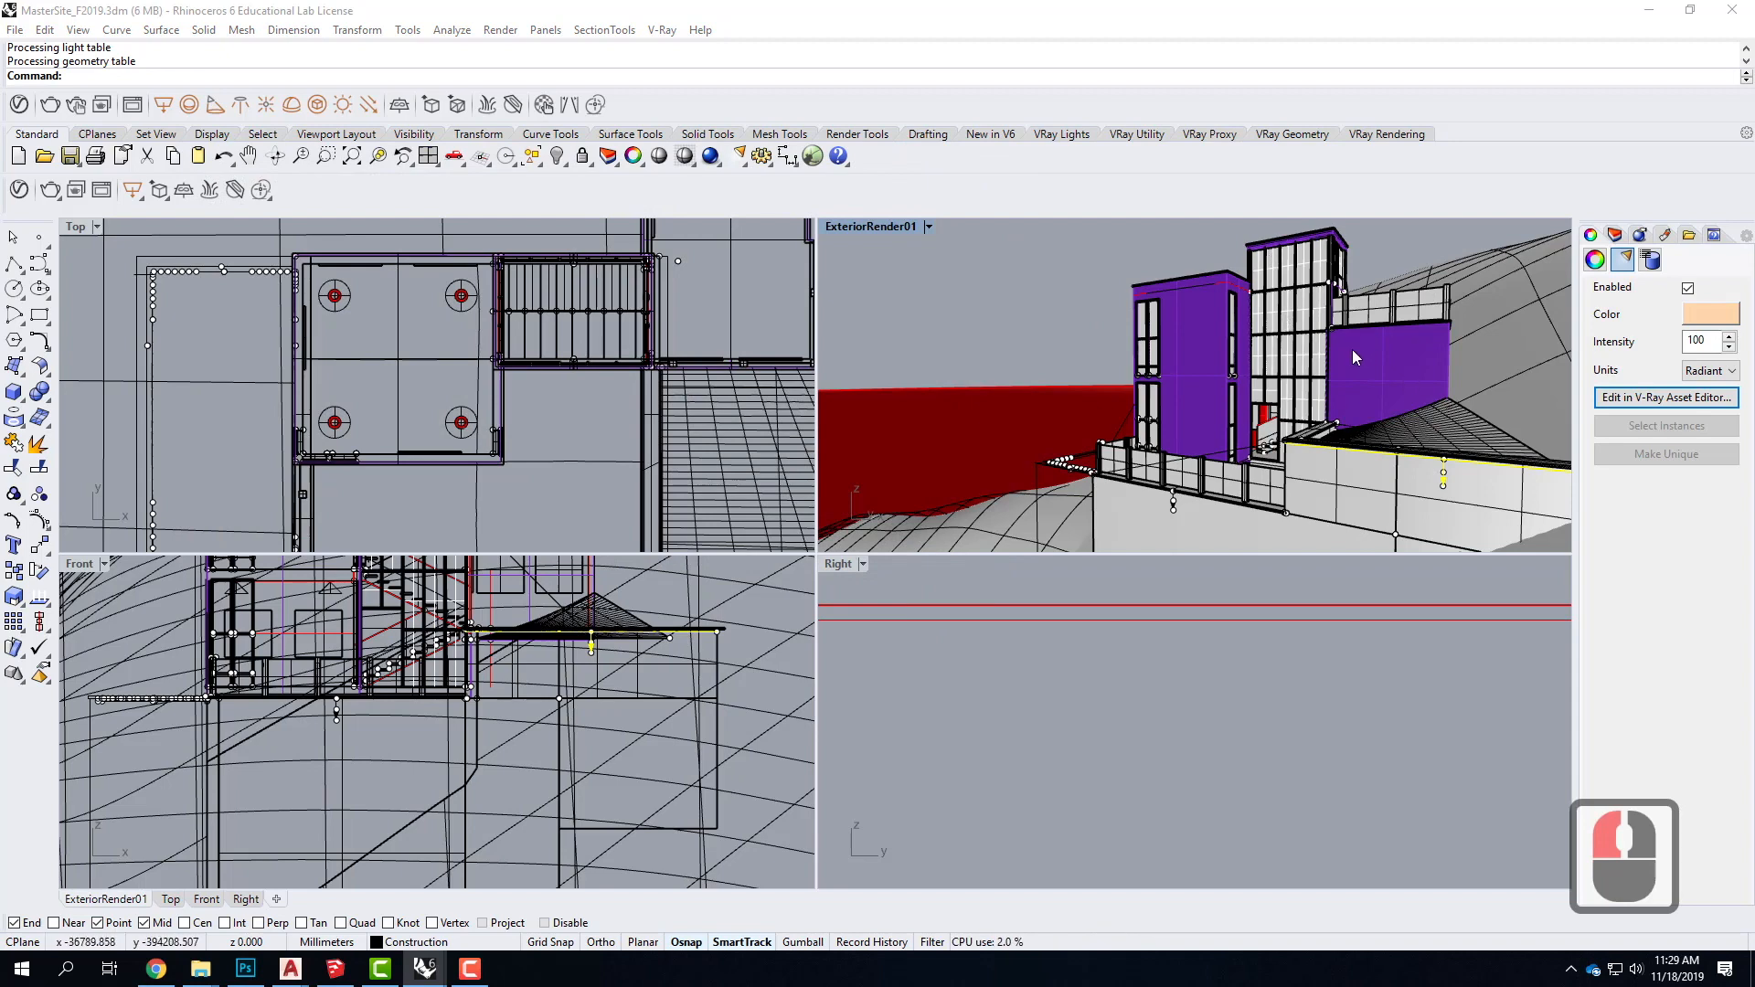
# Step: Save MasterSite_F2019.3dm and switch to the RetreatBase.3dm Rhino window
pyautogui.click(14, 30)
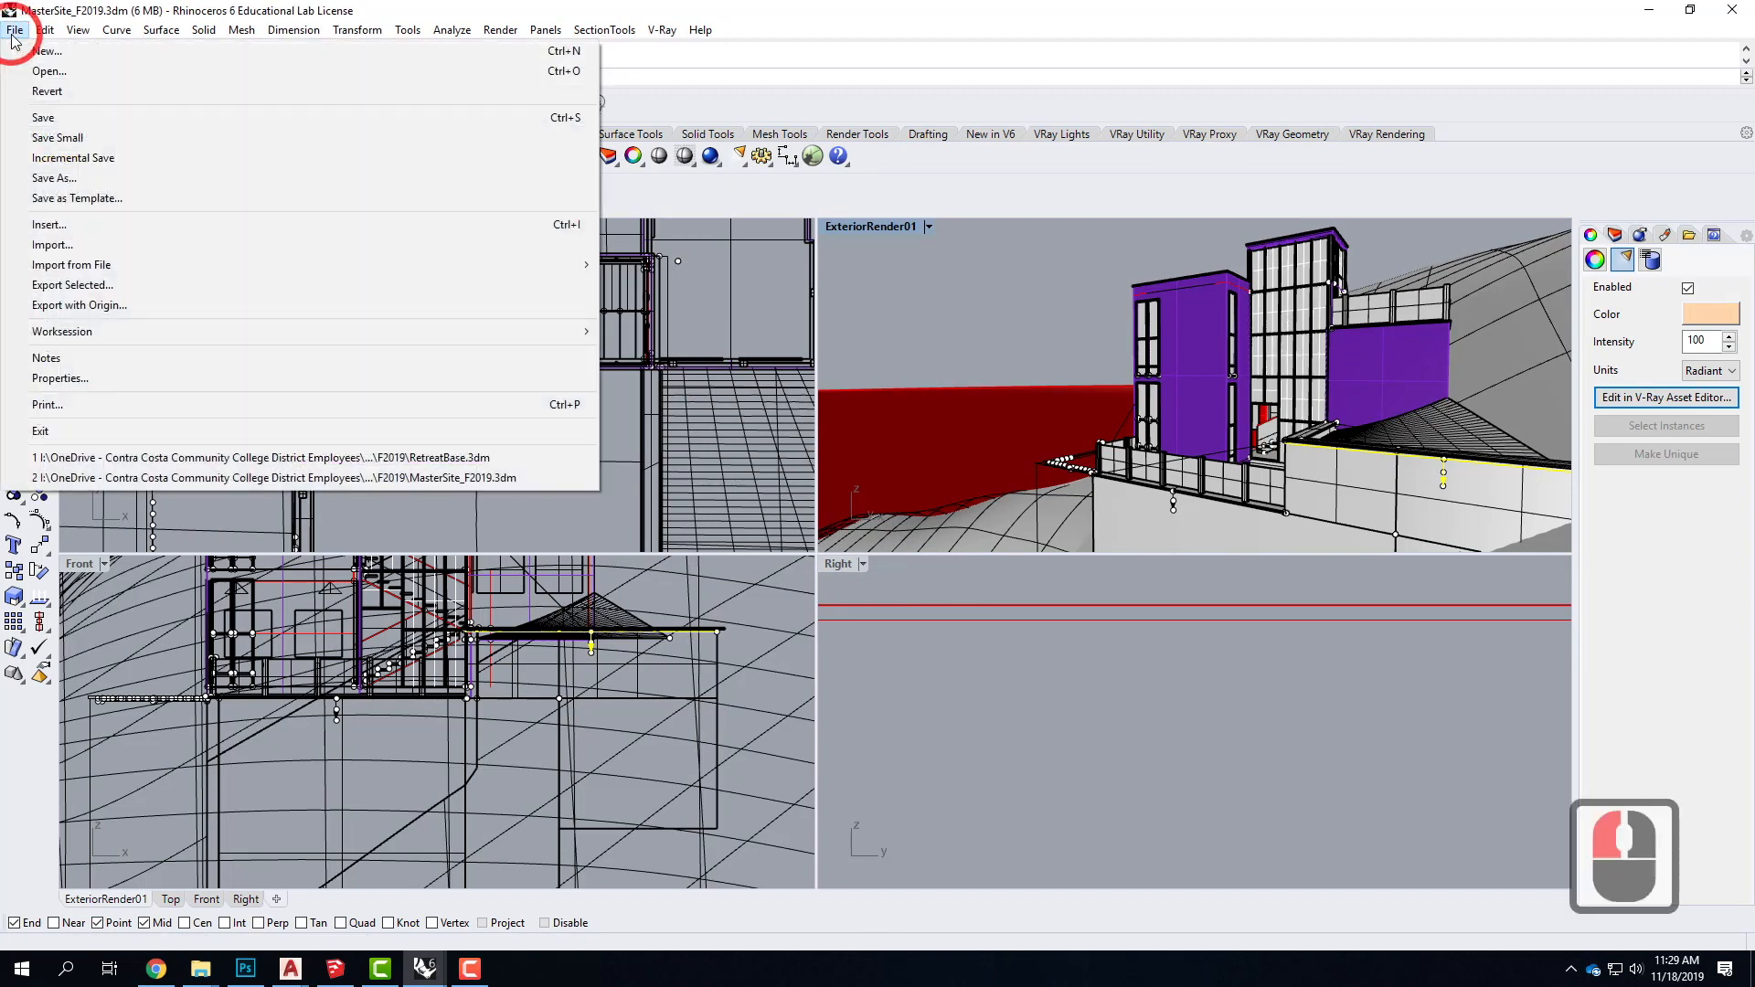
pyautogui.click(51, 125)
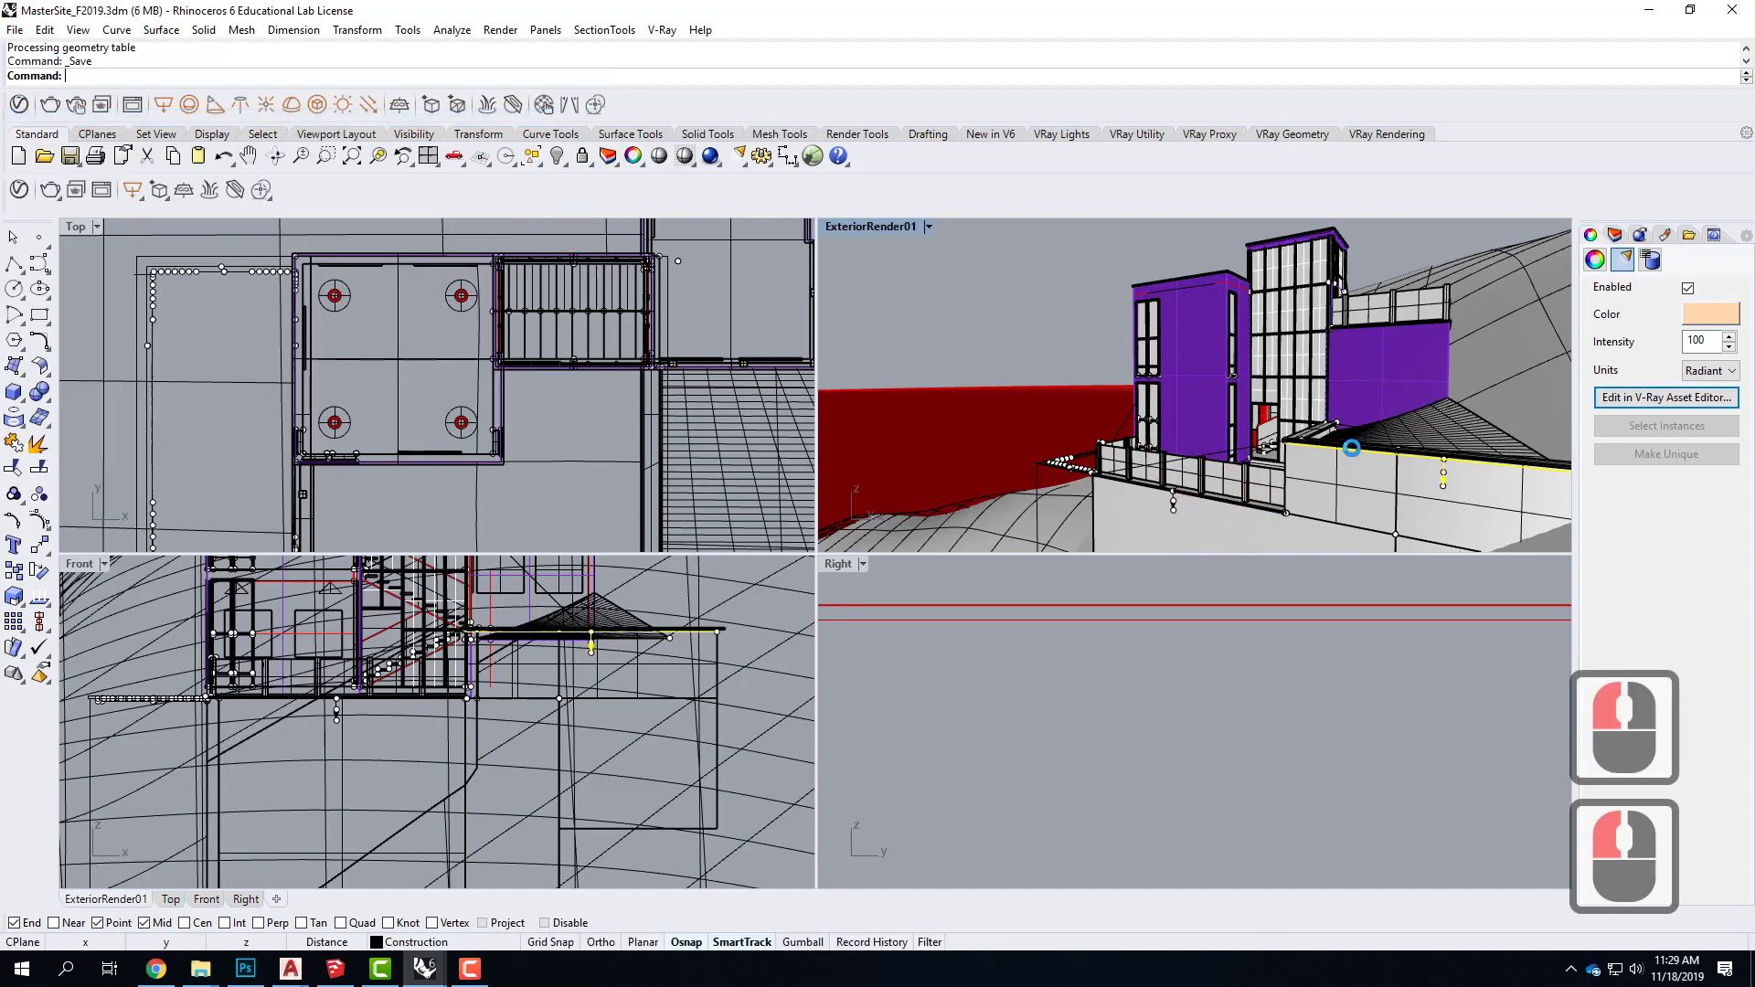
pyautogui.click(1649, 10)
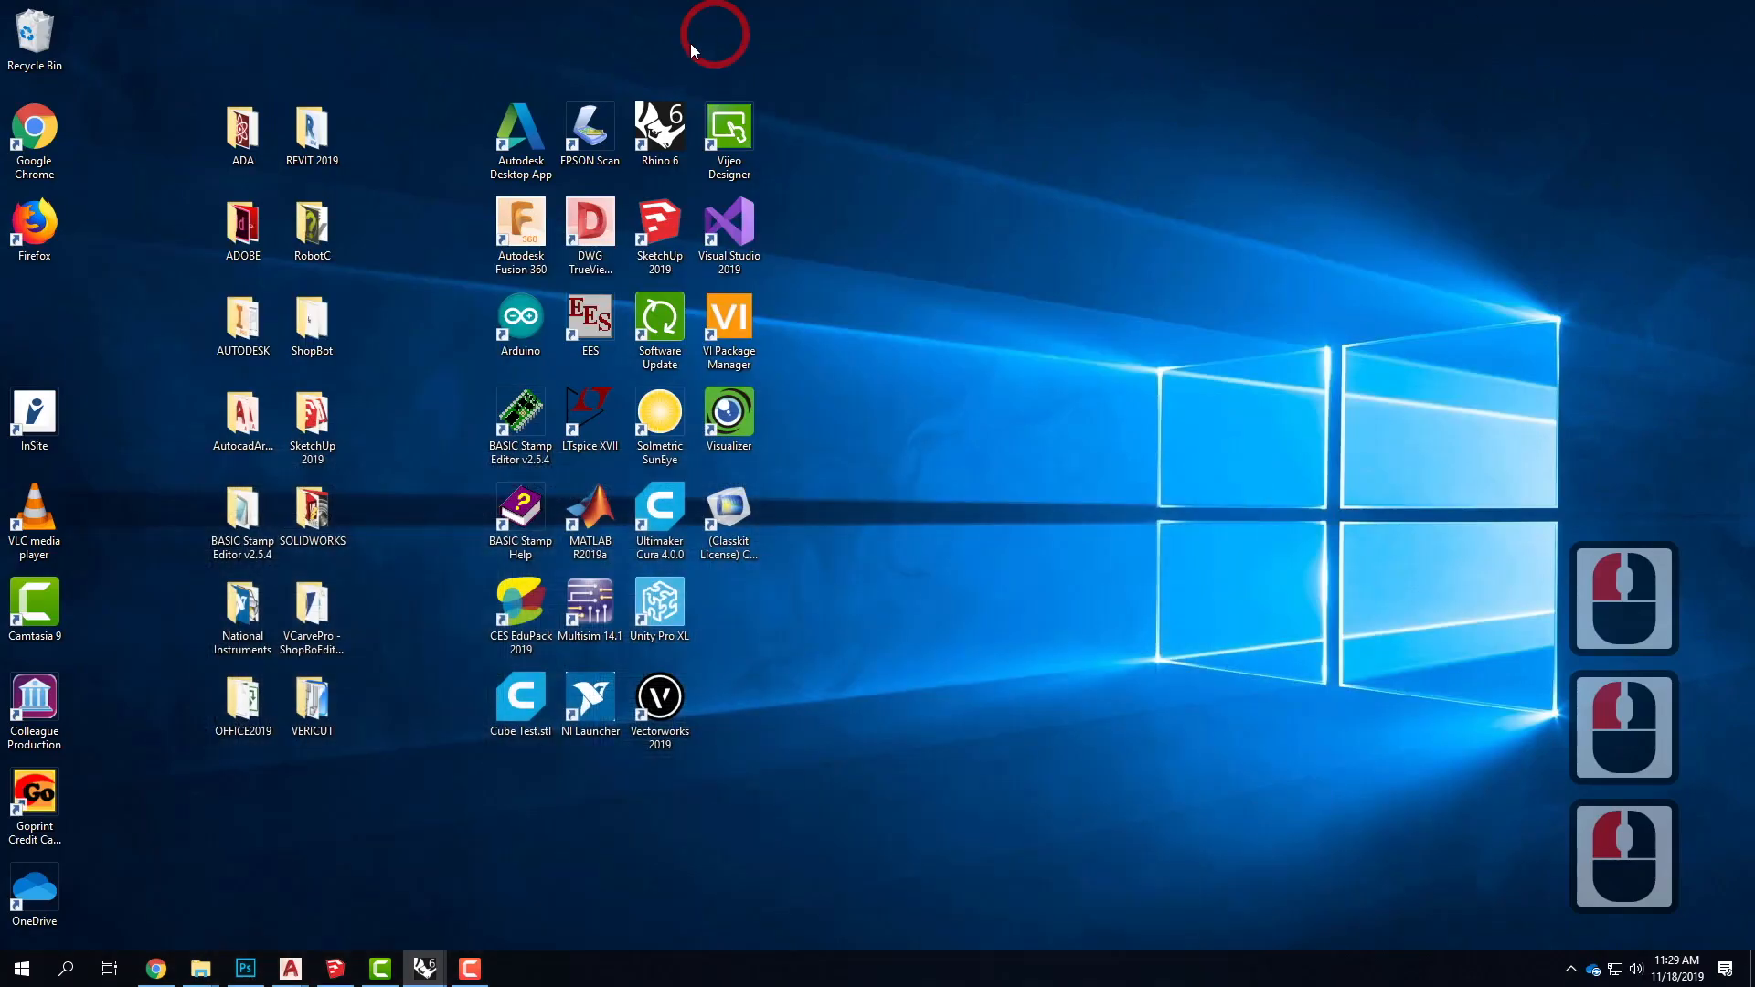
pyautogui.click(424, 968)
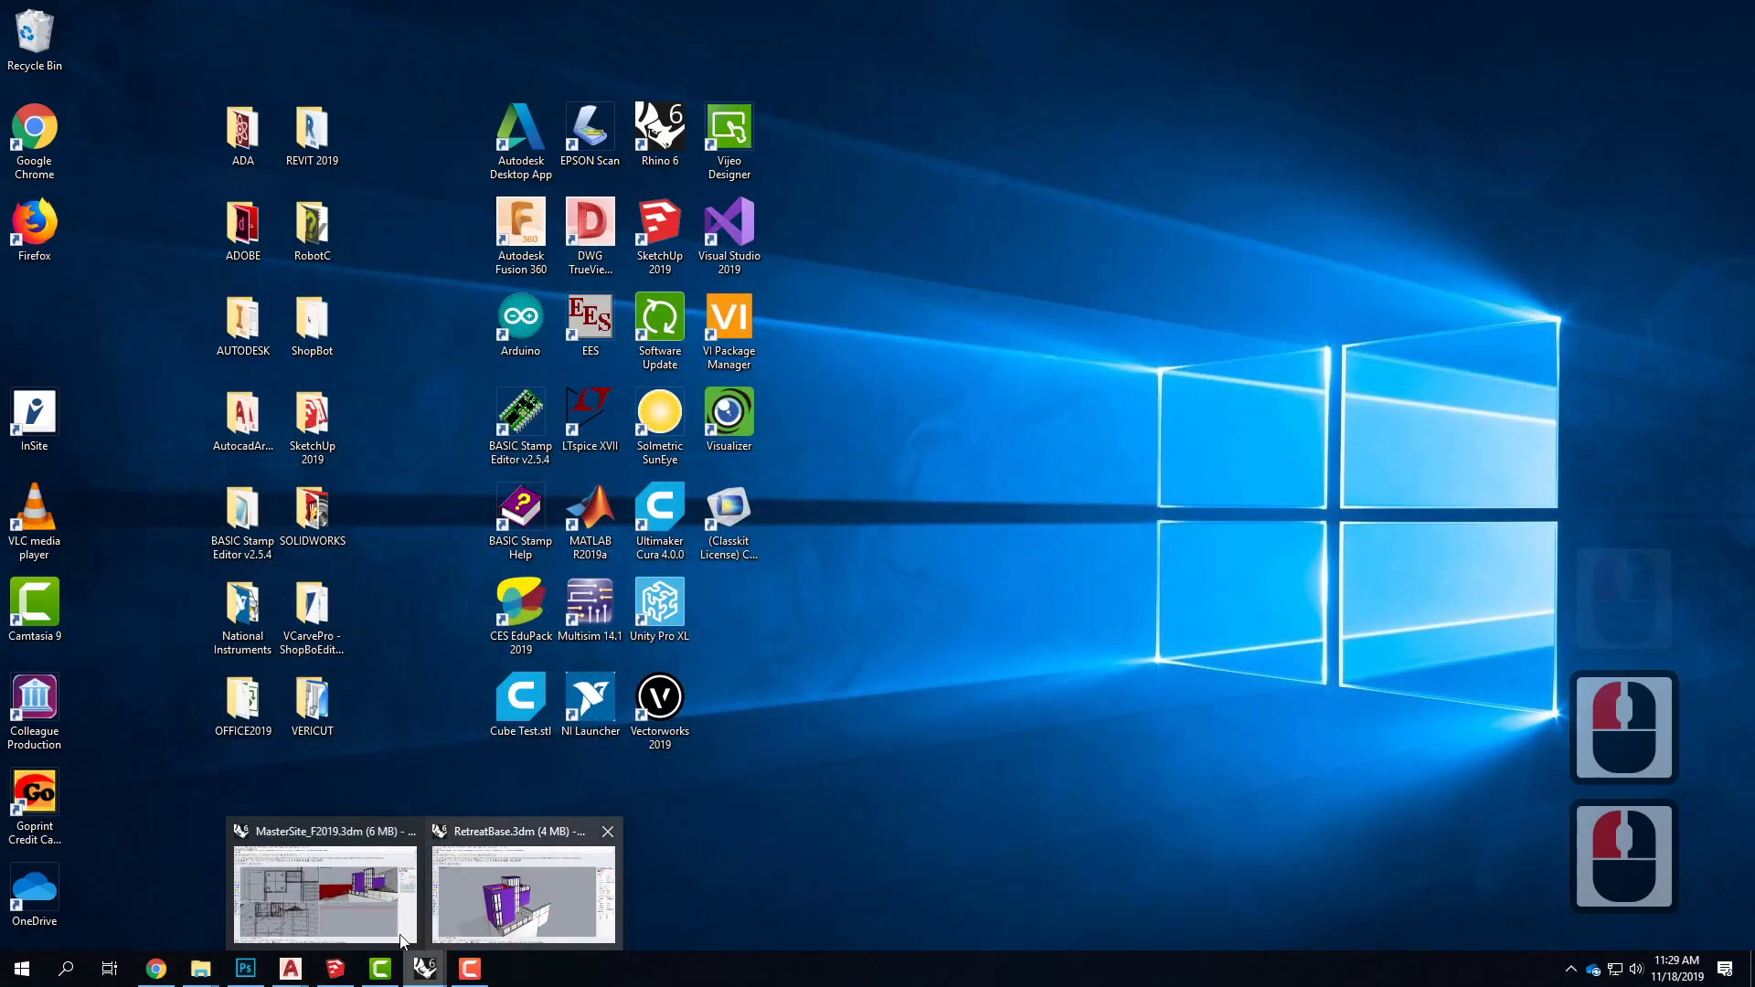
pyautogui.click(479, 920)
pyautogui.click(754, 573)
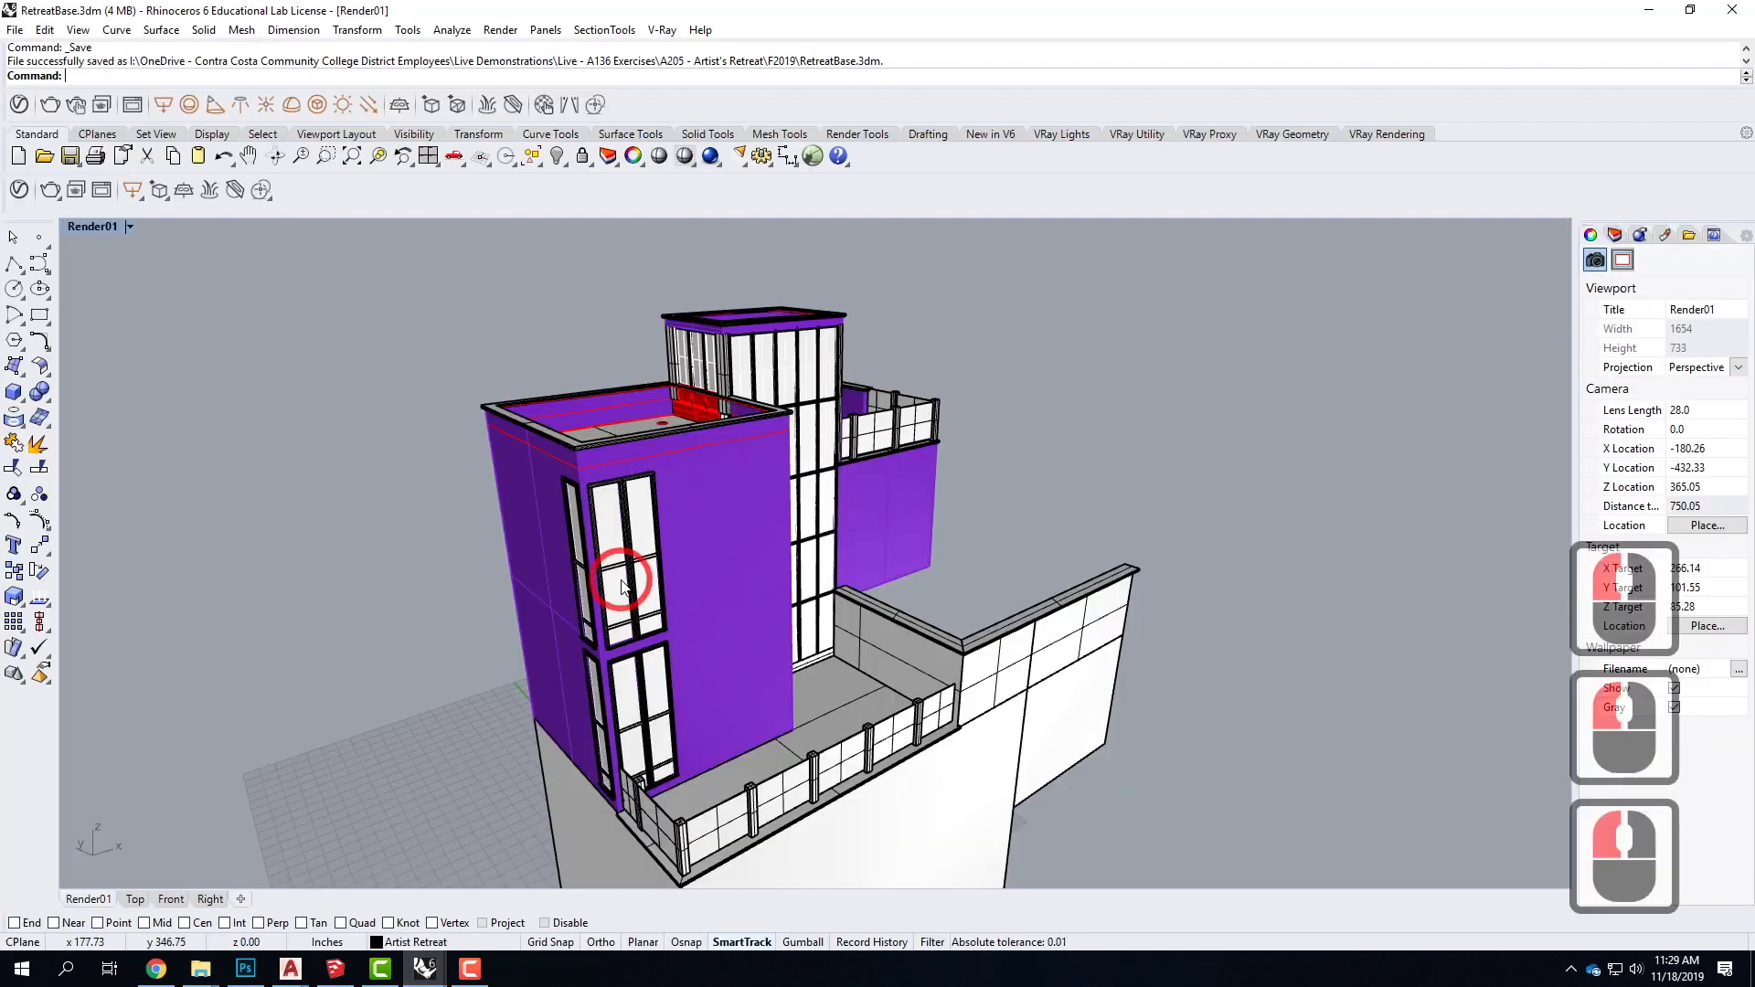
# Step: Show the layer list wide enough to read the material names and check the material assigned to the window glass layer
pyautogui.click(1615, 235)
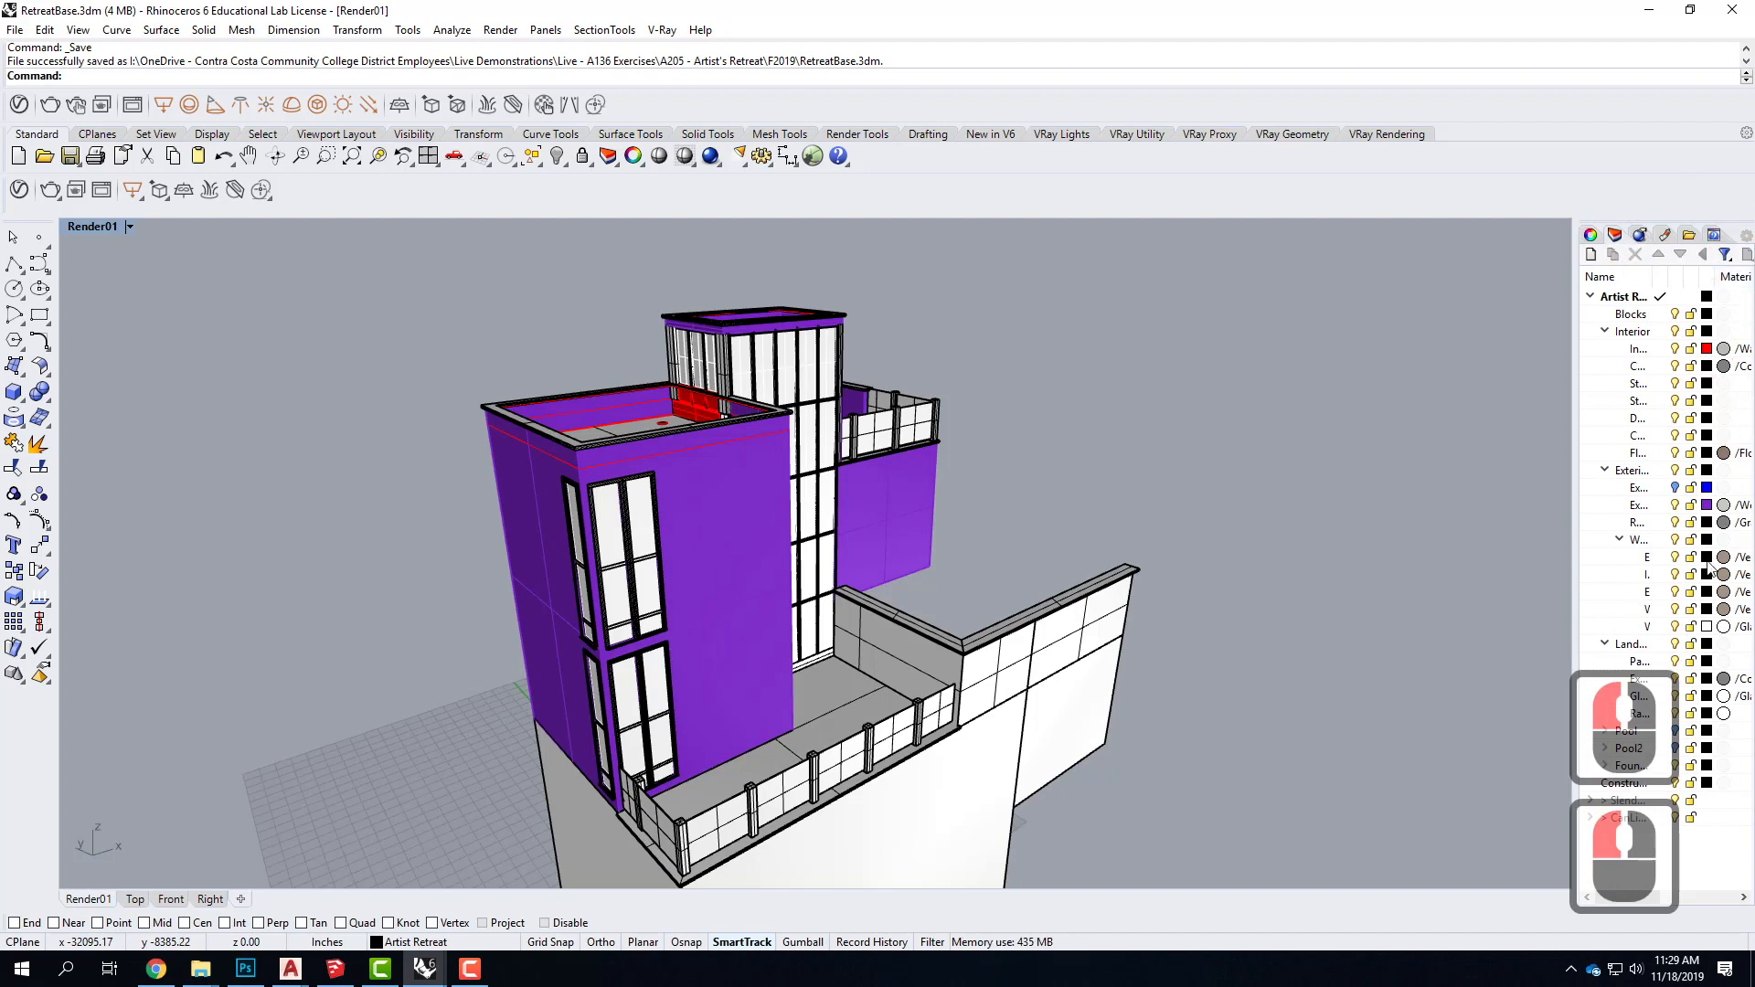
pyautogui.moveTo(1576, 535); pyautogui.dragTo(1432, 531)
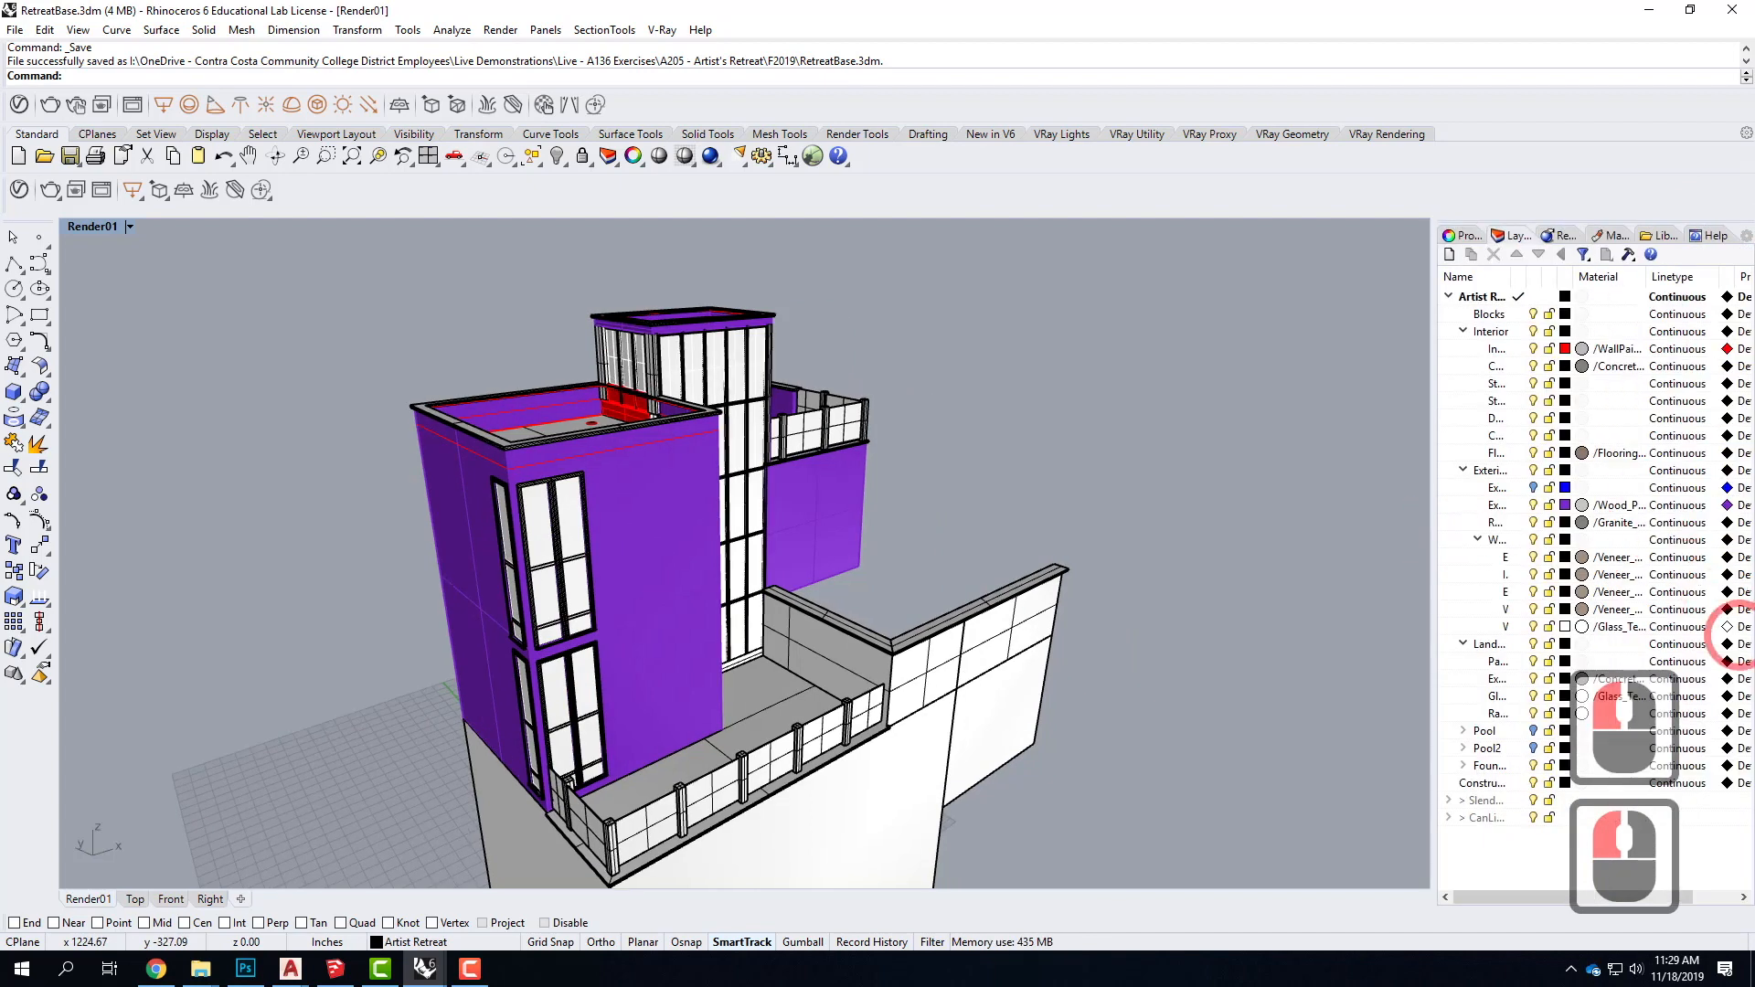
pyautogui.click(1614, 627)
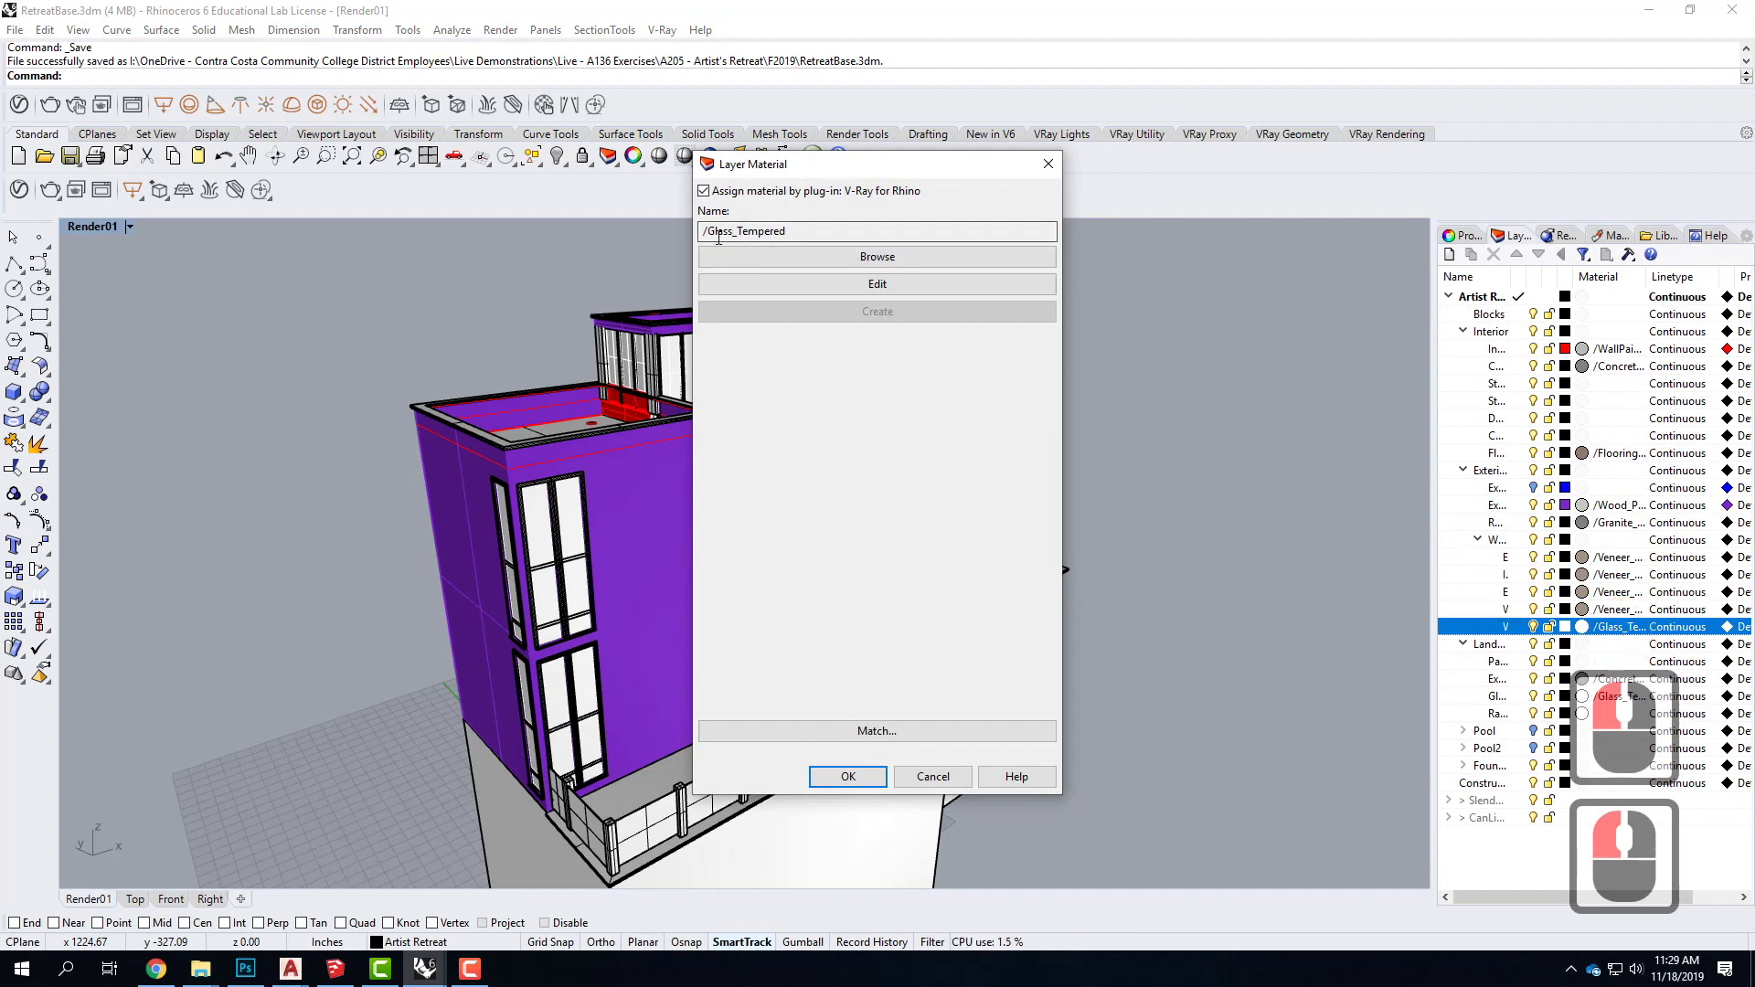
pyautogui.click(1049, 164)
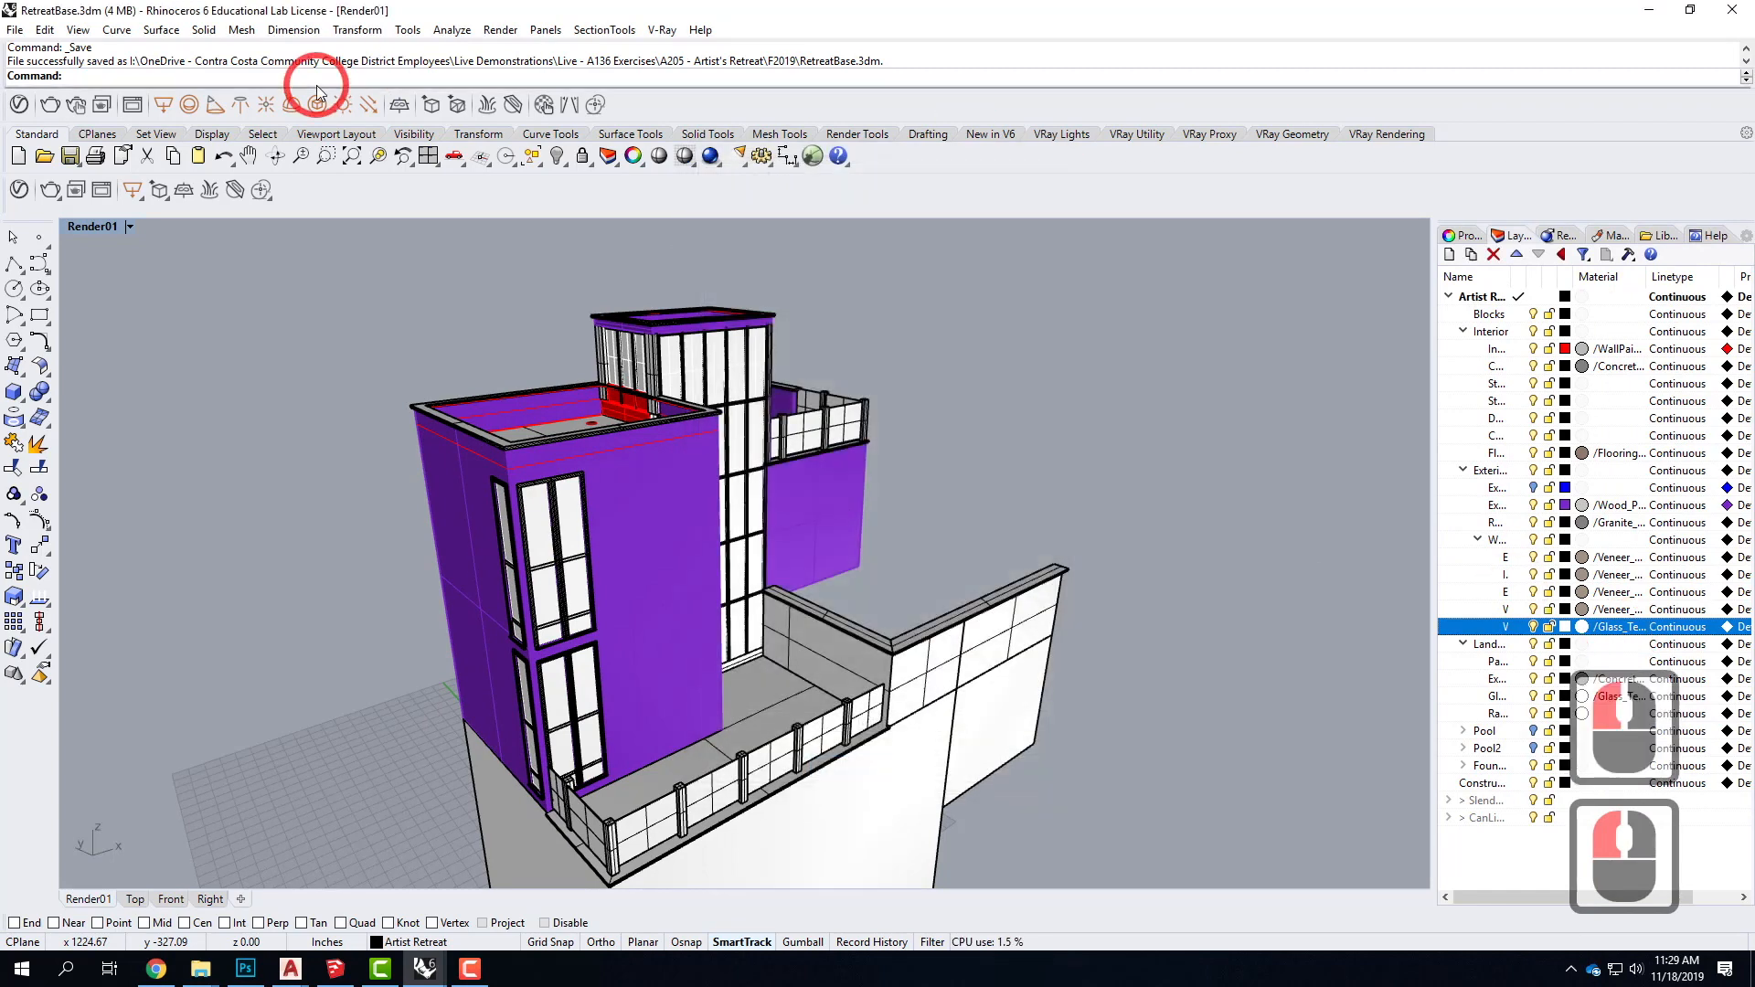
# Step: Open the V-Ray Asset Editor and preview the Glass_Tempered material
pyautogui.click(20, 190)
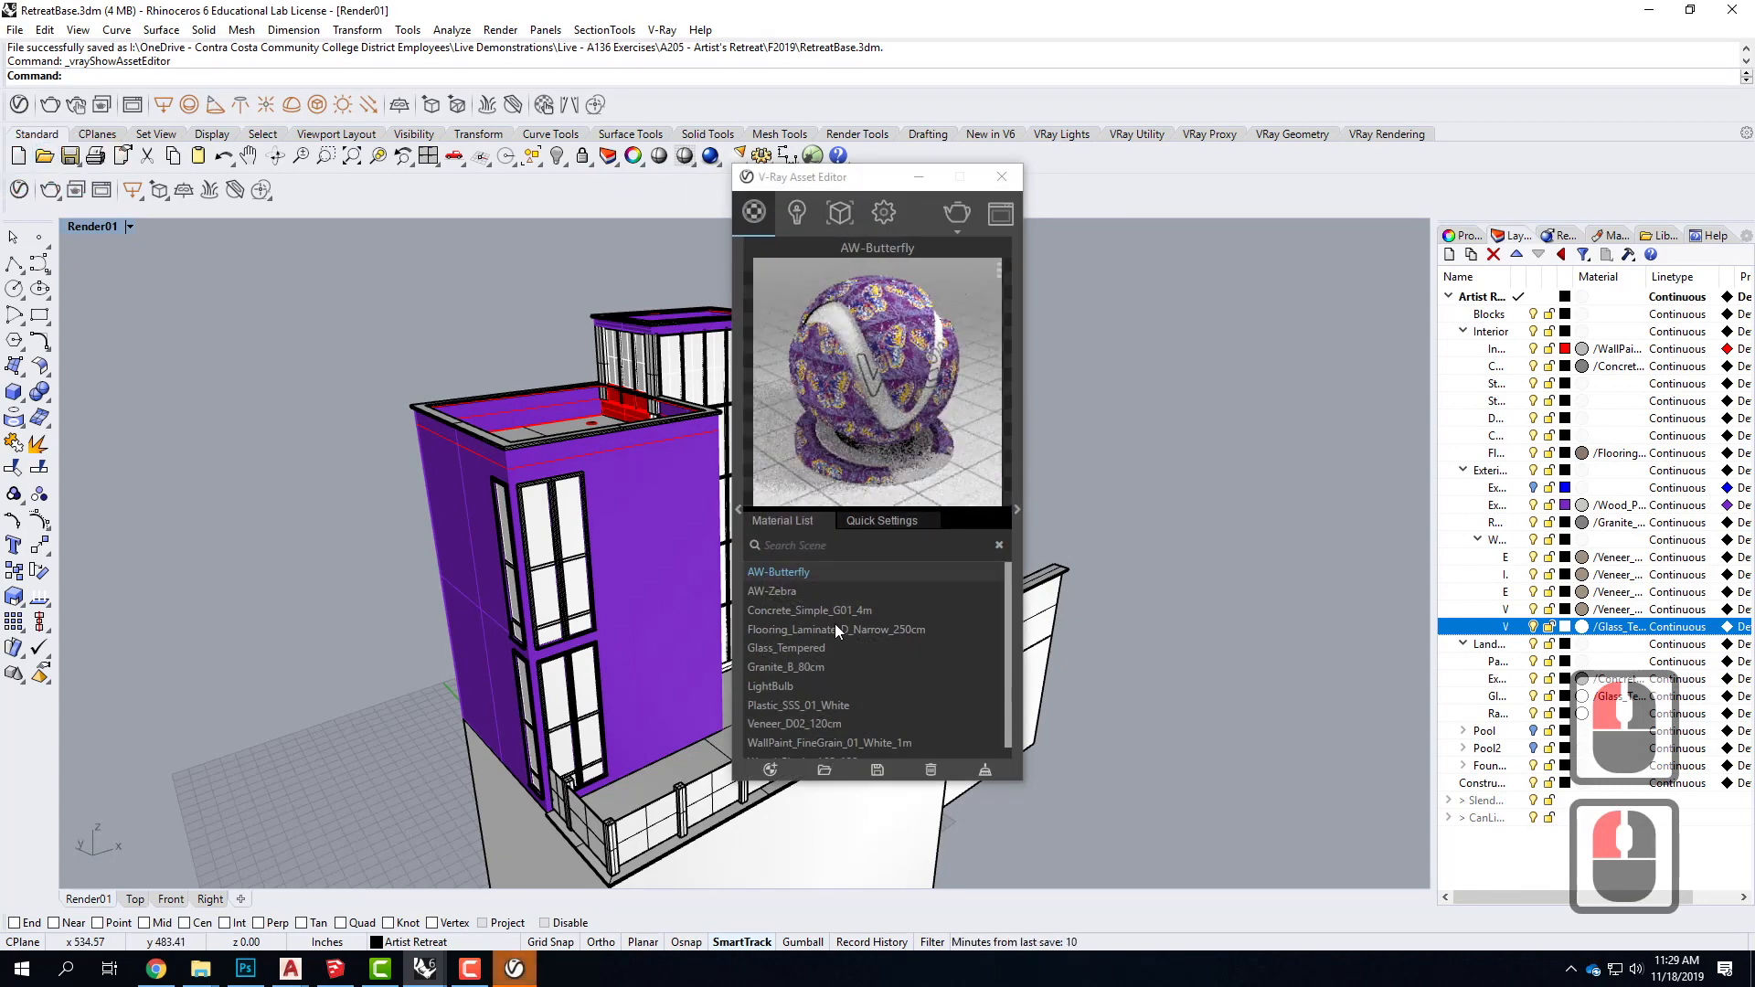
pyautogui.scroll(-1, 867, 713)
pyautogui.click(781, 640)
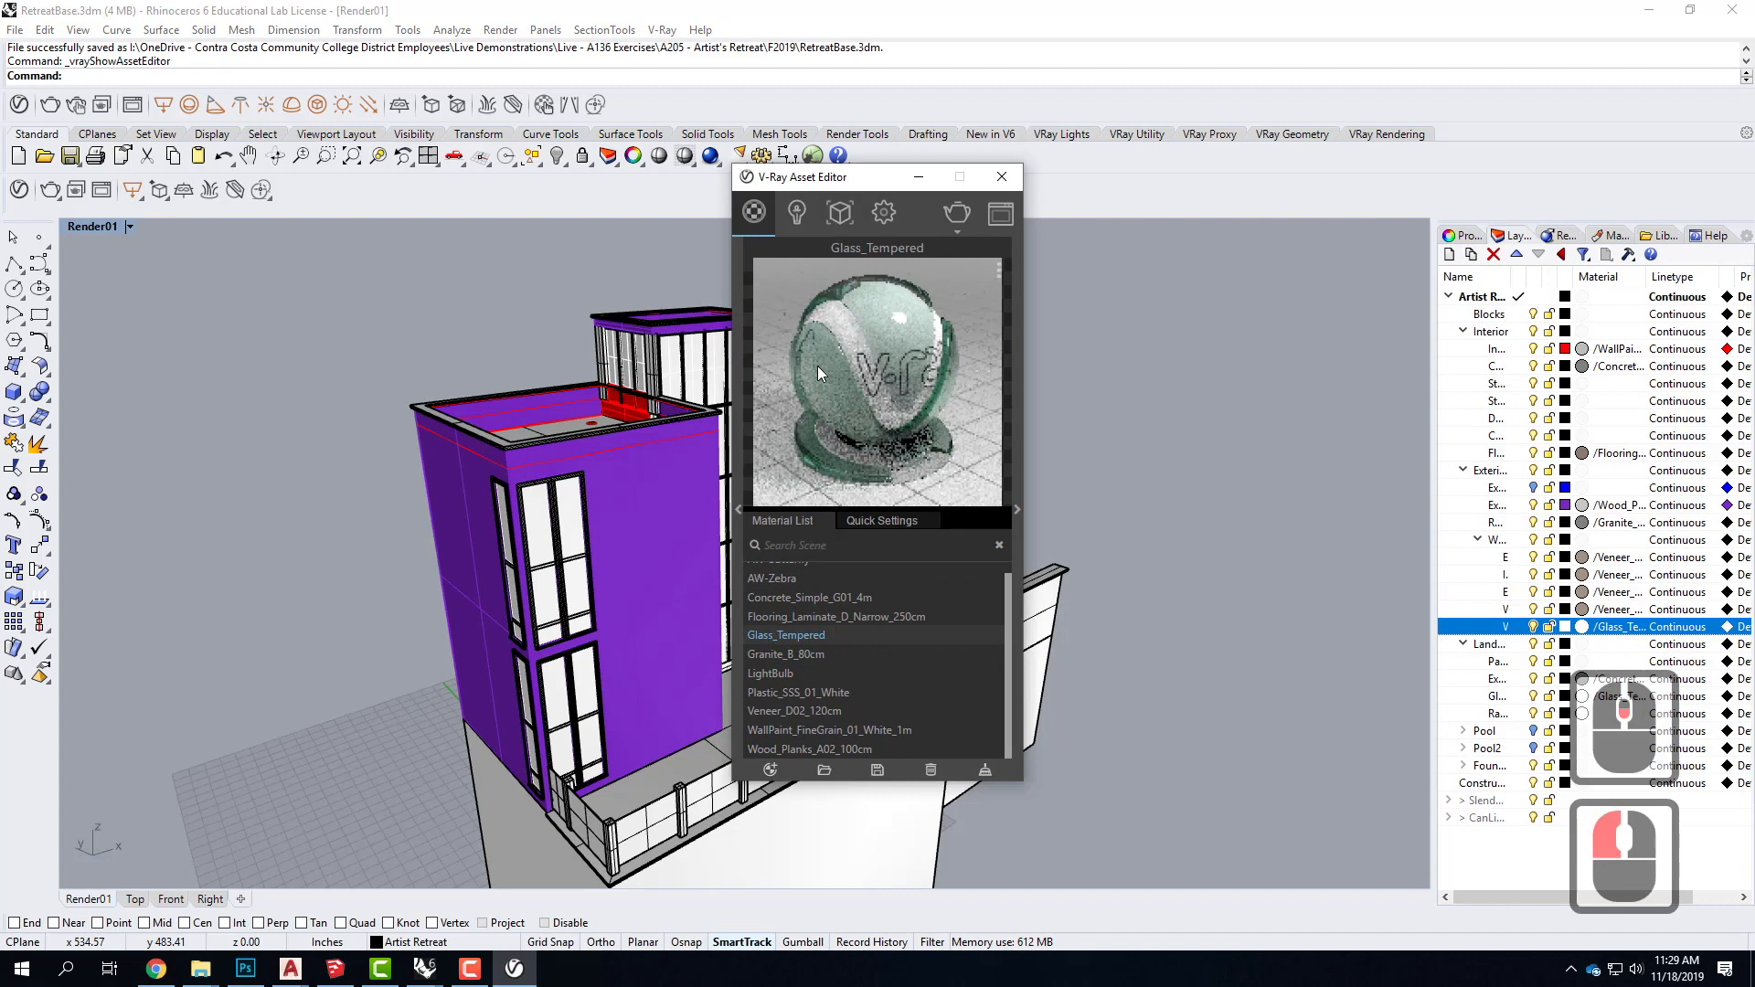
# Step: Add the Glass material from the V-Ray library's Glass category to the scene's material list
pyautogui.click(741, 519)
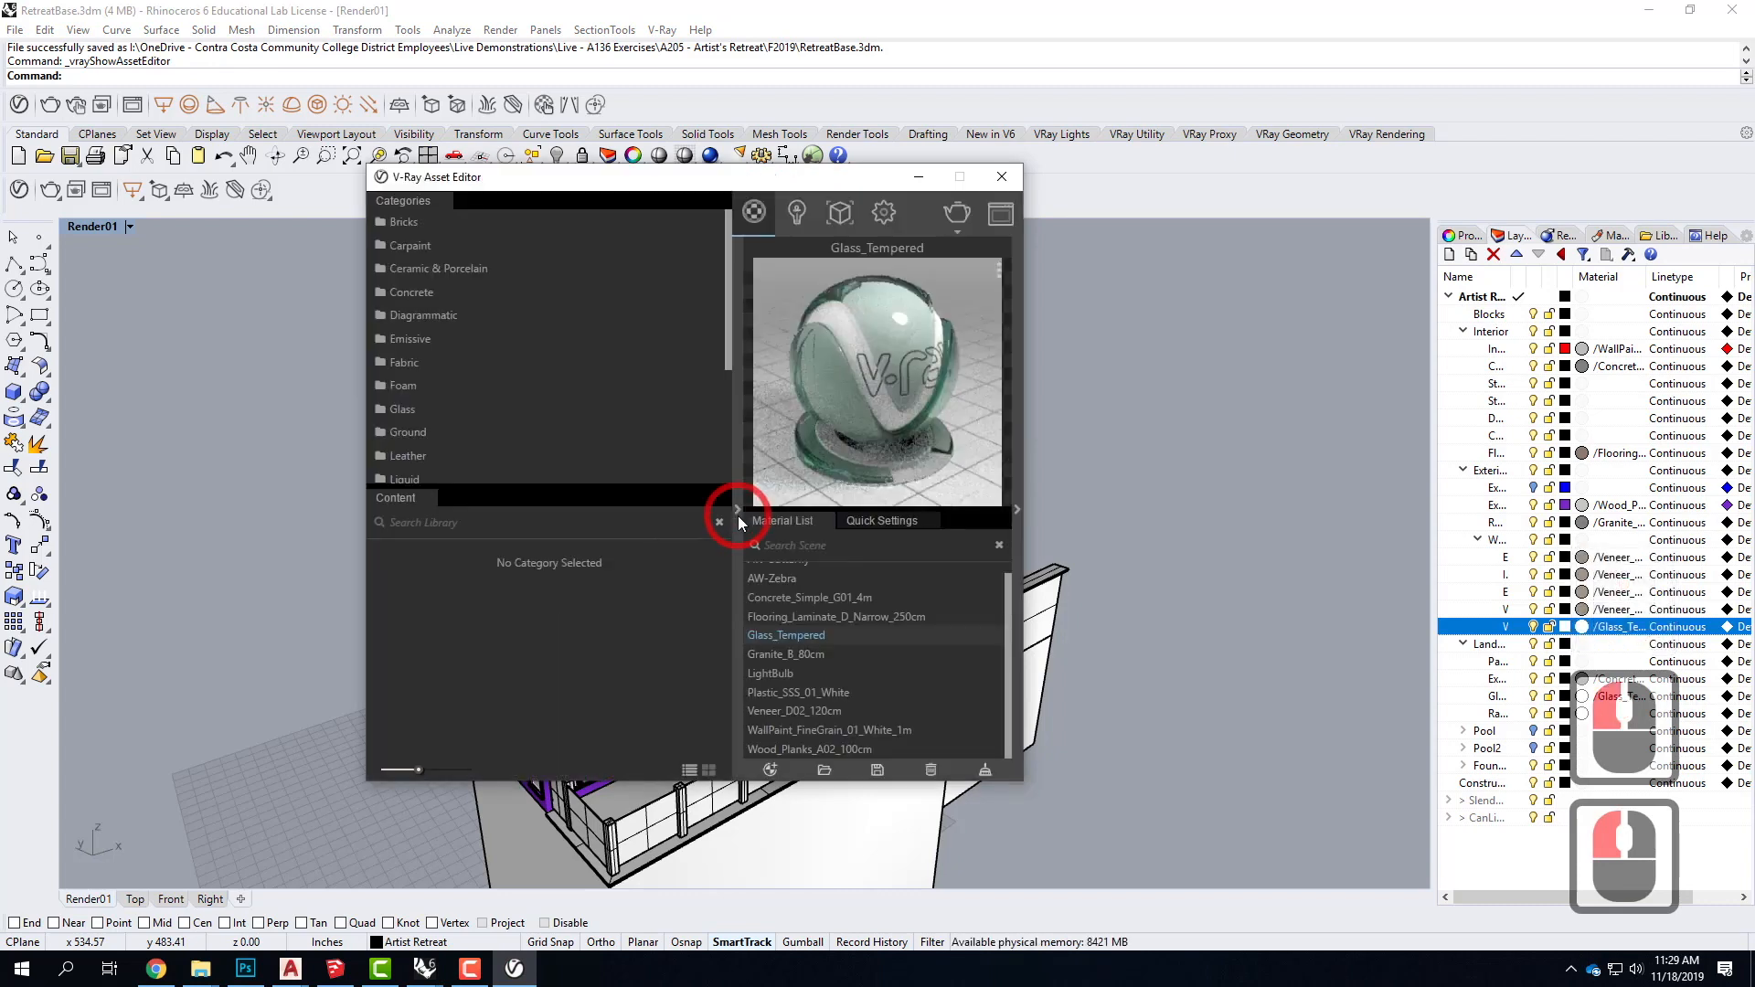
pyautogui.click(384, 411)
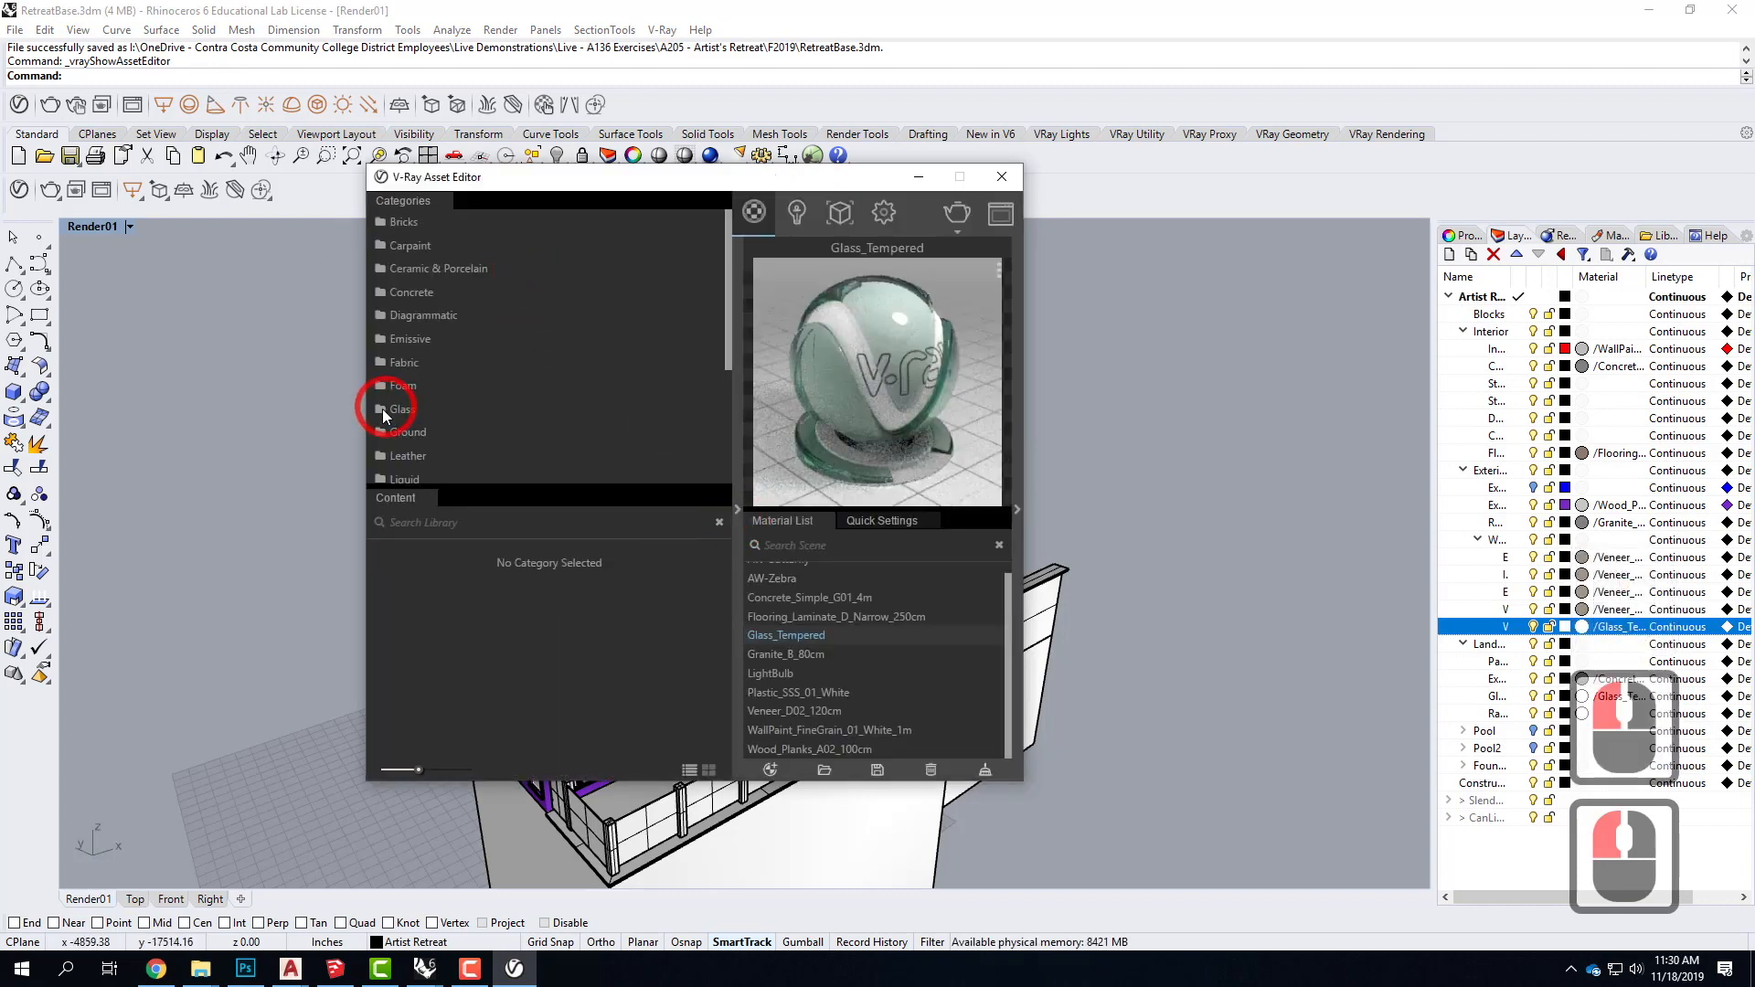
pyautogui.click(382, 409)
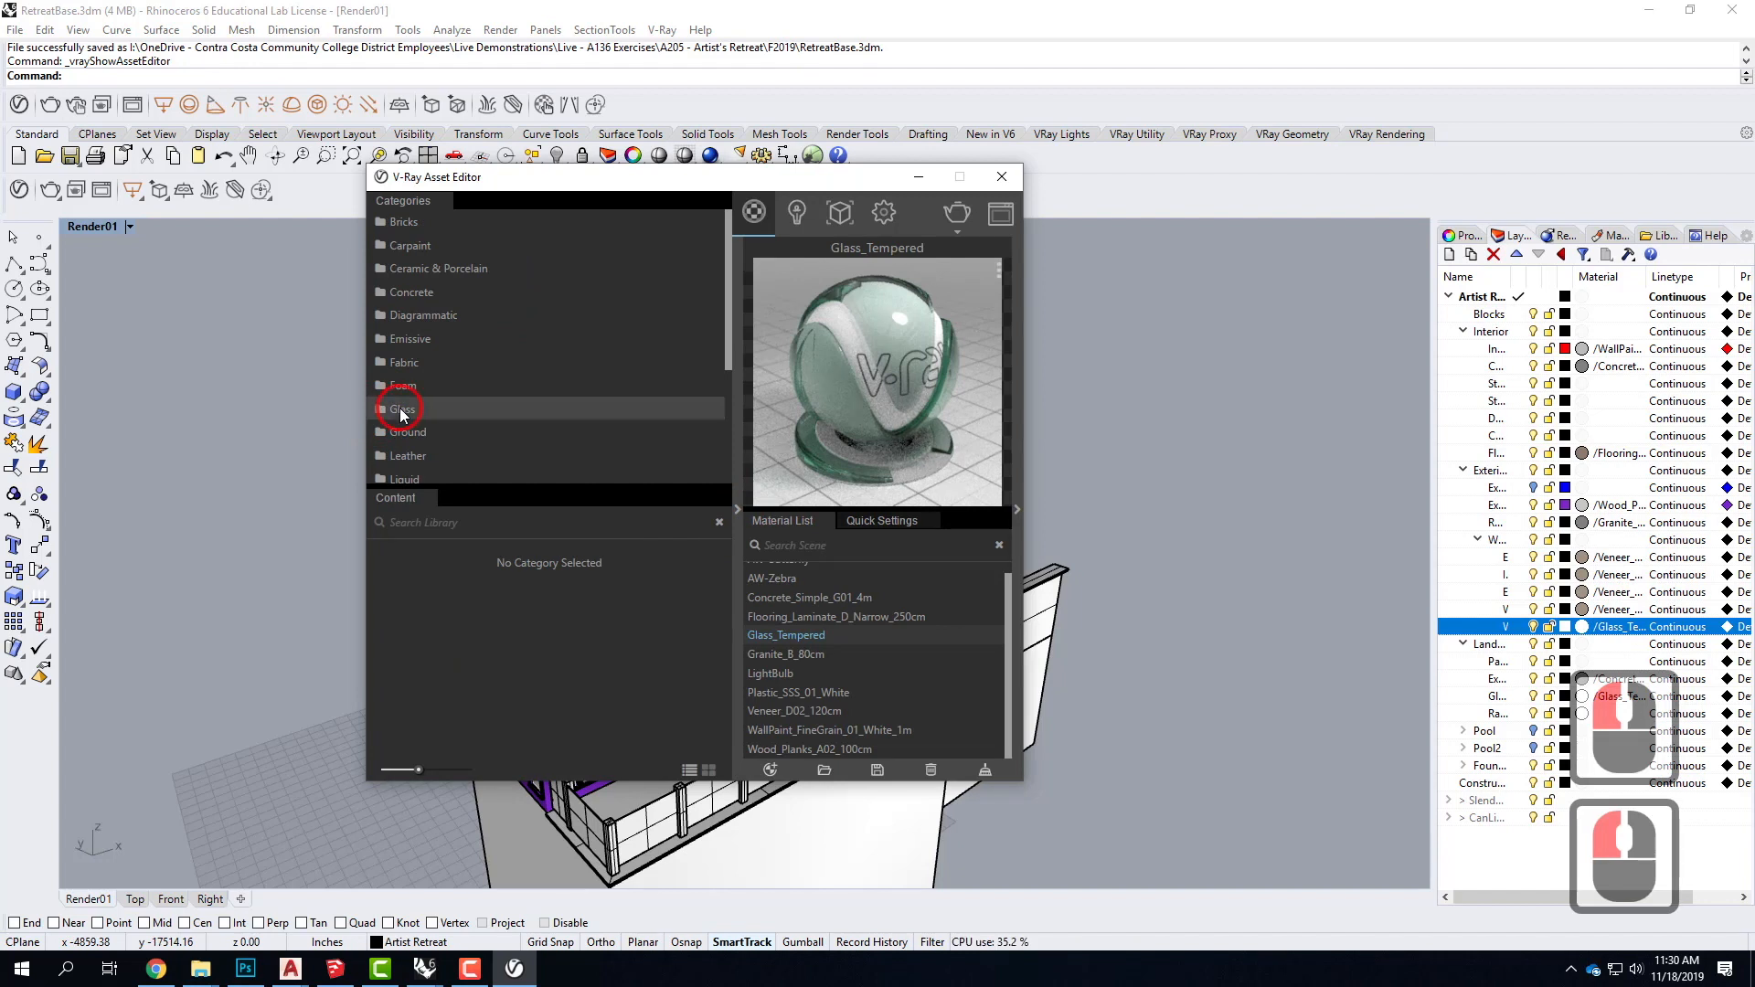
pyautogui.click(384, 410)
pyautogui.click(384, 409)
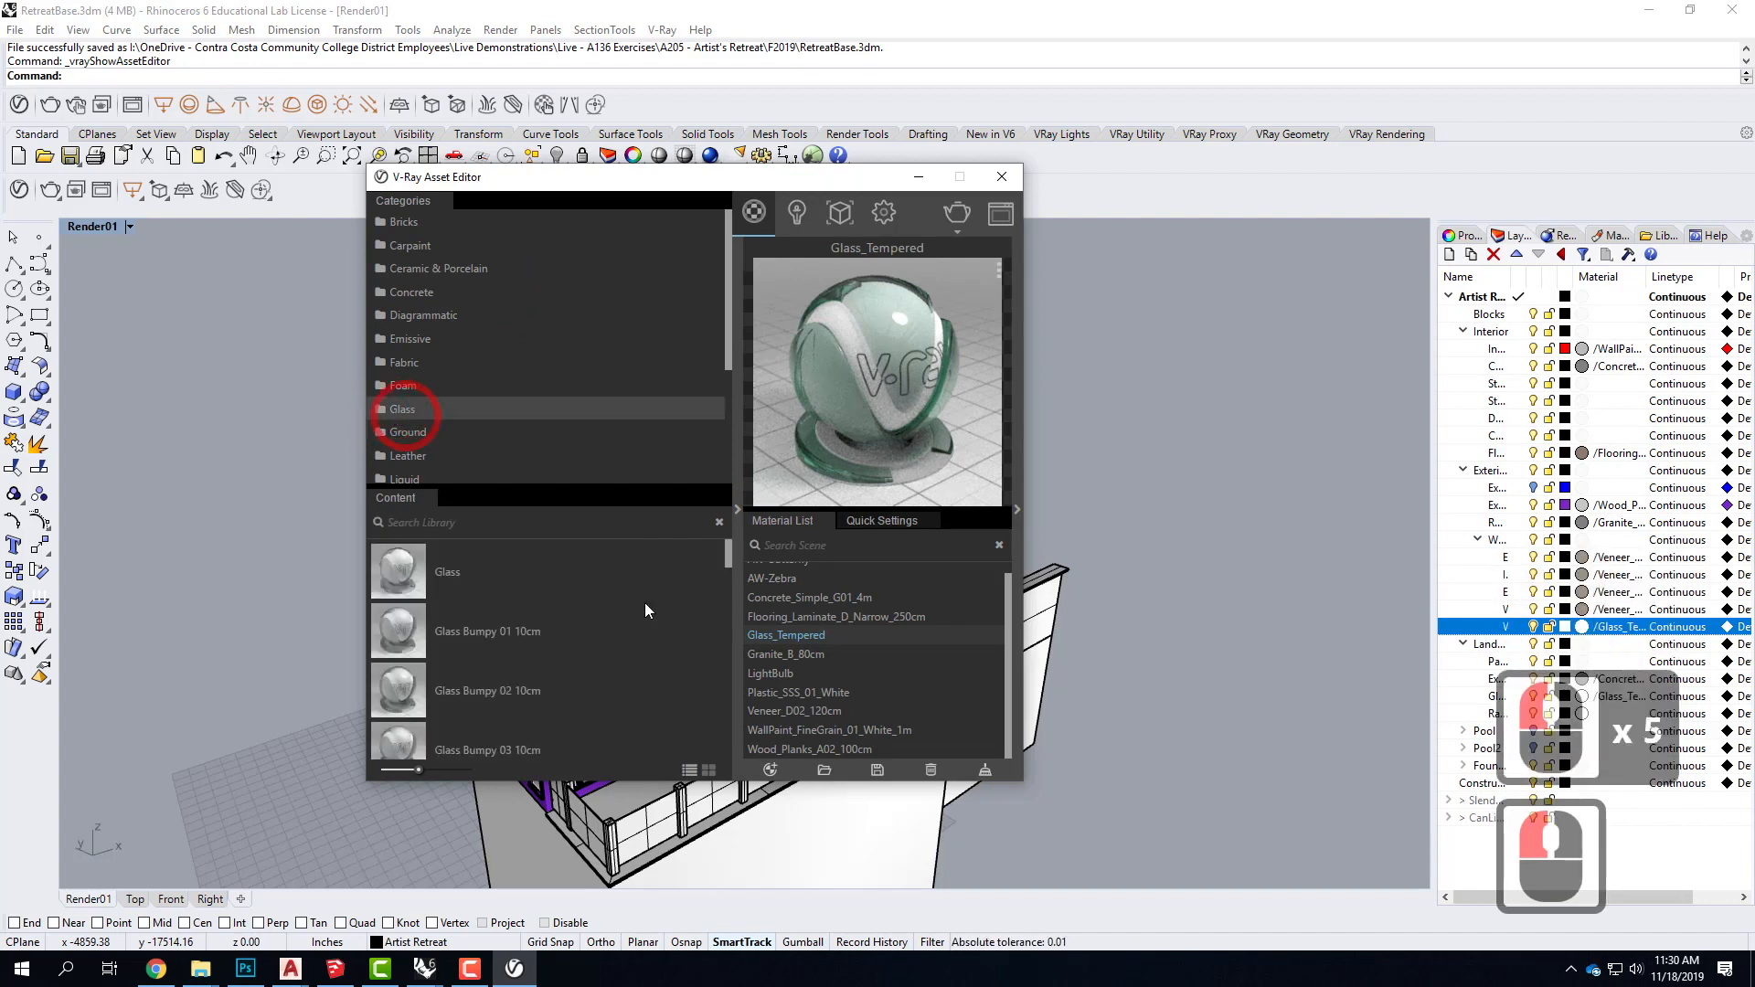
pyautogui.click(396, 569)
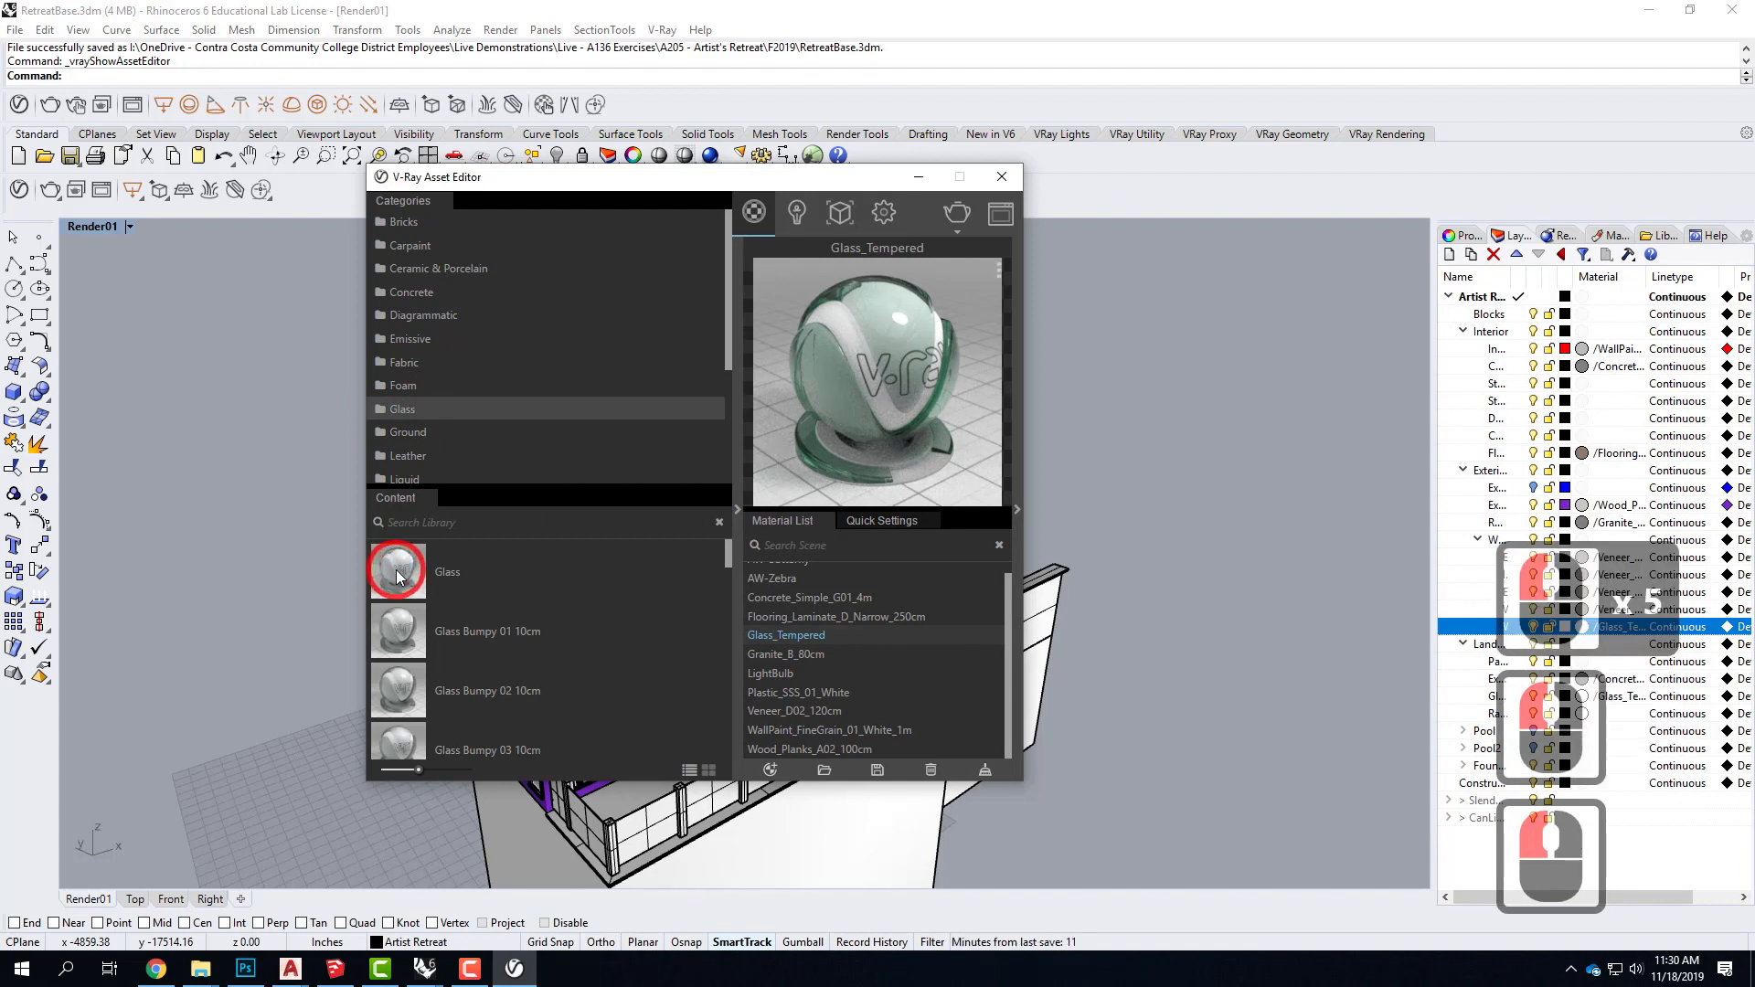
pyautogui.moveTo(397, 569); pyautogui.dragTo(856, 636)
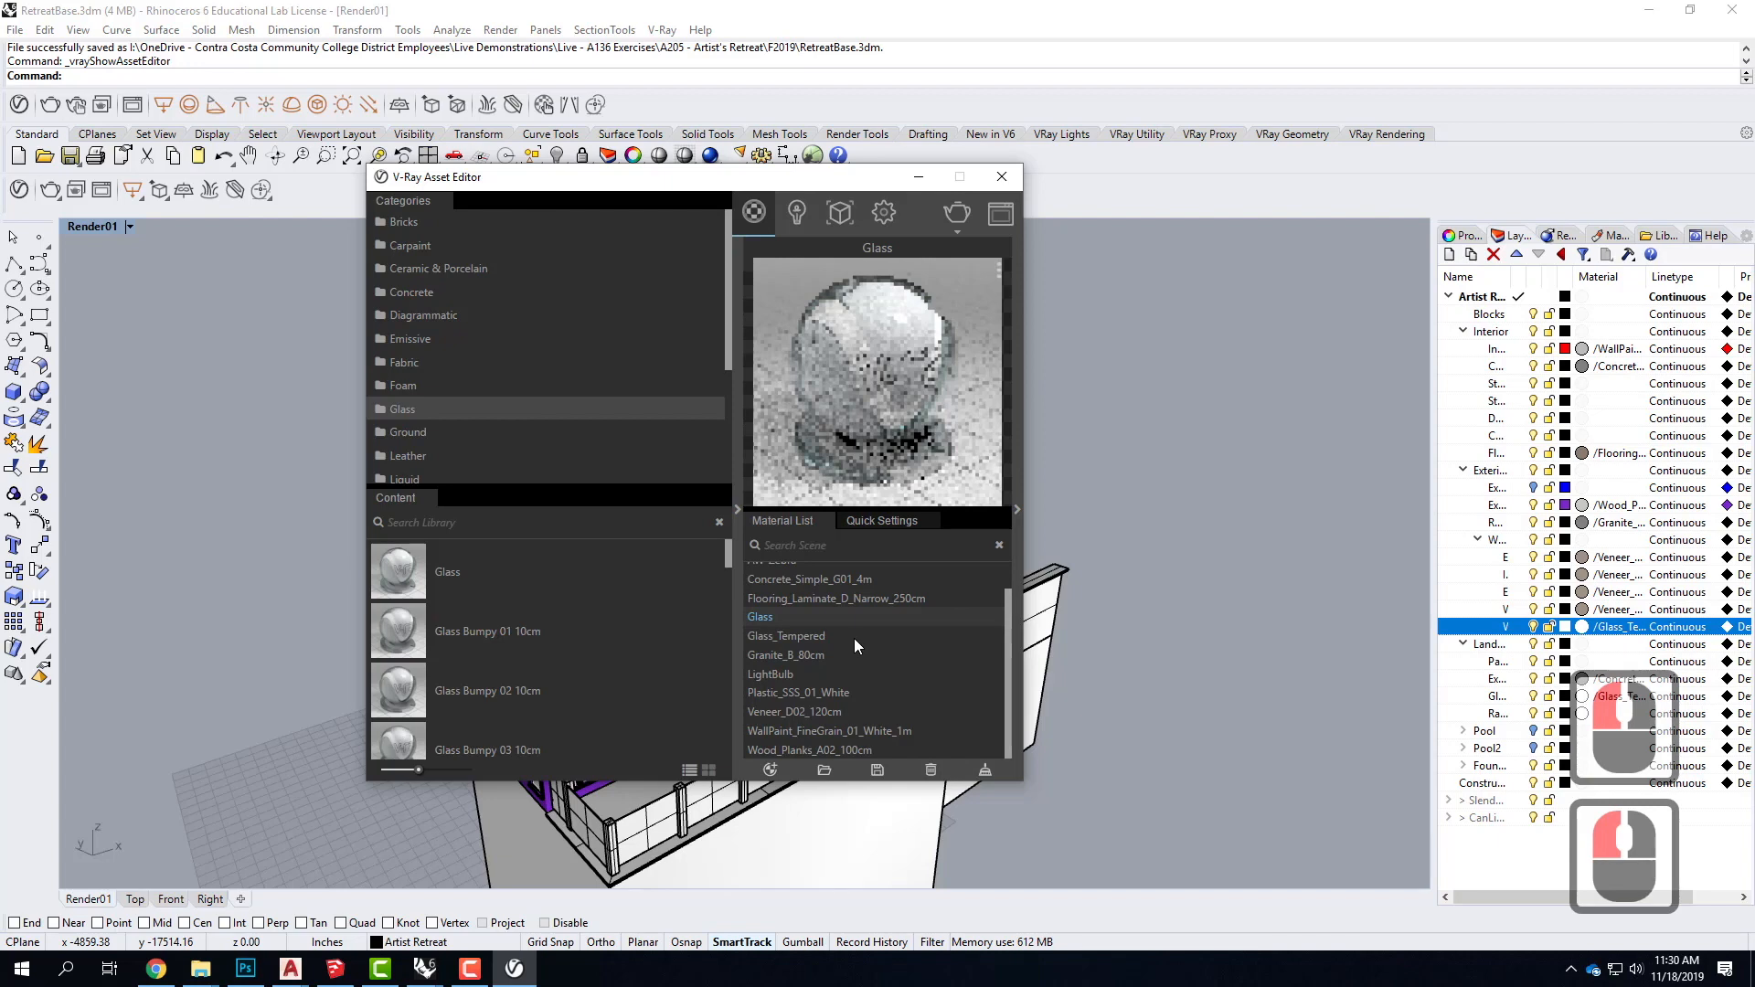
pyautogui.click(797, 622)
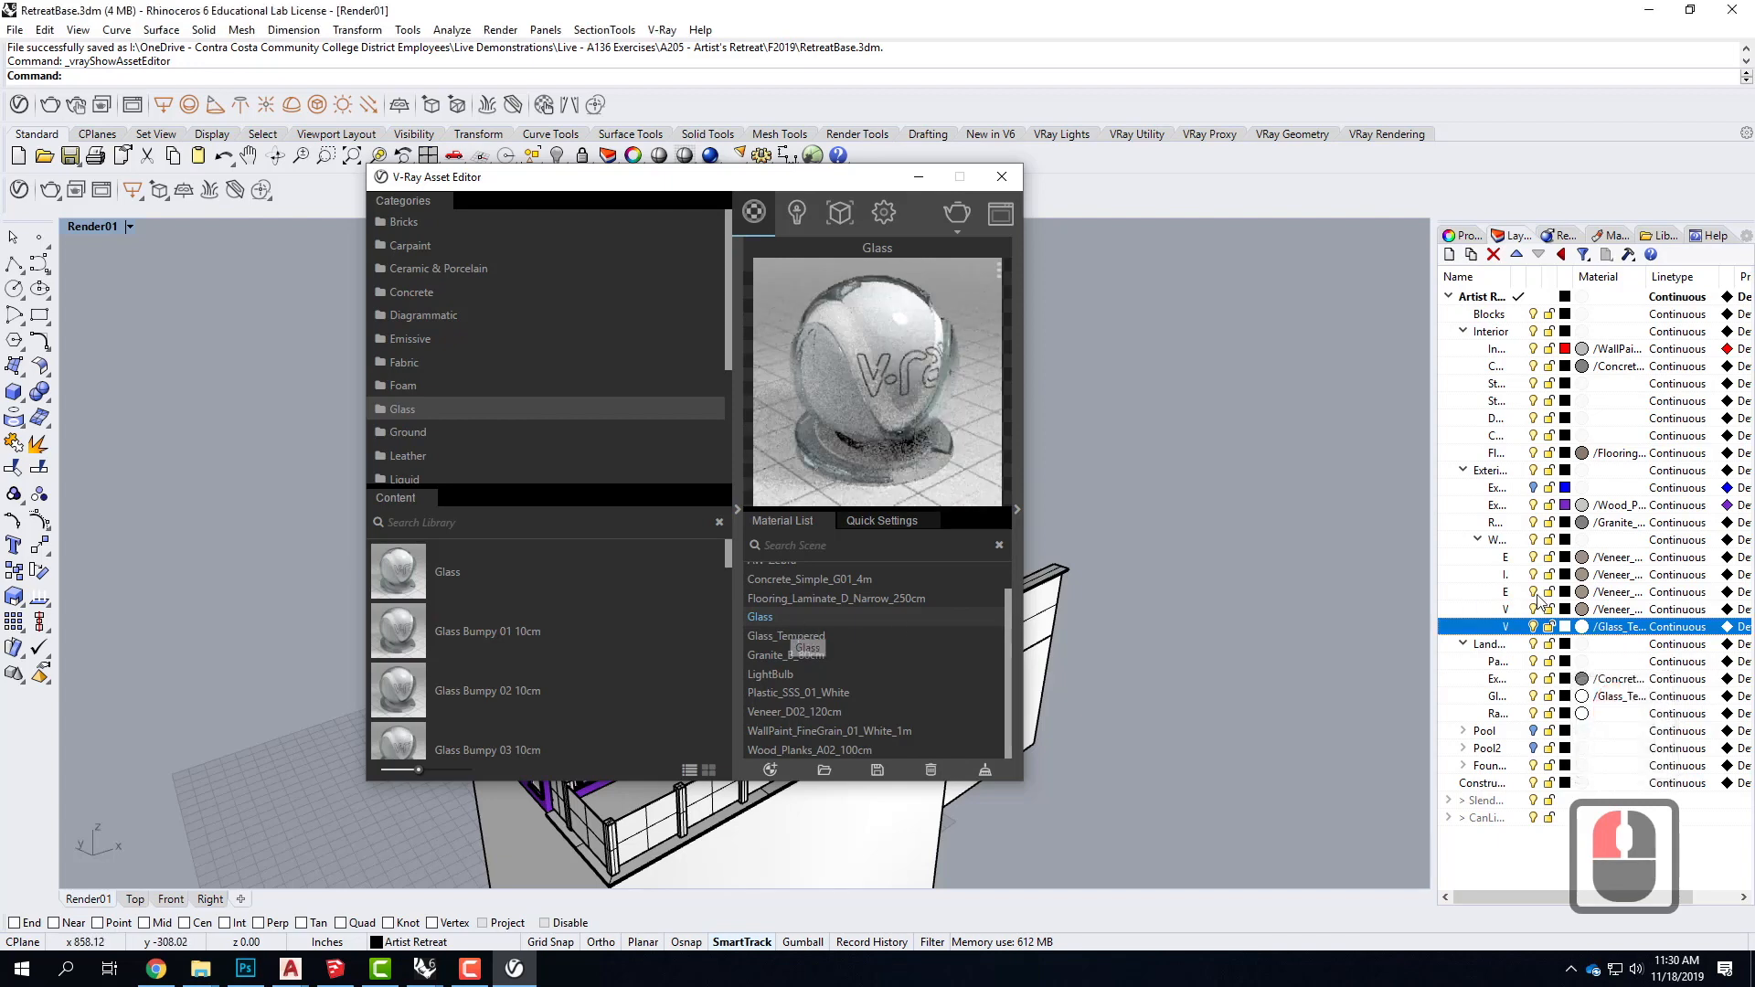
# Step: Choose the Glass material in place of Glass_Tempered for the window glass layer
pyautogui.click(1583, 627)
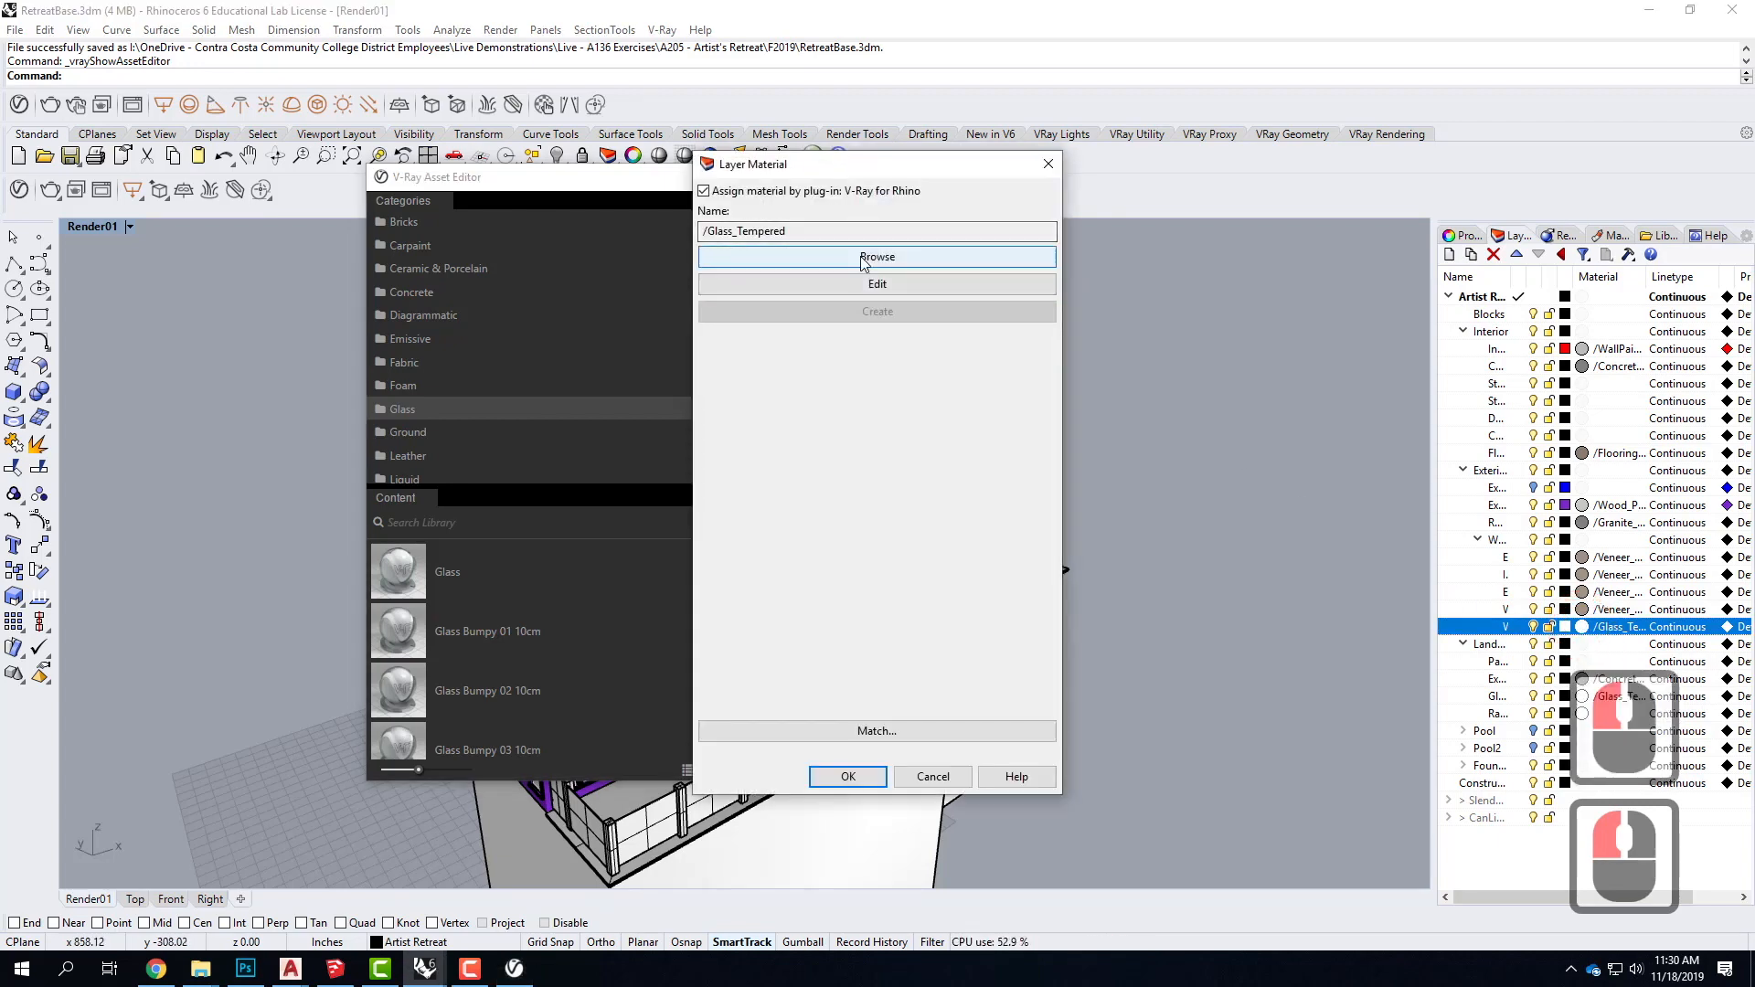
pyautogui.click(863, 259)
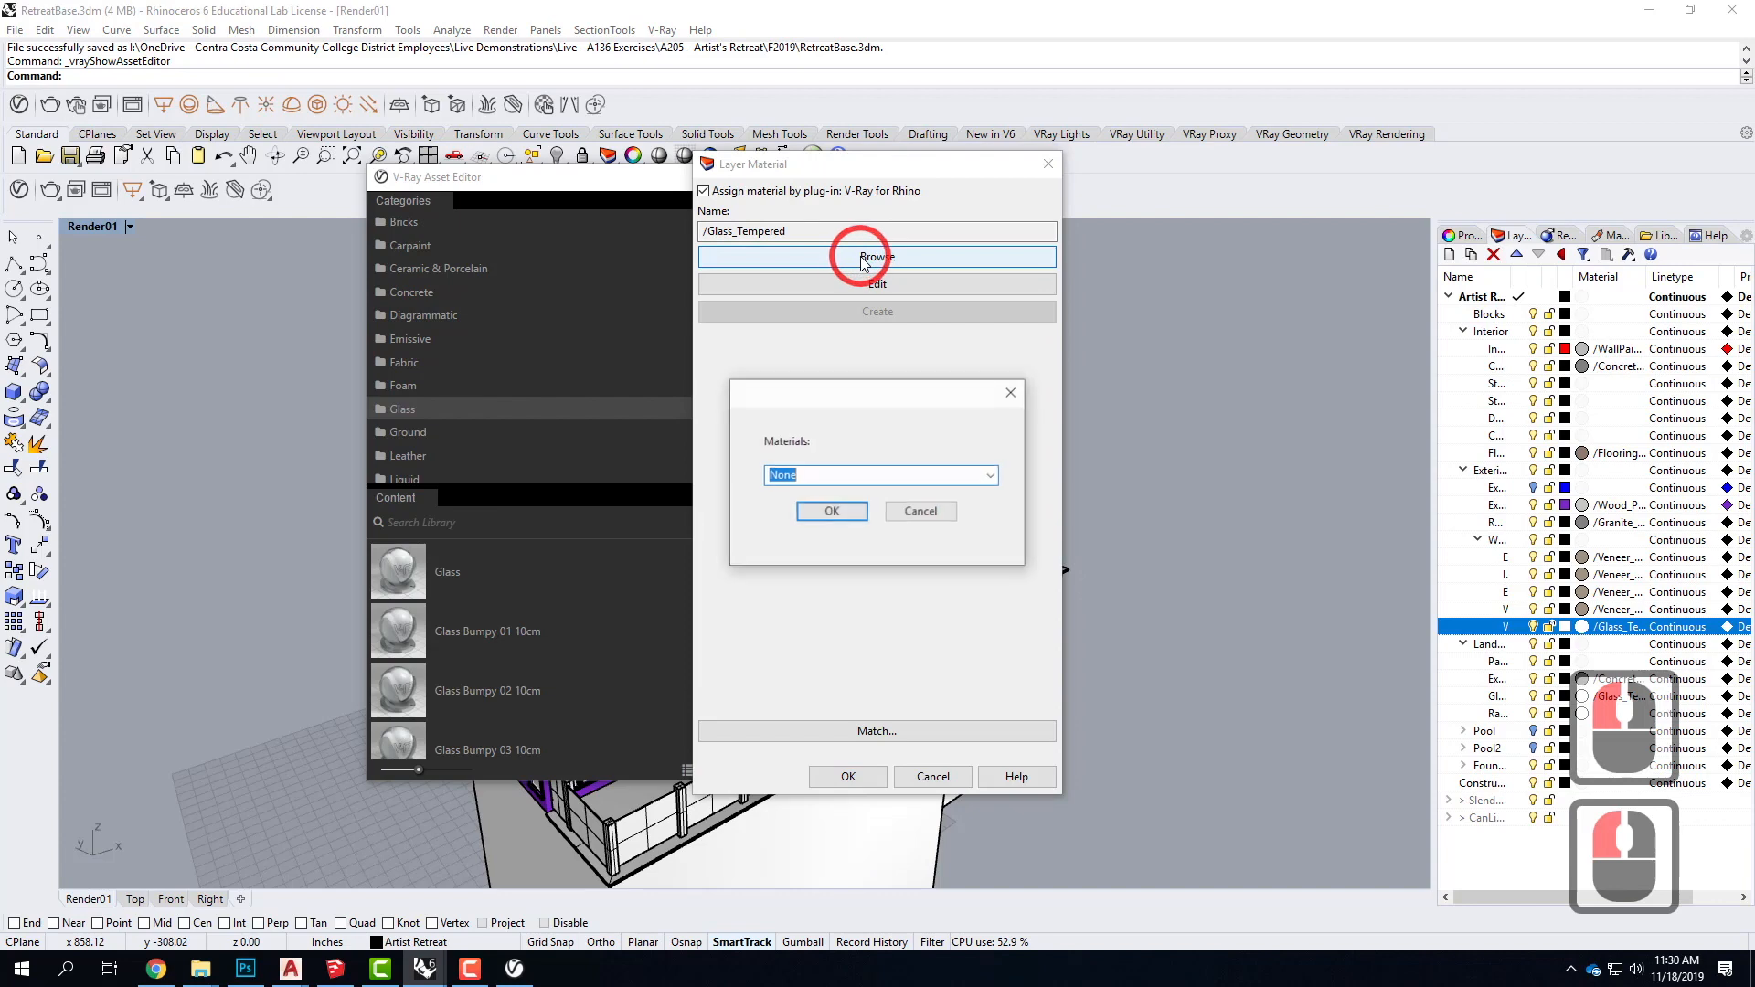
pyautogui.click(991, 475)
pyautogui.click(842, 568)
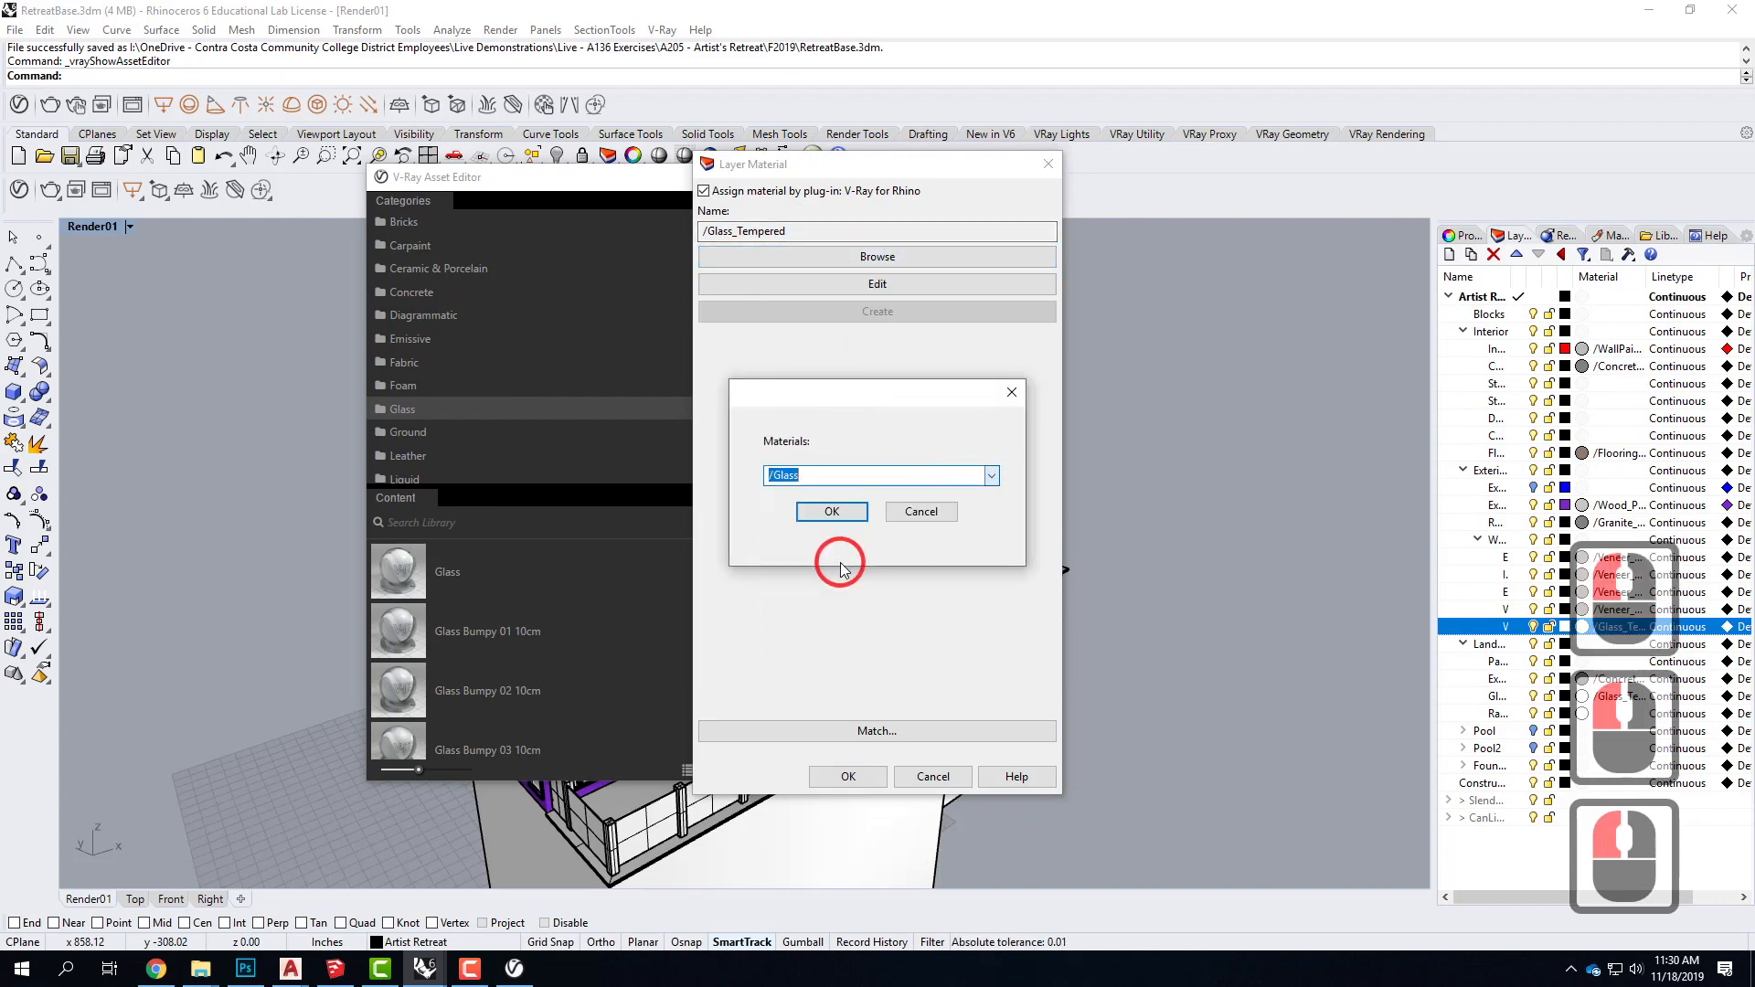
pyautogui.click(832, 511)
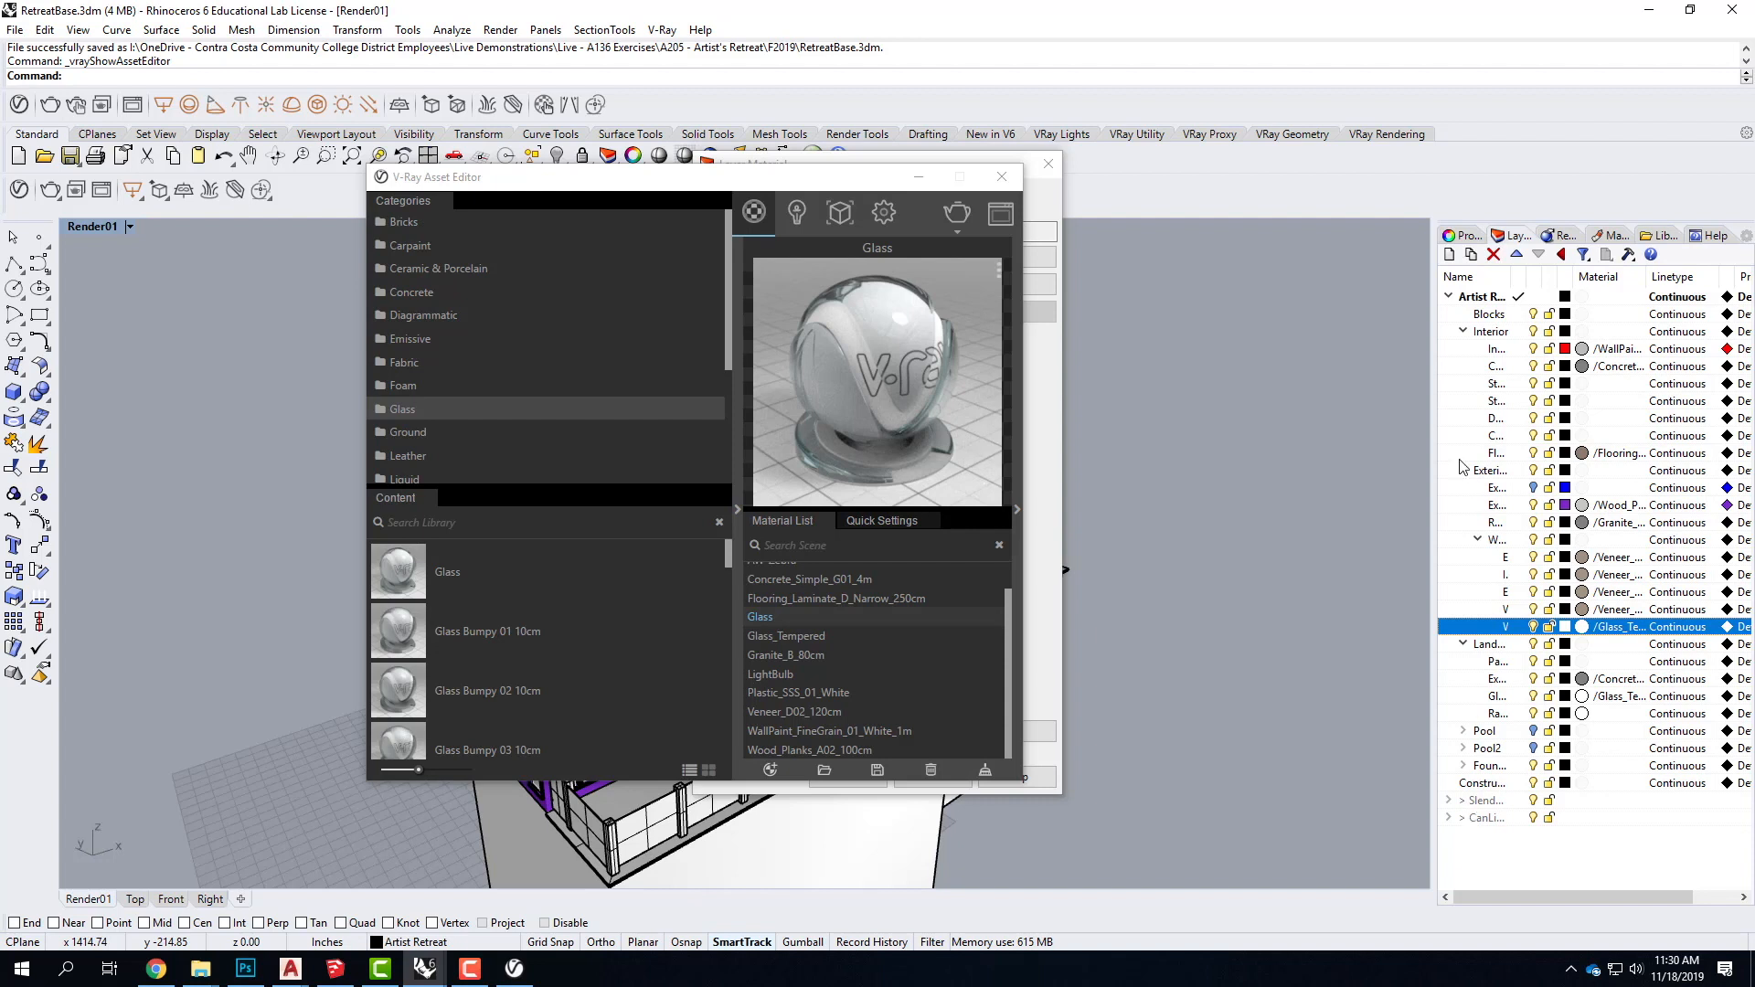
# Step: Widen the layer names and try to edit the material of the Window Glass layer inside the referenced Slender_Window block
pyautogui.click(1433, 486)
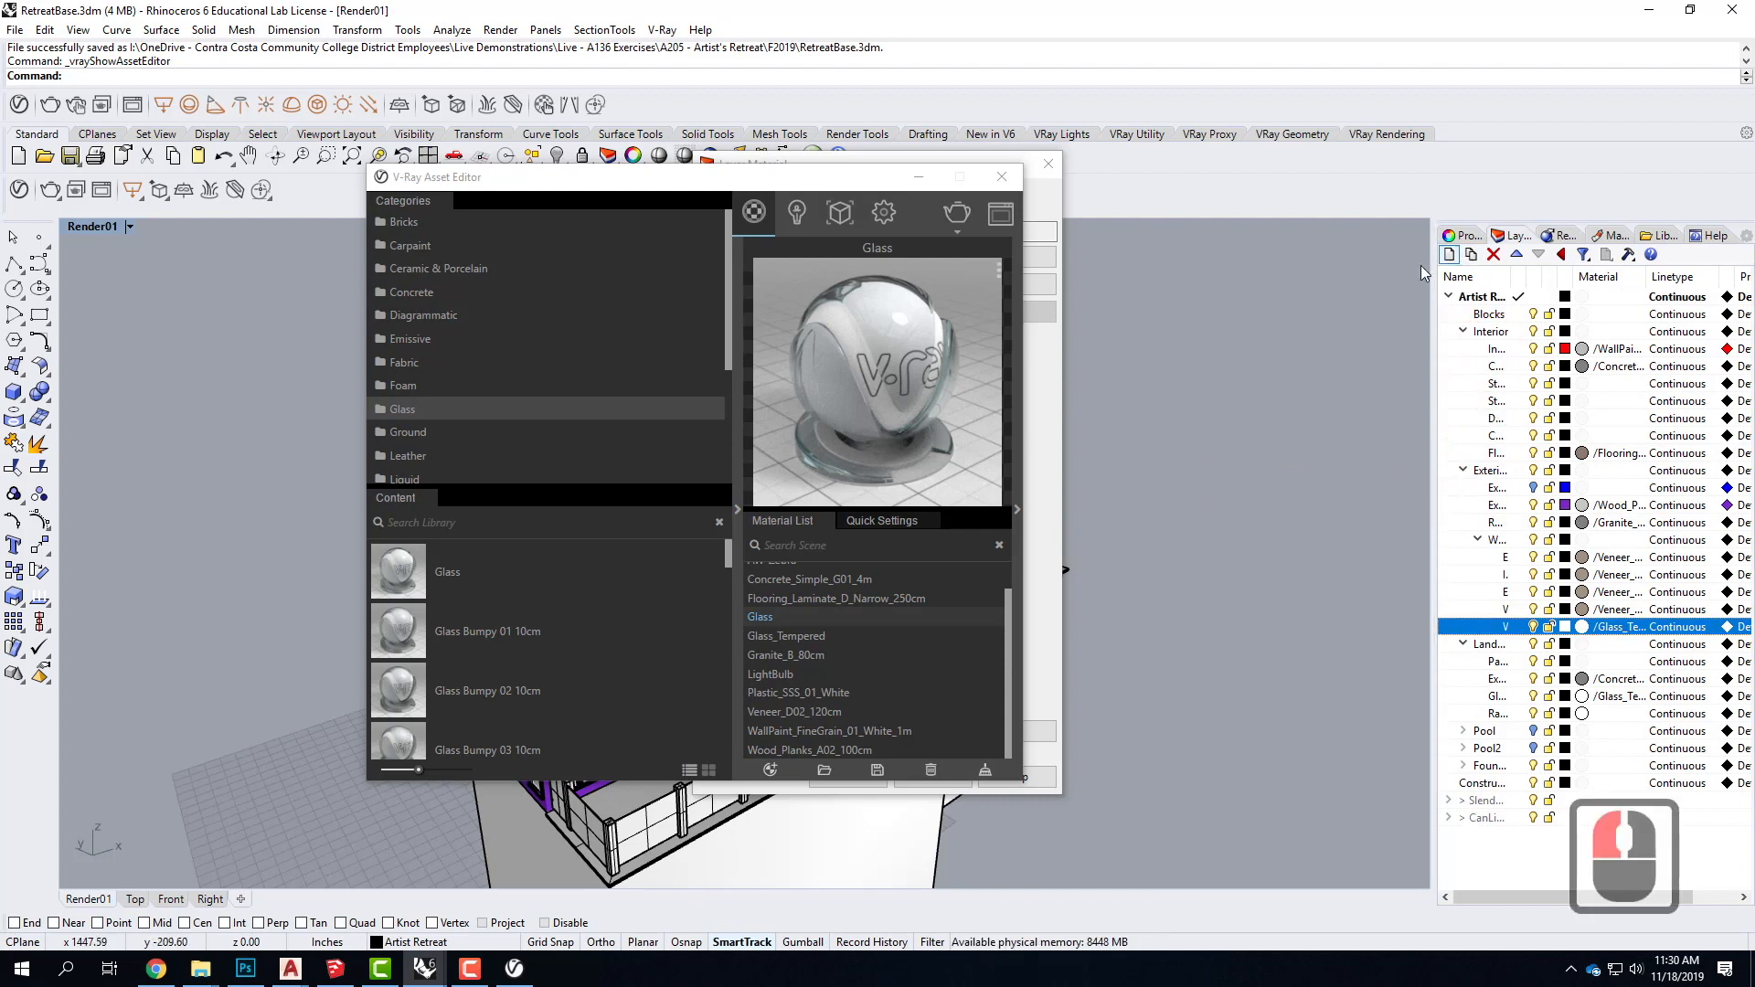
pyautogui.moveTo(1514, 276); pyautogui.dragTo(1568, 277)
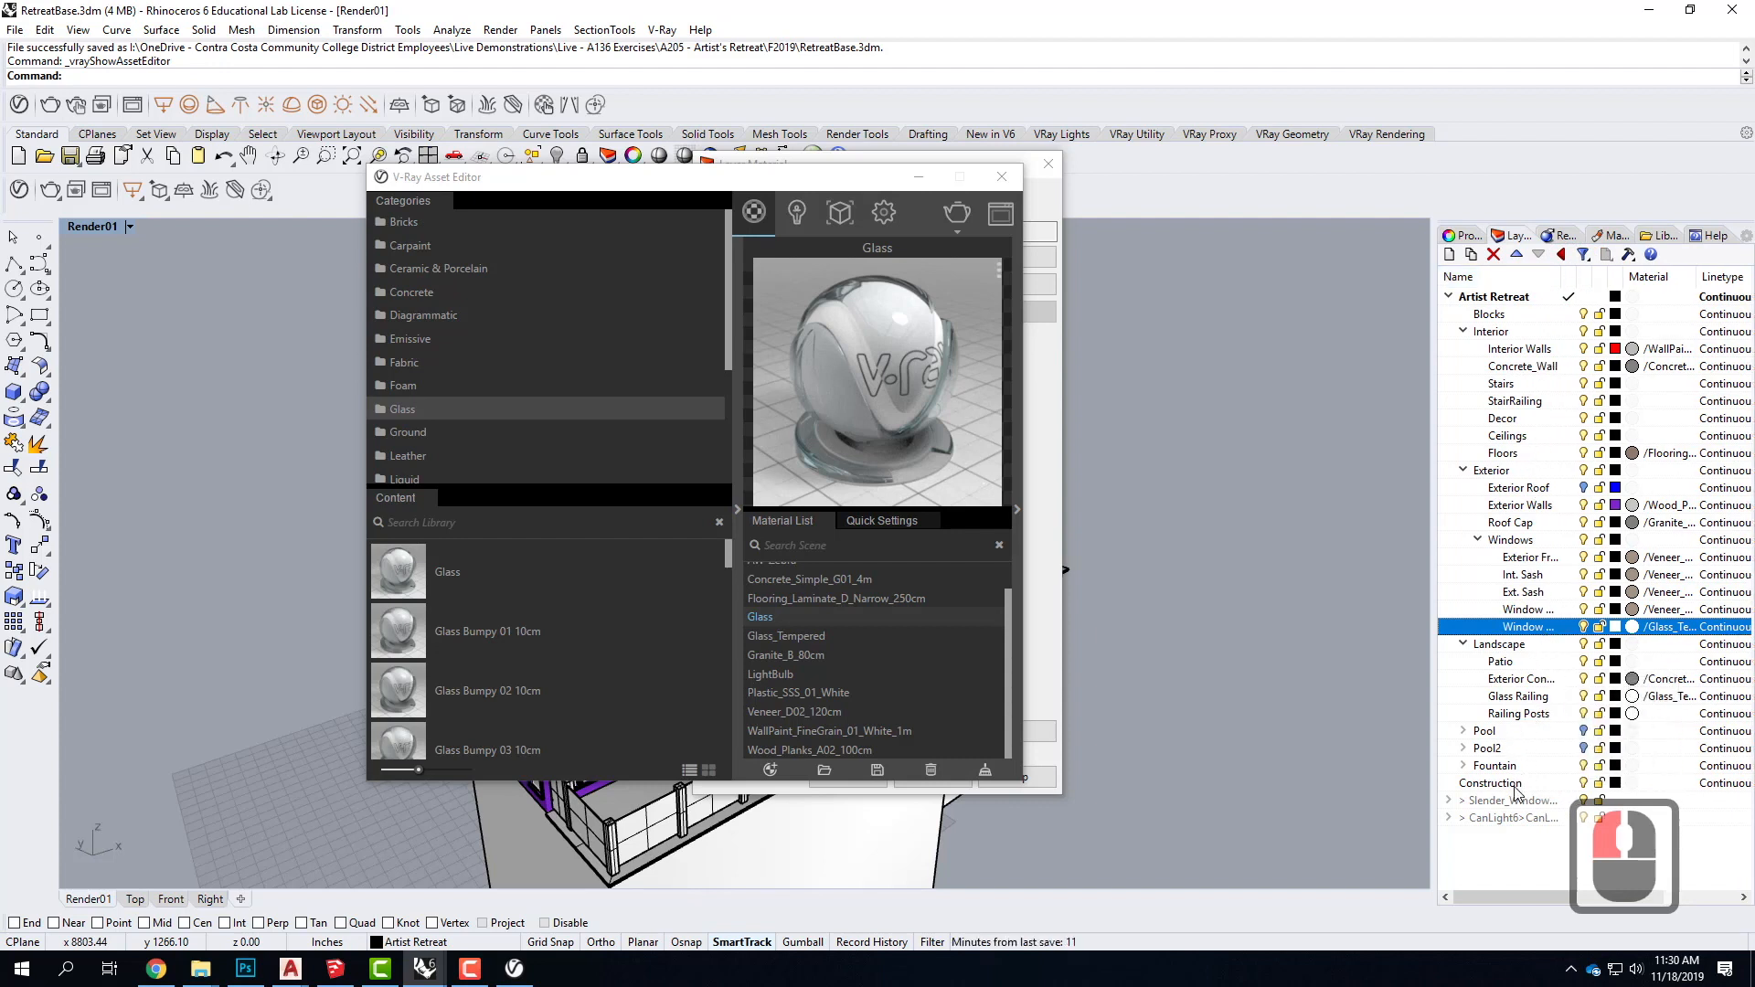
pyautogui.click(1452, 801)
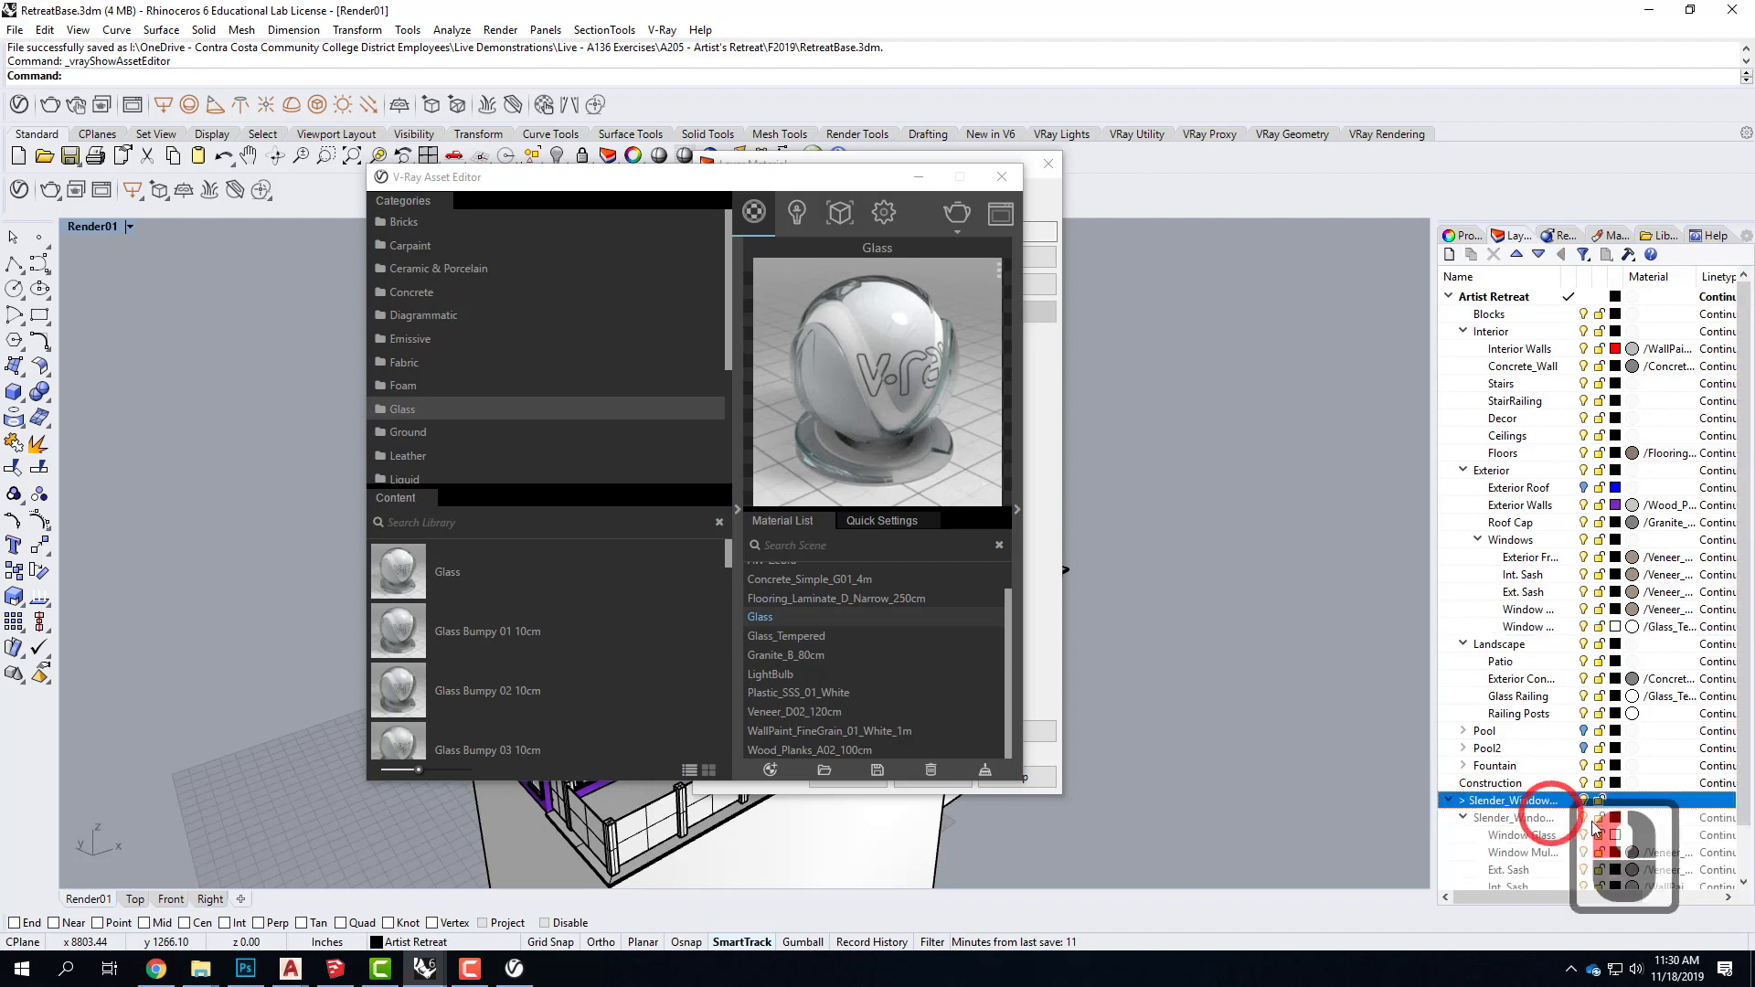
pyautogui.scroll(-3, 1631, 792)
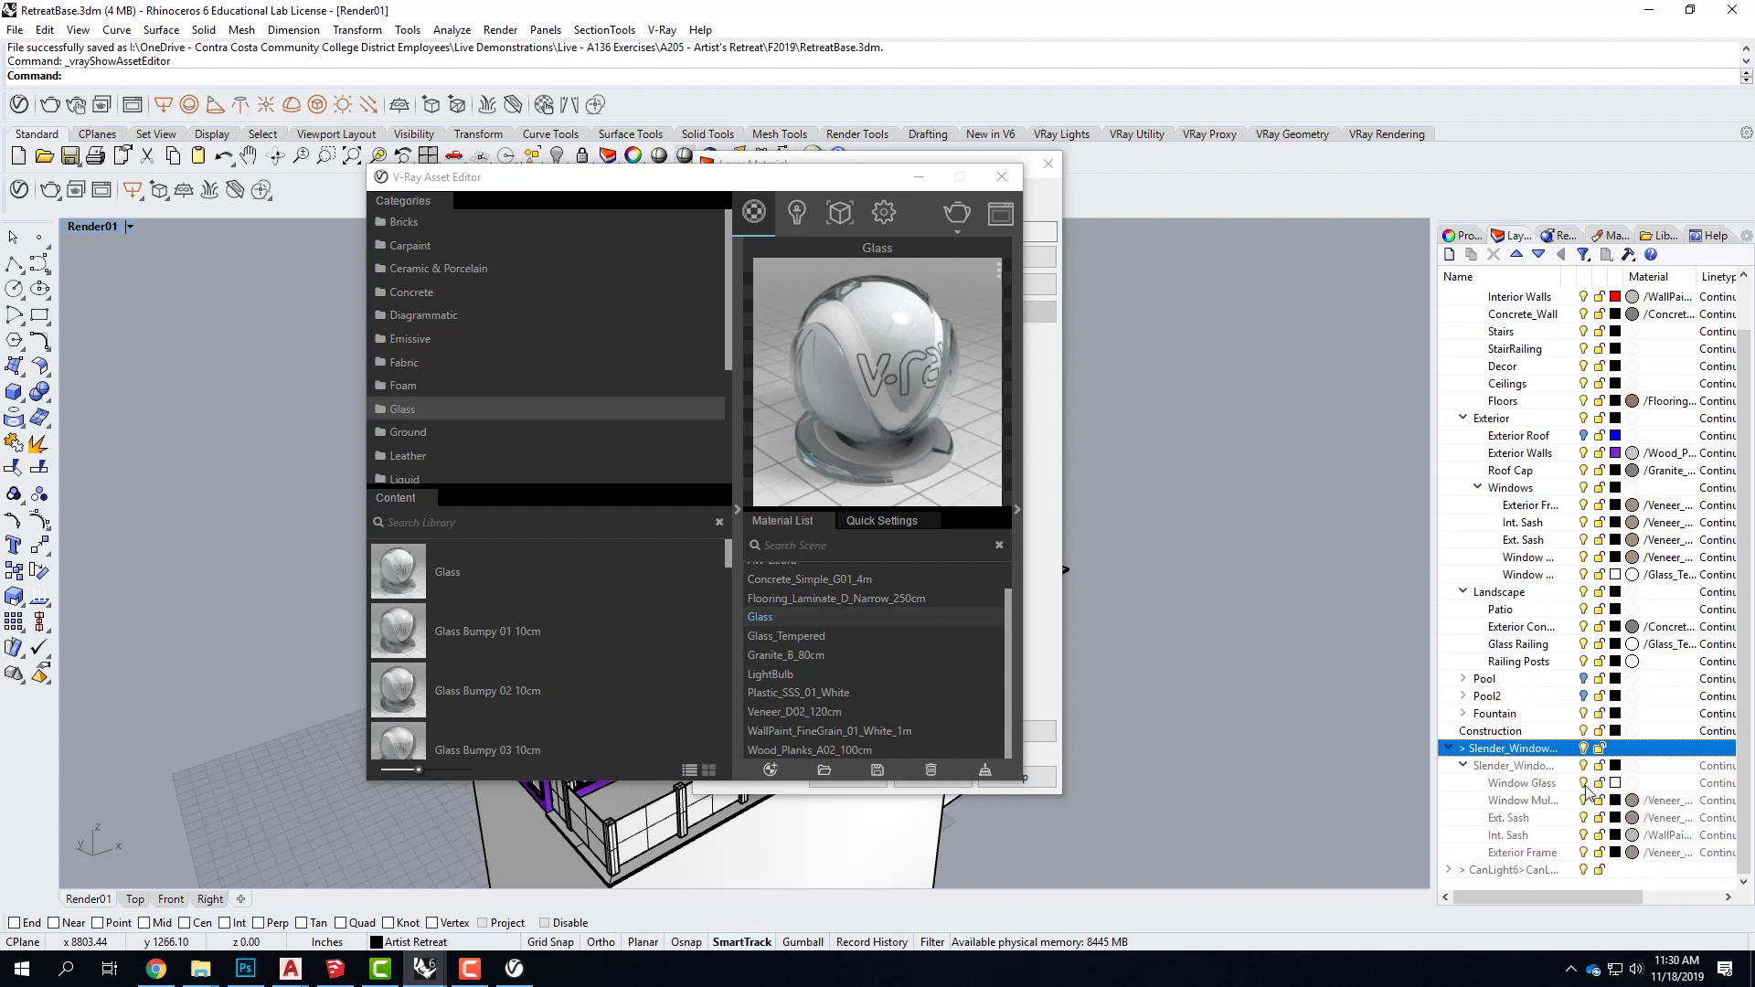
pyautogui.click(1635, 784)
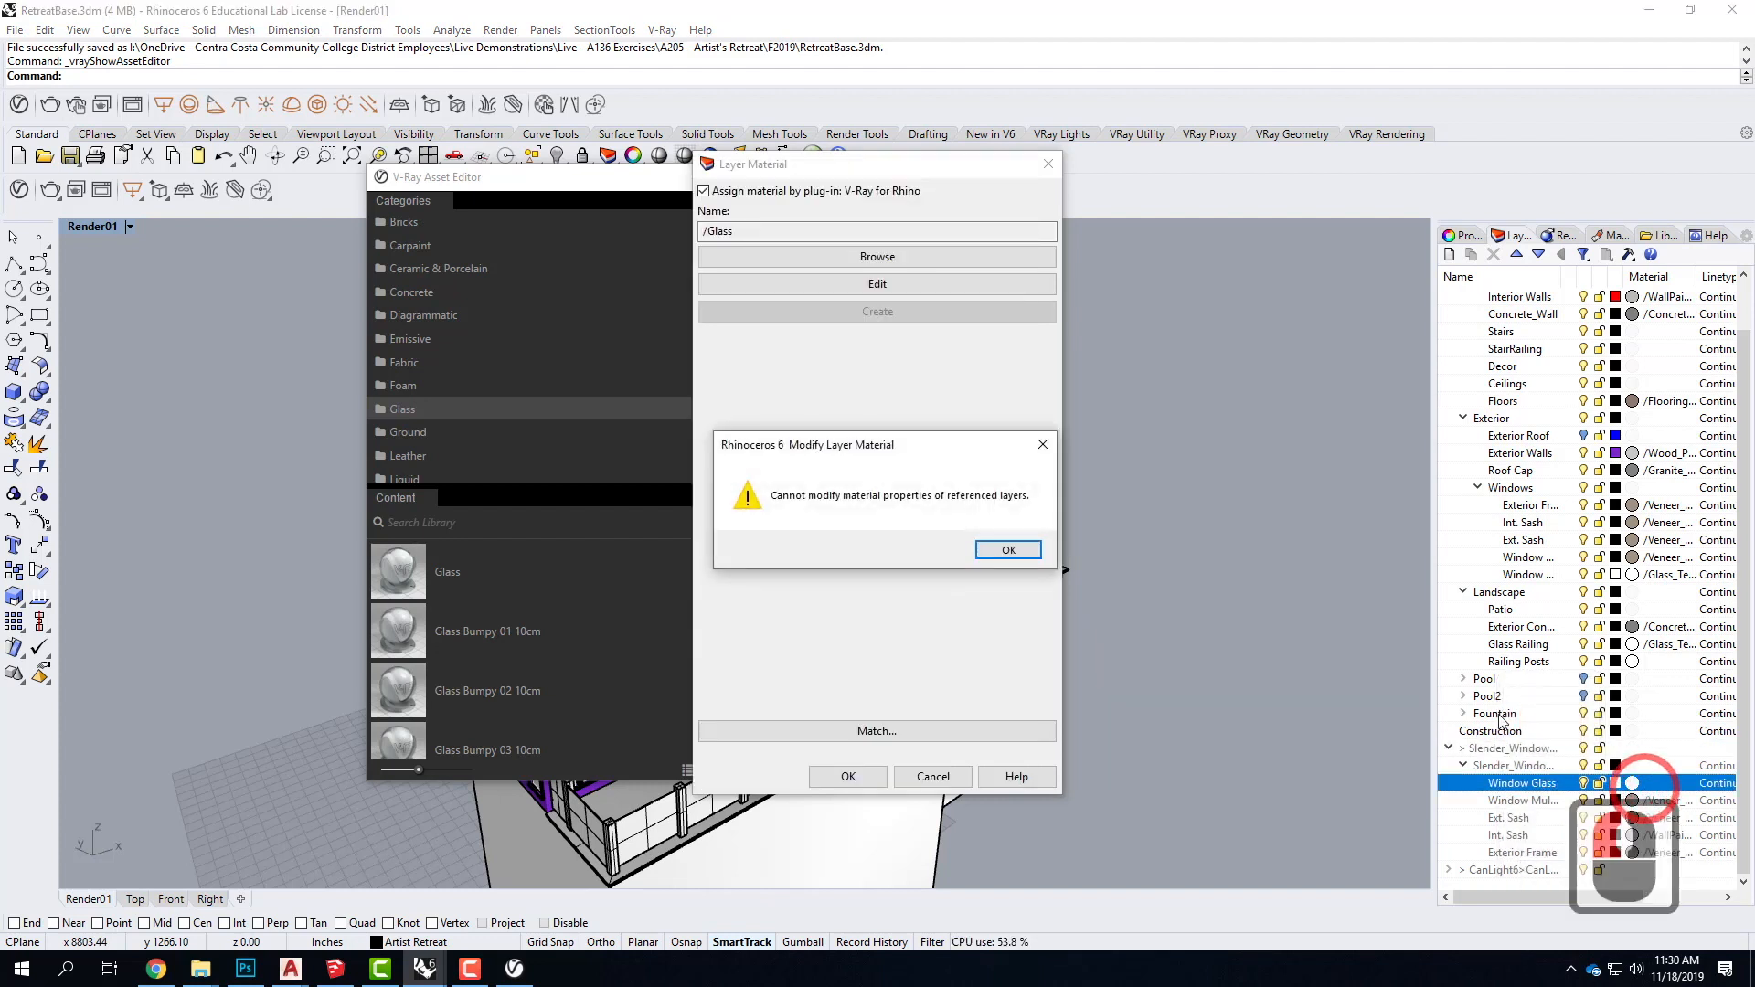
pyautogui.click(1008, 552)
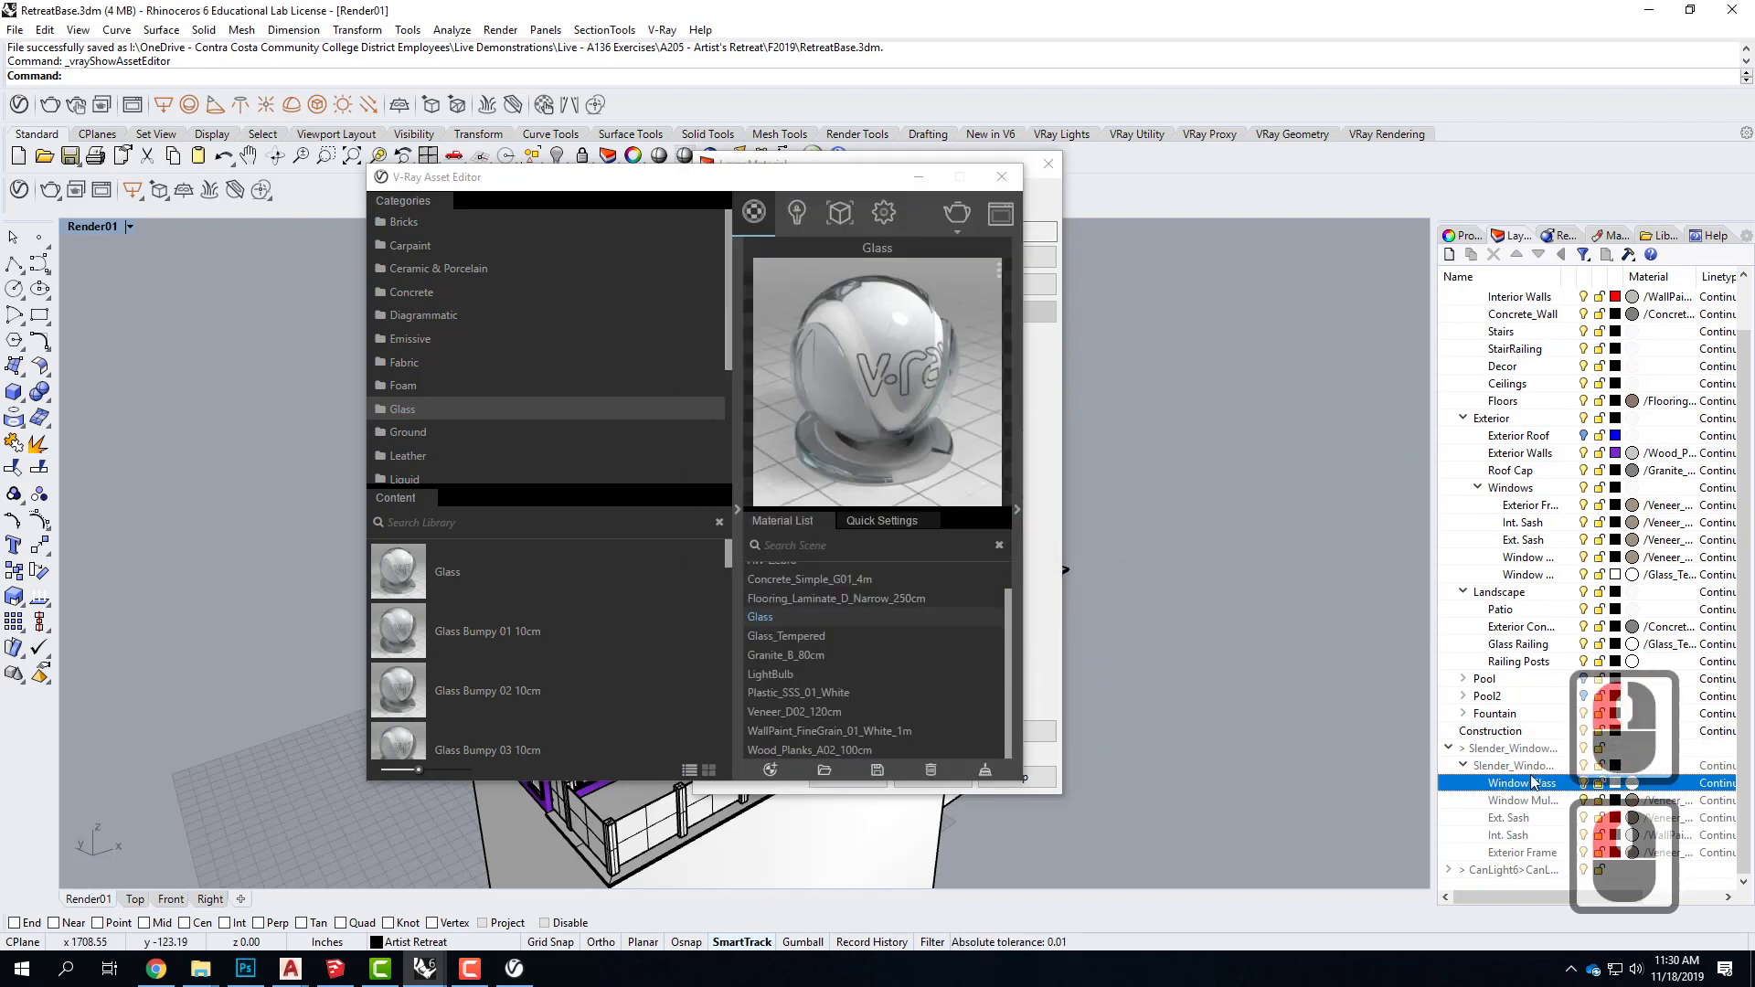
# Step: Save RetreatBase.3dm and switch to the MasterSite_F2019.3dm Rhino window
pyautogui.click(15, 30)
pyautogui.click(55, 120)
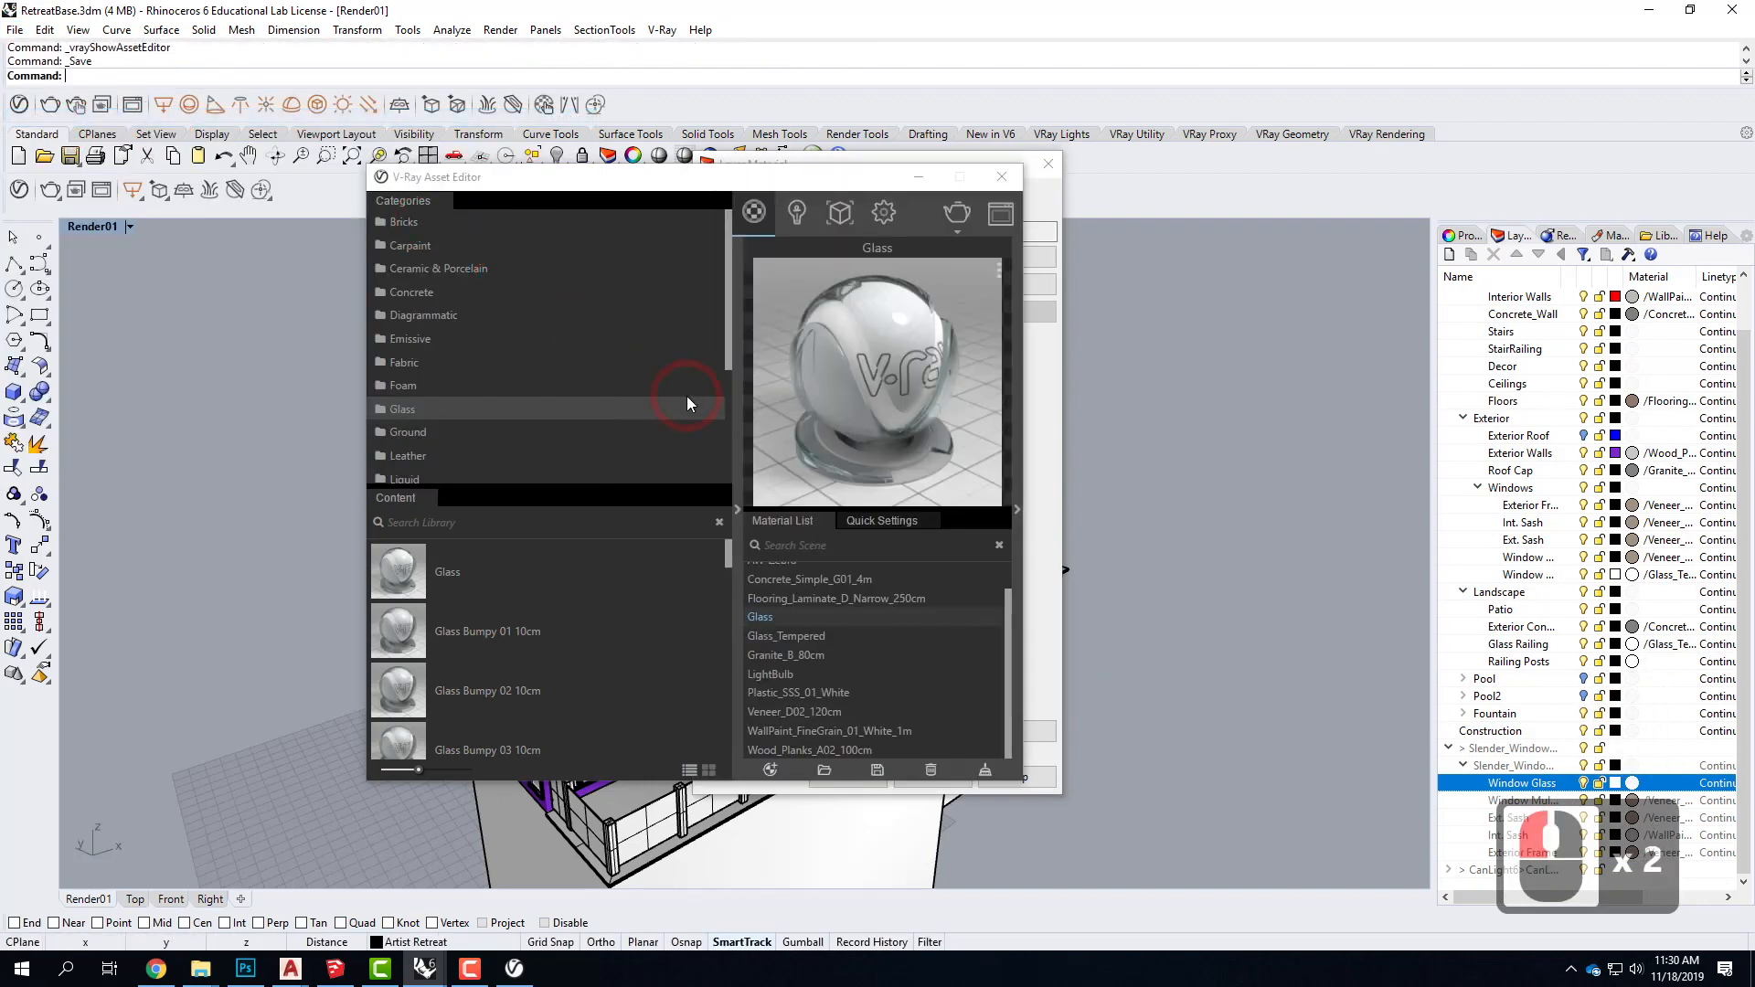
pyautogui.click(428, 971)
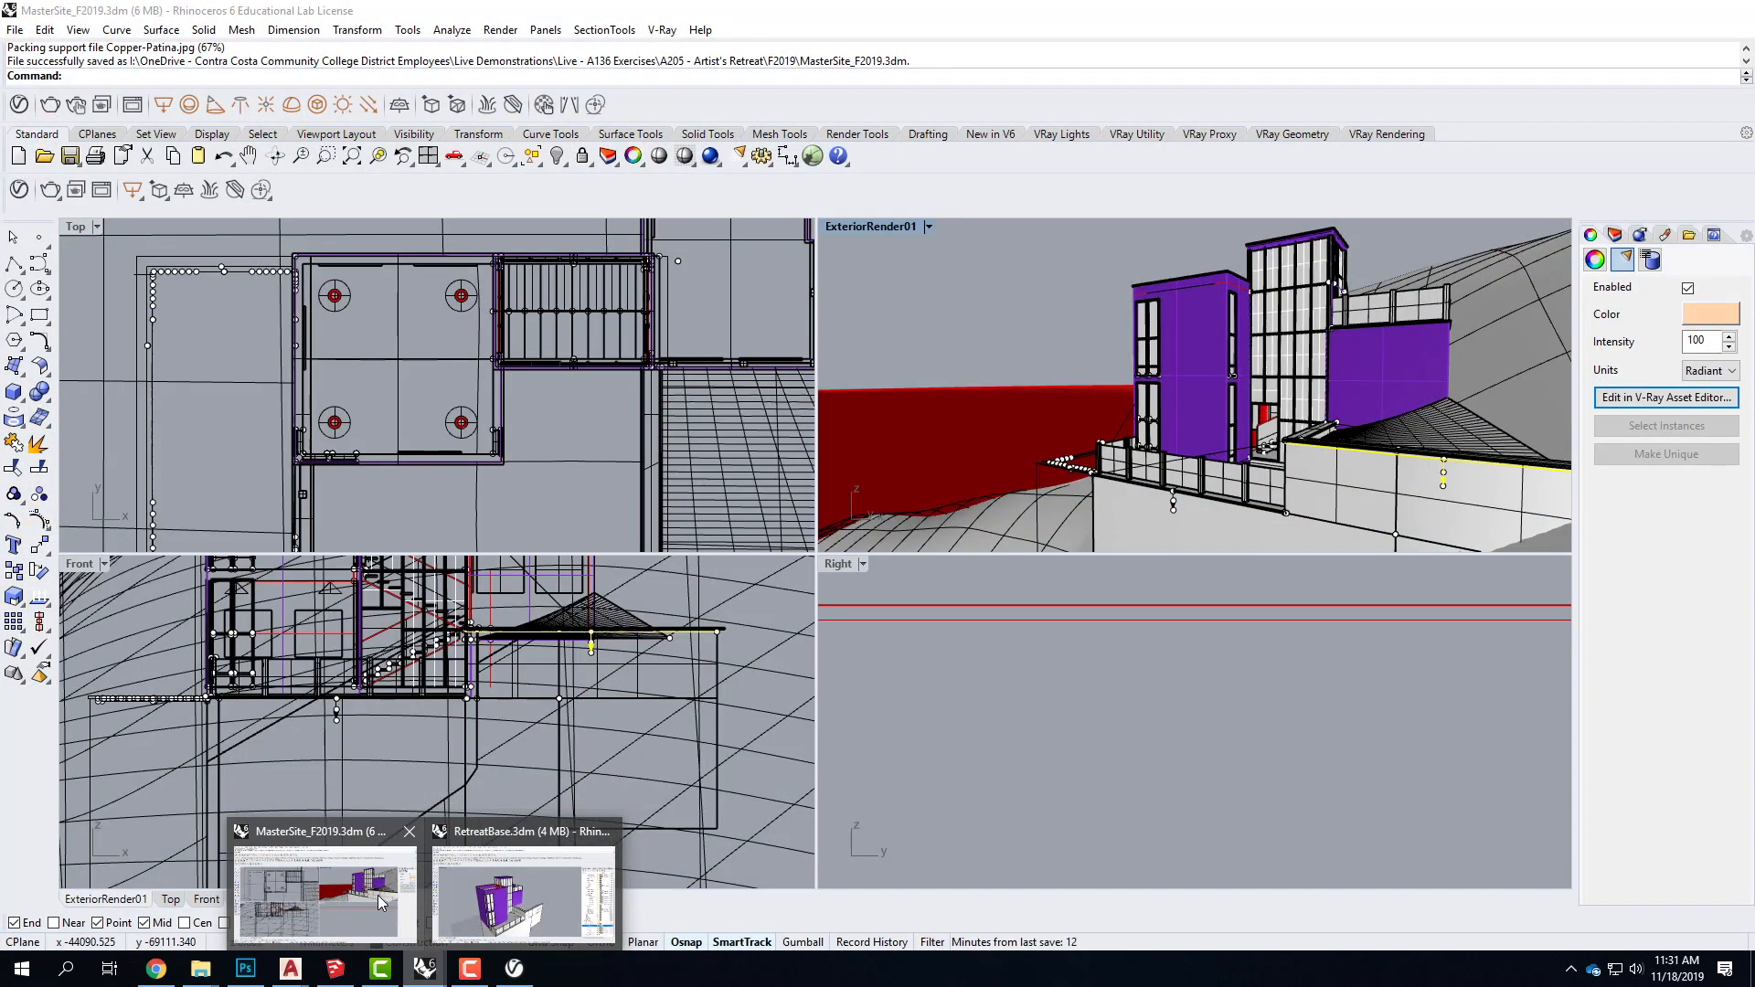
pyautogui.click(382, 901)
# Step: Maximize the ExteriorRender01 viewport and start updating the linked RetreatBase block in the Block Manager
pyautogui.doubleClick(865, 226)
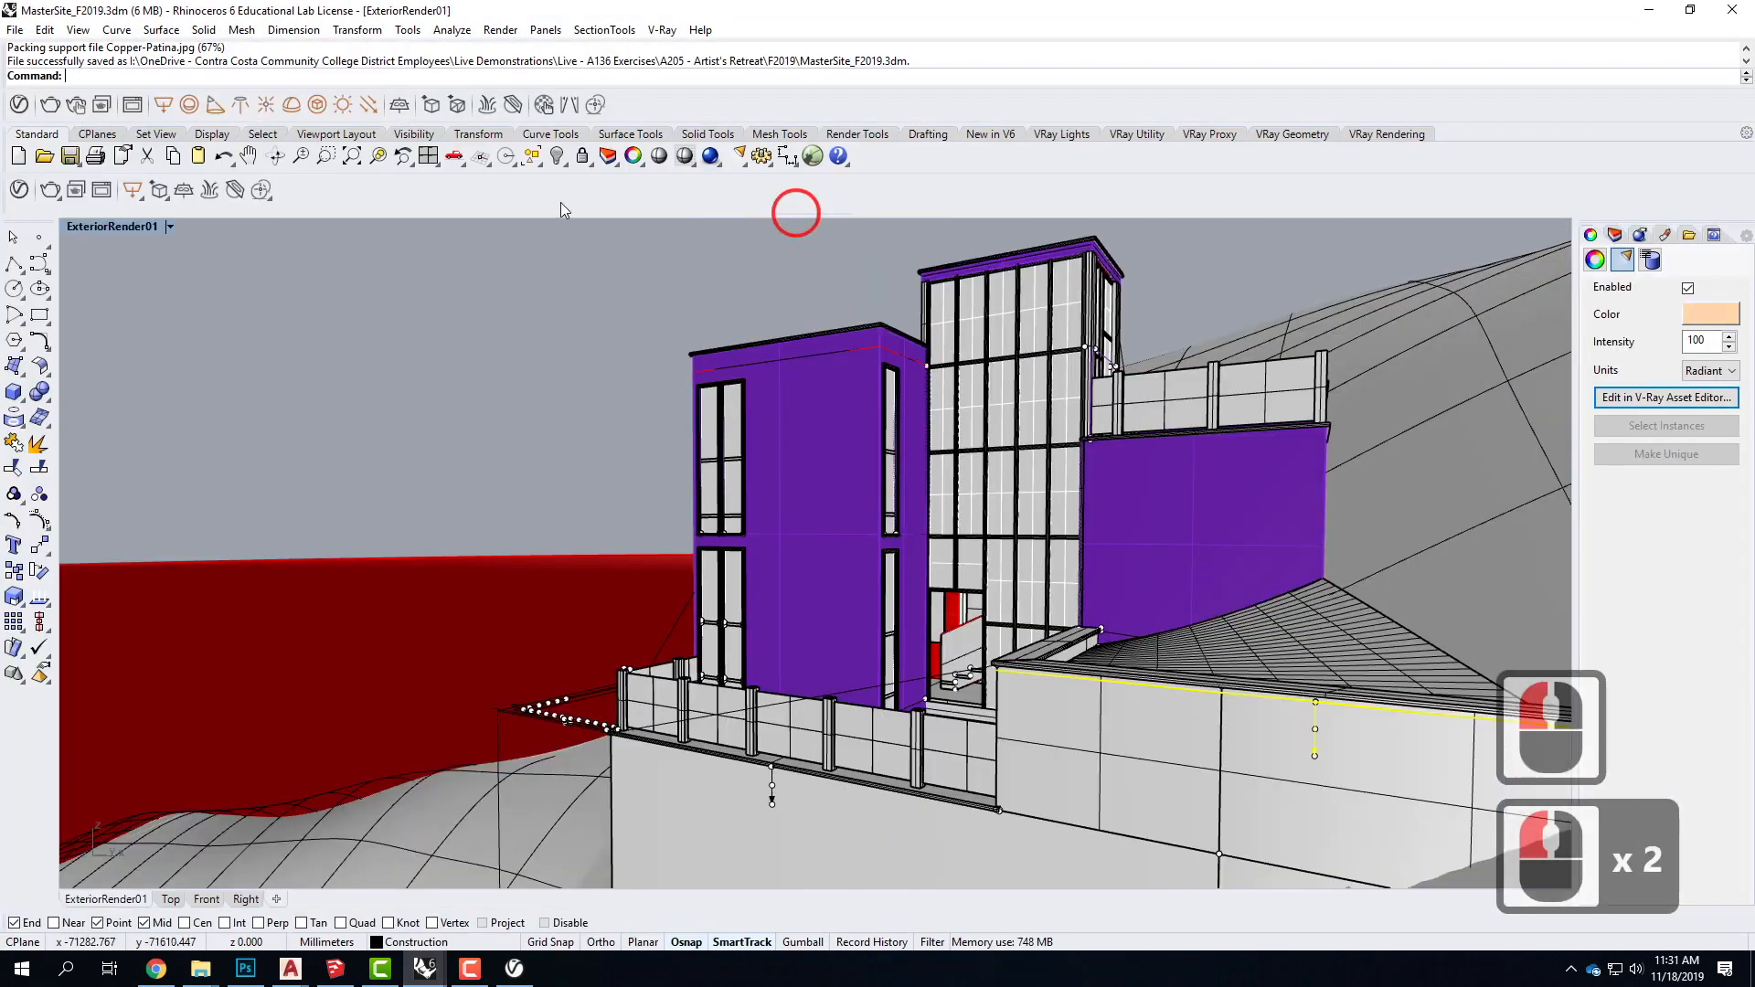
pyautogui.click(44, 29)
pyautogui.click(79, 351)
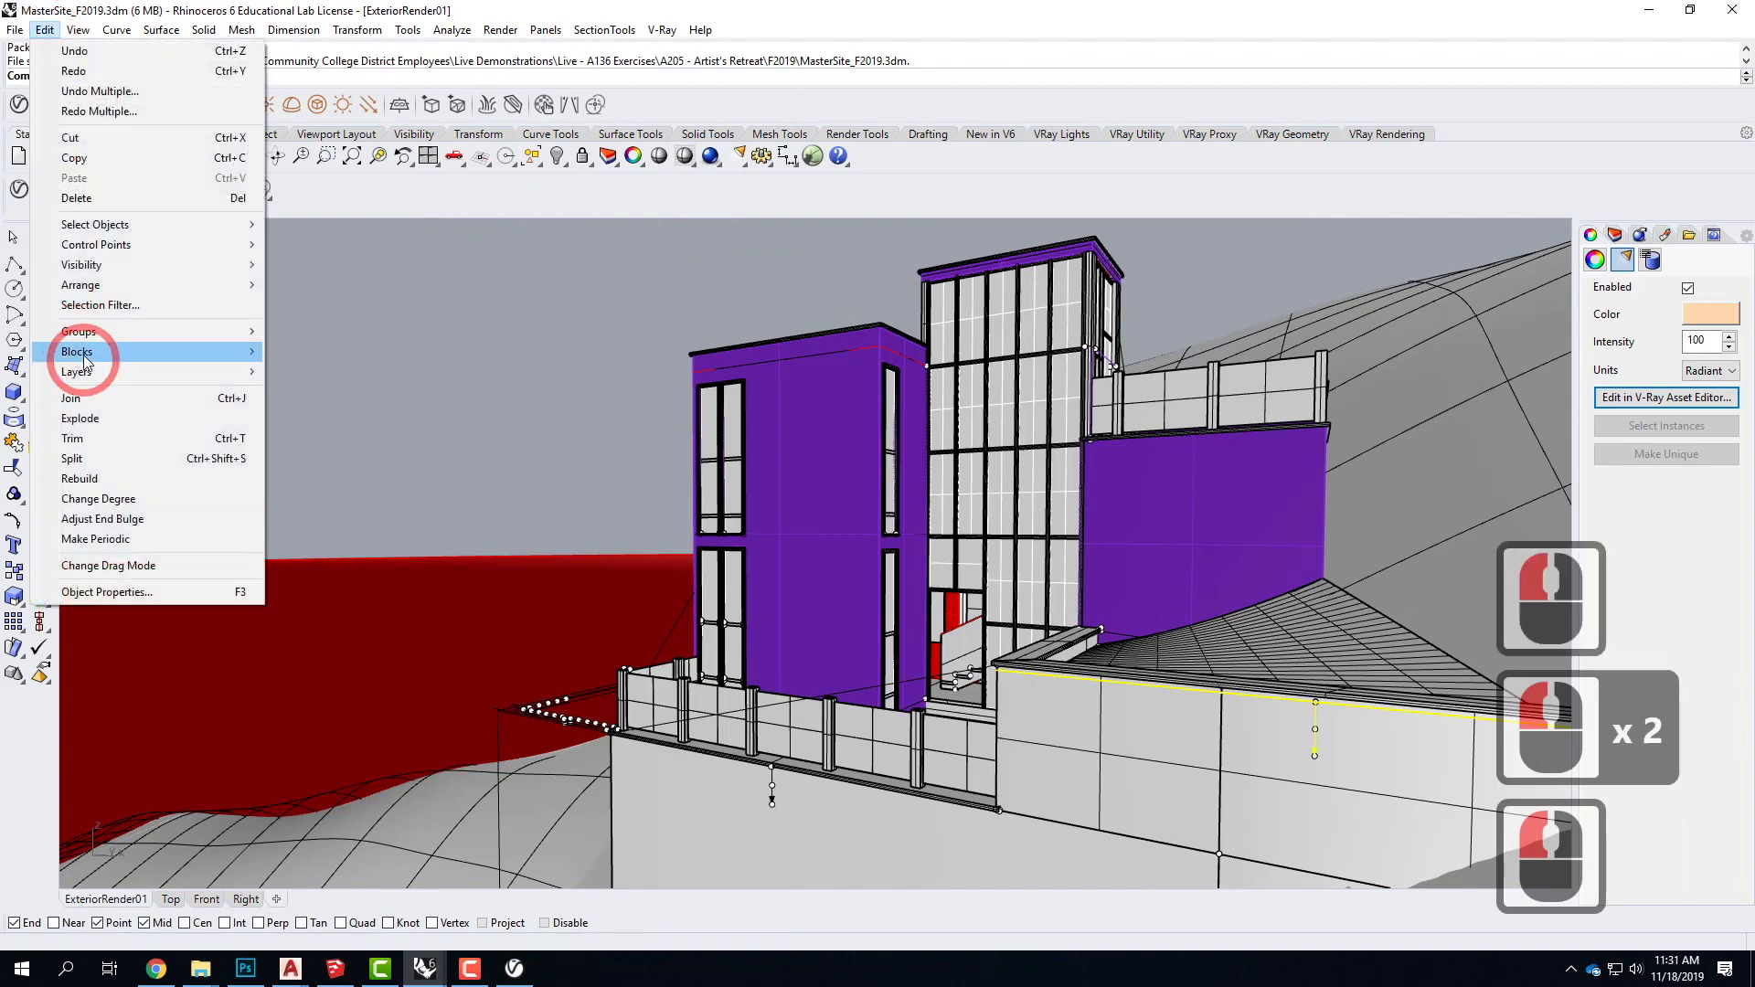
pyautogui.click(370, 438)
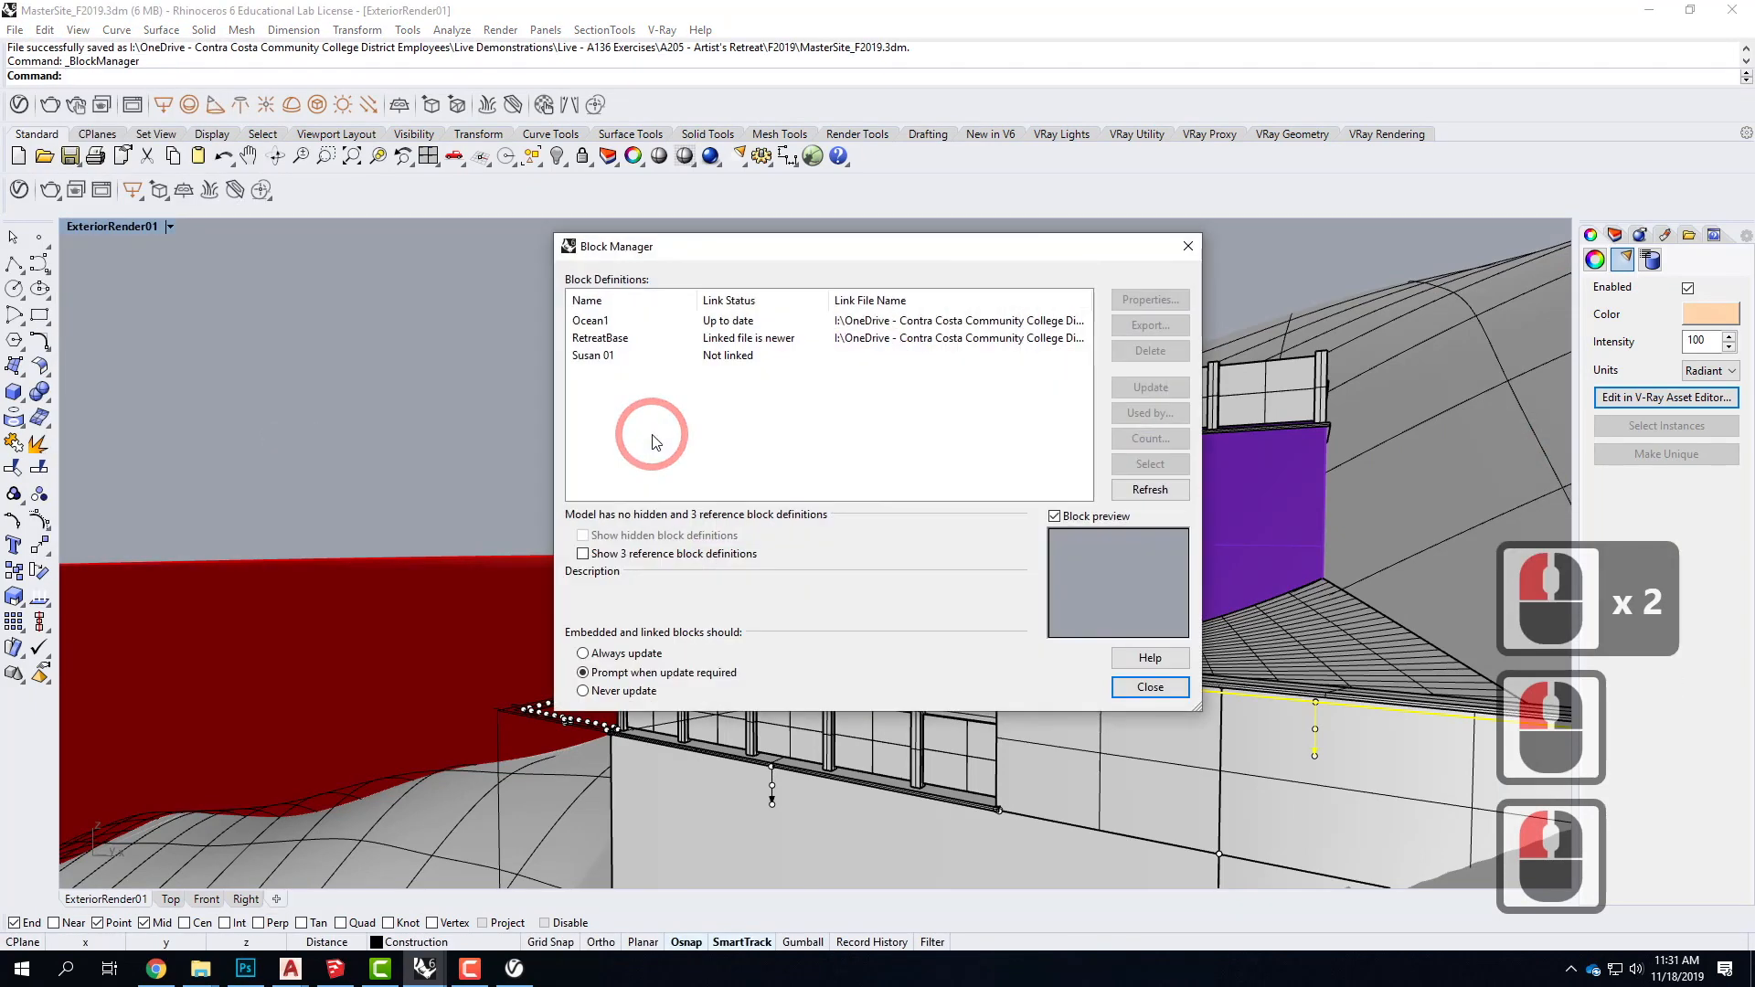
pyautogui.click(601, 340)
pyautogui.doubleClick(1172, 393)
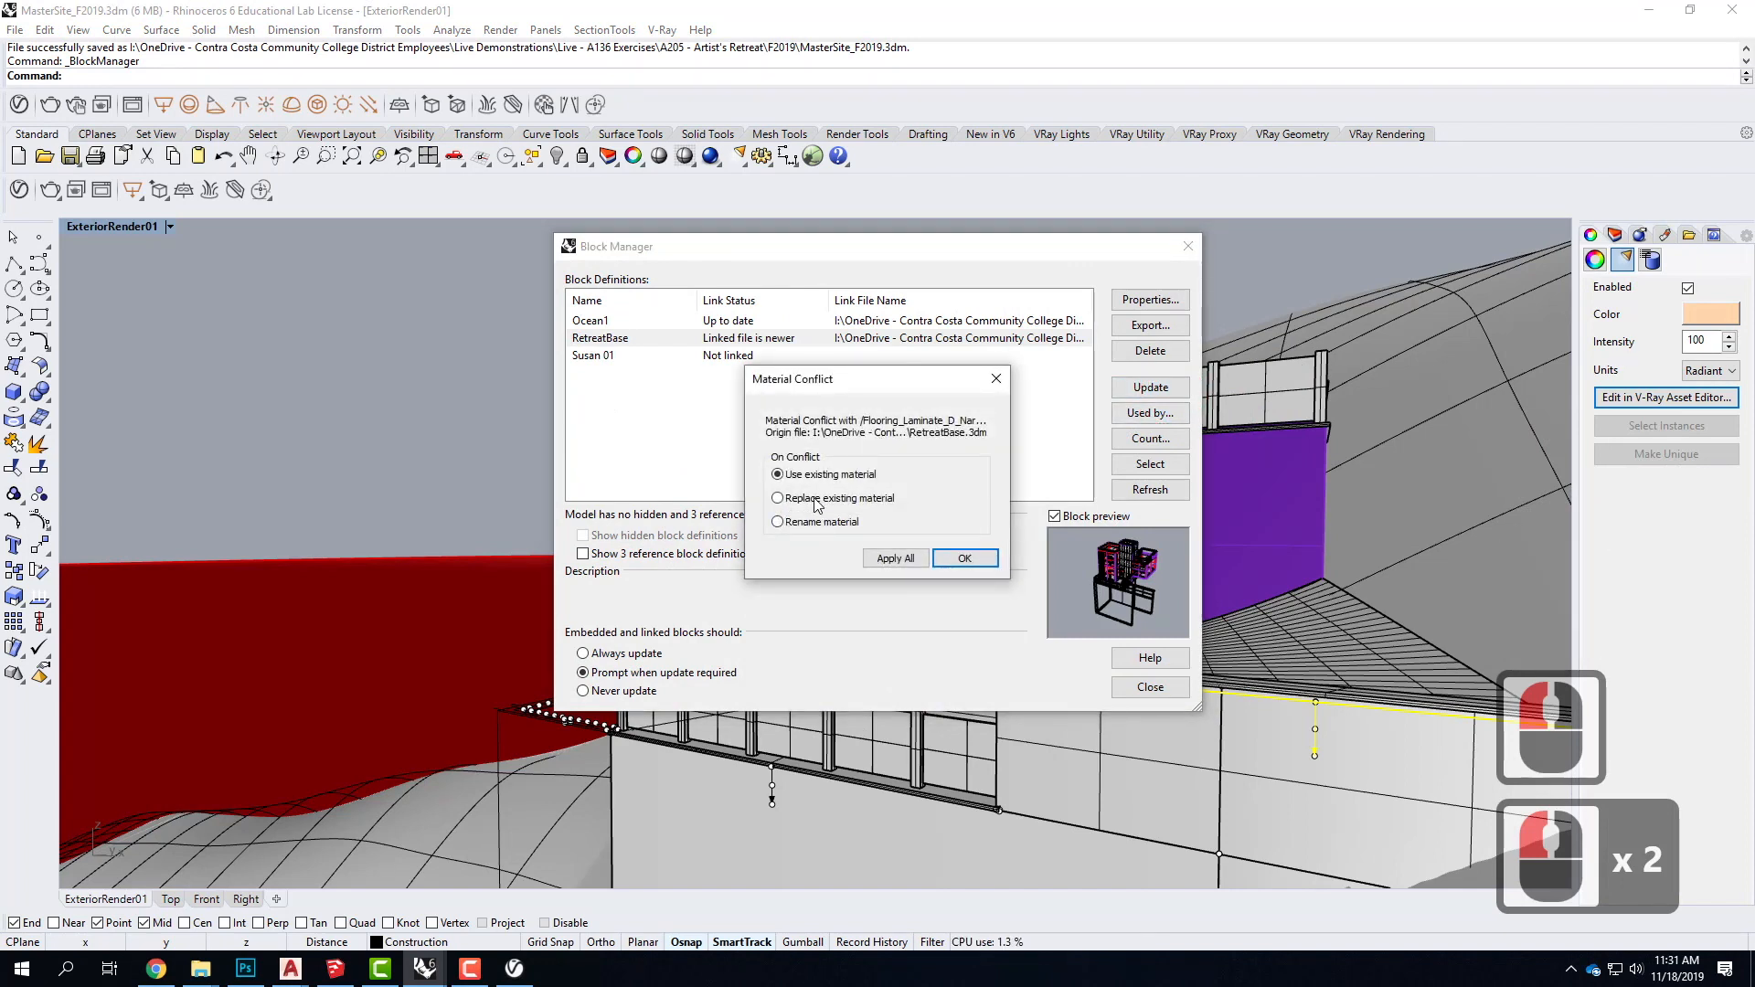
# Step: Resolve the block update's material conflicts by replacing the existing materials, and close the Block Manager
pyautogui.click(924, 568)
pyautogui.click(919, 561)
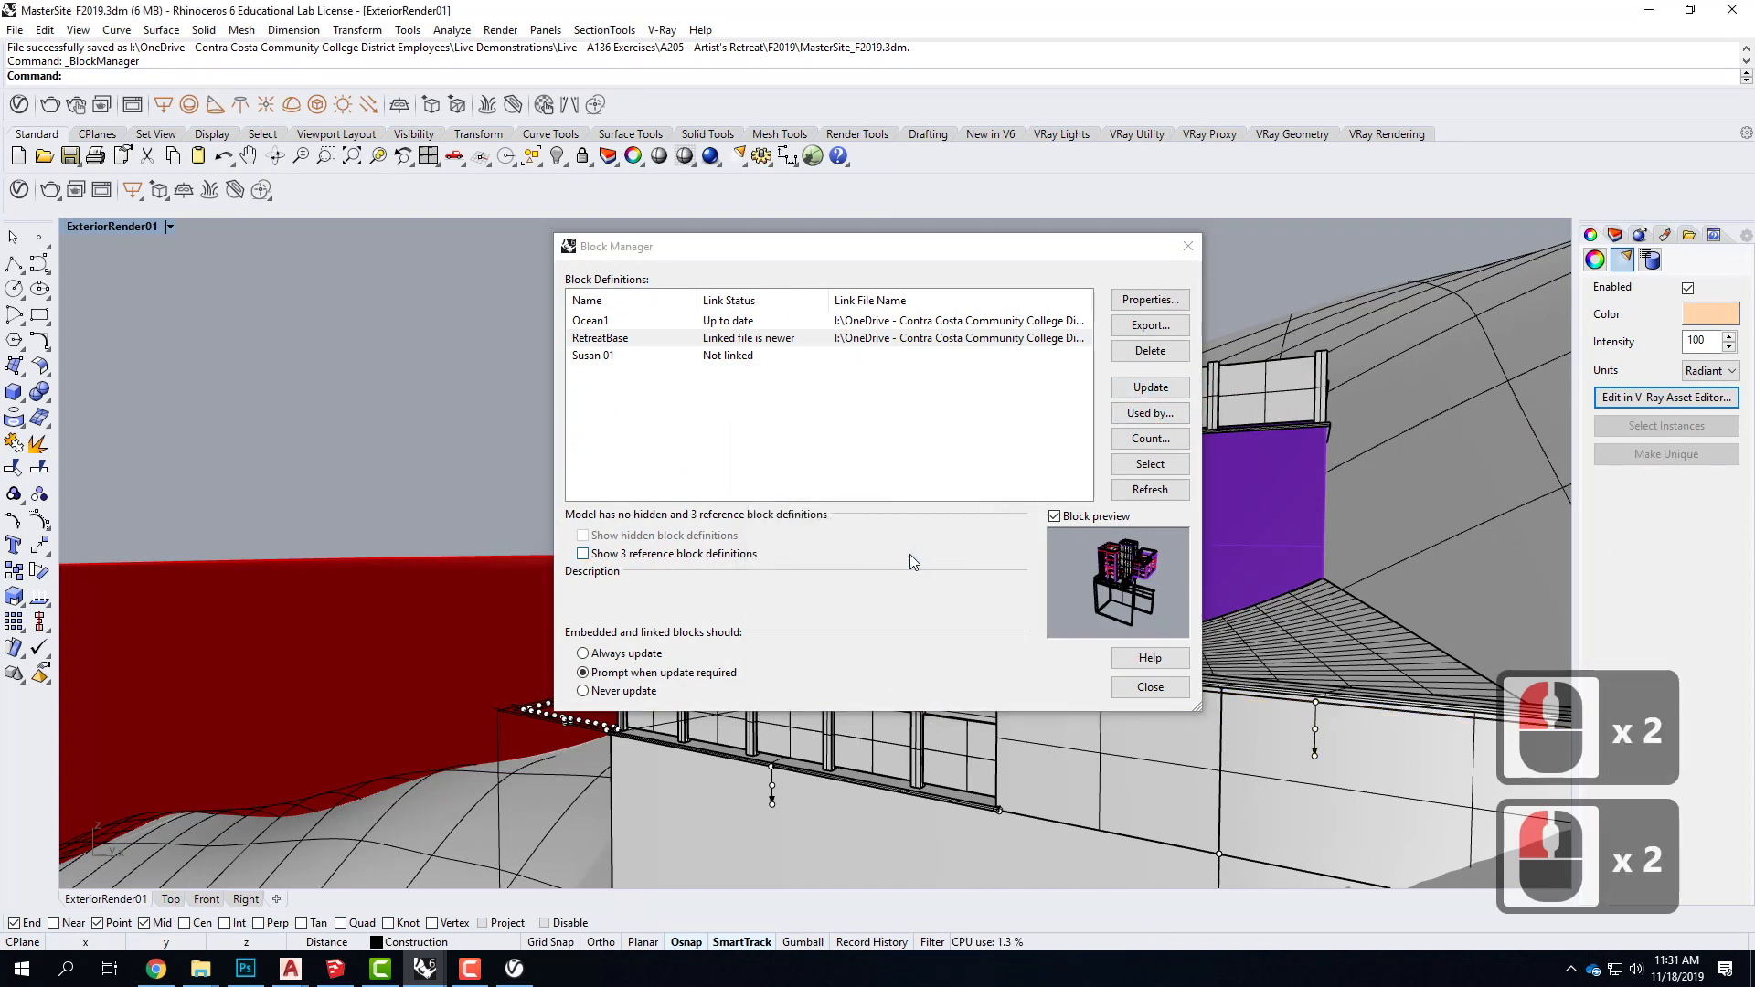
pyautogui.click(898, 557)
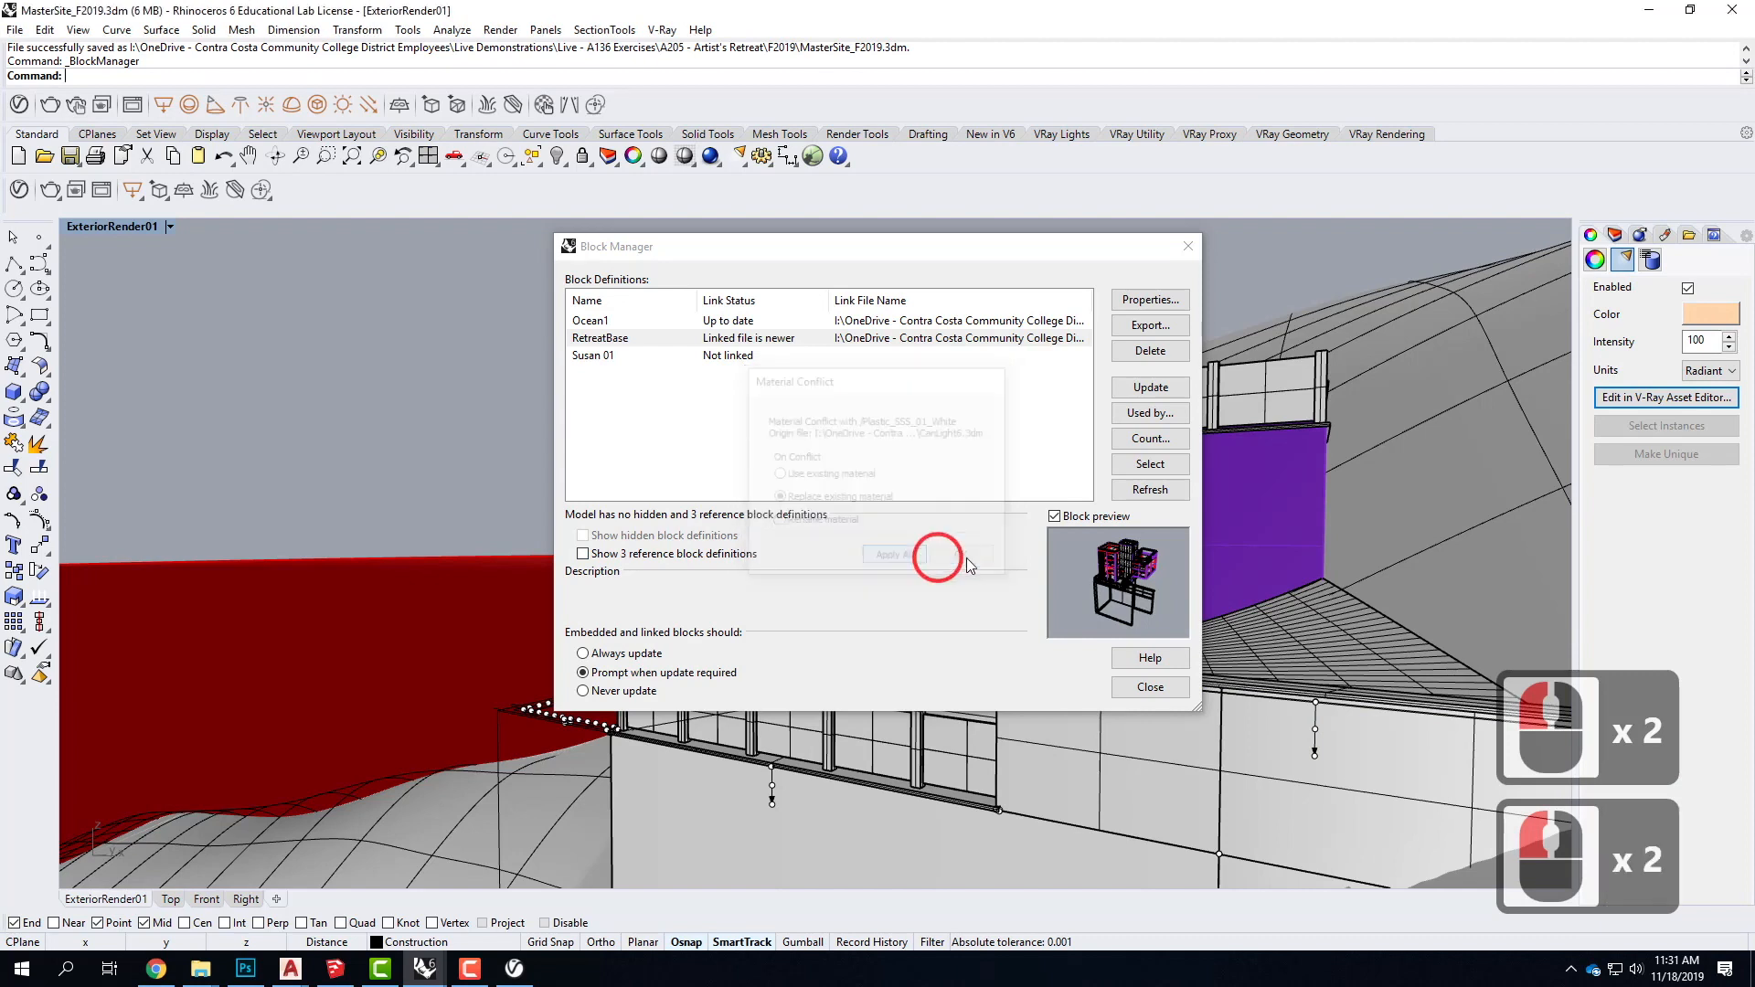
pyautogui.click(778, 497)
pyautogui.click(965, 557)
pyautogui.click(778, 497)
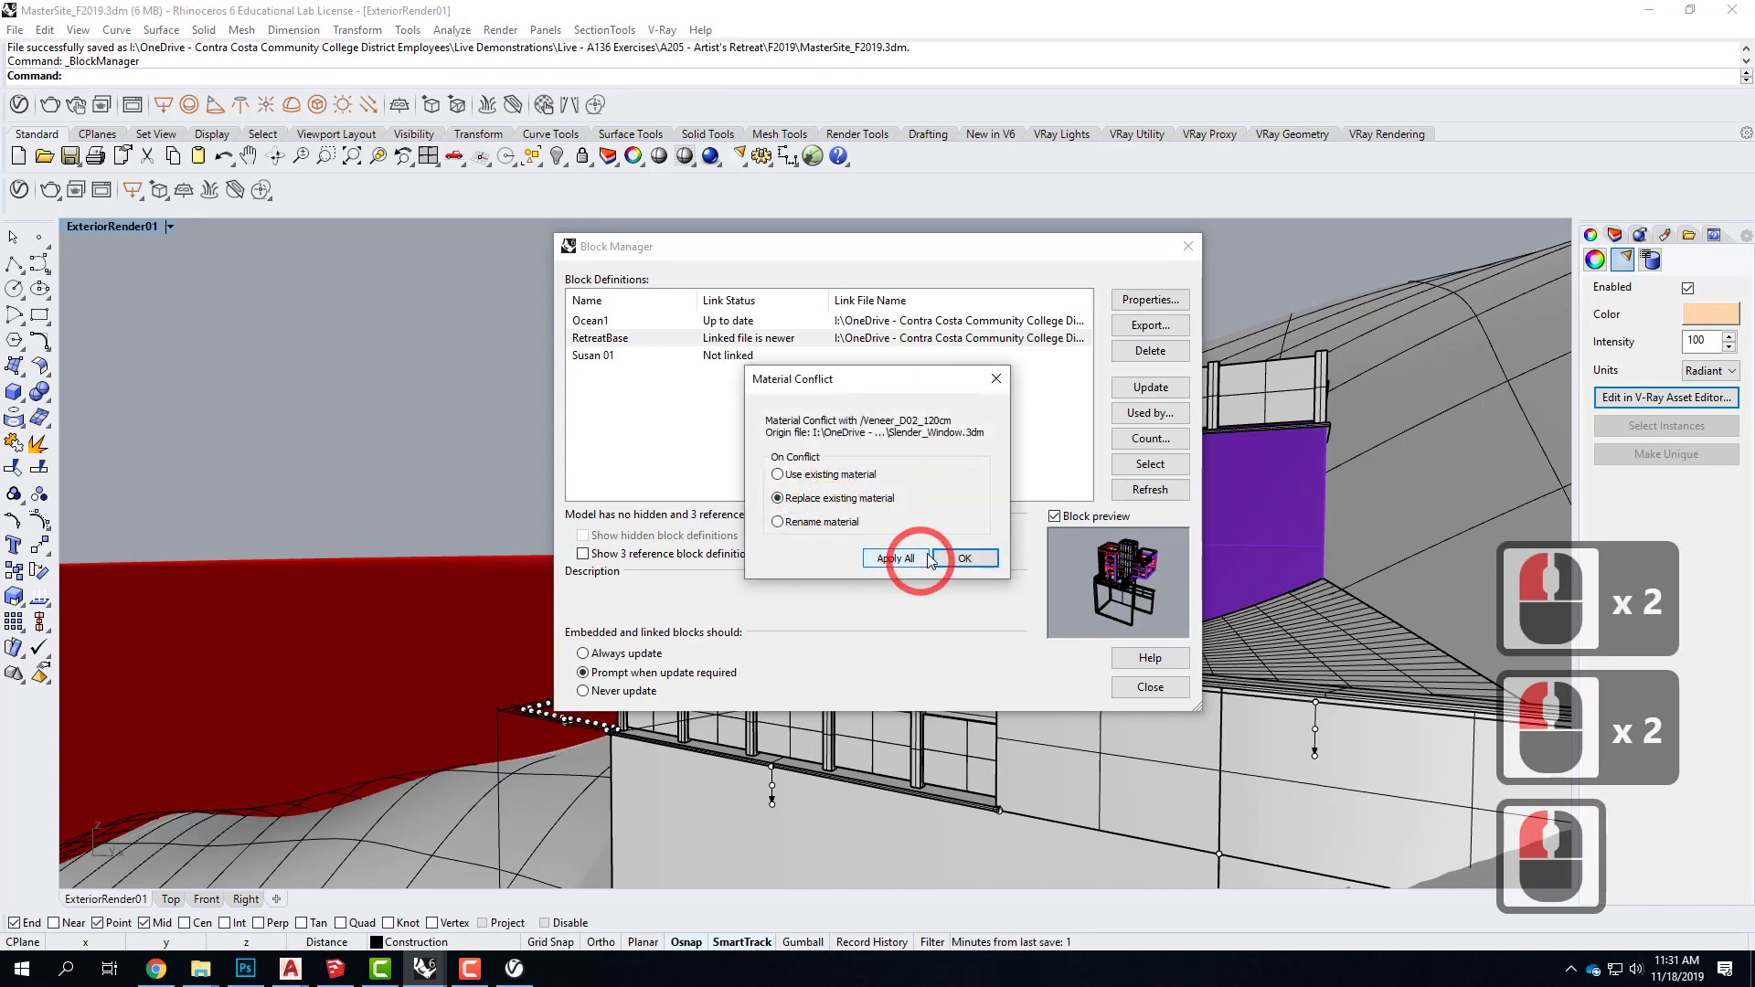
pyautogui.click(965, 558)
pyautogui.click(778, 498)
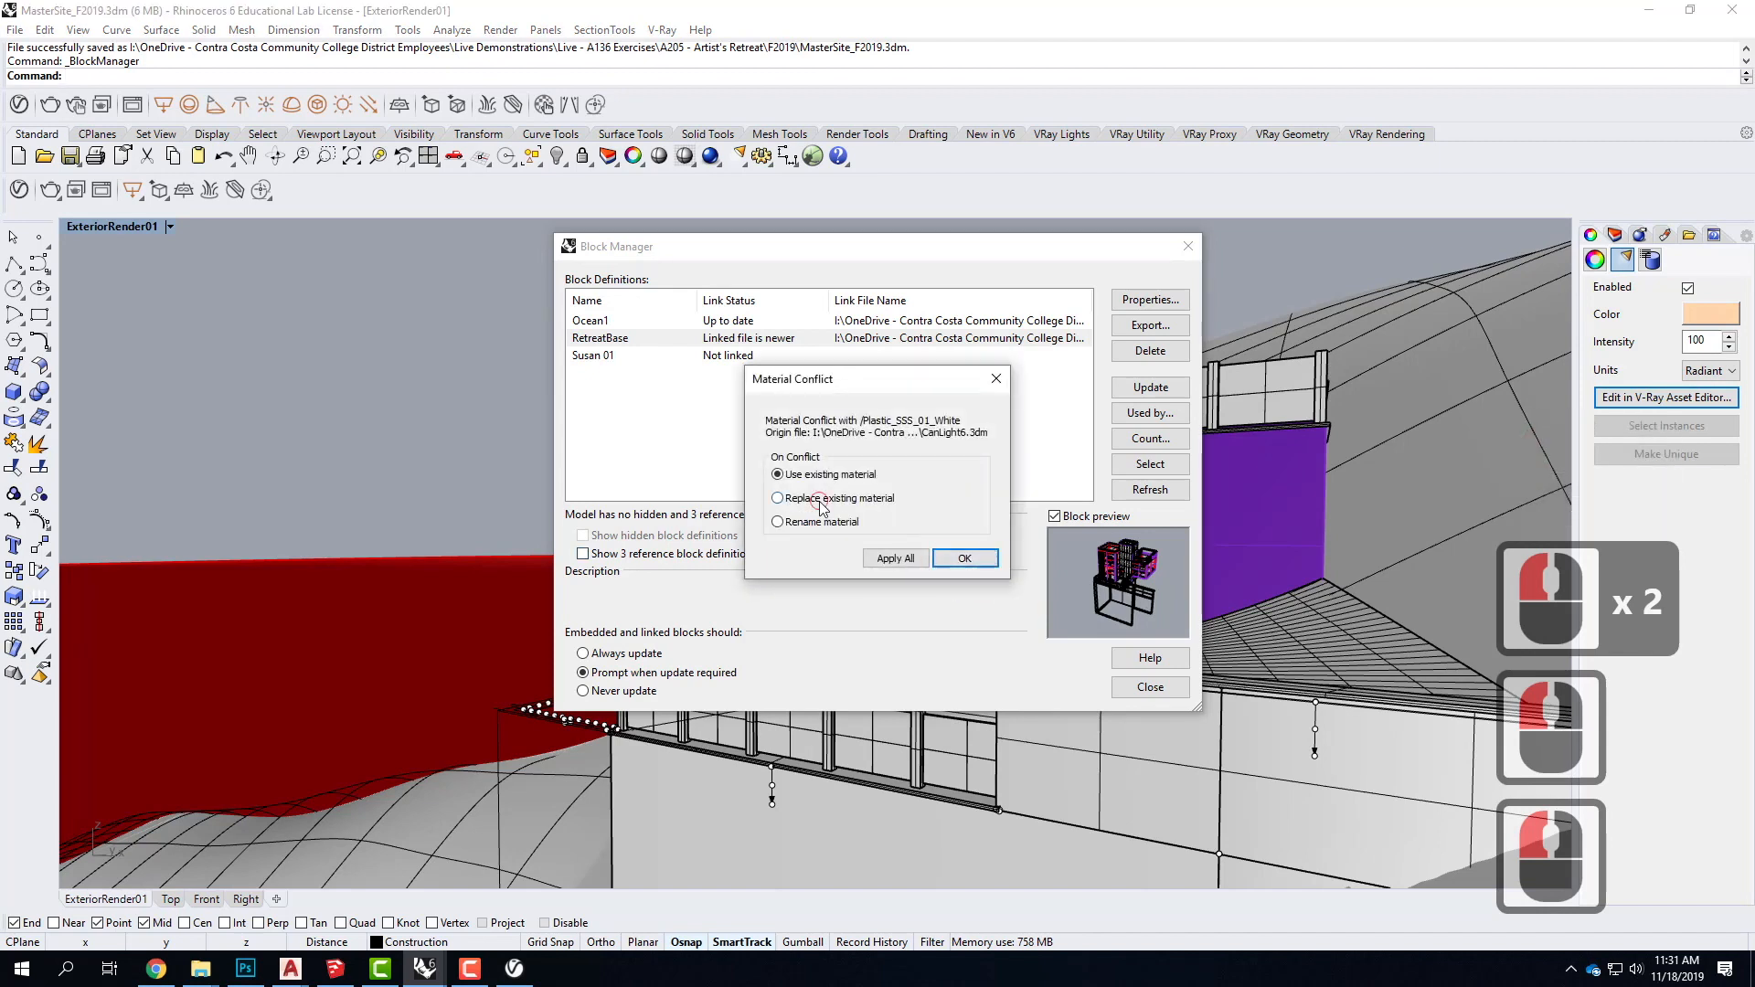
pyautogui.click(898, 558)
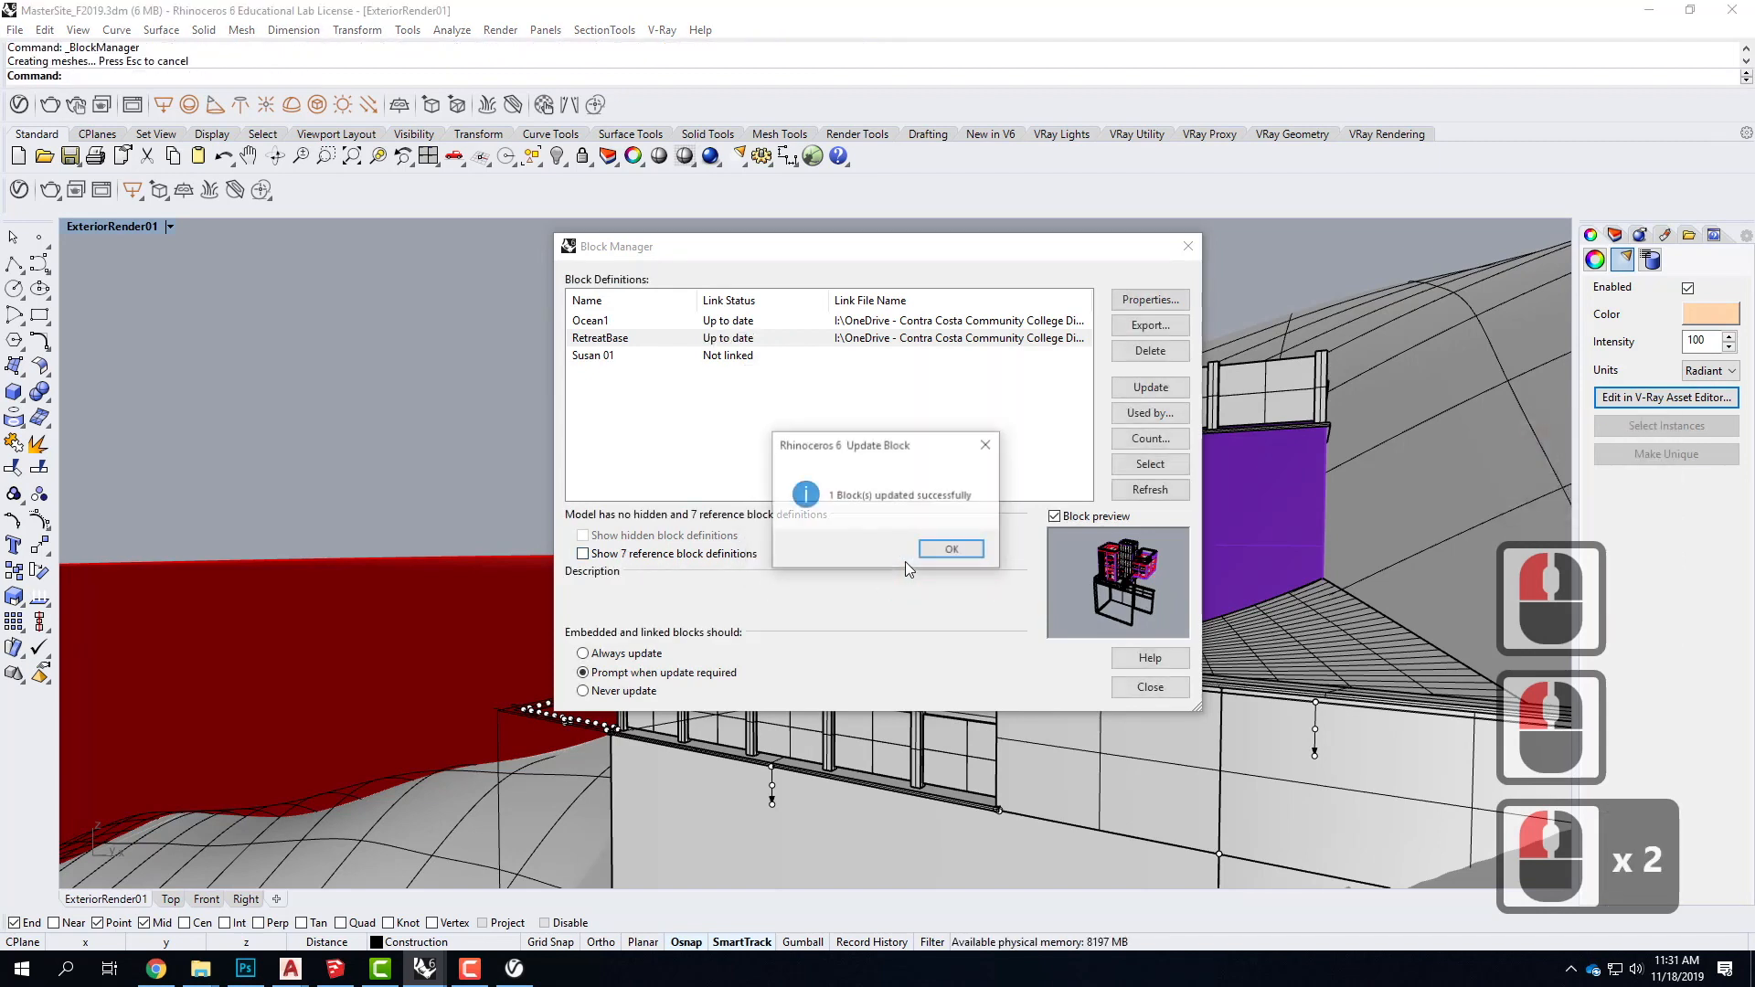
pyautogui.click(953, 550)
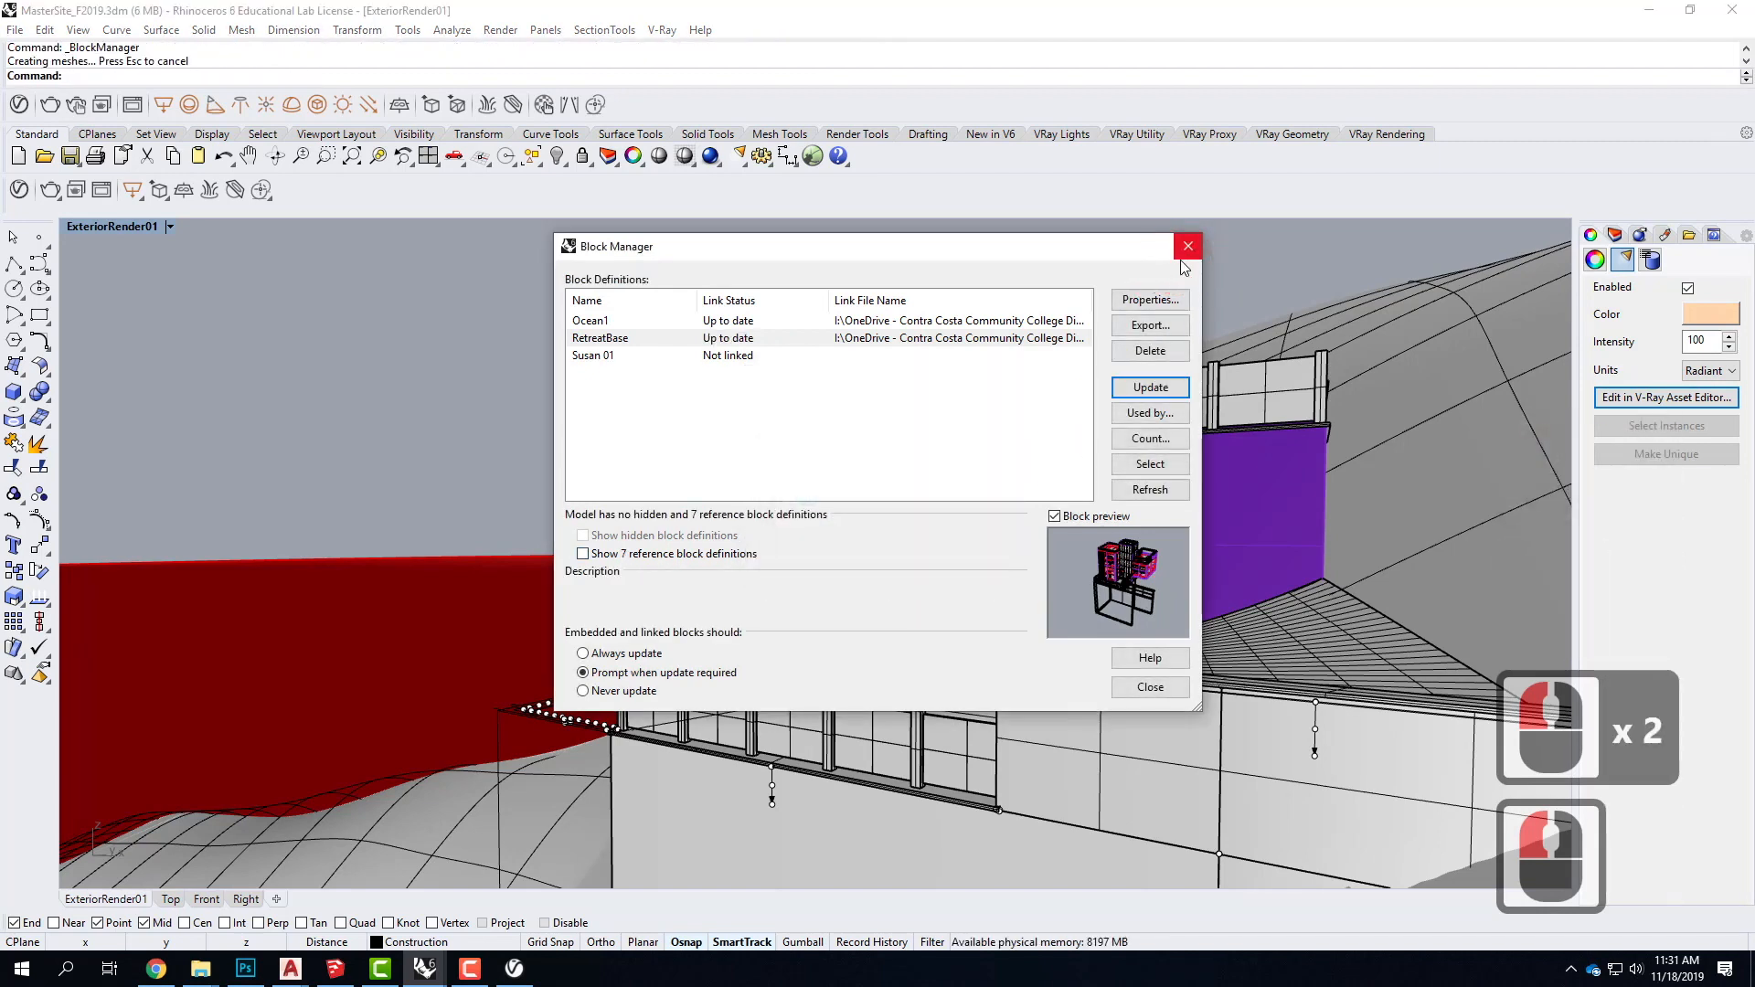
pyautogui.click(1151, 687)
# Step: Show the layer list and look through the referenced RetreatBase layers
pyautogui.click(1615, 236)
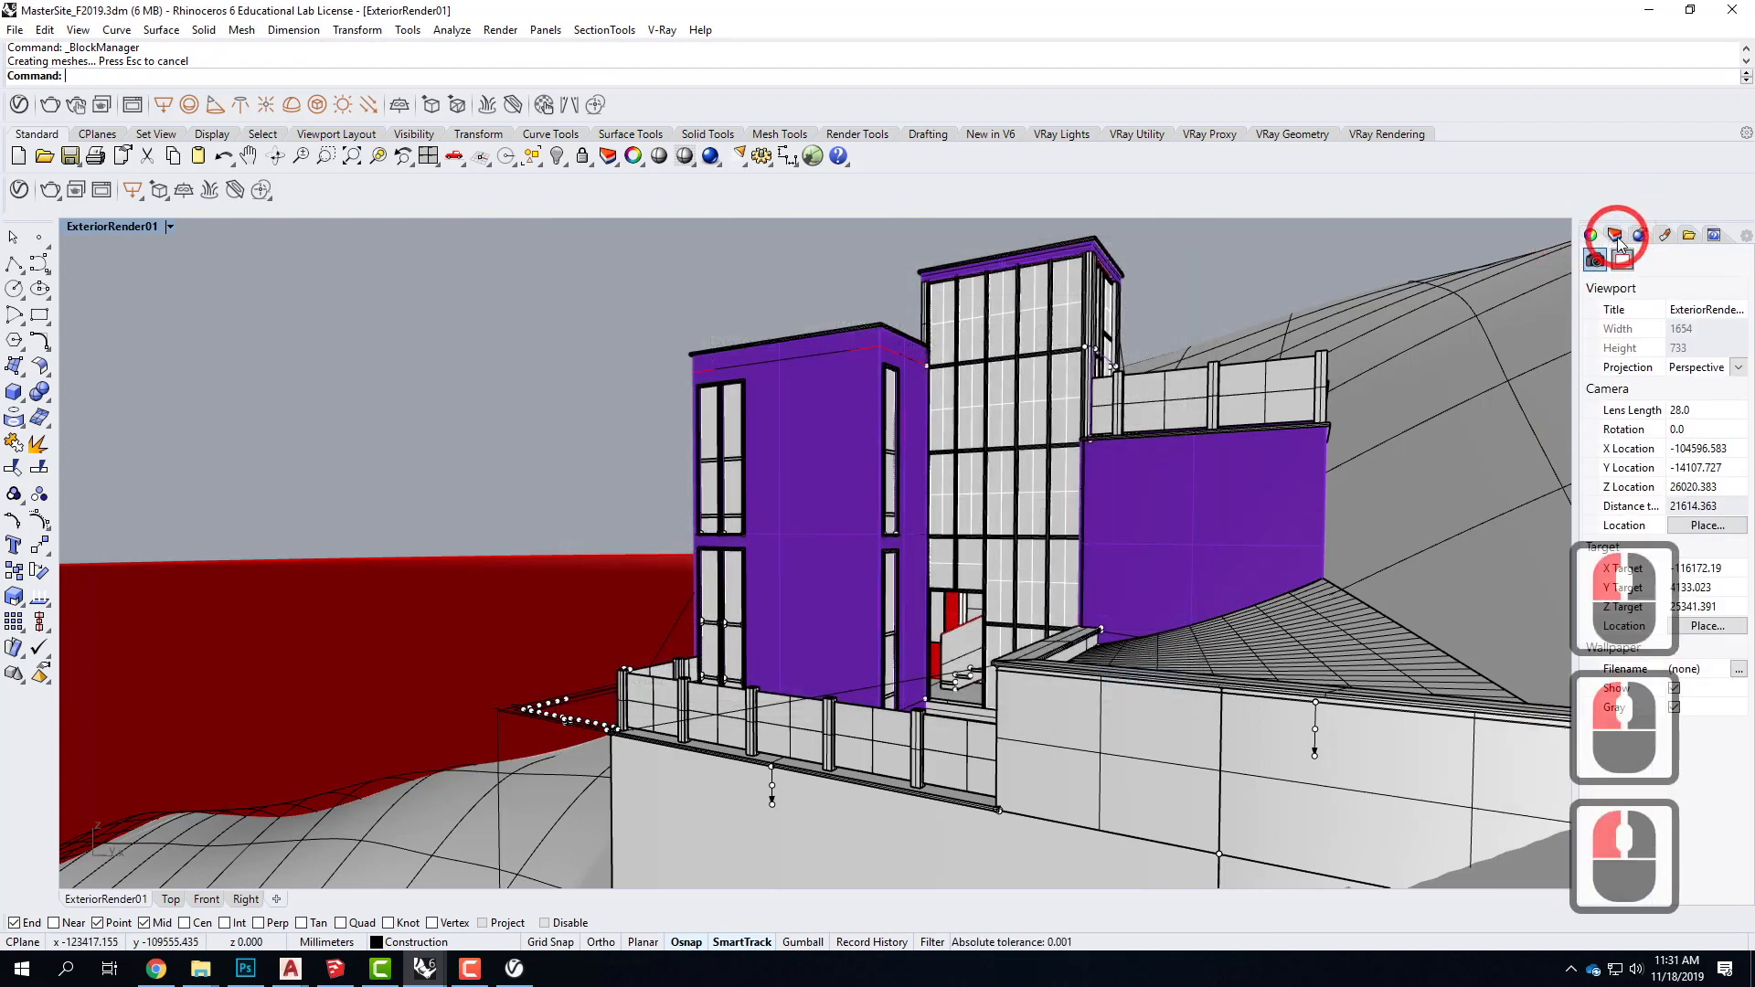
pyautogui.click(1614, 236)
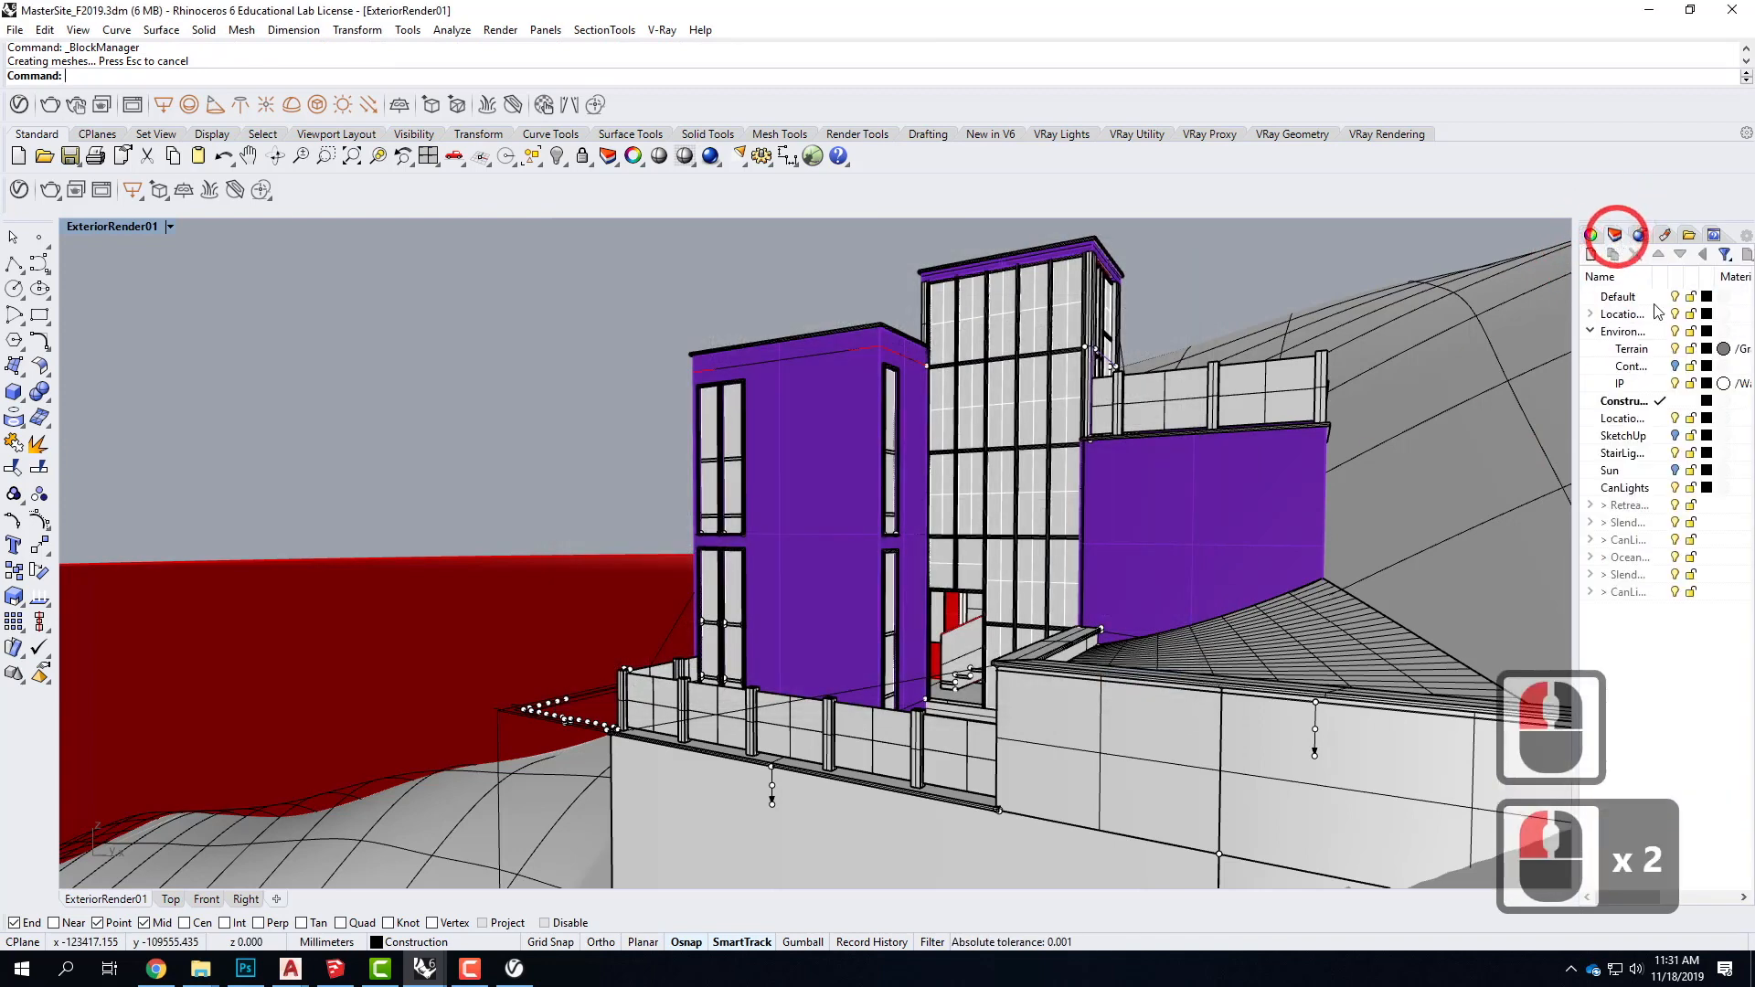
pyautogui.click(1591, 508)
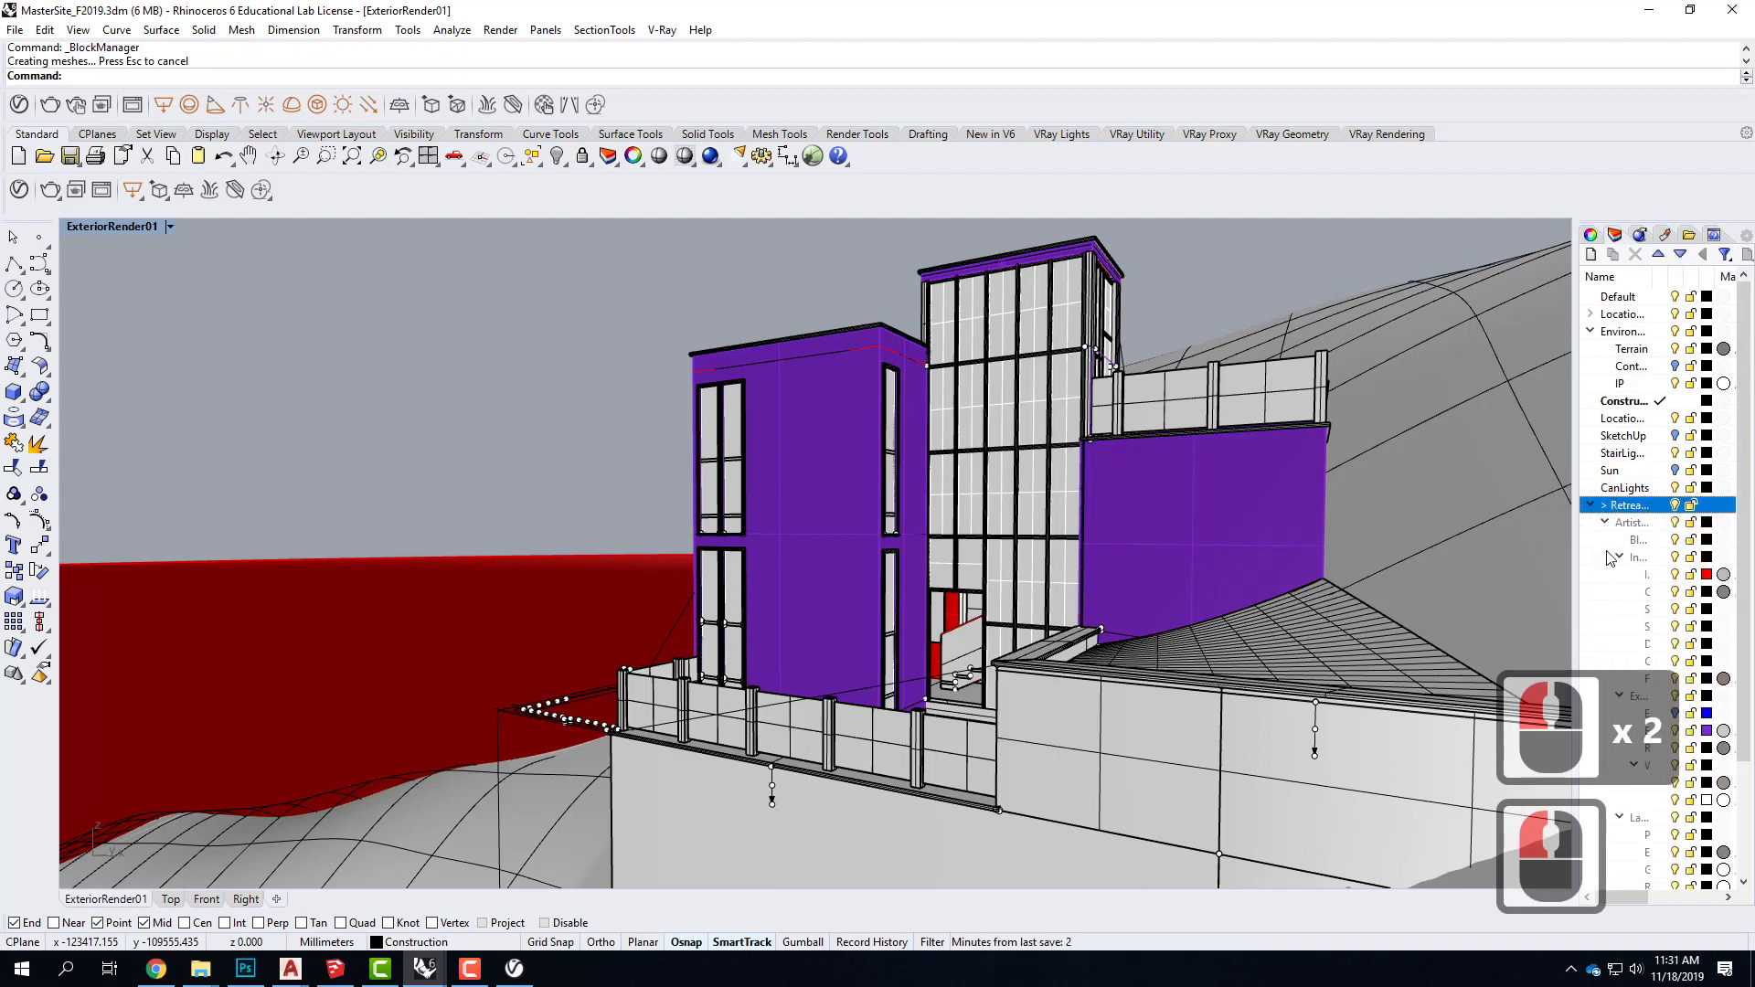
pyautogui.click(1592, 506)
# Step: Clear the selection and test-render the ExteriorRender01 view with V-Ray, stopping after a few passes and closing the frame buffer
pyautogui.click(1263, 389)
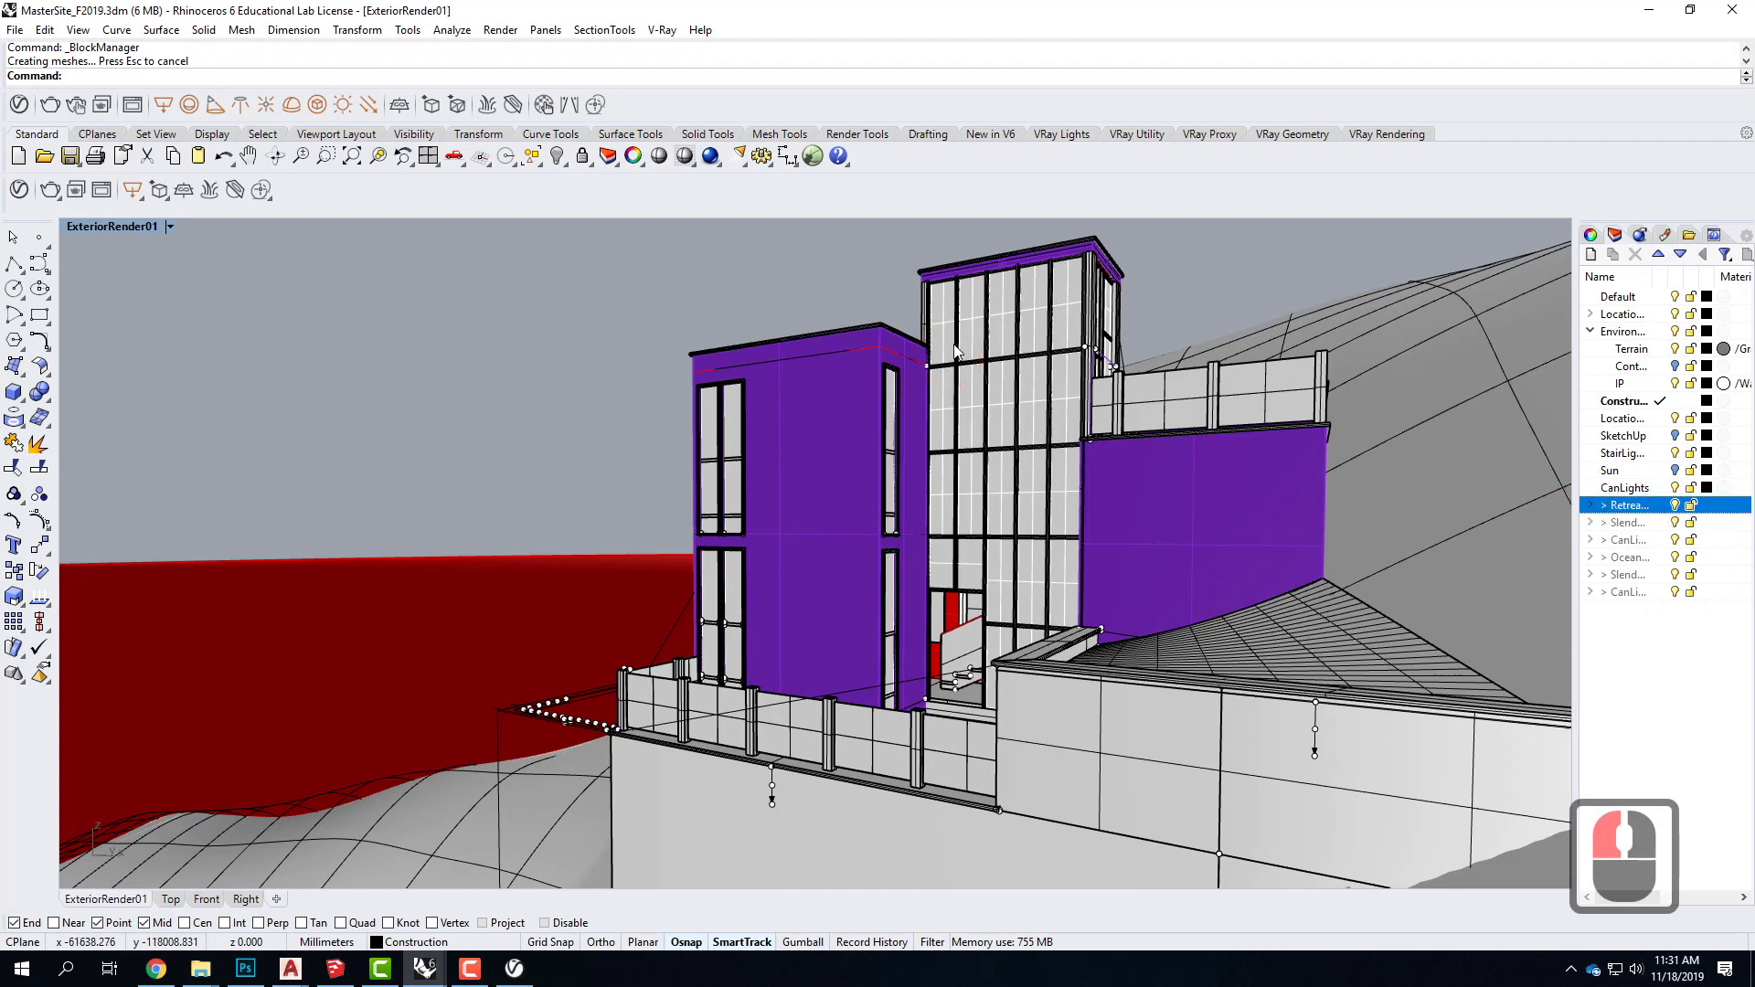
pyautogui.click(952, 331)
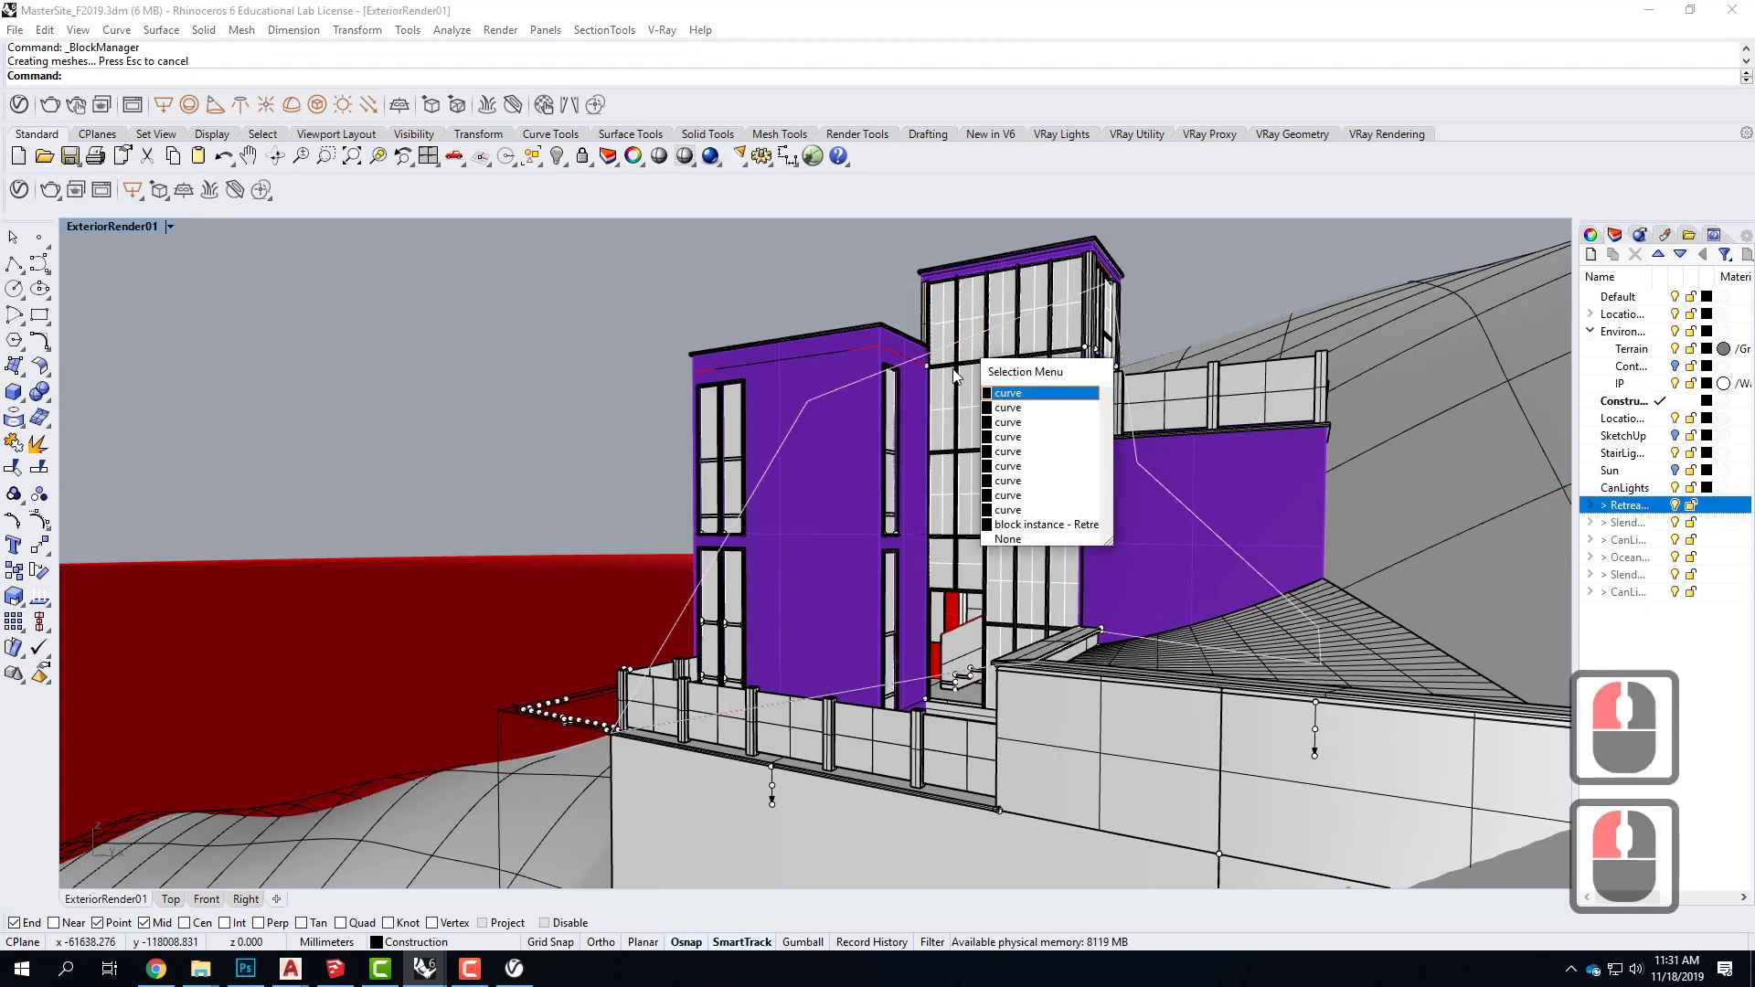
pyautogui.click(741, 243)
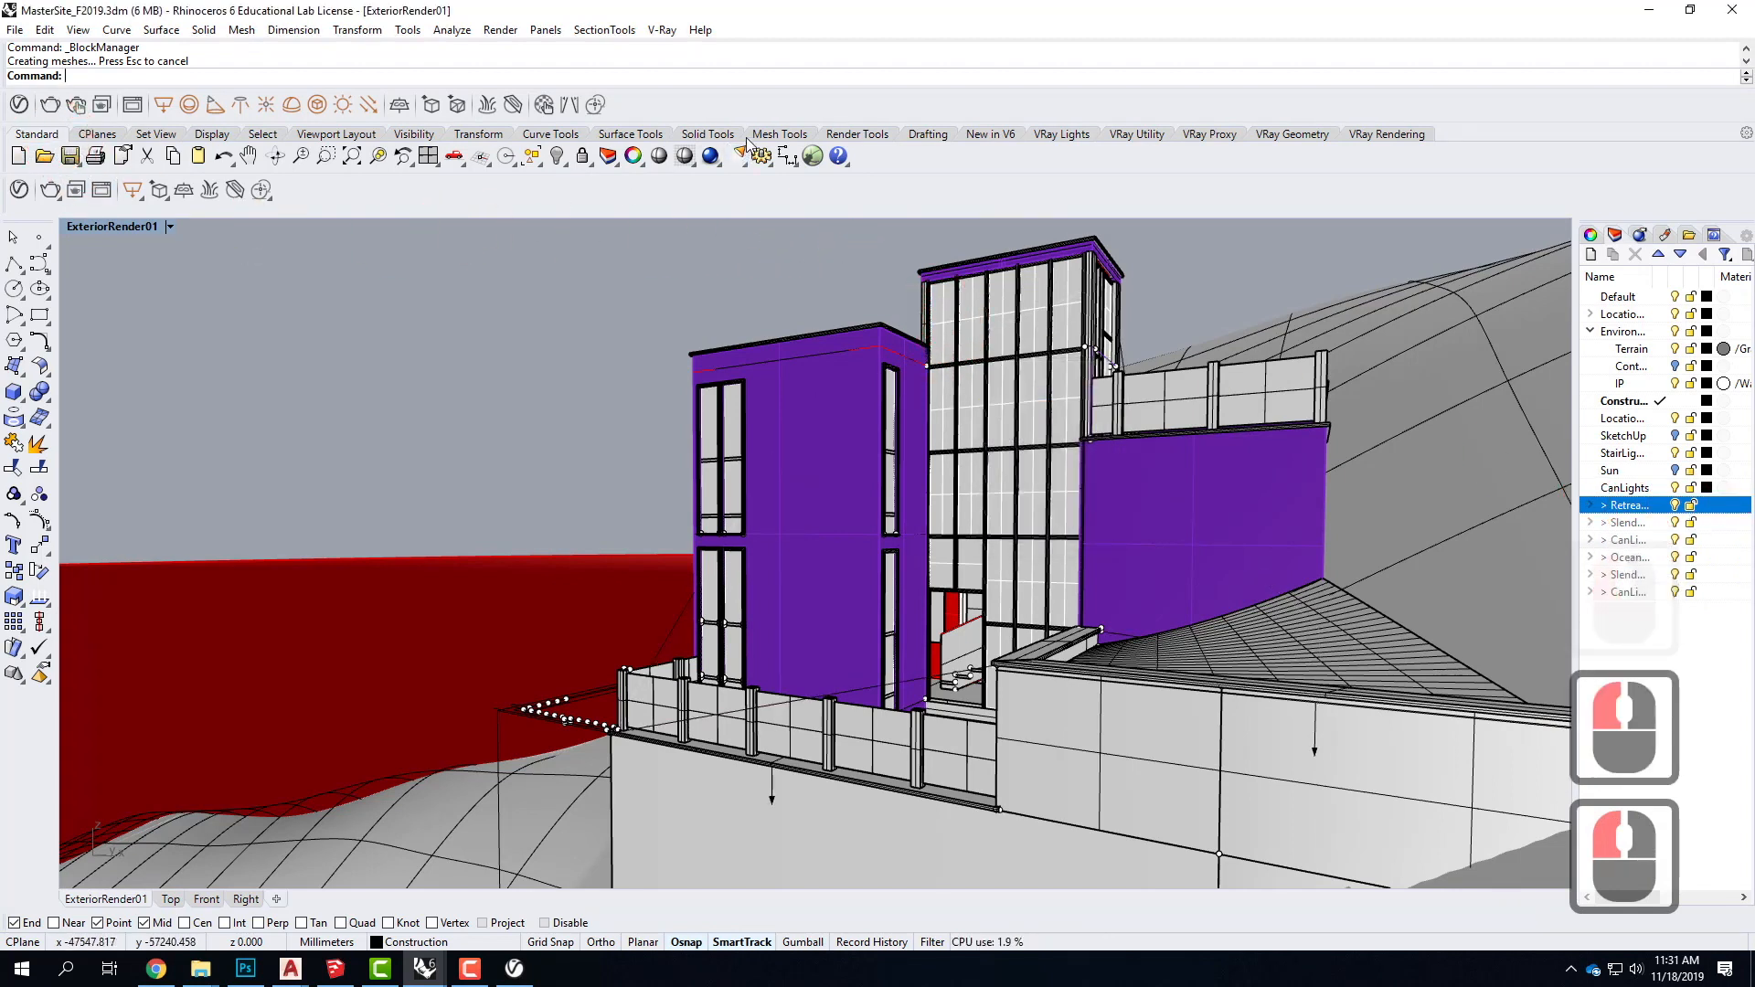
pyautogui.click(712, 158)
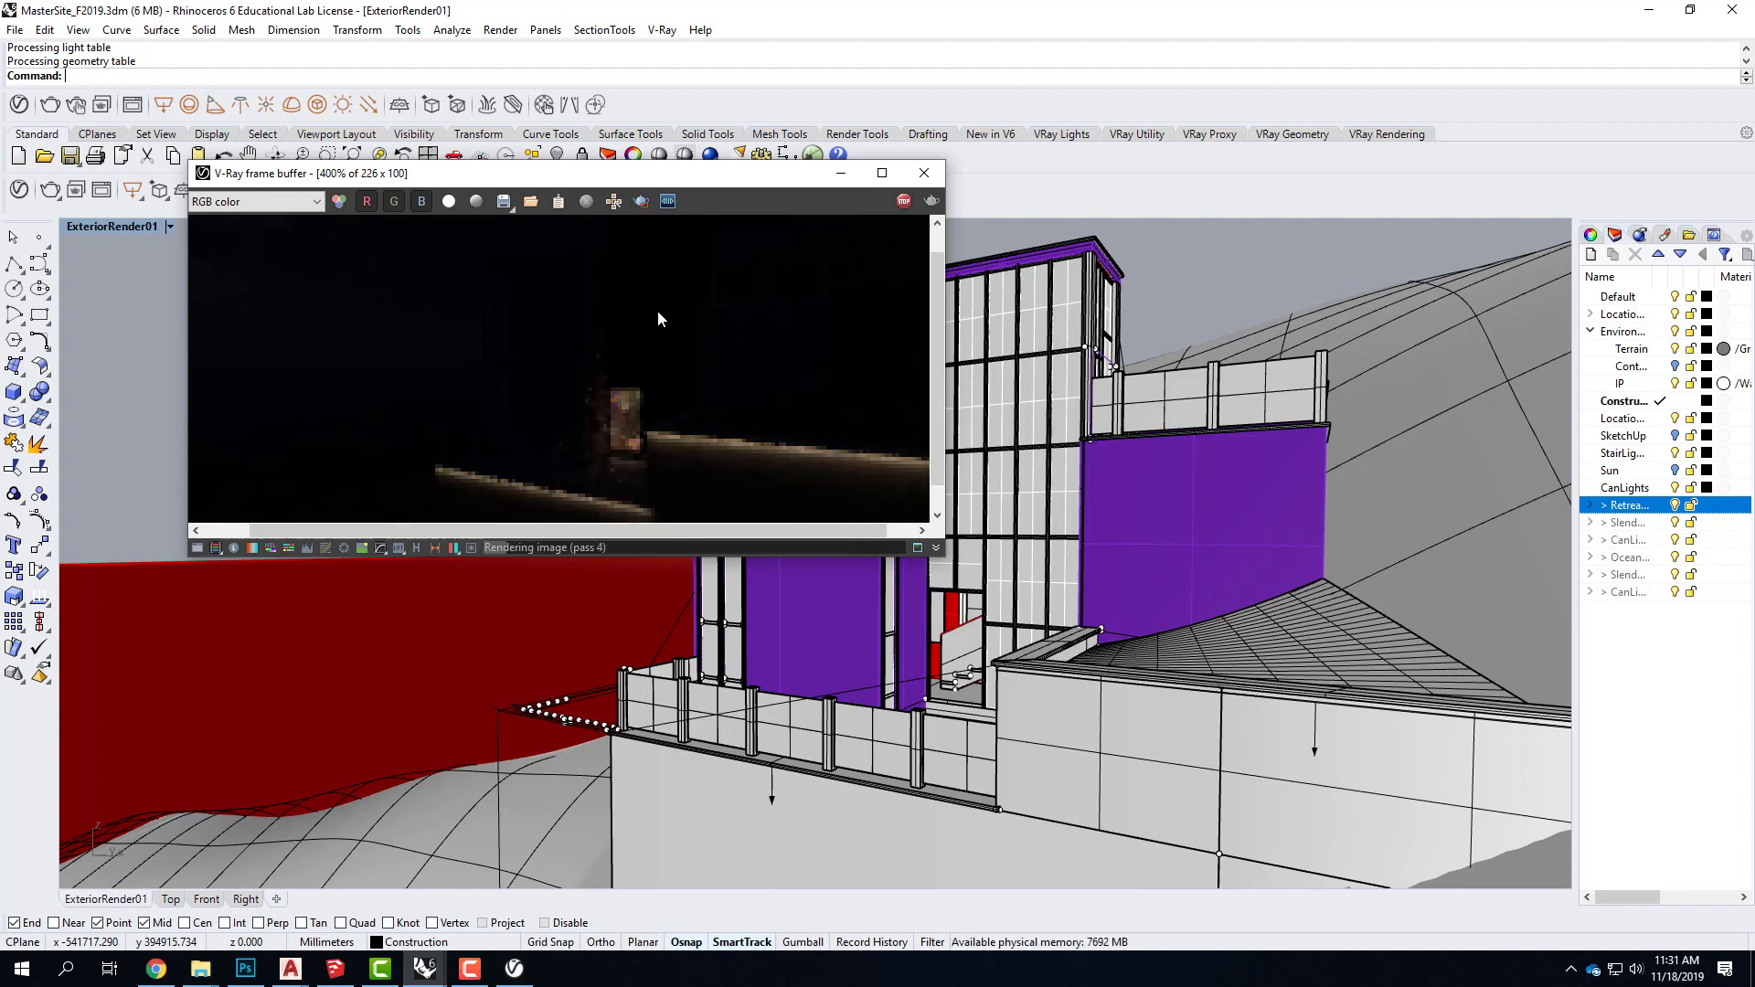
pyautogui.click(907, 201)
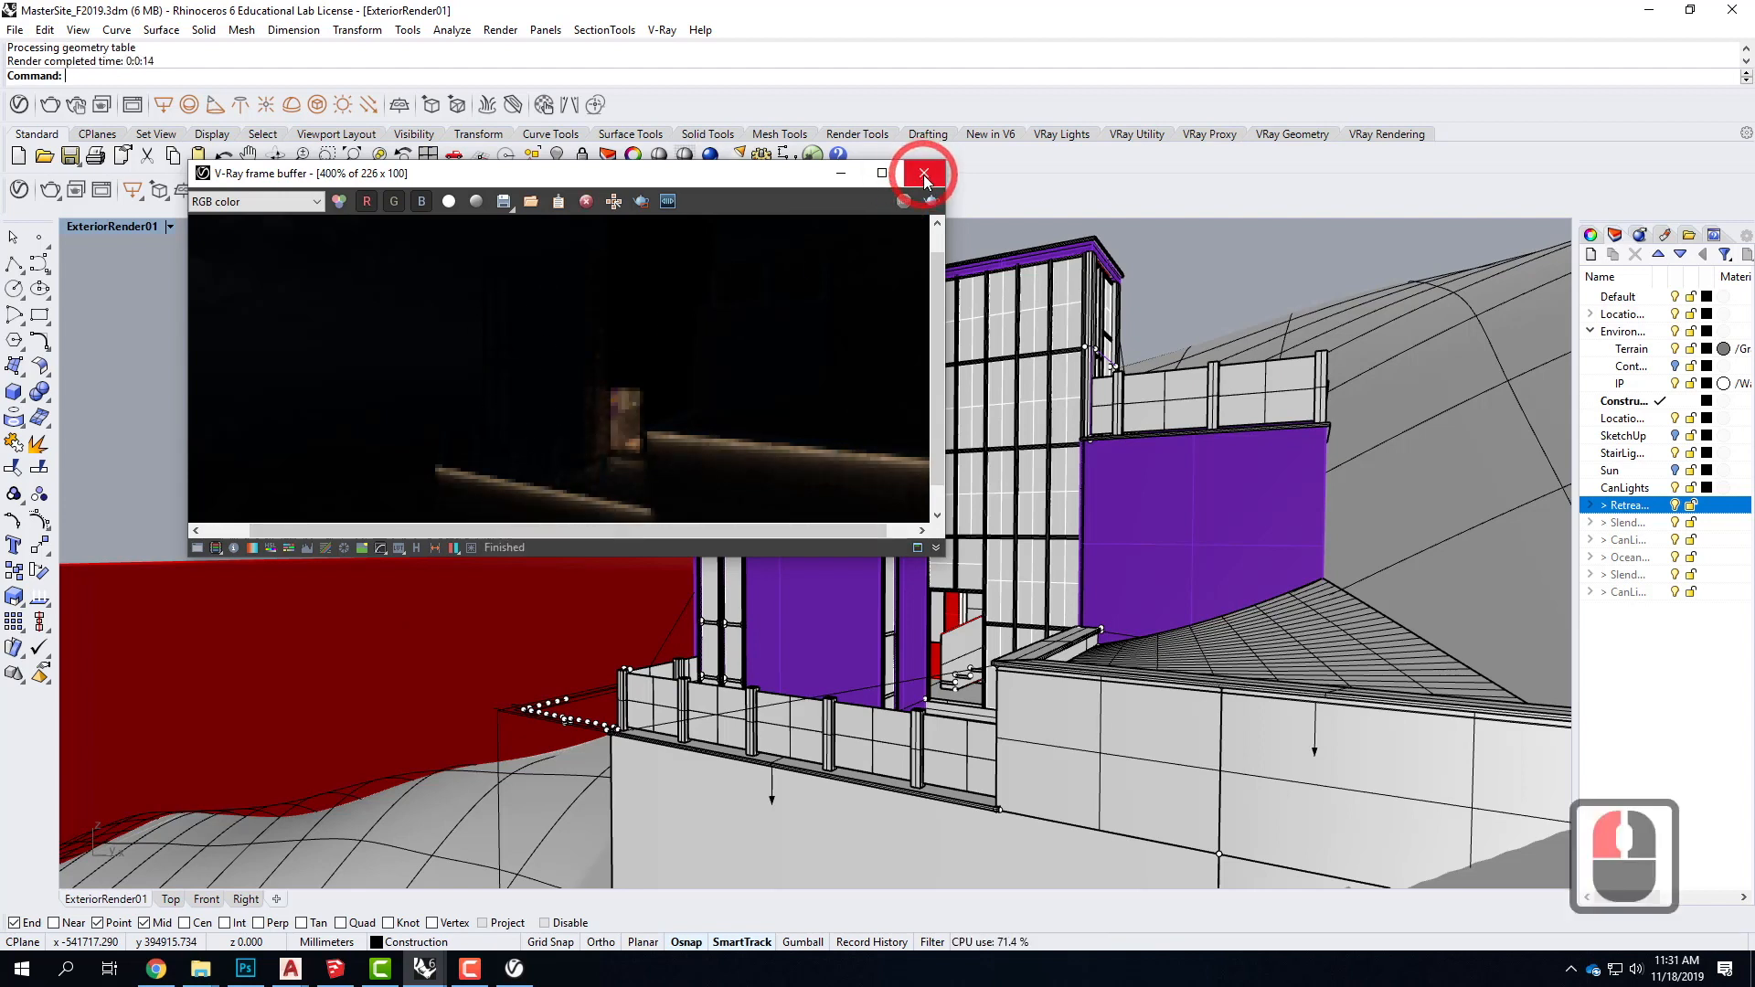
pyautogui.click(924, 173)
# Step: Select all lights in the model with SelLight to check their placement, and clear the selection
pyautogui.click(792, 275)
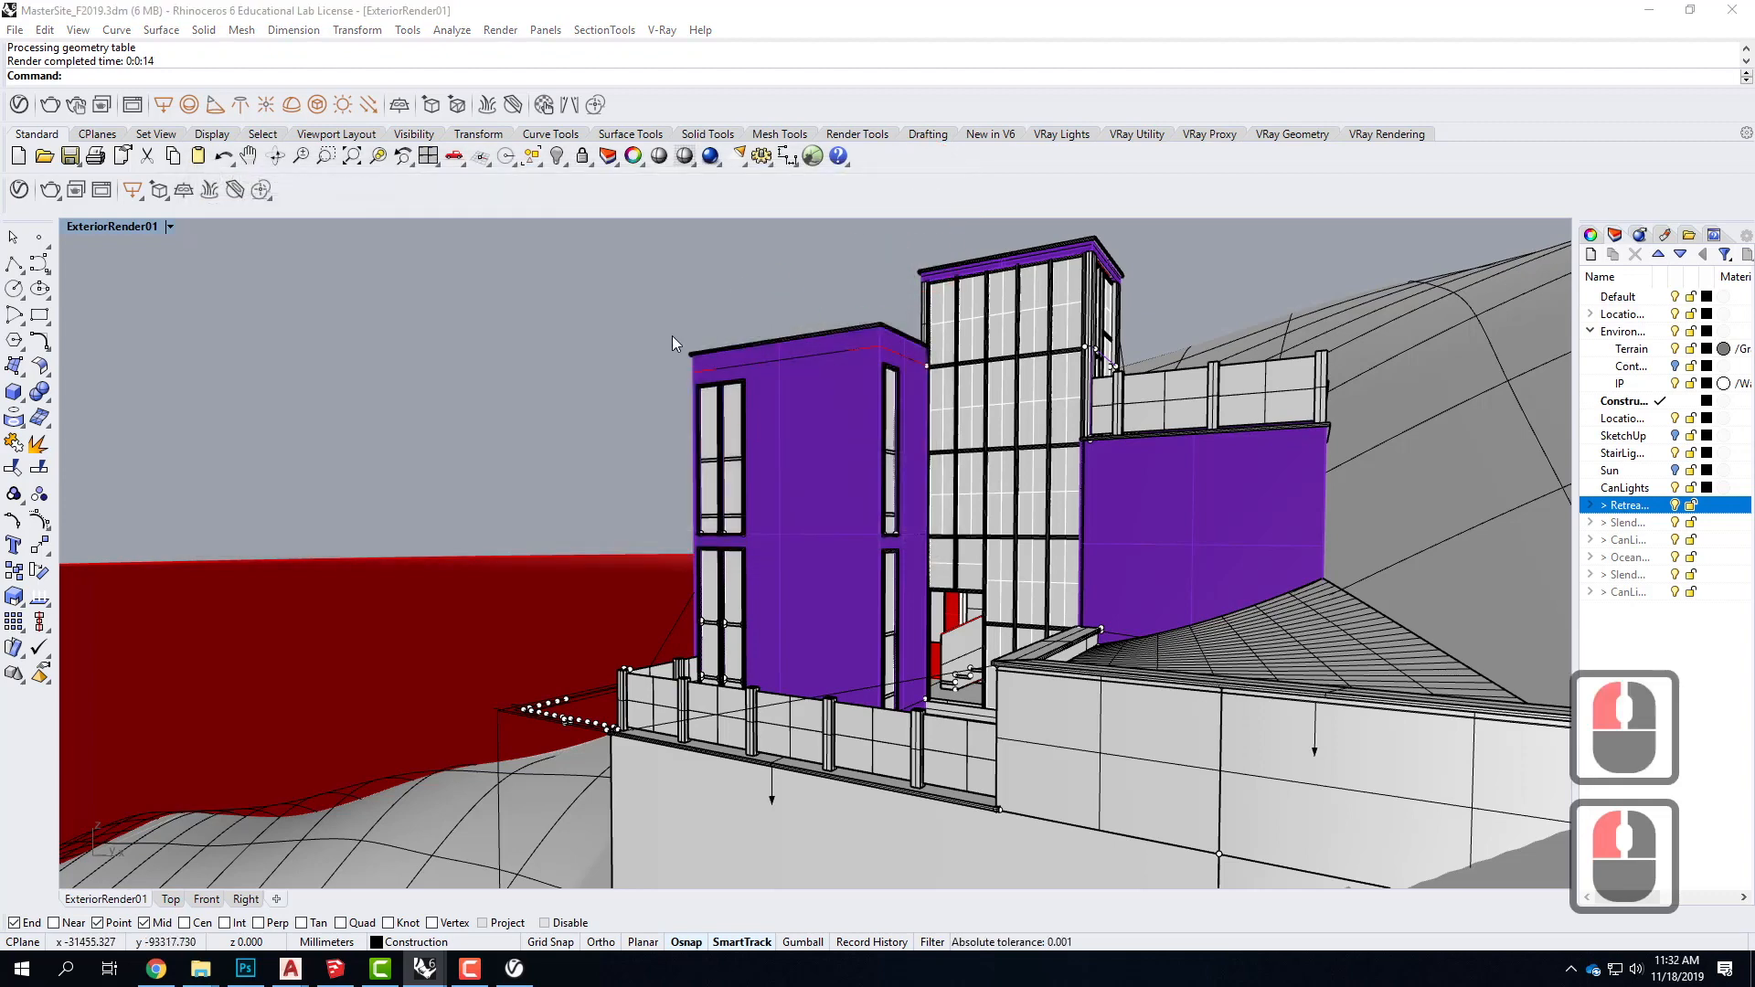
pyautogui.write('sellil')
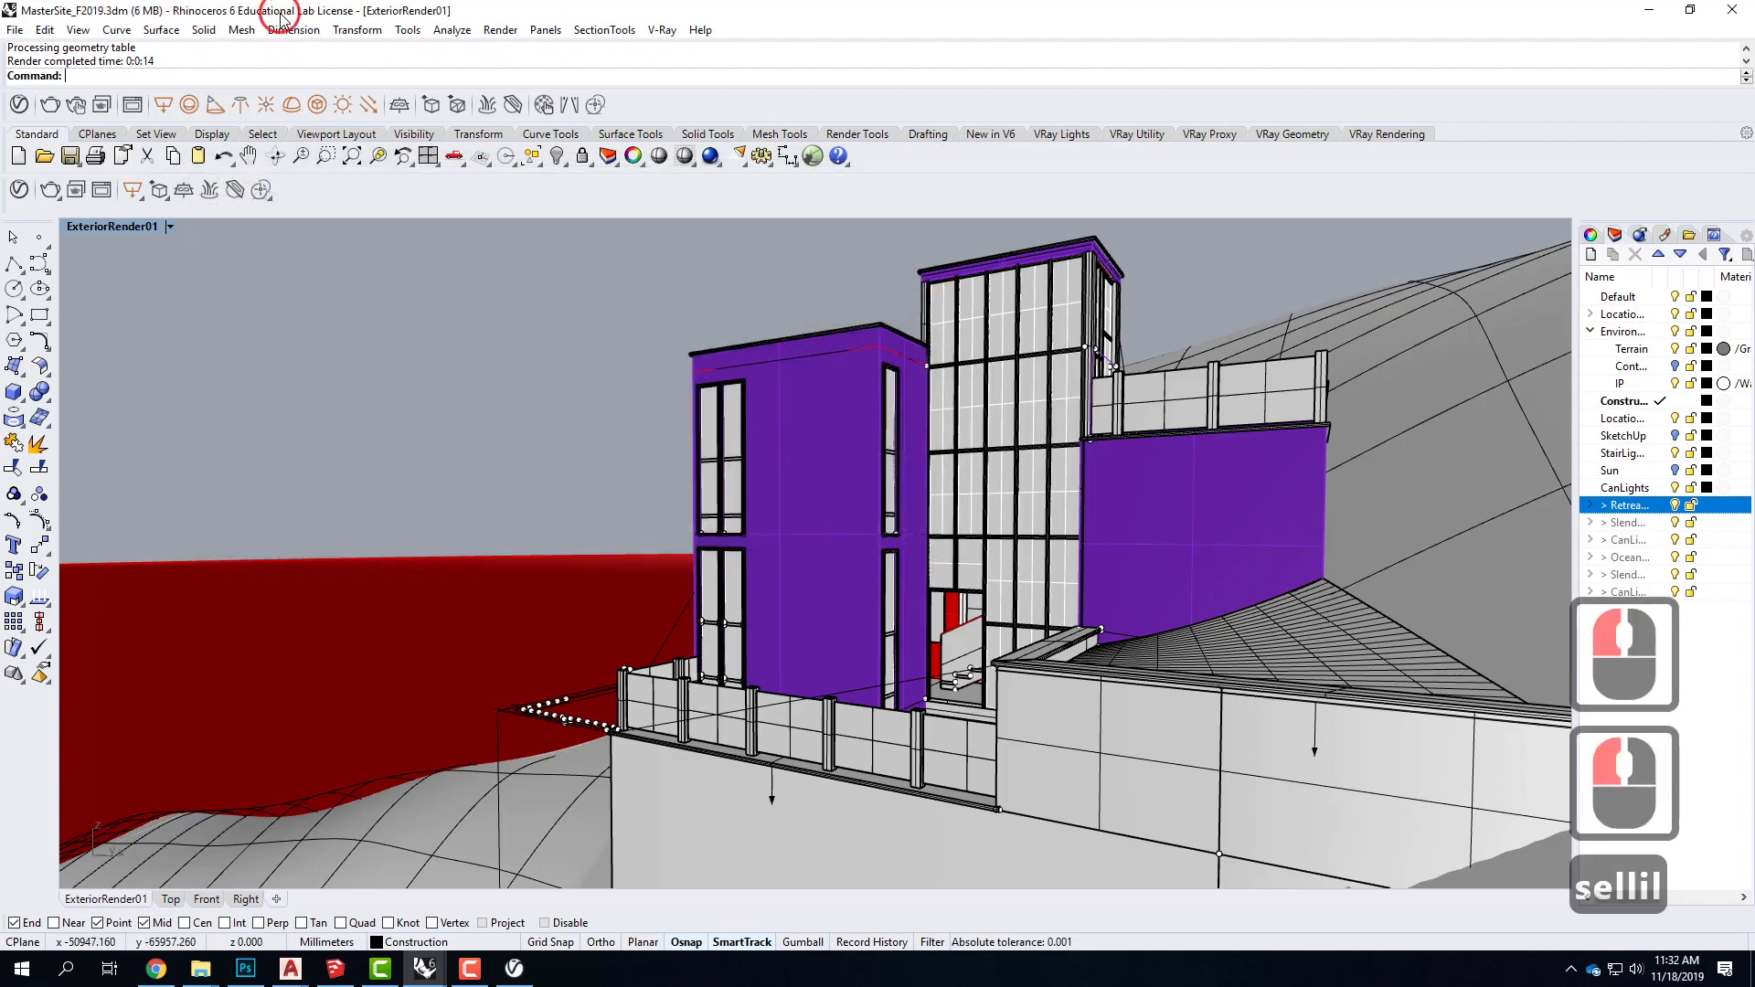
pyautogui.click(275, 17)
pyautogui.write('selli')
pyautogui.press('BackSpace')
pyautogui.press('BackSpace')
pyautogui.write('light')
pyautogui.press('Return')
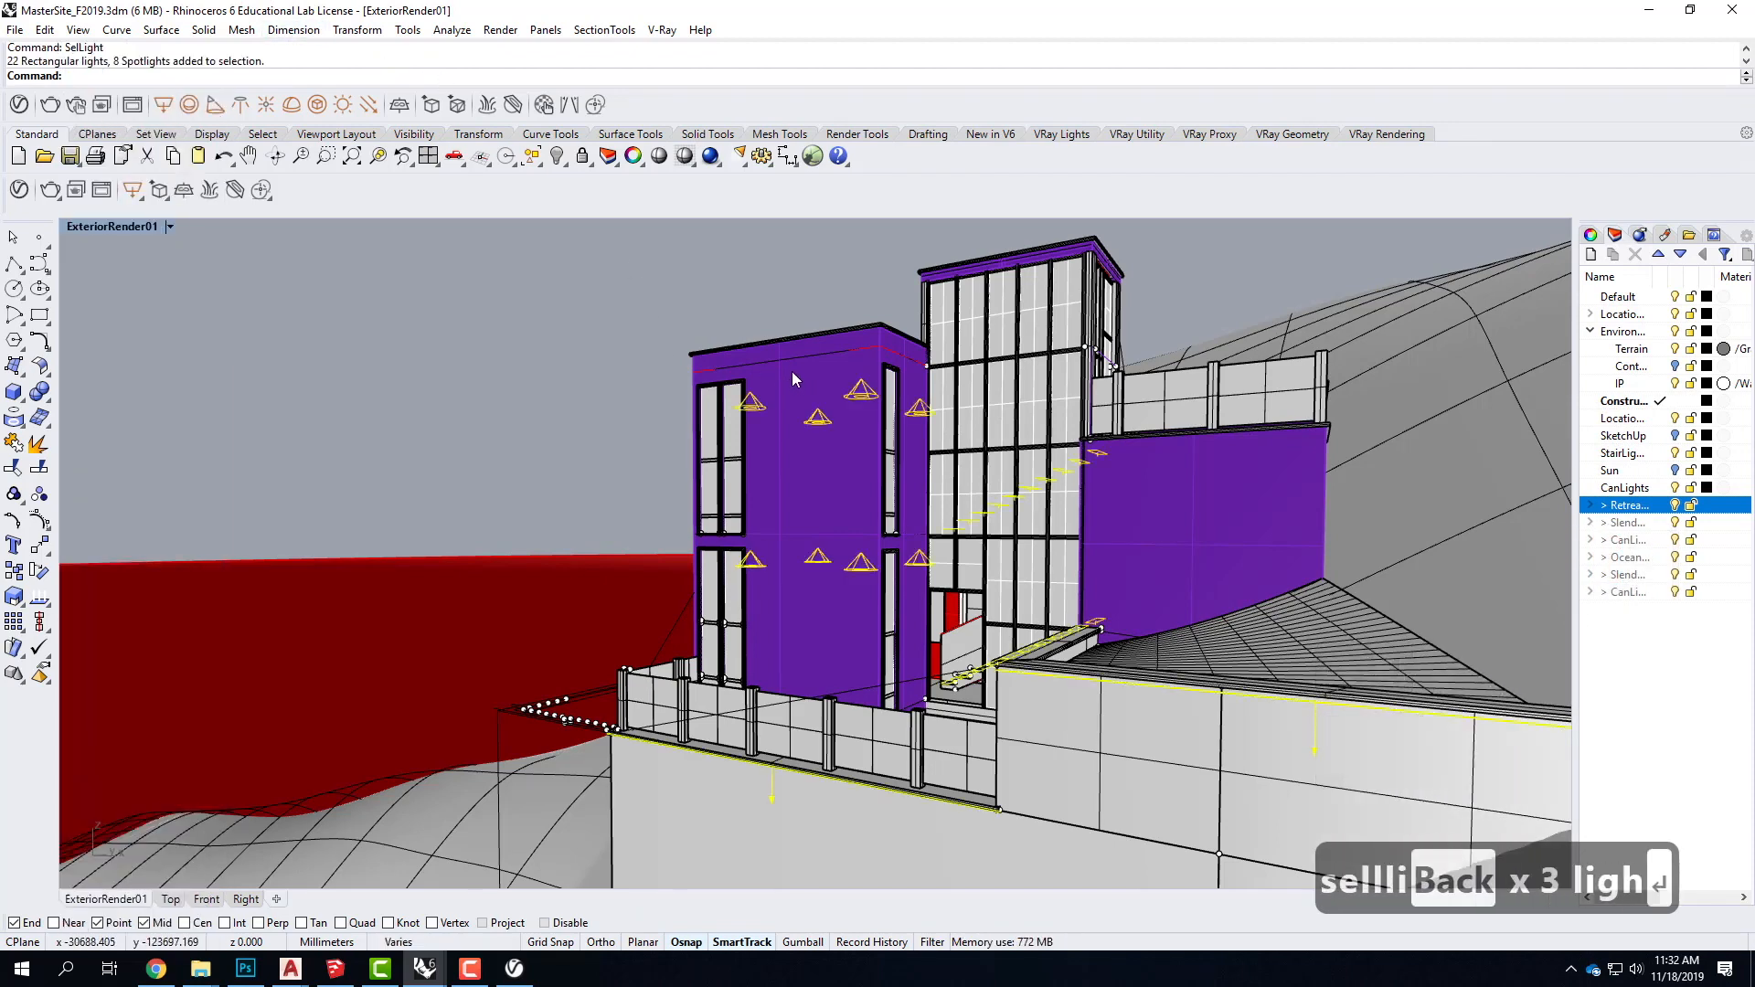
pyautogui.press('Escape')
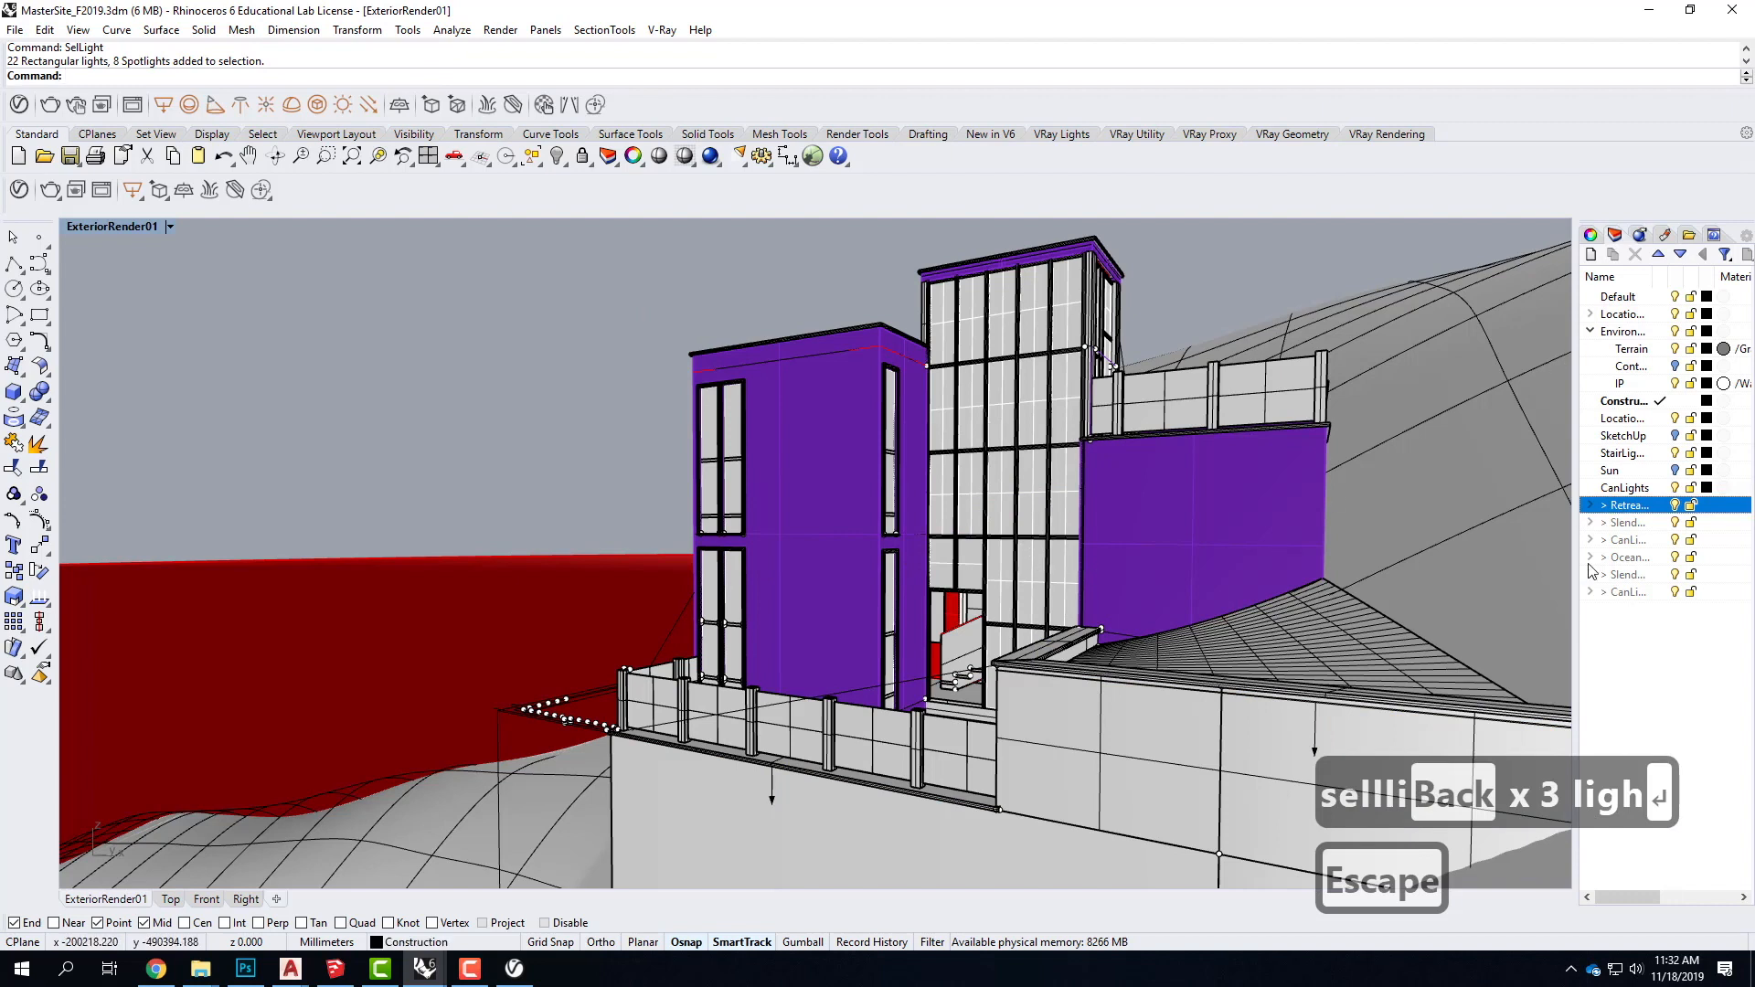
# Step: Expand the referenced Retreat block's layers, widen the layer list, and turn off the Window Glass layer using the Glass_Tempered material
pyautogui.click(1591, 505)
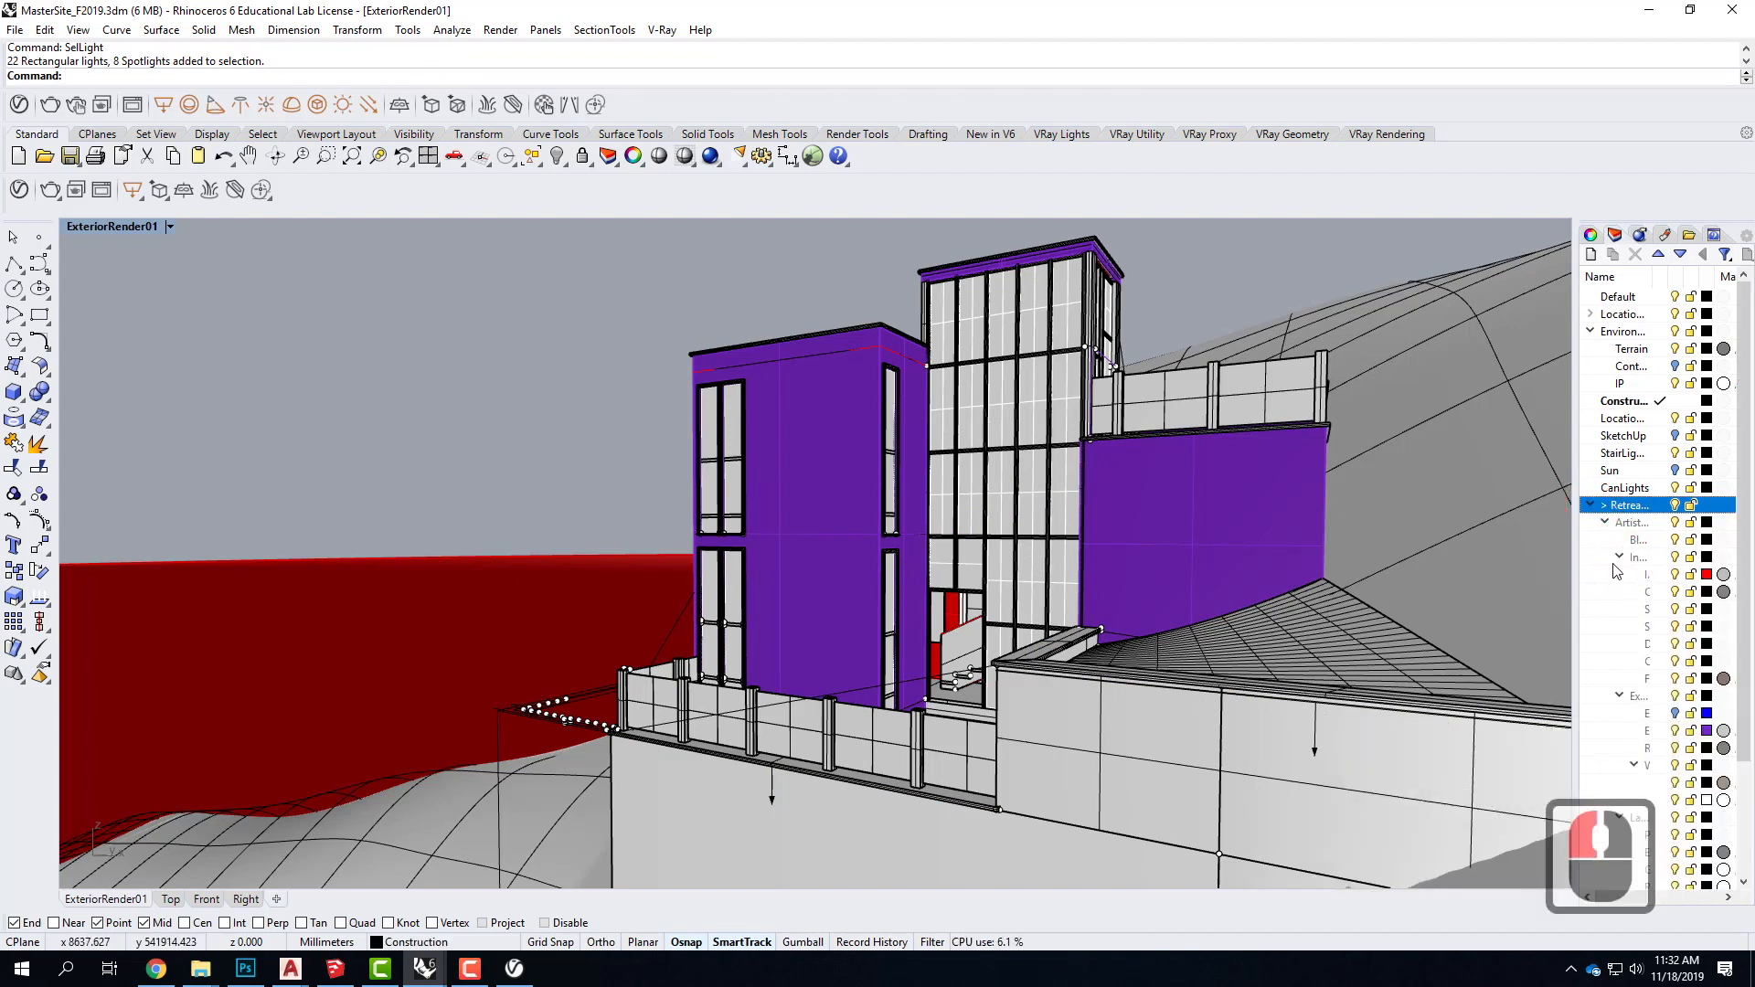
pyautogui.moveTo(1577, 555); pyautogui.dragTo(1417, 539)
pyautogui.scroll(-3, 1579, 656)
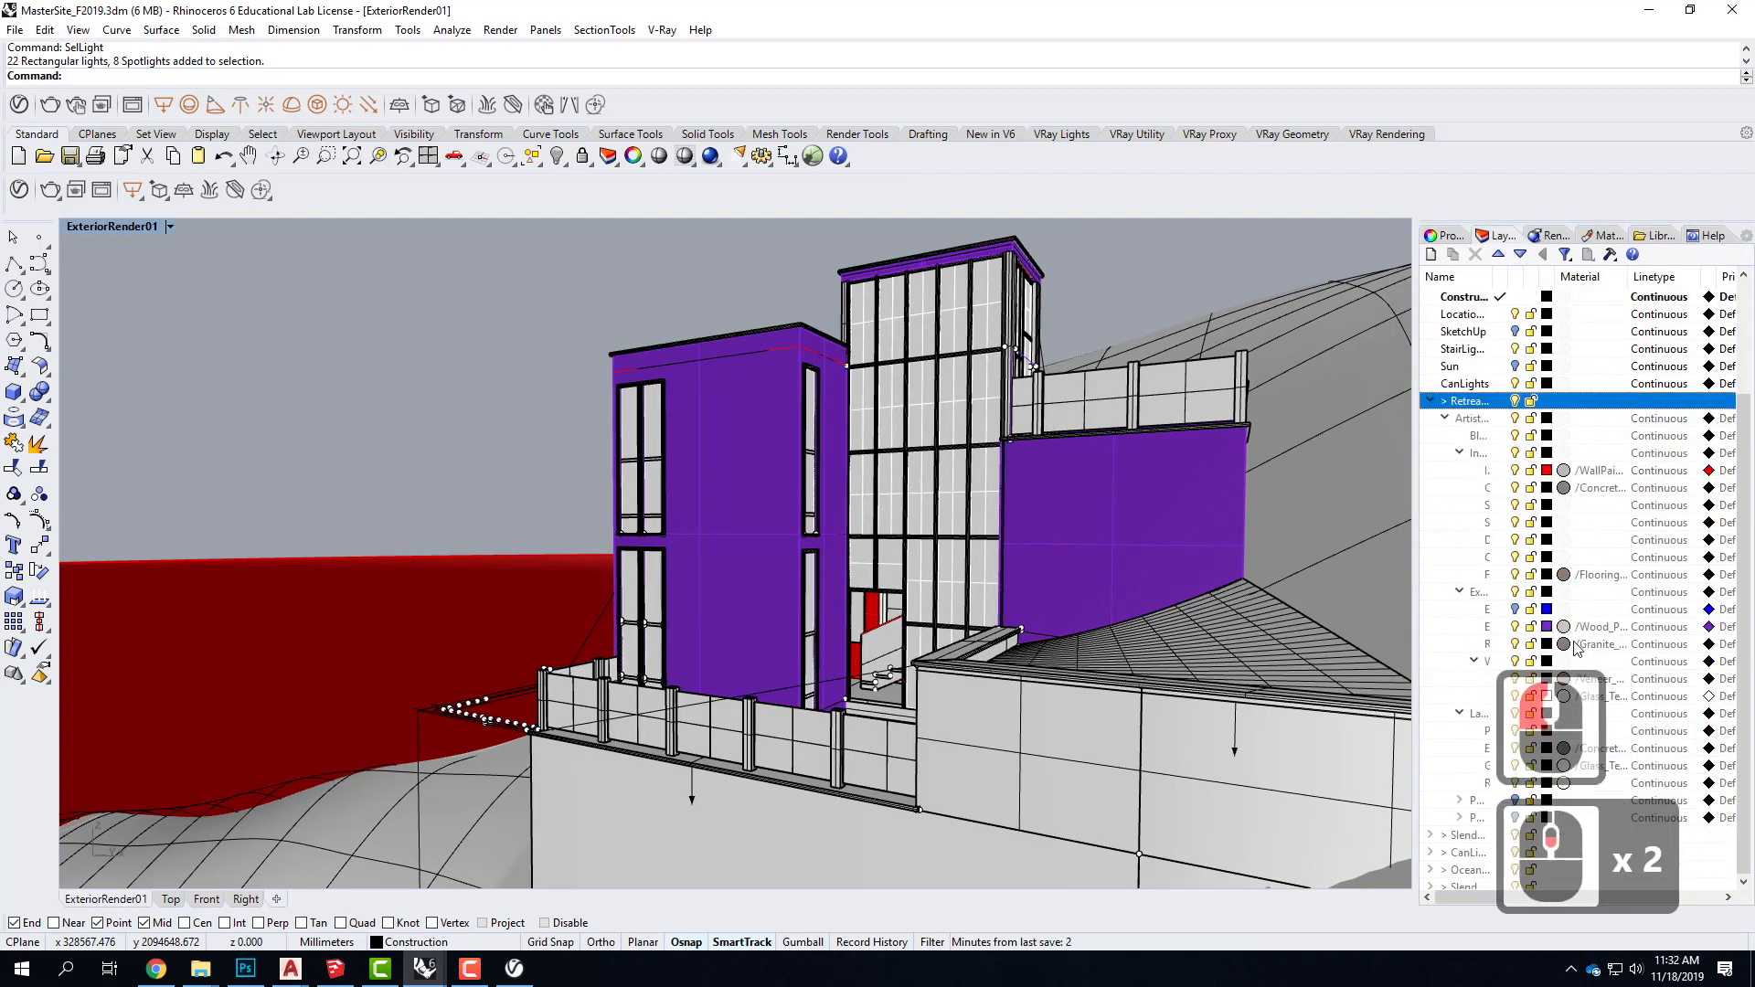
pyautogui.click(1516, 661)
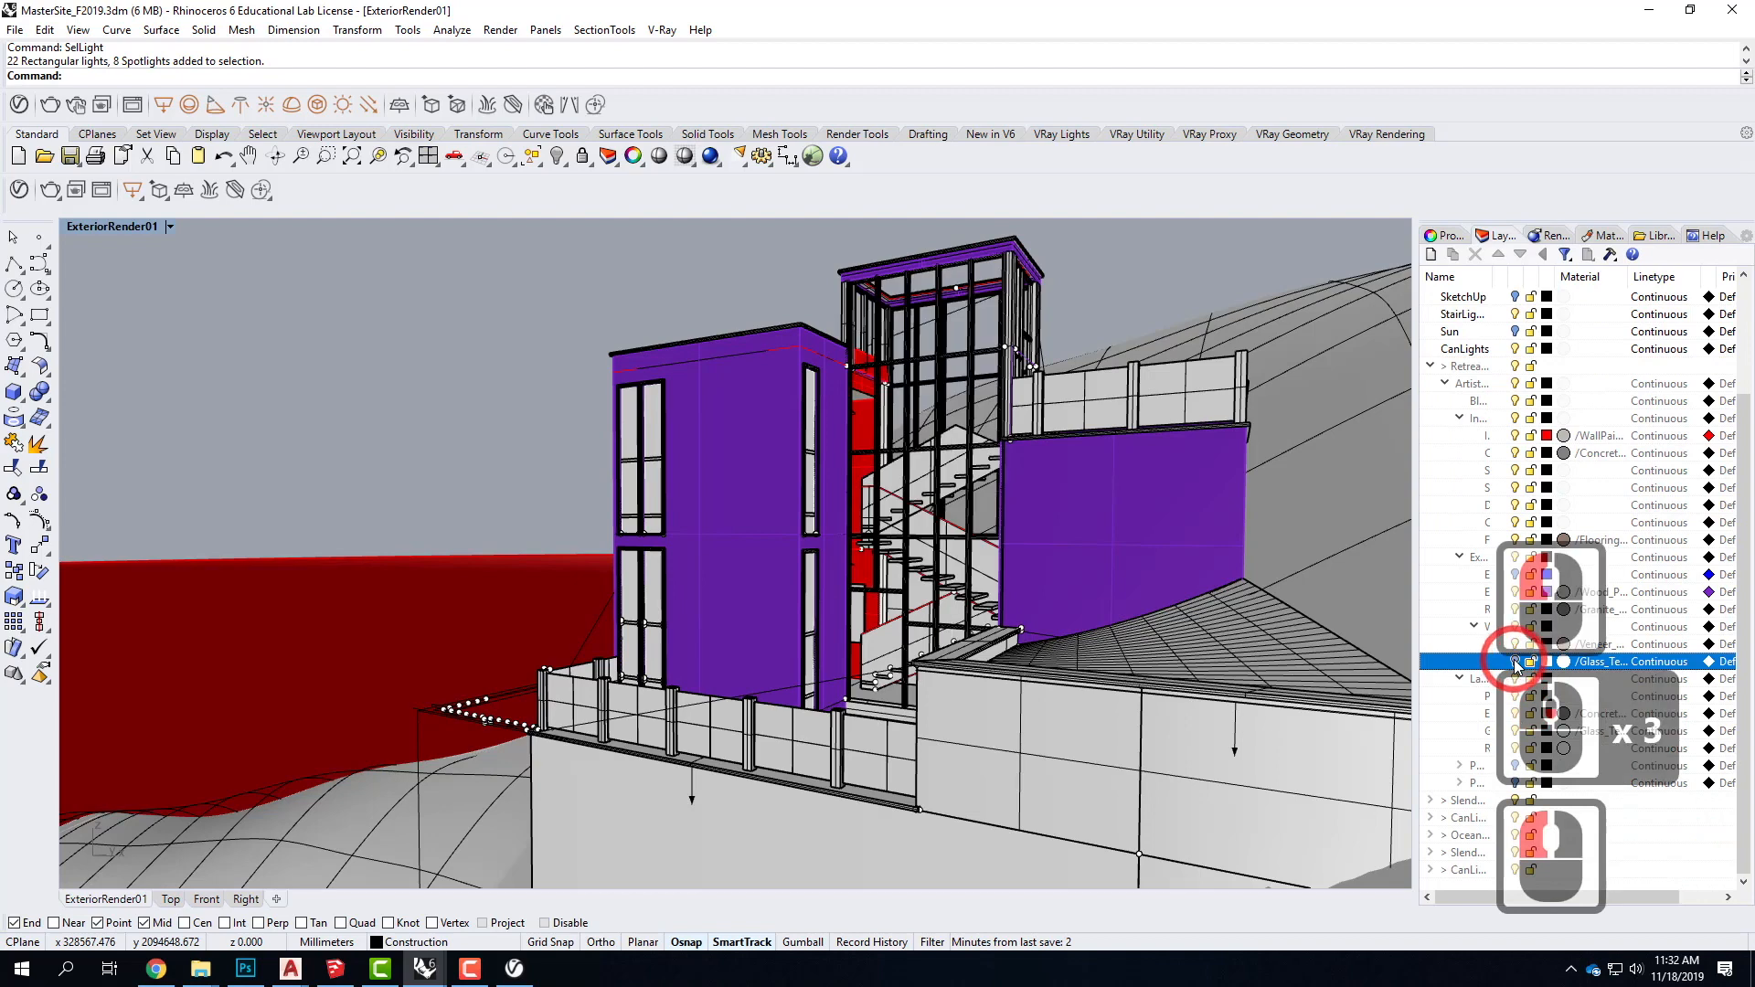
# Step: Test-render the exterior view with V-Ray while the stair tower glazing is hidden, stop it early, and close the frame buffer
pyautogui.click(715, 160)
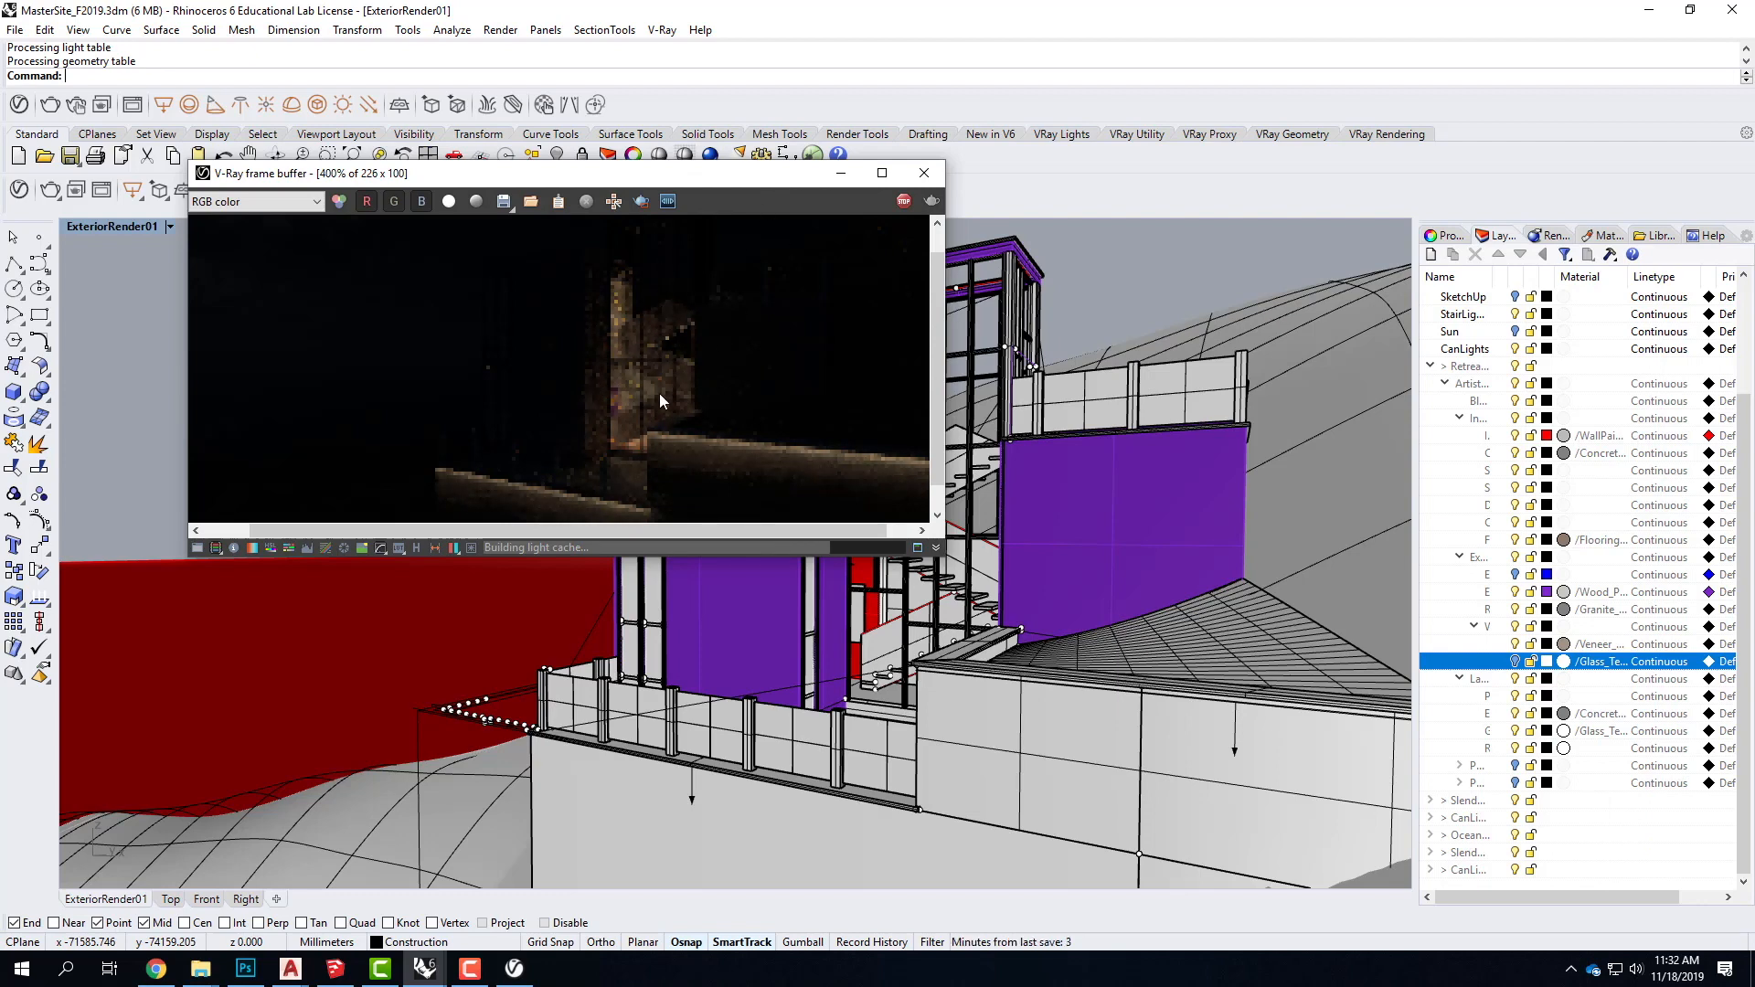
pyautogui.click(903, 202)
pyautogui.click(924, 172)
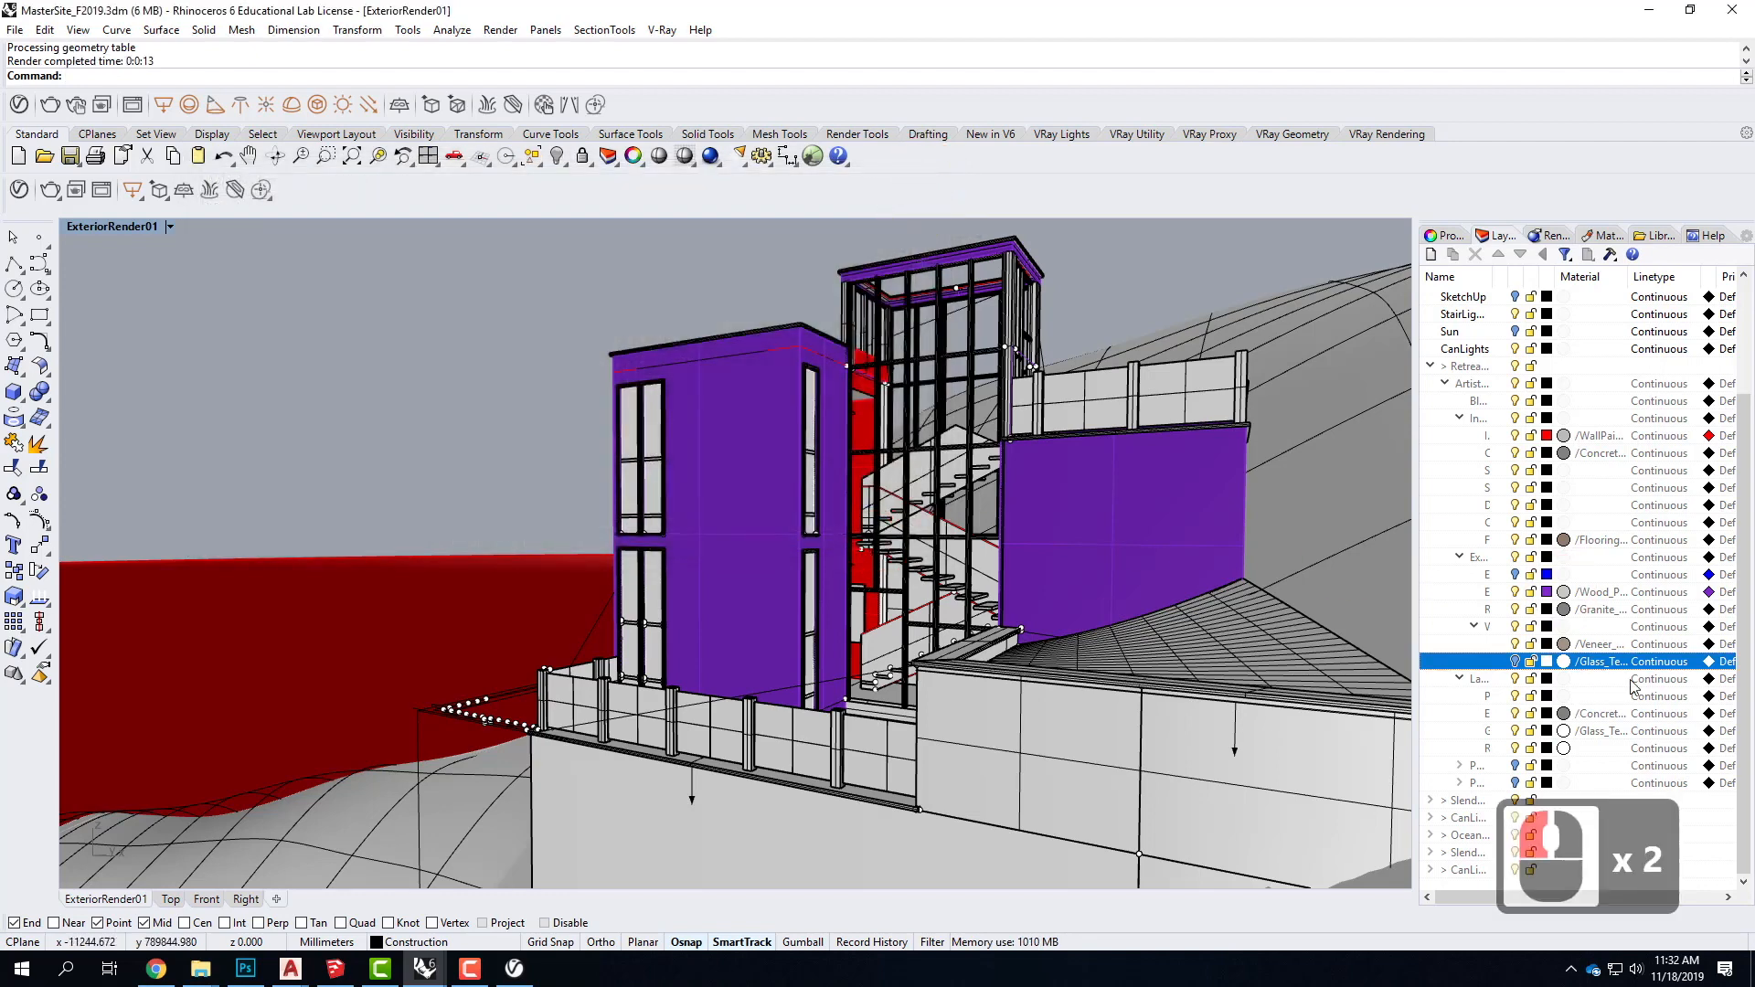
# Step: Expand the second Slender block reference in the layer list and turn off its window glass layer
pyautogui.scroll(-3, 1582, 663)
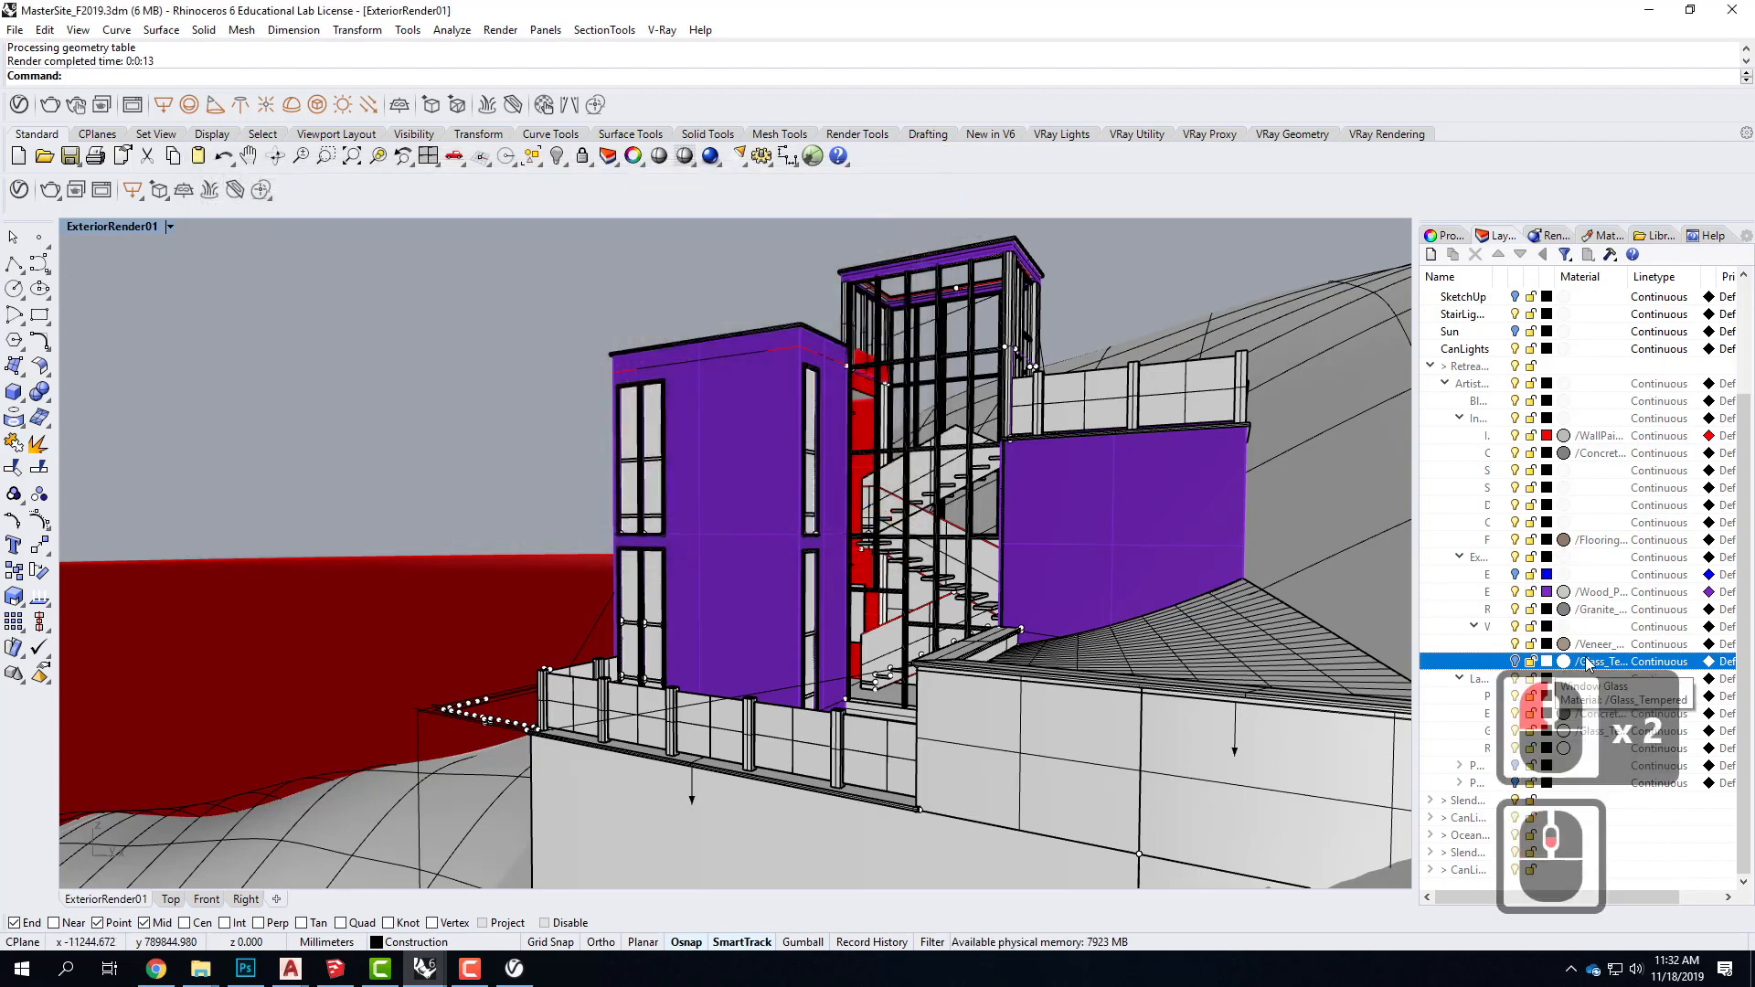
pyautogui.click(1431, 854)
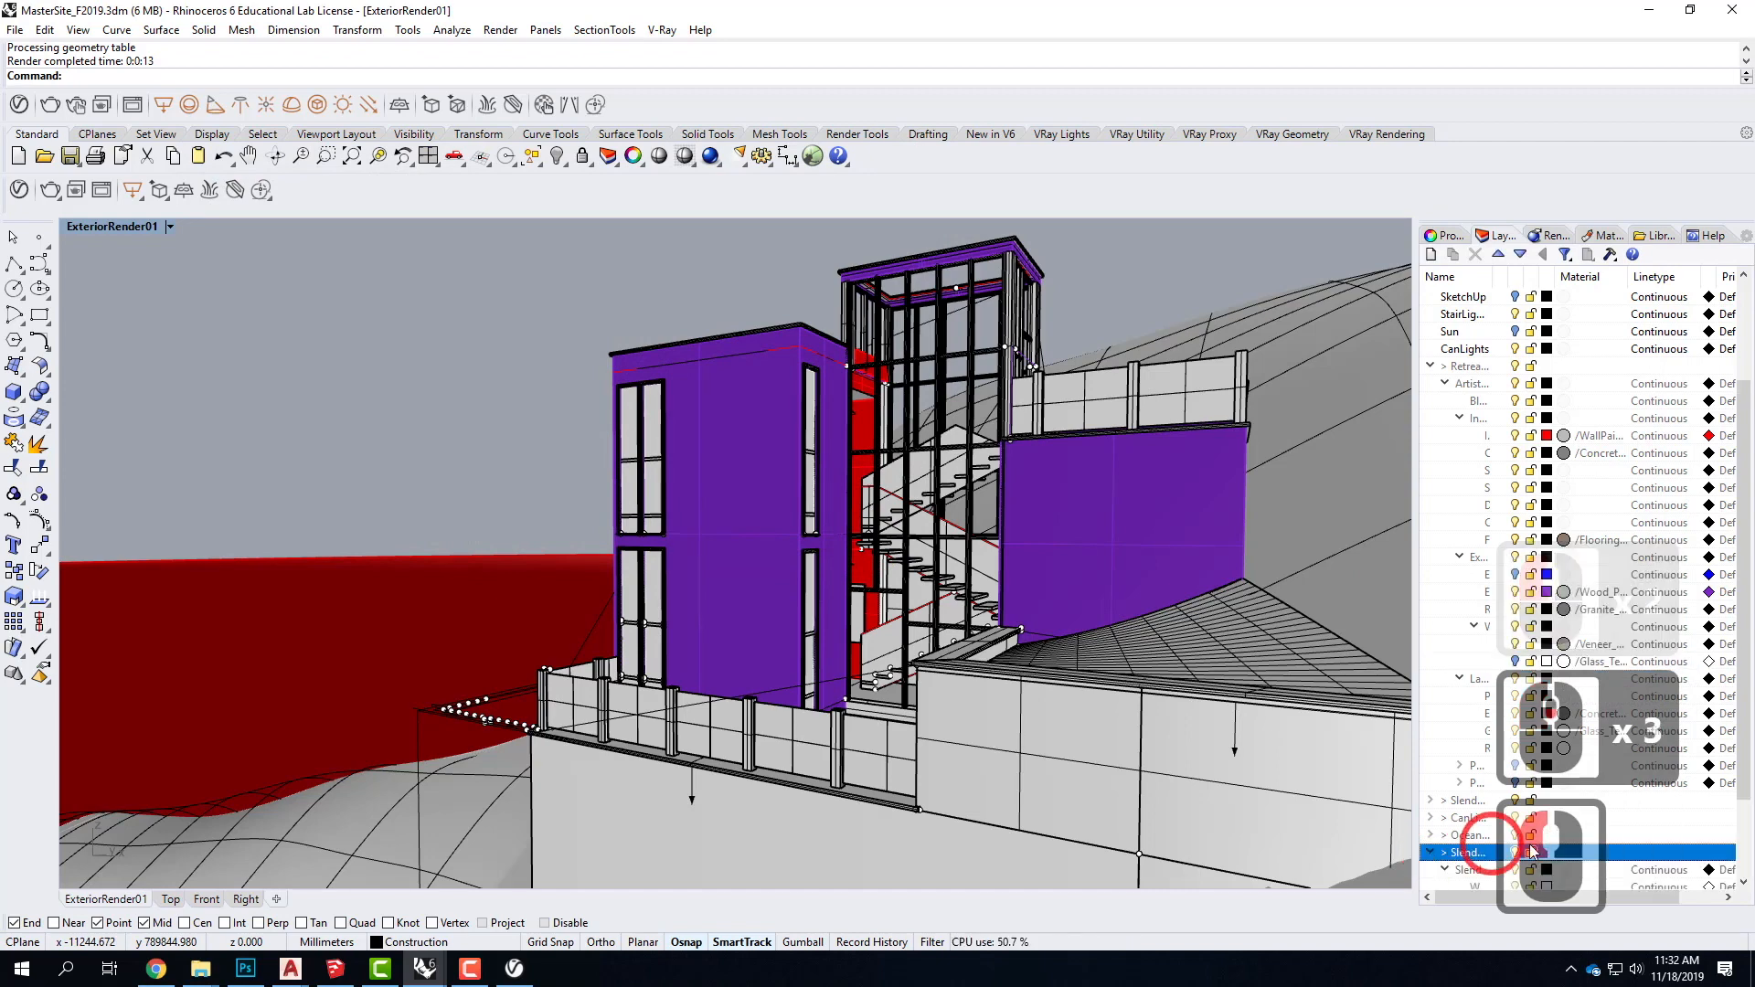
pyautogui.scroll(-2, 1683, 858)
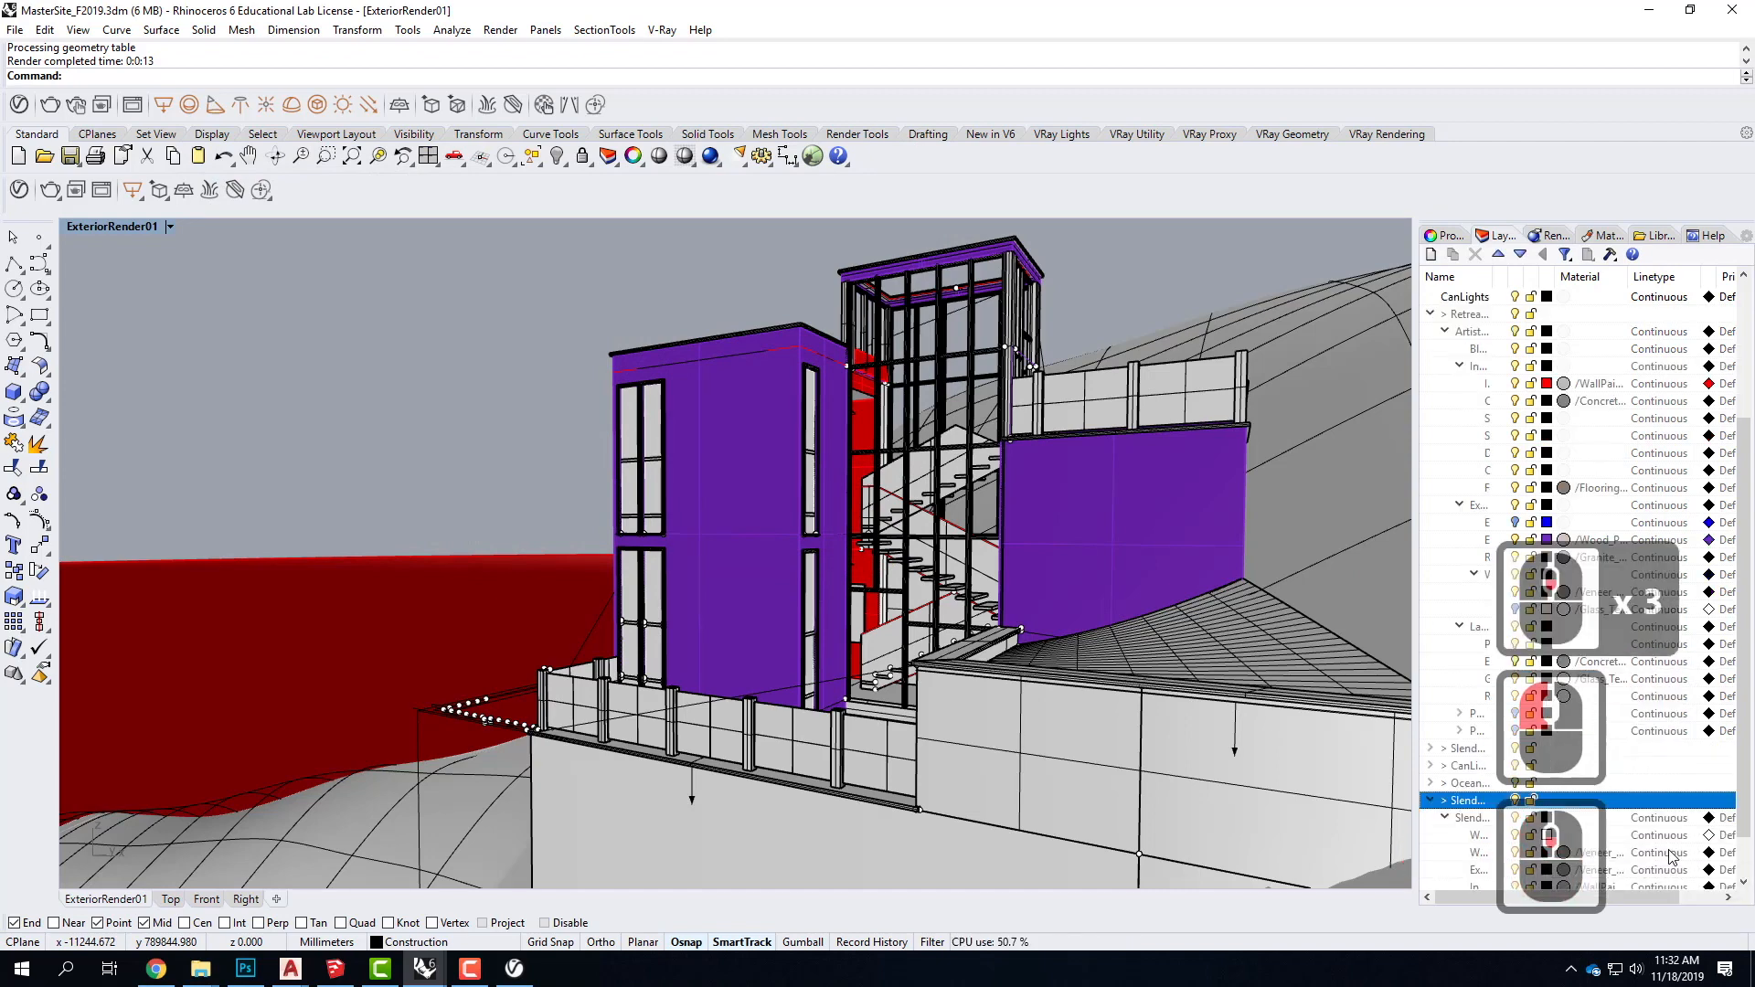
pyautogui.click(1474, 783)
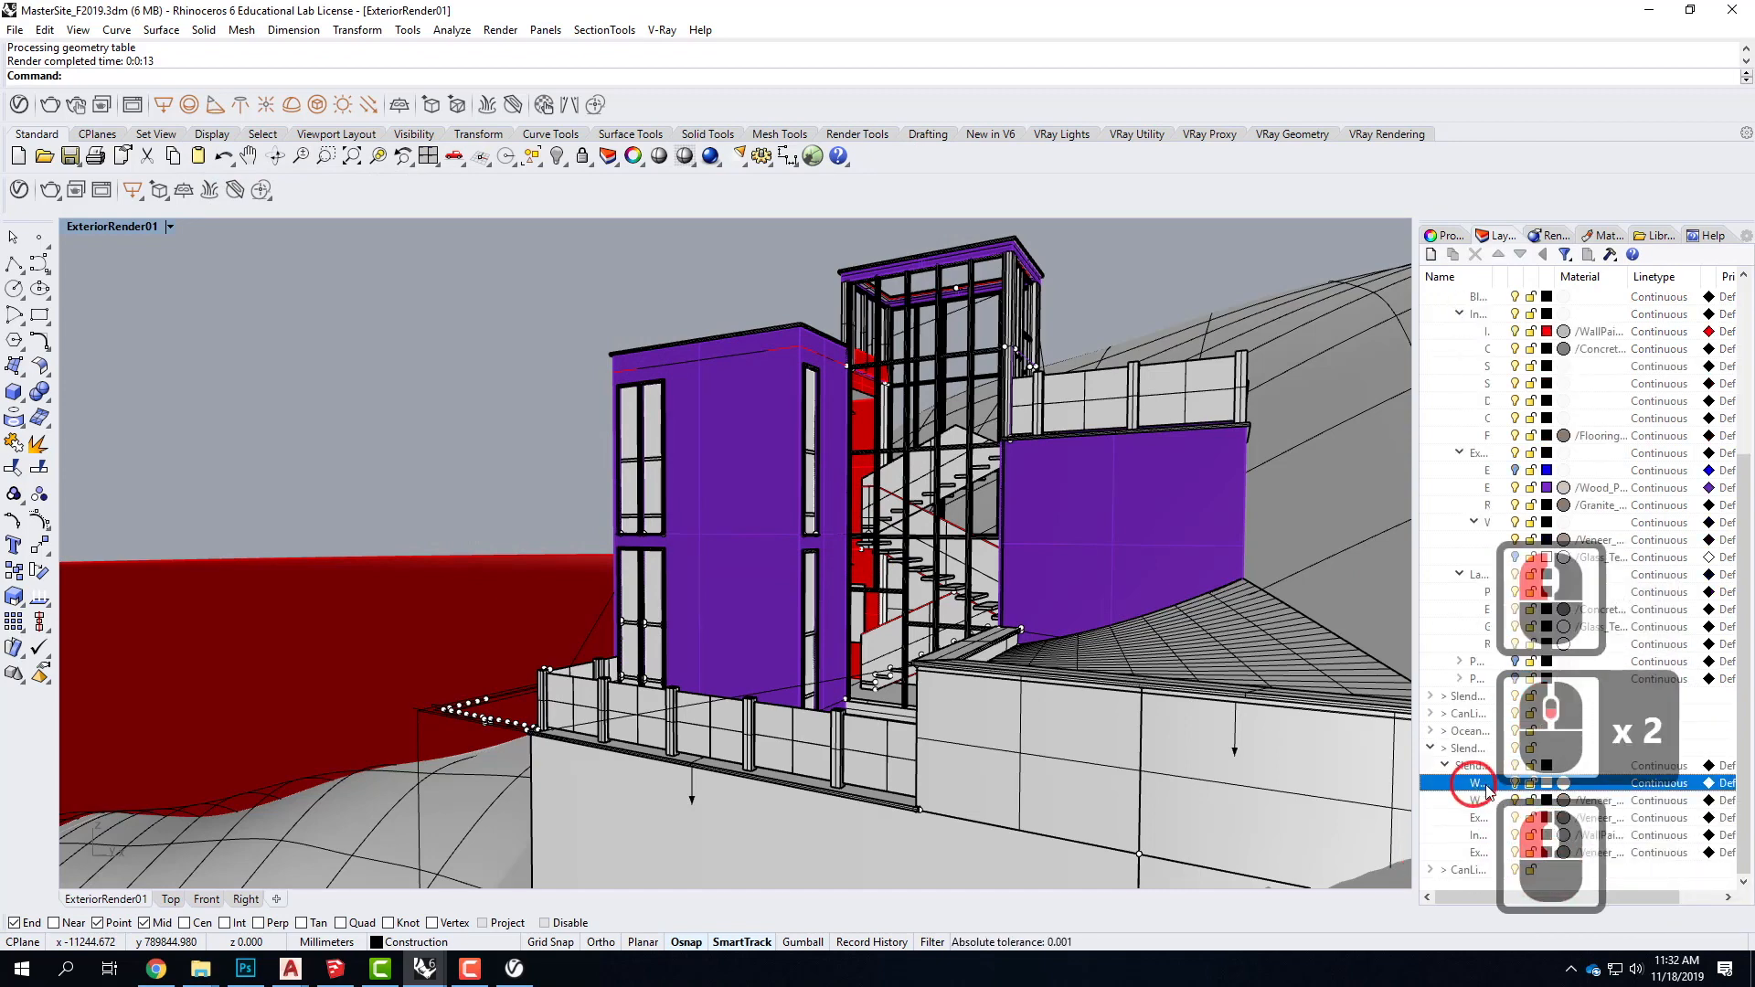
pyautogui.click(1515, 783)
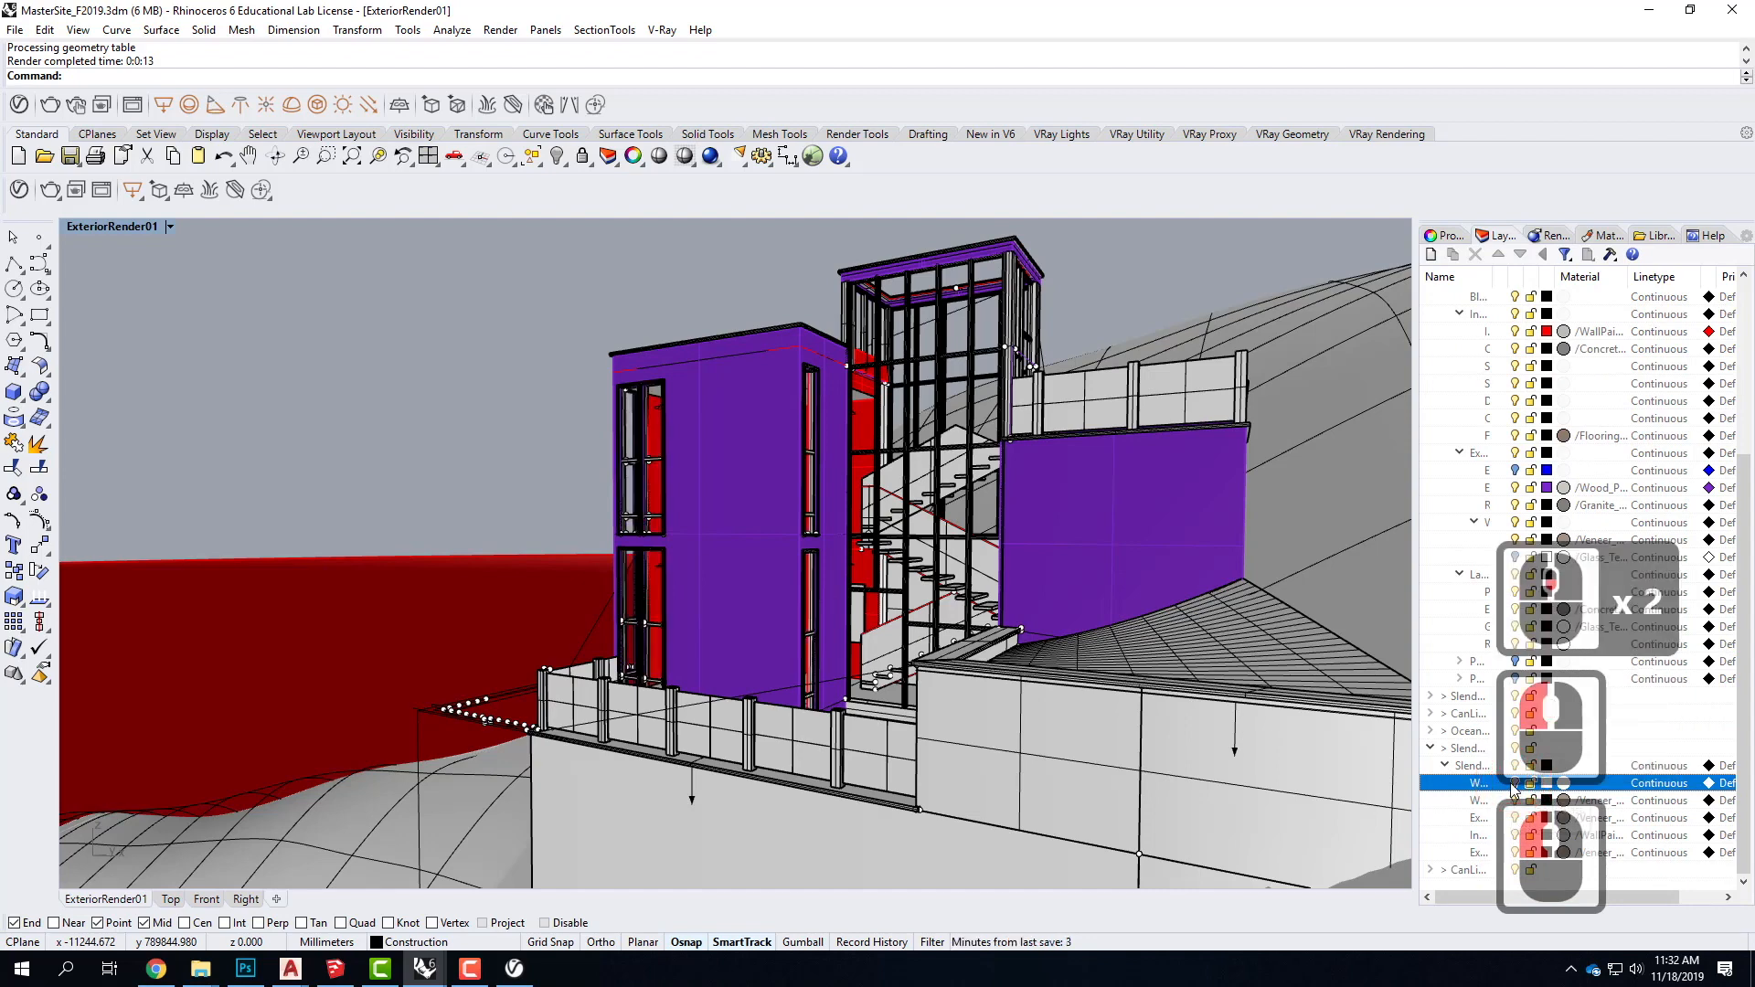
# Step: Test-render the exterior view again with both glass layers hidden, stop it early, and close the frame buffer
pyautogui.click(55, 192)
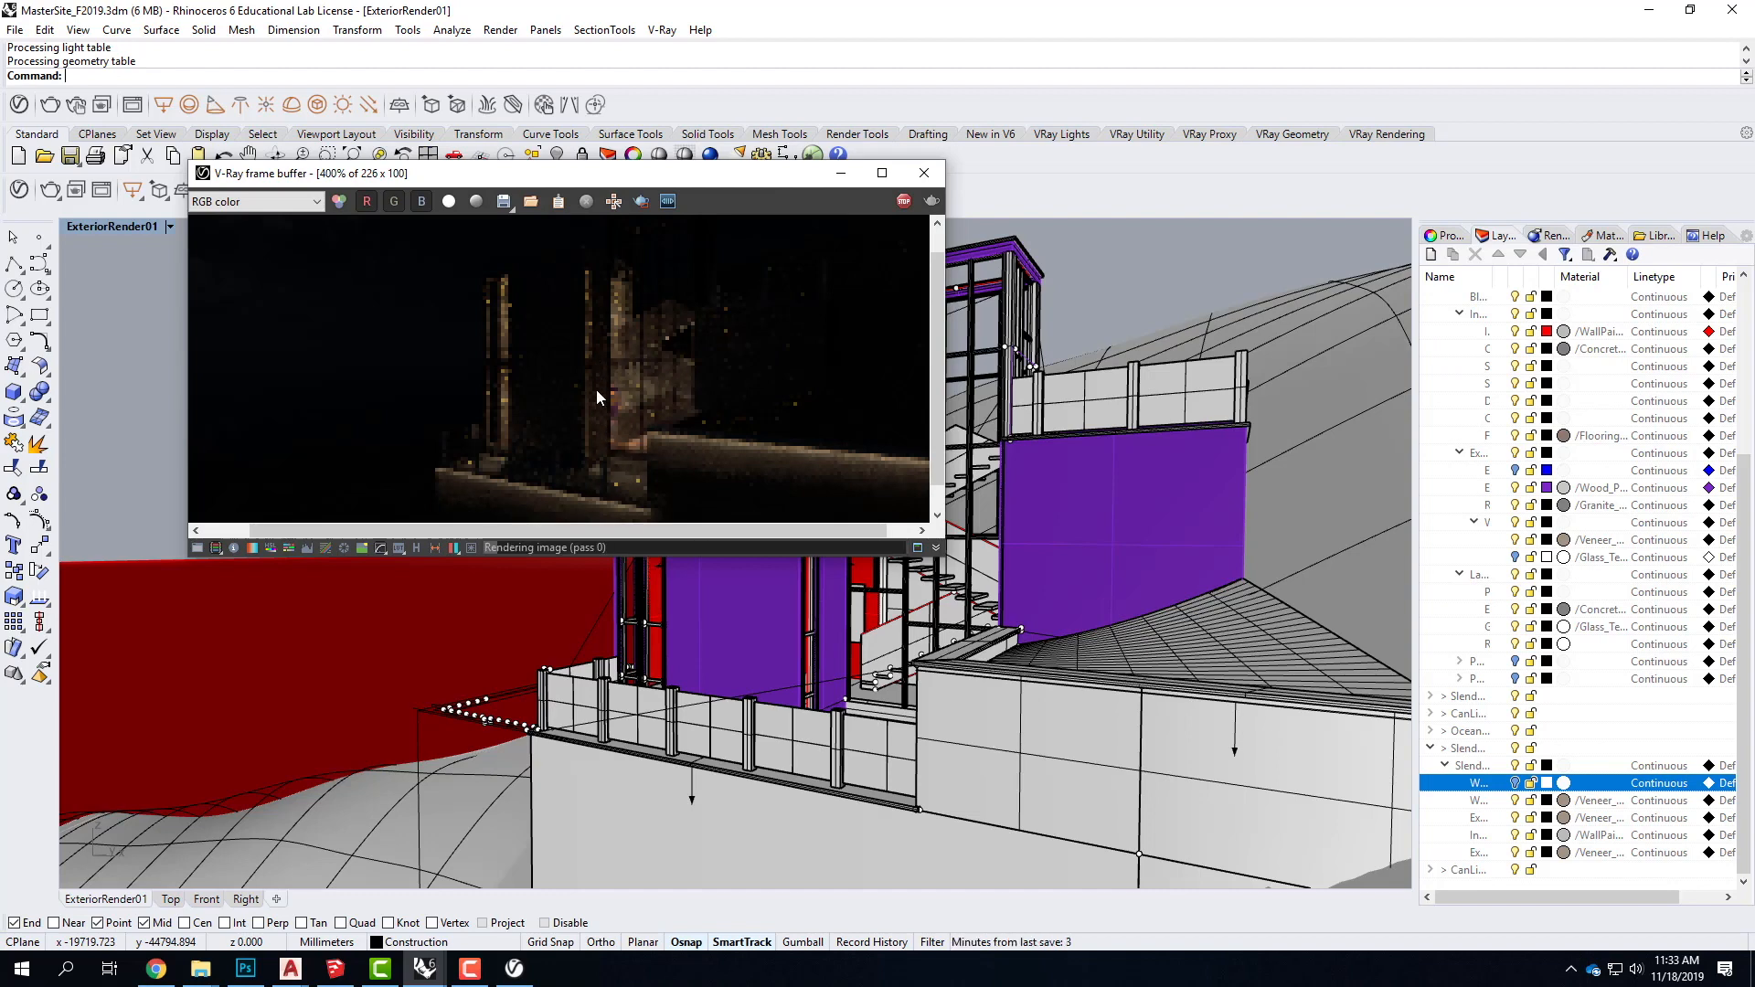
pyautogui.click(903, 202)
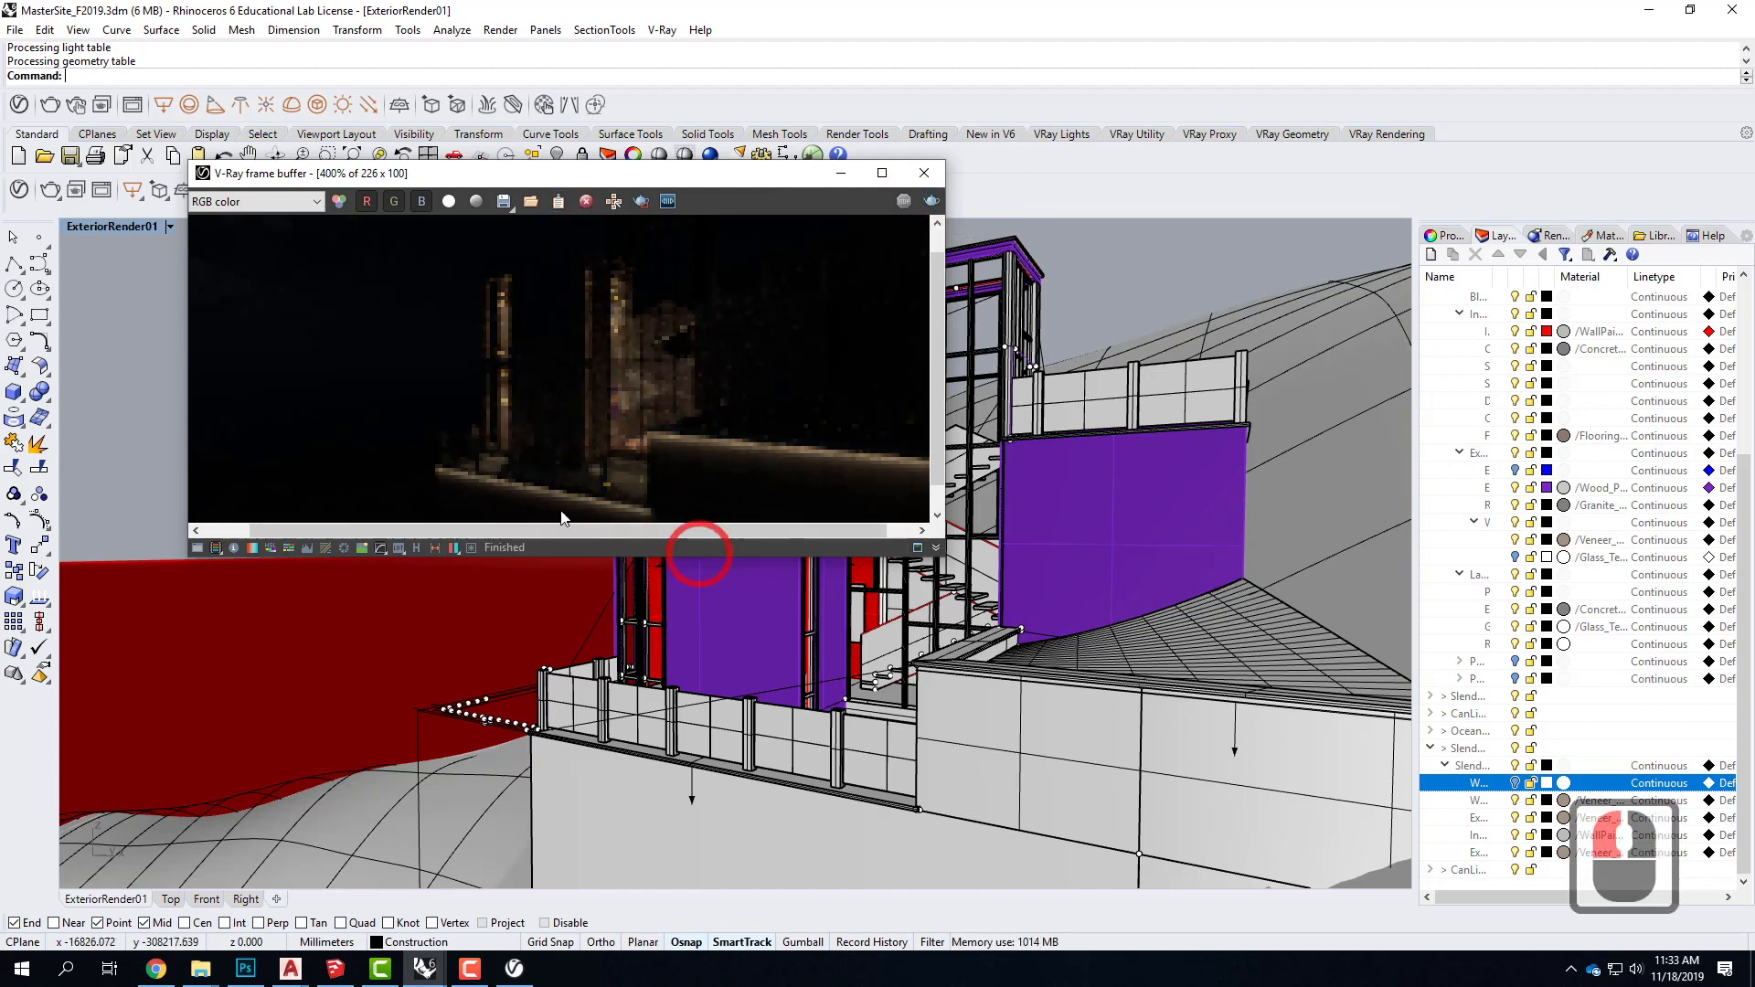
pyautogui.click(923, 173)
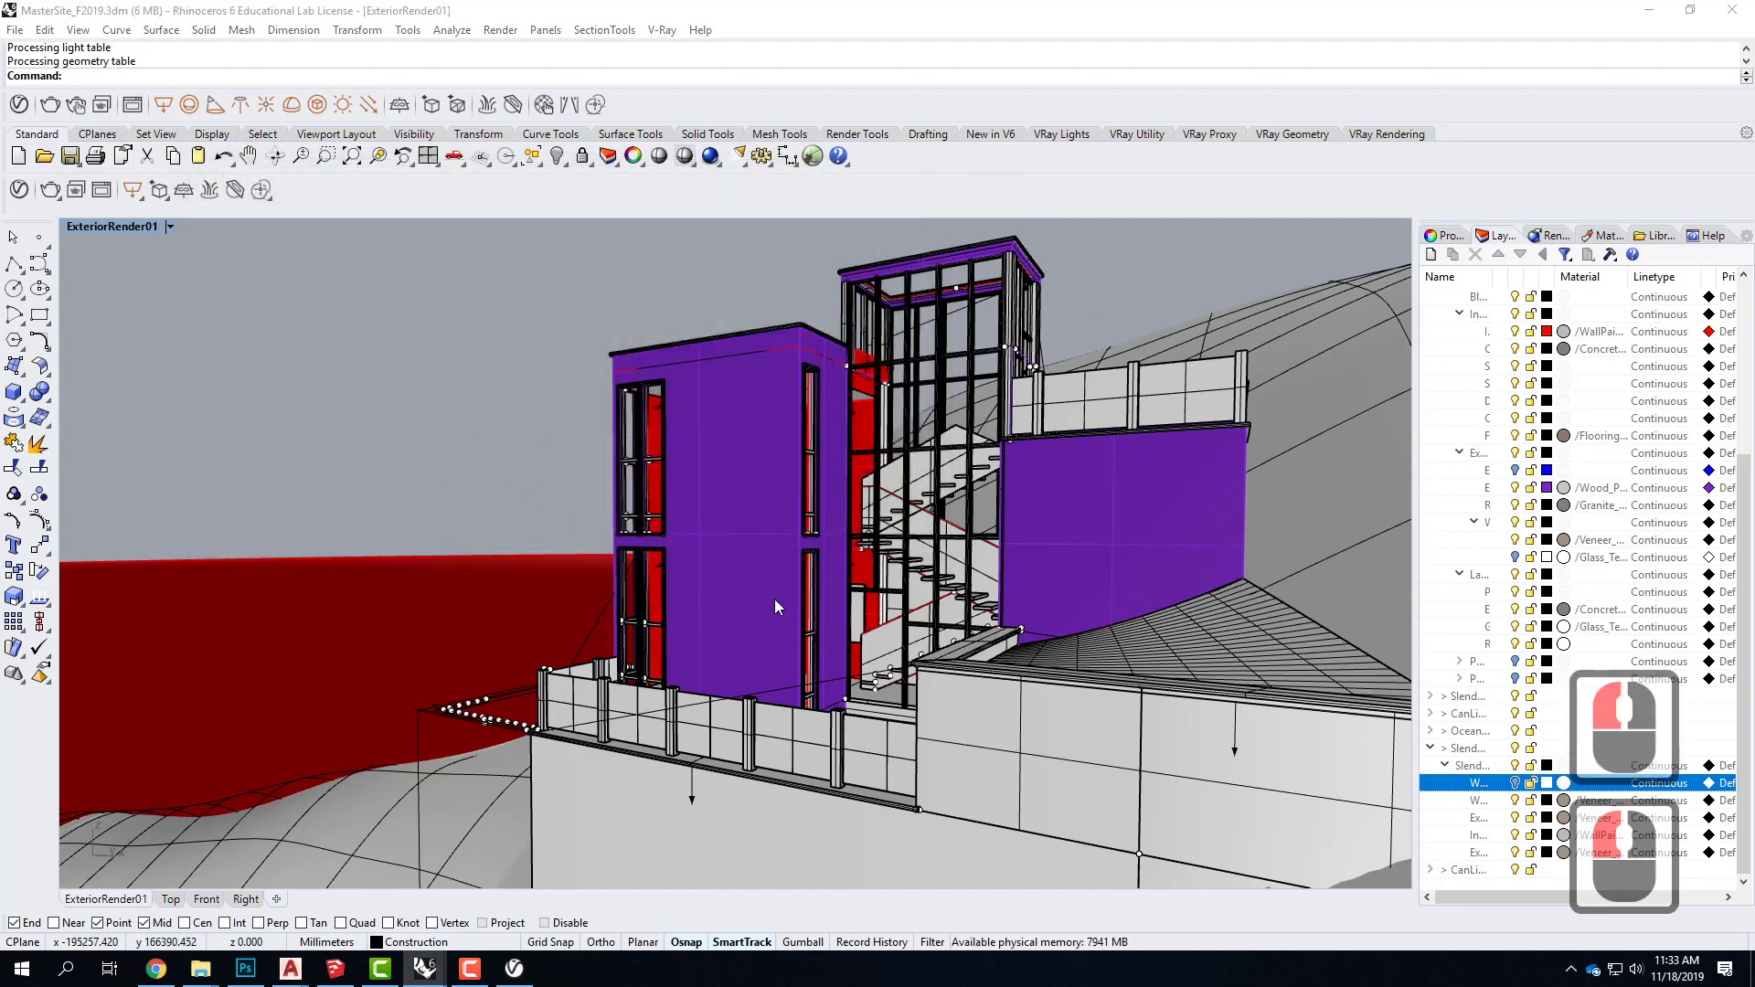
# Step: Start a V-Ray spotlight centred on the top of a terrace railing post, with a cone base radius of 1'
pyautogui.moveTo(773, 467); pyautogui.dragTo(707, 625, button='right')
pyautogui.scroll(-4, 708, 626)
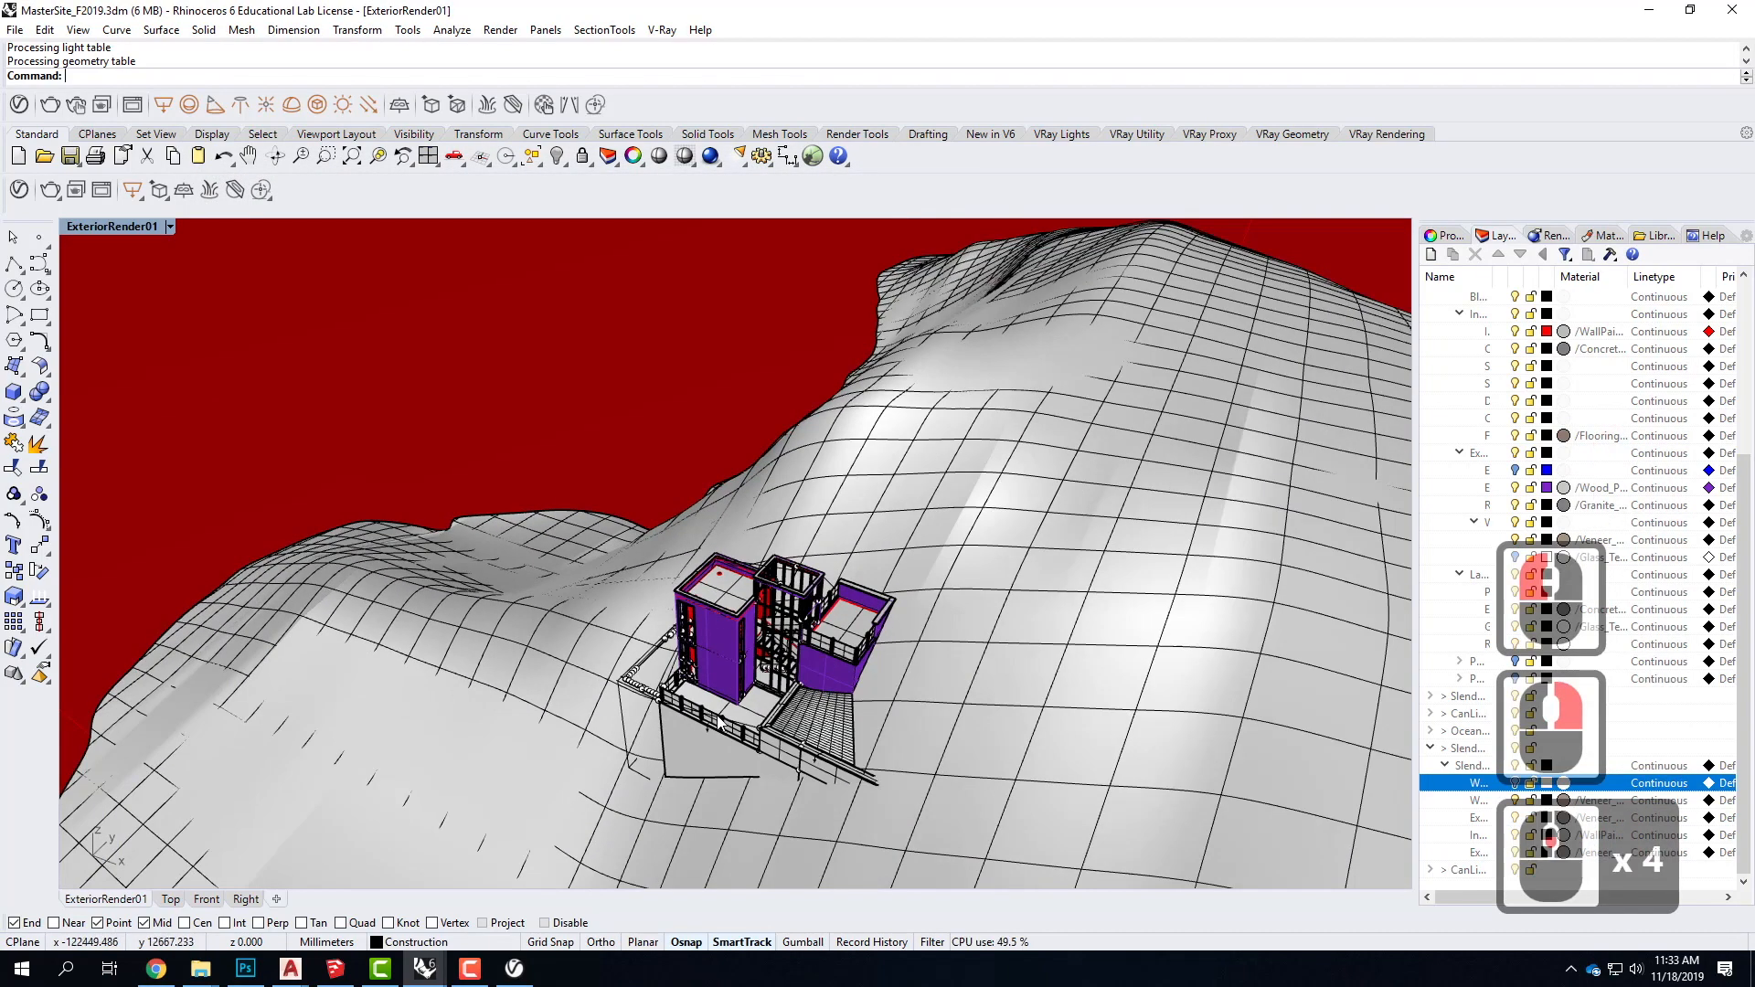
pyautogui.scroll(4, 726, 618)
pyautogui.moveTo(1148, 618); pyautogui.dragTo(533, 783, button='right')
pyautogui.scroll(8, 604, 657)
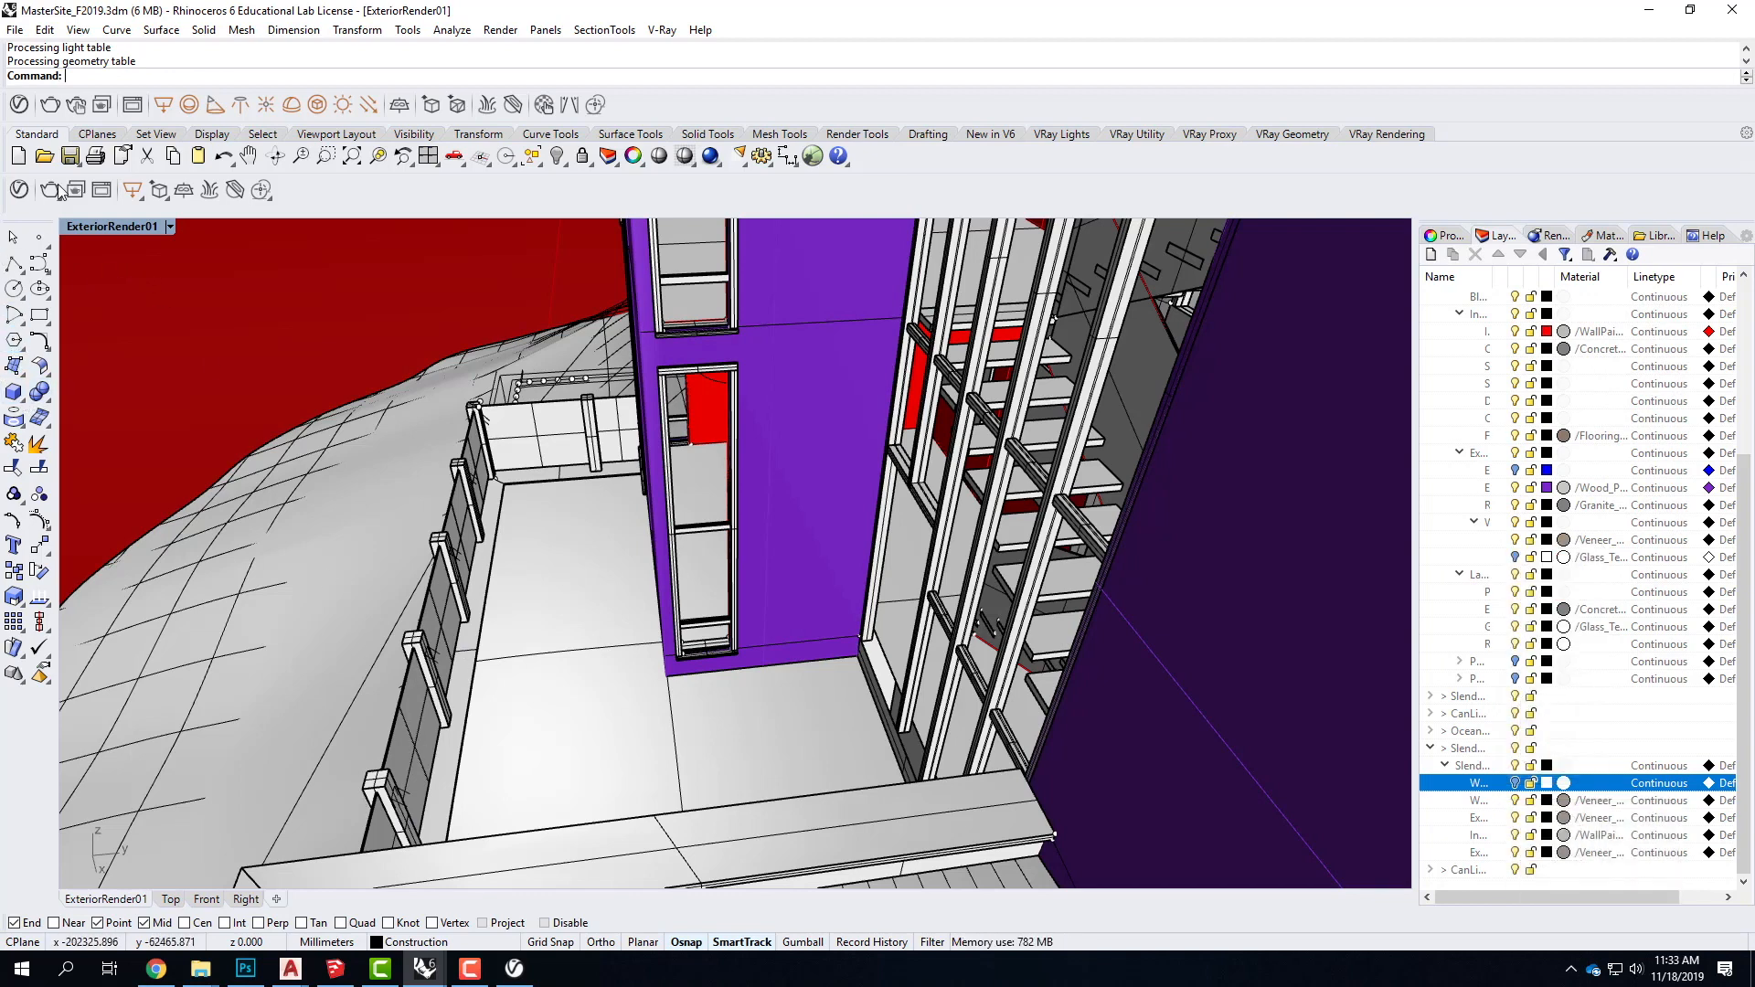
pyautogui.click(216, 106)
pyautogui.scroll(3, 521, 665)
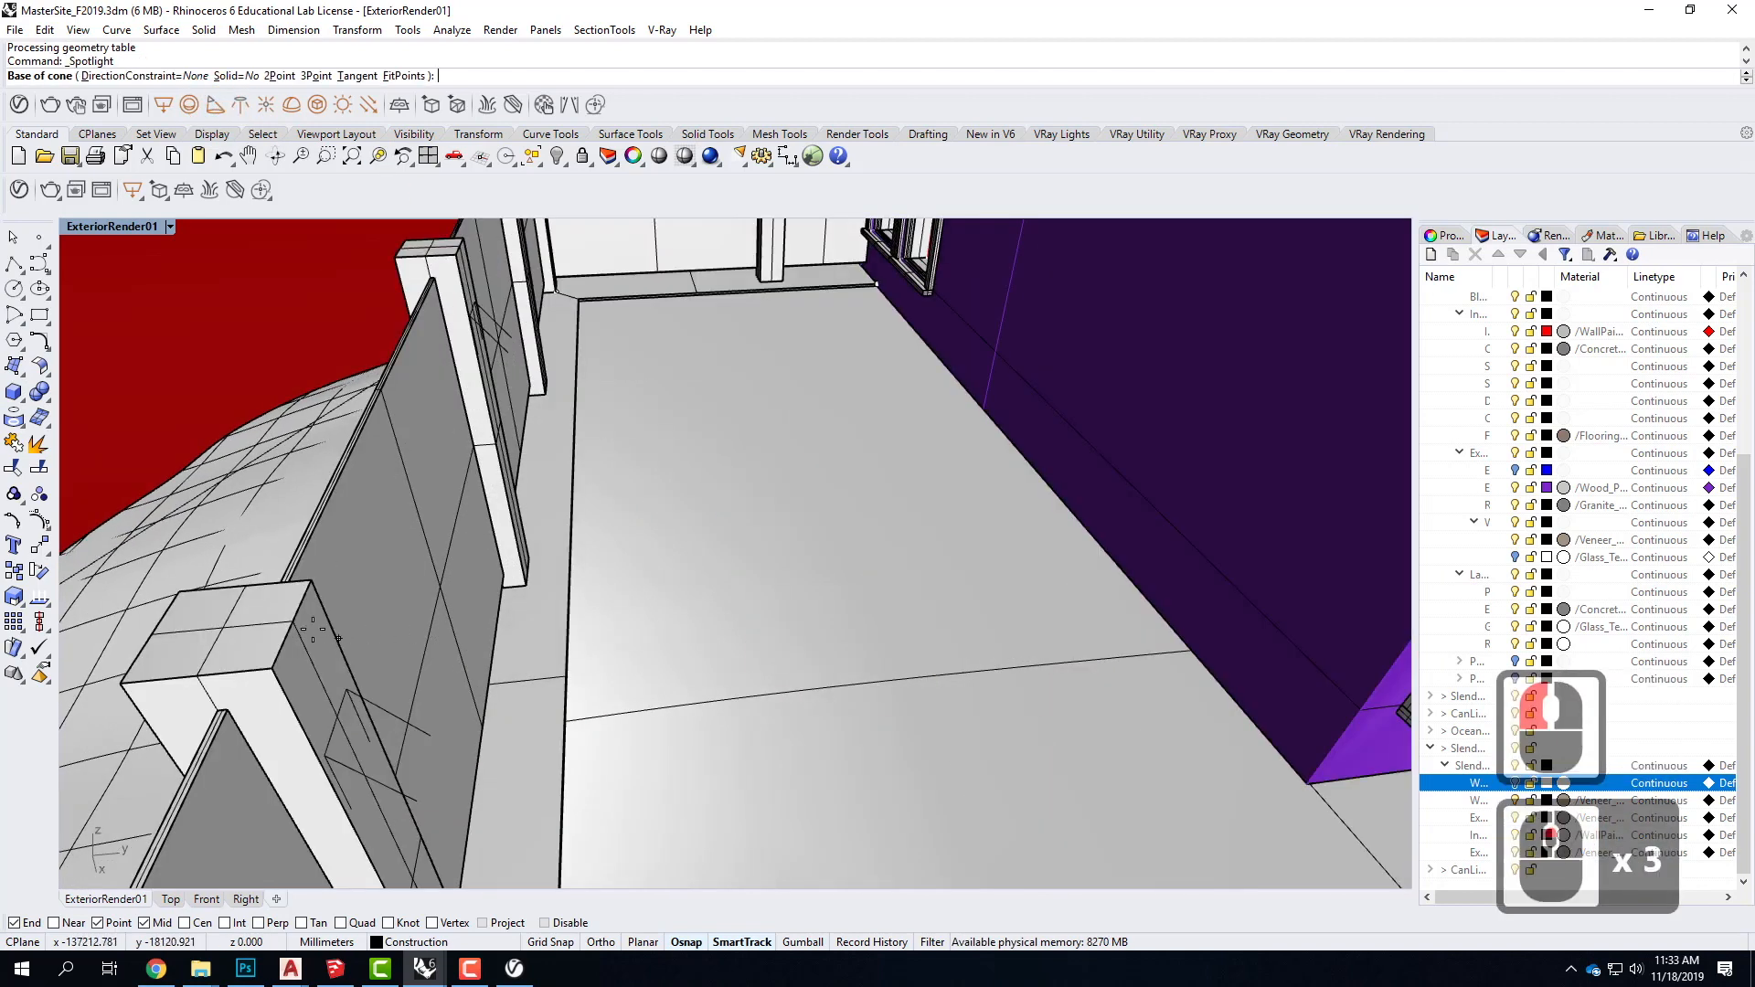
pyautogui.click(299, 622)
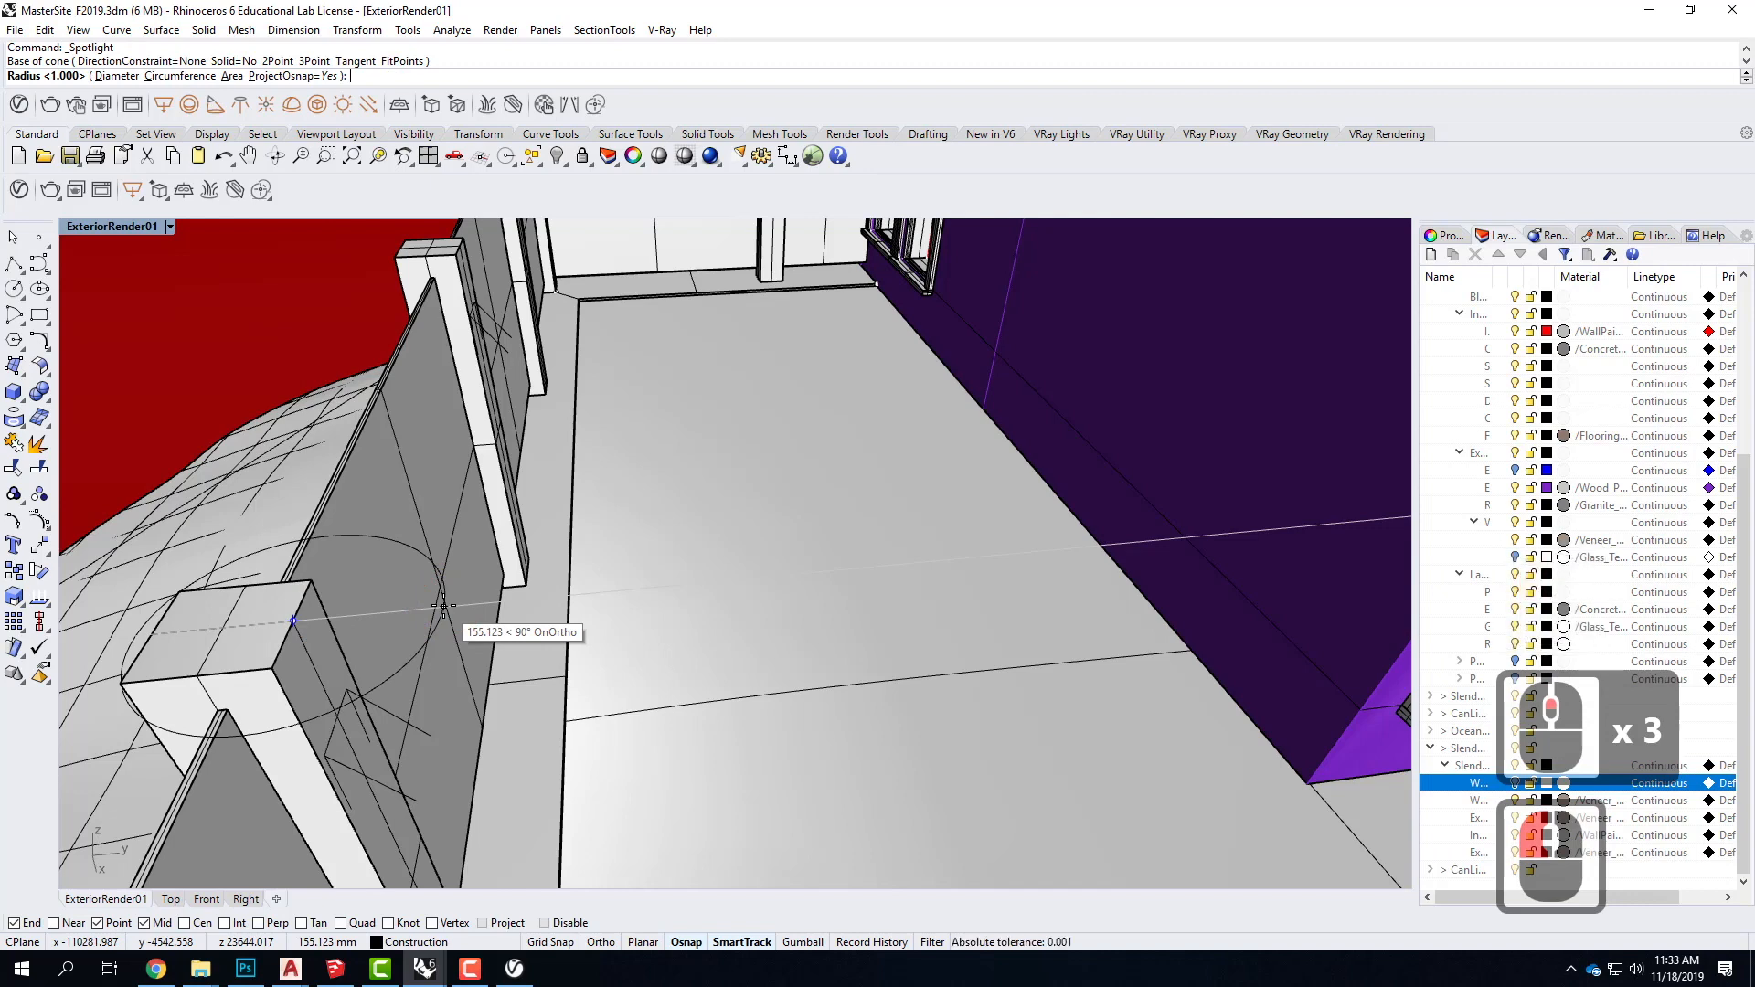
pyautogui.write("1'")
pyautogui.press('Return')
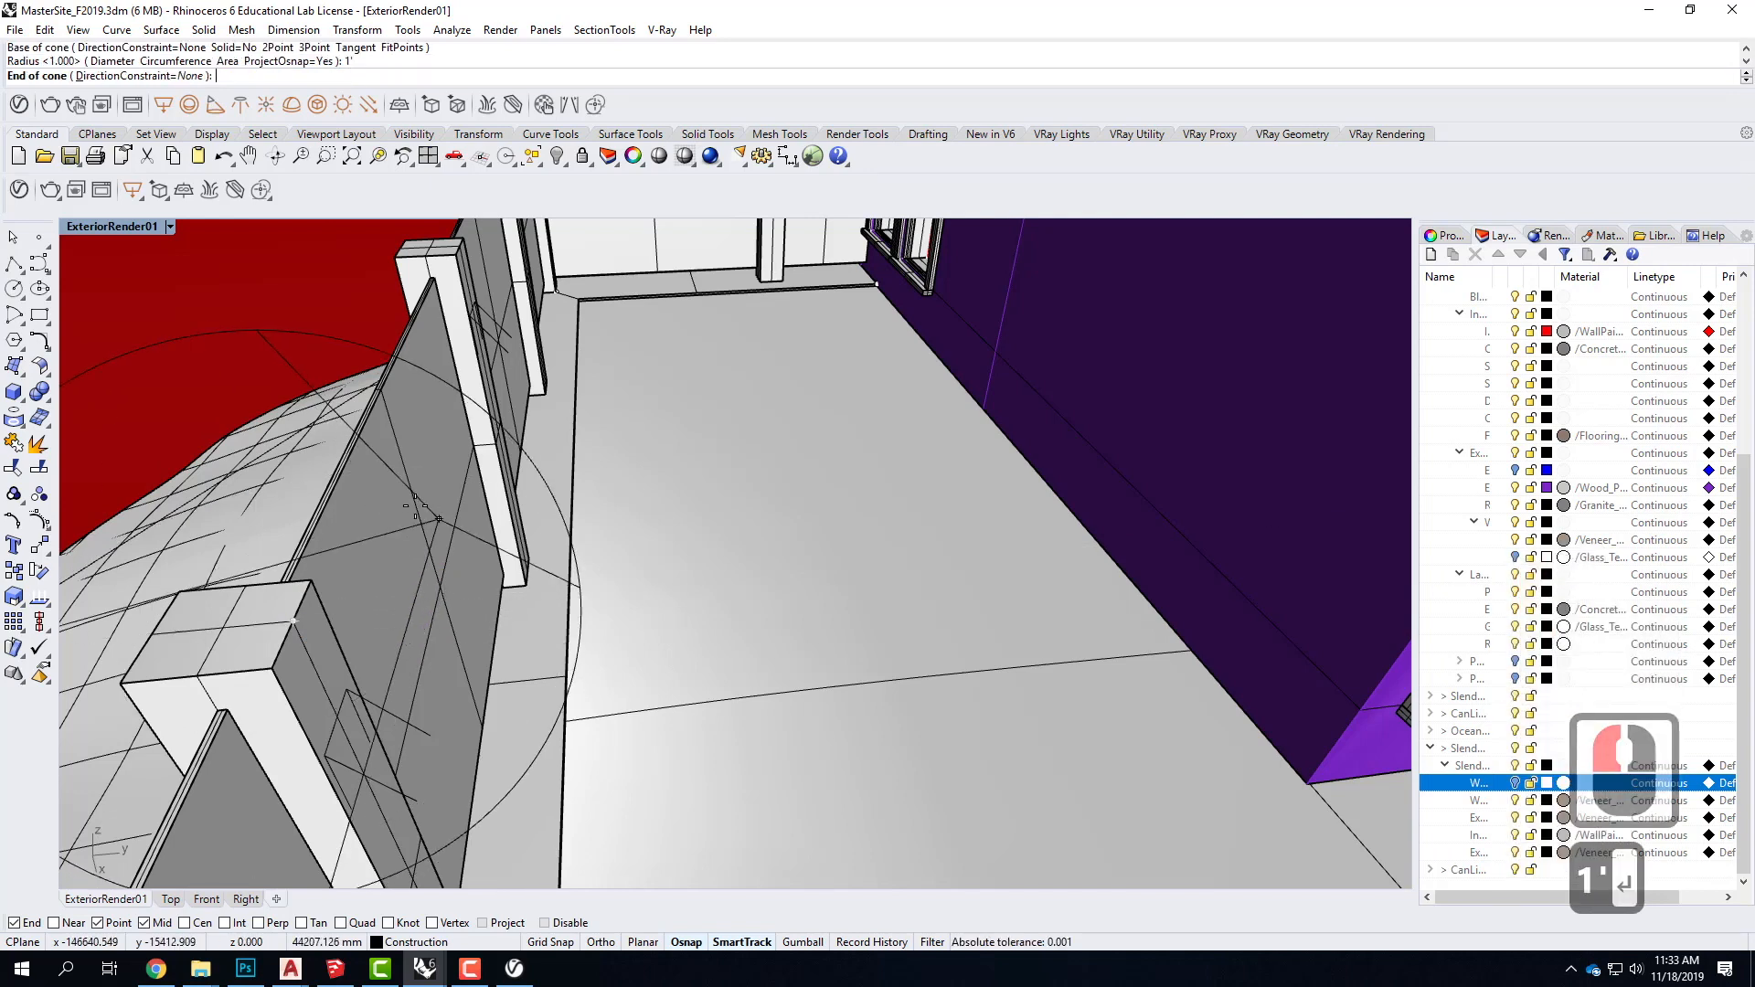
# Step: Show all four viewports and finish the spotlight with a vertical cone 1' long, placed using the Front view
pyautogui.doubleClick(111, 226)
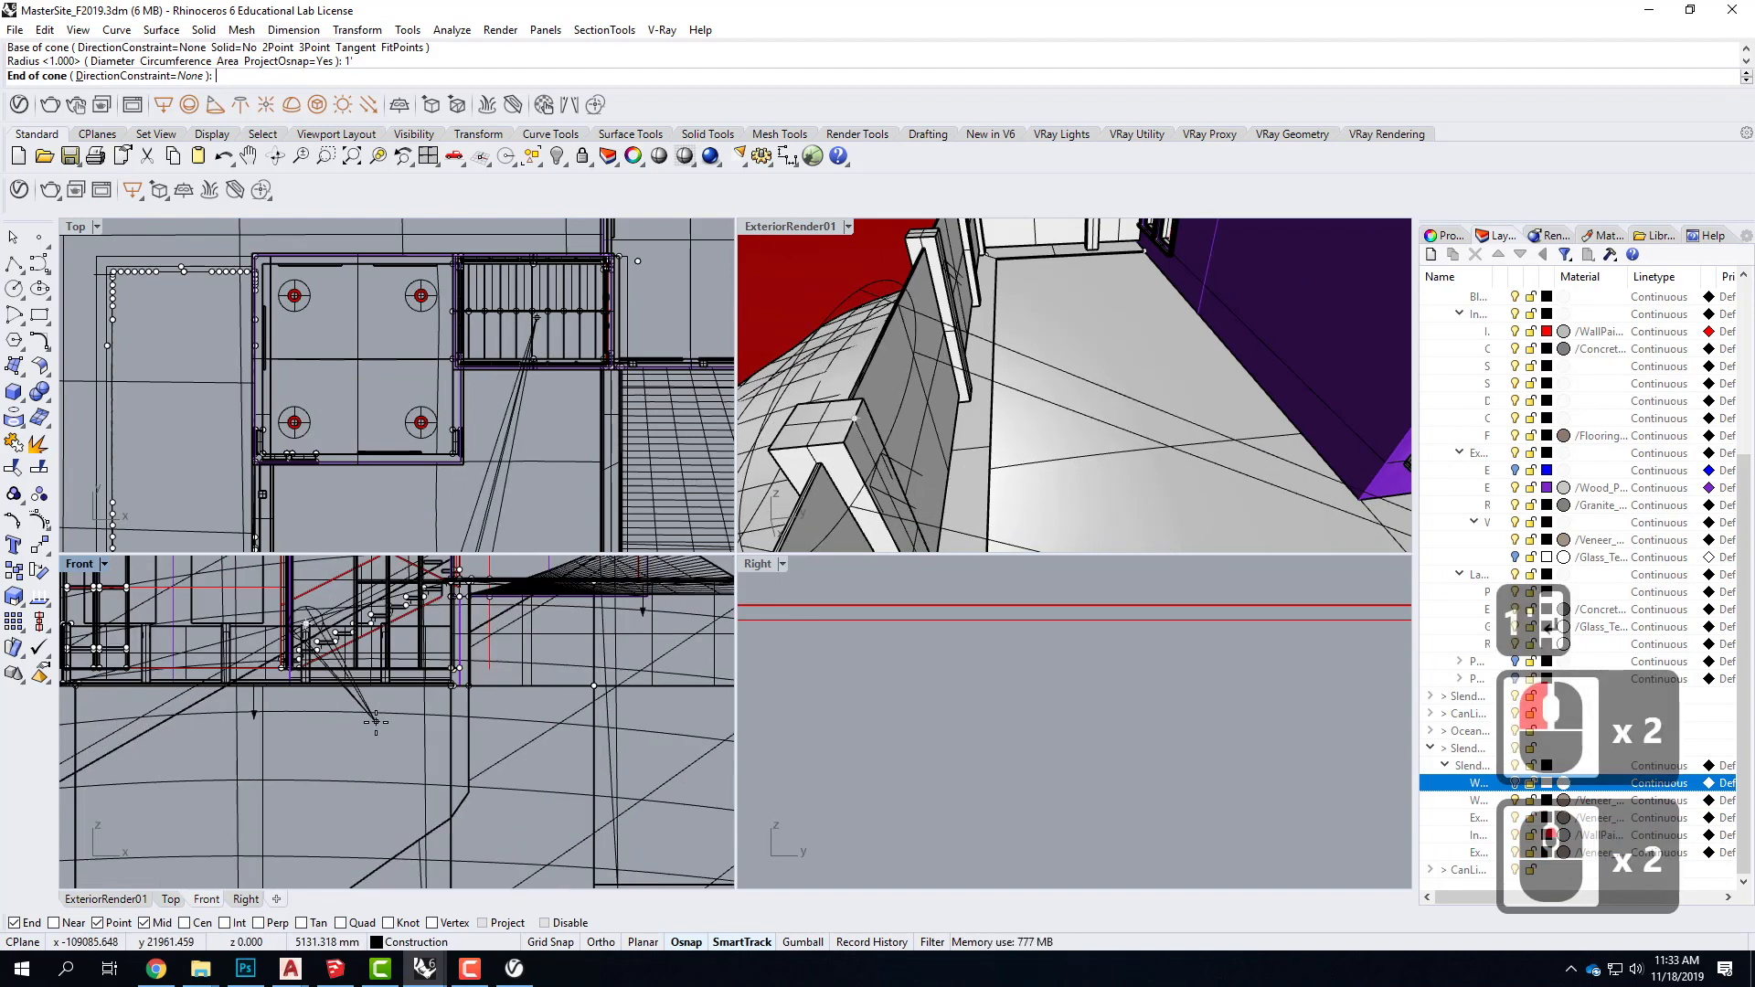
pyautogui.write('1')
pyautogui.press('Return')
pyautogui.press('shift')
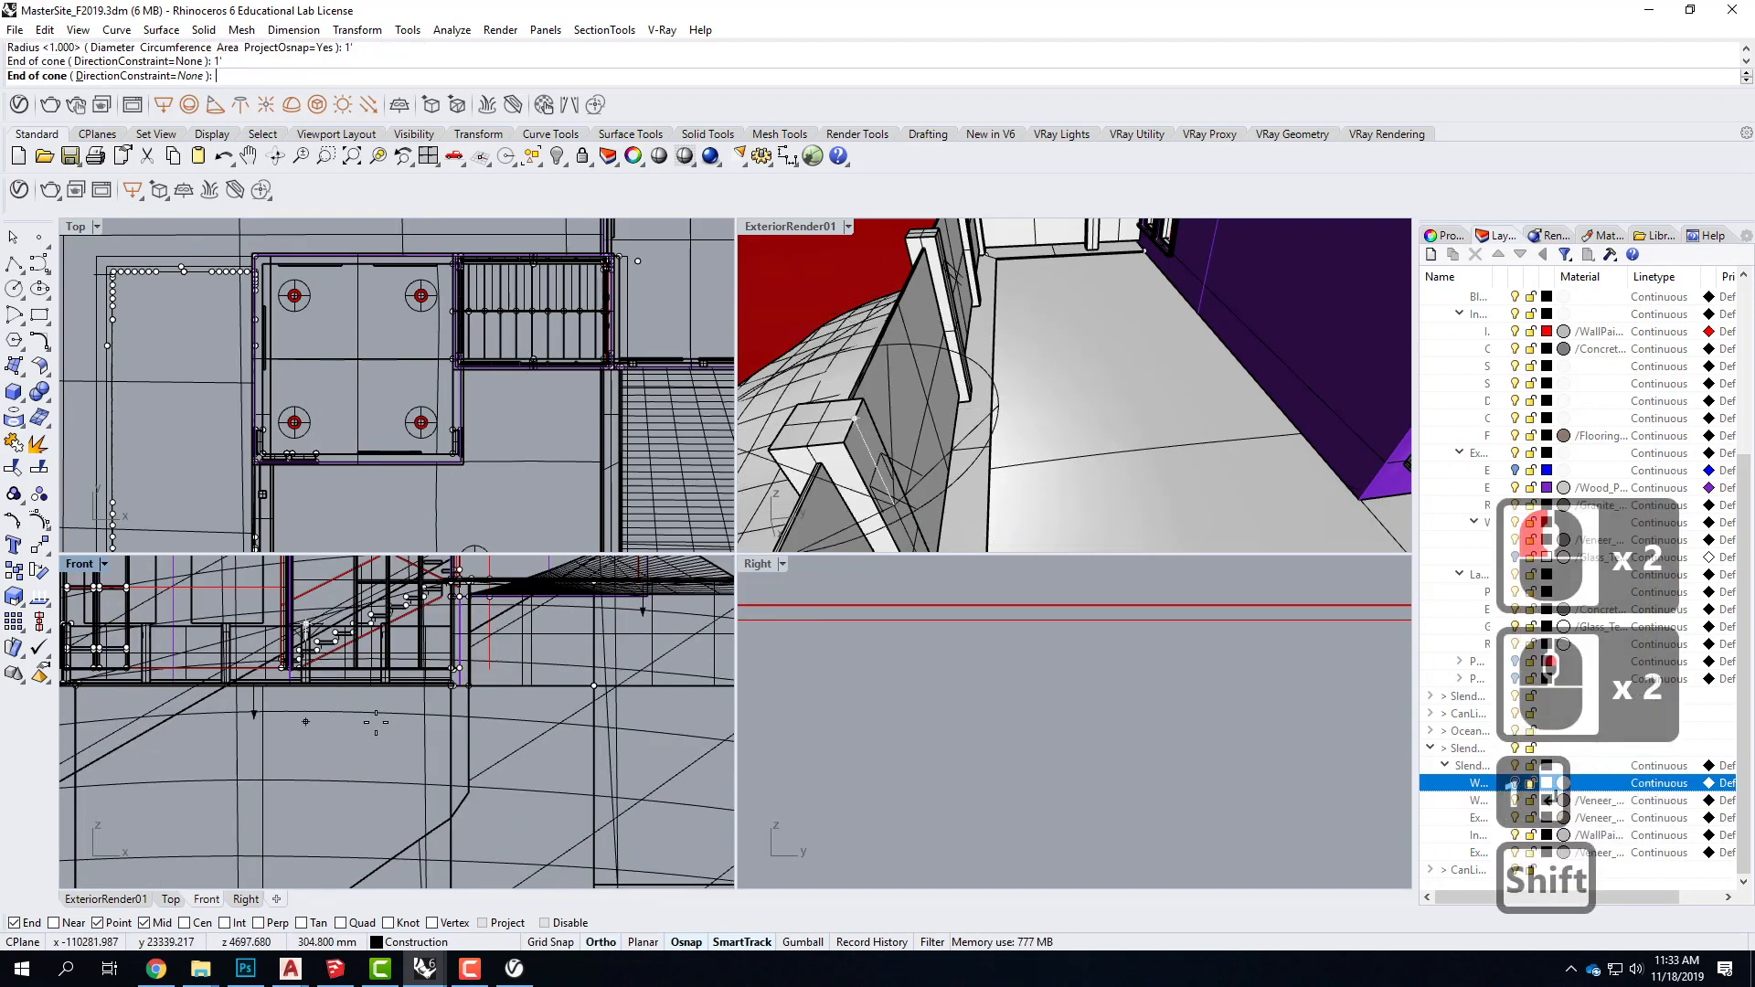
pyautogui.keyDown('shift'); pyautogui.click(486, 660); pyautogui.keyUp('shift')
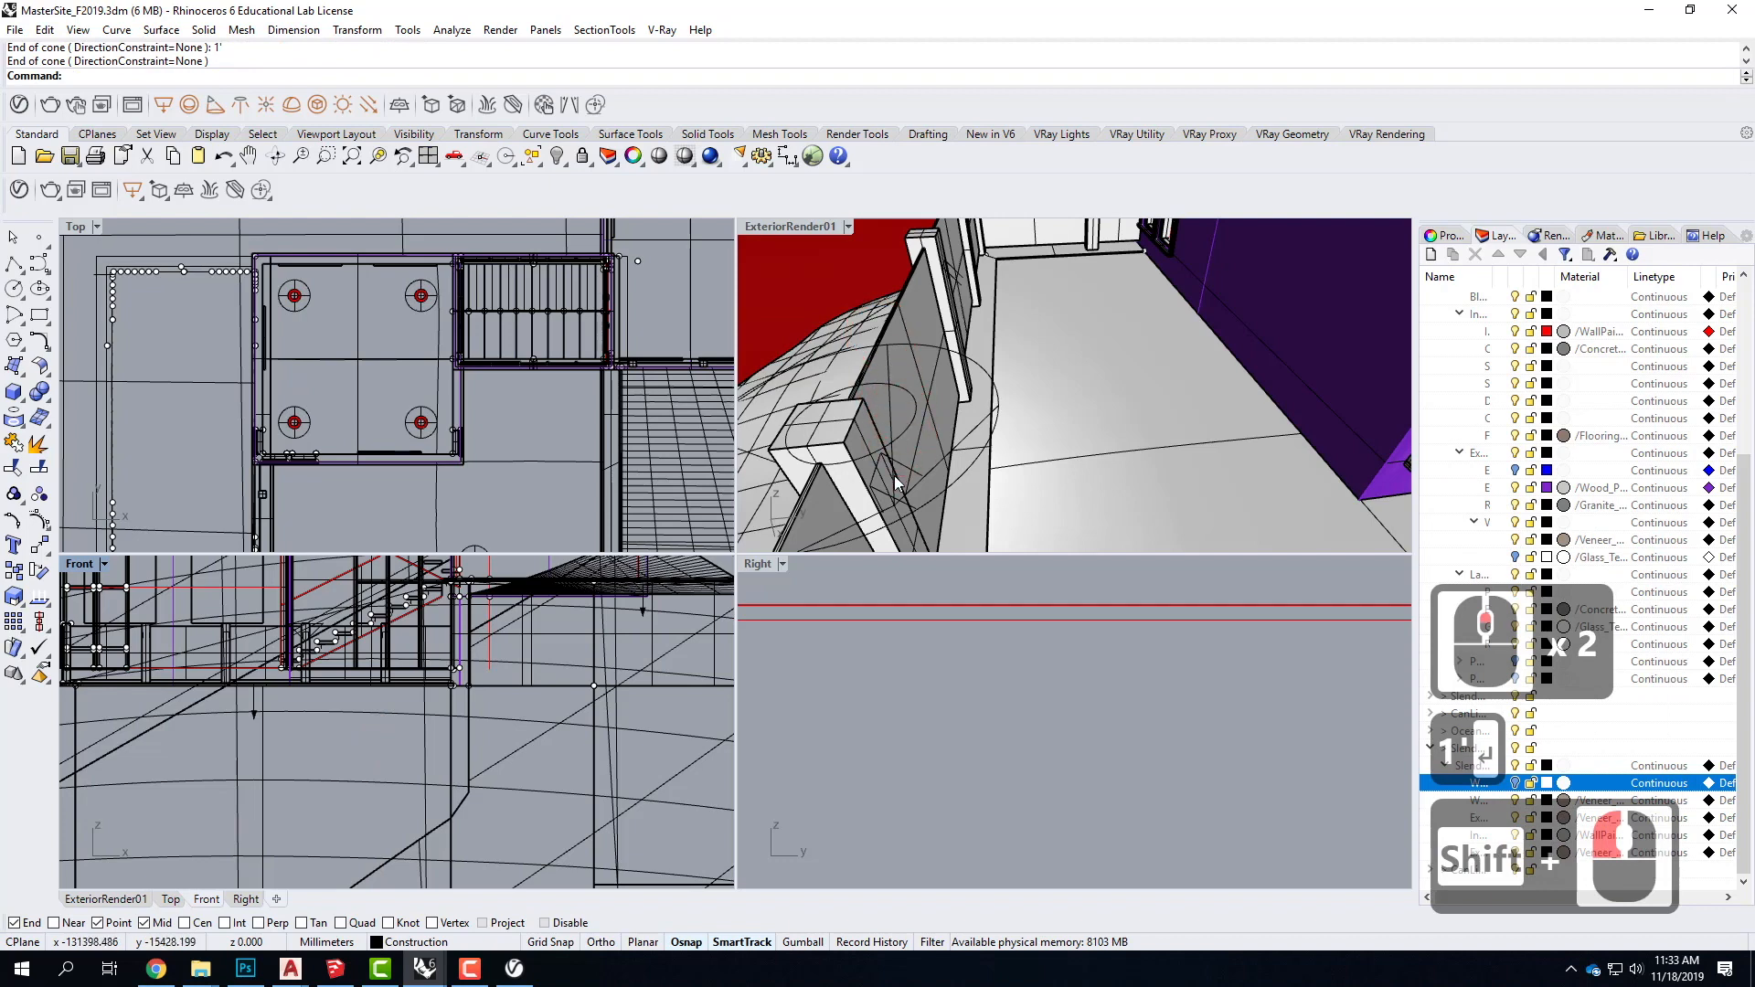
# Step: Rotate the new spotlight with Rotate3D about an axis along the railing so that its cone tips toward the terrace
pyautogui.keyDown('shift'); pyautogui.click(919, 511); pyautogui.keyUp('shift')
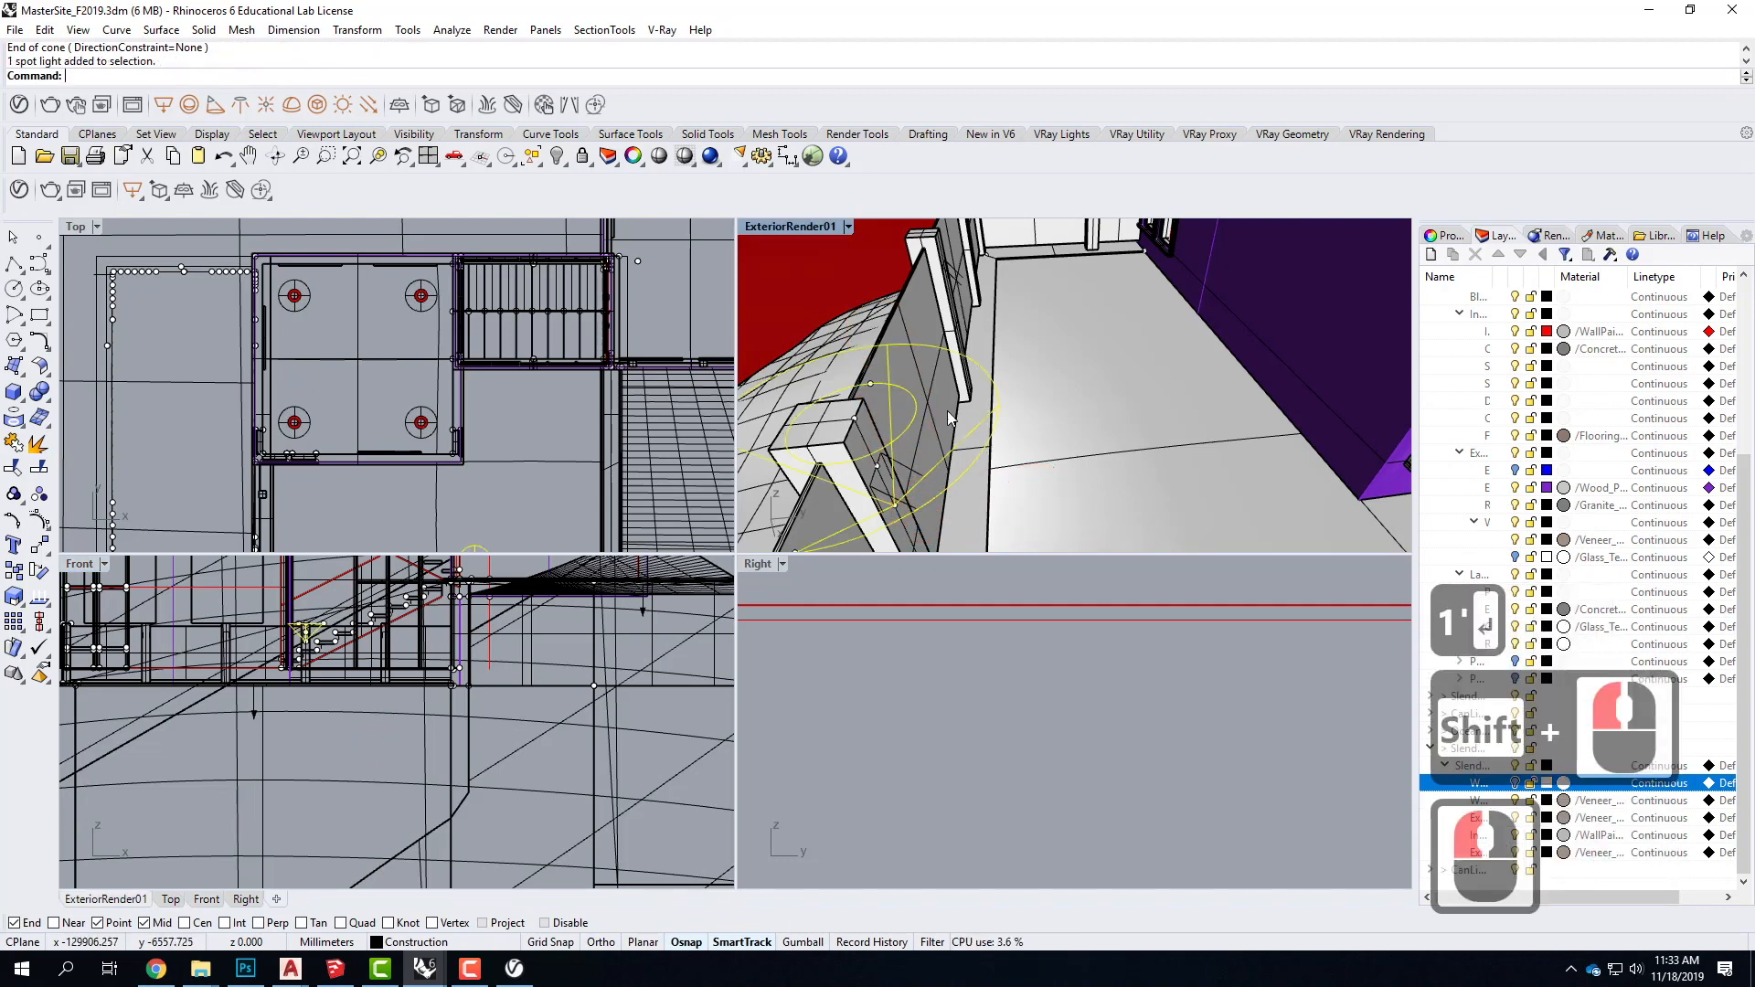
pyautogui.write('rotate3d')
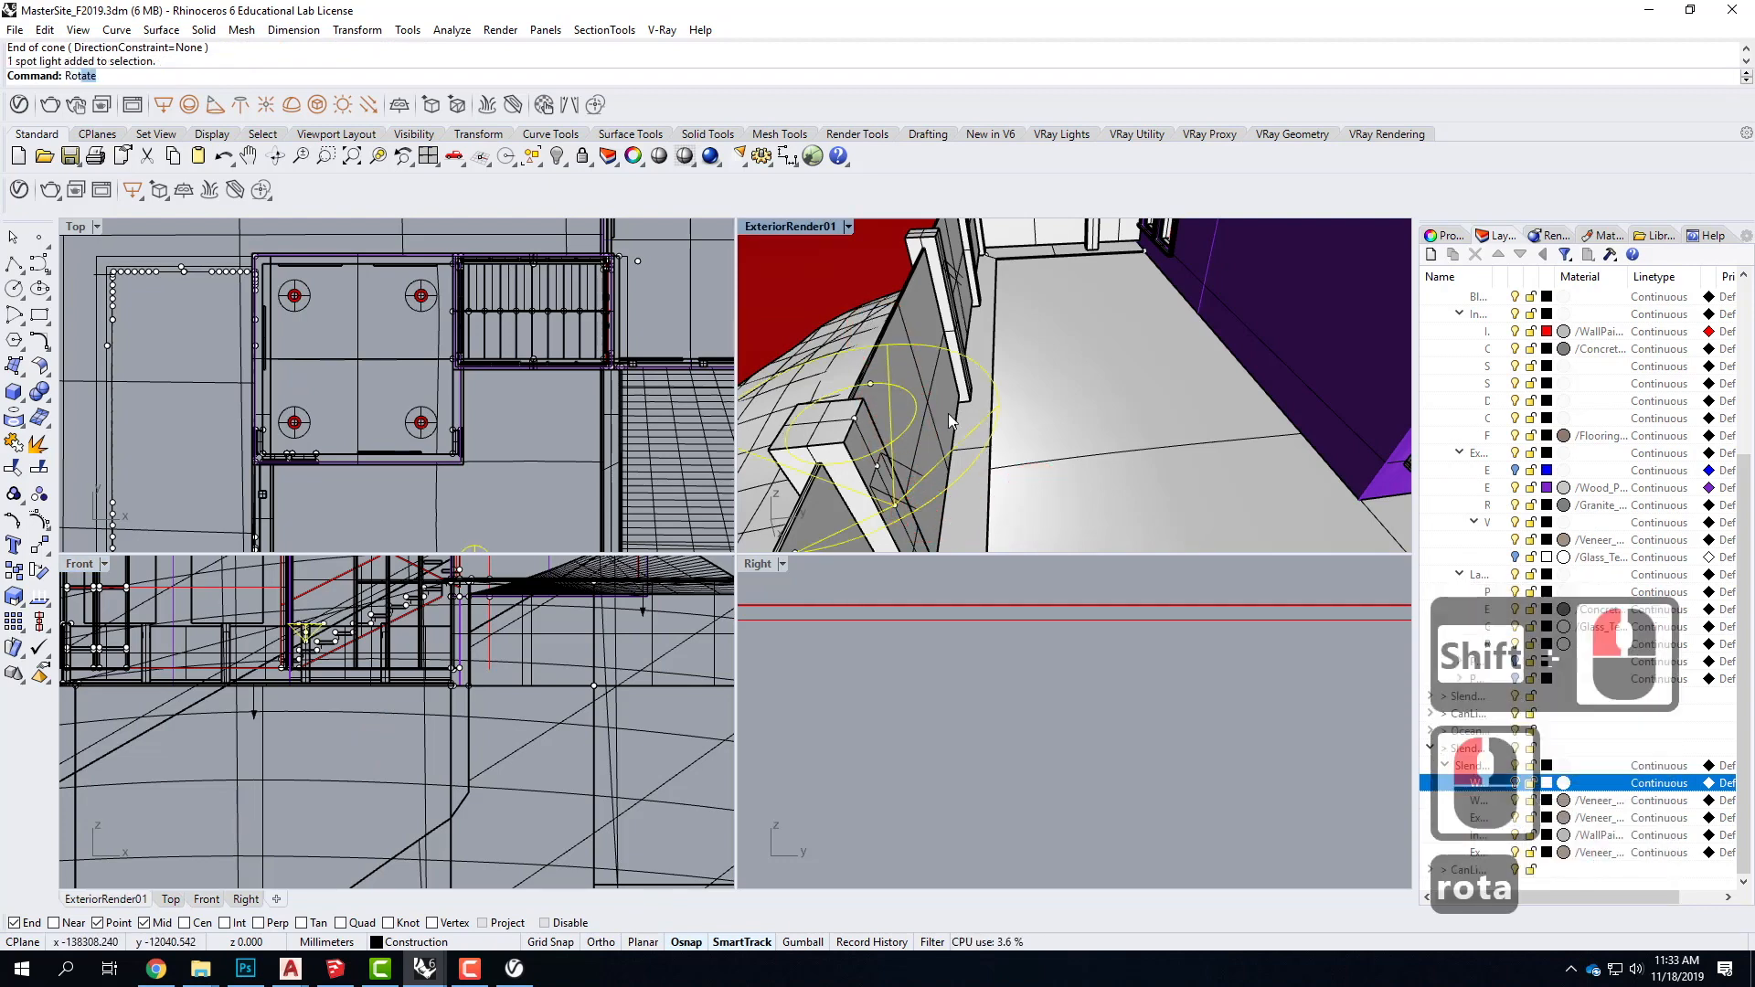
pyautogui.press('Return')
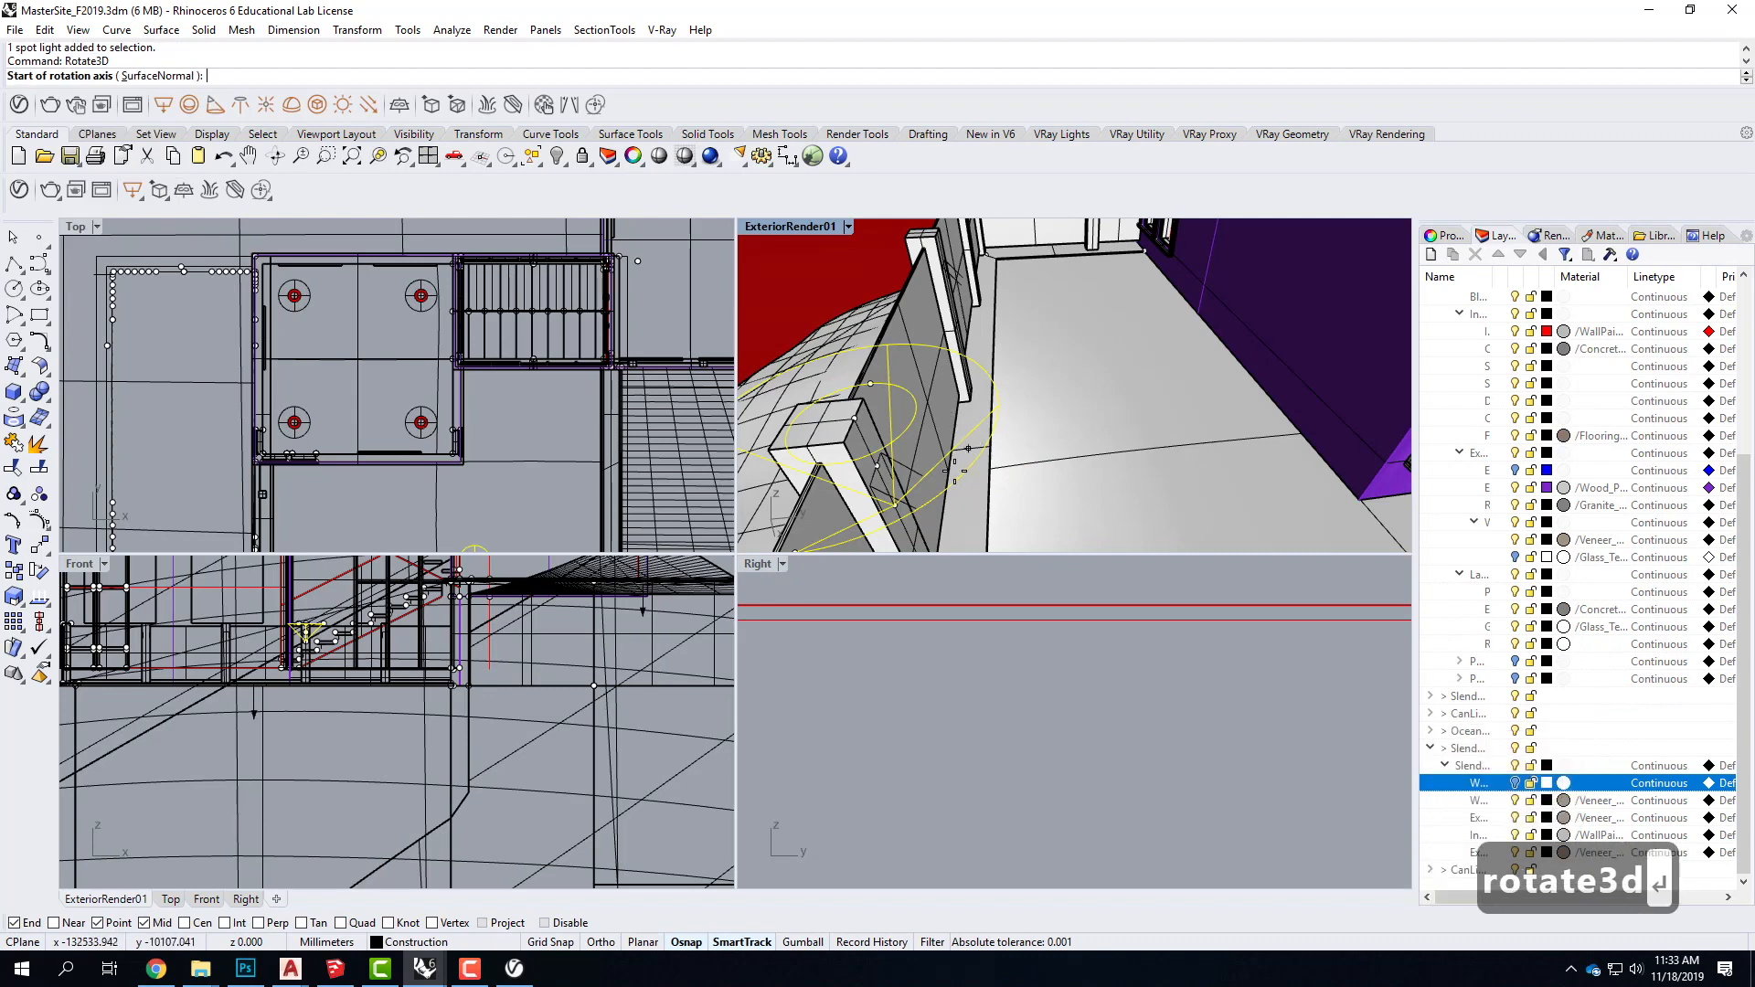
pyautogui.click(910, 482)
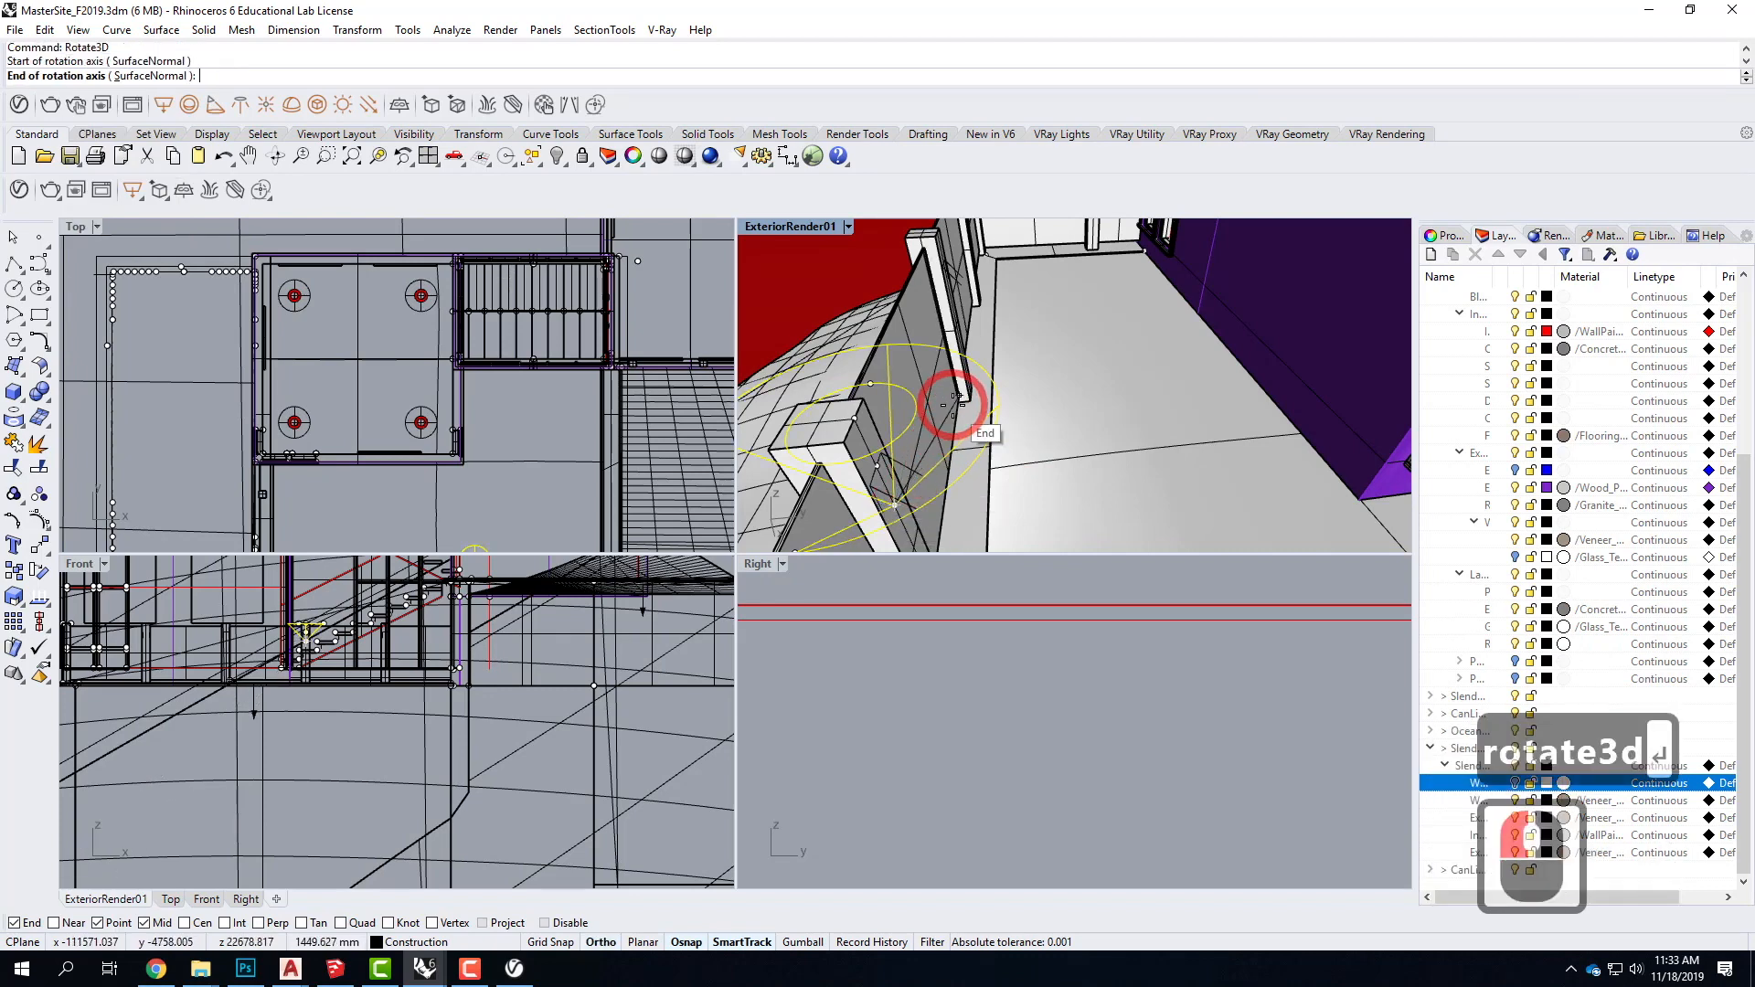
pyautogui.click(929, 381)
pyautogui.keyDown('shift'); pyautogui.click(859, 320); pyautogui.keyUp('shift')
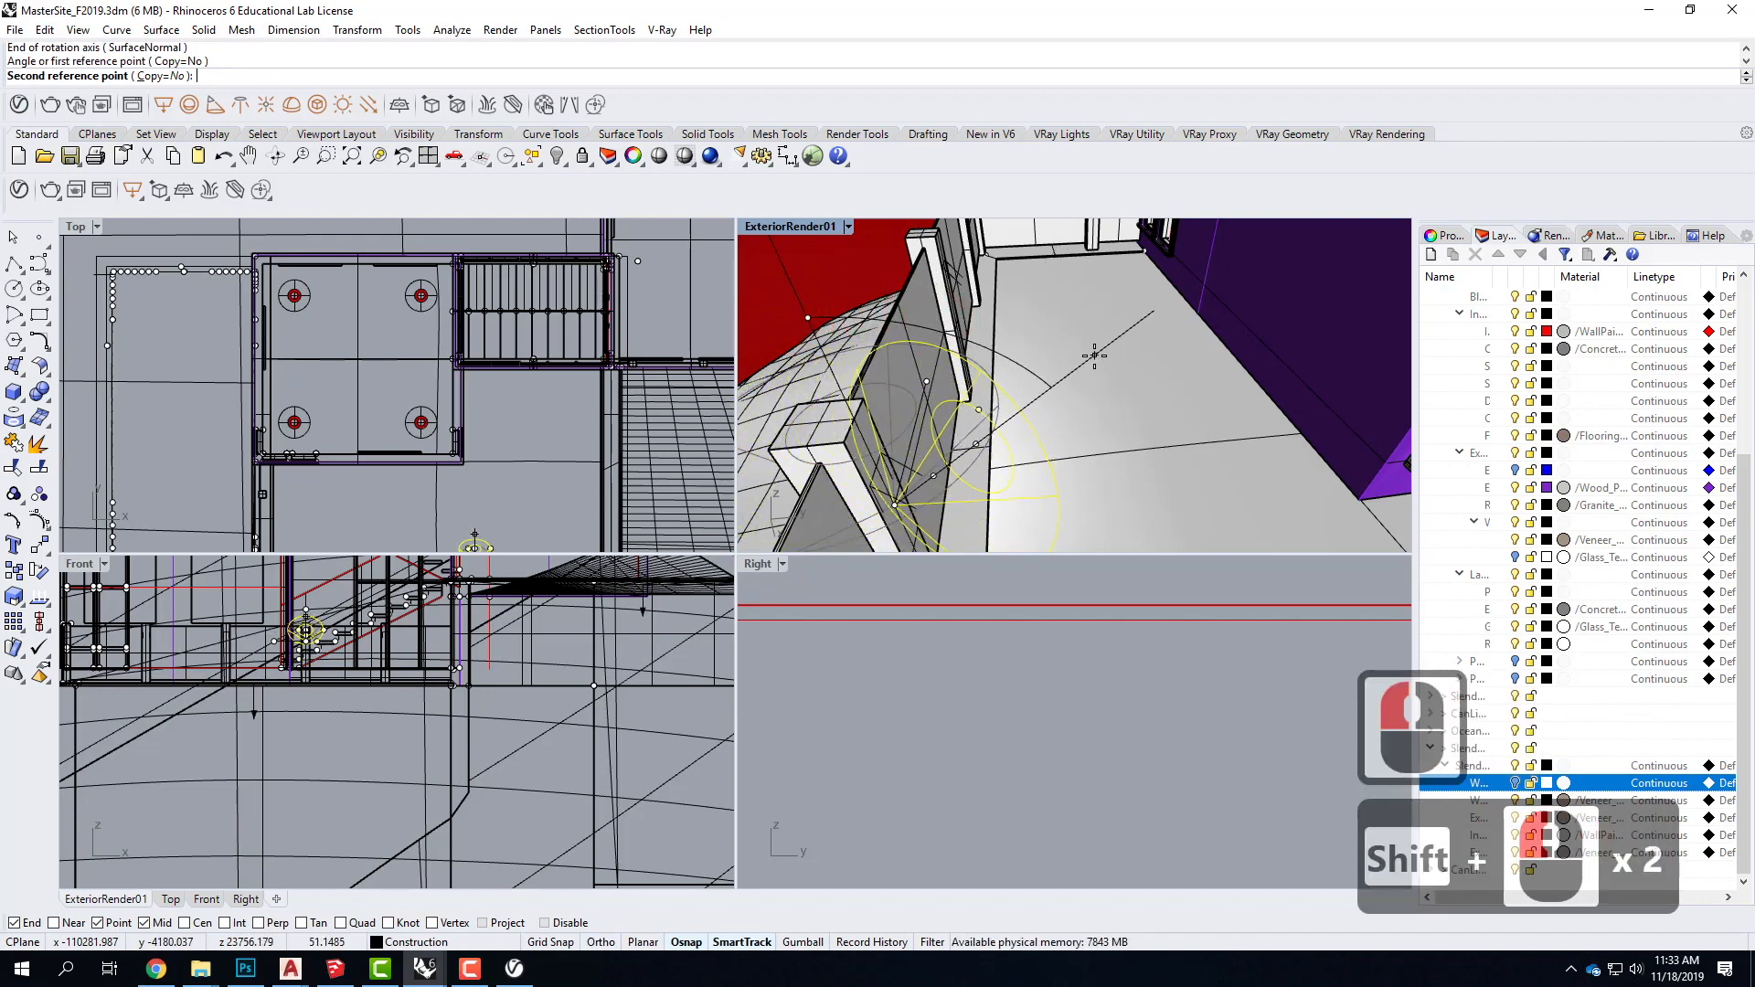
pyautogui.click(1250, 466)
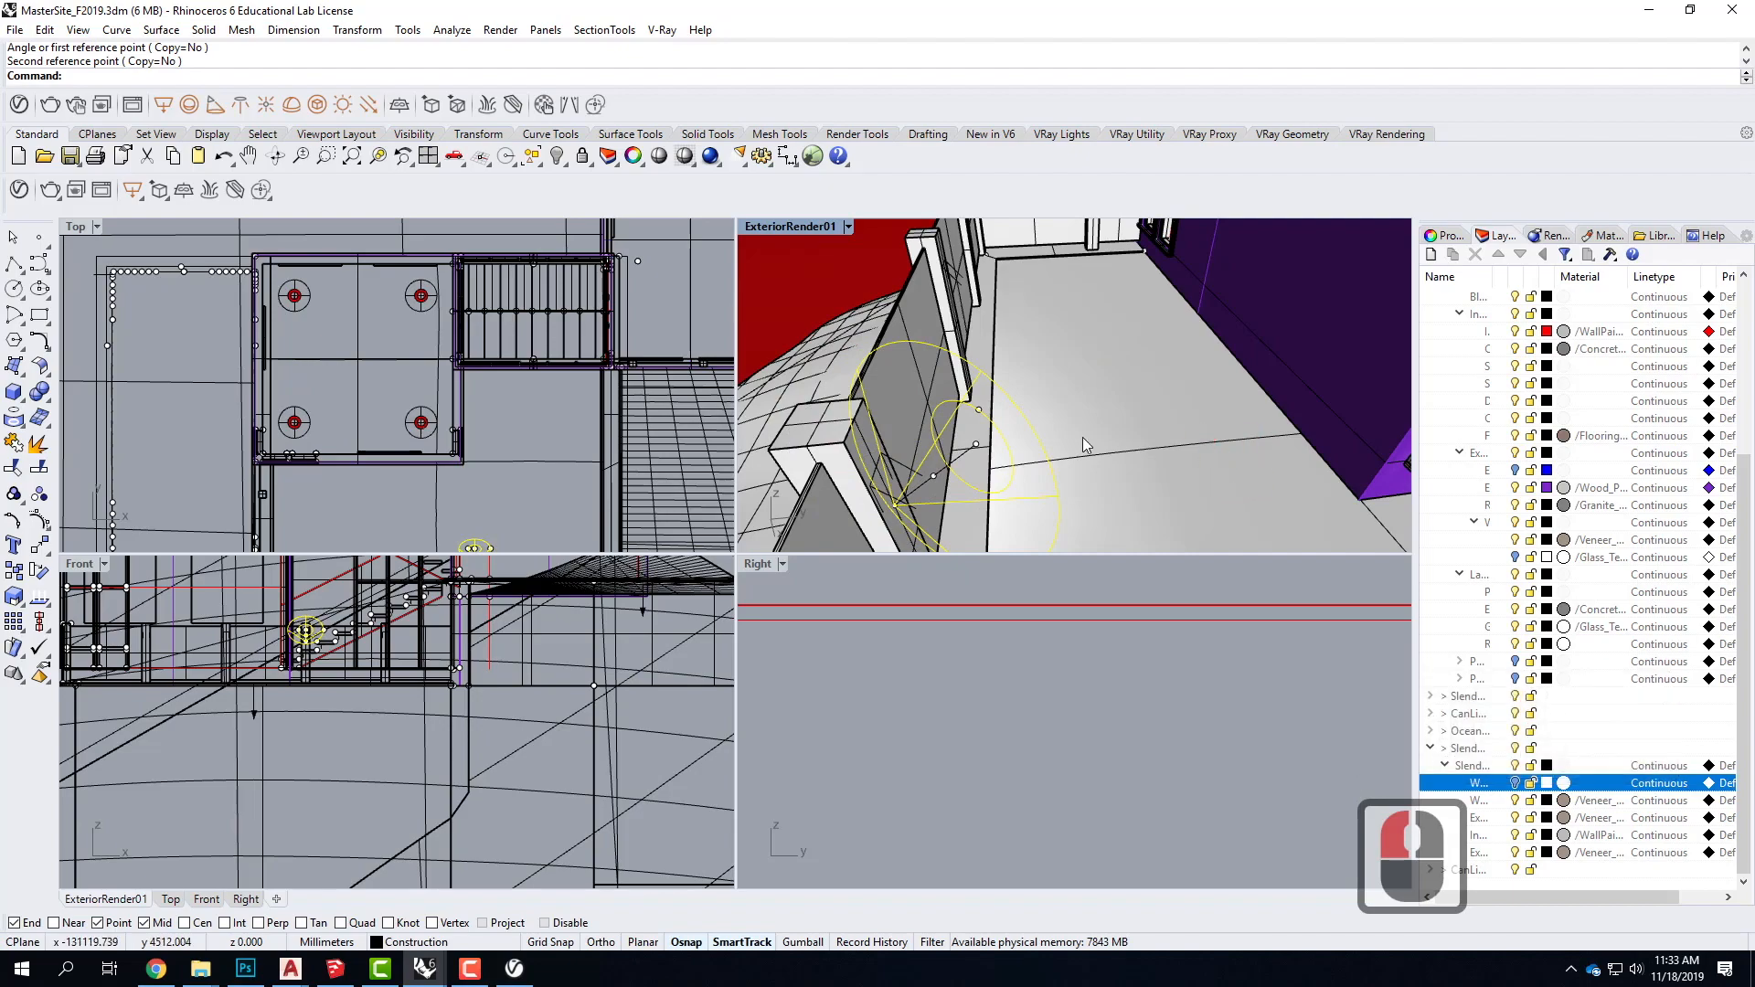
# Step: Maximize the ExteriorRender01 view, open the V-Ray Asset Editor, and rename the new spotlight as HouseLight01
pyautogui.doubleClick(777, 225)
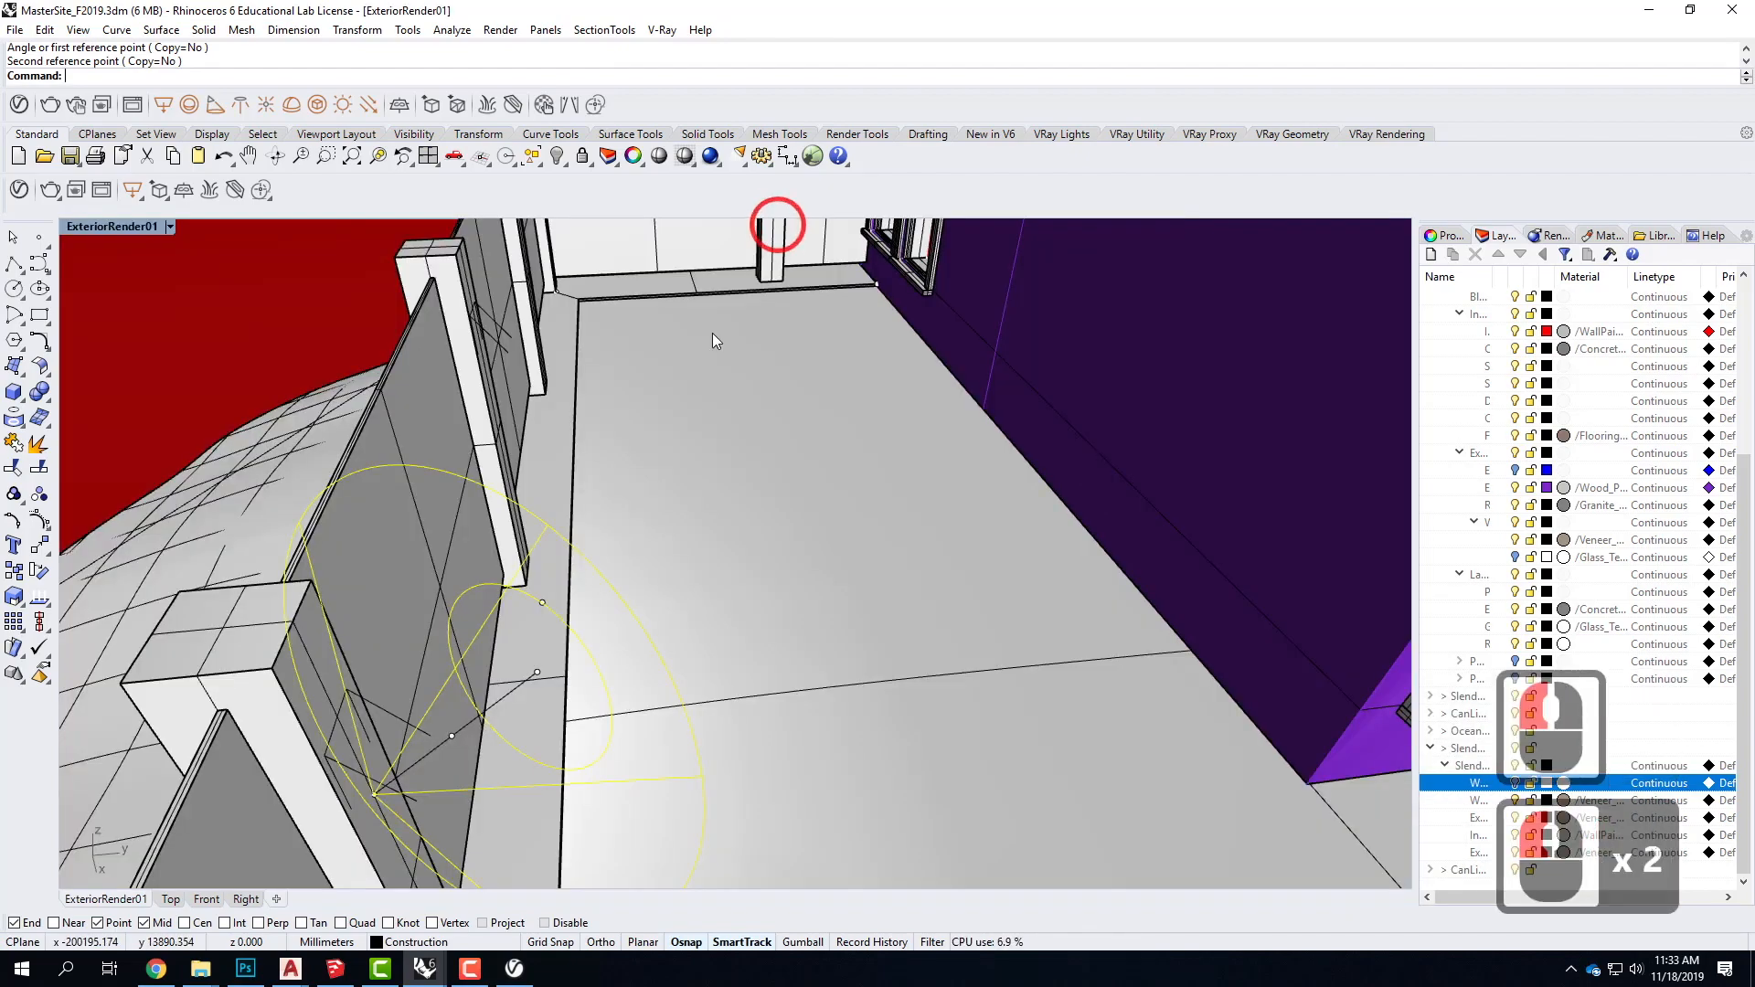
pyautogui.scroll(-4, 311, 581)
pyautogui.moveTo(311, 582); pyautogui.dragTo(351, 606, button='right')
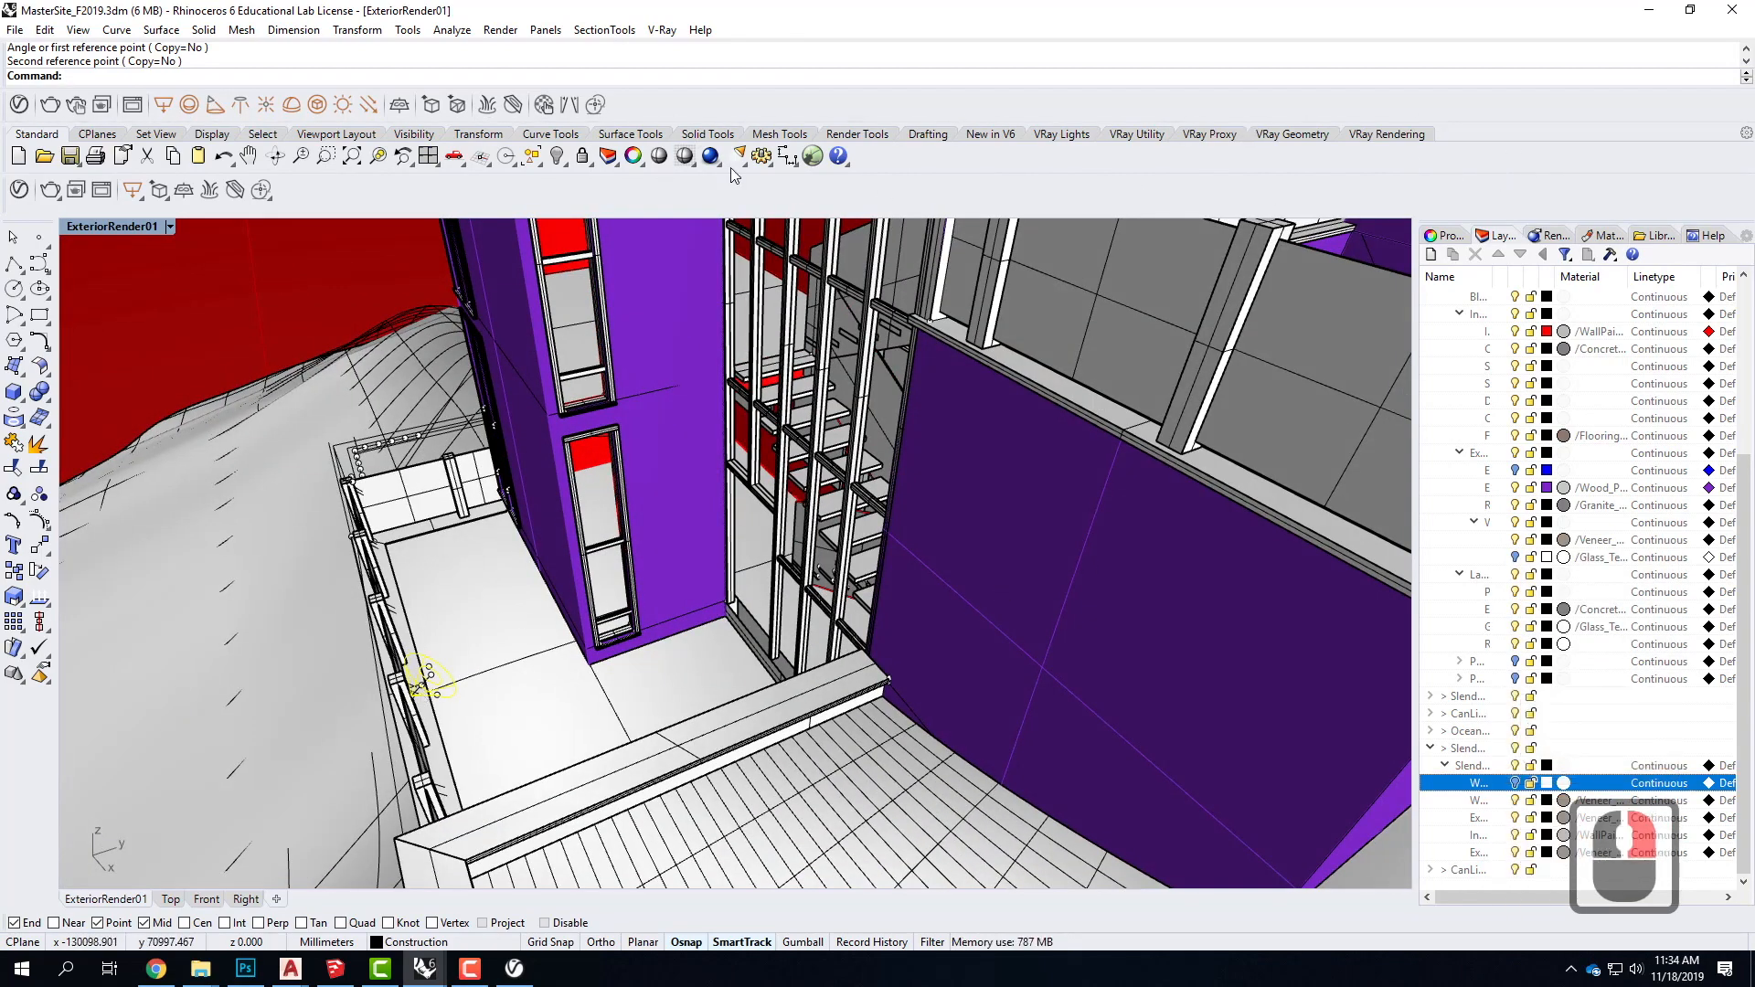
pyautogui.click(20, 190)
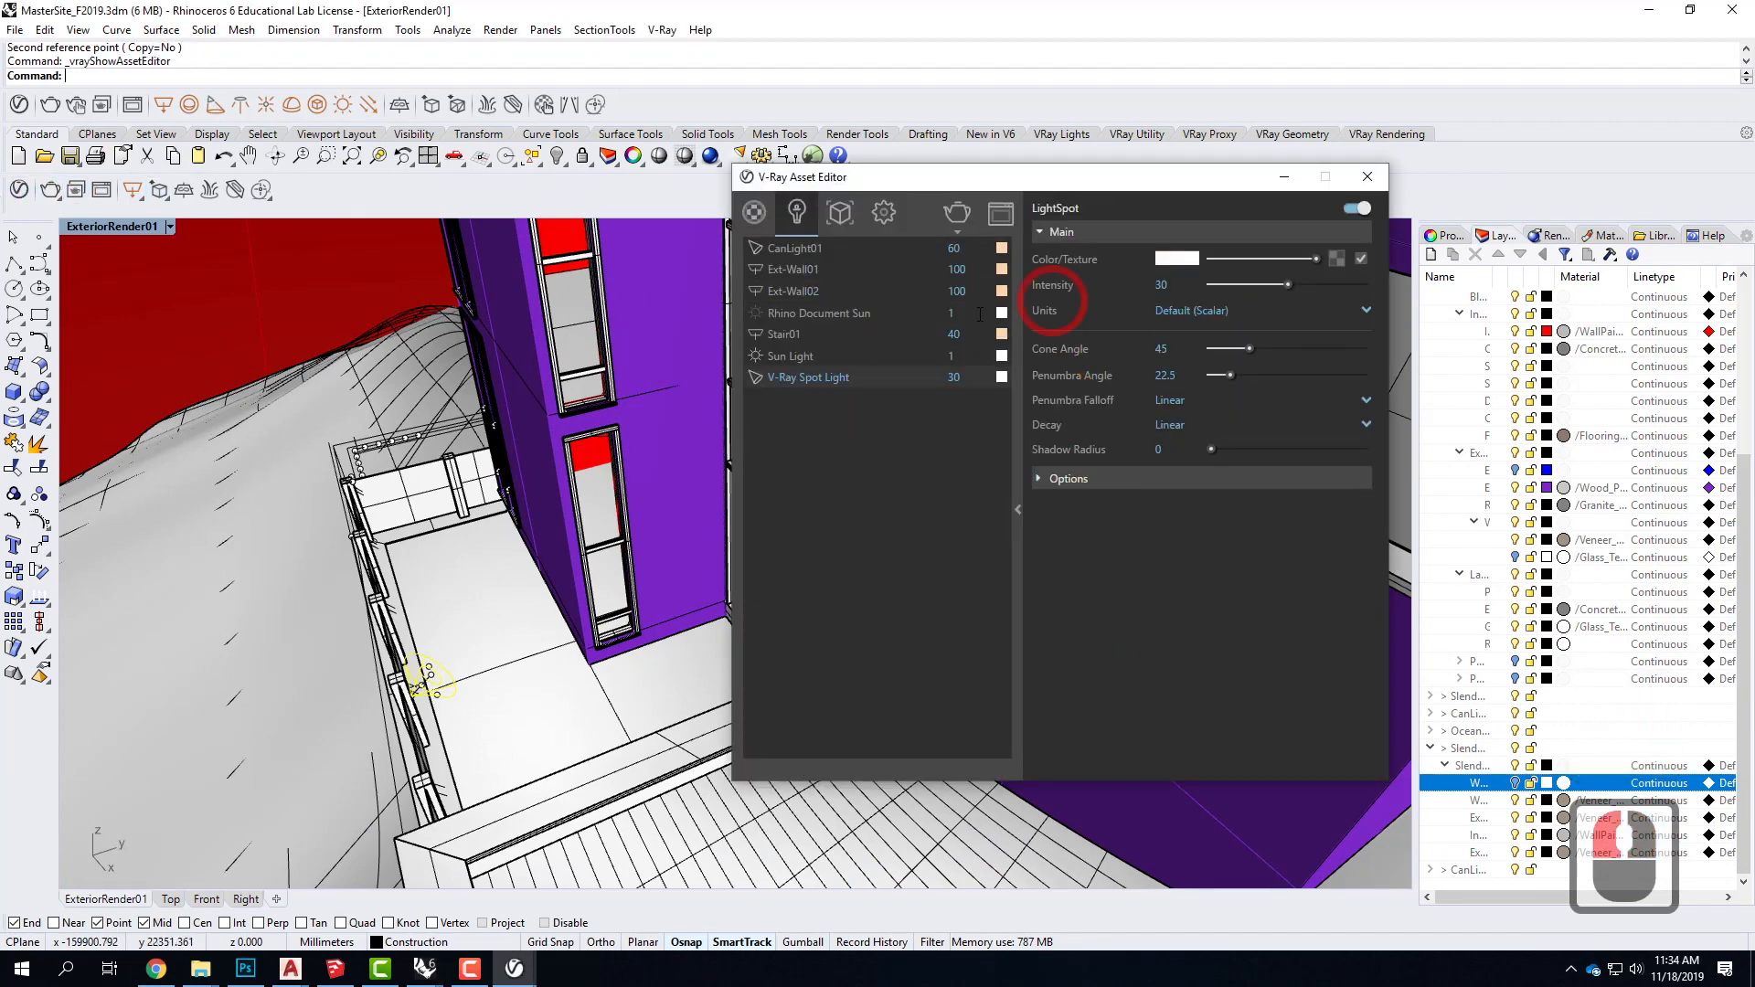
pyautogui.doubleClick(870, 376)
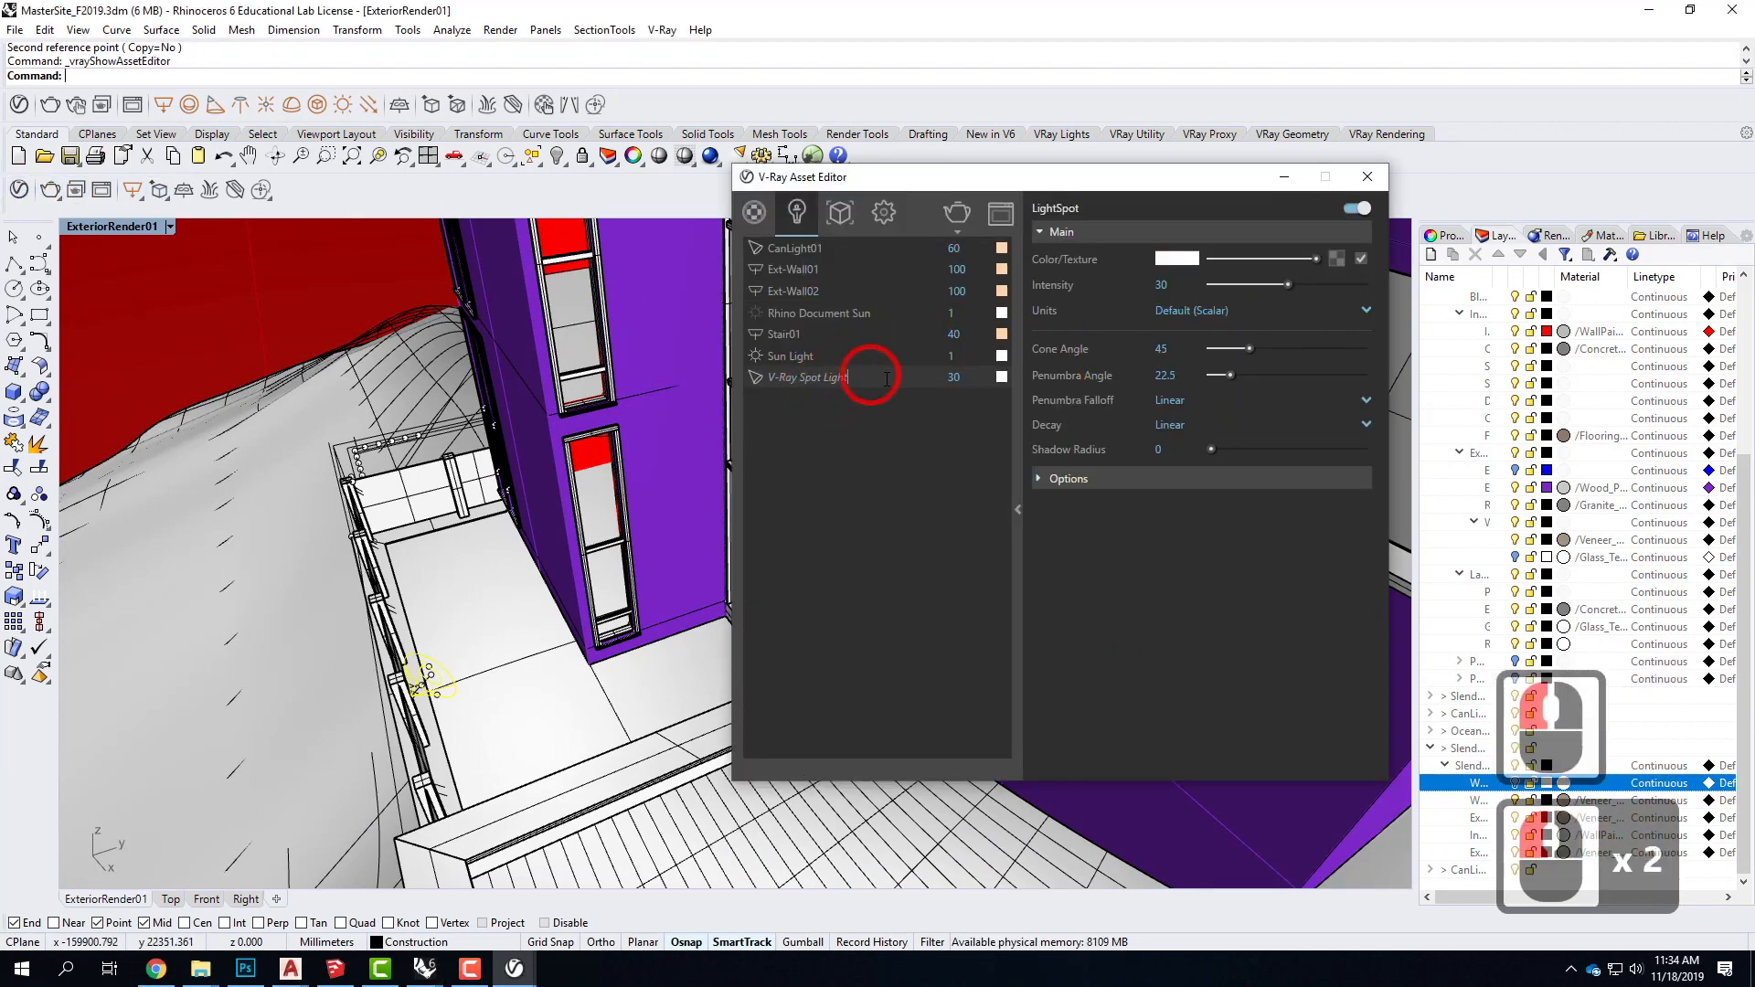
pyautogui.write('Hou')
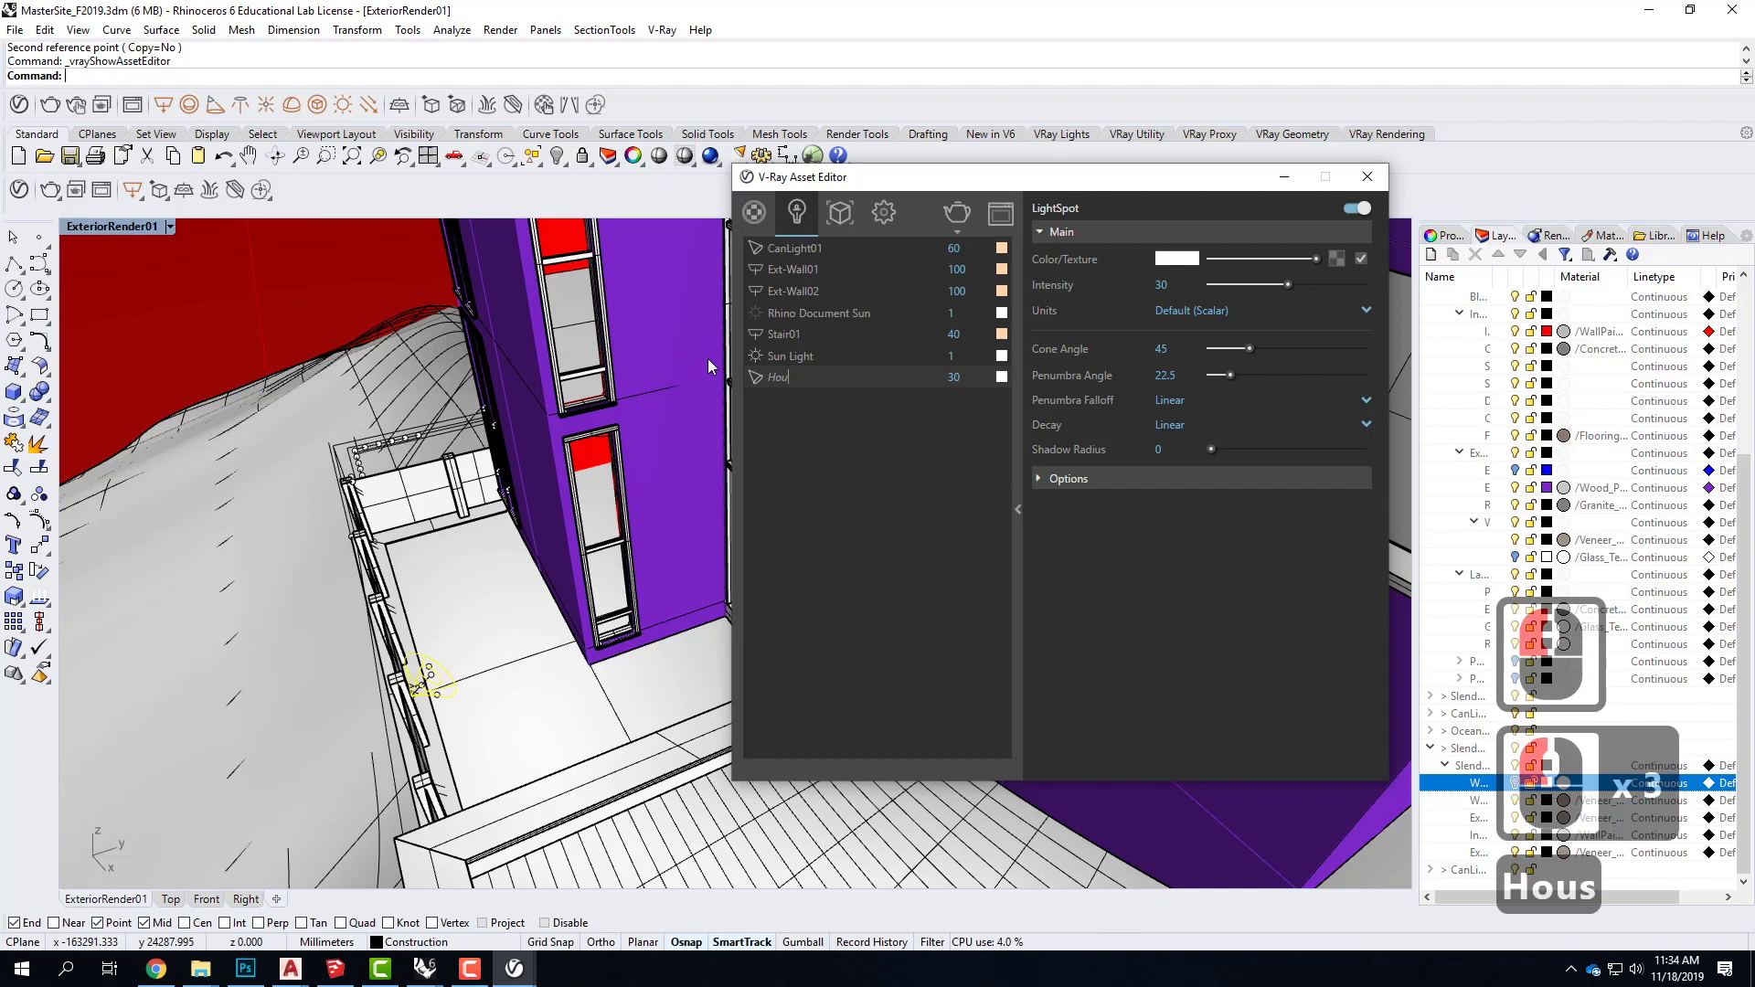
pyautogui.write('seLights')
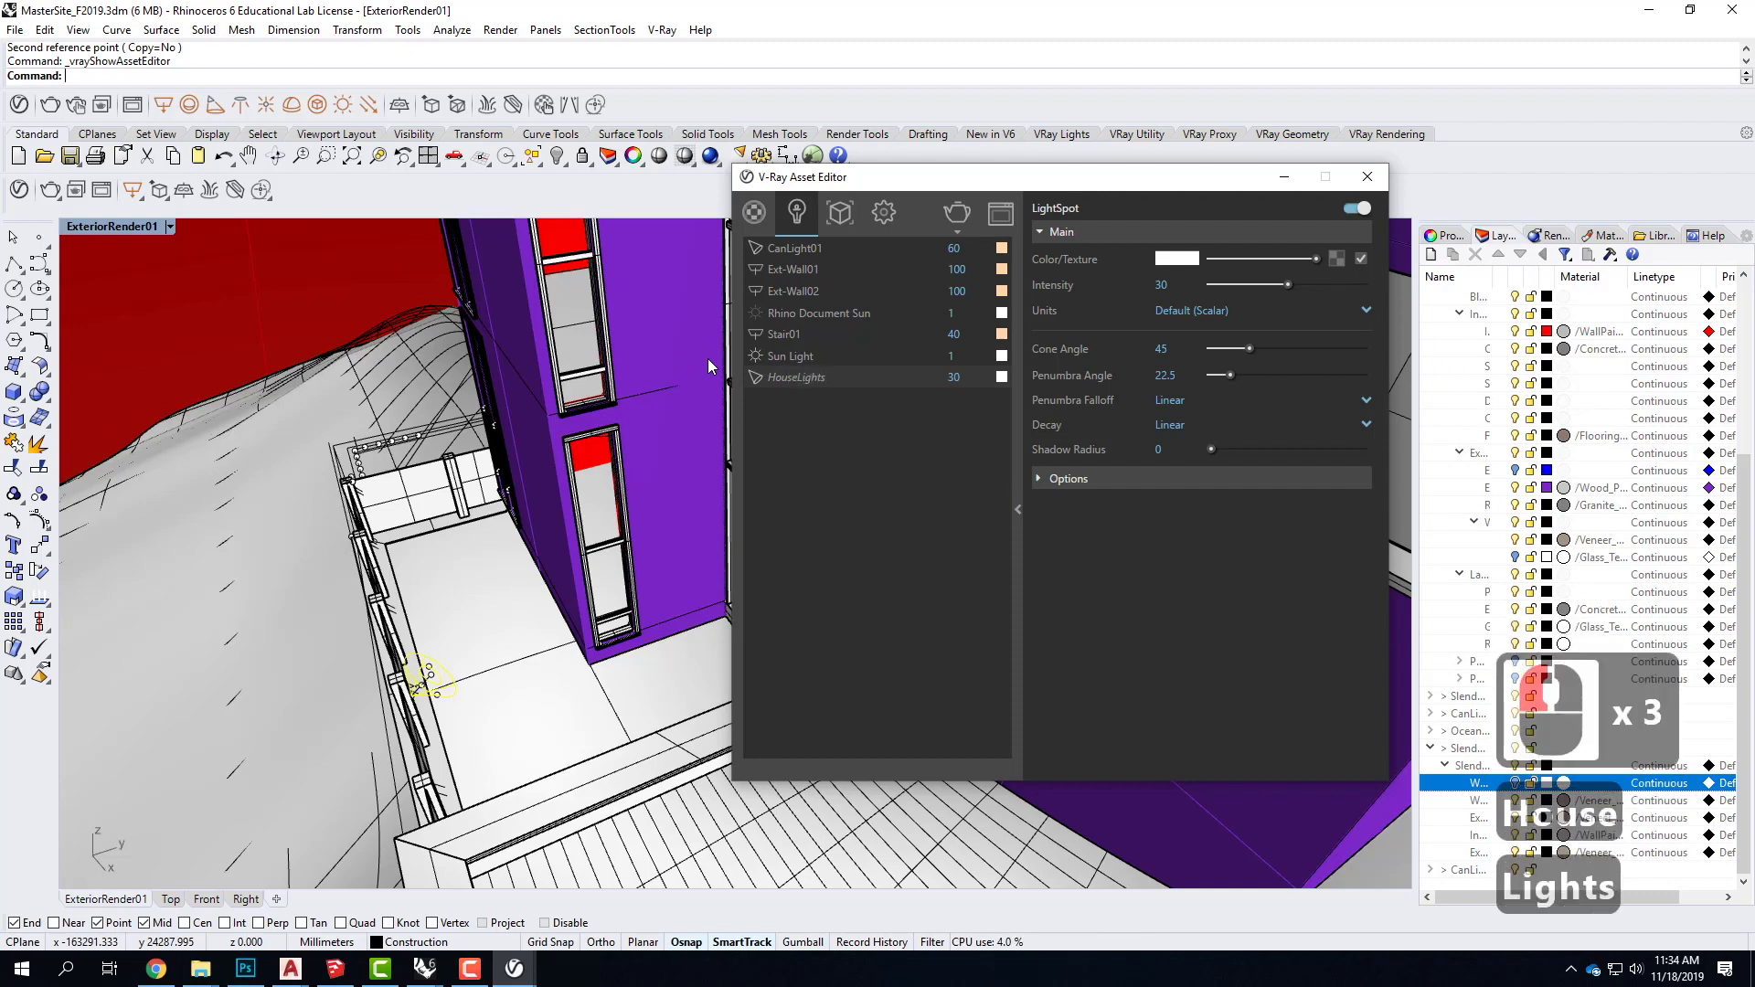
pyautogui.press('BackSpace')
pyautogui.write('01')
pyautogui.click(952, 315)
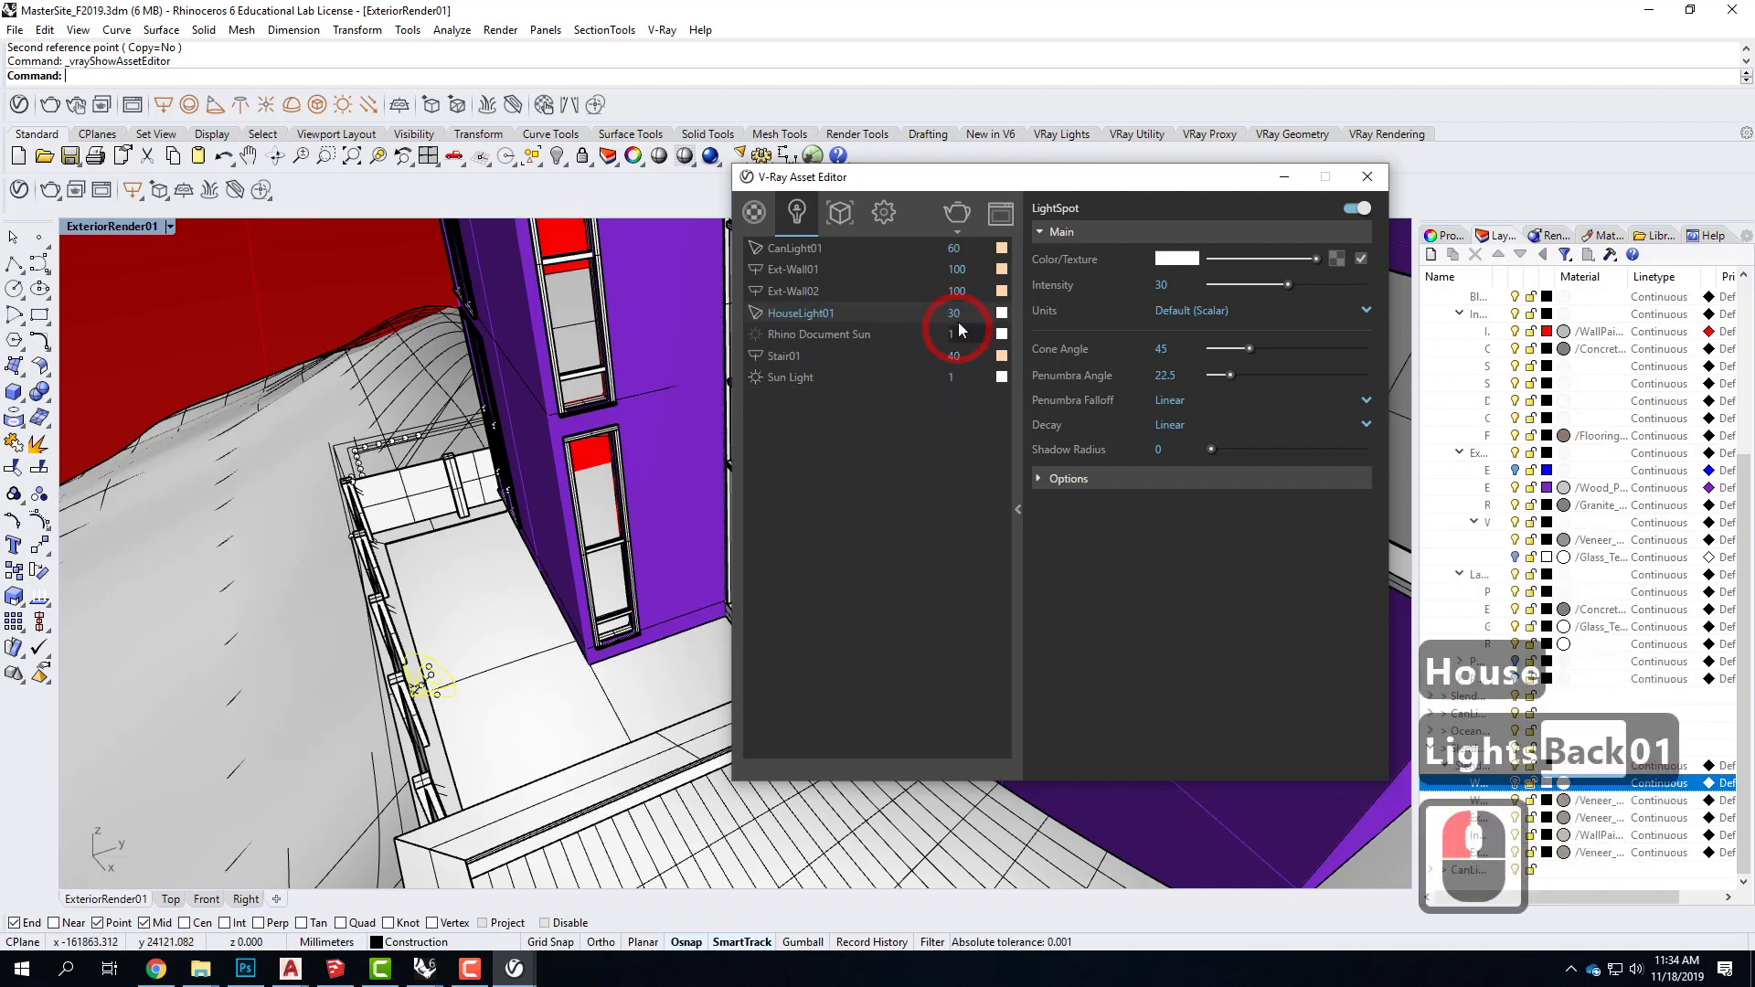
# Step: Set HouseLight01's units to Radiant power (W) and its colour to RGB 255, 214, 170
pyautogui.click(1190, 310)
pyautogui.click(1204, 403)
pyautogui.click(1175, 259)
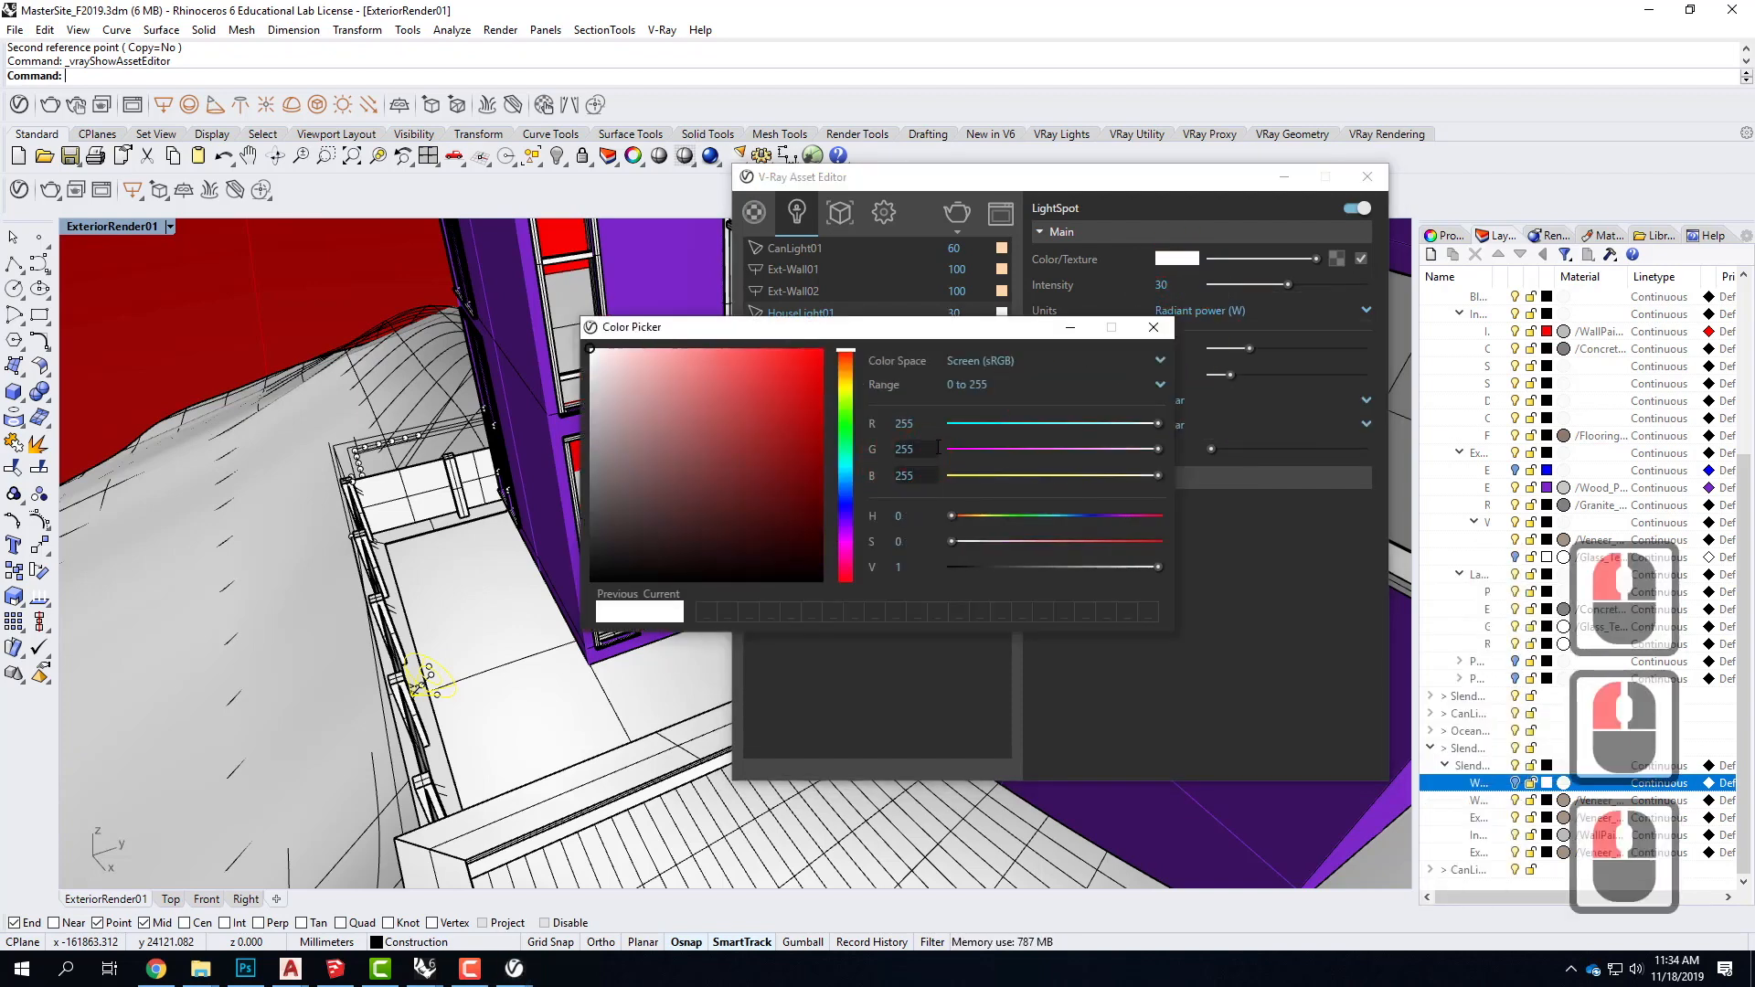
pyautogui.write('214')
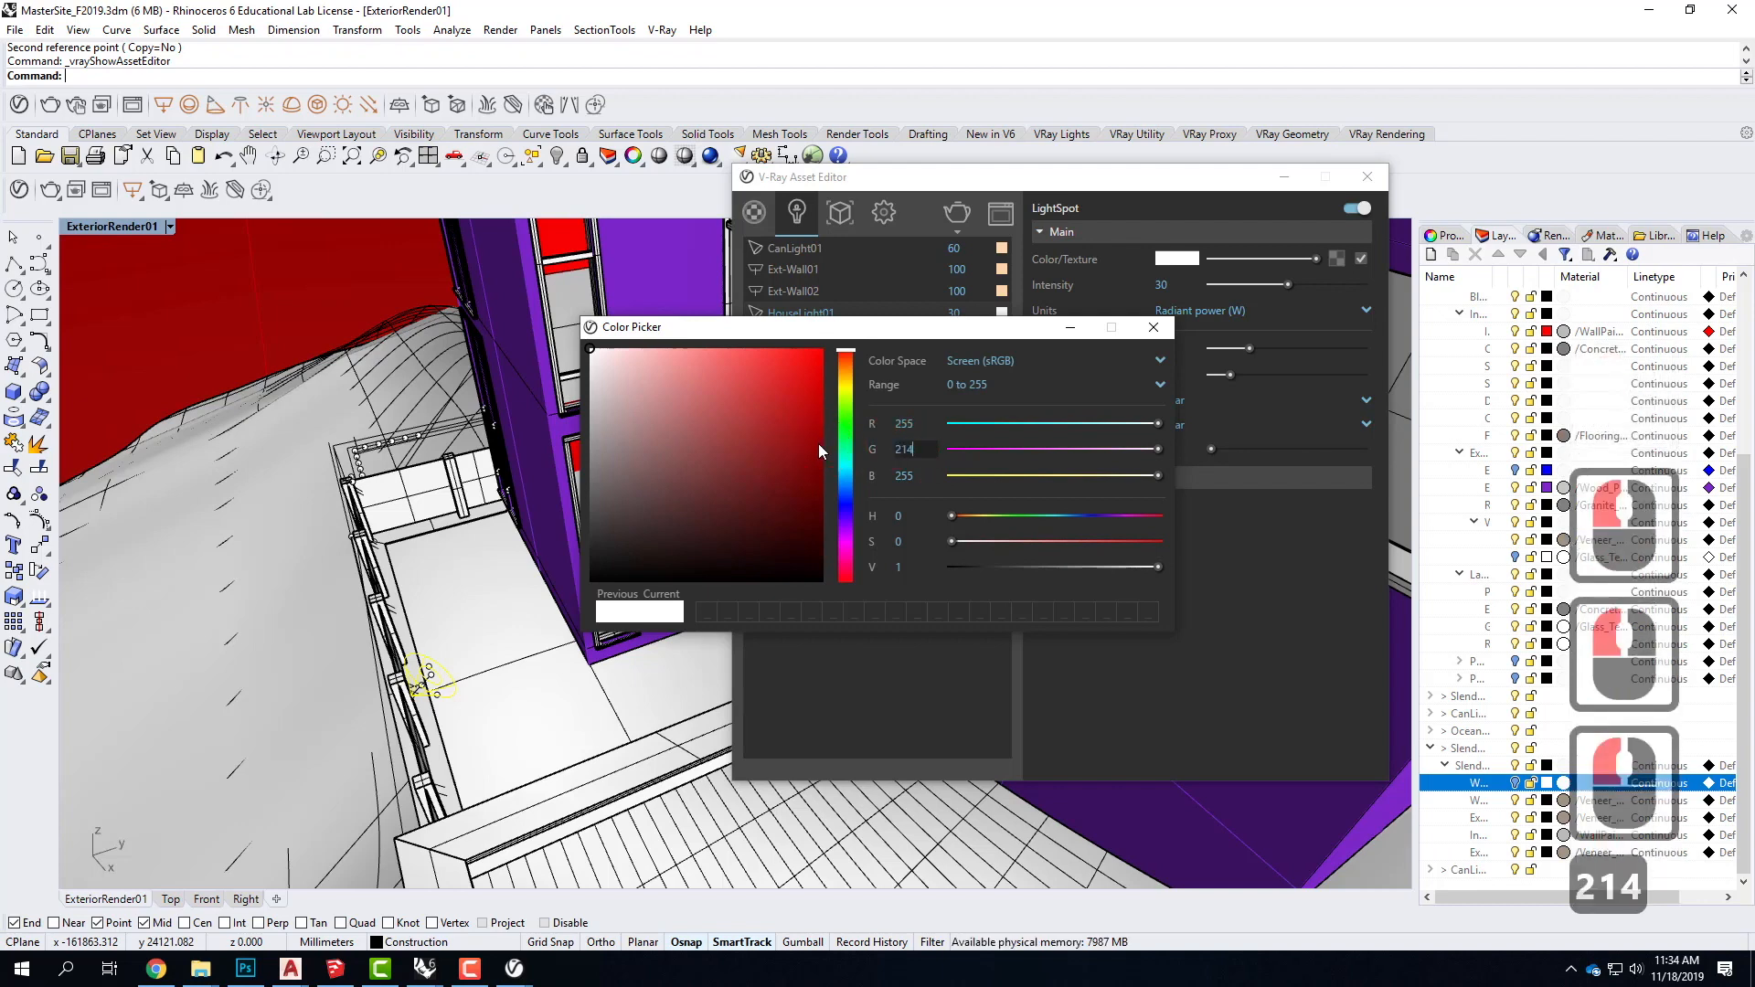
pyautogui.press('Tab')
pyautogui.write('170')
pyautogui.press('Tab')
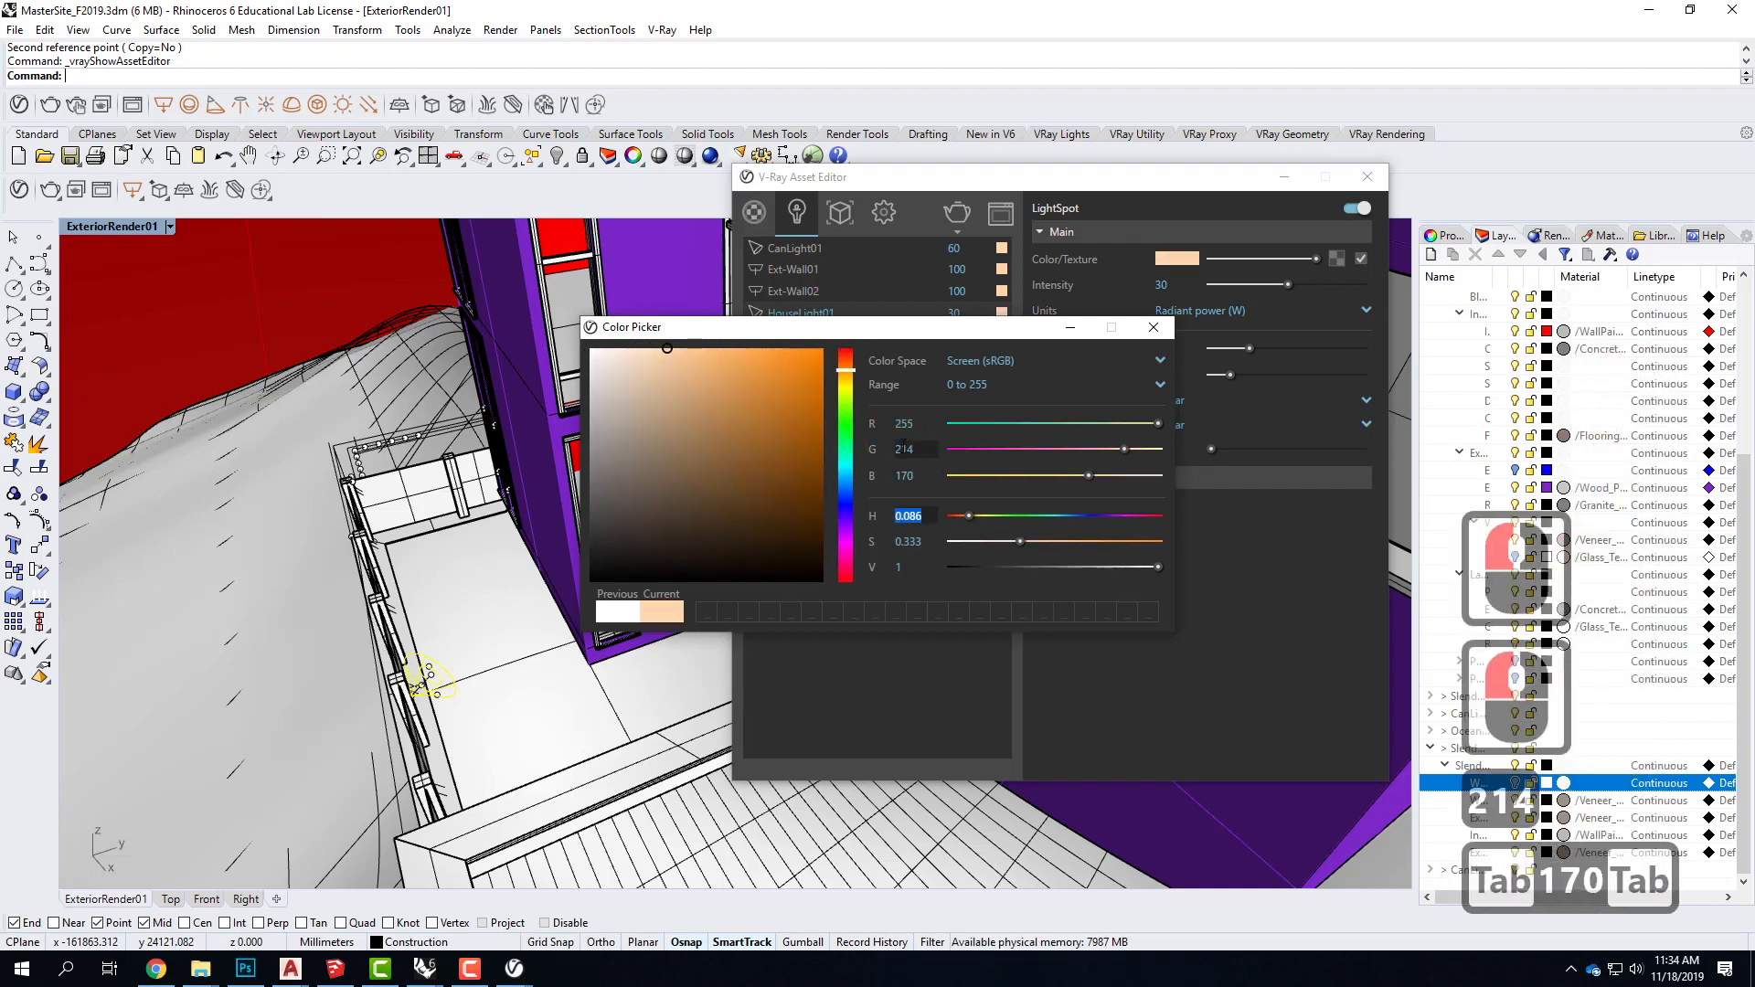
pyautogui.click(1053, 285)
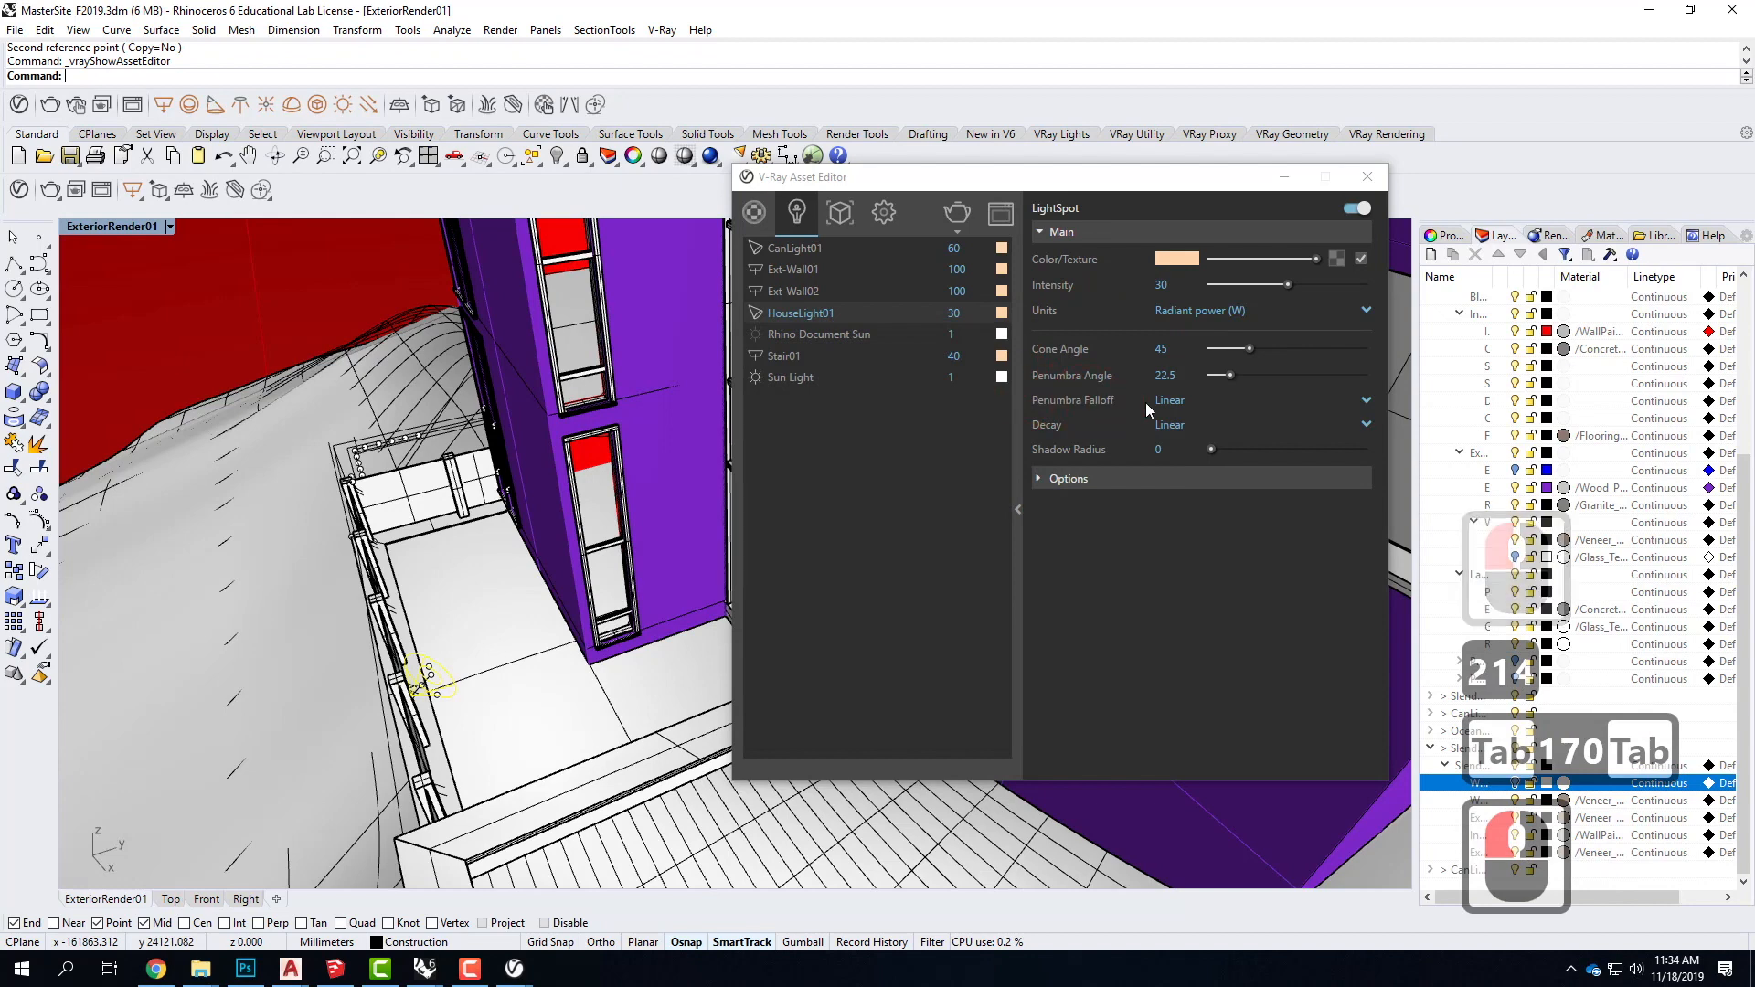
# Step: Set HouseLight01's decay to Inverse Square, expand its further options and close the V-Ray Asset Editor
pyautogui.click(1182, 425)
pyautogui.click(1223, 493)
pyautogui.click(1040, 477)
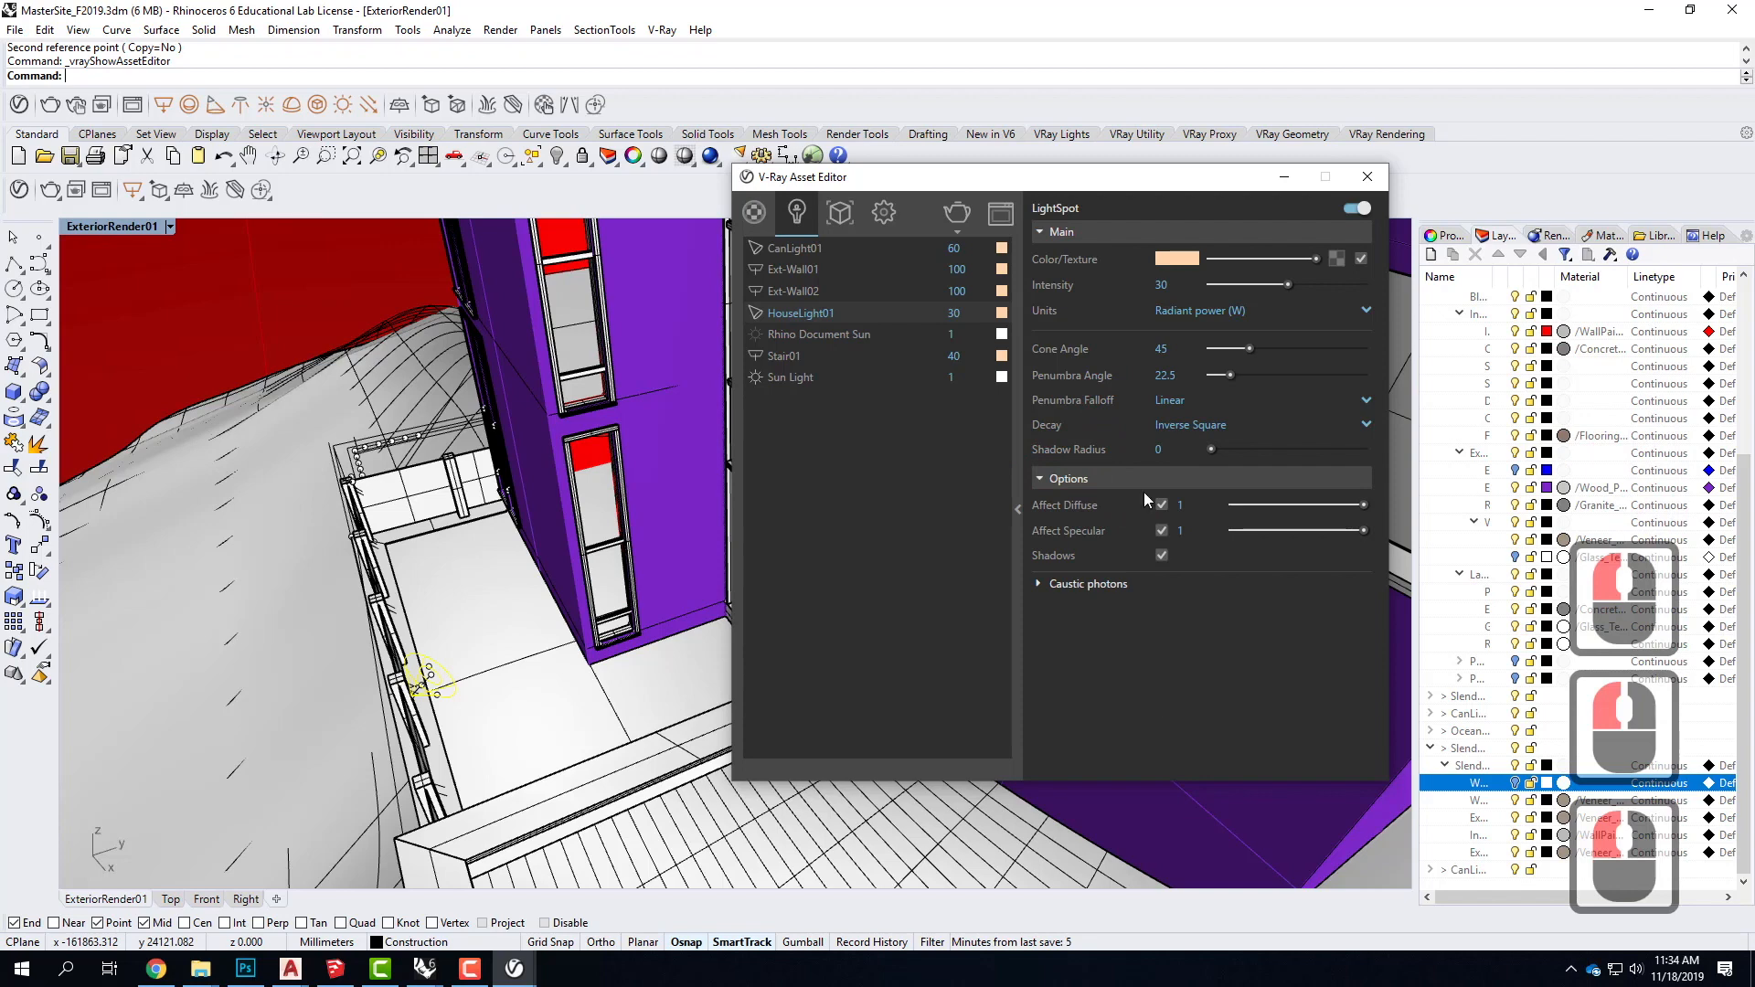
pyautogui.click(1368, 176)
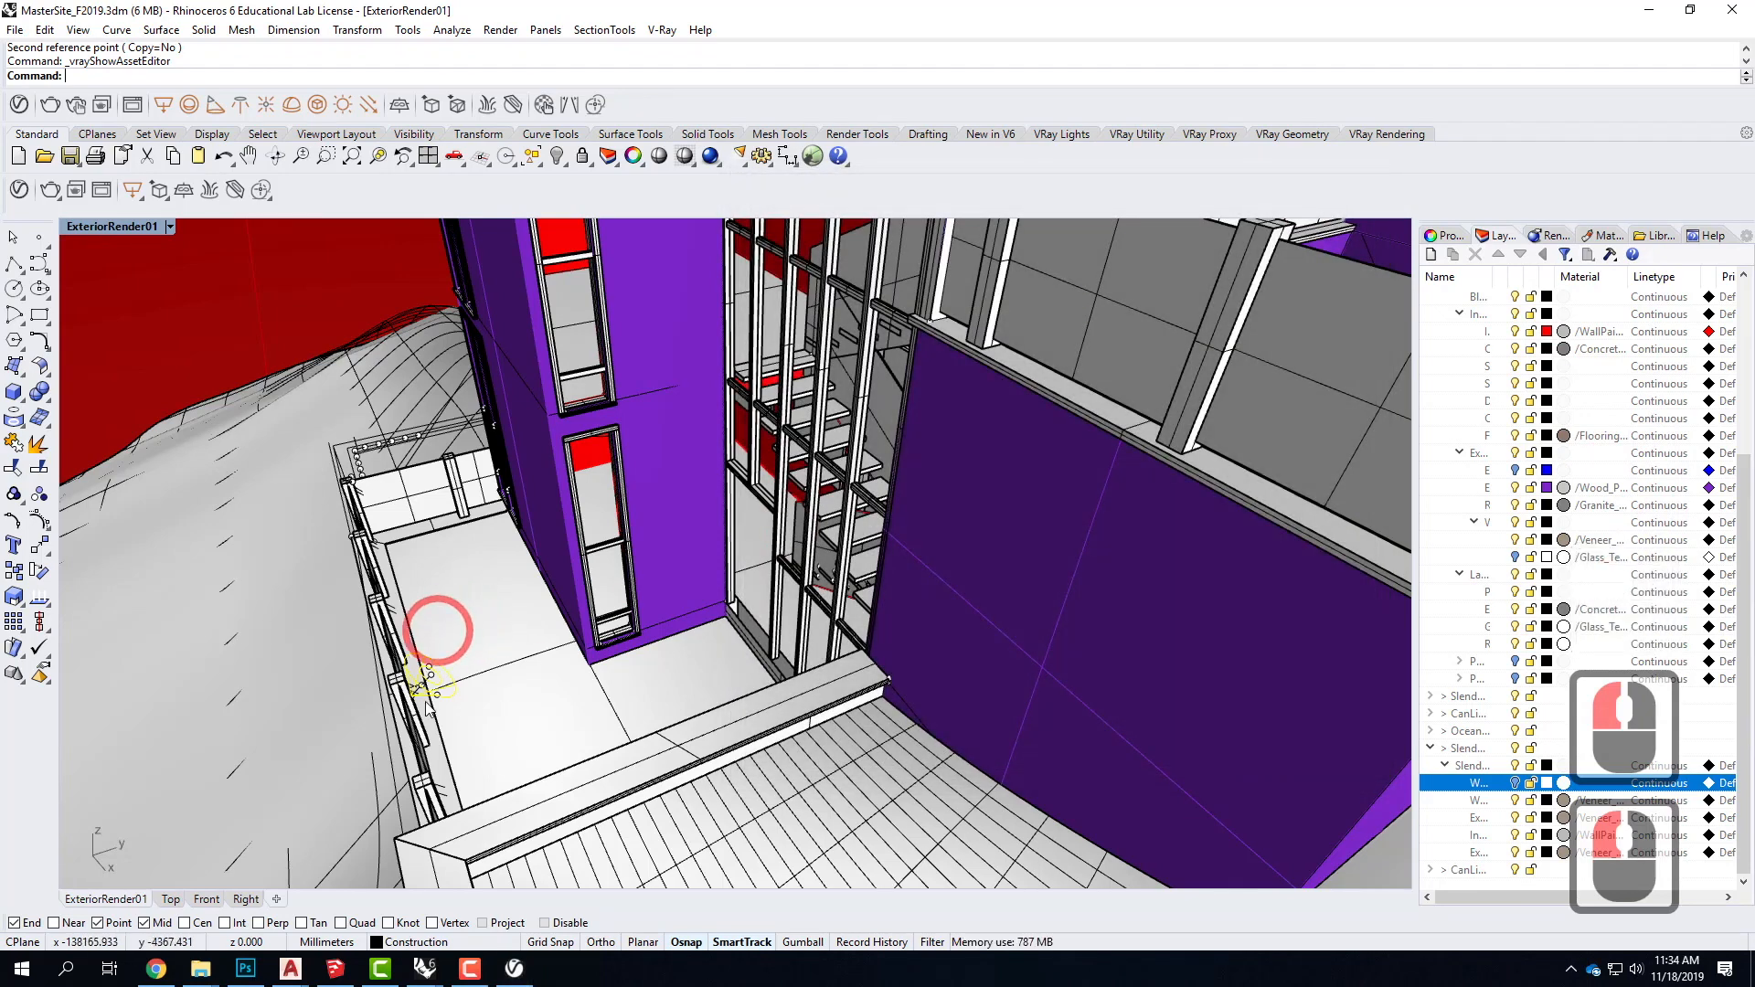
pyautogui.scroll(2, 370, 704)
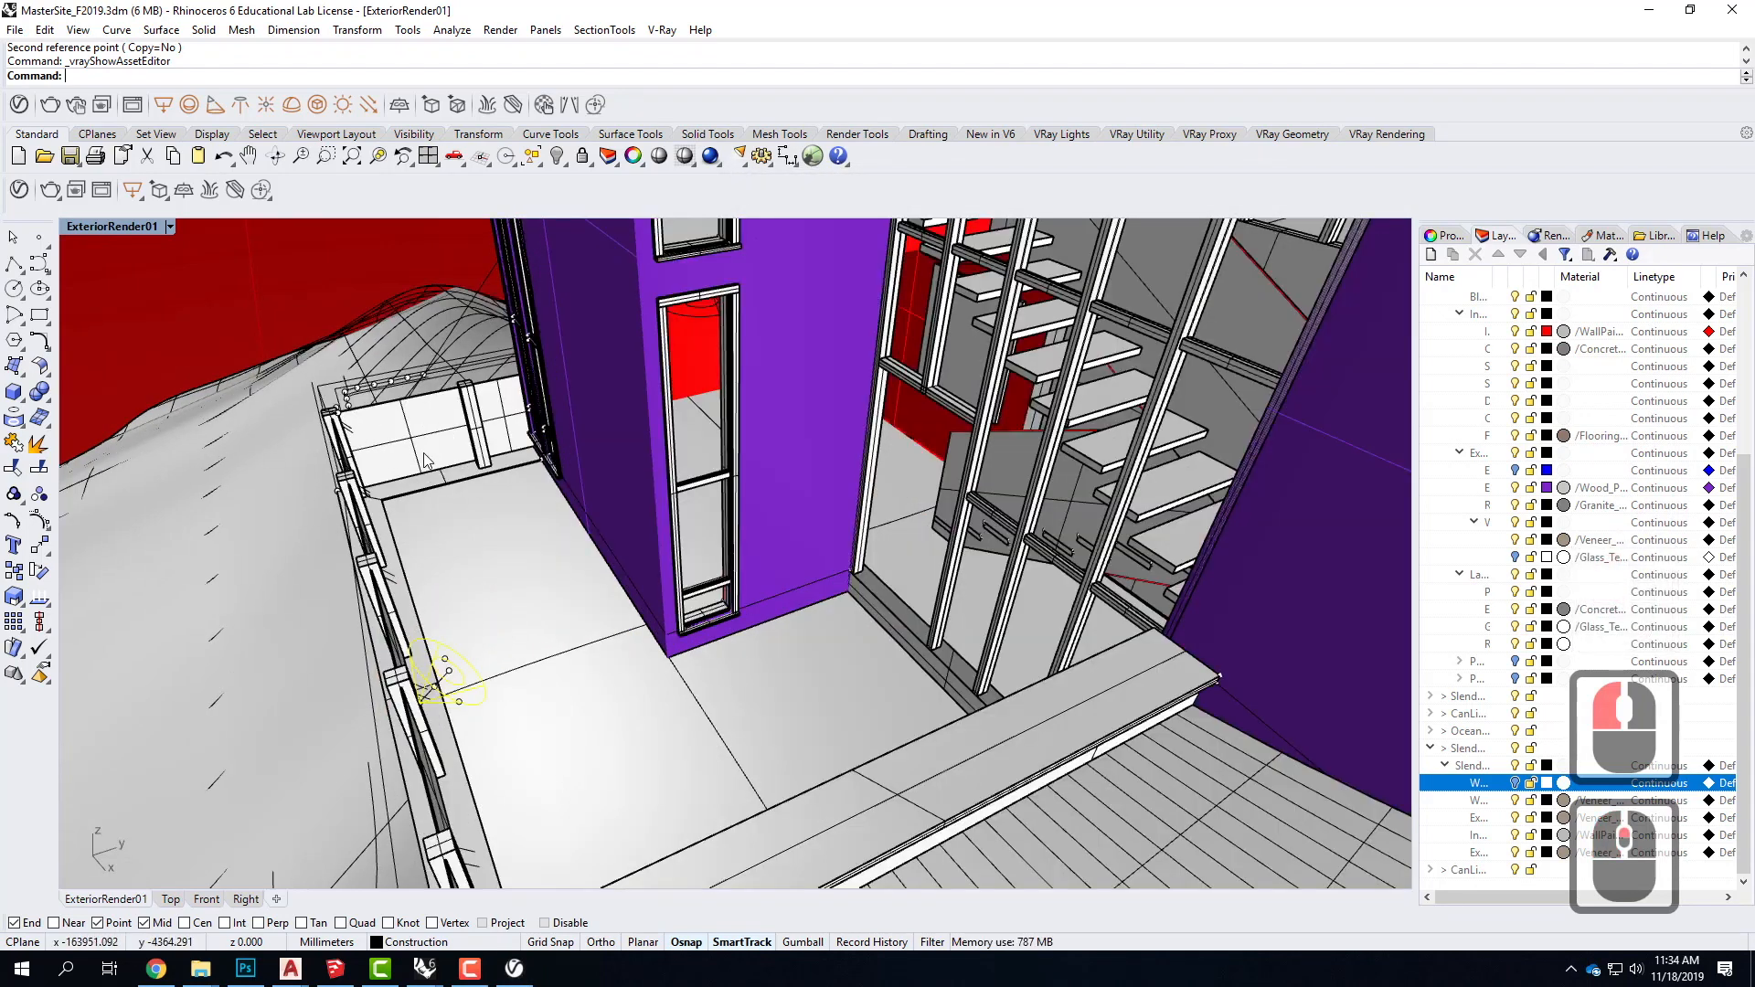
pyautogui.scroll(-2, 425, 459)
pyautogui.write('copy')
pyautogui.press('Return')
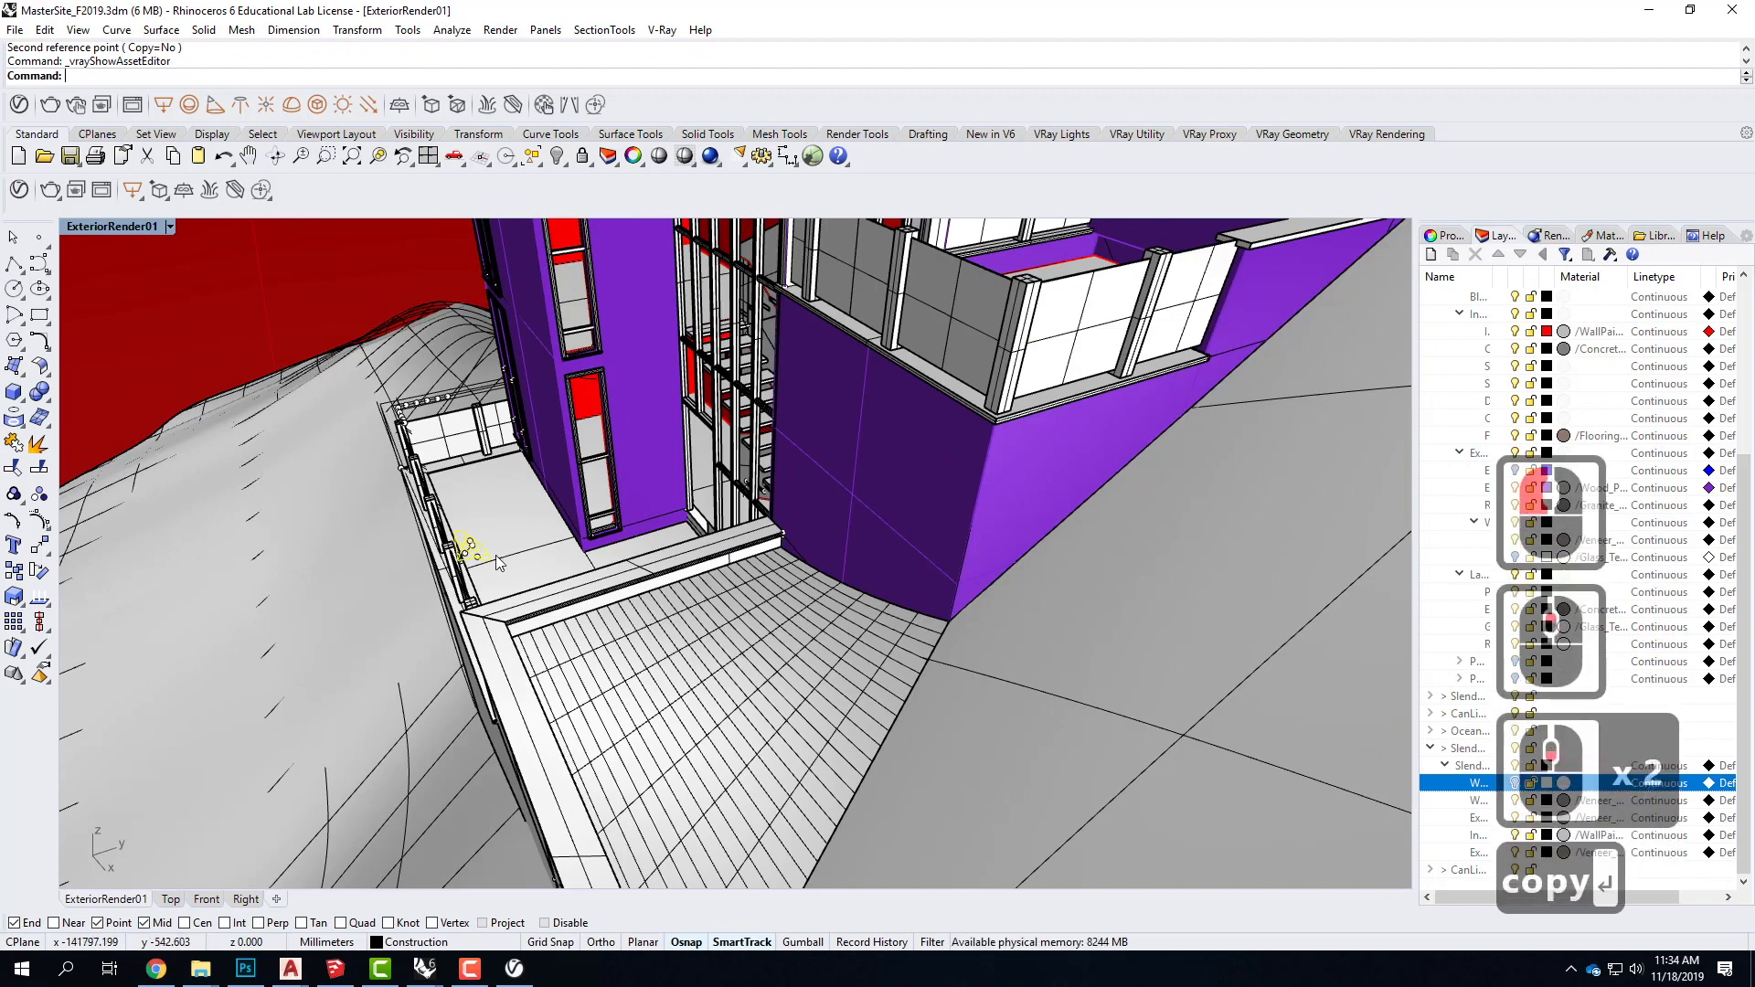
pyautogui.click(326, 76)
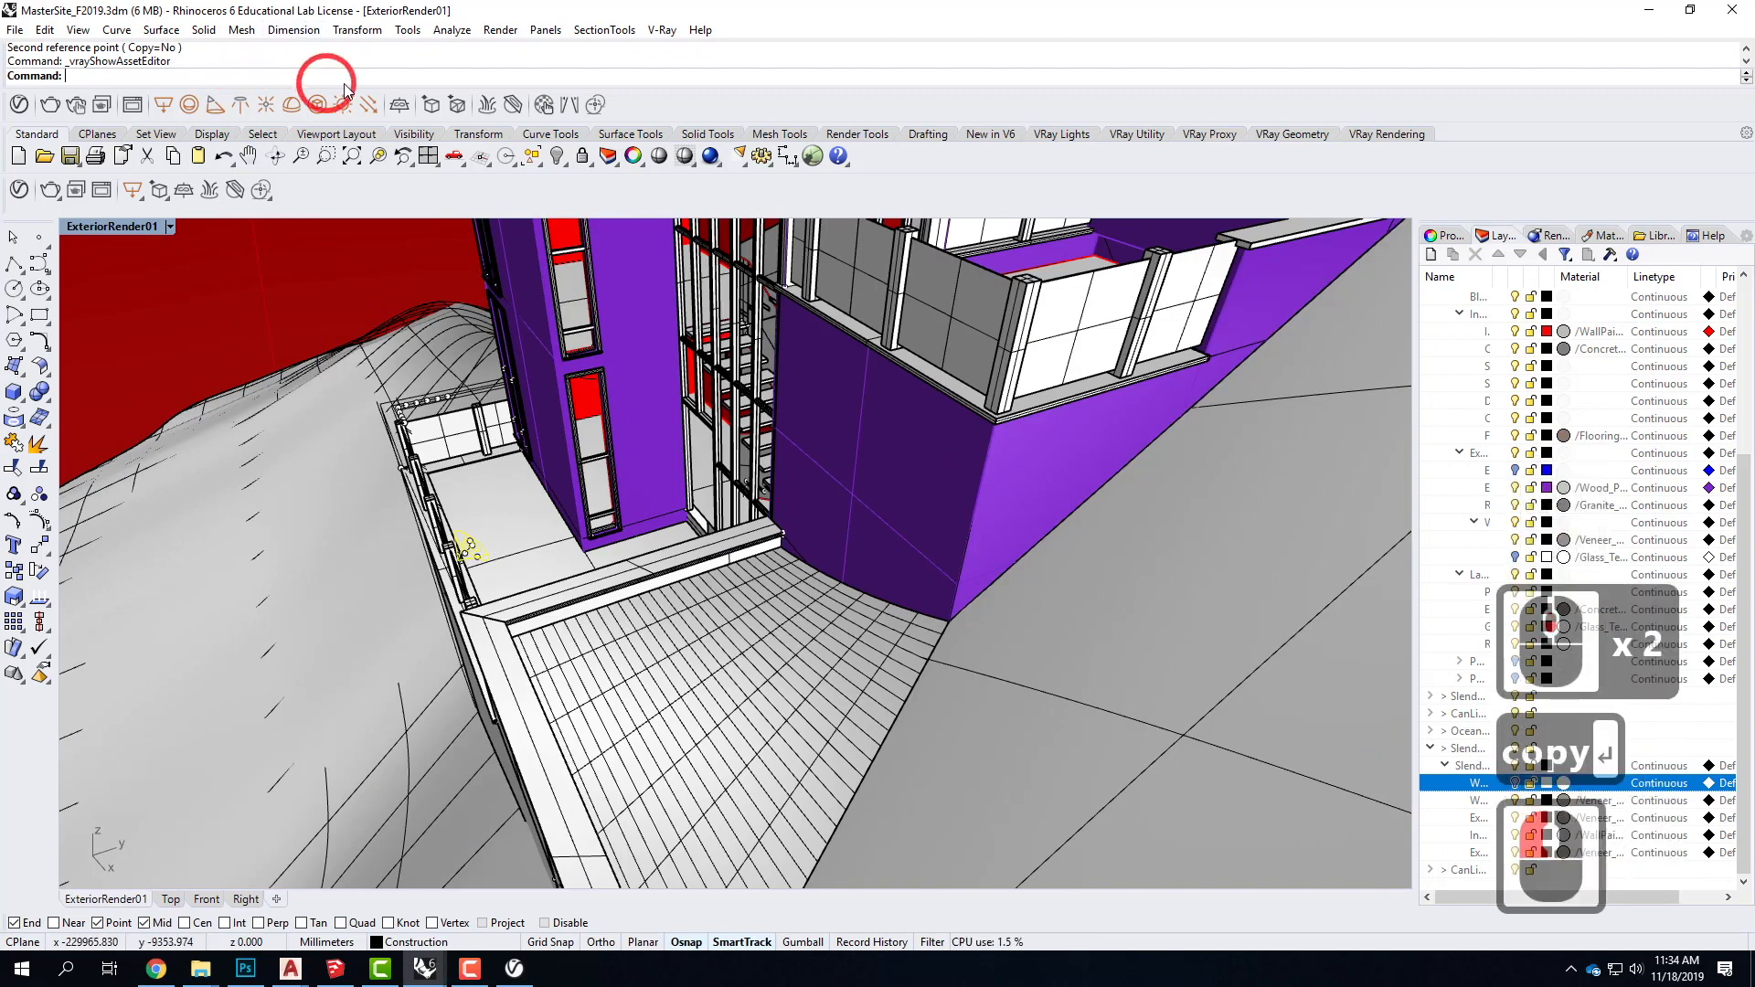
pyautogui.write('copy')
pyautogui.press('Return')
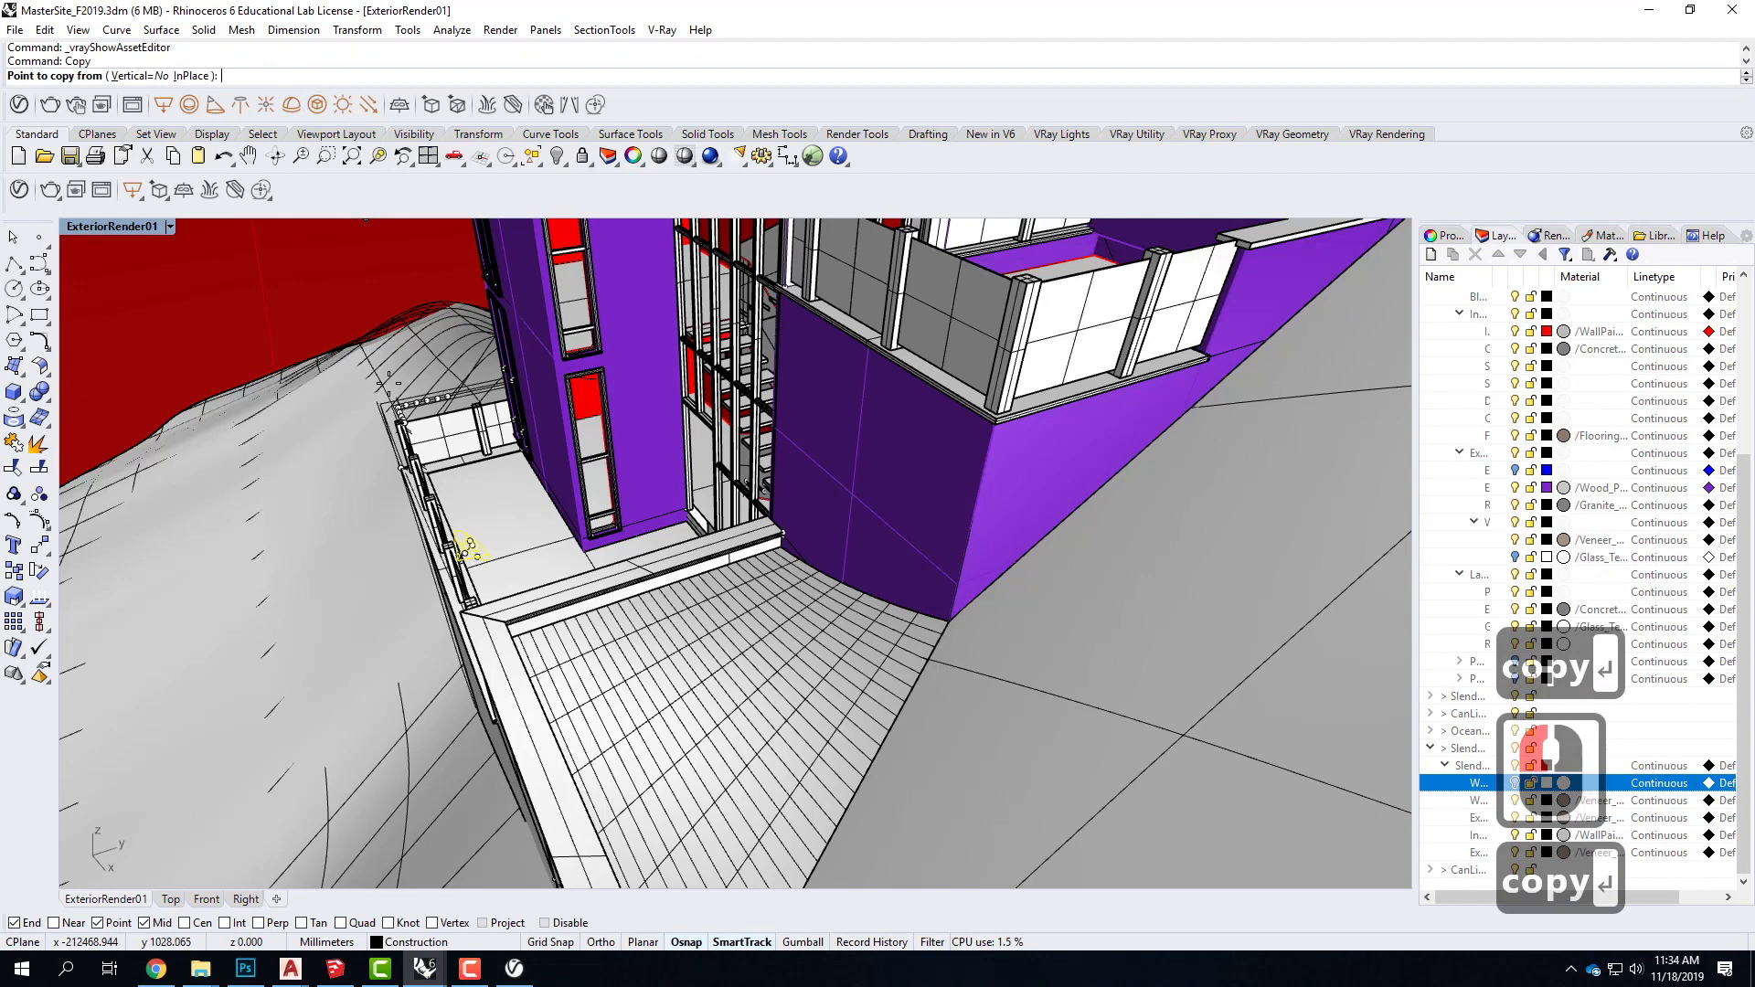
pyautogui.scroll(2, 464, 555)
pyautogui.scroll(1, 465, 555)
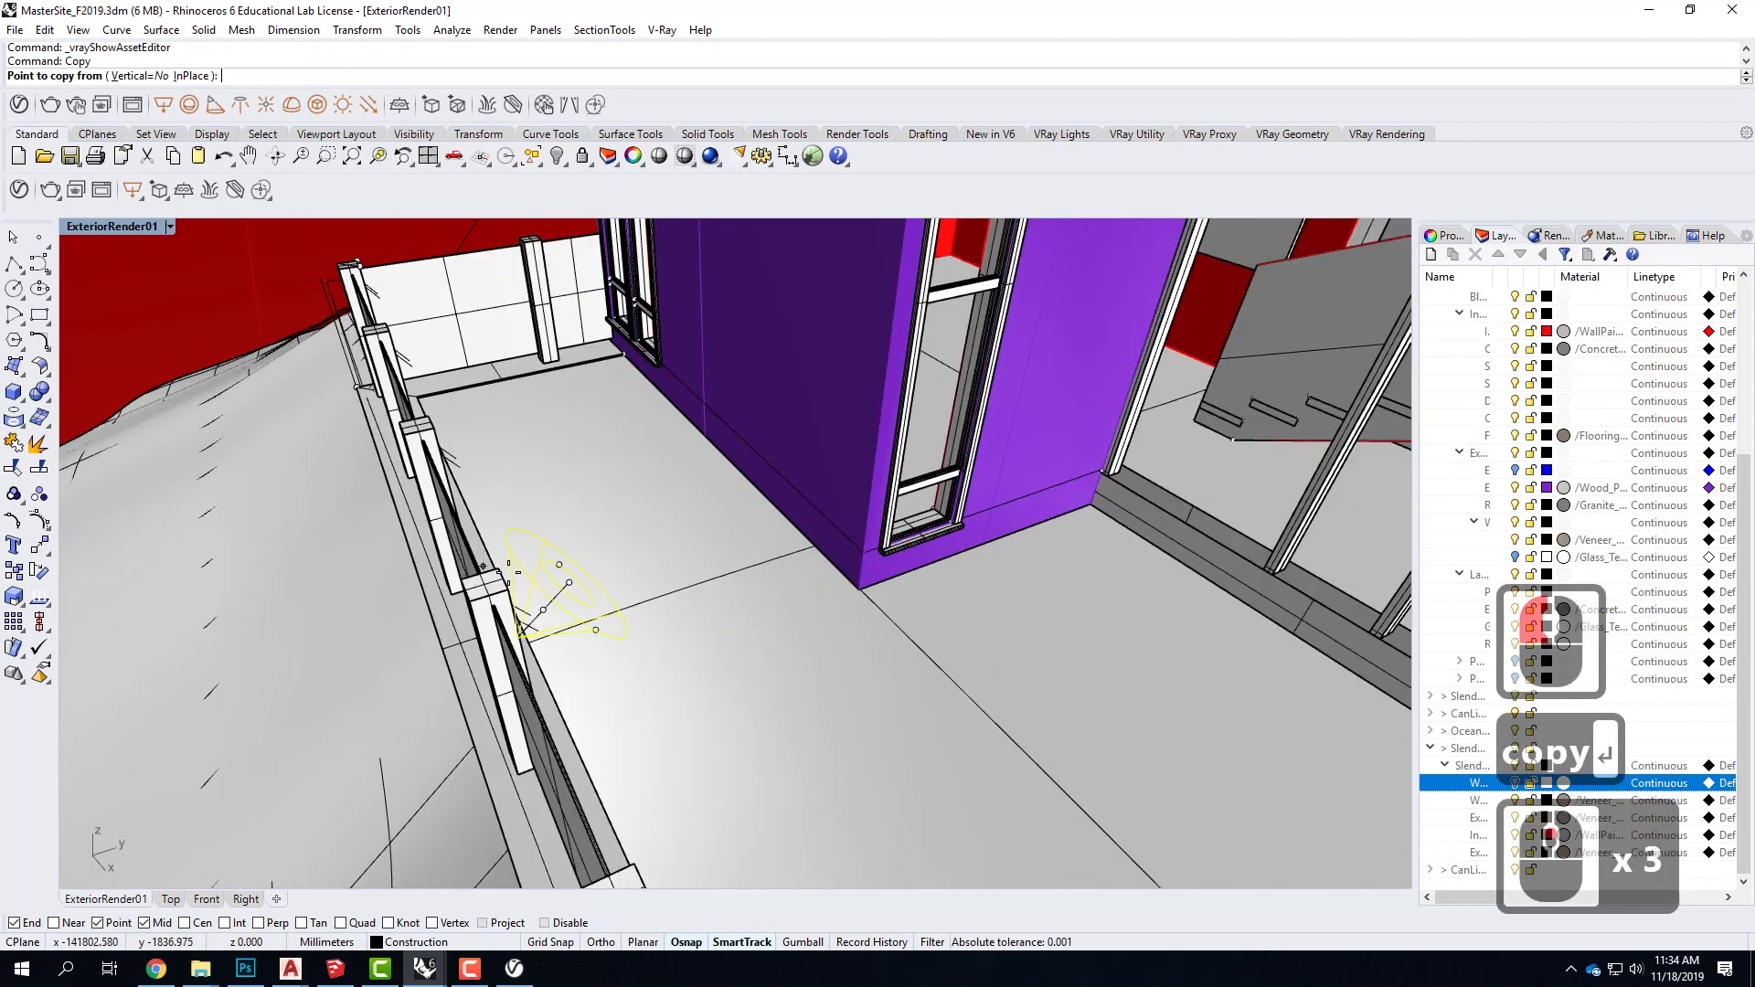
pyautogui.click(506, 575)
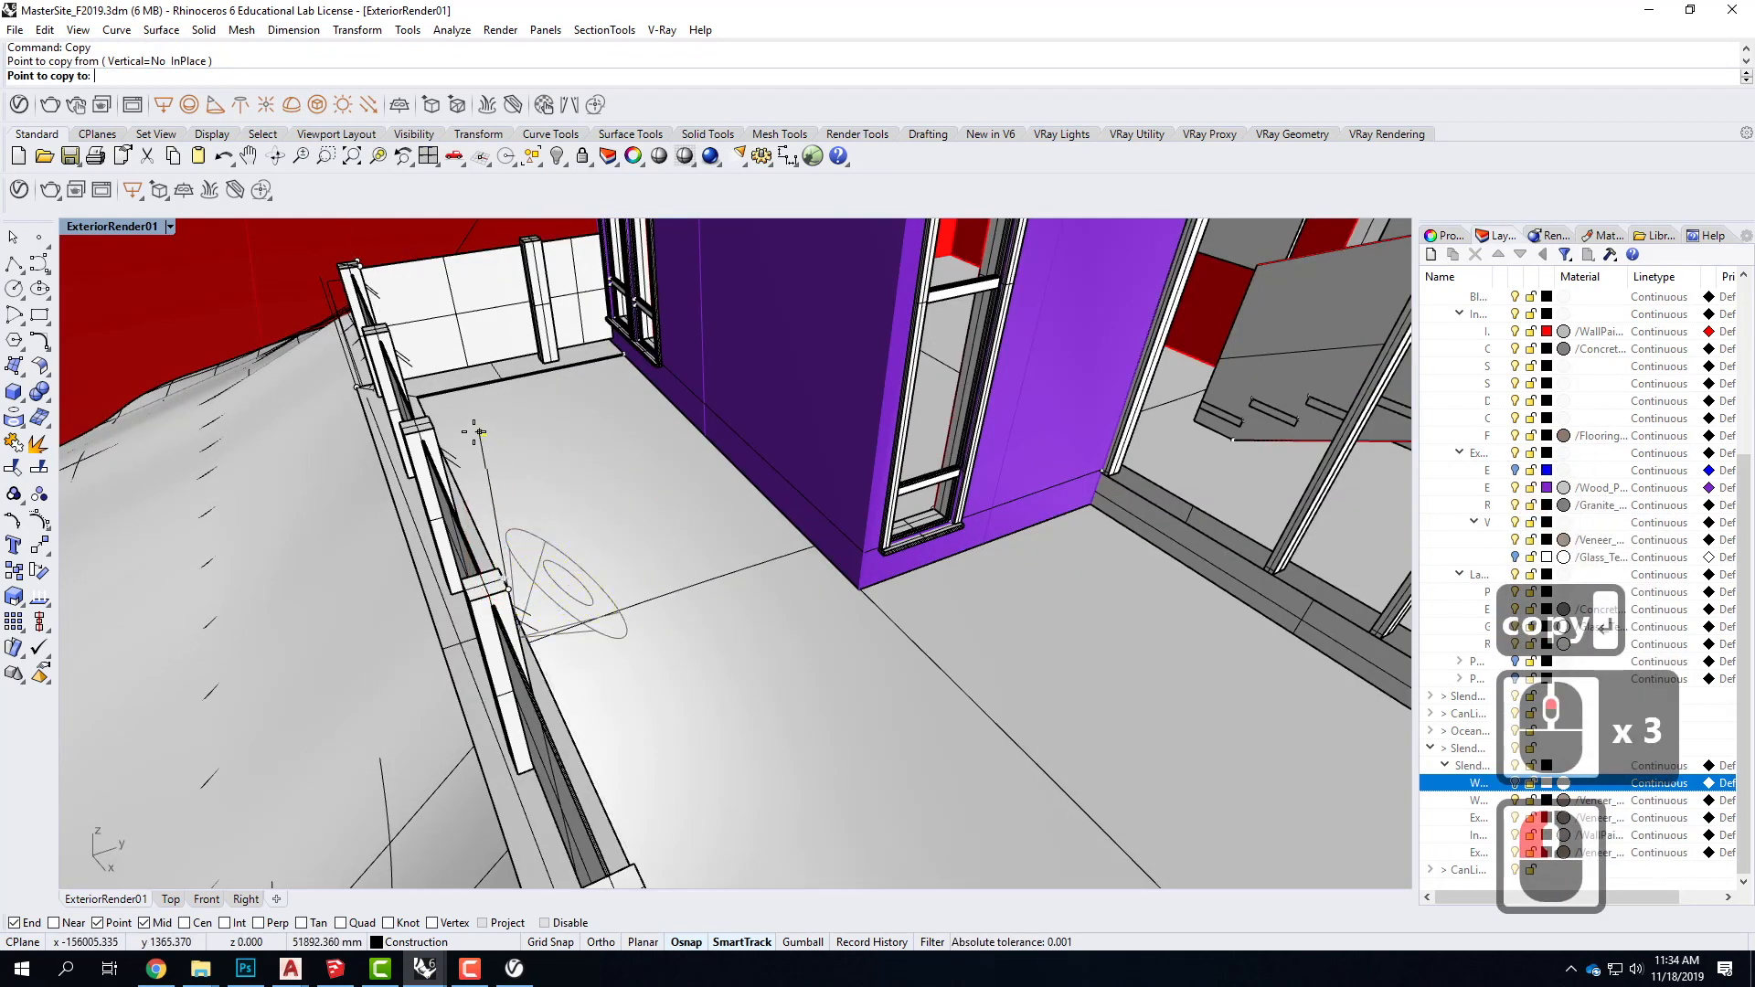
pyautogui.press('Escape')
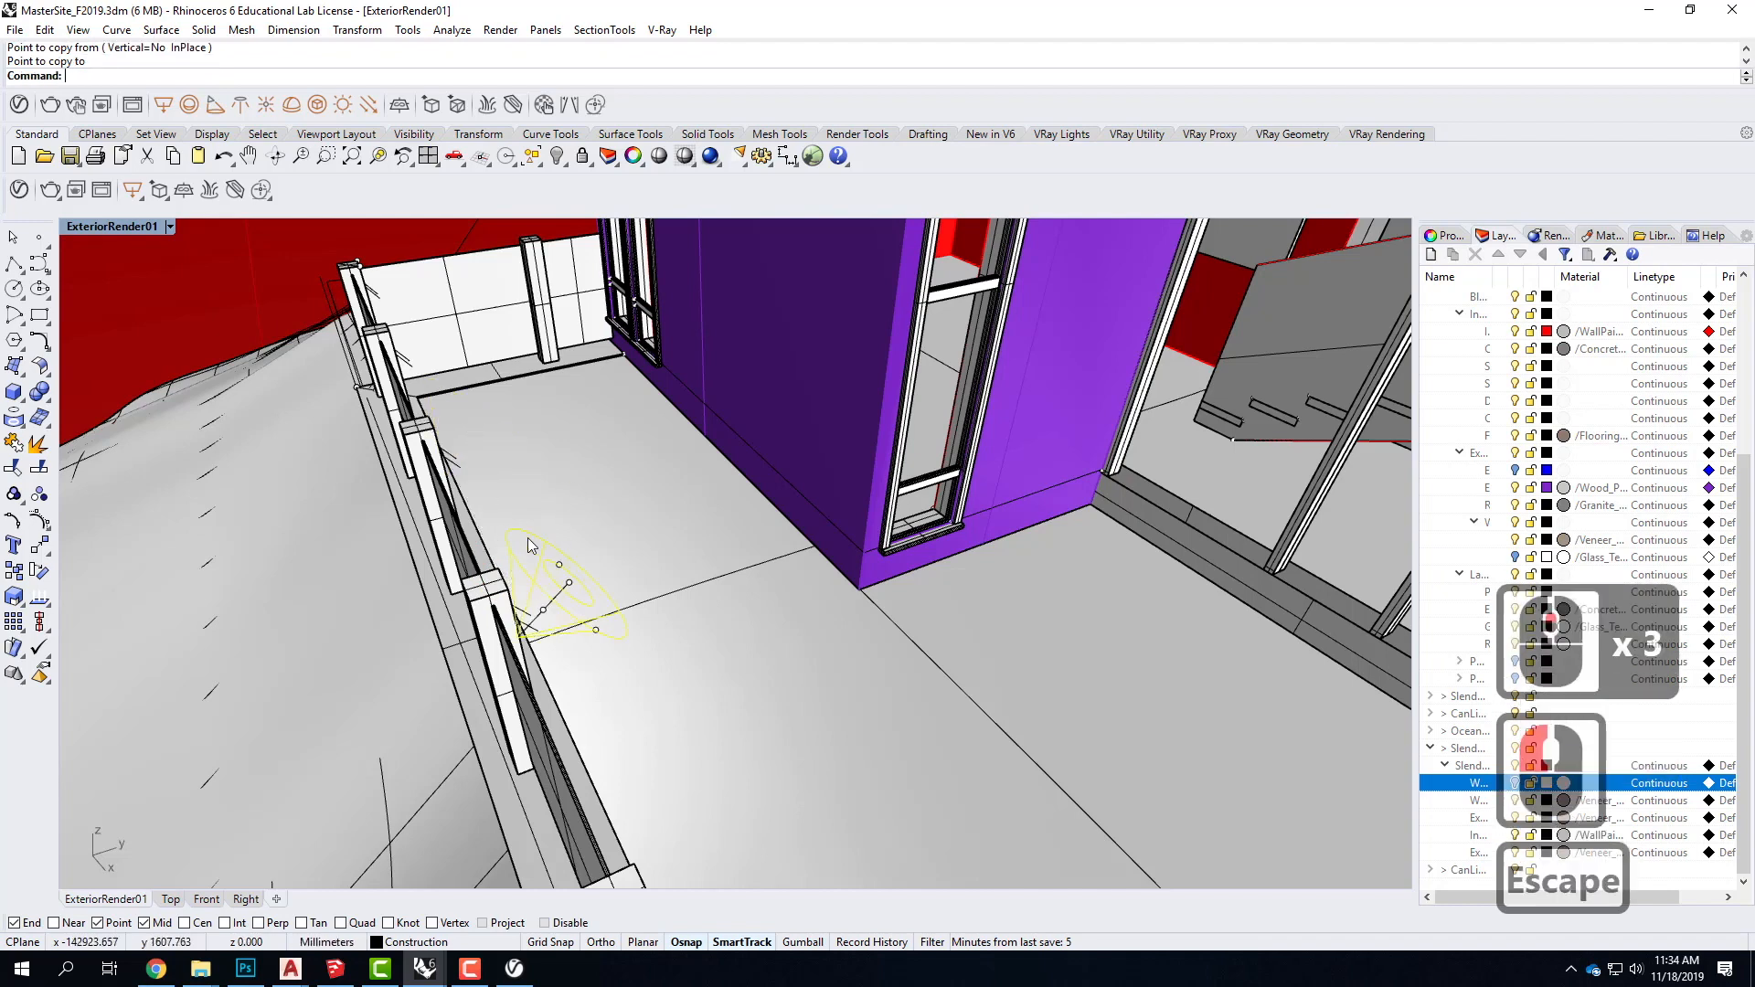
# Step: Copy the spotlight from the top corner of its railing post to the matching corners of the posts toward the terrace's far end
pyautogui.write('coipy')
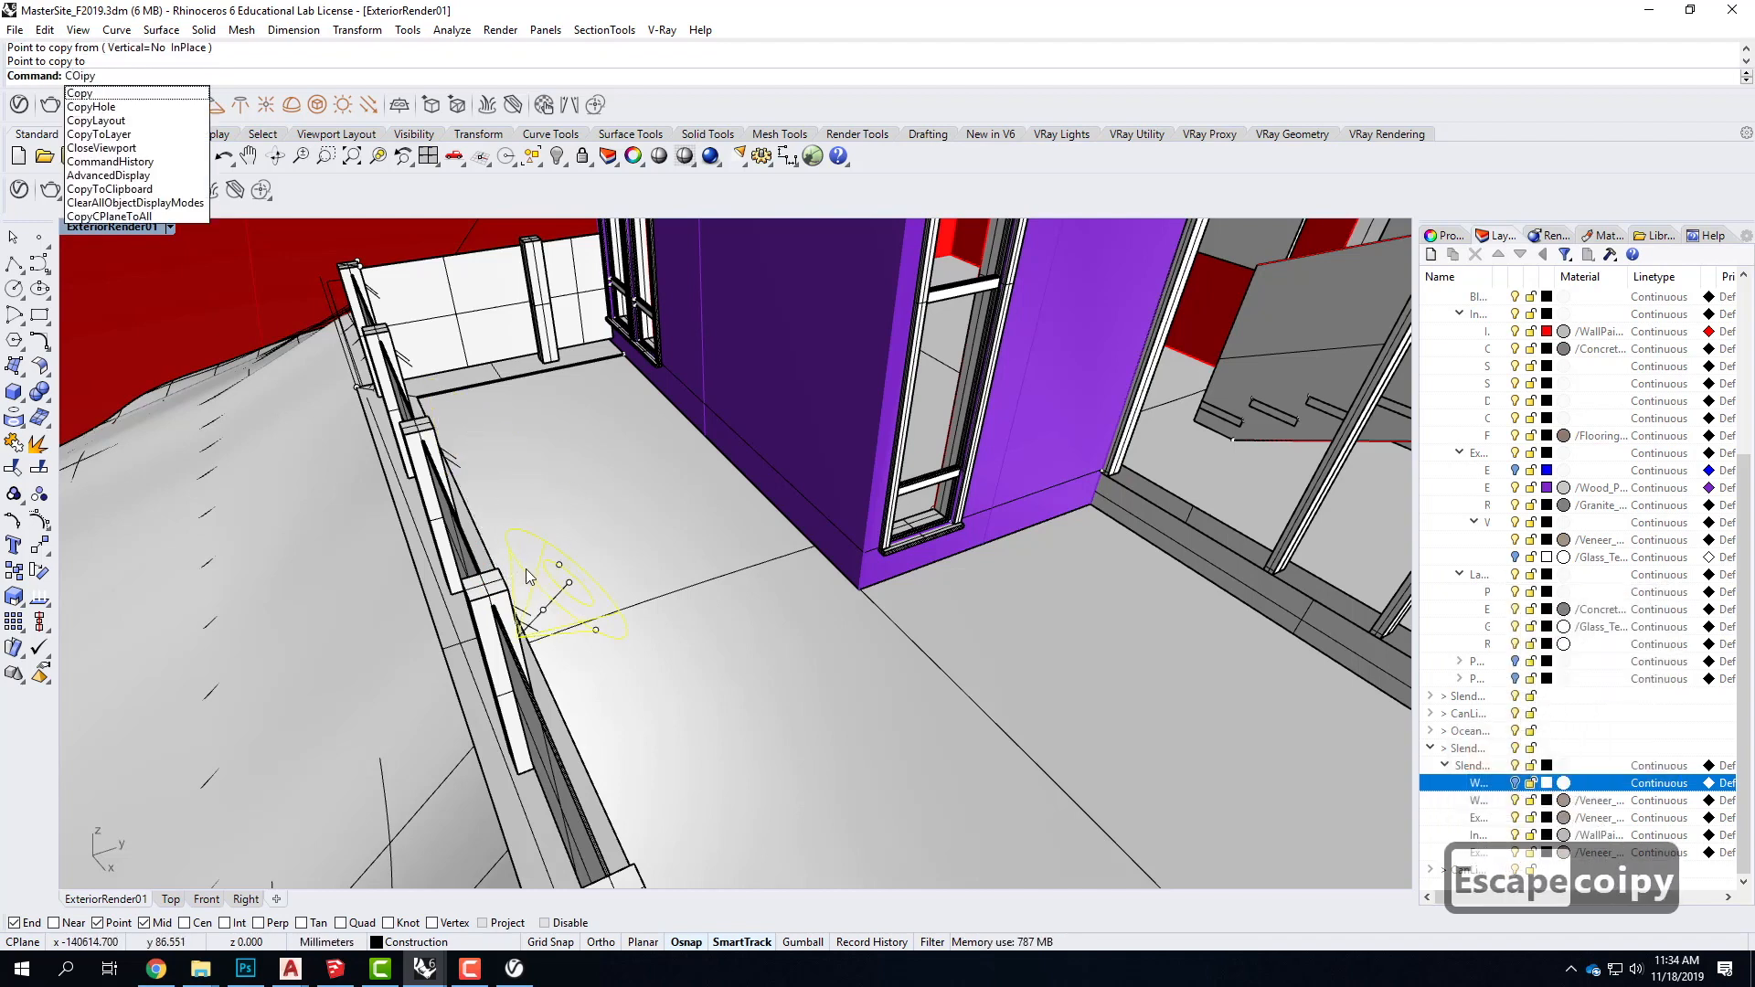
pyautogui.press('BackSpace')
pyautogui.press('BackSpace')
pyautogui.press('BackSpace')
pyautogui.write('py')
pyautogui.press('Return')
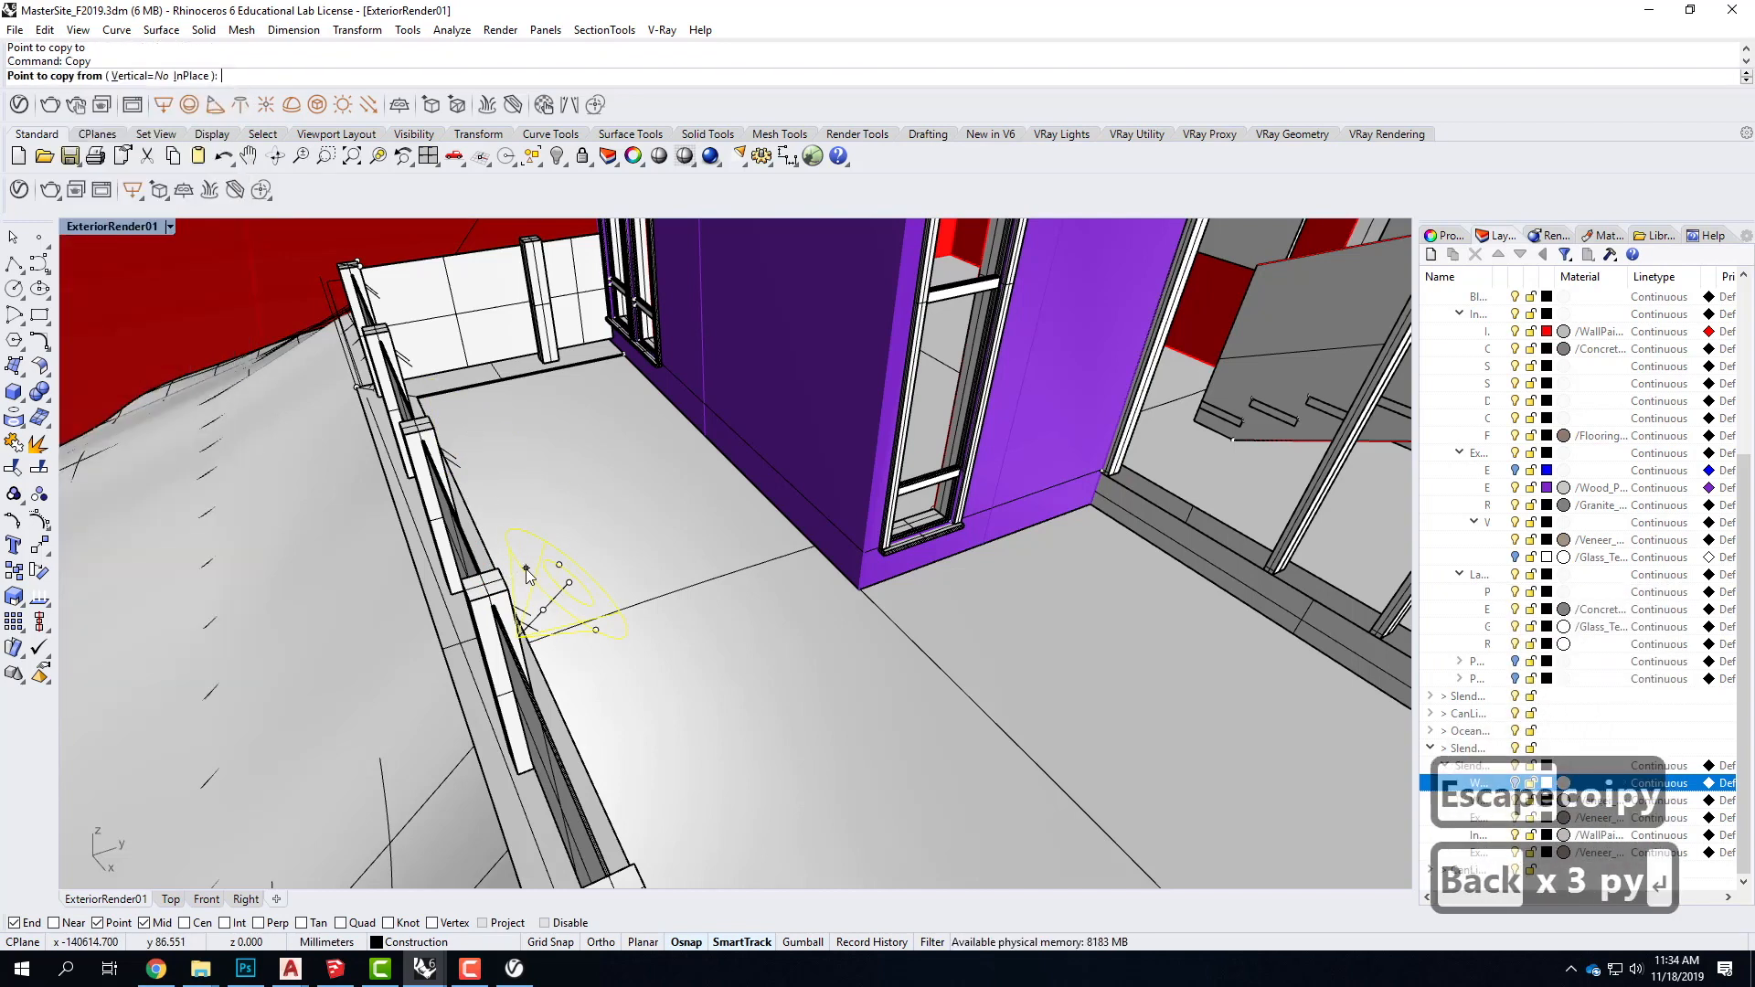
pyautogui.click(497, 565)
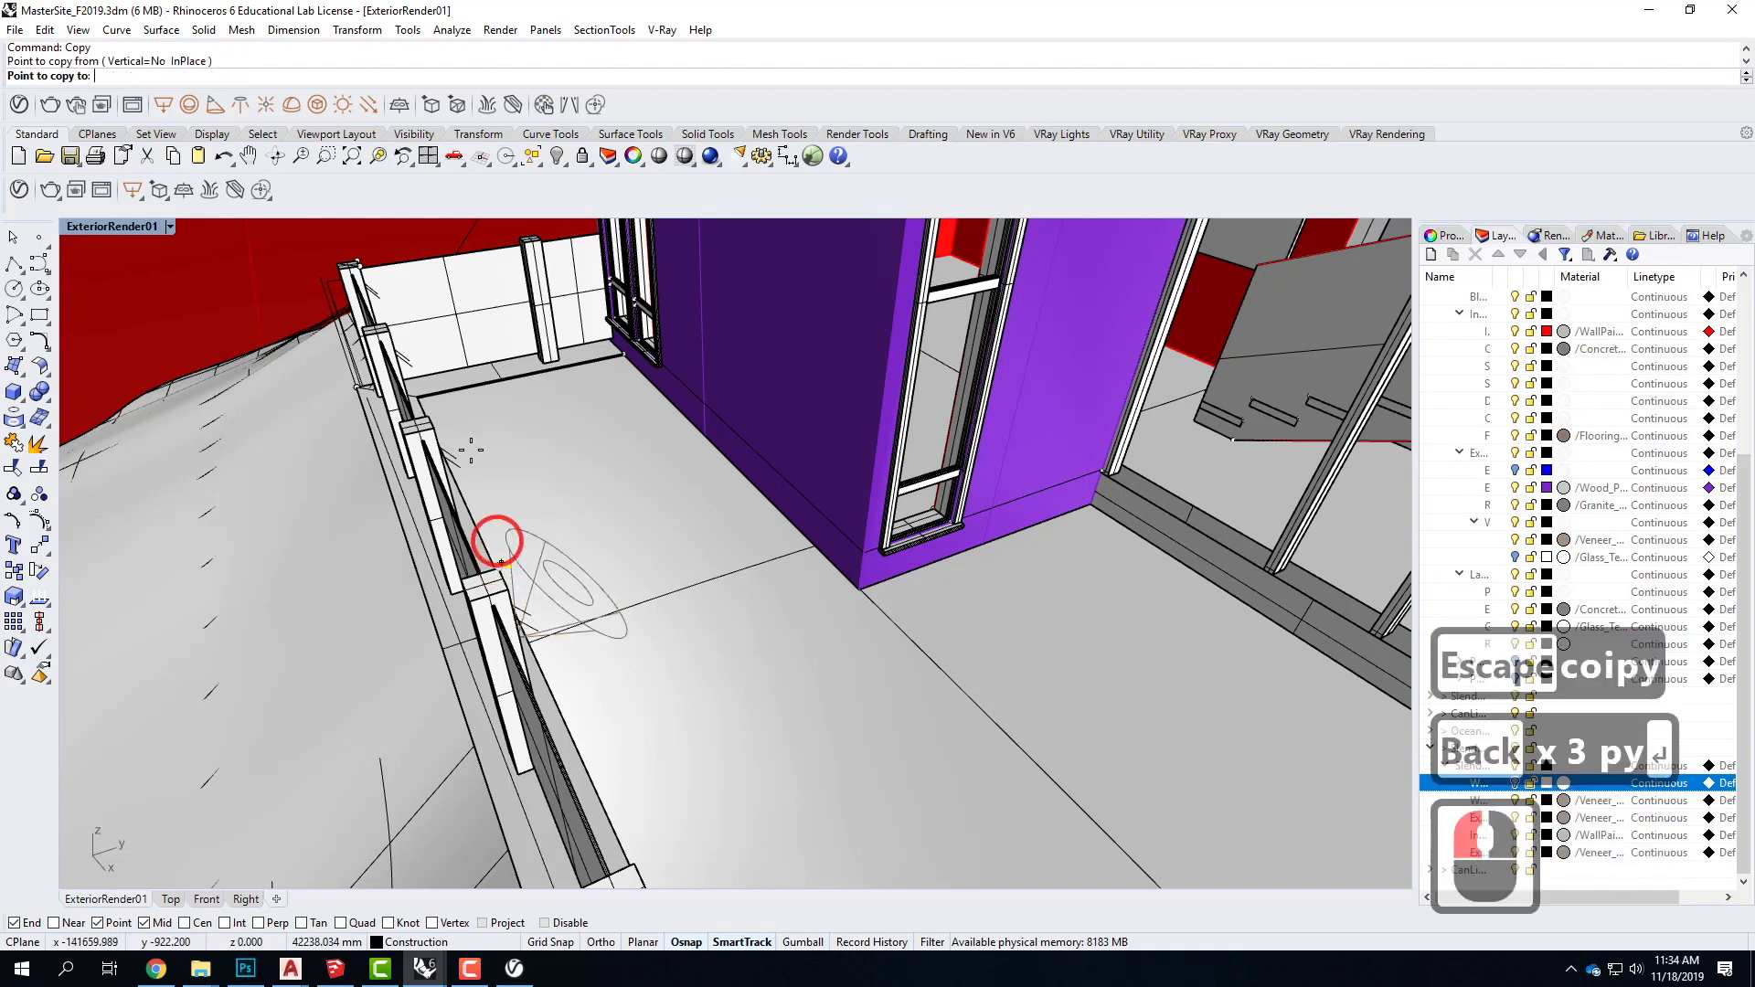
pyautogui.scroll(2, 430, 416)
pyautogui.click(600, 595)
pyautogui.scroll(-3, 485, 391)
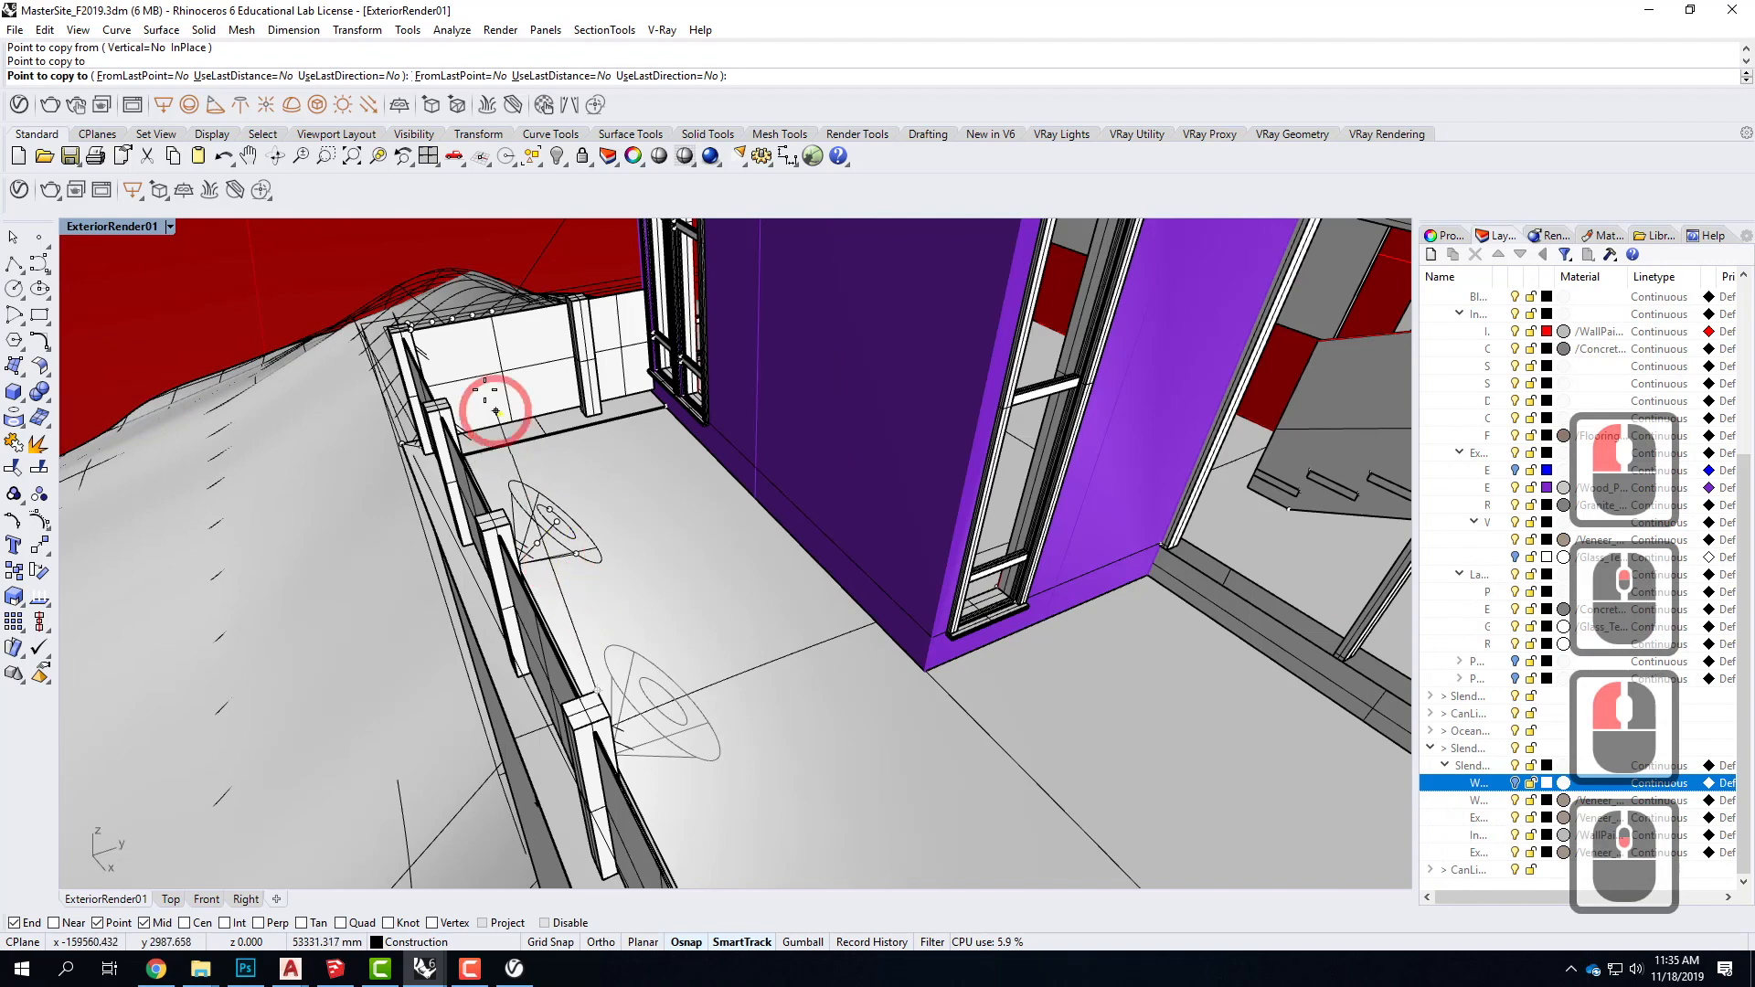
pyautogui.scroll(2, 457, 389)
pyautogui.click(434, 409)
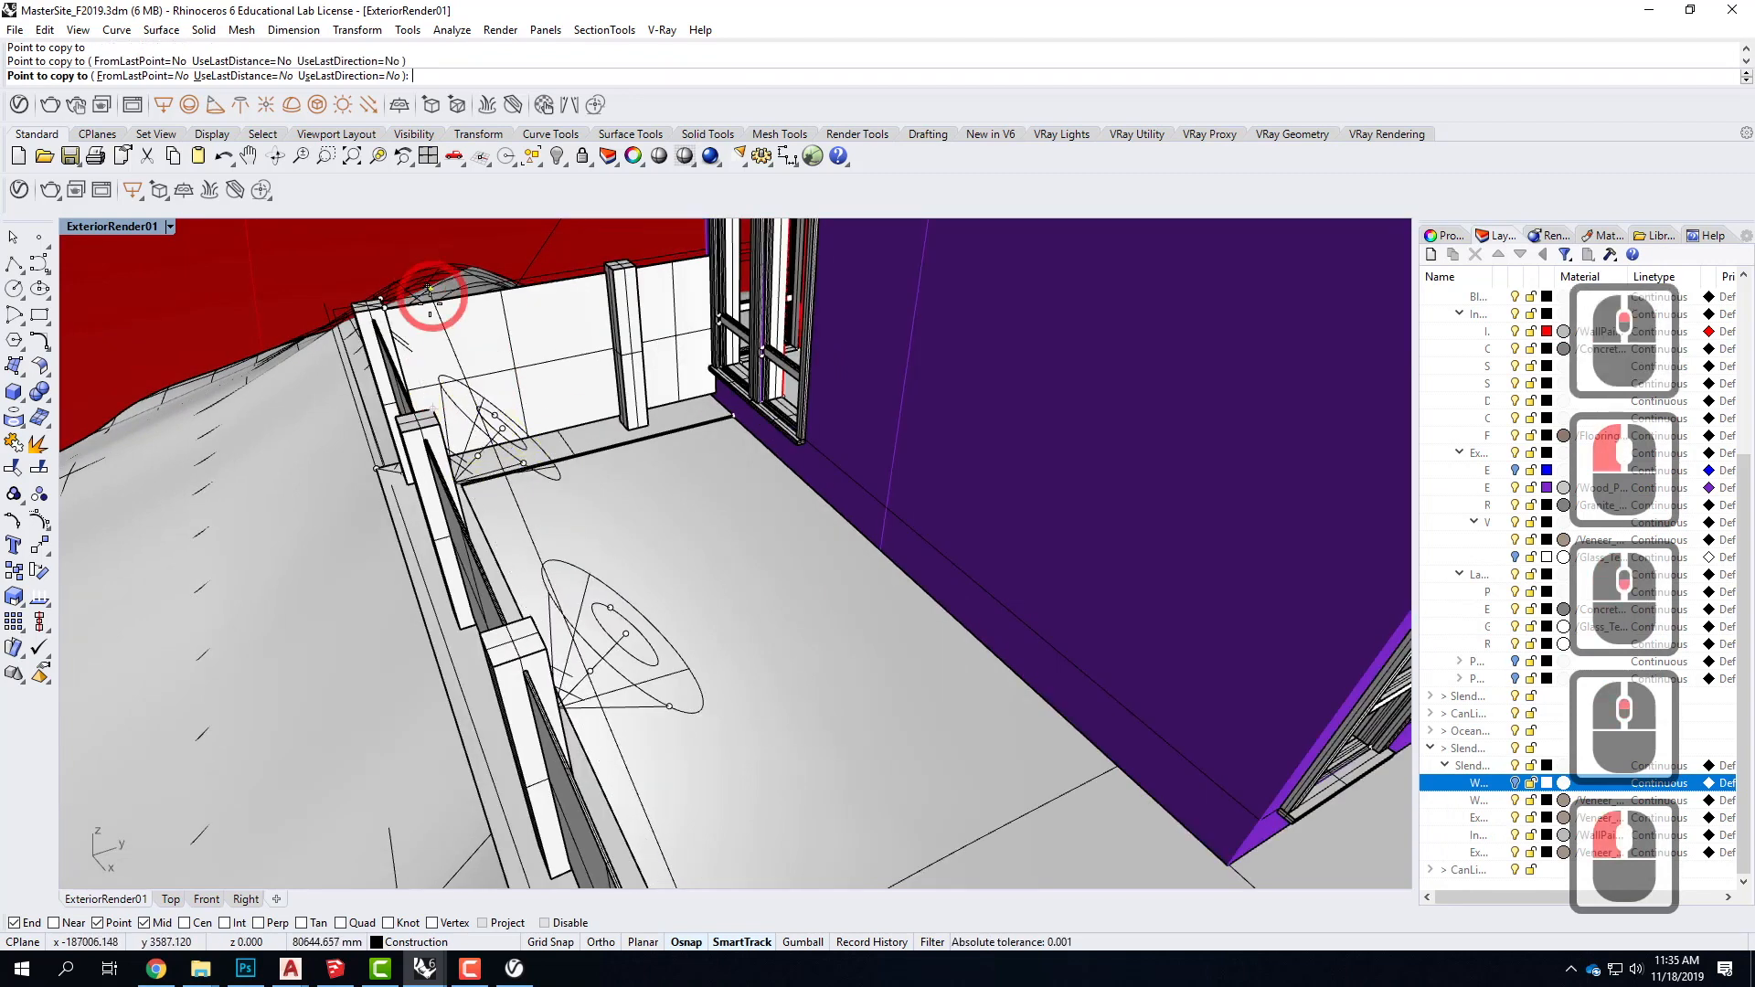
# Step: Place another spotlight copy at the top corner of the railing post nearest the large deck, finish copying and clear the selection
pyautogui.scroll(-4, 638, 365)
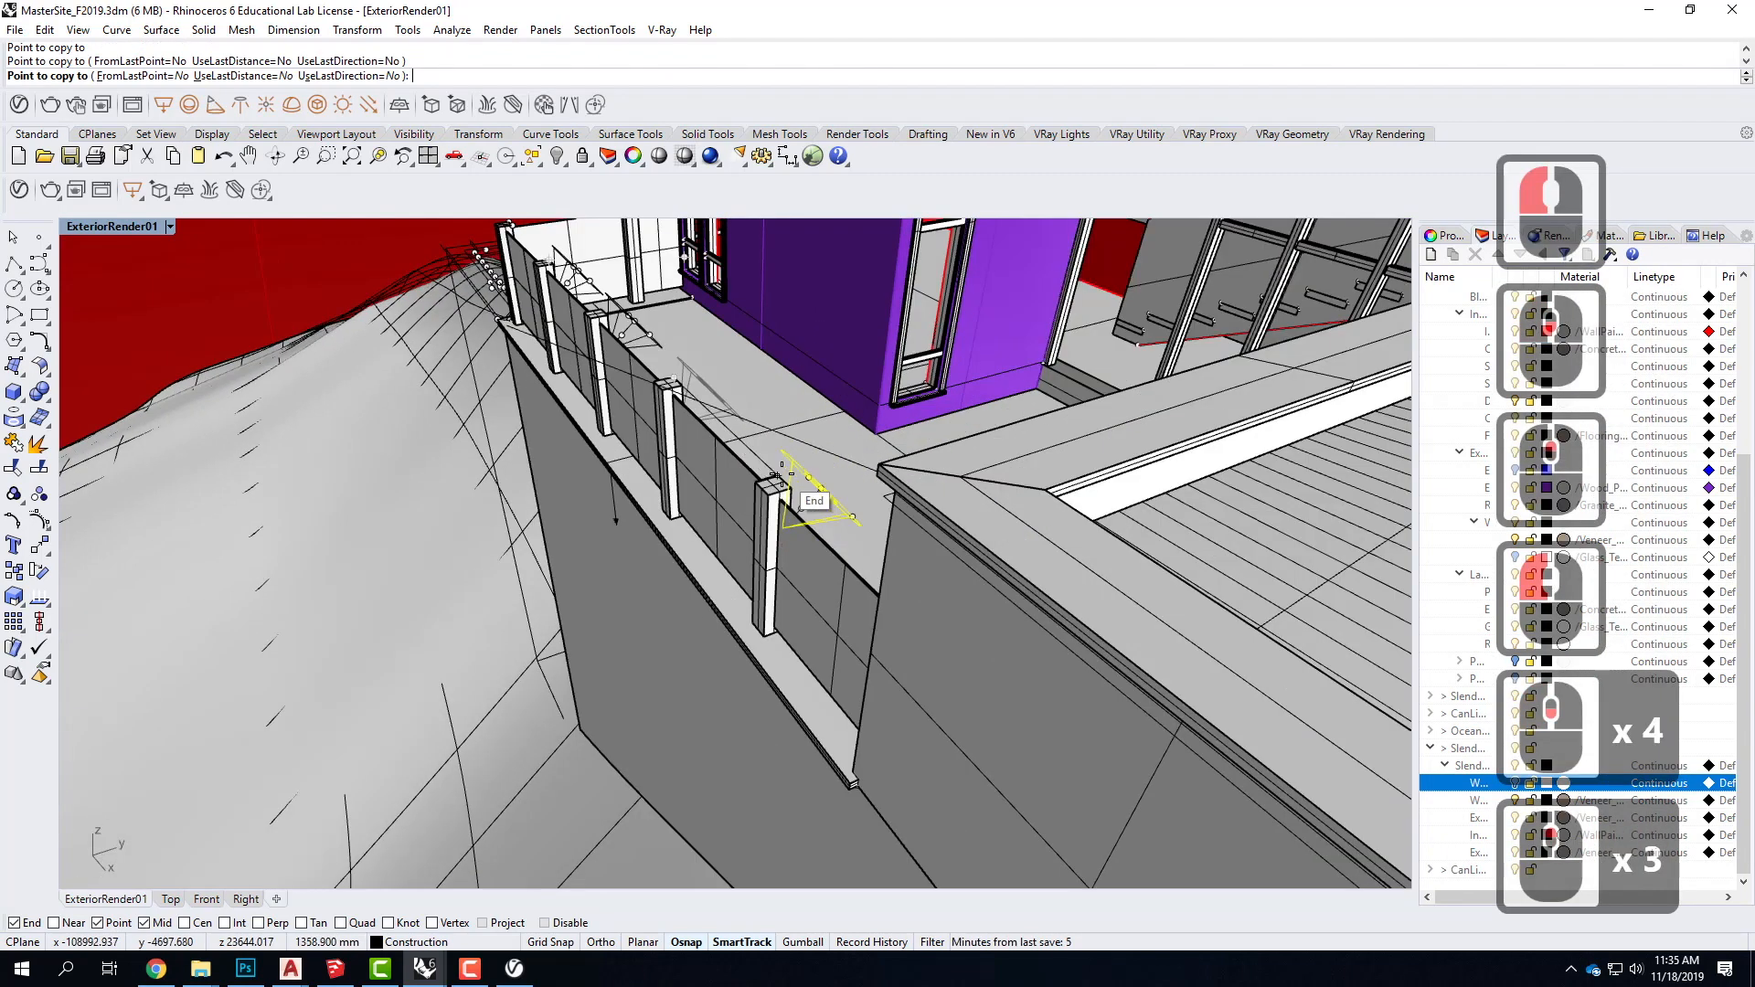
pyautogui.scroll(3, 777, 474)
pyautogui.click(776, 474)
pyautogui.press('Escape')
pyautogui.press('Escape')
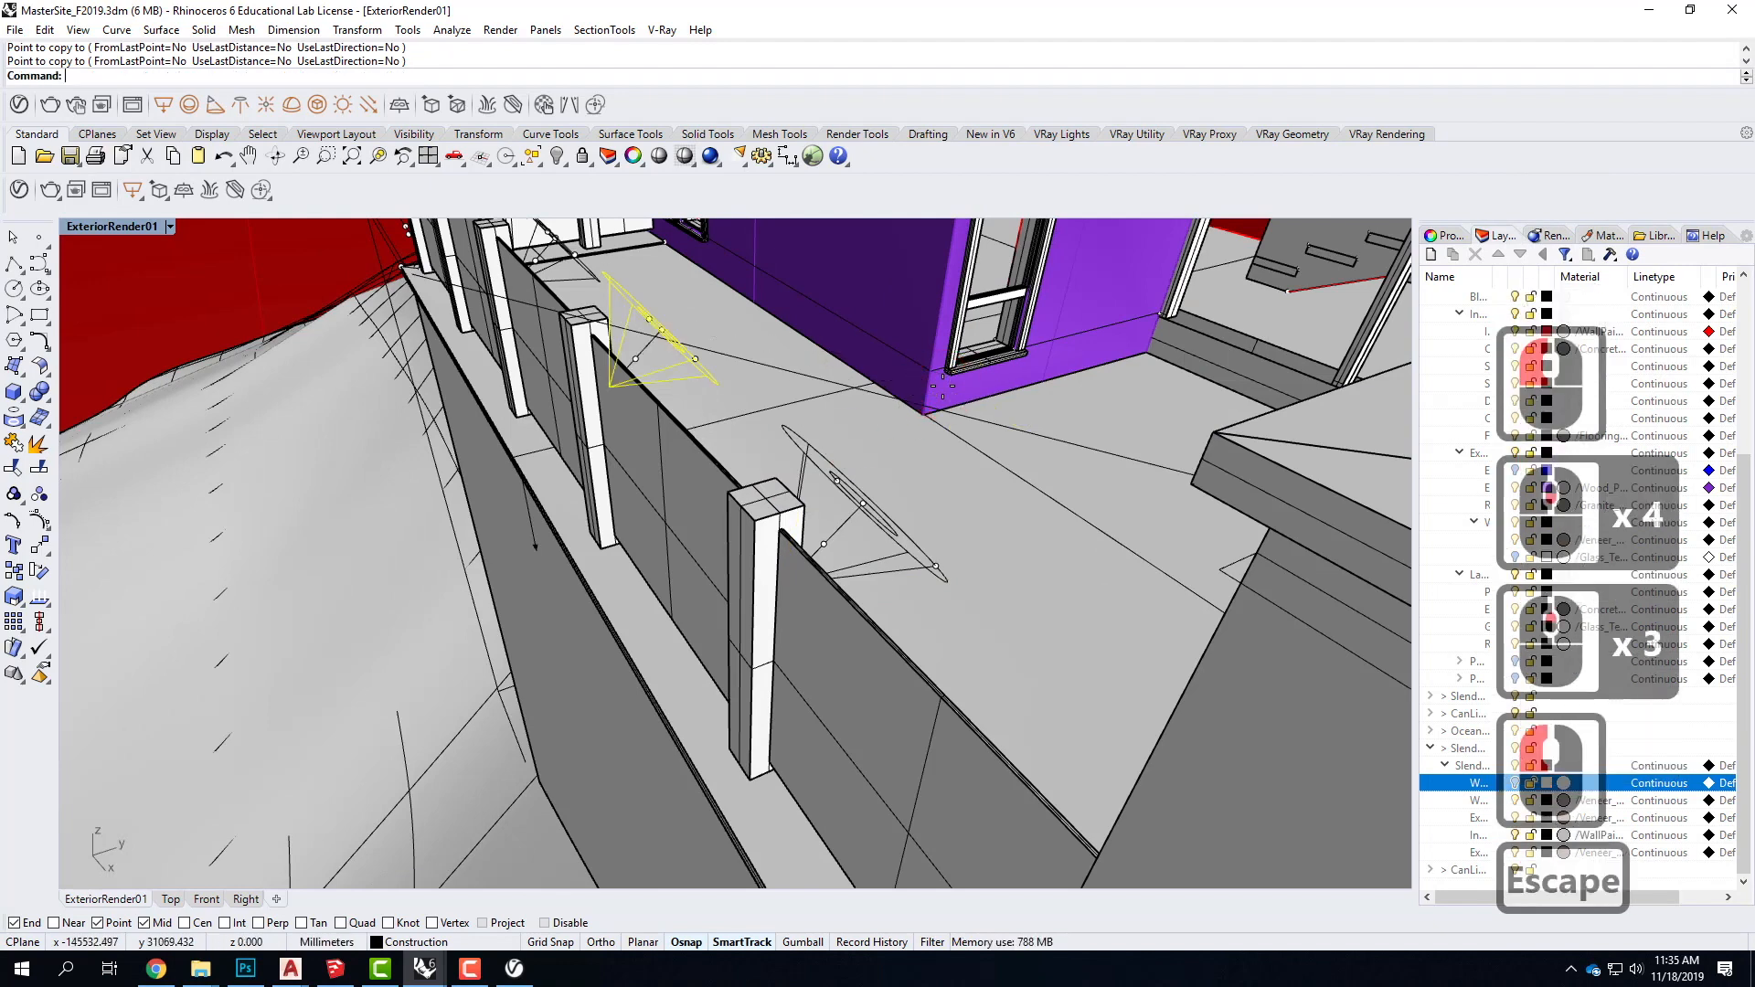
pyautogui.press('Escape')
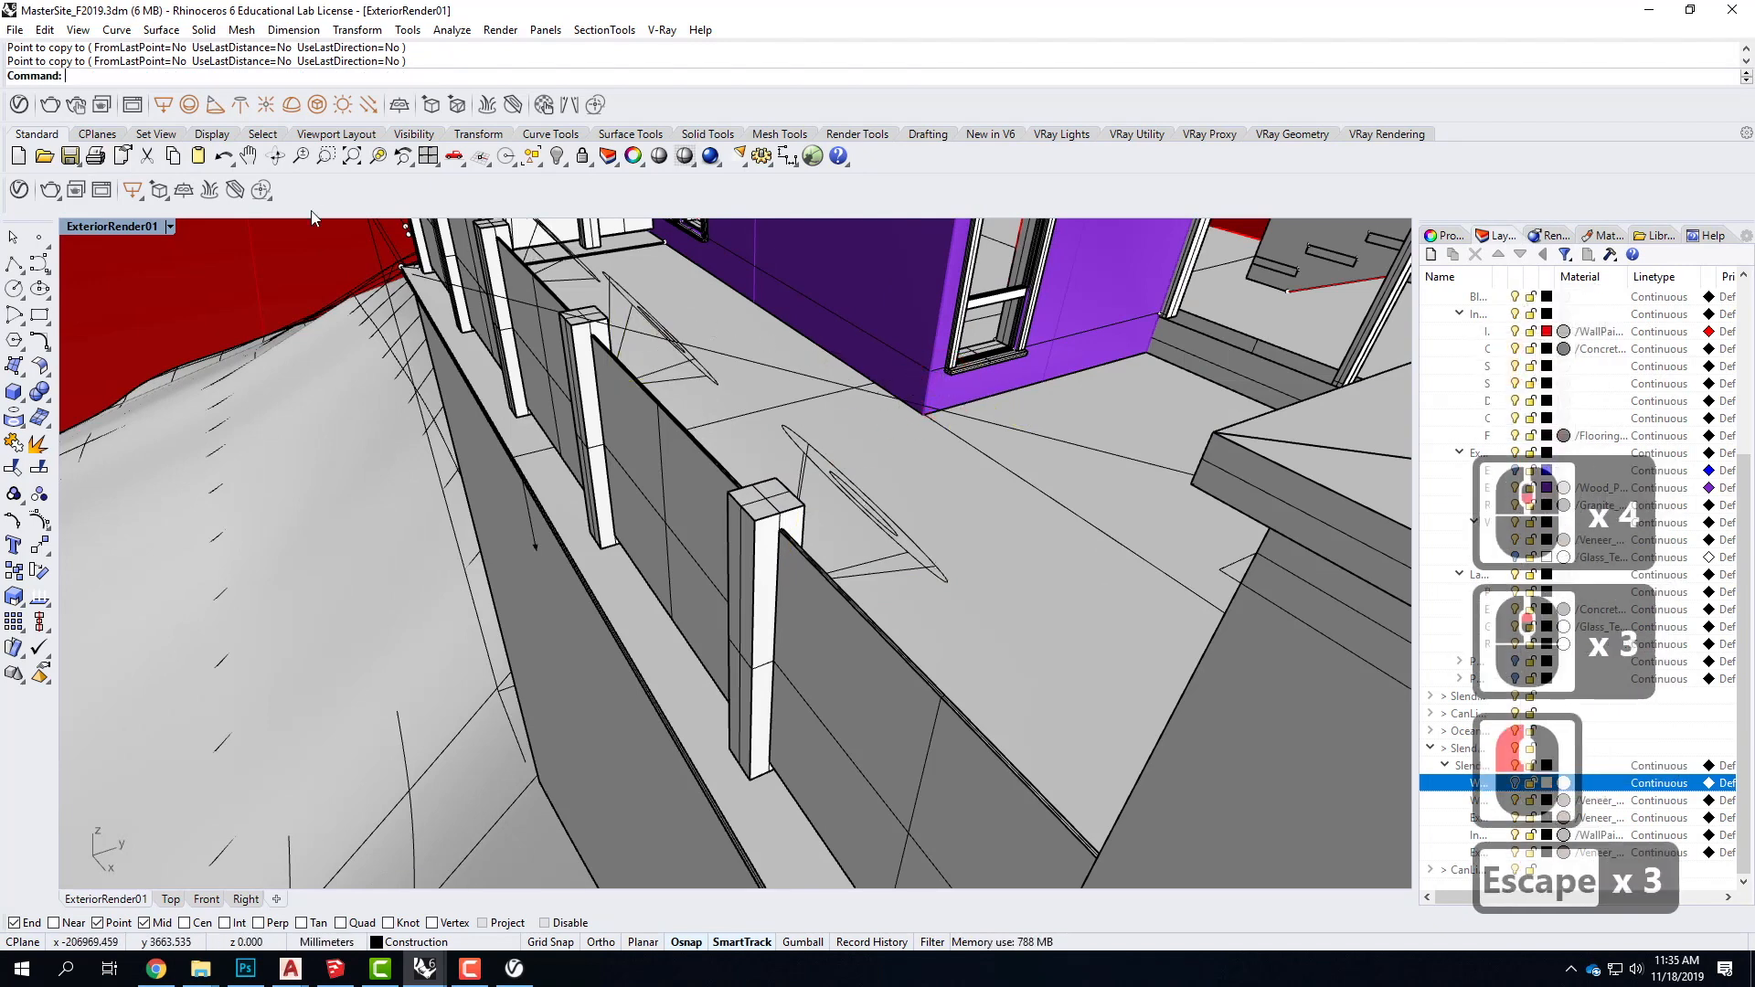
# Step: Restore the saved ExteriorRender01 view in the viewport
pyautogui.click(171, 227)
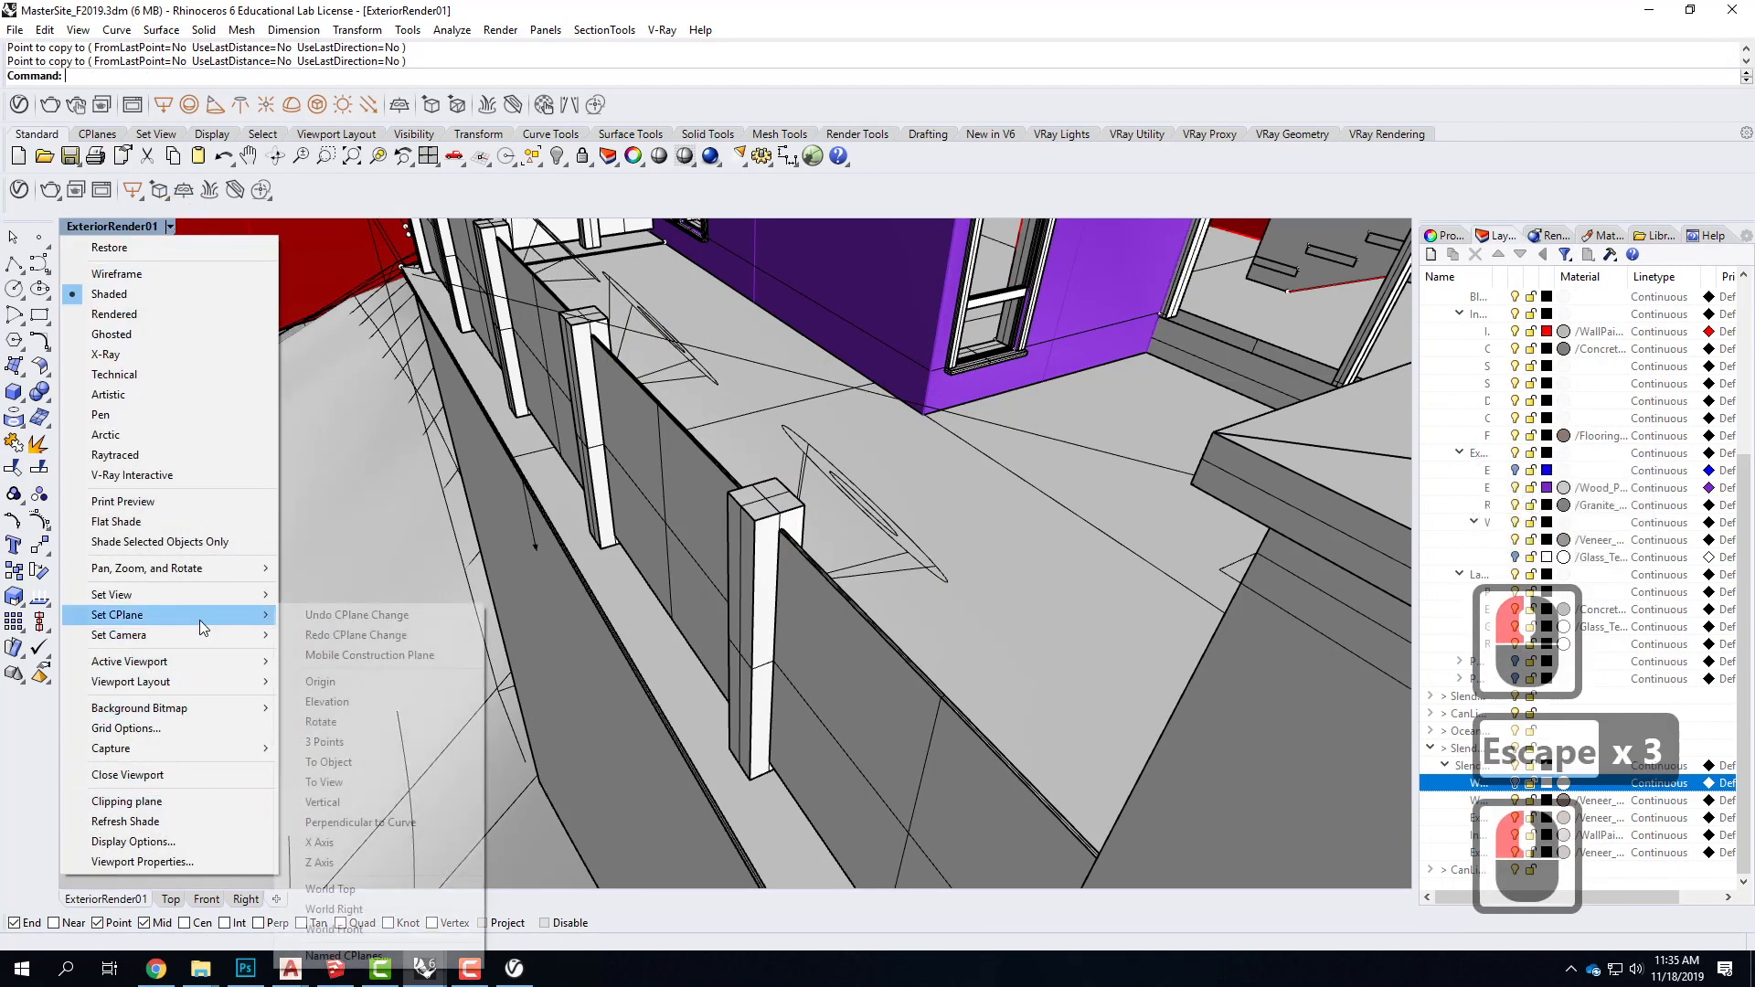
pyautogui.moveTo(196, 596)
pyautogui.click(361, 840)
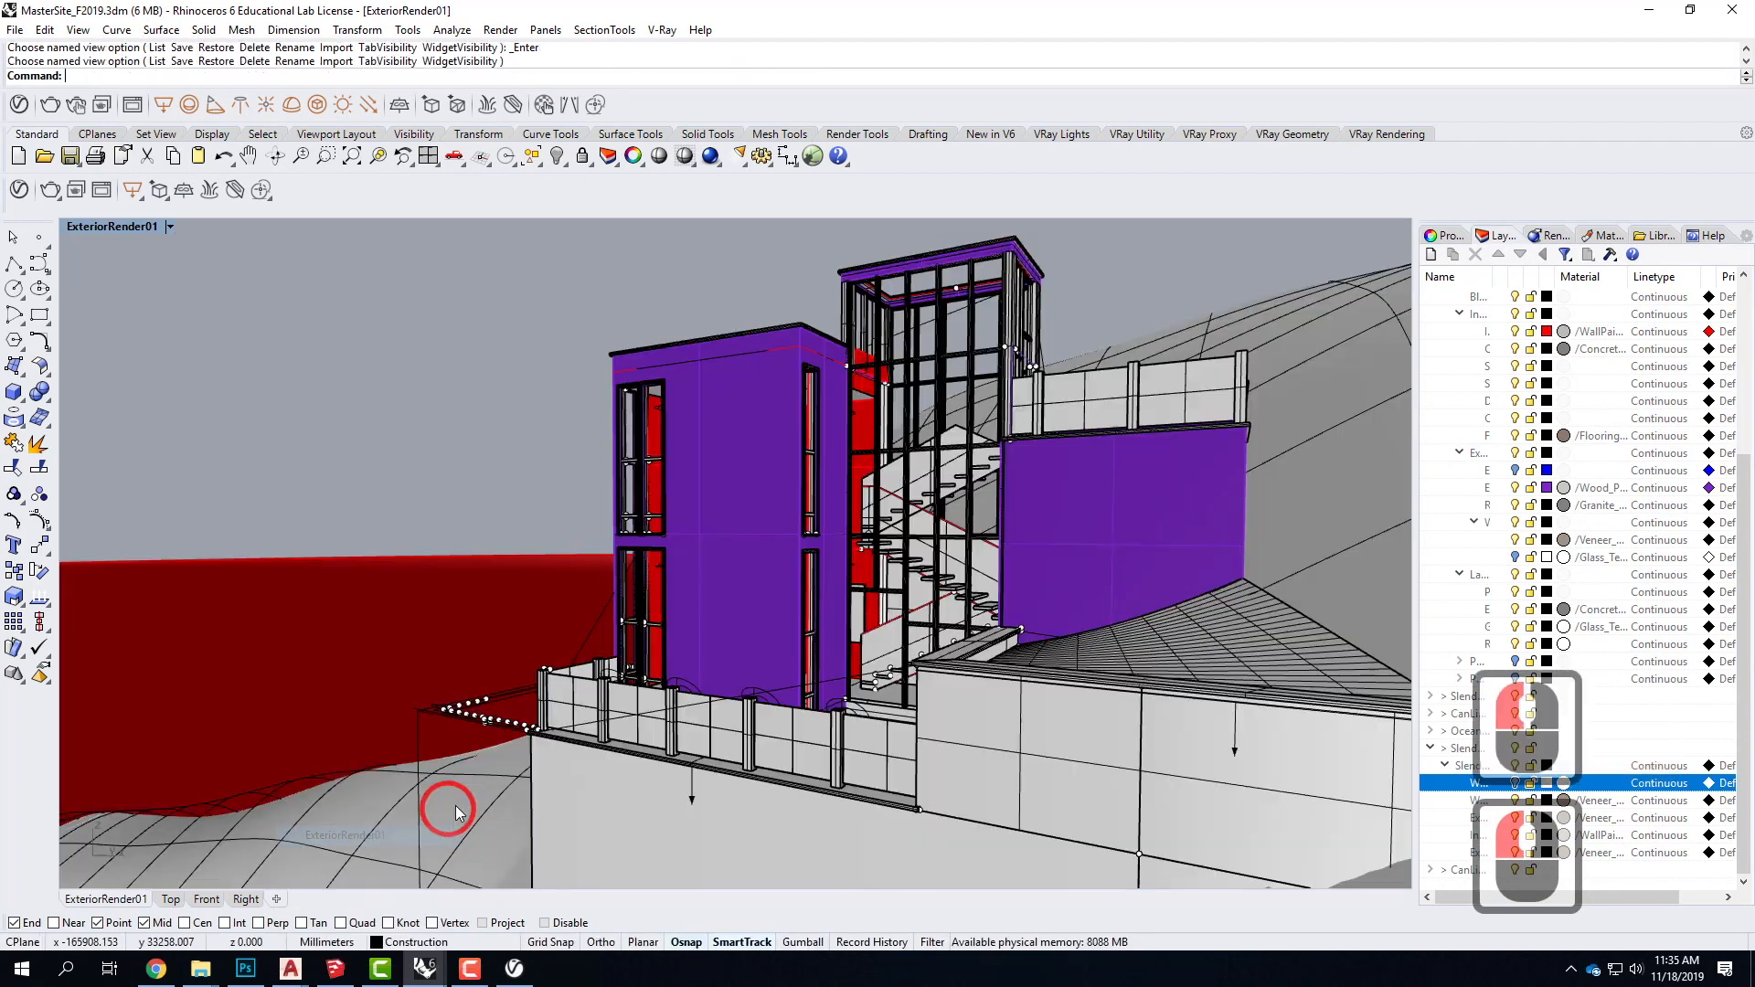
# Step: Test-render the view with the new railing spotlights, stop the render and close the V-Ray frame buffer
pyautogui.click(712, 156)
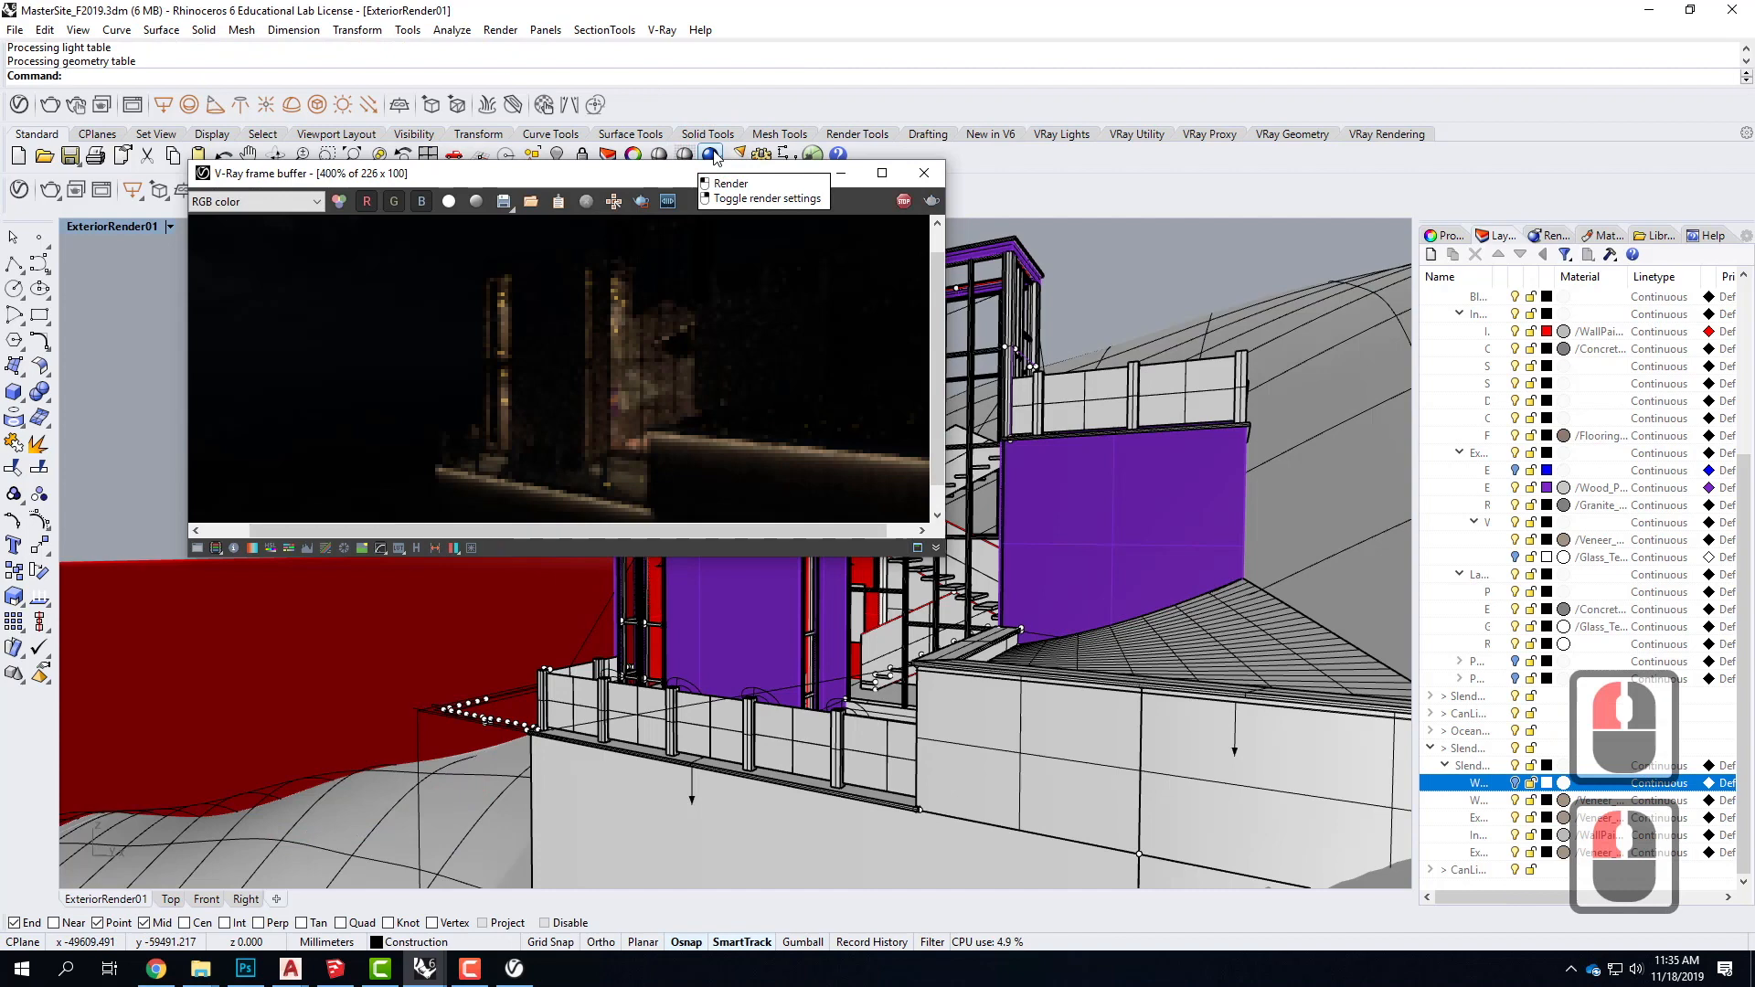
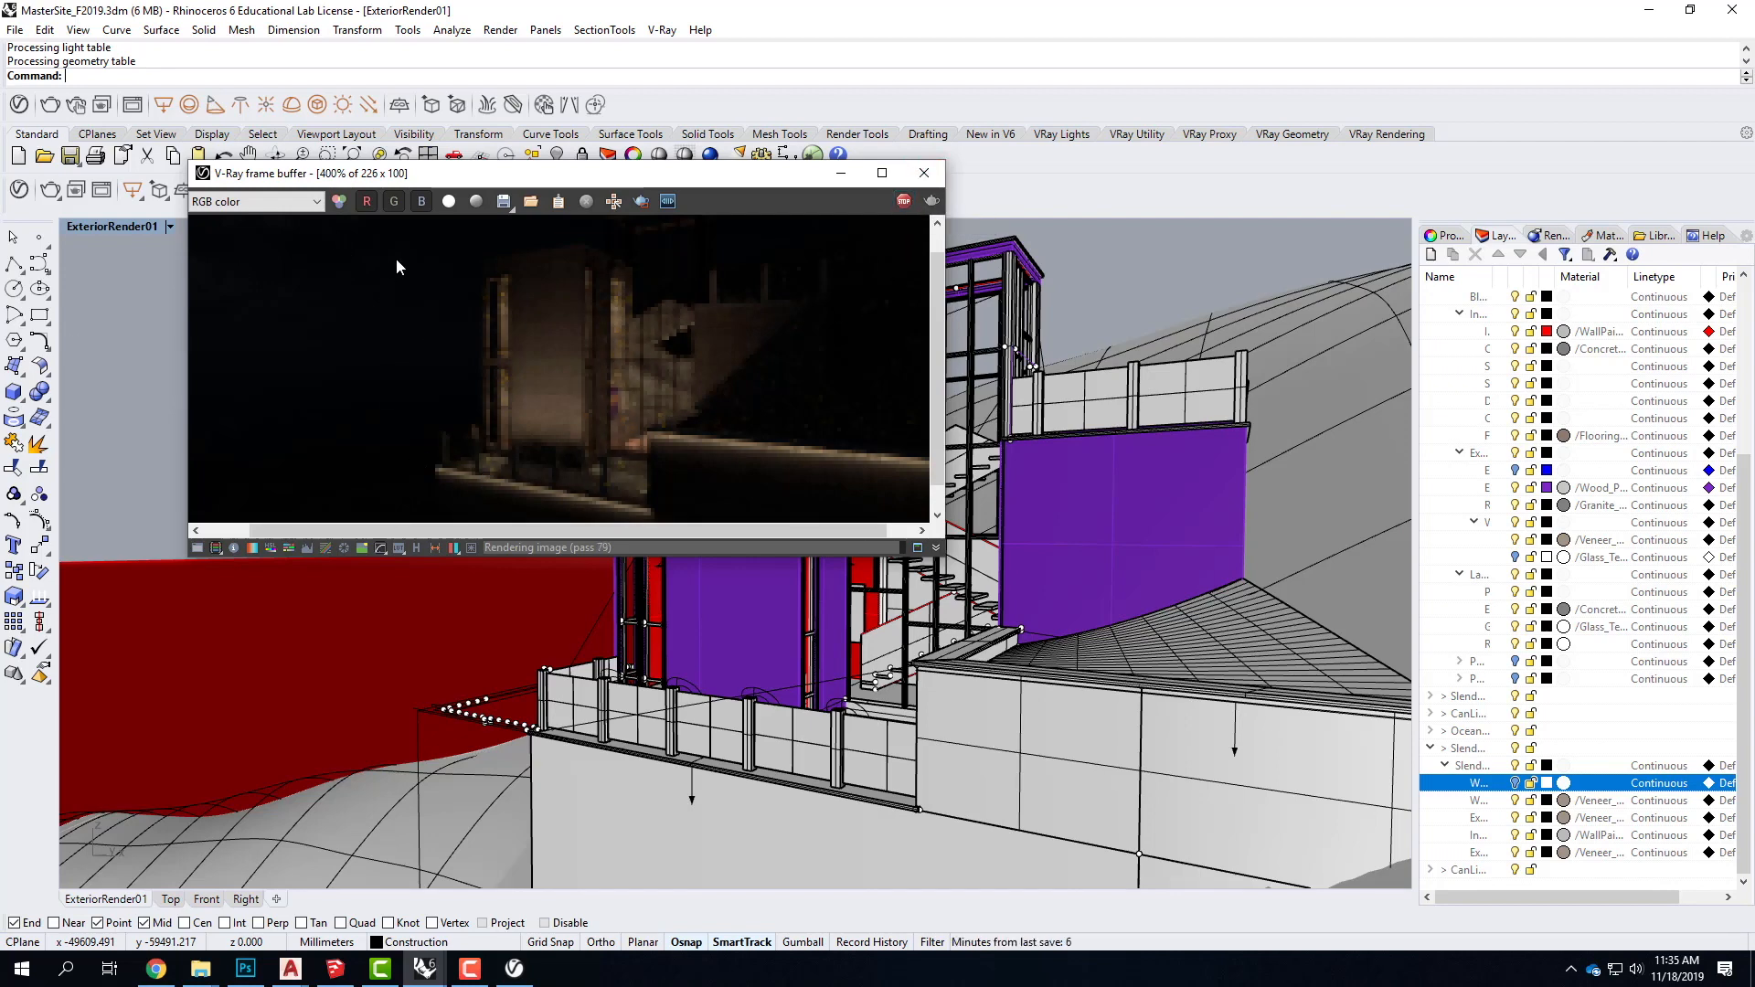
pyautogui.click(905, 201)
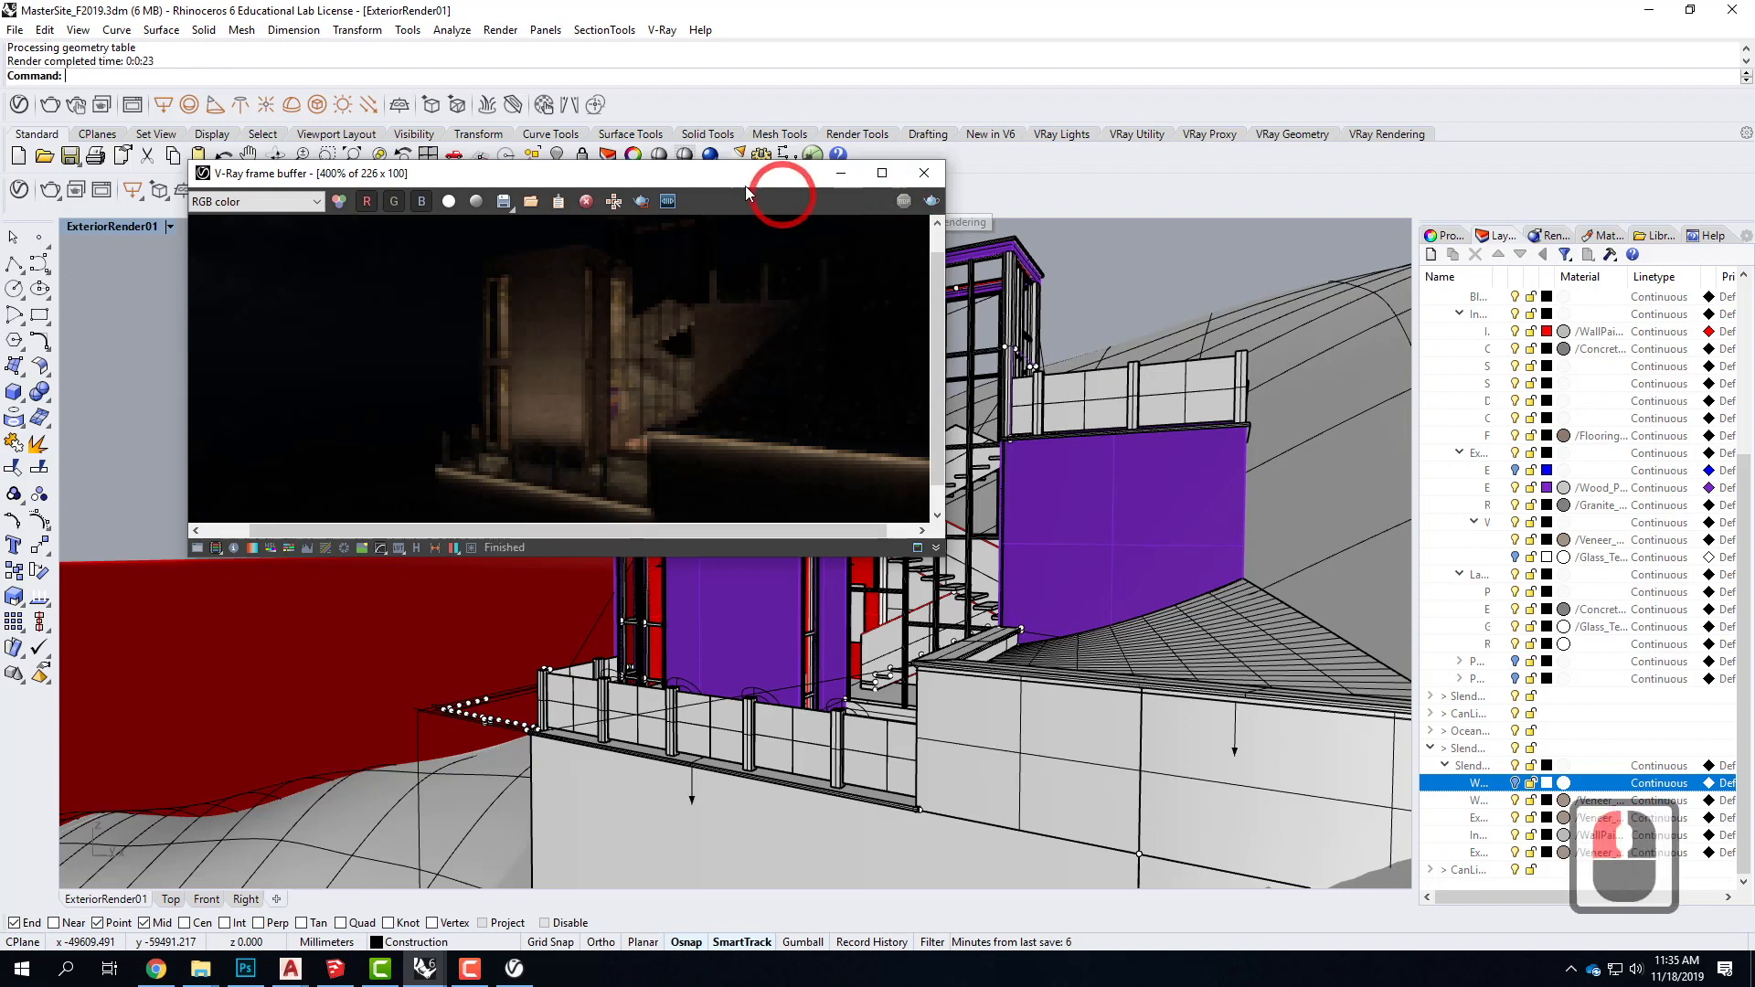
pyautogui.click(925, 173)
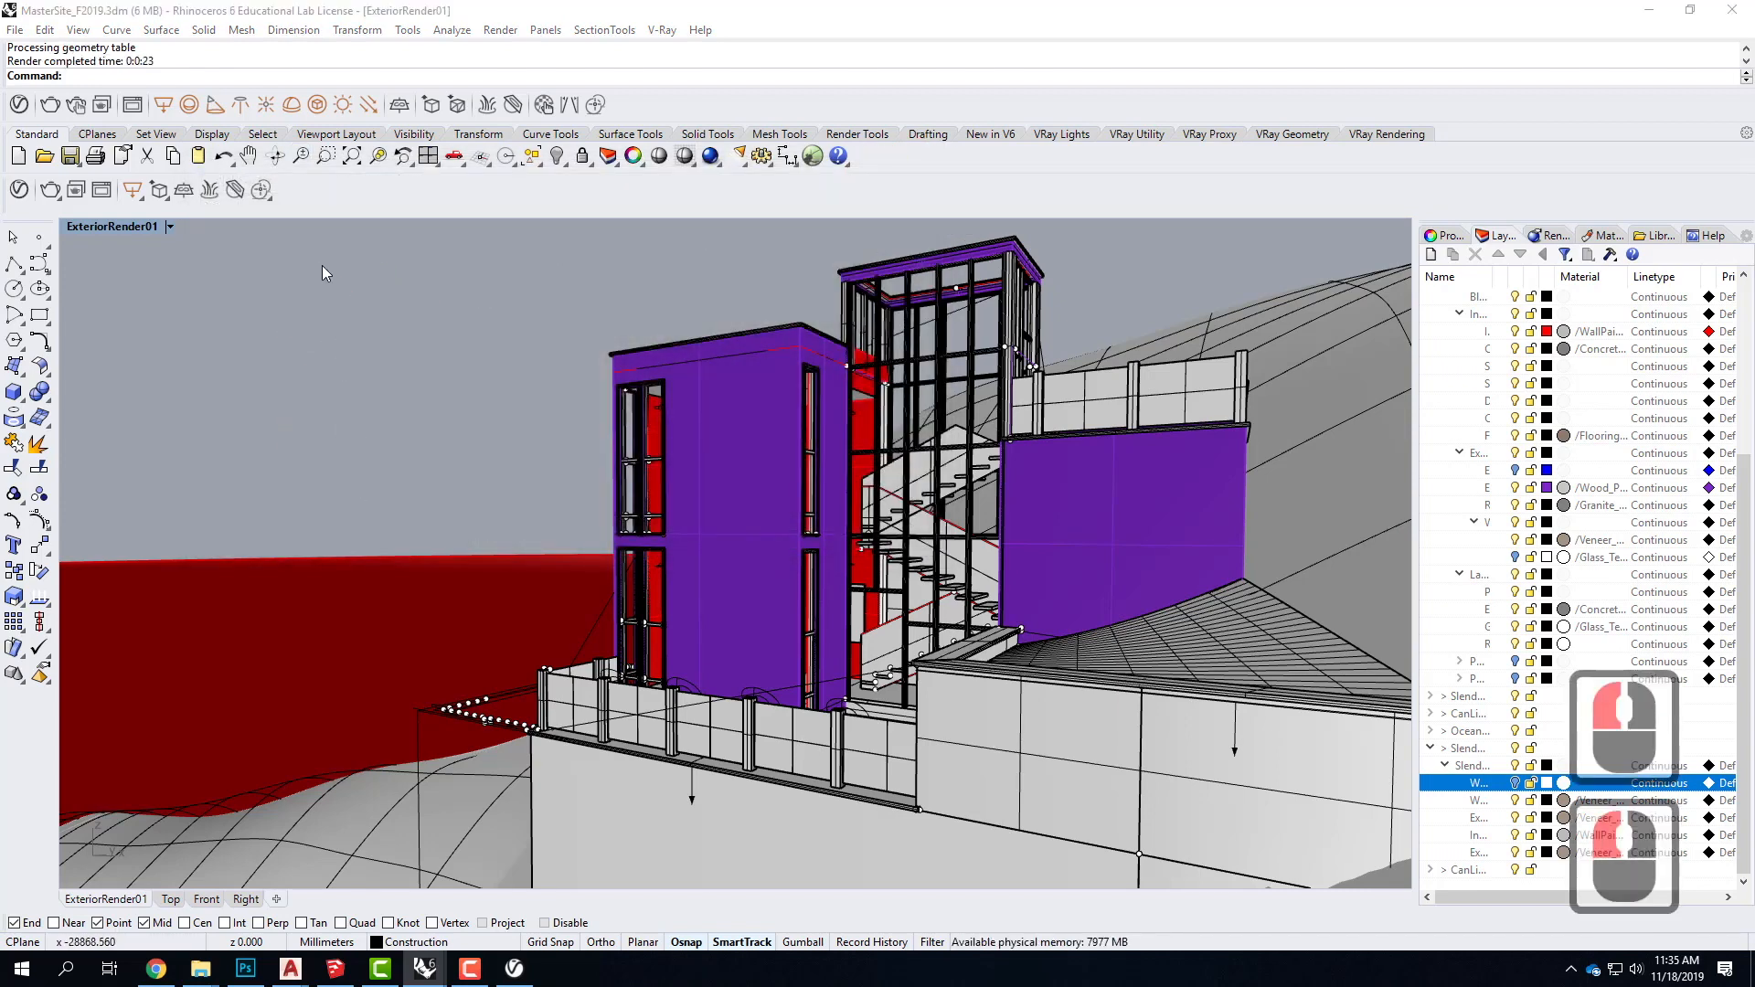
# Step: Set the environment background intensity to 1.0 in the V-Ray render settings
pyautogui.click(19, 190)
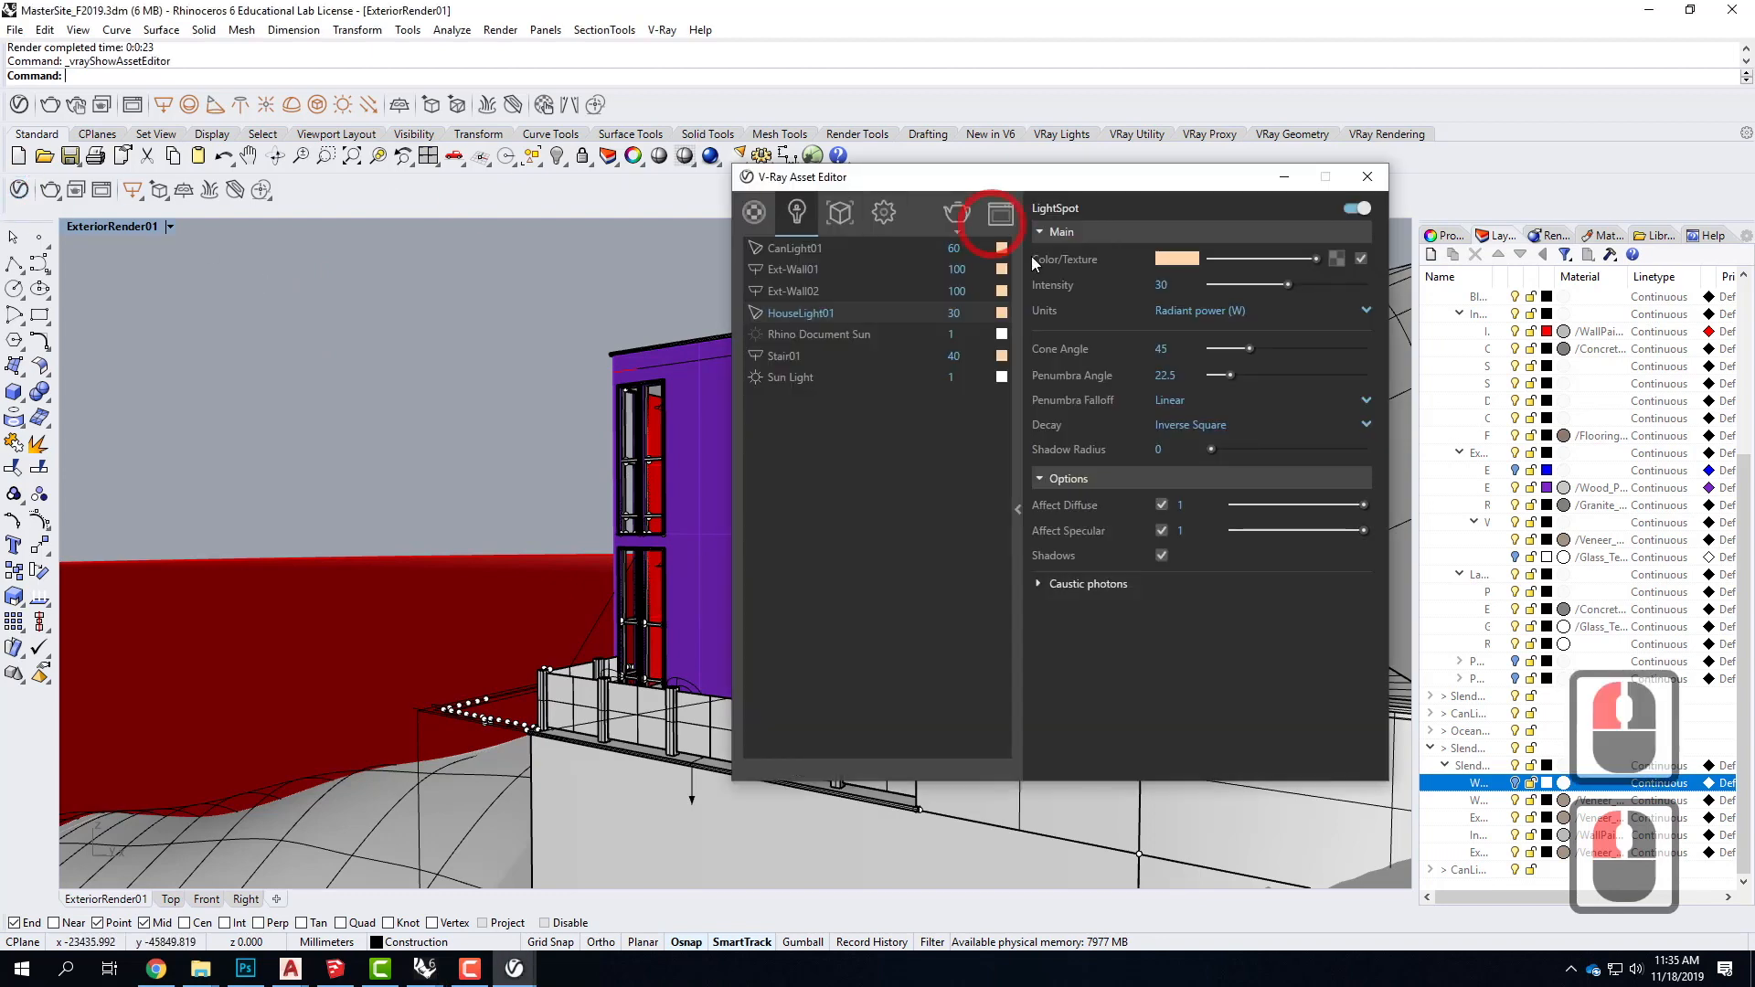
pyautogui.click(882, 214)
pyautogui.click(809, 442)
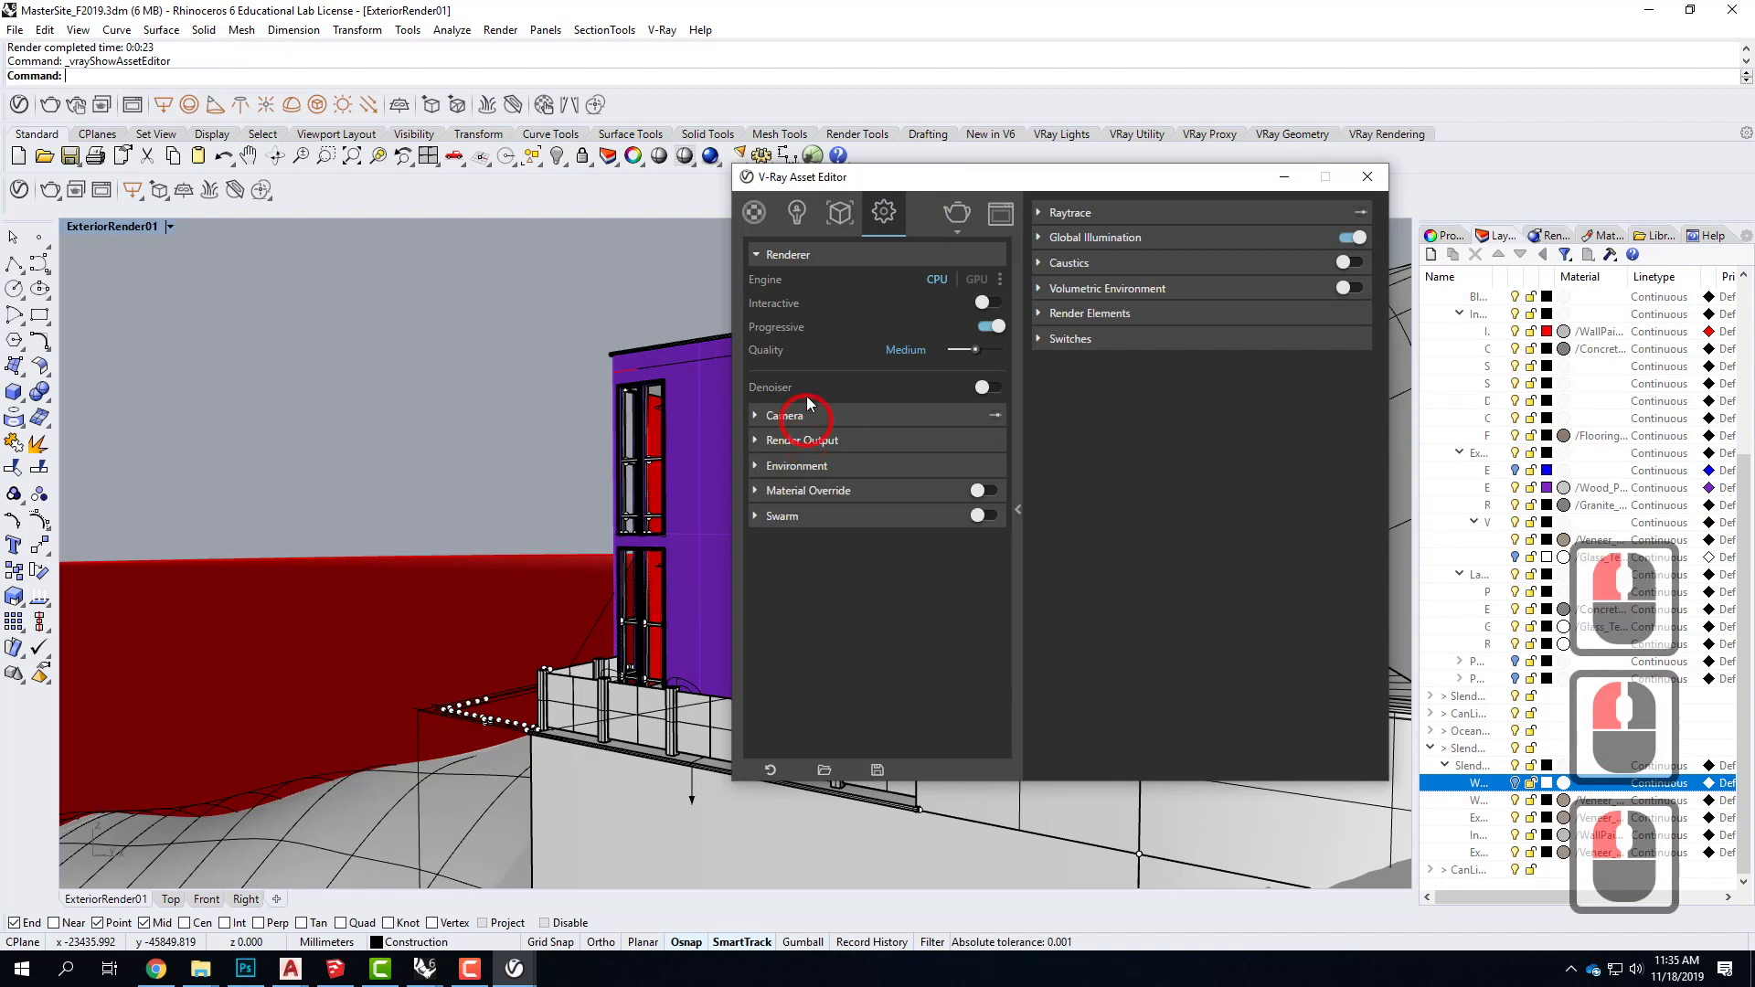
pyautogui.click(854, 461)
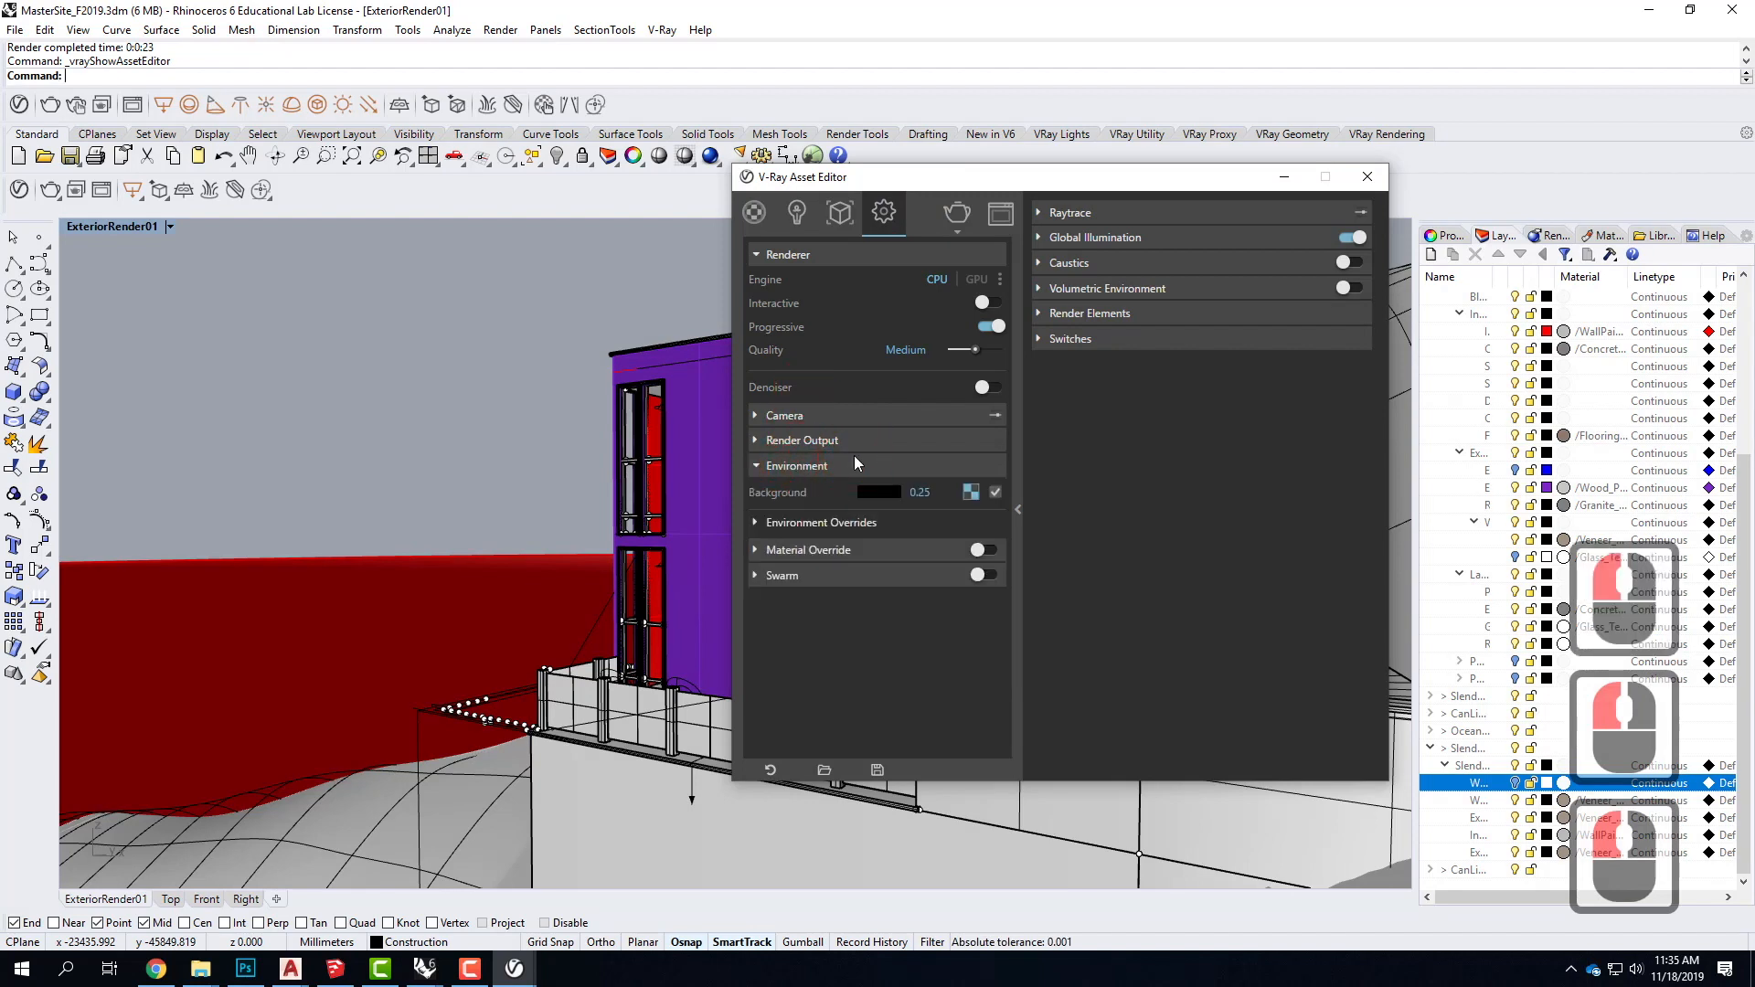
pyautogui.scroll(-1, 880, 534)
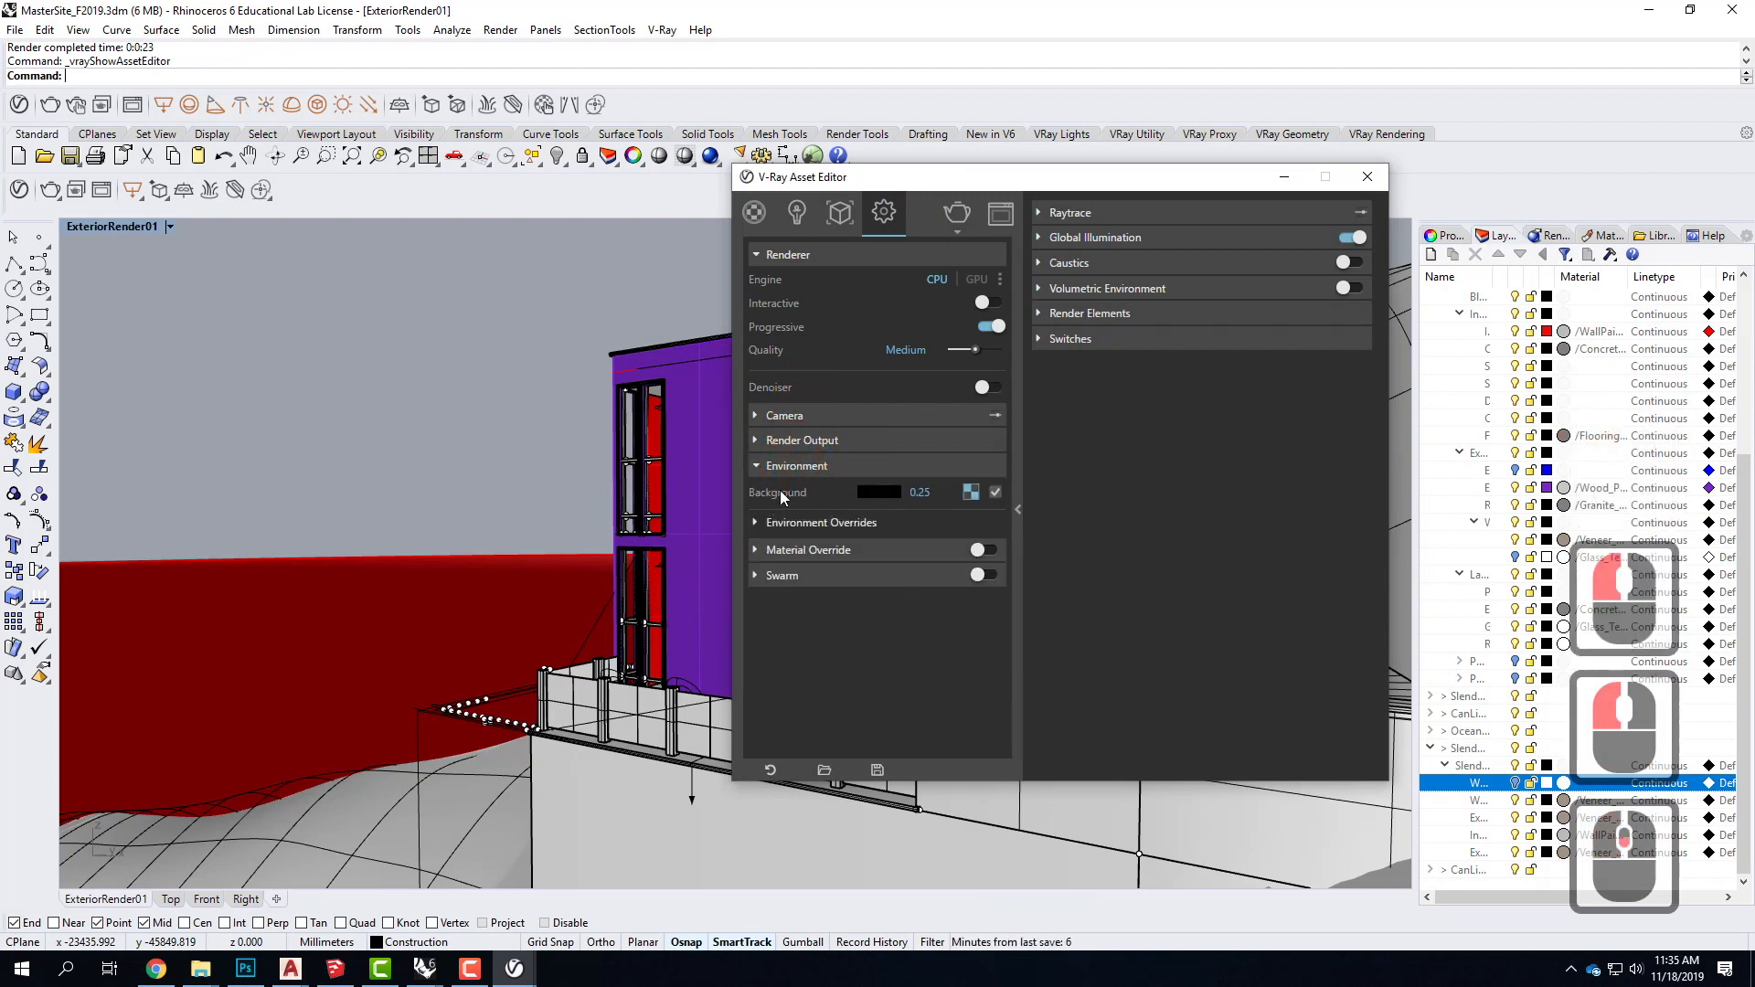
pyautogui.moveTo(971, 496); pyautogui.dragTo(936, 497)
pyautogui.write('1.0')
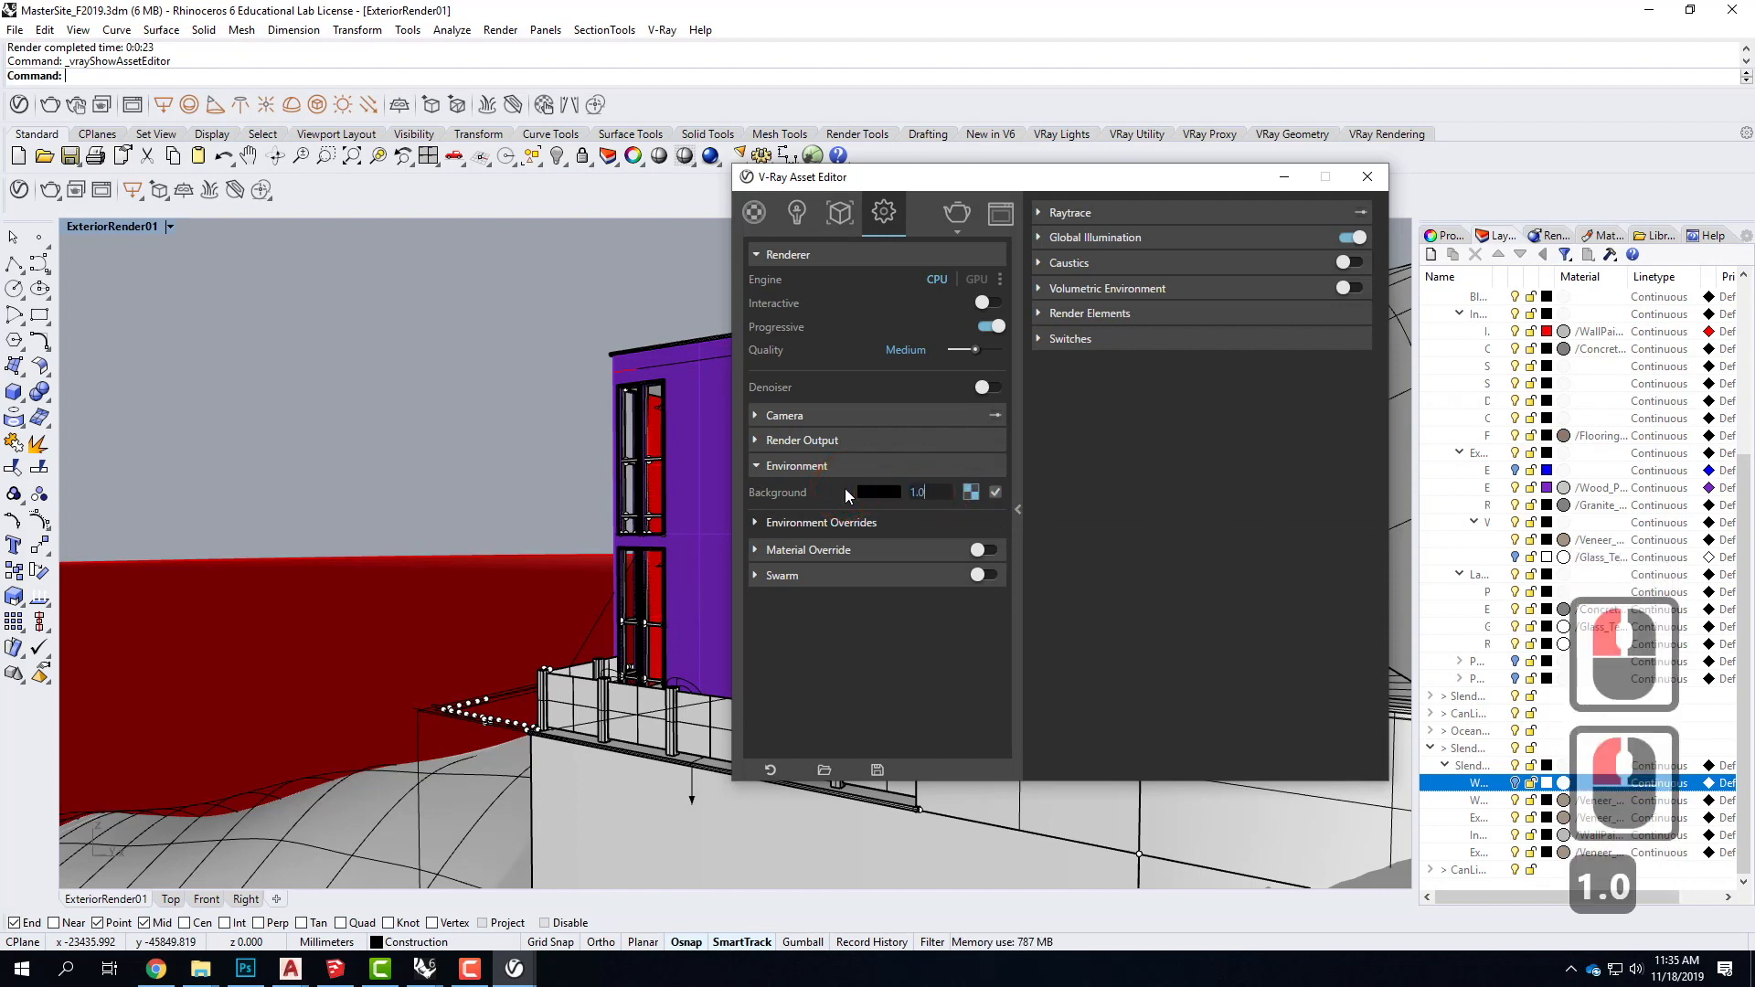
# Step: Test-render the view with the brighter background, stop and close the render, and minimize the V-Ray Asset Editor
pyautogui.click(967, 214)
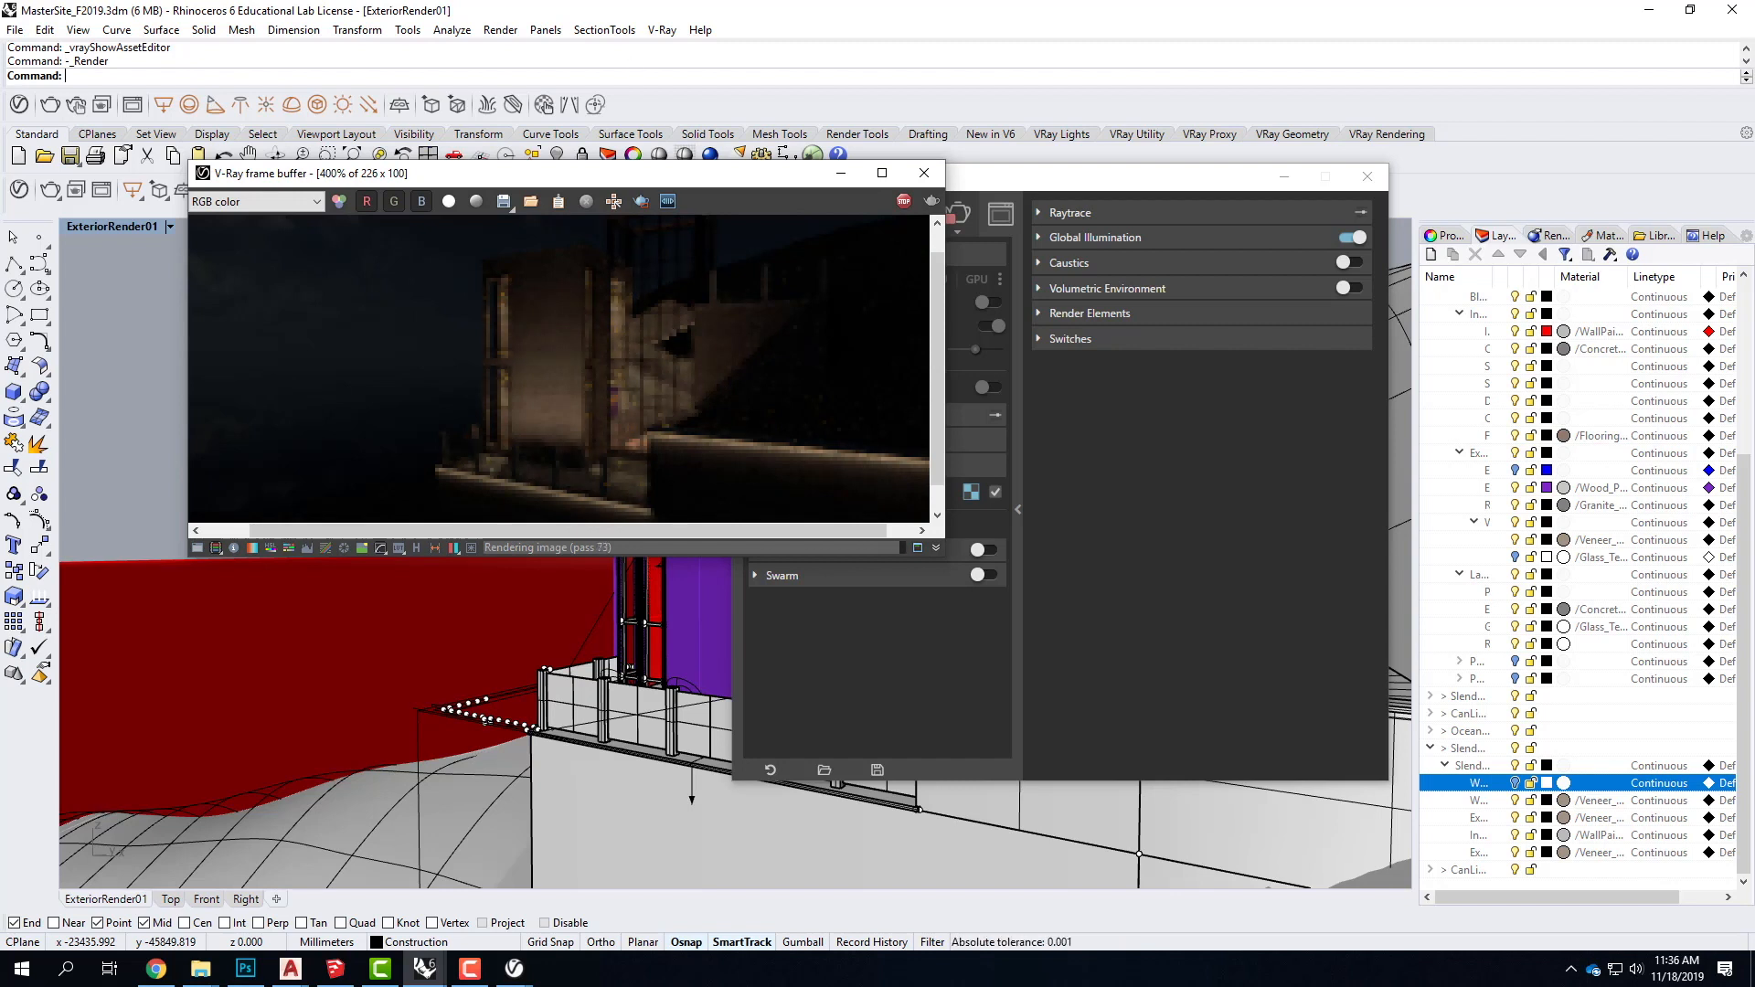
pyautogui.click(906, 205)
pyautogui.click(928, 173)
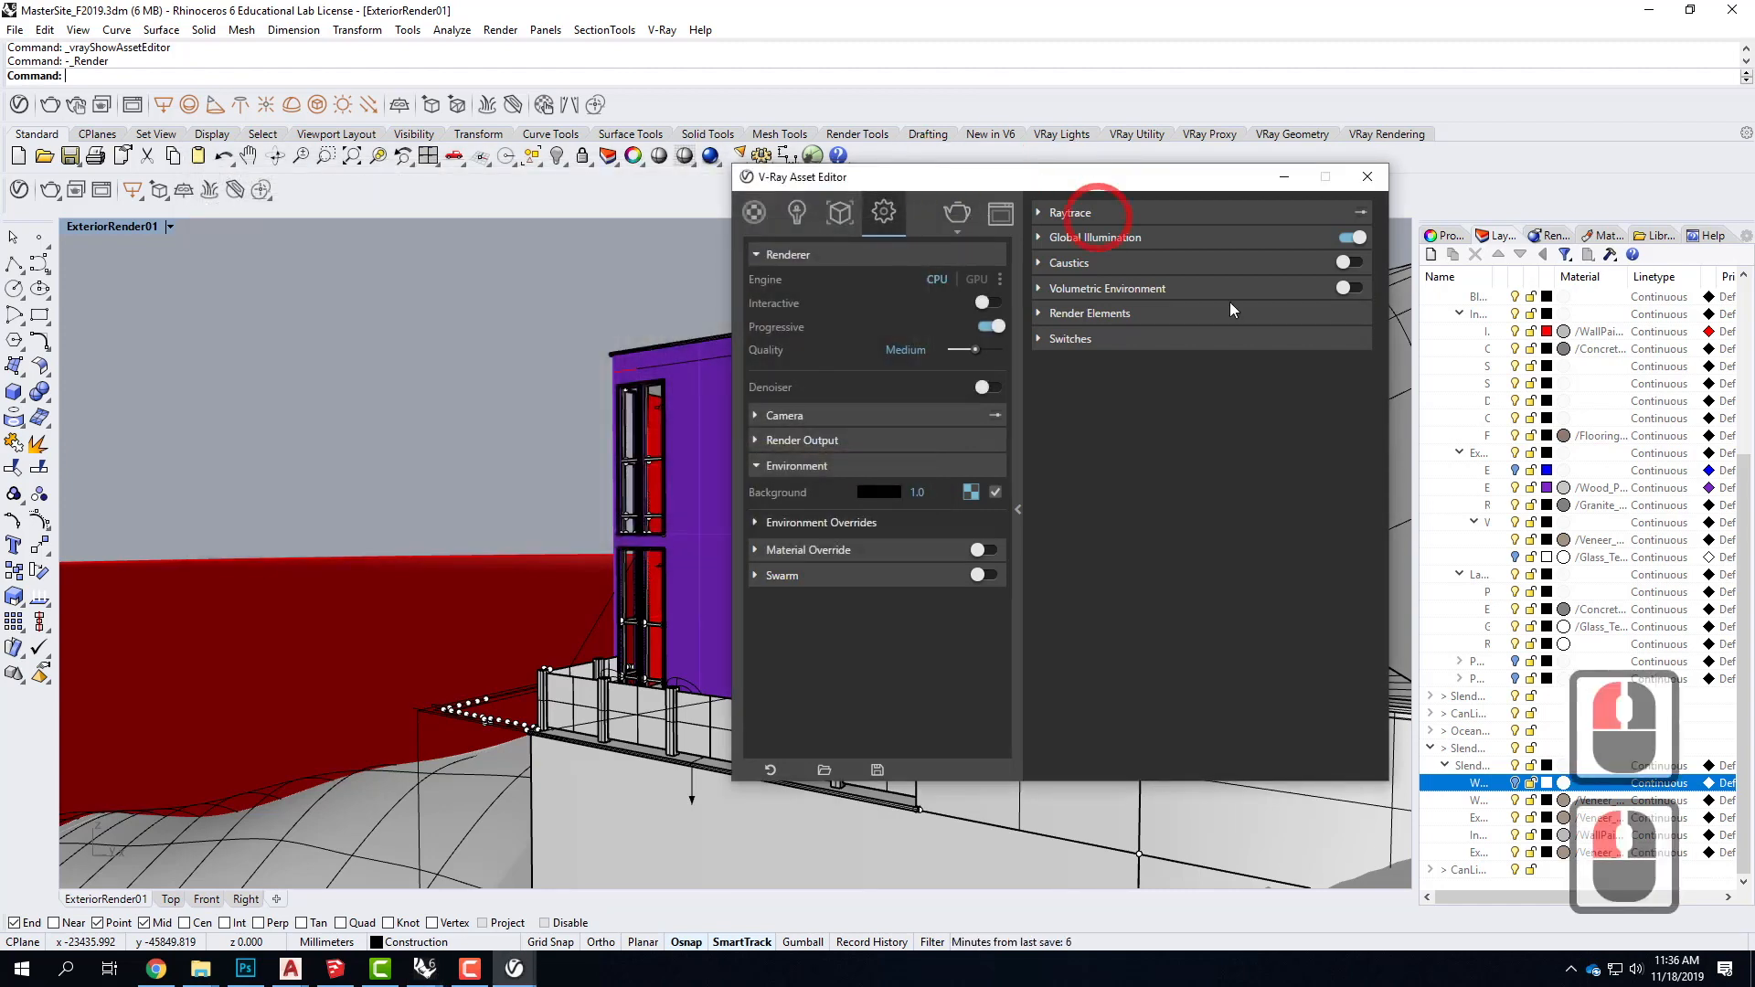
pyautogui.click(1285, 179)
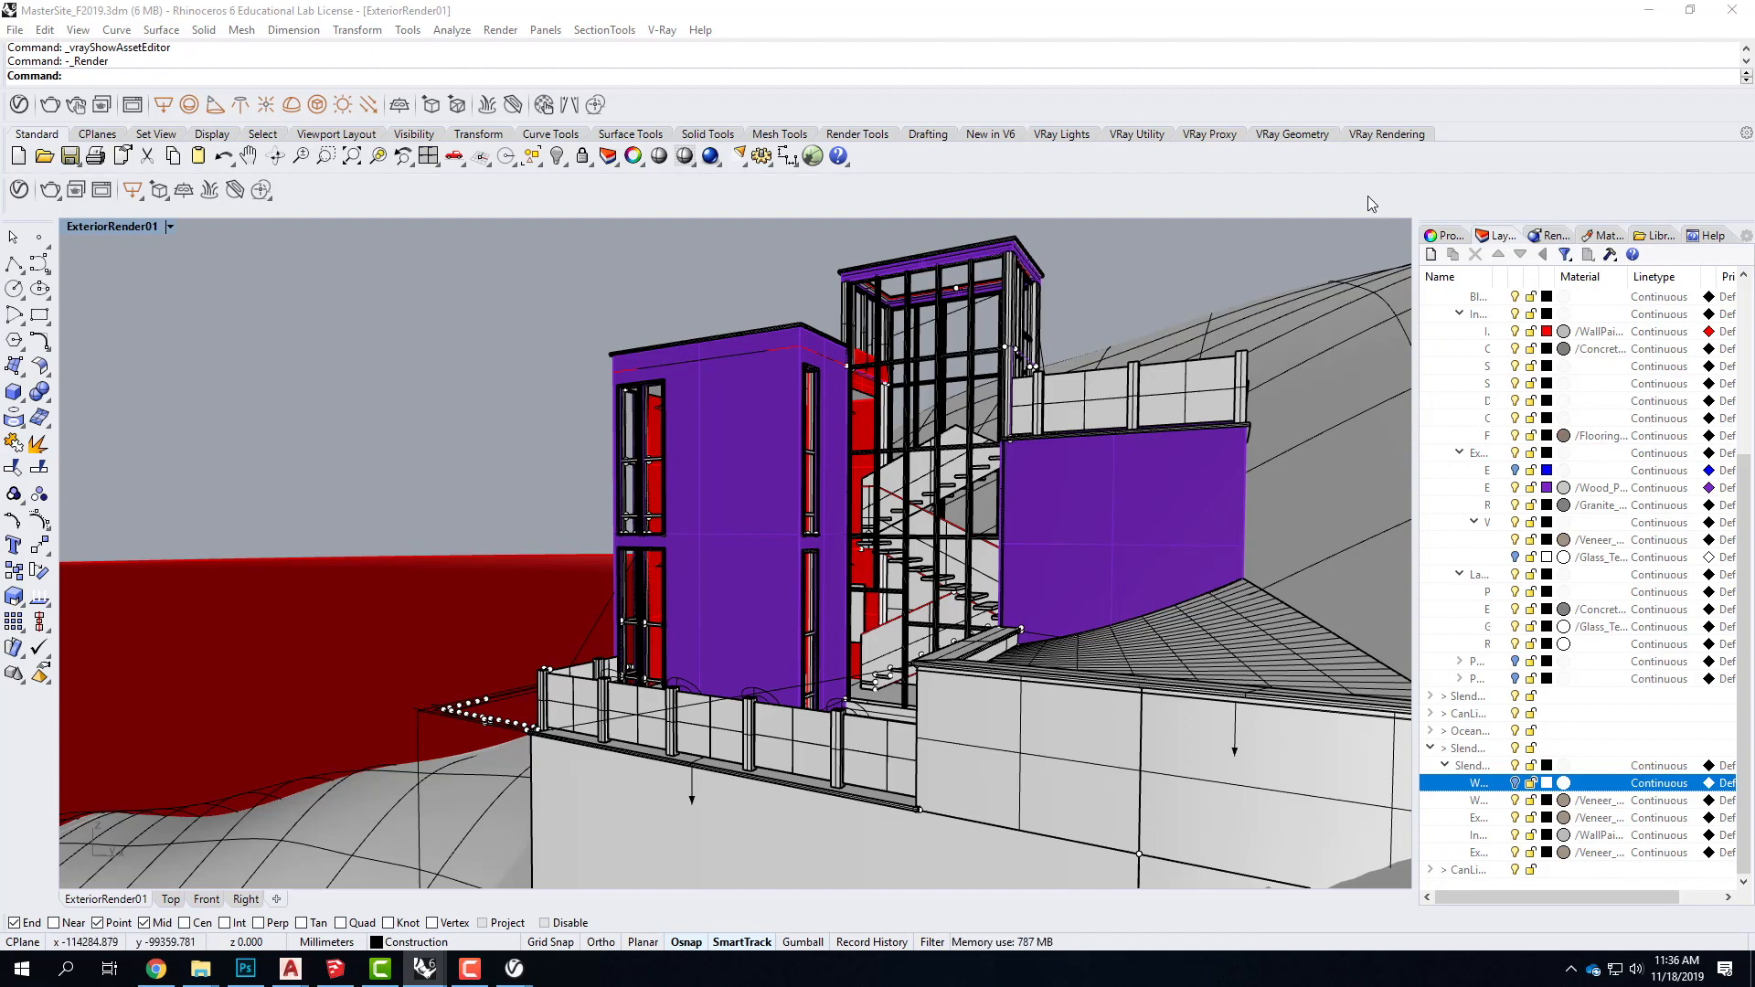
# Step: Switch to the RetreatBase.3dm model and close its V-Ray Asset Editor and Layer Material dialog
pyautogui.click(1650, 16)
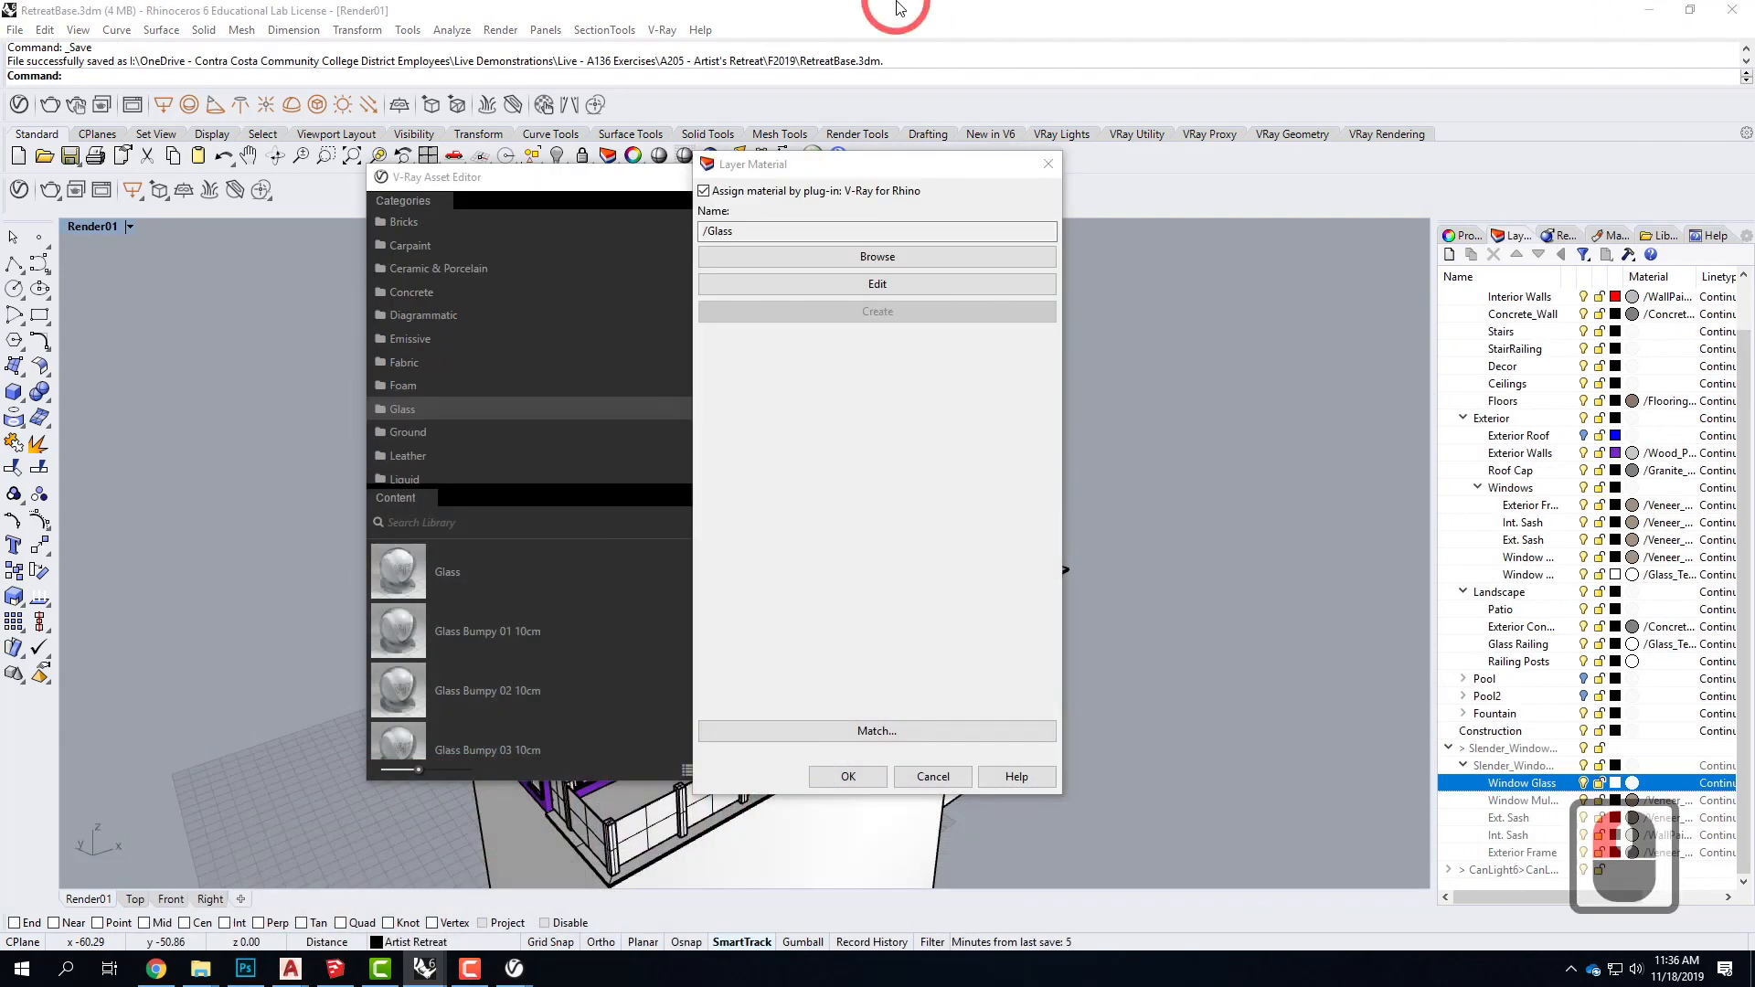
pyautogui.click(858, 778)
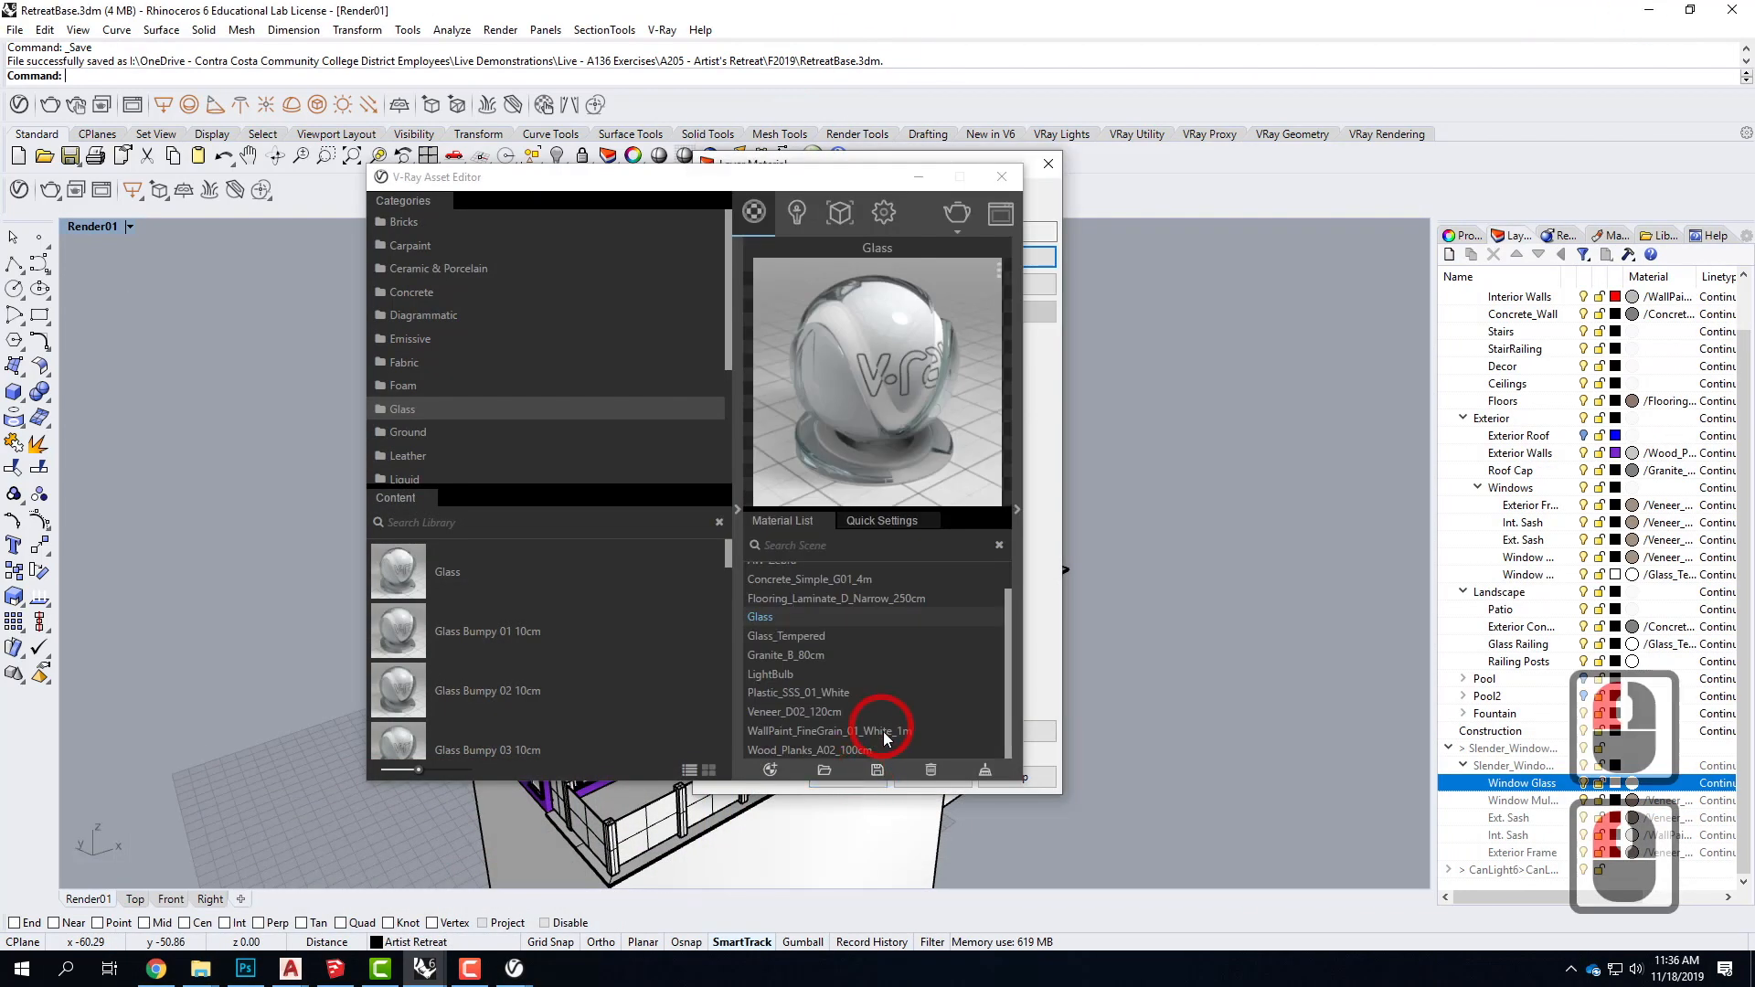
pyautogui.click(1002, 178)
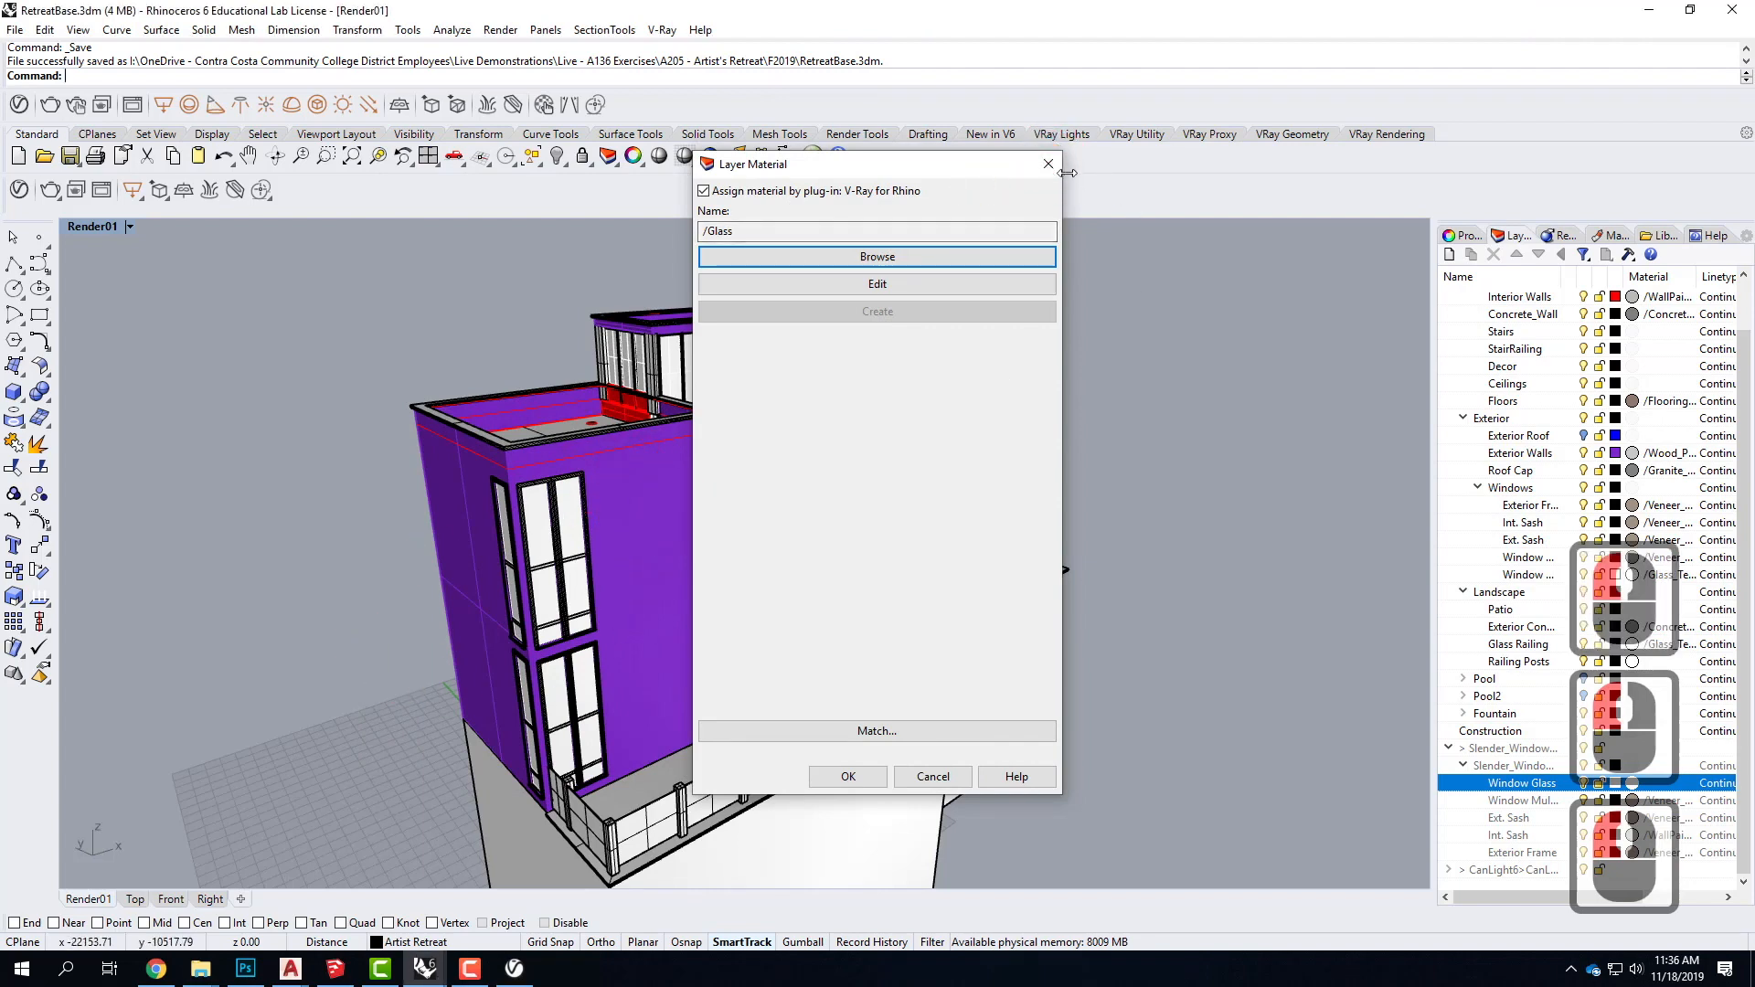
pyautogui.click(1055, 166)
# Step: Toggle the hidden Pool layers to examine the existing pool geometry beside the terrace, leaving them hidden
pyautogui.scroll(-2, 732, 445)
pyautogui.moveTo(882, 550); pyautogui.dragTo(874, 490, button='right')
pyautogui.scroll(4, 769, 517)
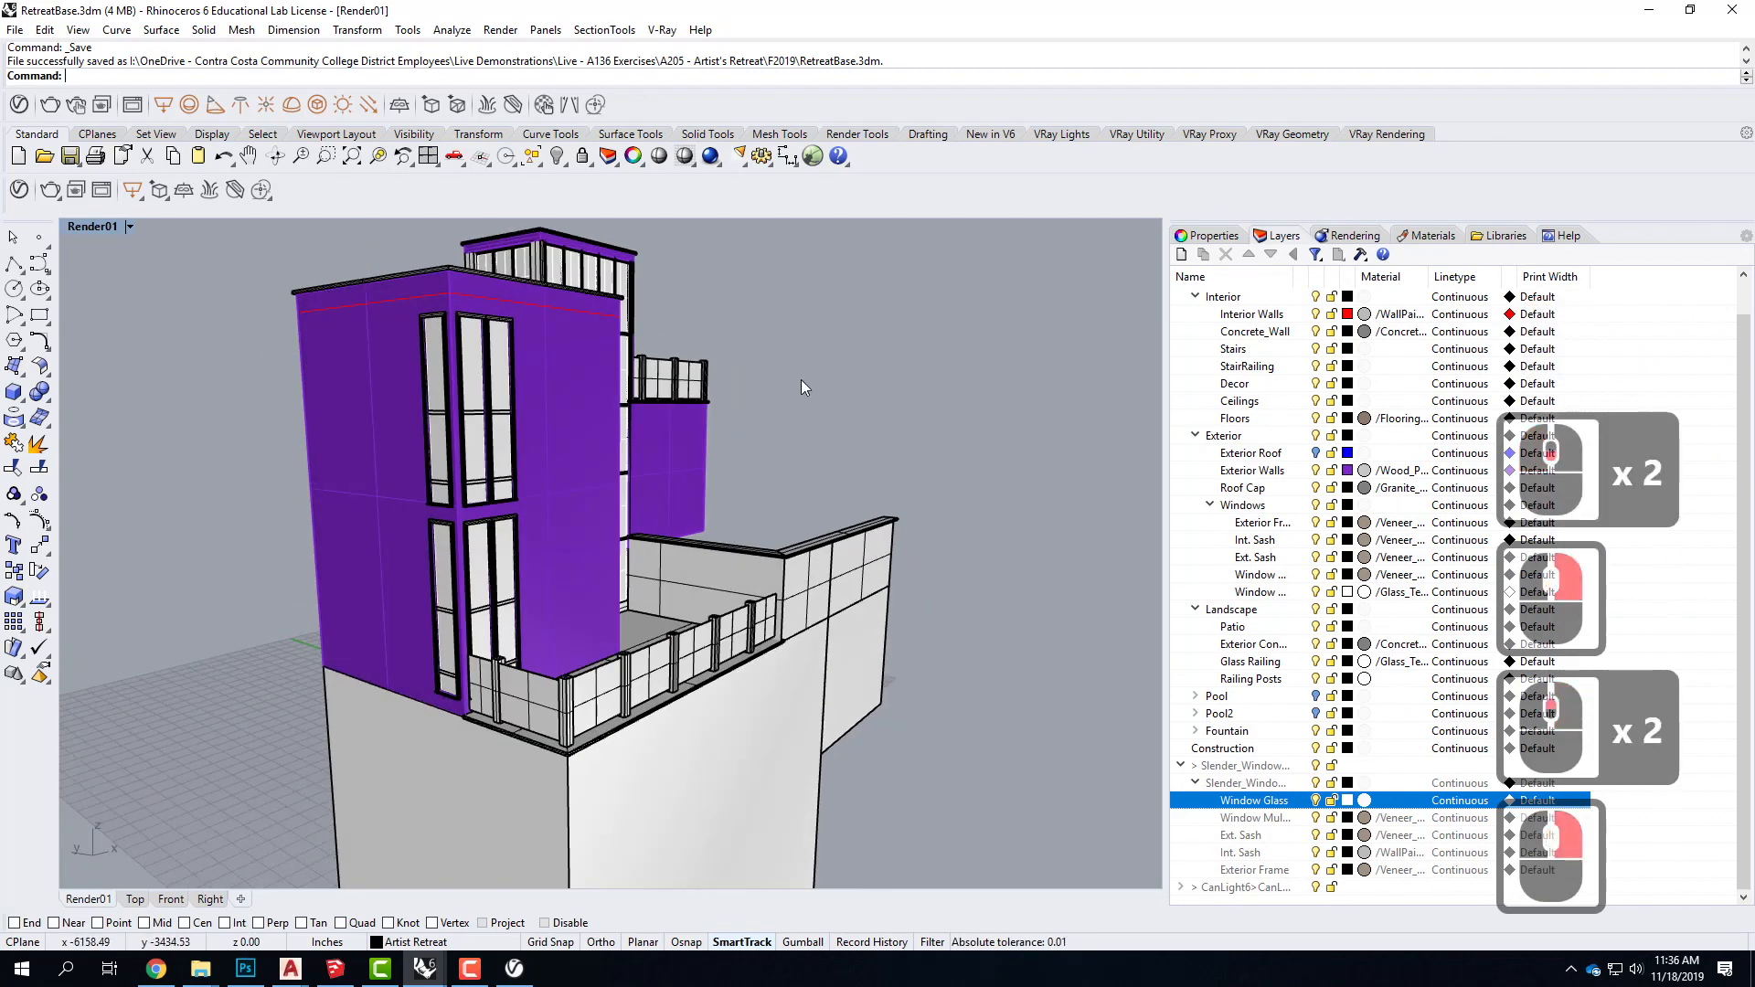
pyautogui.scroll(-3, 802, 387)
pyautogui.scroll(2, 524, 551)
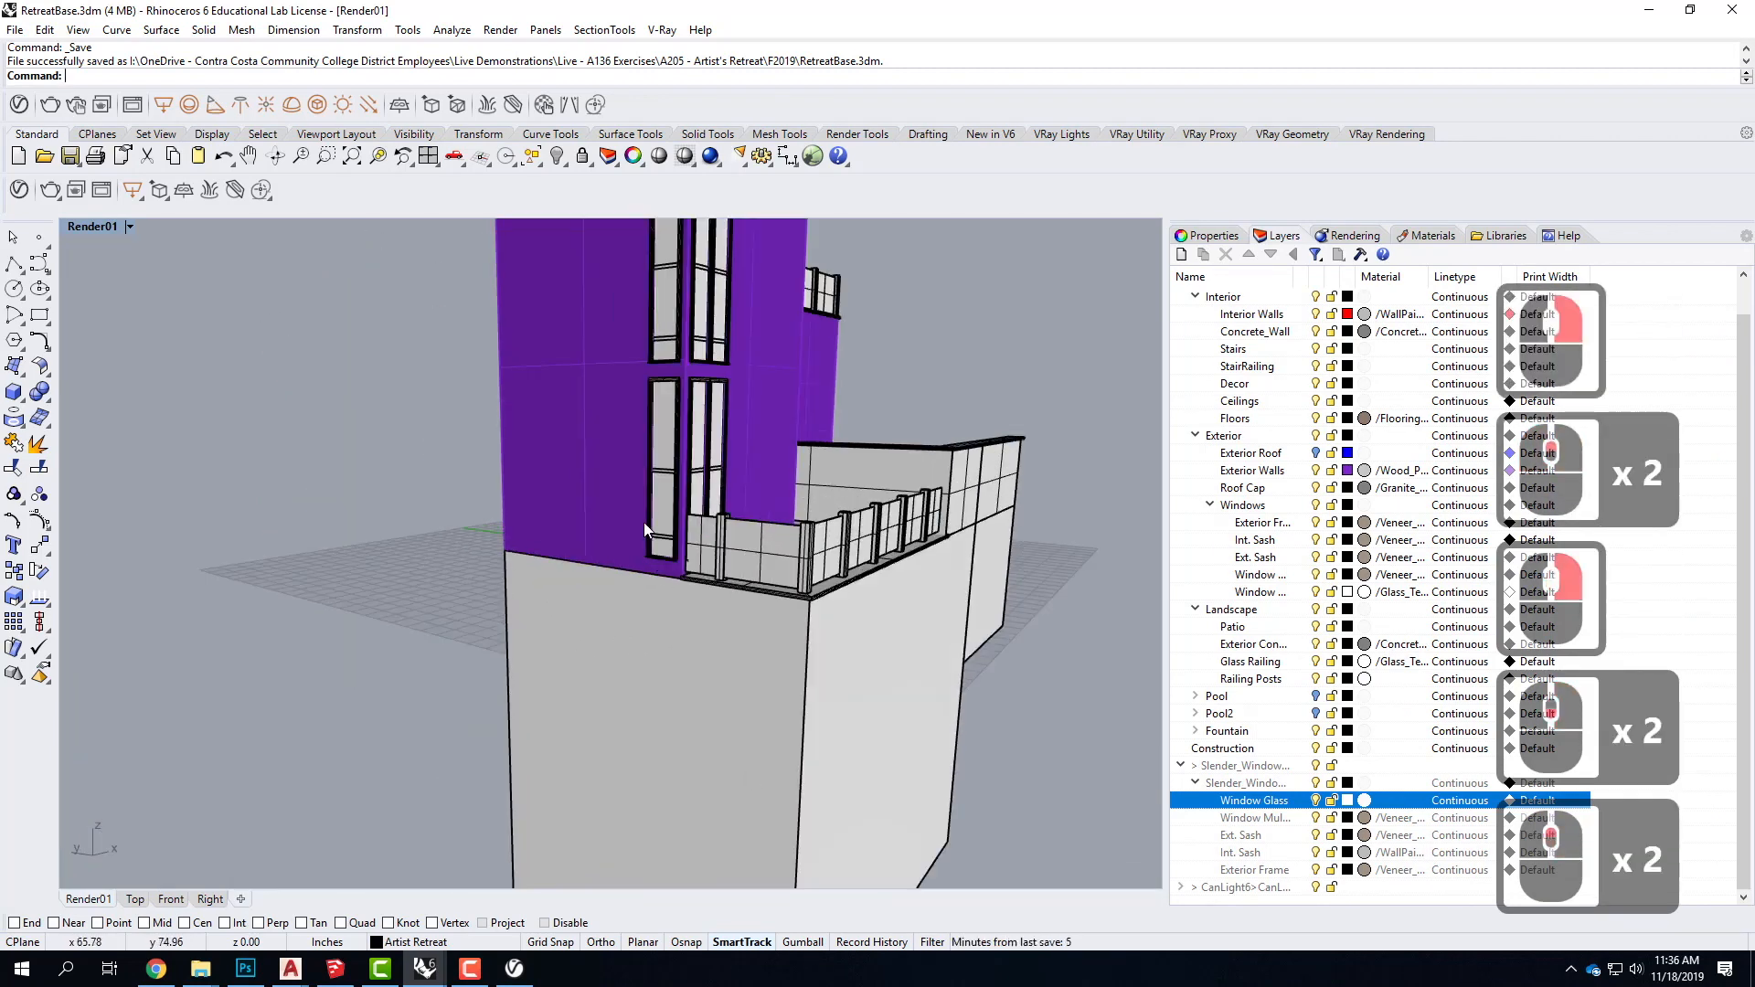
pyautogui.scroll(-3, 642, 539)
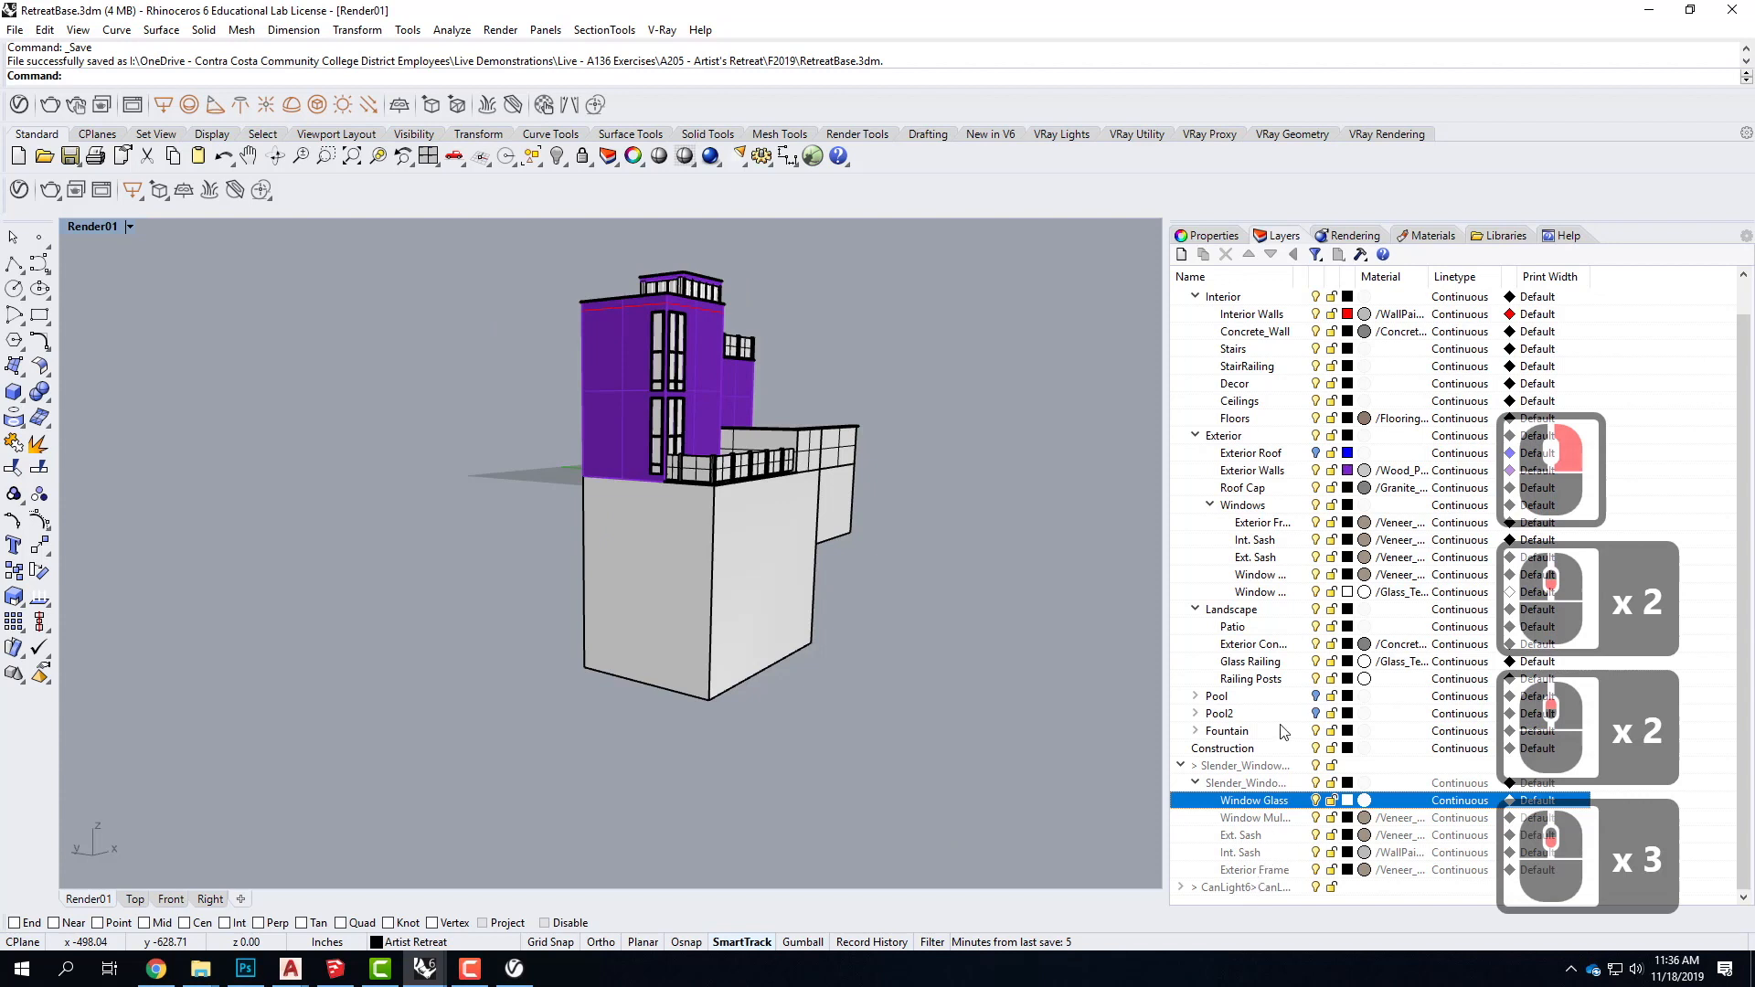
pyautogui.click(1316, 698)
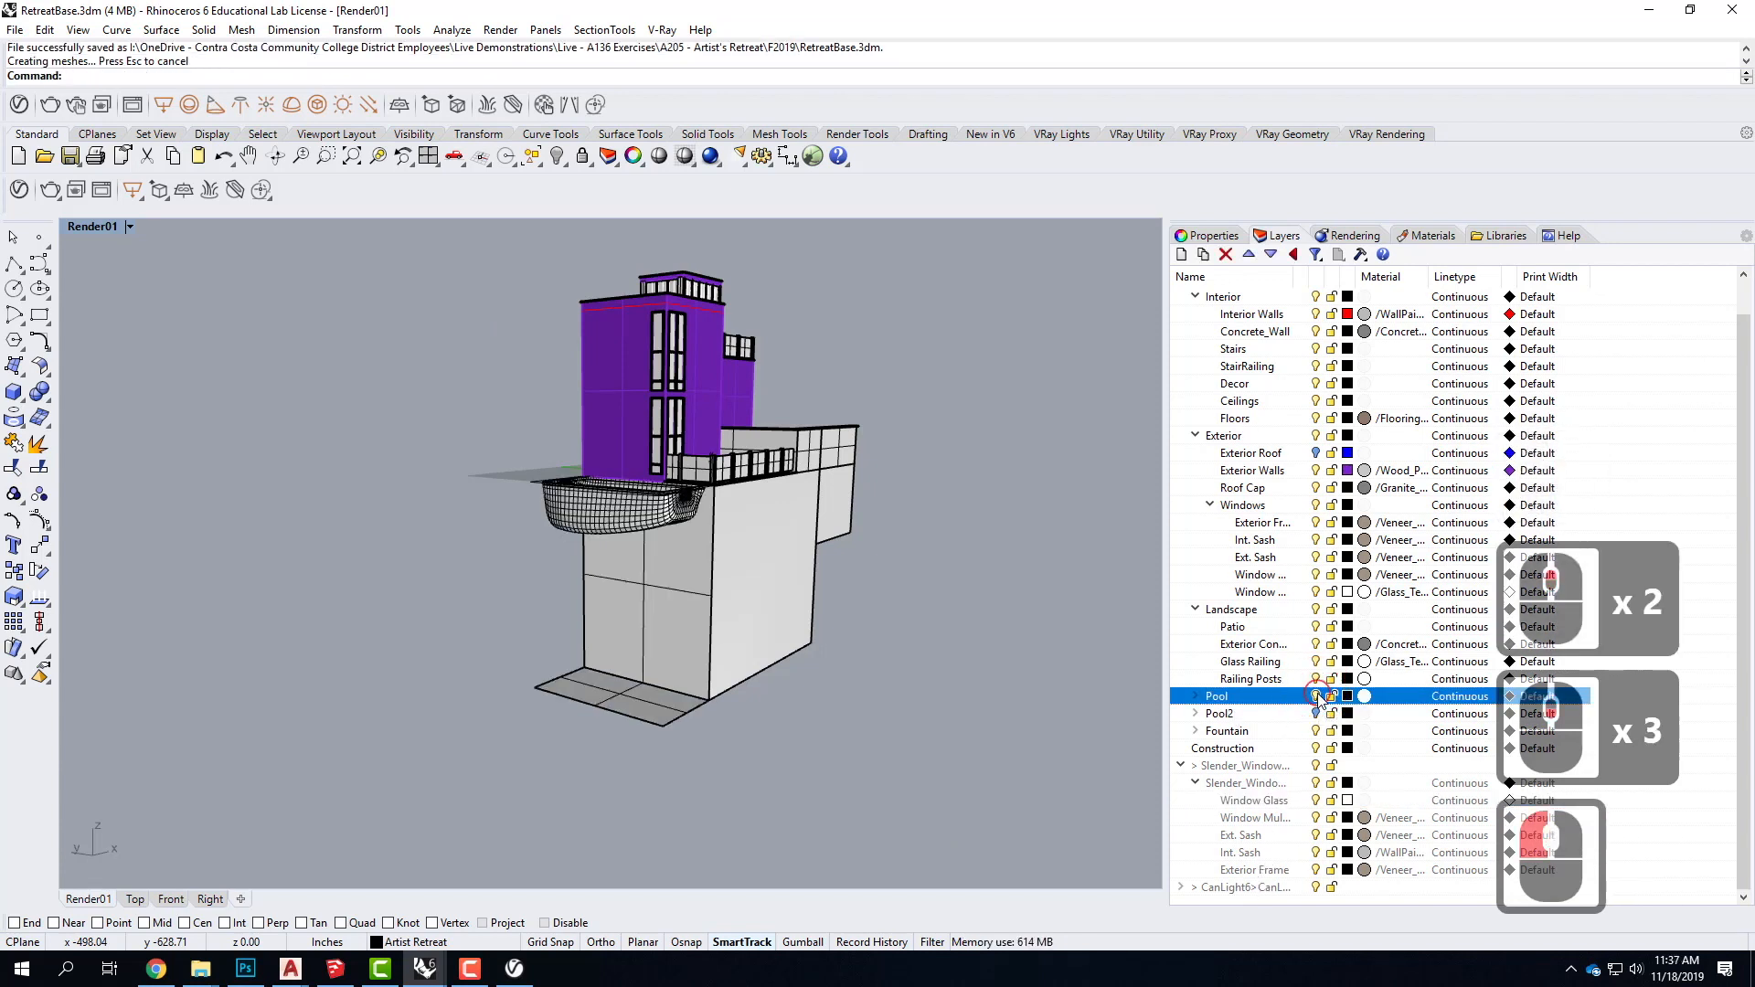
pyautogui.click(1318, 698)
pyautogui.click(1316, 715)
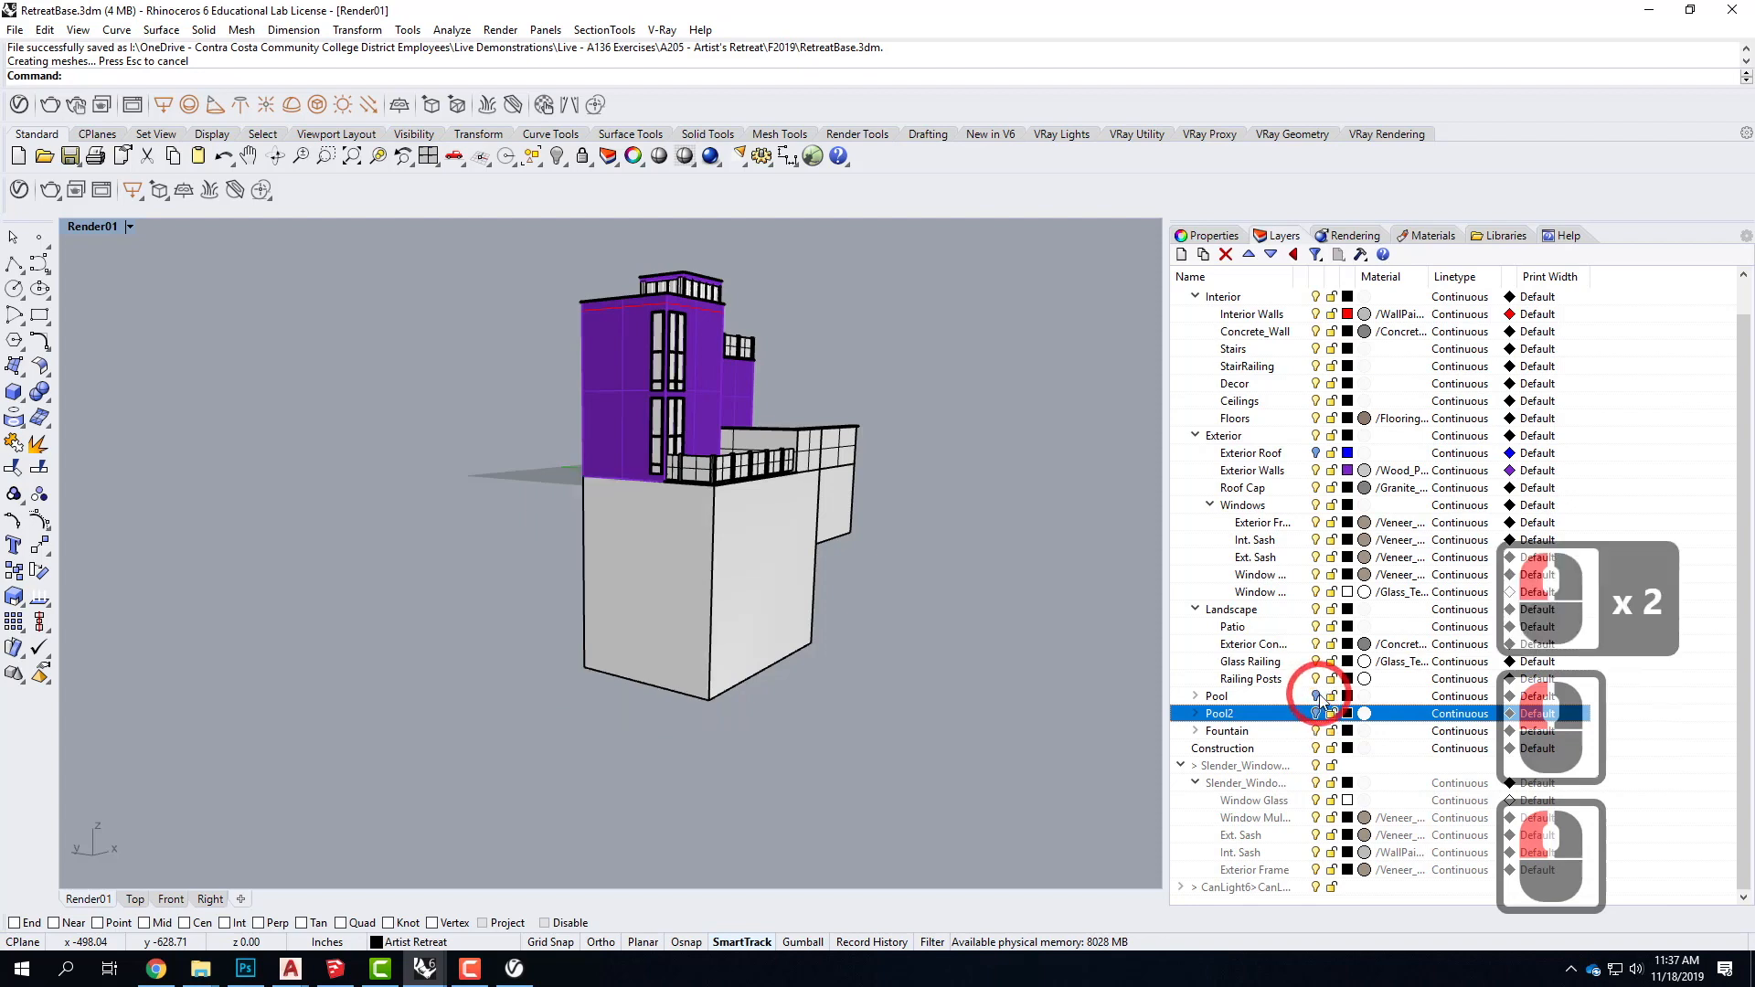
pyautogui.click(1316, 697)
pyautogui.click(1317, 698)
# Step: Enable the End, Point and Mid object snaps for drawing beside the terrace base
pyautogui.scroll(2, 618, 404)
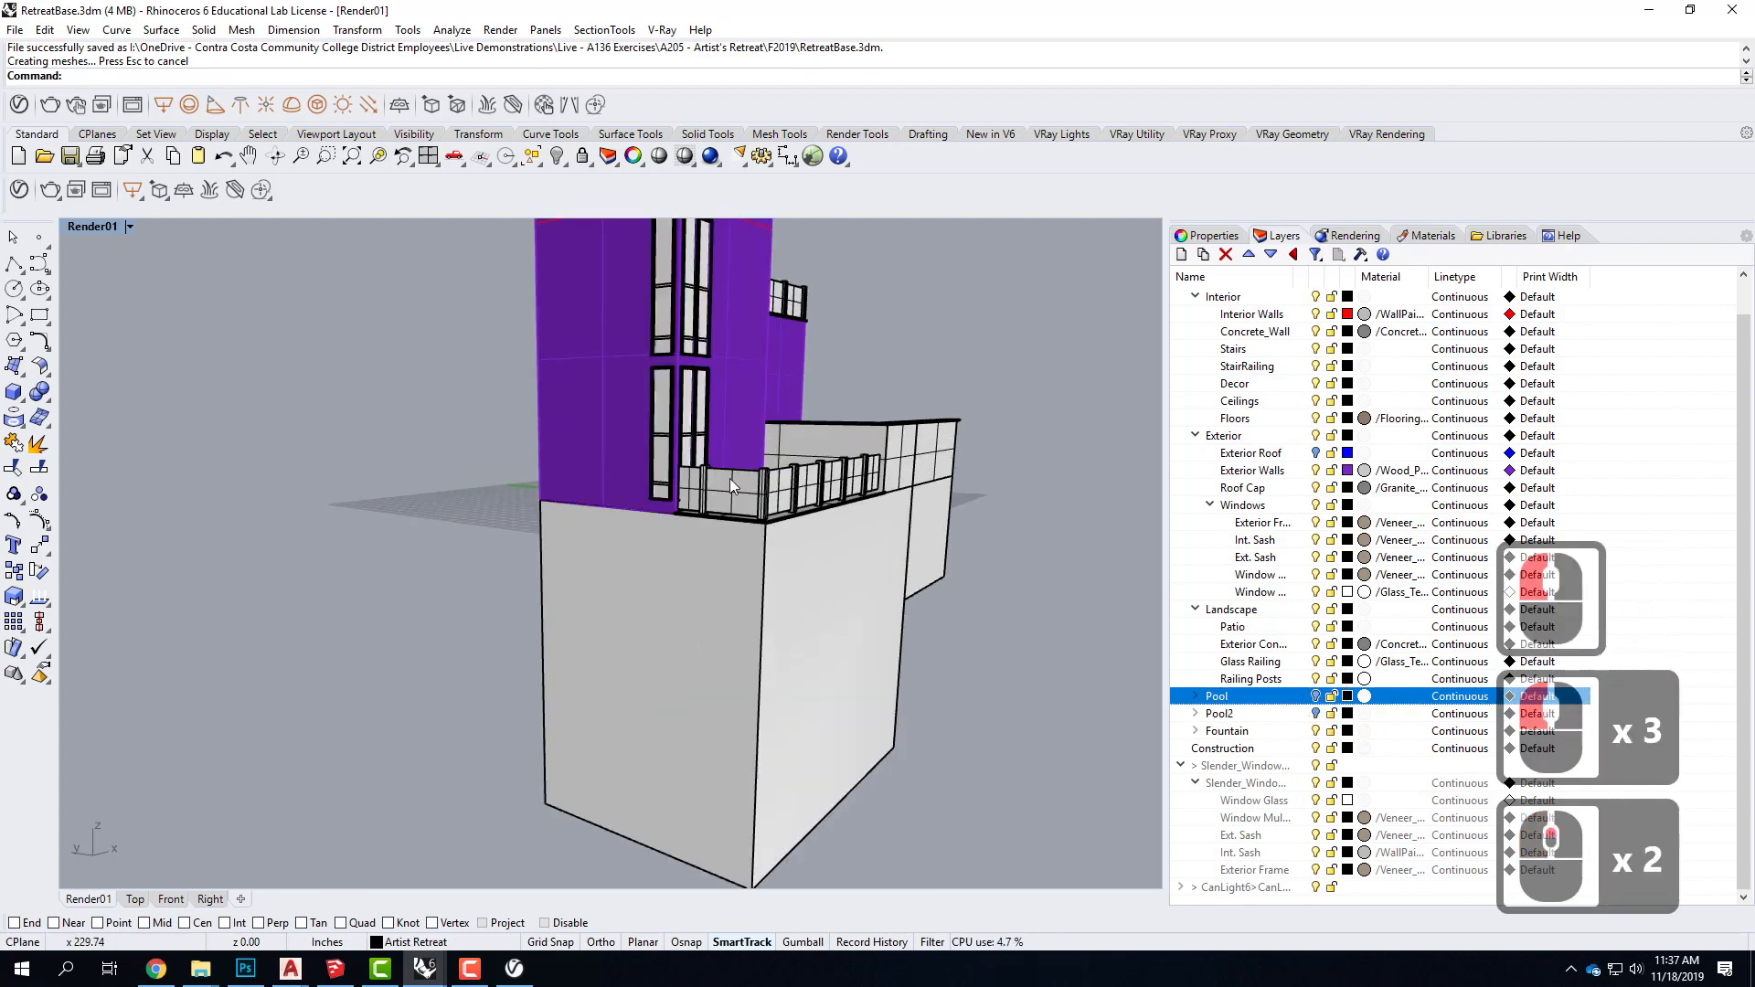
pyautogui.moveTo(823, 494); pyautogui.dragTo(492, 568, button='right')
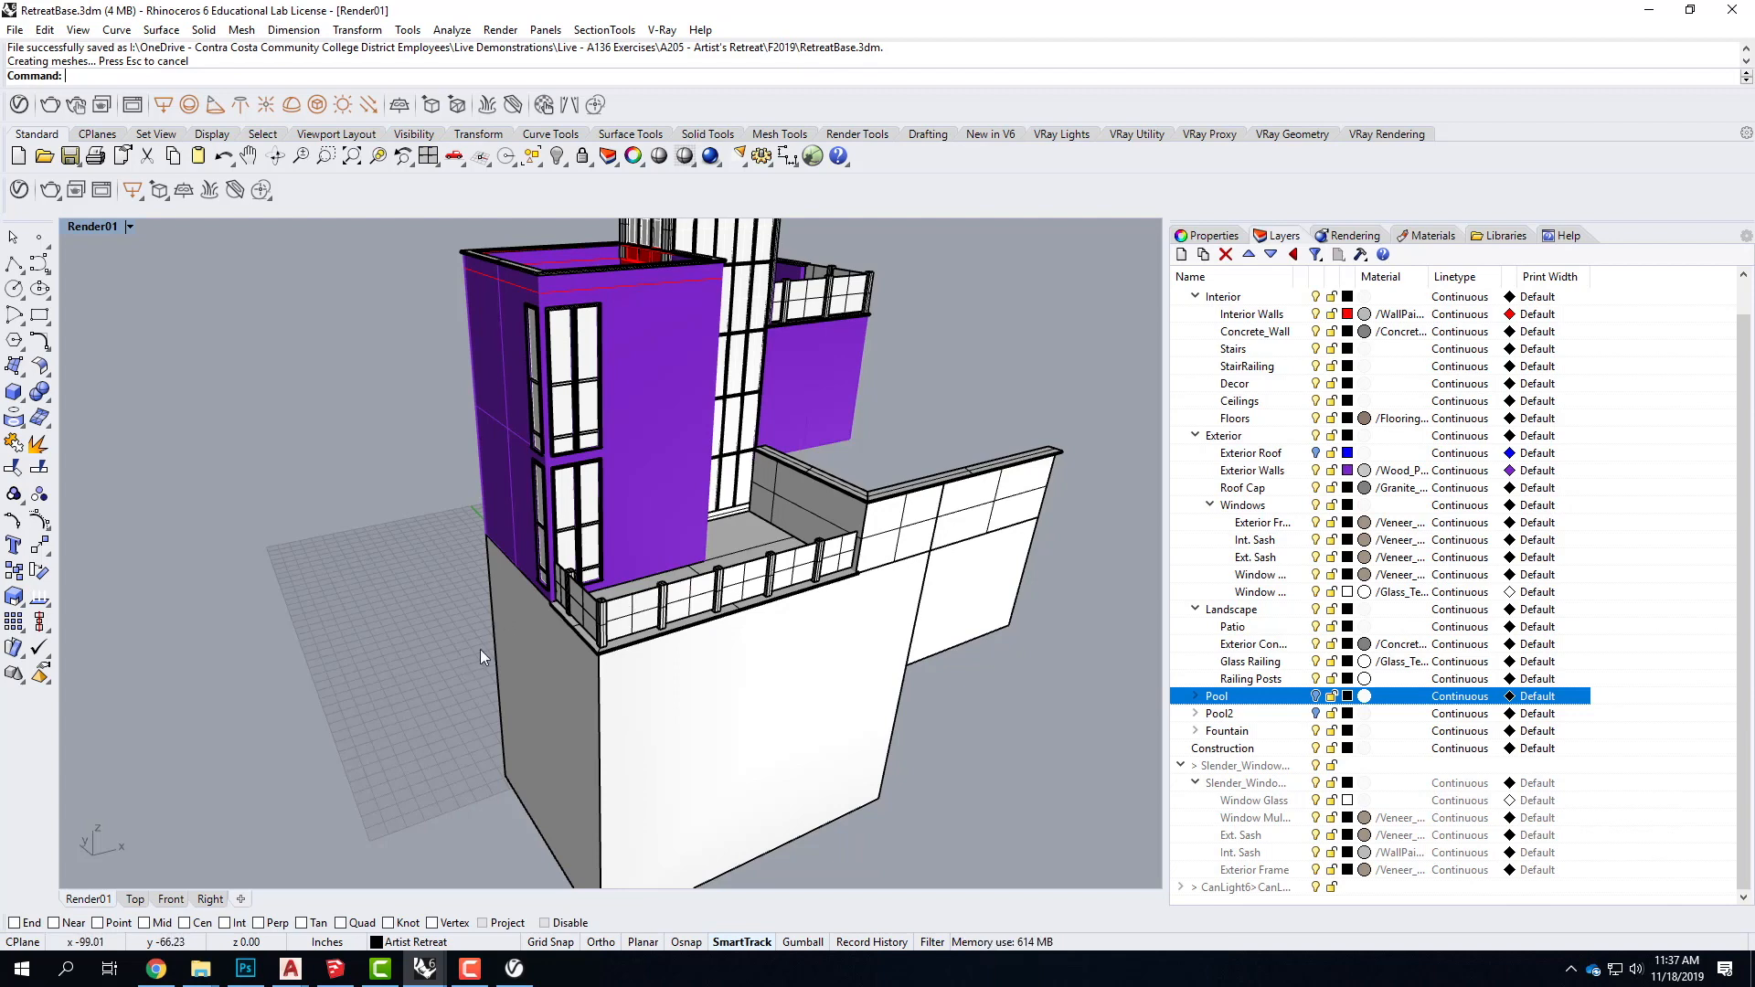
pyautogui.scroll(2, 477, 649)
pyautogui.scroll(-2, 540, 582)
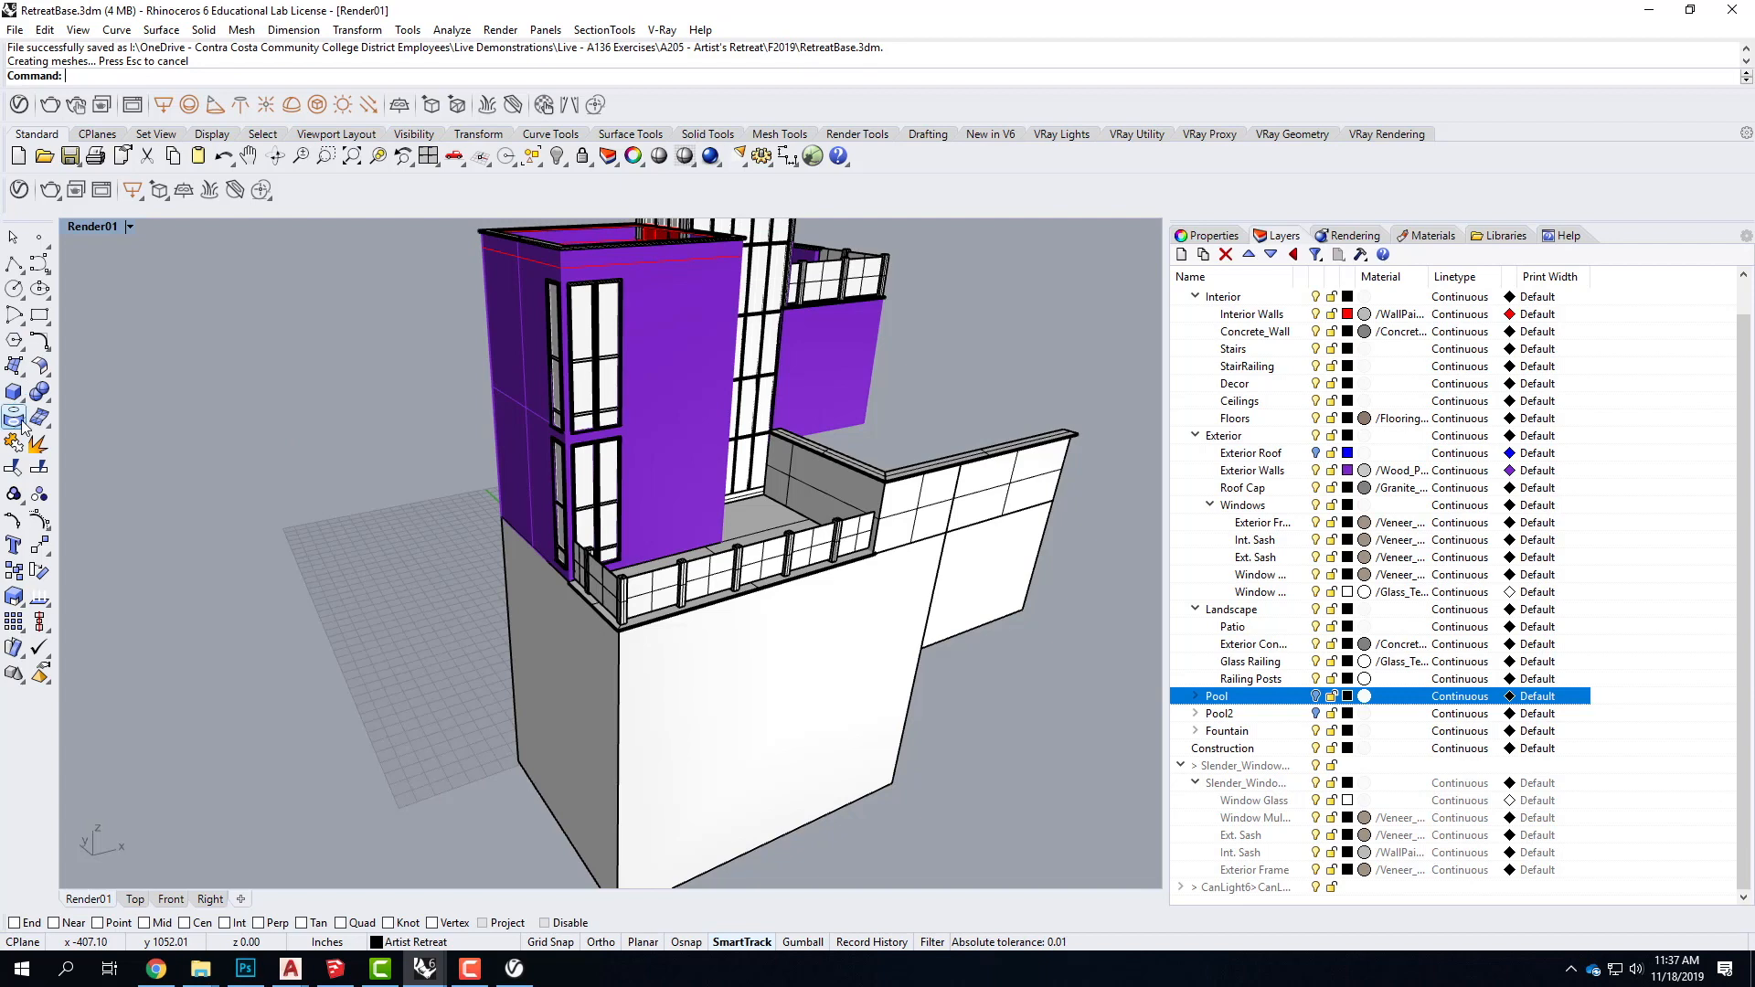
pyautogui.click(13, 393)
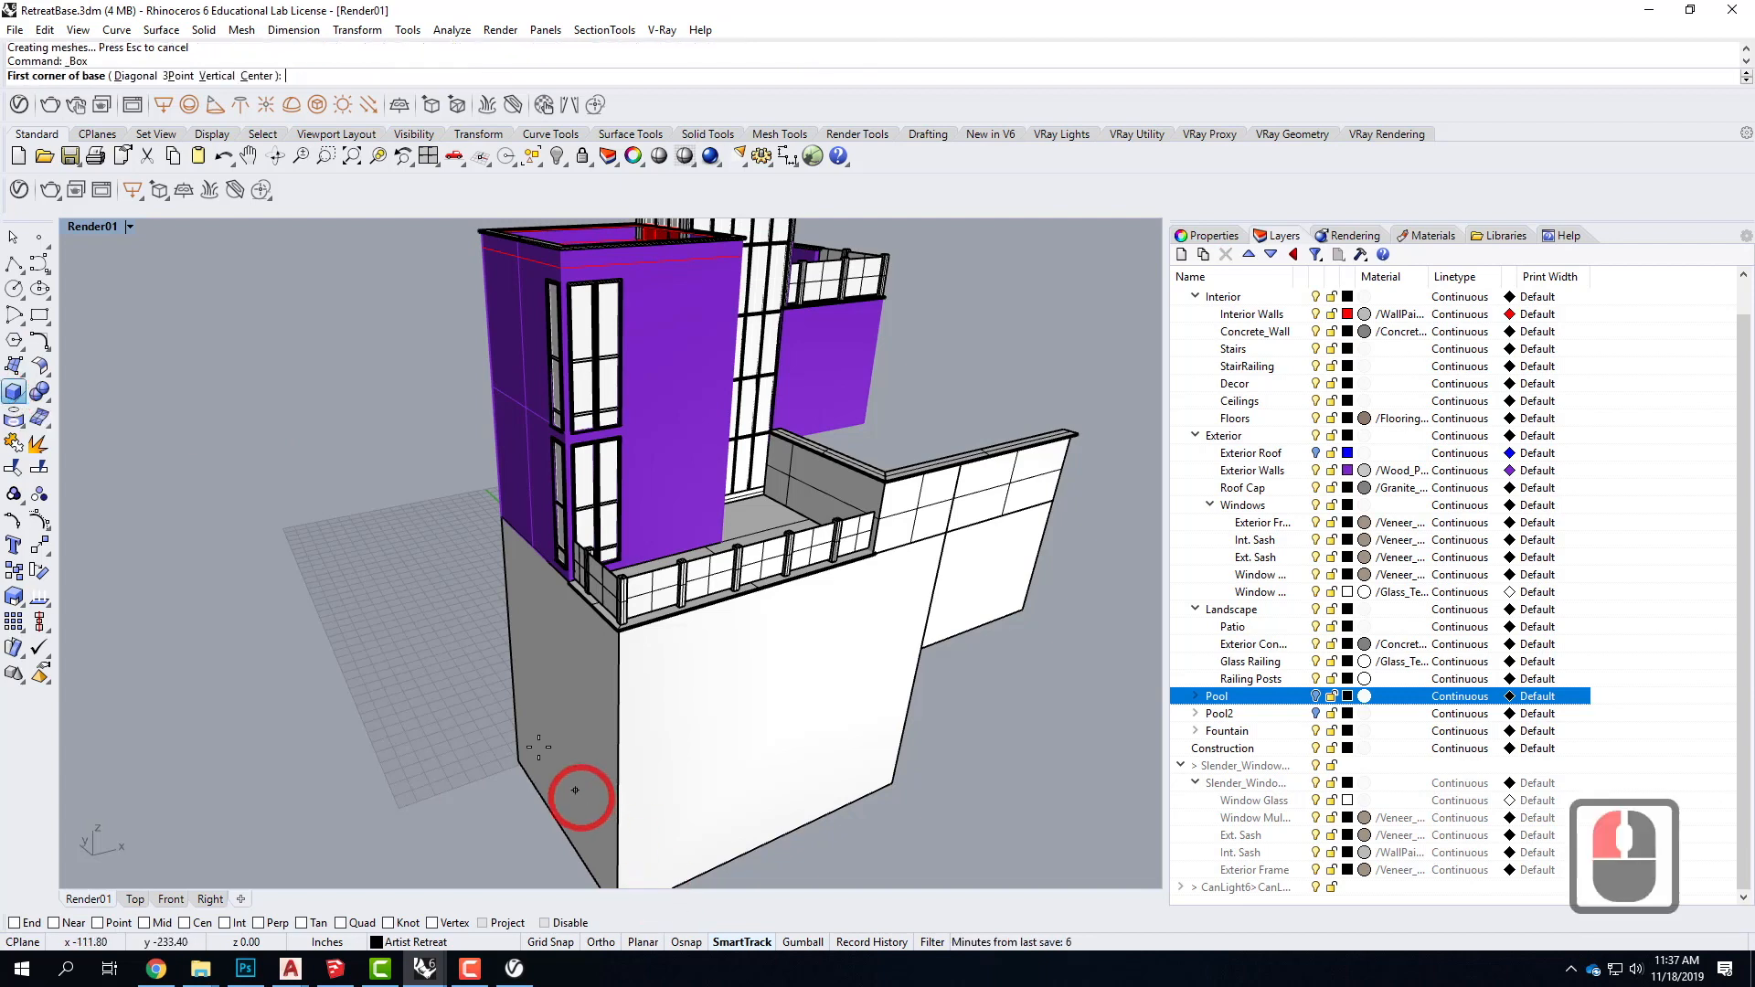
pyautogui.scroll(-3, 579, 795)
pyautogui.scroll(4, 583, 804)
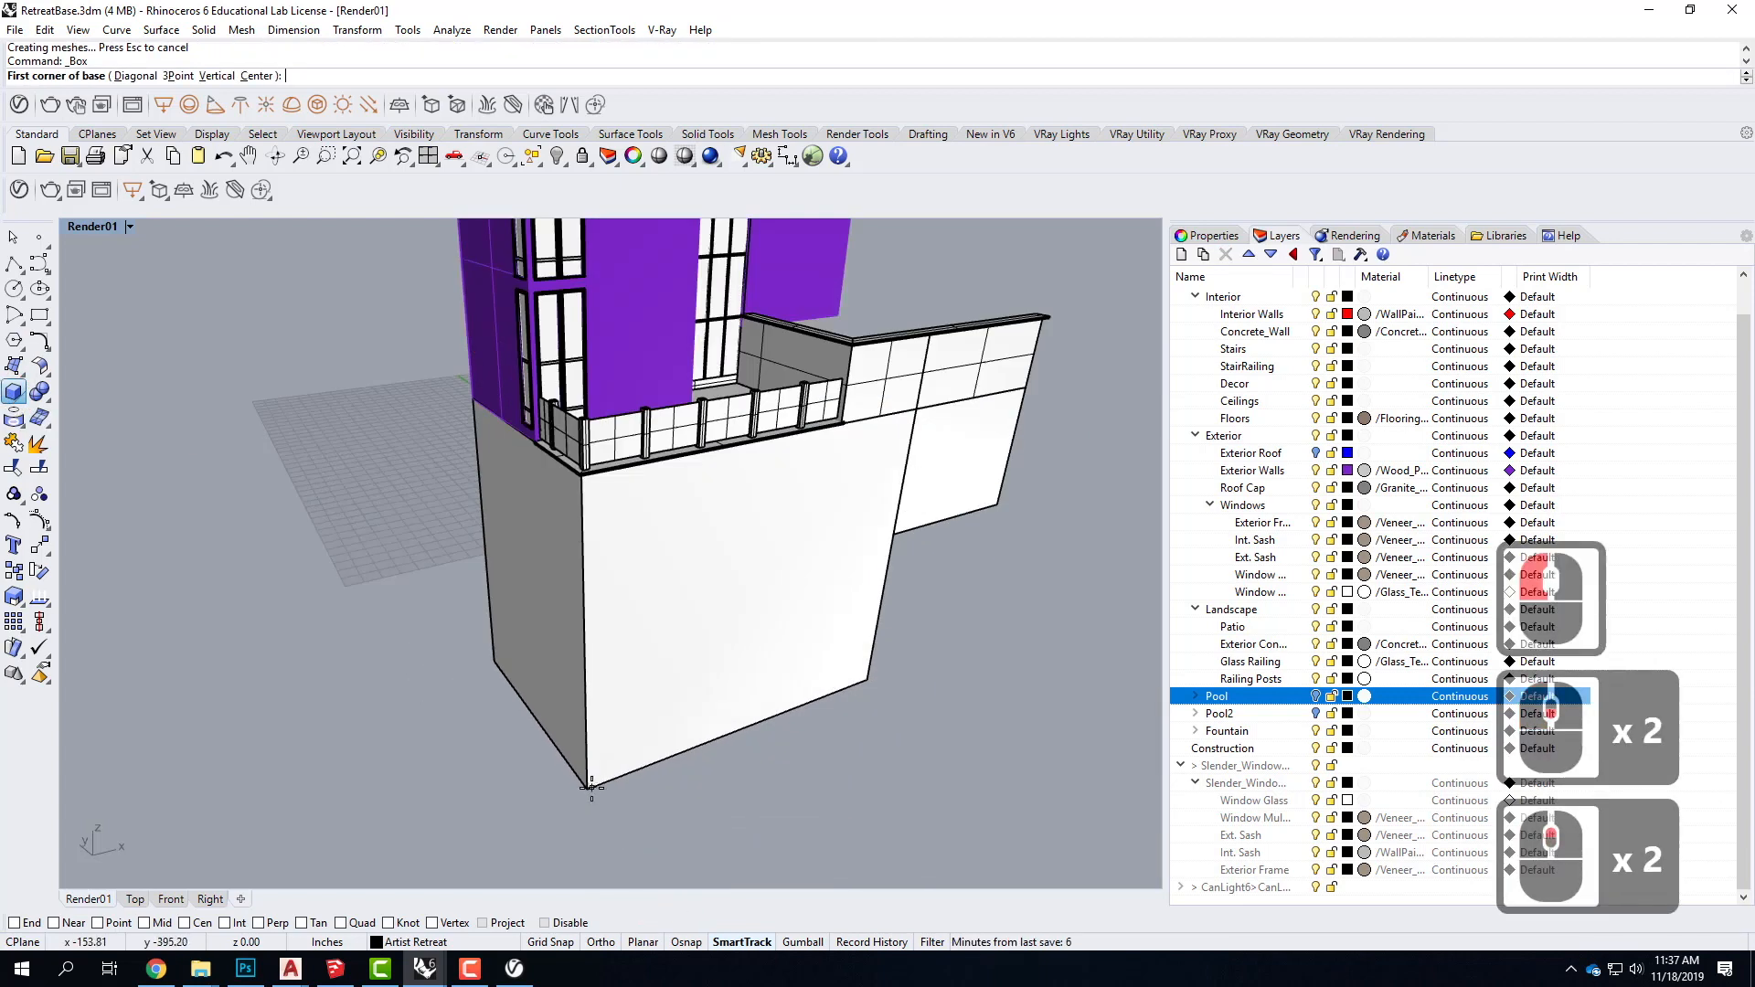
pyautogui.click(14, 923)
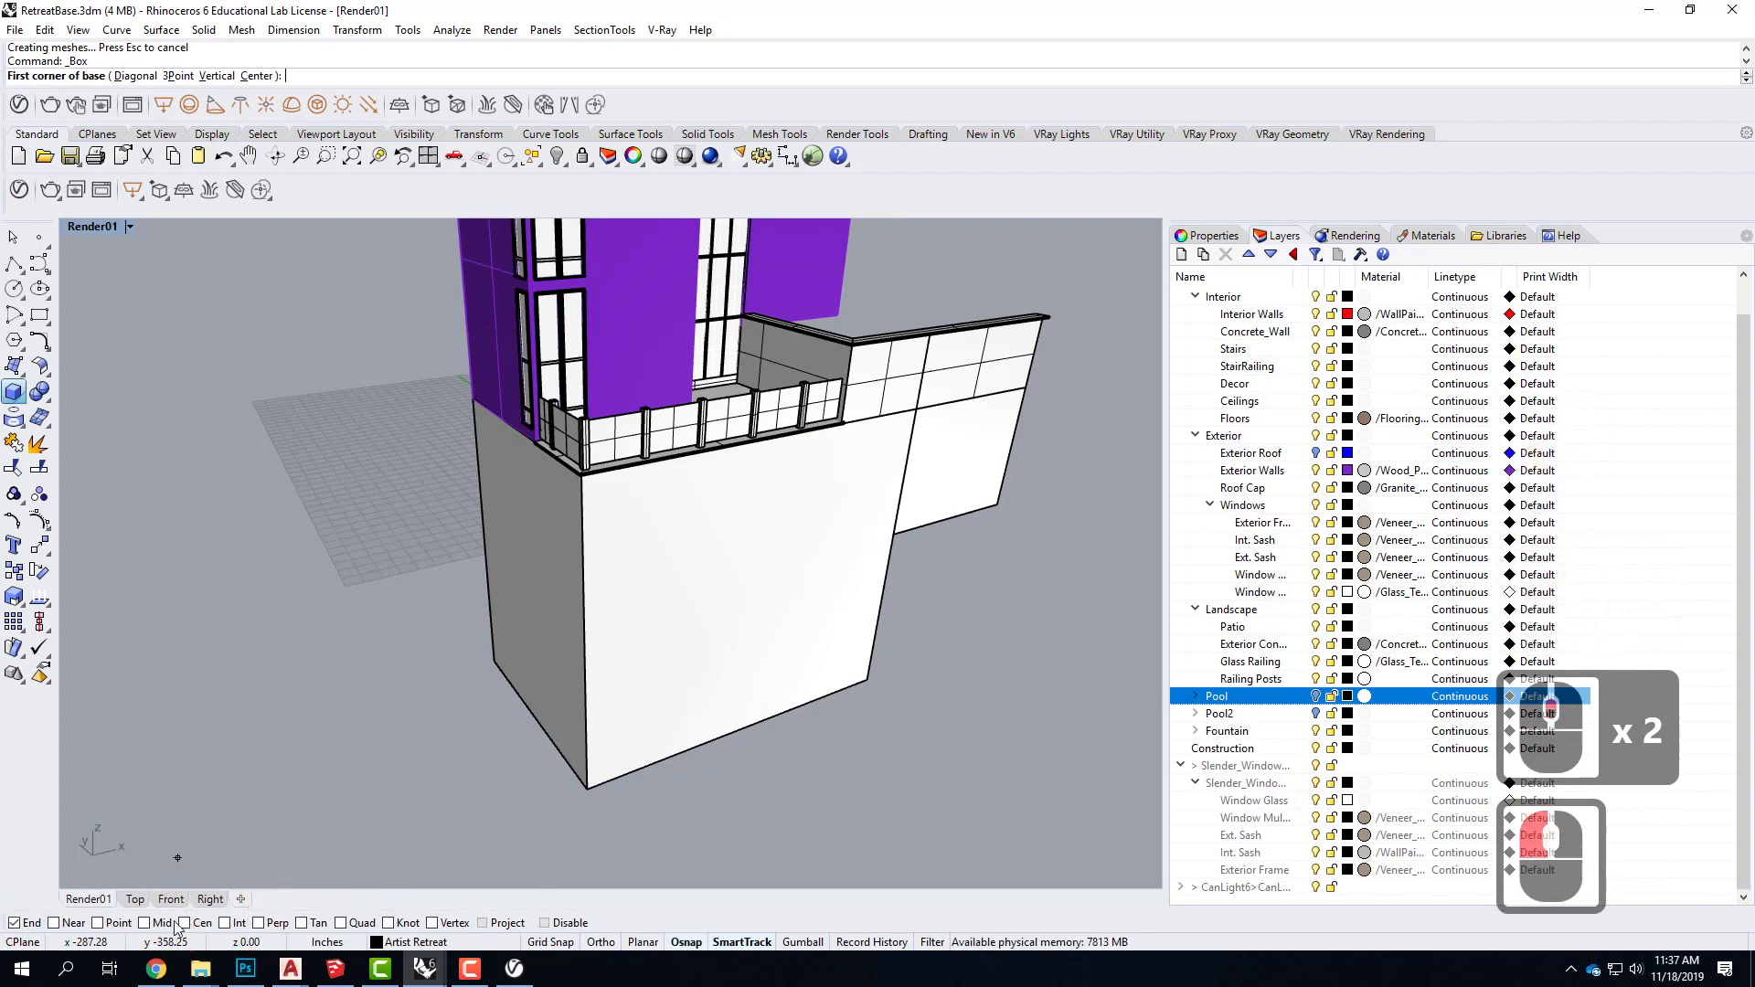
pyautogui.click(231, 924)
pyautogui.click(80, 924)
pyautogui.click(109, 923)
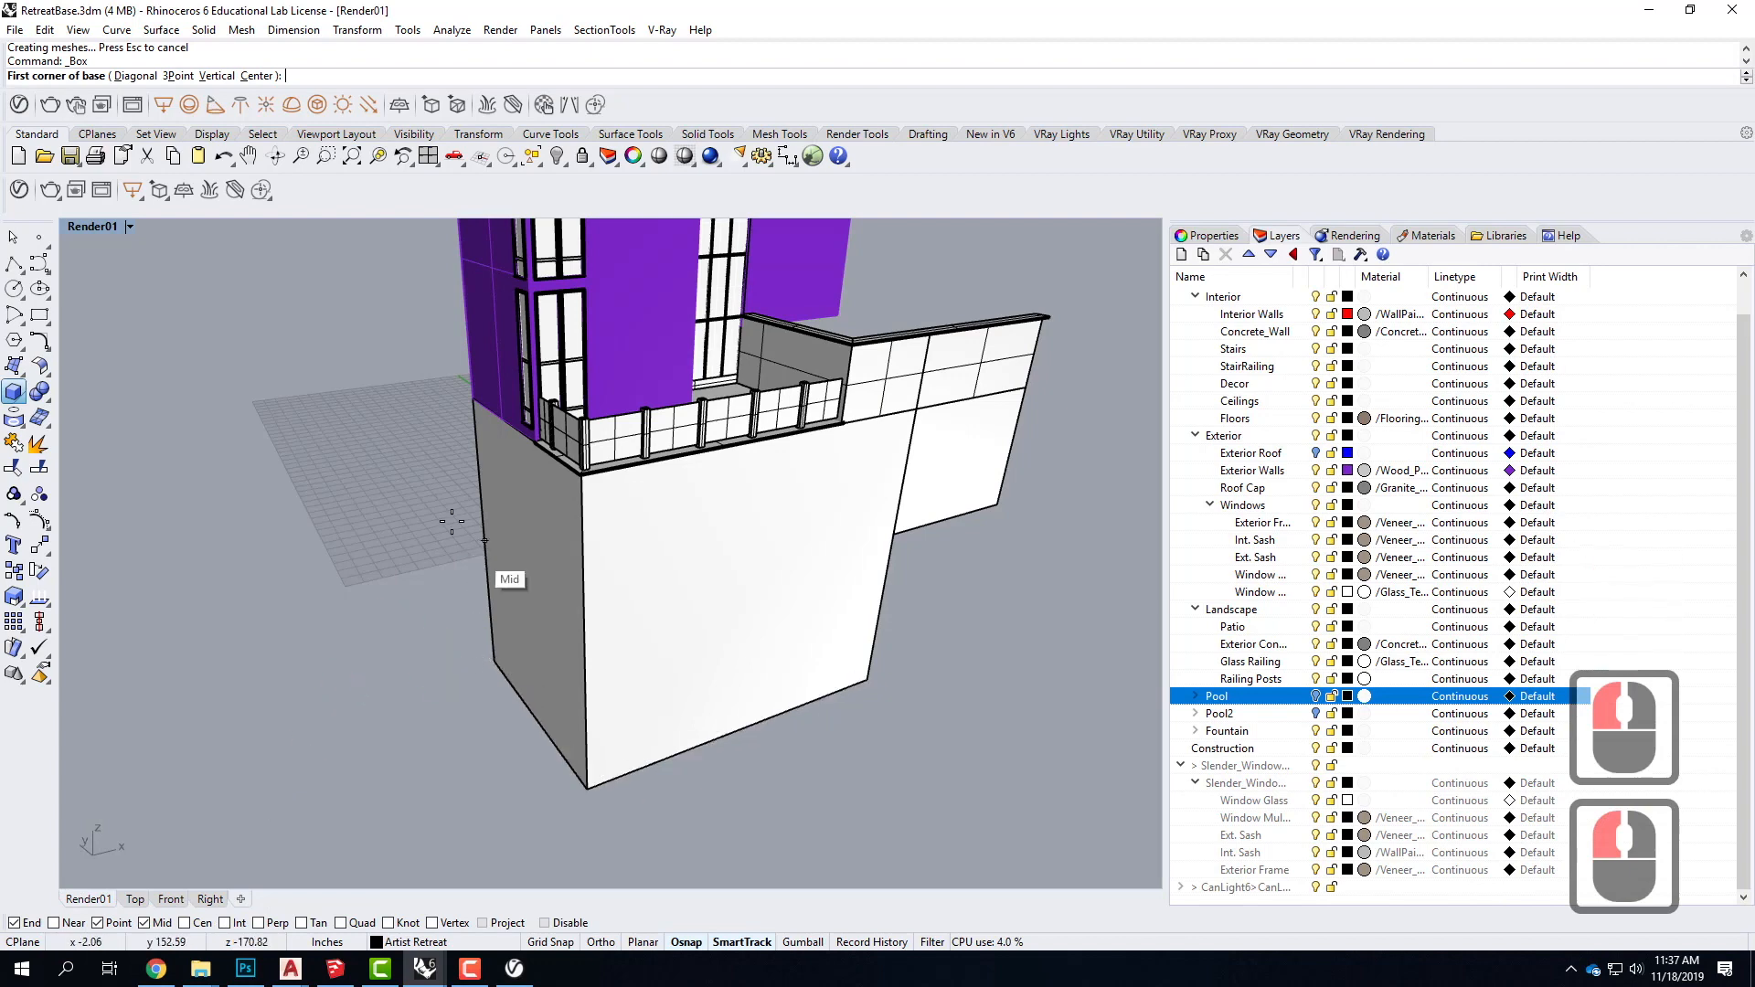
pyautogui.scroll(3, 470, 408)
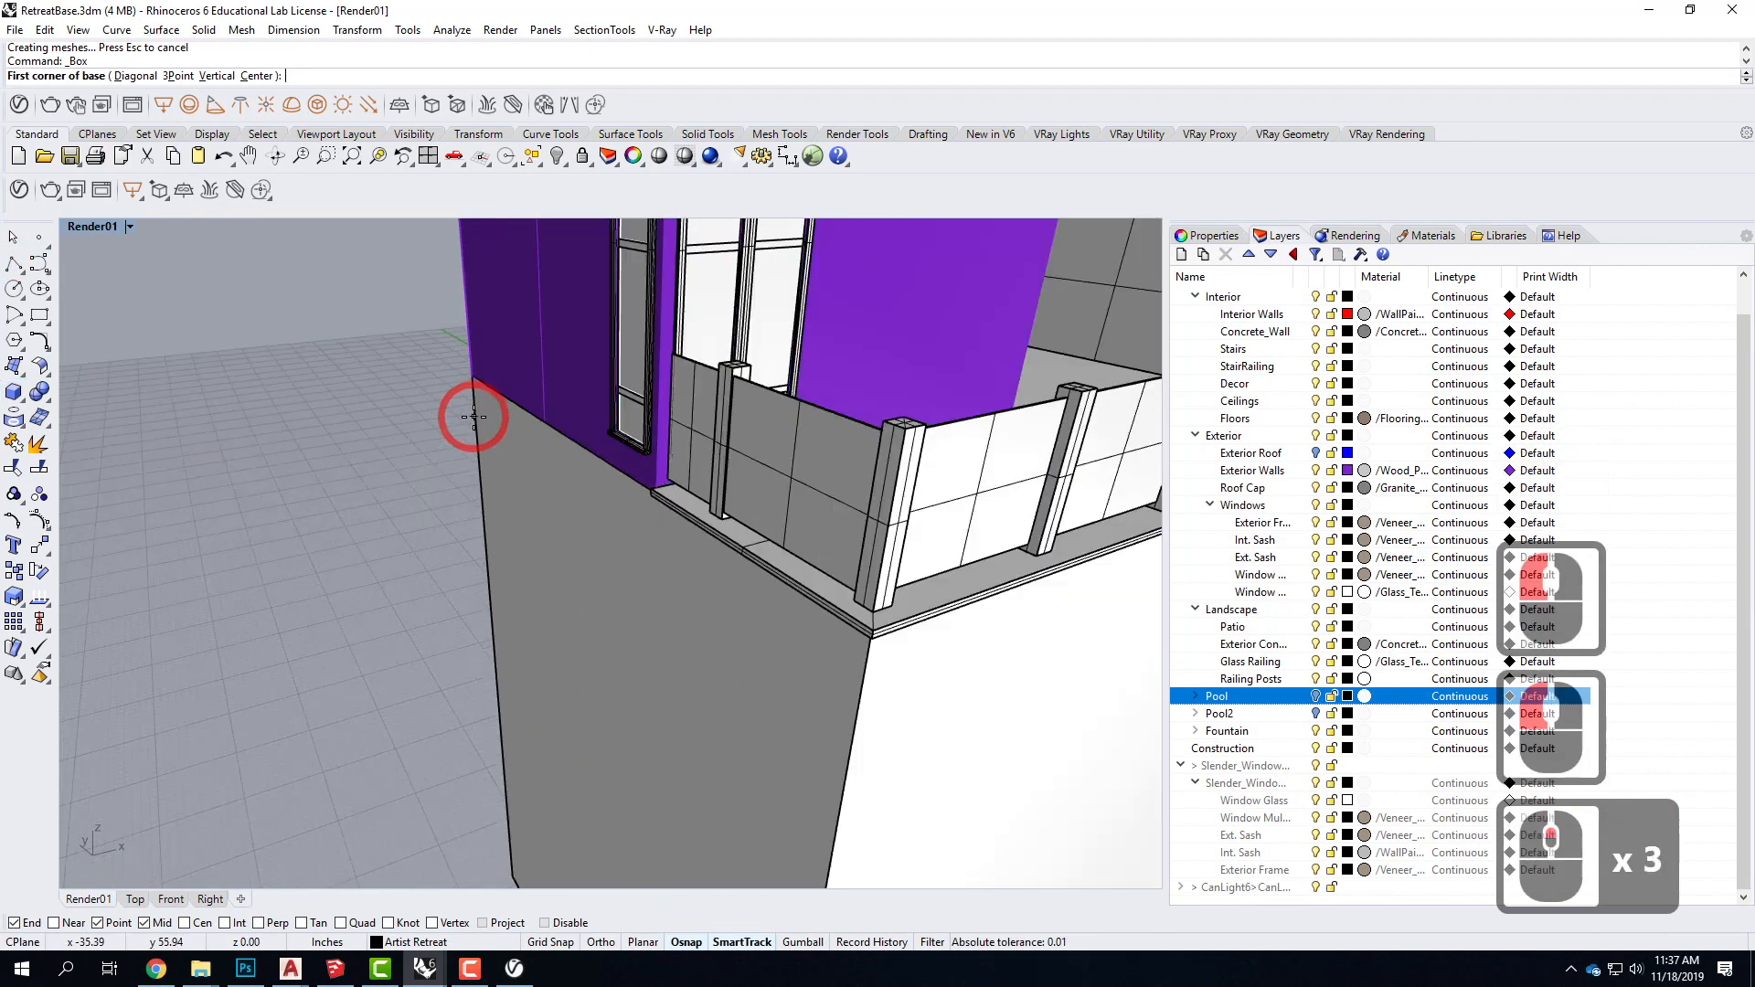
pyautogui.click(472, 376)
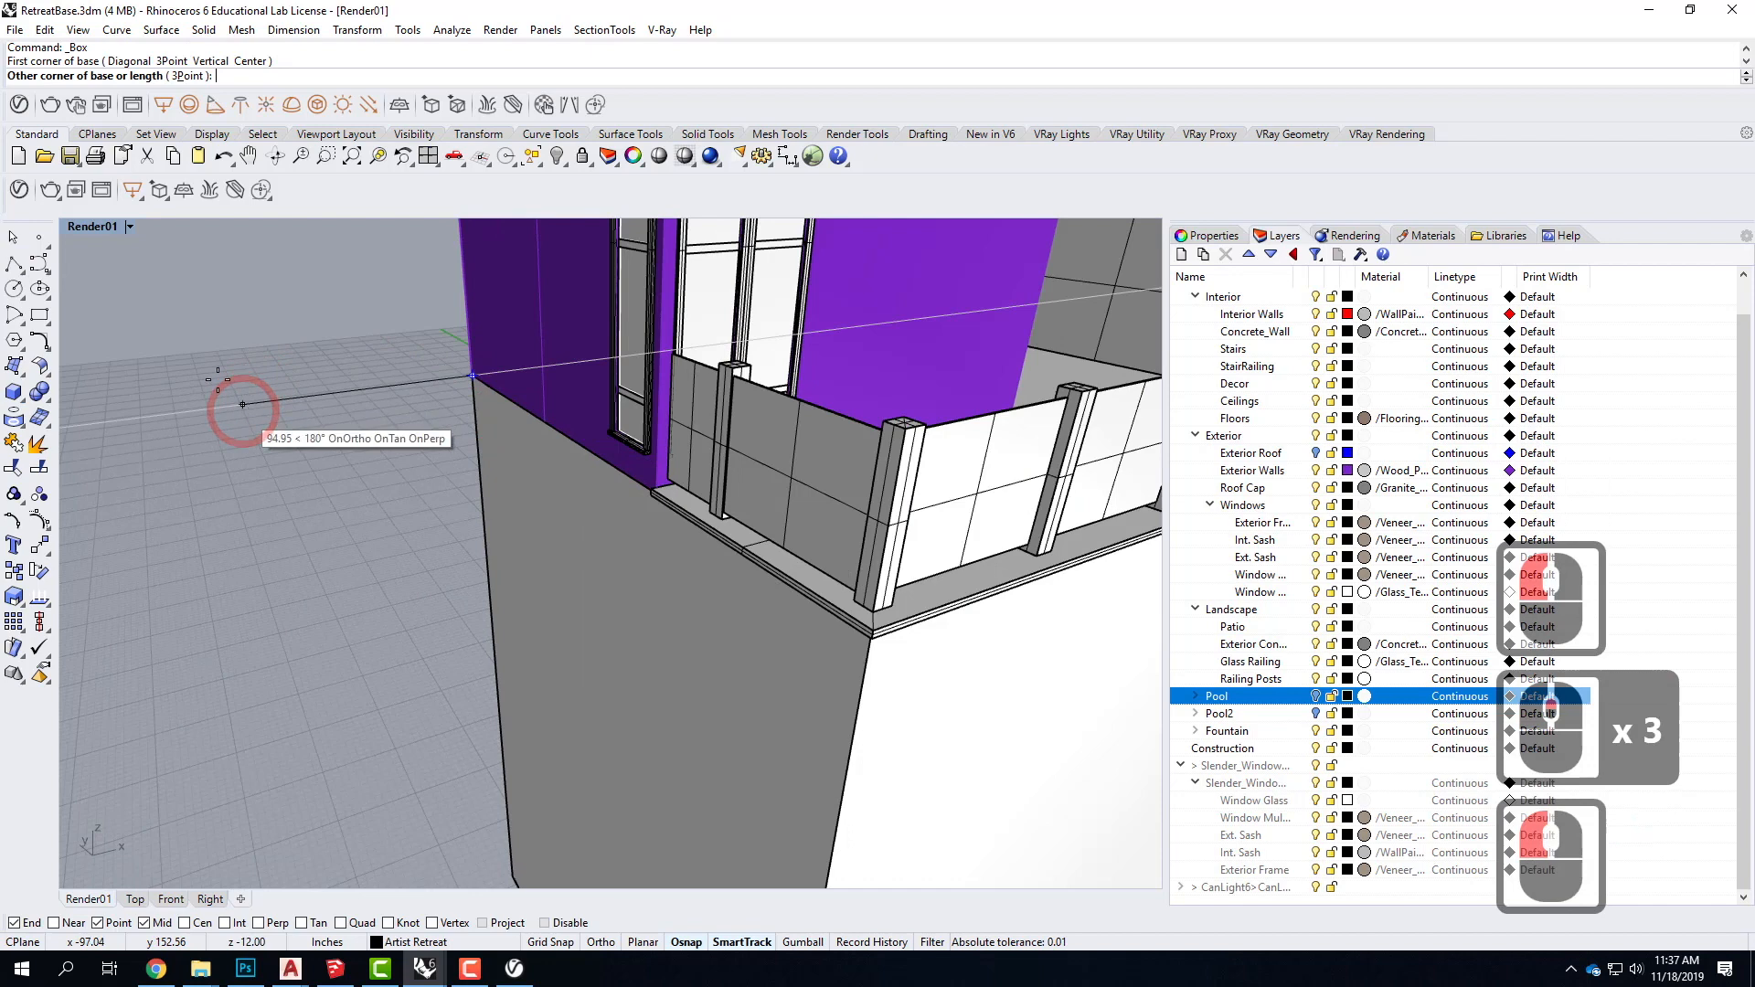
pyautogui.press('Escape')
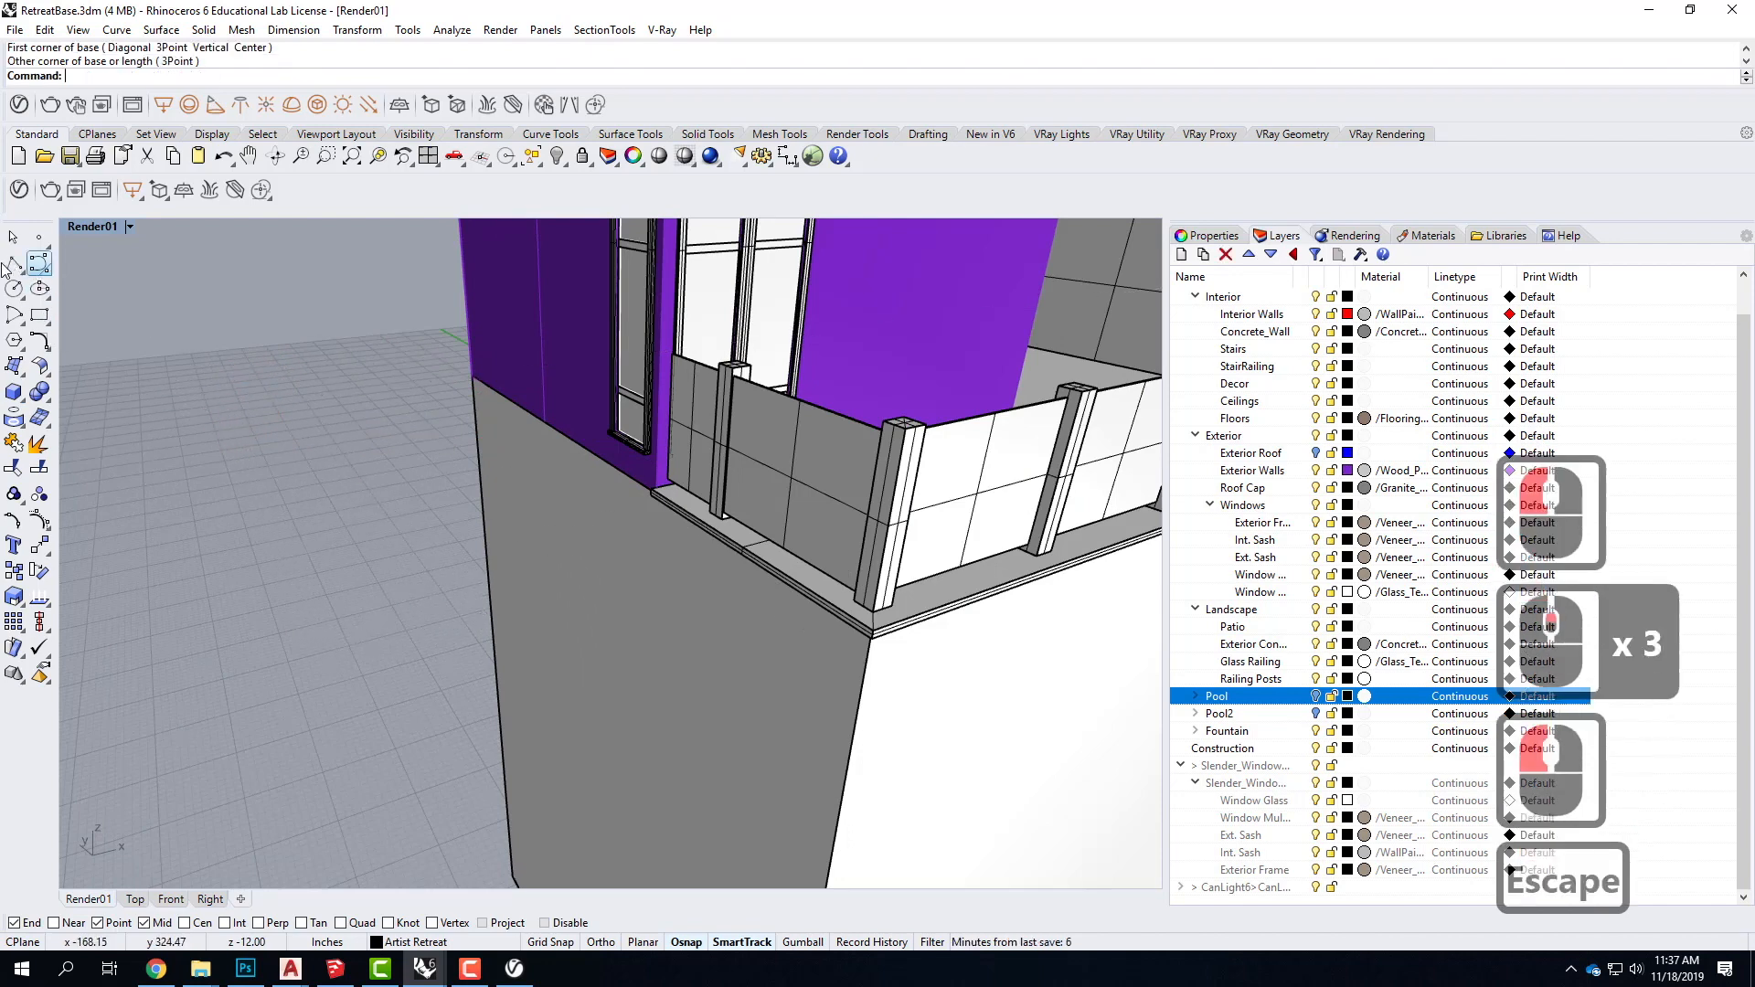
# Step: Draw a 10' line outward in the negative X direction from the base's top corner below the tower's outer wall
pyautogui.click(13, 265)
pyautogui.click(472, 376)
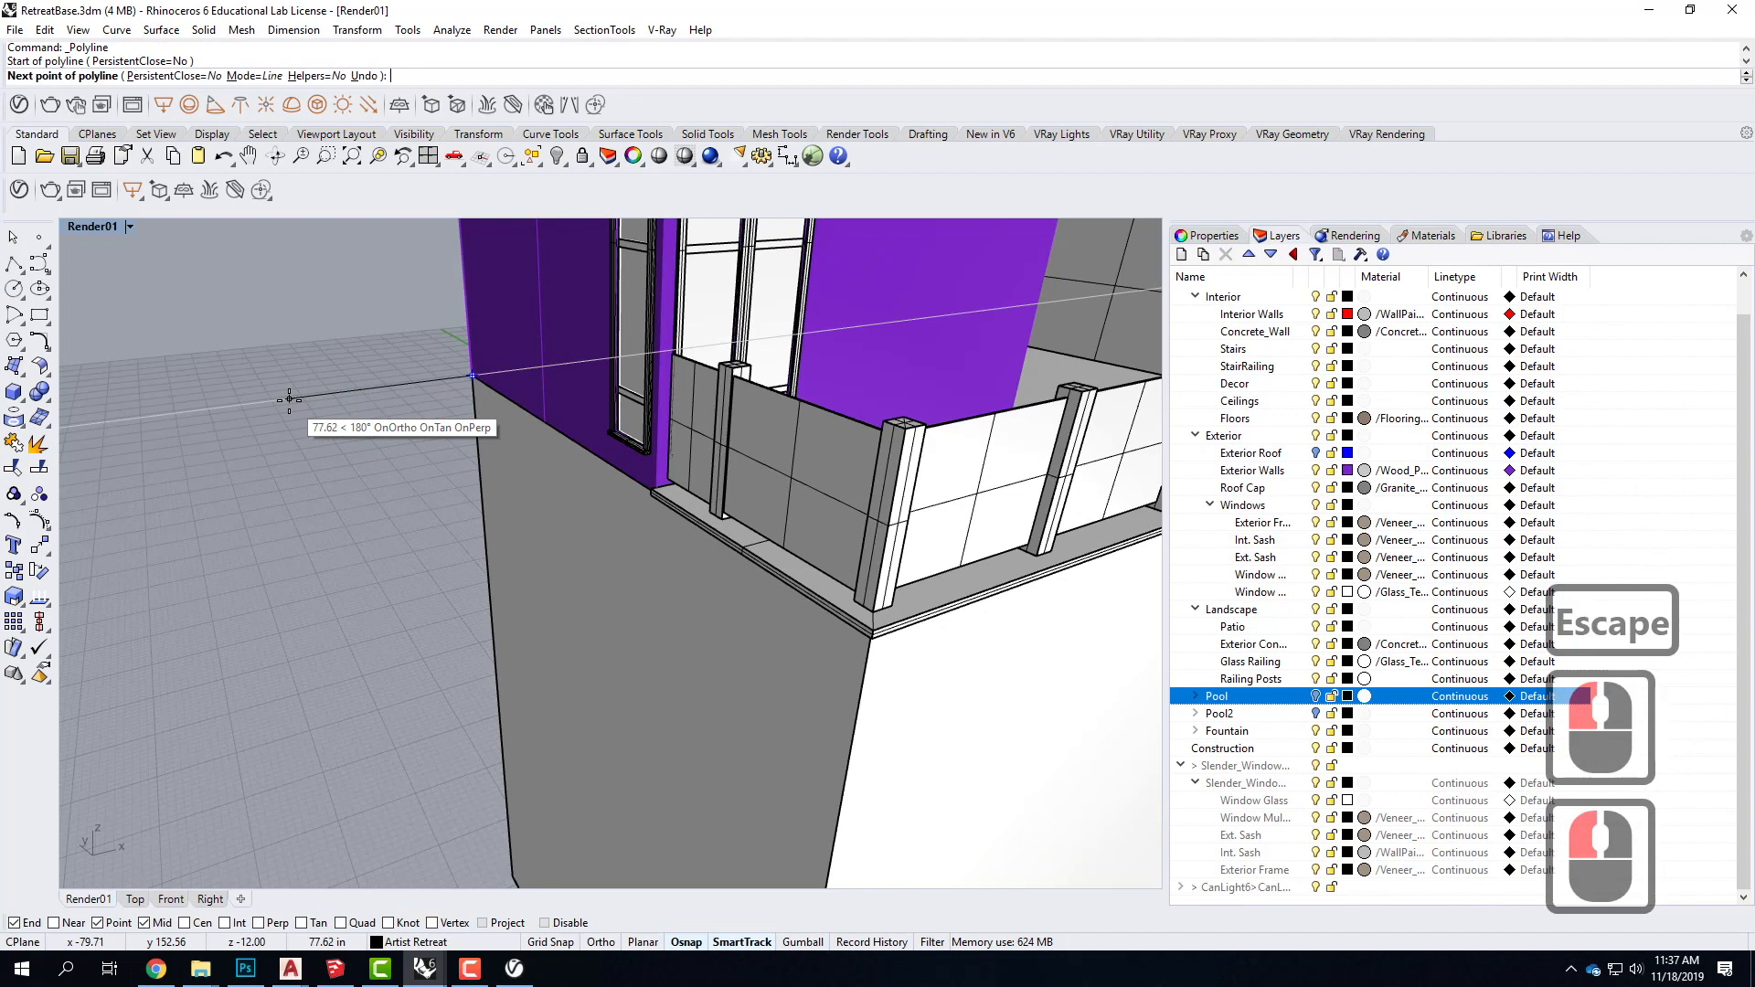
pyautogui.write("10'")
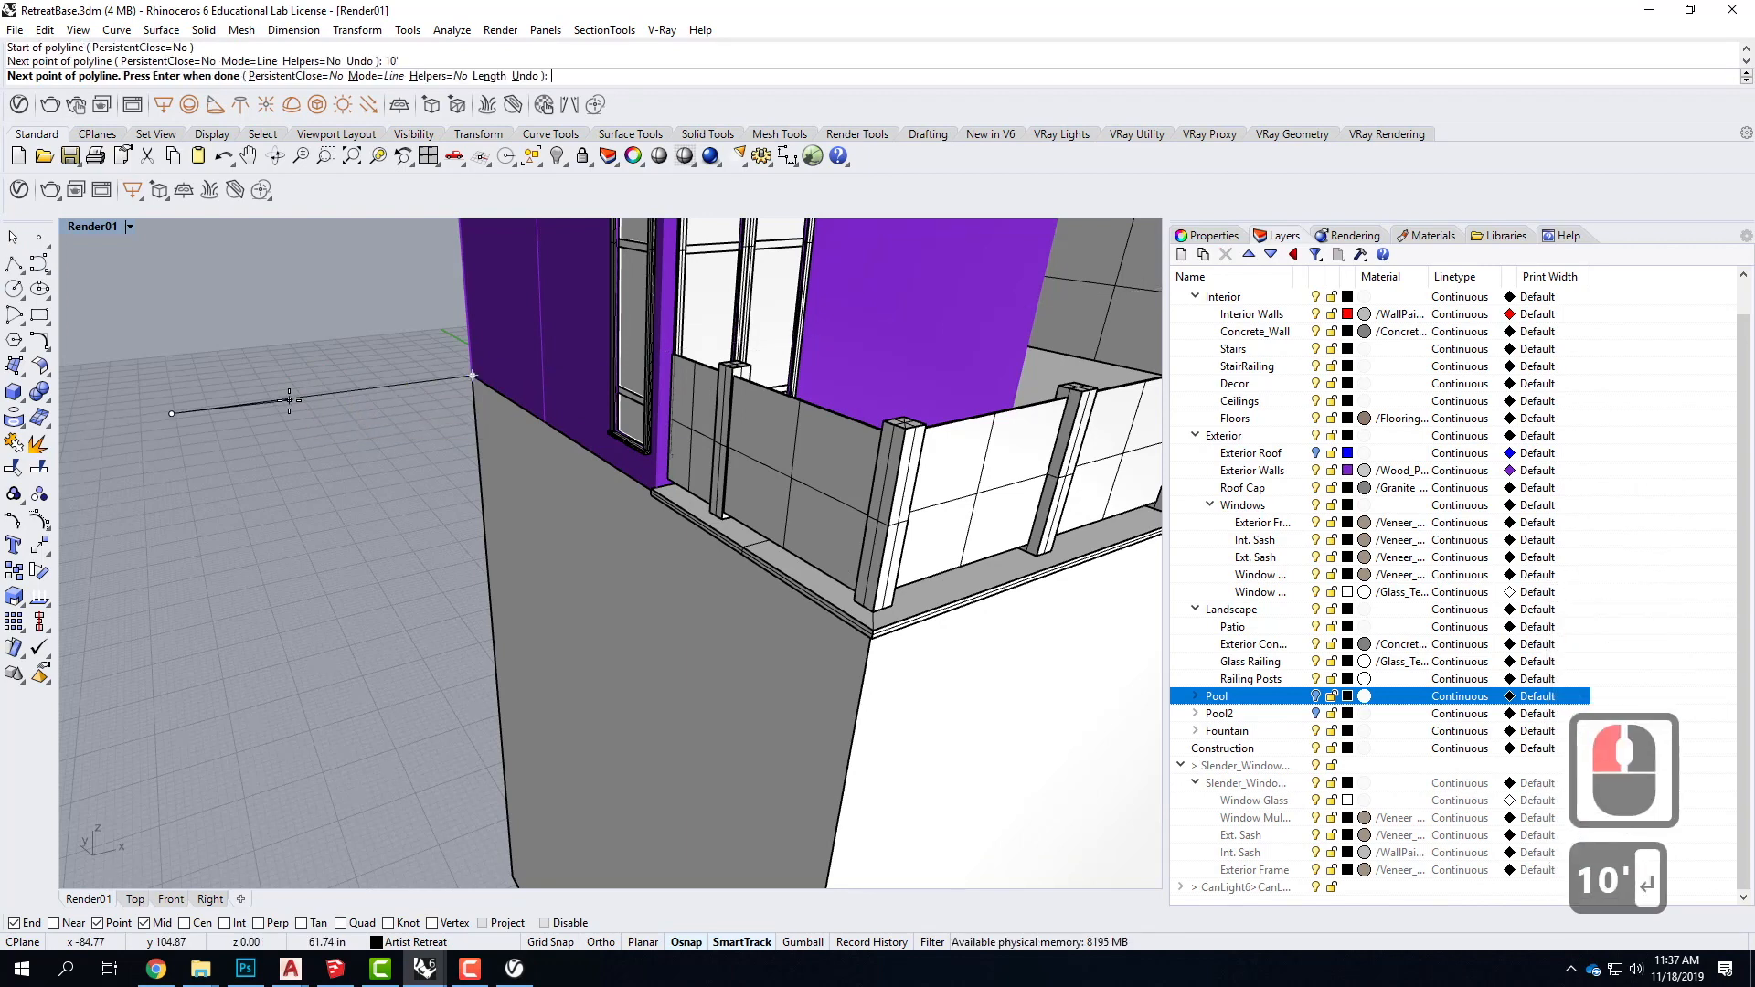
pyautogui.press('Return')
pyautogui.scroll(-3, 281, 386)
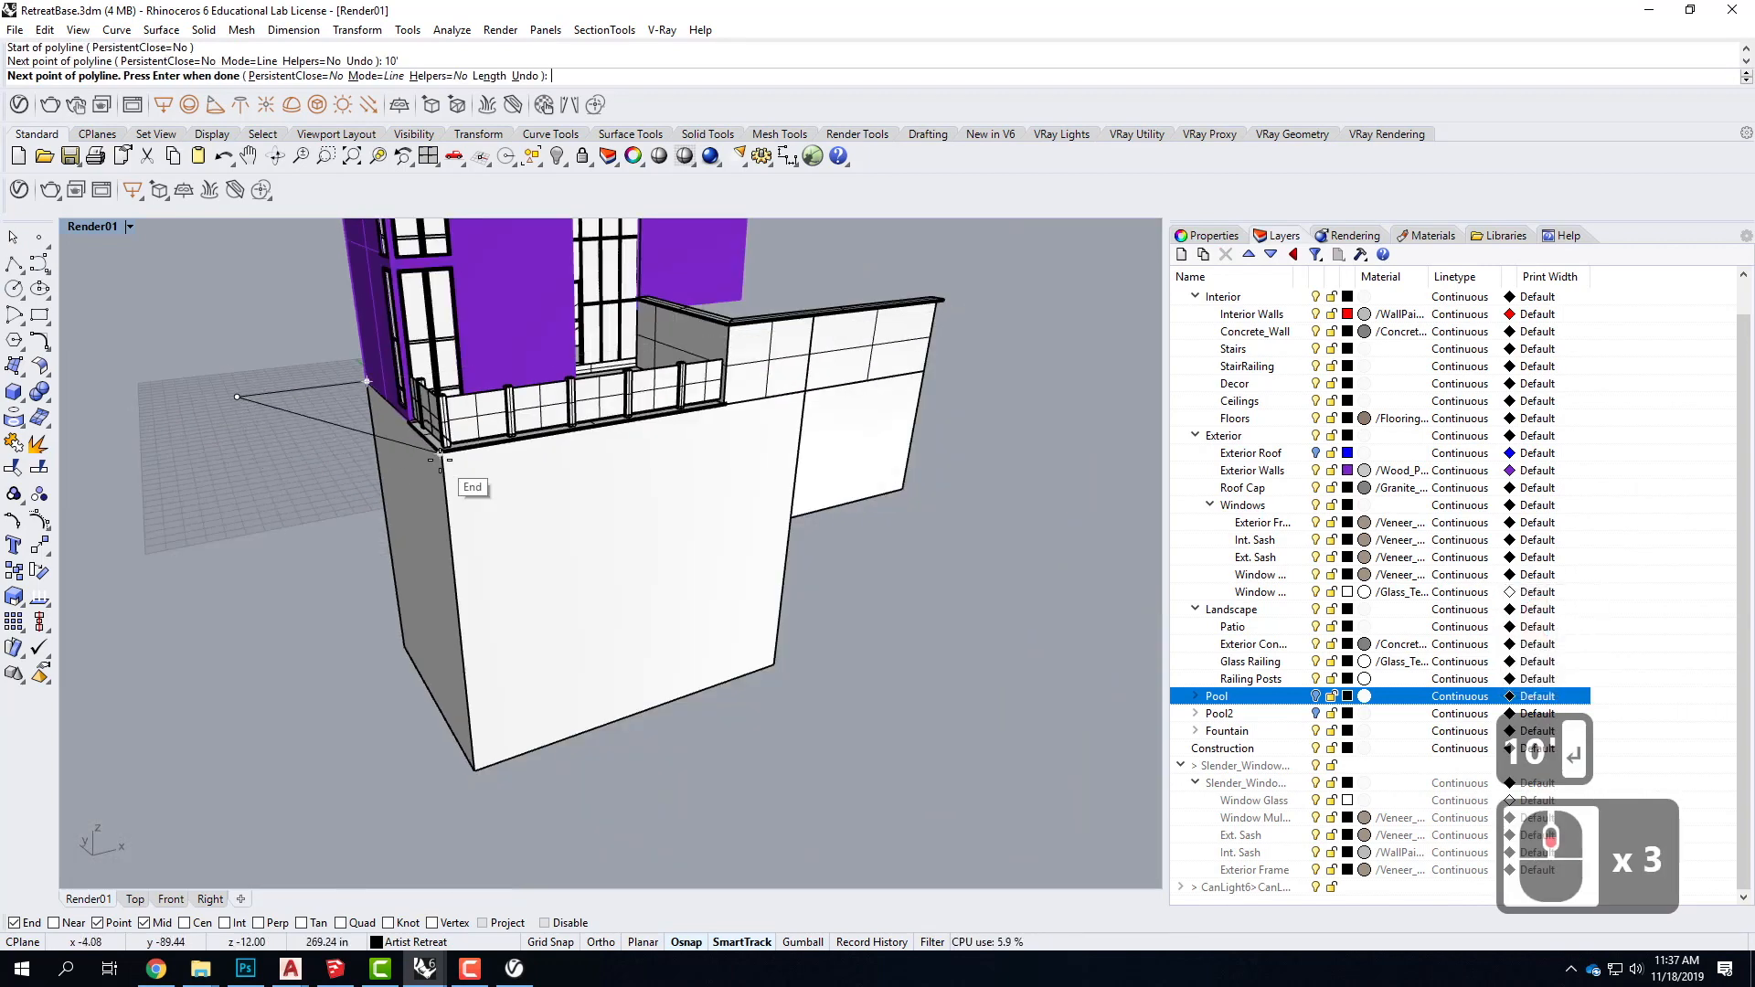
pyautogui.scroll(2, 445, 453)
pyautogui.scroll(3, 433, 455)
pyautogui.scroll(-2, 437, 466)
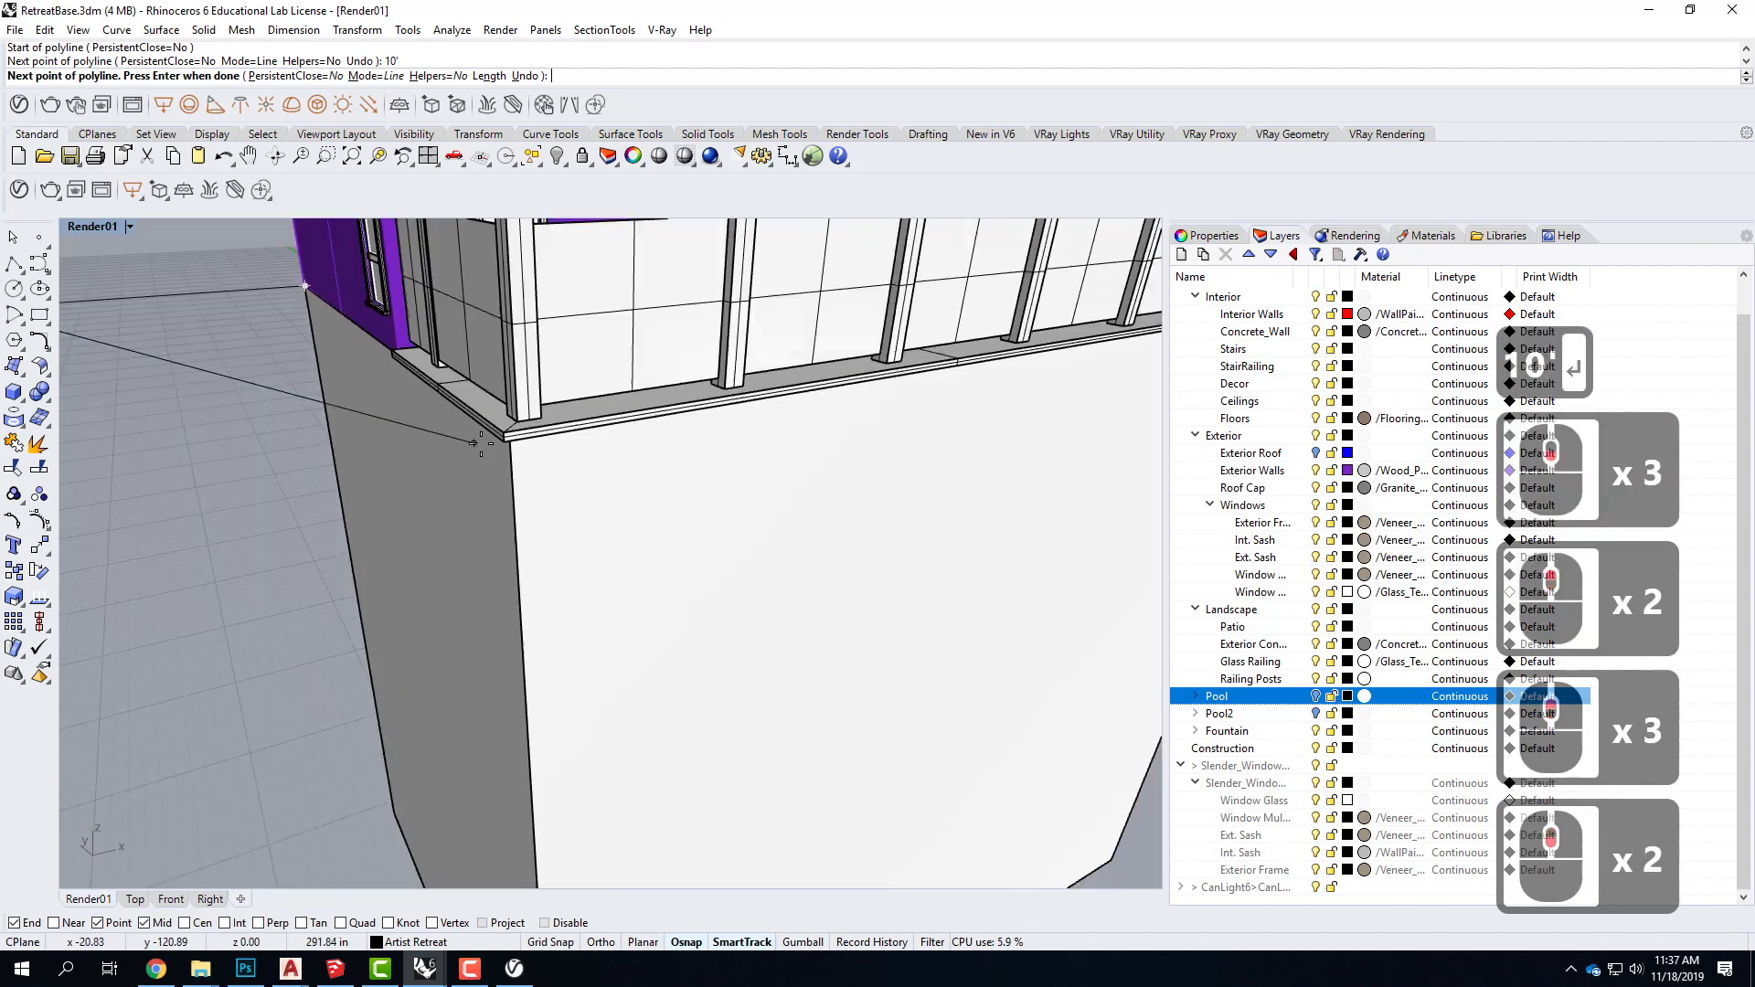
pyautogui.press('Return')
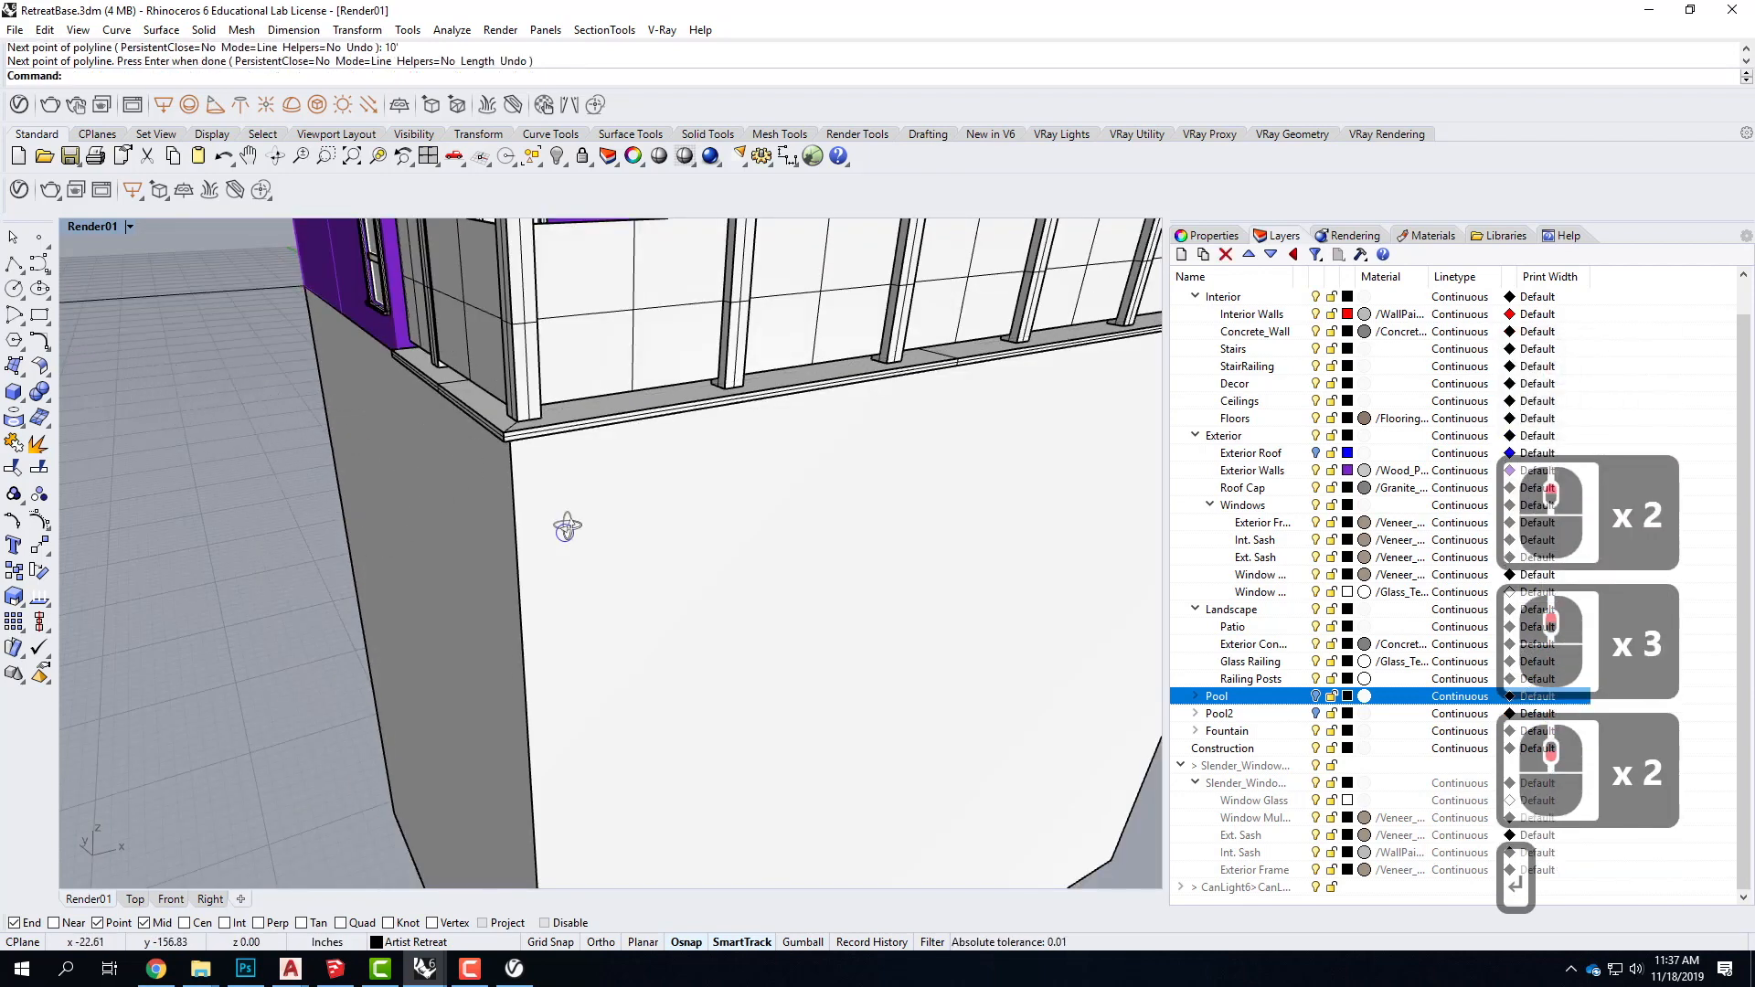
# Step: Draw a polyline 10' outward from the terrace's front corner and on to the end of the first line, outlining the platform
pyautogui.moveTo(568, 521); pyautogui.dragTo(563, 451, button='right')
pyautogui.scroll(-3, 564, 451)
pyautogui.scroll(3, 529, 377)
pyautogui.rightClick(528, 377)
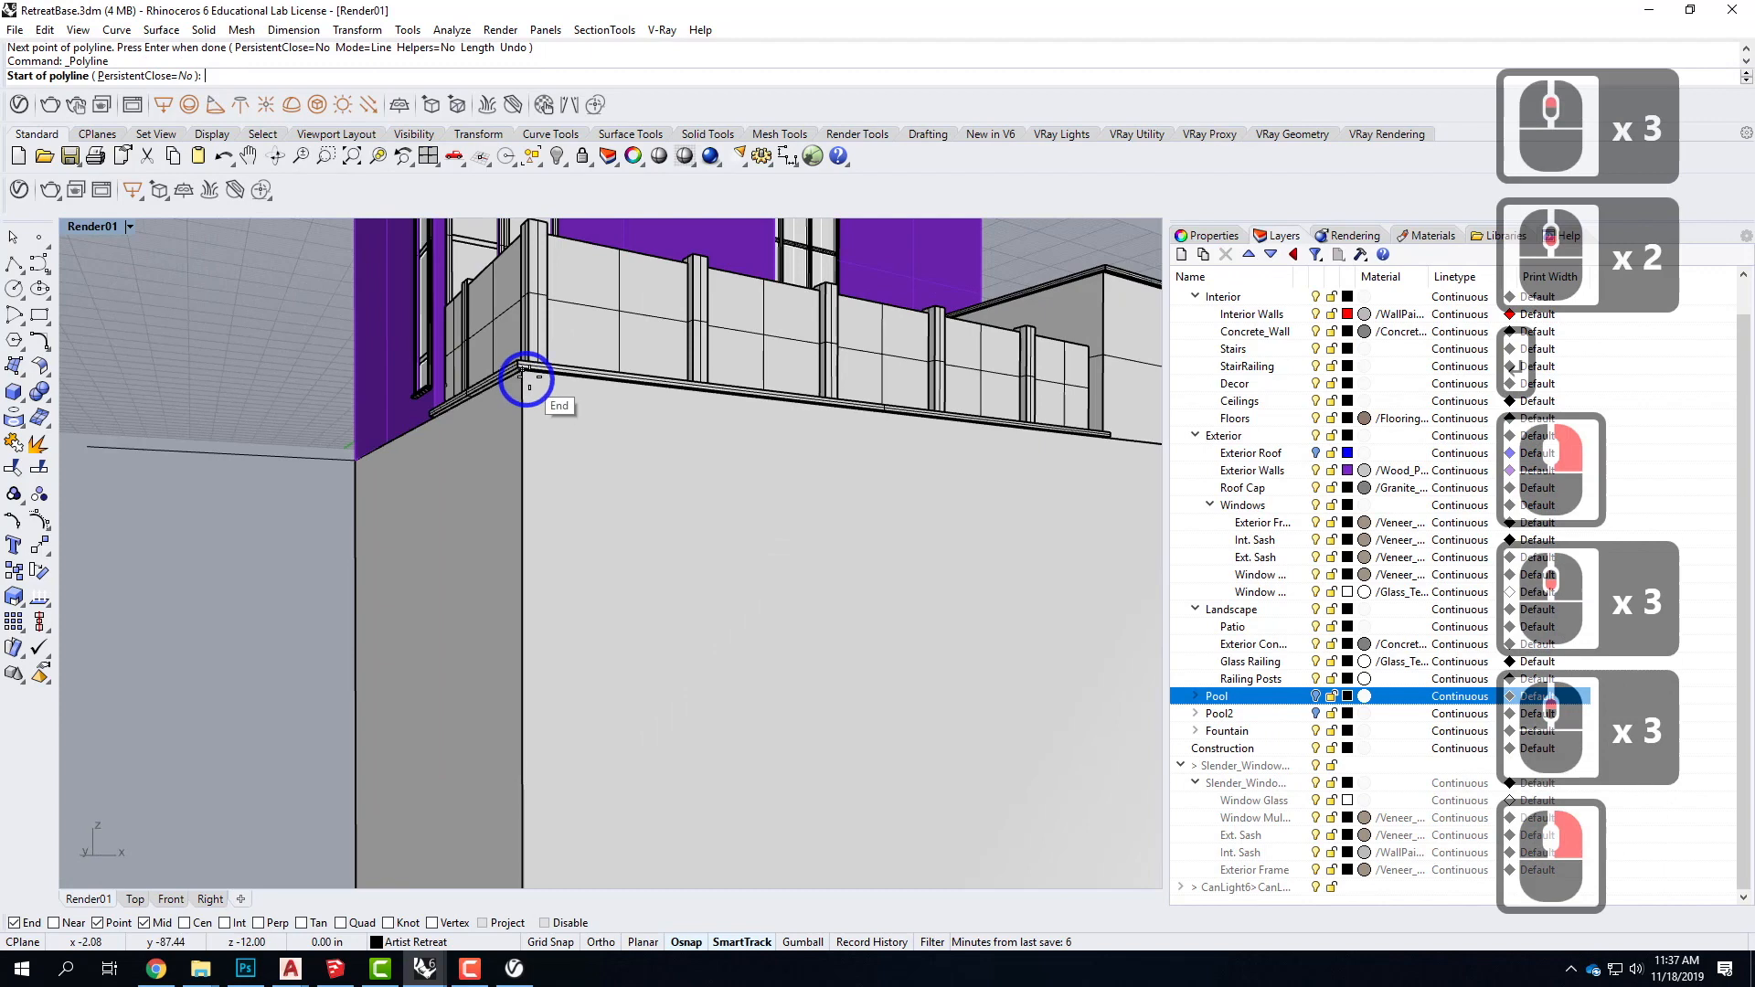
pyautogui.click(527, 377)
pyautogui.scroll(-3, 384, 332)
pyautogui.moveTo(384, 333); pyautogui.dragTo(311, 495, button='right')
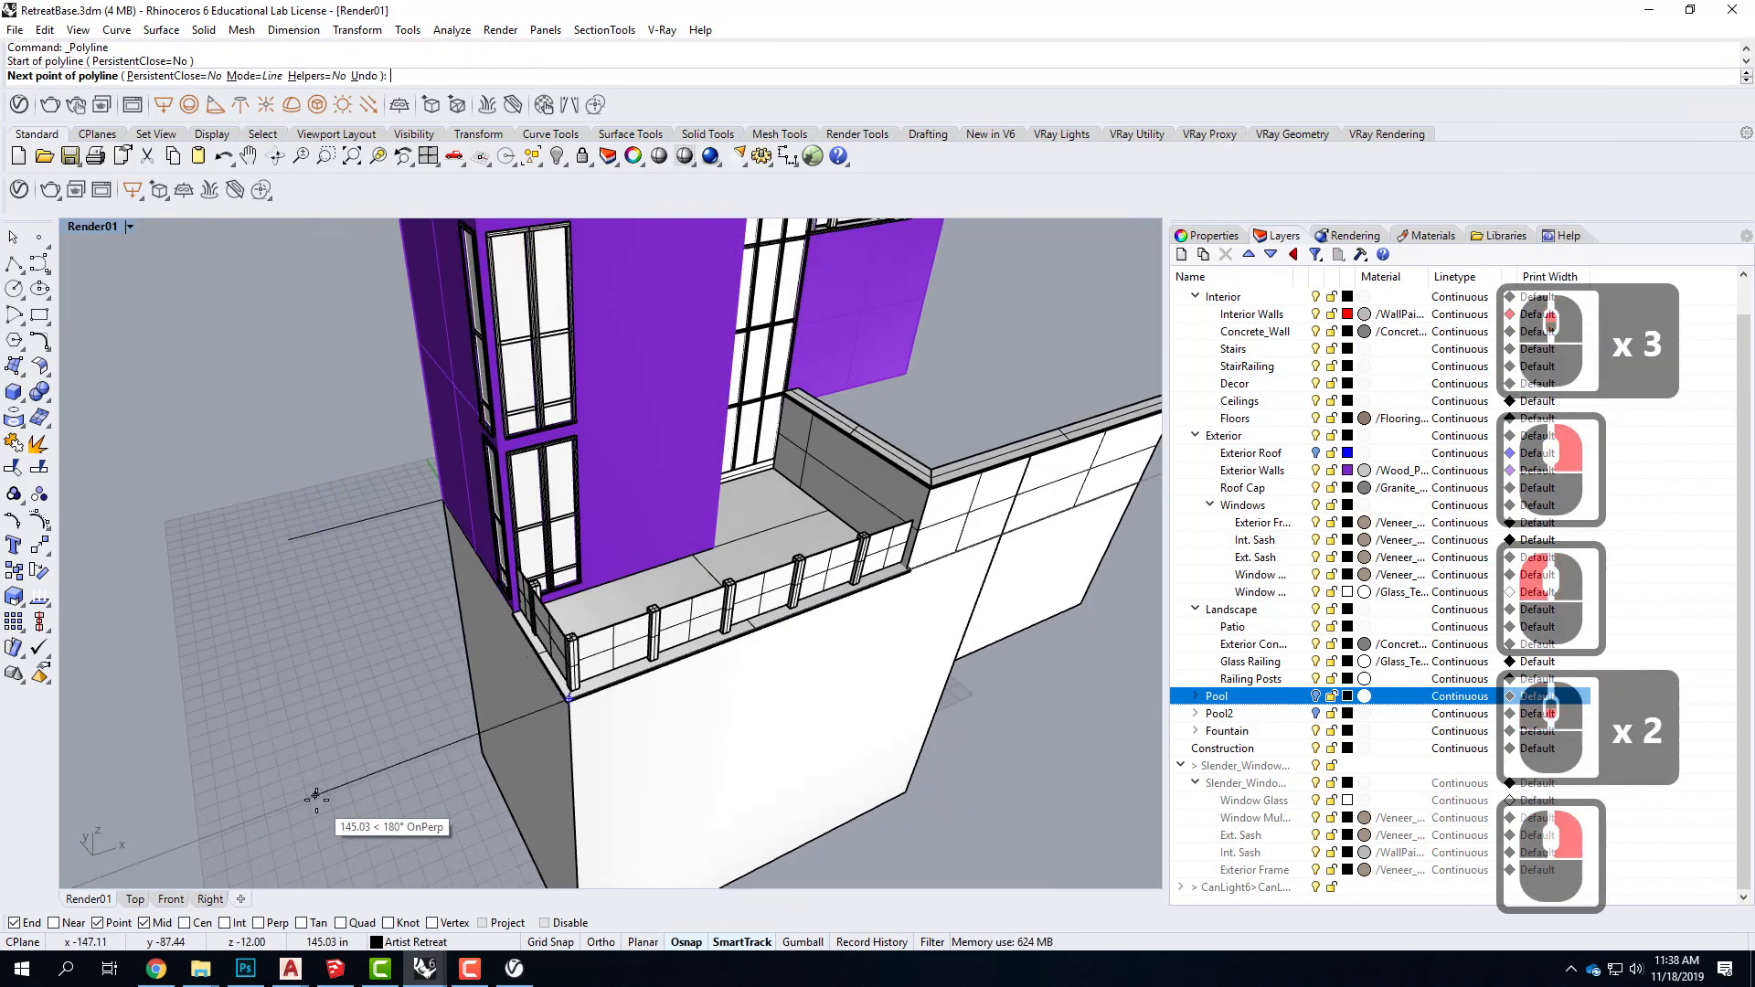
pyautogui.write("10'")
pyautogui.press('Return')
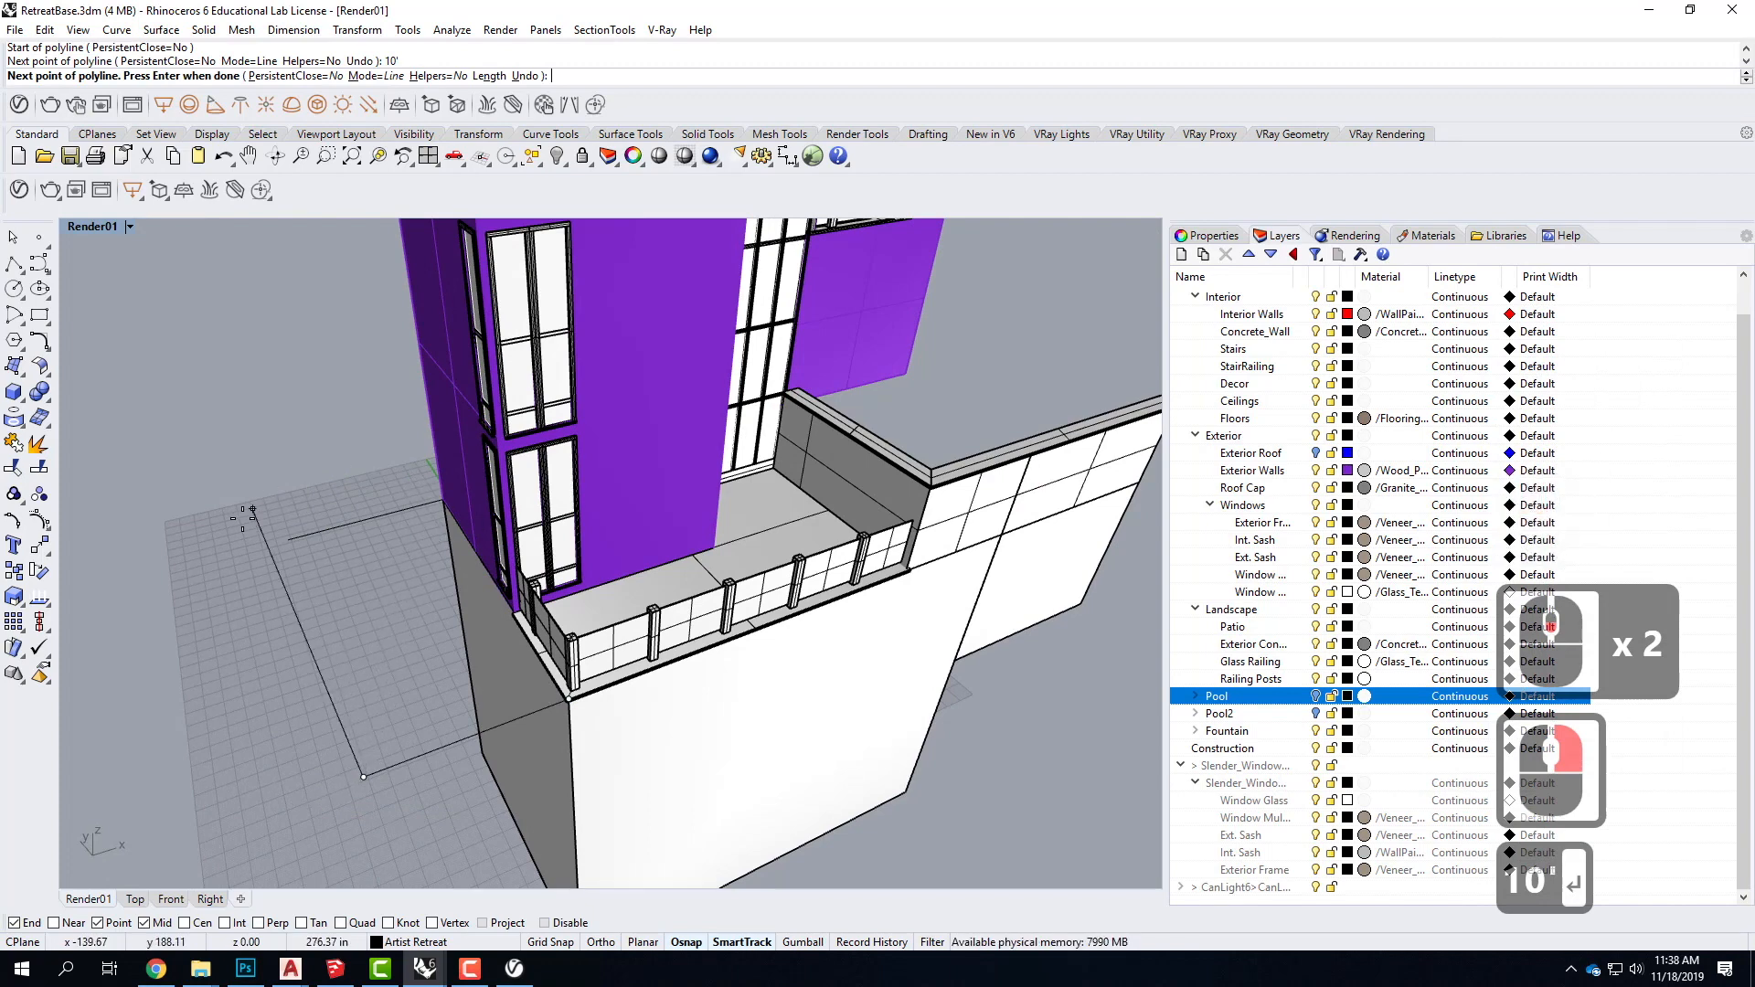
pyautogui.click(286, 541)
pyautogui.press('Return')
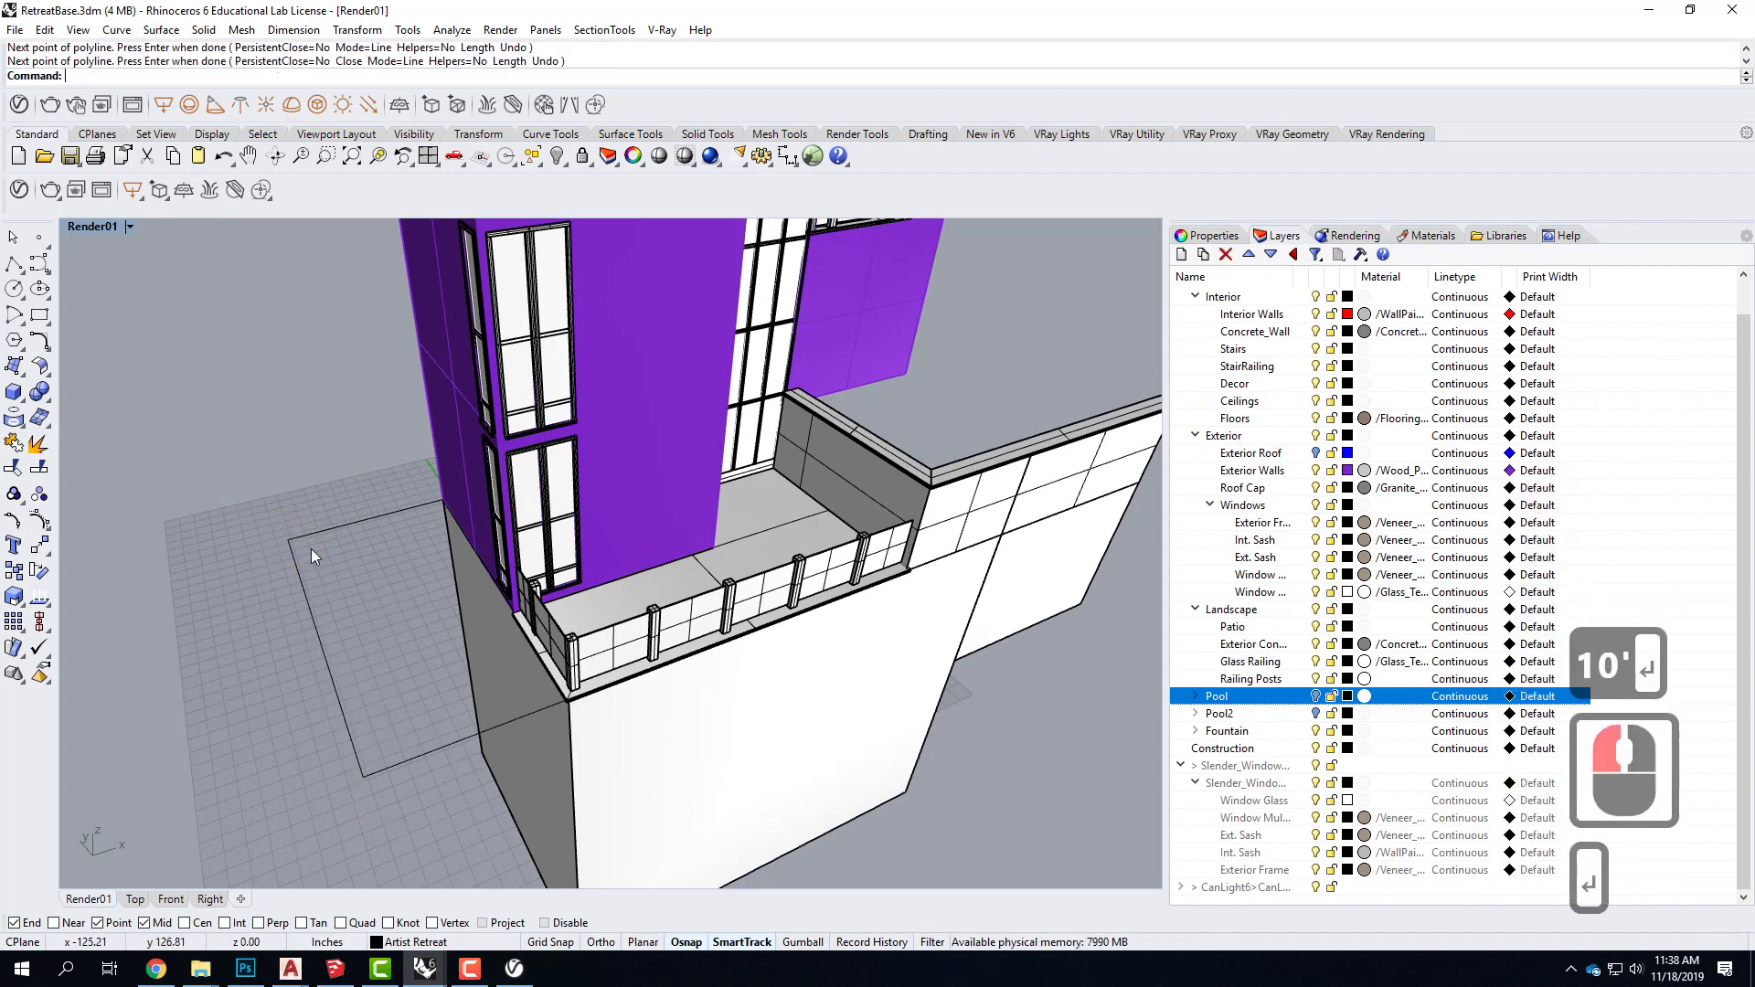
# Step: Draw a box over the front strip of the terrace ledge, from its far inner corner to its near outer corner, matching the ledge's thickness
pyautogui.scroll(2, 581, 698)
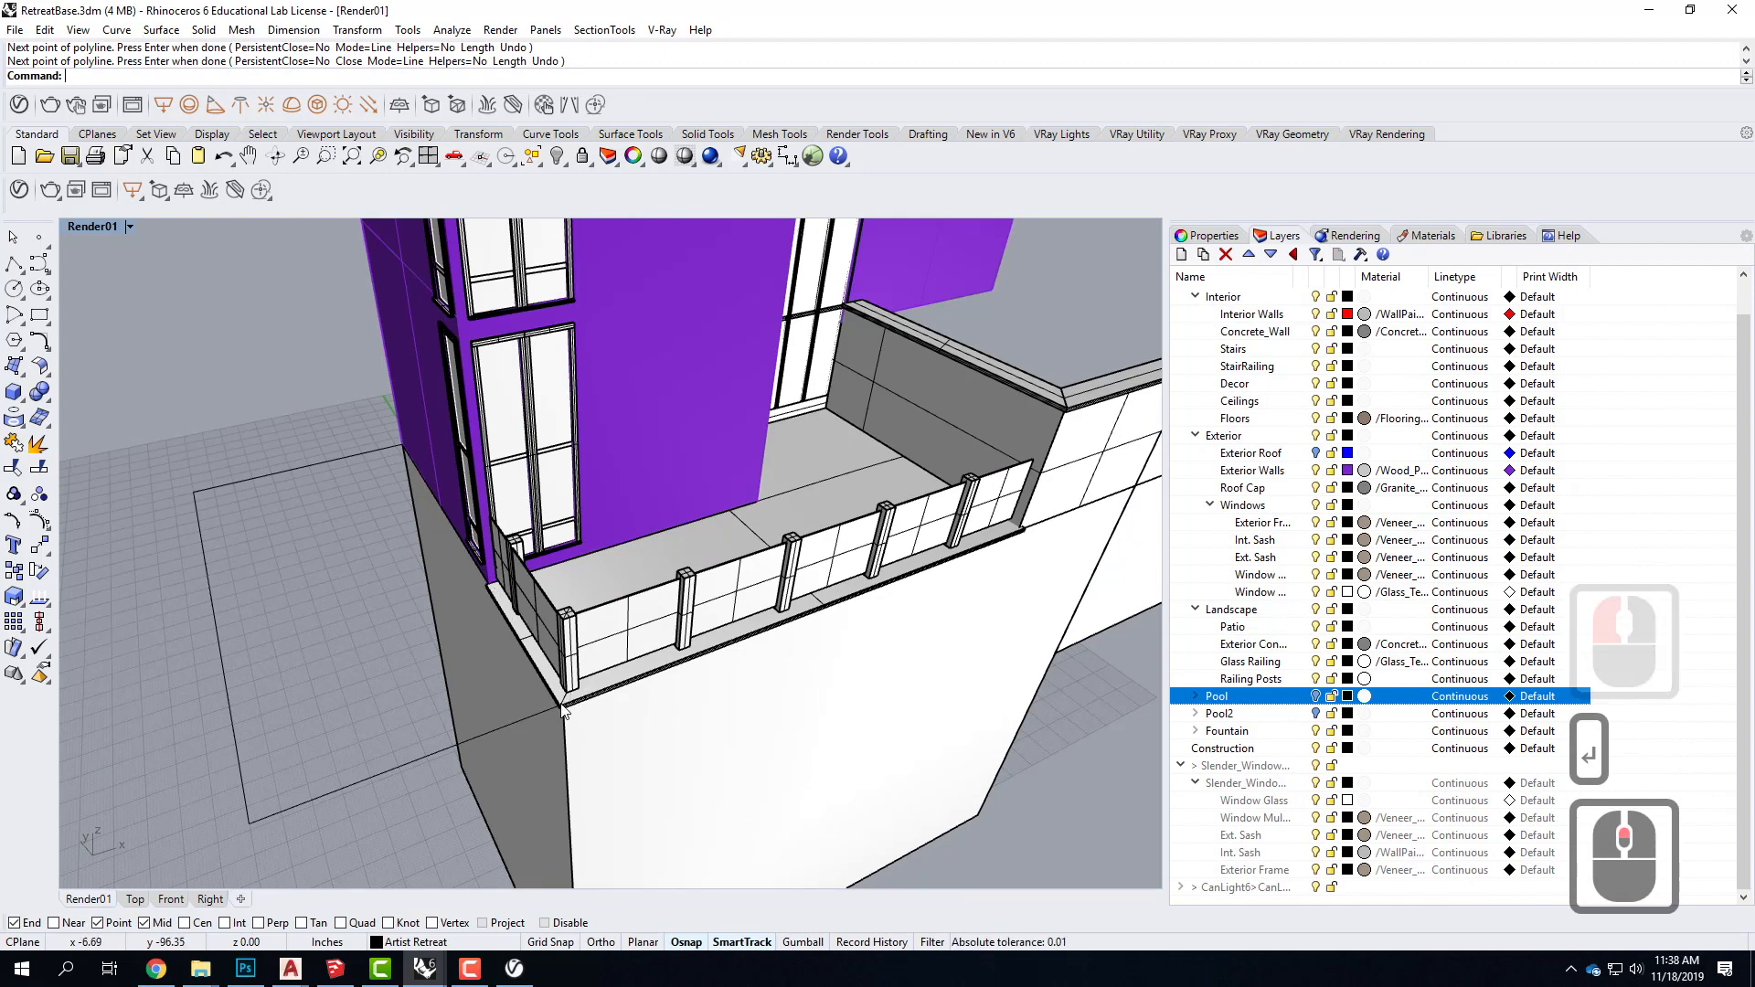
pyautogui.click(639, 682)
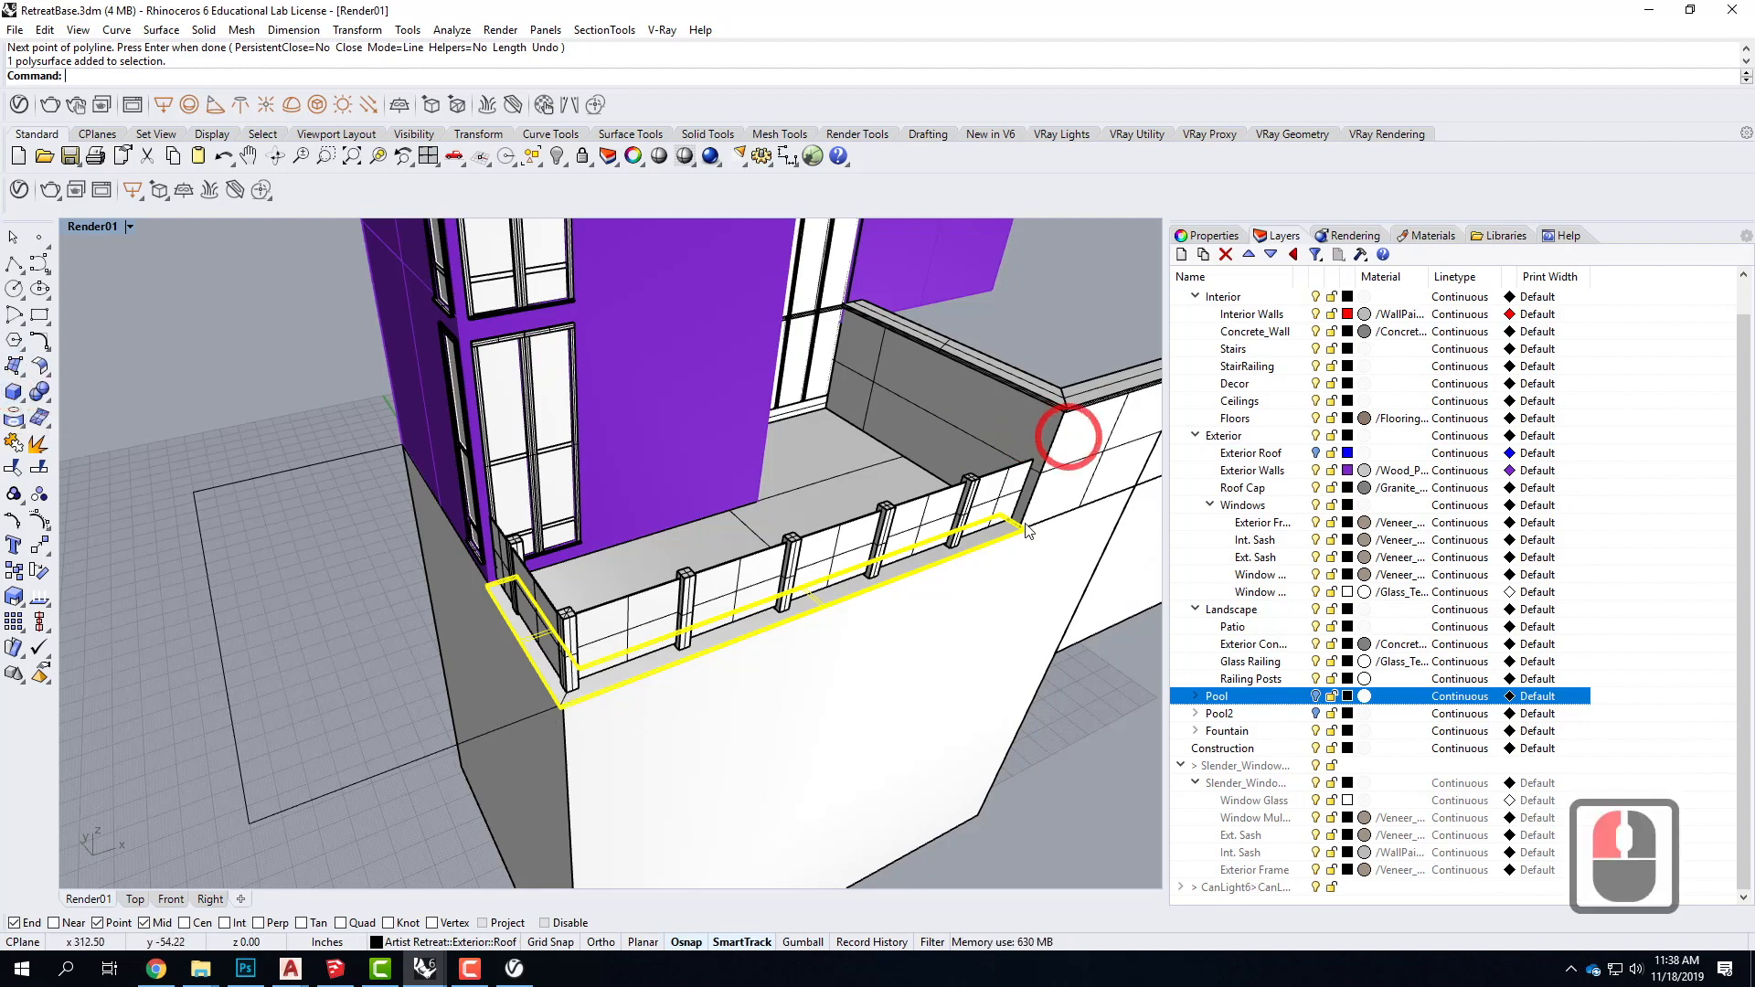
pyautogui.scroll(5, 1026, 521)
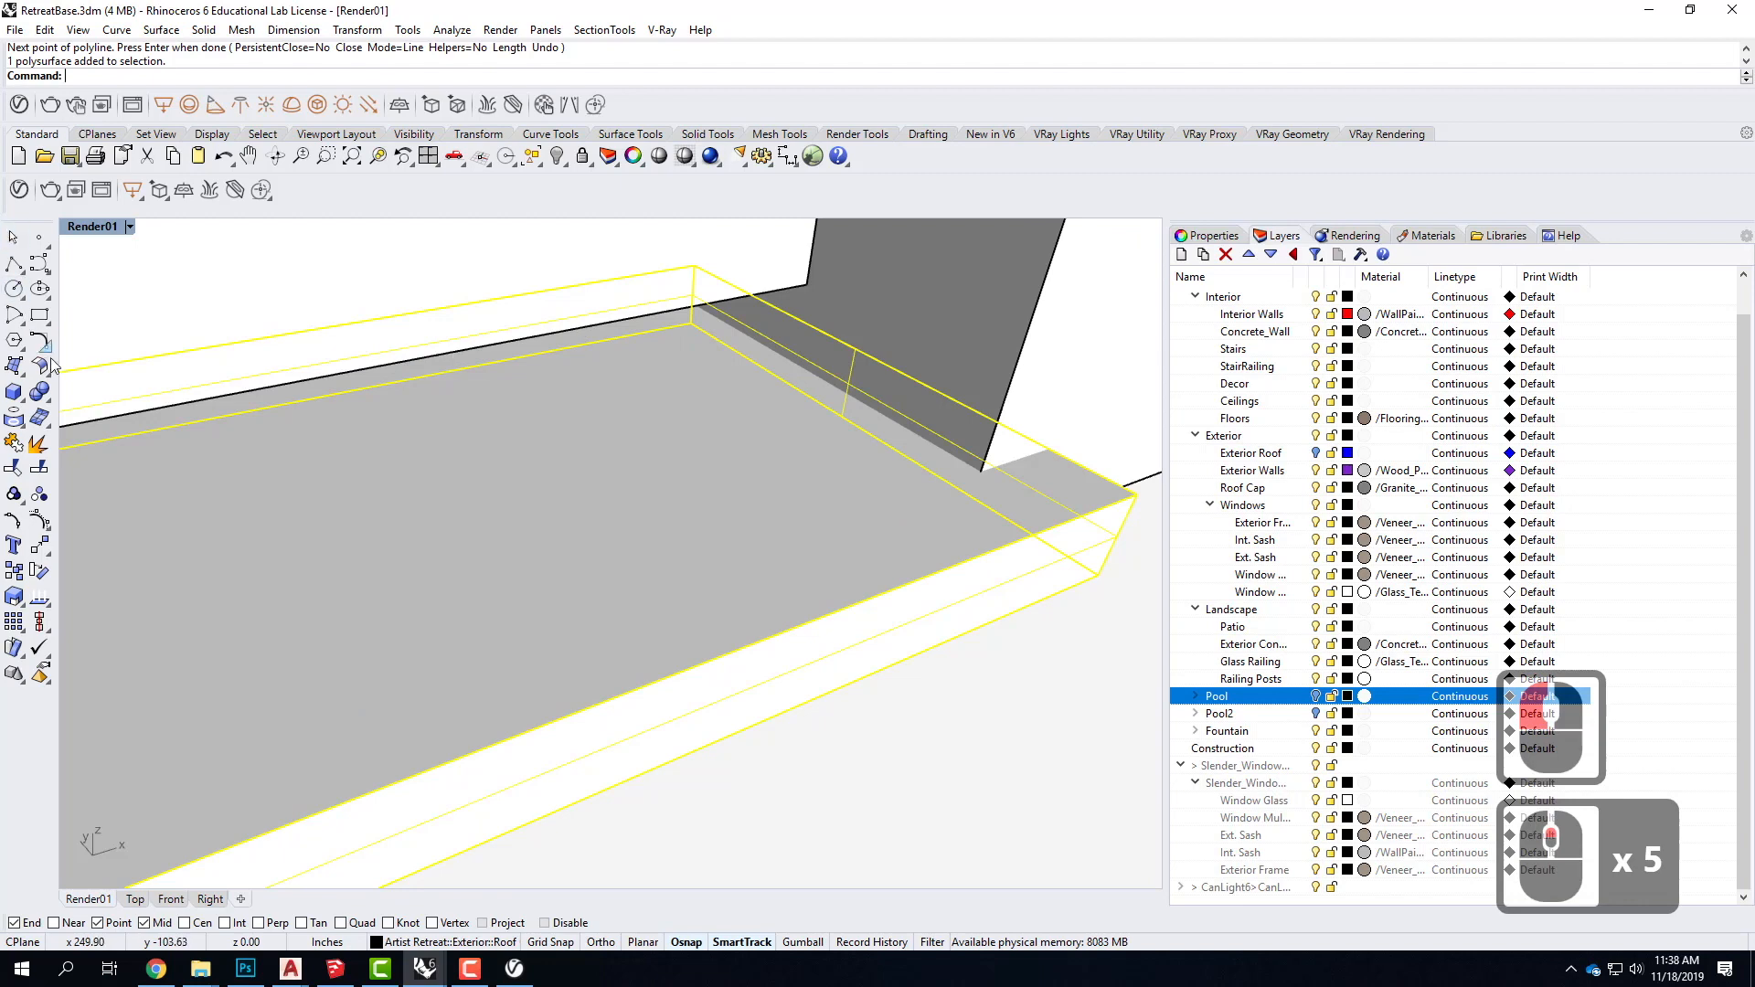
pyautogui.click(13, 393)
pyautogui.click(688, 321)
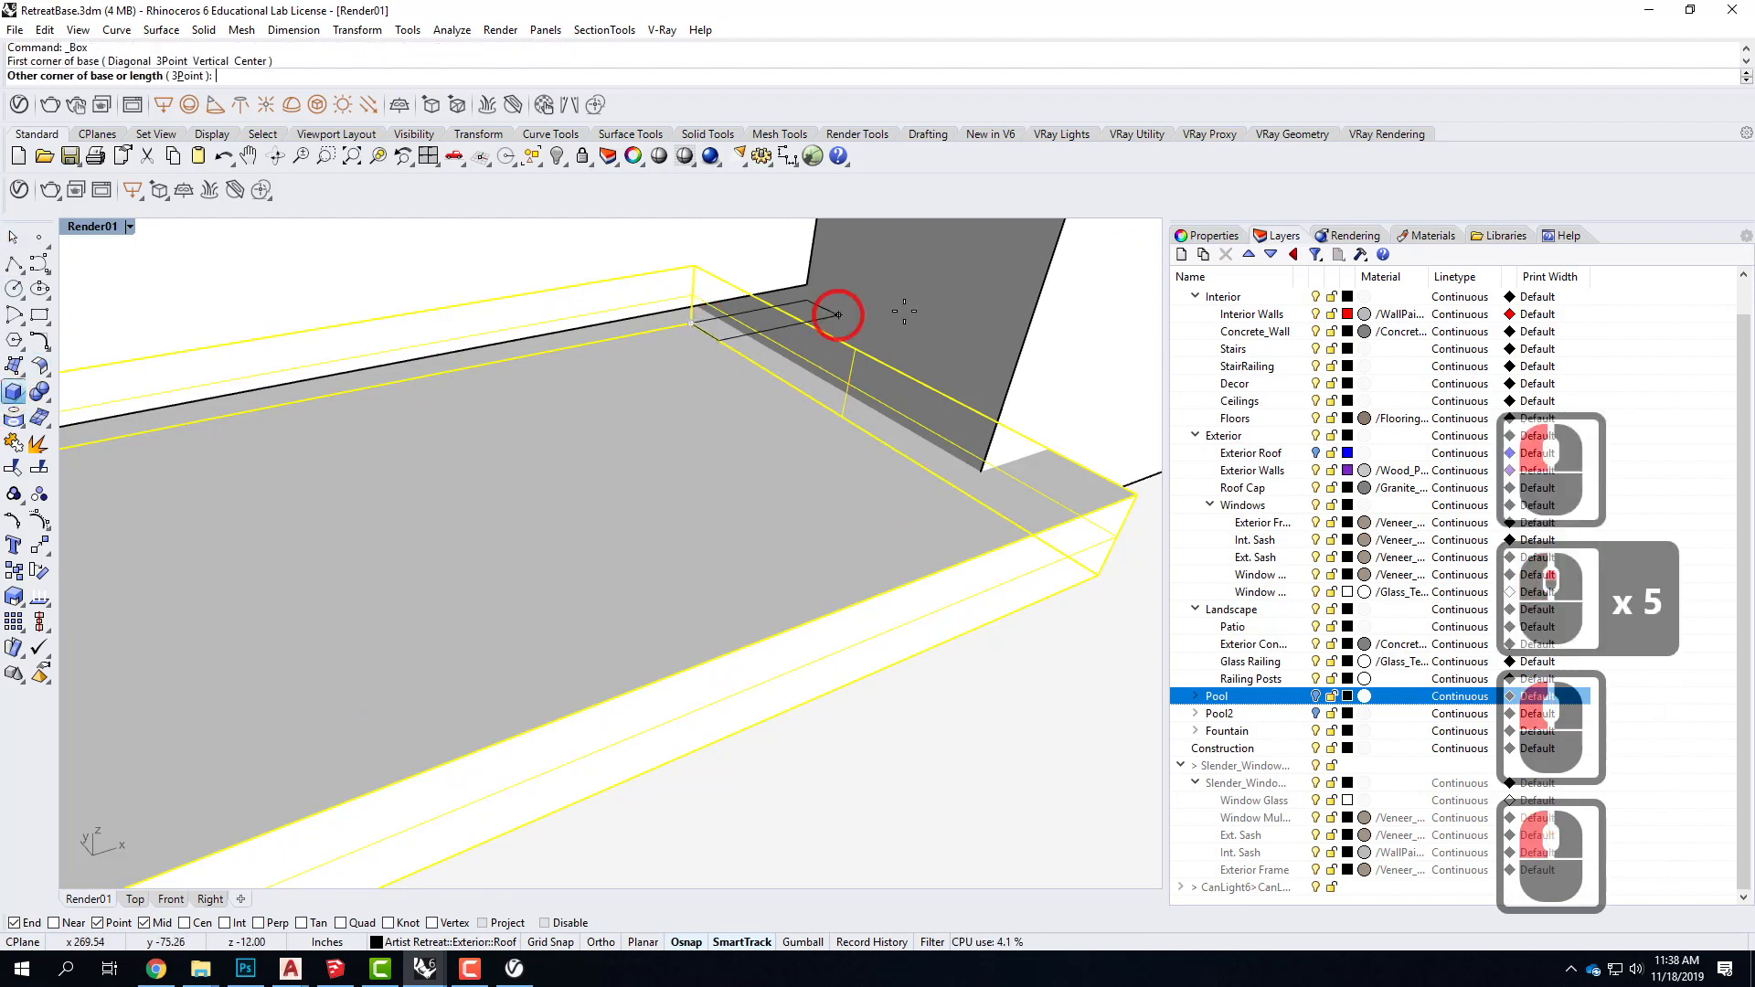
pyautogui.scroll(-5, 835, 313)
pyautogui.scroll(-1, 999, 333)
pyautogui.scroll(5, 633, 435)
pyautogui.scroll(-3, 632, 444)
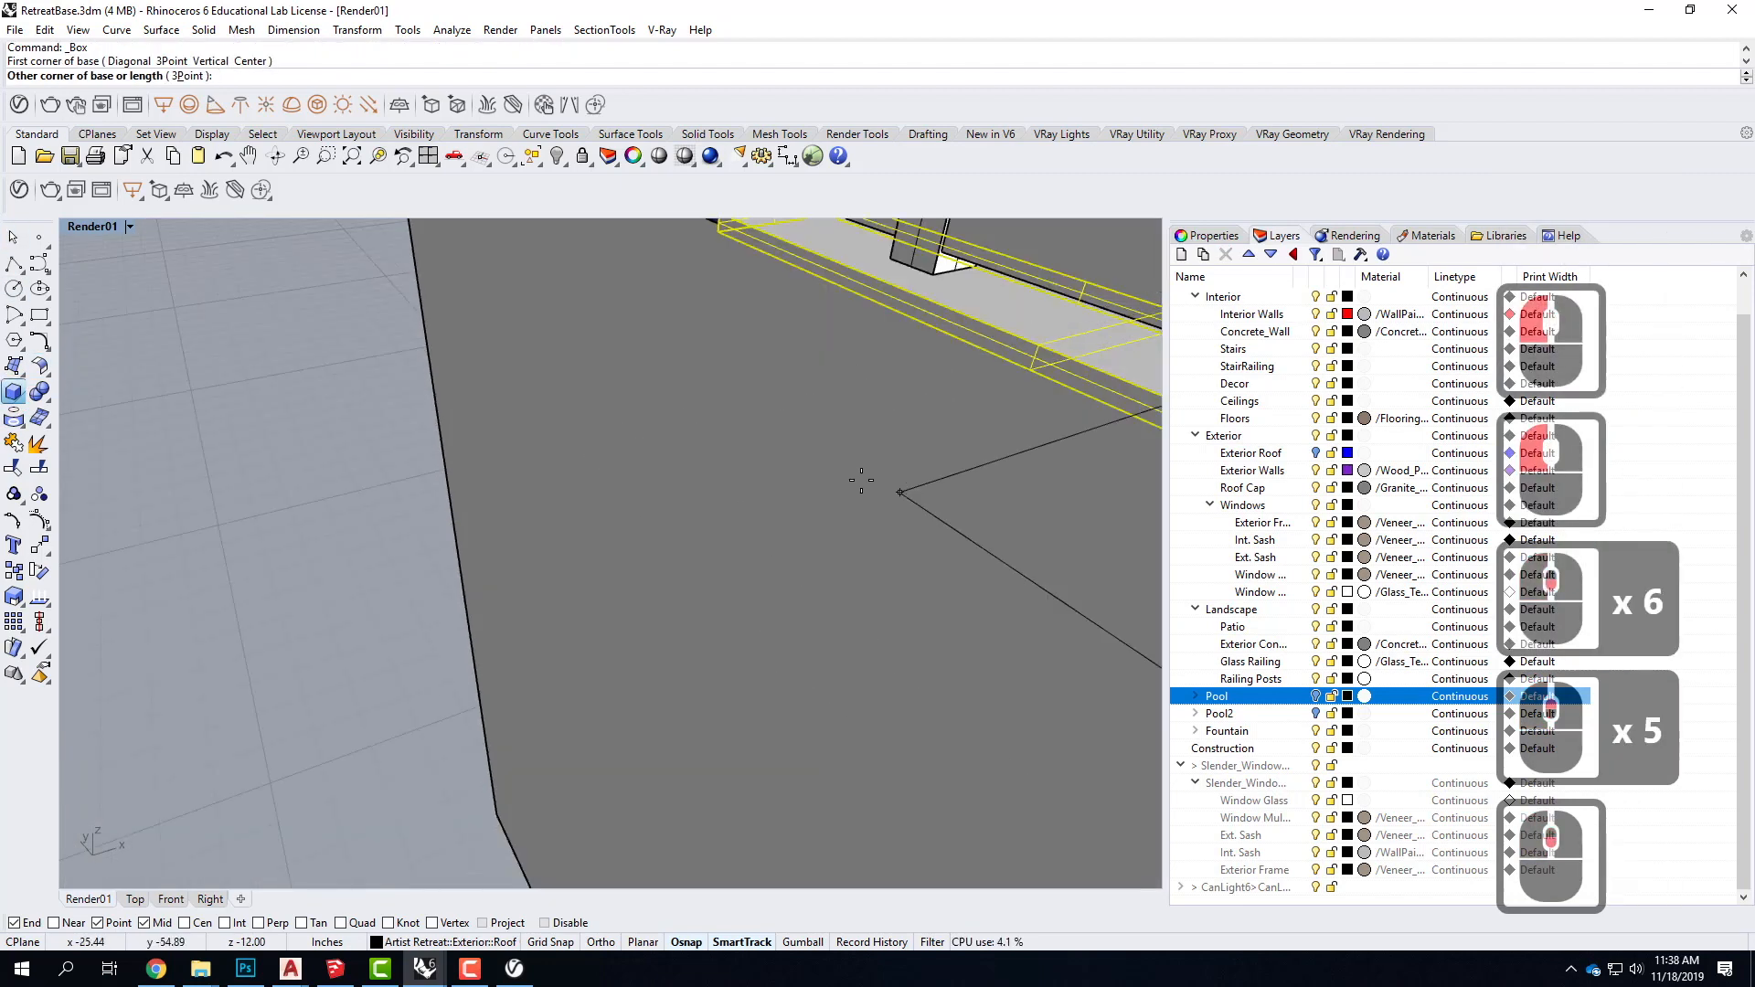
pyautogui.scroll(2, 604, 459)
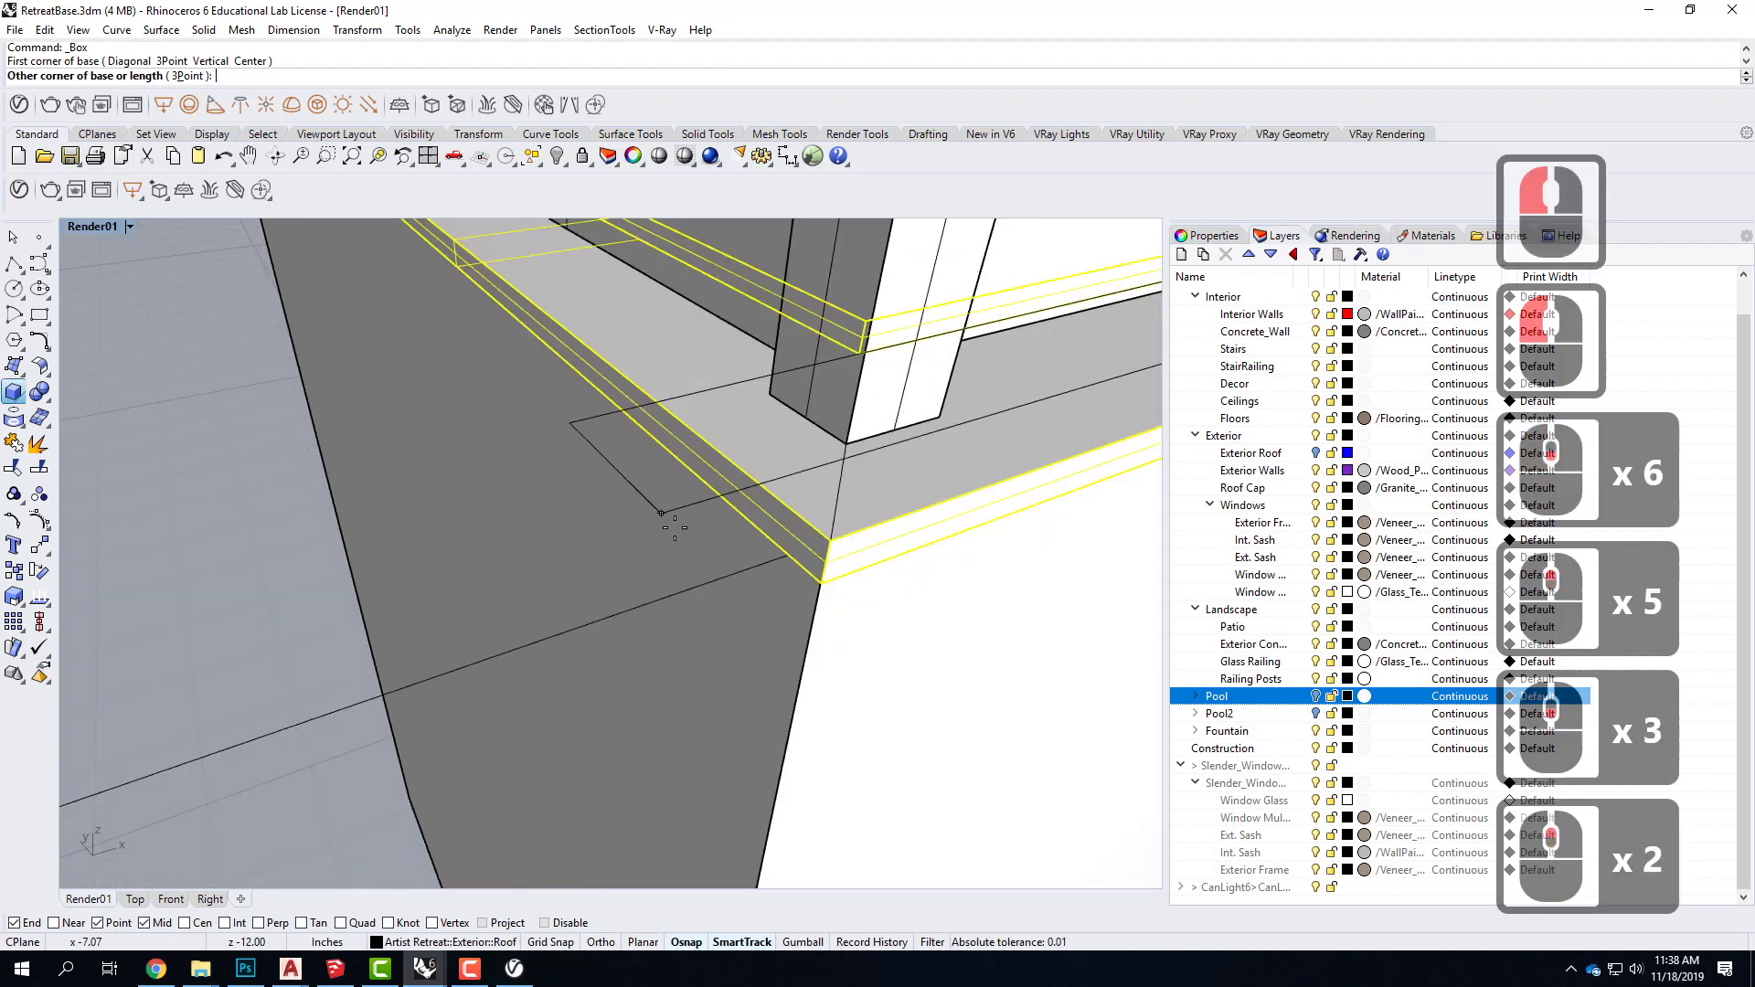
pyautogui.click(798, 590)
pyautogui.click(752, 362)
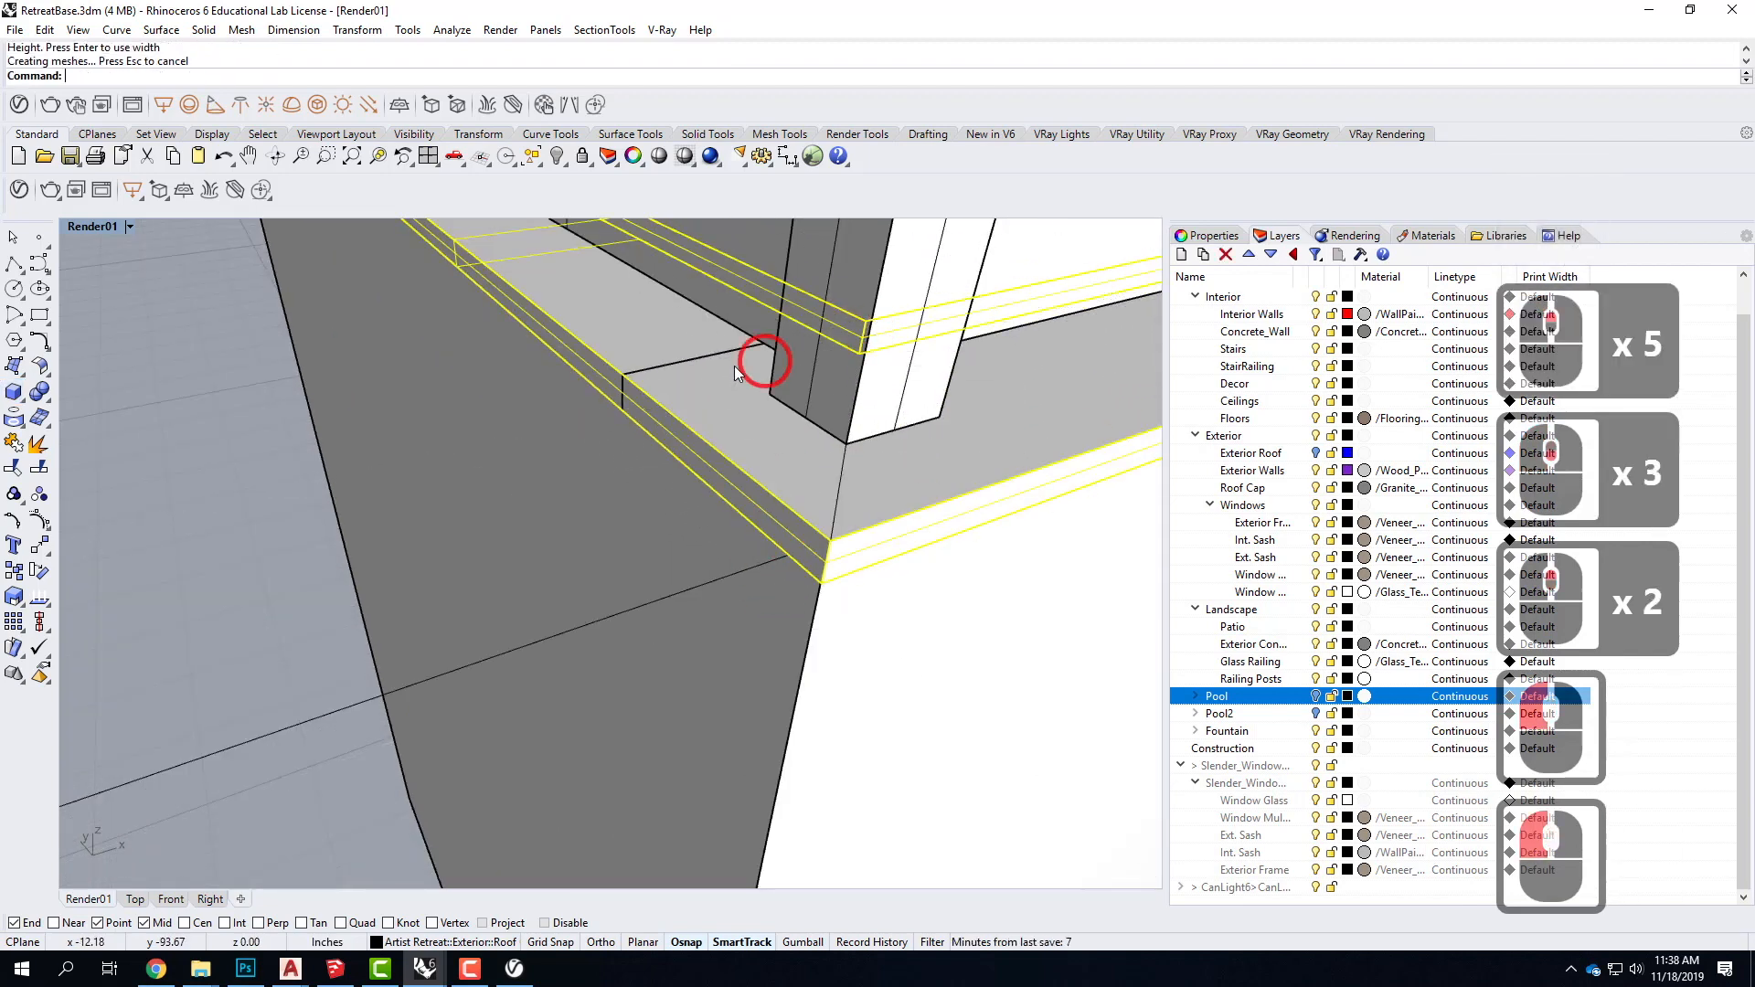
# Step: Move the new ledge box from its far outer end corner to the terrace's front corner, so it projects outward past the base
pyautogui.click(700, 359)
pyautogui.click(763, 421)
pyautogui.scroll(-4, 298, 589)
pyautogui.write('move')
pyautogui.press('Return')
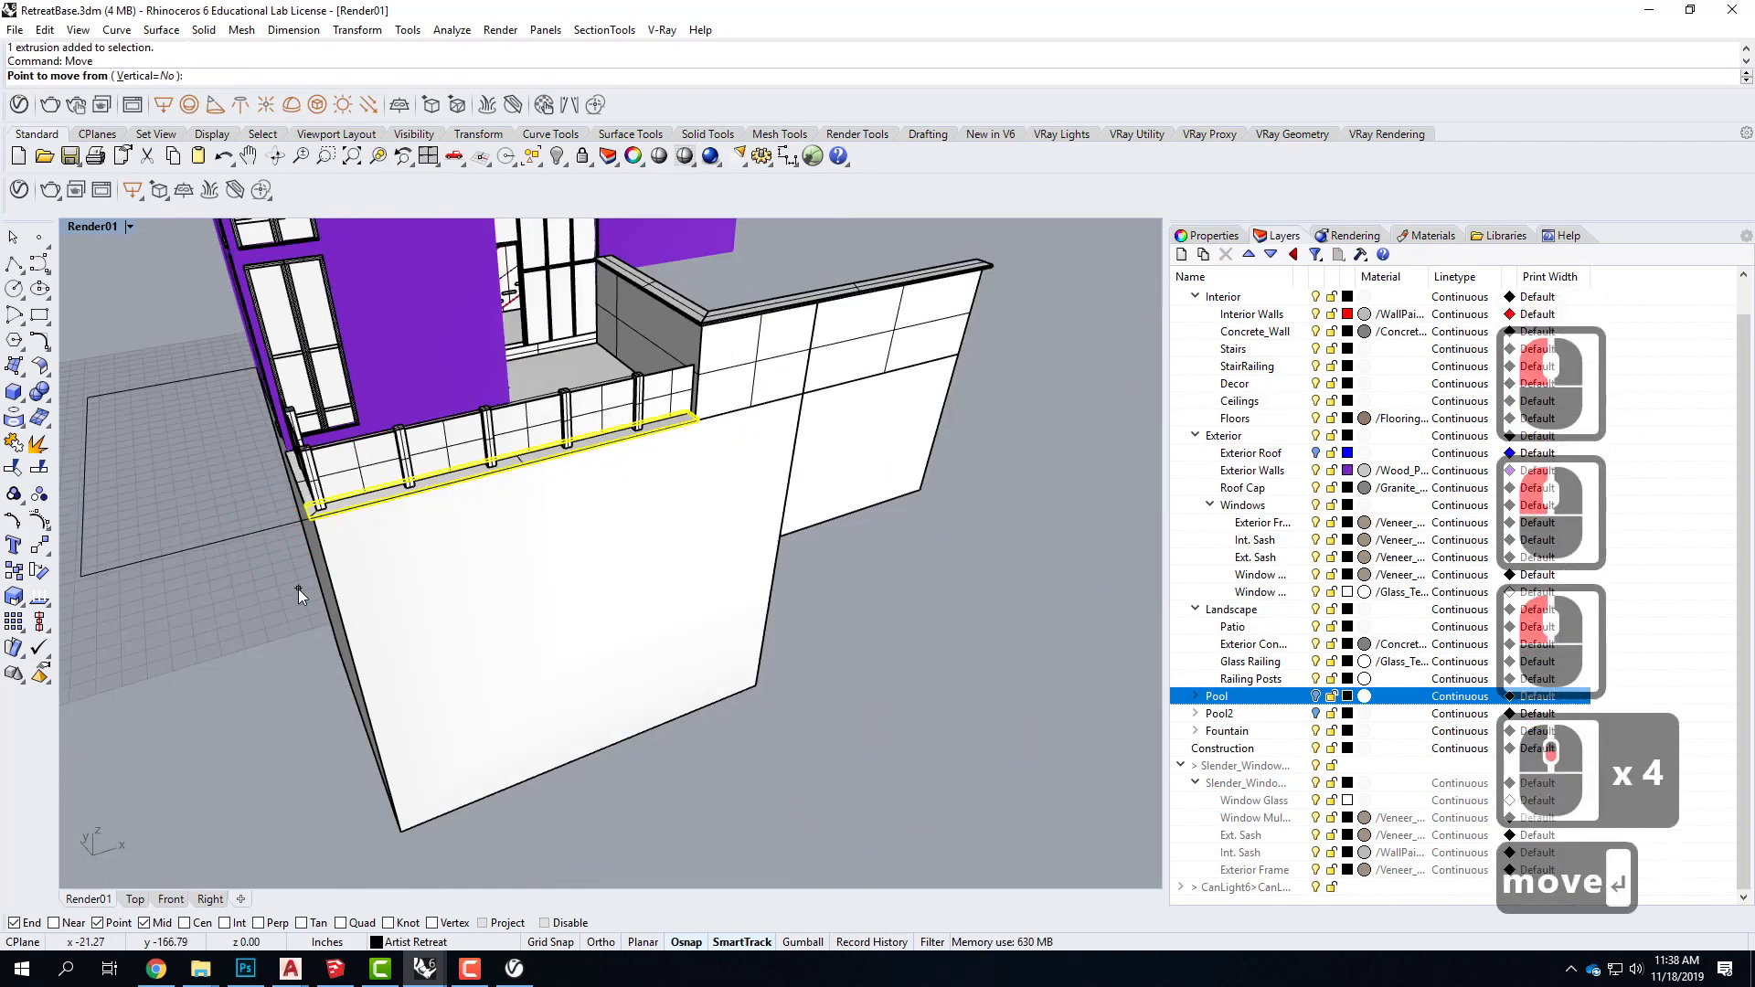
pyautogui.scroll(3, 724, 442)
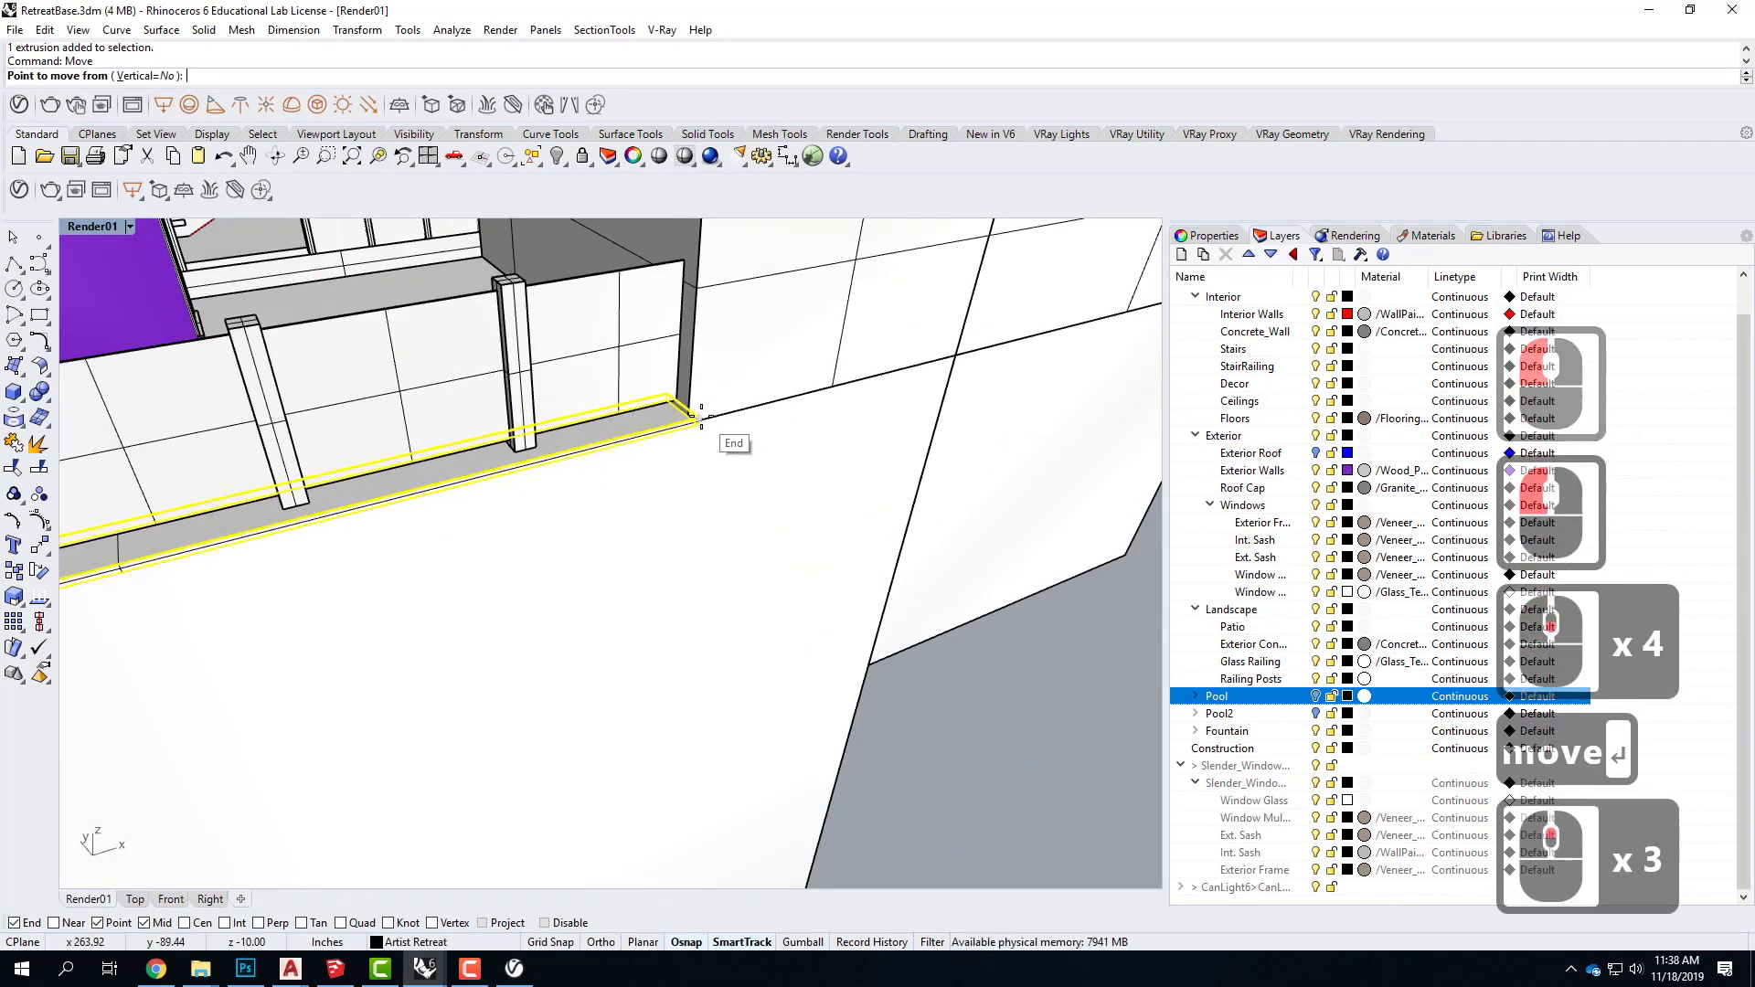
pyautogui.click(841, 420)
pyautogui.scroll(-3, 381, 551)
pyautogui.scroll(3, 393, 548)
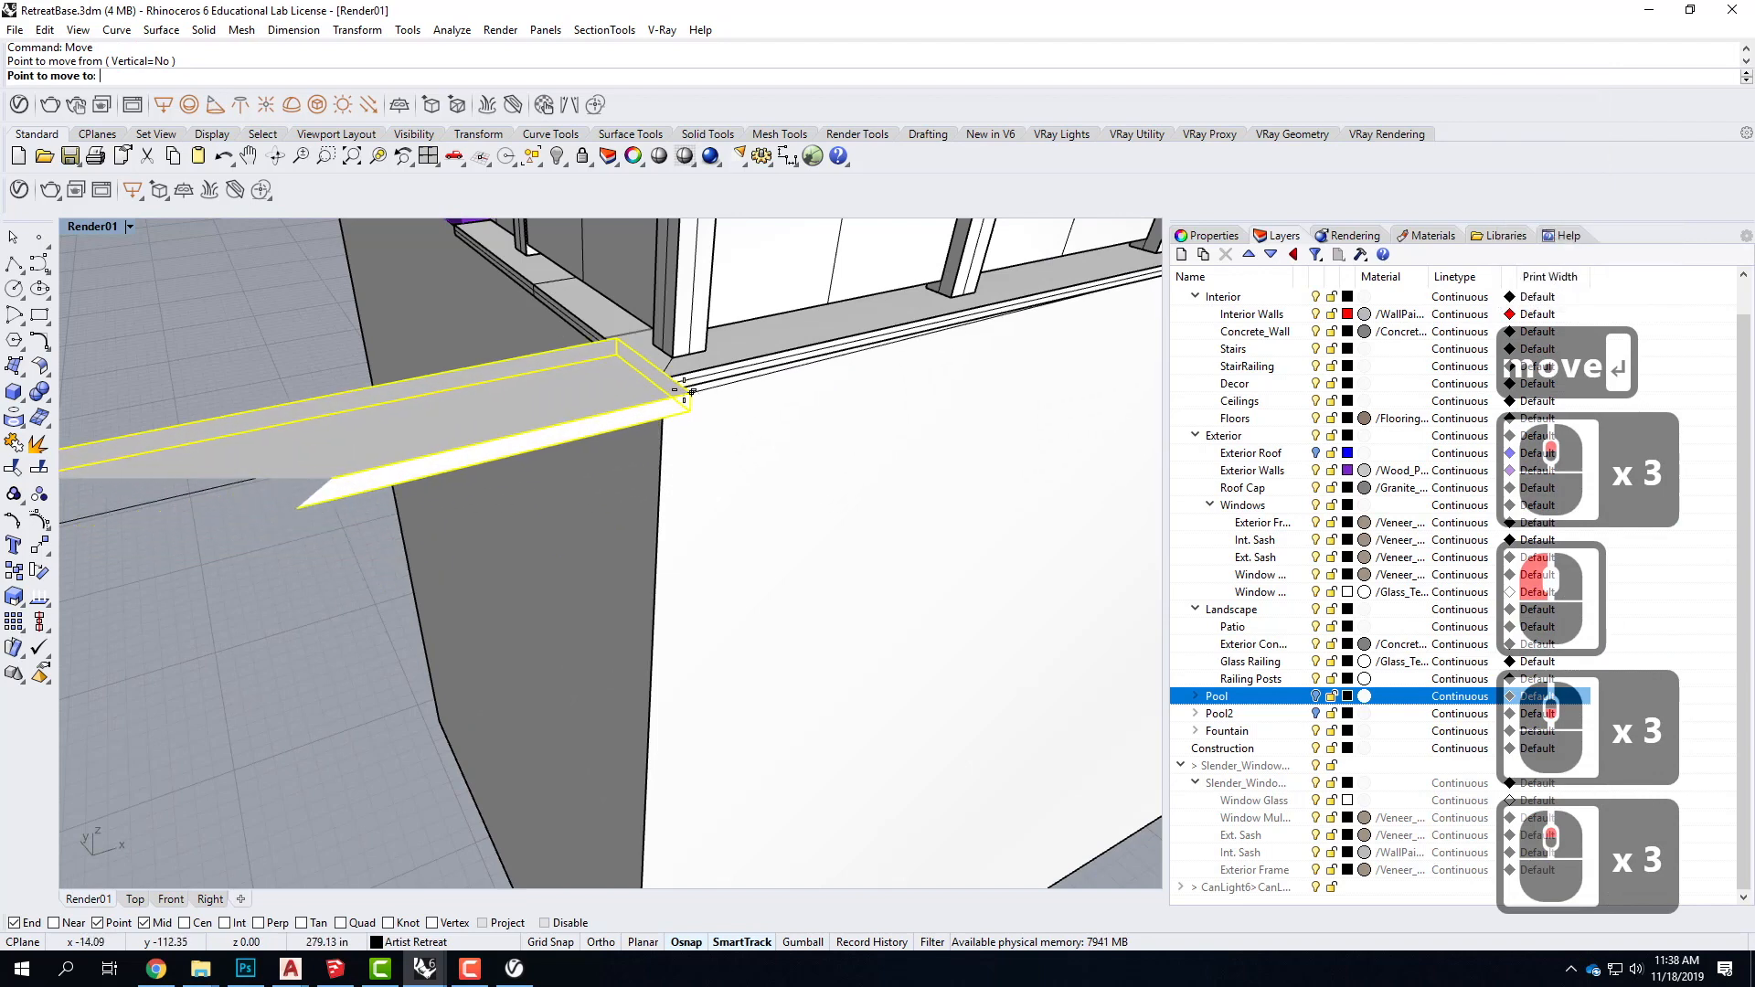
pyautogui.click(660, 384)
pyautogui.scroll(-3, 655, 379)
pyautogui.press('Escape')
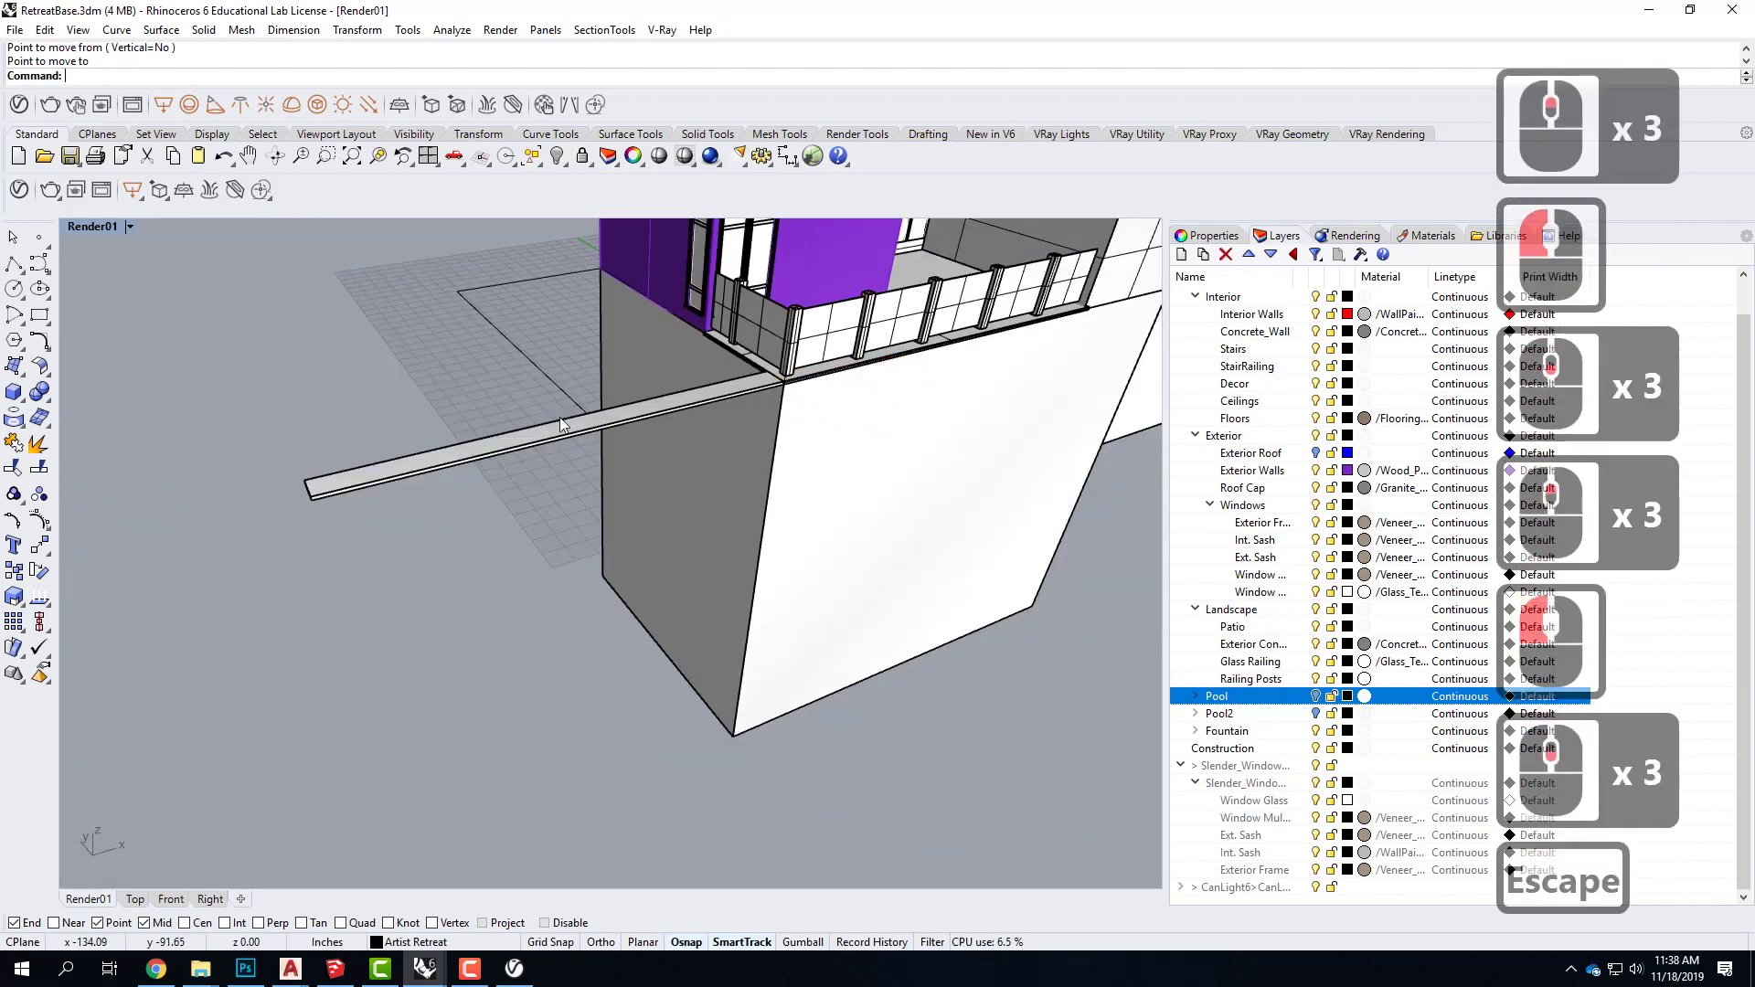
# Step: Scale the projecting ledge in one direction from the terrace corner so its free end meets the platform outline's outer corner
pyautogui.click(483, 445)
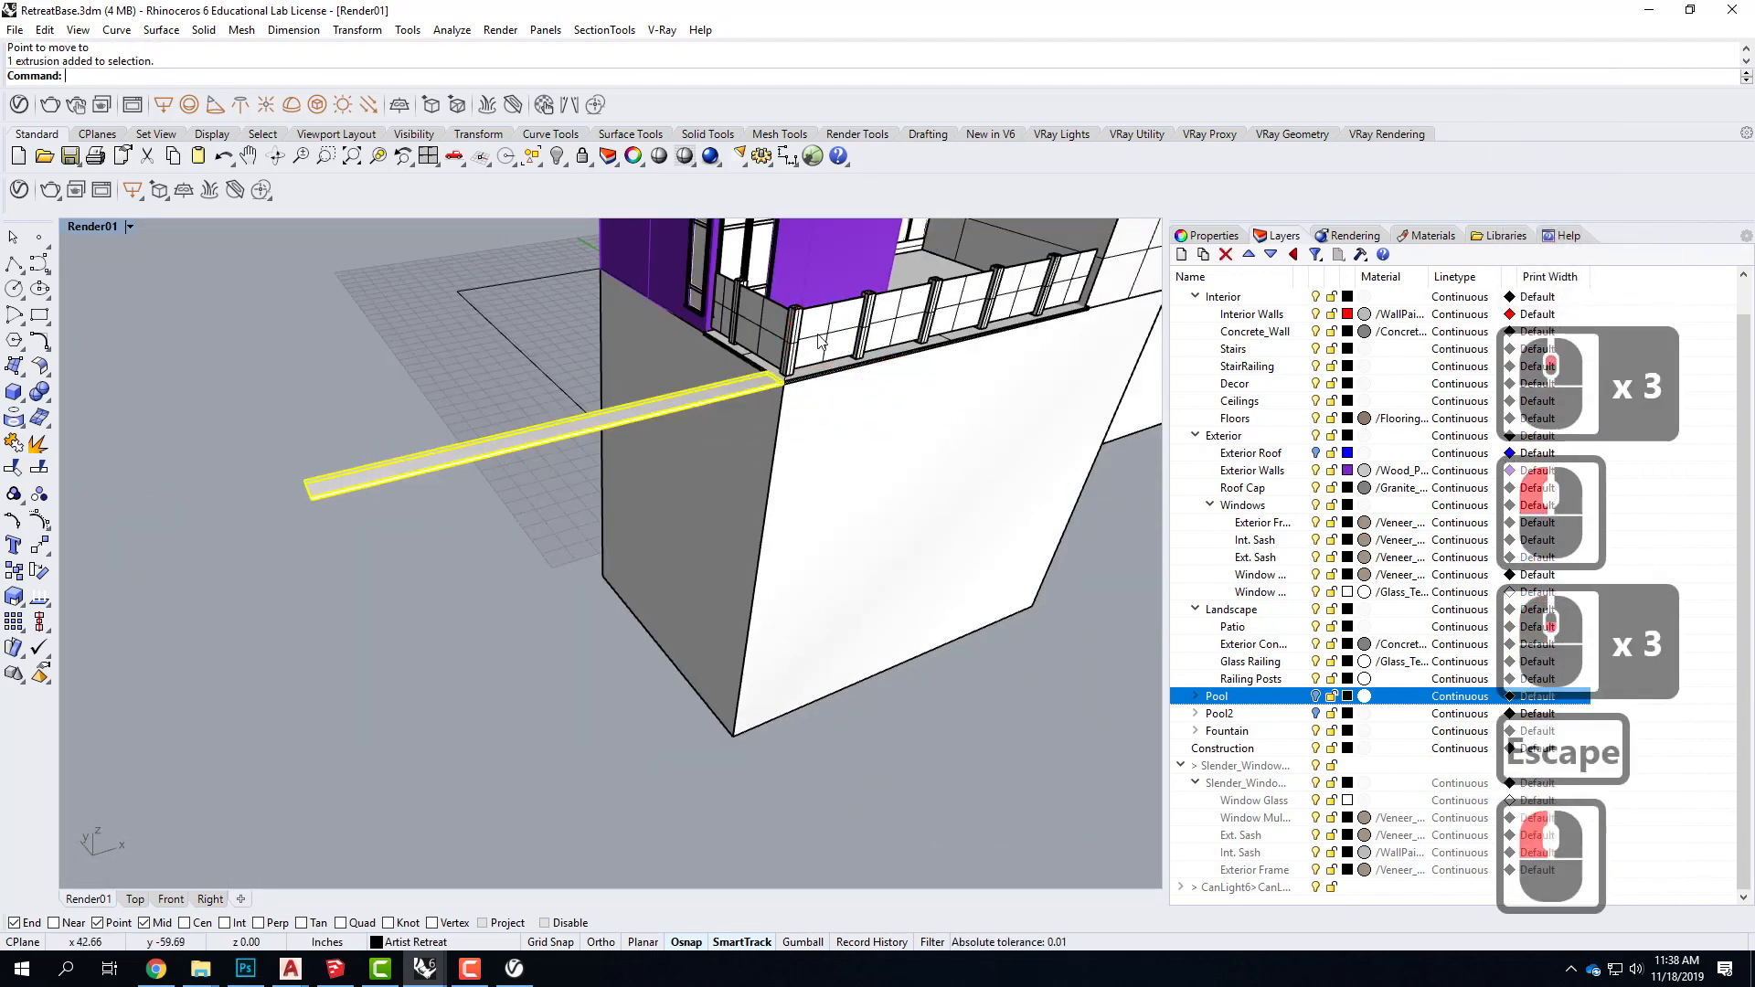
pyautogui.write('Scal3')
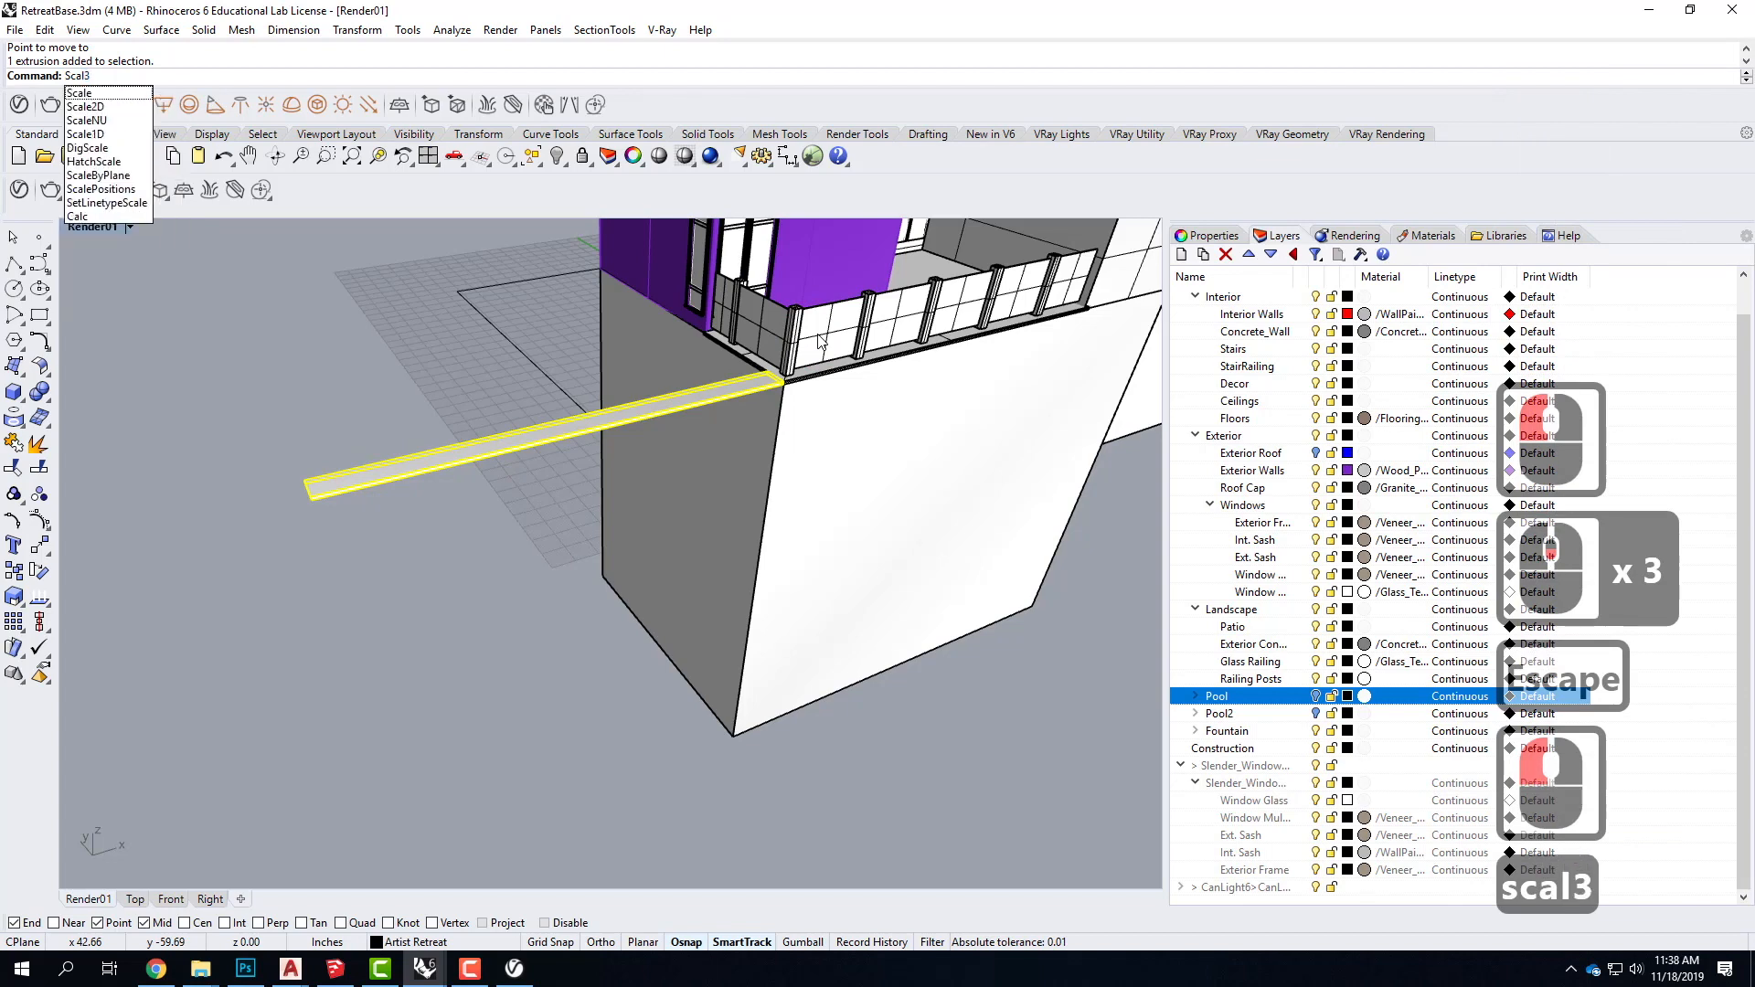
pyautogui.press('BackSpace')
pyautogui.write('e1d')
pyautogui.press('Return')
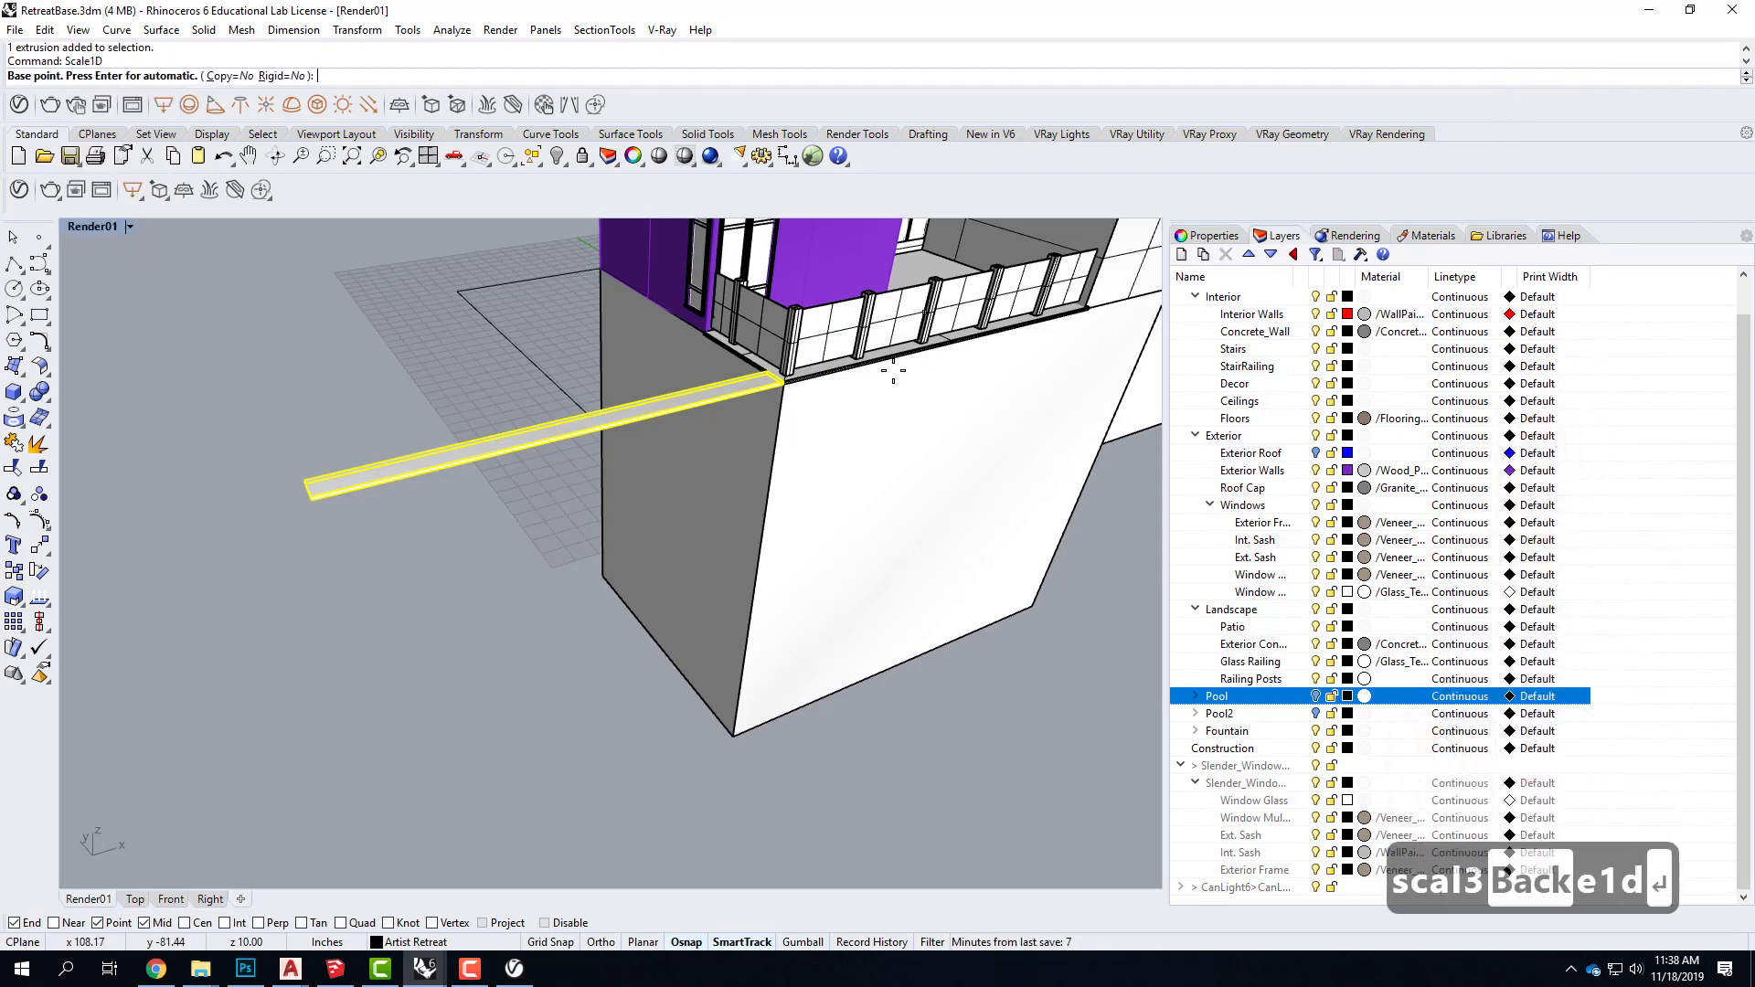
pyautogui.scroll(2, 777, 393)
pyautogui.click(784, 371)
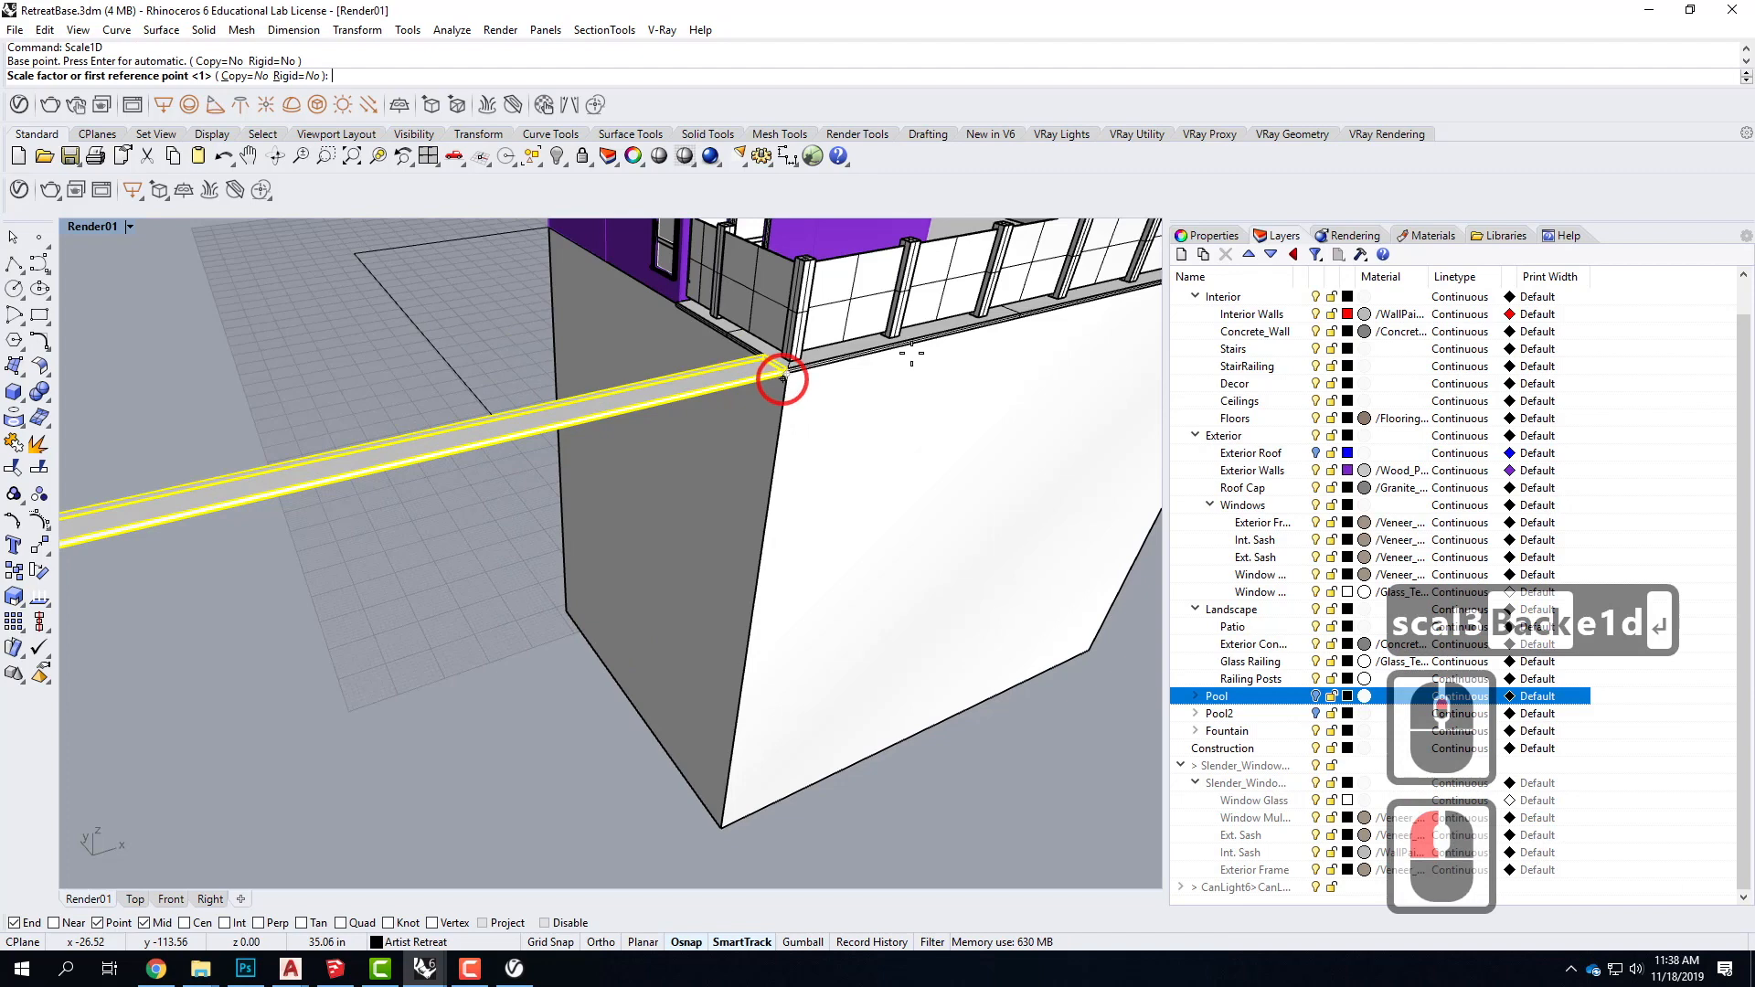
pyautogui.scroll(-2, 666, 392)
pyautogui.click(384, 478)
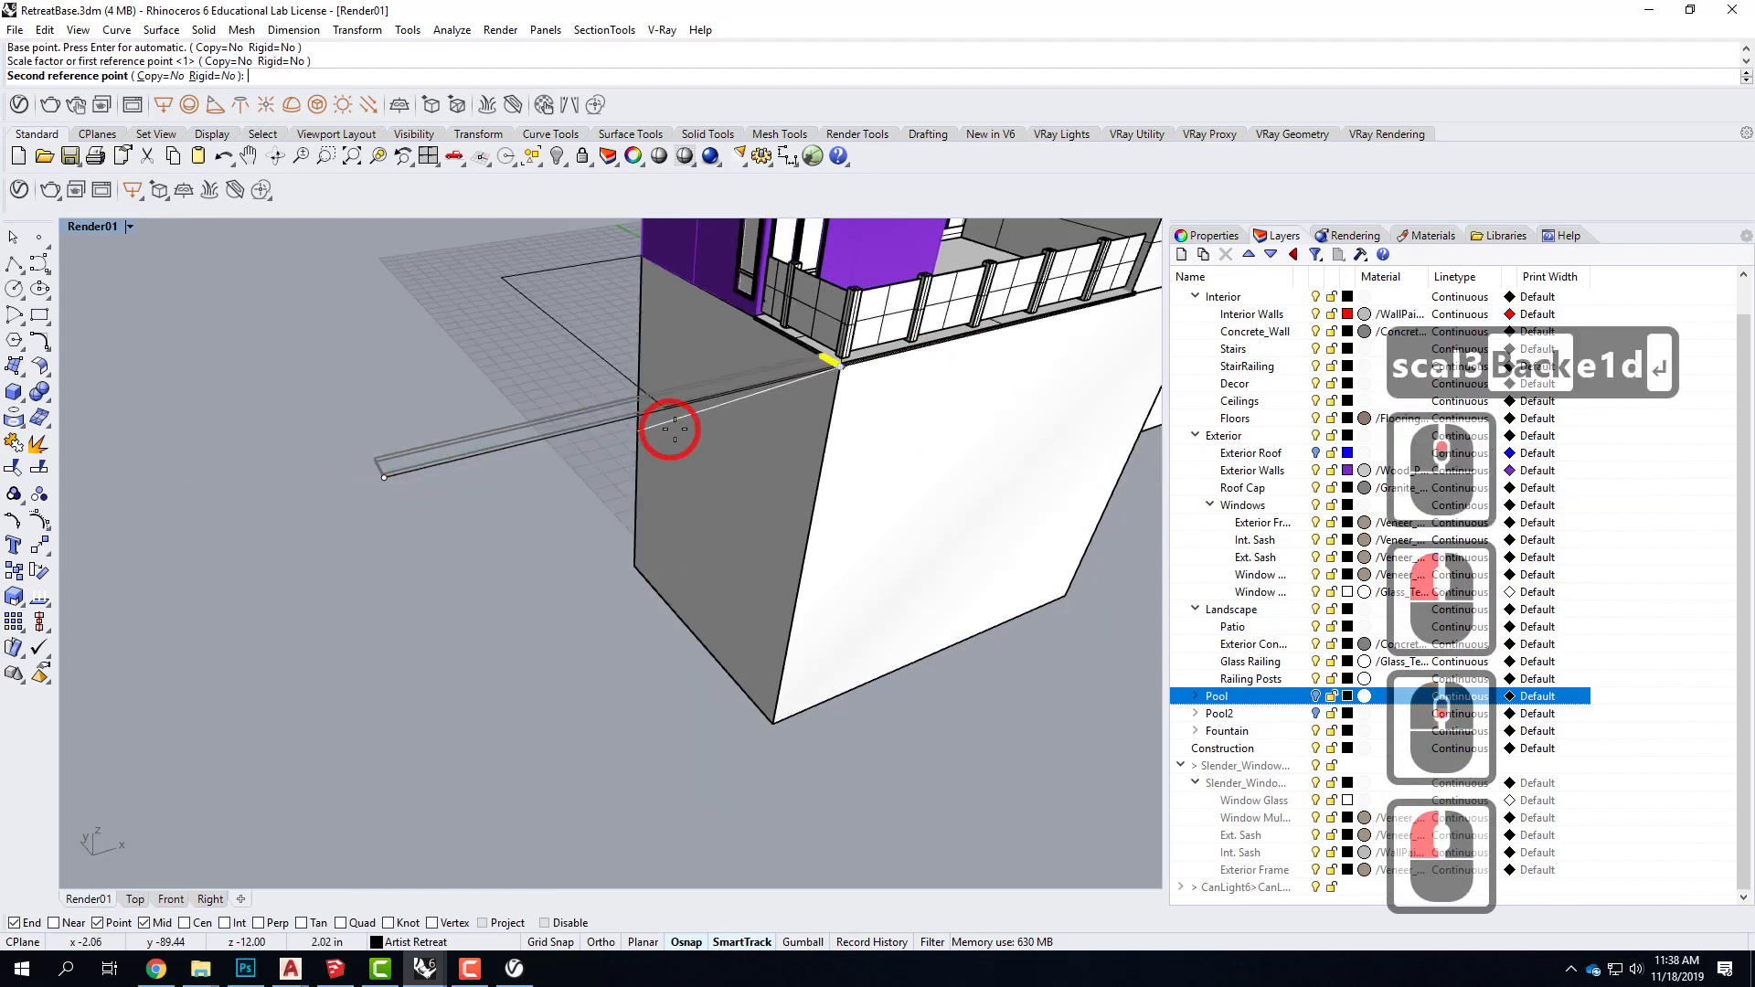
pyautogui.scroll(3, 659, 432)
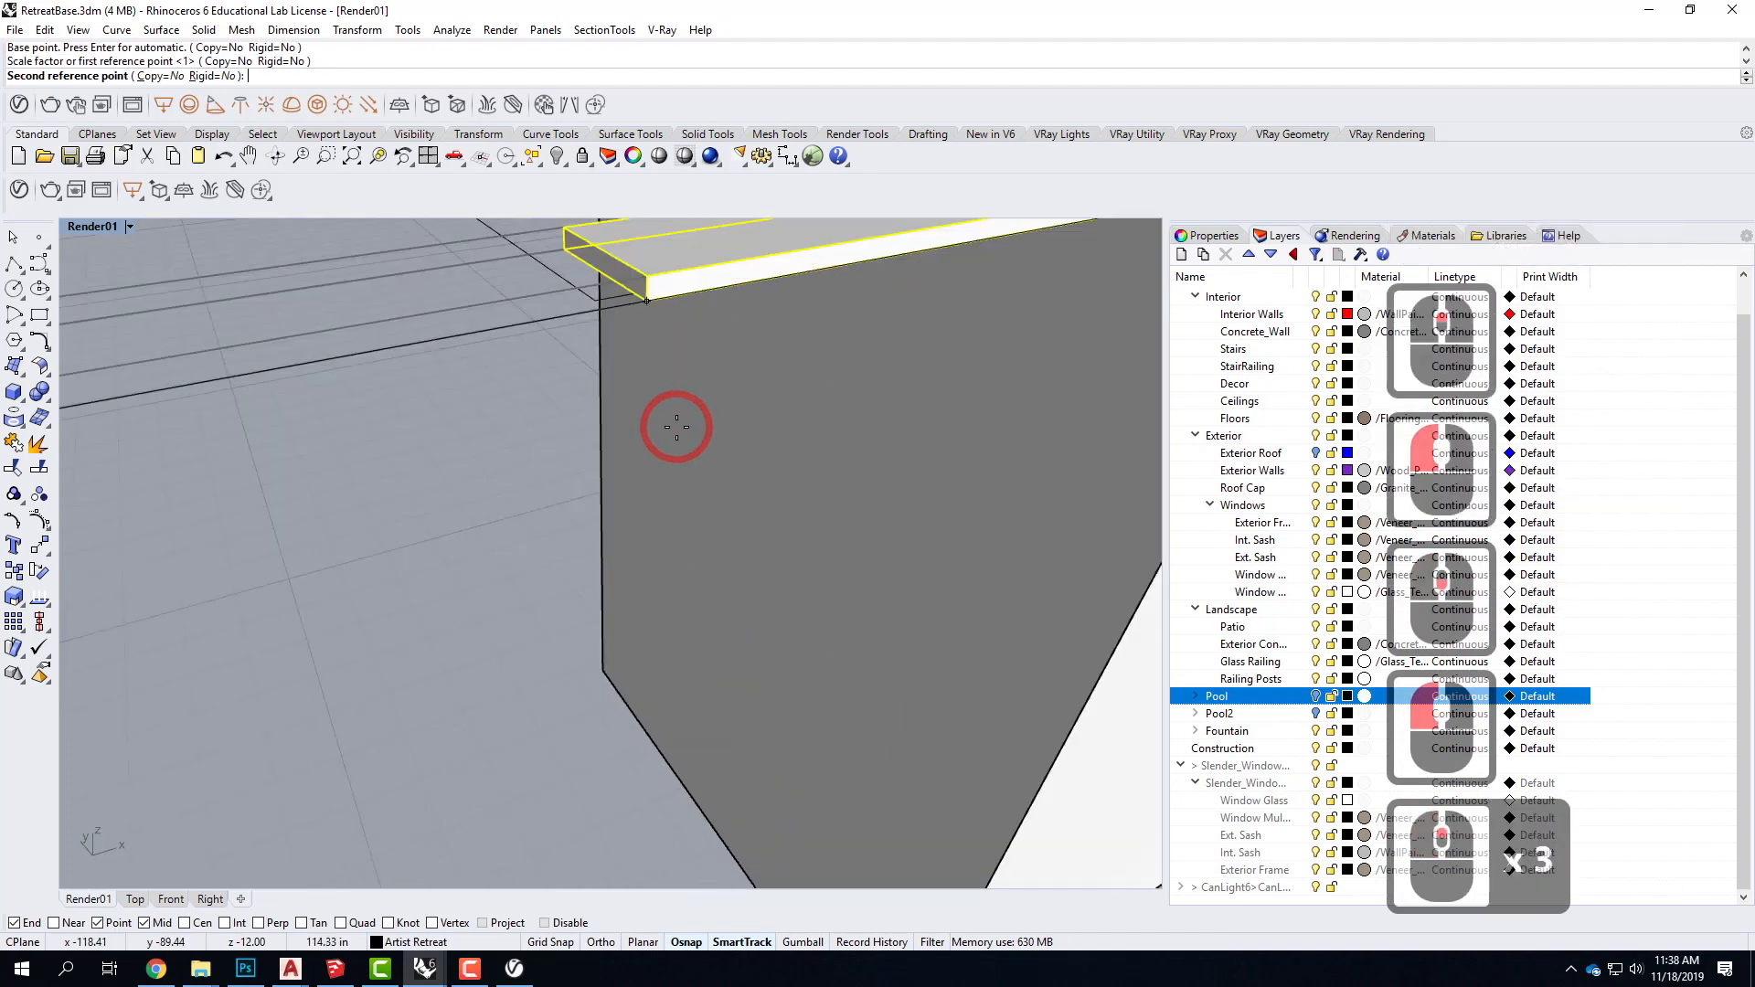
pyautogui.click(601, 304)
pyautogui.scroll(-2, 455, 503)
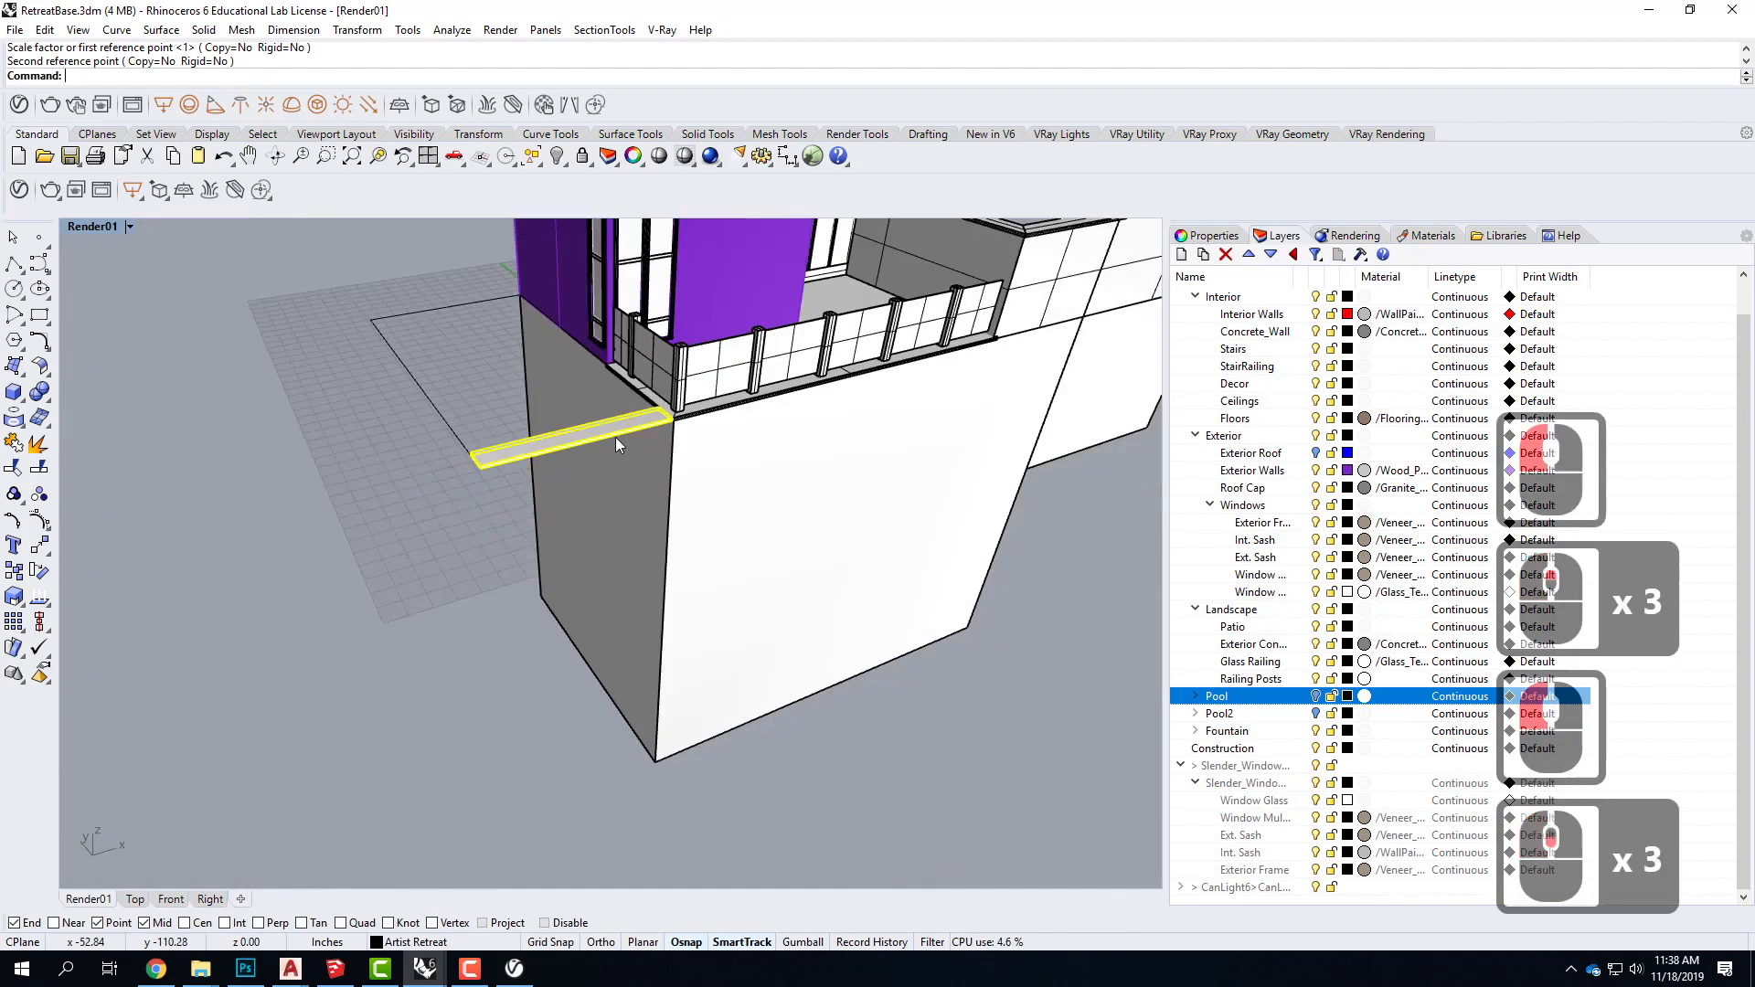
# Step: Copy the shortened ledge from its terrace corner to the platform outline's outer front corner
pyautogui.write('copy')
pyautogui.press('Return')
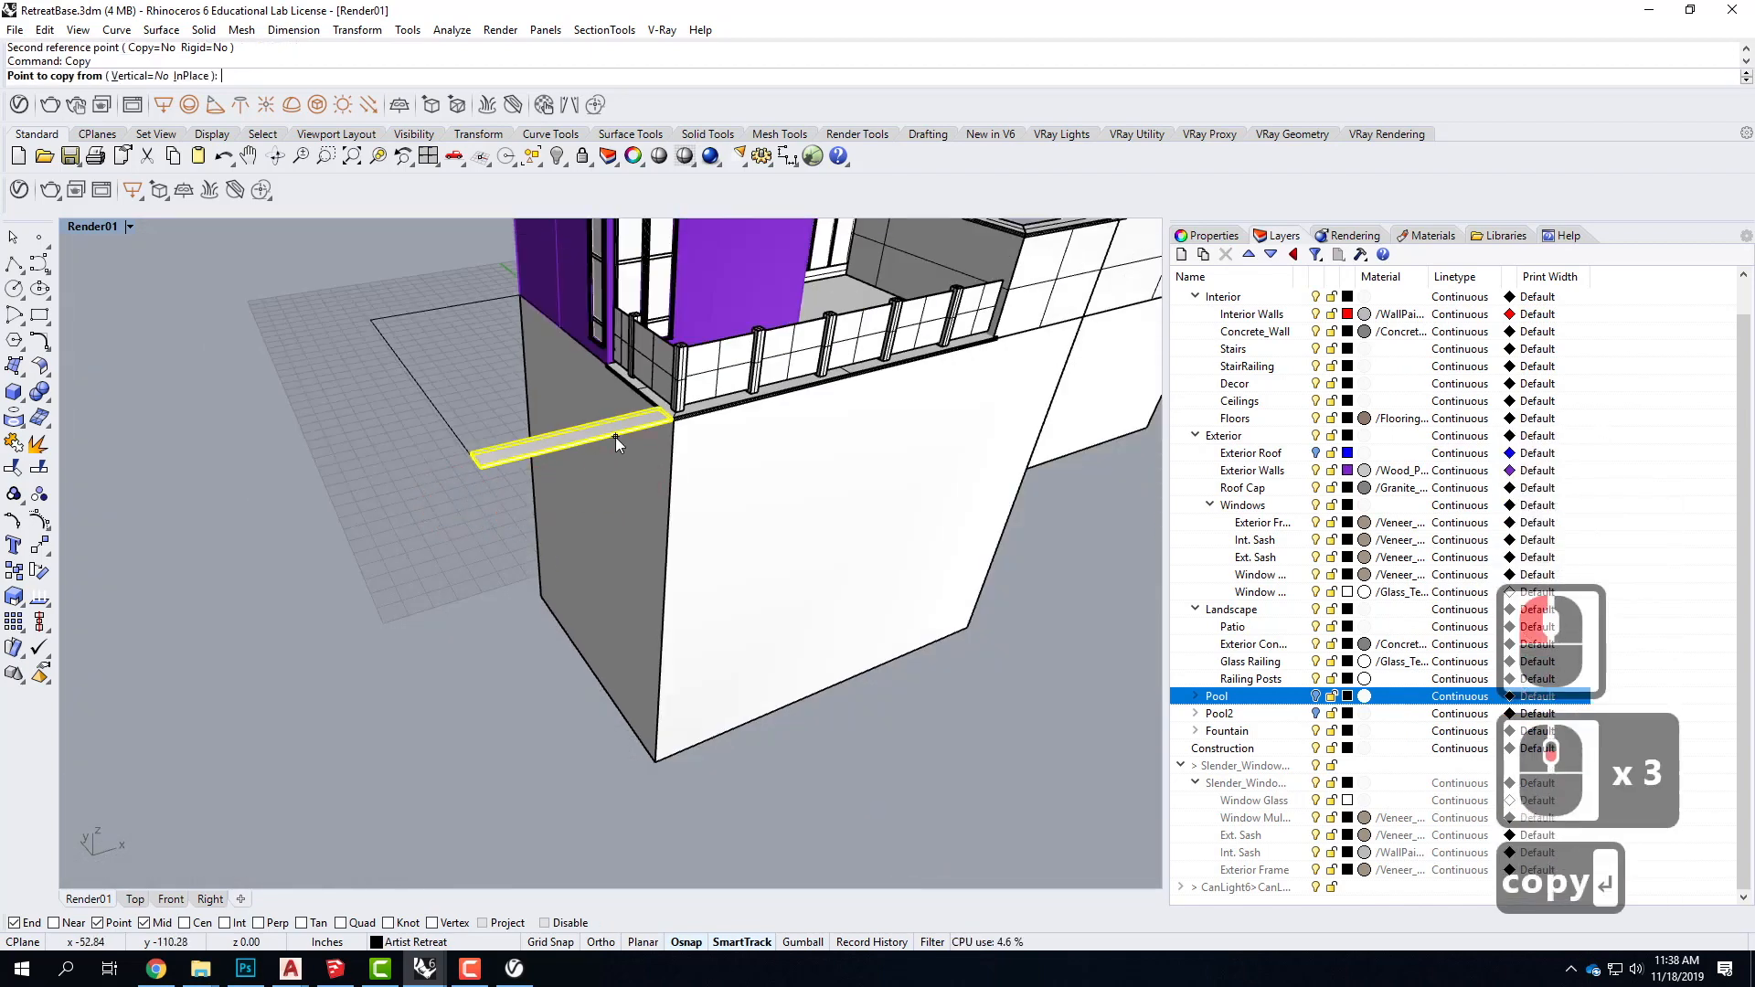
pyautogui.scroll(2, 670, 419)
pyautogui.scroll(1, 672, 421)
pyautogui.click(671, 421)
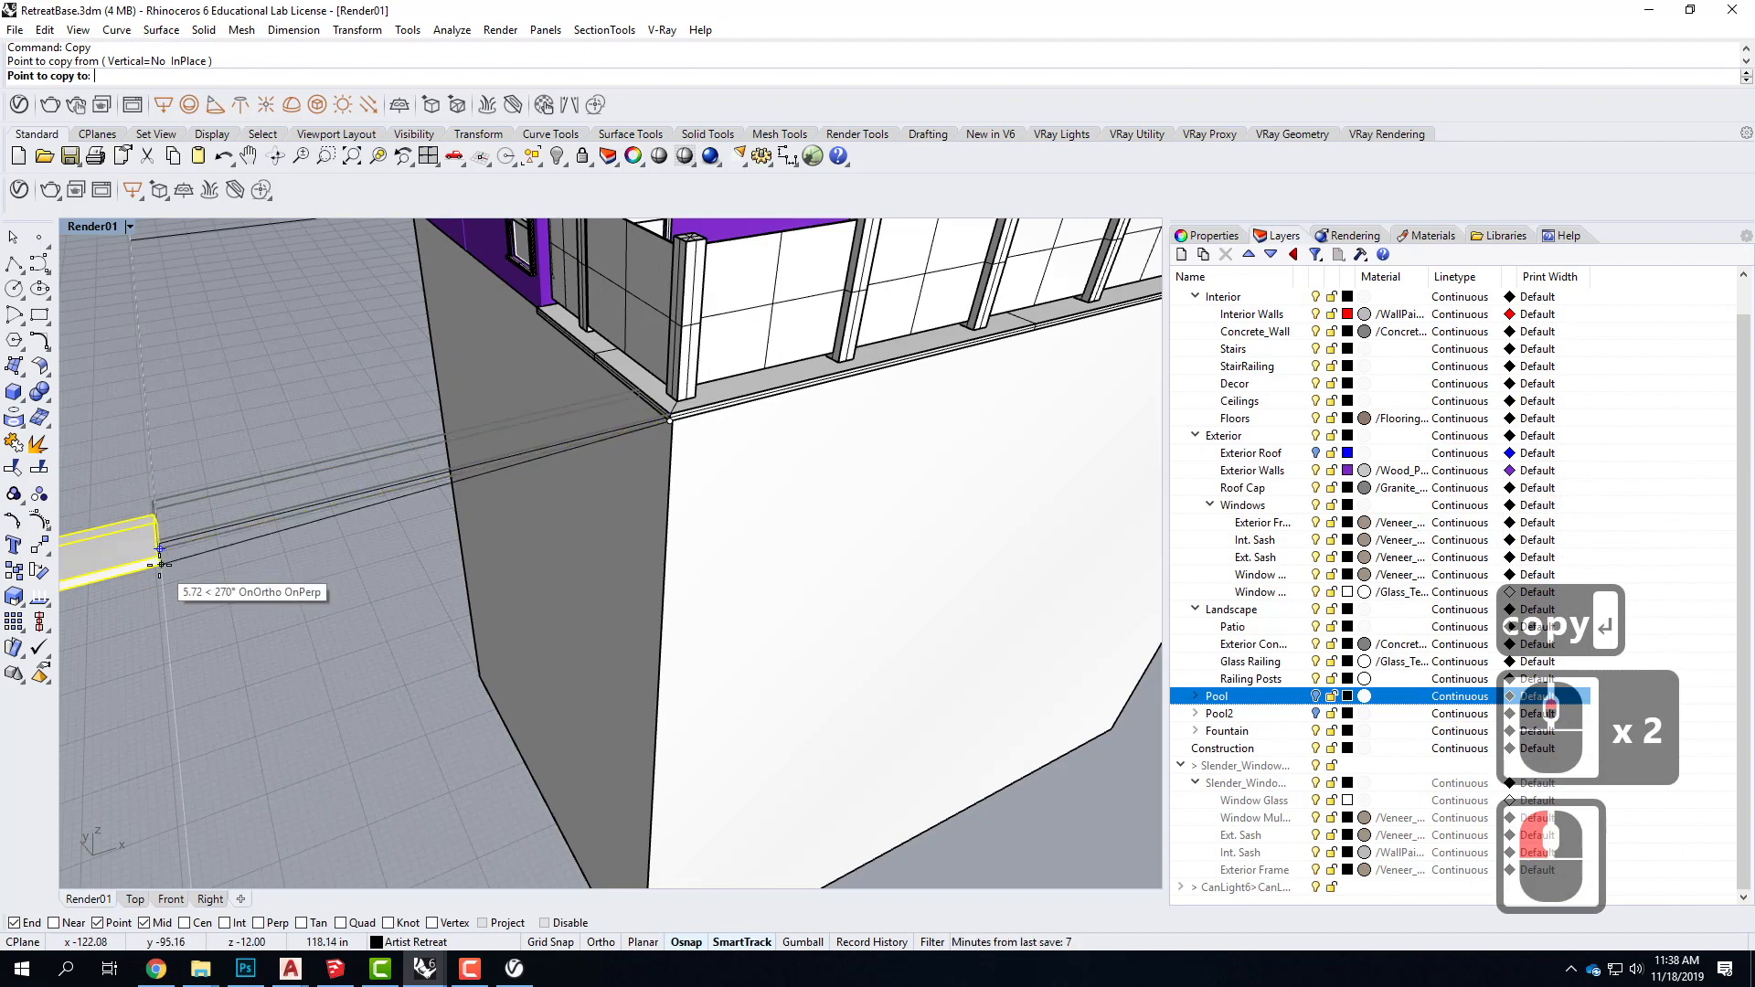
pyautogui.scroll(2, 159, 549)
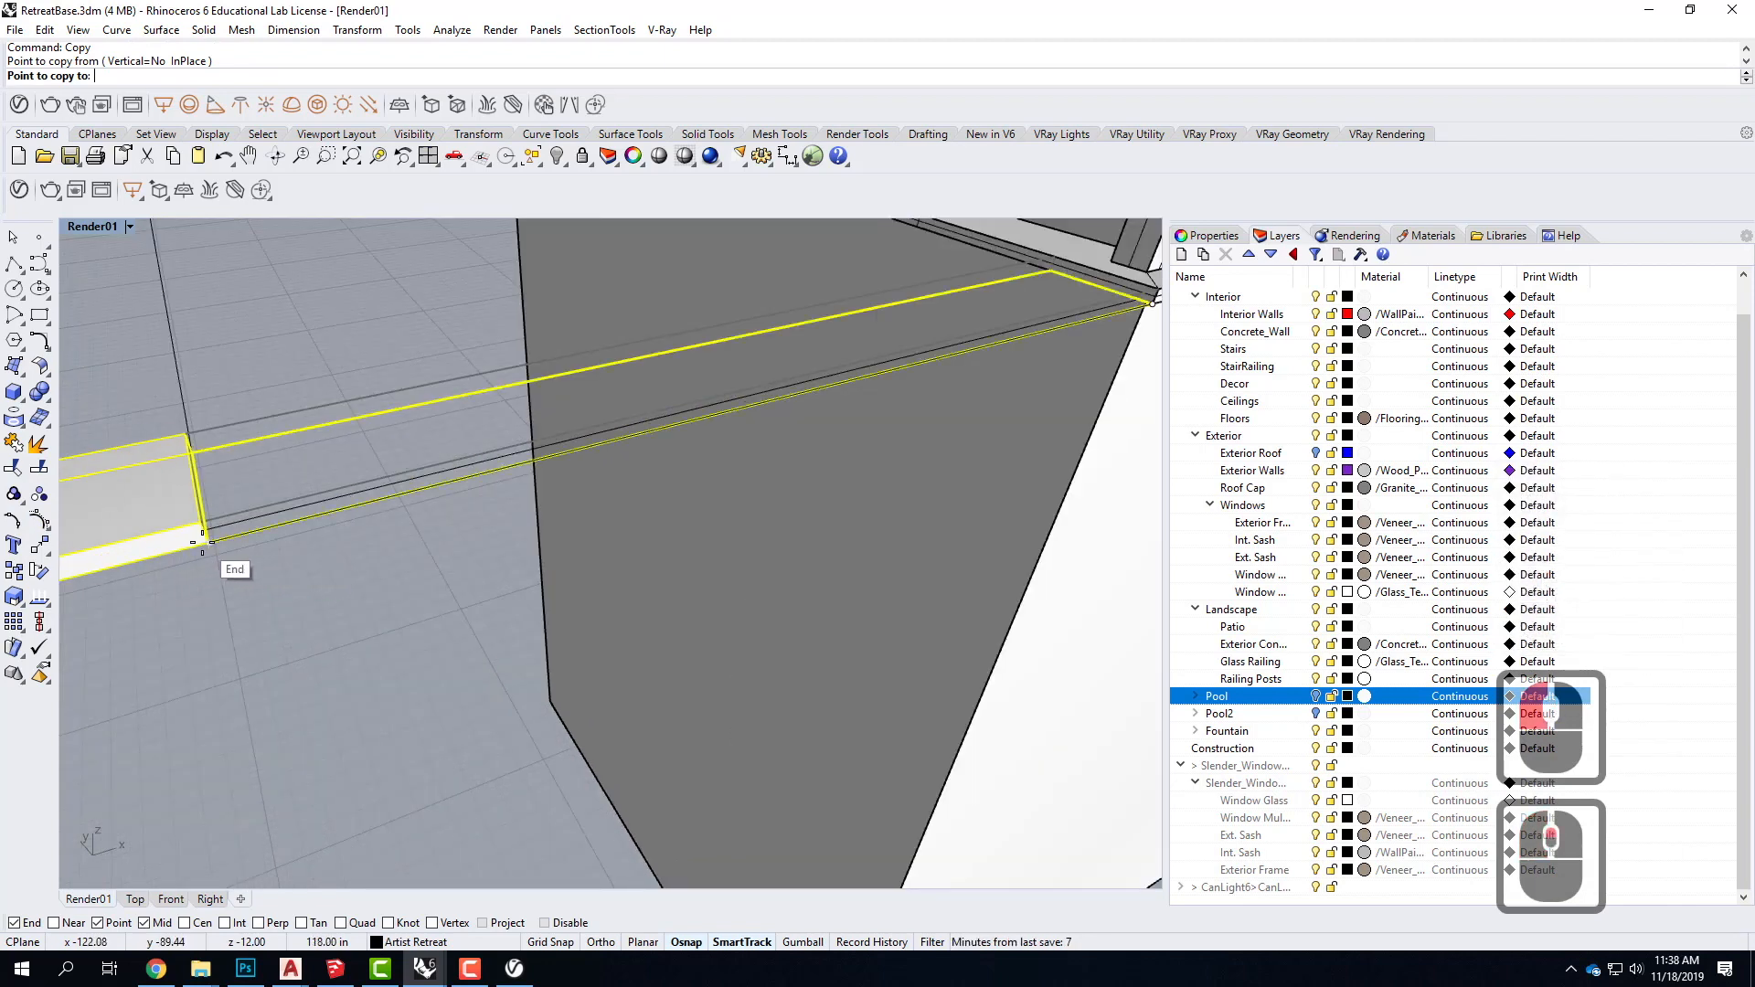
pyautogui.click(202, 542)
pyautogui.press('Escape')
# Step: Rotate the copied ledge a quarter turn about the outer front corner so it runs along the outline's outer side
pyautogui.click(84, 493)
pyautogui.click(566, 481)
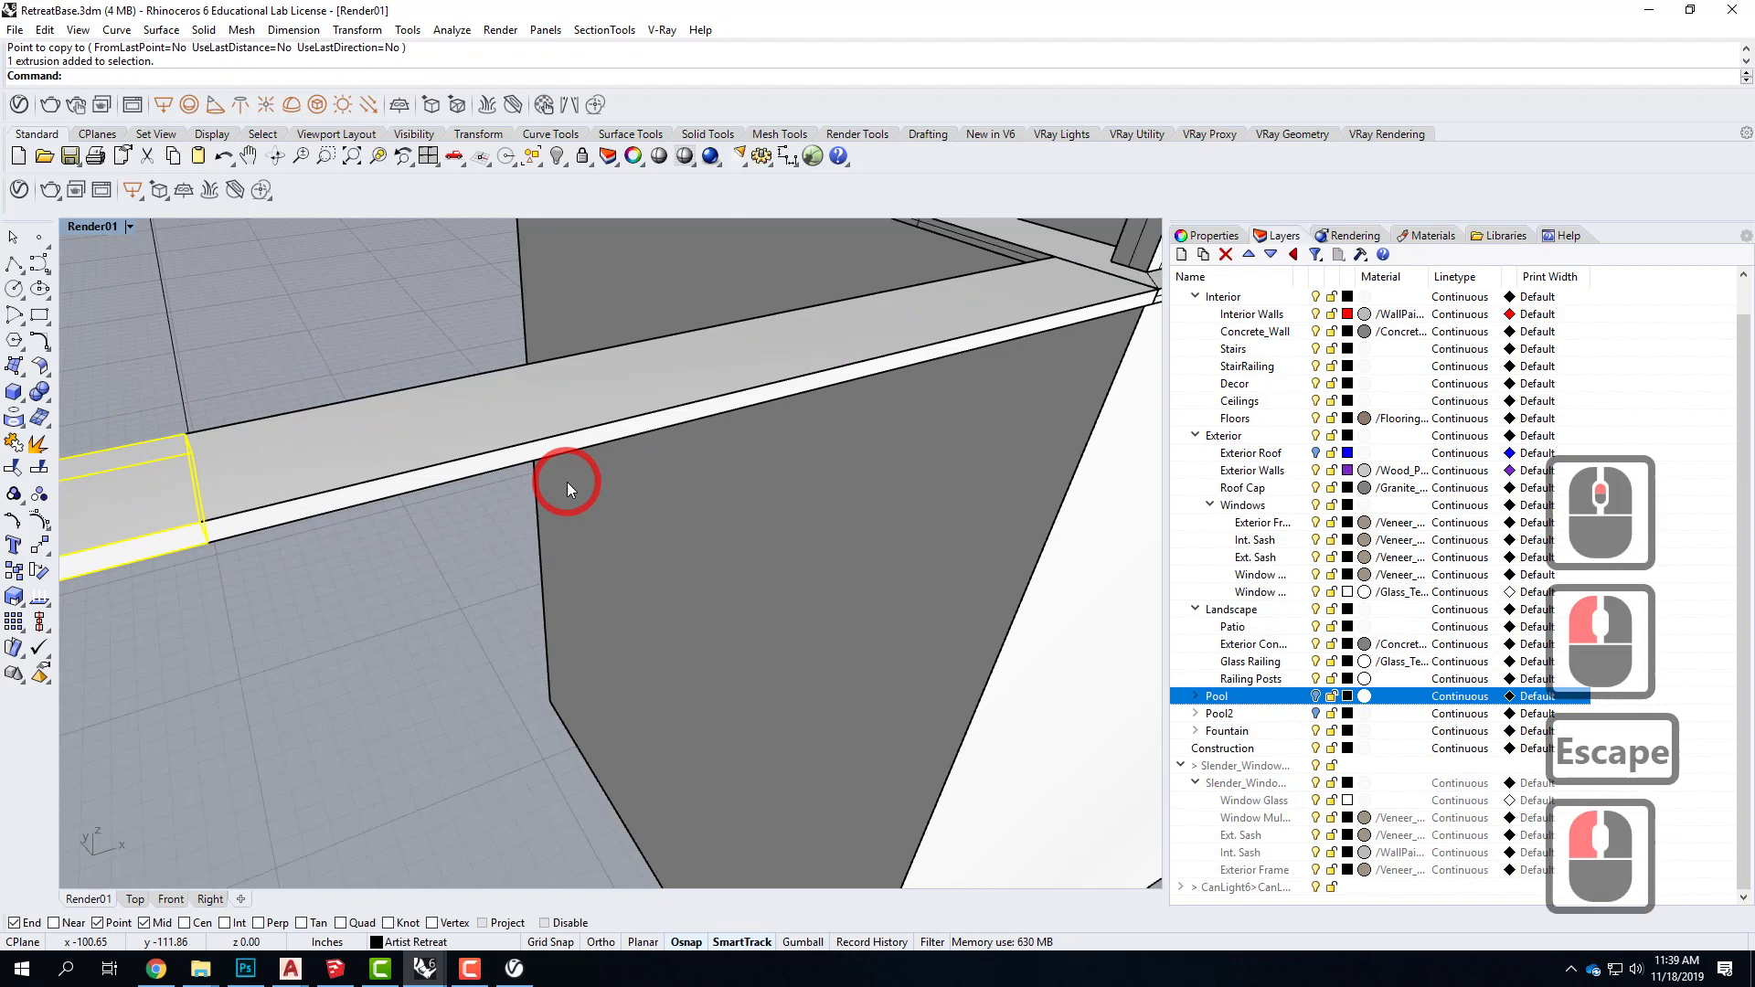
pyautogui.write('rotate')
pyautogui.press('Return')
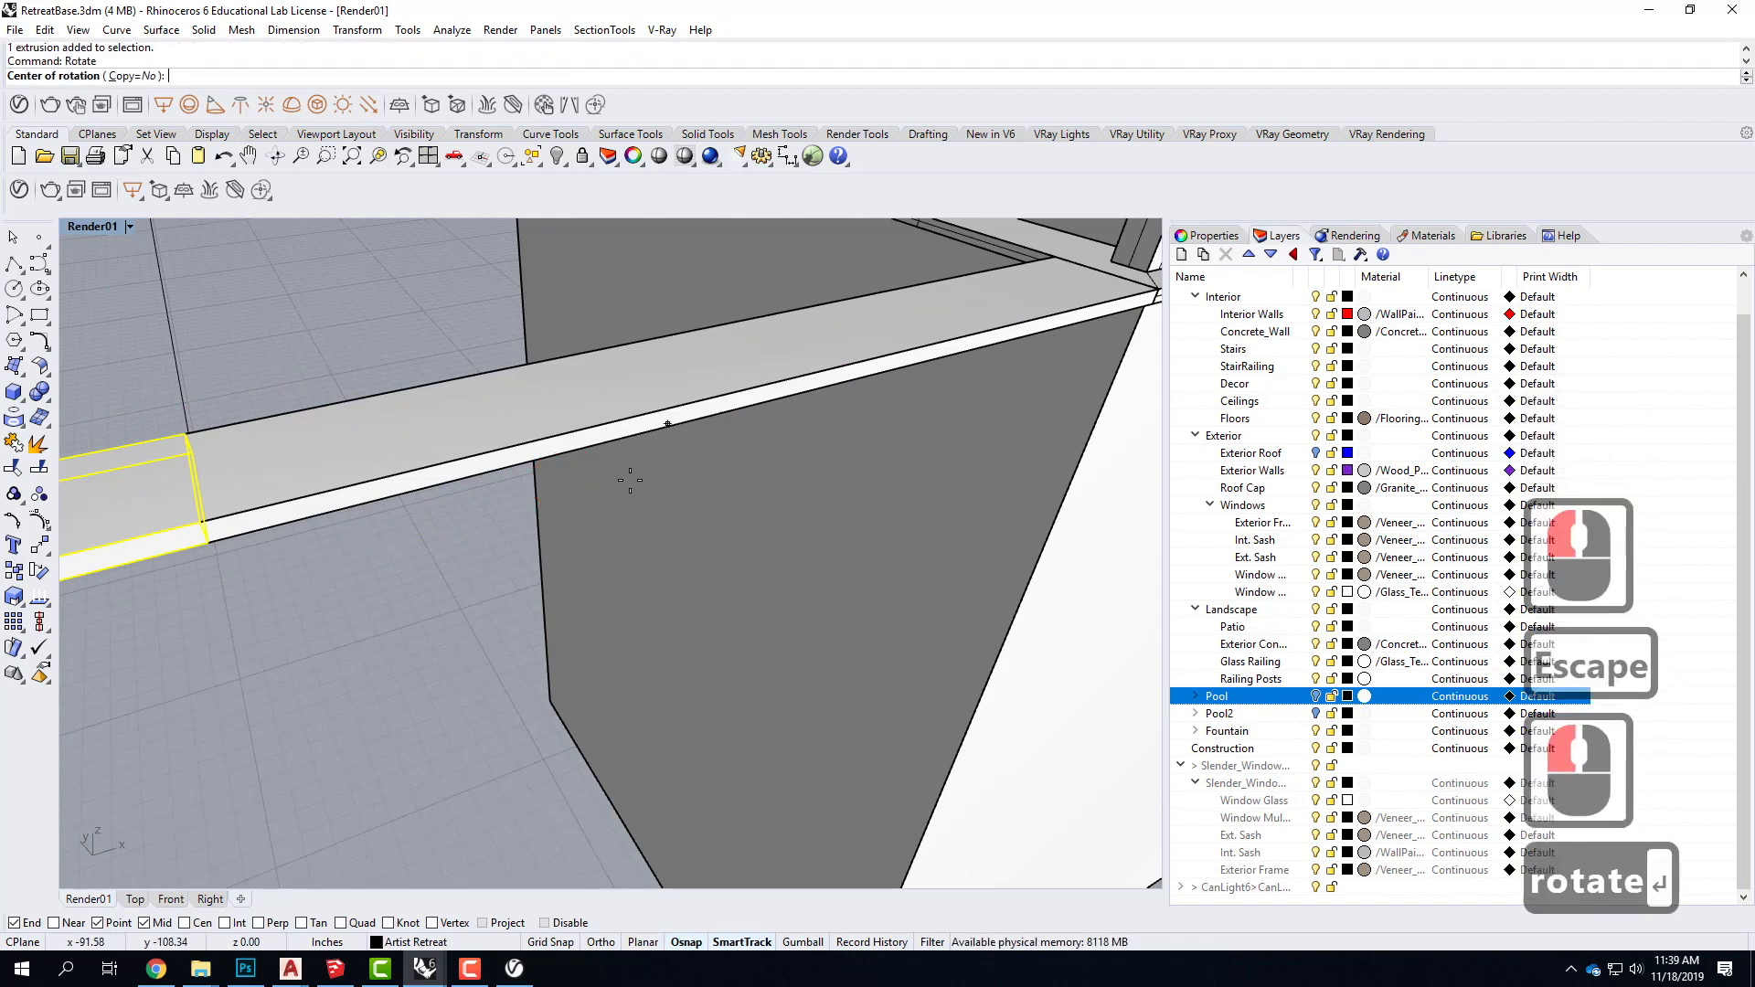
pyautogui.click(210, 541)
pyautogui.click(311, 519)
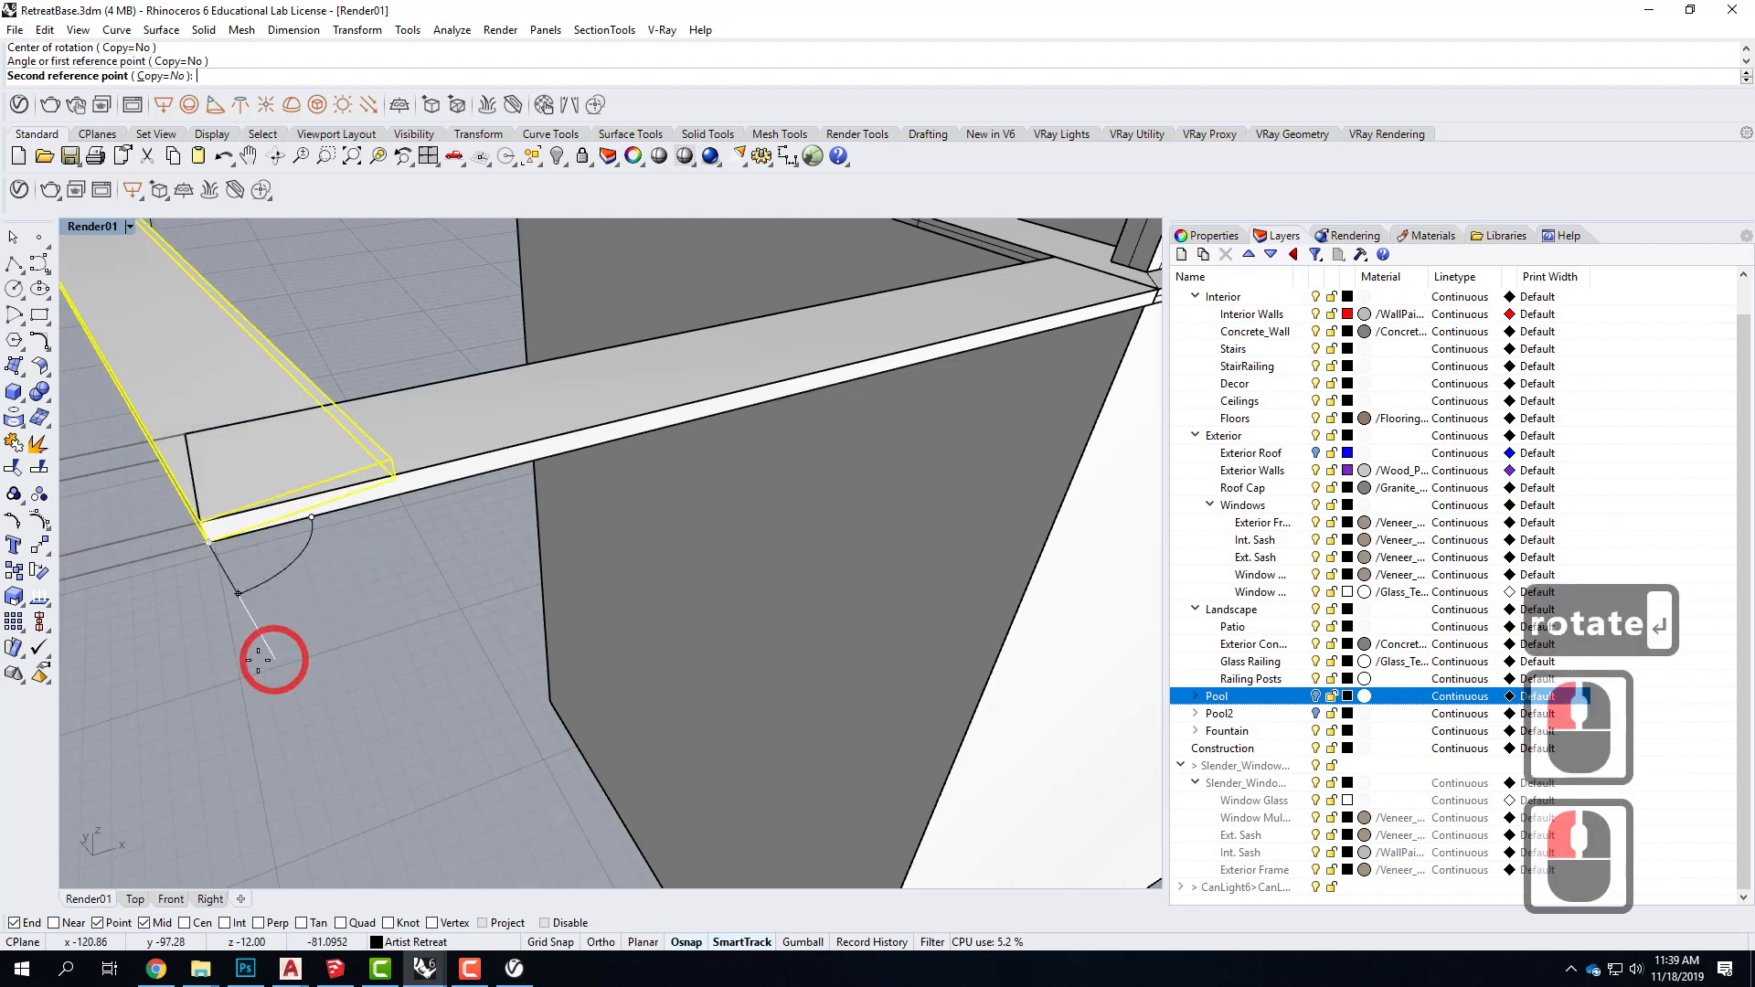
pyautogui.click(225, 662)
pyautogui.click(662, 633)
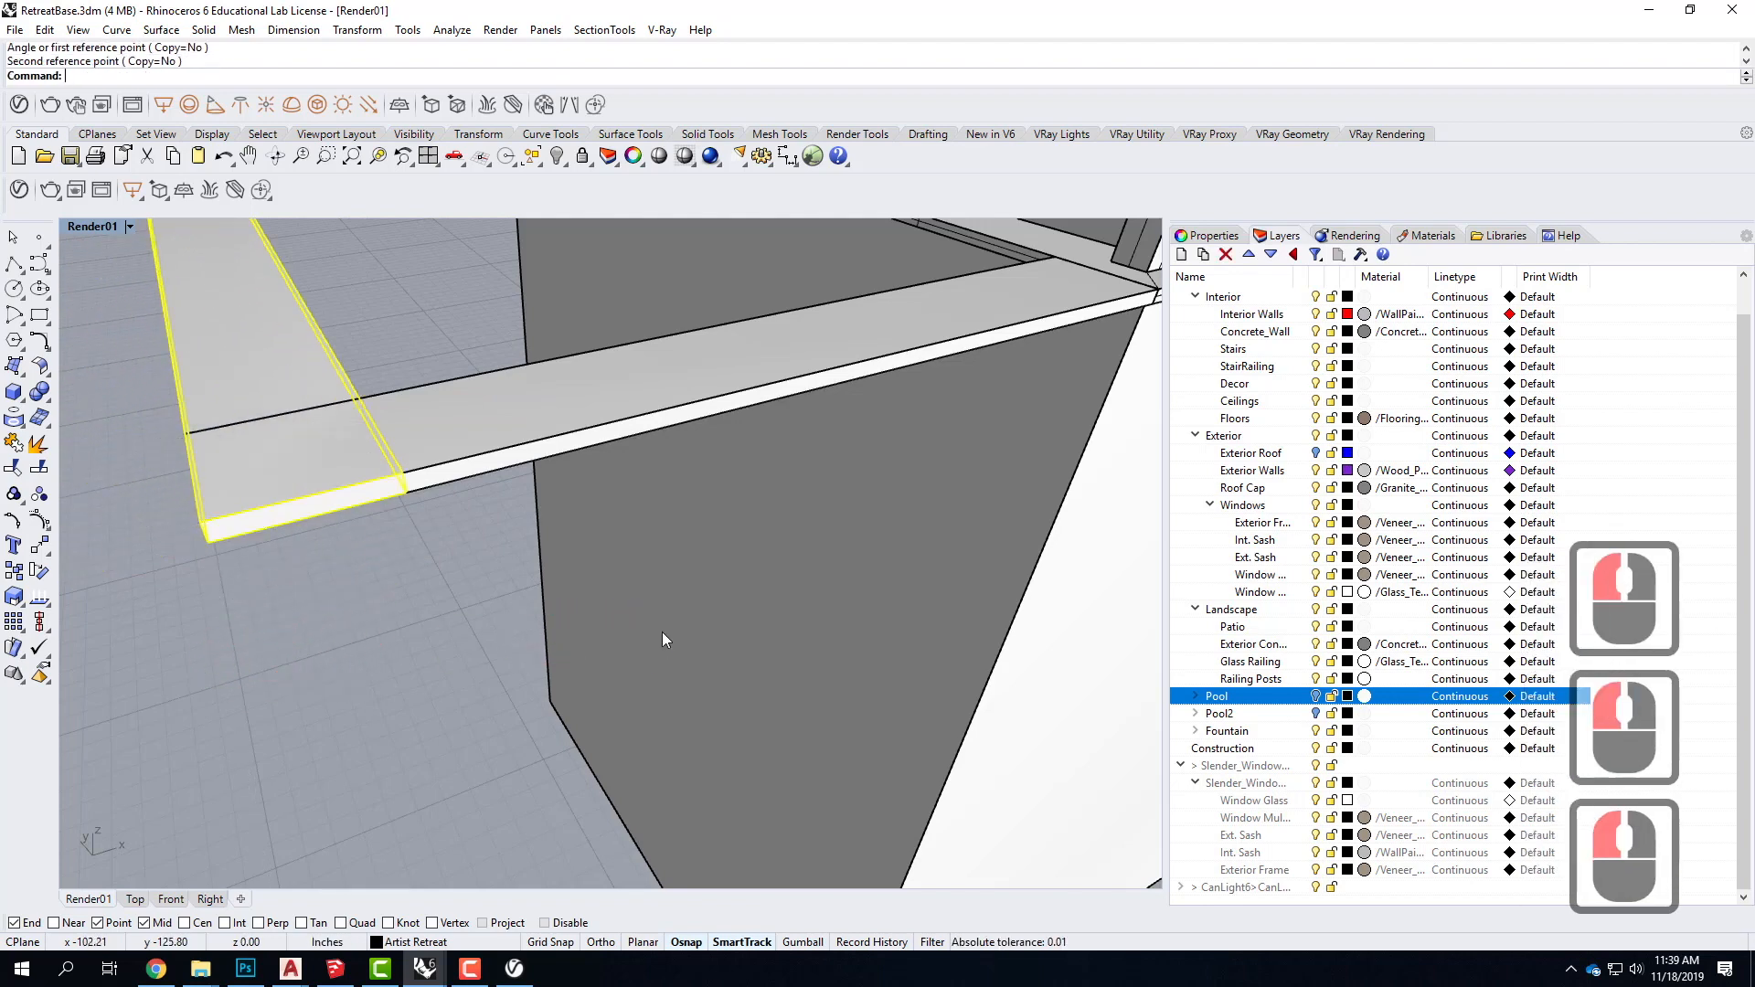
# Step: Move the rotated ledge from its outer front corner to the front ledge's inner end corner, so the two butt together
pyautogui.write('move')
pyautogui.press('Return')
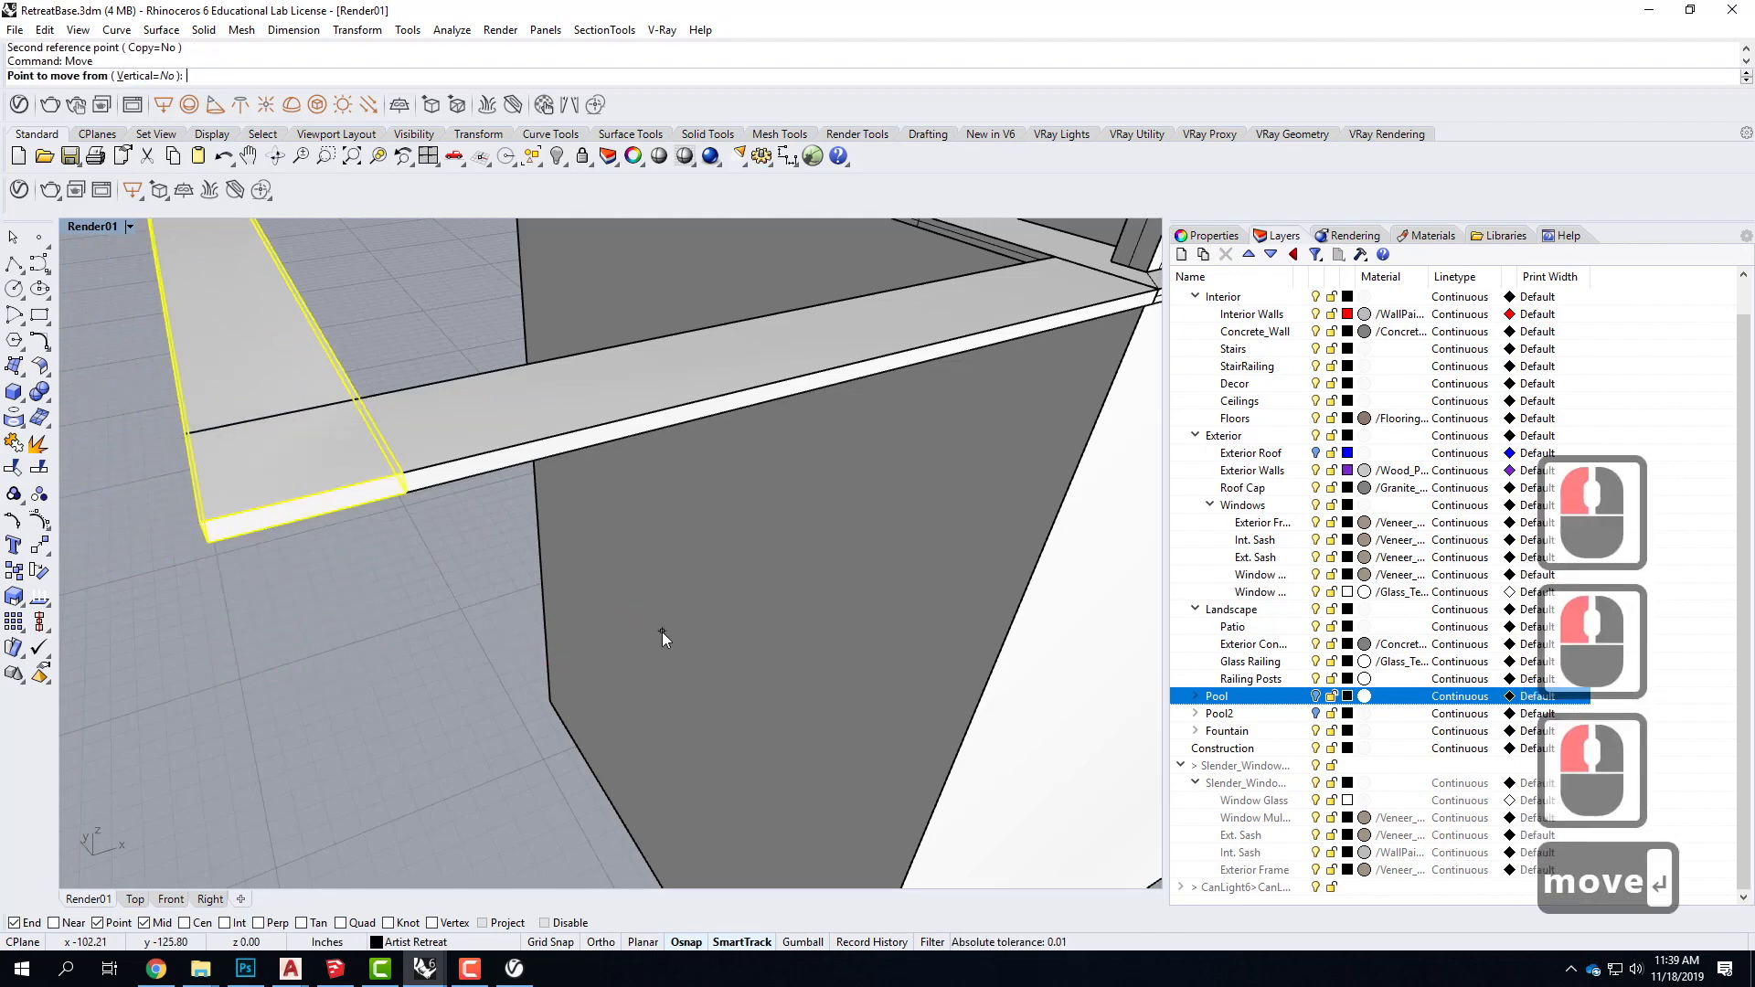
pyautogui.click(208, 535)
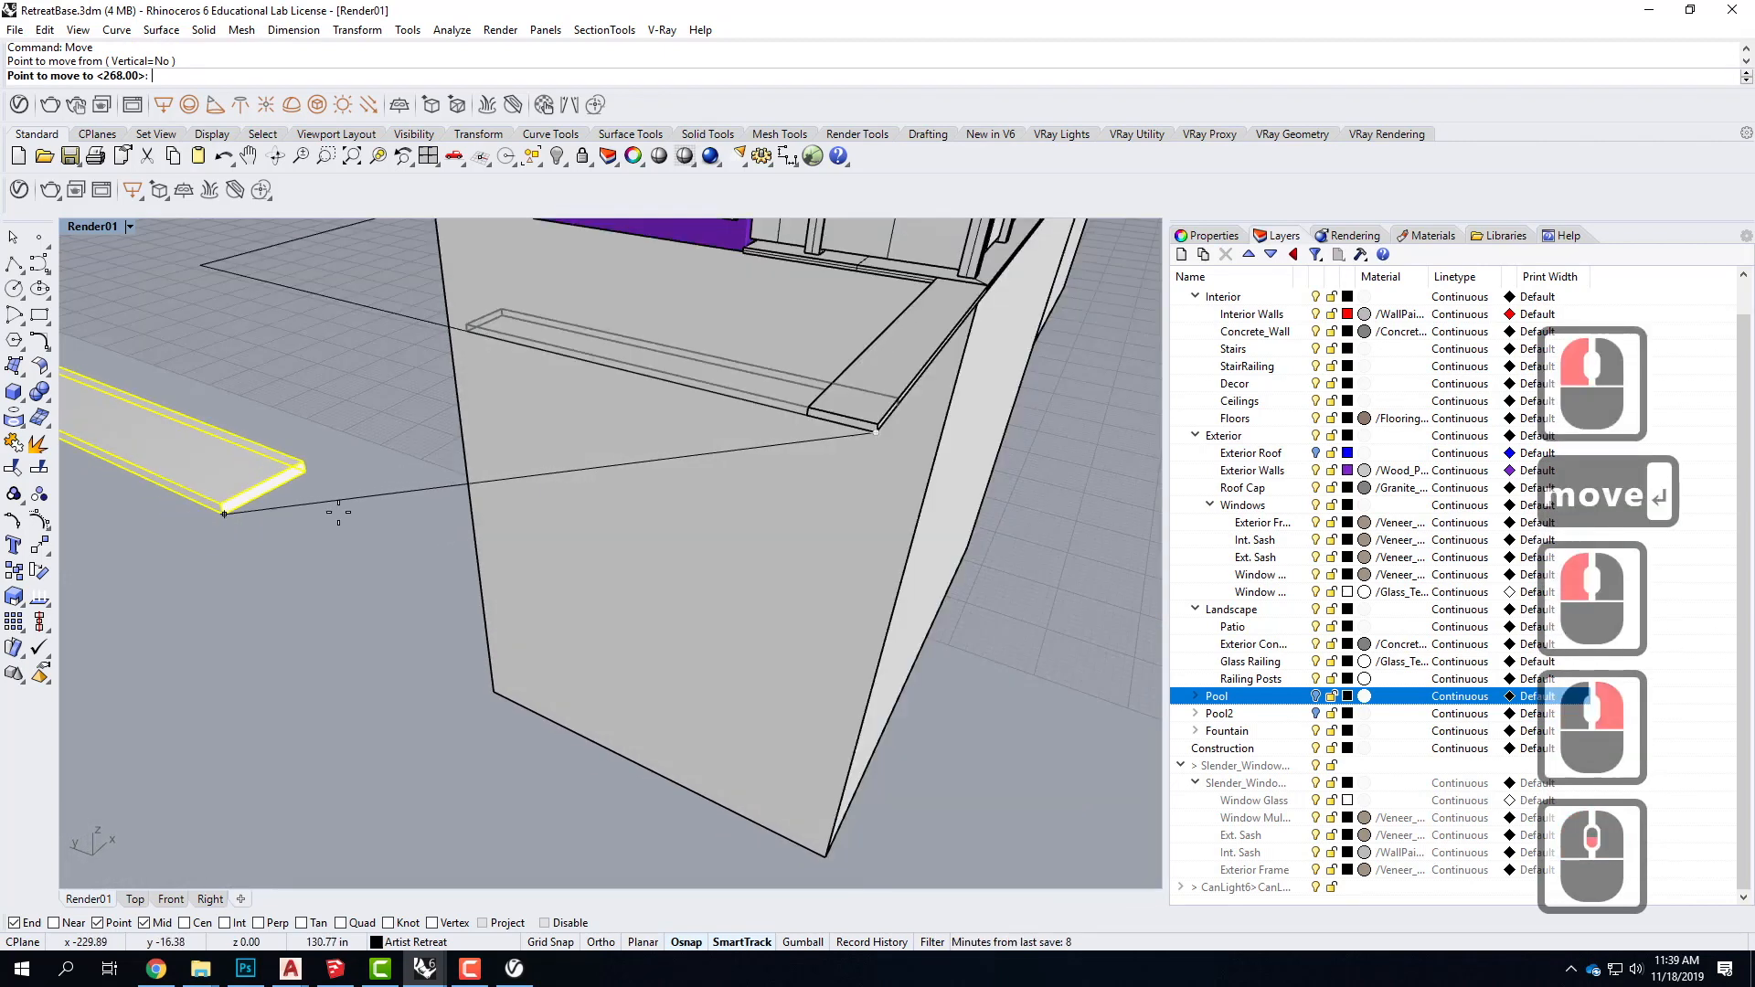
pyautogui.click(807, 417)
pyautogui.click(813, 448)
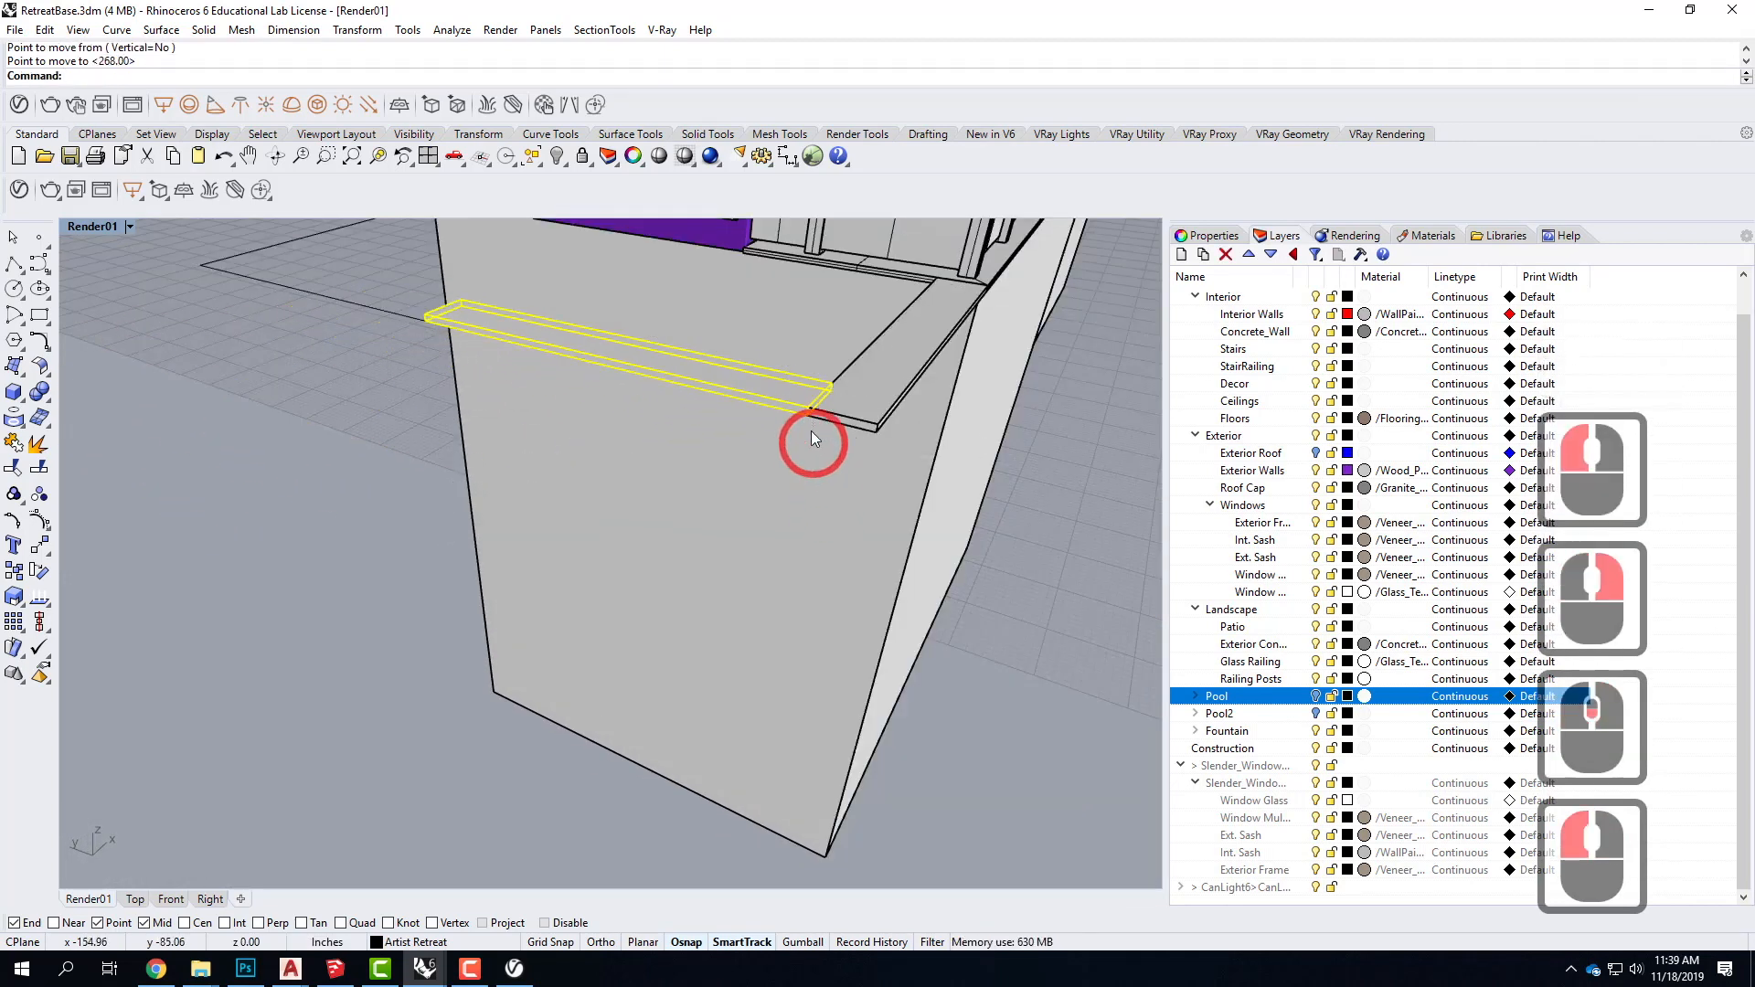
pyautogui.write('scal')
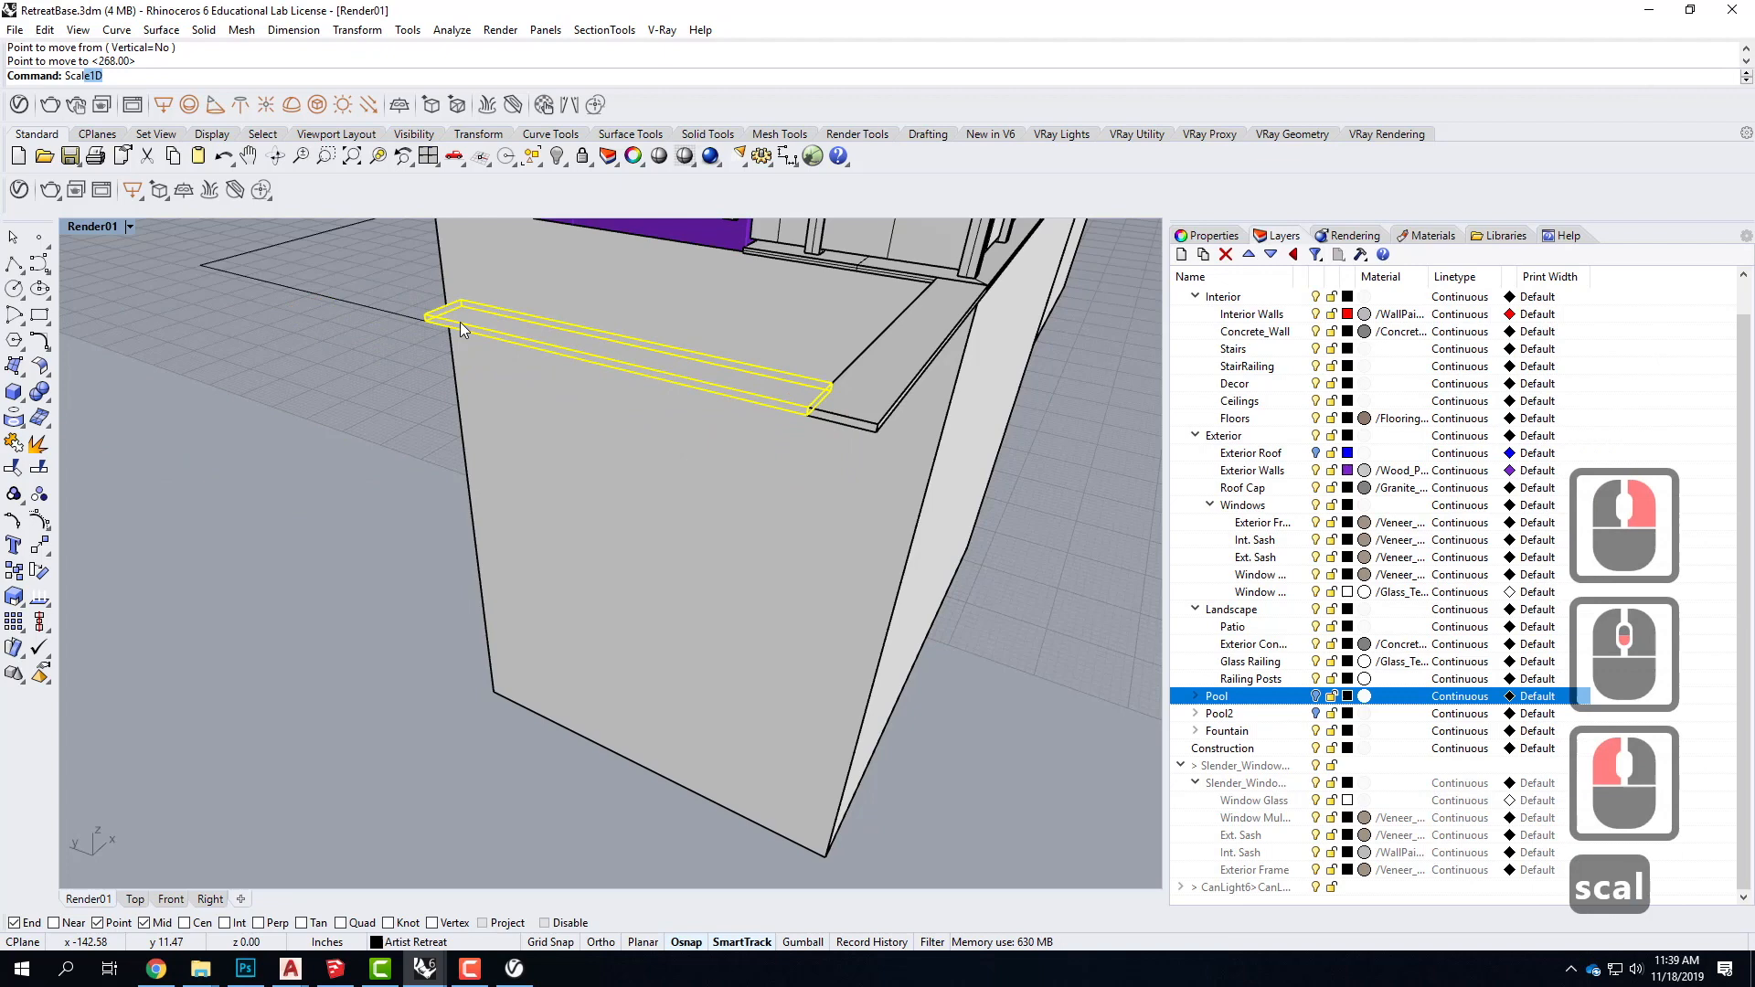
pyautogui.press('Return')
pyautogui.click(809, 413)
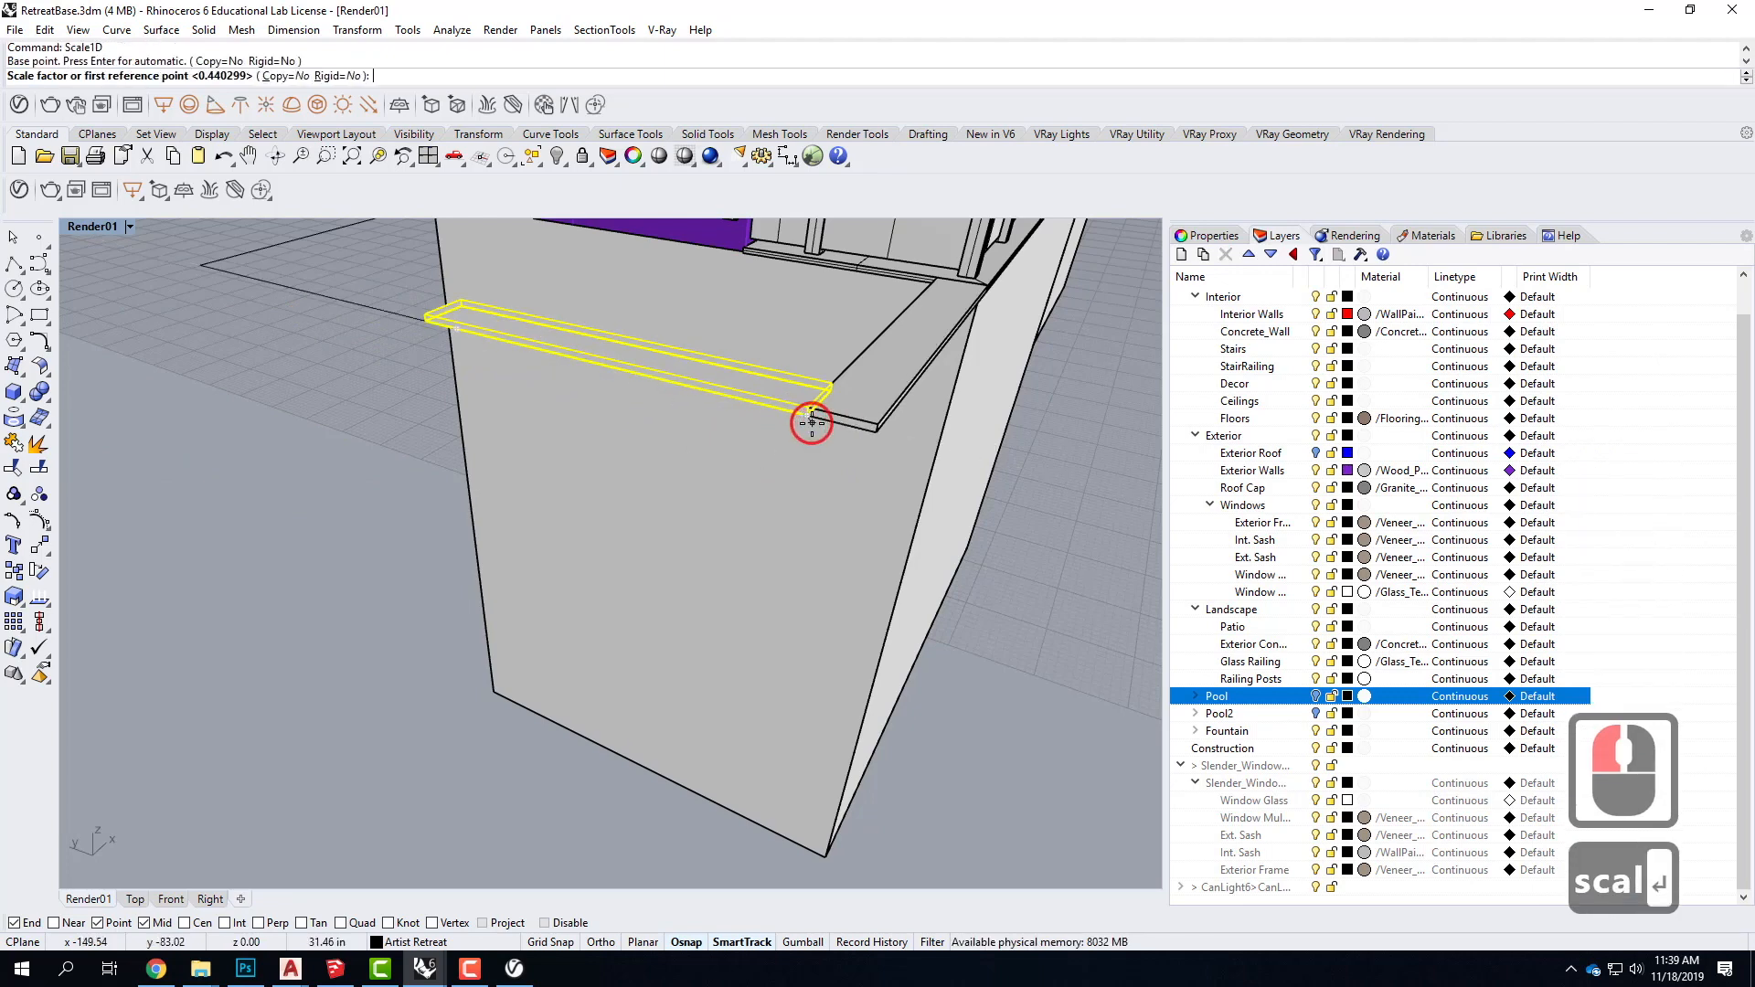
pyautogui.click(426, 319)
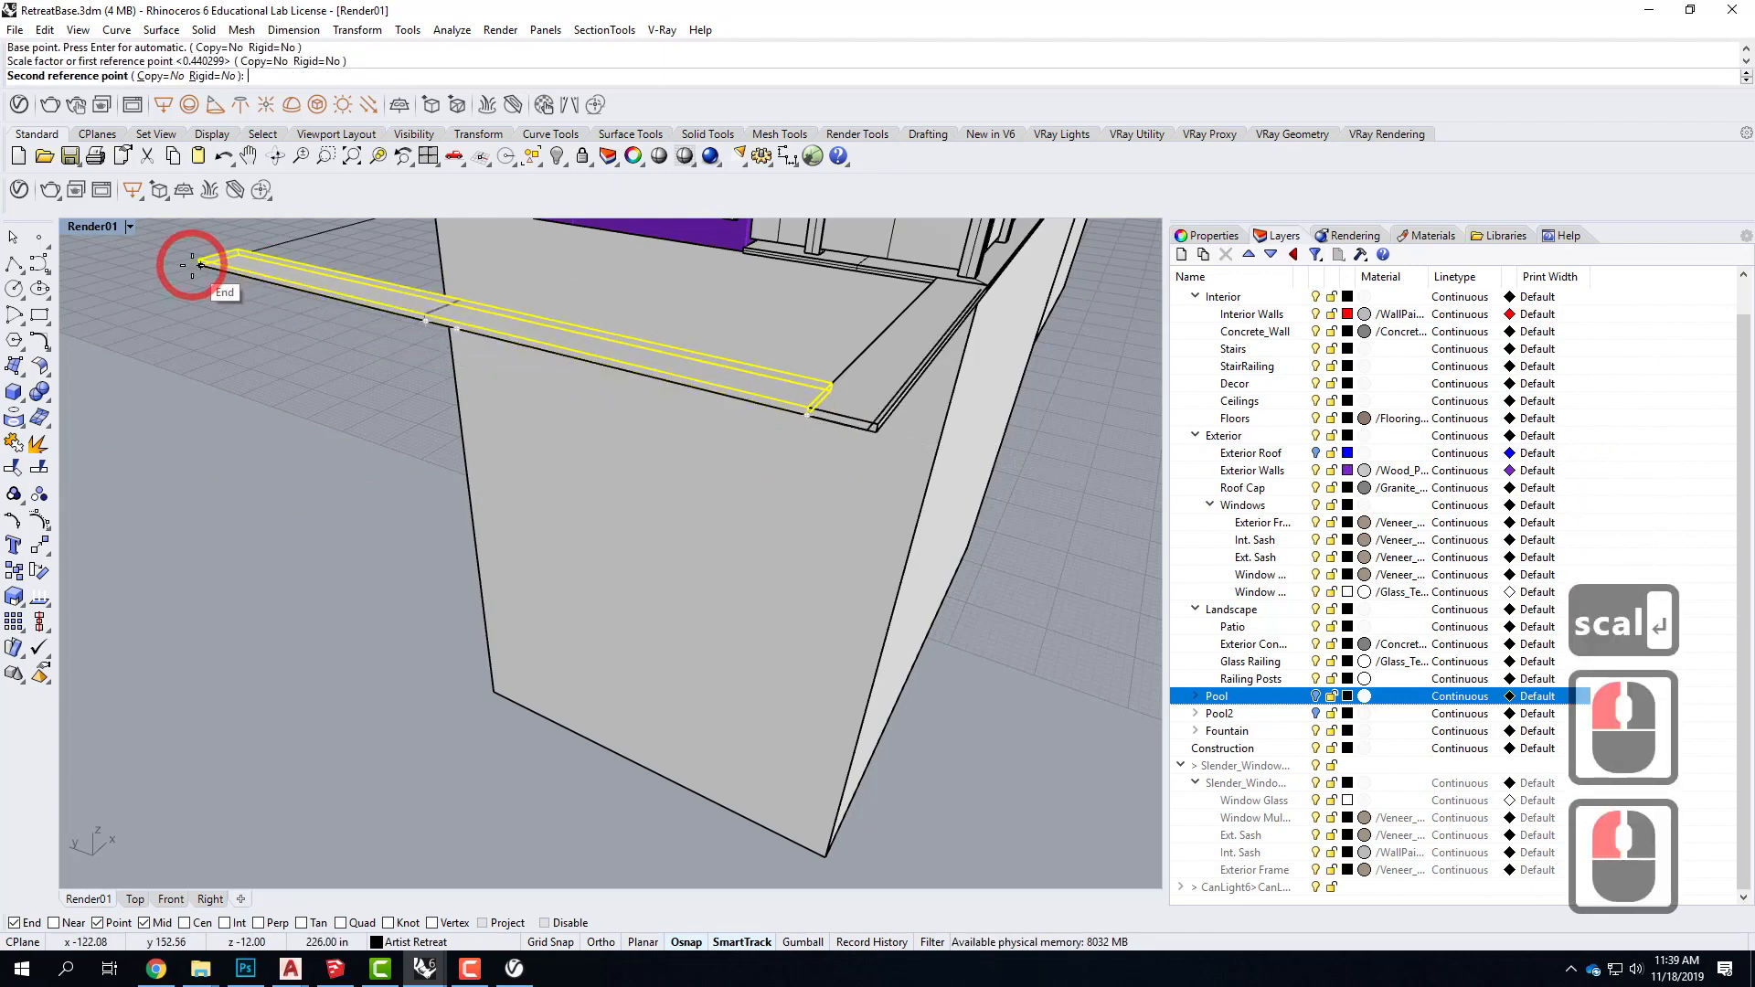
pyautogui.press('Escape')
pyautogui.press('Escape')
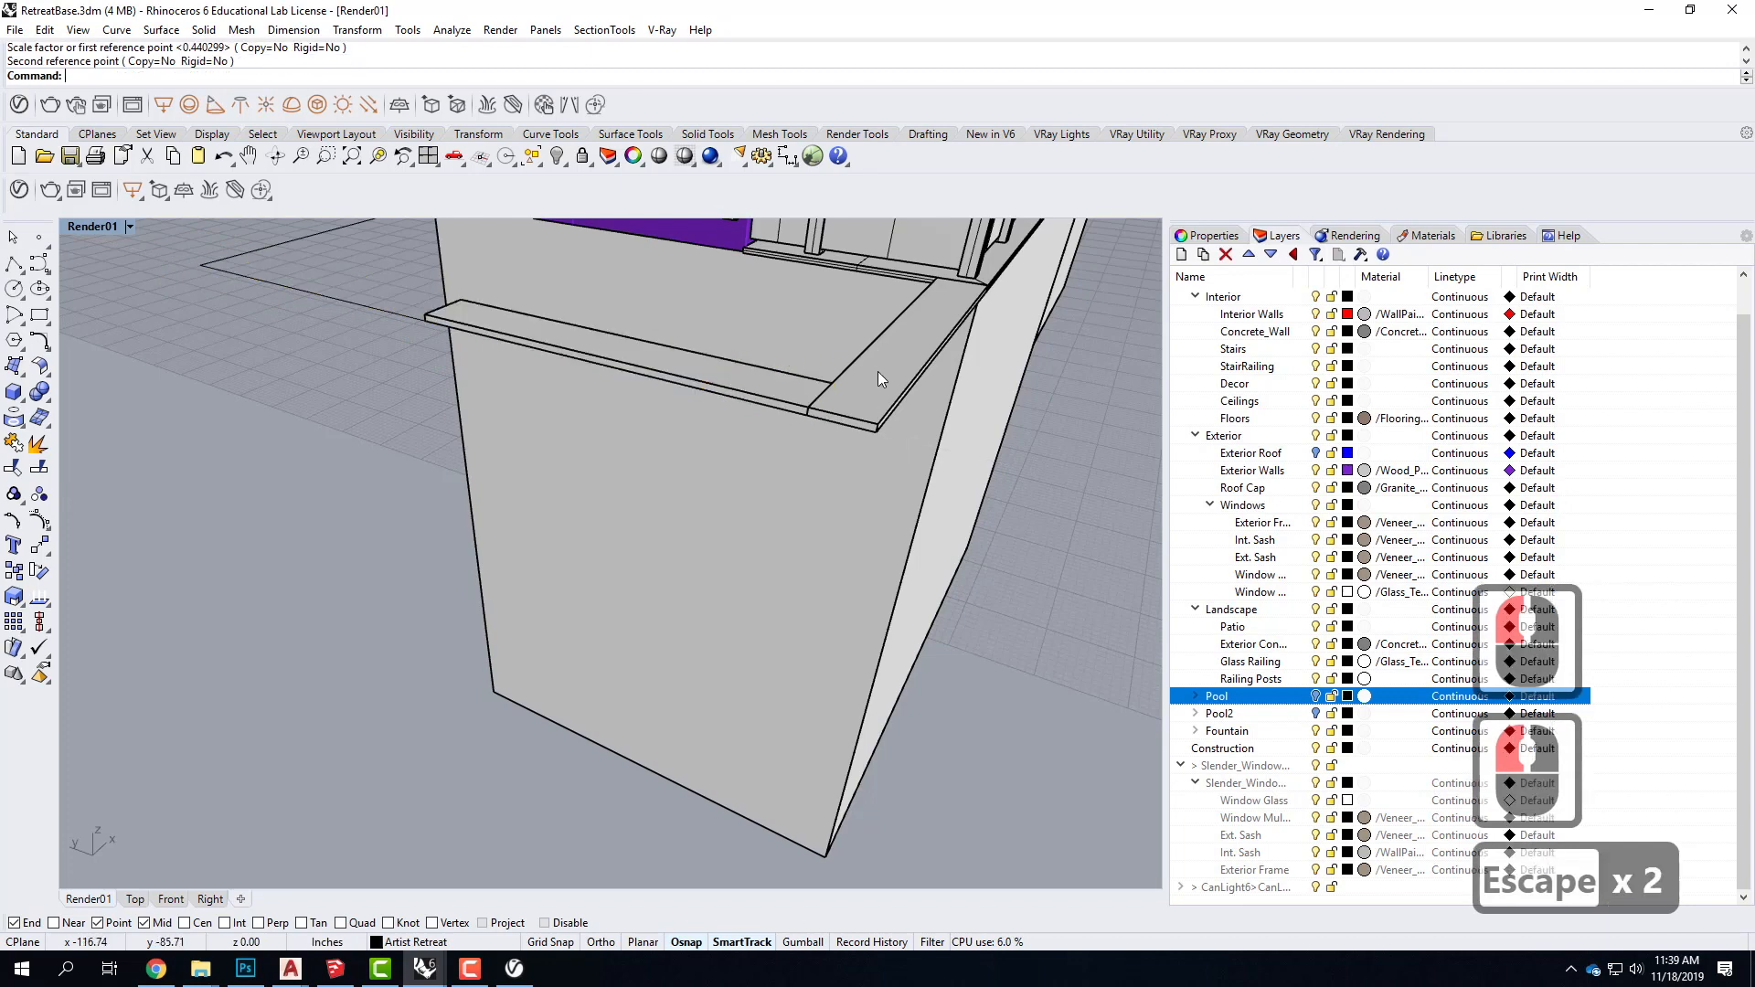
# Step: Try to move the side ledge 1.5" from the midpoint of its end edge
pyautogui.click(877, 369)
pyautogui.click(740, 382)
pyautogui.write('move')
pyautogui.press('Return')
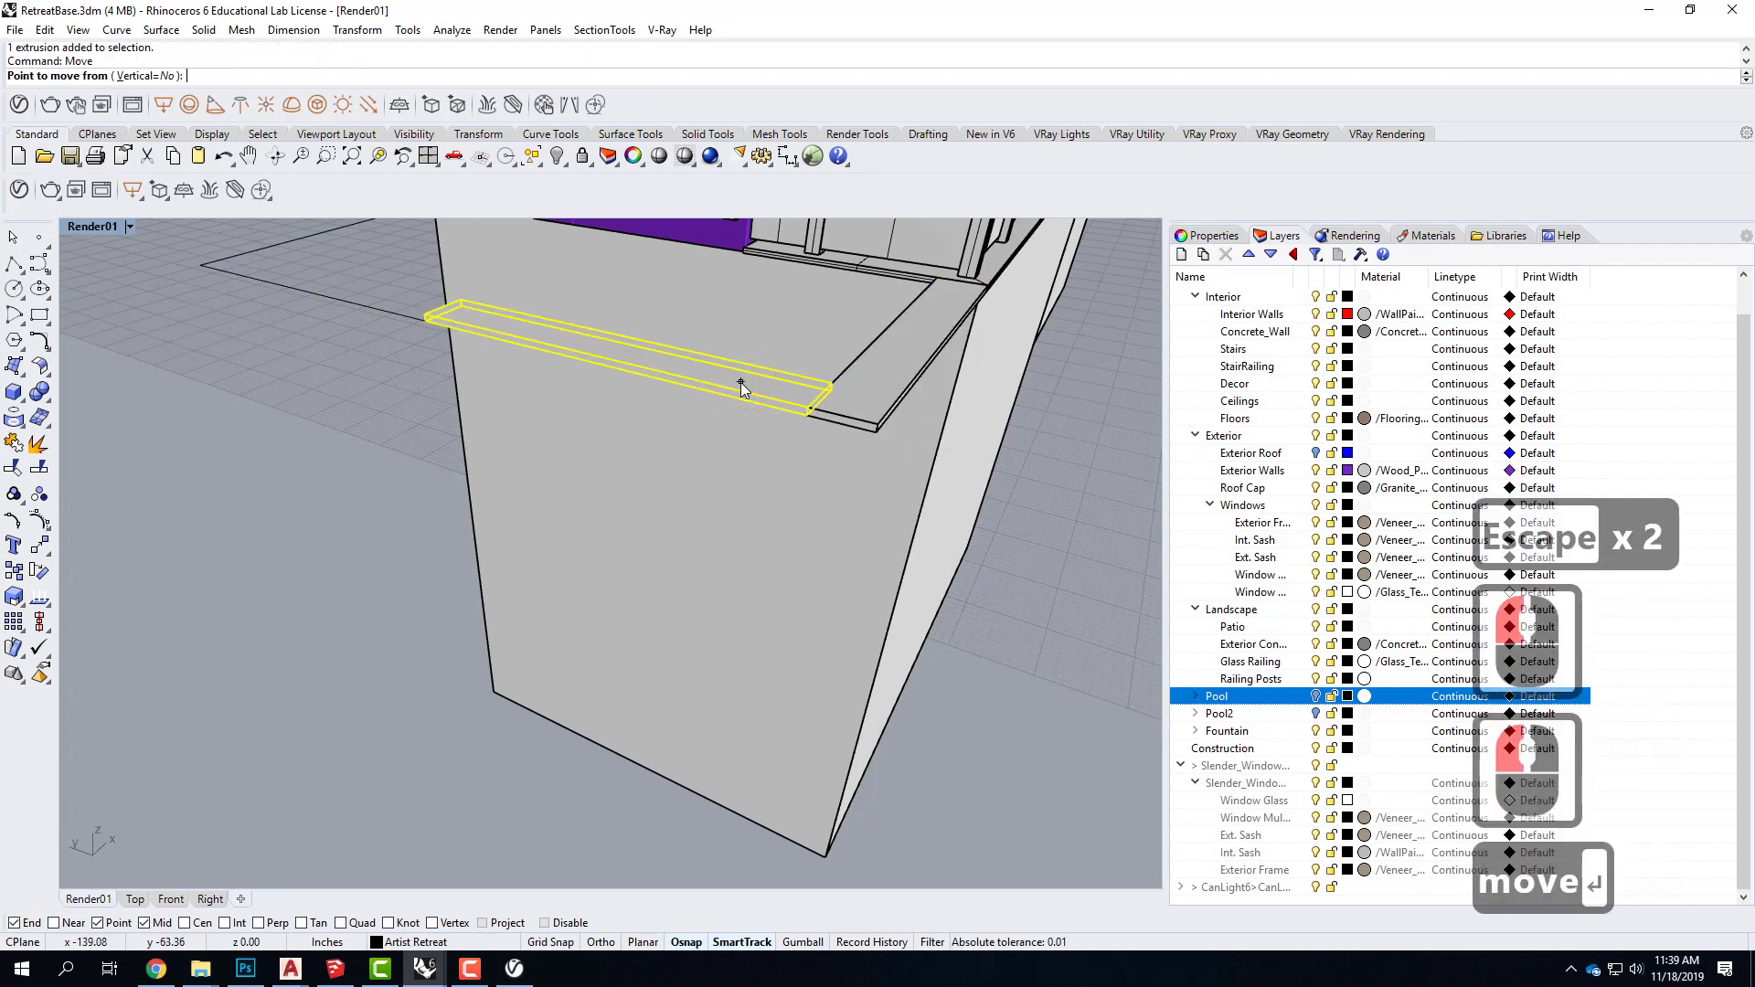
pyautogui.click(821, 385)
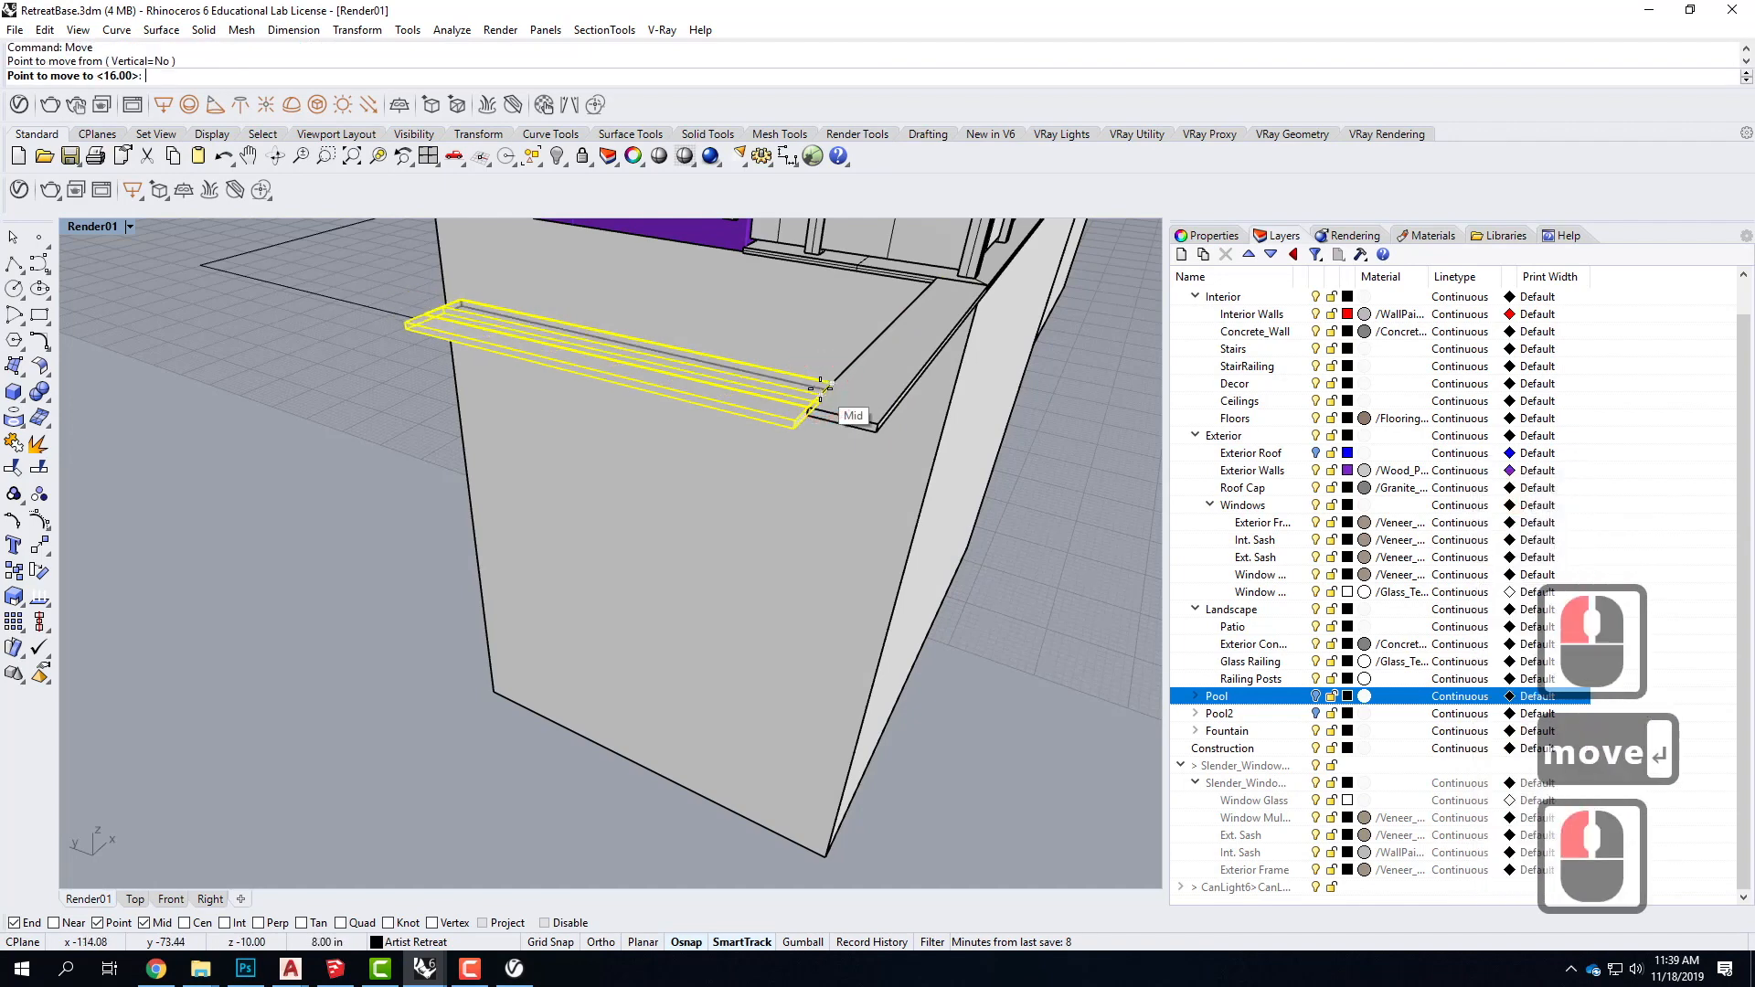
pyautogui.write('1.5."')
pyautogui.press('Return')
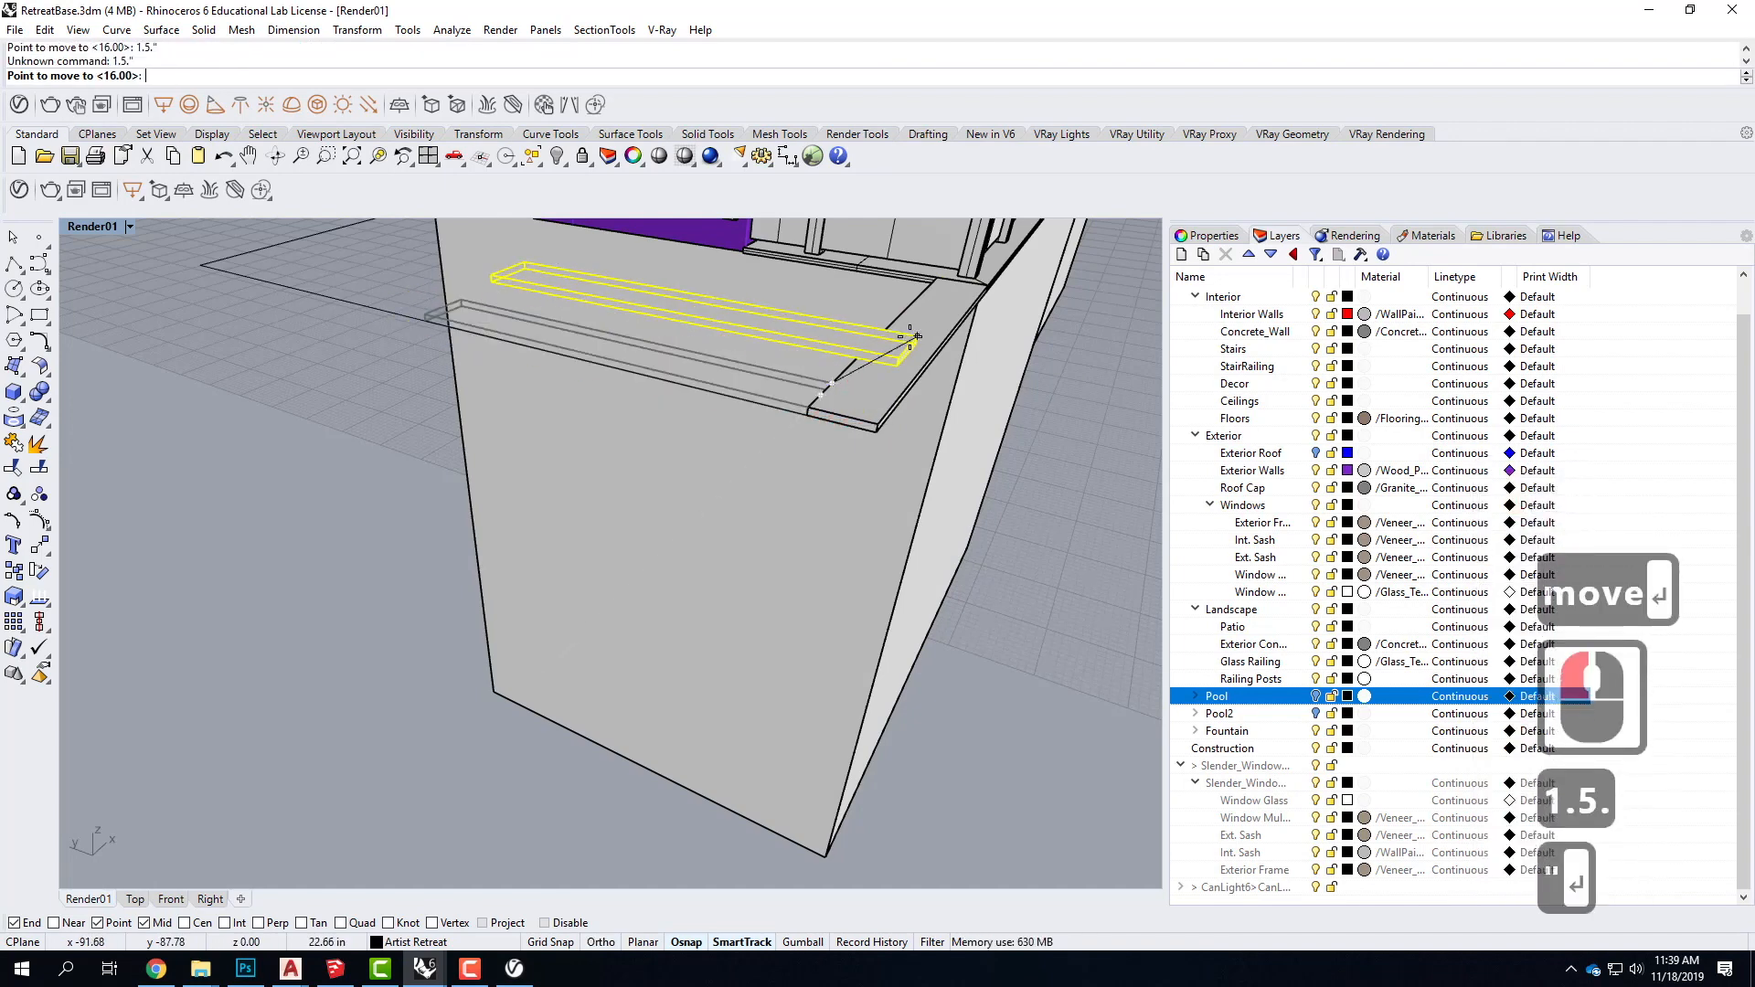
pyautogui.press('shift')
pyautogui.scroll(4, 817, 389)
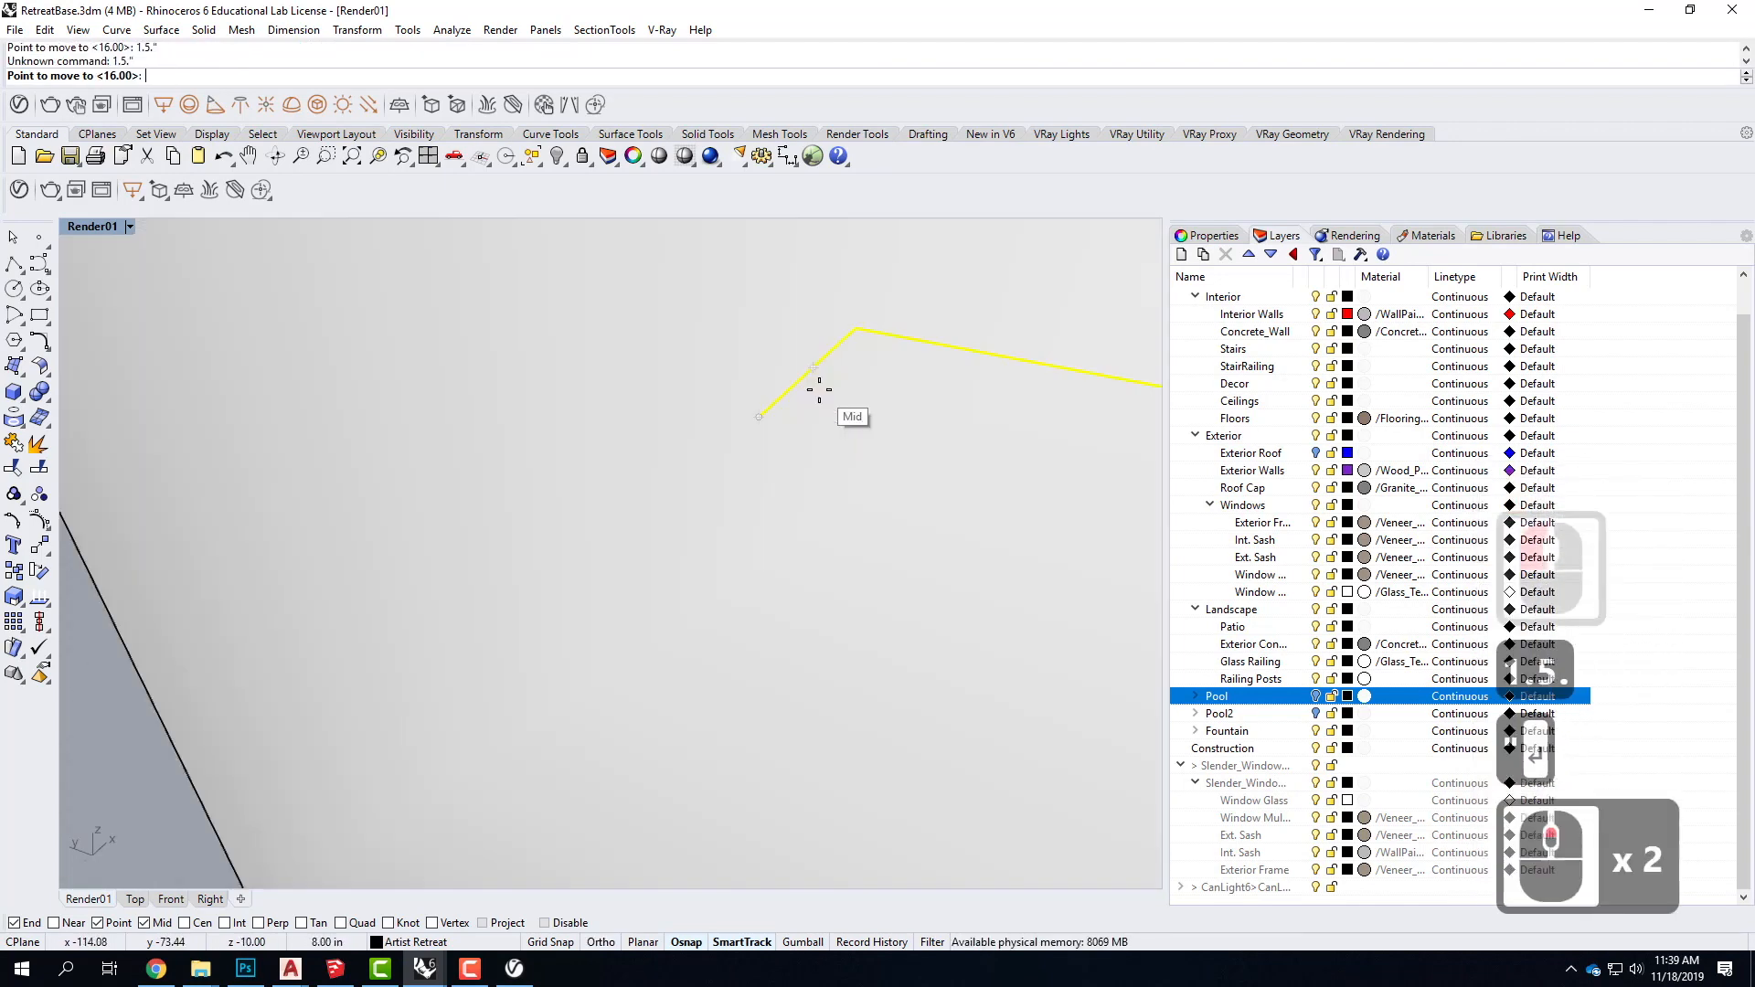
pyautogui.scroll(-2, 819, 391)
pyautogui.write('1.5')
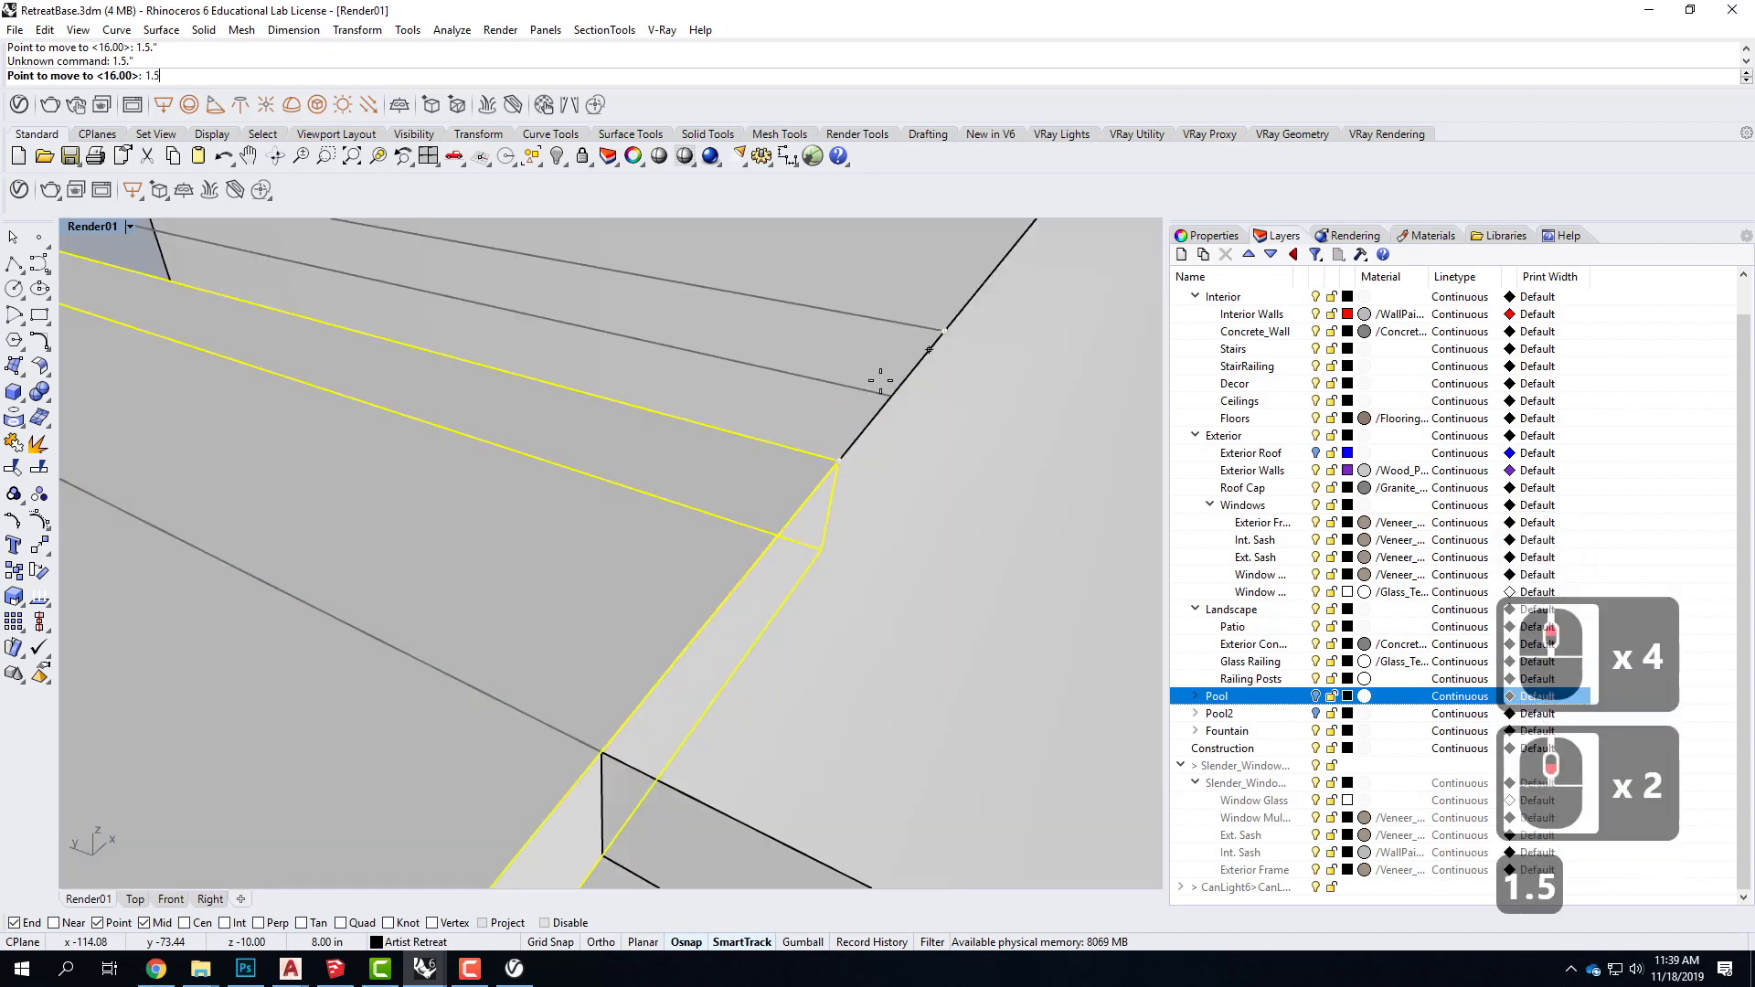
pyautogui.press('Return')
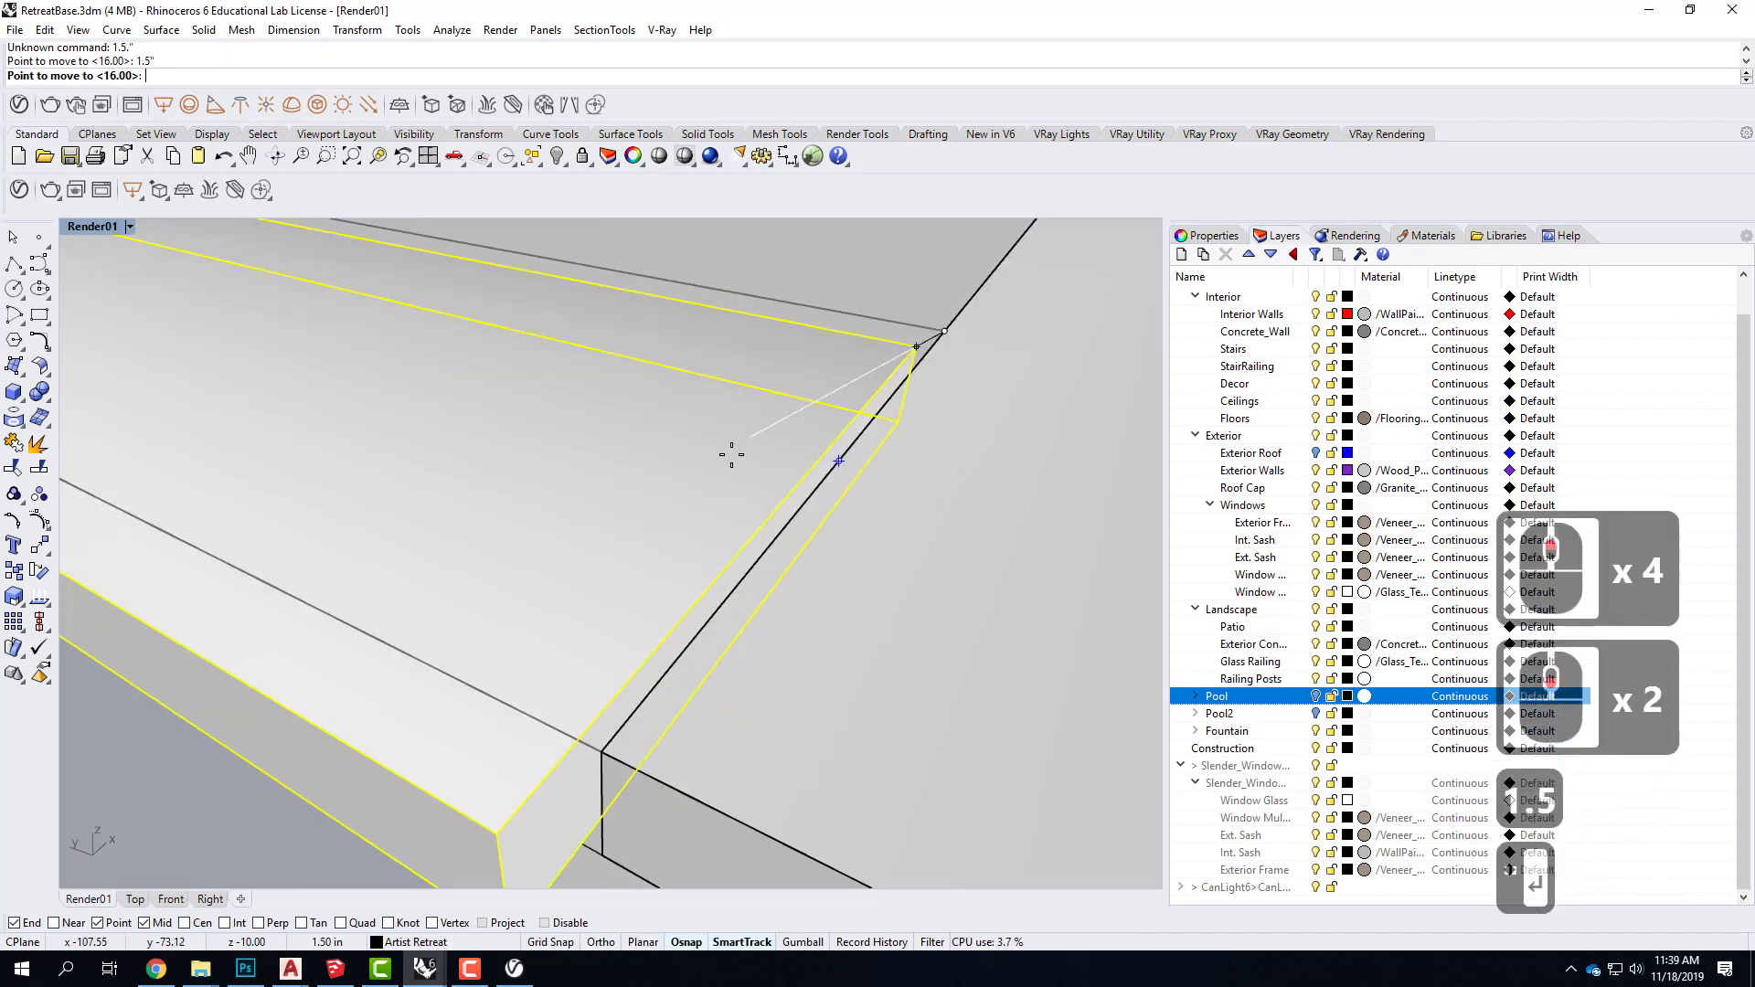
pyautogui.scroll(-4, 823, 382)
pyautogui.press('Escape')
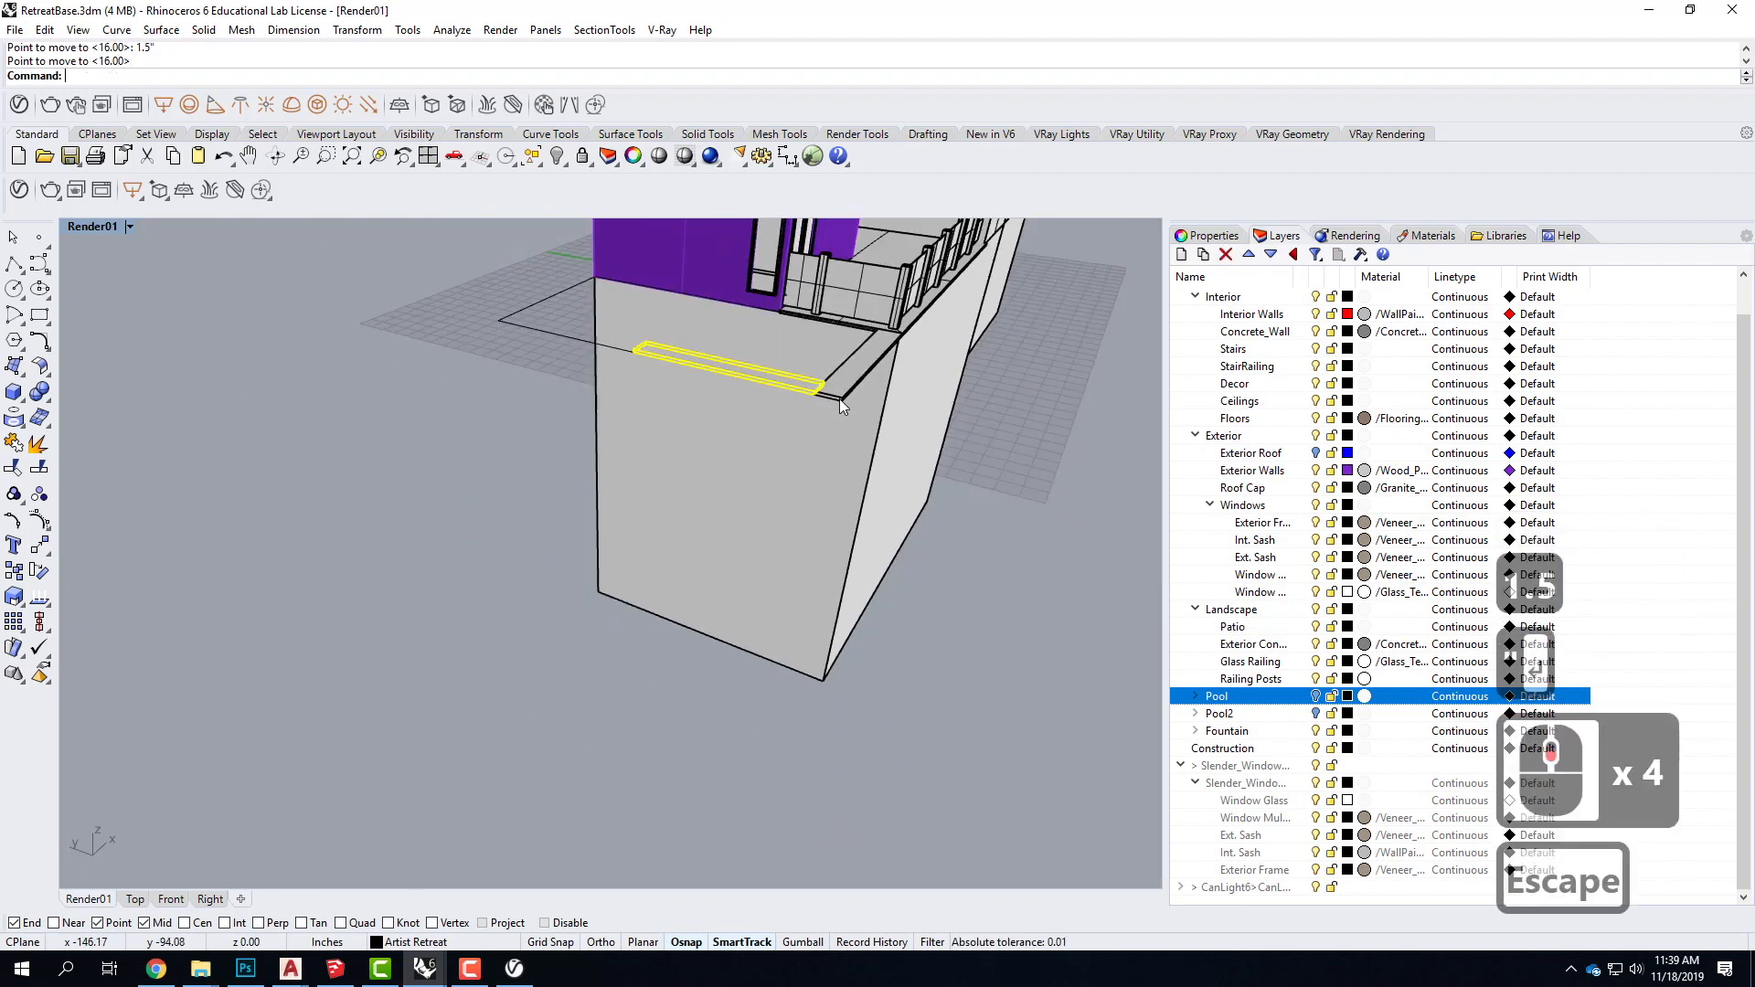
pyautogui.press('Escape')
pyautogui.scroll(4, 809, 384)
pyautogui.scroll(-2, 828, 402)
# Step: Move the side ledge 1.5" straight outward from the platform outline
pyautogui.click(796, 393)
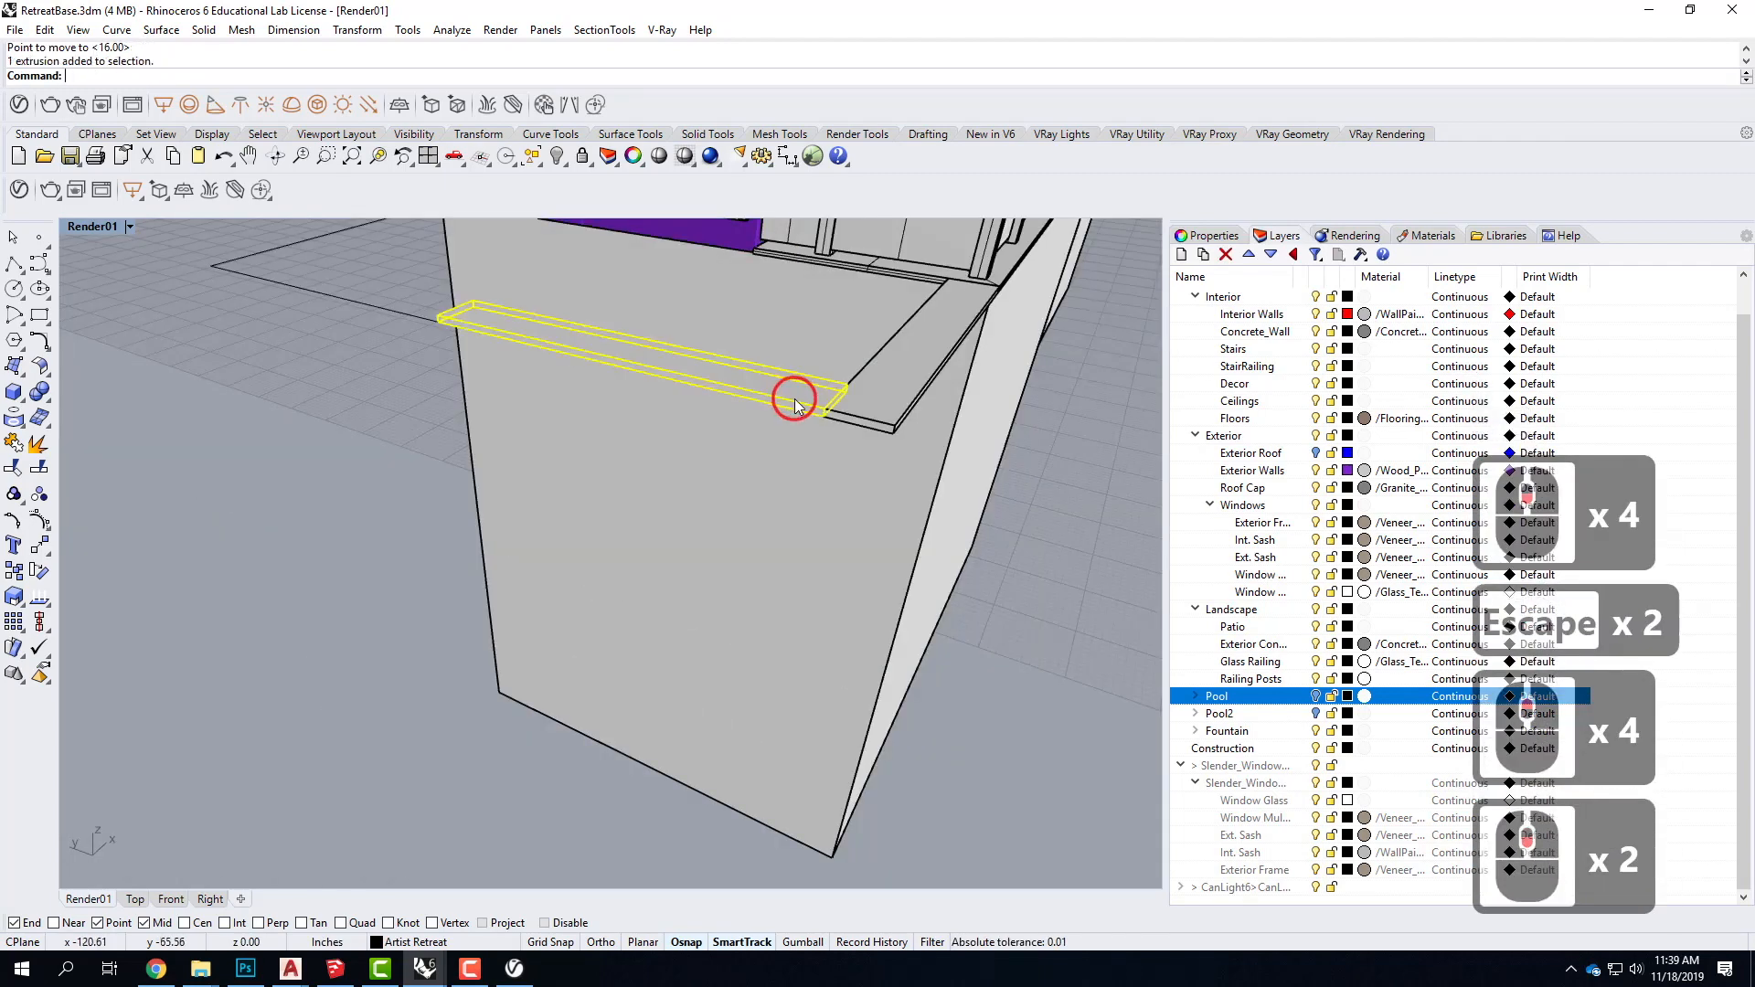
pyautogui.write('mov')
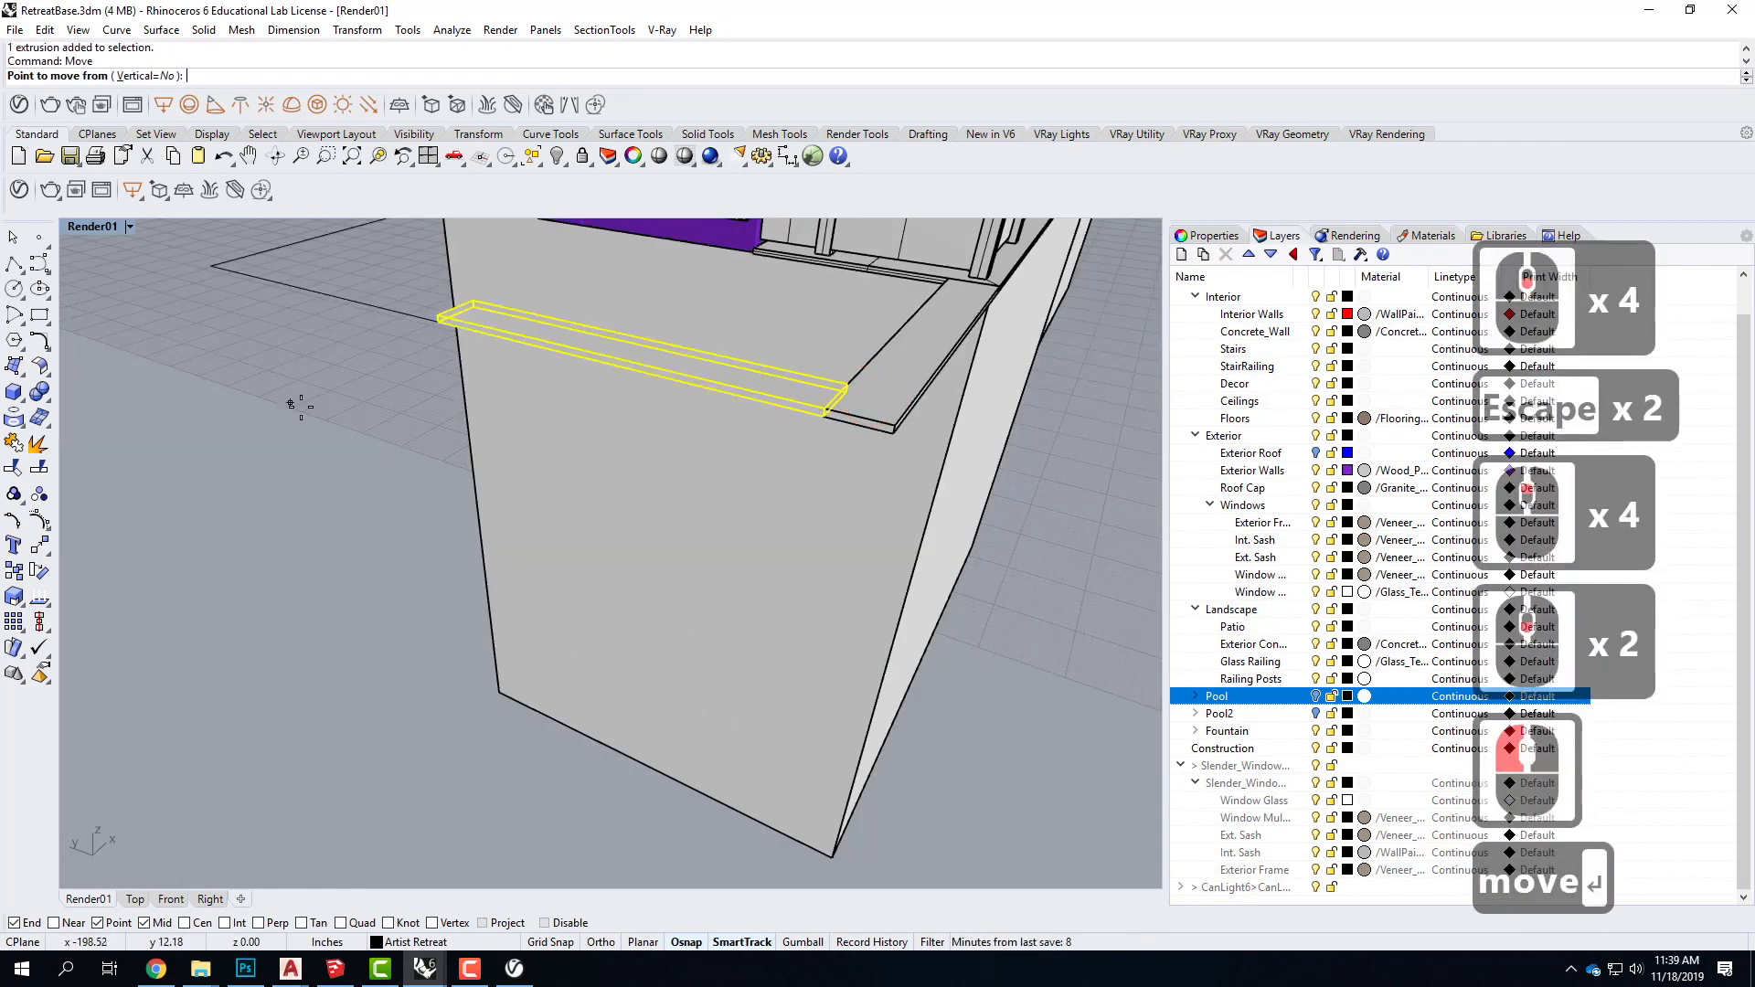
pyautogui.click(421, 567)
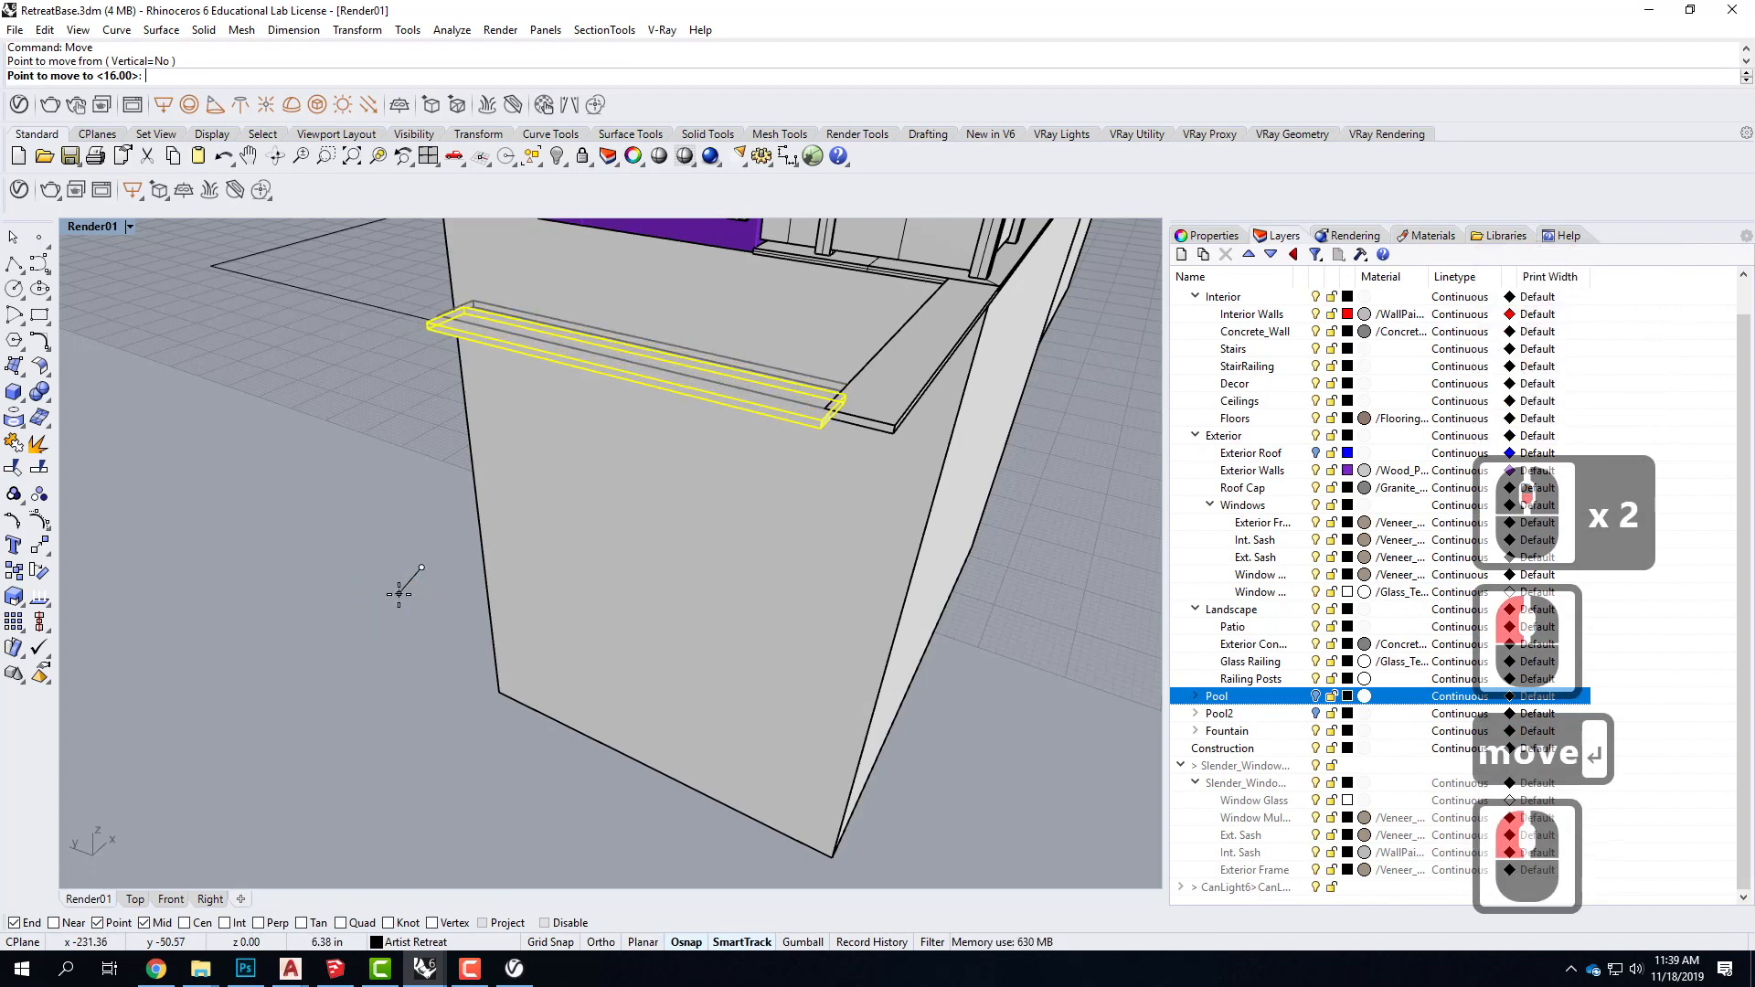
pyautogui.write('1.5"')
pyautogui.press('Return')
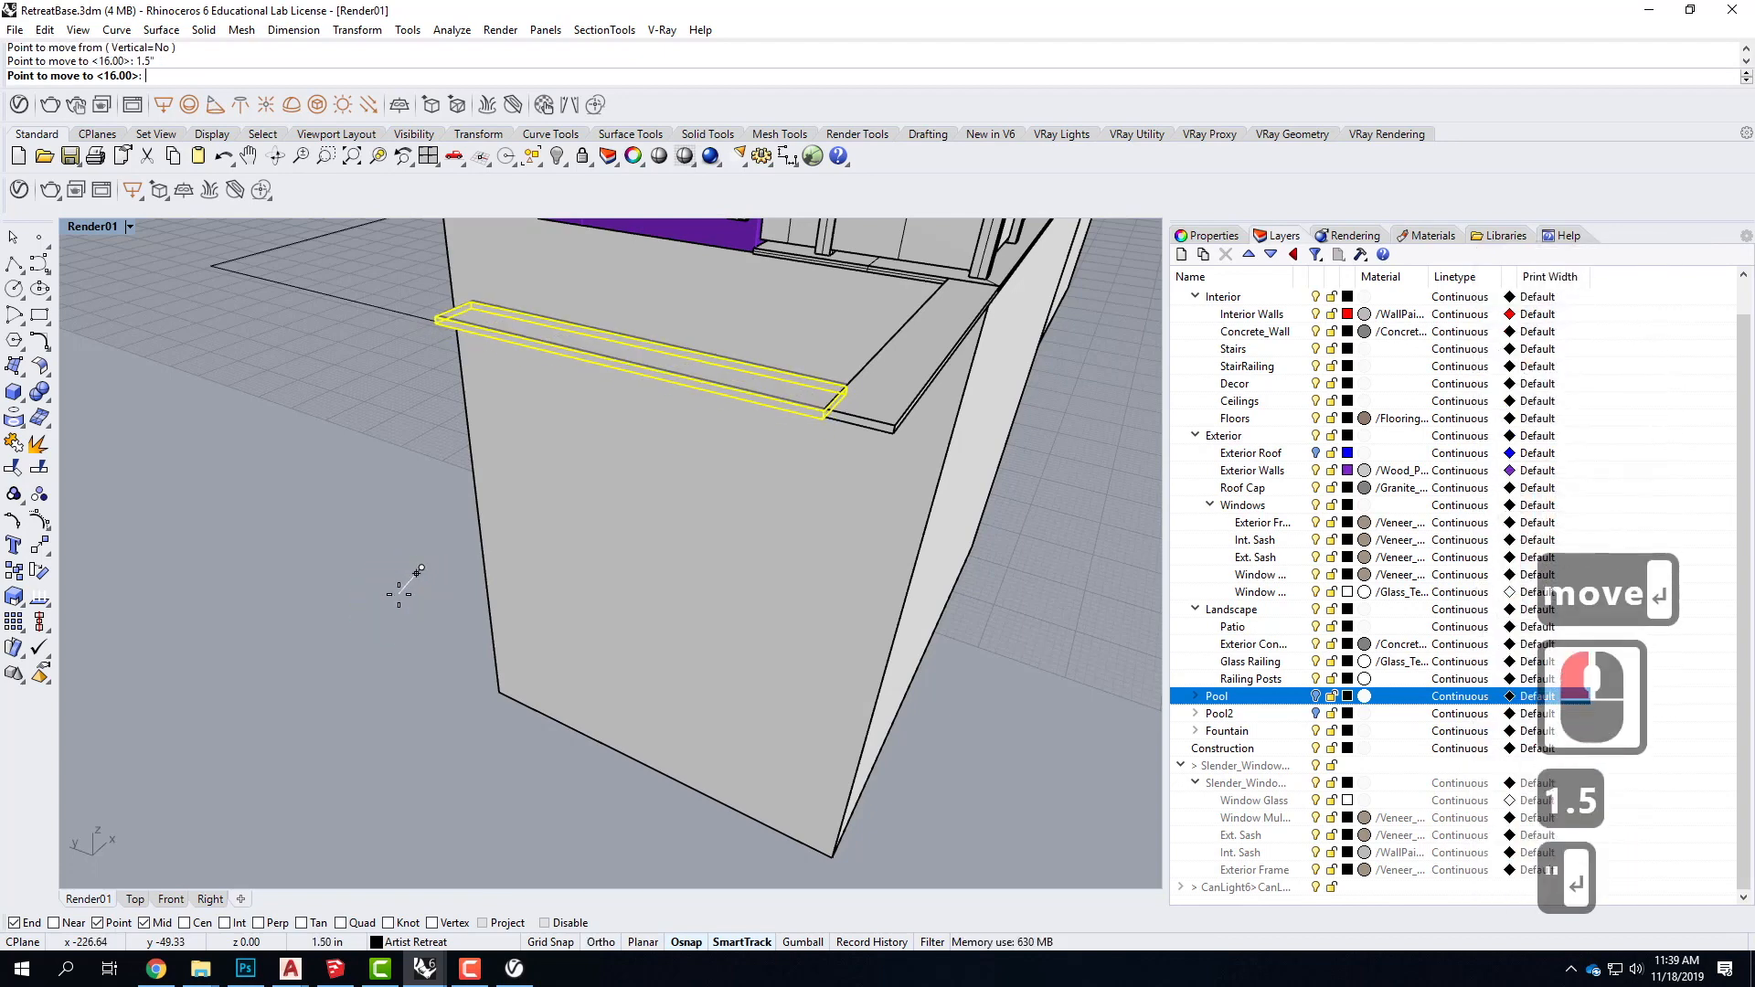
pyautogui.press('shift')
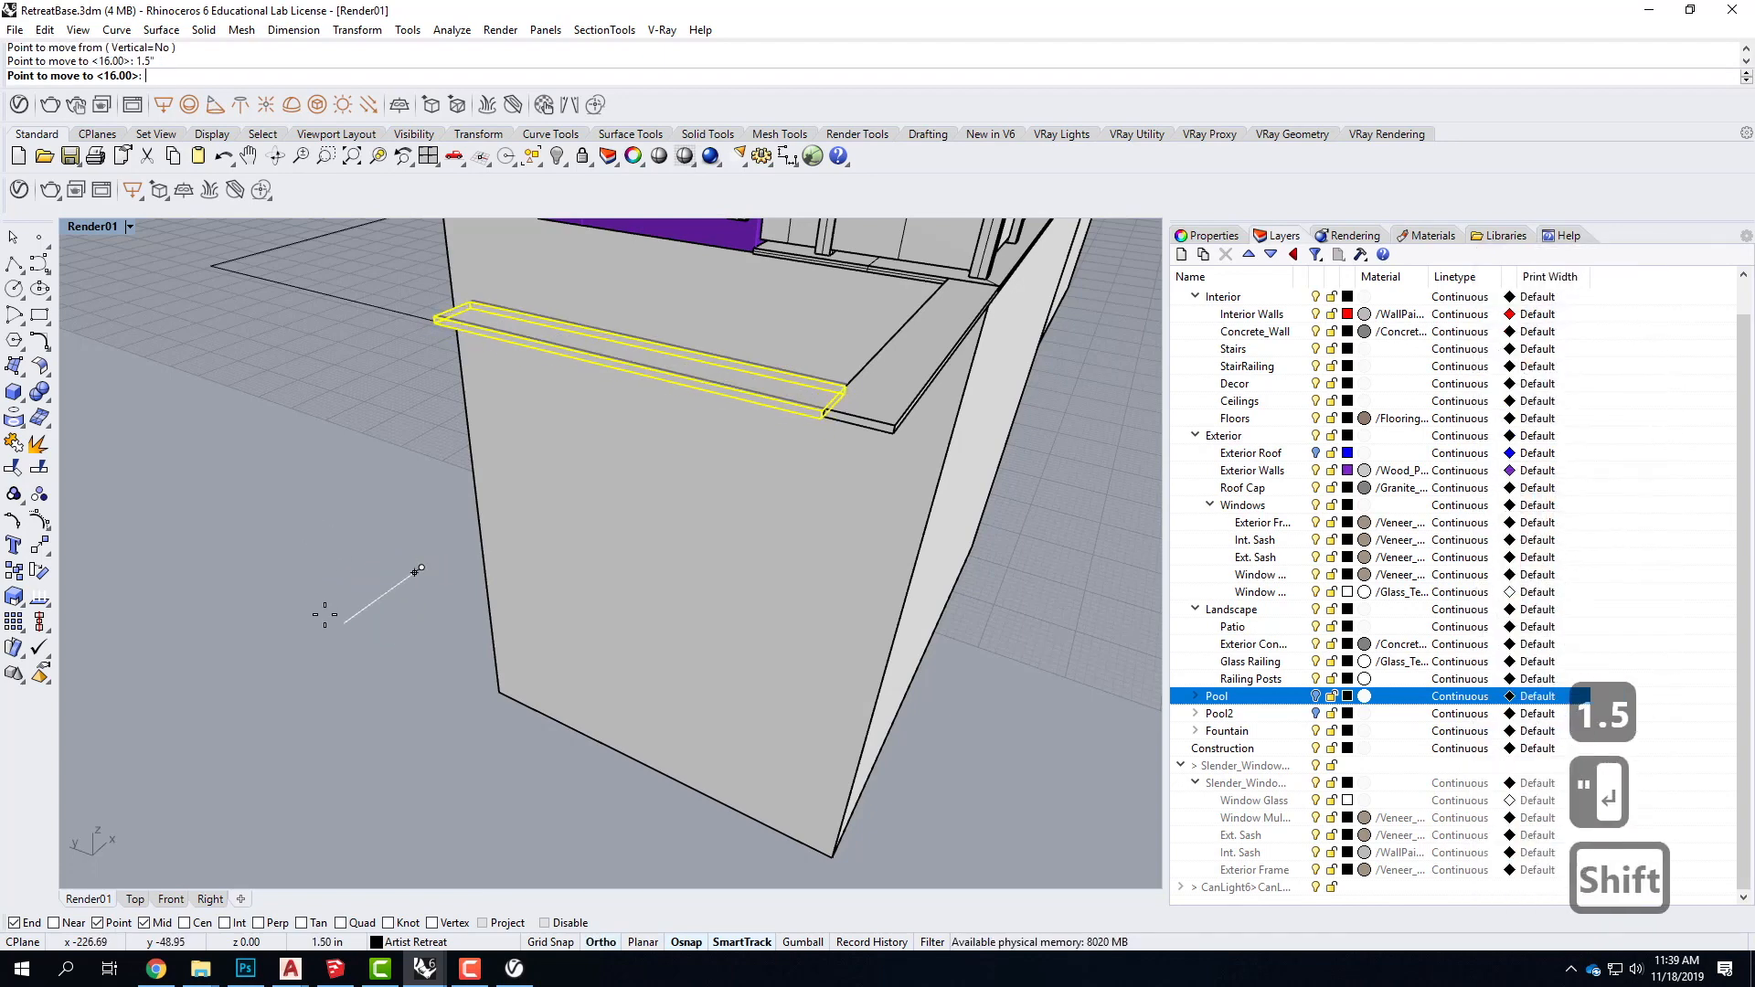
pyautogui.keyDown('shift'); pyautogui.click(967, 491); pyautogui.keyUp('shift')
pyautogui.press('Escape')
pyautogui.press('Escape')
# Step: Select the front ledge that projects from the terrace corner
pyautogui.click(896, 399)
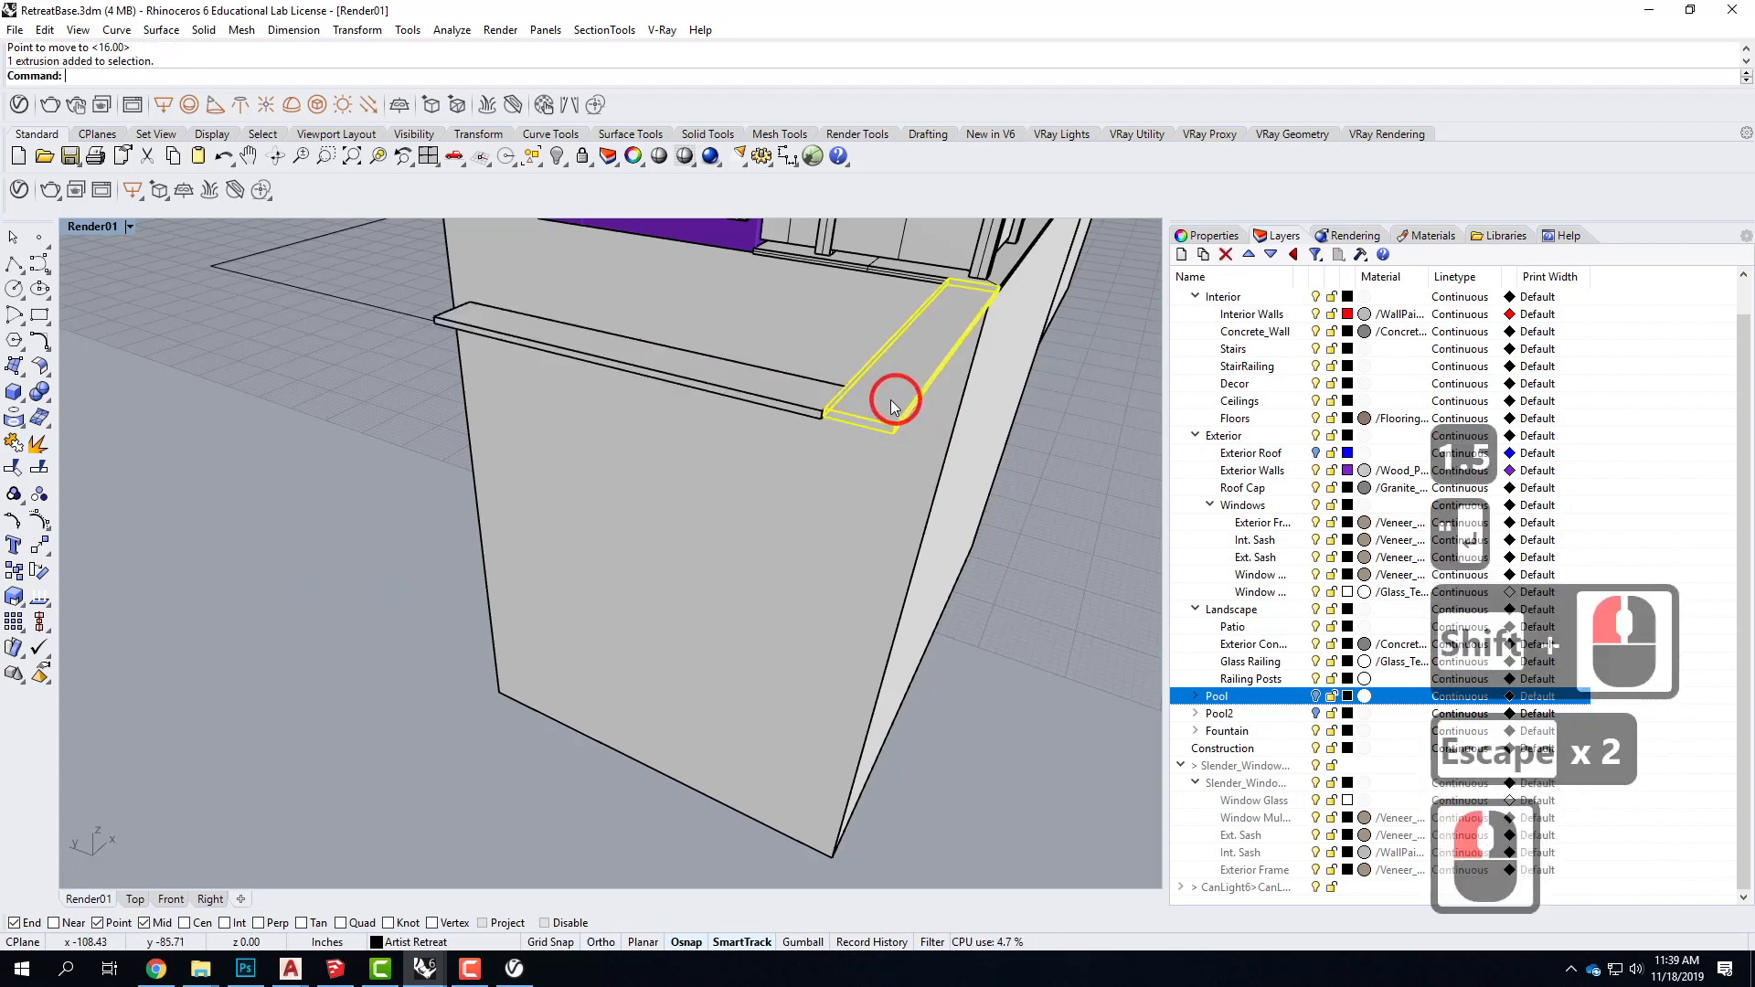
pyautogui.write('sca')
pyautogui.press('Return')
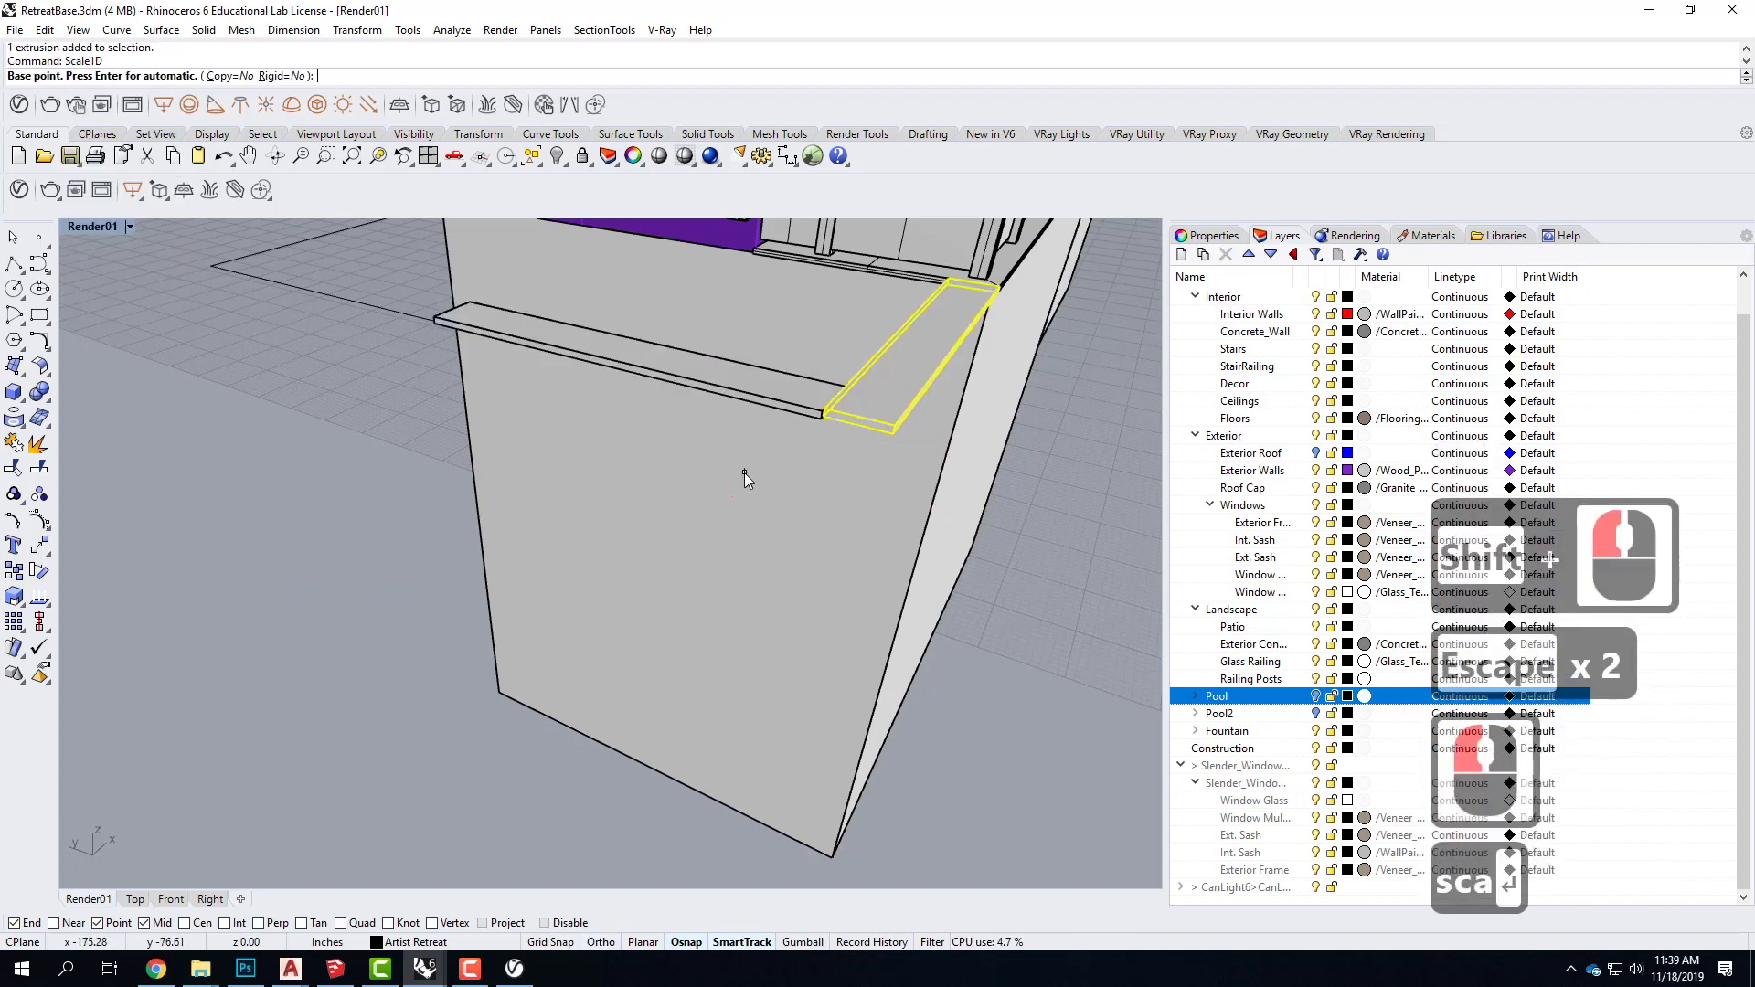
pyautogui.click(821, 407)
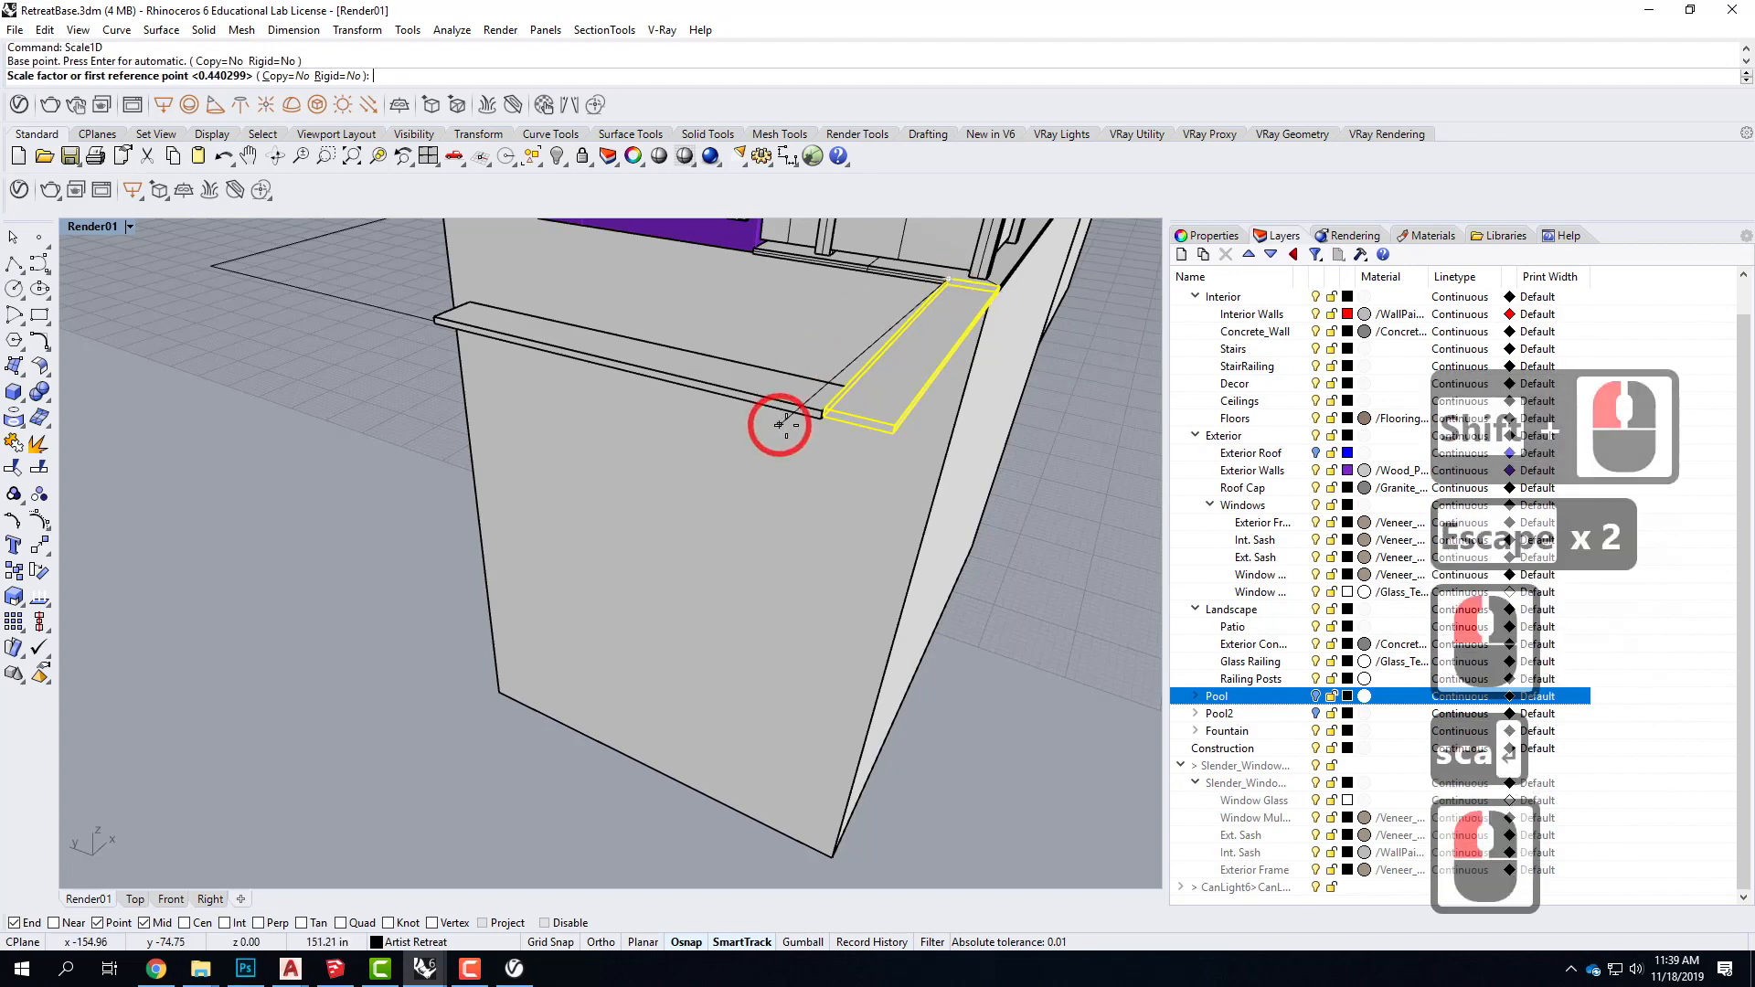
pyautogui.click(816, 413)
pyautogui.click(873, 407)
pyautogui.click(874, 408)
pyautogui.press('Escape')
# Step: Mirror a copy of the short end slab across the free end of the long rim slab to form the opposite side
pyautogui.click(874, 408)
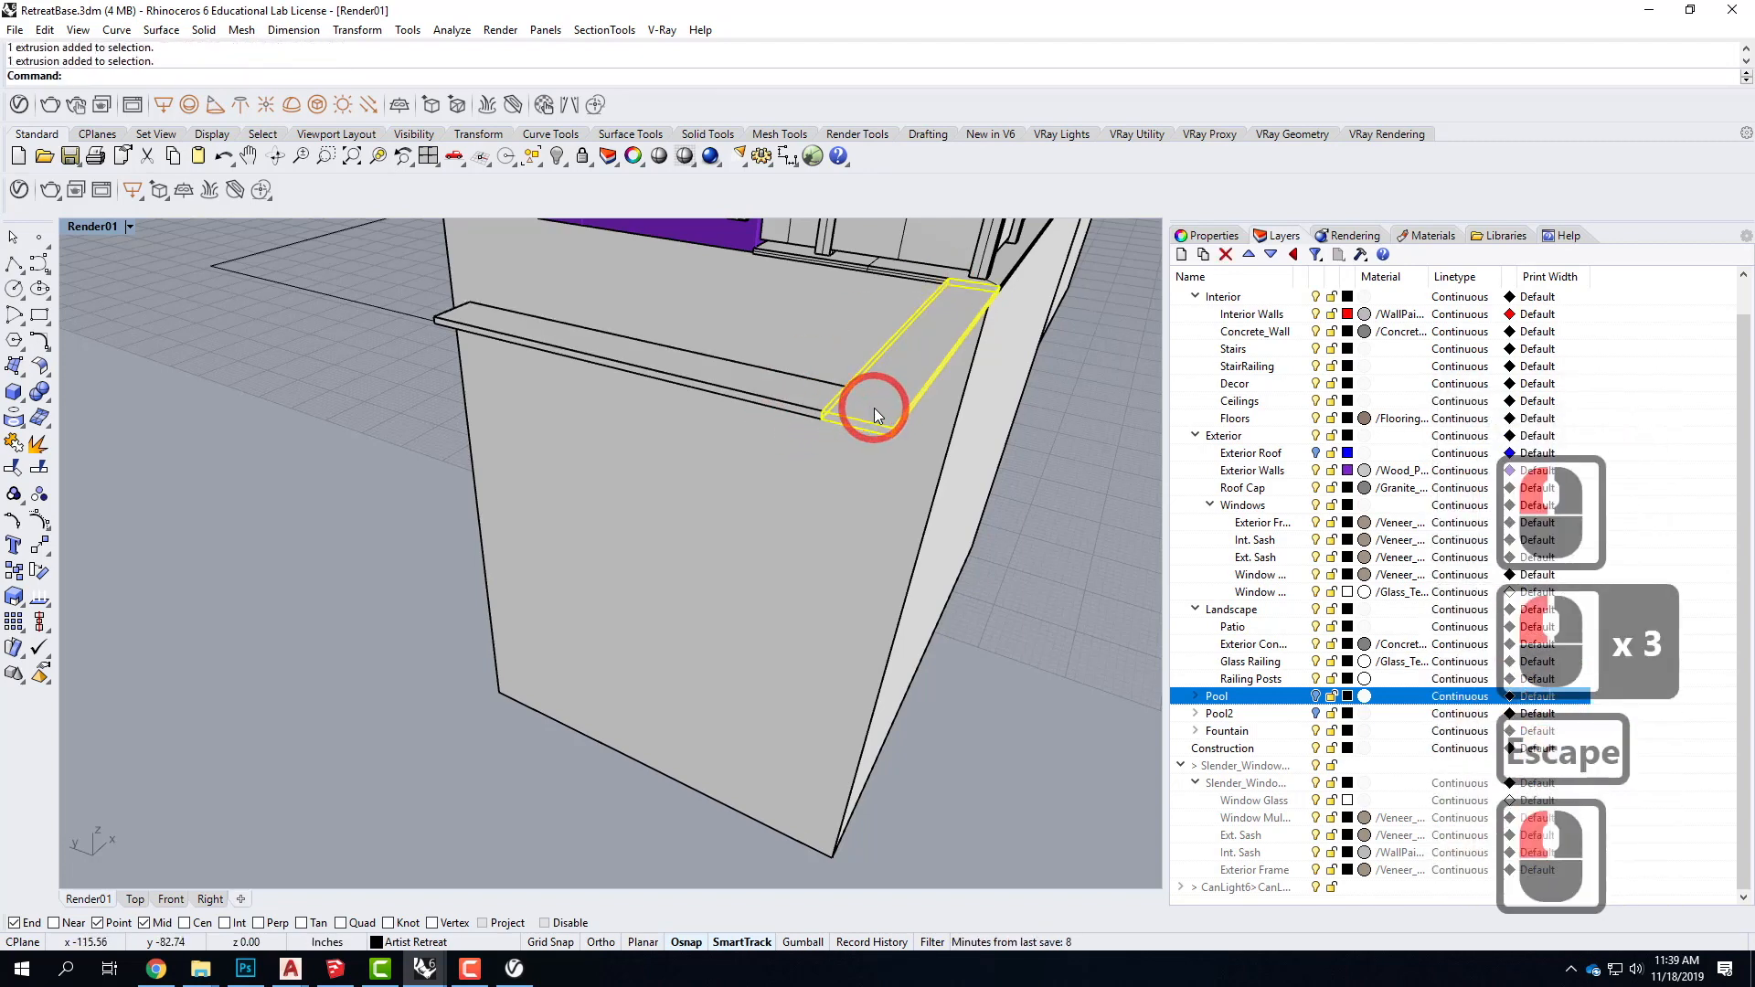
pyautogui.write('mirror')
pyautogui.press('Return')
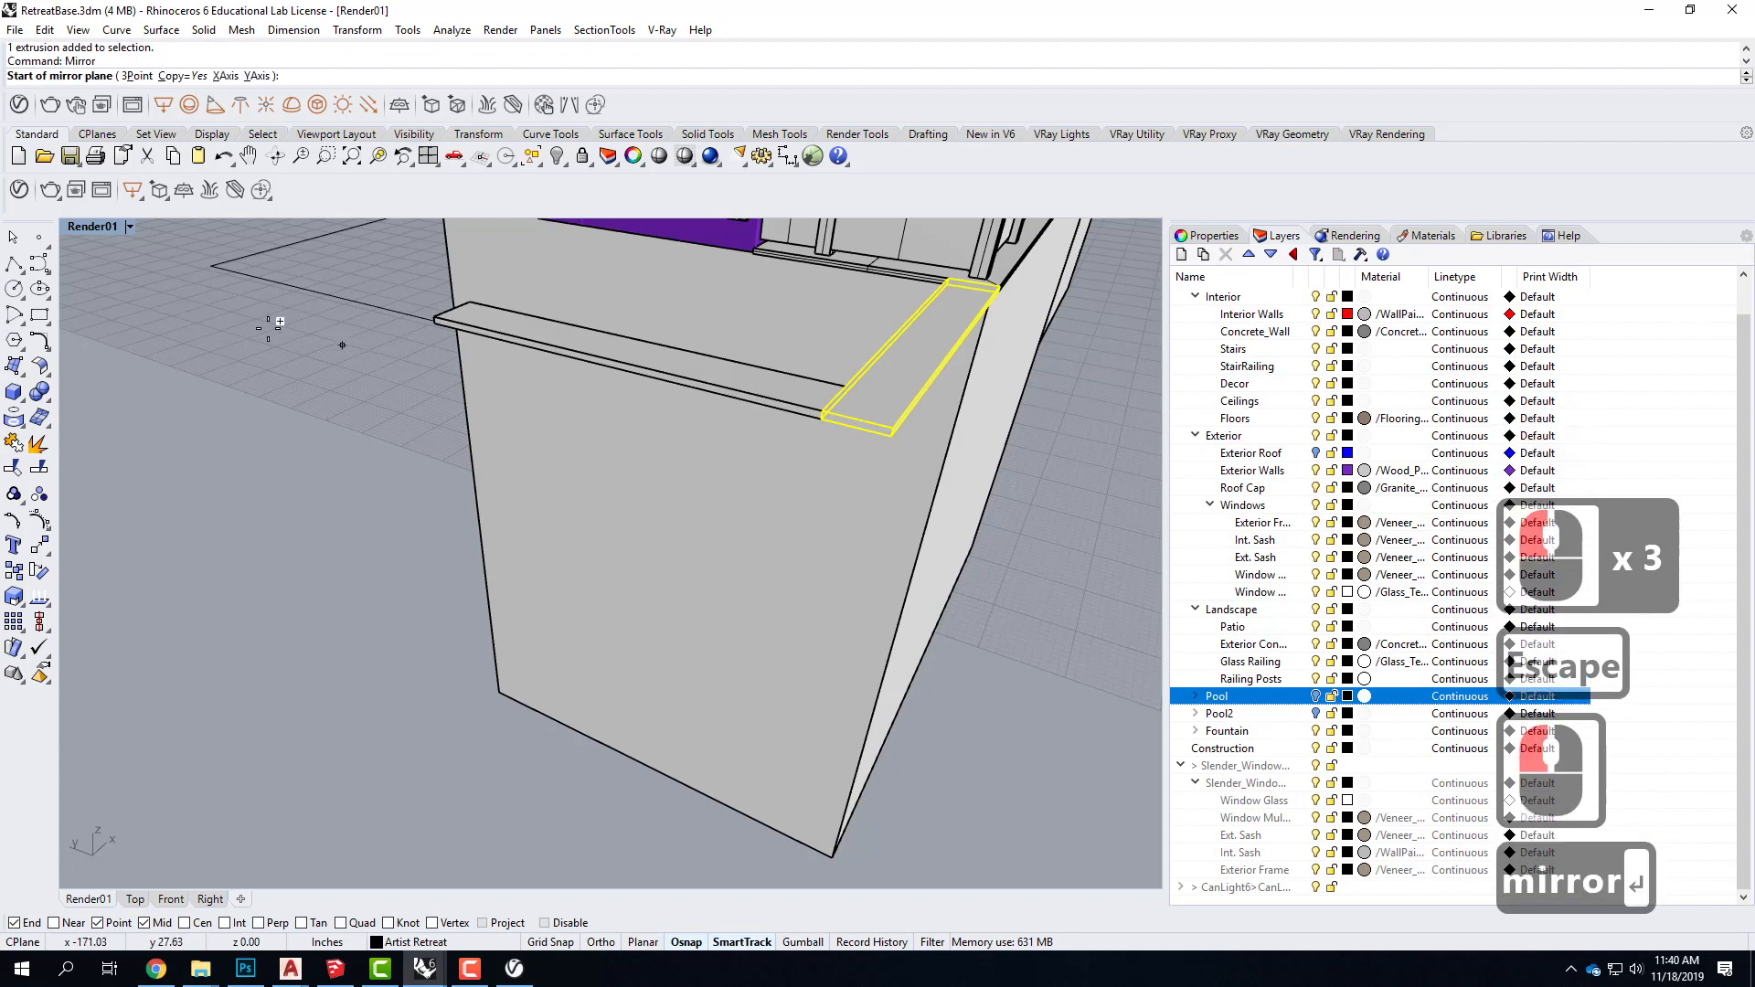
pyautogui.scroll(-4, 509, 375)
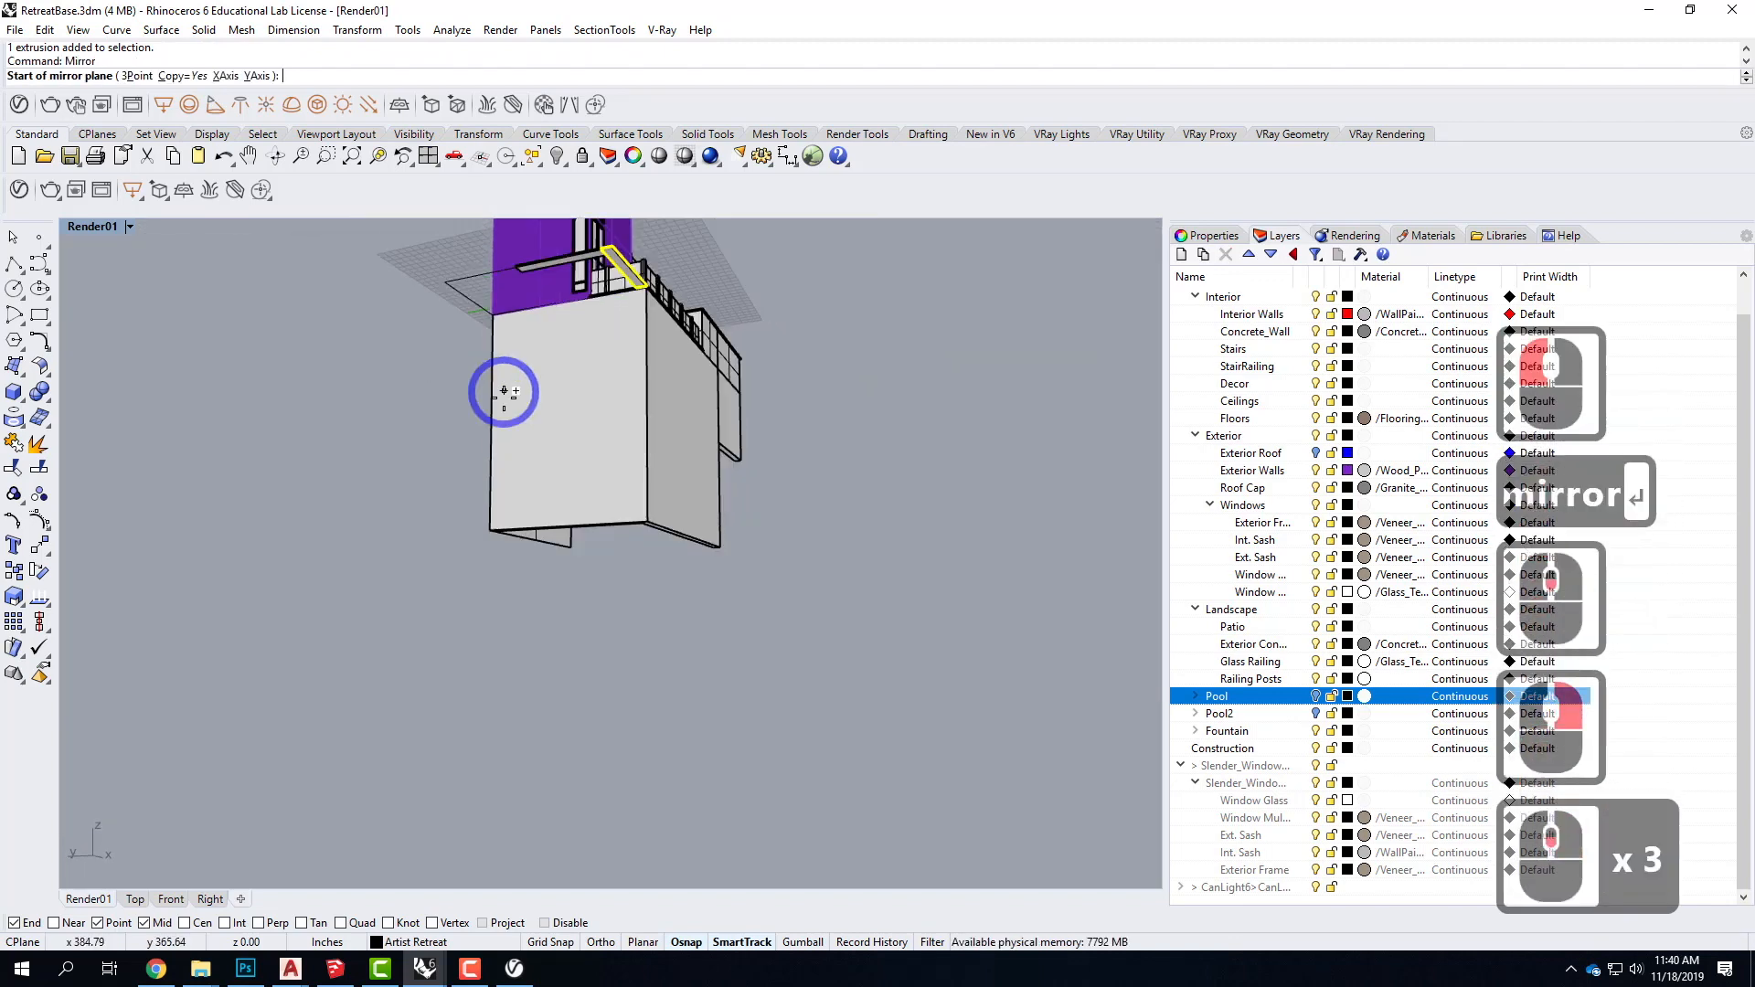
pyautogui.scroll(8, 523, 287)
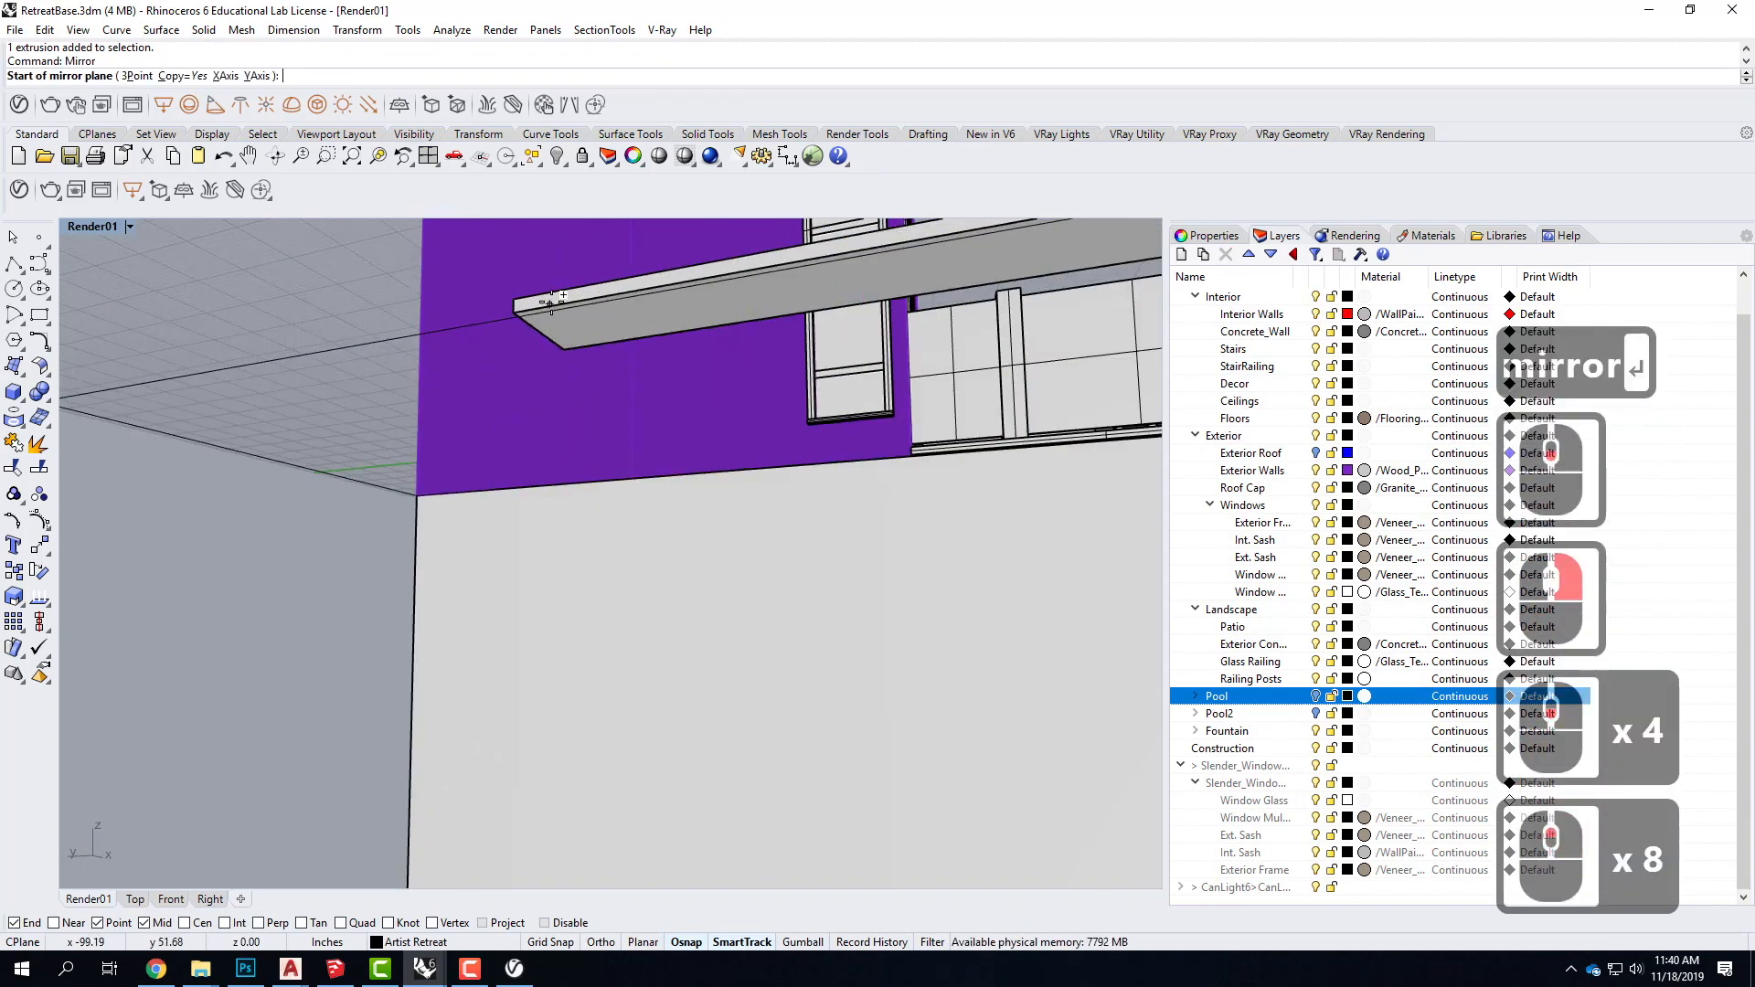
pyautogui.click(595, 299)
pyautogui.scroll(-4, 519, 337)
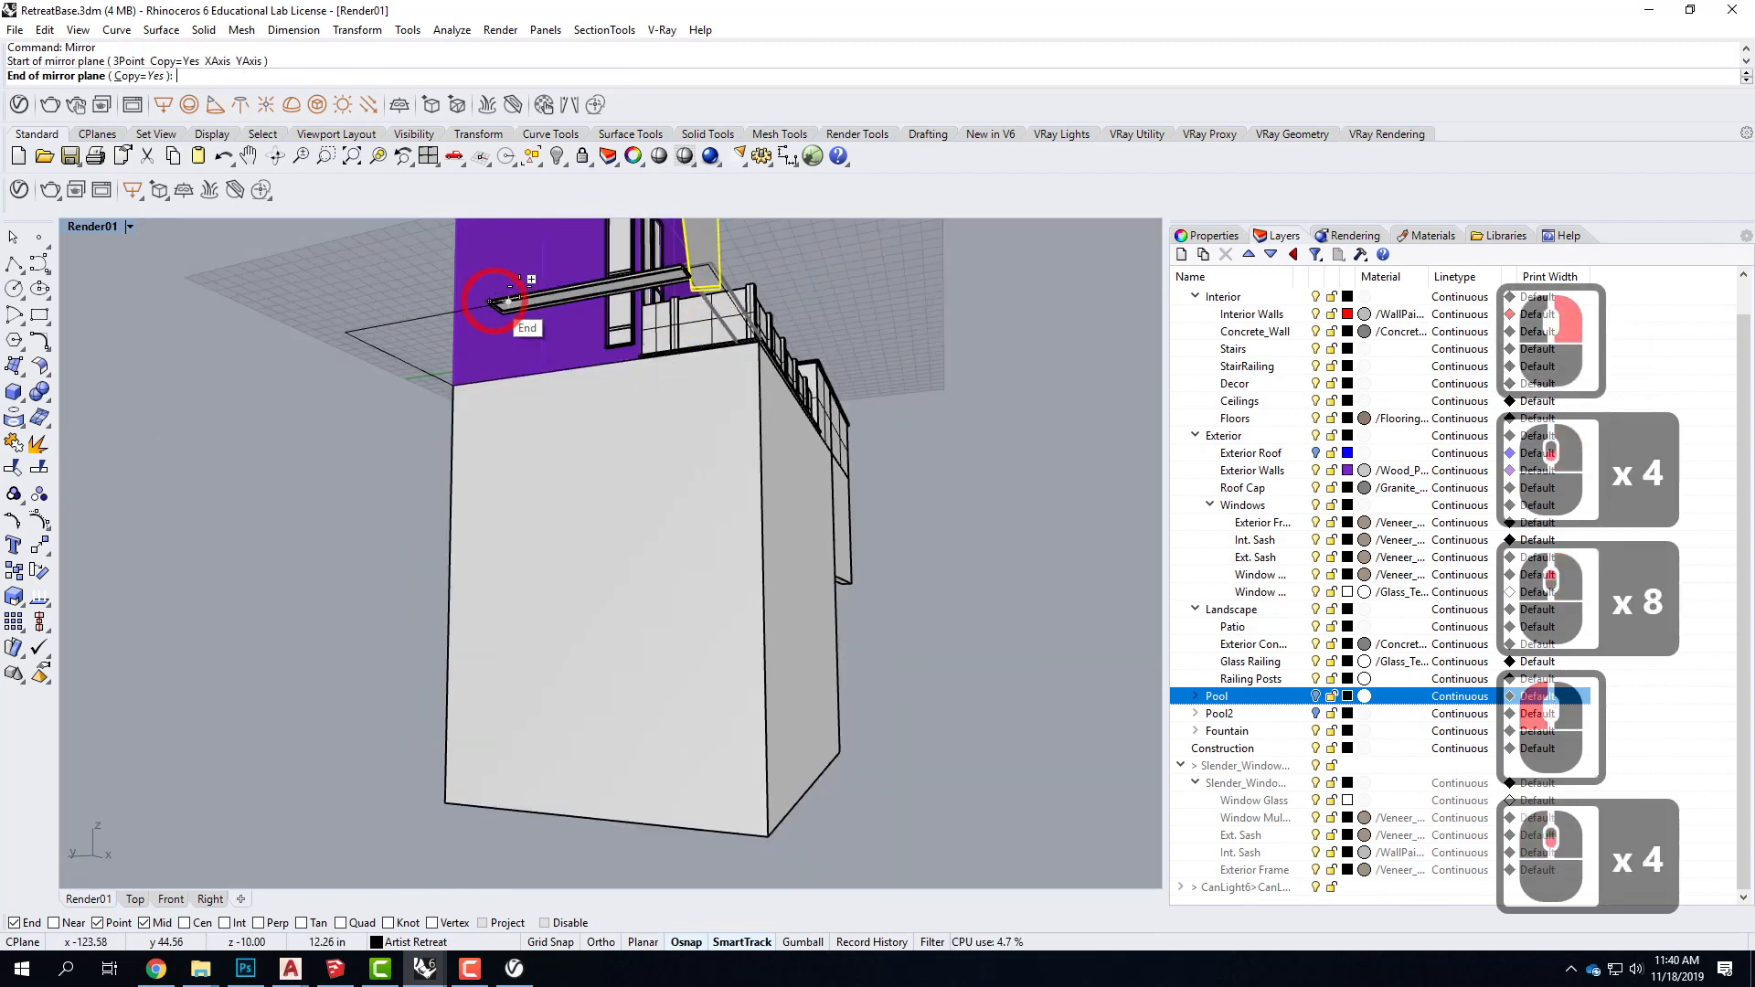
pyautogui.moveTo(505, 420); pyautogui.dragTo(400, 548, button='right')
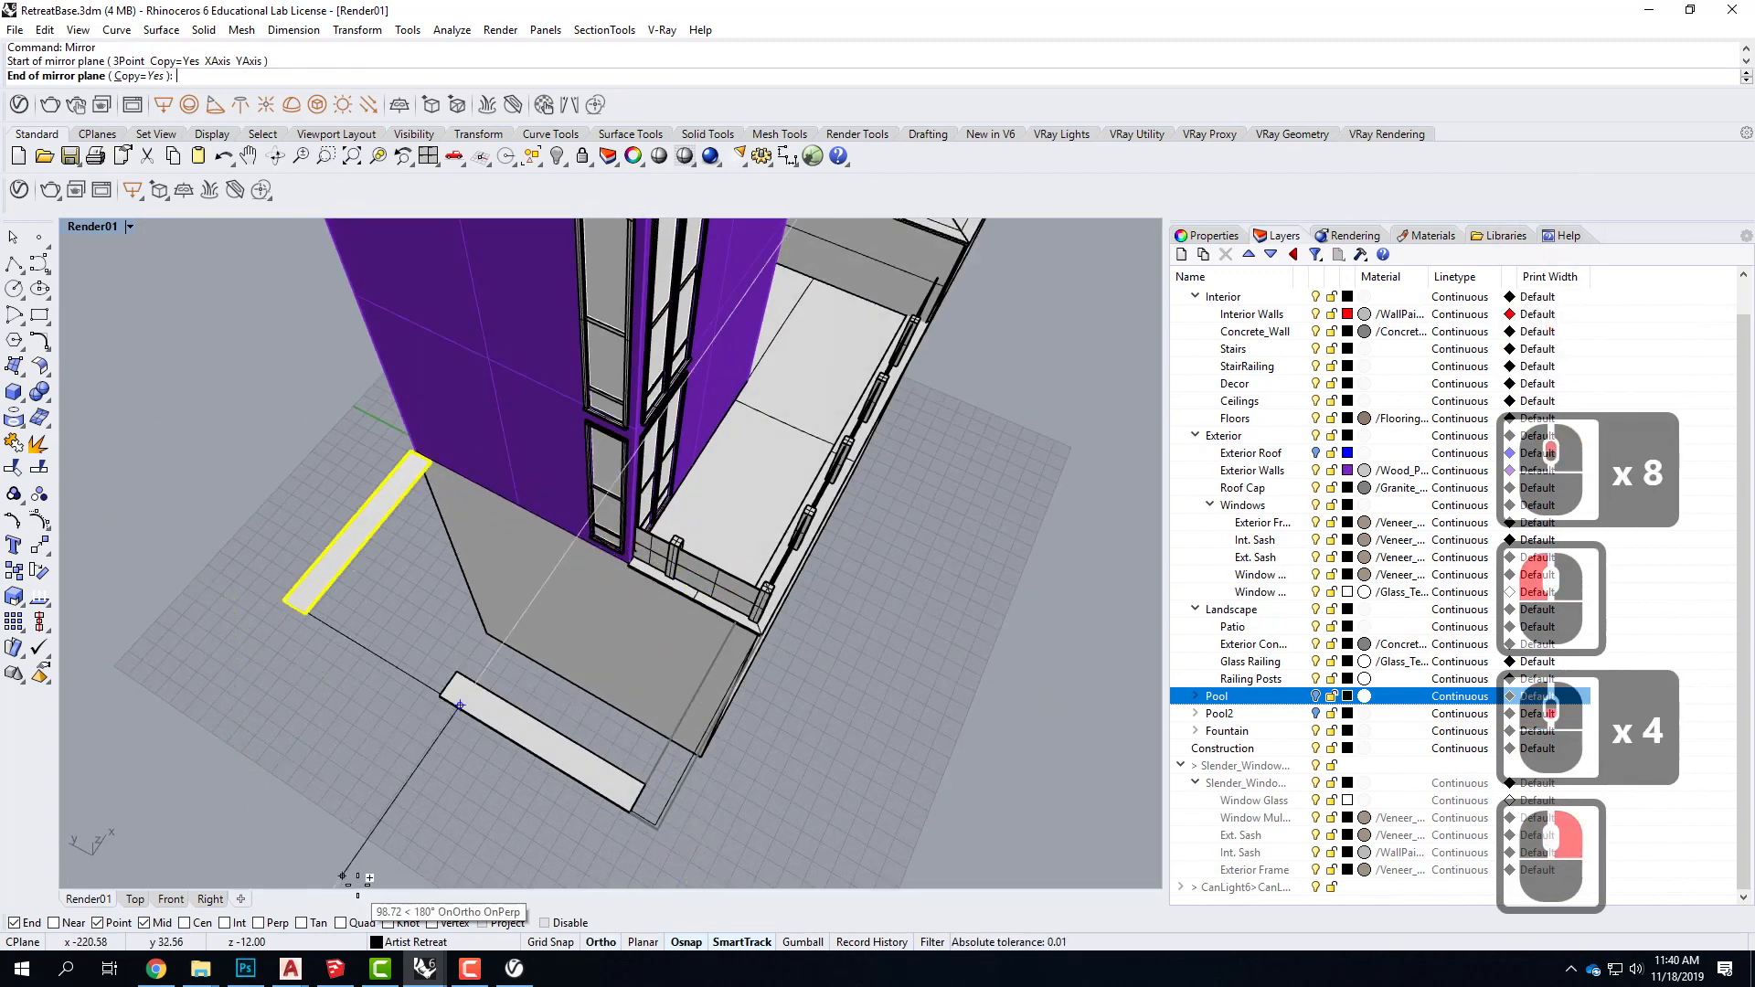
pyautogui.keyDown('shift'); pyautogui.click(380, 834); pyautogui.keyUp('shift')
pyautogui.press('Escape')
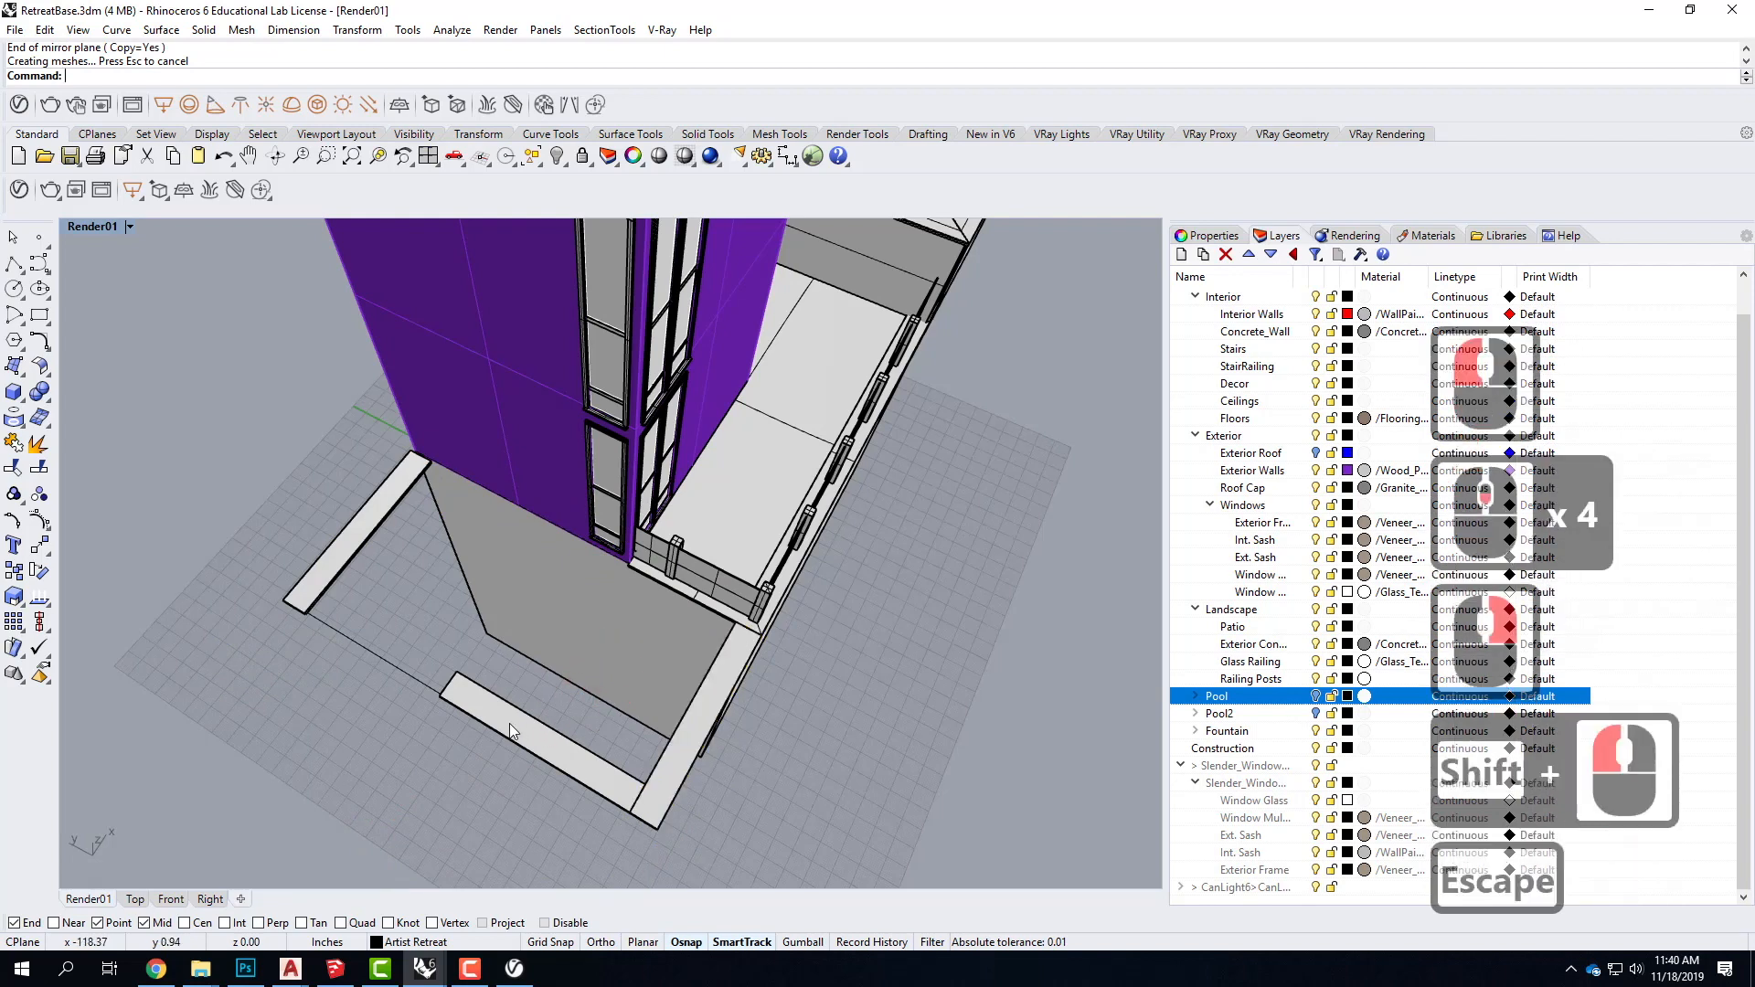
# Step: Stretch the long rim slab in one direction with Scale1D until its free end meets the opposite end slab
pyautogui.click(508, 722)
pyautogui.write('scale1D')
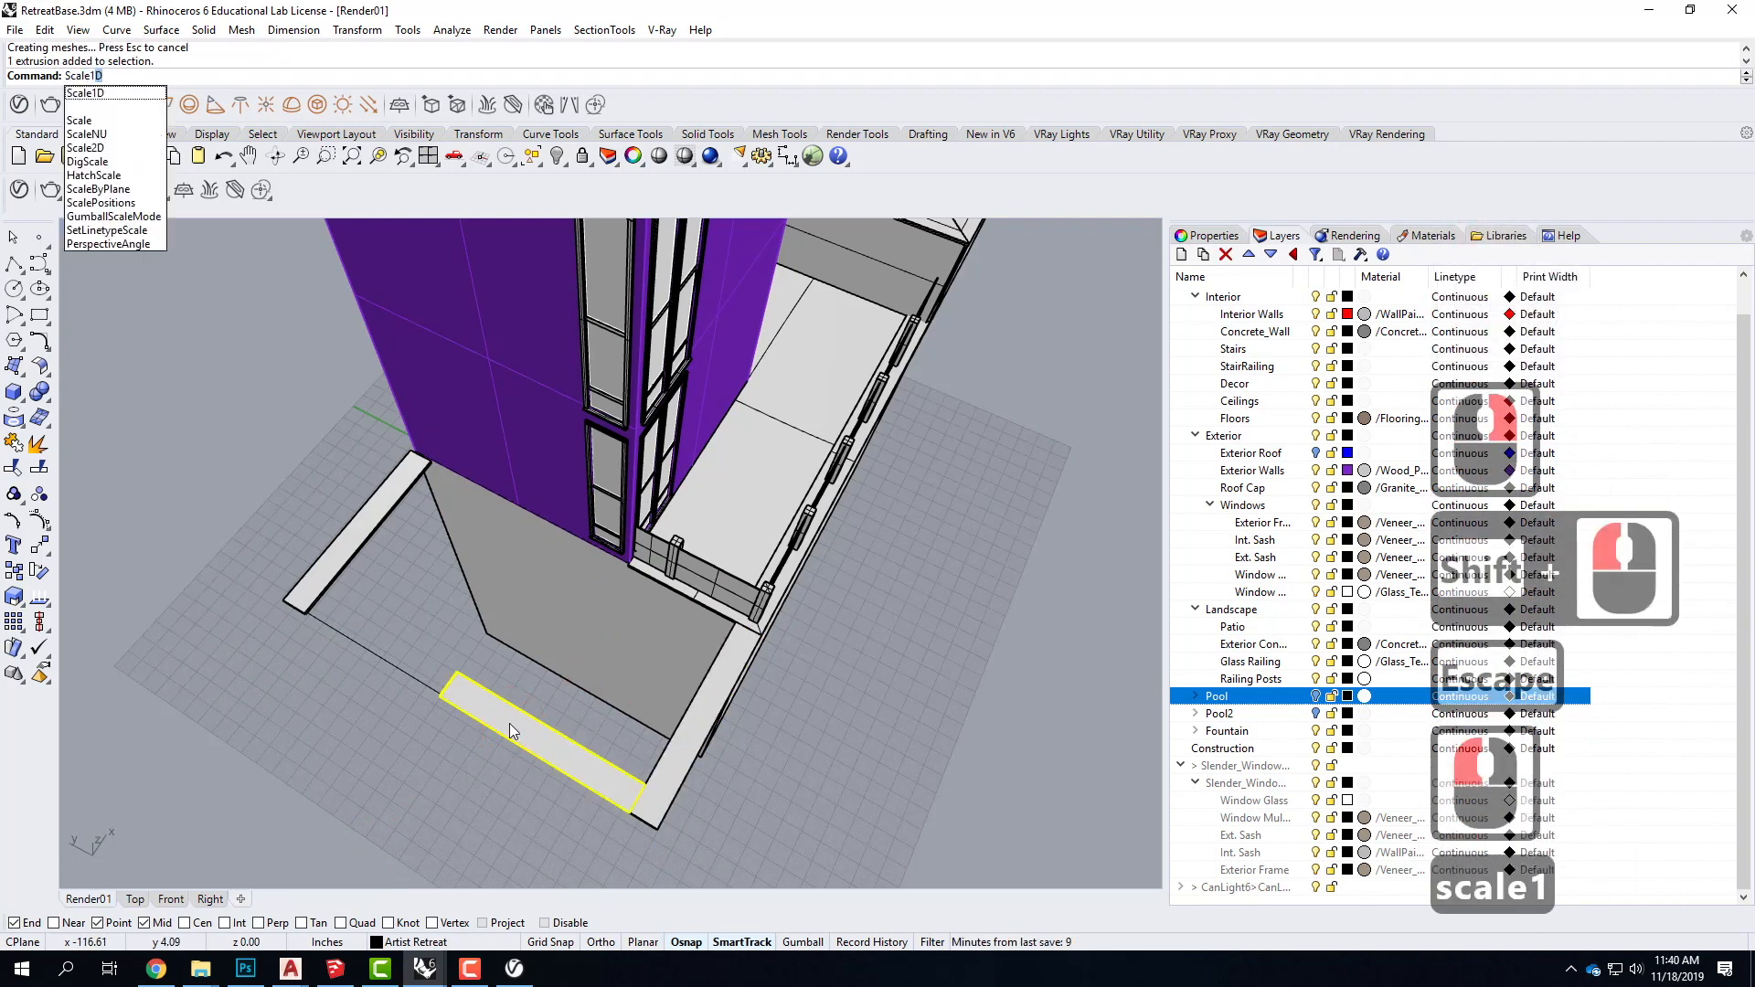
pyautogui.press('Return')
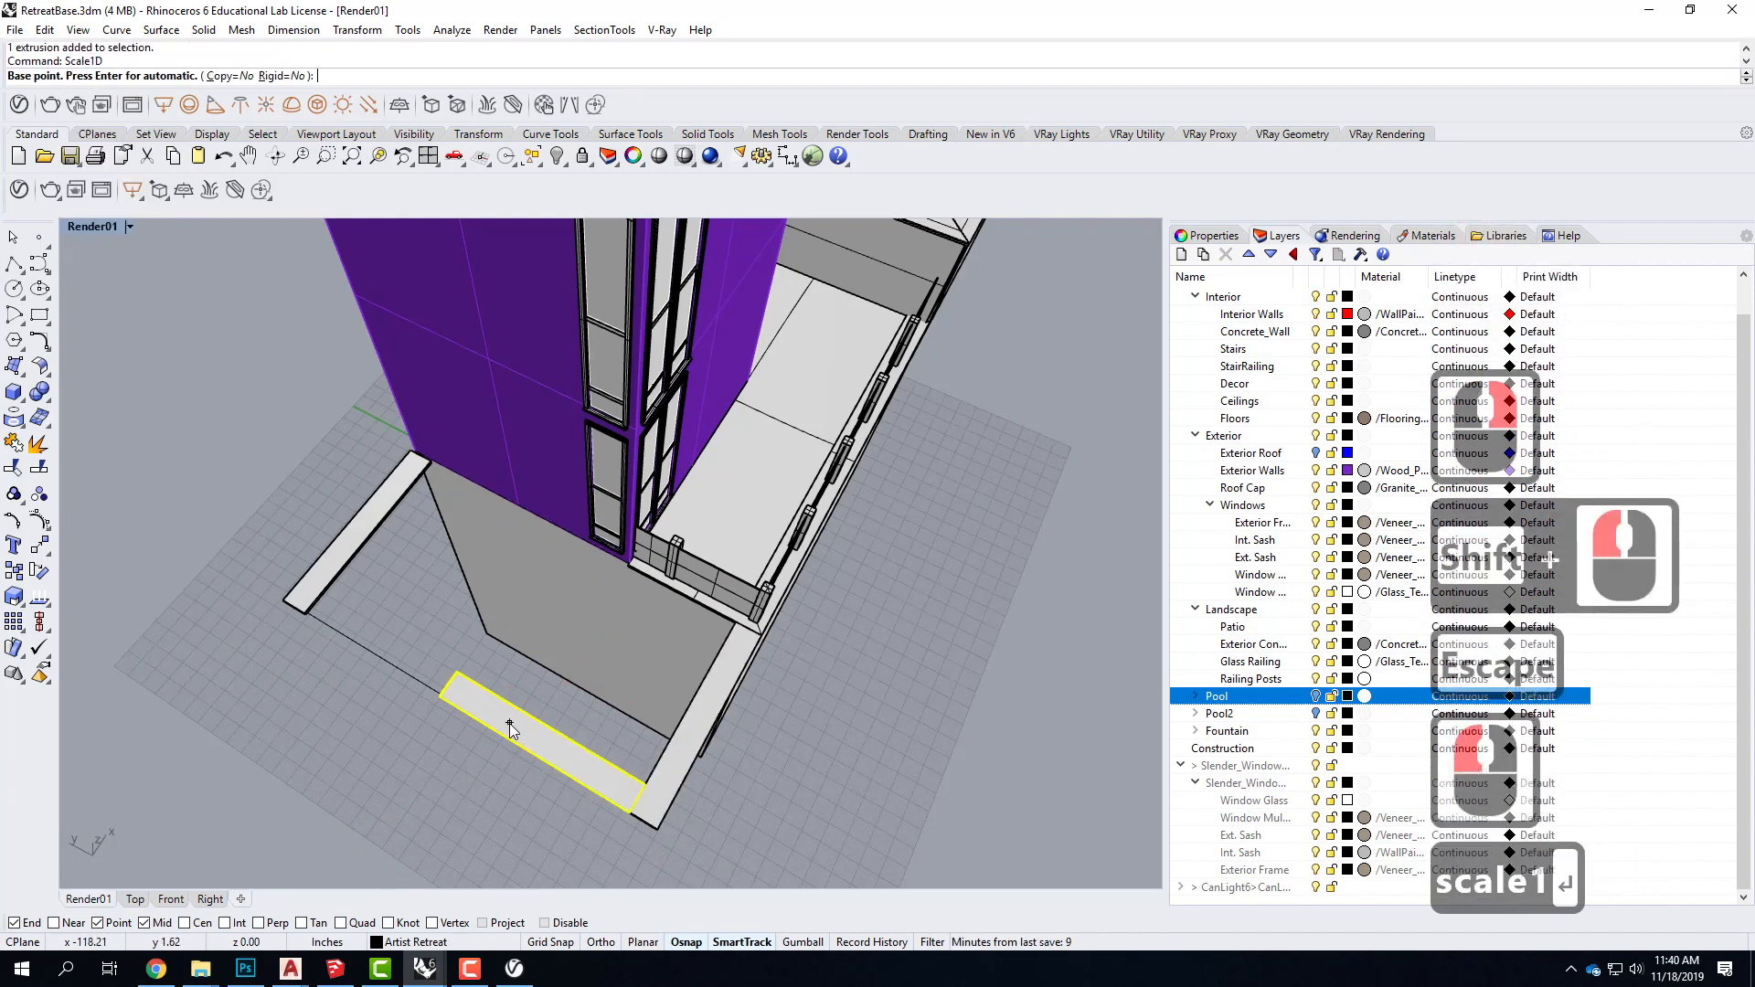
pyautogui.click(630, 814)
pyautogui.click(447, 695)
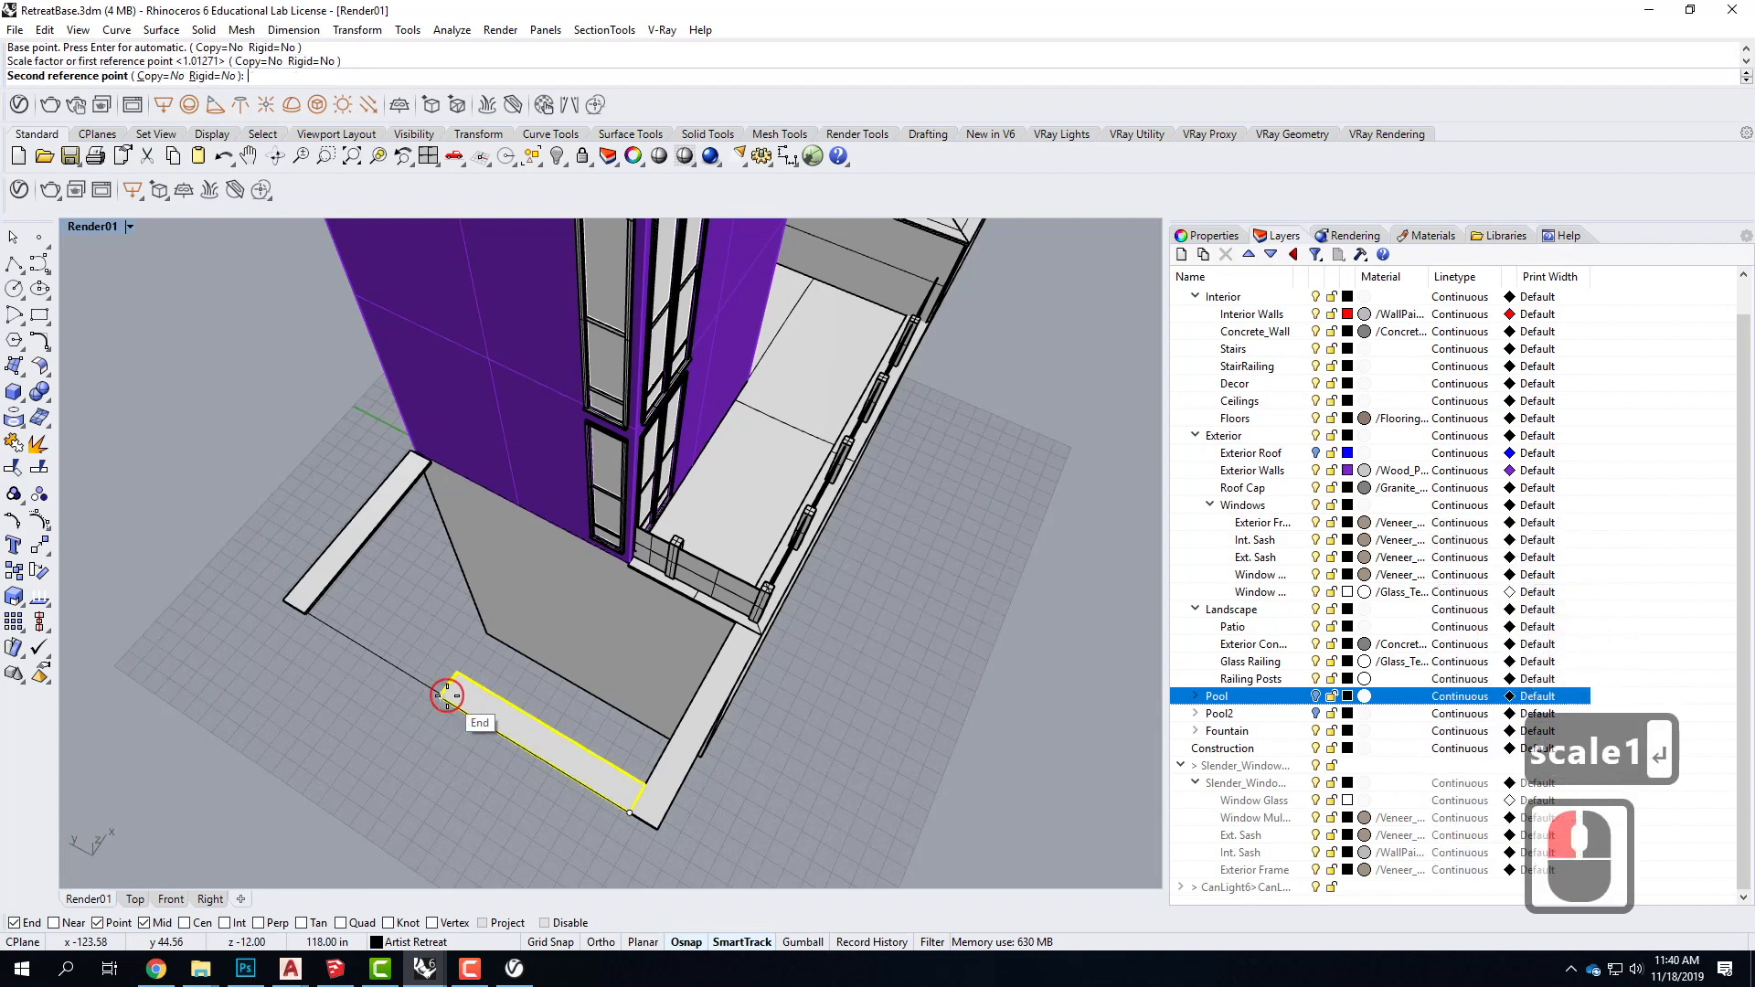
pyautogui.click(314, 615)
pyautogui.press('Escape')
pyautogui.press('Escape')
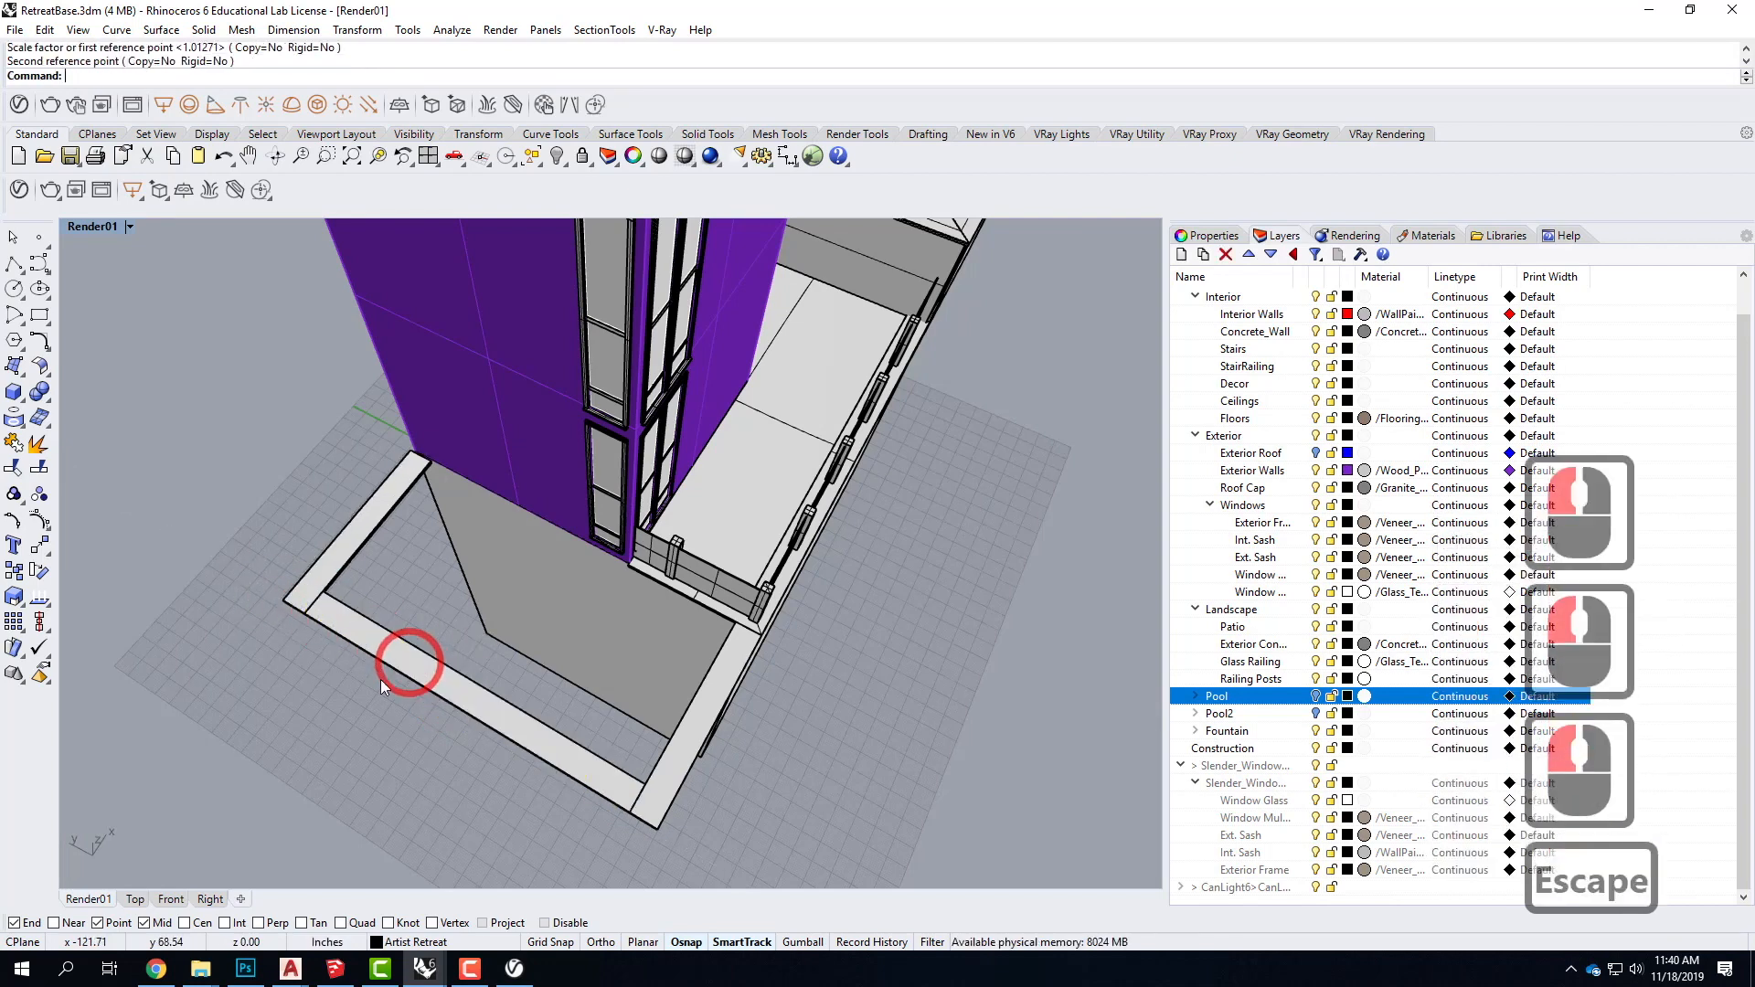
pyautogui.moveTo(415, 735); pyautogui.dragTo(627, 587, button='right')
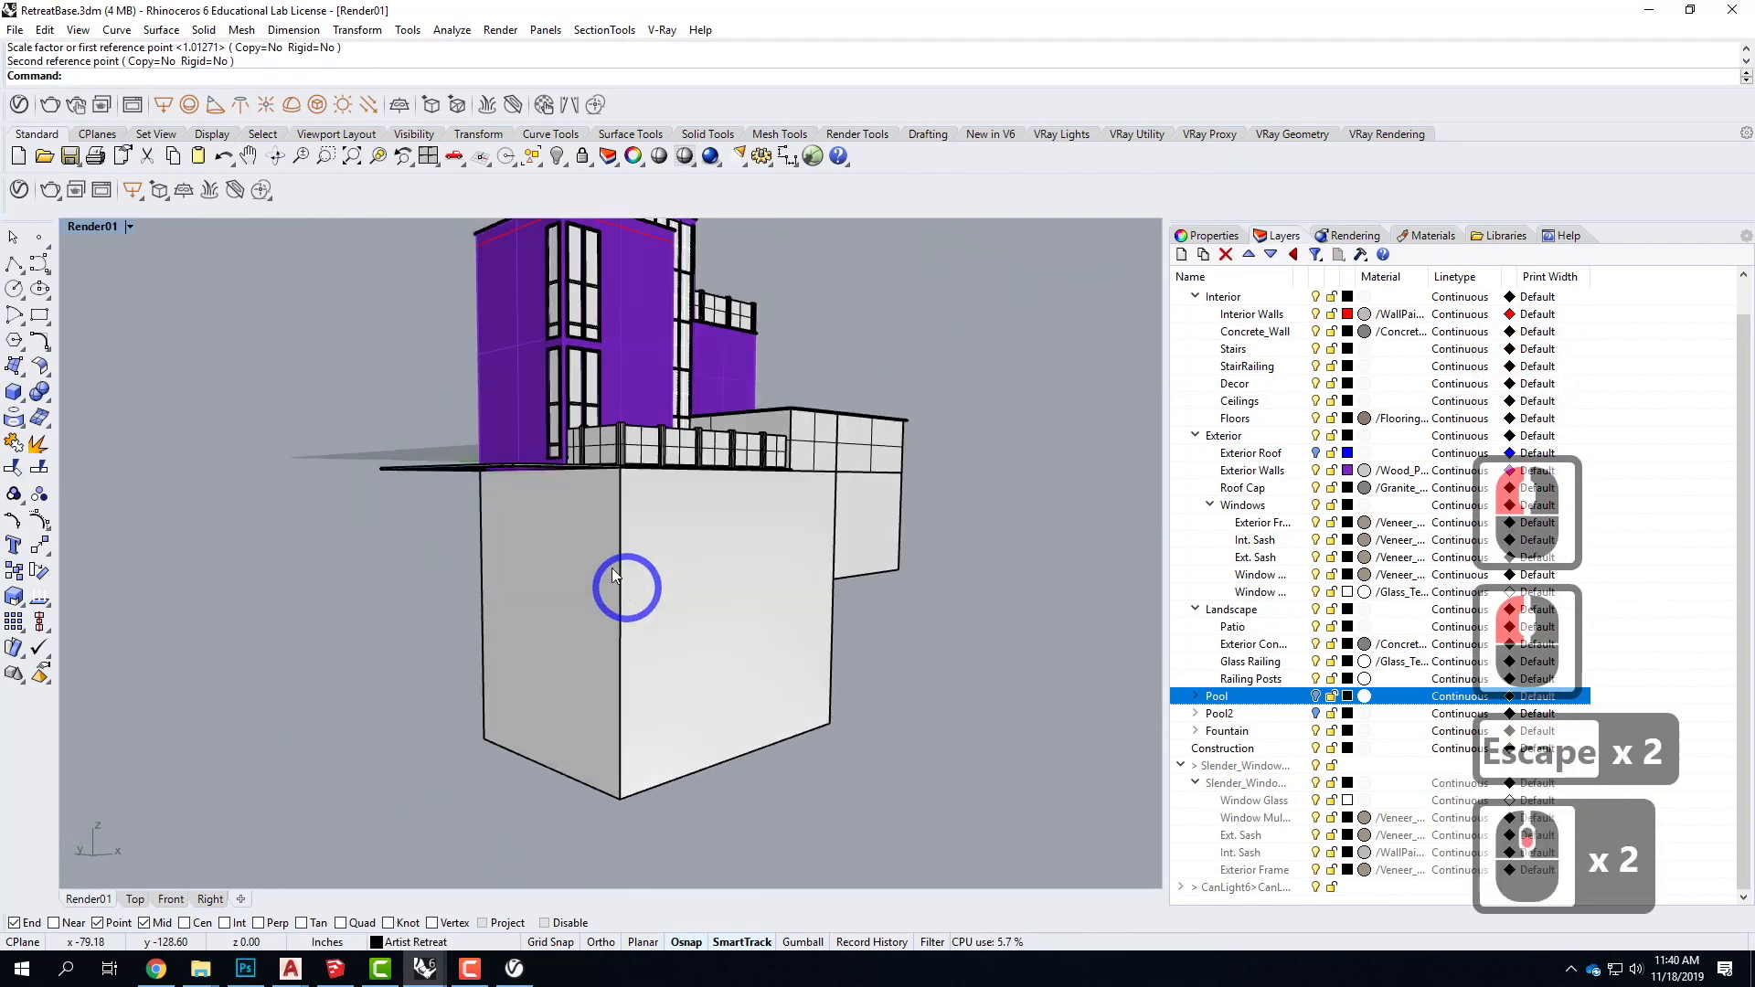
pyautogui.scroll(2, 573, 468)
pyautogui.moveTo(424, 457); pyautogui.dragTo(429, 494, button='right')
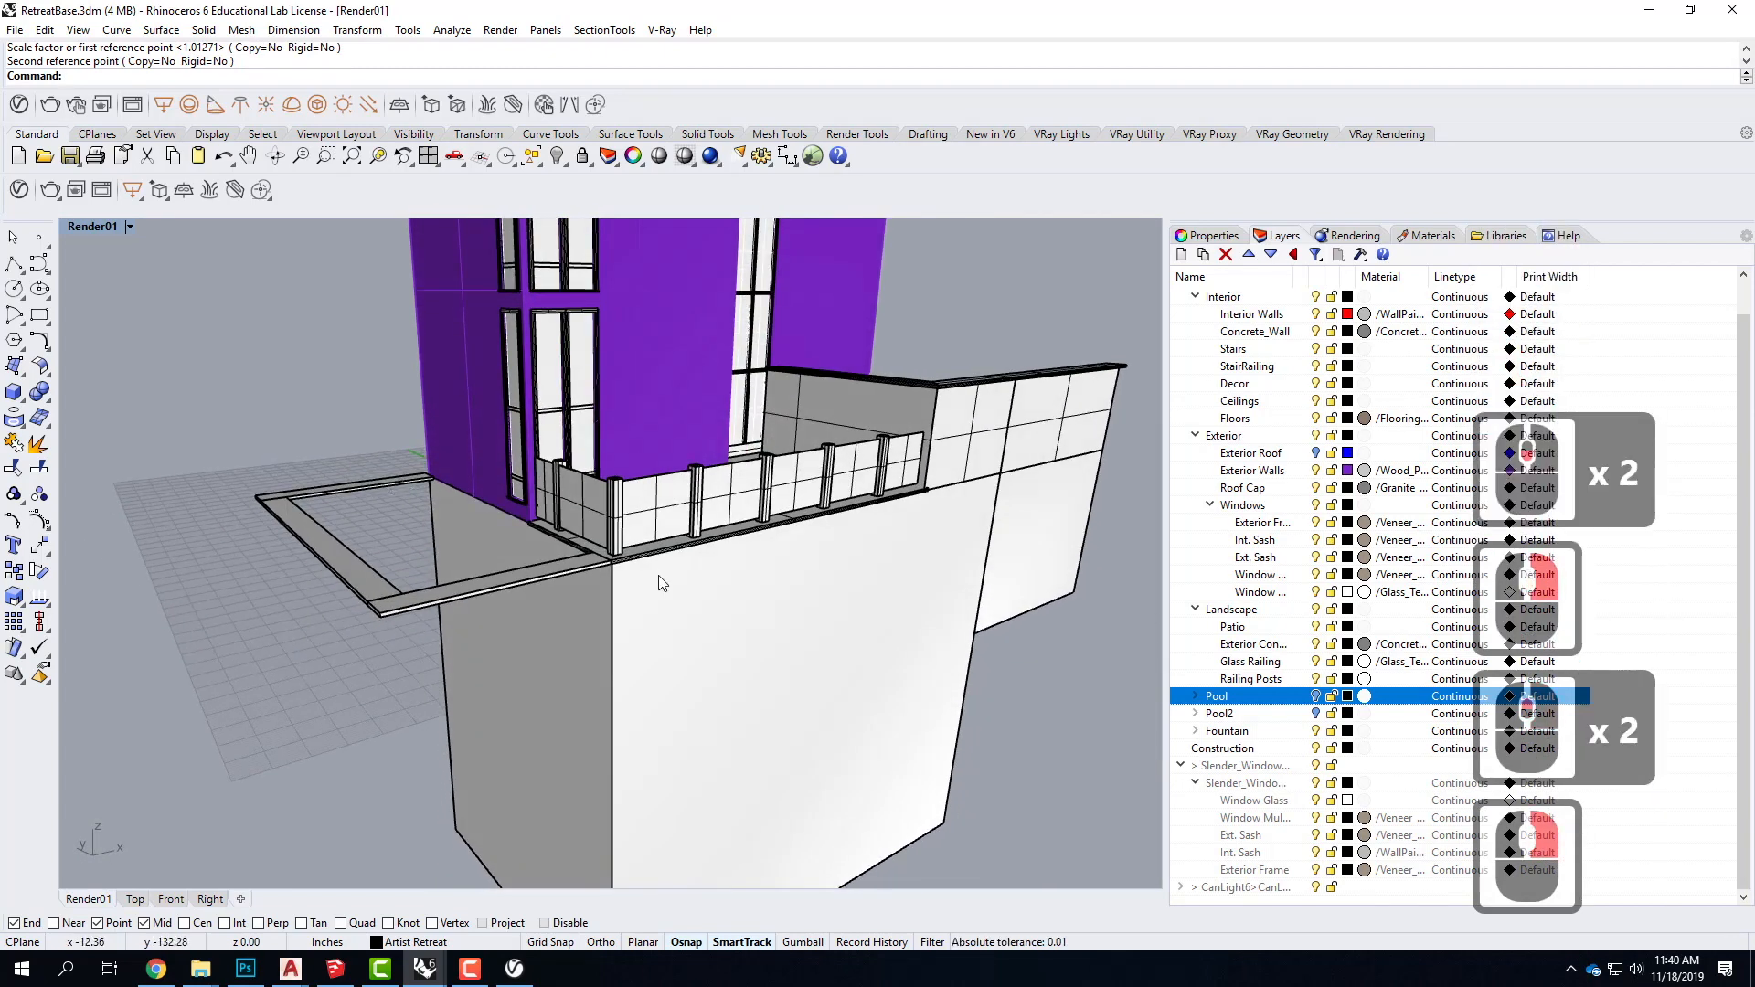
pyautogui.scroll(-2, 566, 549)
pyautogui.click(702, 608)
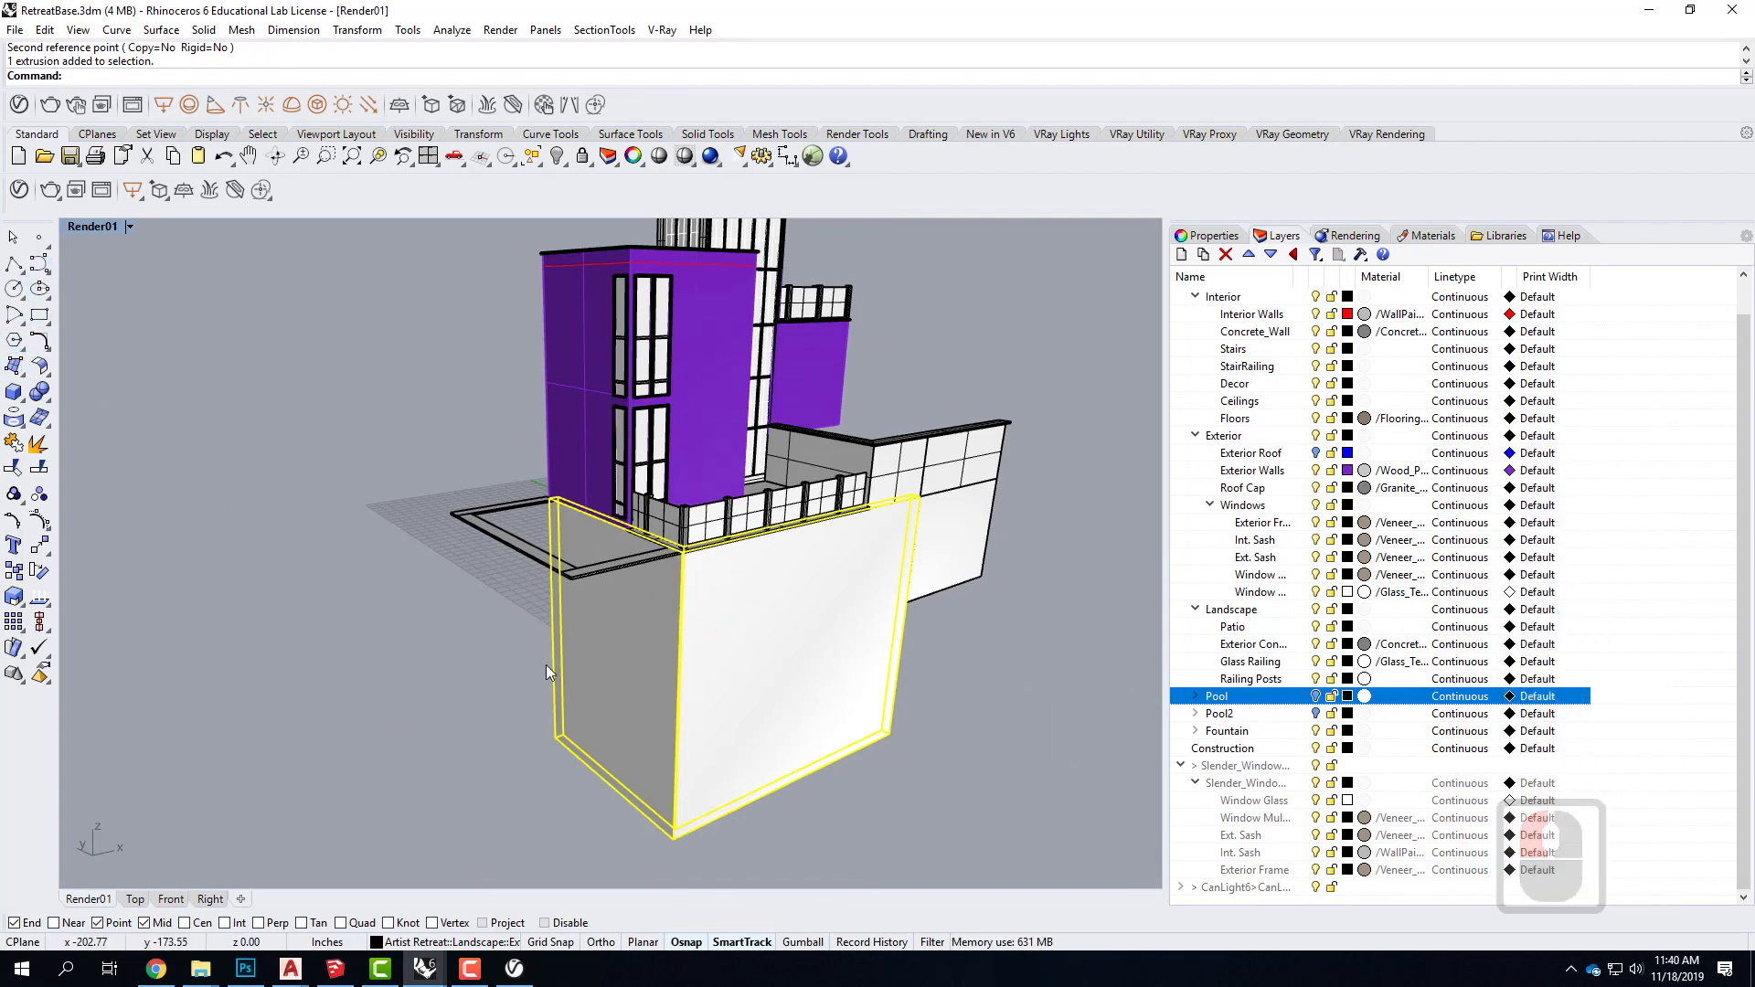
pyautogui.press('Escape')
# Step: Extrude the rim's outer outline curve about 318 inches downward, ending at the bottom corner of the existing base wall
pyautogui.moveTo(632, 667); pyautogui.dragTo(576, 341, button='right')
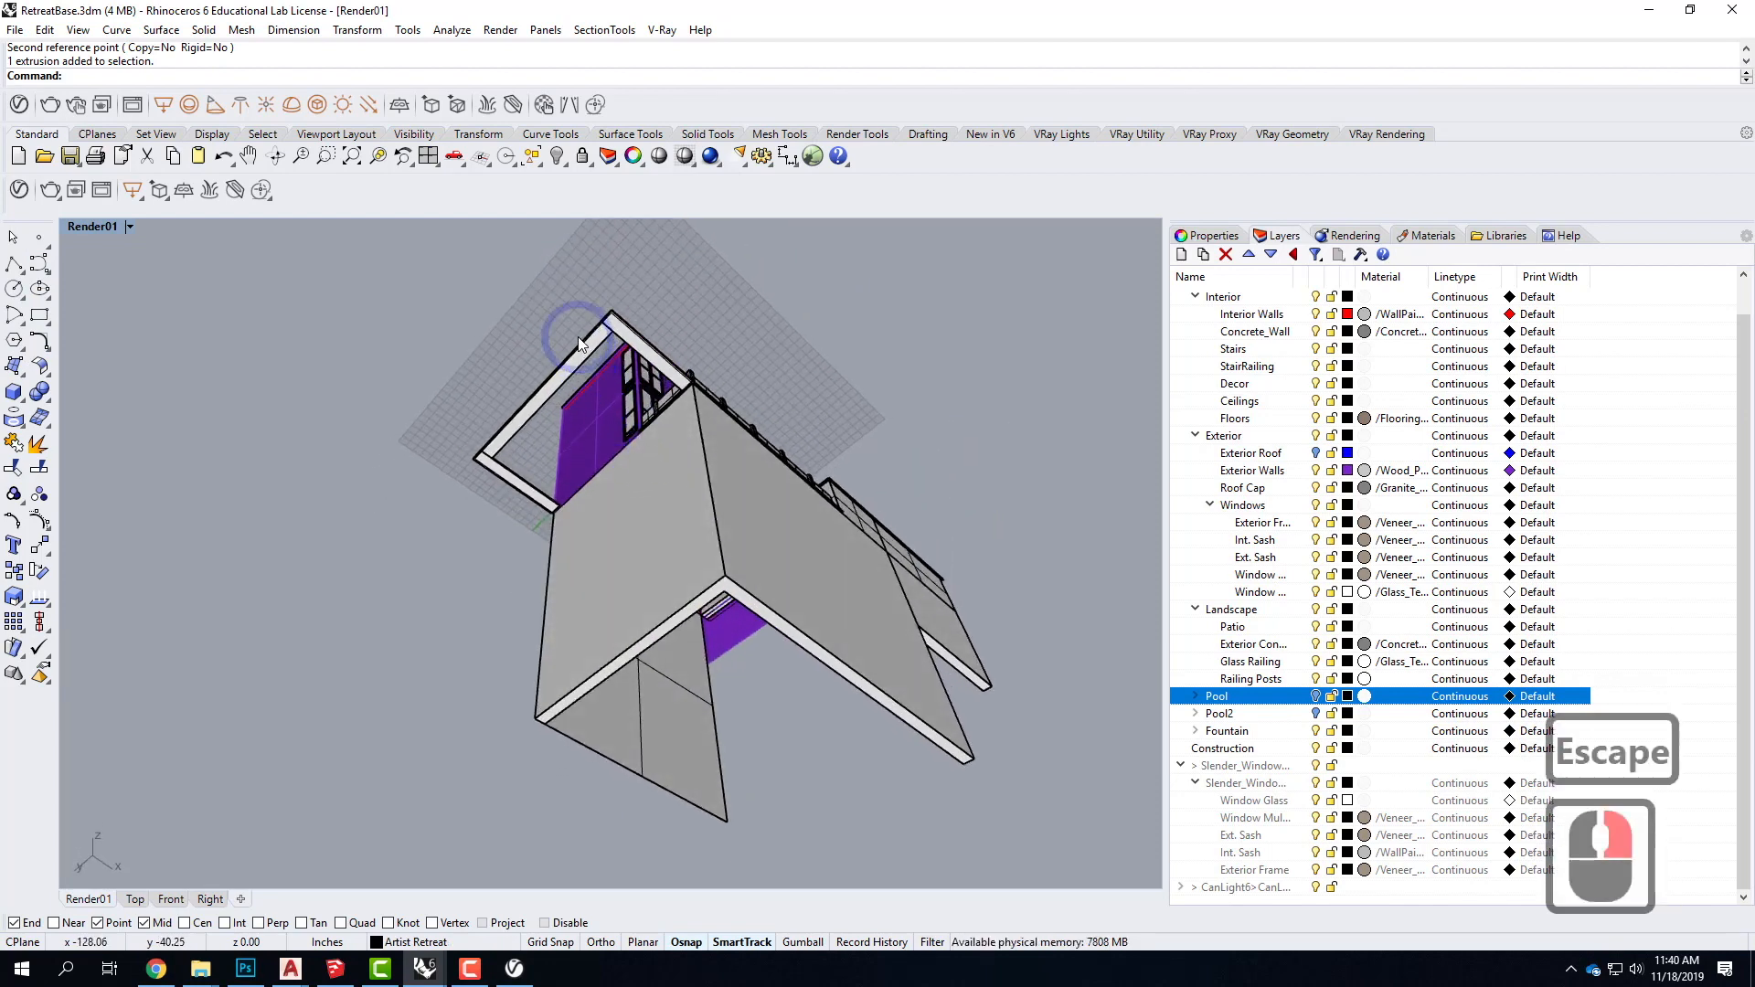
pyautogui.scroll(3, 644, 337)
pyautogui.scroll(1, 640, 329)
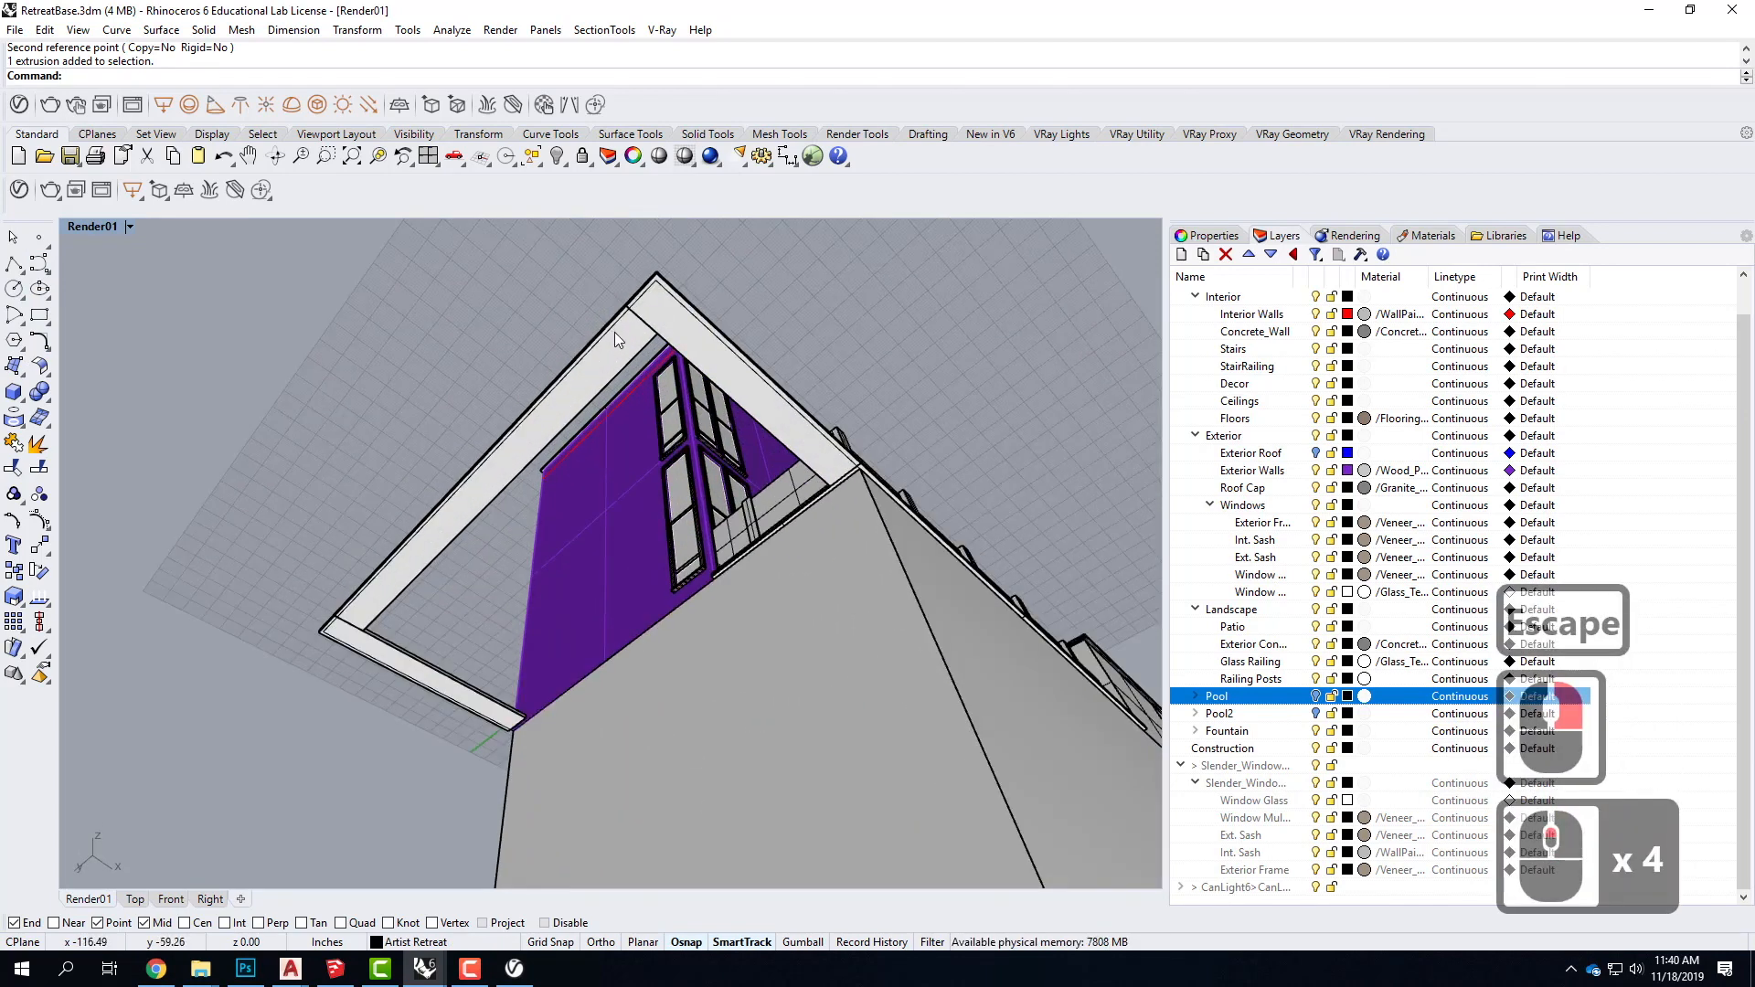
pyautogui.click(613, 331)
pyautogui.write('extrud')
pyautogui.press('Return')
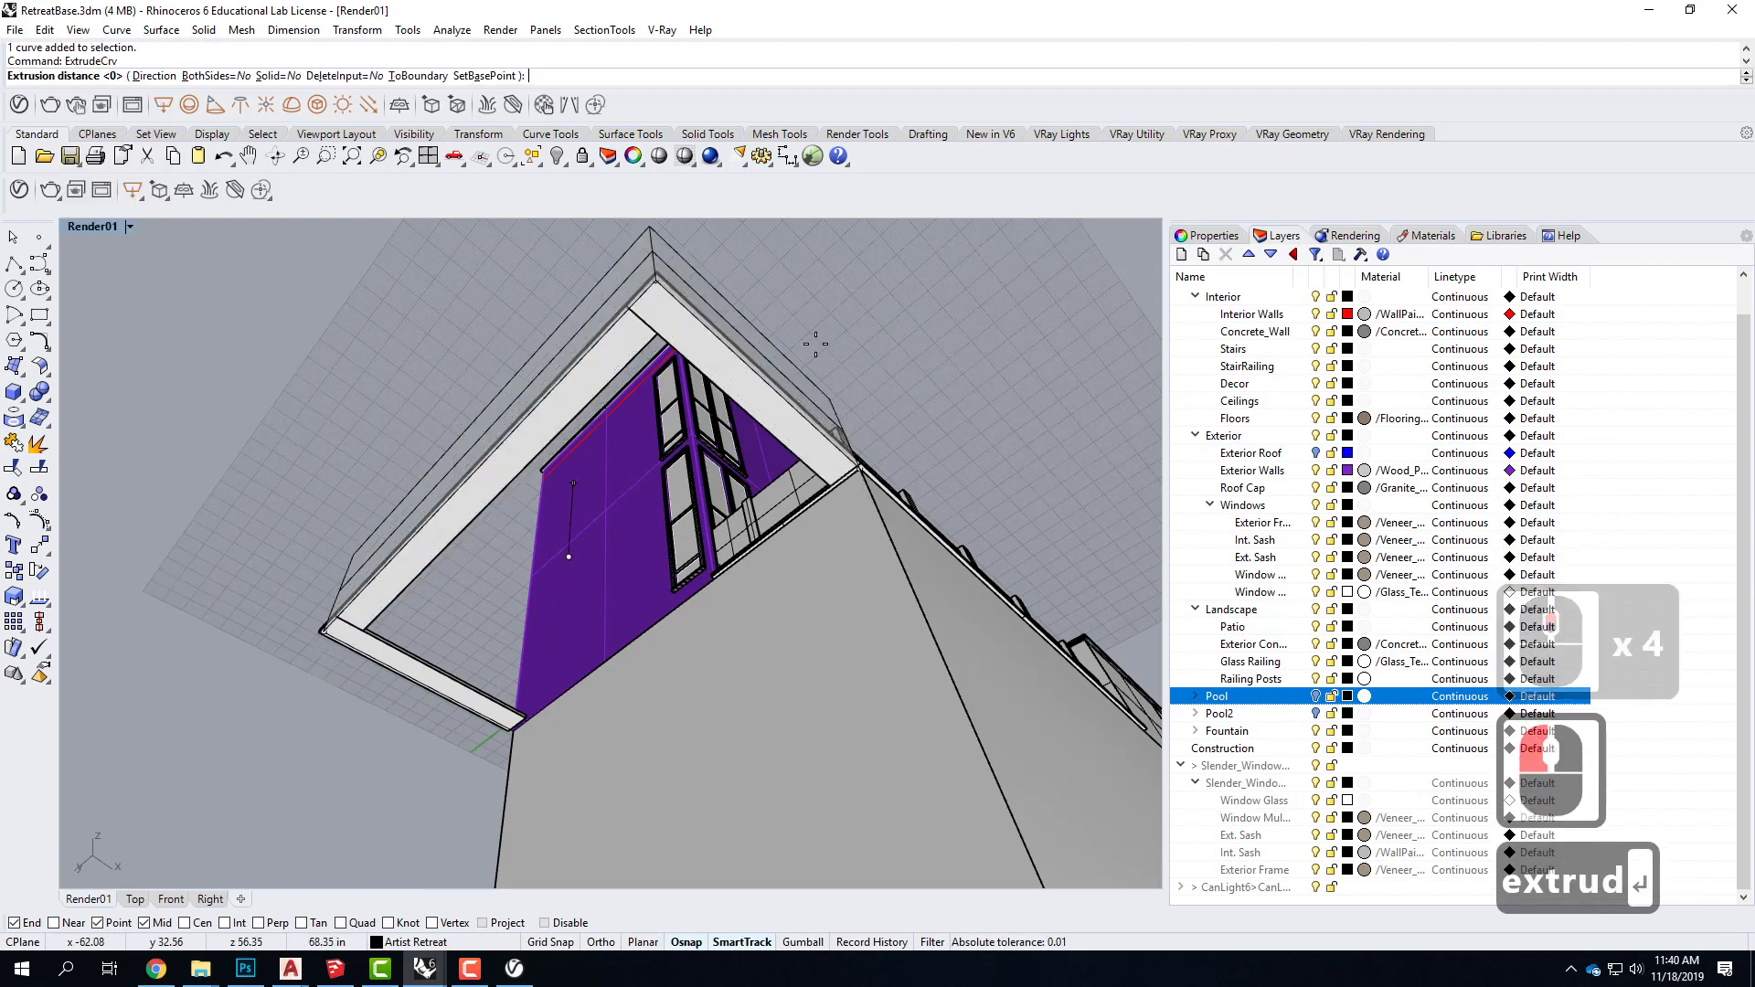
pyautogui.scroll(-3, 823, 388)
pyautogui.moveTo(822, 389); pyautogui.dragTo(822, 512, button='right')
pyautogui.scroll(-2, 823, 640)
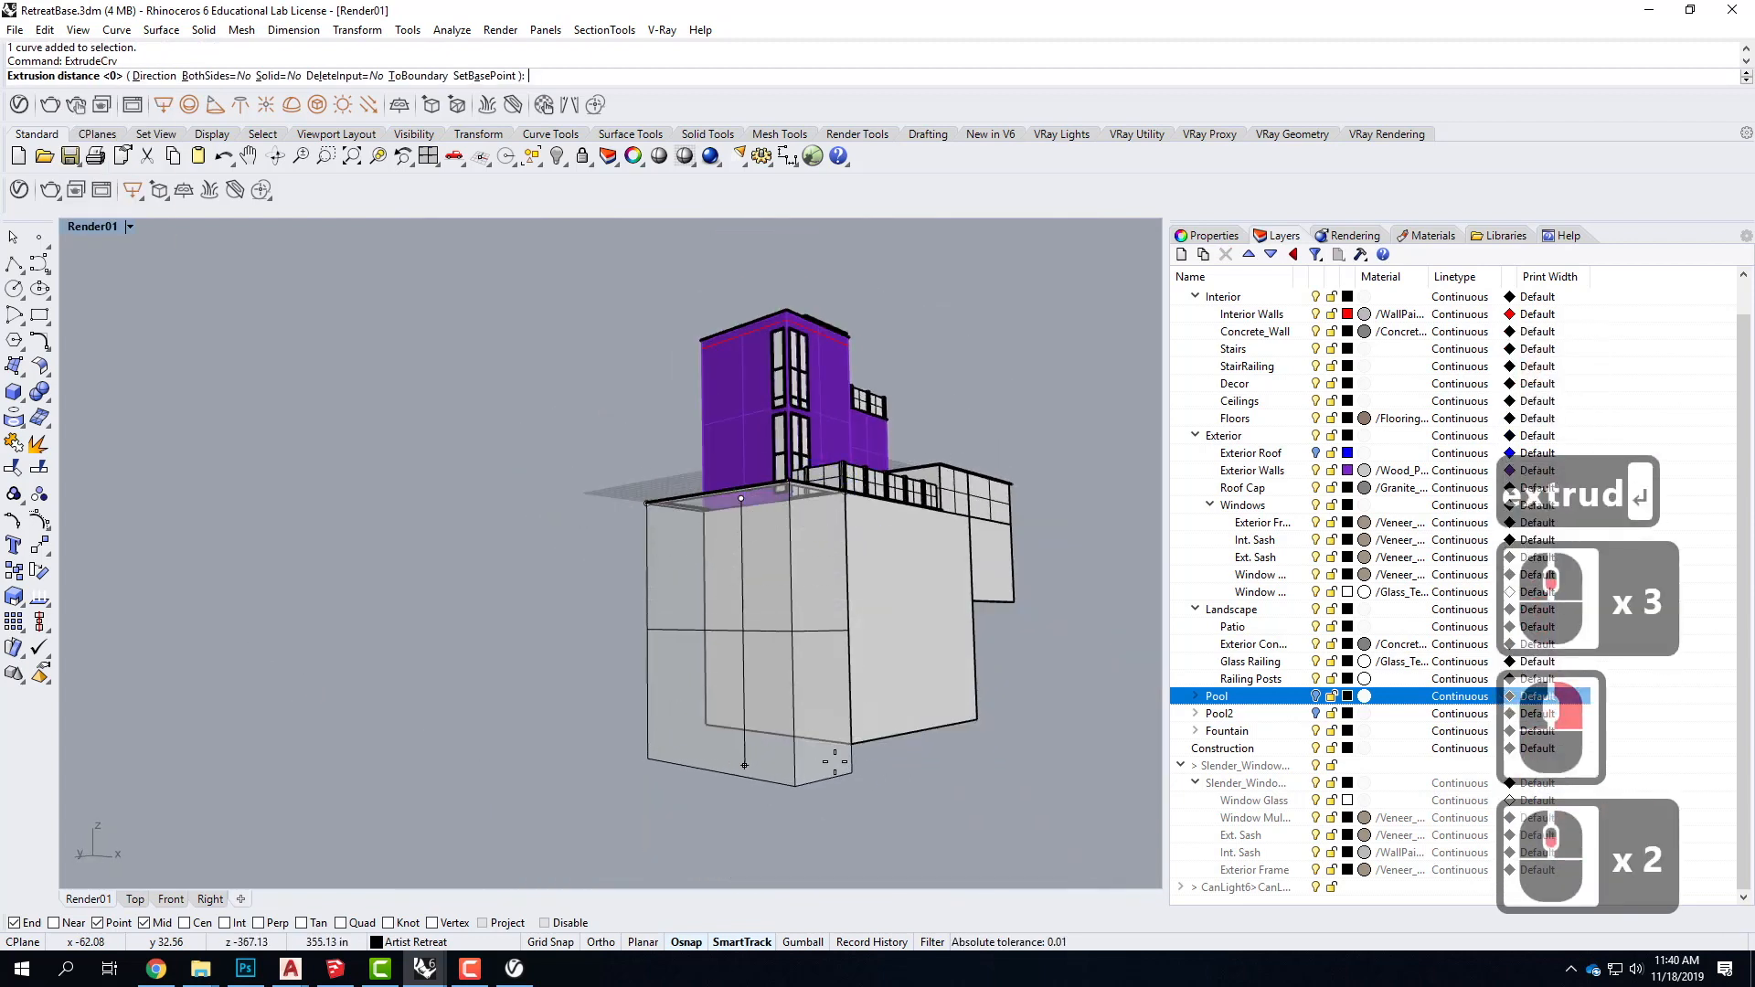
pyautogui.scroll(2, 869, 731)
pyautogui.click(864, 732)
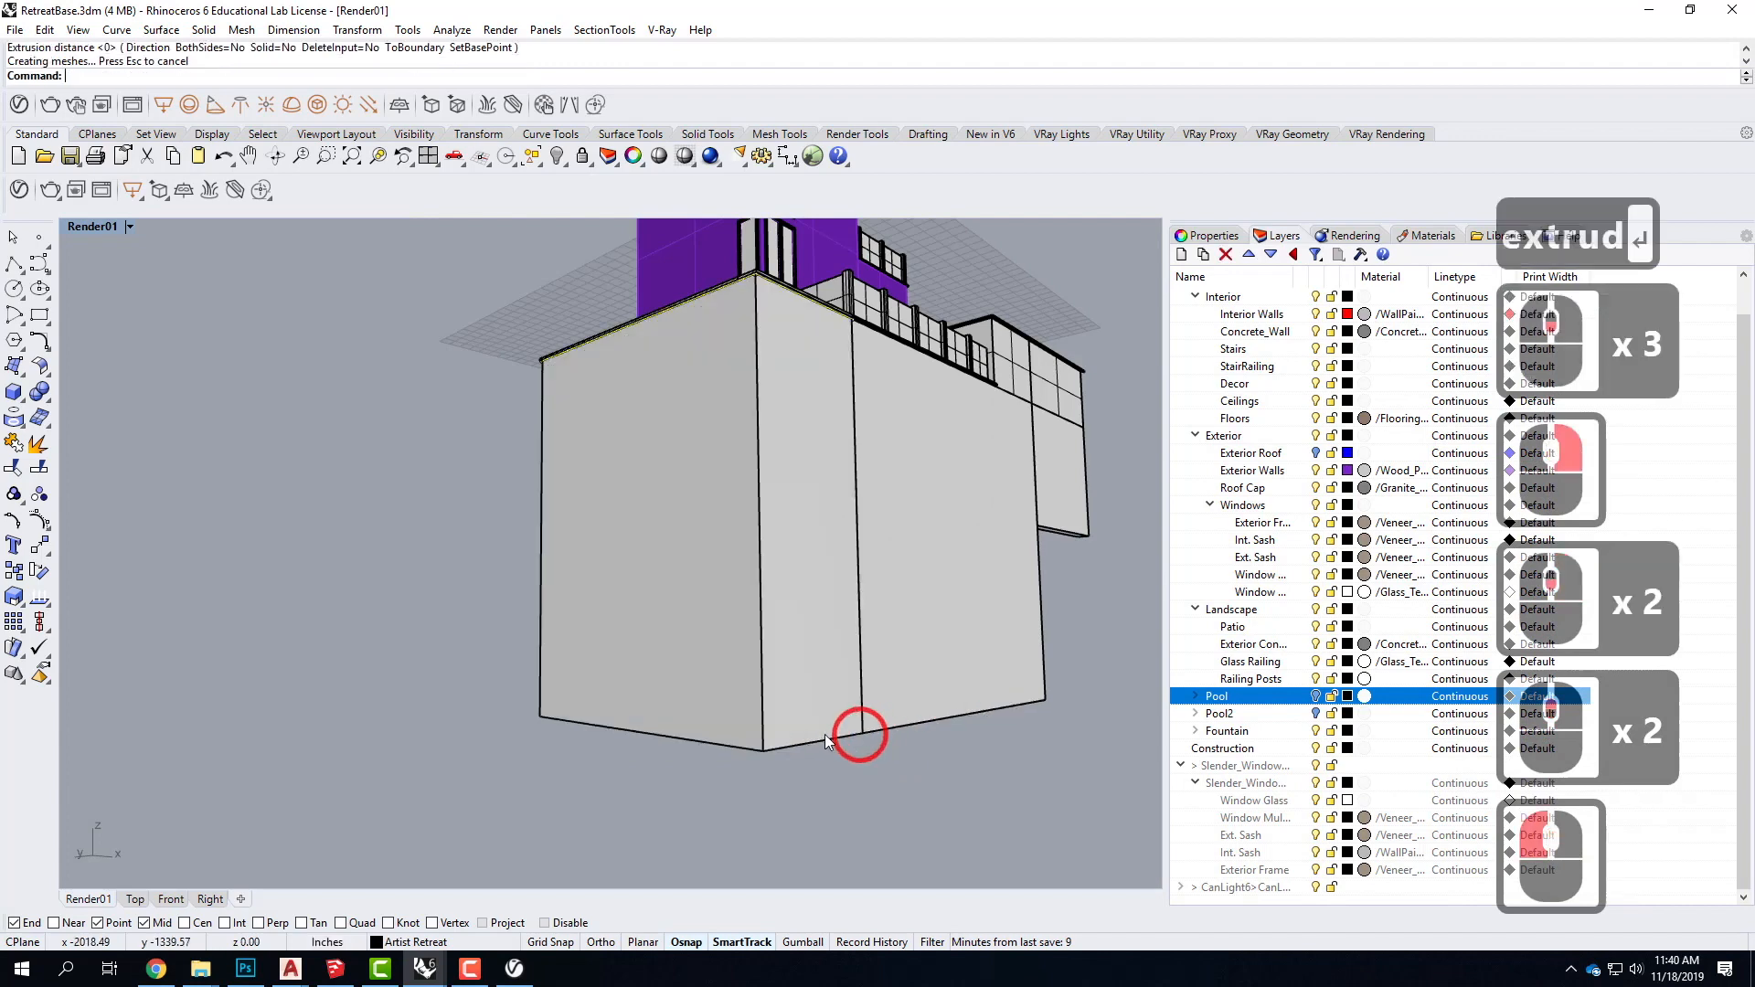
pyautogui.press('Escape')
# Step: Extrude the rim curve on the remaining open side down to the bottom corner of the new outer wall
pyautogui.scroll(-3, 821, 649)
pyautogui.moveTo(849, 428); pyautogui.dragTo(934, 550, button='right')
pyautogui.scroll(3, 811, 666)
pyautogui.scroll(2, 549, 526)
pyautogui.moveTo(548, 529); pyautogui.dragTo(678, 392, button='right')
pyautogui.scroll(4, 576, 228)
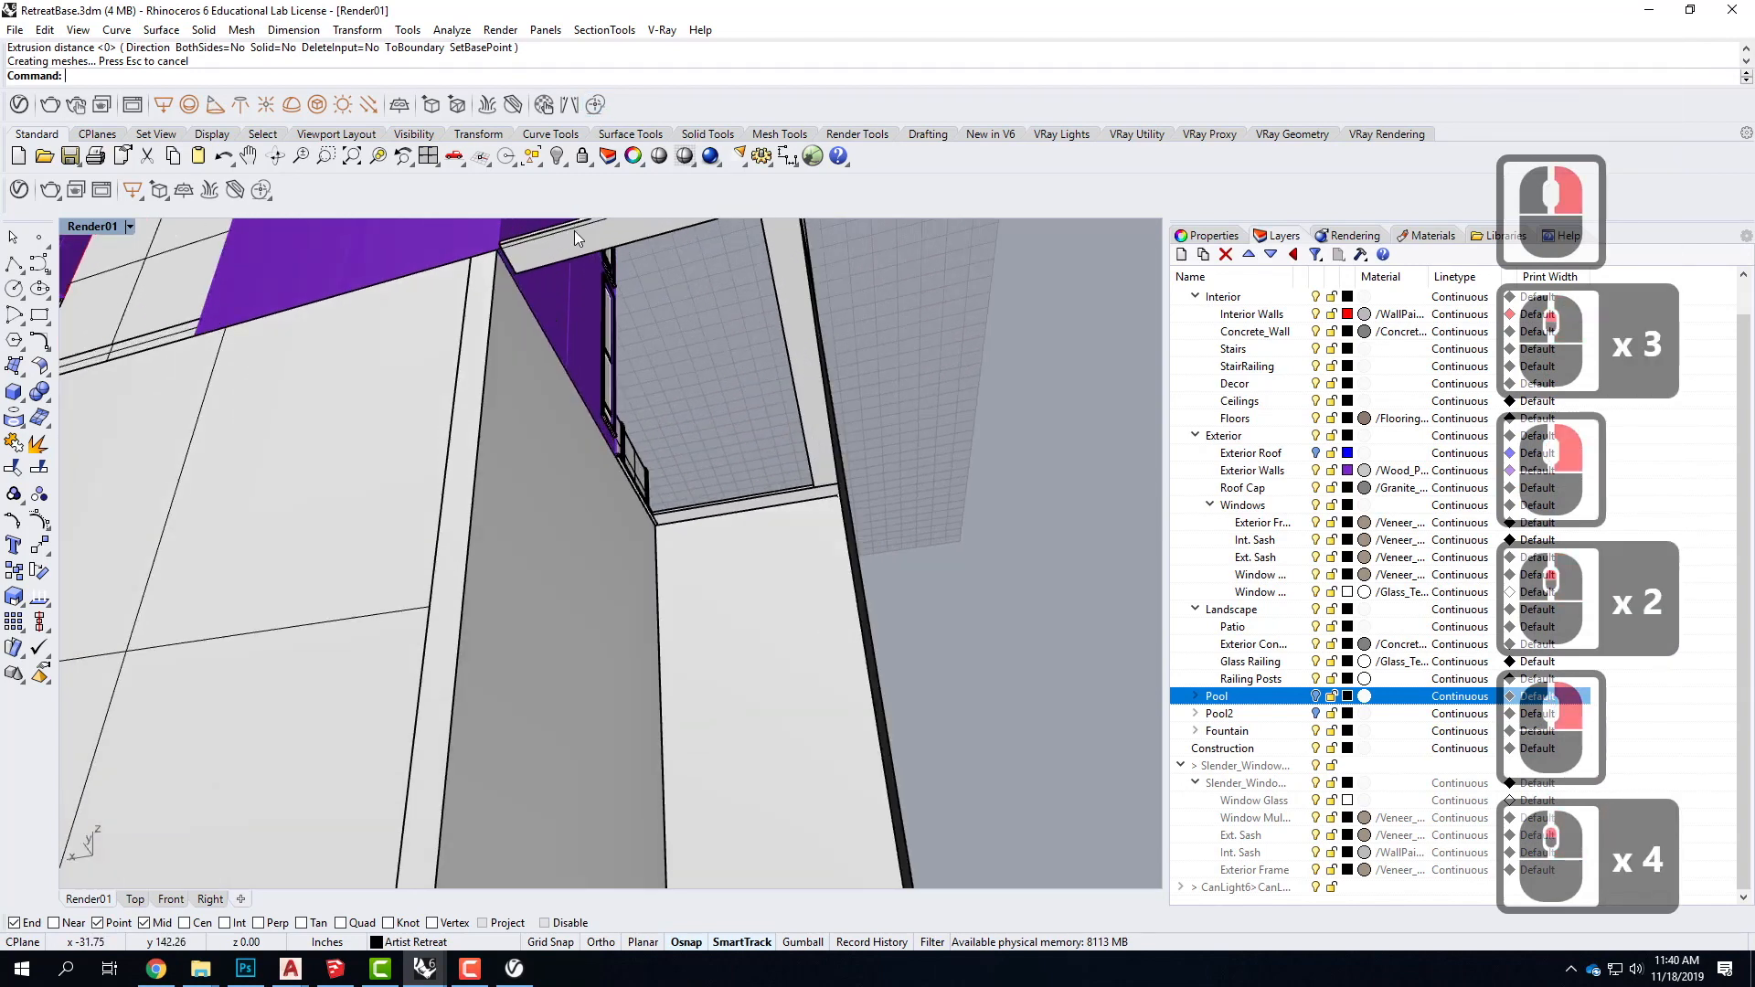
pyautogui.click(574, 229)
pyautogui.rightClick(619, 287)
pyautogui.scroll(-4, 631, 302)
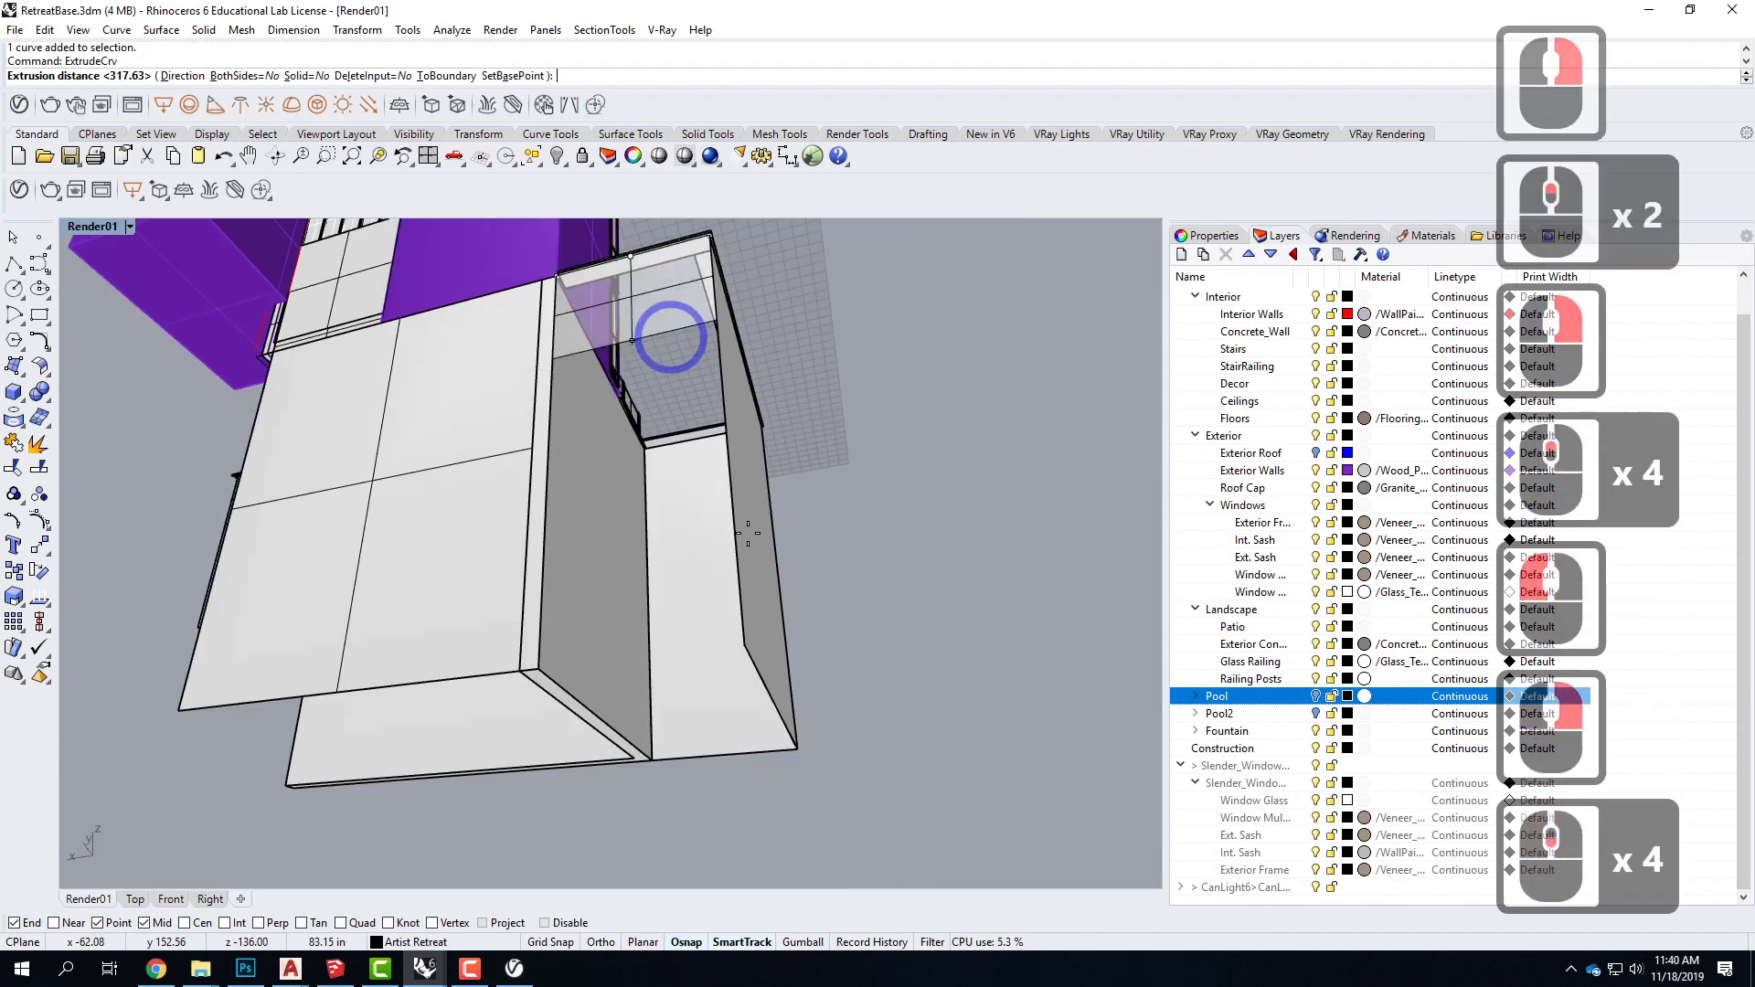
pyautogui.click(752, 641)
pyautogui.click(979, 403)
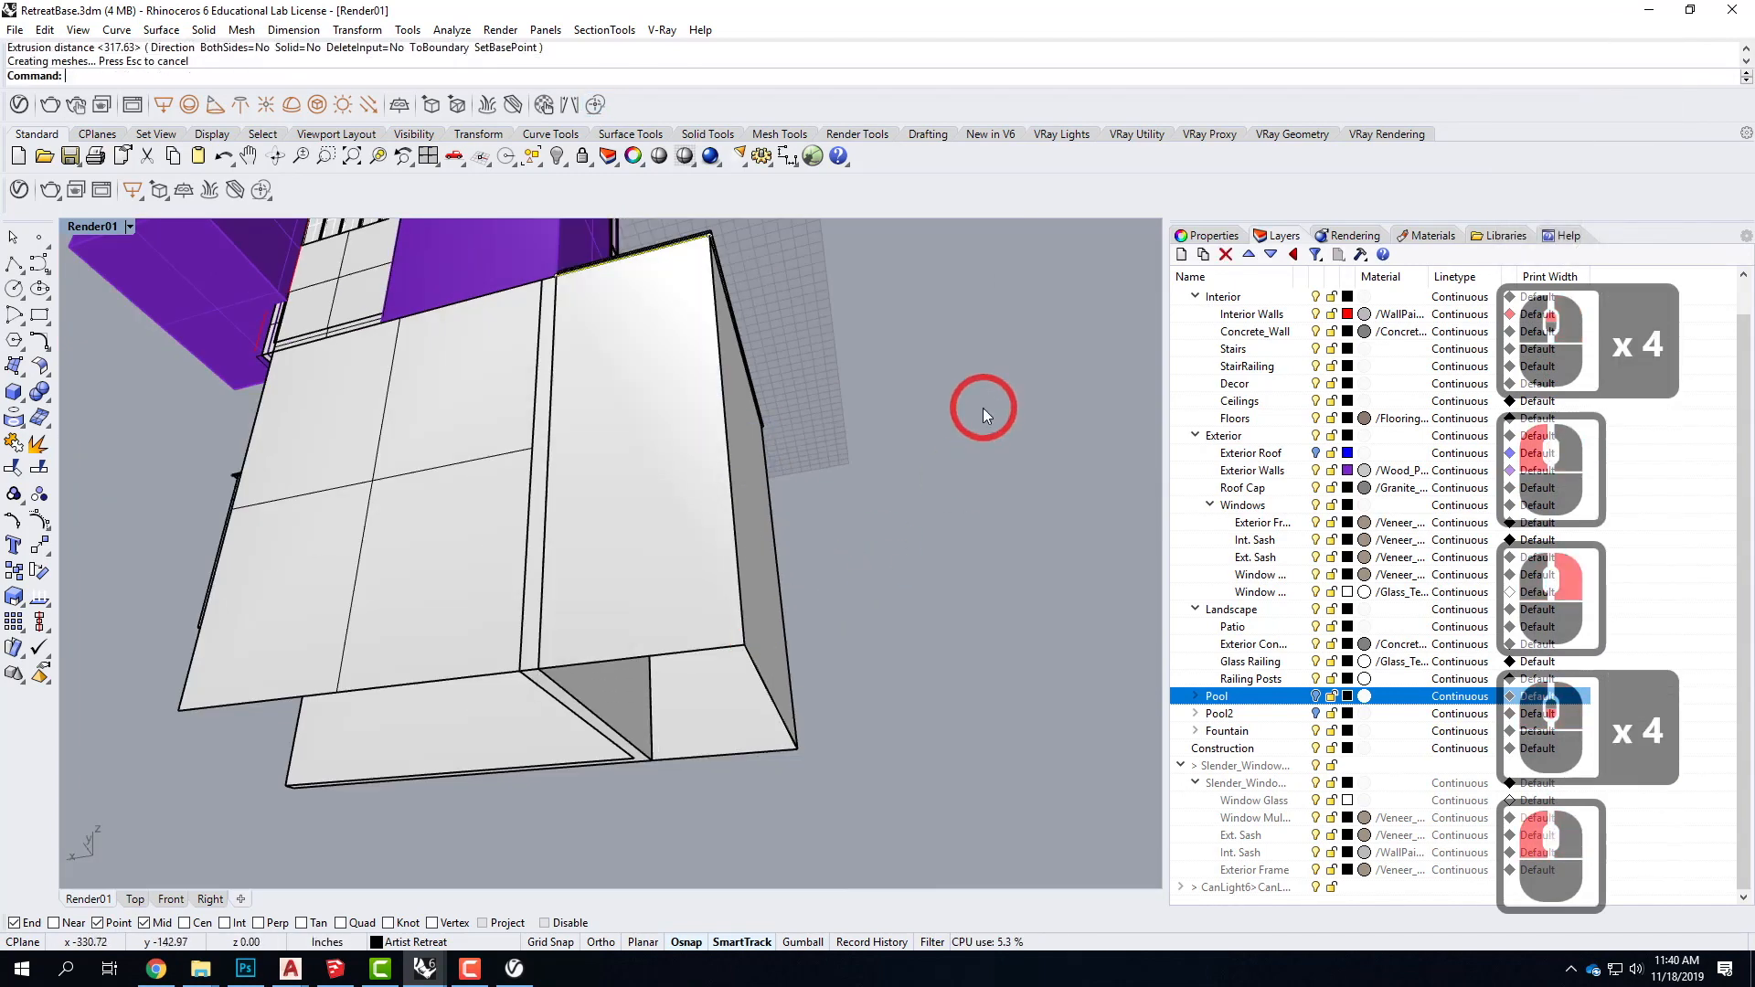
# Step: Examine the enclosed pool walls and rim from outside and above
pyautogui.scroll(-4, 999, 396)
pyautogui.moveTo(1000, 396); pyautogui.dragTo(705, 639, button='right')
pyautogui.scroll(2, 578, 713)
pyautogui.moveTo(576, 722); pyautogui.dragTo(568, 646, button='right')
pyautogui.scroll(-2, 594, 641)
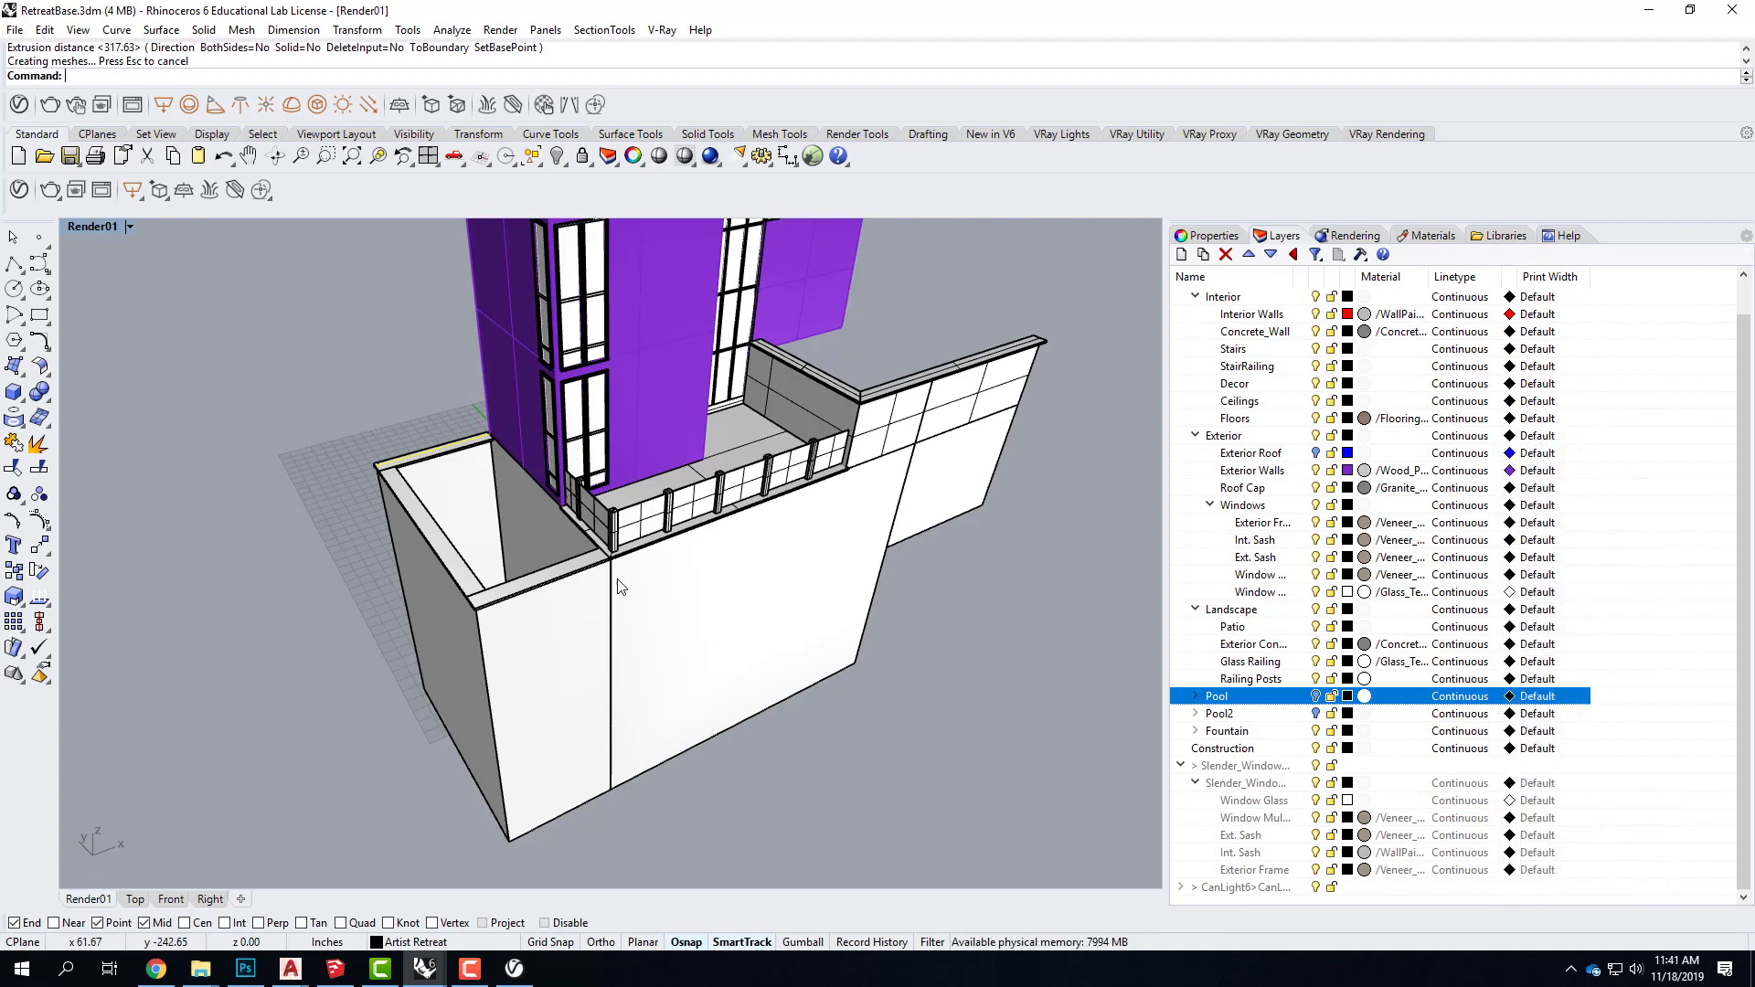
pyautogui.scroll(-3, 444, 381)
pyautogui.moveTo(784, 624); pyautogui.dragTo(491, 581, button='right')
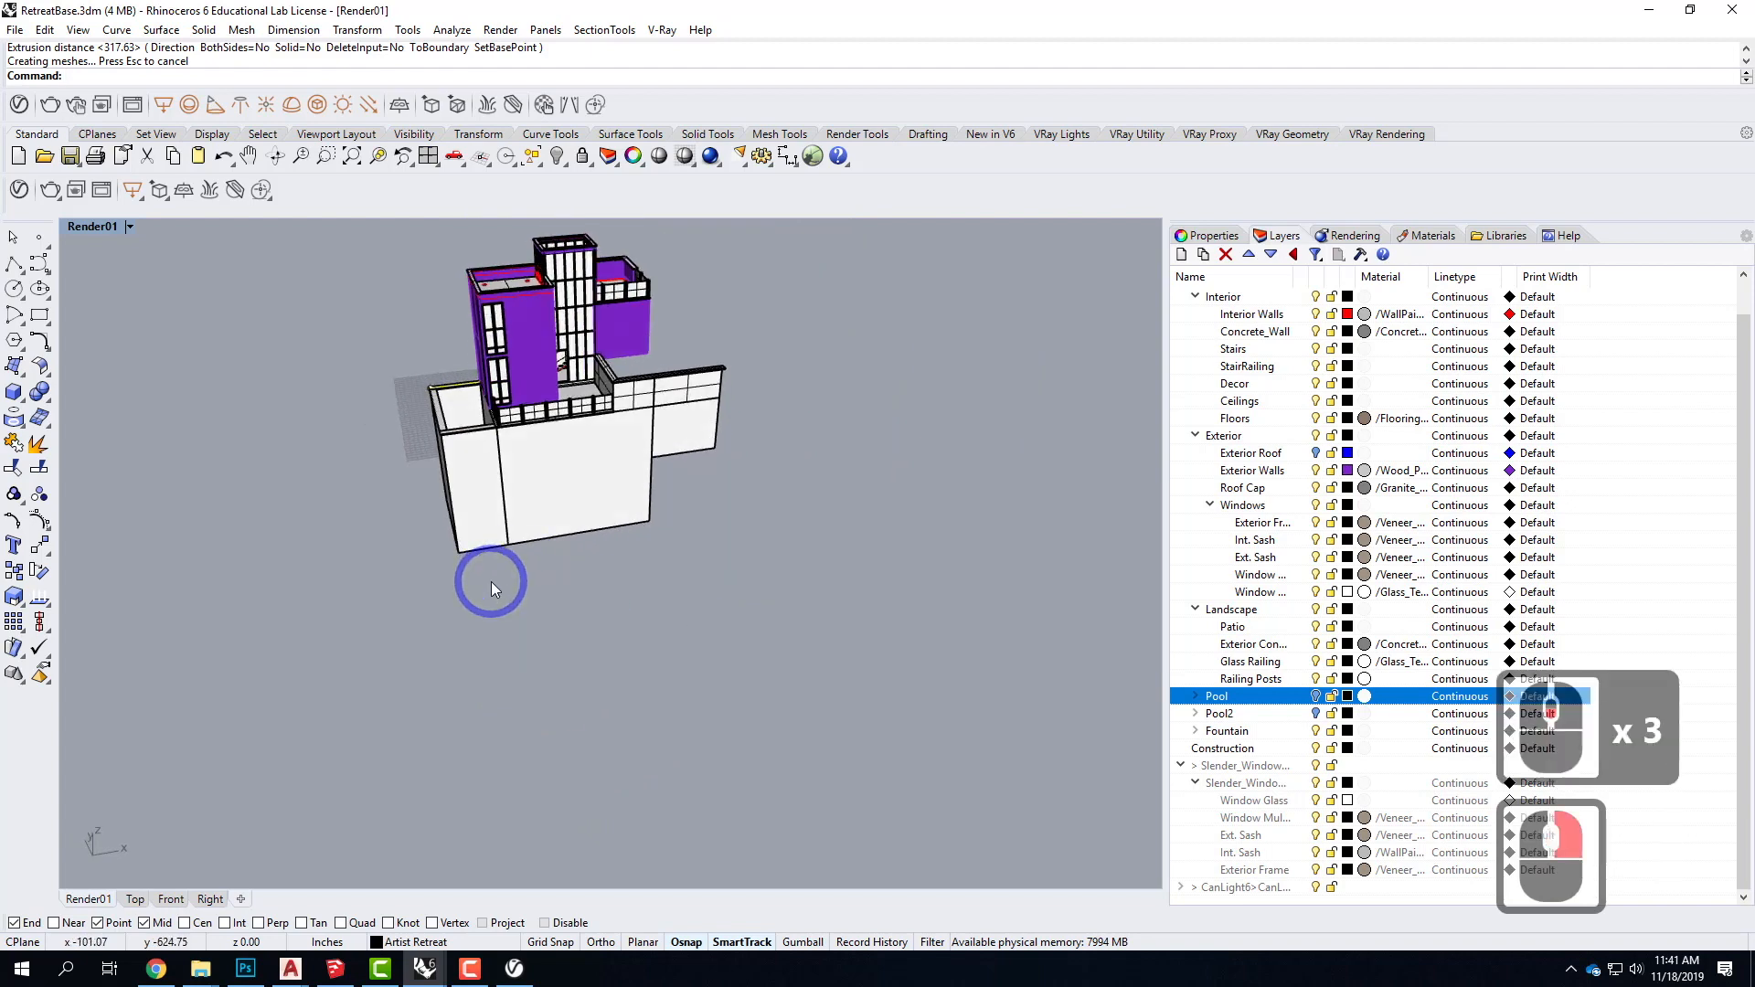
# Step: Create a new layer named pool3
pyautogui.click(1181, 256)
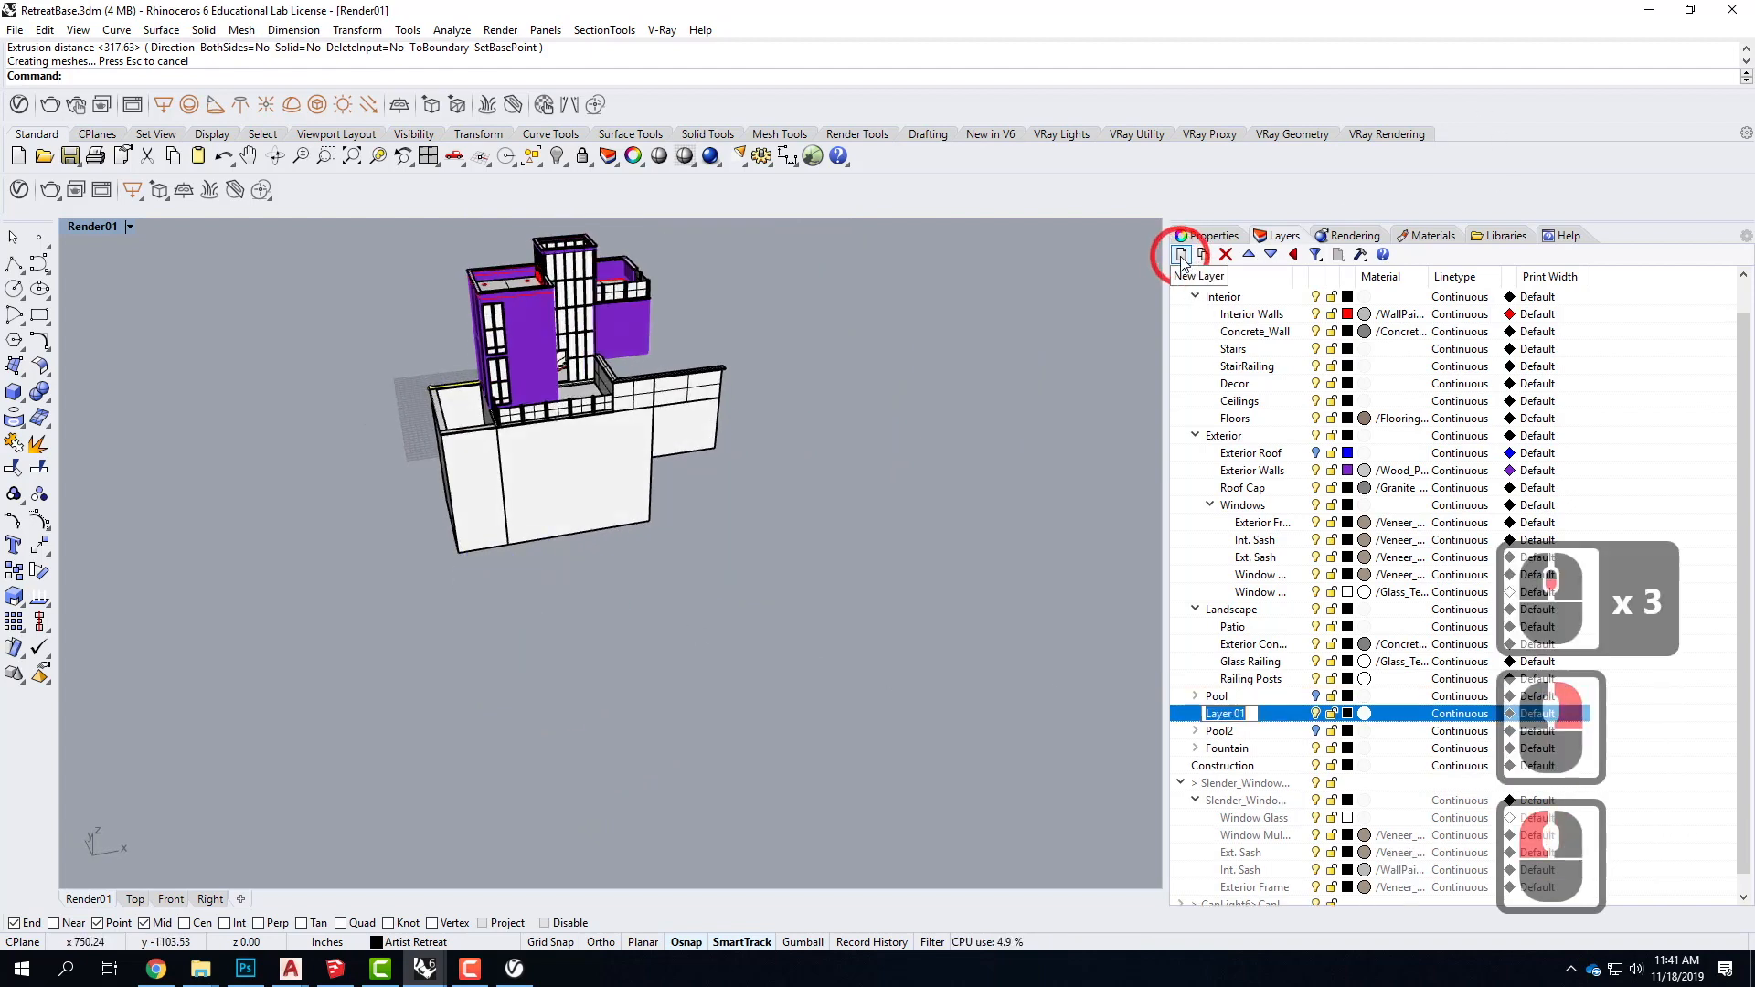
pyautogui.write('pool')
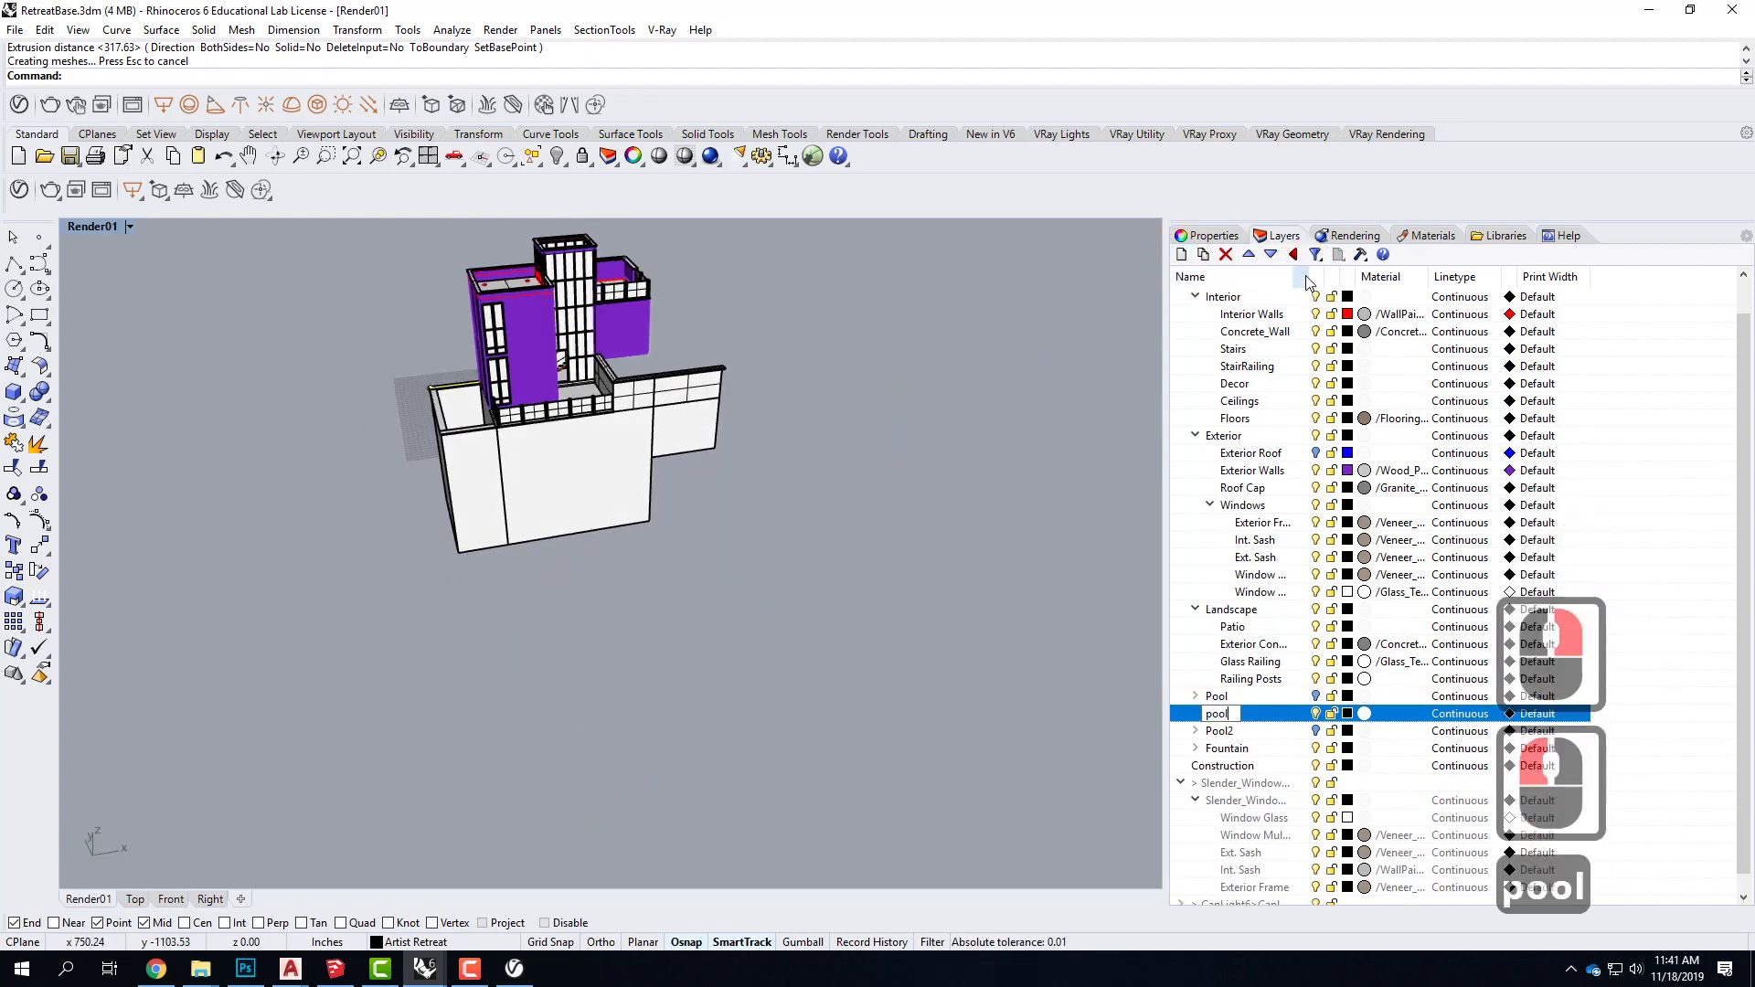
pyautogui.write('3')
pyautogui.press('Return')
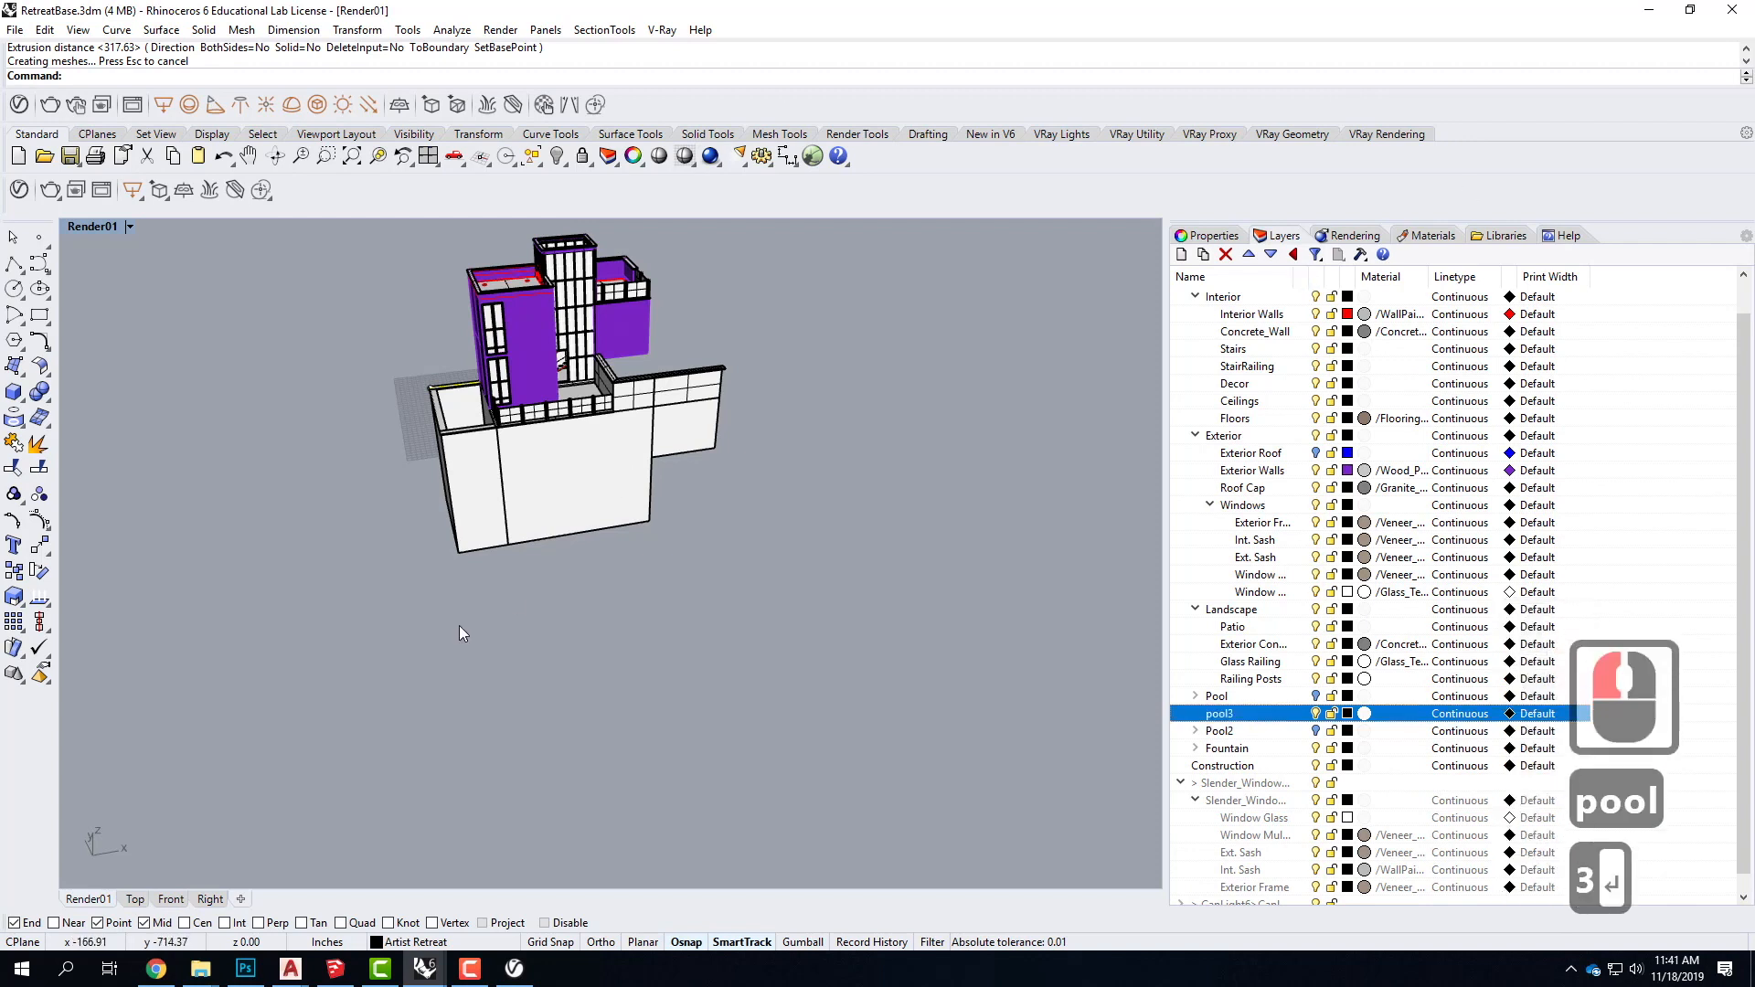
# Step: Select the new pool walls, rim slabs and outline curves together and assign them to the pool3 layer
pyautogui.moveTo(646, 631); pyautogui.dragTo(452, 585, button='right')
pyautogui.moveTo(440, 327); pyautogui.dragTo(409, 324)
pyautogui.rightClick(1227, 714)
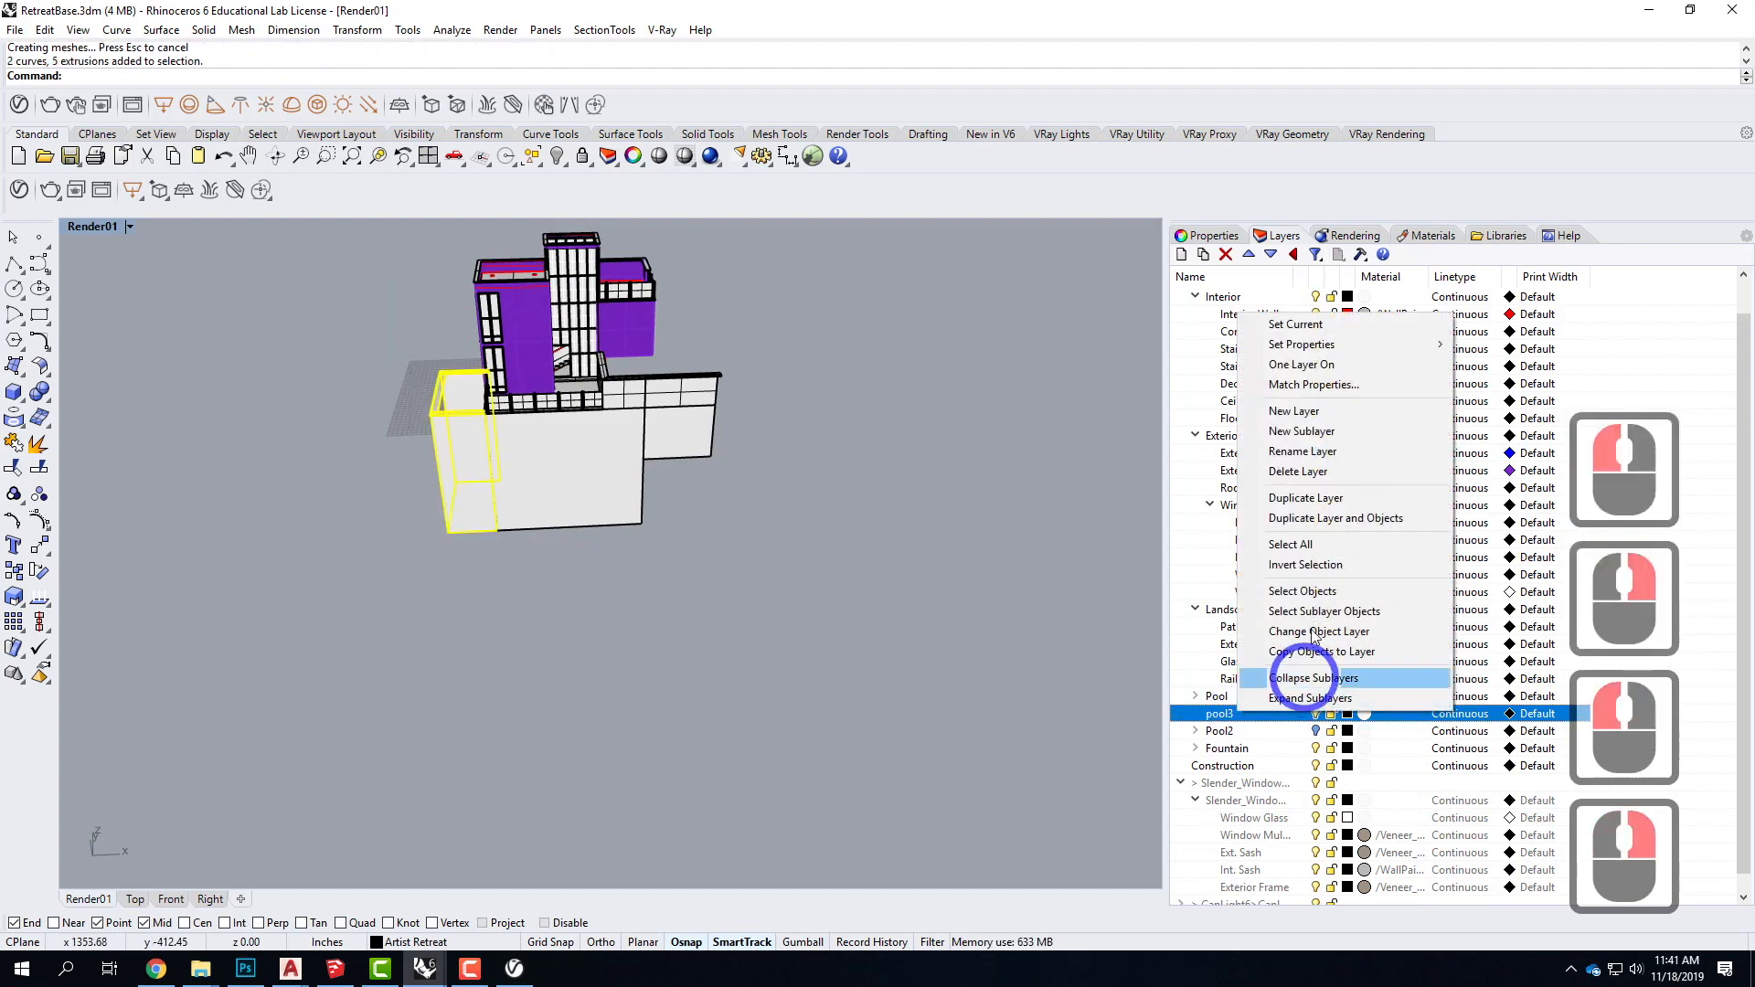
pyautogui.click(1323, 632)
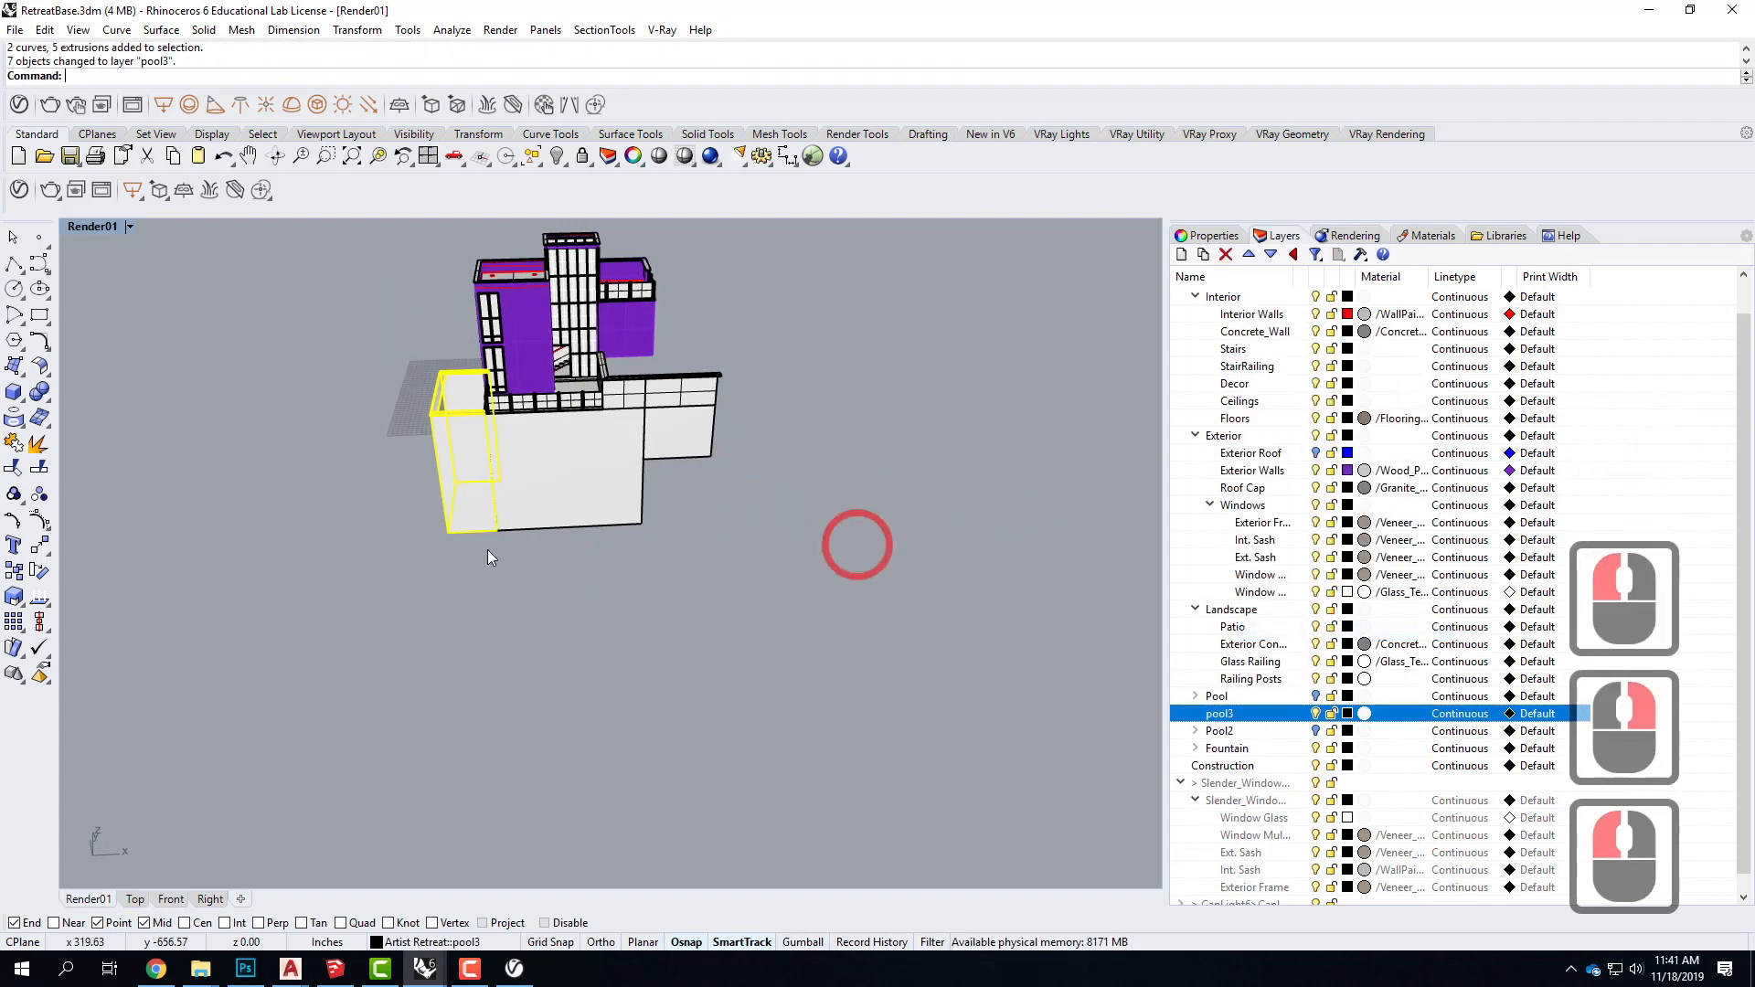
# Step: Pick the inner edges of one short rim and the long outer rim of the pool as edges to duplicate with DupEdge
pyautogui.scroll(2, 419, 360)
pyautogui.scroll(5, 427, 521)
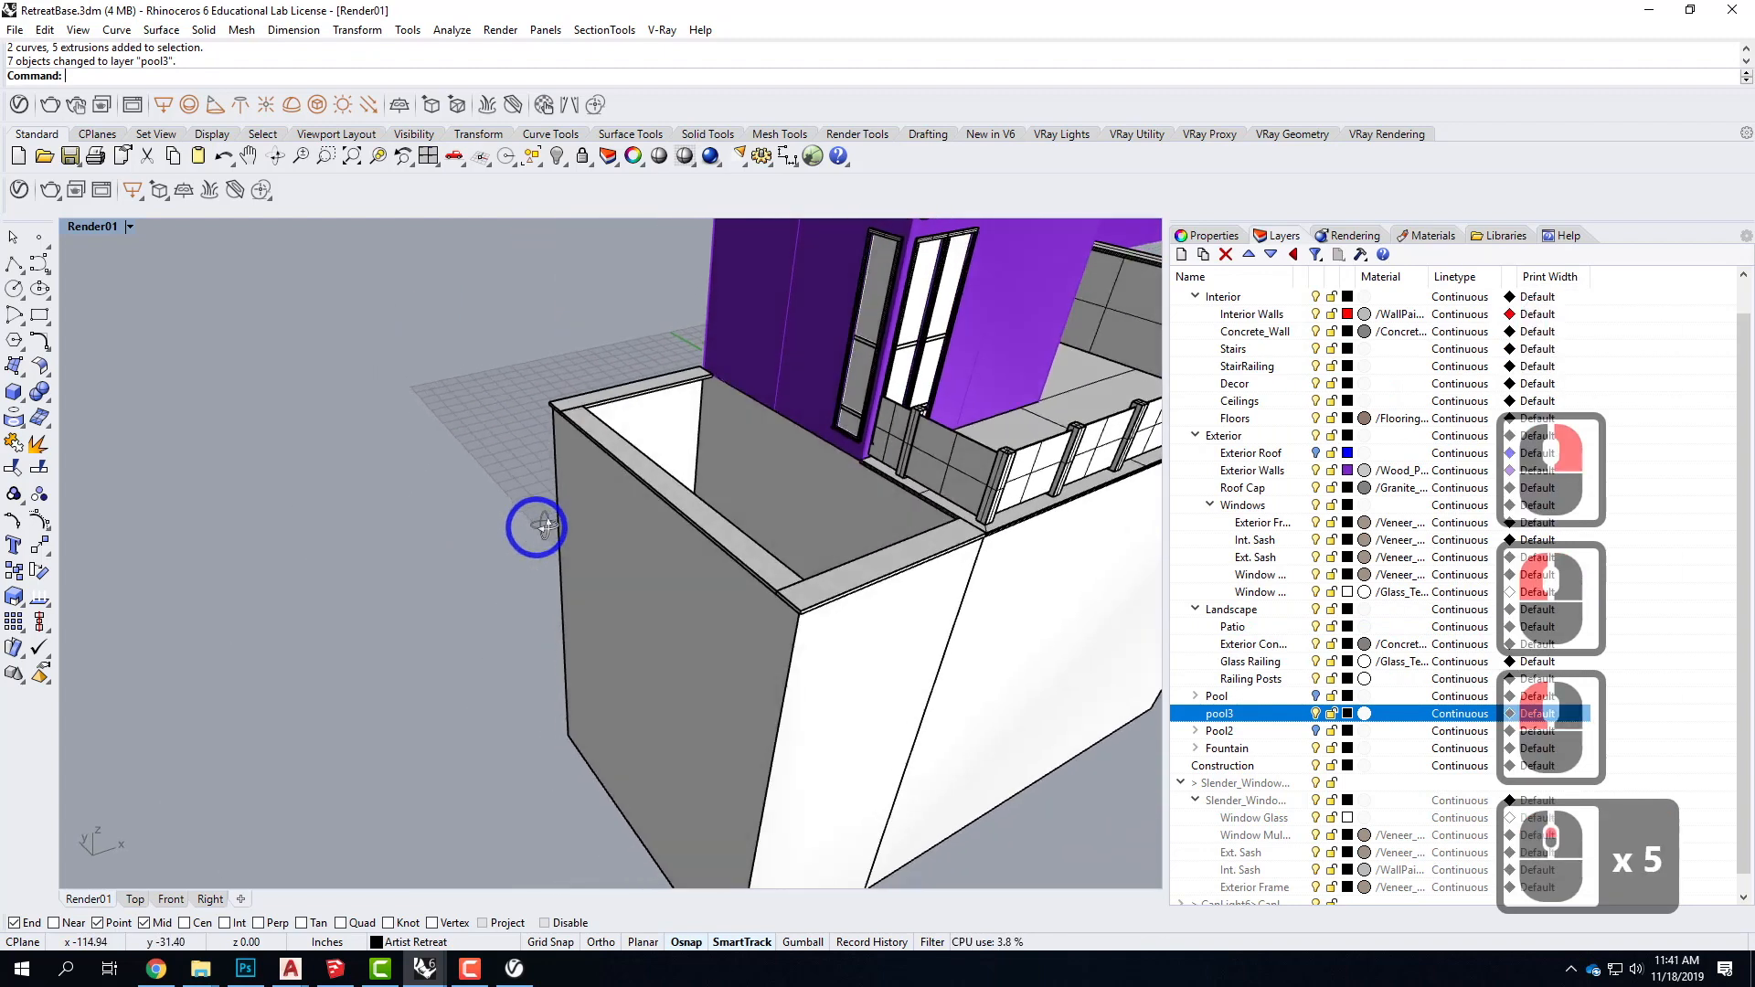
pyautogui.scroll(2, 706, 389)
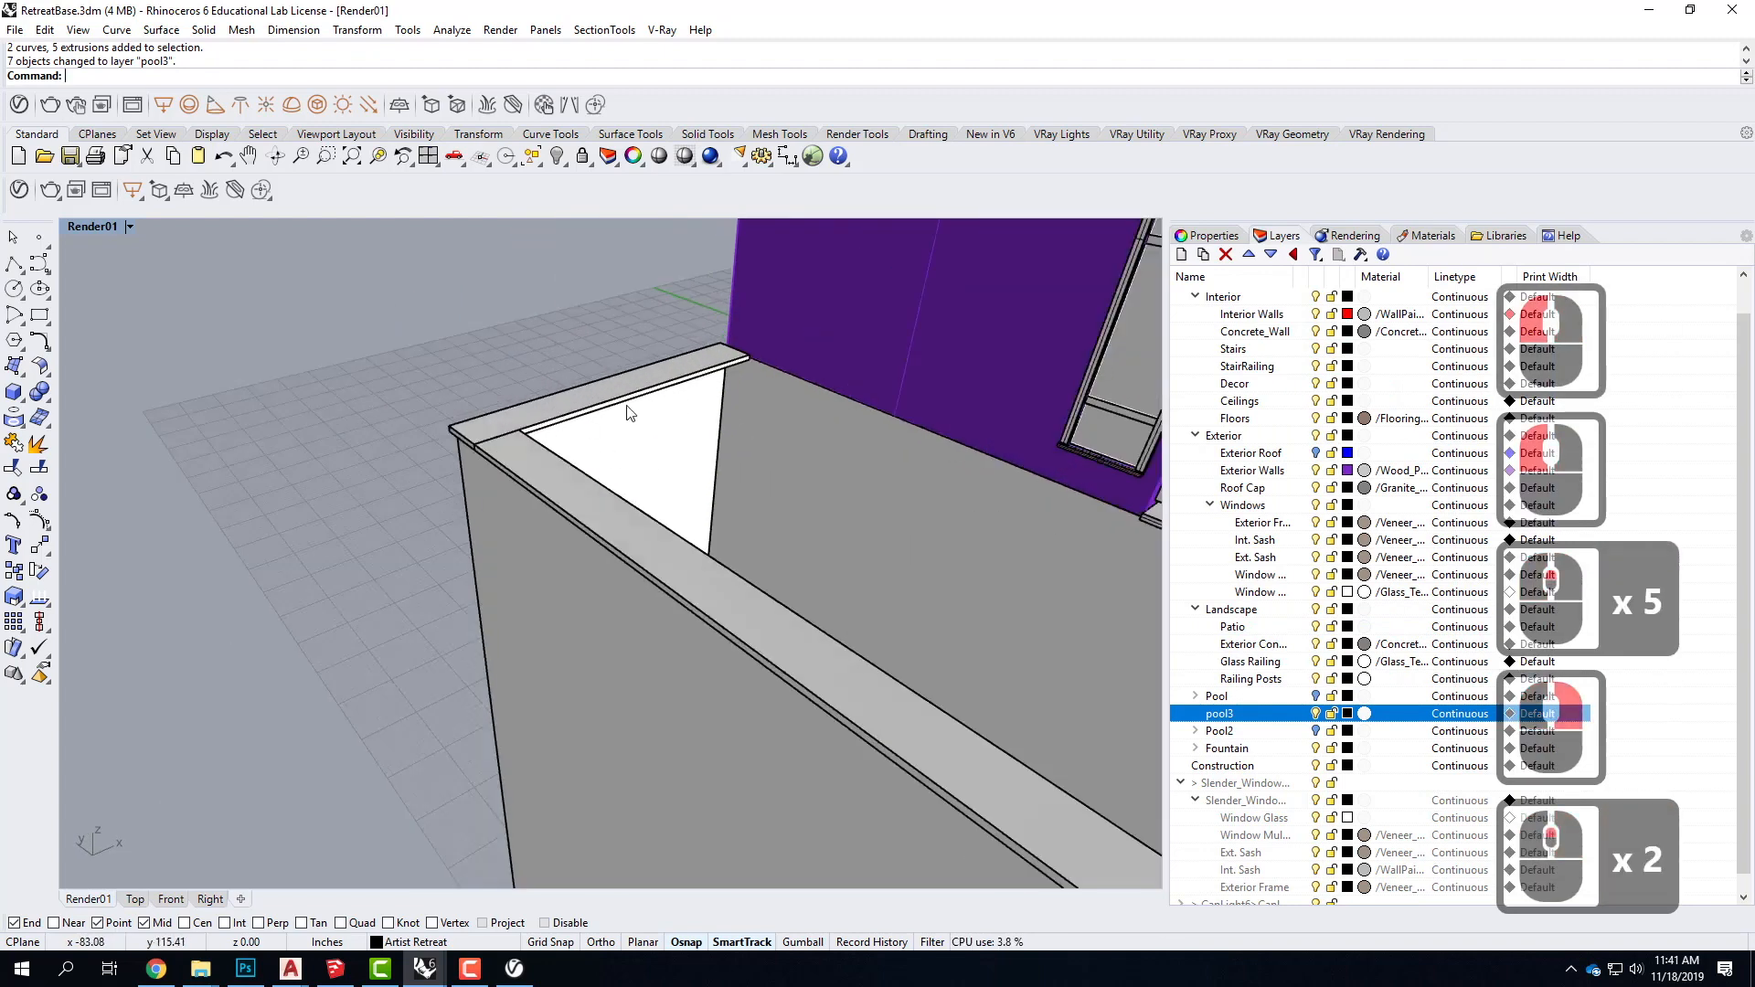
pyautogui.moveTo(698, 439)
pyautogui.mouseDown(button='right')
pyautogui.moveTo(784, 458)
pyautogui.moveTo(720, 461)
pyautogui.mouseUp(button='right')
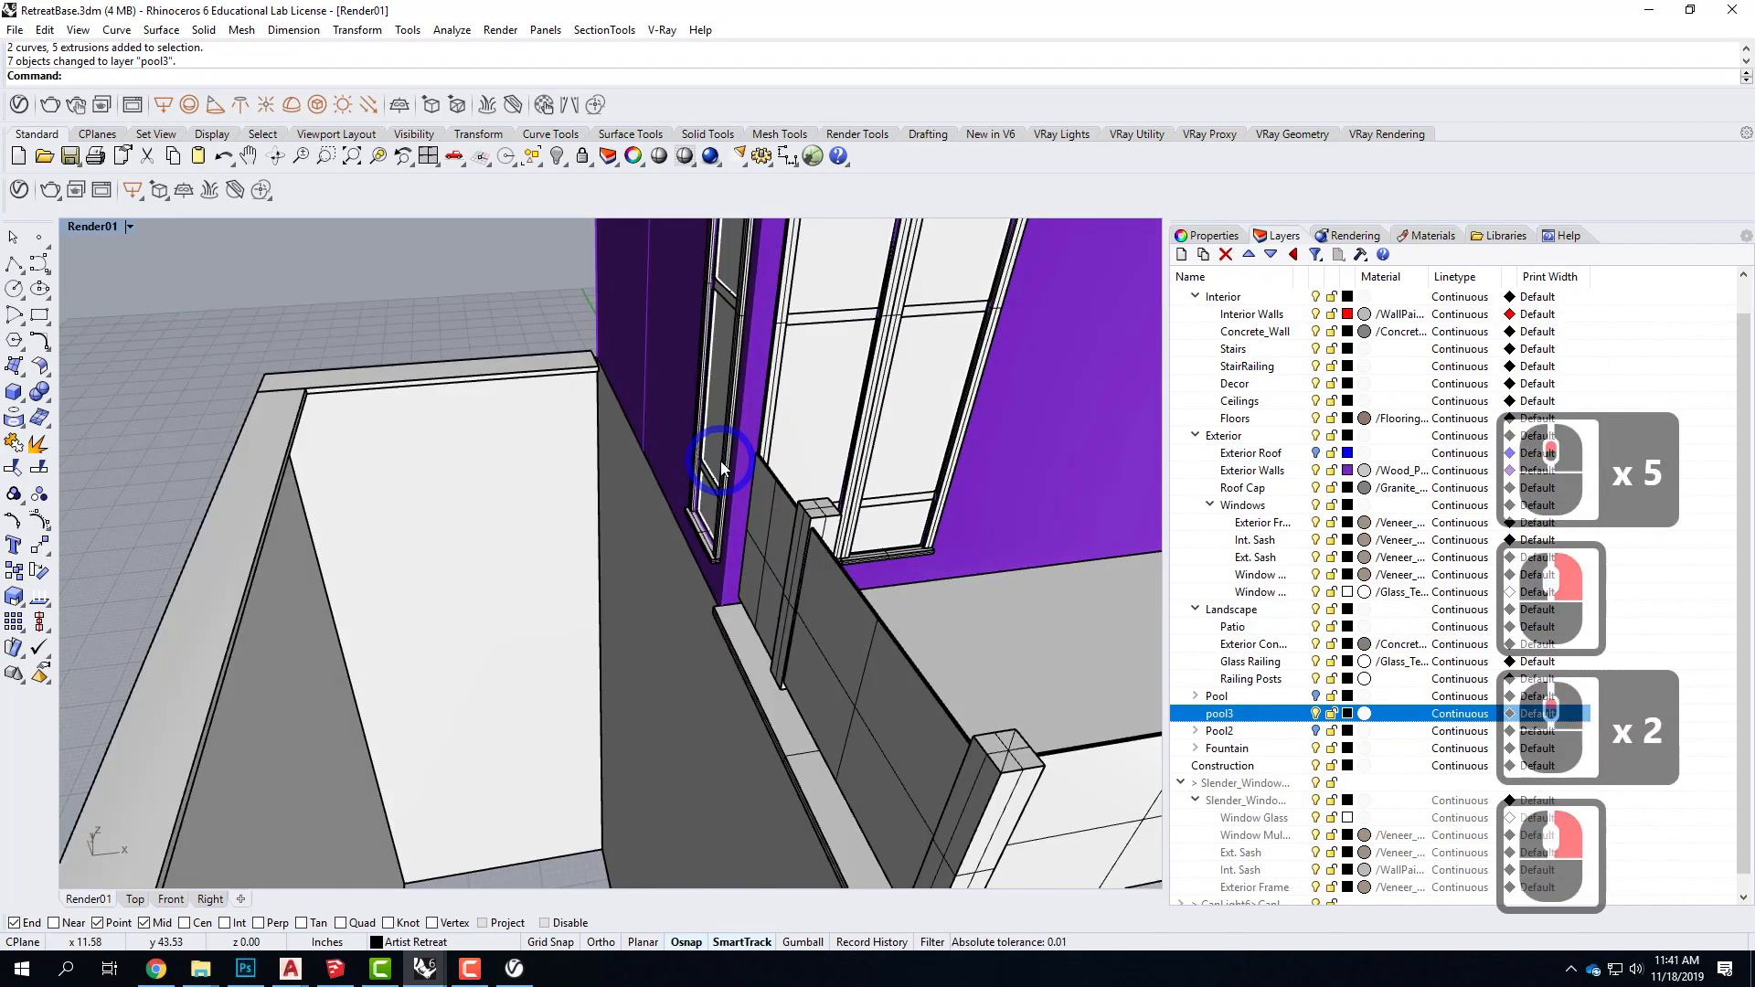
pyautogui.write('dupe')
pyautogui.press('Return')
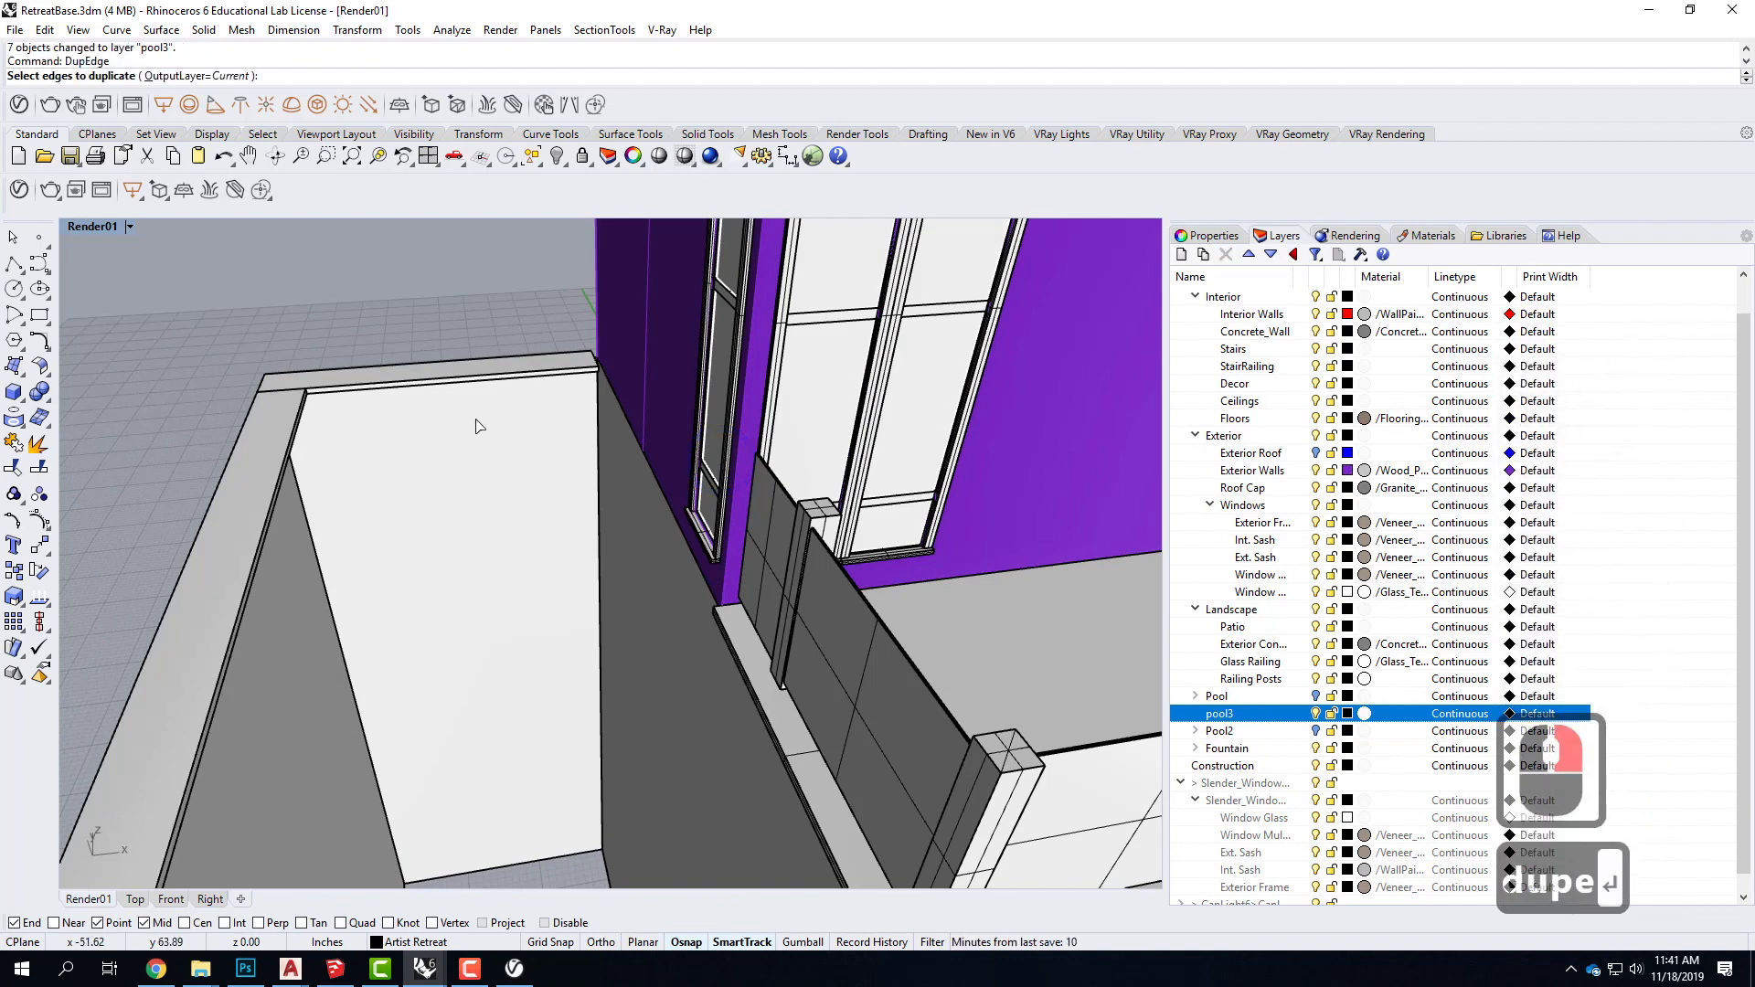
pyautogui.click(489, 383)
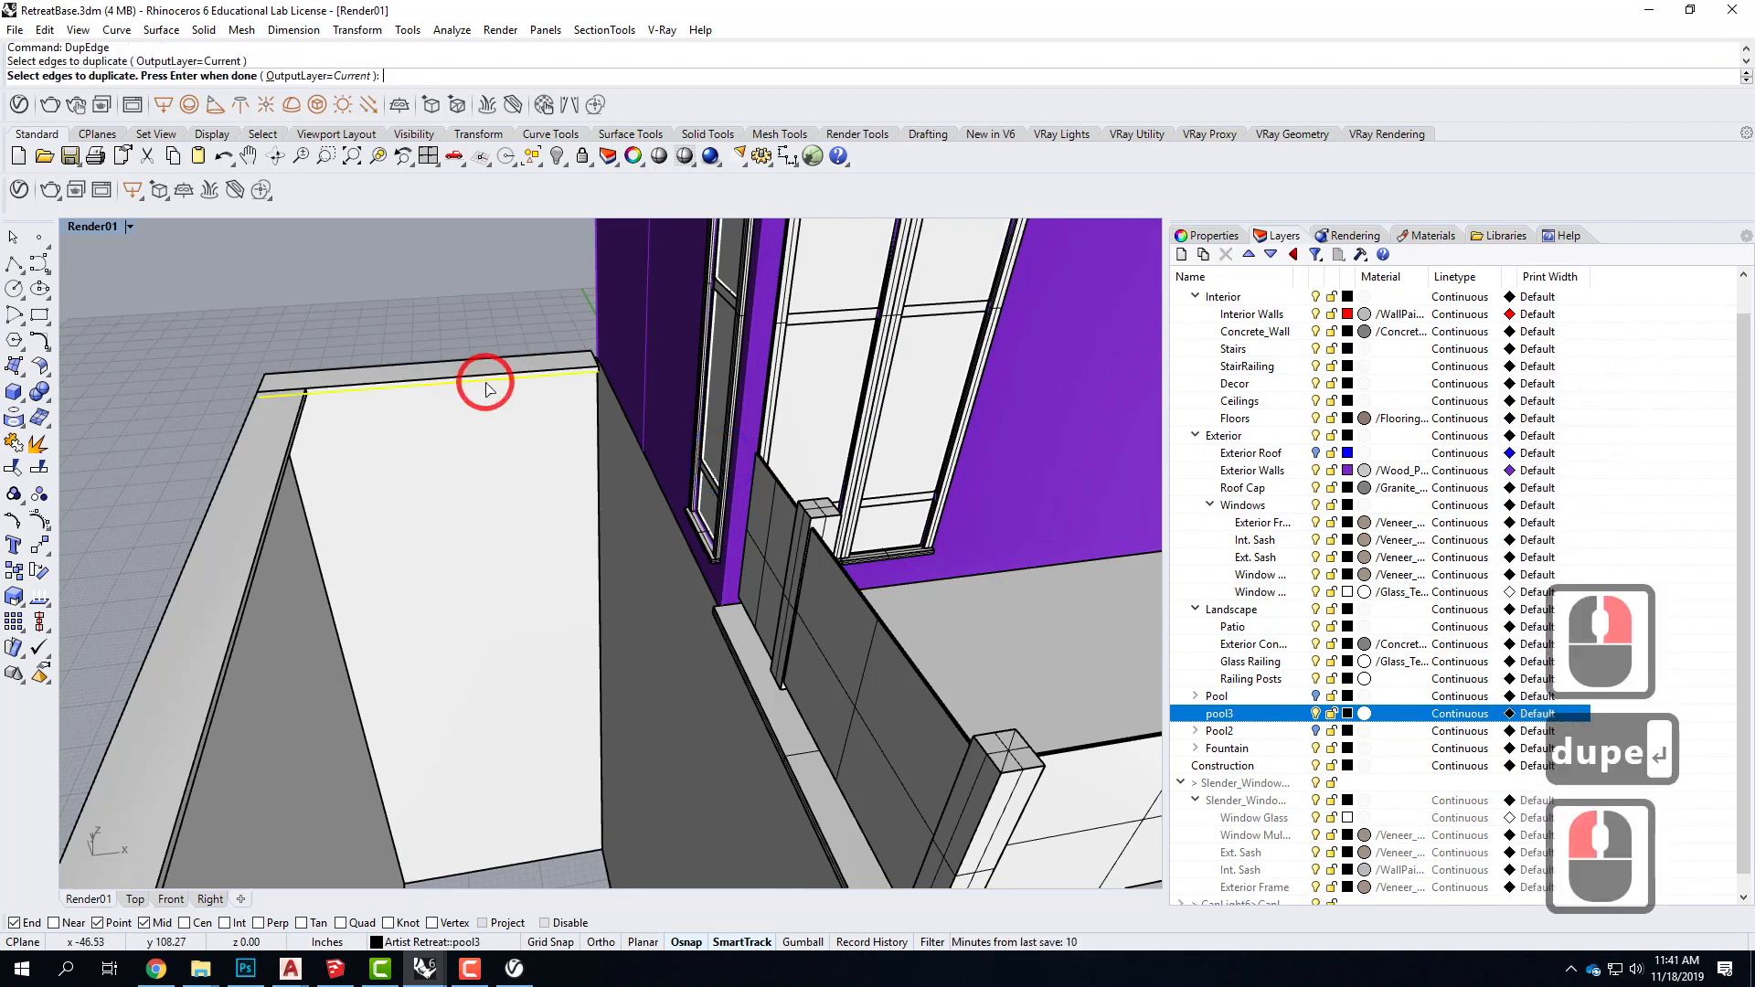
pyautogui.click(283, 501)
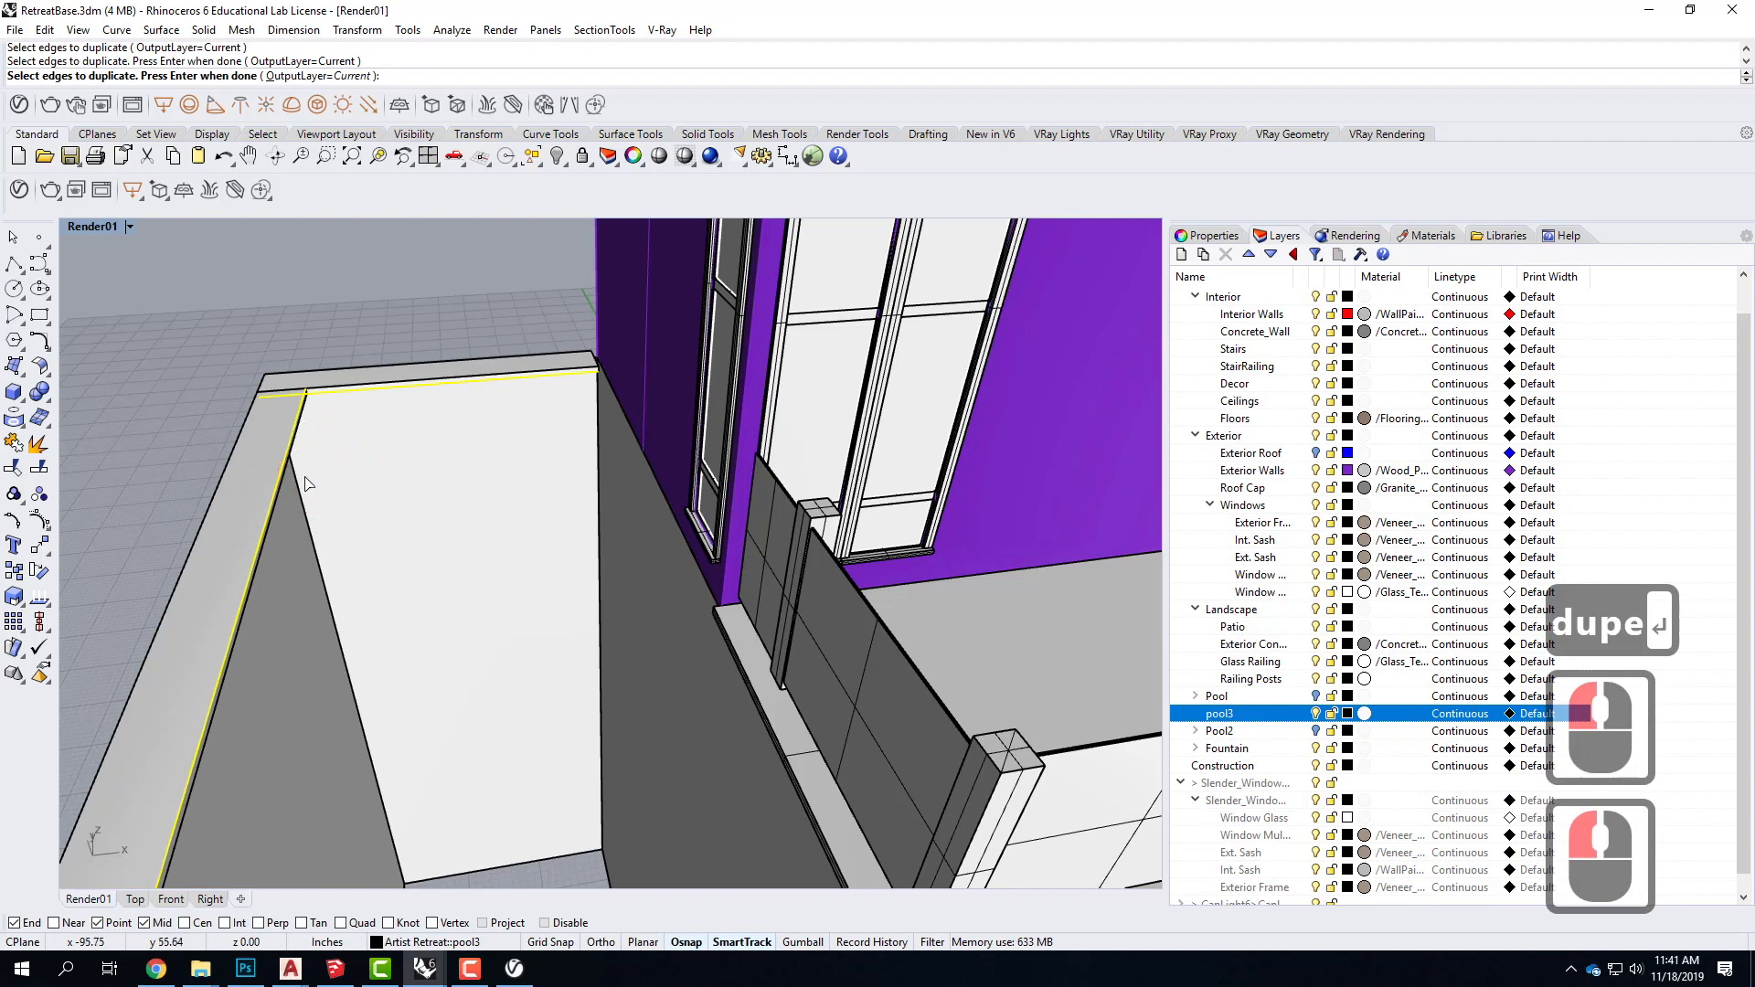
pyautogui.scroll(3, 308, 485)
pyautogui.keyDown('ctrl'); pyautogui.click(265, 463); pyautogui.keyUp('ctrl')
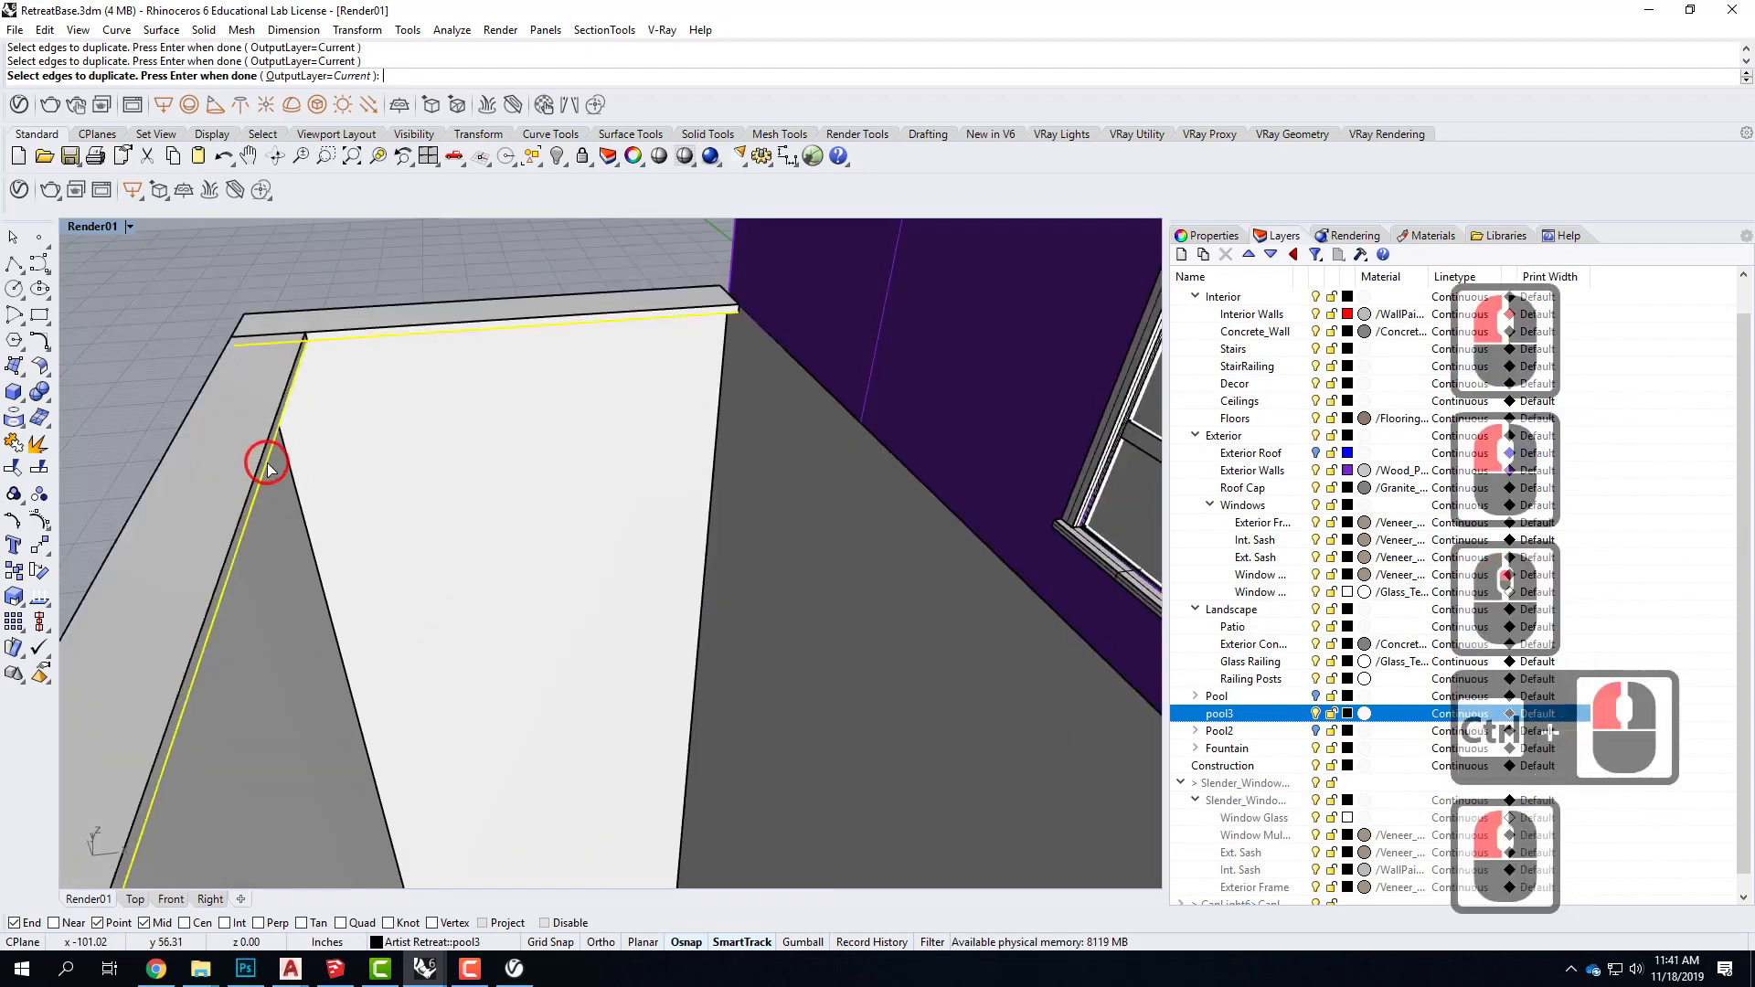
# Step: Add the opposite short rim's inner edge and the pool edge along the building wall, and complete the edge duplication
pyautogui.scroll(-4, 369, 388)
pyautogui.moveTo(380, 372); pyautogui.dragTo(860, 183, button='right')
pyautogui.scroll(1, 862, 174)
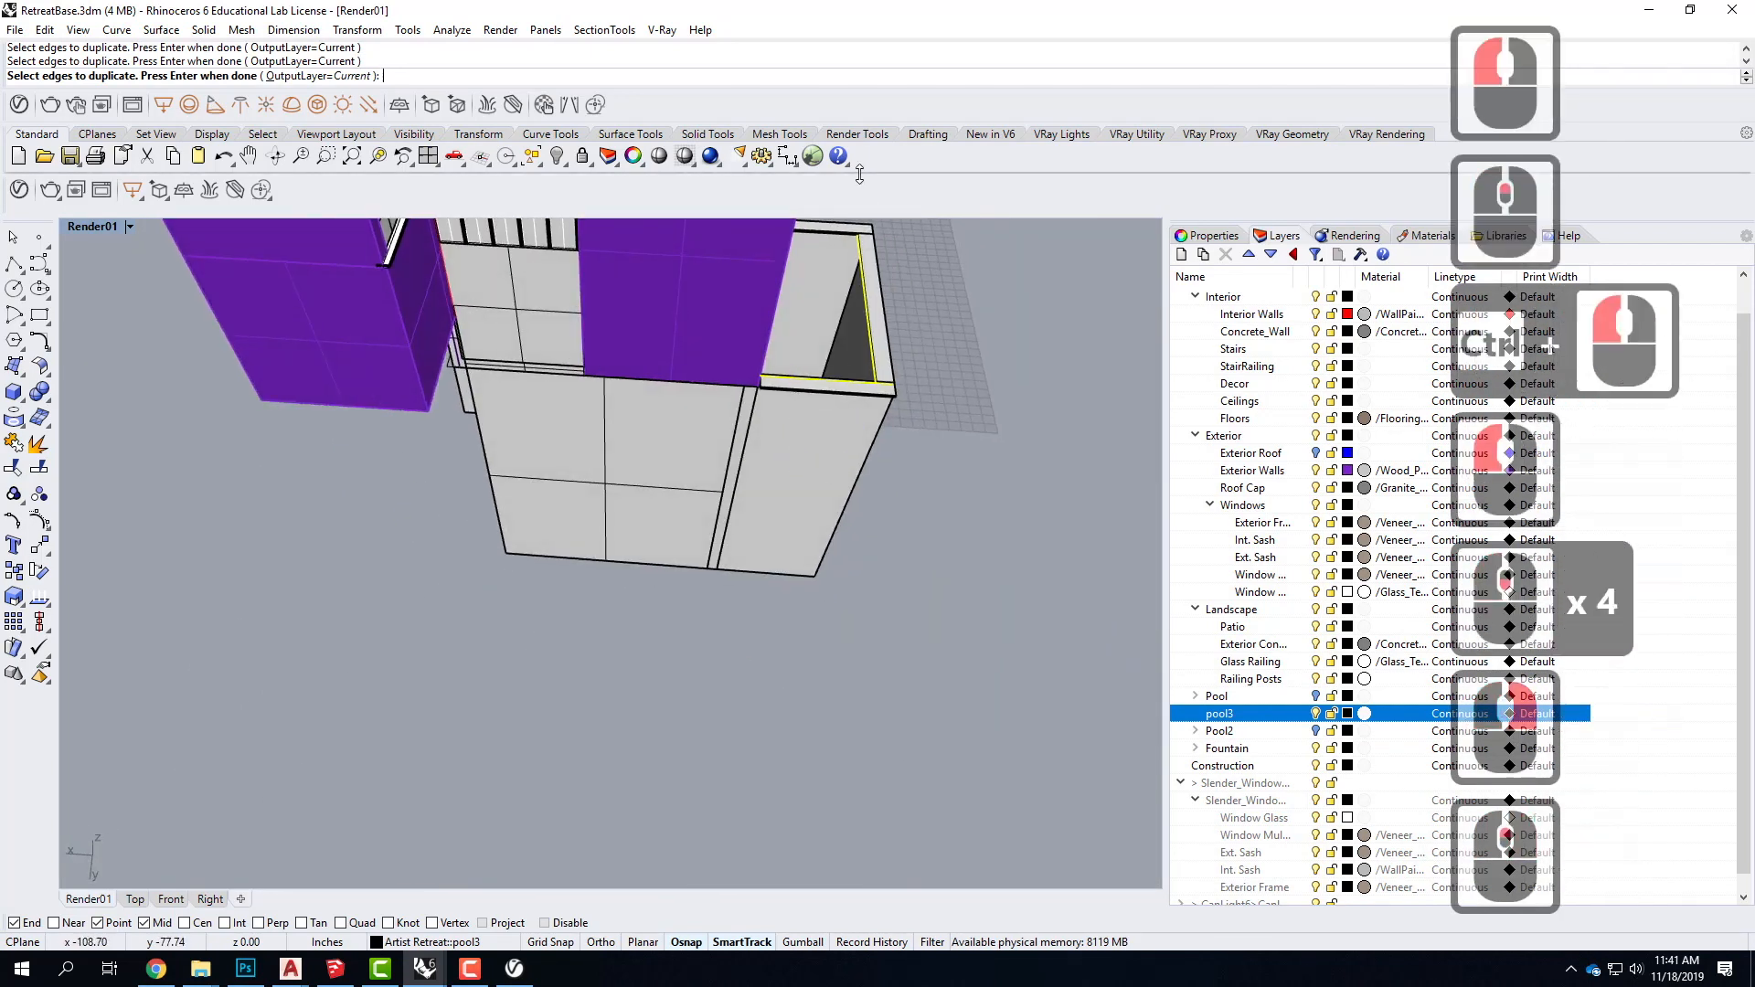
pyautogui.scroll(4, 838, 251)
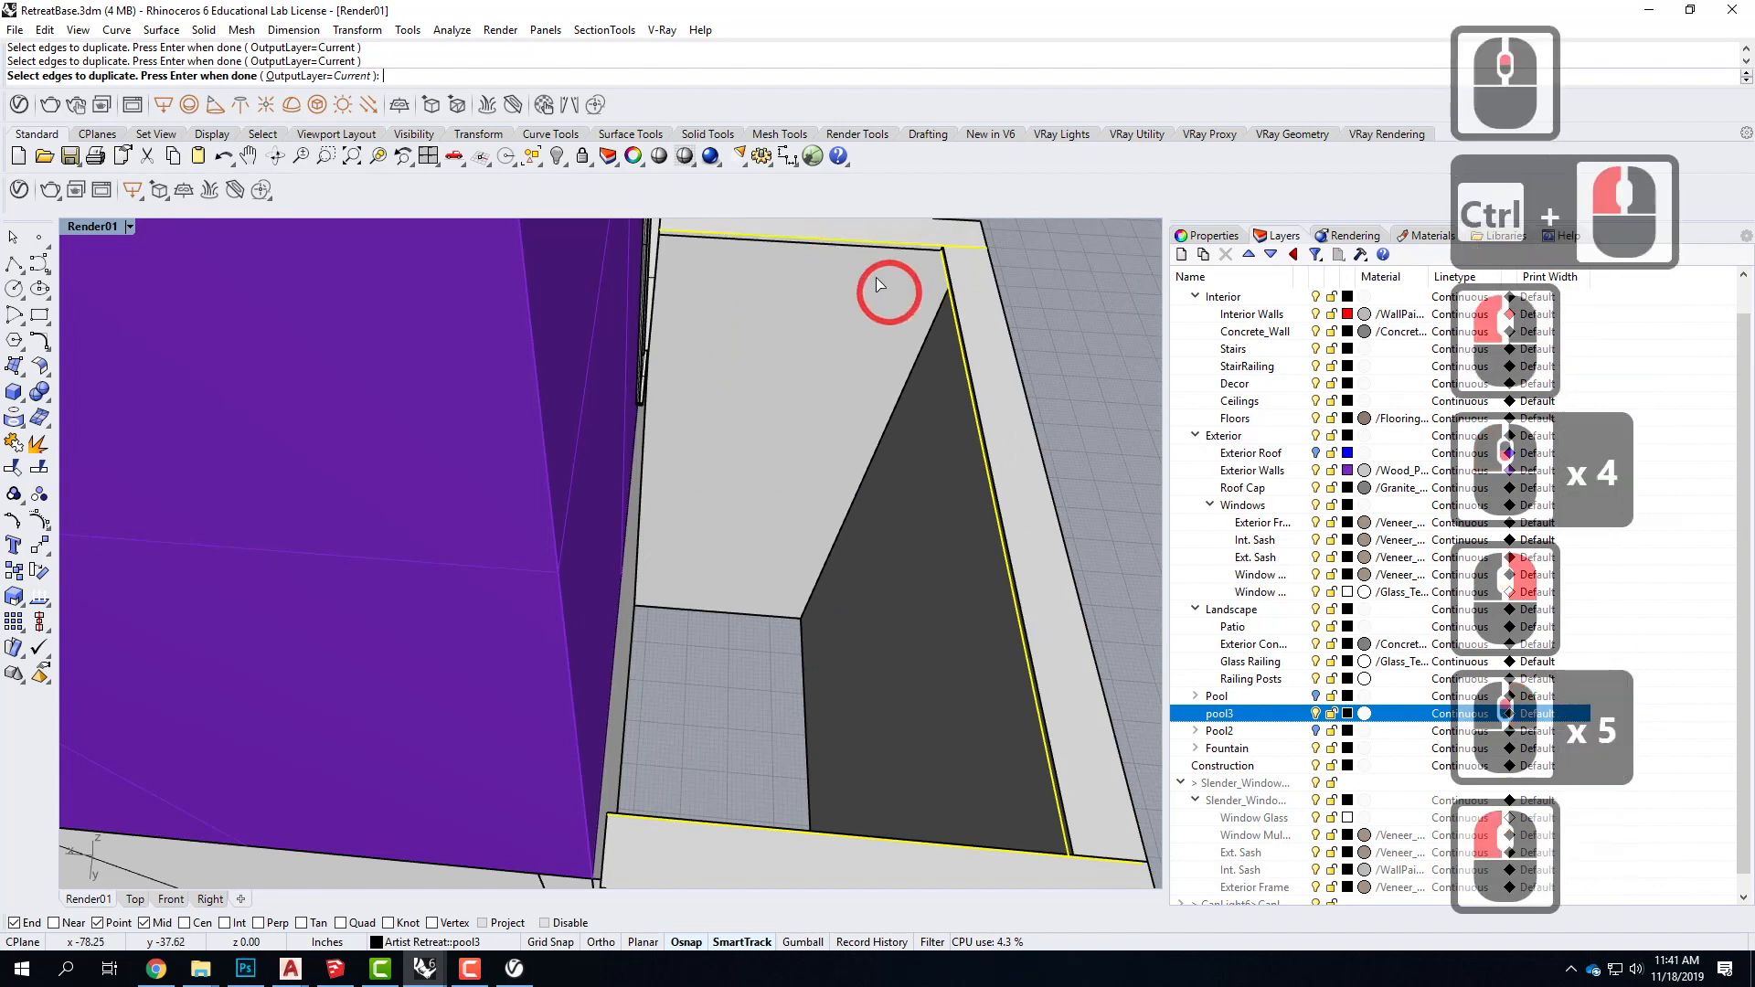
pyautogui.keyDown('ctrl'); pyautogui.click(868, 251); pyautogui.keyUp('ctrl')
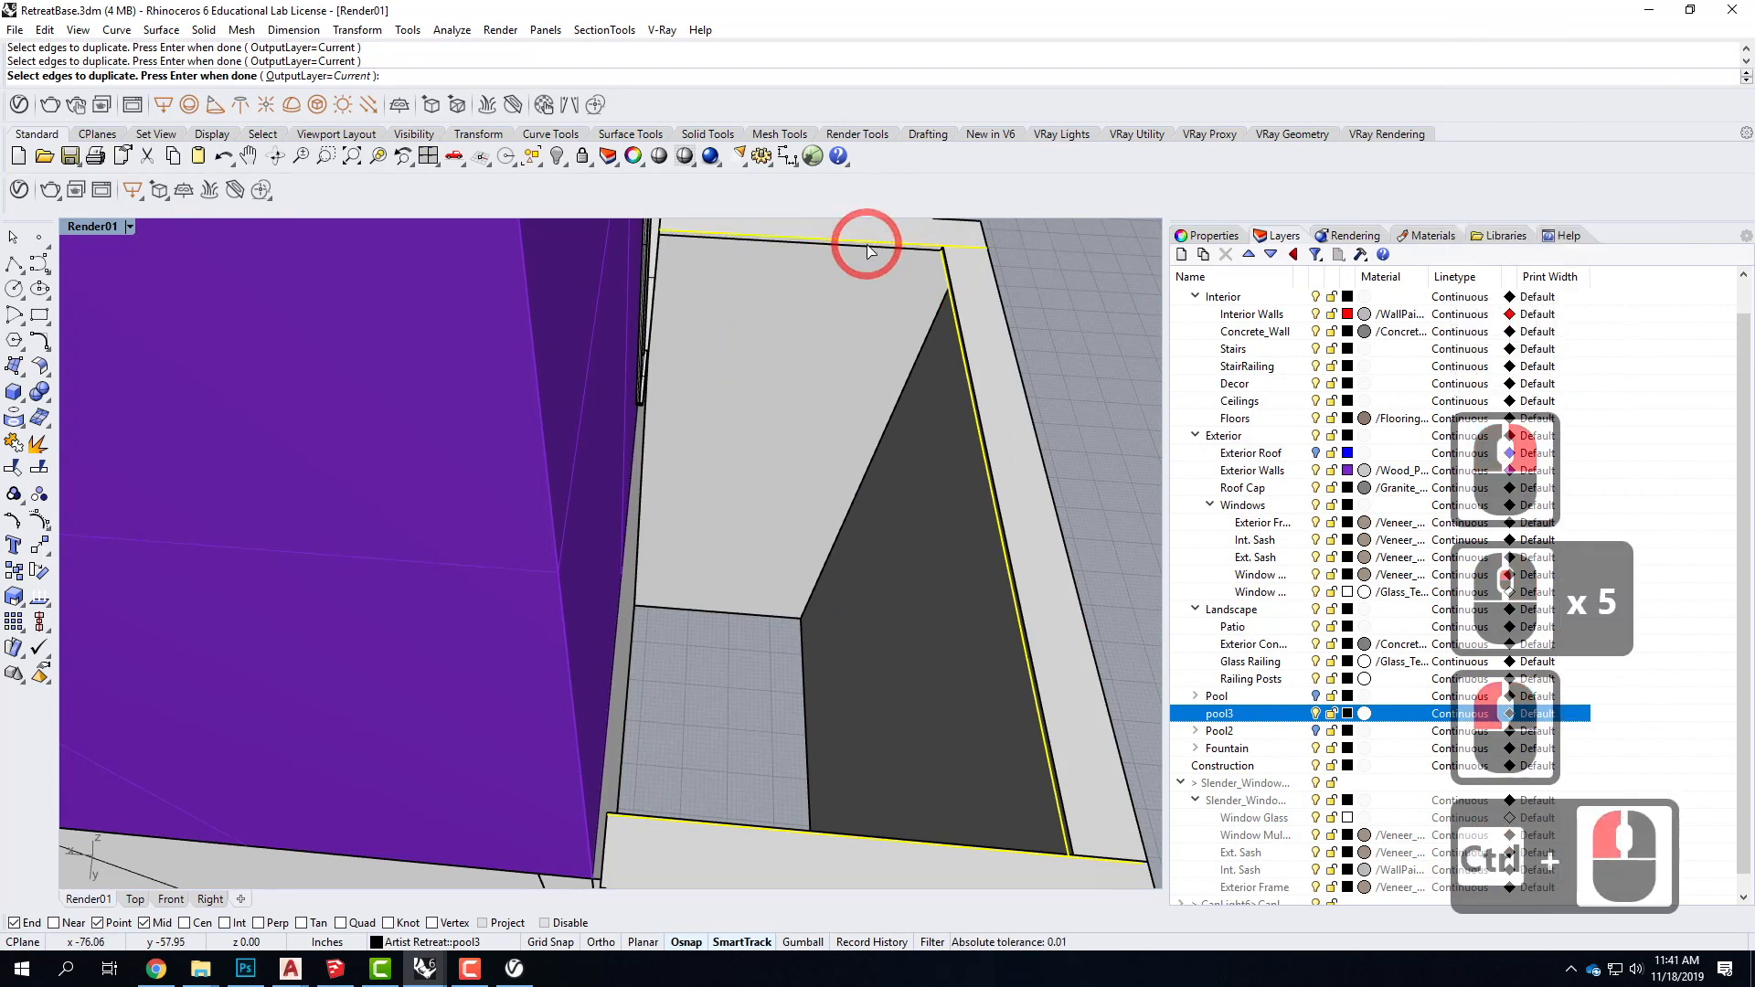
pyautogui.click(869, 251)
pyautogui.moveTo(1001, 352); pyautogui.dragTo(517, 326, button='right')
pyautogui.click(466, 331)
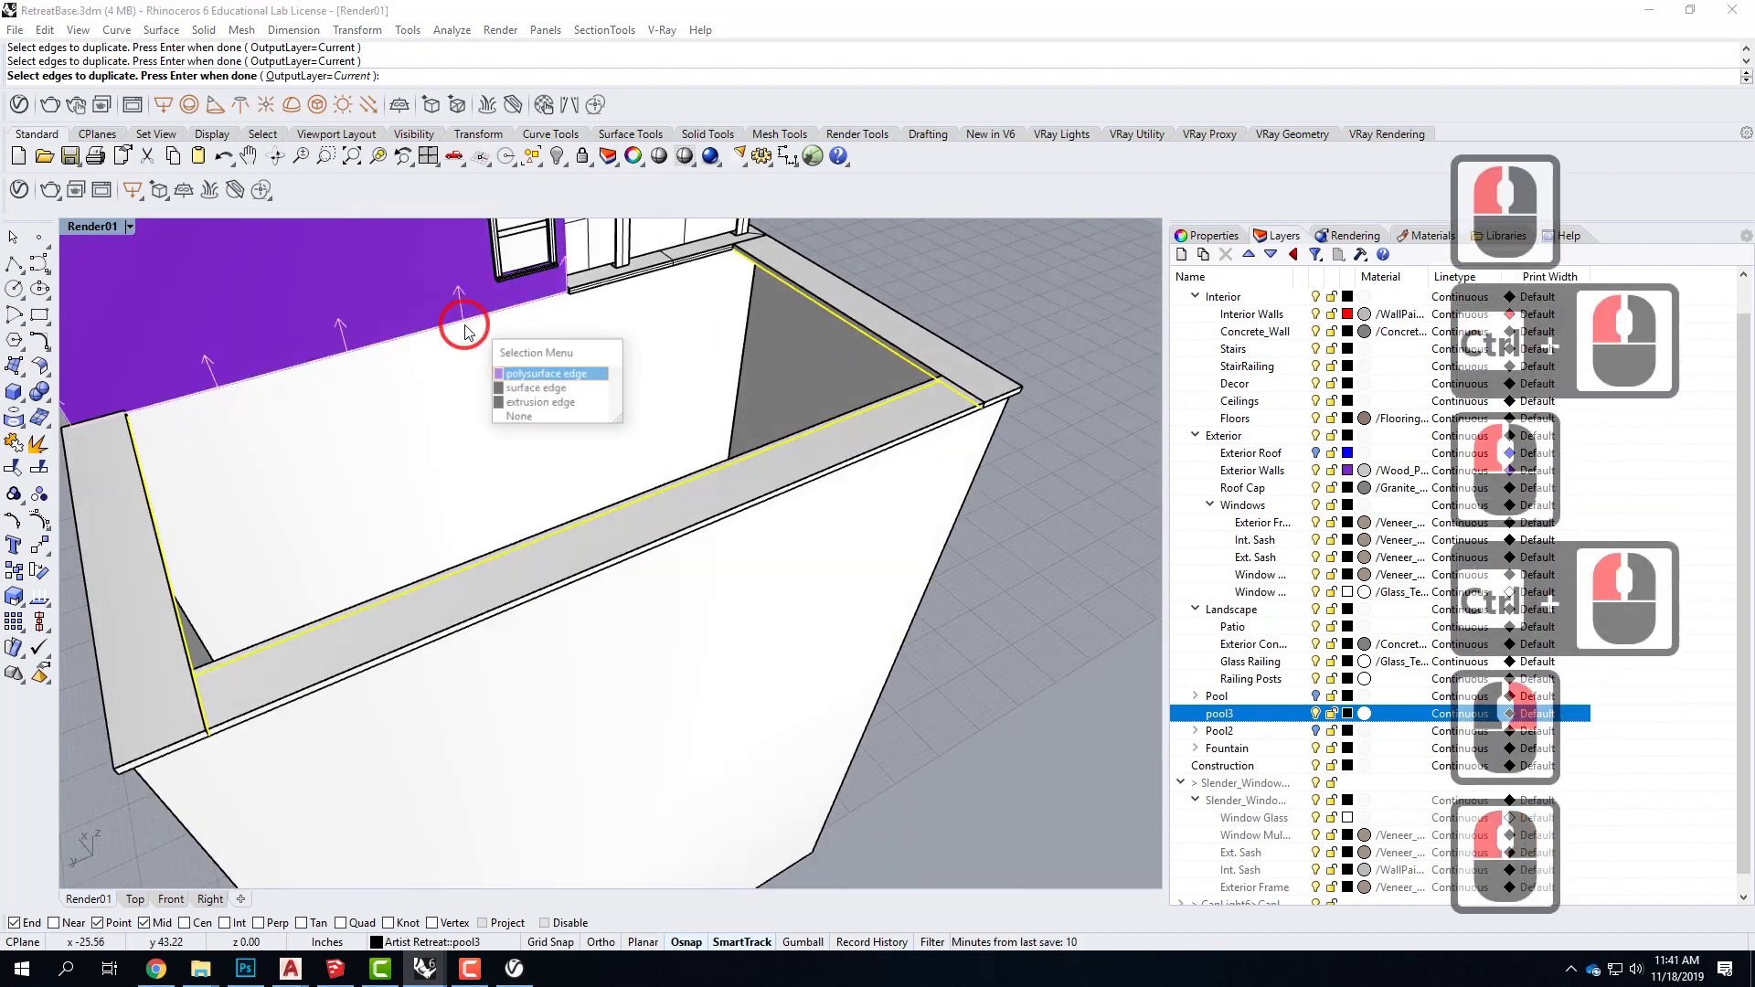
pyautogui.click(527, 381)
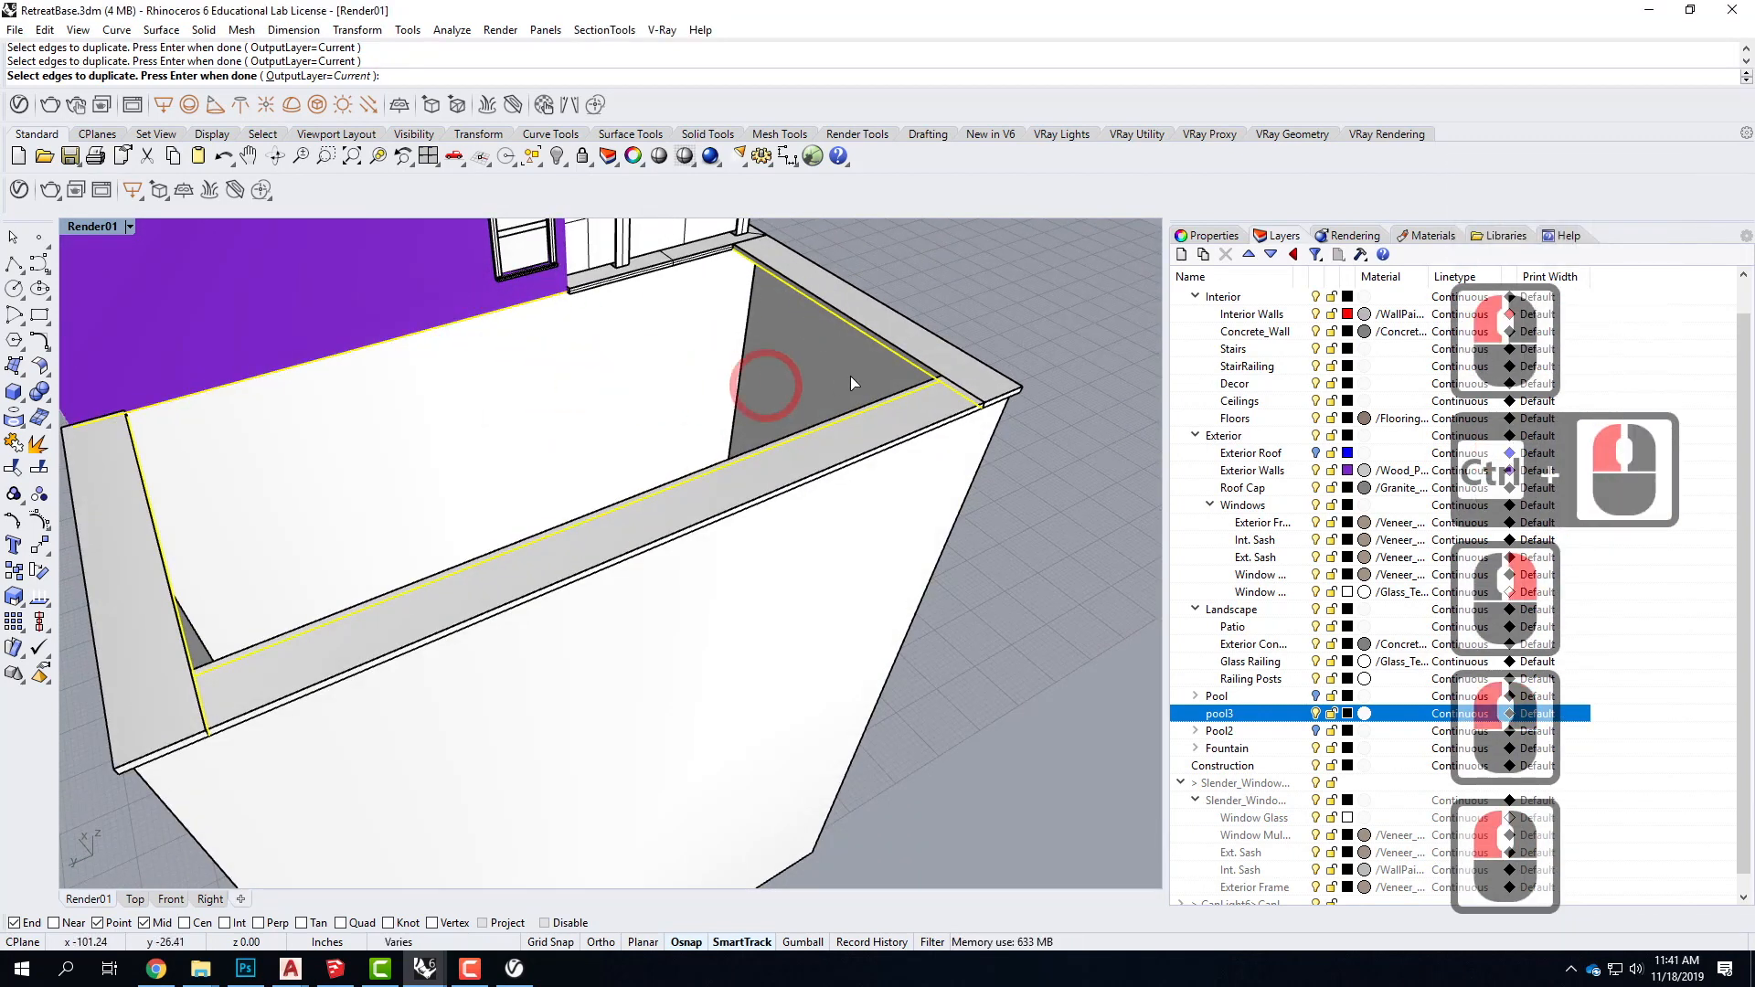
pyautogui.press('Return')
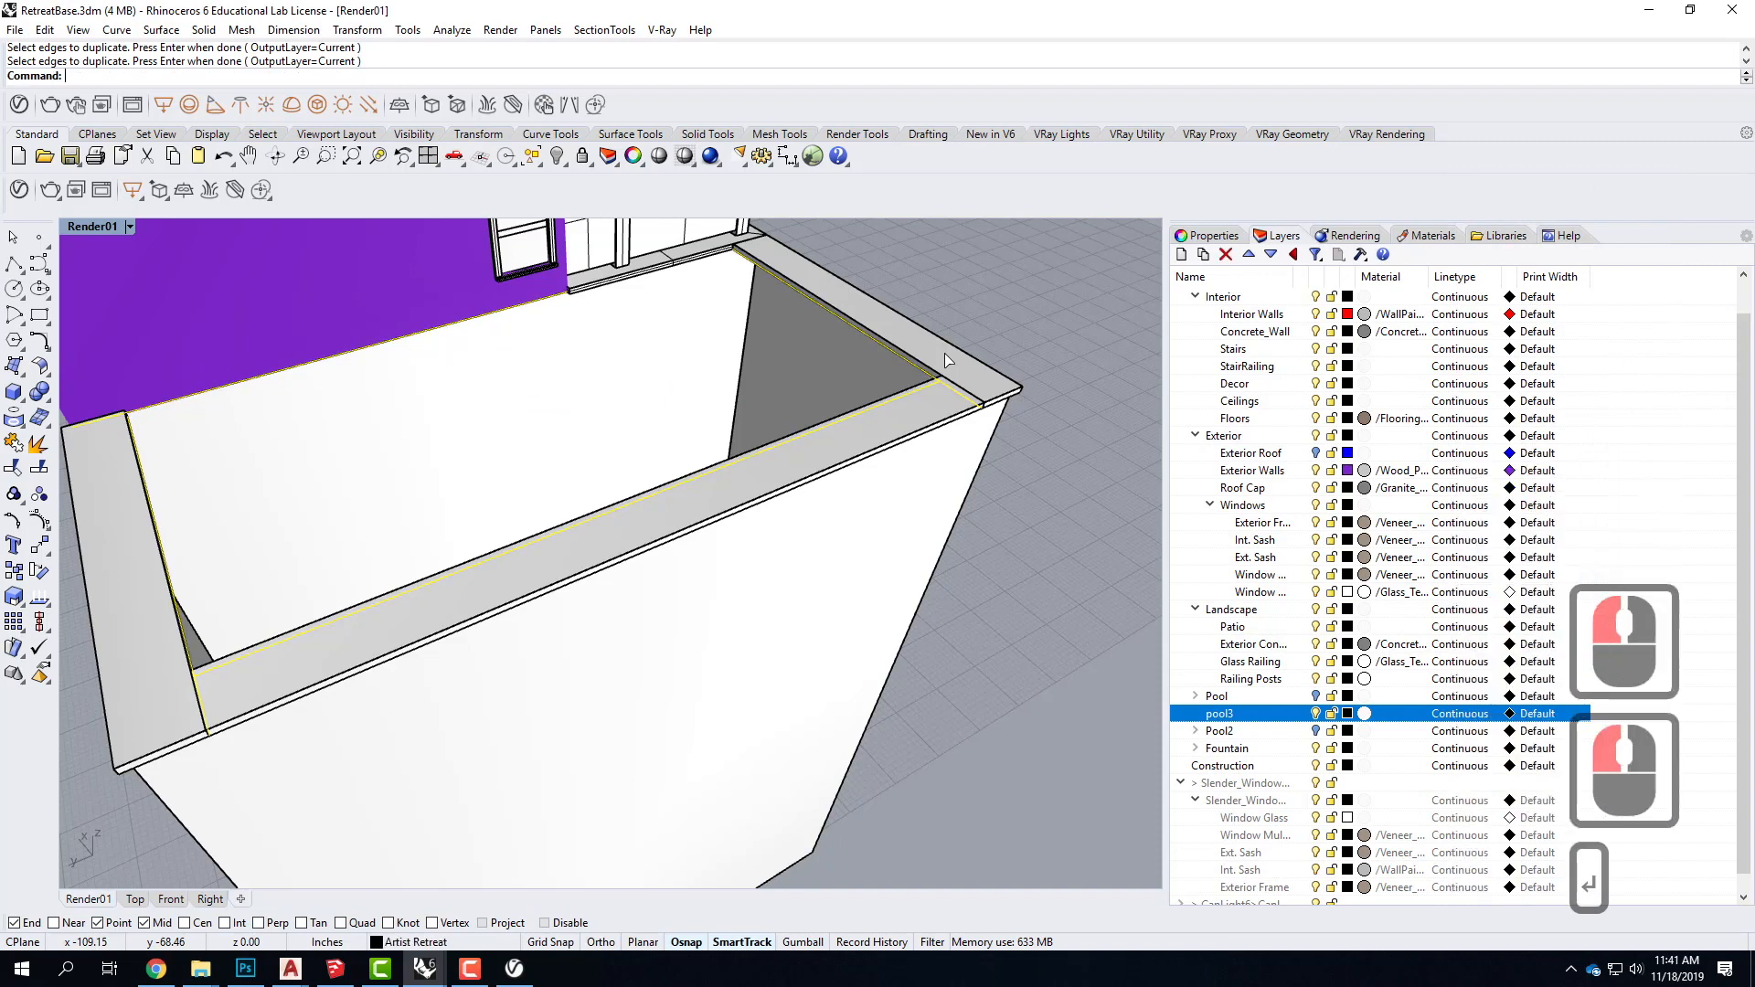
# Step: Hide the pool3 layer so only the duplicated edge curves remain beside the building
pyautogui.click(1316, 714)
pyautogui.scroll(-3, 960, 574)
pyautogui.moveTo(960, 574); pyautogui.dragTo(873, 576, button='right')
pyautogui.scroll(4, 523, 457)
pyautogui.scroll(-5, 528, 446)
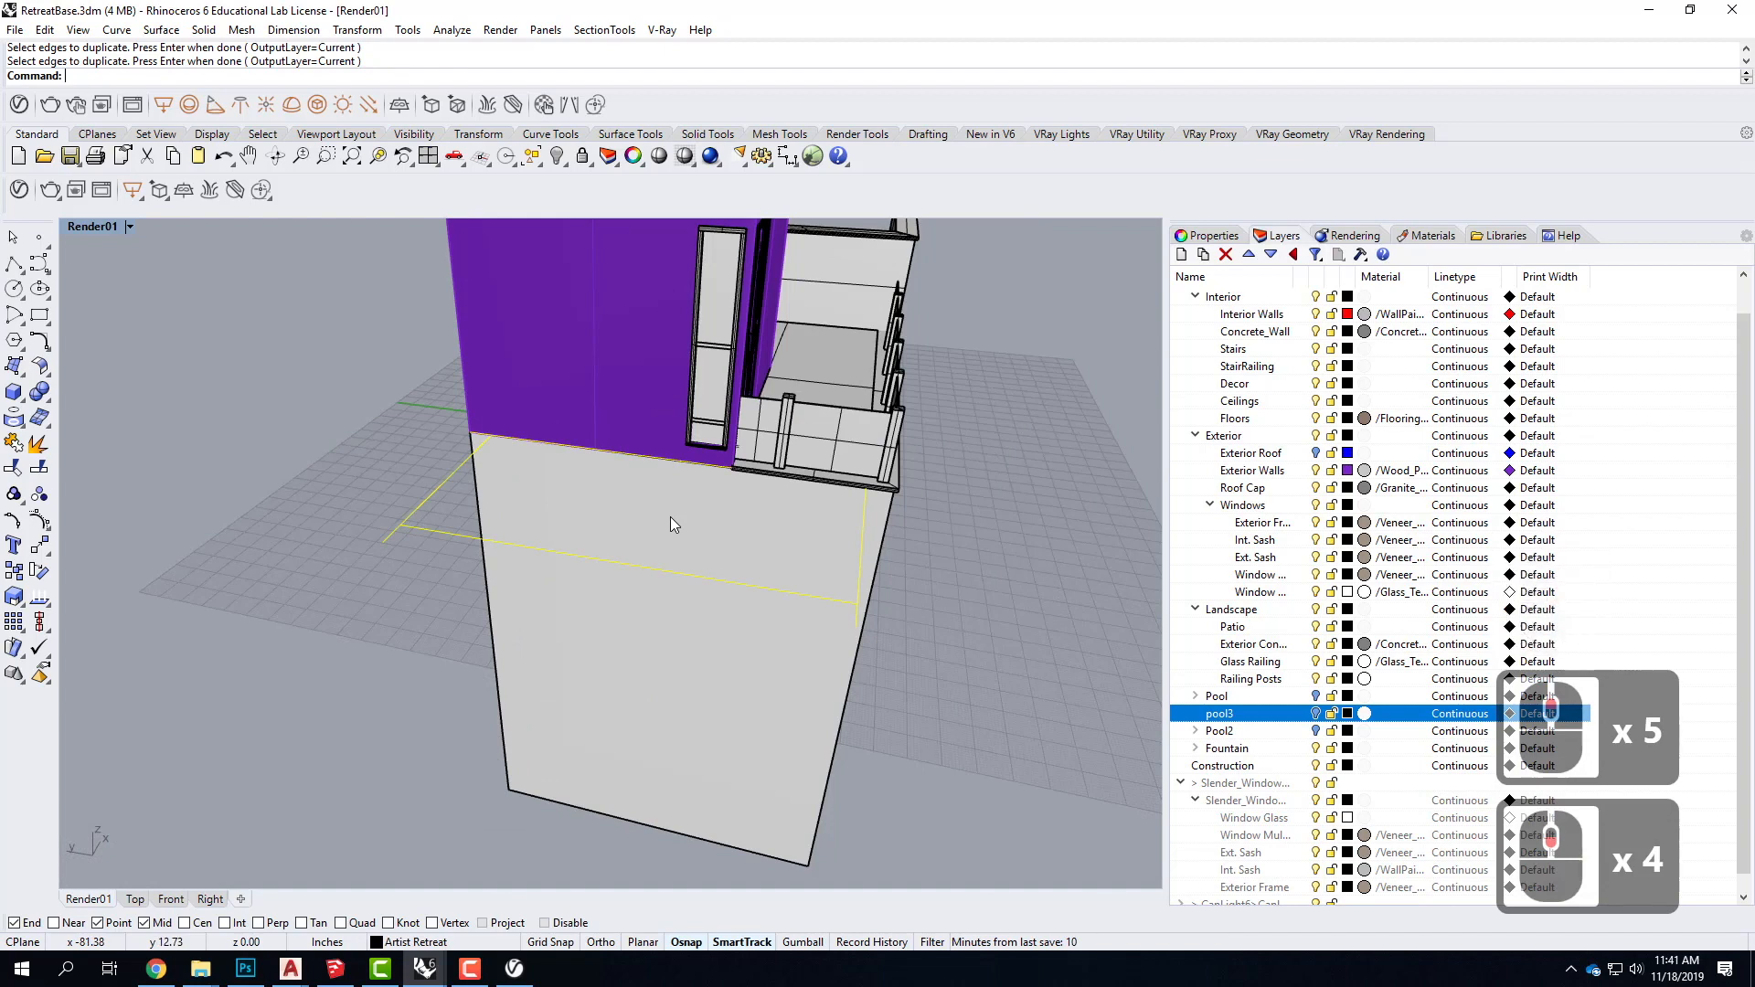
# Step: Trim the overhanging ends of the two short-side curves where they pass the long outer curve
pyautogui.write('trim')
pyautogui.press('Return')
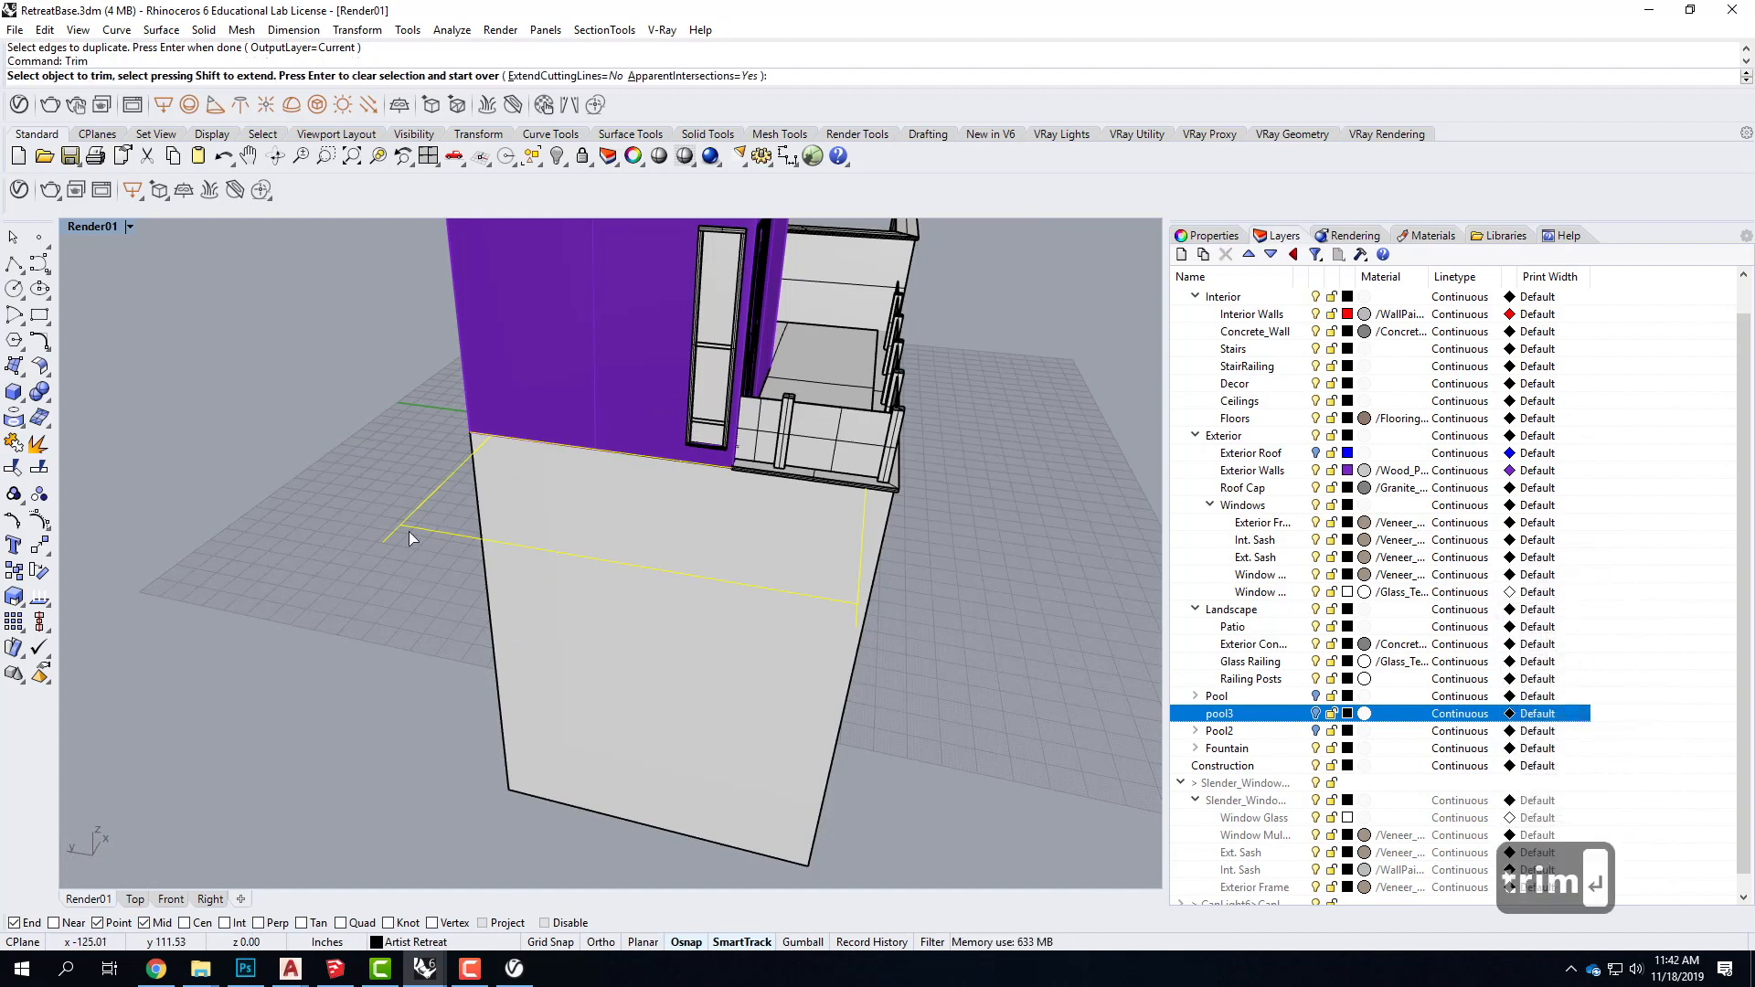
pyautogui.click(525, 574)
pyautogui.moveTo(812, 602); pyautogui.dragTo(1035, 562, button='right')
pyautogui.click(1018, 549)
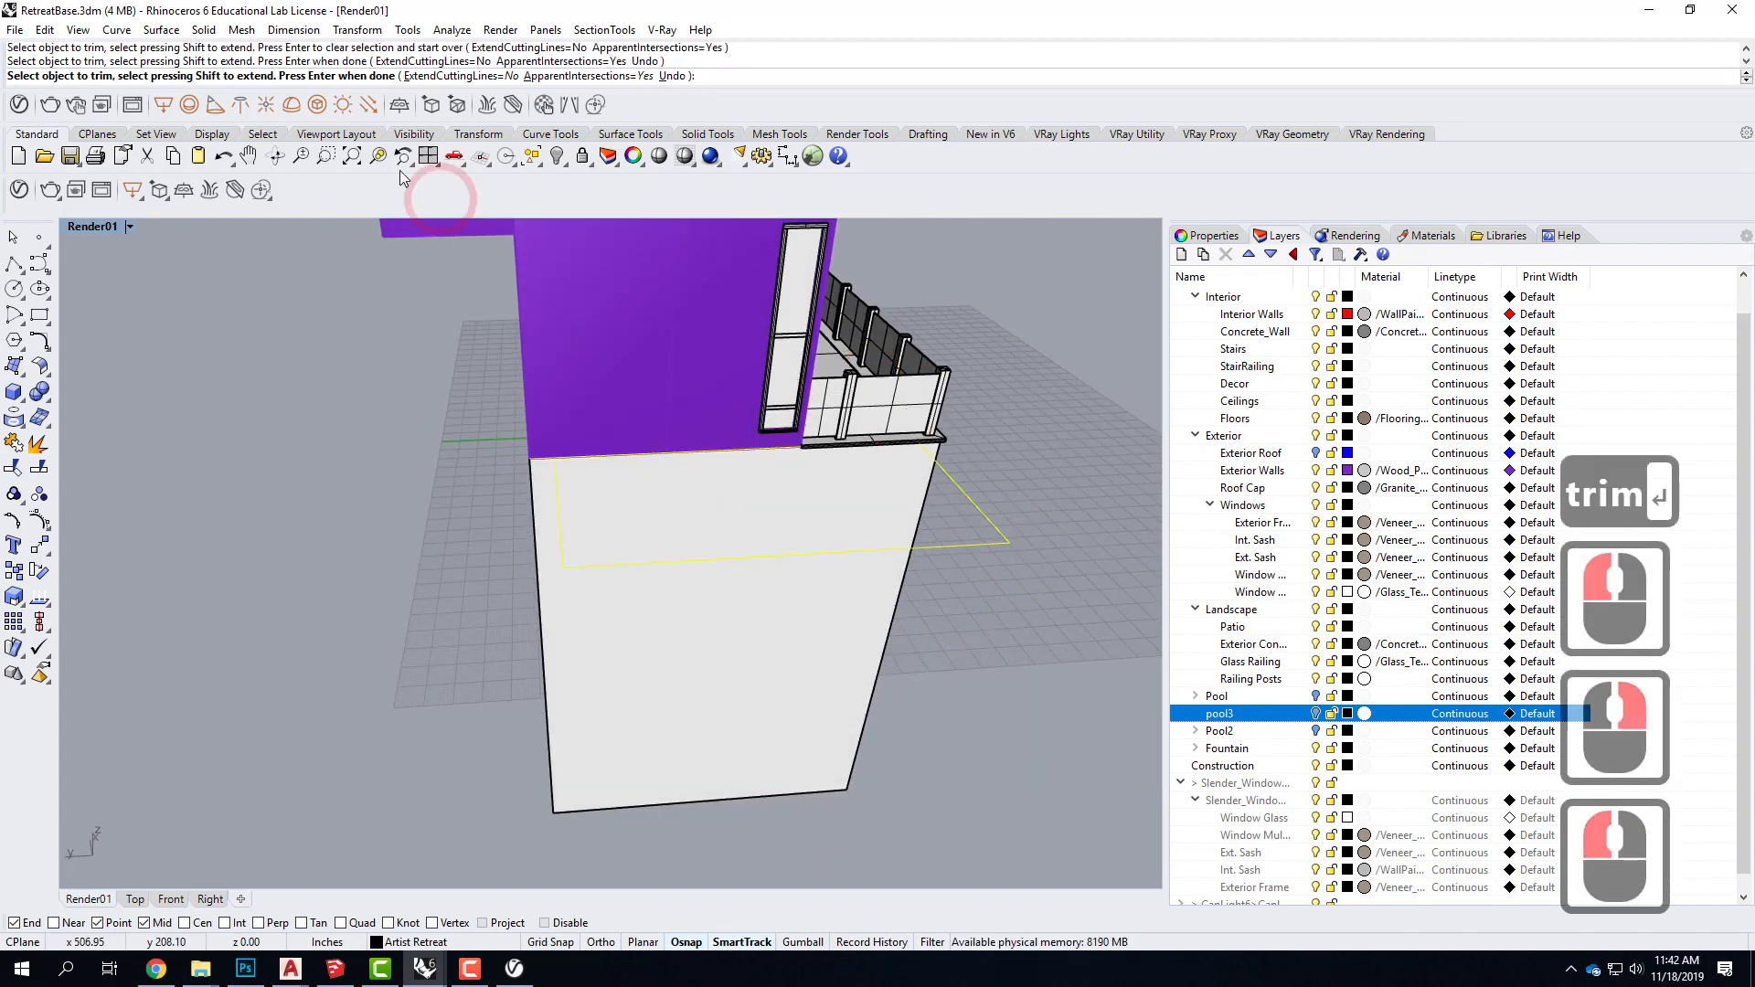
# Step: Set the viewport to Wireframe display, inspect the corners along the building wall and end the Trim command
pyautogui.click(129, 226)
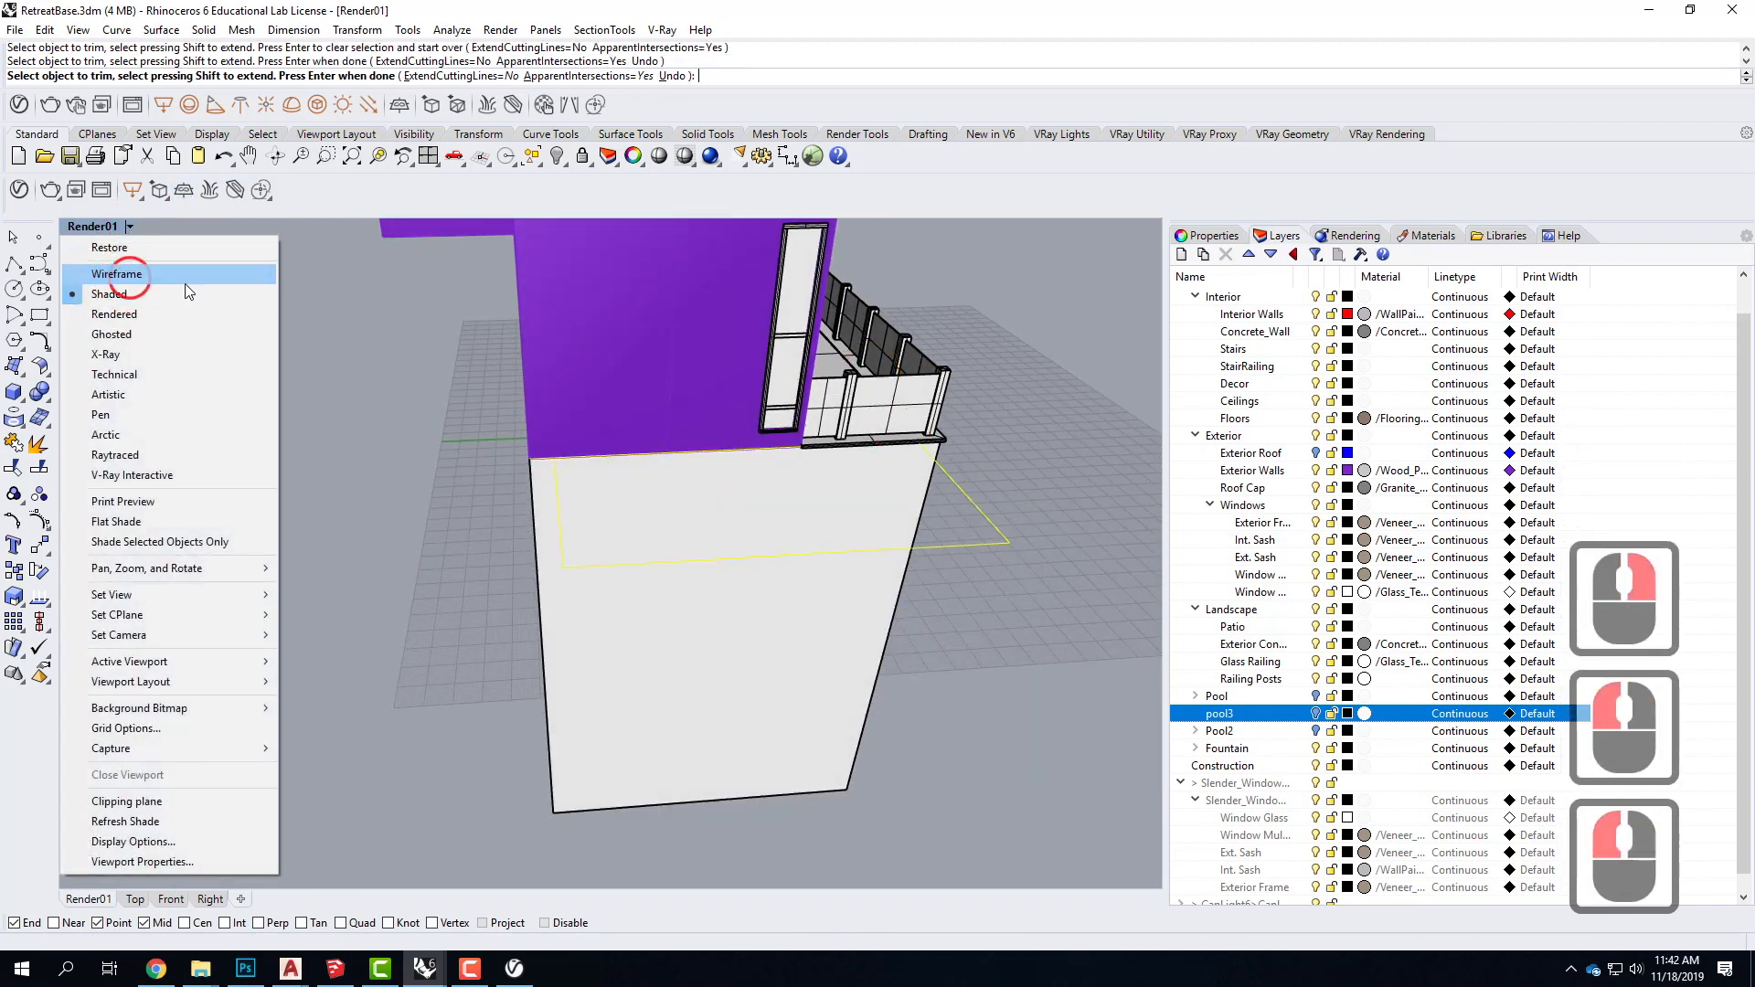
pyautogui.click(144, 278)
pyautogui.scroll(5, 567, 464)
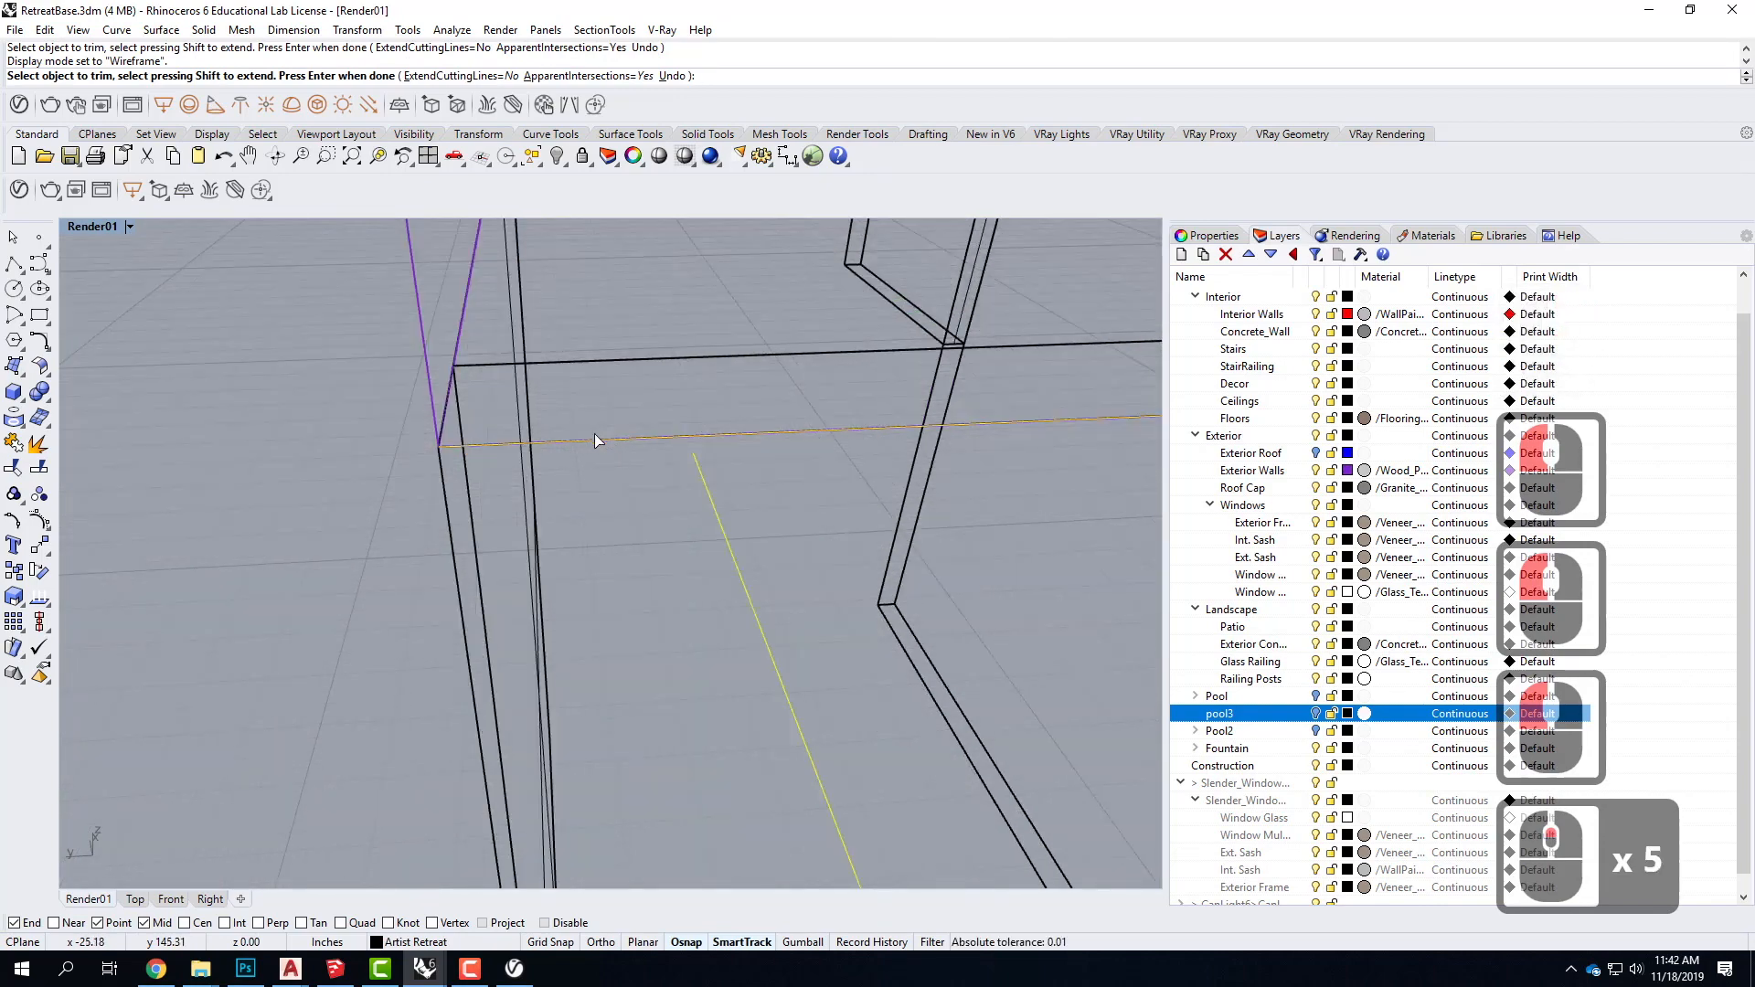
pyautogui.scroll(-4, 343, 497)
pyautogui.scroll(4, 936, 465)
pyautogui.scroll(-4, 937, 464)
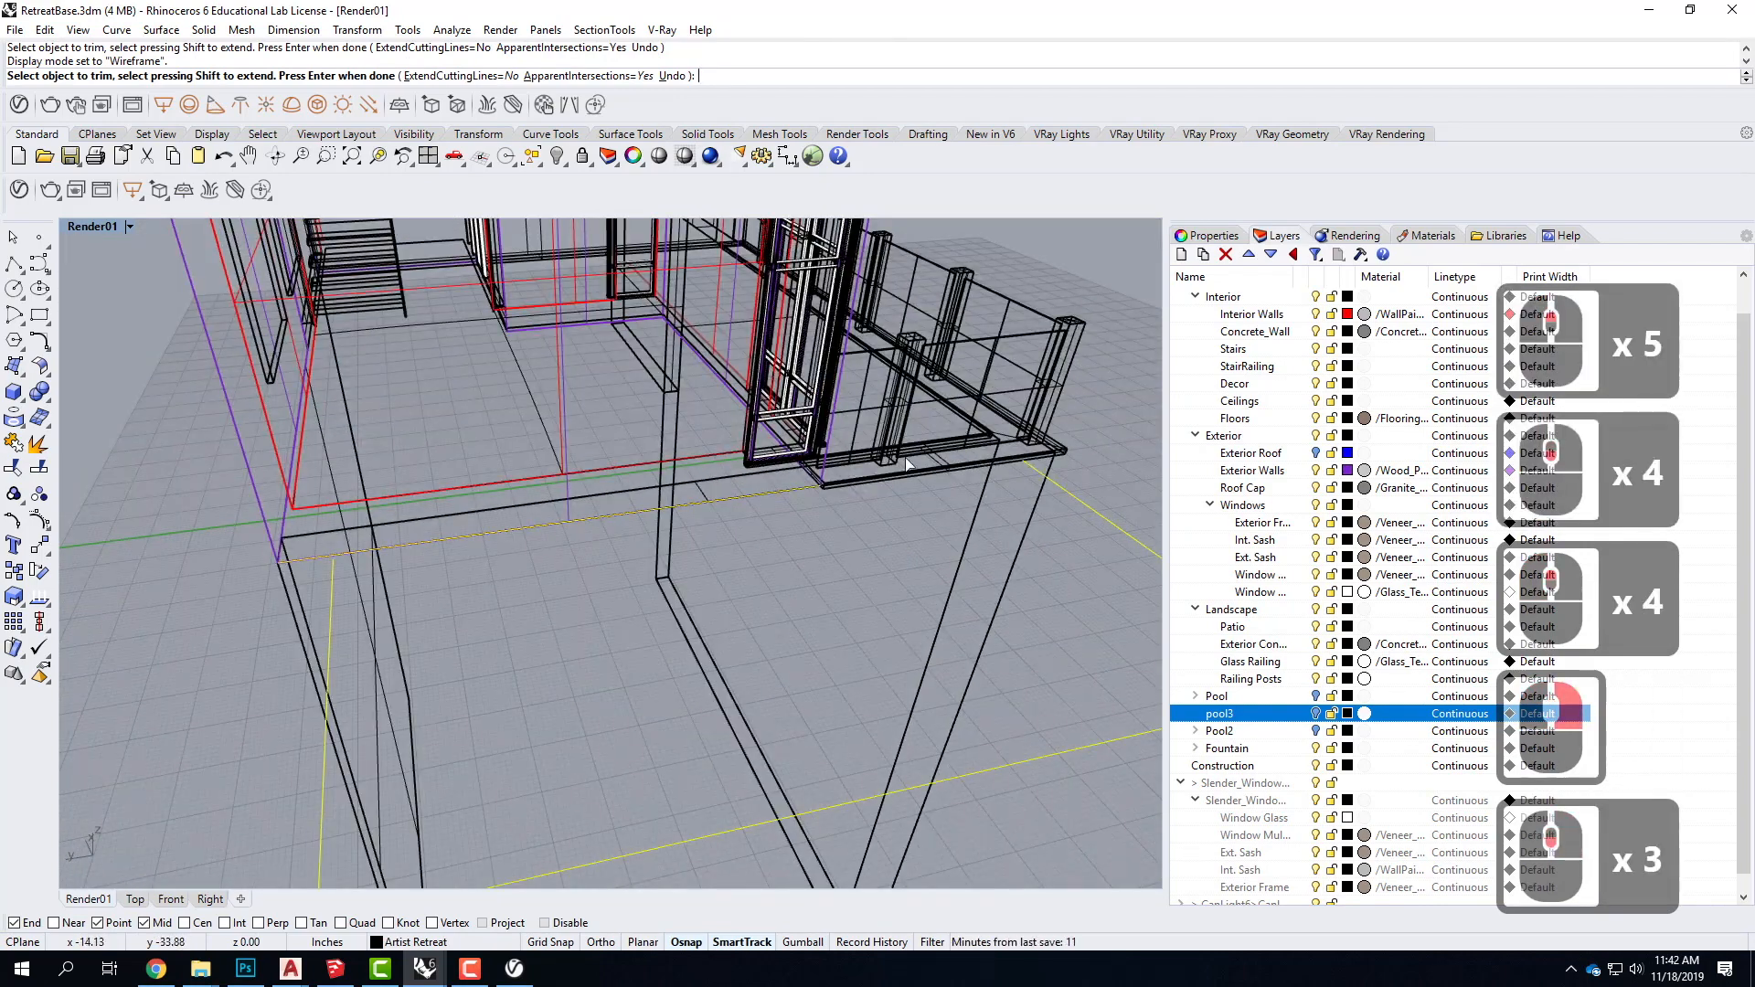
pyautogui.press('Escape')
# Step: Fillet the curve along the building wall with one adjoining short-side curve at radius 0 to form a sharp corner
pyautogui.write('fi')
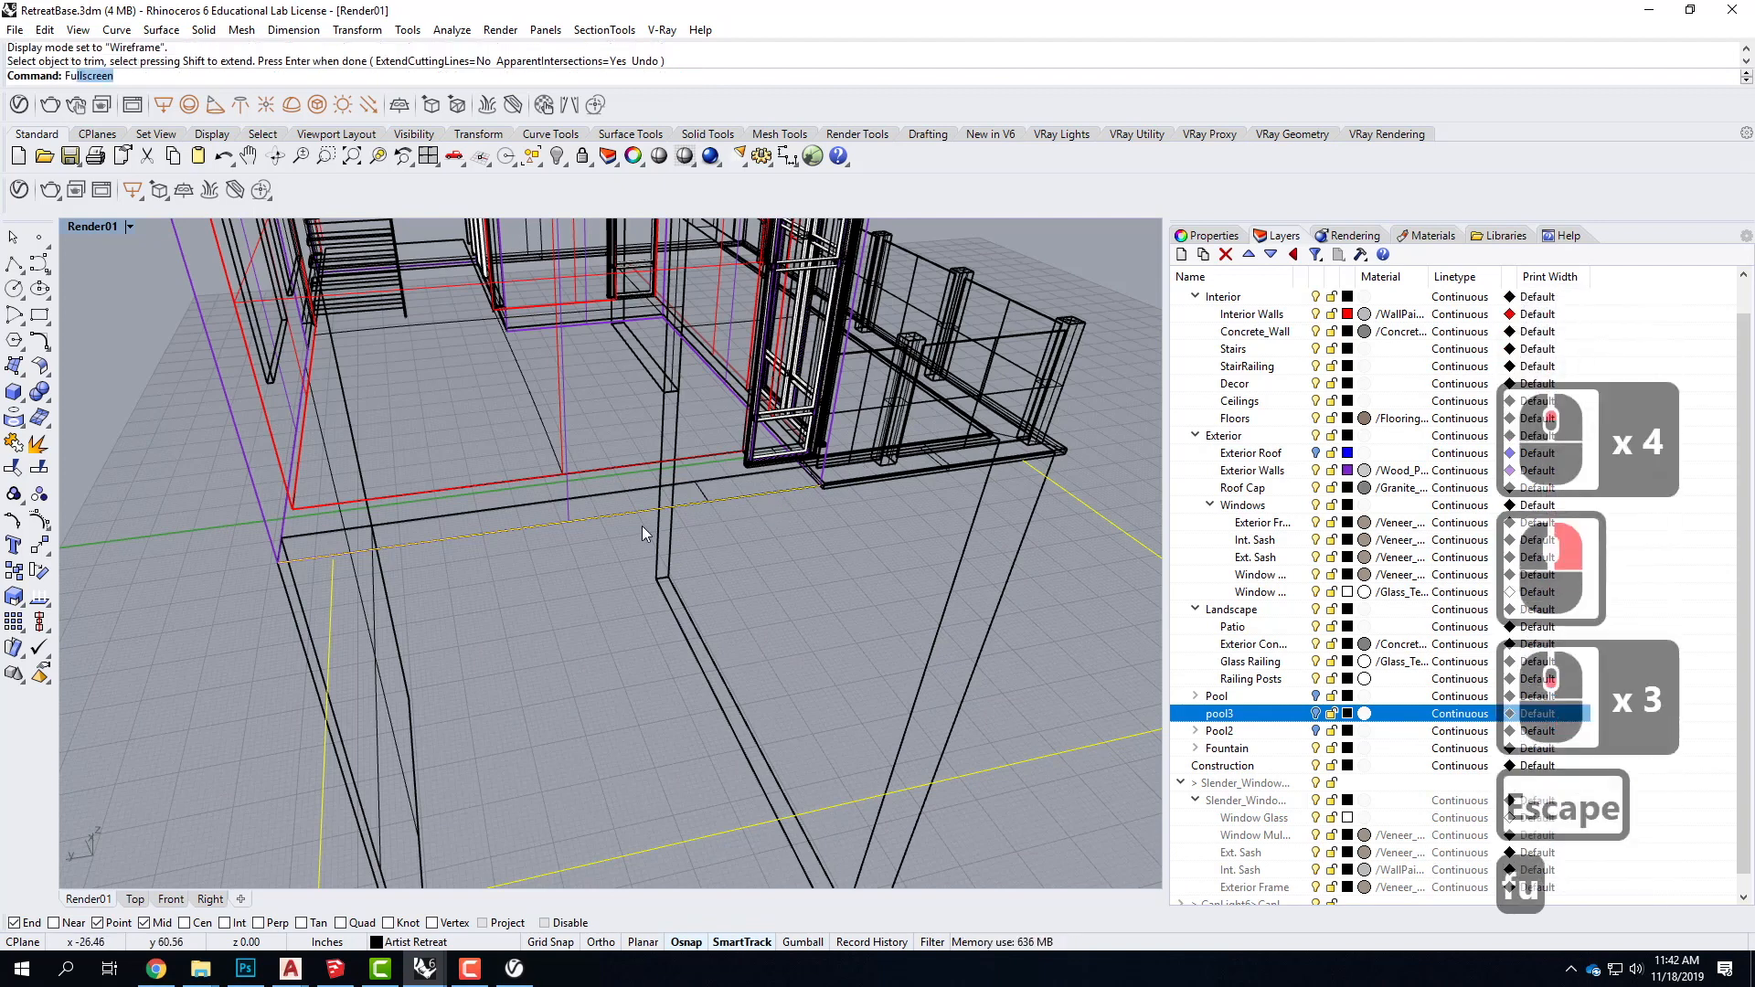
pyautogui.write('llet')
pyautogui.press('Return')
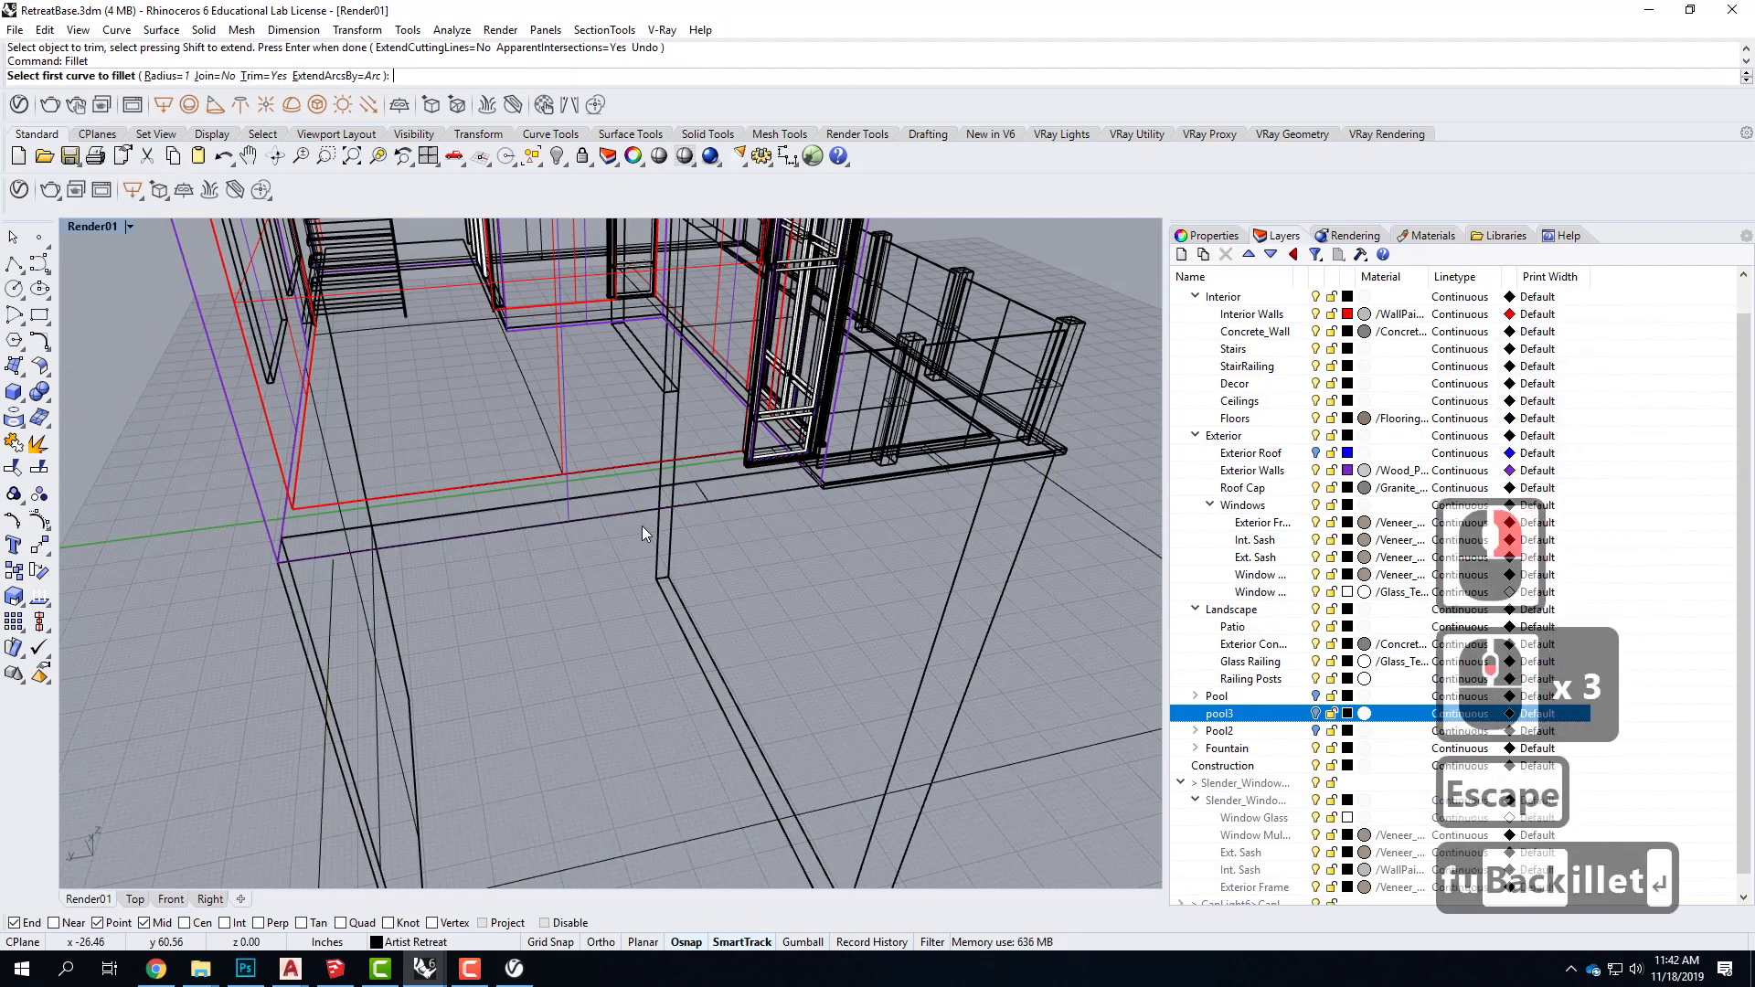
pyautogui.write('r')
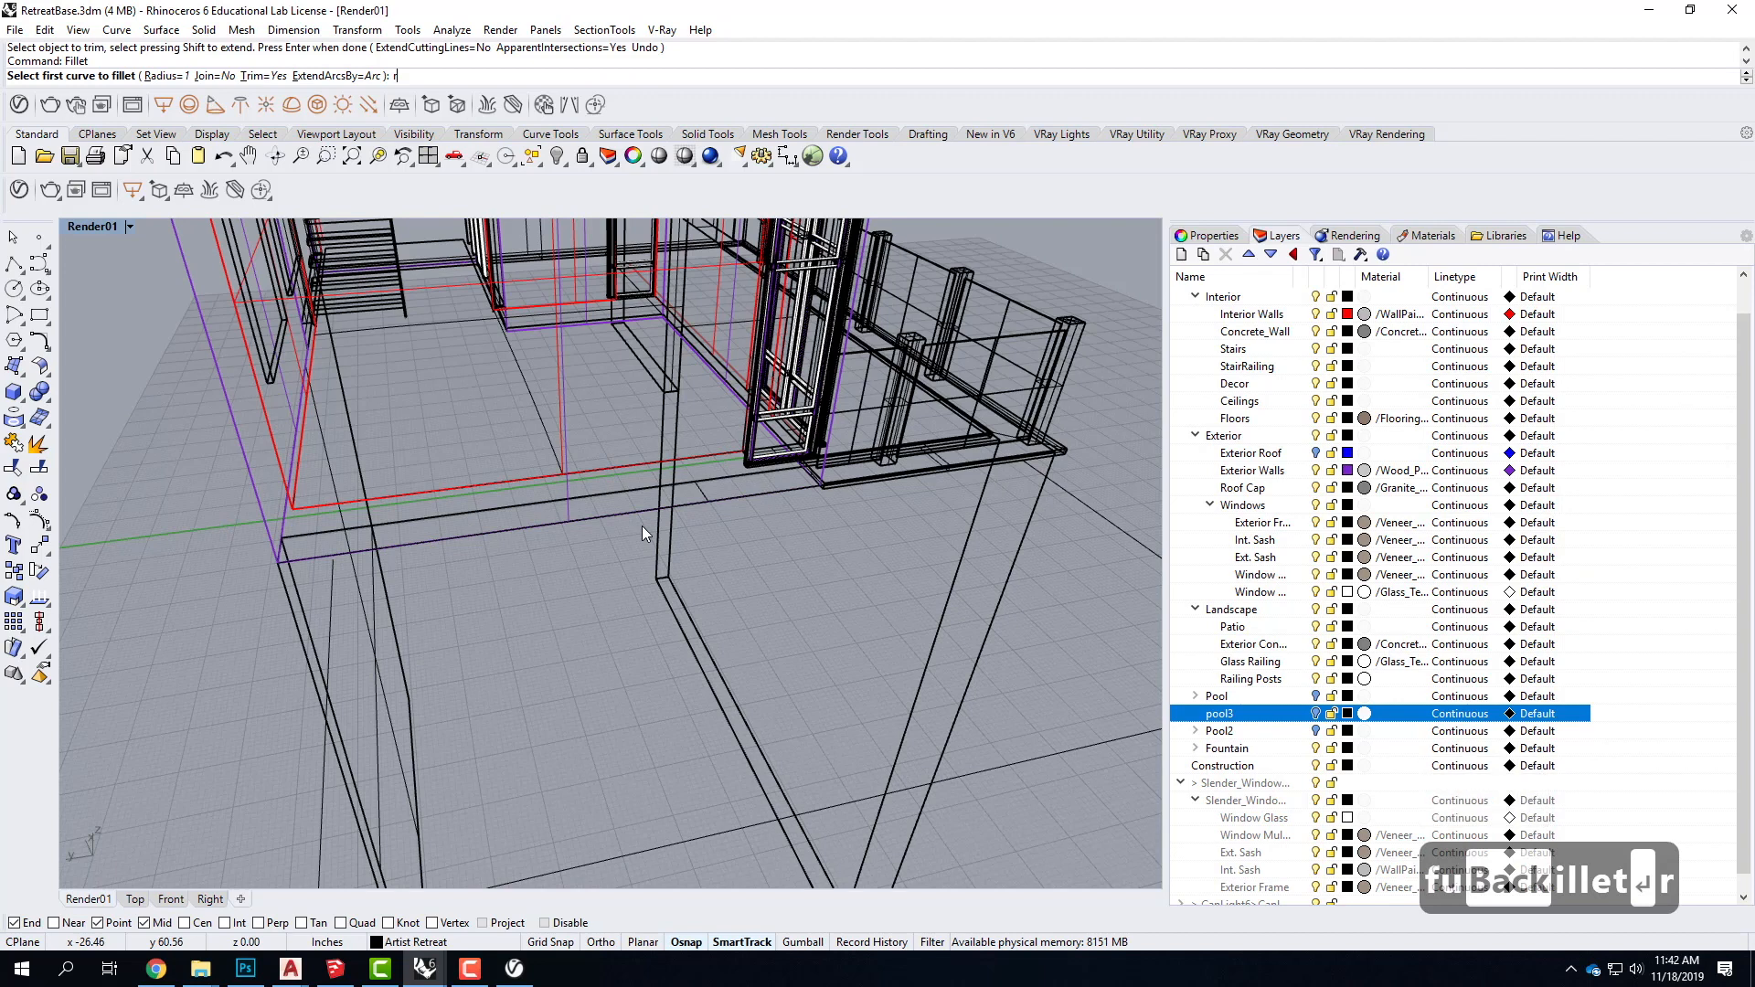
pyautogui.press('Return')
pyautogui.write('0')
pyautogui.press('Return')
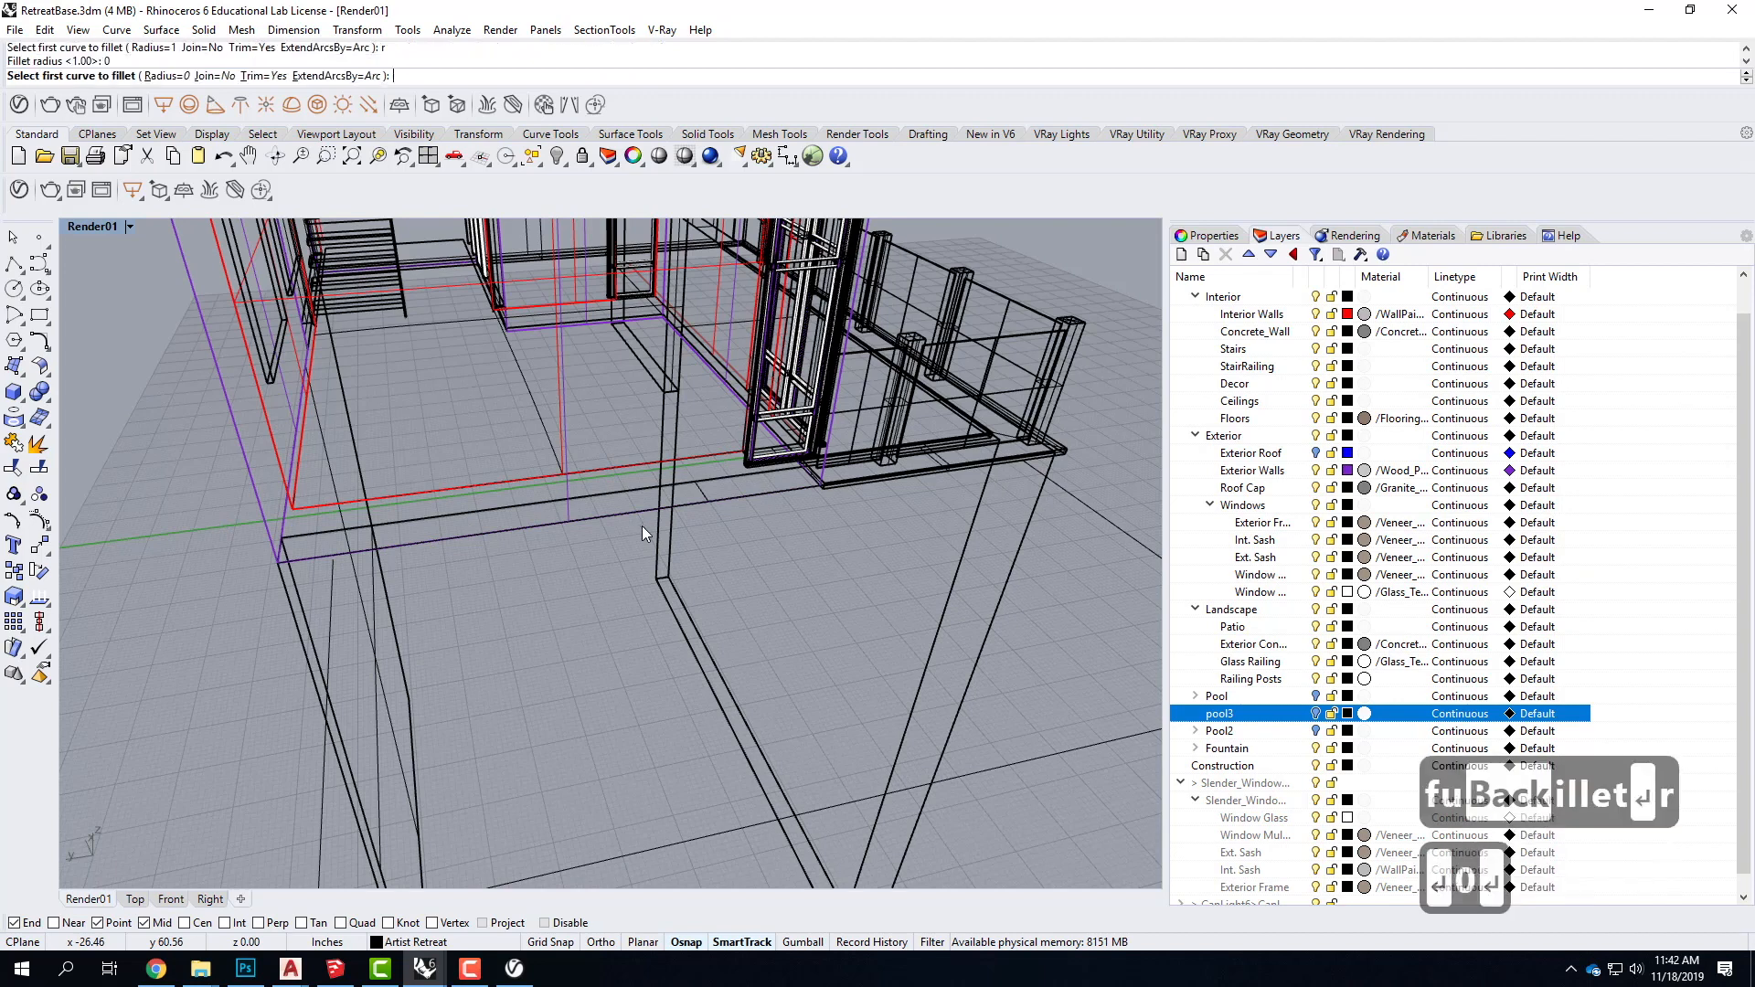
pyautogui.click(386, 549)
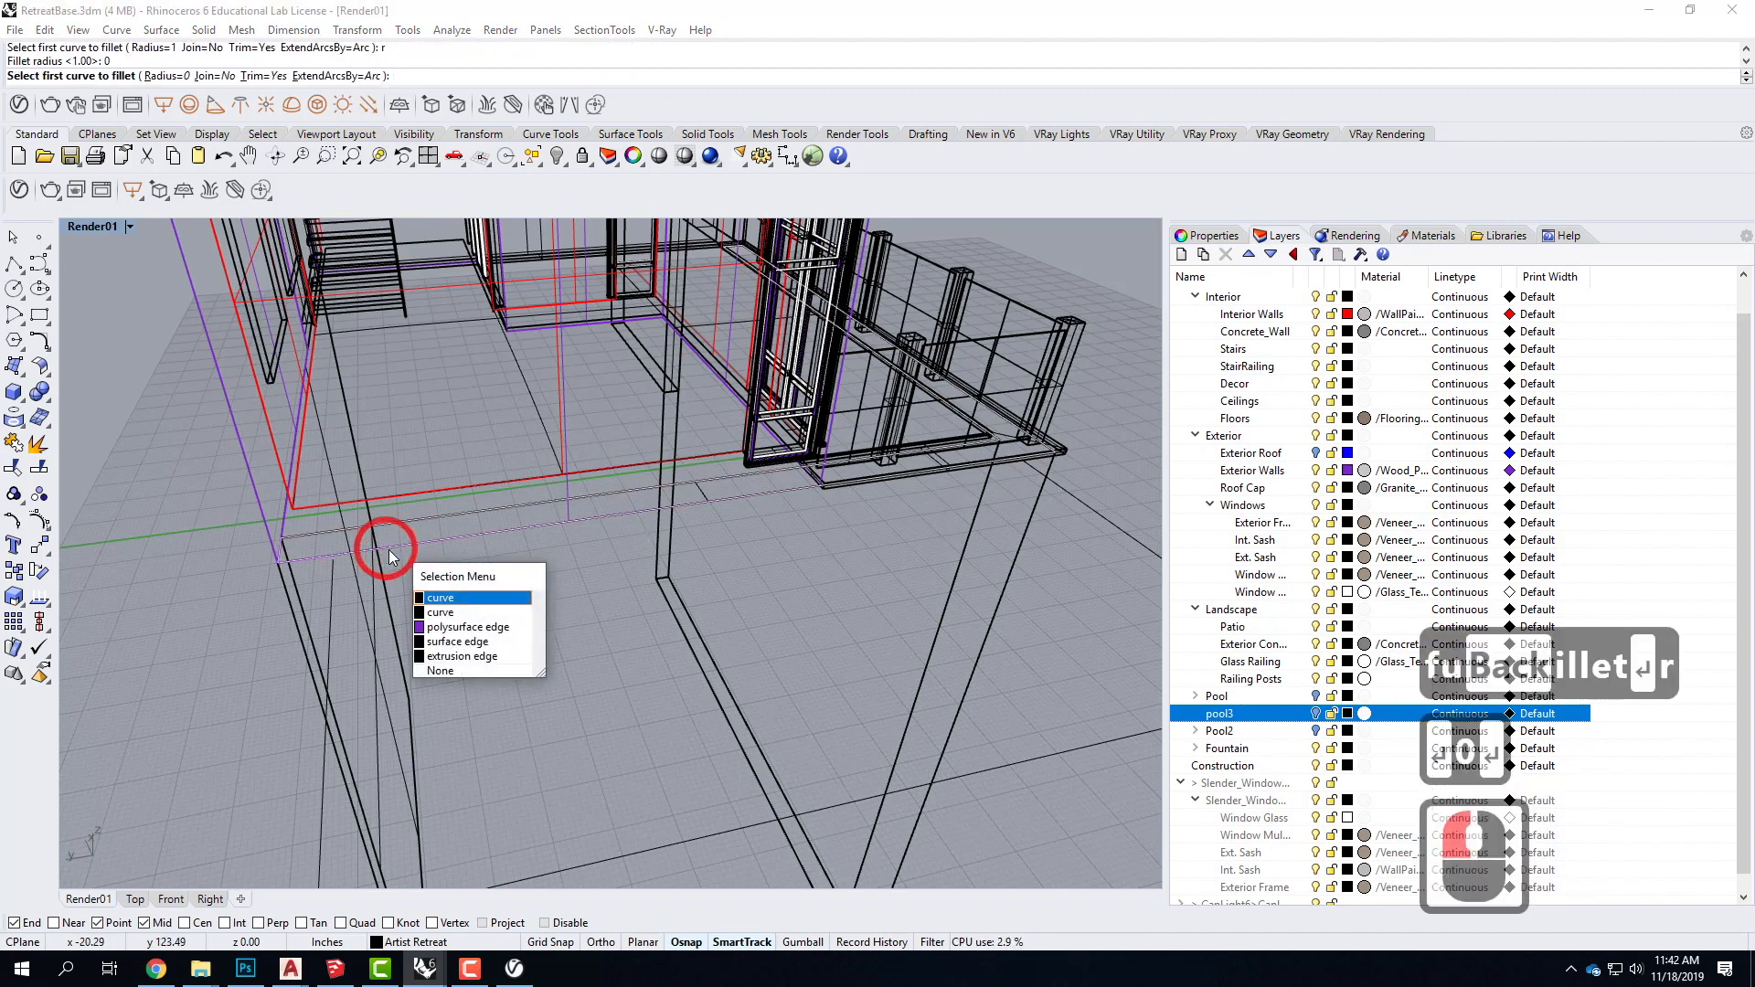
pyautogui.click(461, 615)
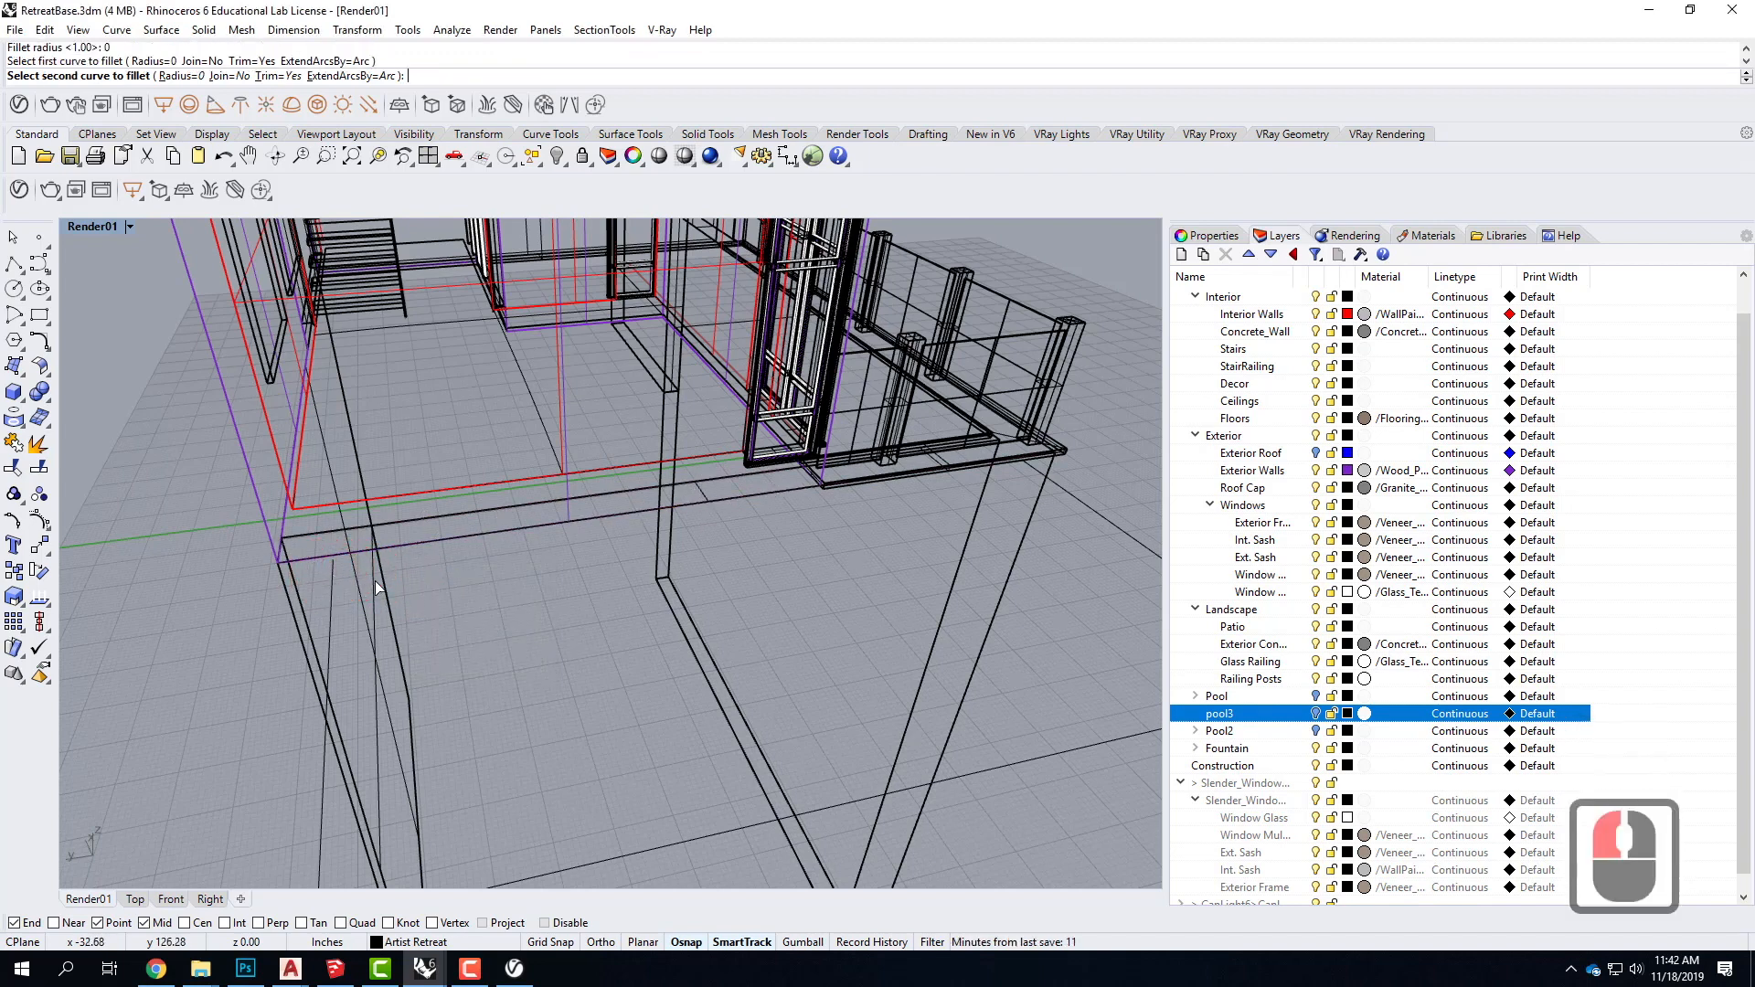
pyautogui.moveTo(552, 611); pyautogui.dragTo(204, 502, button='right')
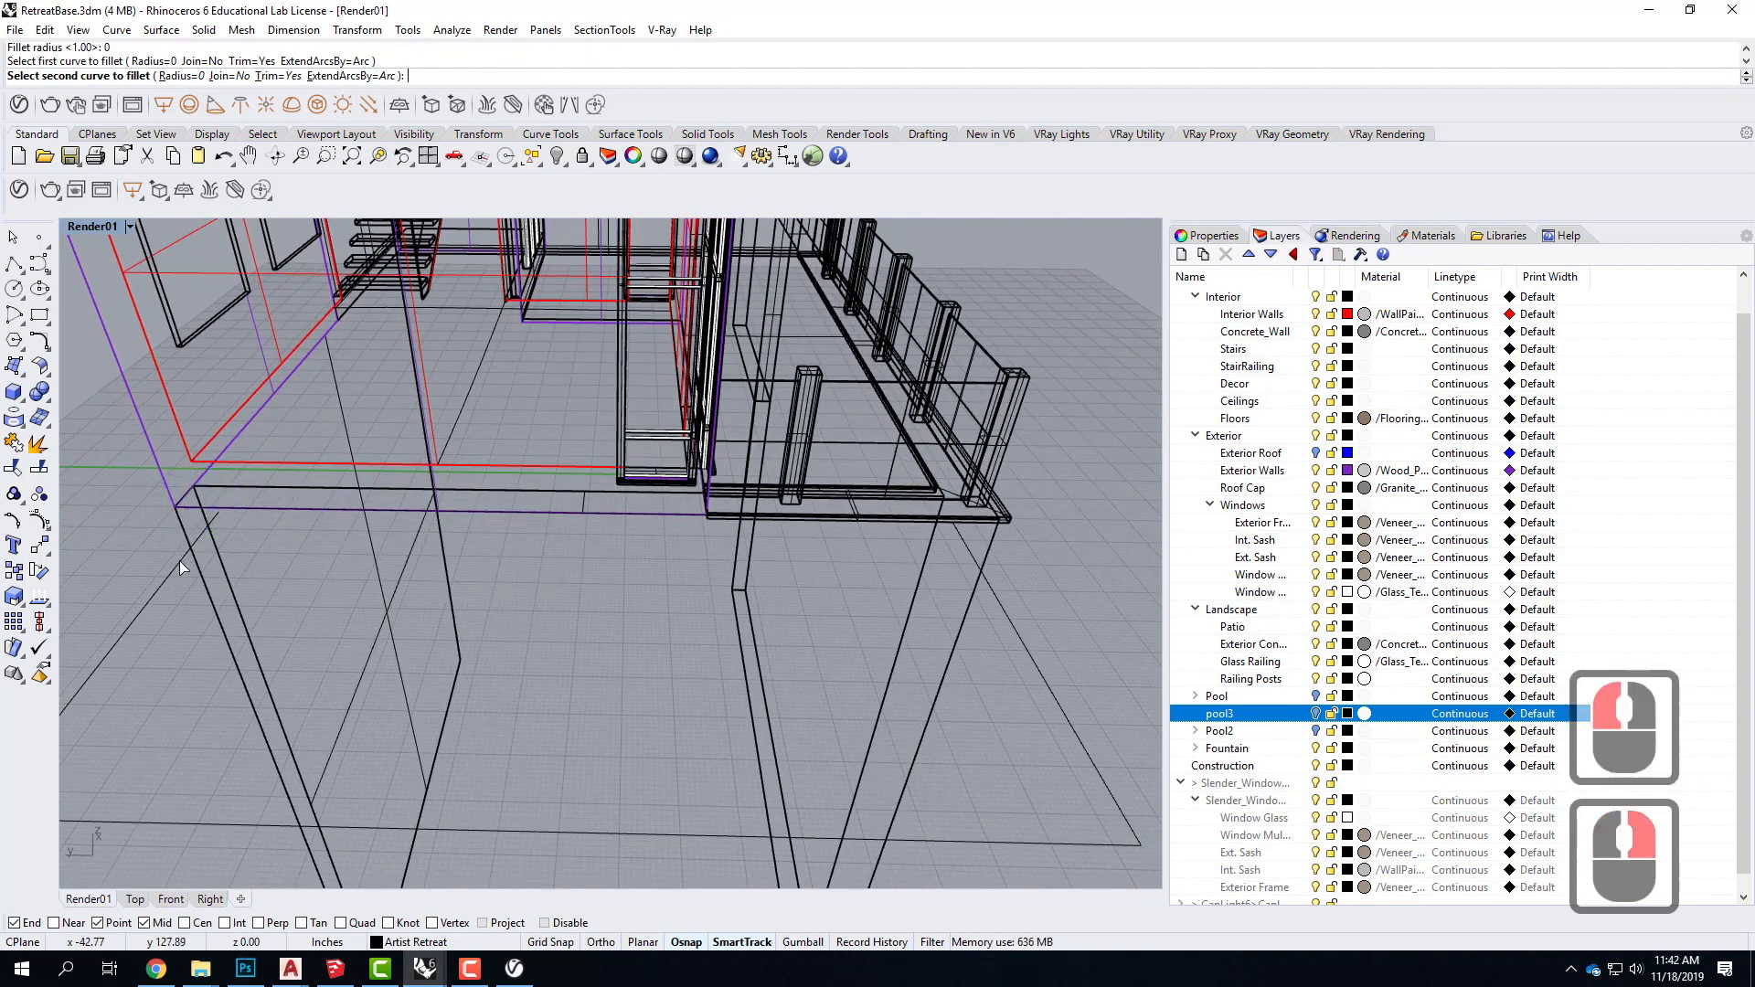
pyautogui.click(181, 558)
# Step: Fillet the other end of the building-side curve with the remaining short-side curve at radius 0
pyautogui.rightClick(664, 594)
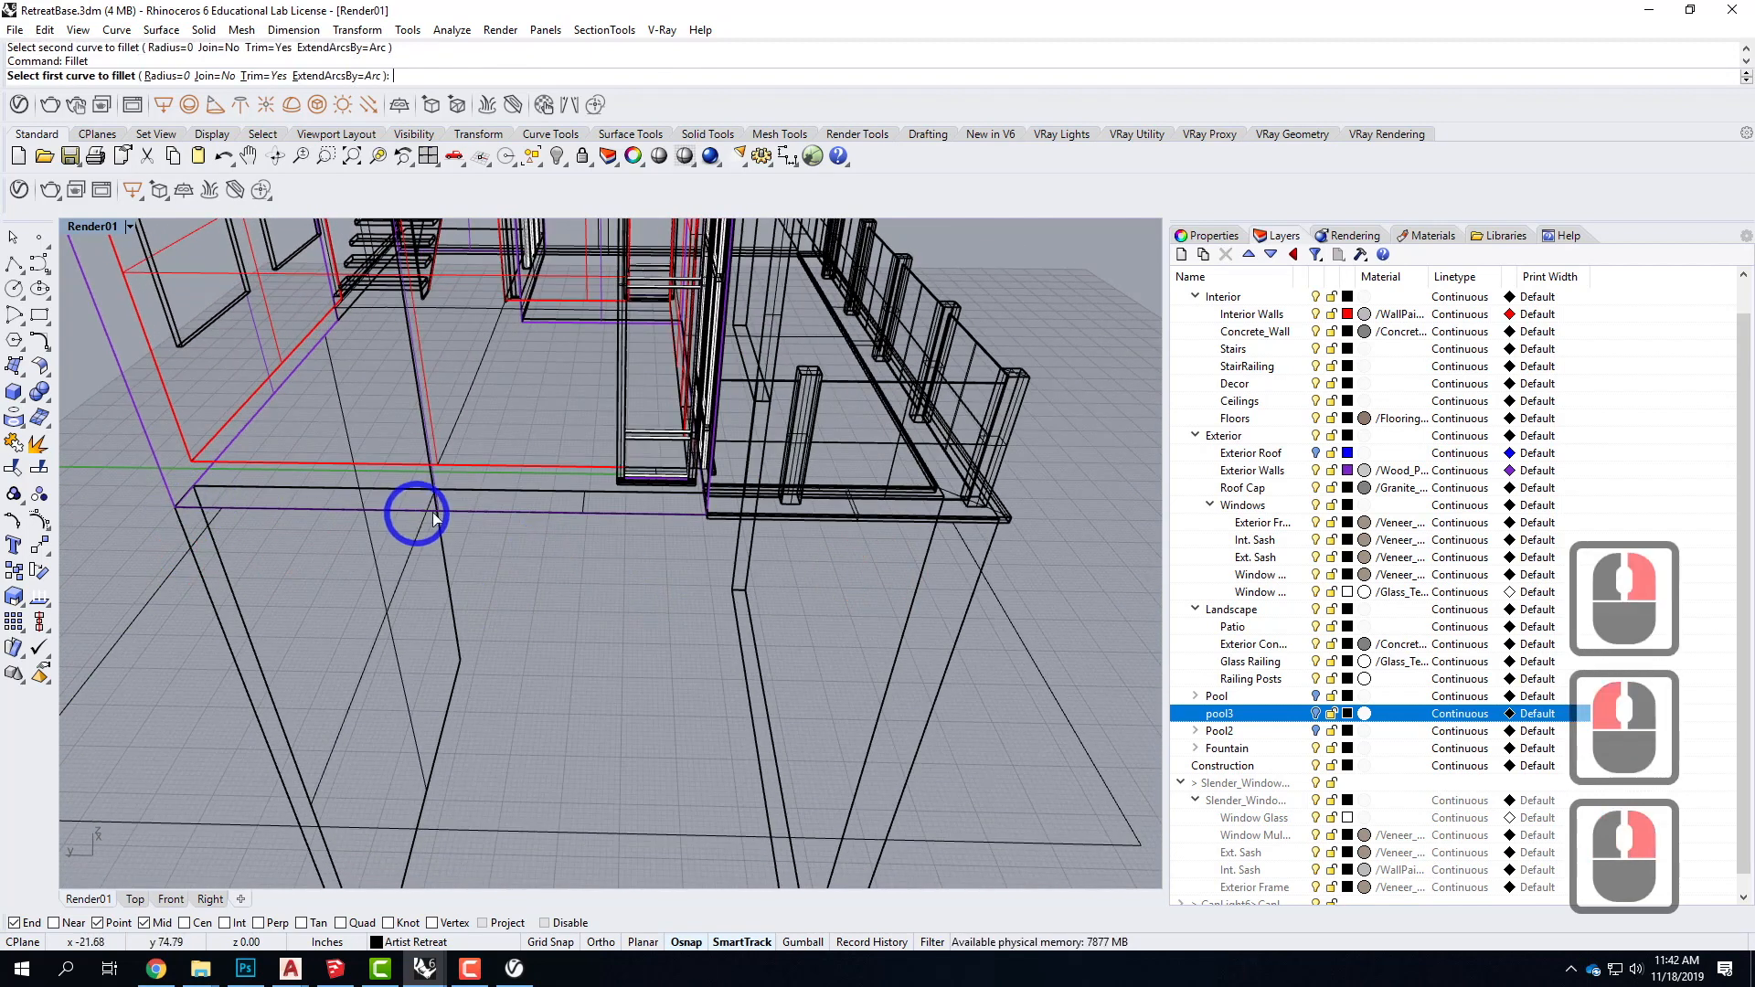
pyautogui.click(479, 518)
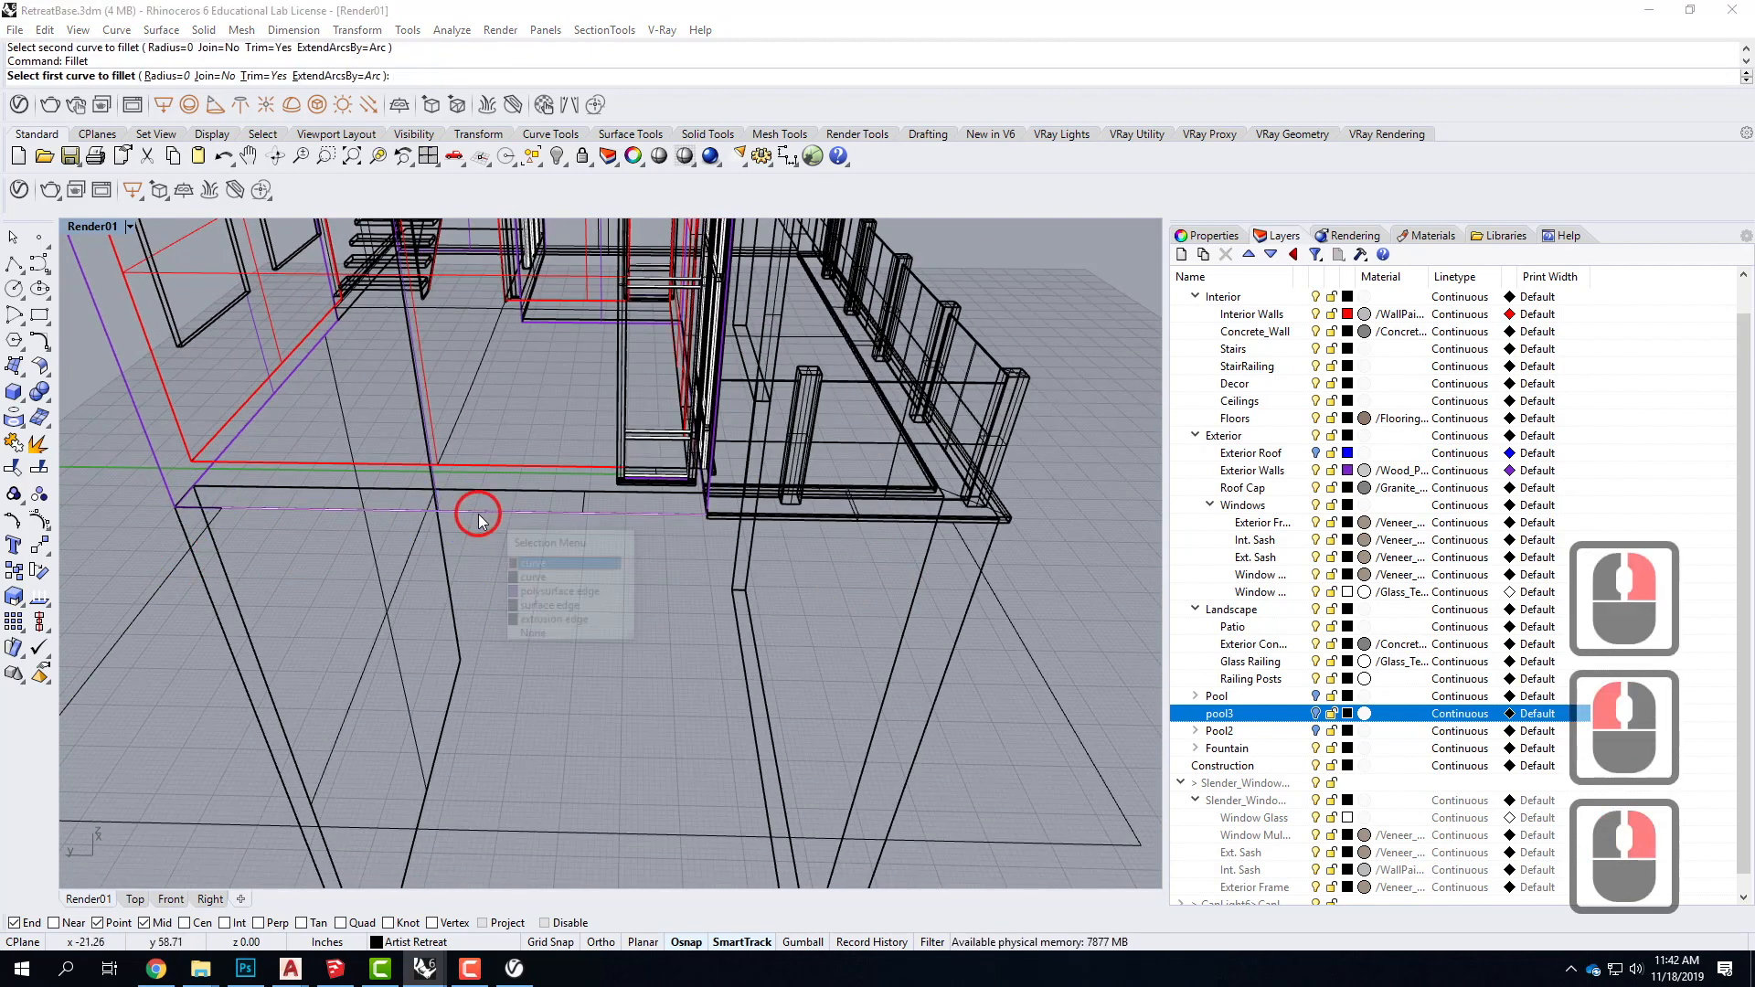
pyautogui.click(577, 564)
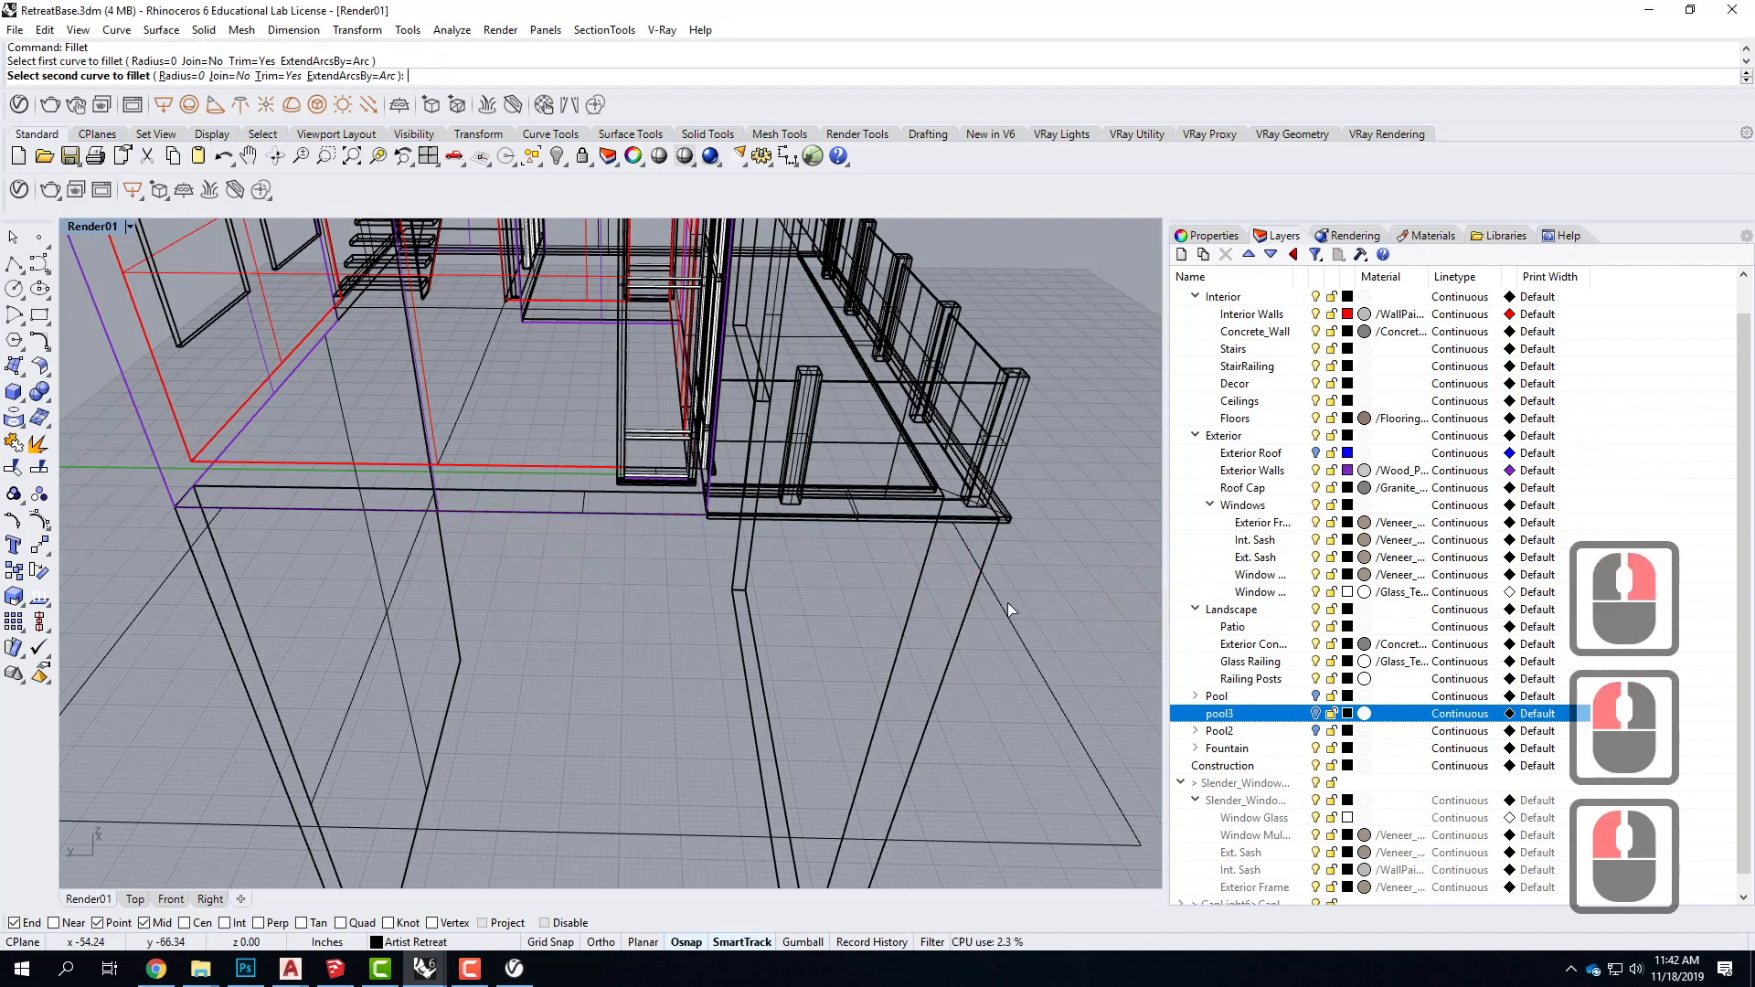
pyautogui.click(1006, 601)
pyautogui.click(539, 520)
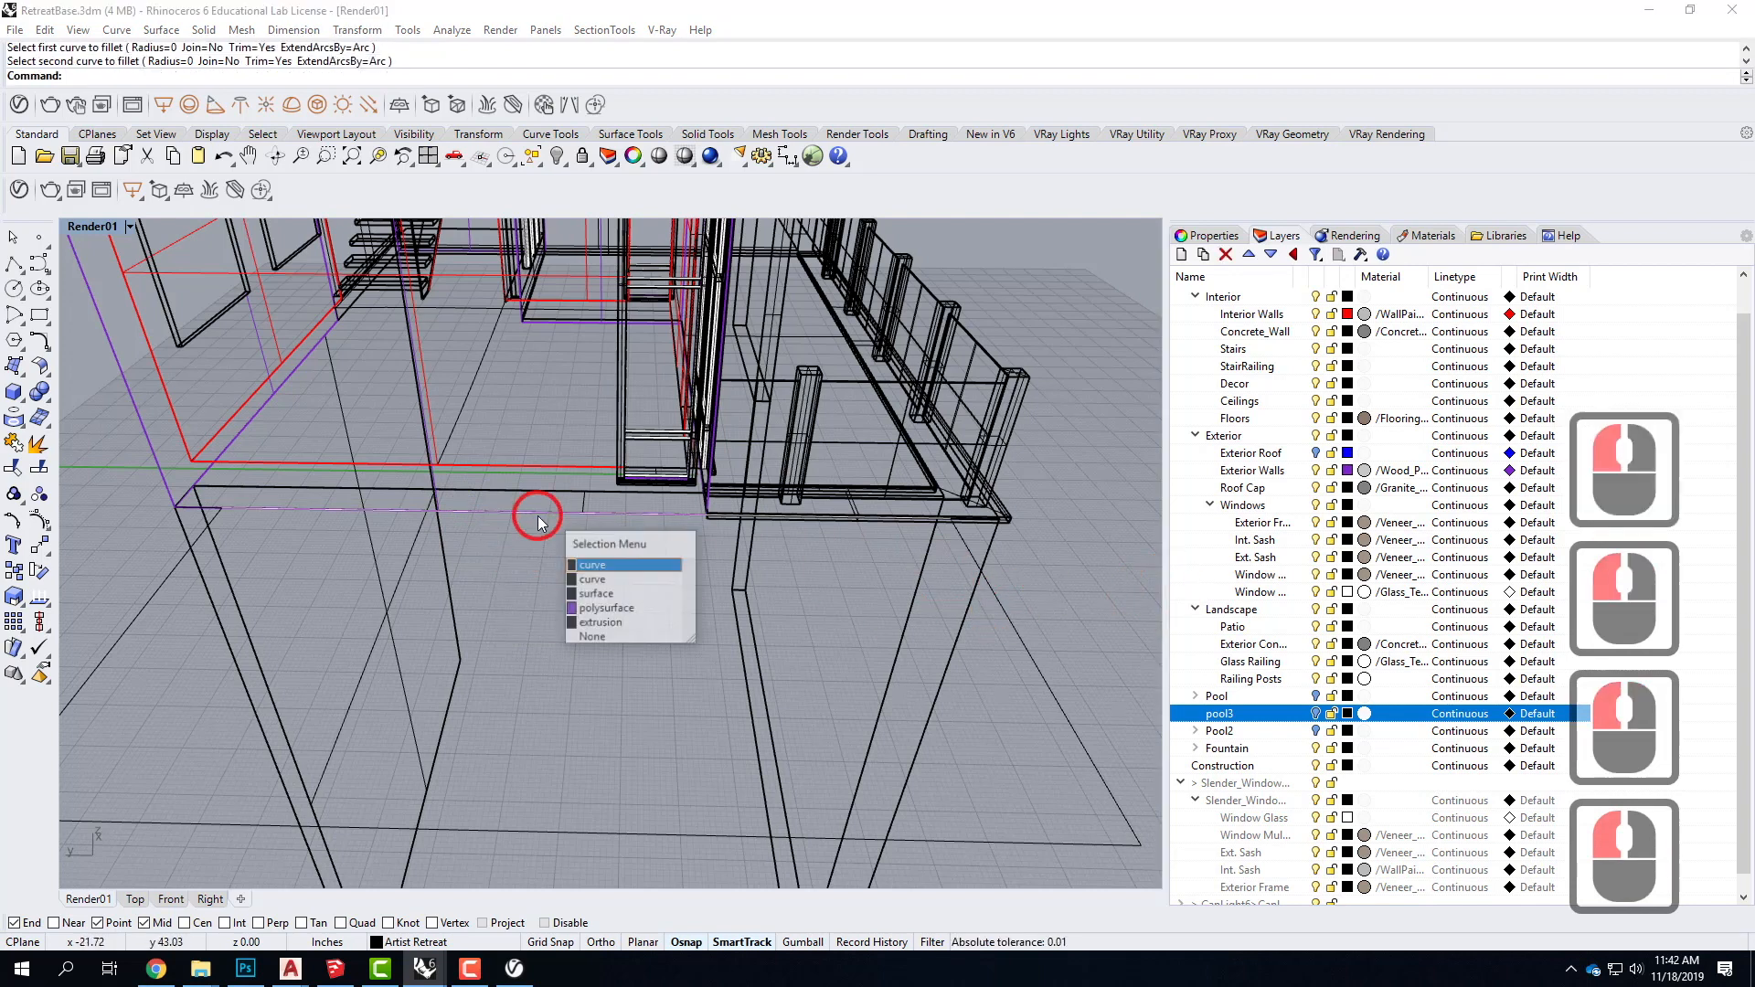
pyautogui.click(583, 566)
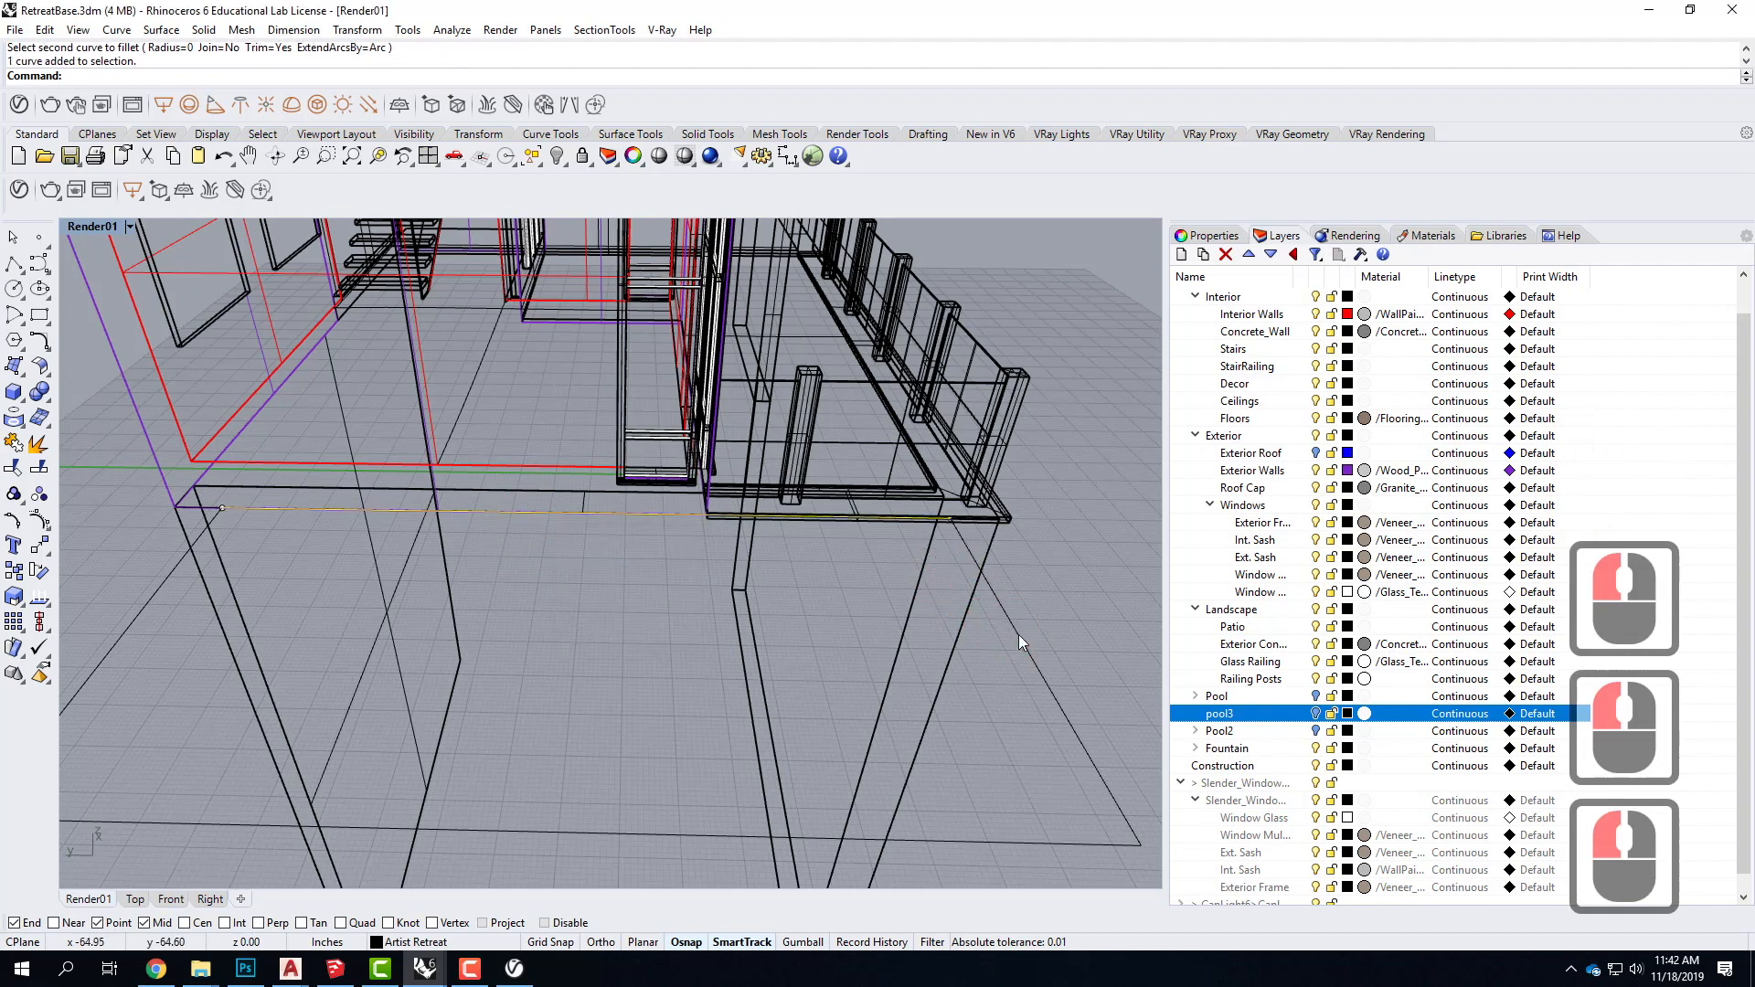
pyautogui.keyDown('shift'); pyautogui.click(1019, 634); pyautogui.keyUp('shift')
pyautogui.keyDown('shift'); pyautogui.click(938, 831); pyautogui.keyUp('shift')
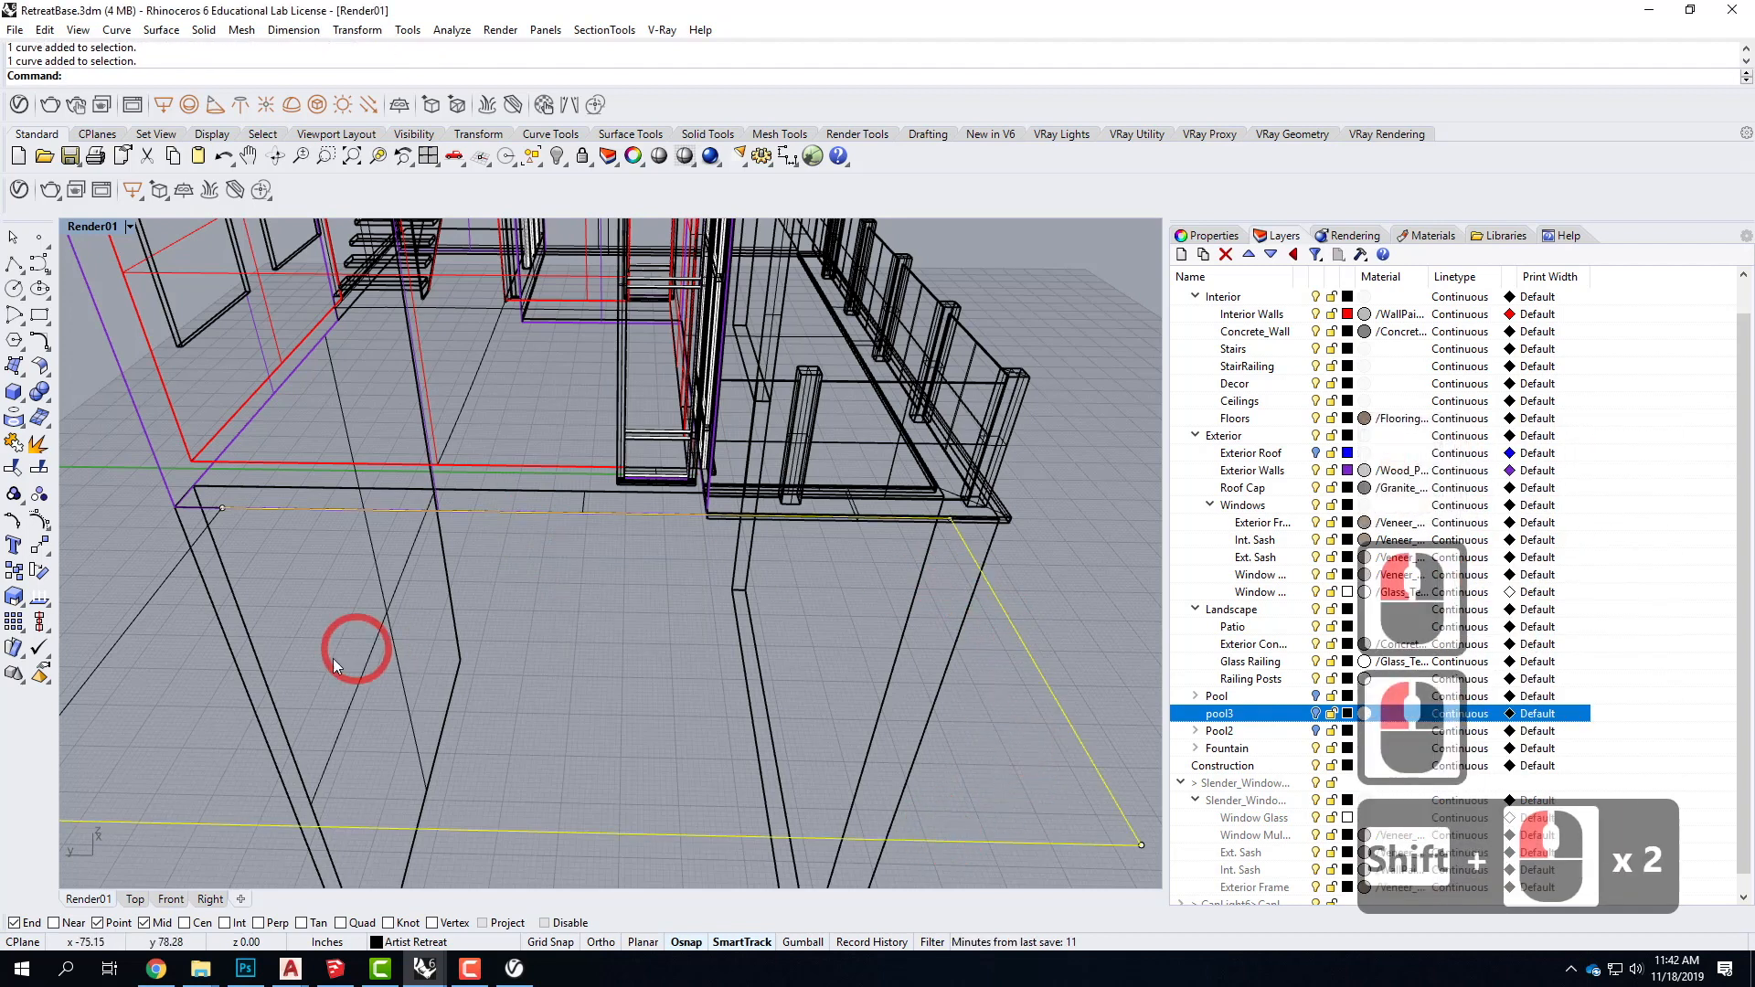
pyautogui.keyDown('shift'); pyautogui.click(137, 614); pyautogui.keyUp('shift')
pyautogui.scroll(-3, 649, 556)
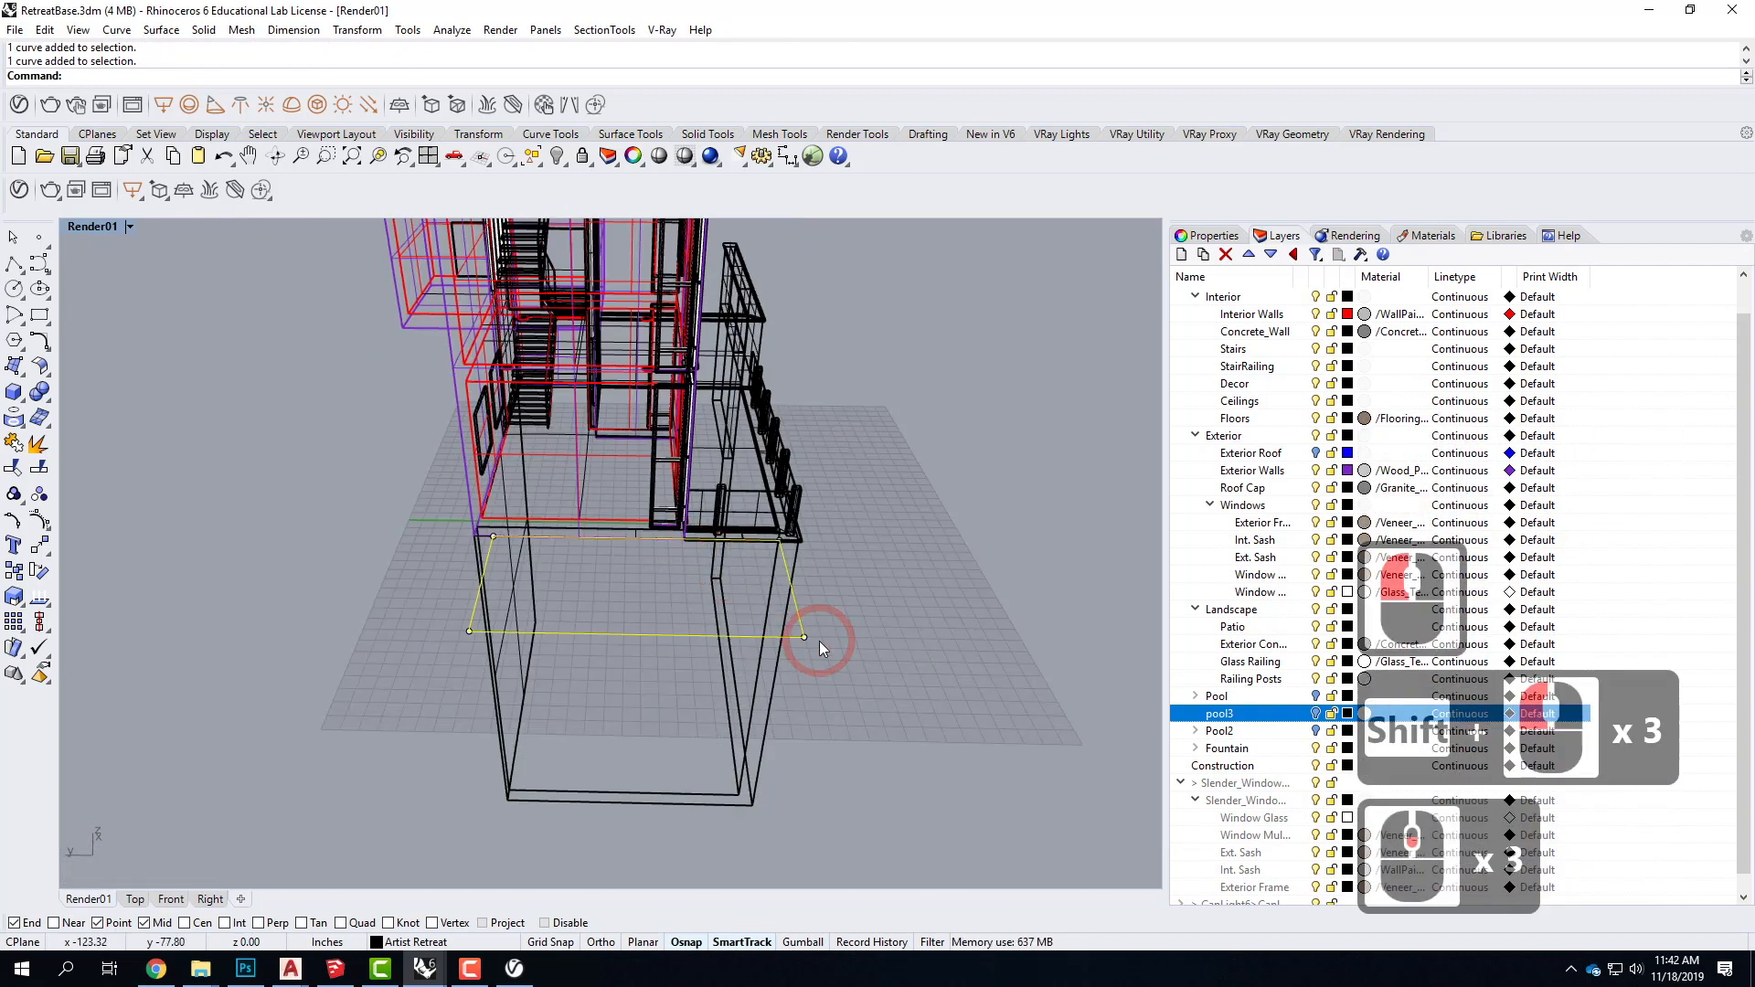
pyautogui.rightClick(1248, 720)
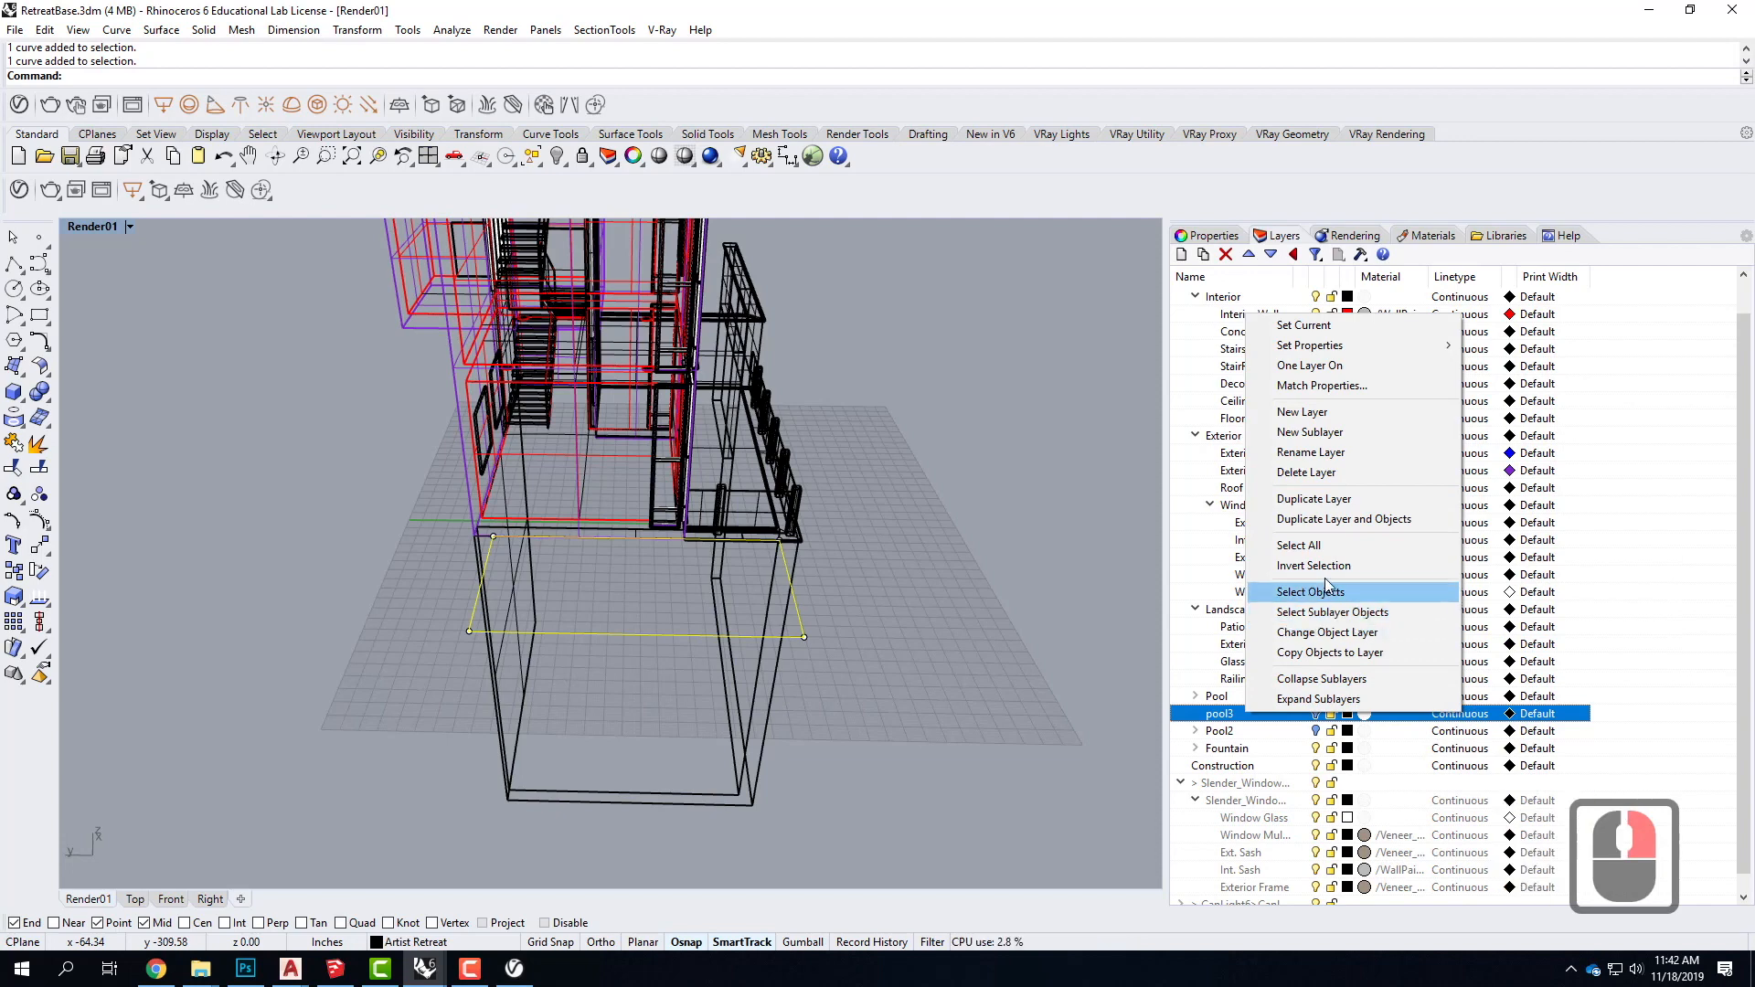
pyautogui.click(718, 599)
pyautogui.scroll(2, 578, 585)
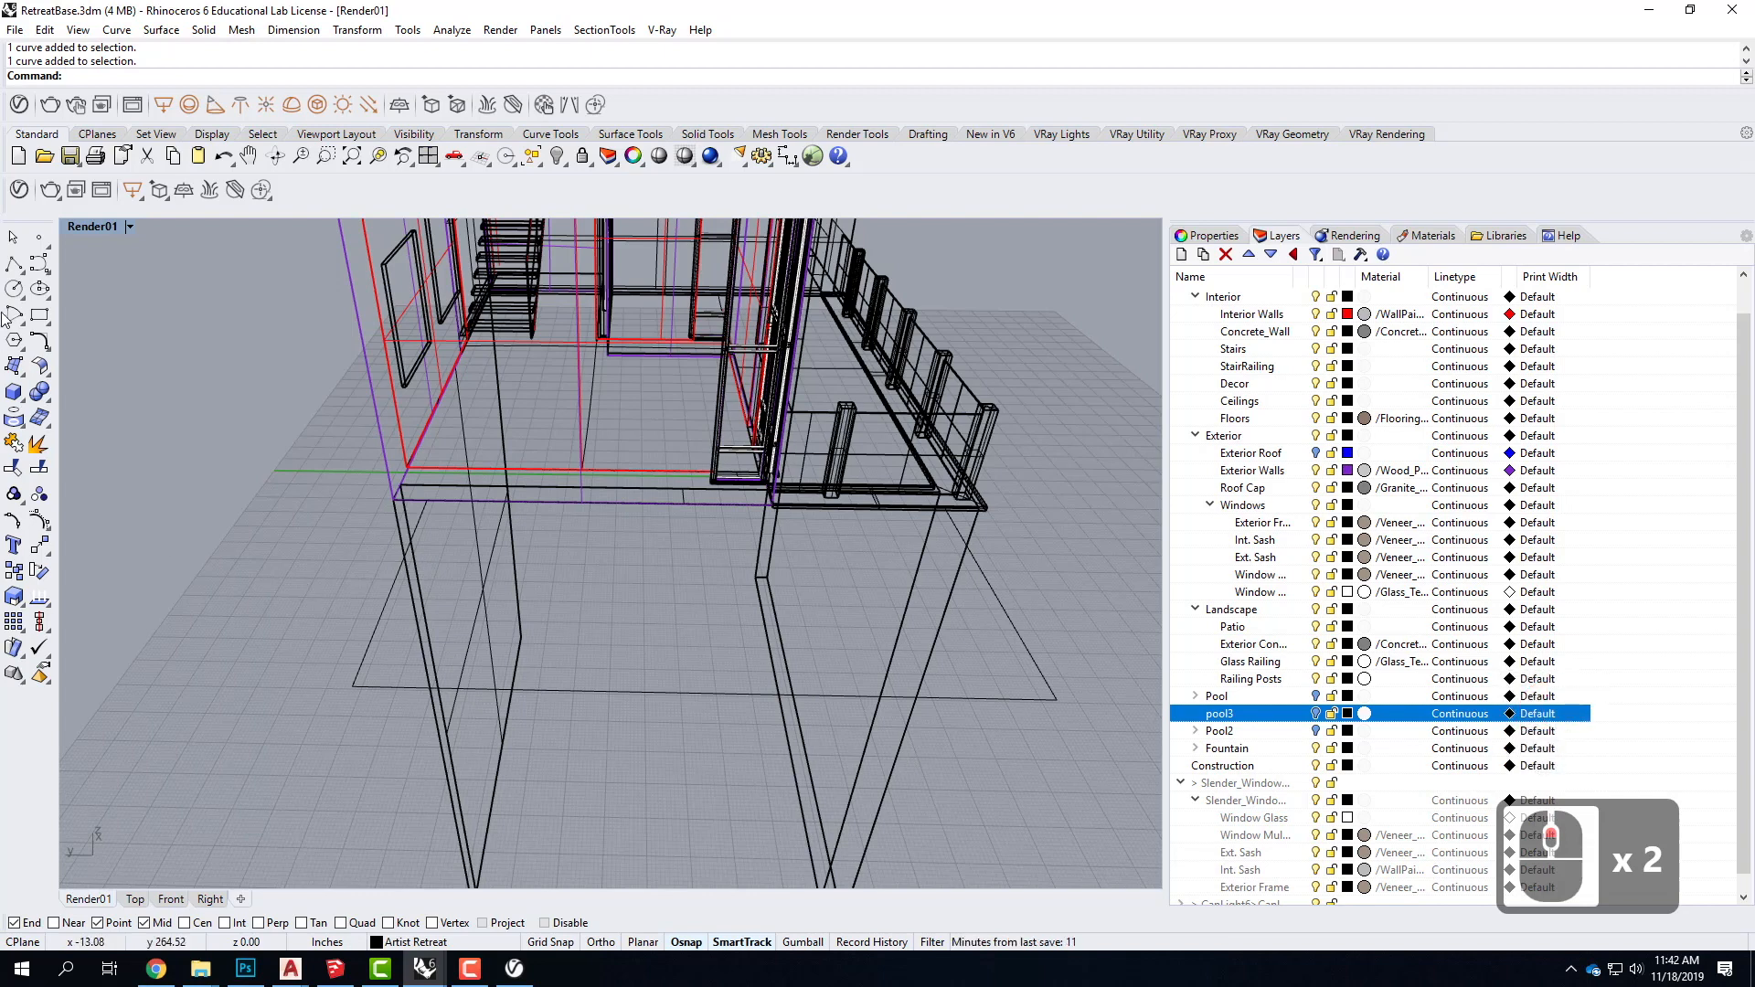
# Step: Start a polyline at the midpoint of the pool outline's short side, draw an 8' segment straight down in the Front view, and turn on Ortho
pyautogui.click(13, 265)
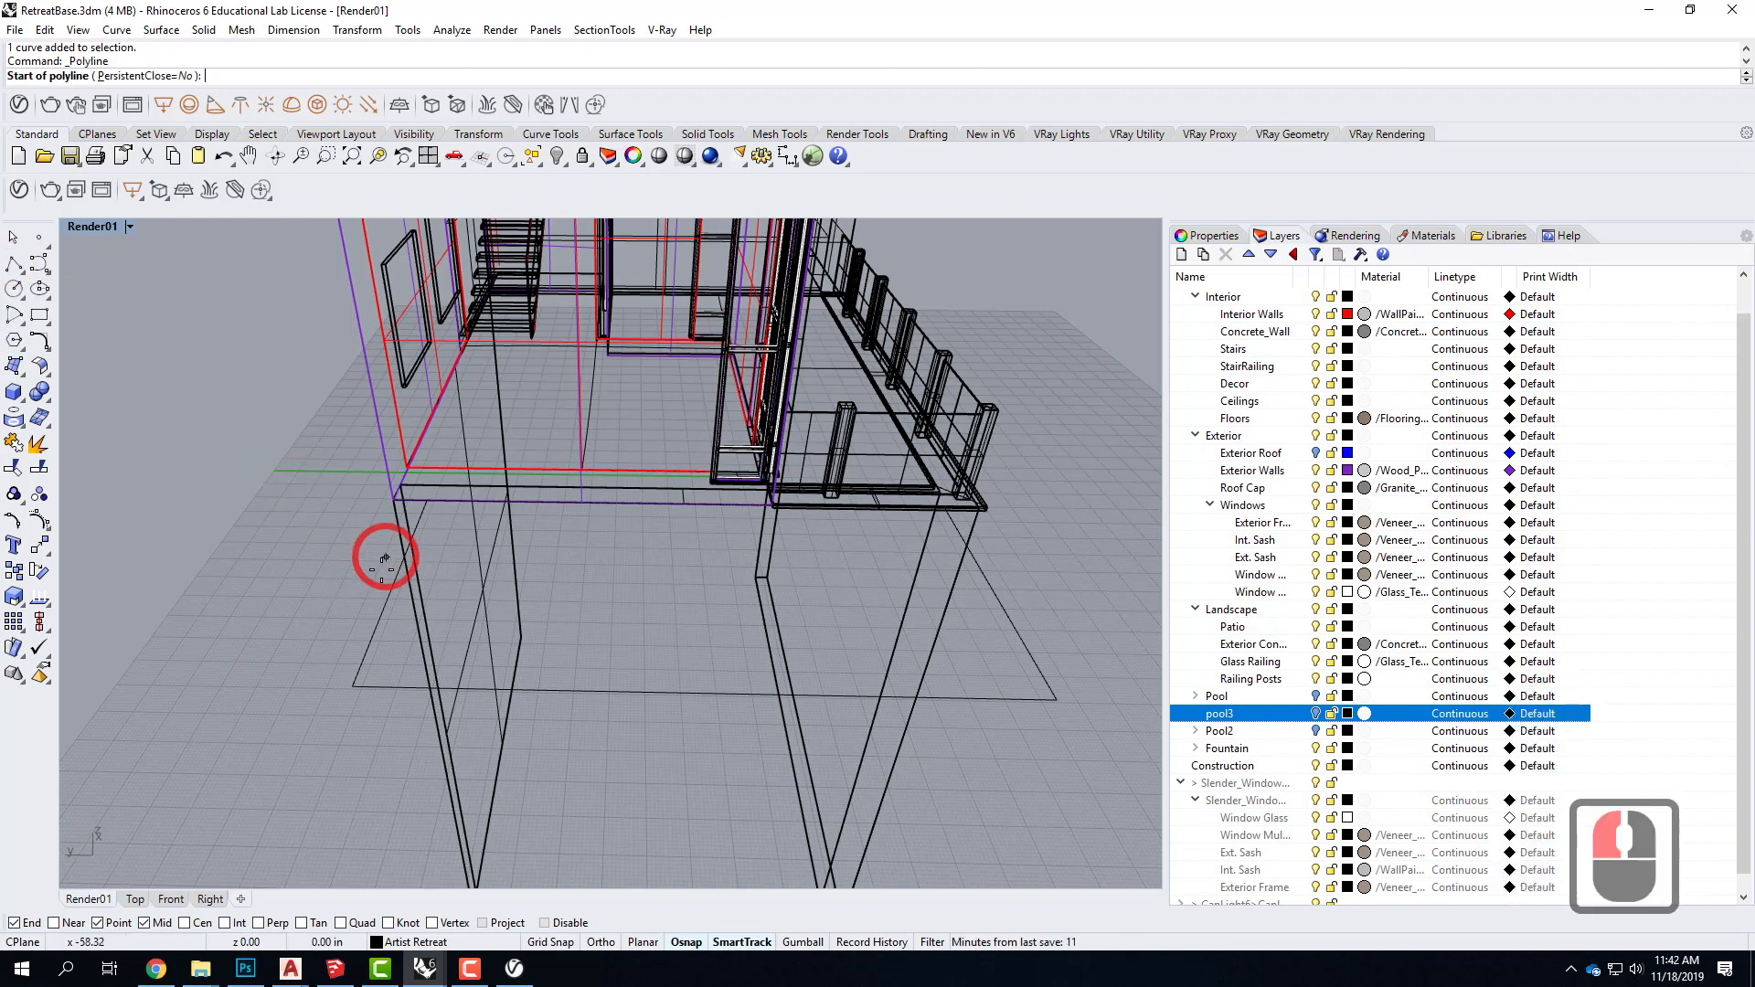
pyautogui.click(395, 576)
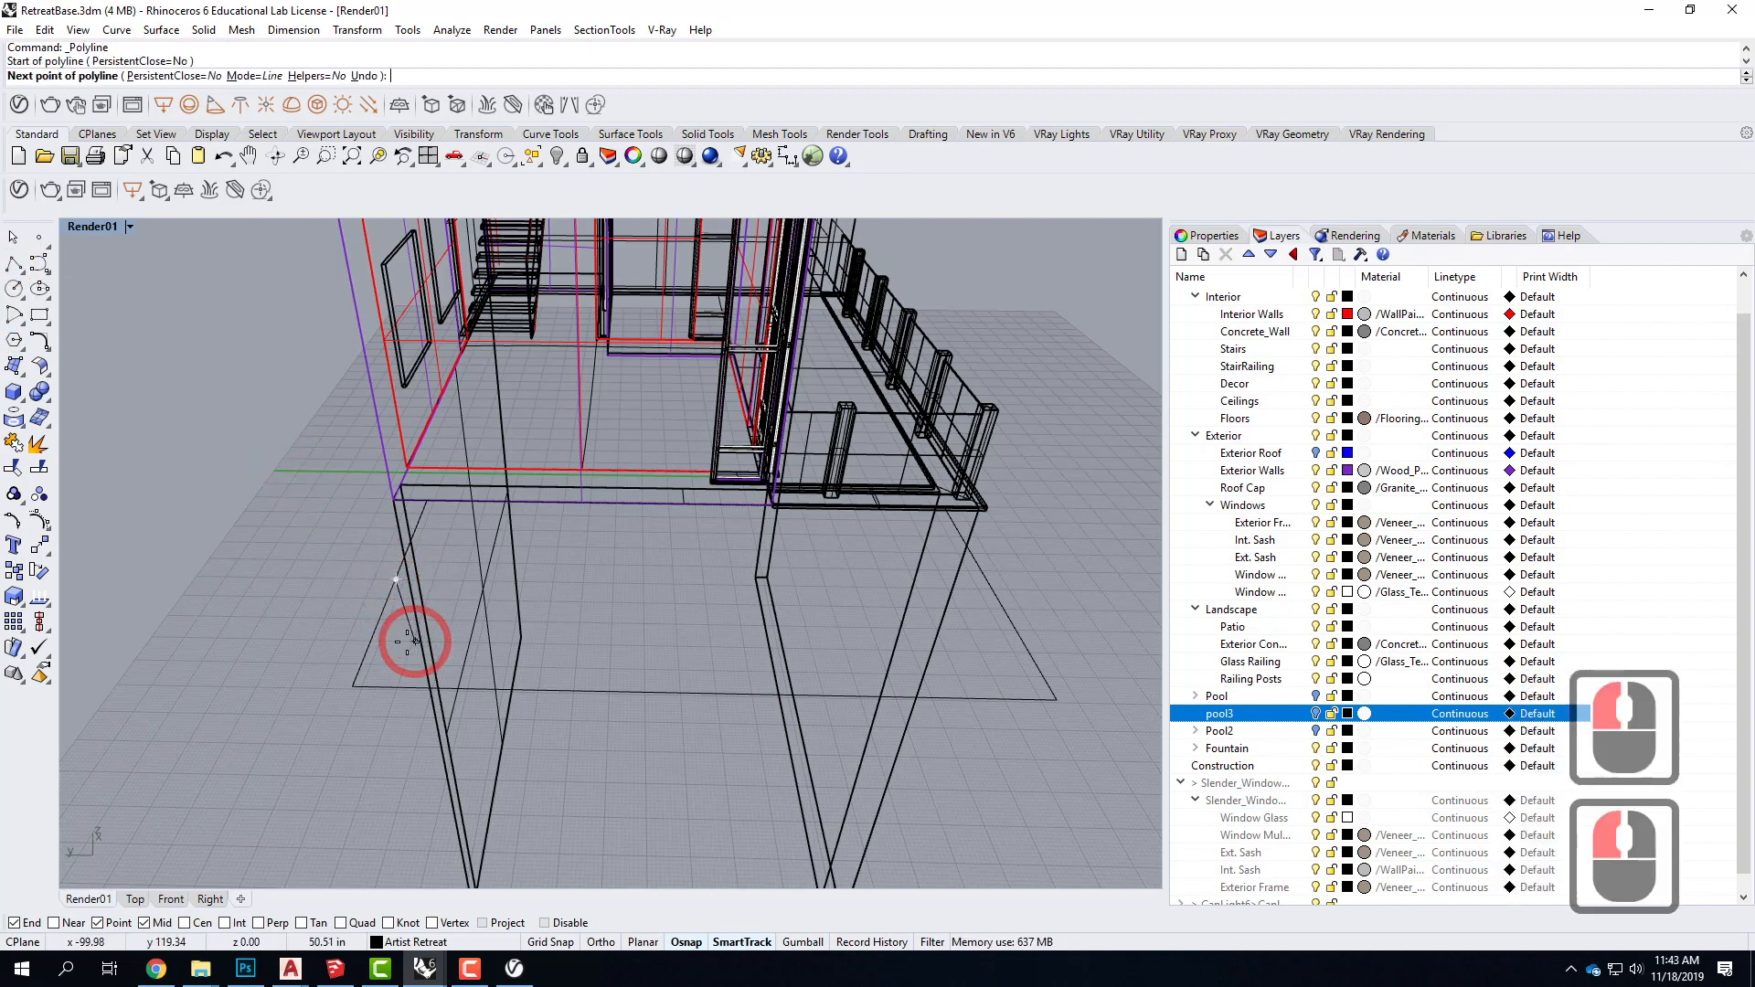
pyautogui.doubleClick(92, 226)
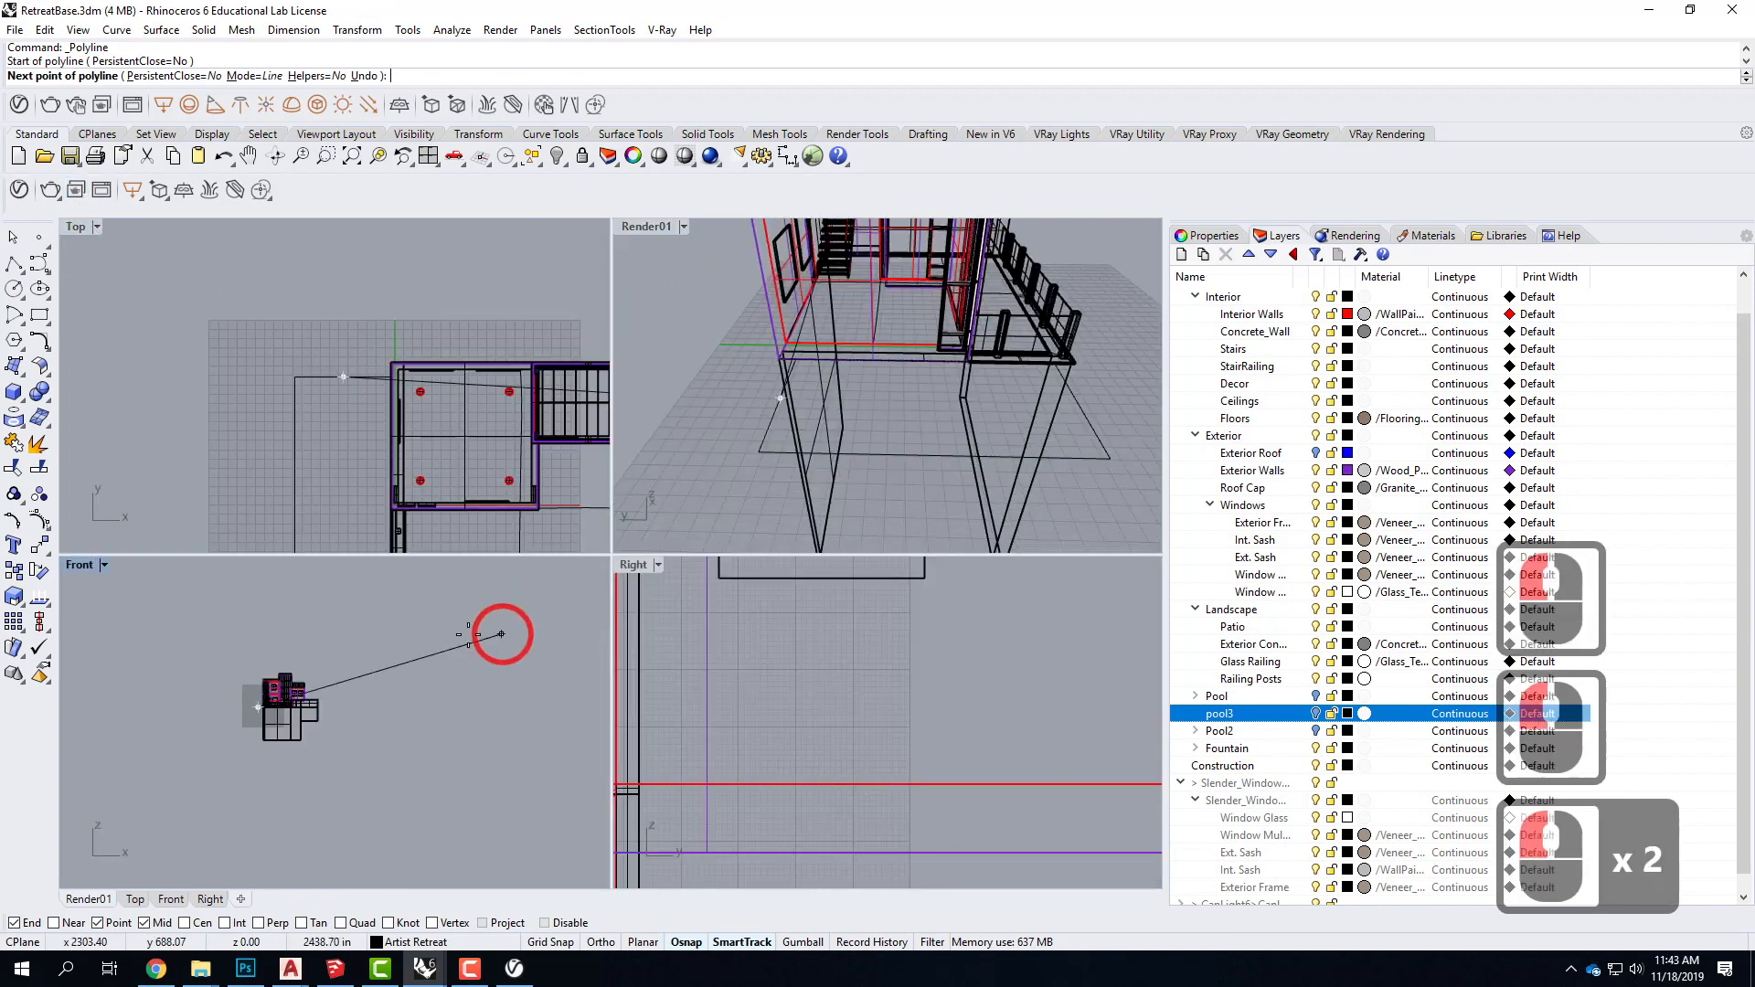
pyautogui.scroll(5, 247, 761)
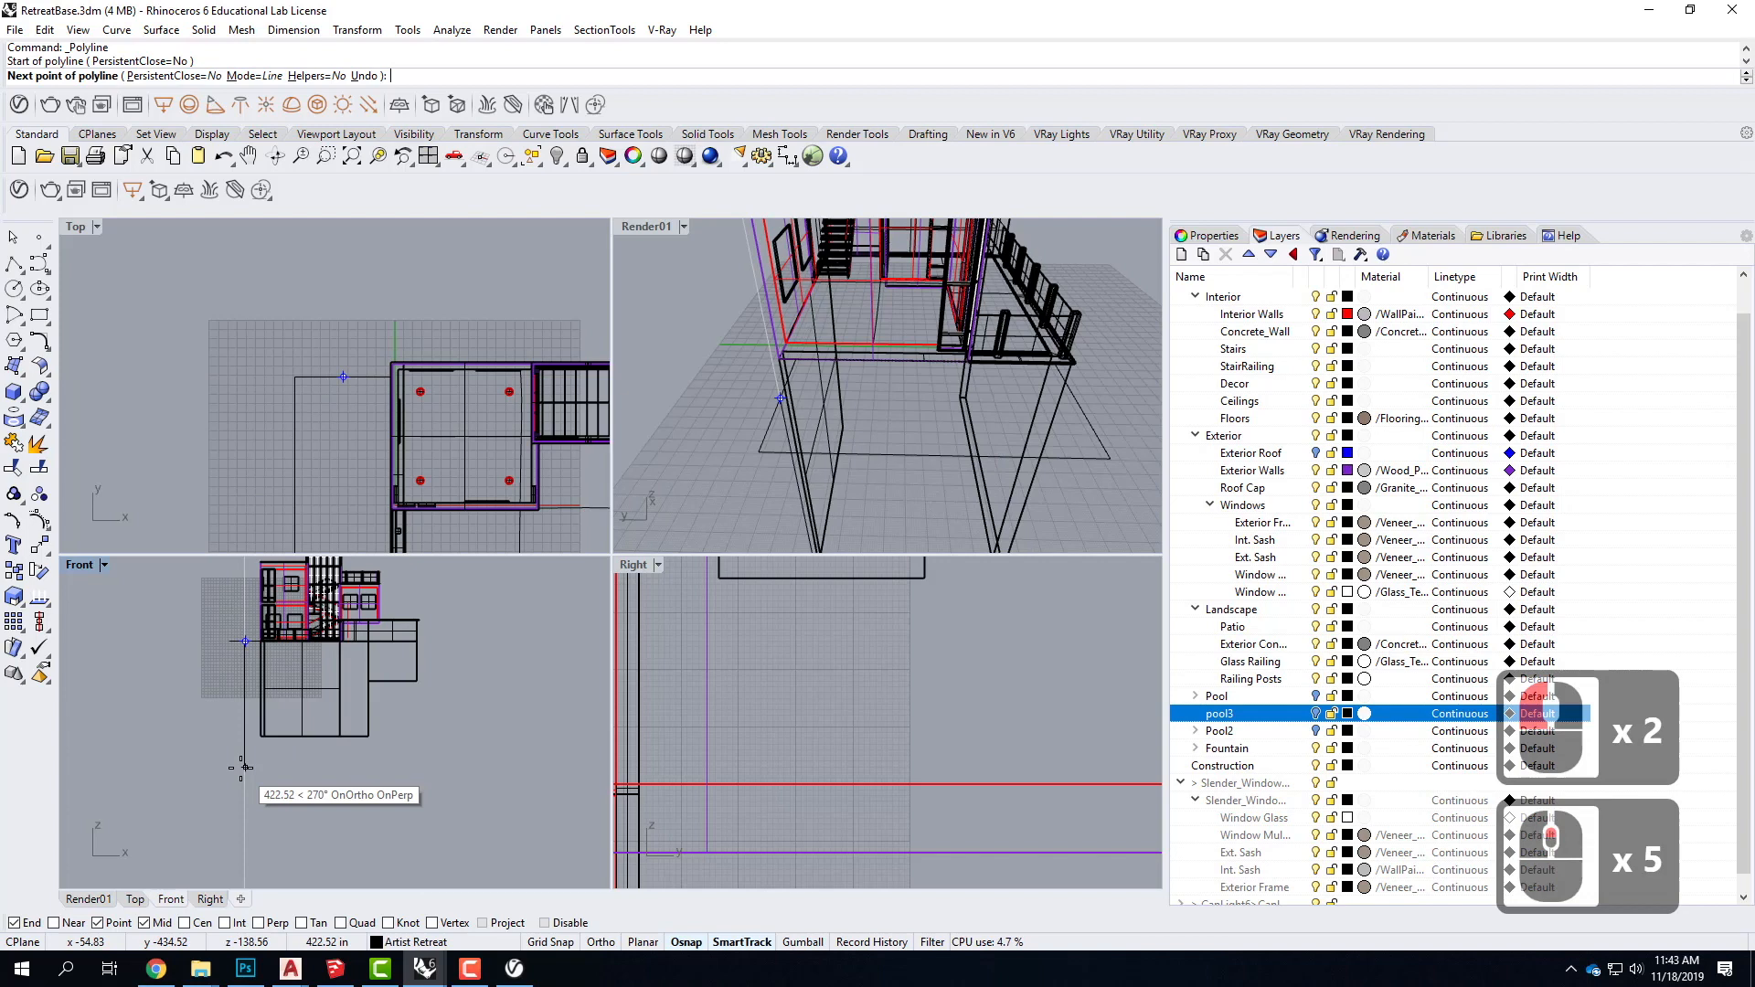
pyautogui.write("8'")
pyautogui.press('Return')
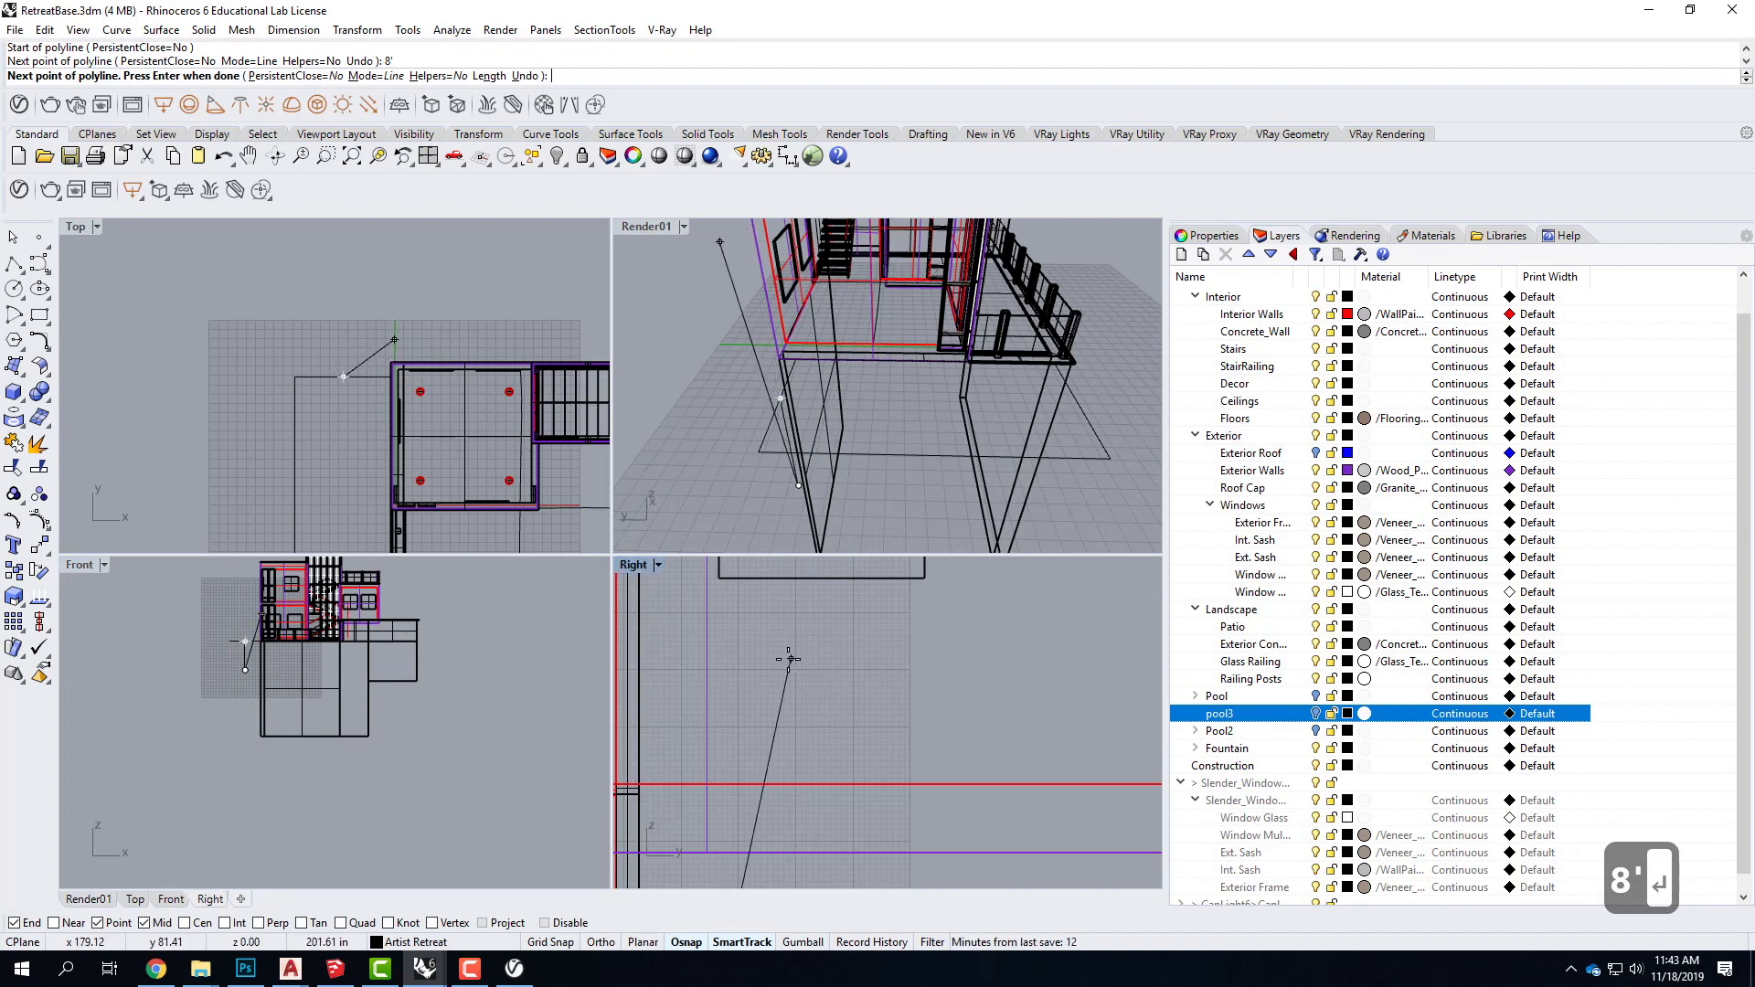
pyautogui.scroll(-7, 873, 646)
pyautogui.scroll(-8, 874, 646)
pyautogui.scroll(5, 864, 723)
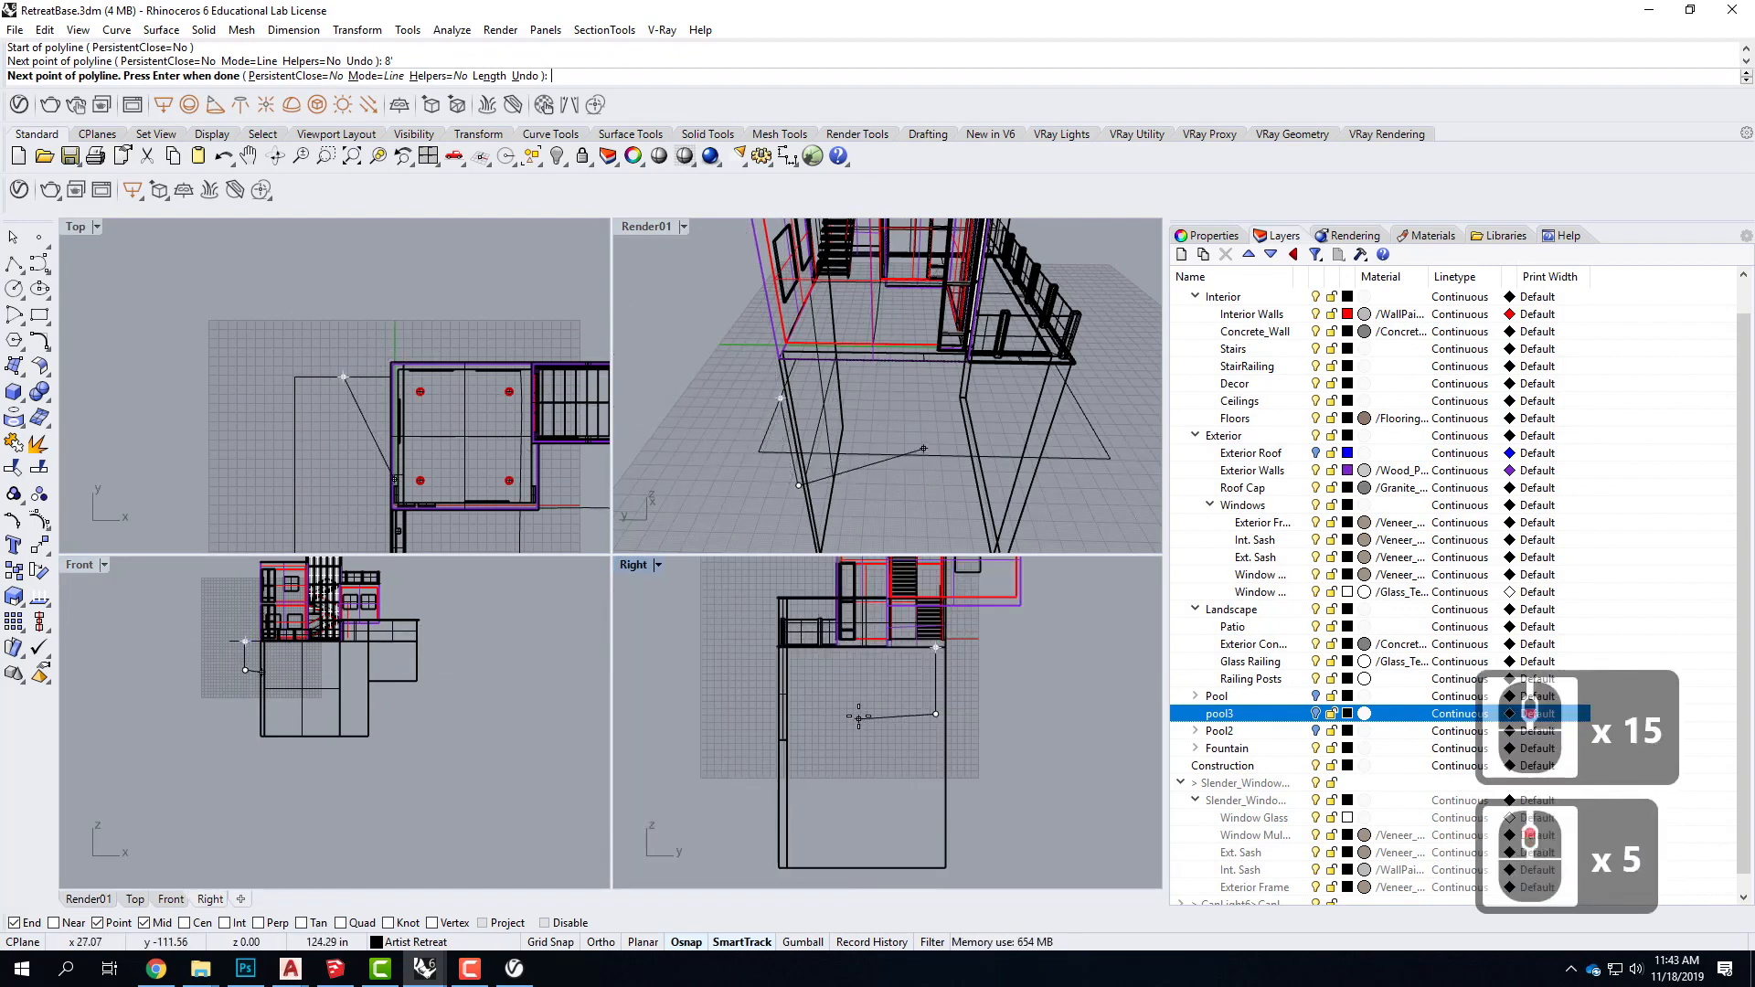
pyautogui.click(604, 943)
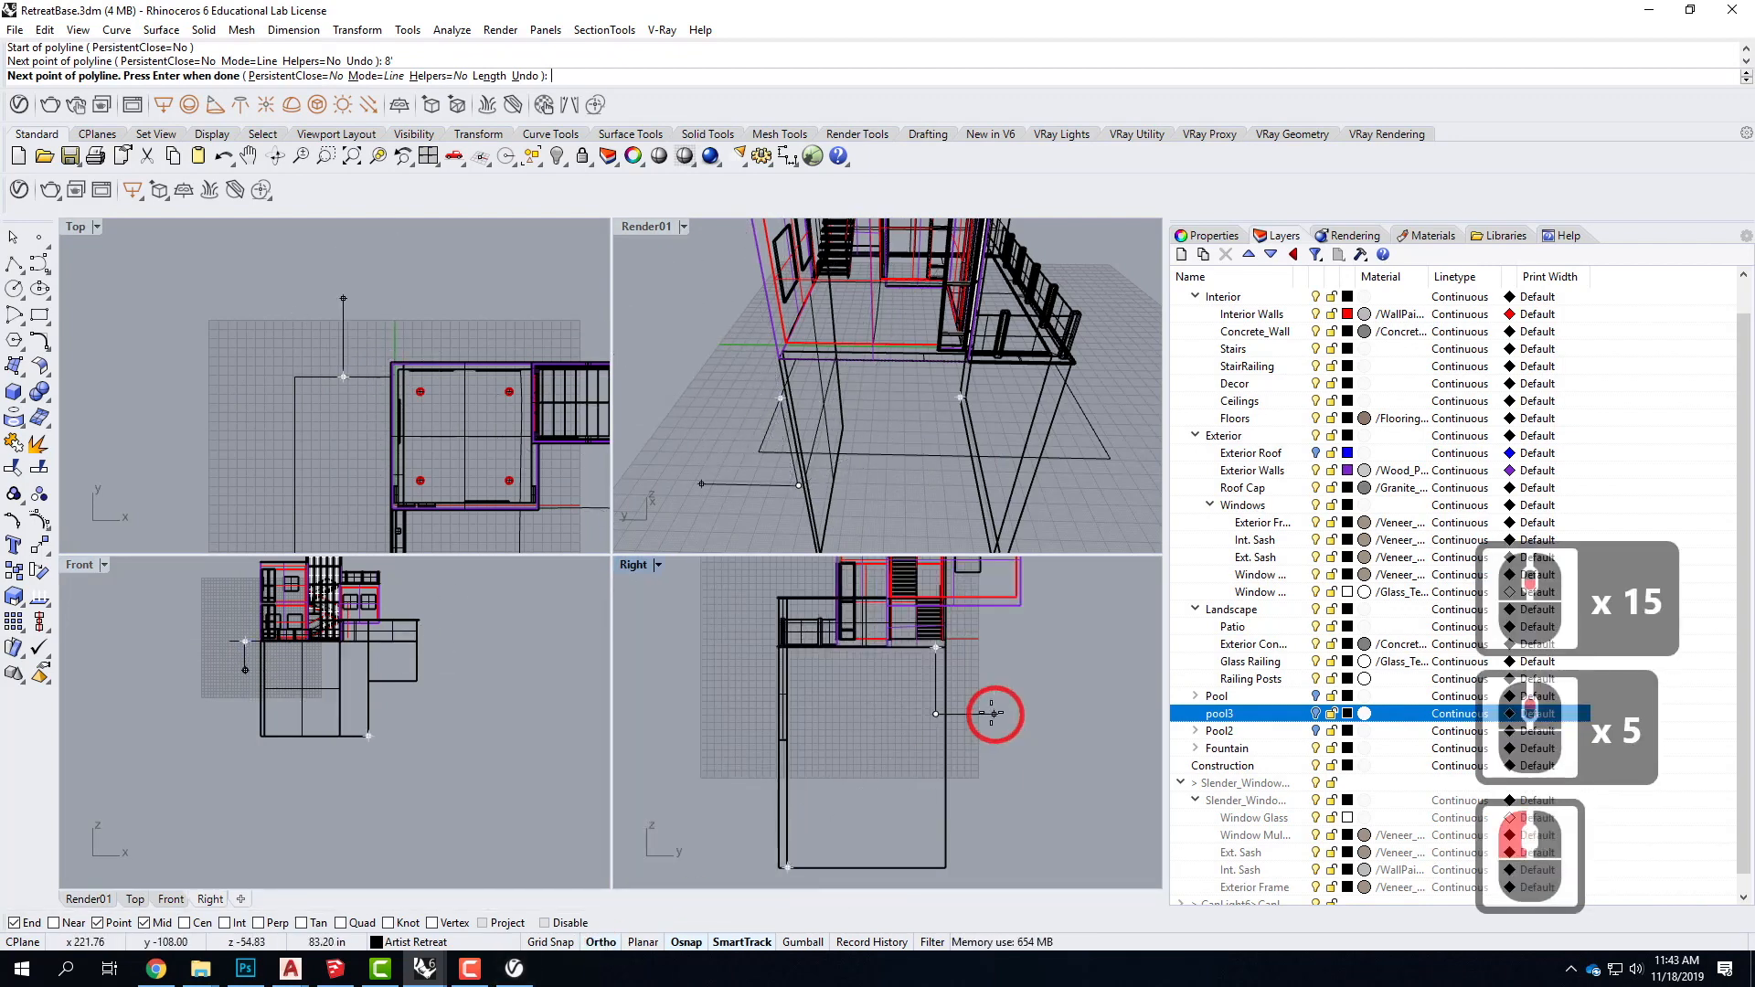
pyautogui.scroll(2, 860, 709)
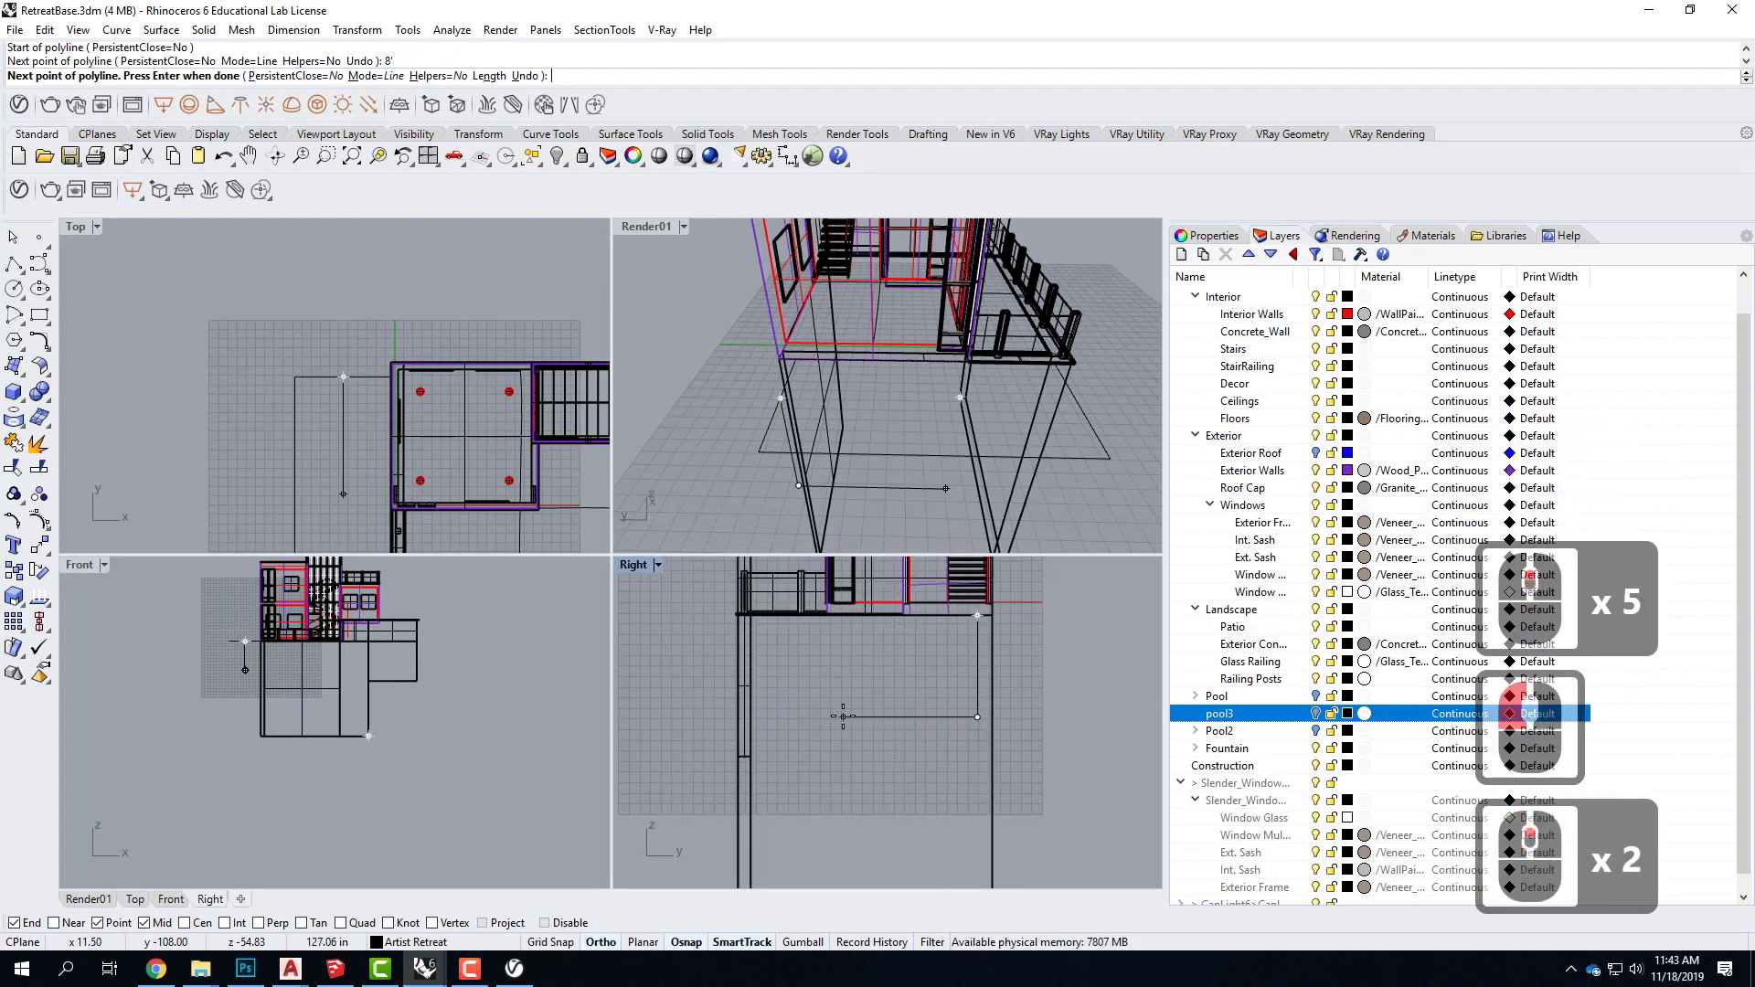
# Step: Try a sloped pool-floor segment to the relative point @-6',4' in the Right view and undo it
pyautogui.press('F8')
pyautogui.write('@')
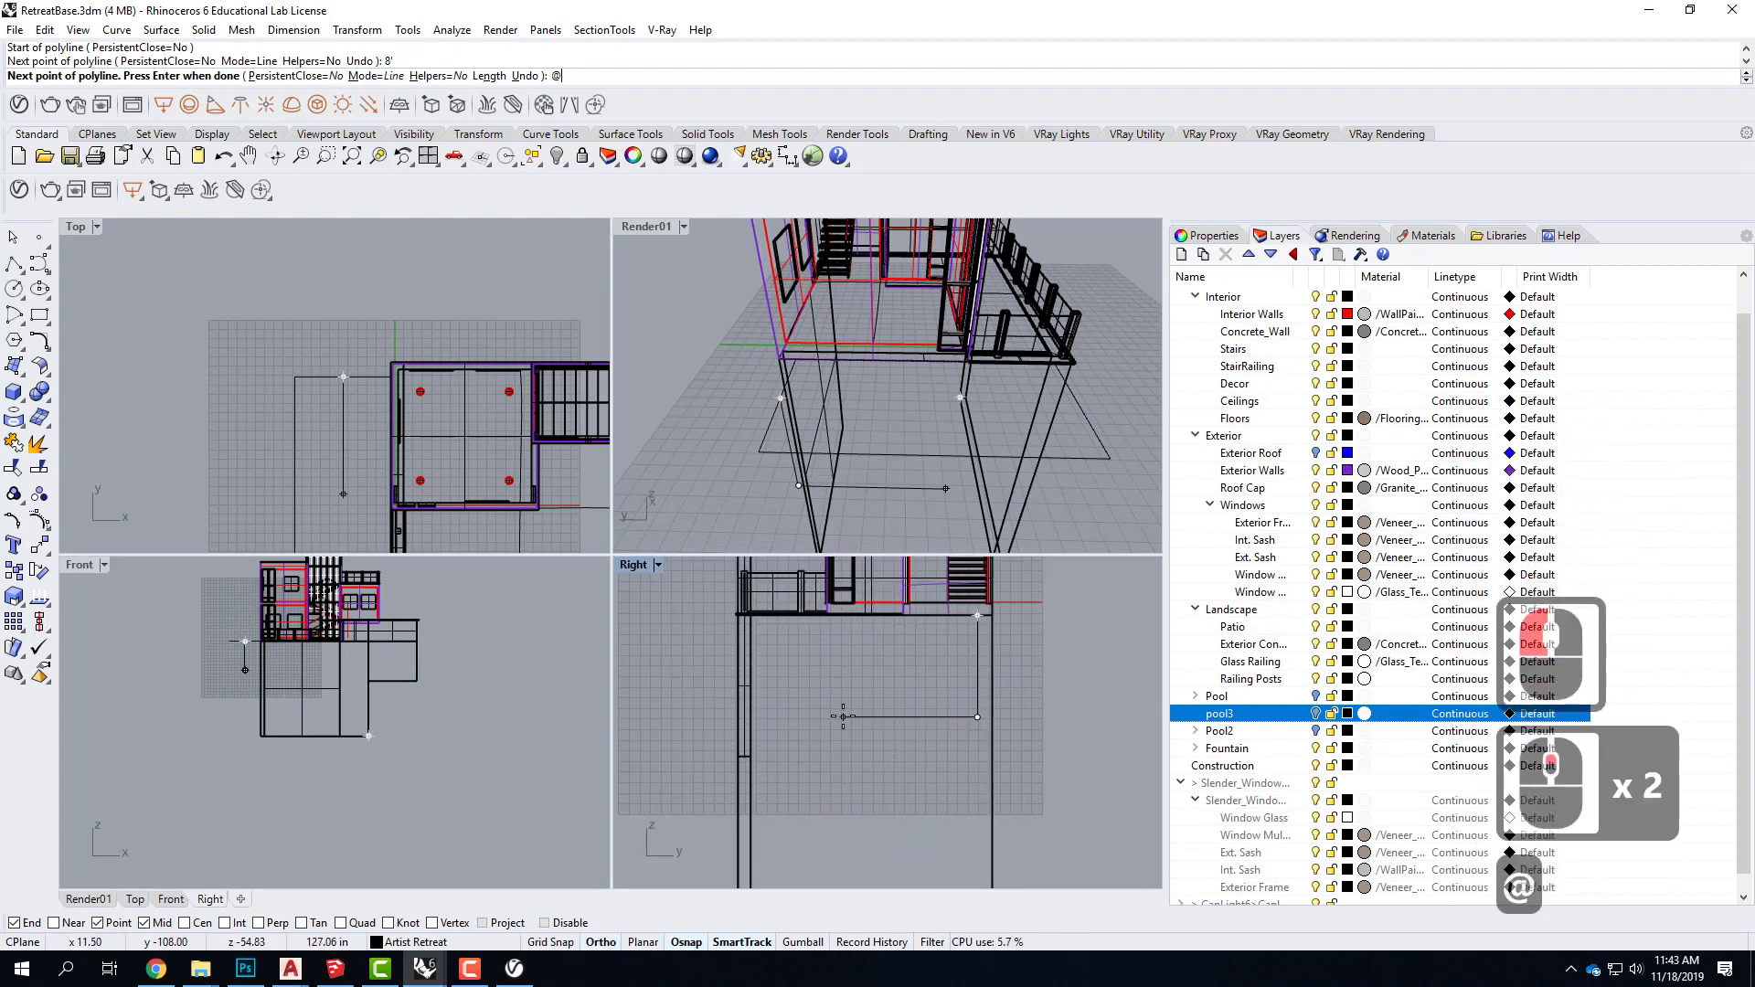
pyautogui.write('-')
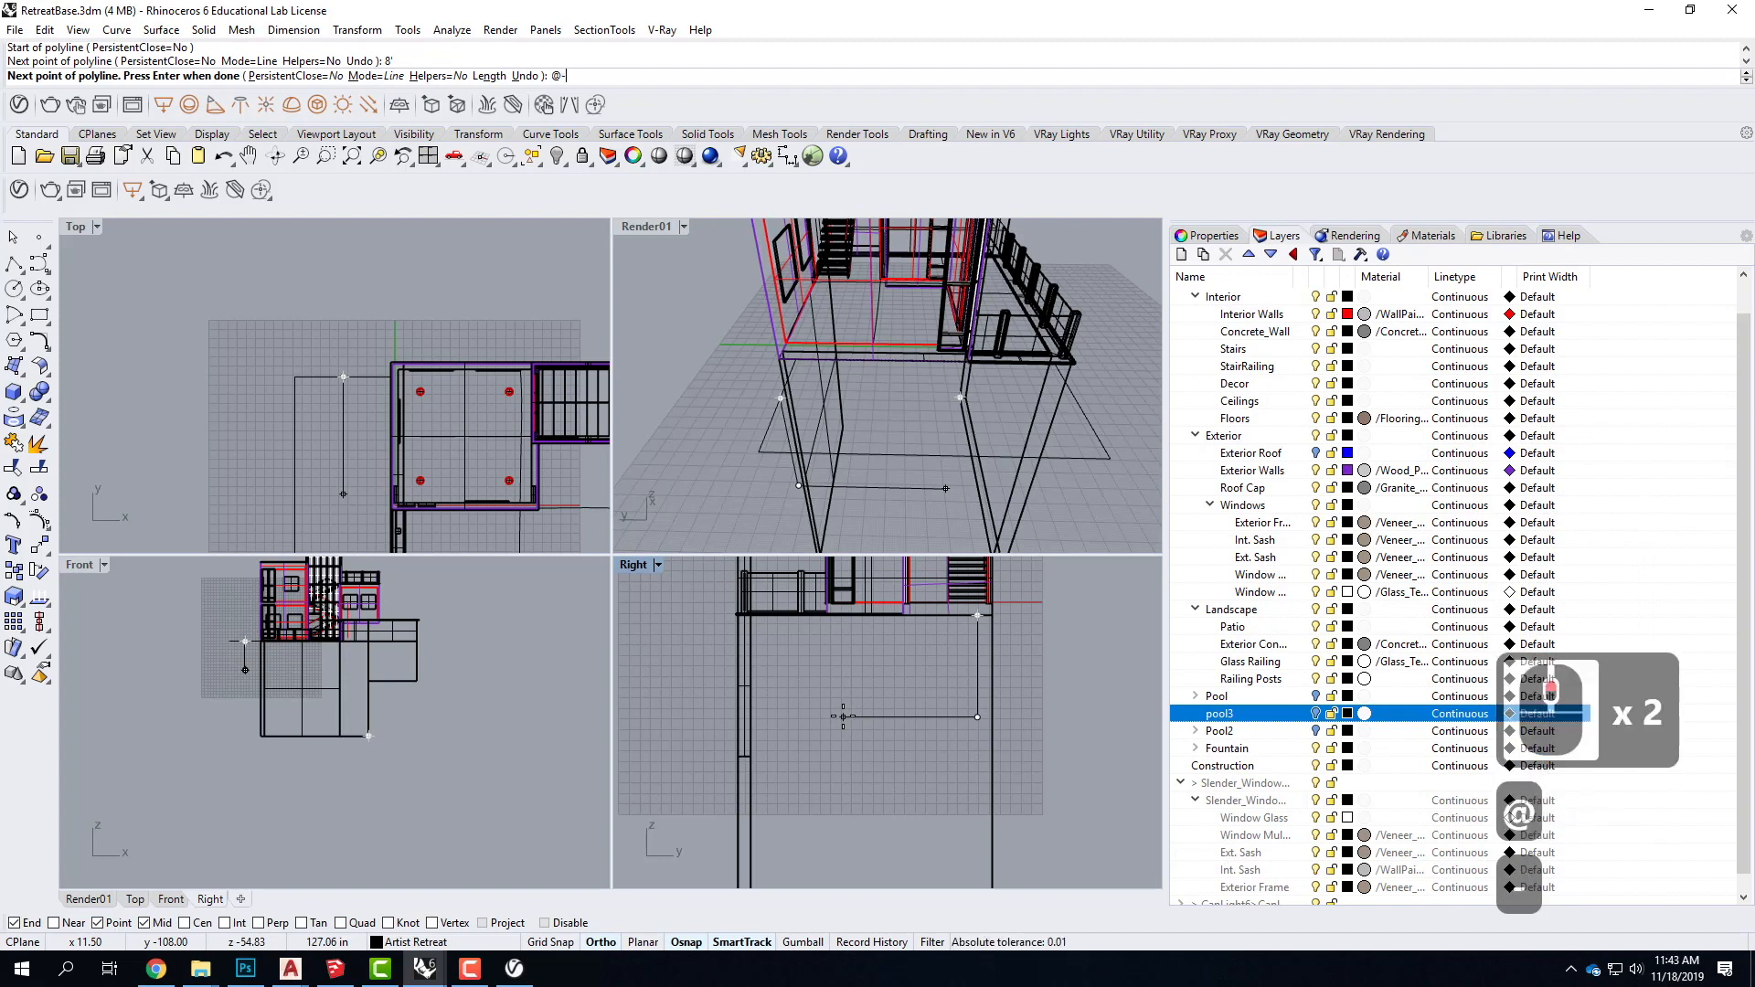
pyautogui.write("6',")
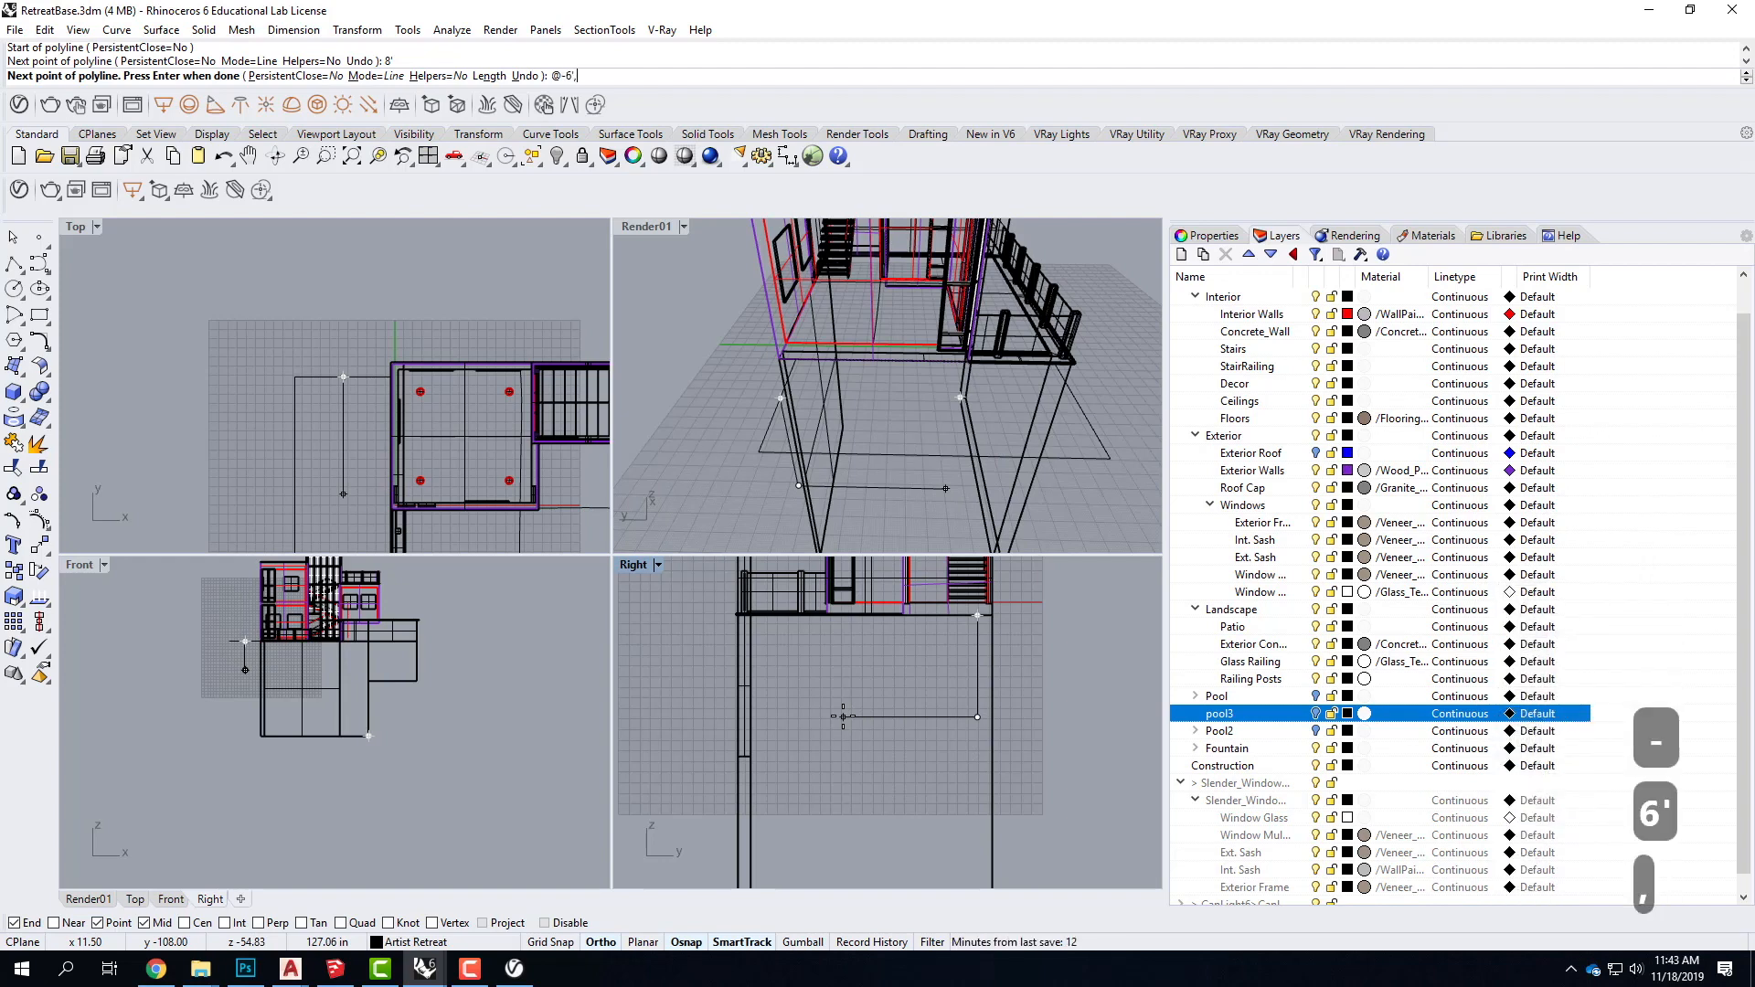
pyautogui.write("4'")
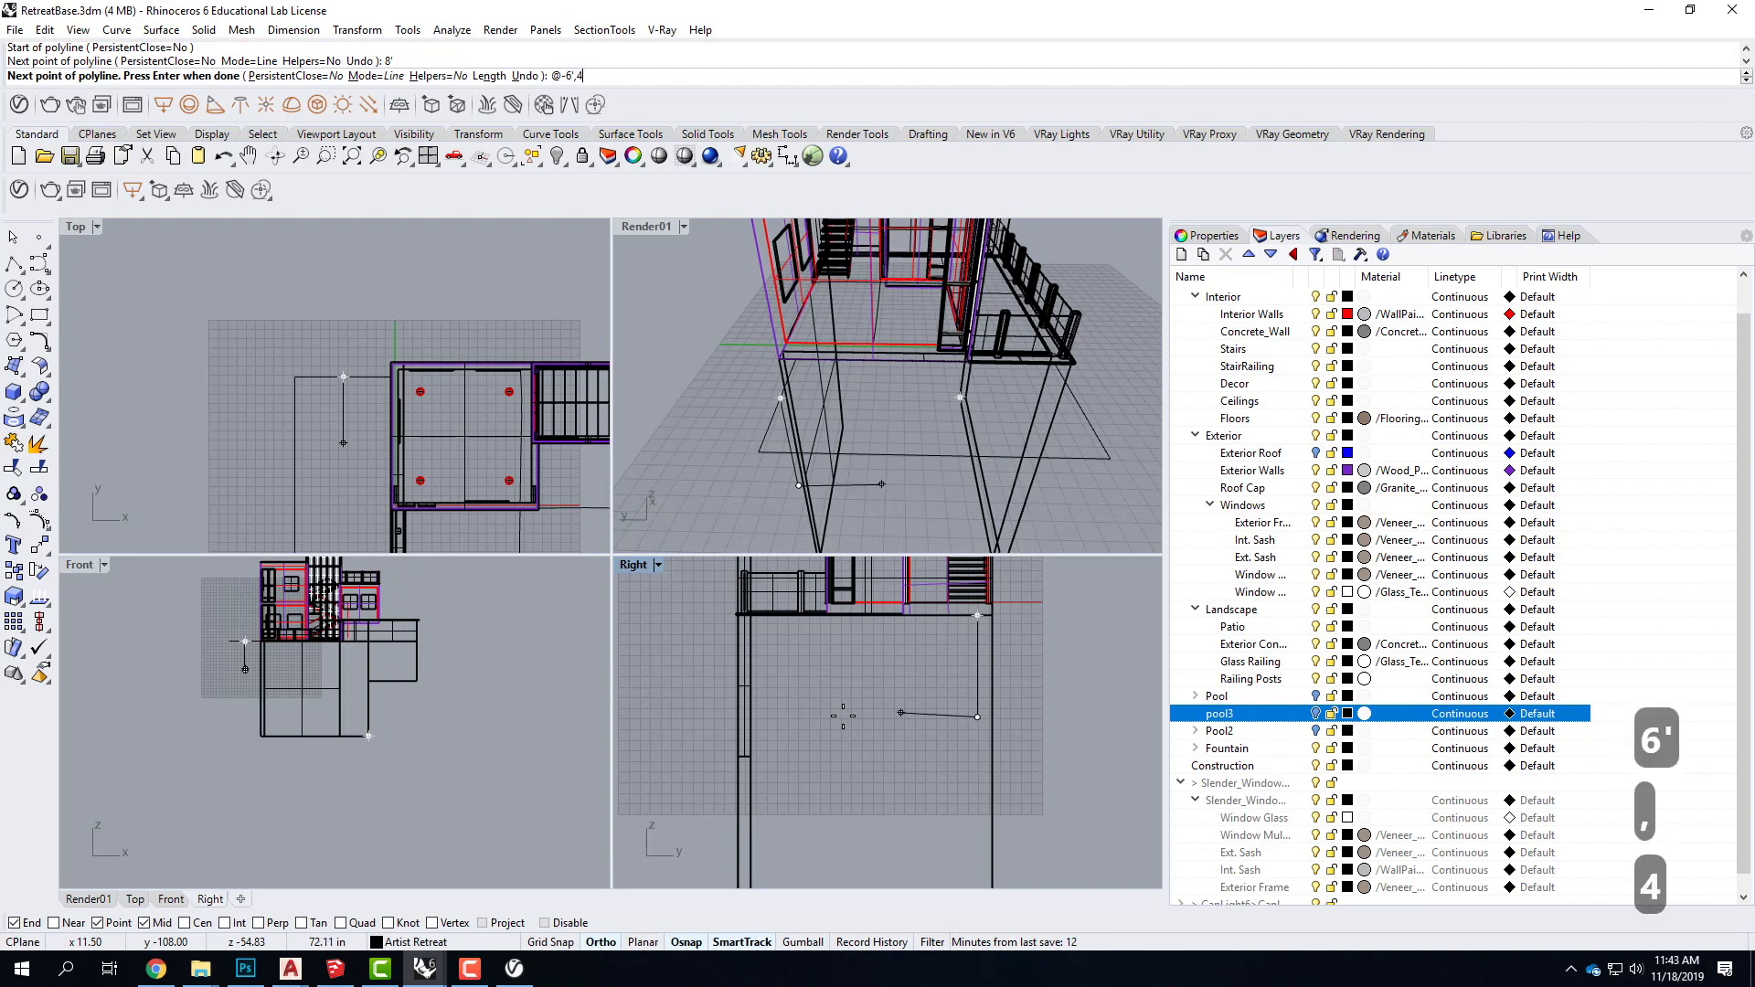
pyautogui.press('Return')
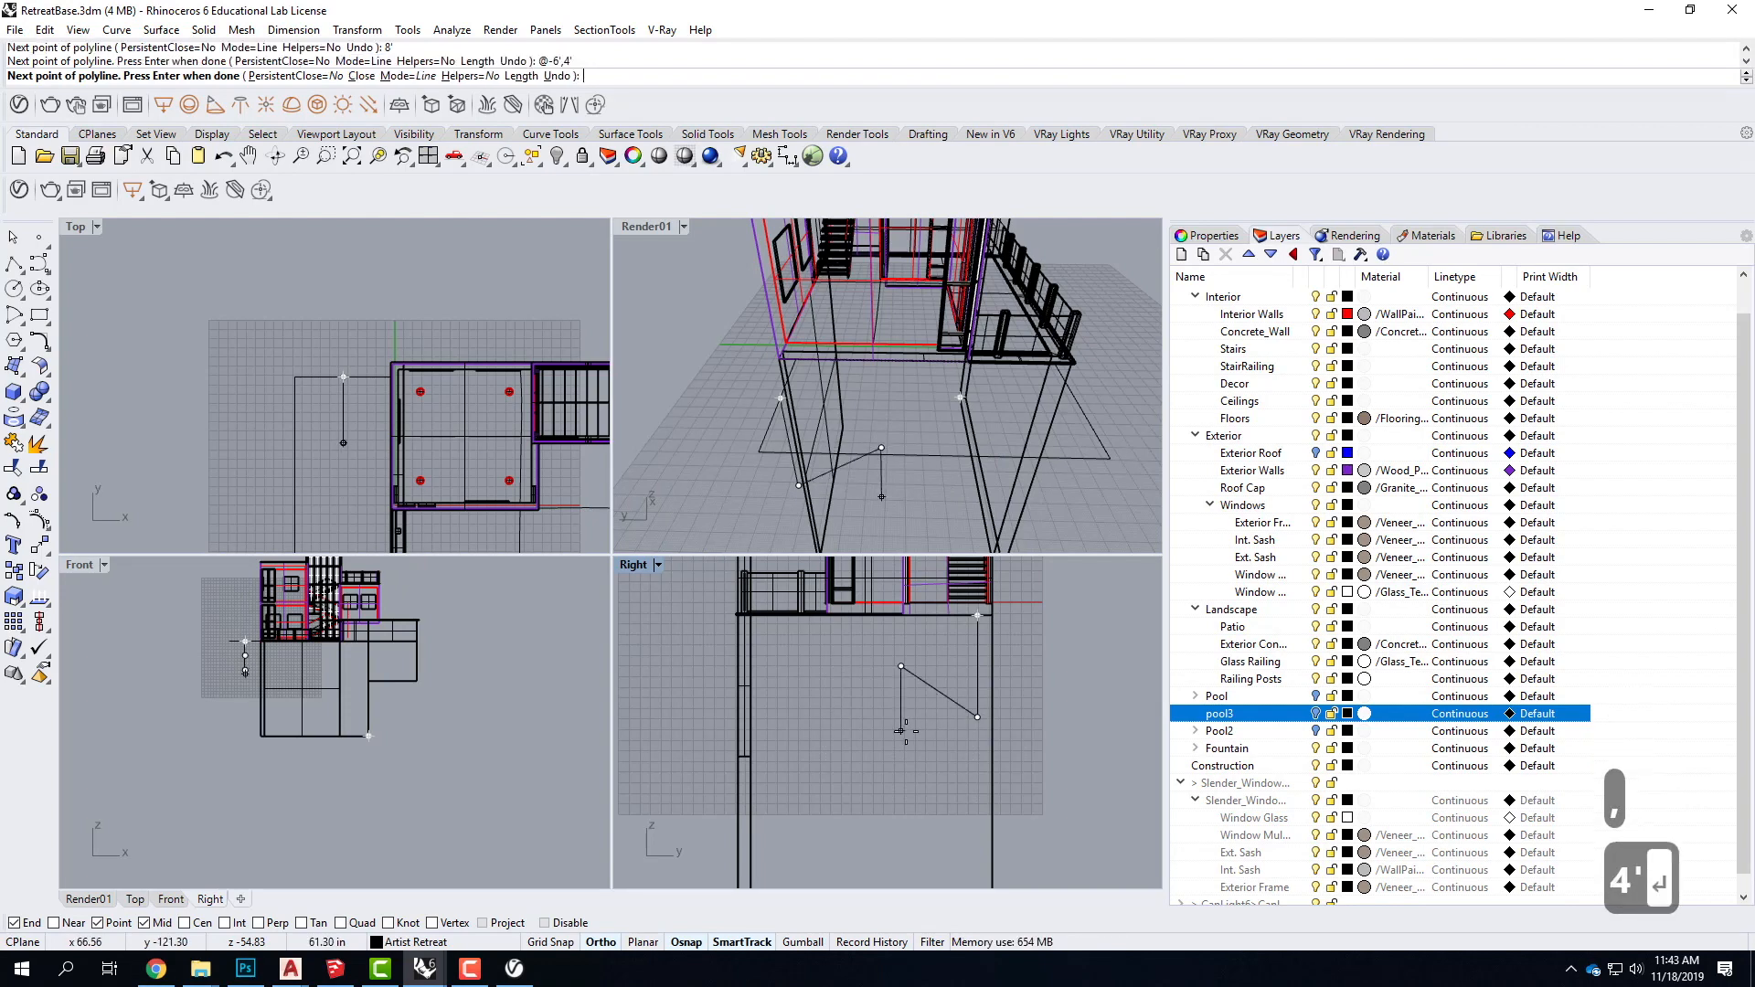
pyautogui.hotkey('ctrl', 'z')
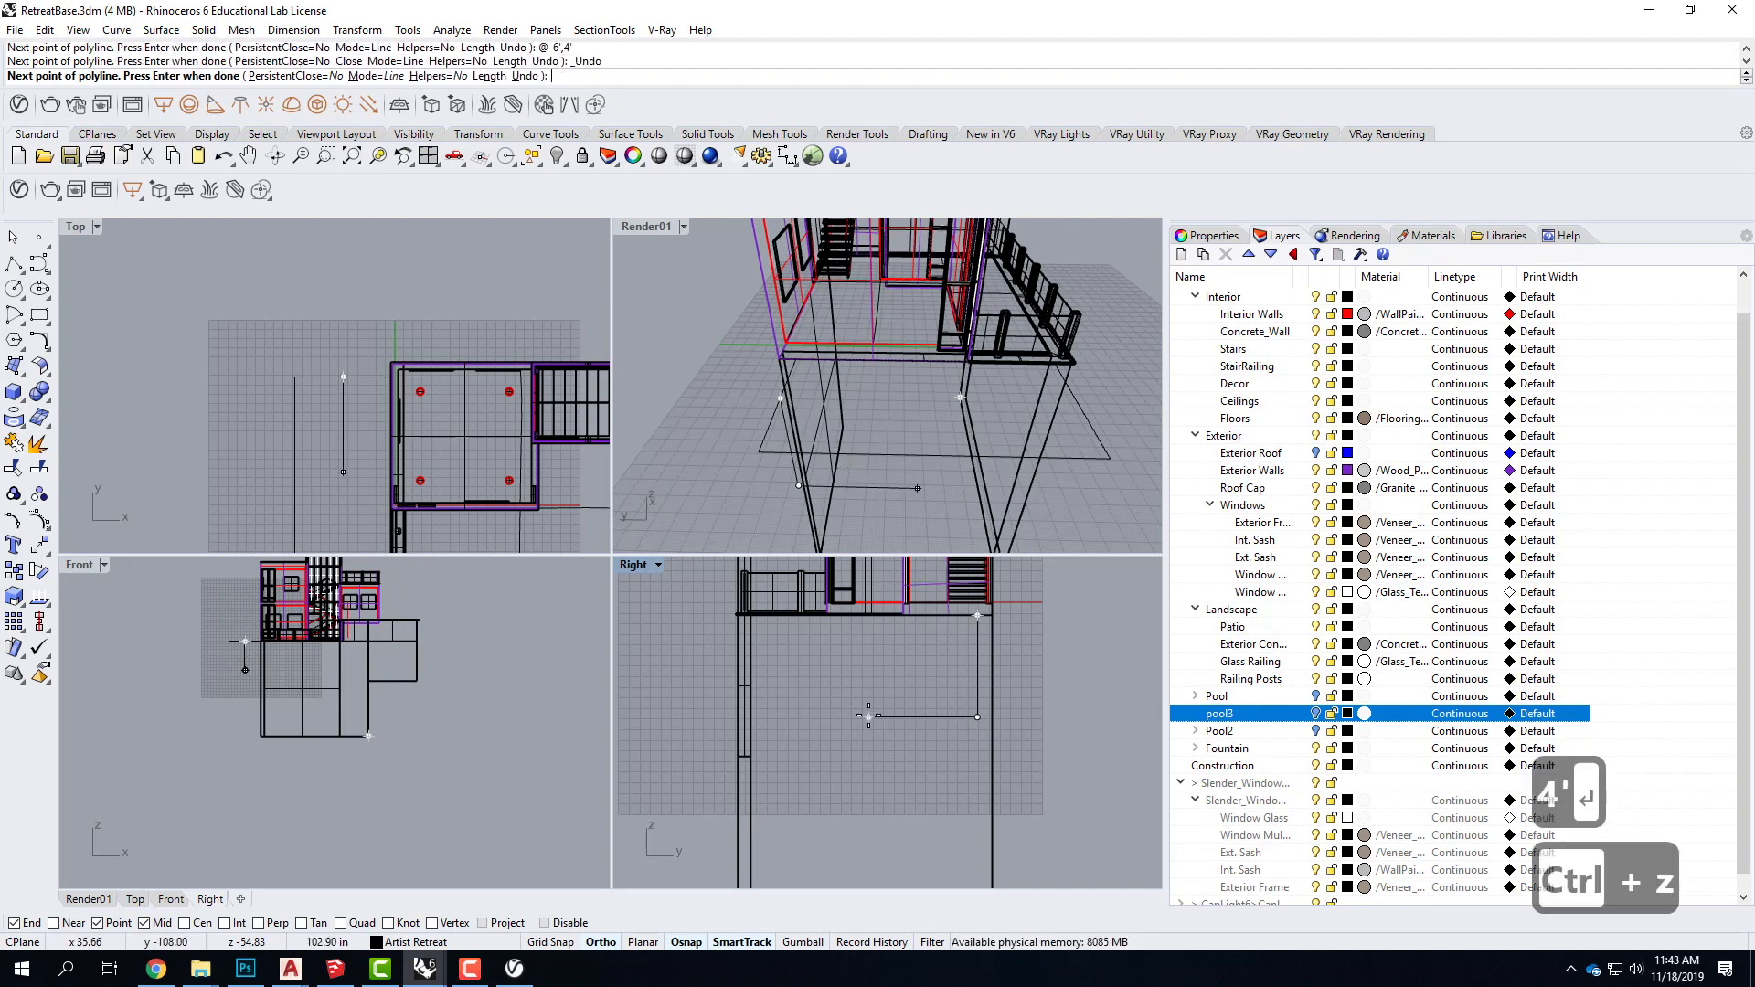
# Step: Continue the floor profile with sloped segments to @-6',2' and @-8',2', and end it with a horizontal segment past the opposite short side
pyautogui.write('@-')
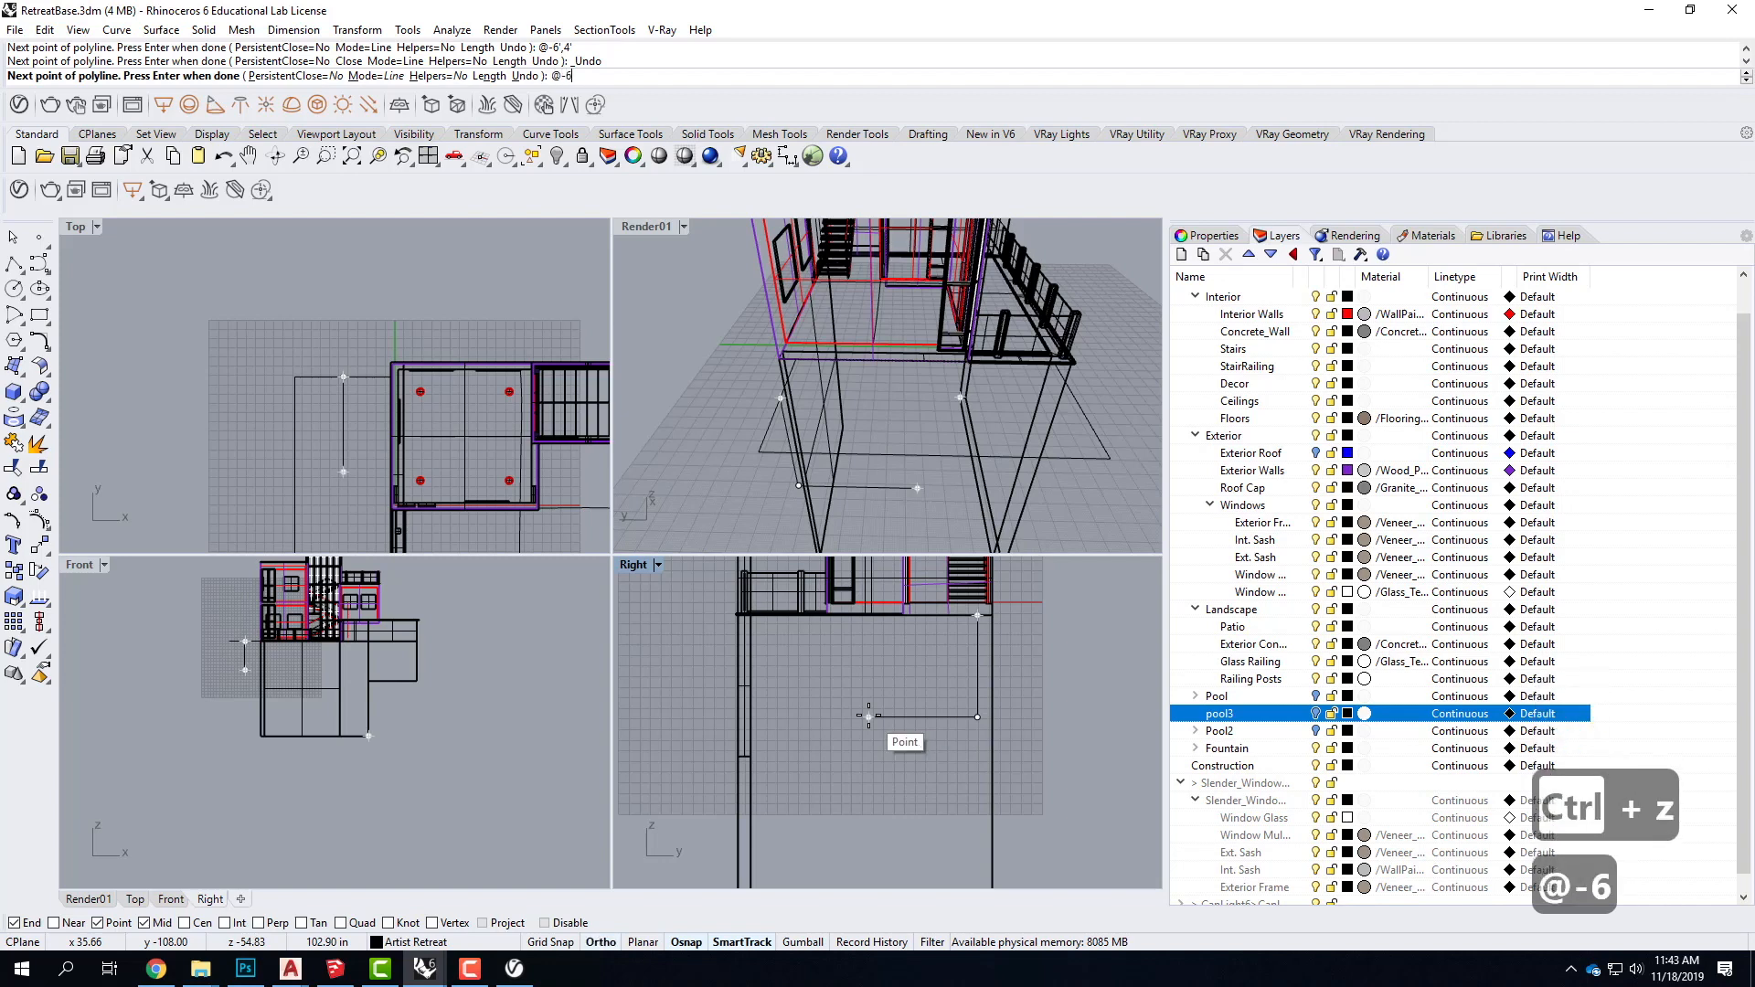
pyautogui.write("6'")
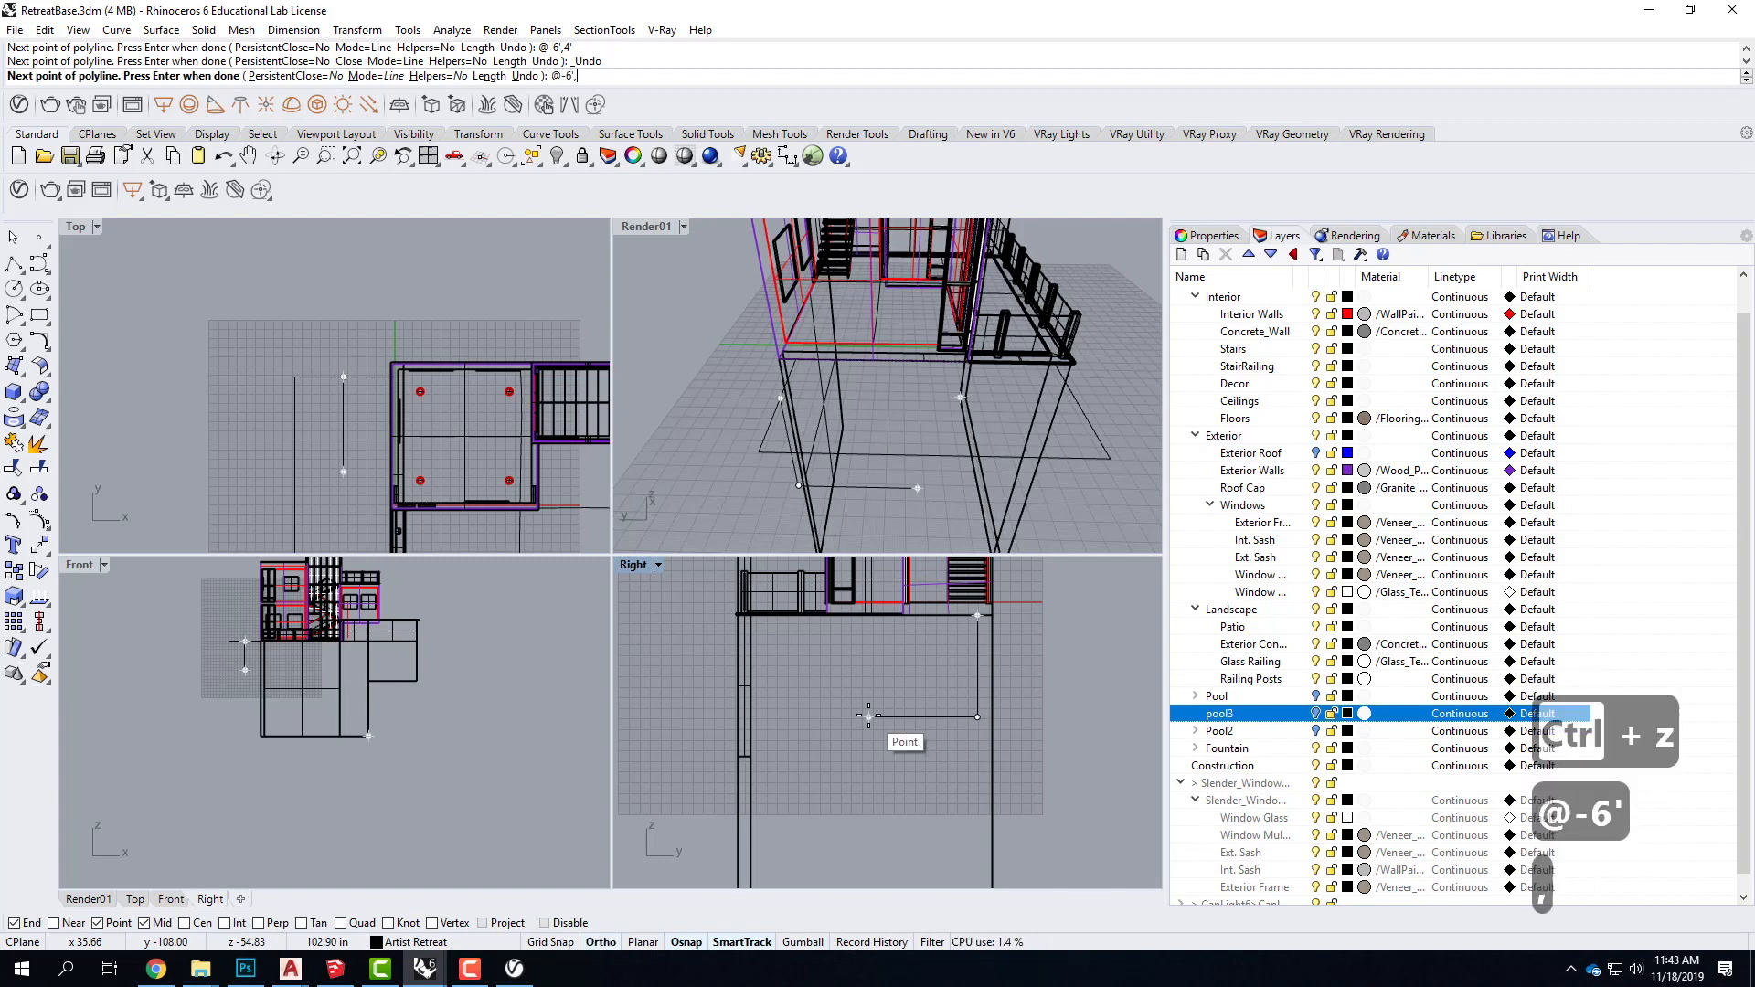
pyautogui.write(",2'")
pyautogui.press('Return')
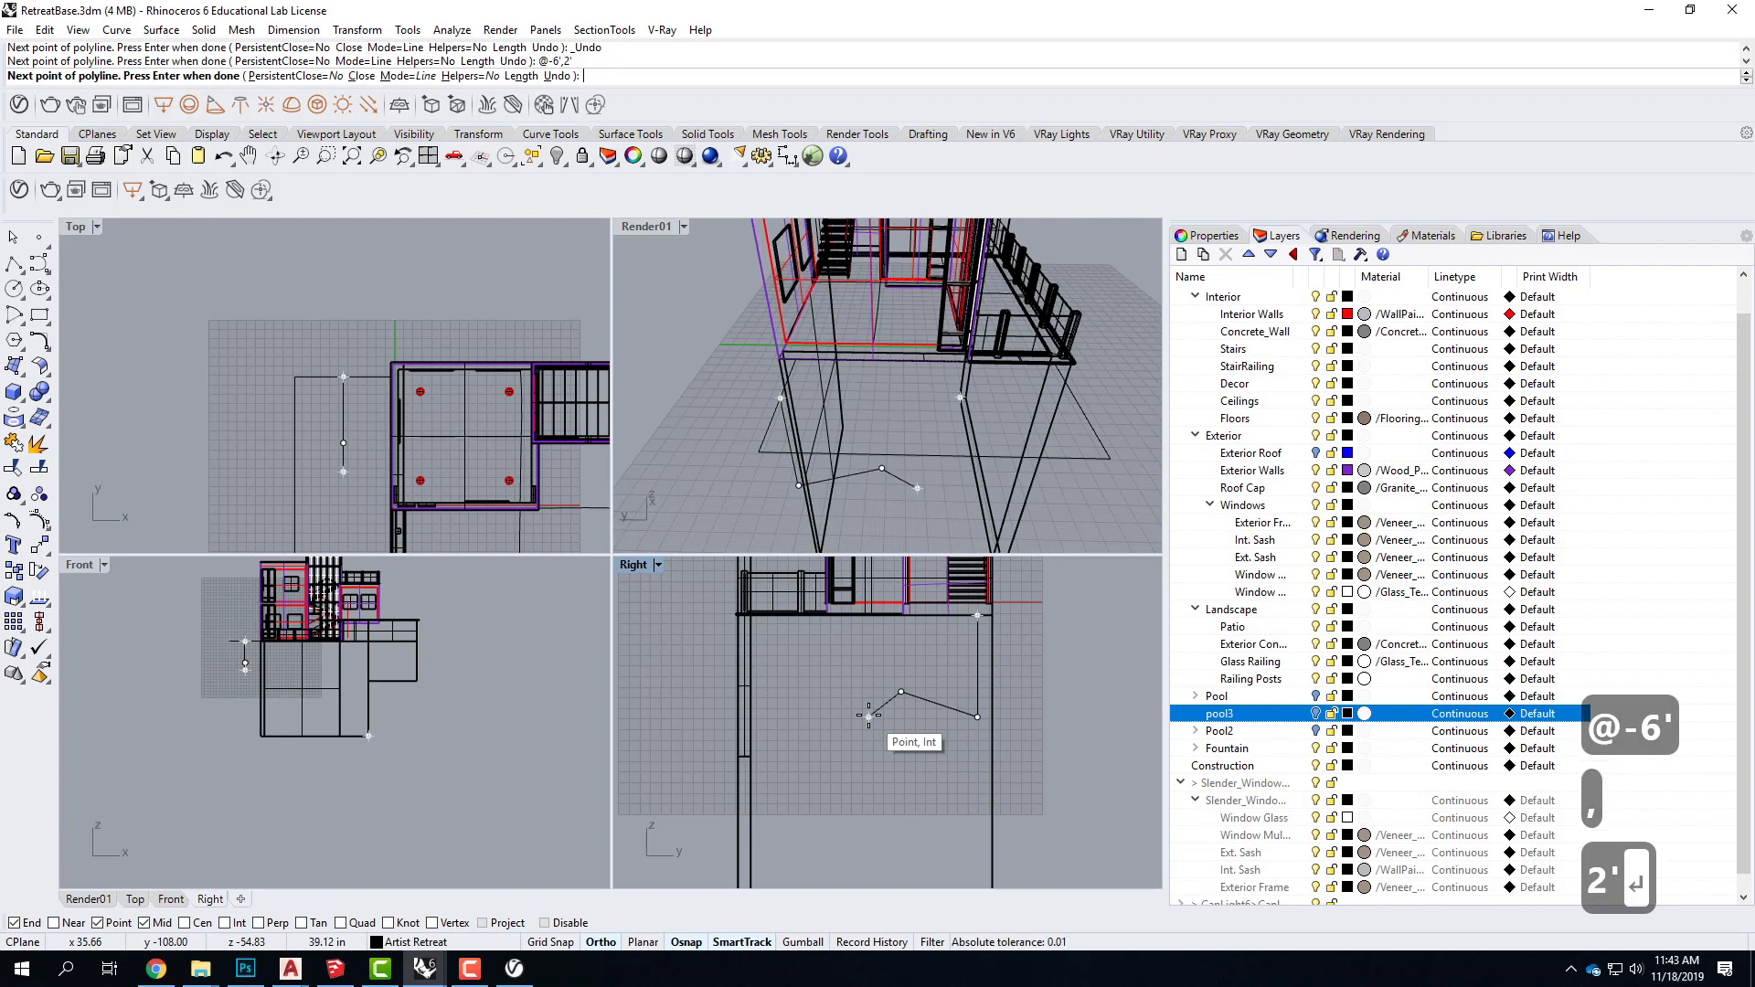
pyautogui.scroll(2, 791, 658)
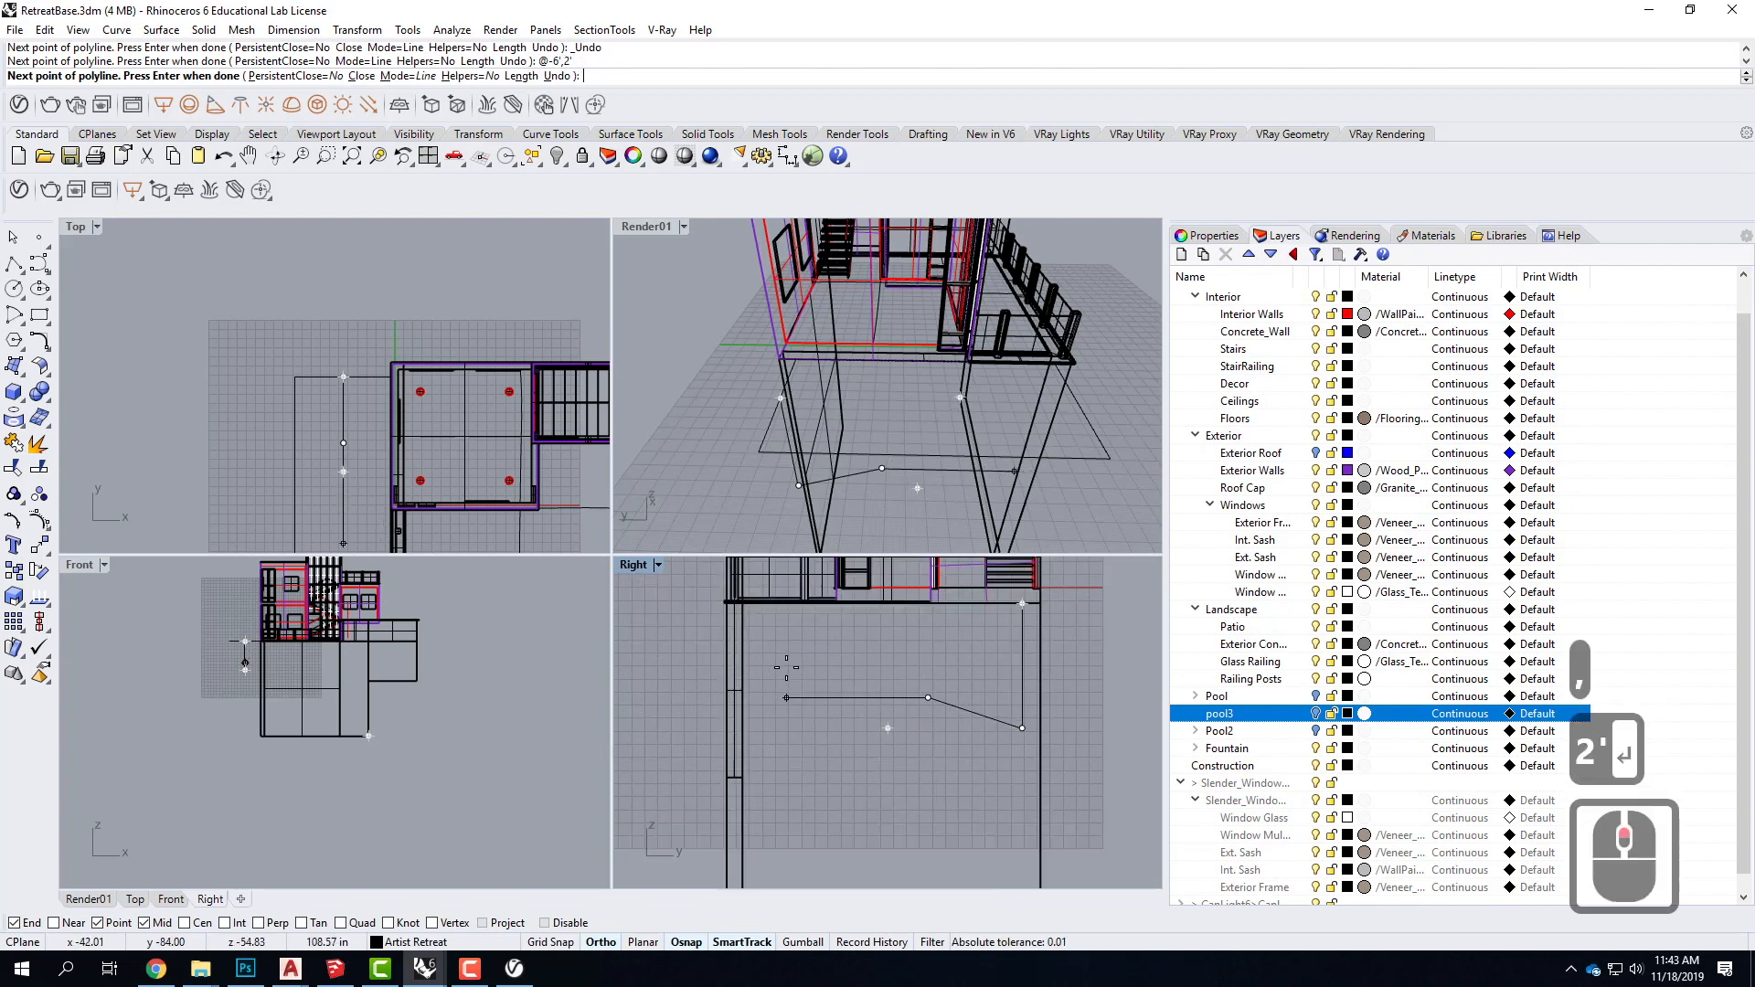
pyautogui.write('@')
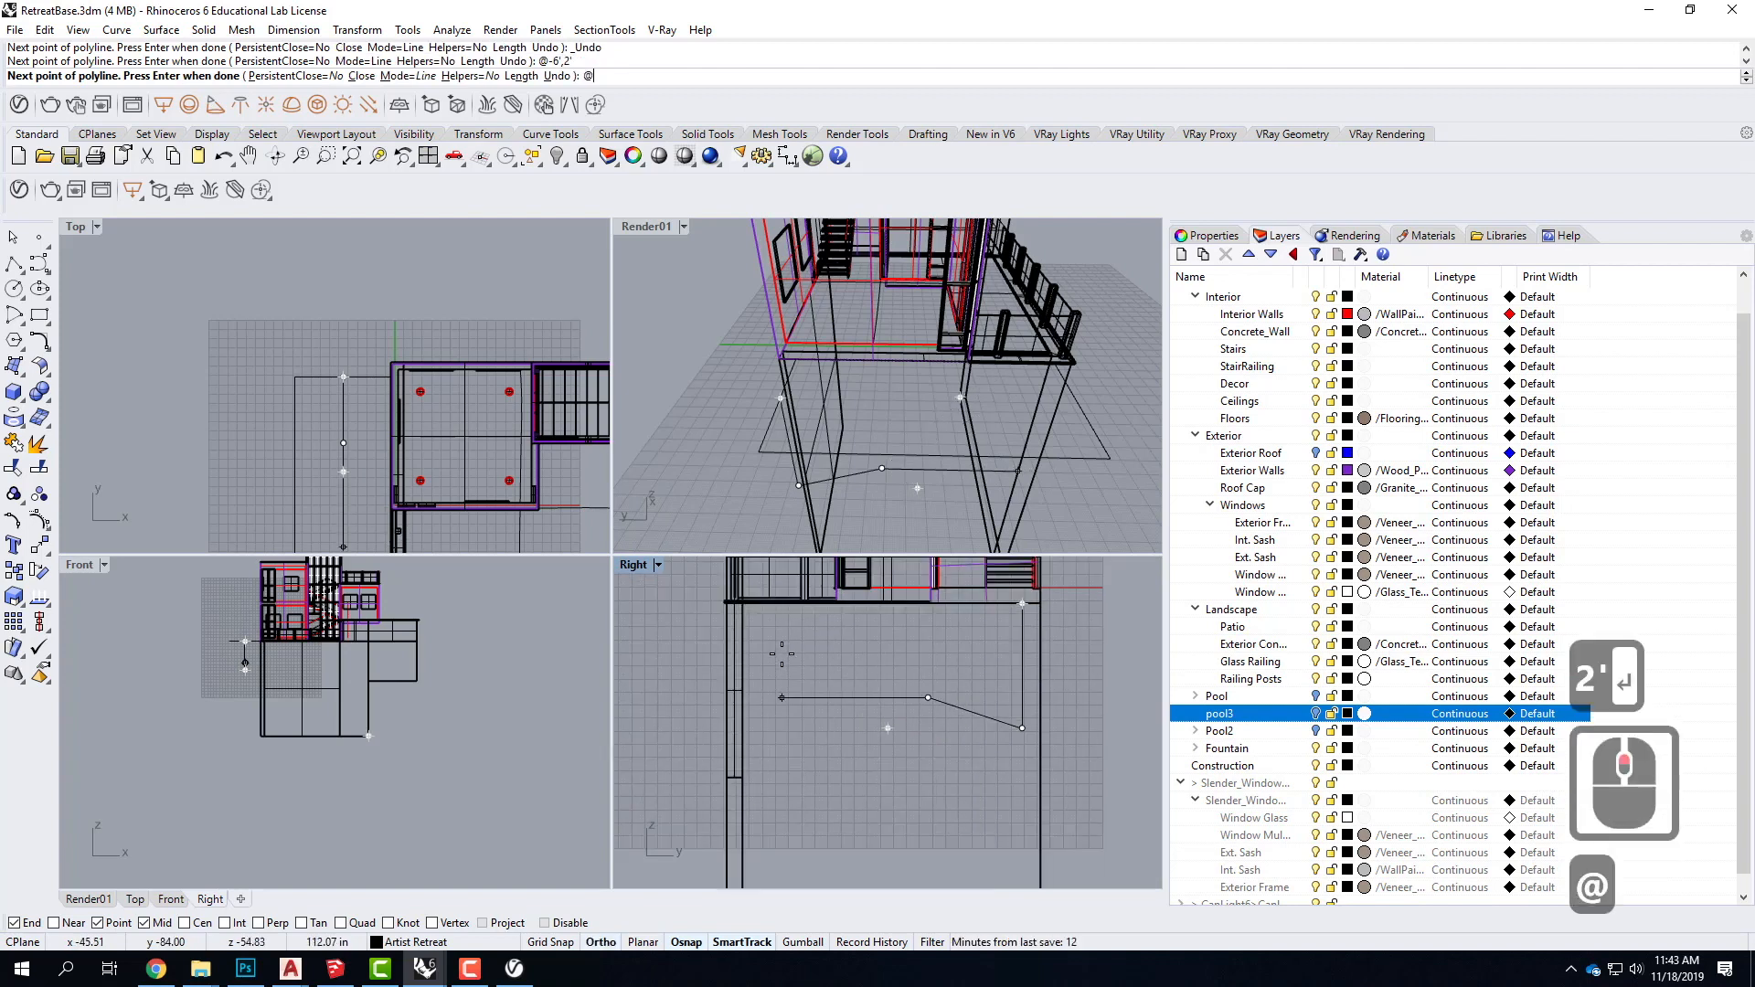
pyautogui.write("-8',2'")
pyautogui.press('Return')
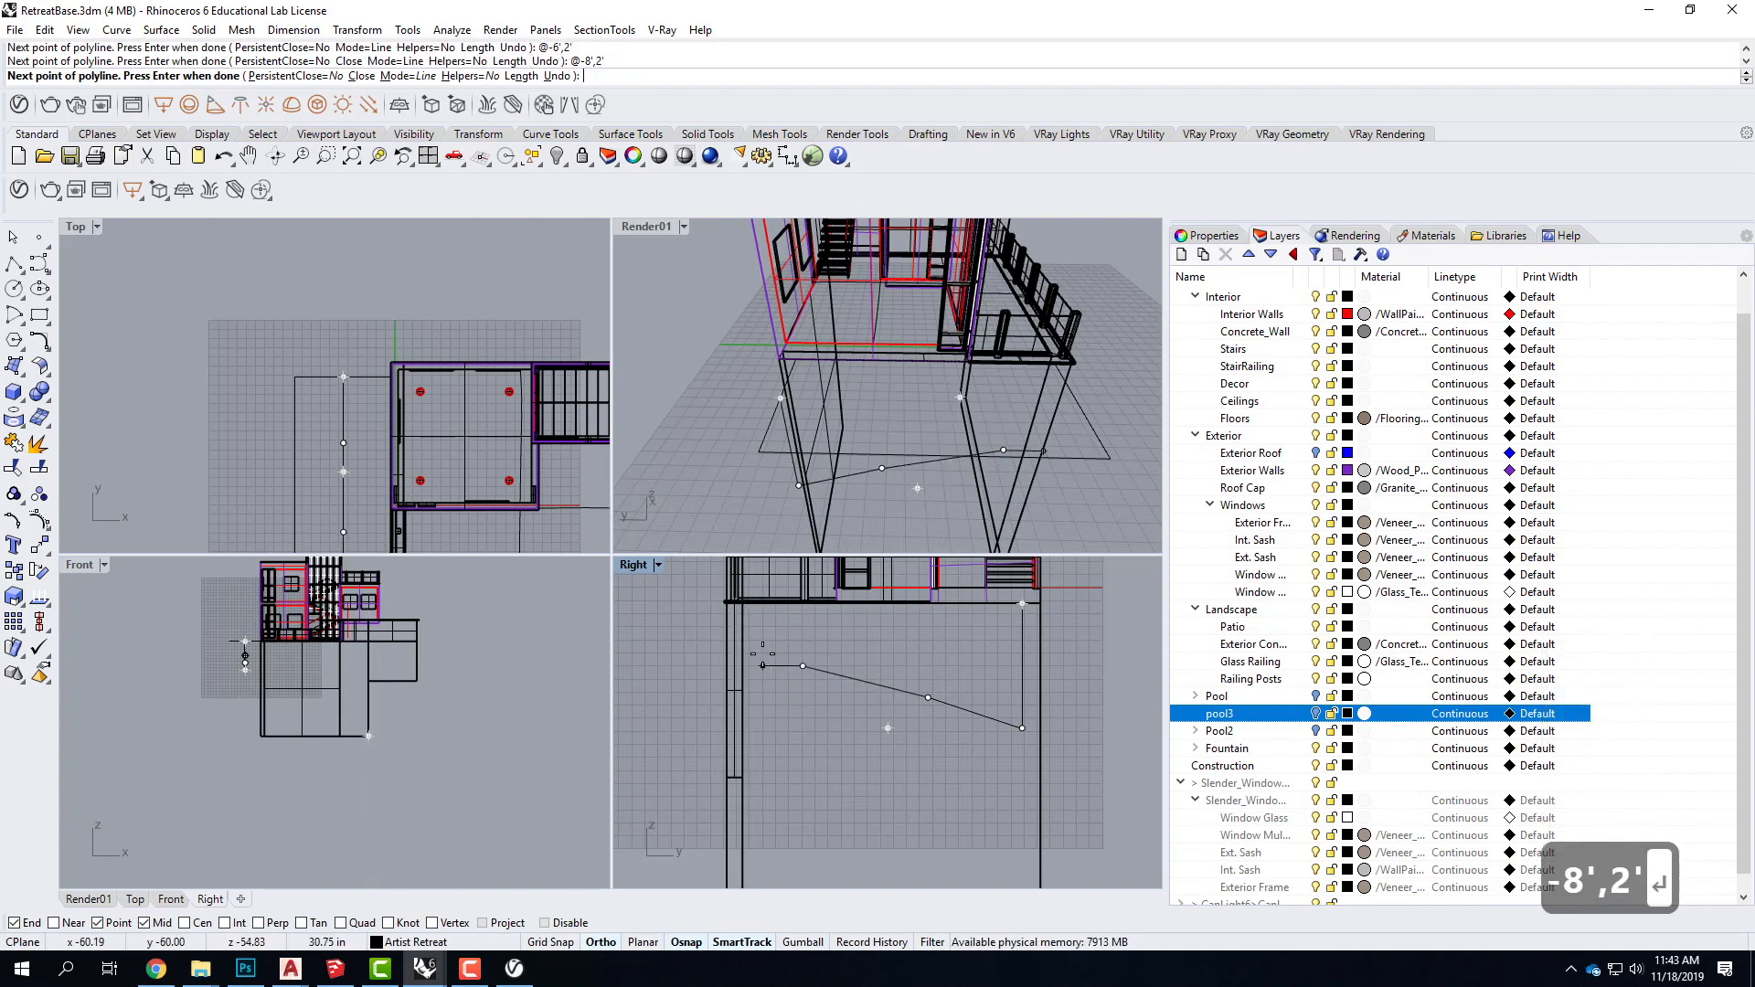
pyautogui.scroll(2, 763, 654)
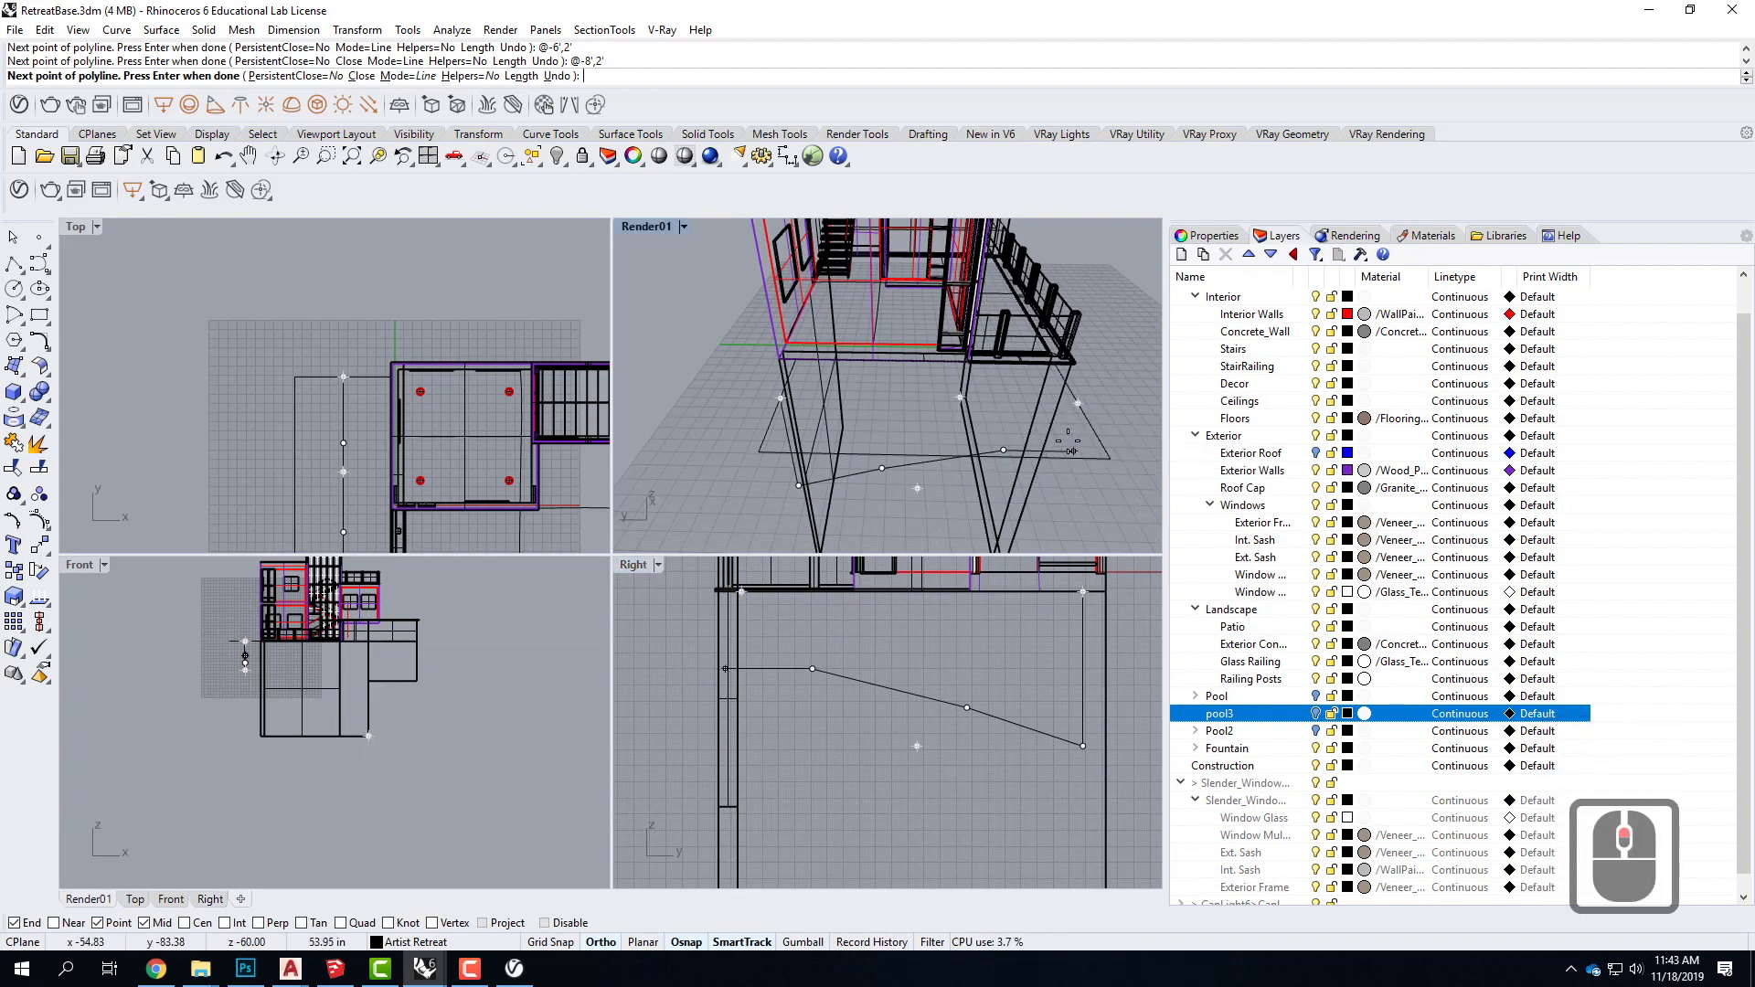
pyautogui.rightClick(1134, 445)
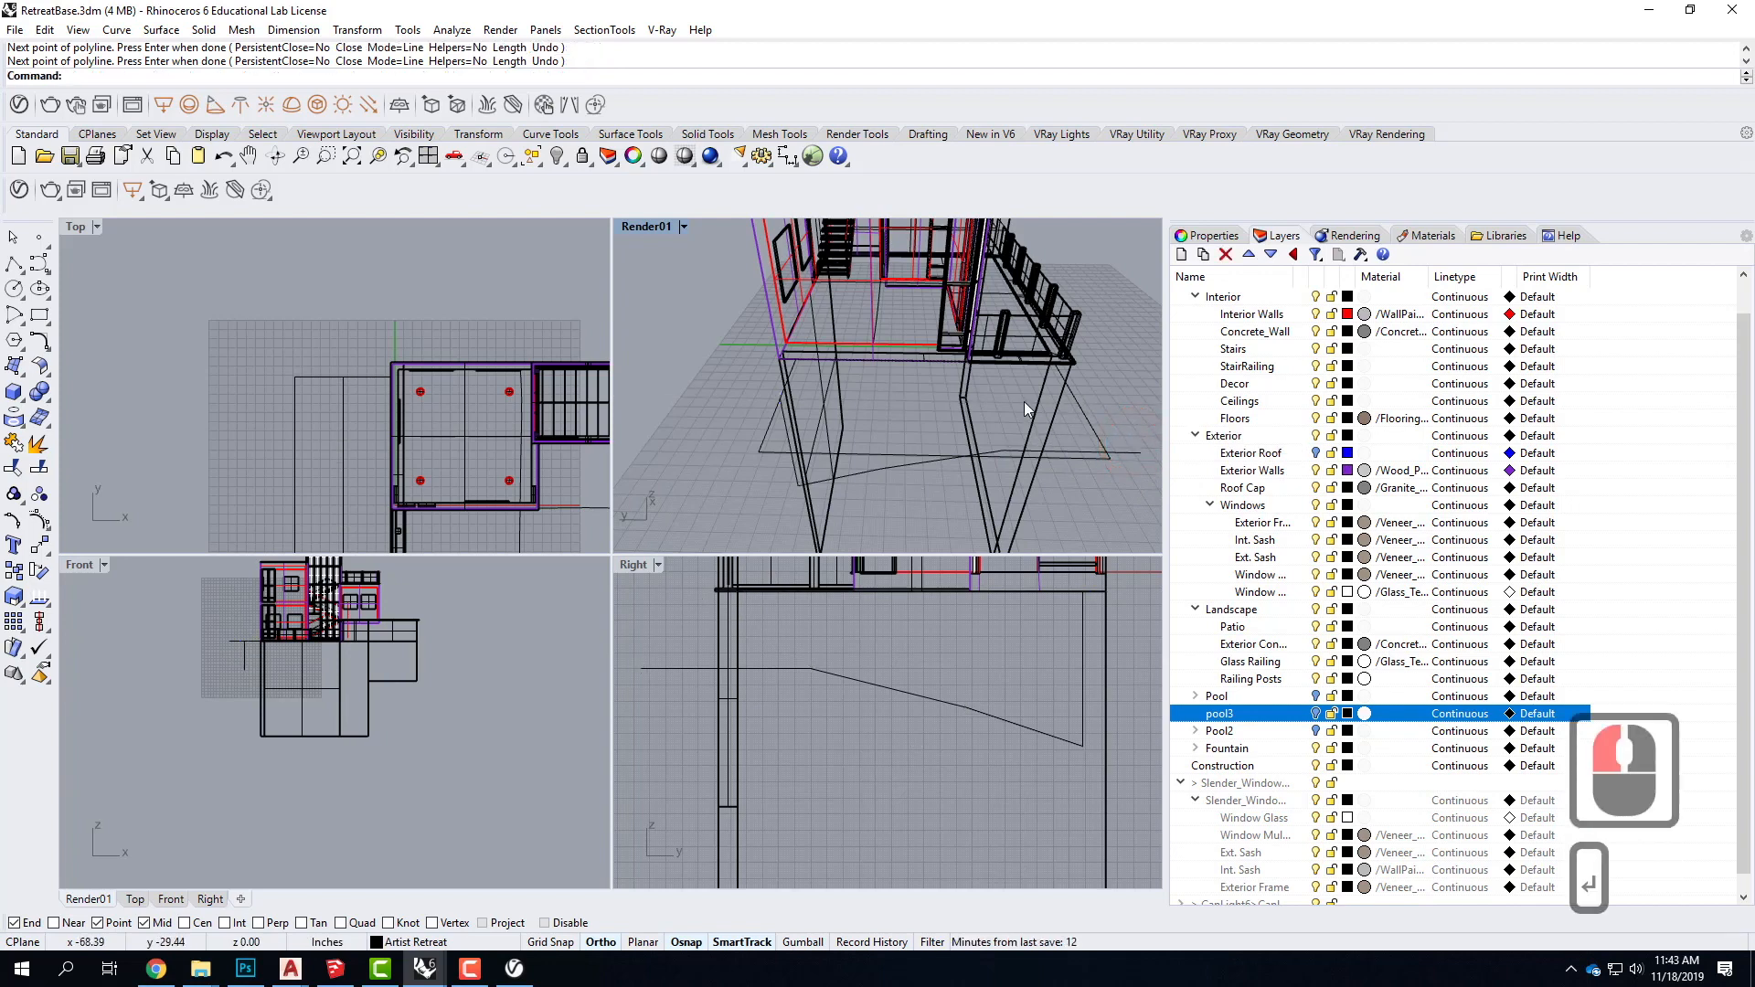
# Step: Draw a line from the midpoint of the opposite short side down to the horizontal floor segment
pyautogui.rightClick(1066, 408)
pyautogui.click(1077, 403)
pyautogui.click(1077, 448)
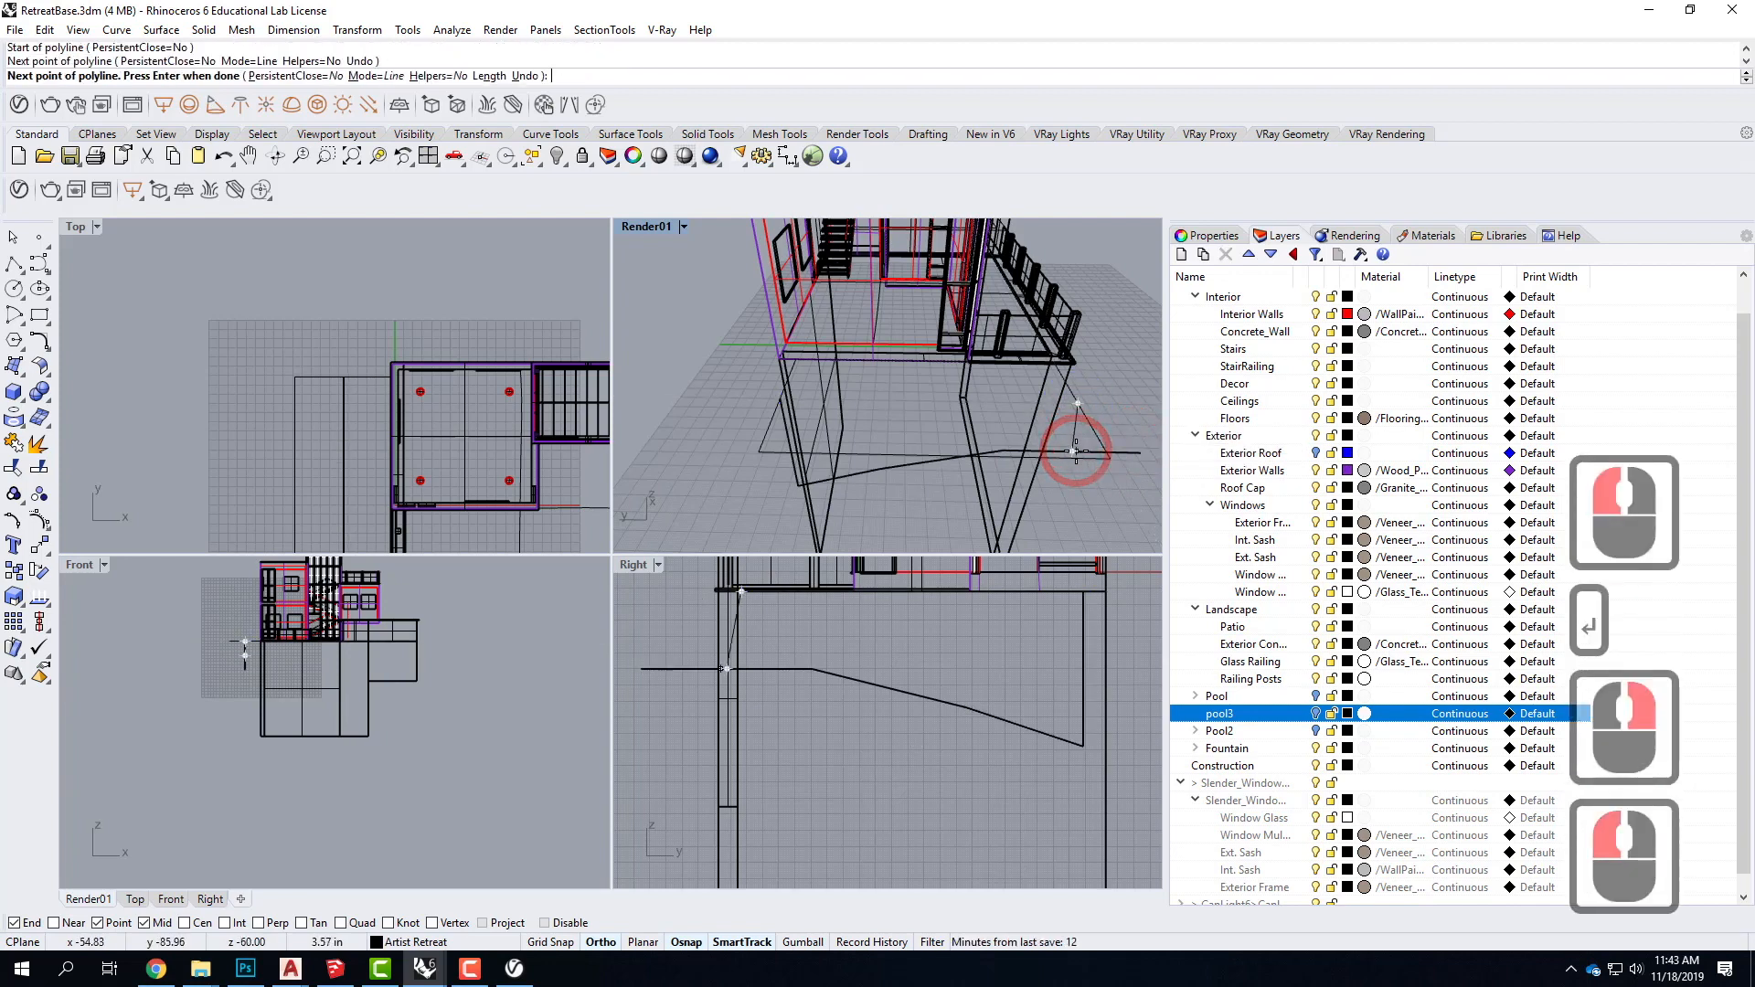
pyautogui.press('Return')
# Step: Trim the end of the floor profile that overhangs the new side line
pyautogui.click(1092, 452)
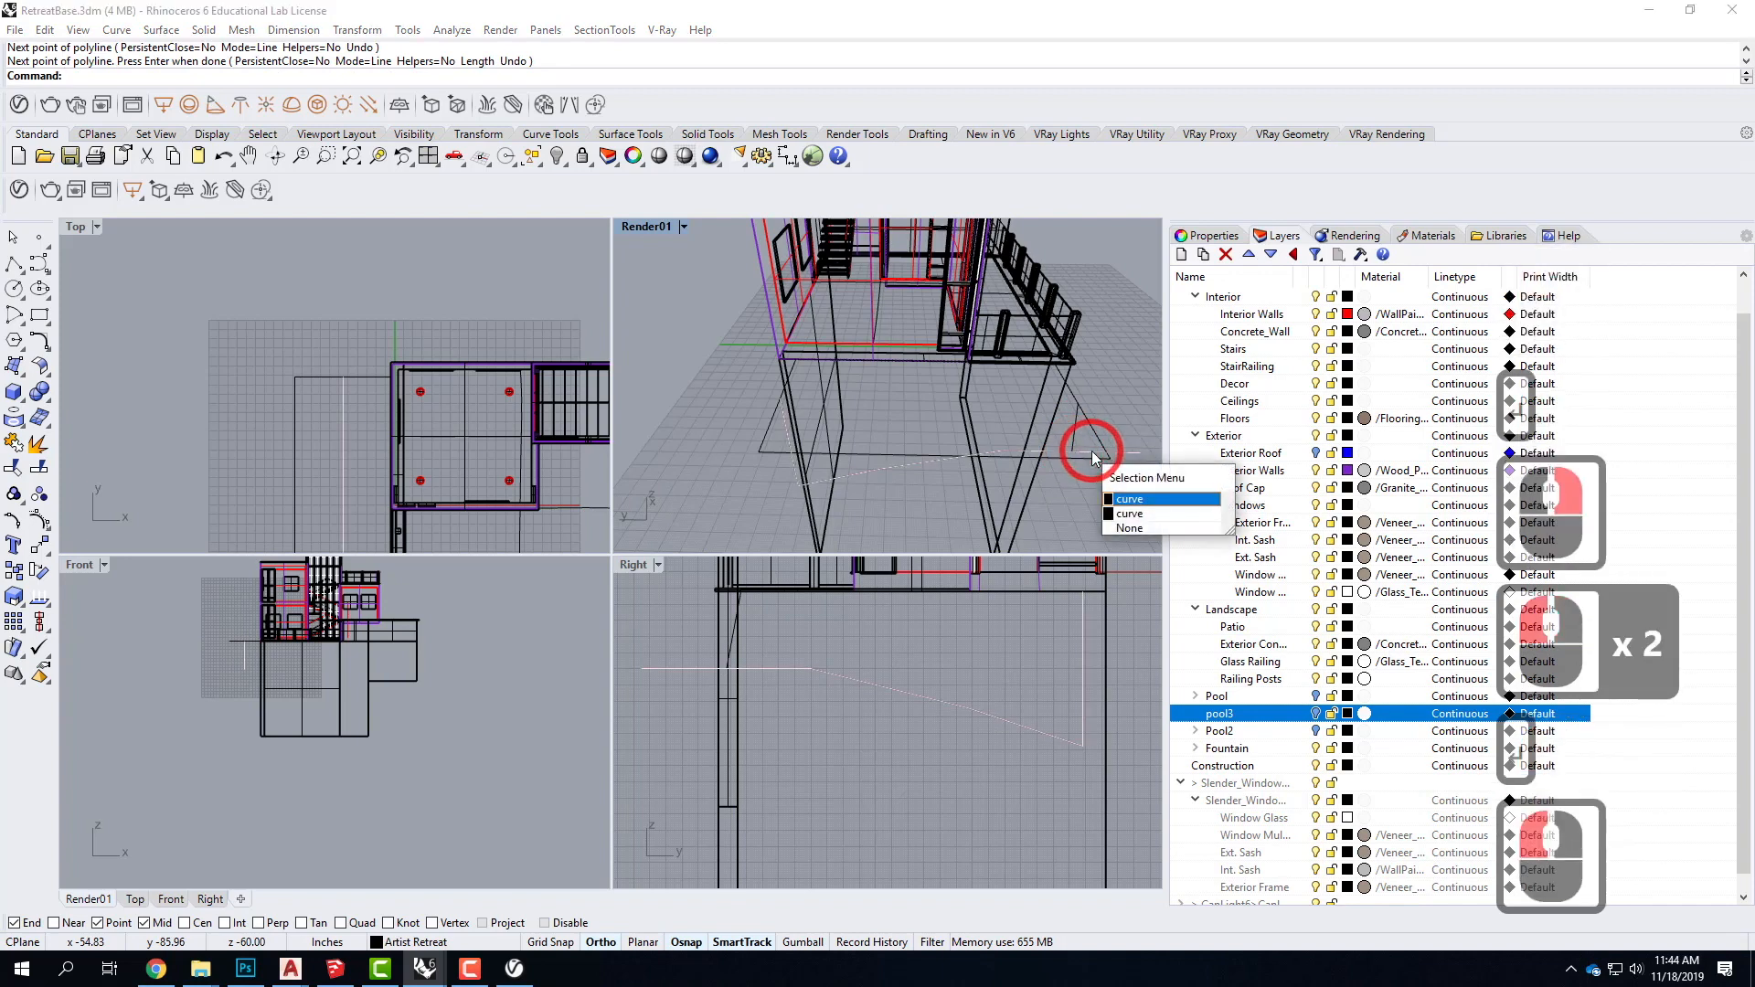
pyautogui.click(1130, 499)
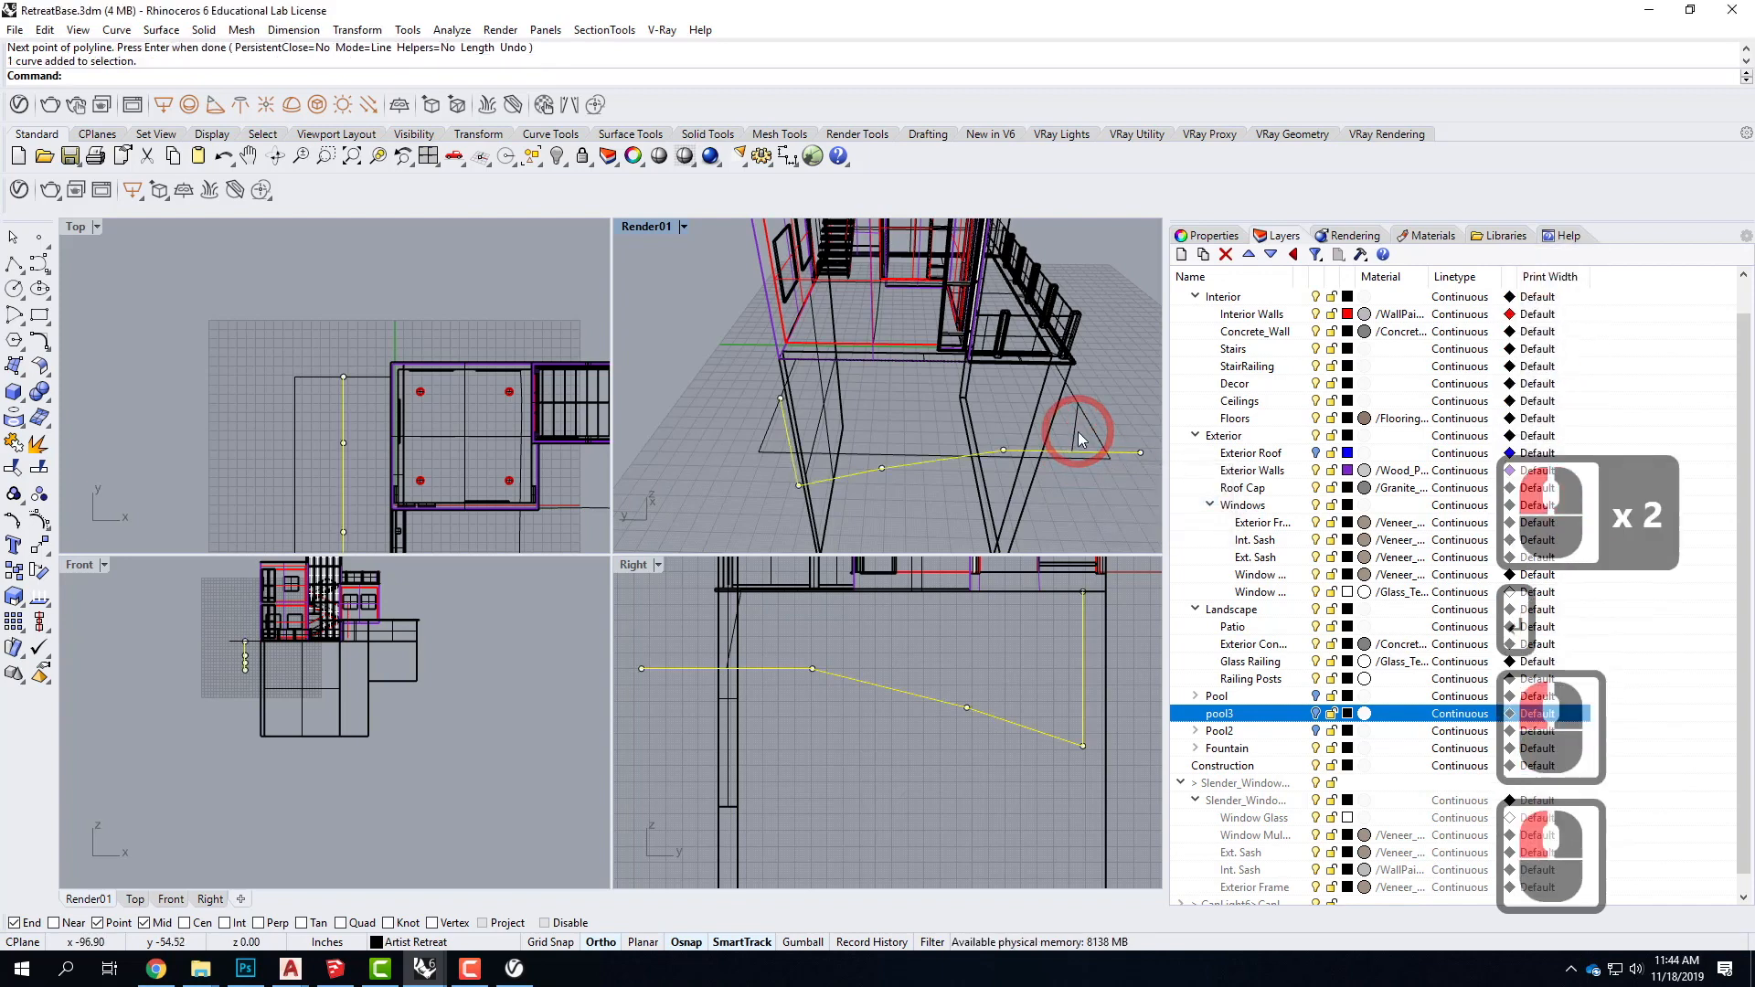
pyautogui.keyDown('shift'); pyautogui.click(1073, 429); pyautogui.keyUp('shift')
pyautogui.write('trim')
pyautogui.press('Return')
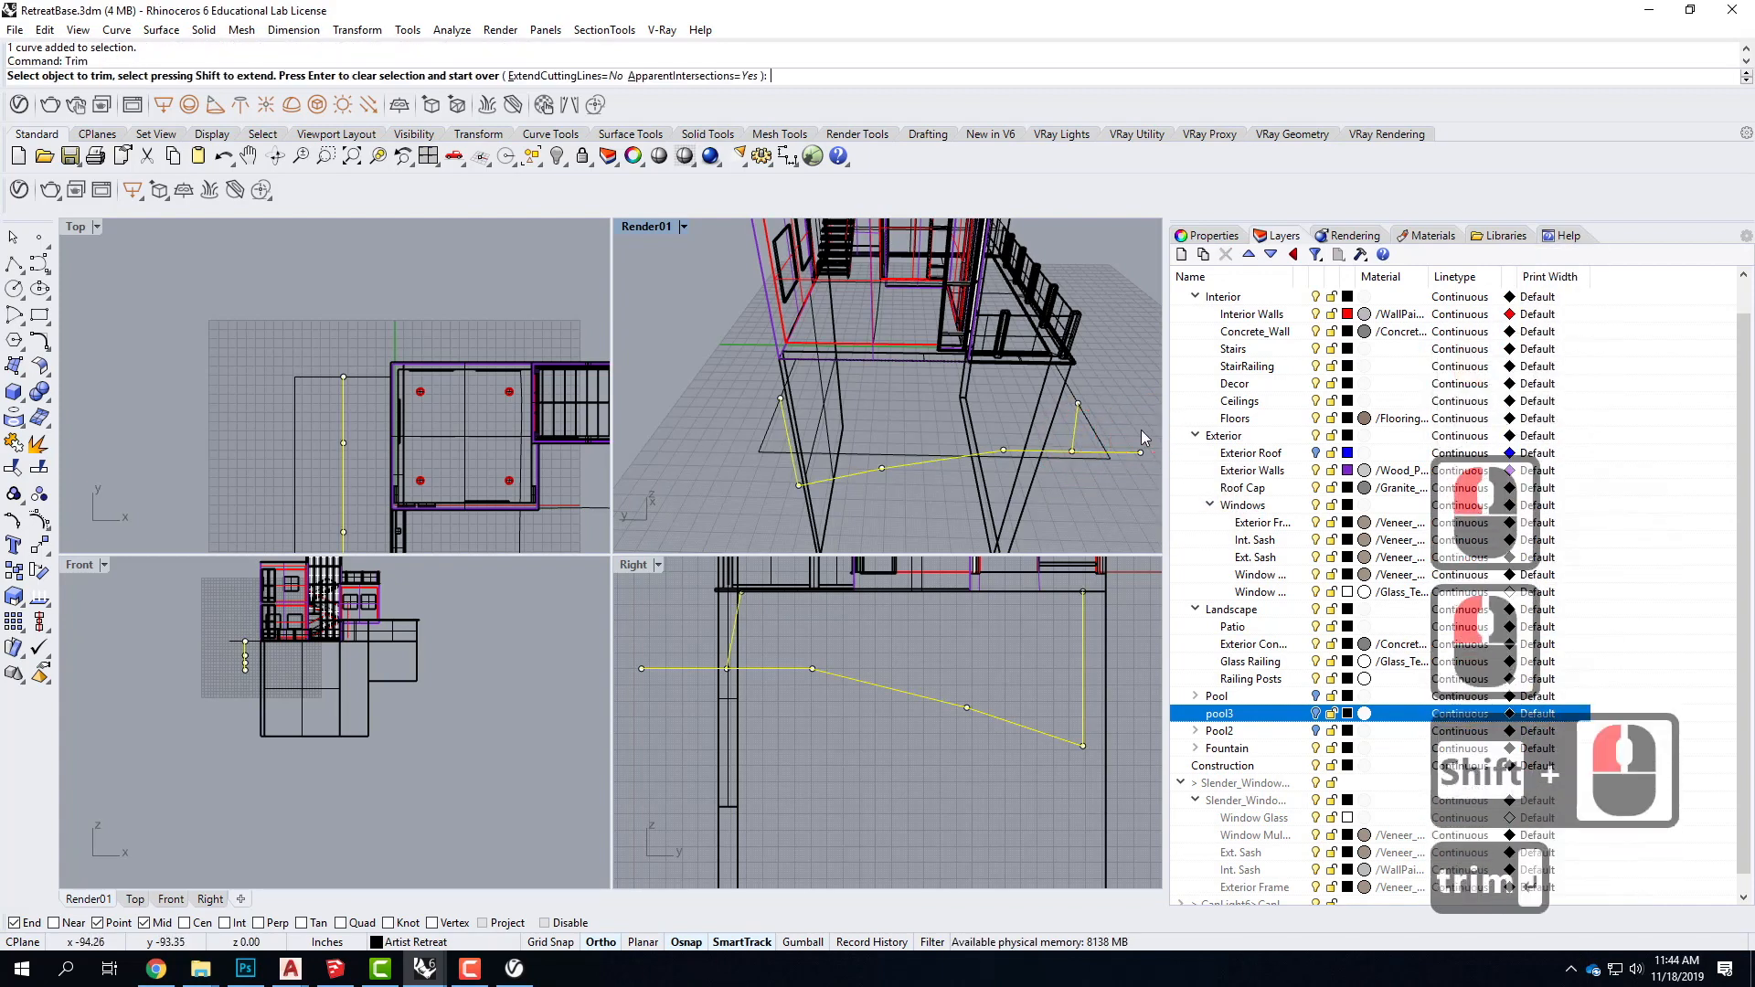
pyautogui.click(1125, 451)
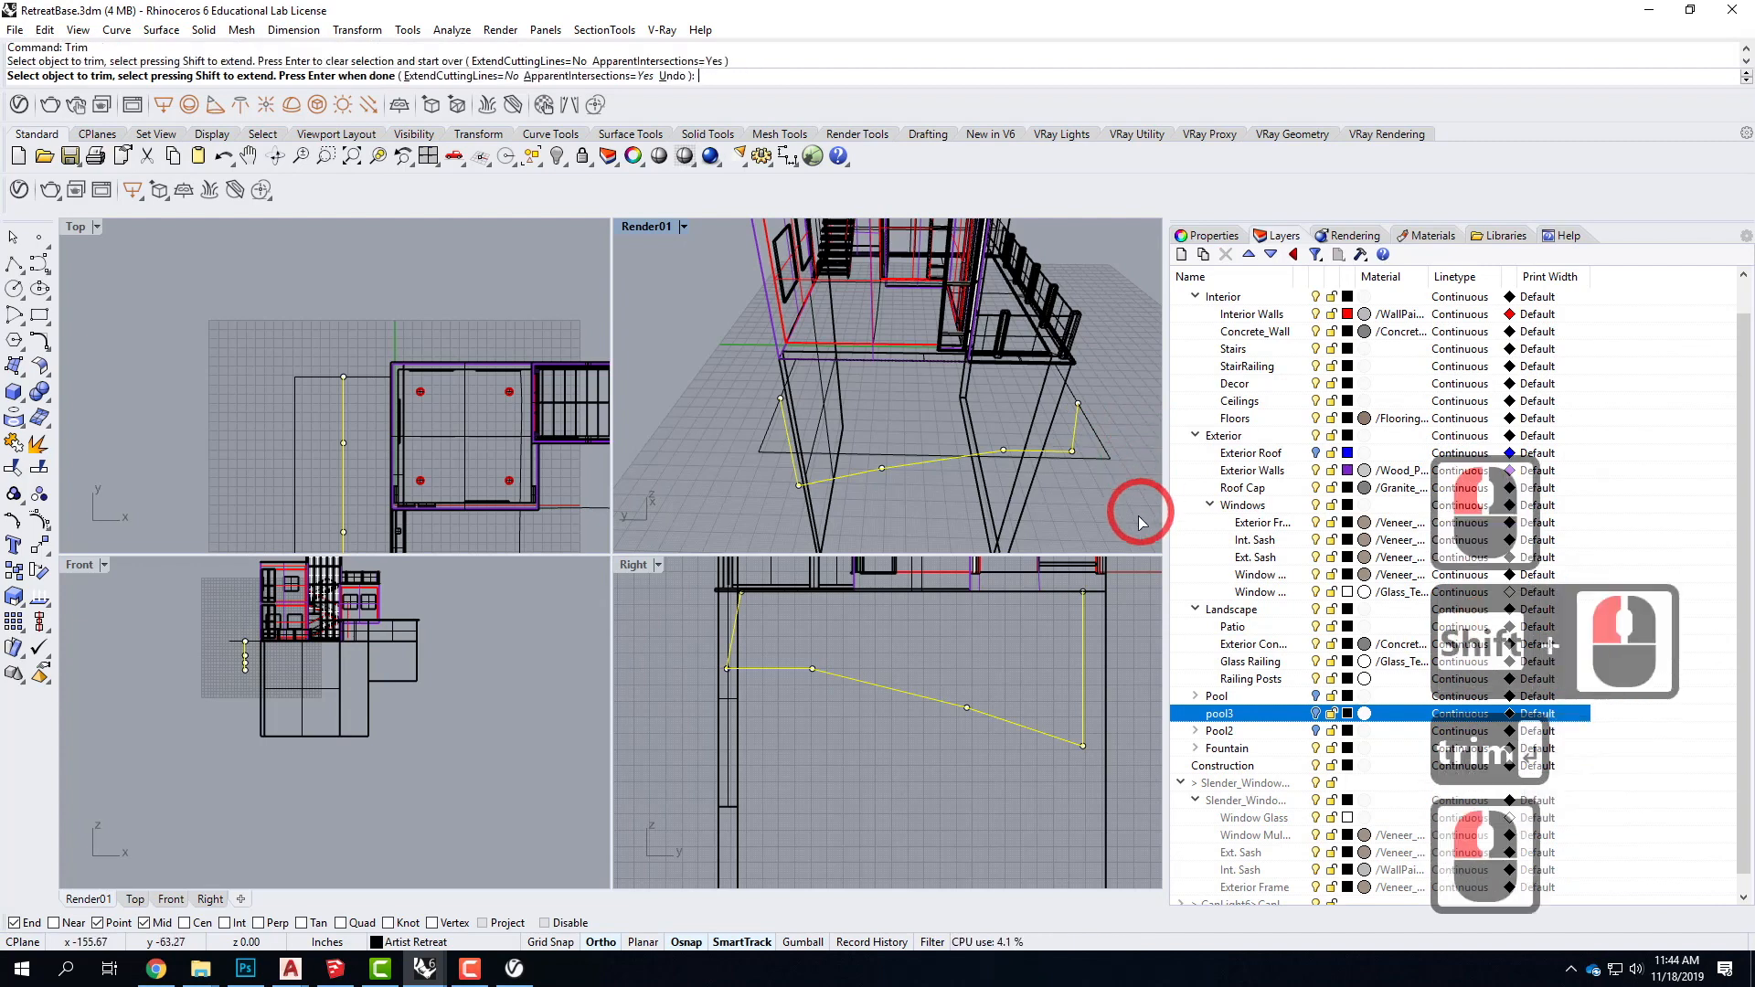
pyautogui.press('Escape')
pyautogui.press('Escape')
# Step: Draw a vertical line from the same short-side midpoint straight down past the floor profile, using the Right view for the end point
pyautogui.scroll(-3, 958, 492)
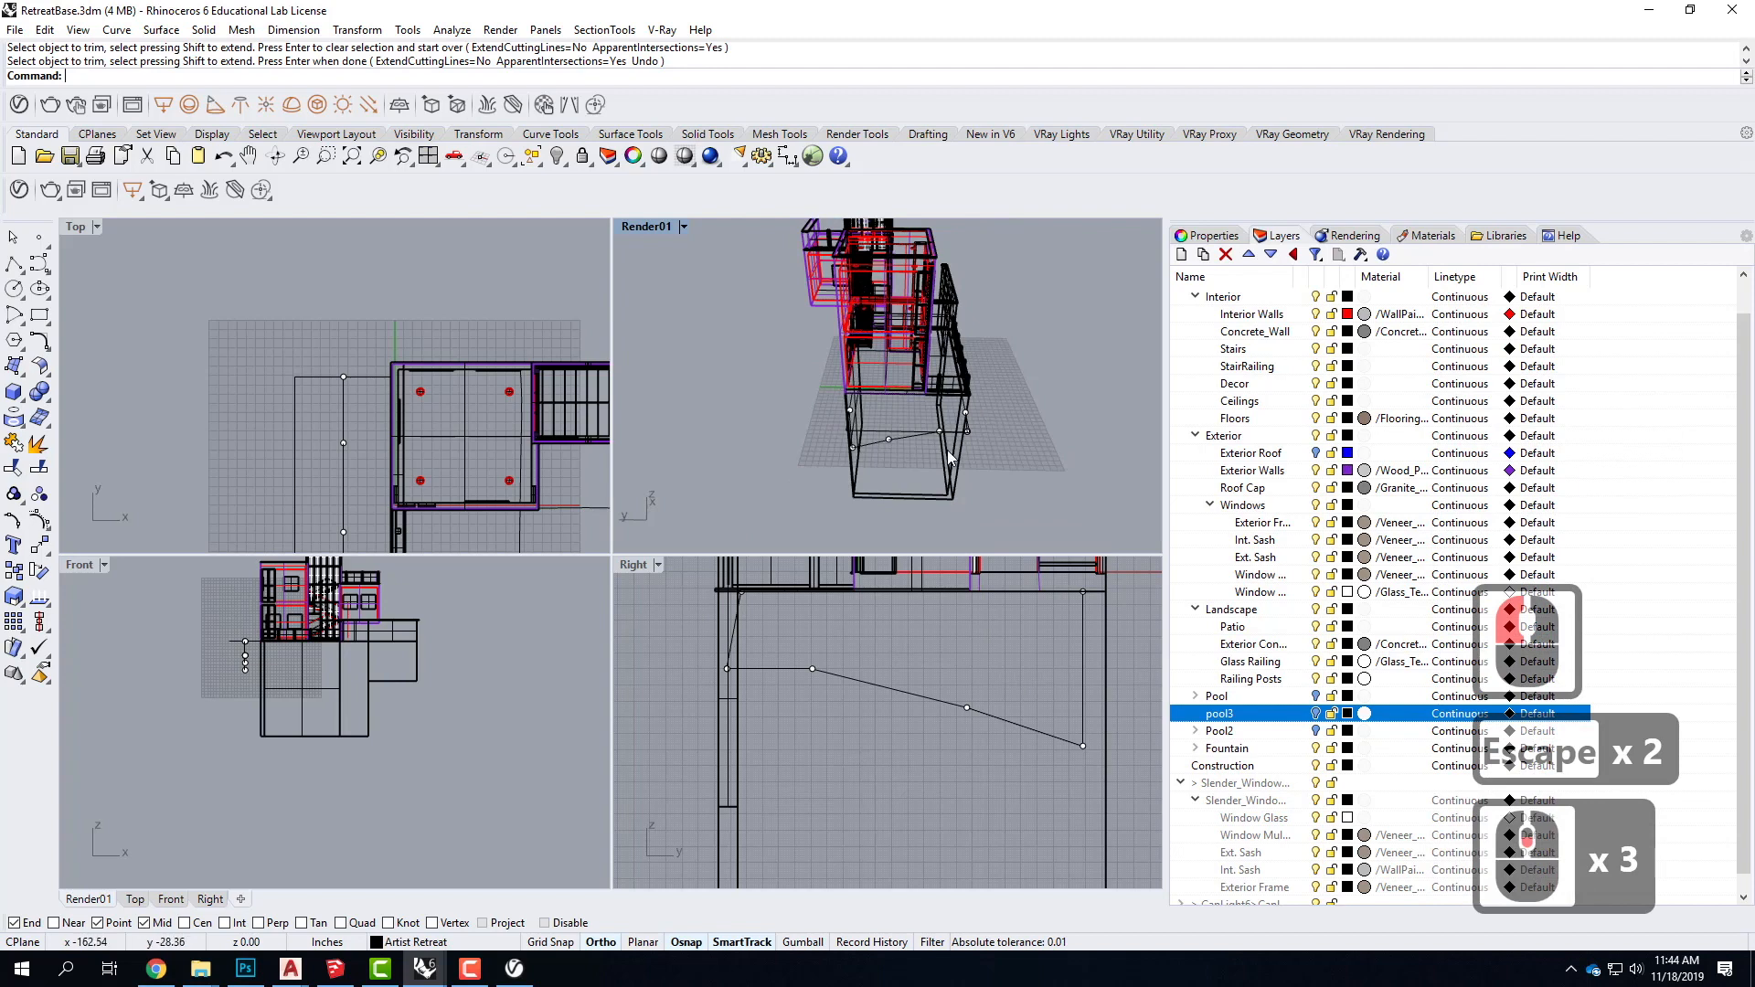
pyautogui.scroll(3, 949, 459)
pyautogui.click(13, 263)
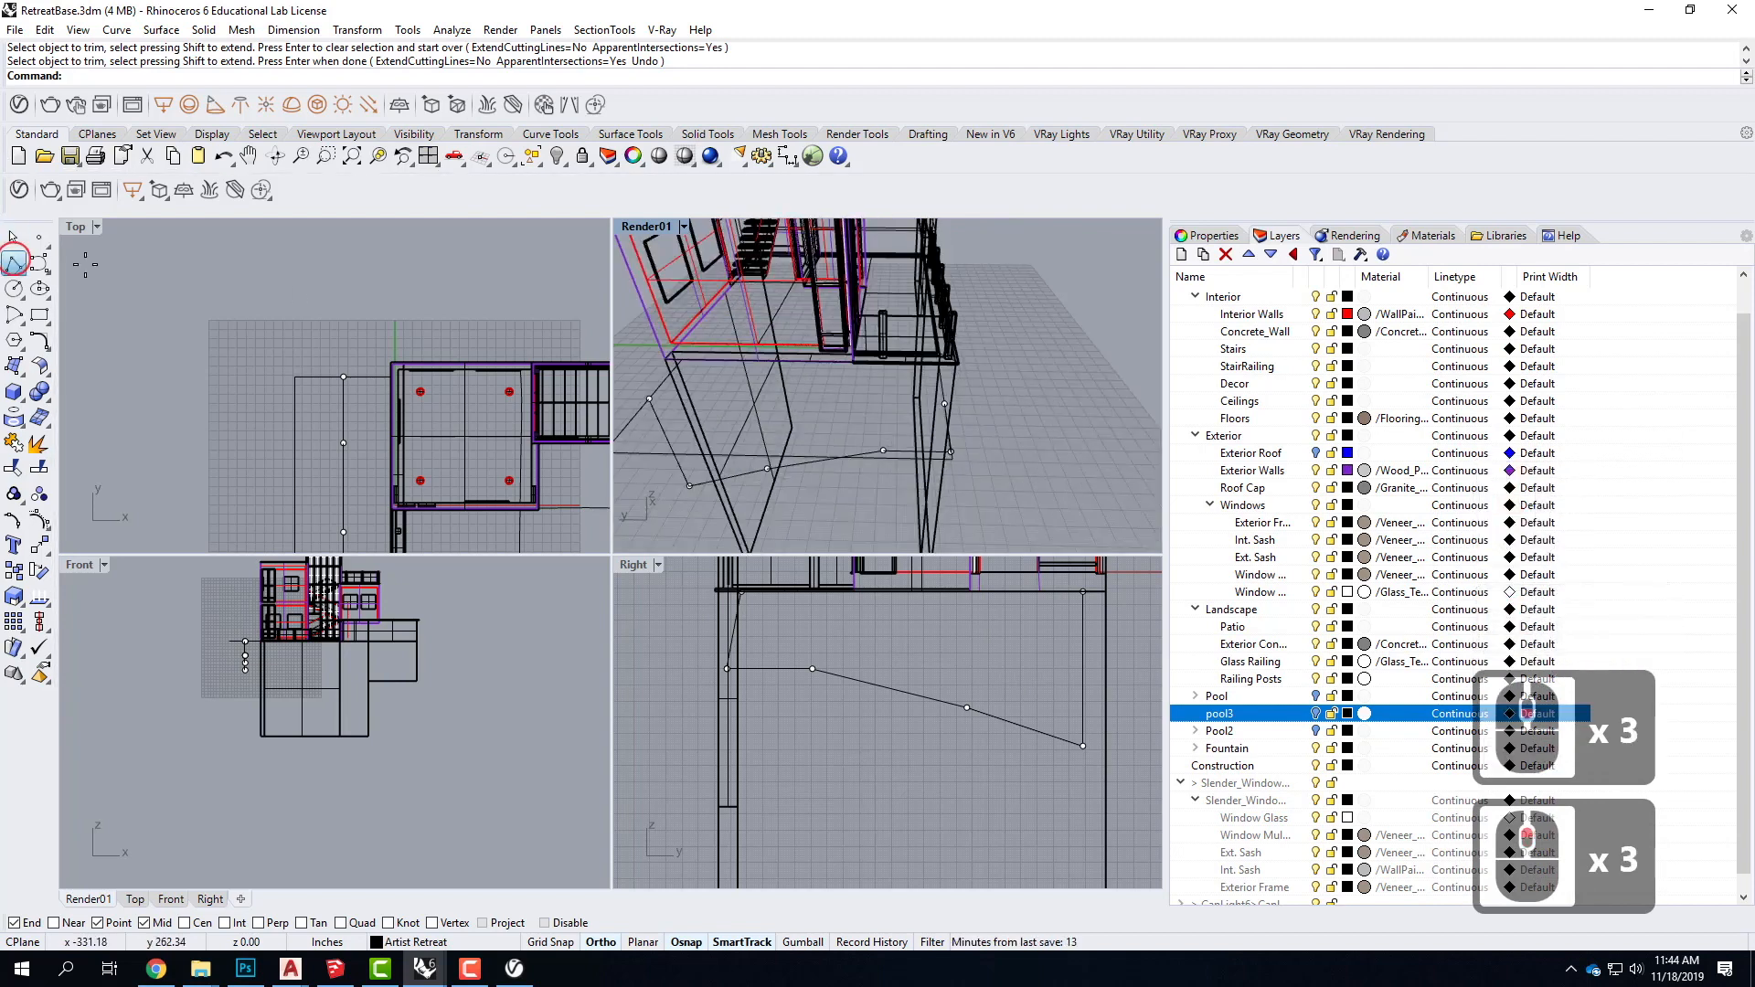
pyautogui.moveTo(988, 430); pyautogui.dragTo(1009, 361, button='right')
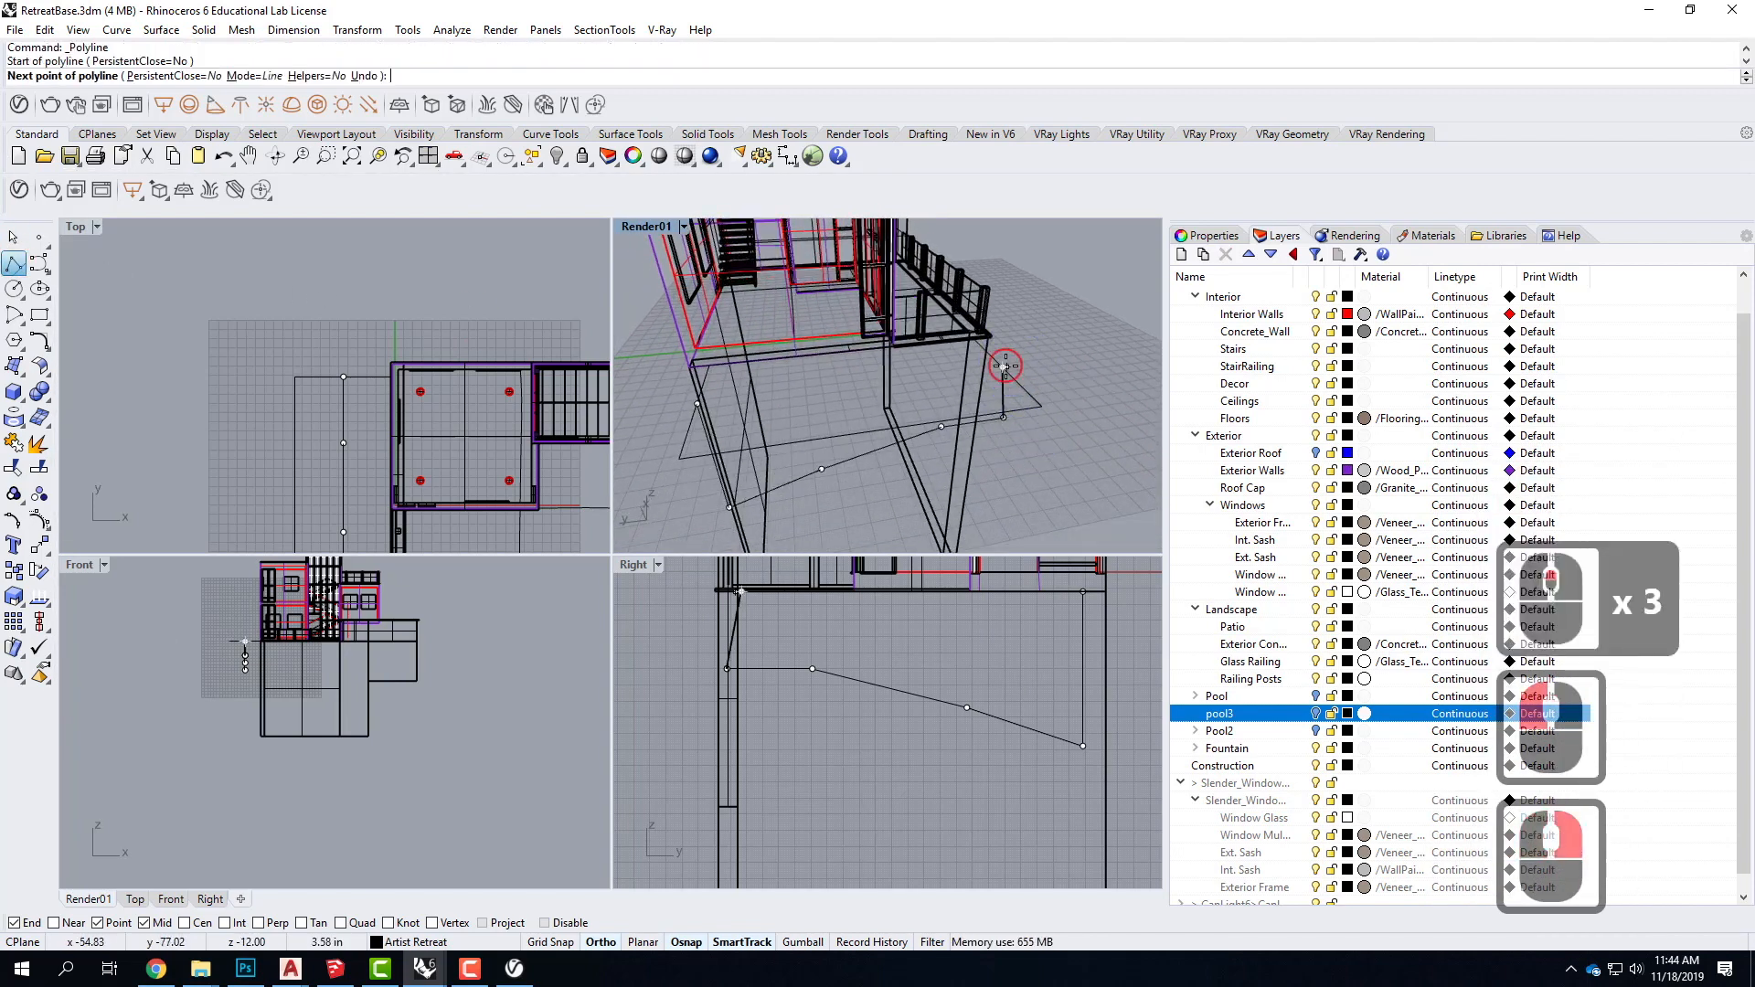
pyautogui.click(1005, 367)
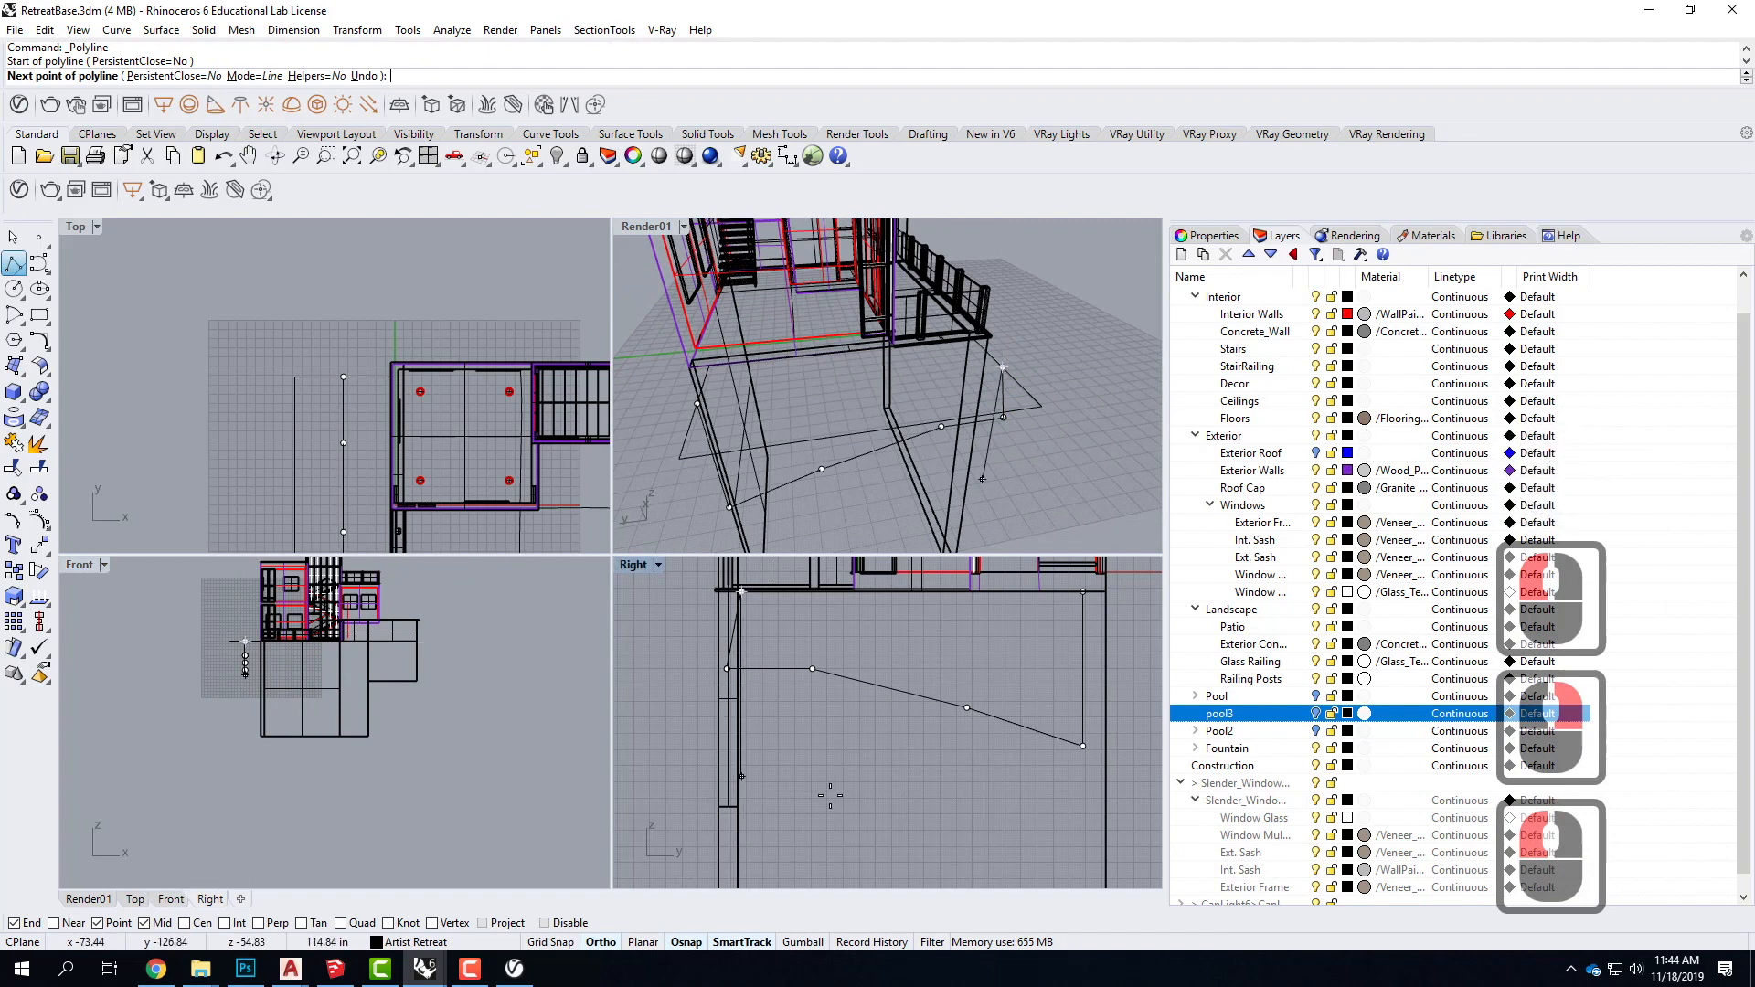
pyautogui.click(815, 754)
pyautogui.press('Return')
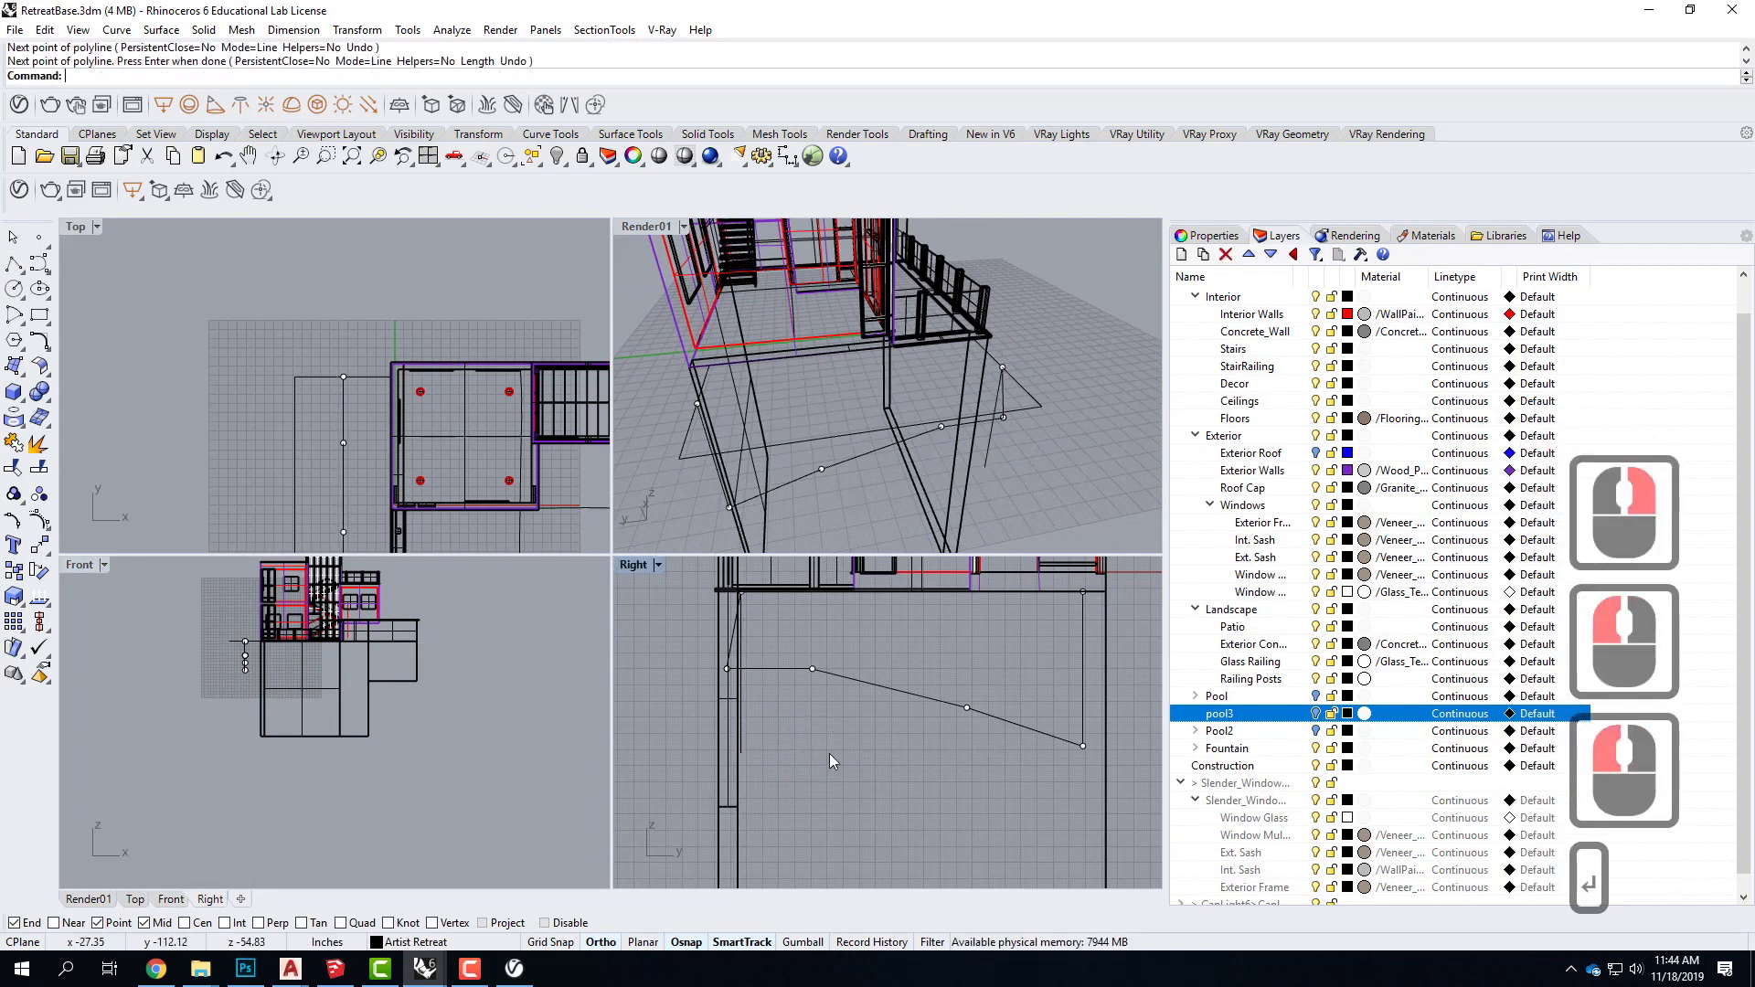
# Step: Trim the part of the vertical line below the floor profile, using the profile as the cutting curve
pyautogui.scroll(3, 776, 676)
pyautogui.click(768, 662)
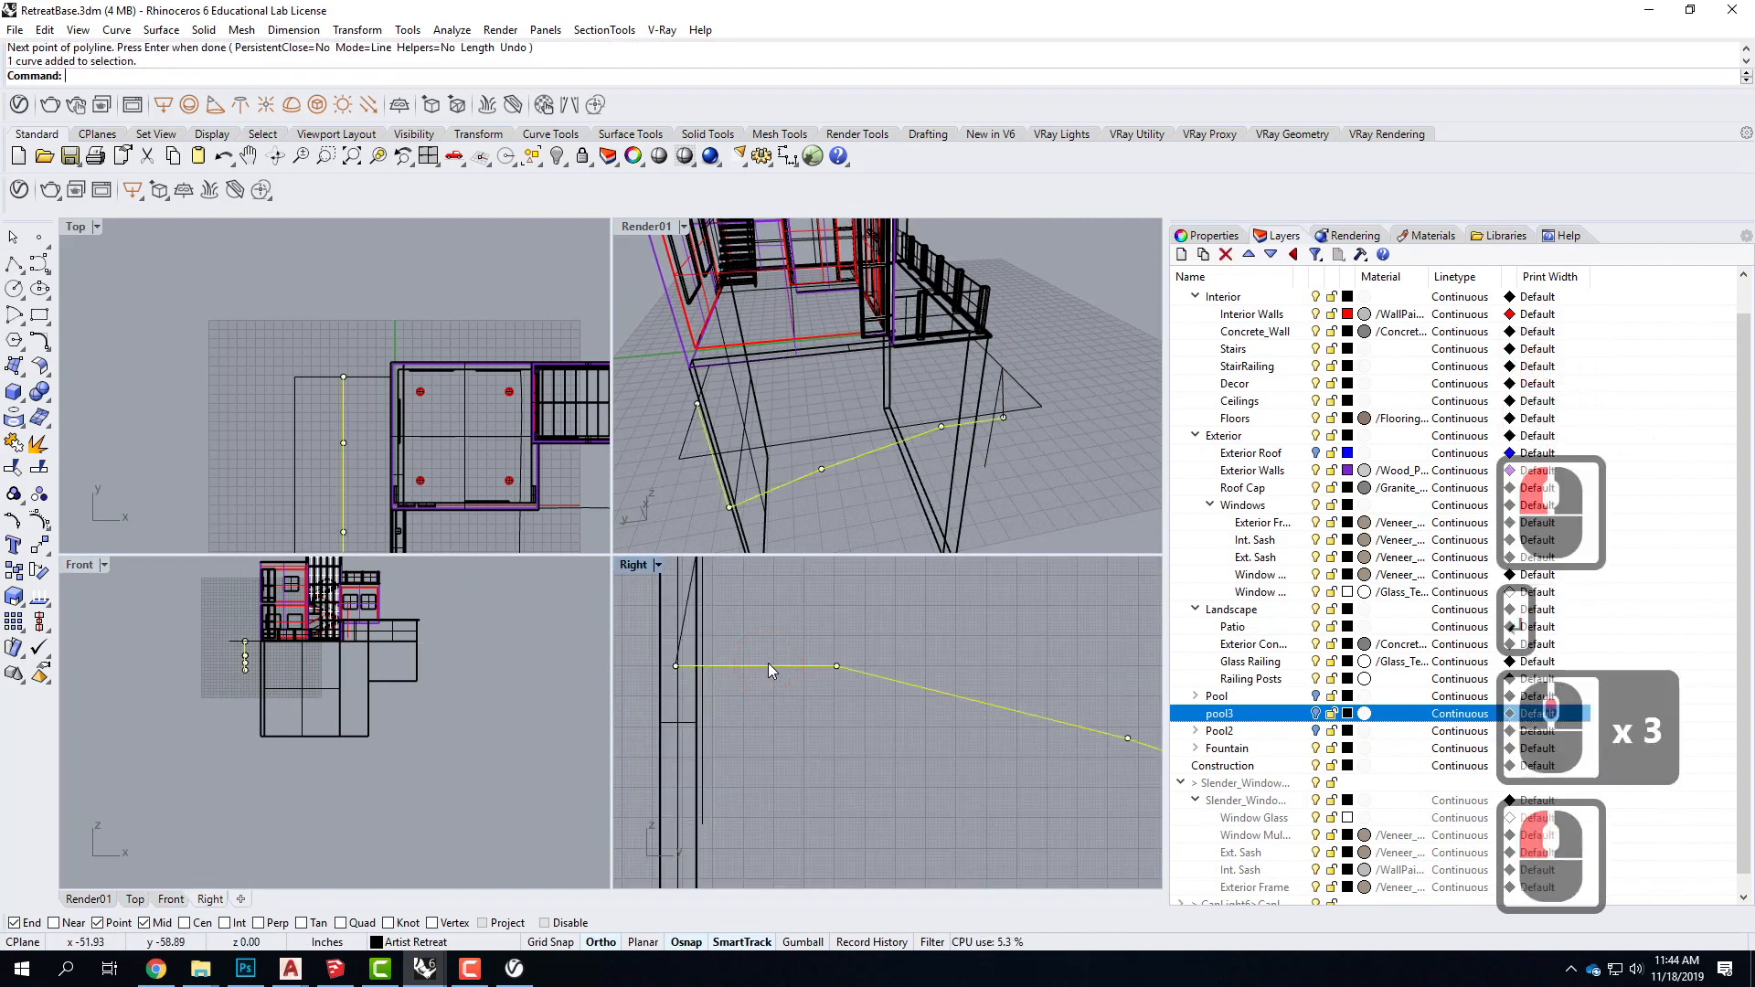
pyautogui.write('trim')
pyautogui.press('Return')
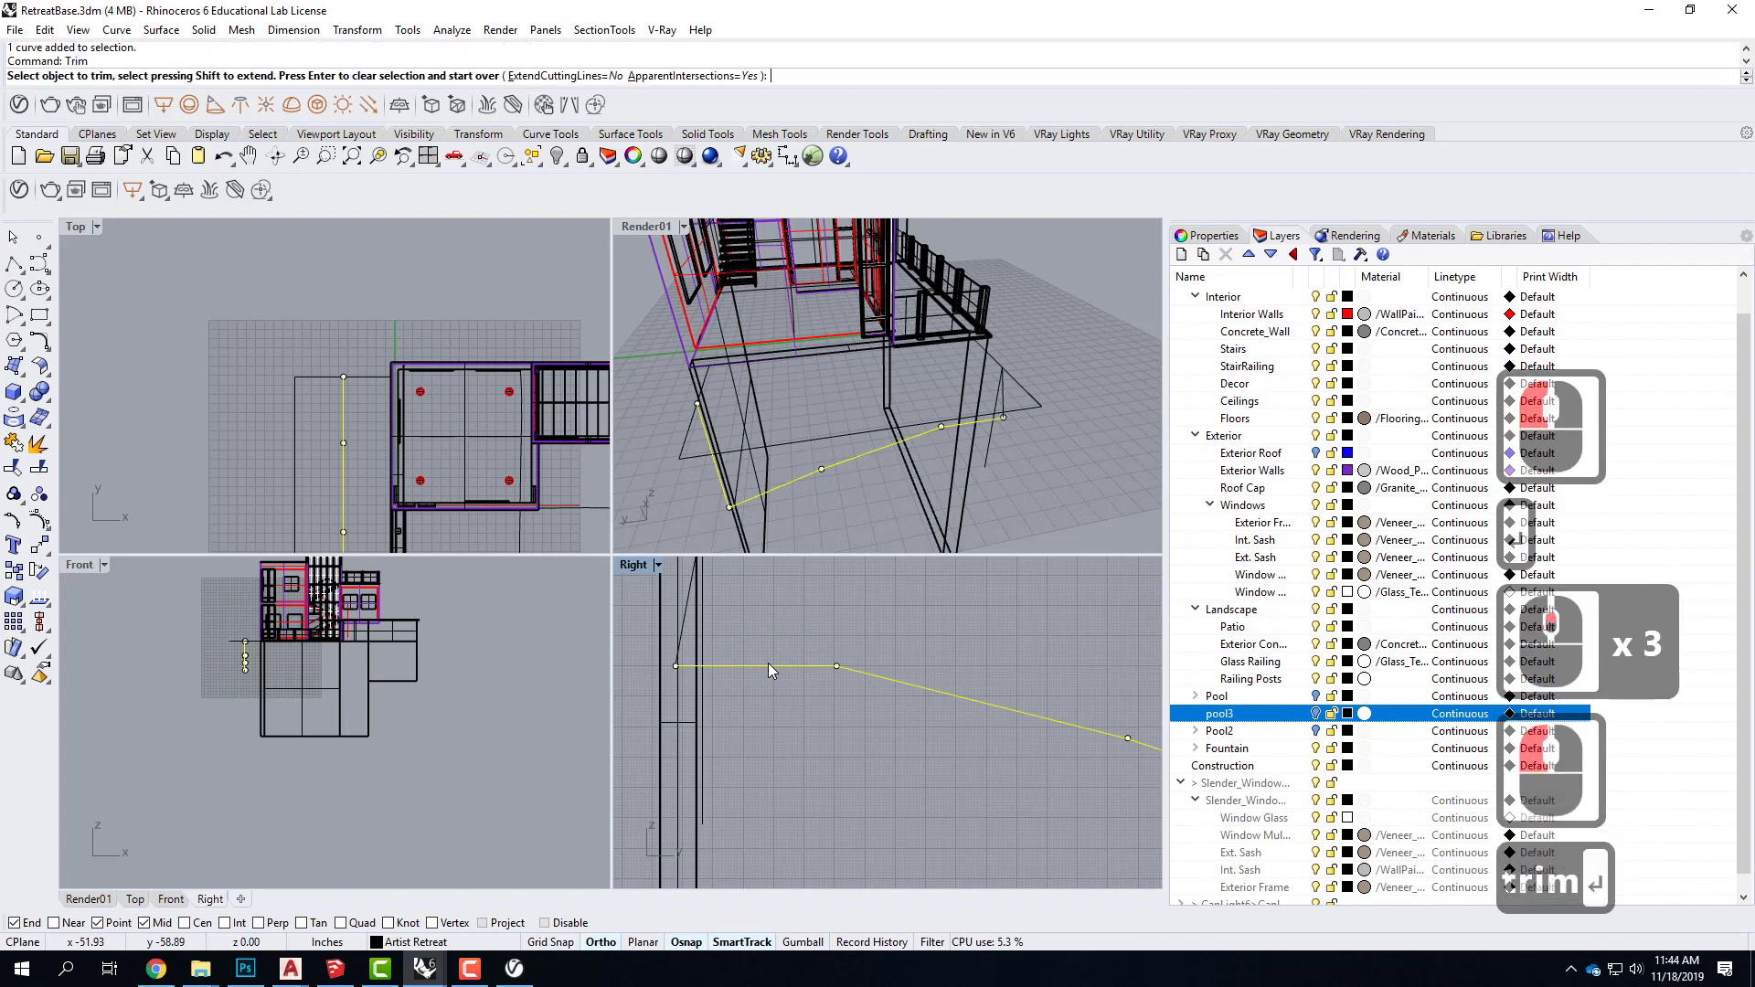
pyautogui.click(705, 675)
pyautogui.press('Escape')
pyautogui.press('Escape')
# Step: Trim the floor profile's overhang past the vertical line at the shallow end and delete the leftover slanted line beside it
pyautogui.click(700, 658)
pyautogui.write('trim')
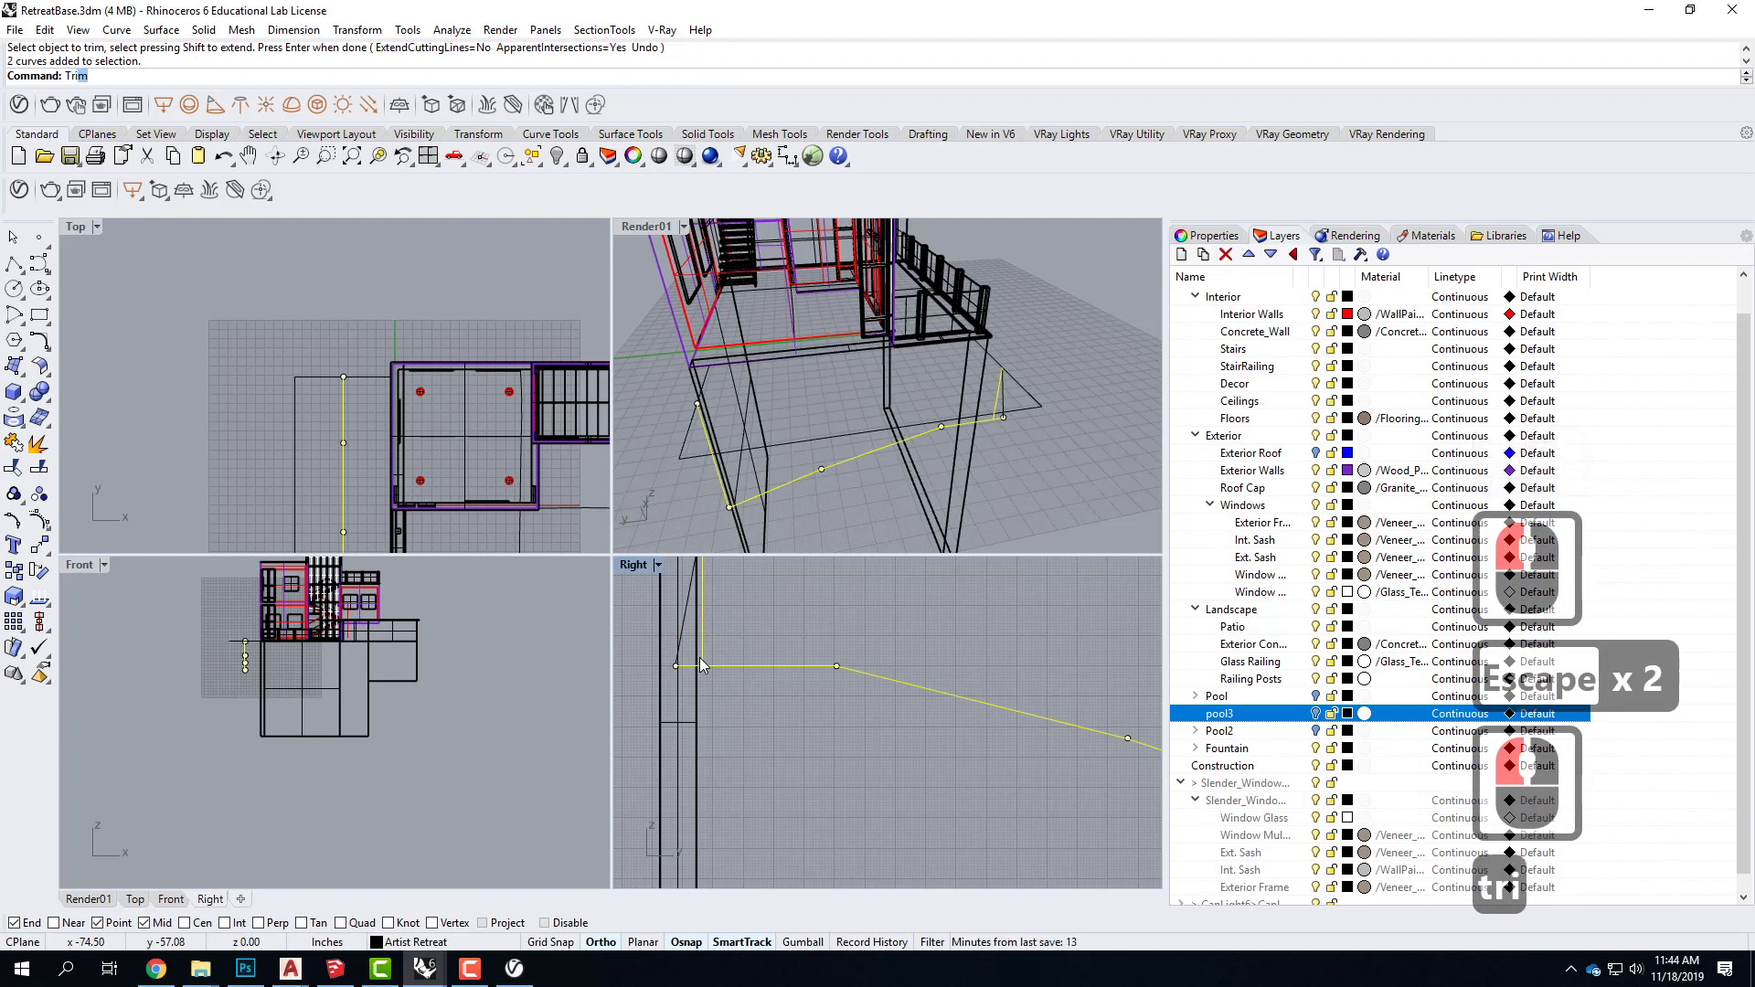
pyautogui.press('Return')
pyautogui.click(686, 668)
pyautogui.press('Escape')
pyautogui.press('Escape')
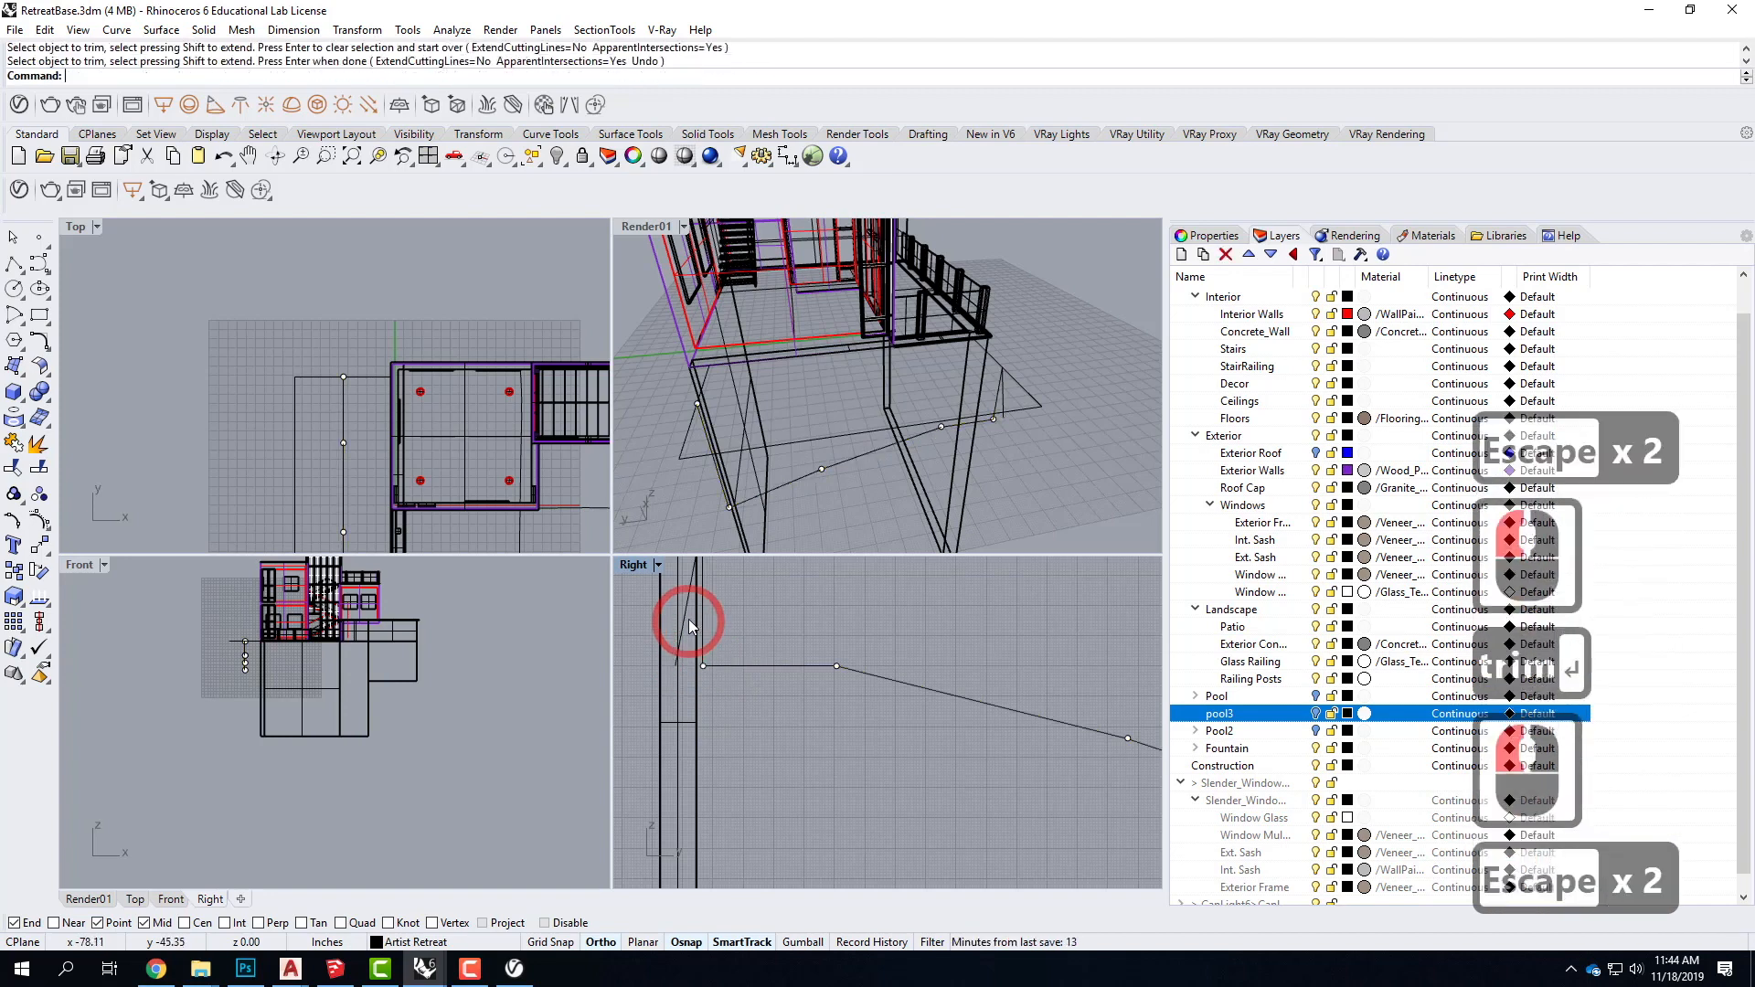
pyautogui.click(682, 616)
pyautogui.press('Delete')
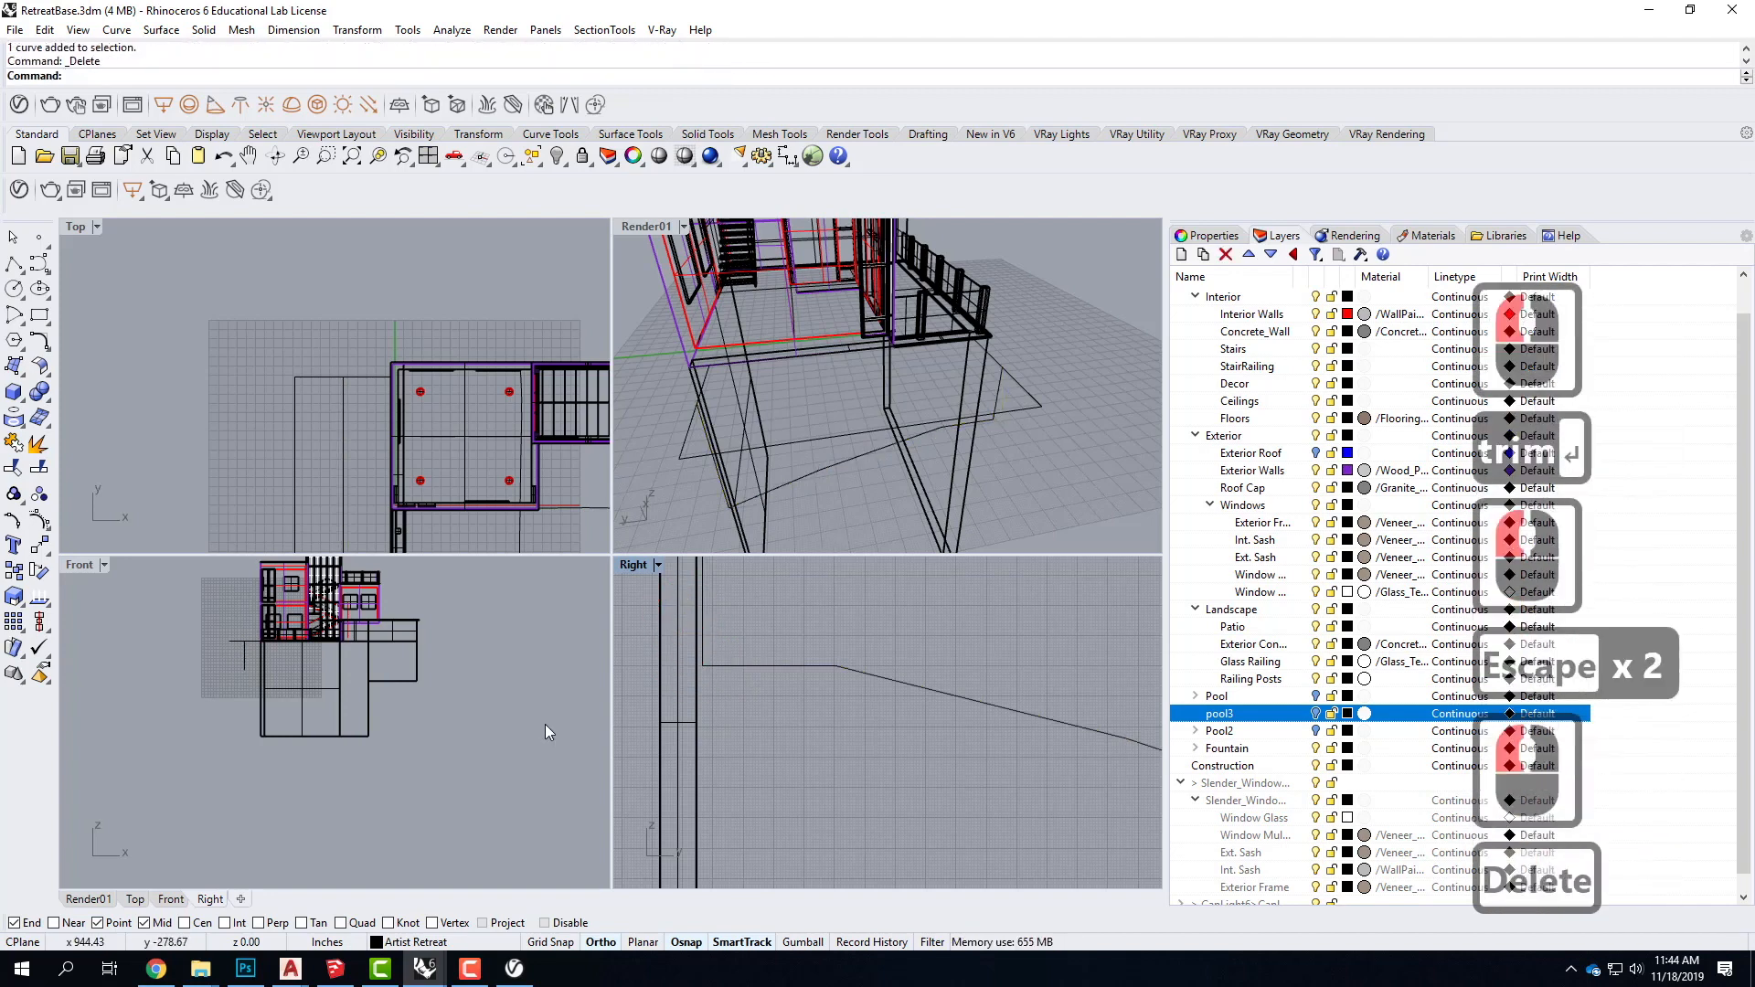
# Step: Fillet the shallow-end corner between the vertical line and the horizontal floor segment in the Right view with a 1' radius
pyautogui.scroll(-3, 545, 724)
pyautogui.scroll(-3, 710, 744)
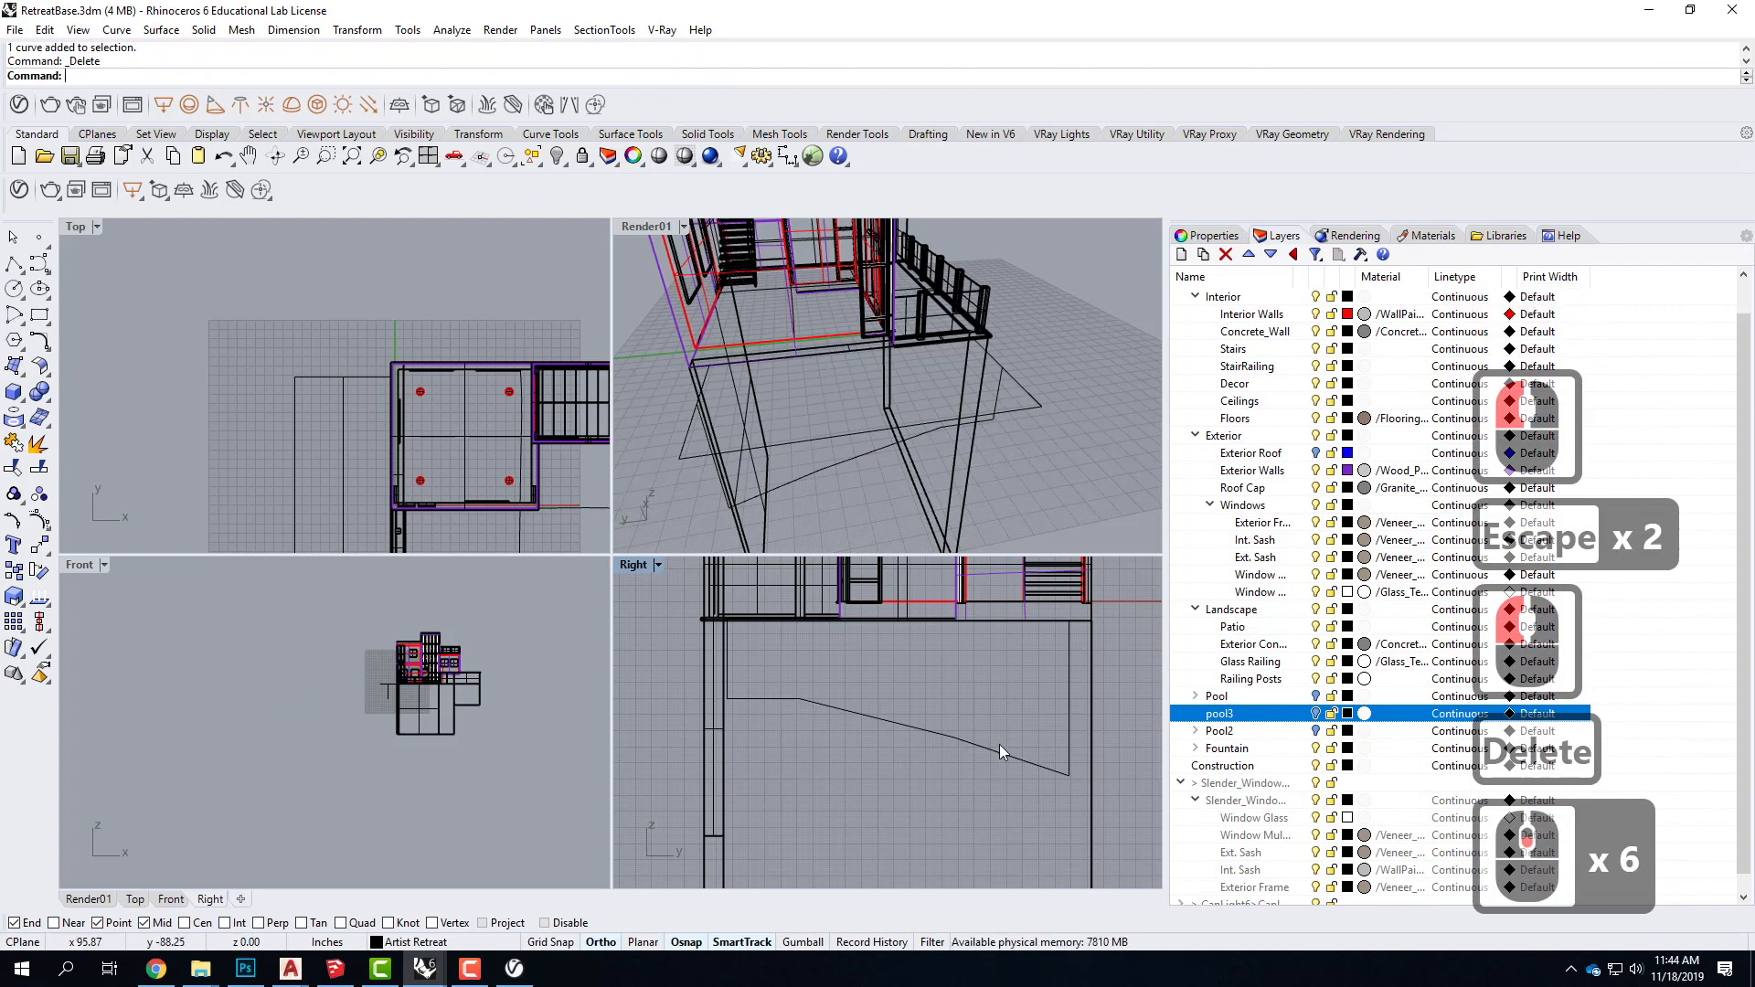
pyautogui.scroll(2, 1001, 744)
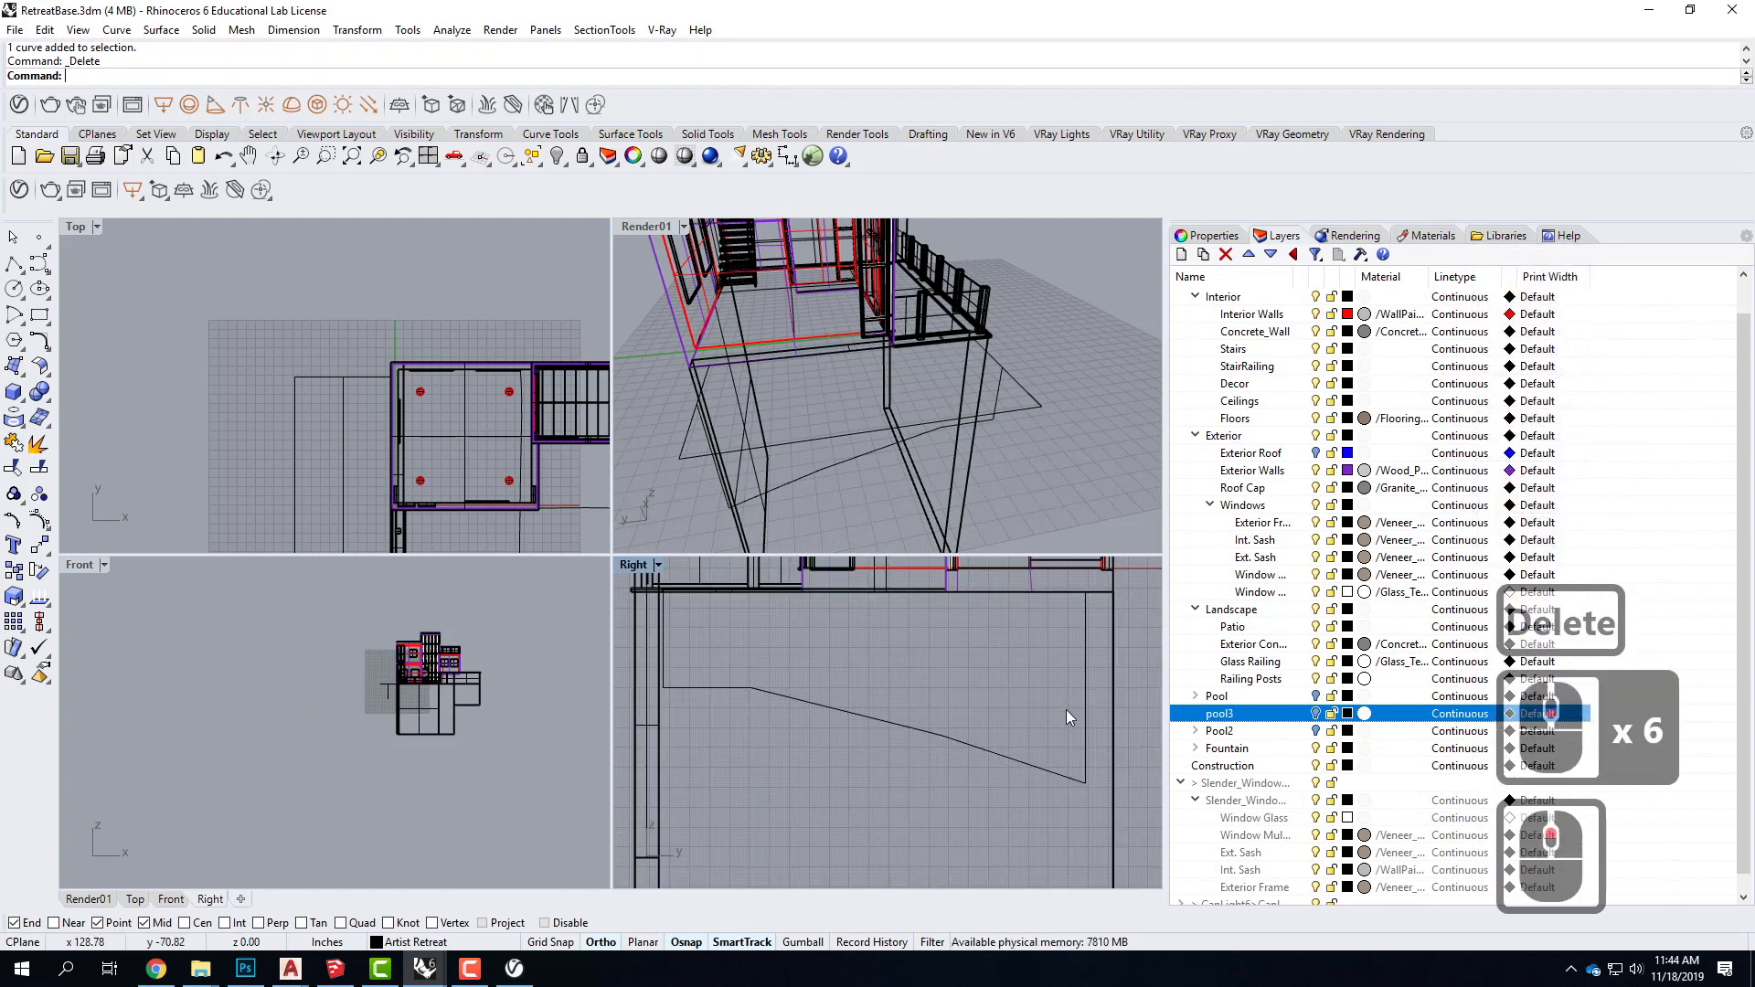
pyautogui.write('fillet')
pyautogui.press('Return')
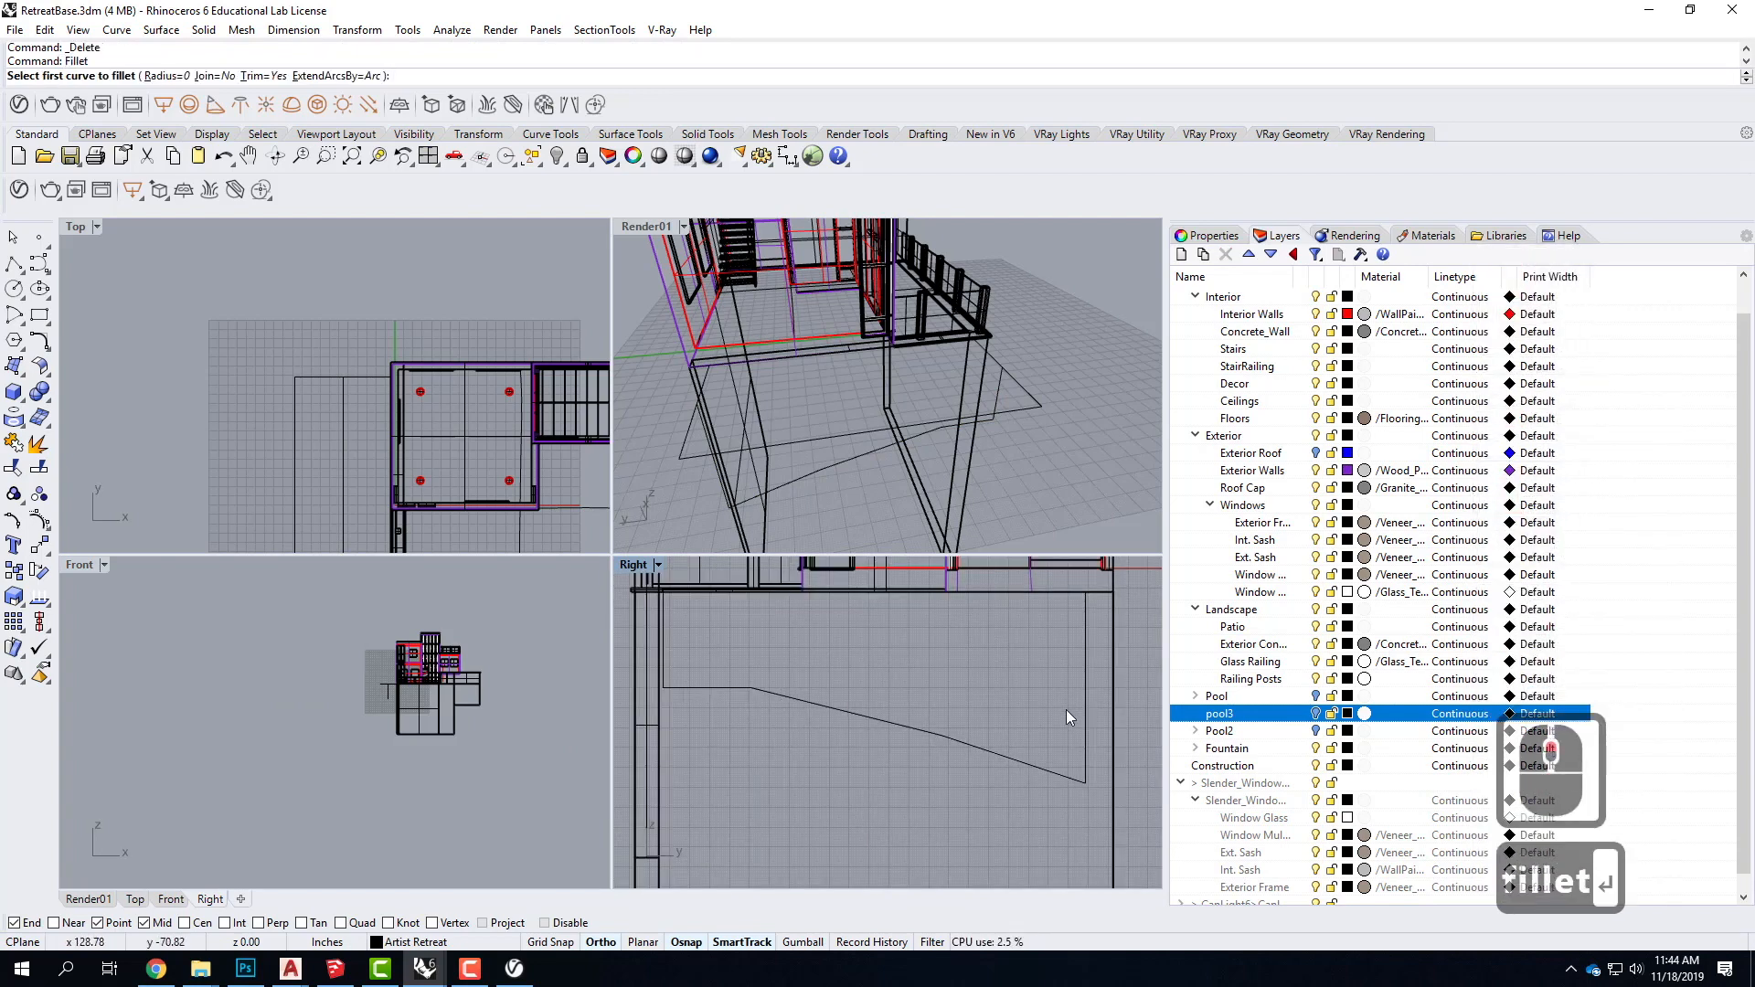
pyautogui.write('r')
pyautogui.press('Return')
pyautogui.write("1'")
pyautogui.press('Return')
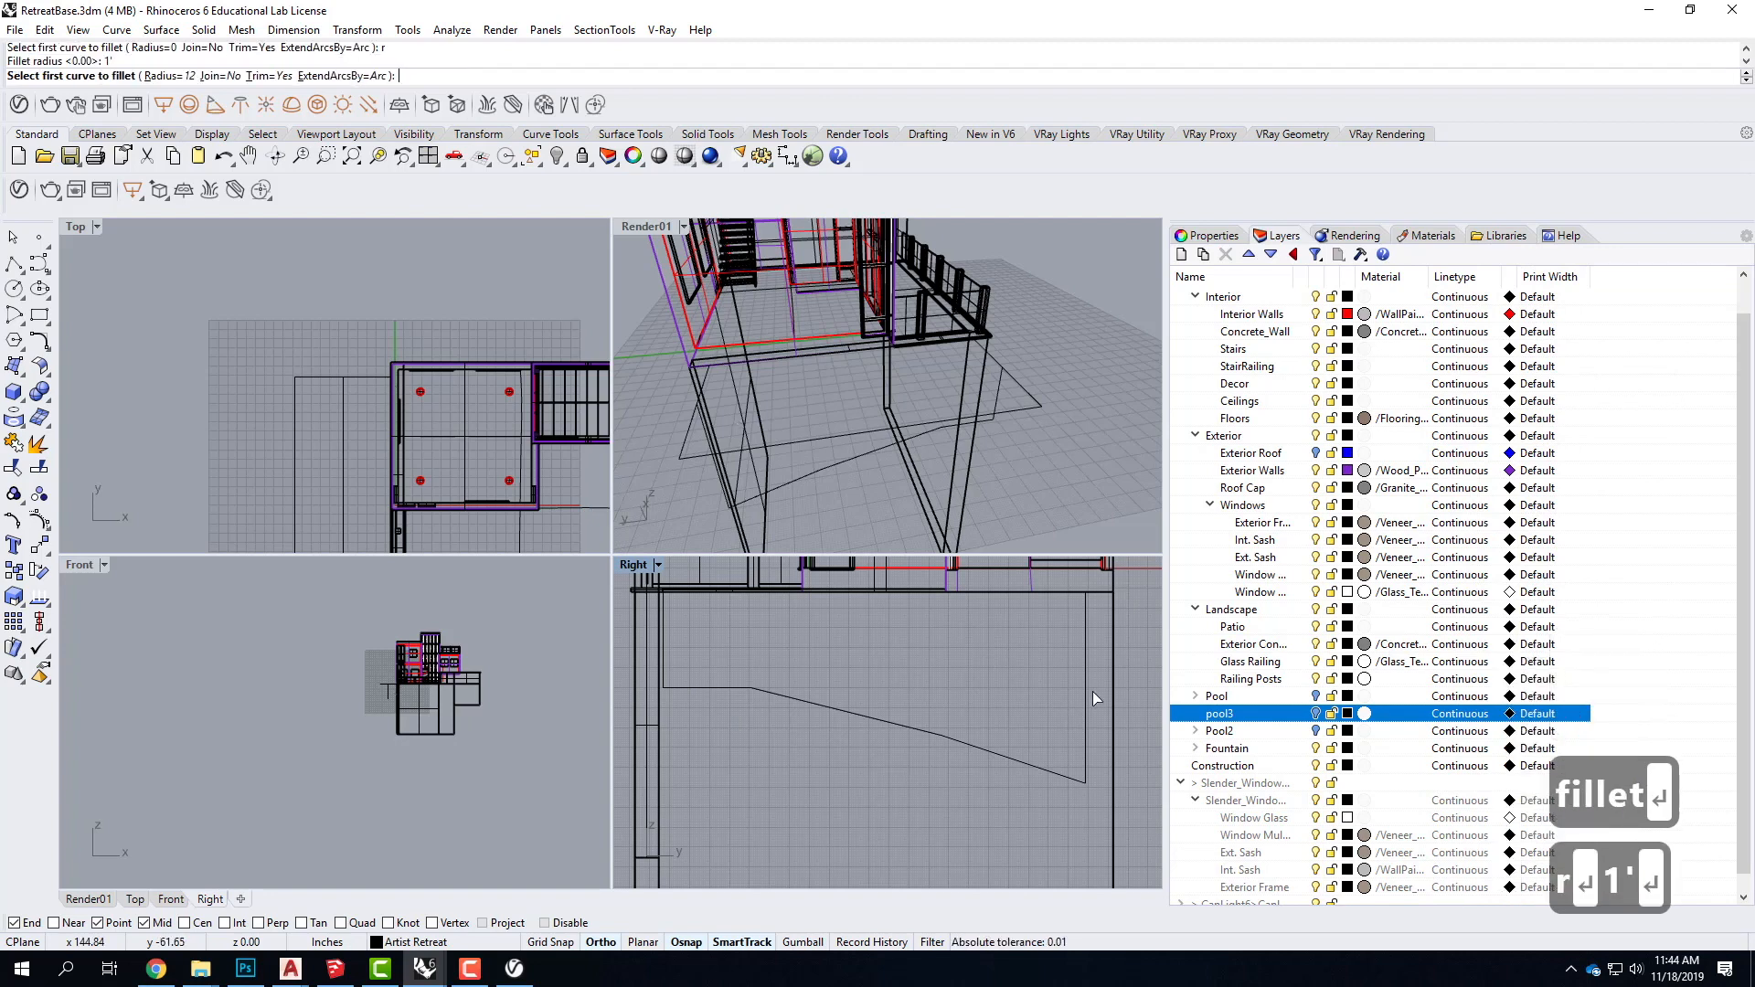
pyautogui.click(663, 660)
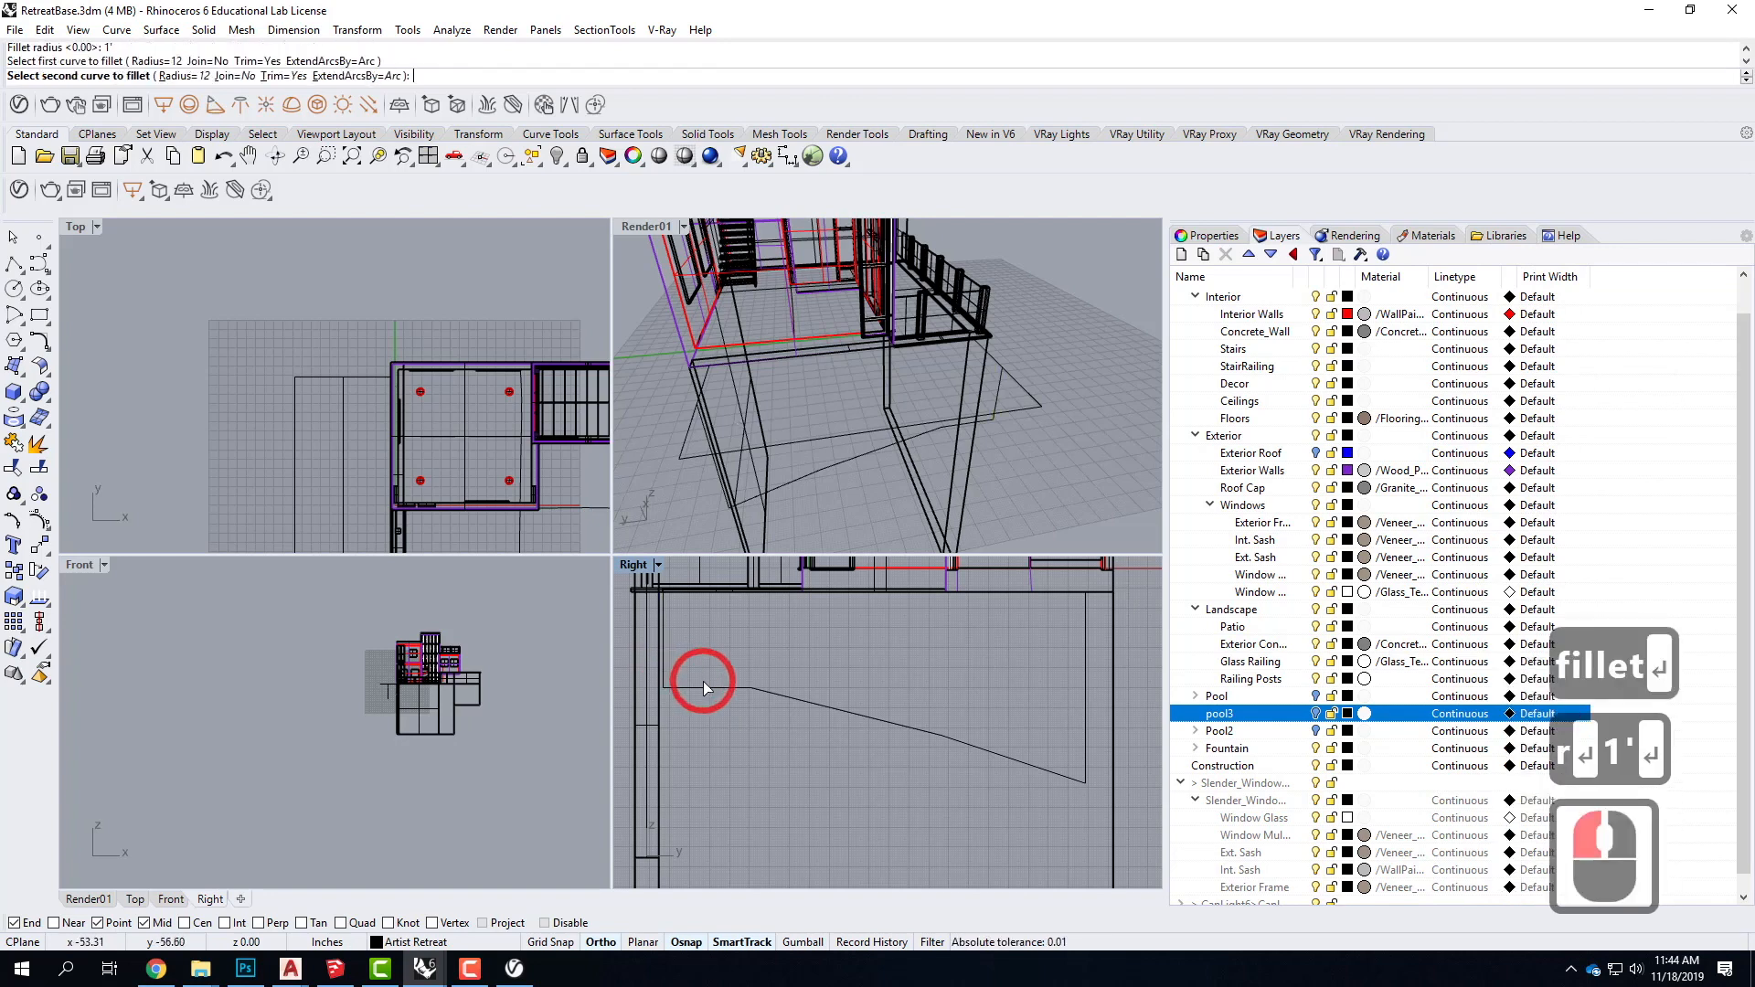
pyautogui.click(704, 685)
# Step: Fillet the two slope breaks along the floor profile with the same 1' radius
pyautogui.rightClick(734, 689)
pyautogui.click(785, 692)
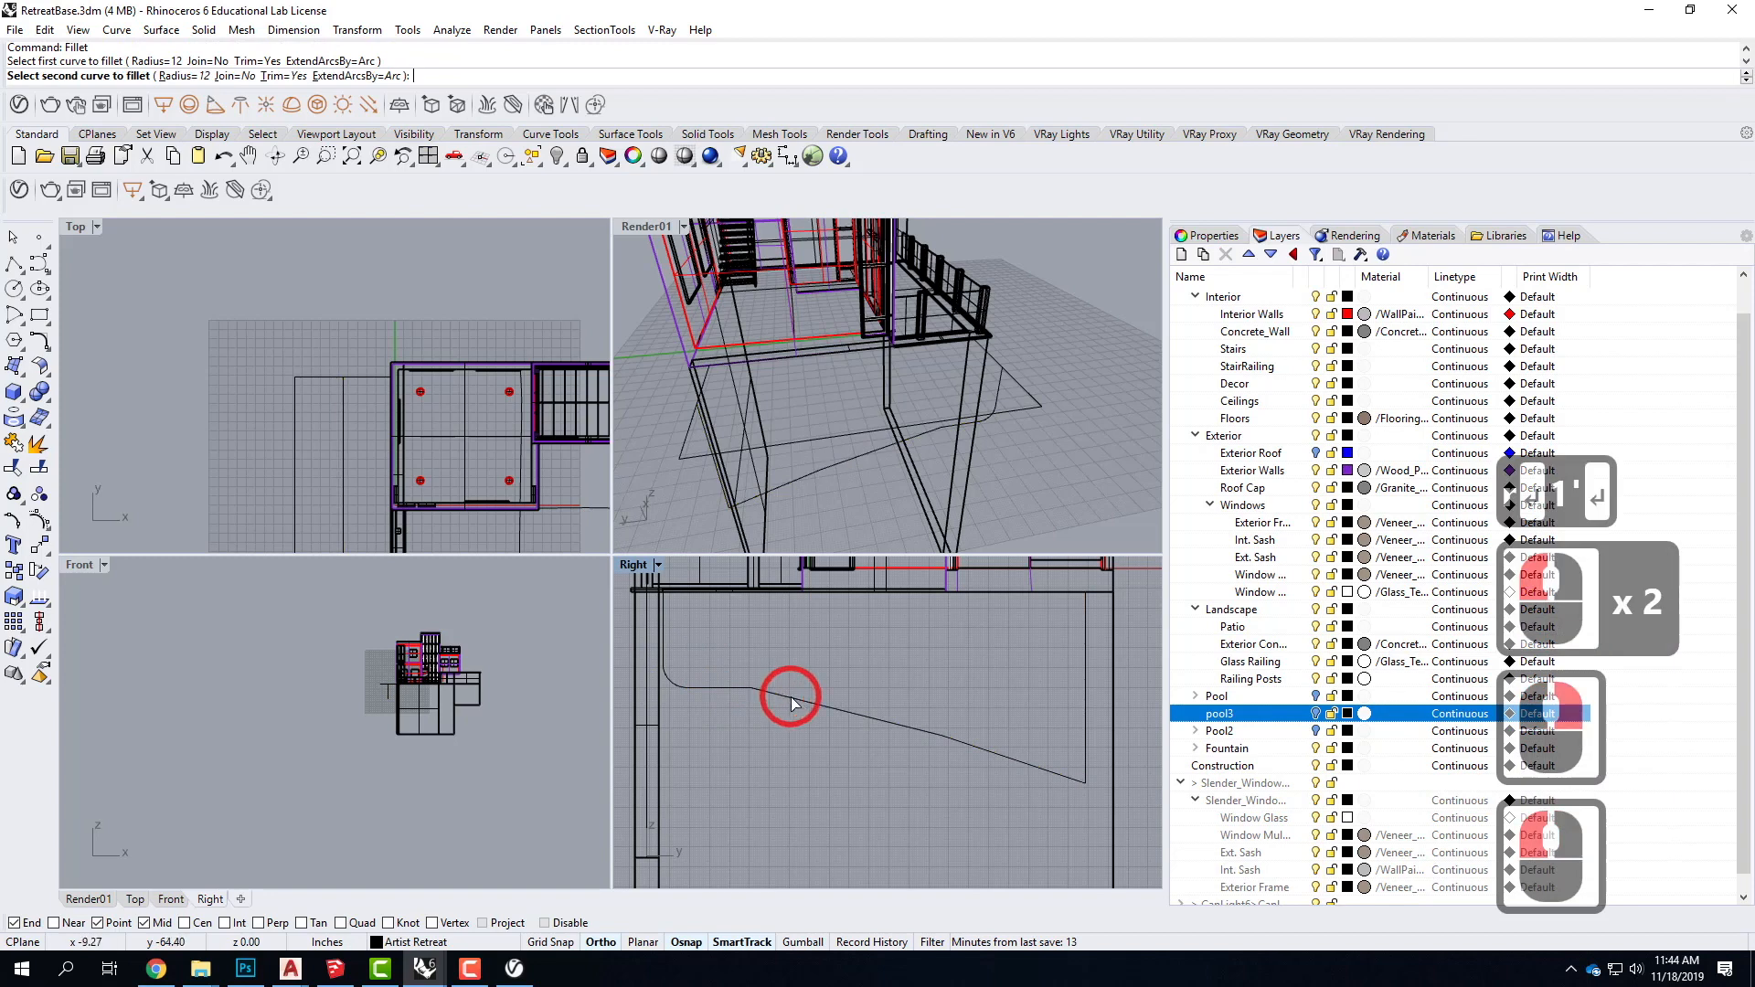
pyautogui.click(912, 724)
pyautogui.rightClick(914, 727)
pyautogui.click(924, 732)
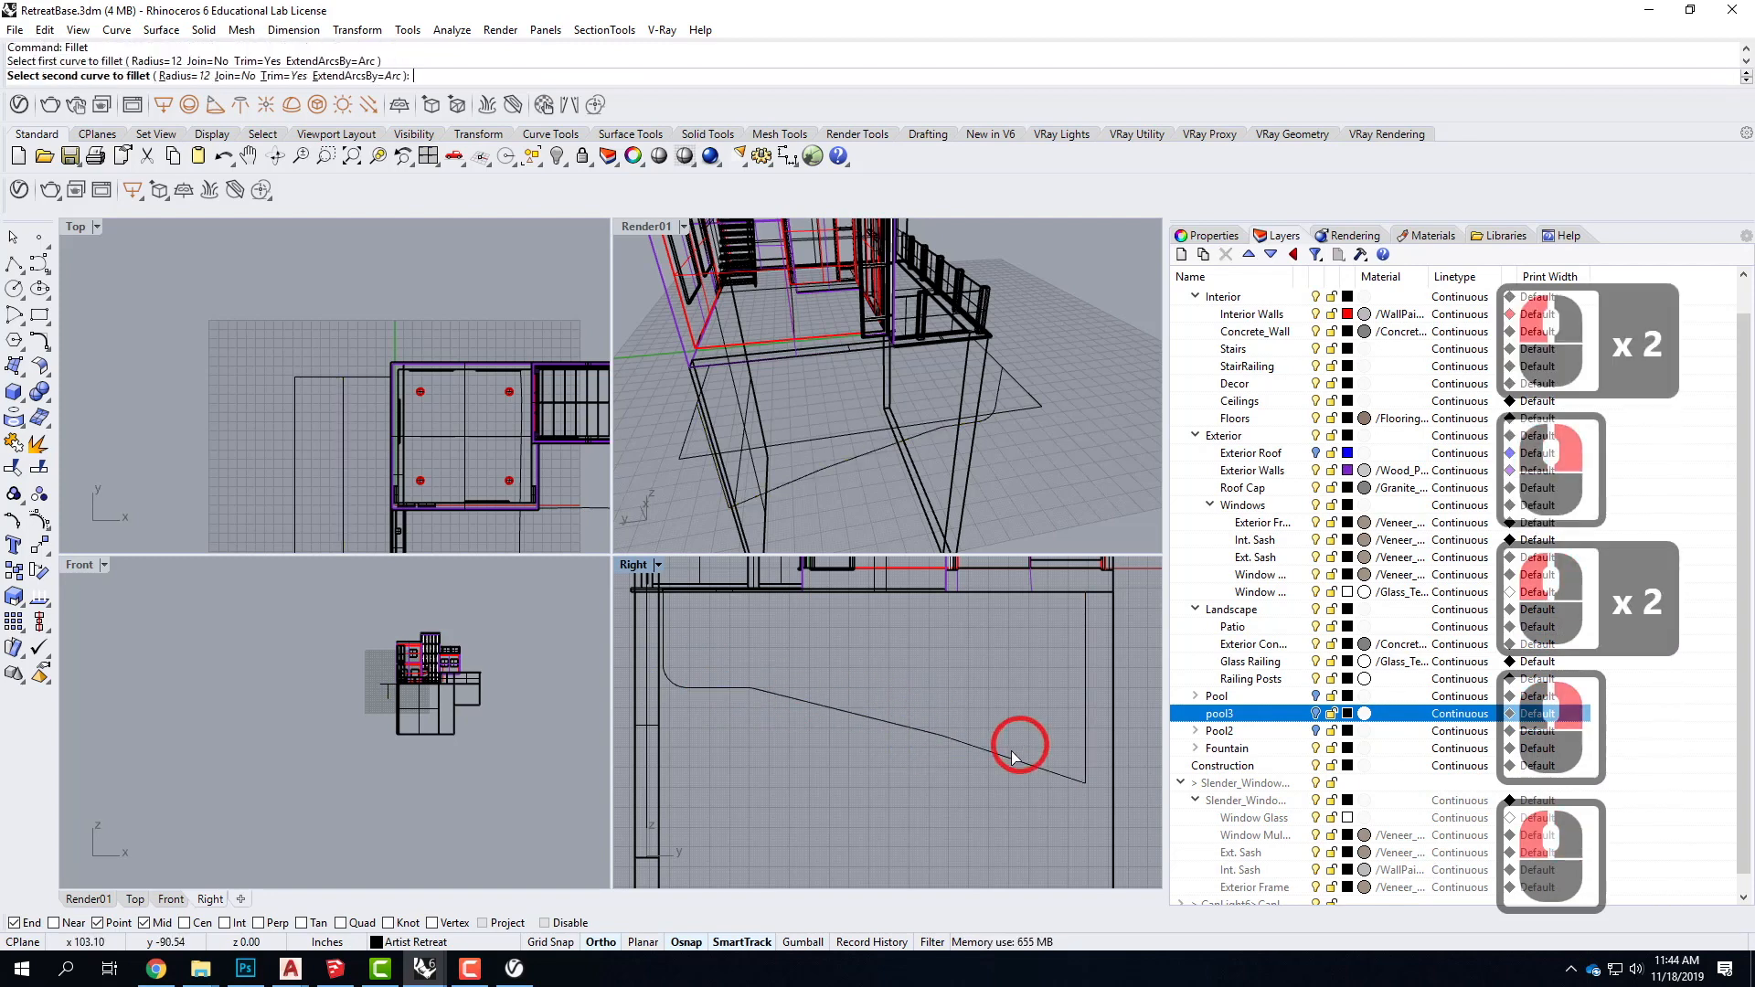
pyautogui.click(1010, 751)
# Step: Fillet the deep-end corner between the sloped floor segment and the vertical line with the 1' radius
pyautogui.click(1008, 756)
pyautogui.click(1084, 772)
pyautogui.rightClick(1089, 727)
pyautogui.click(1033, 768)
pyautogui.click(1104, 800)
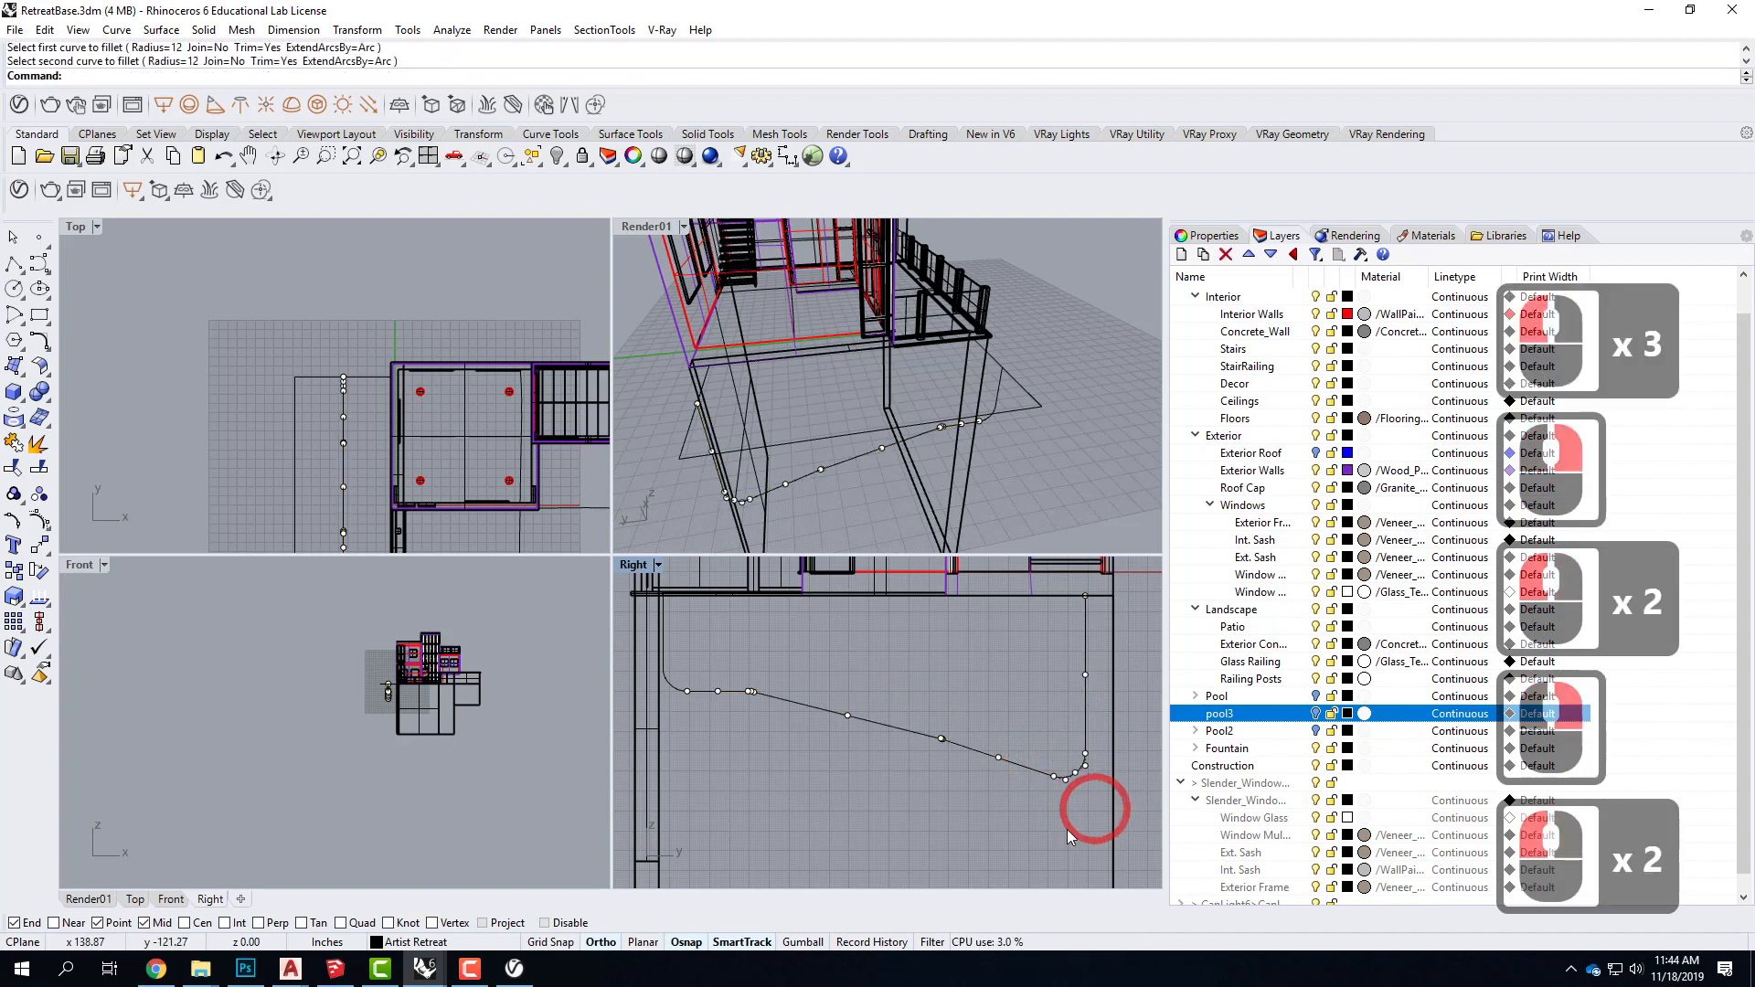
pyautogui.press('Escape')
pyautogui.press('Escape')
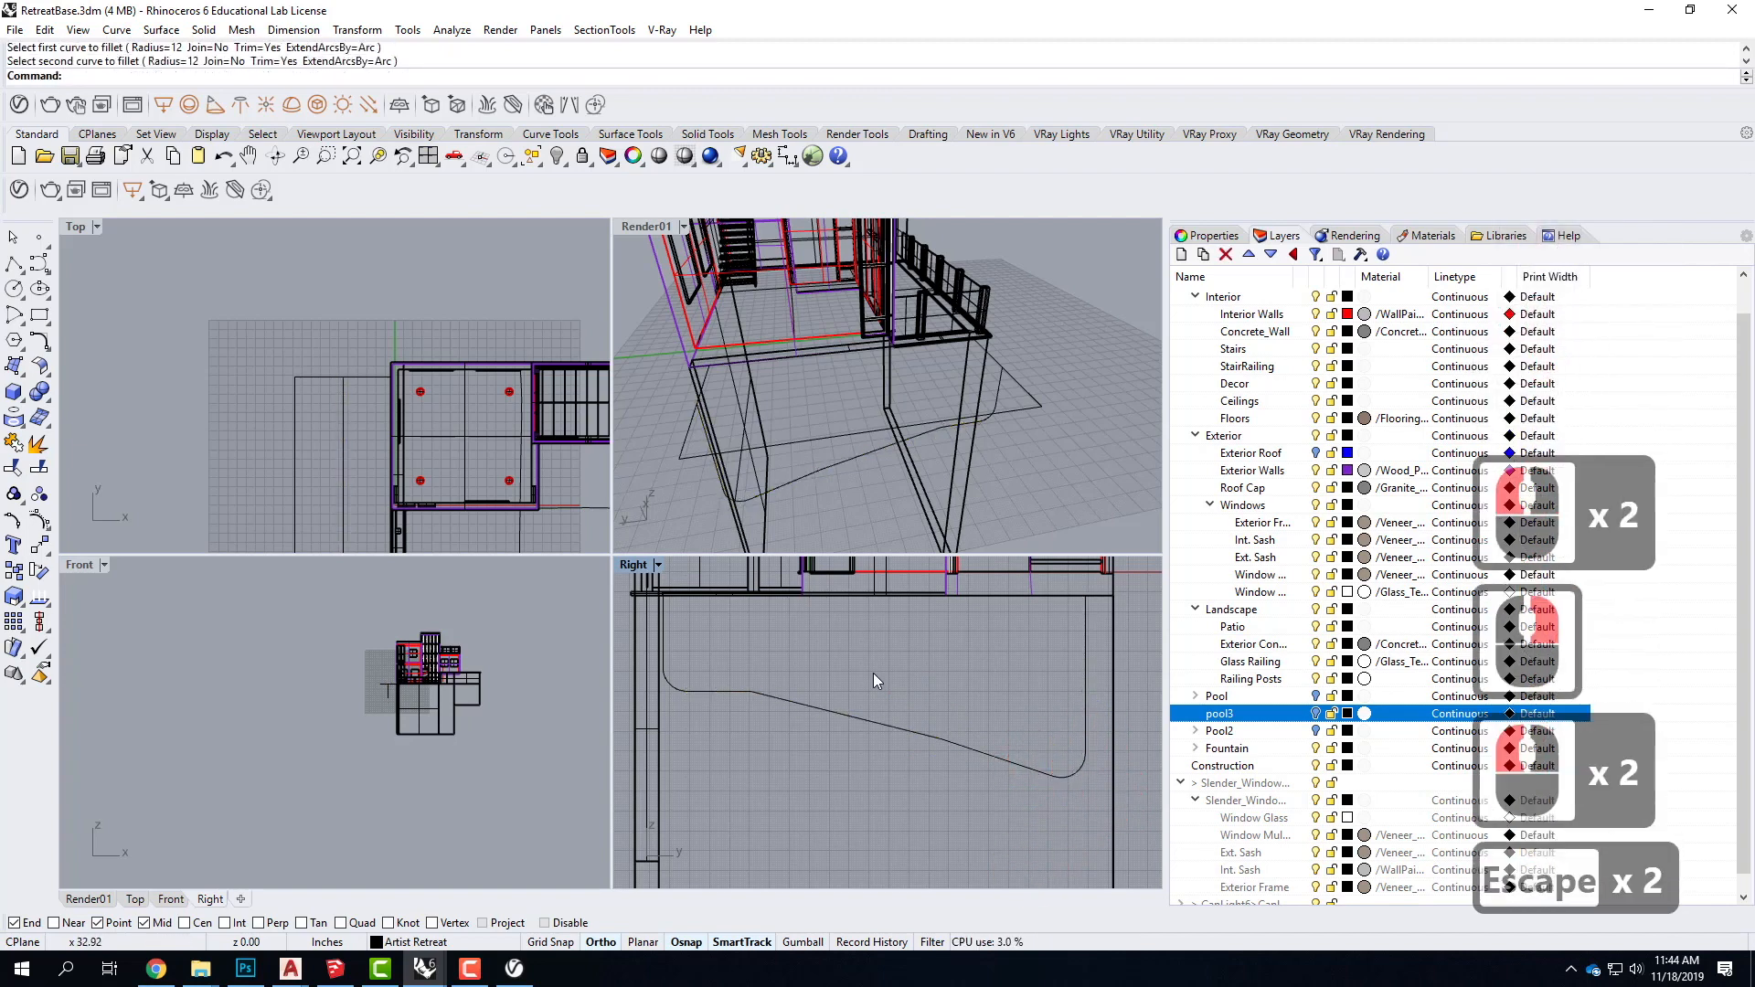
# Step: Draw a vertical line down from the midpoint of the pool's building-side long edge, using the Right view for the end point
pyautogui.moveTo(872, 499); pyautogui.dragTo(1033, 388, button='right')
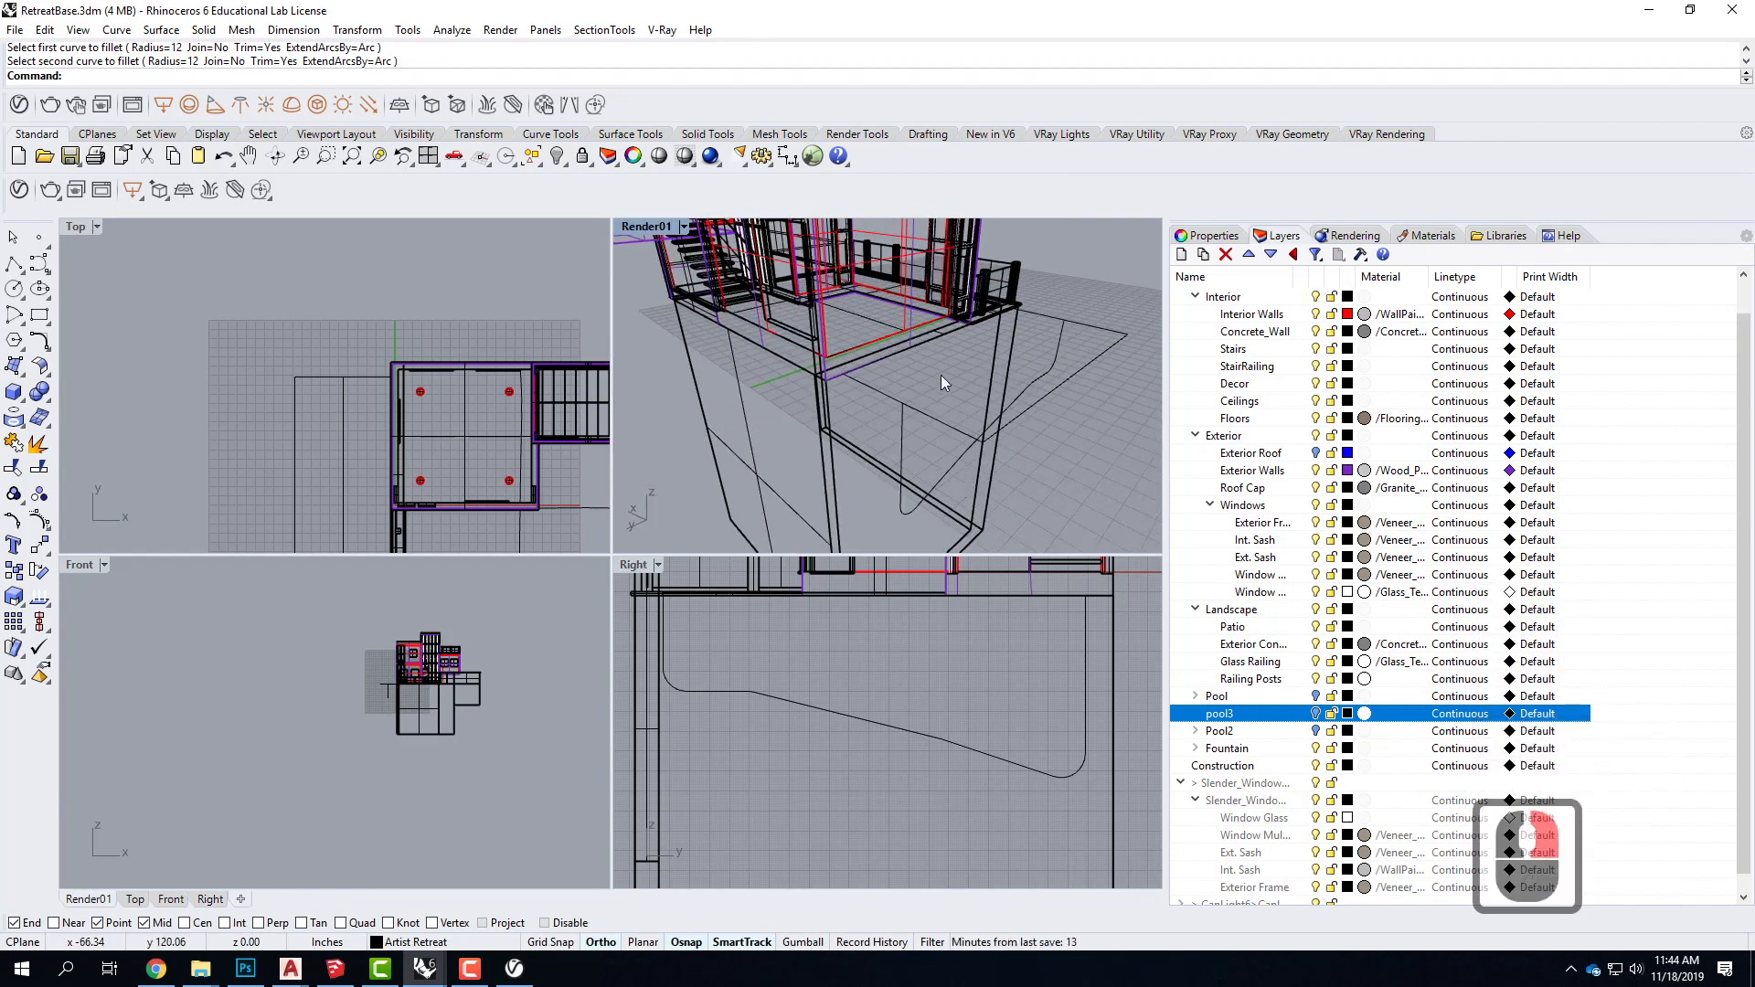
pyautogui.moveTo(957, 434); pyautogui.dragTo(786, 441, button='right')
pyautogui.click(14, 265)
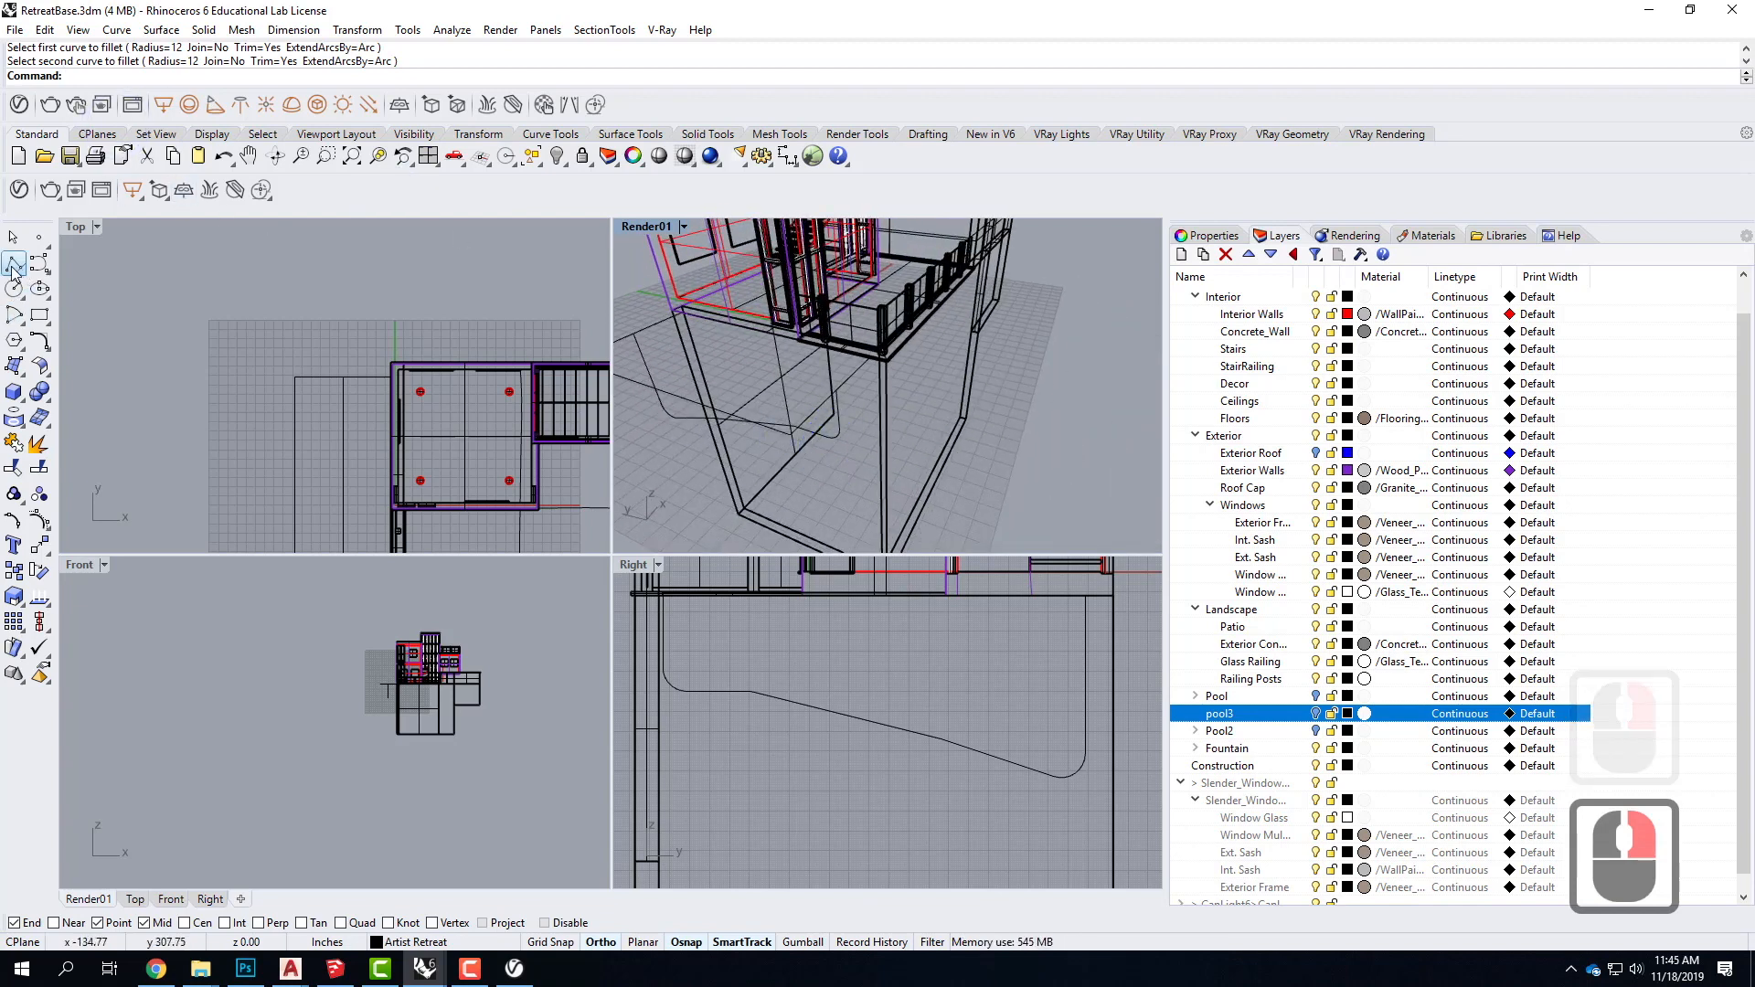
pyautogui.moveTo(788, 364); pyautogui.dragTo(775, 337, button='right')
pyautogui.scroll(3, 771, 353)
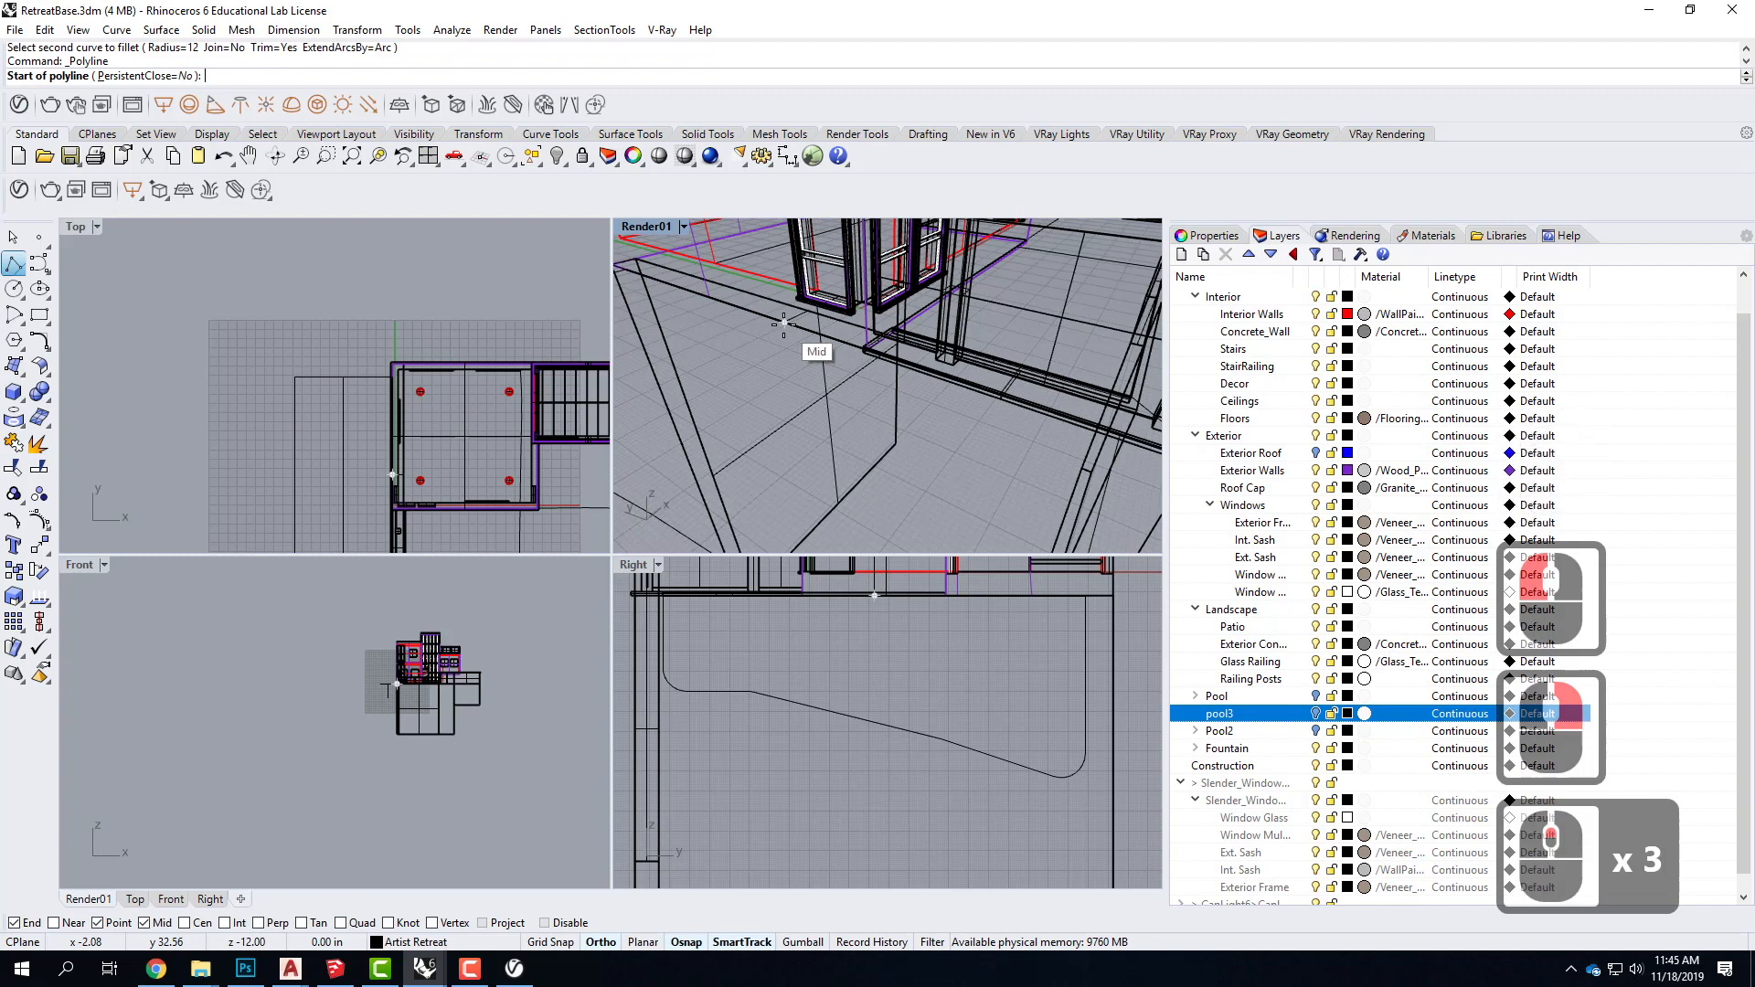
pyautogui.scroll(-3, 791, 338)
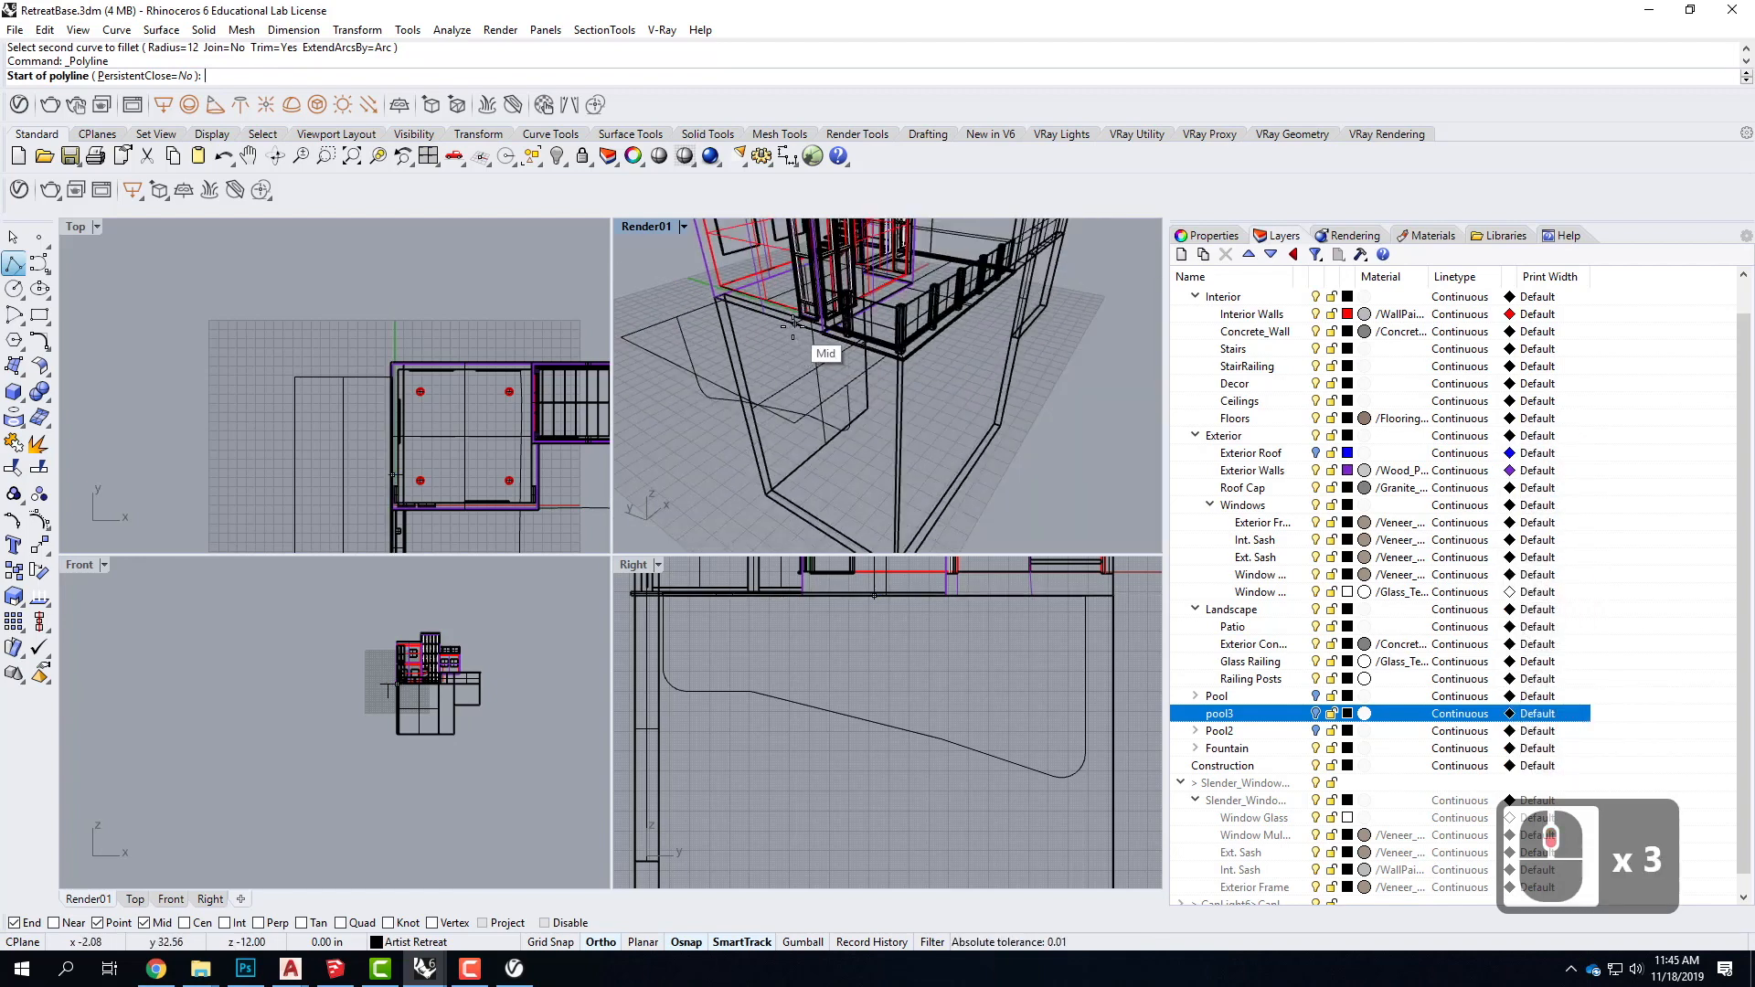
pyautogui.click(791, 324)
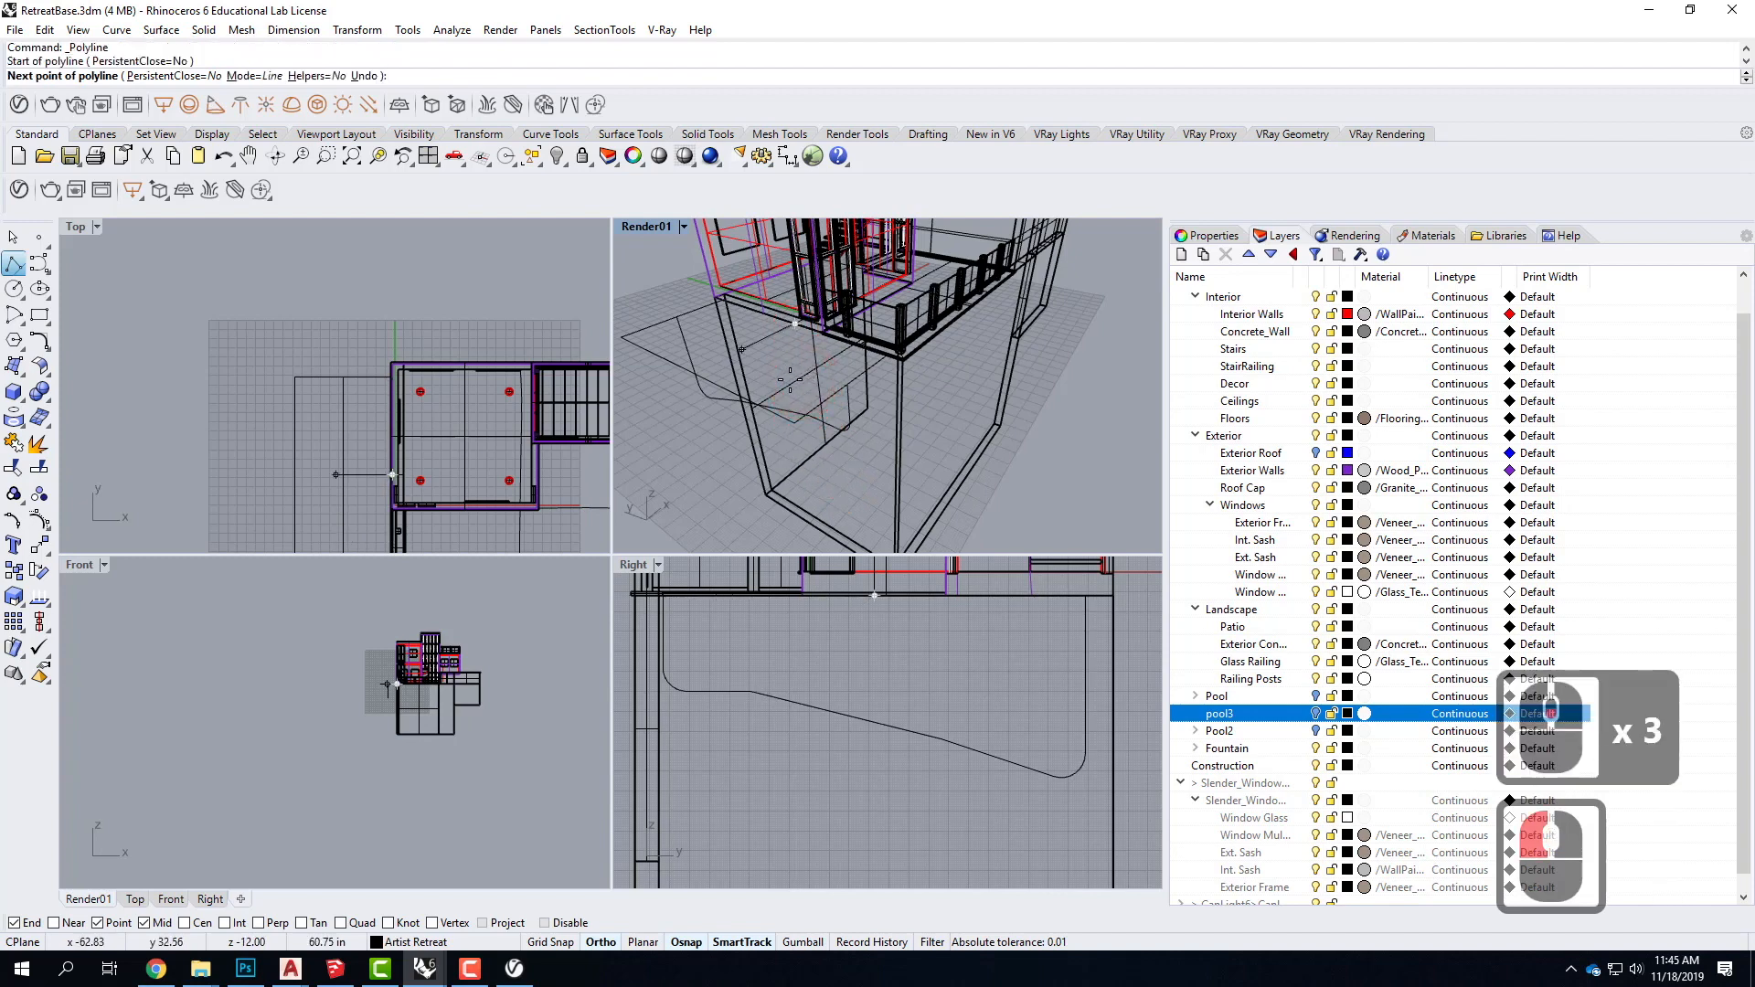
pyautogui.click(856, 701)
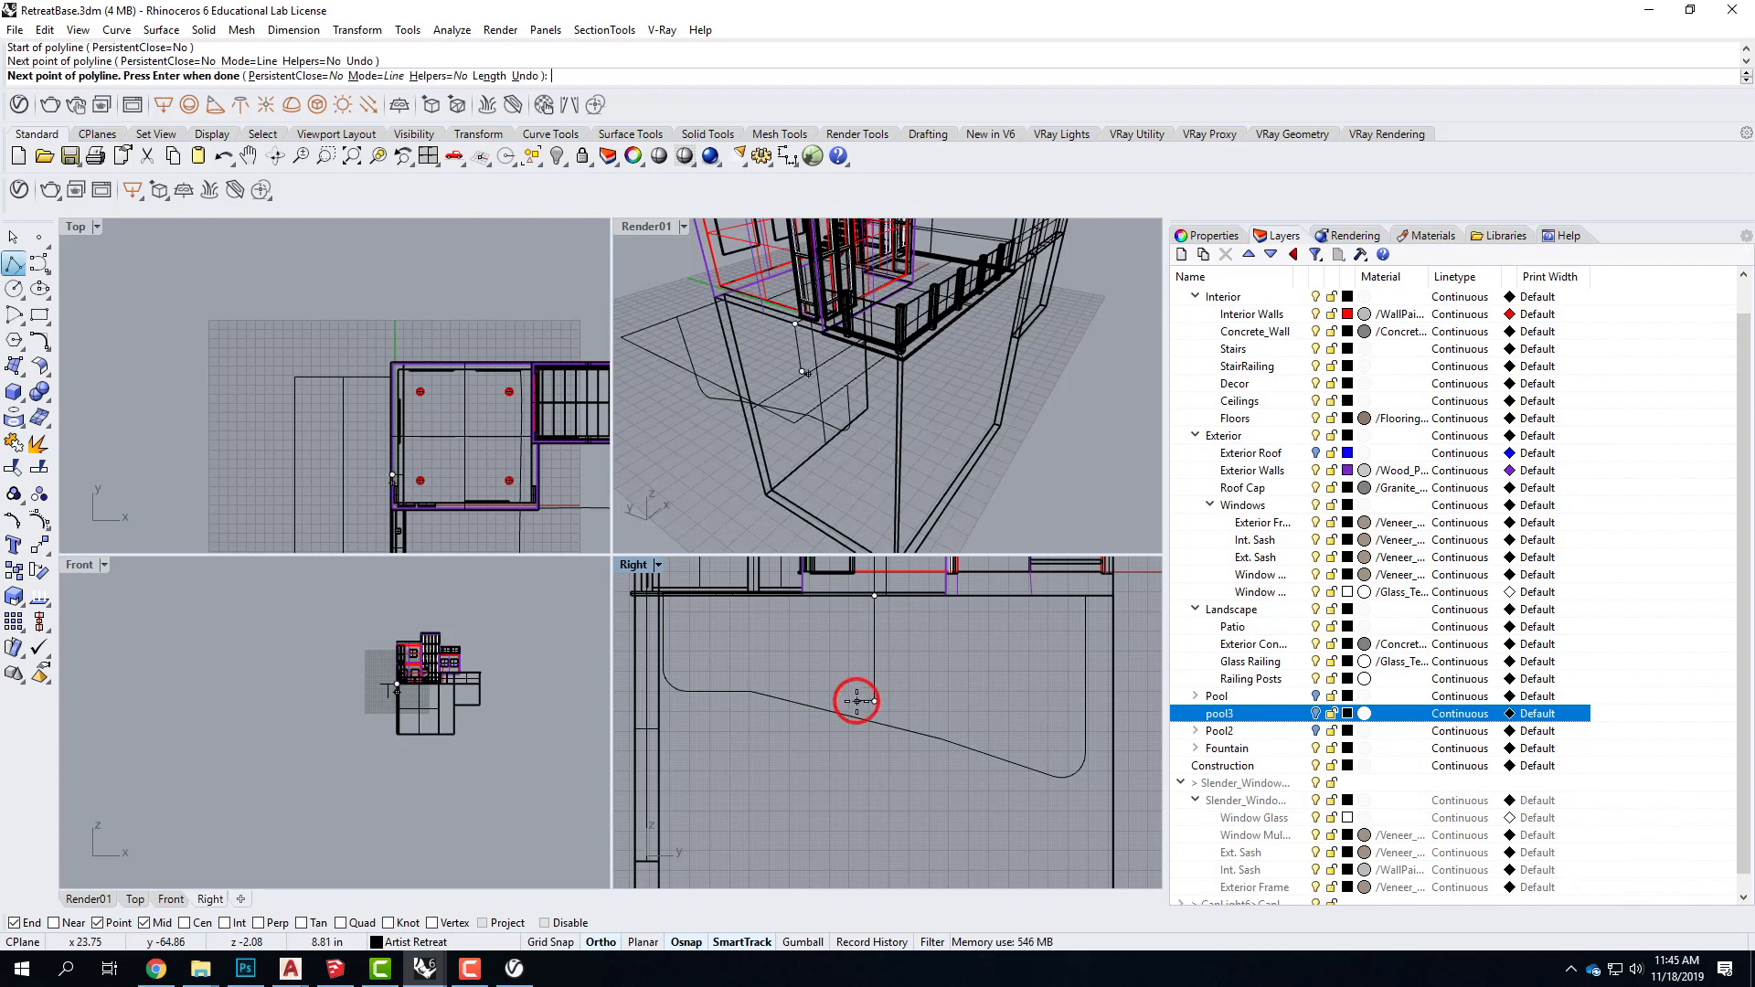
pyautogui.press('Return')
# Step: Draw a vertical line down from the midpoint of the opposite long edge, ending it past the floor profile in the Right view
pyautogui.rightClick(705, 391)
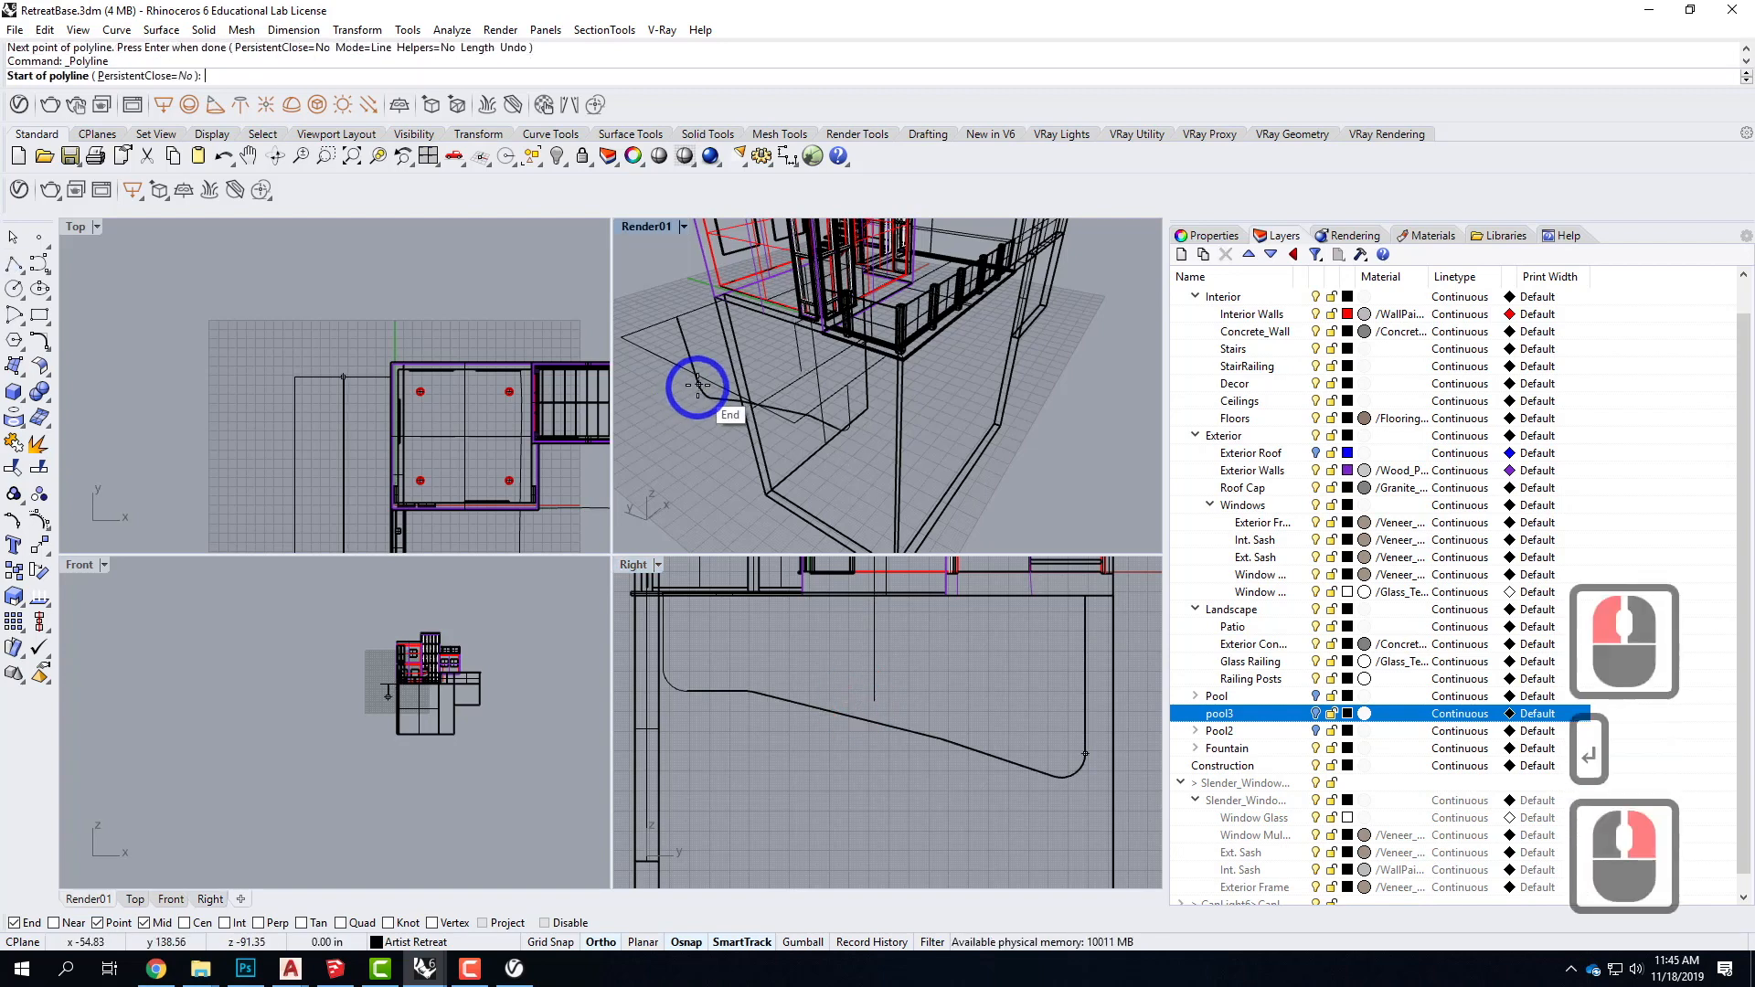
pyautogui.moveTo(744, 392)
pyautogui.mouseDown(button='right')
pyautogui.moveTo(733, 420)
pyautogui.moveTo(719, 400)
pyautogui.mouseUp(button='right')
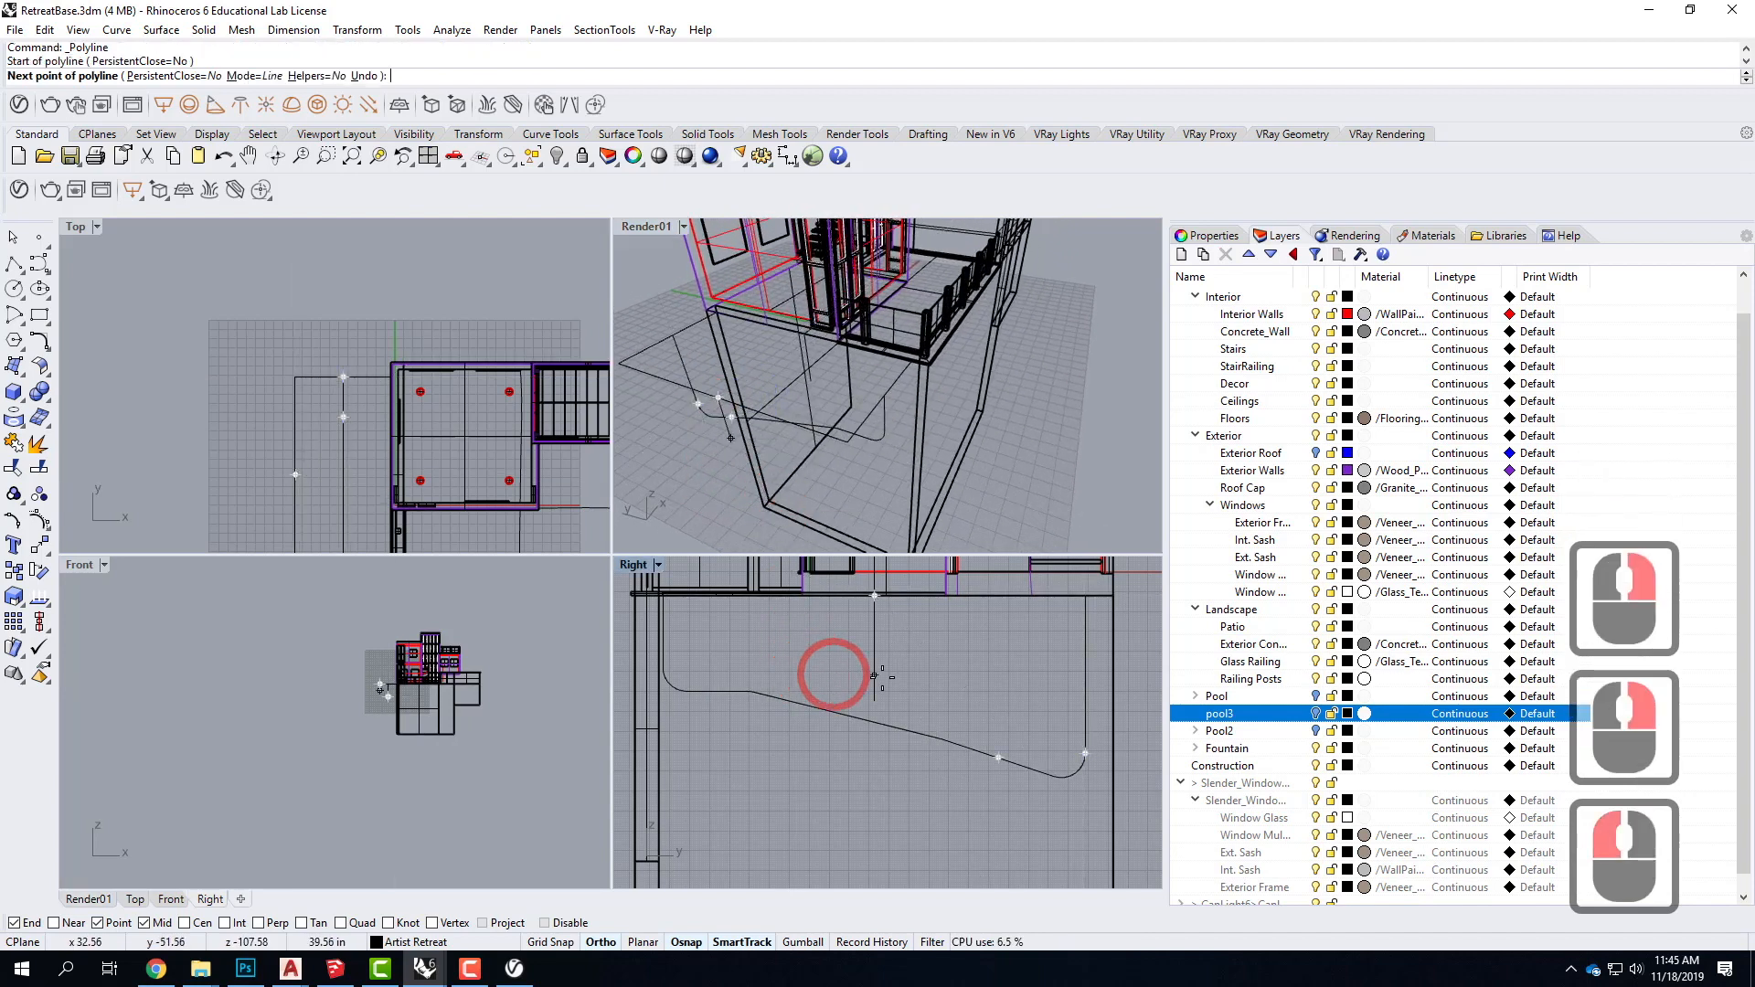
pyautogui.click(791, 422)
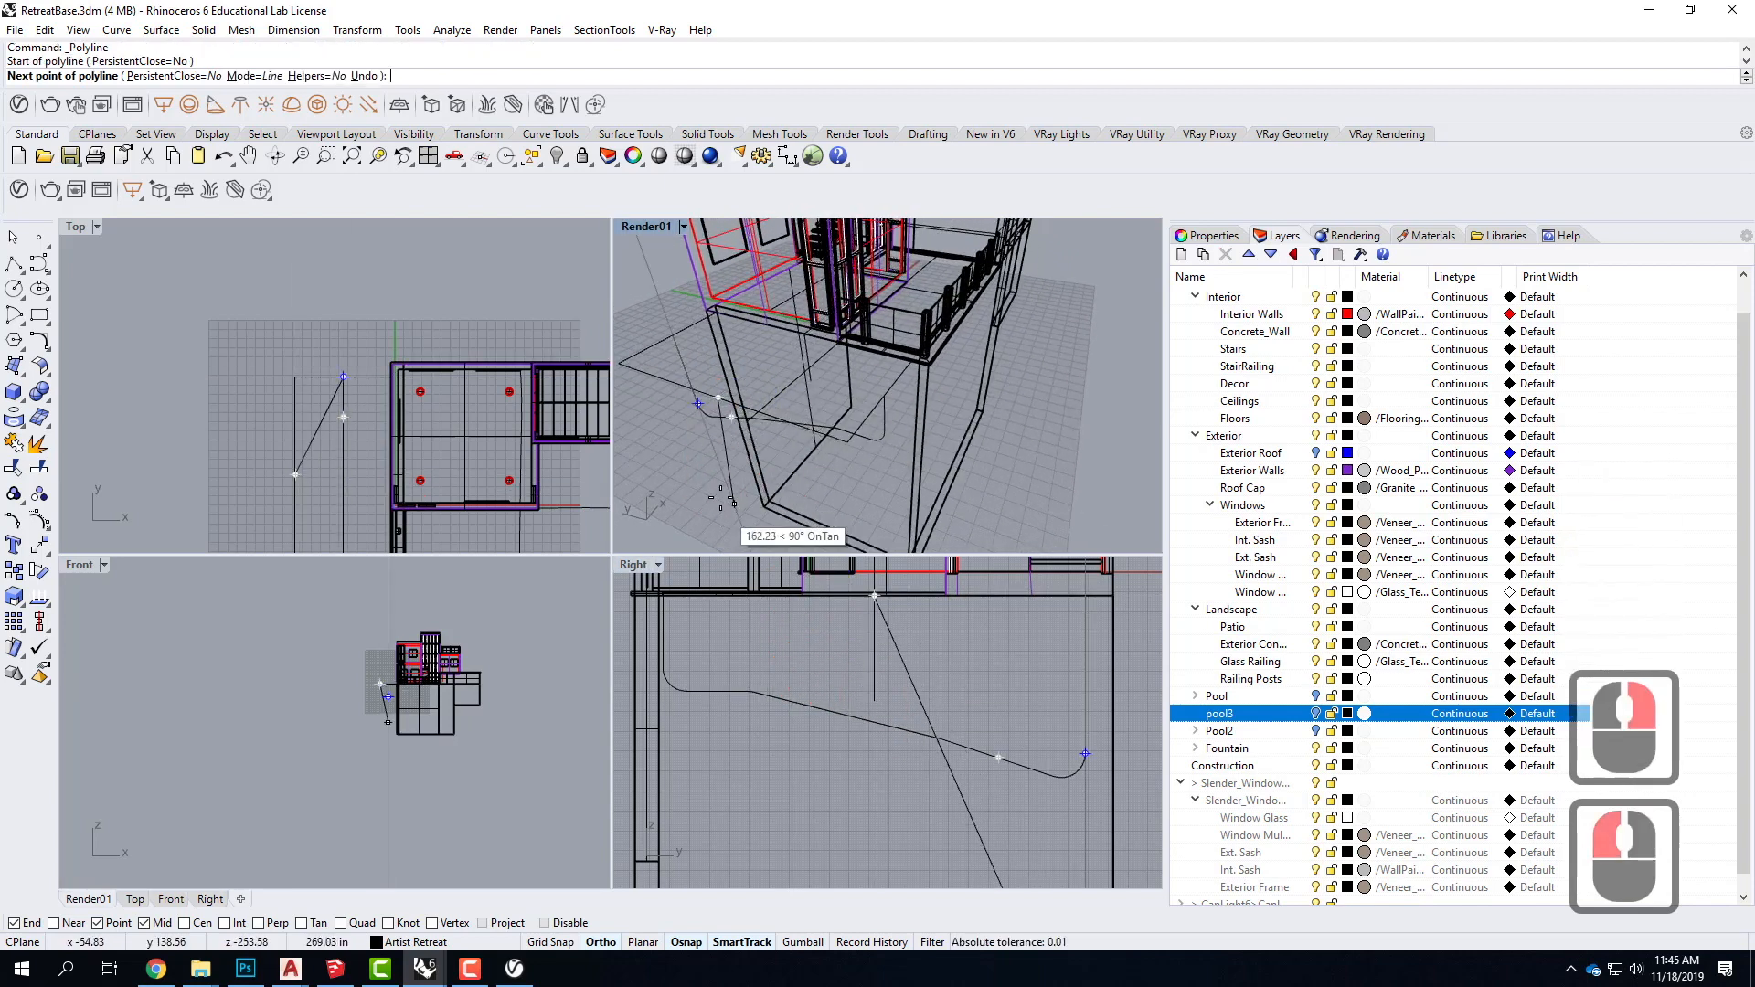
pyautogui.click(894, 779)
pyautogui.press('Return')
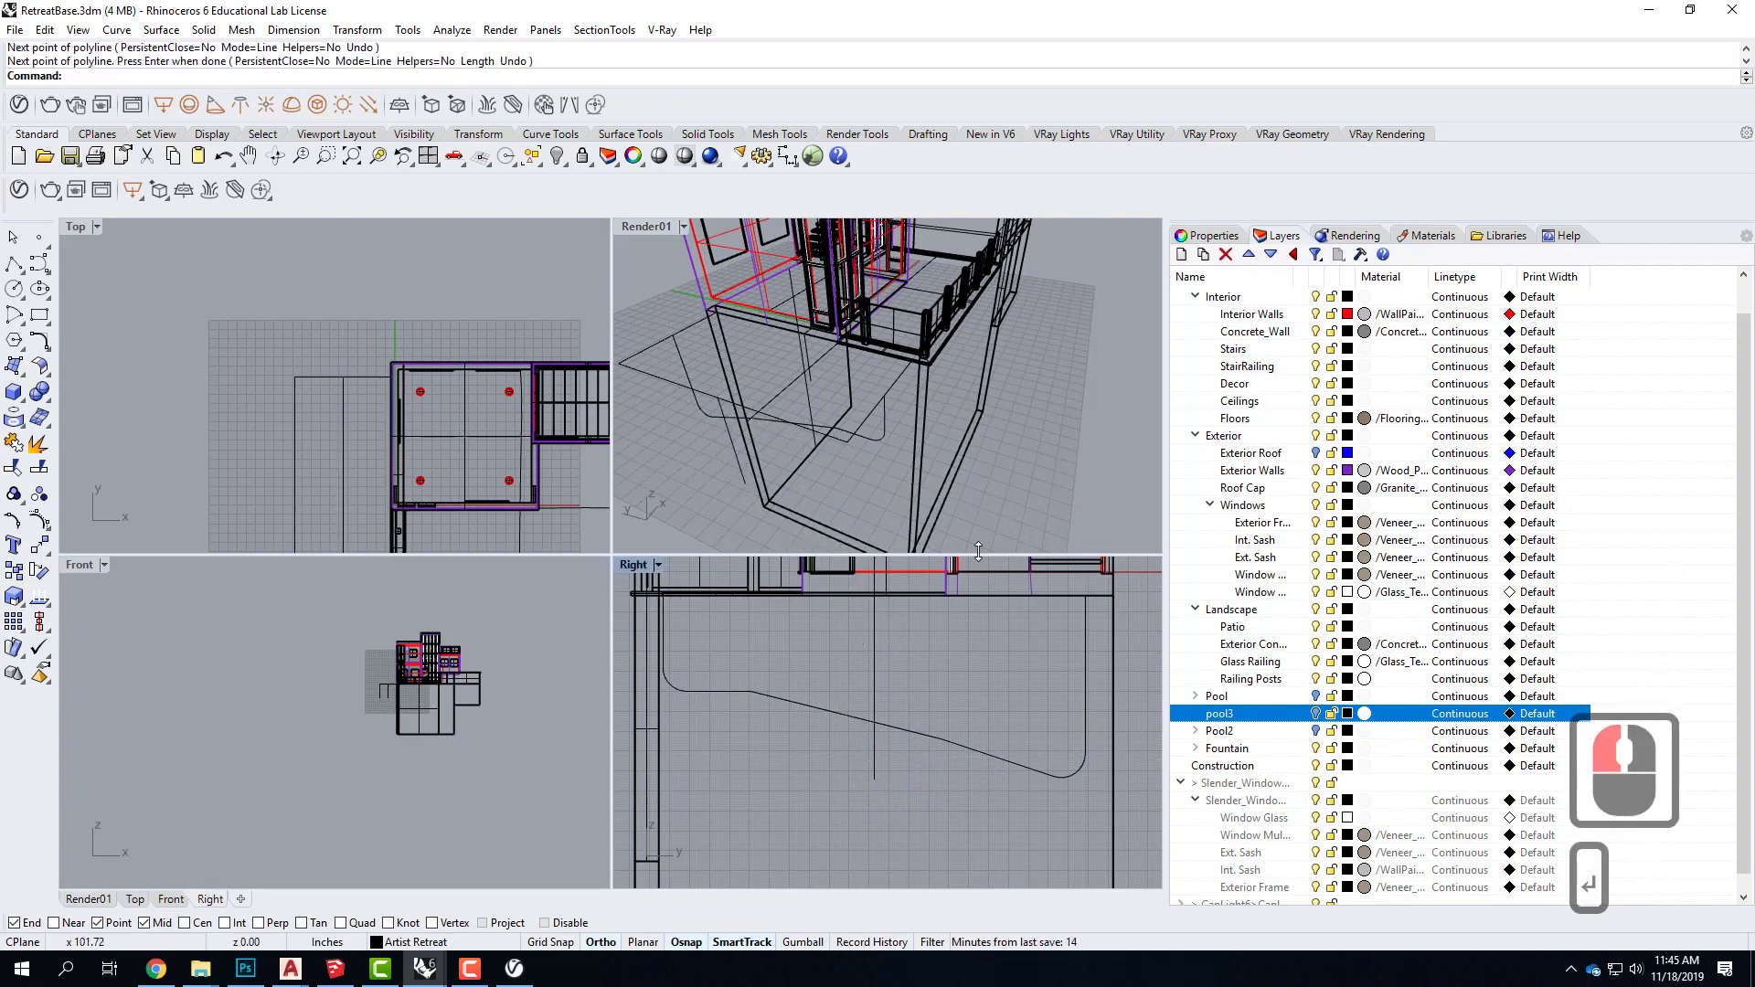
# Step: Draw a polyline from the building-side vertical line's lower end to the sloped floor segment's midpoint and on past the outer vertical line
pyautogui.scroll(5, 824, 450)
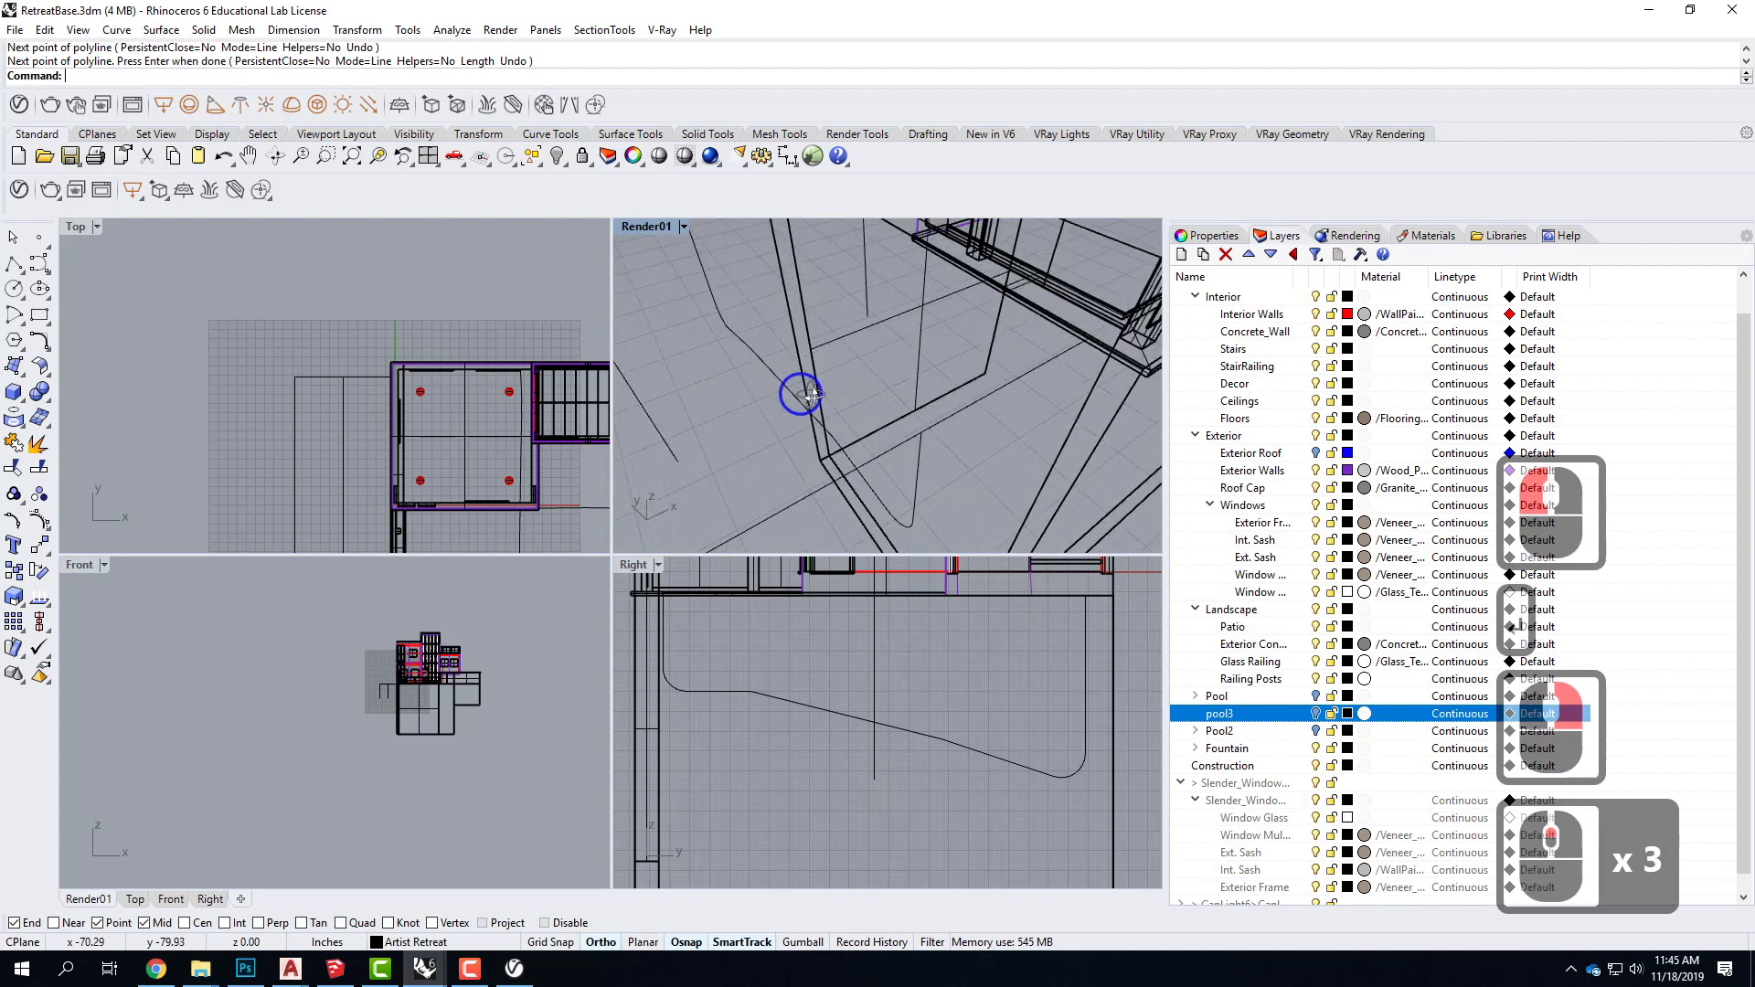
pyautogui.rightClick(880, 342)
pyautogui.click(870, 318)
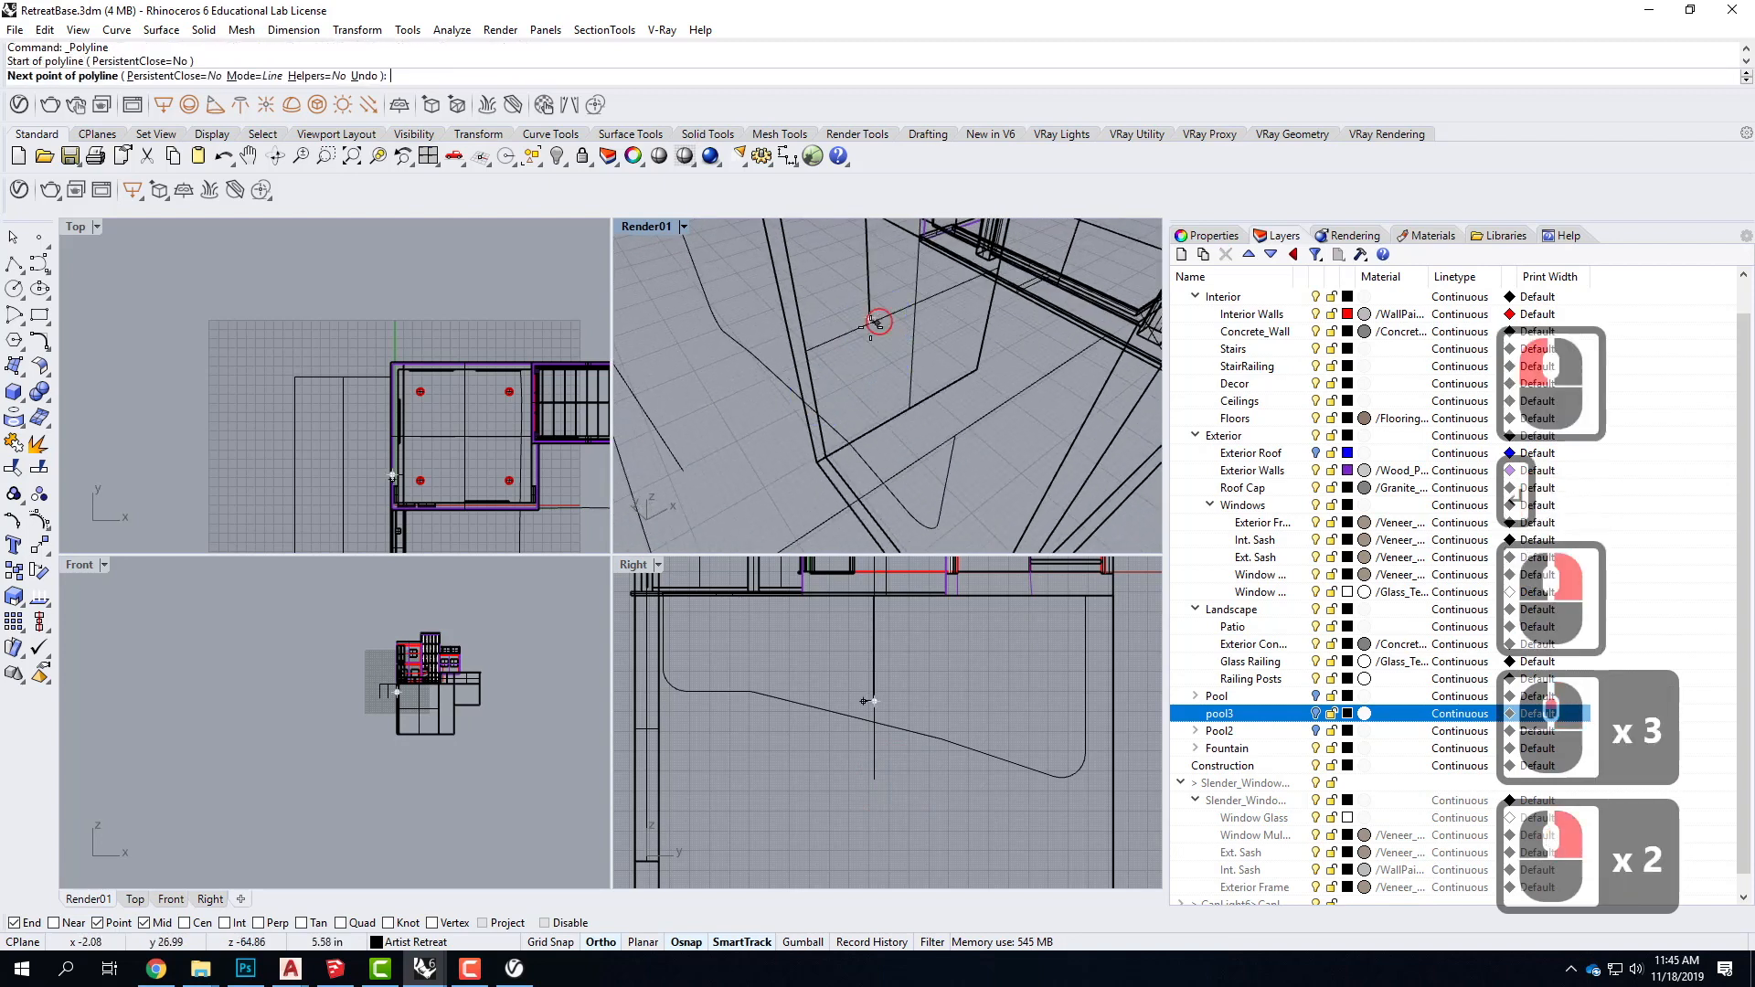
pyautogui.click(784, 385)
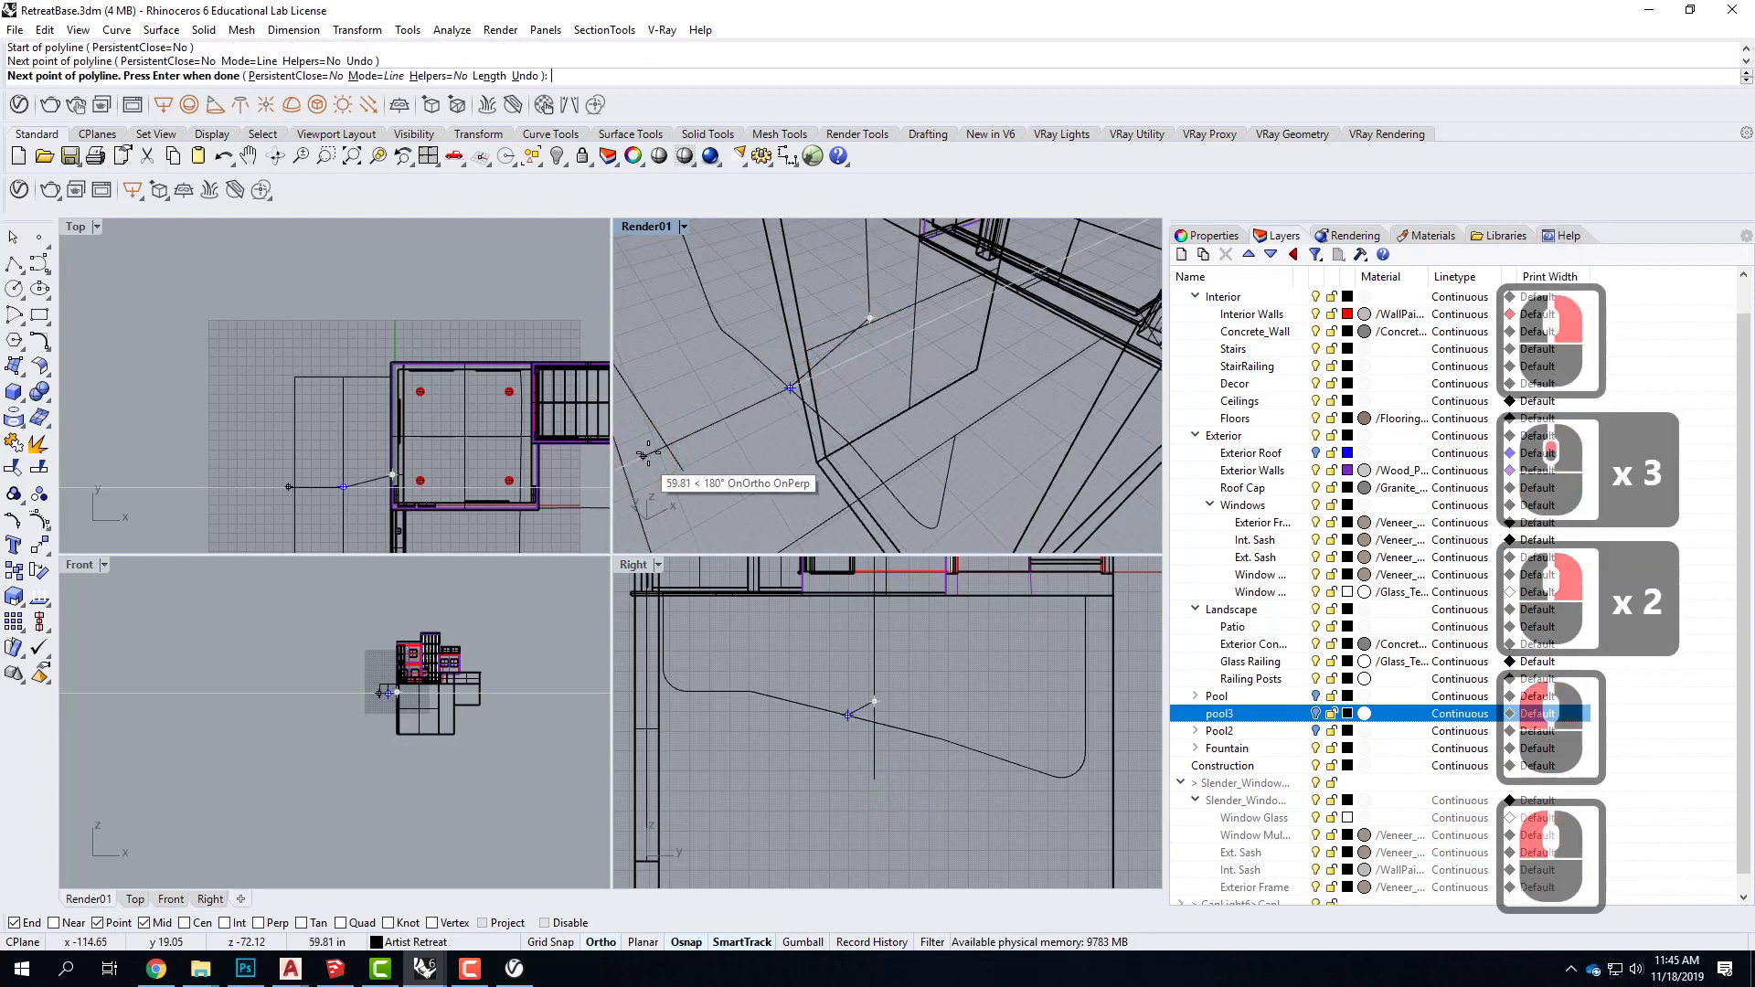
pyautogui.scroll(-2, 748, 430)
pyautogui.scroll(2, 746, 429)
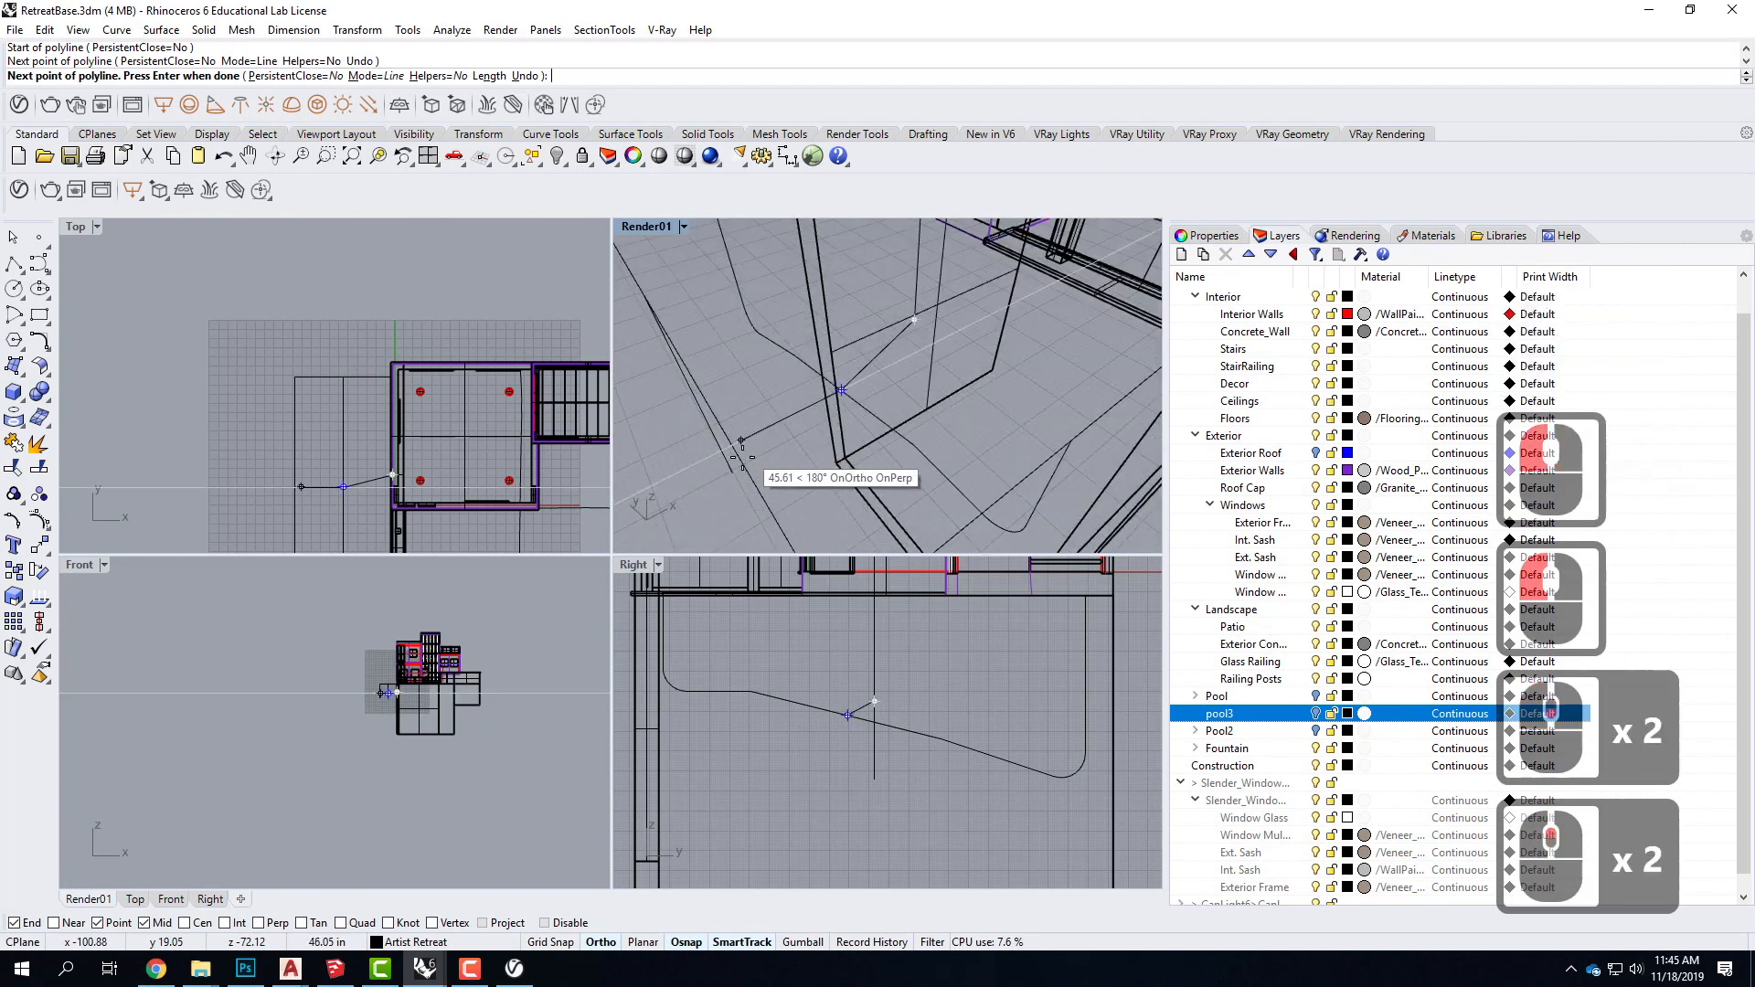
pyautogui.click(679, 489)
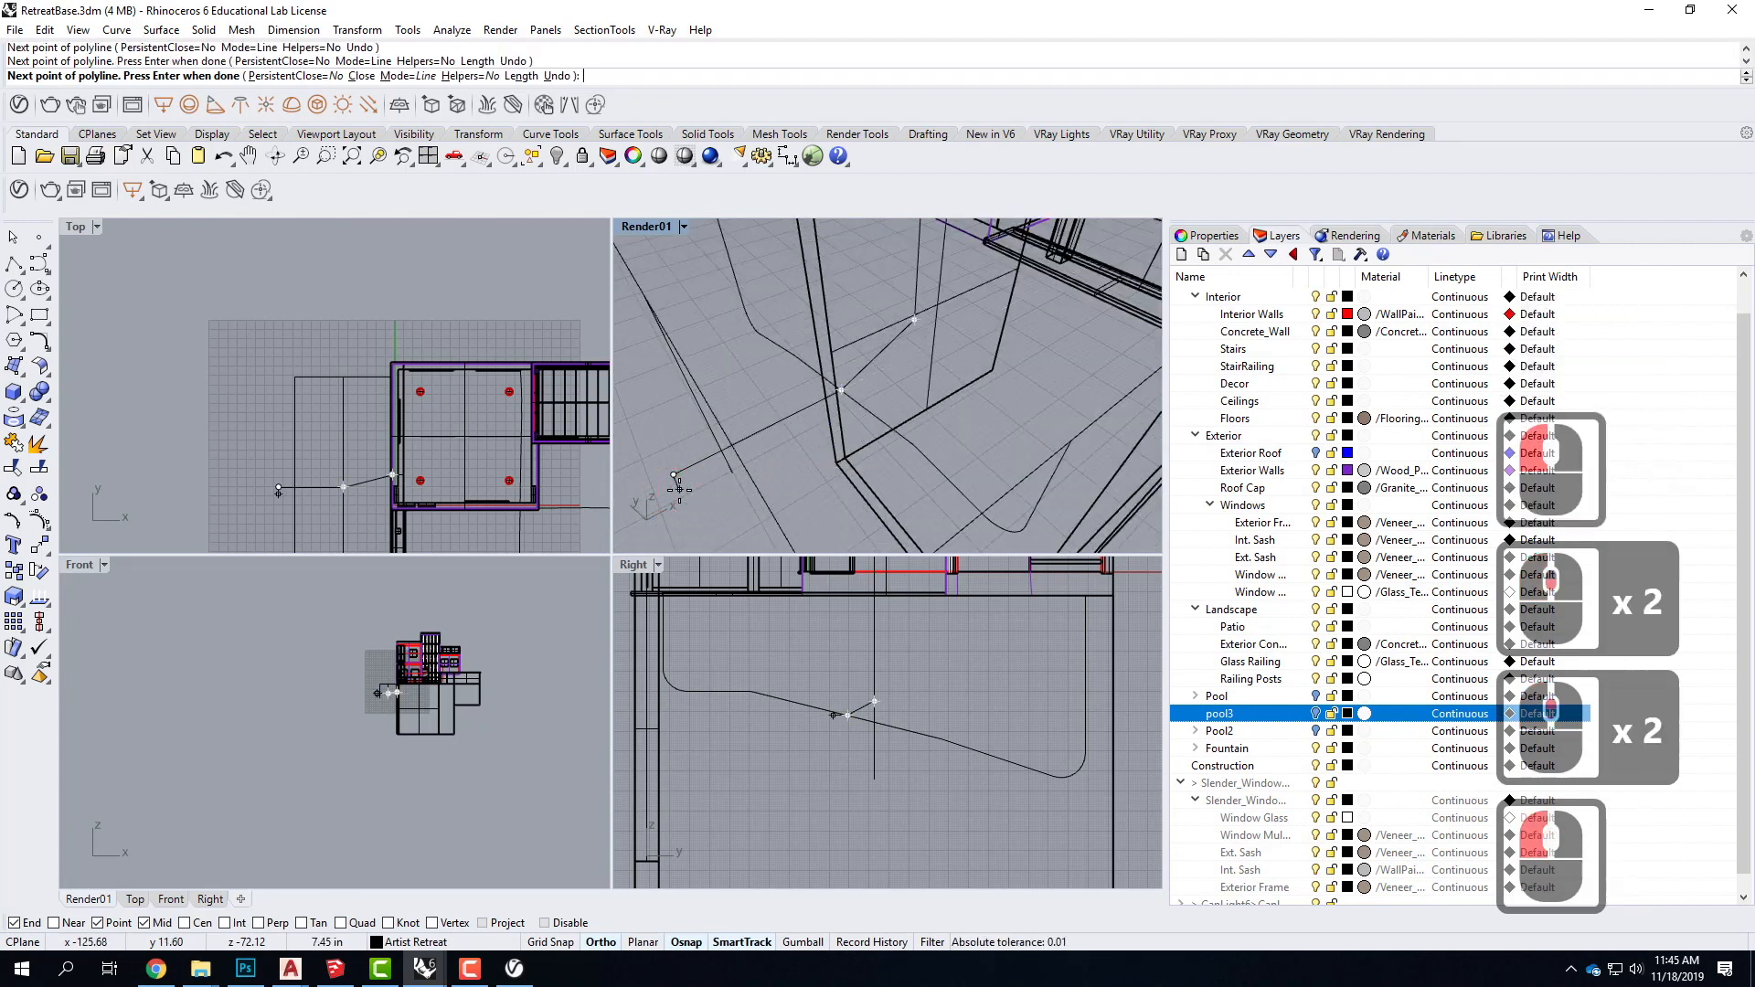
pyautogui.press('Return')
# Step: Turn on the perpendicular snap and draw a line from the sloped floor segment's midpoint perpendicular to the outer vertical line
pyautogui.scroll(1, 744, 437)
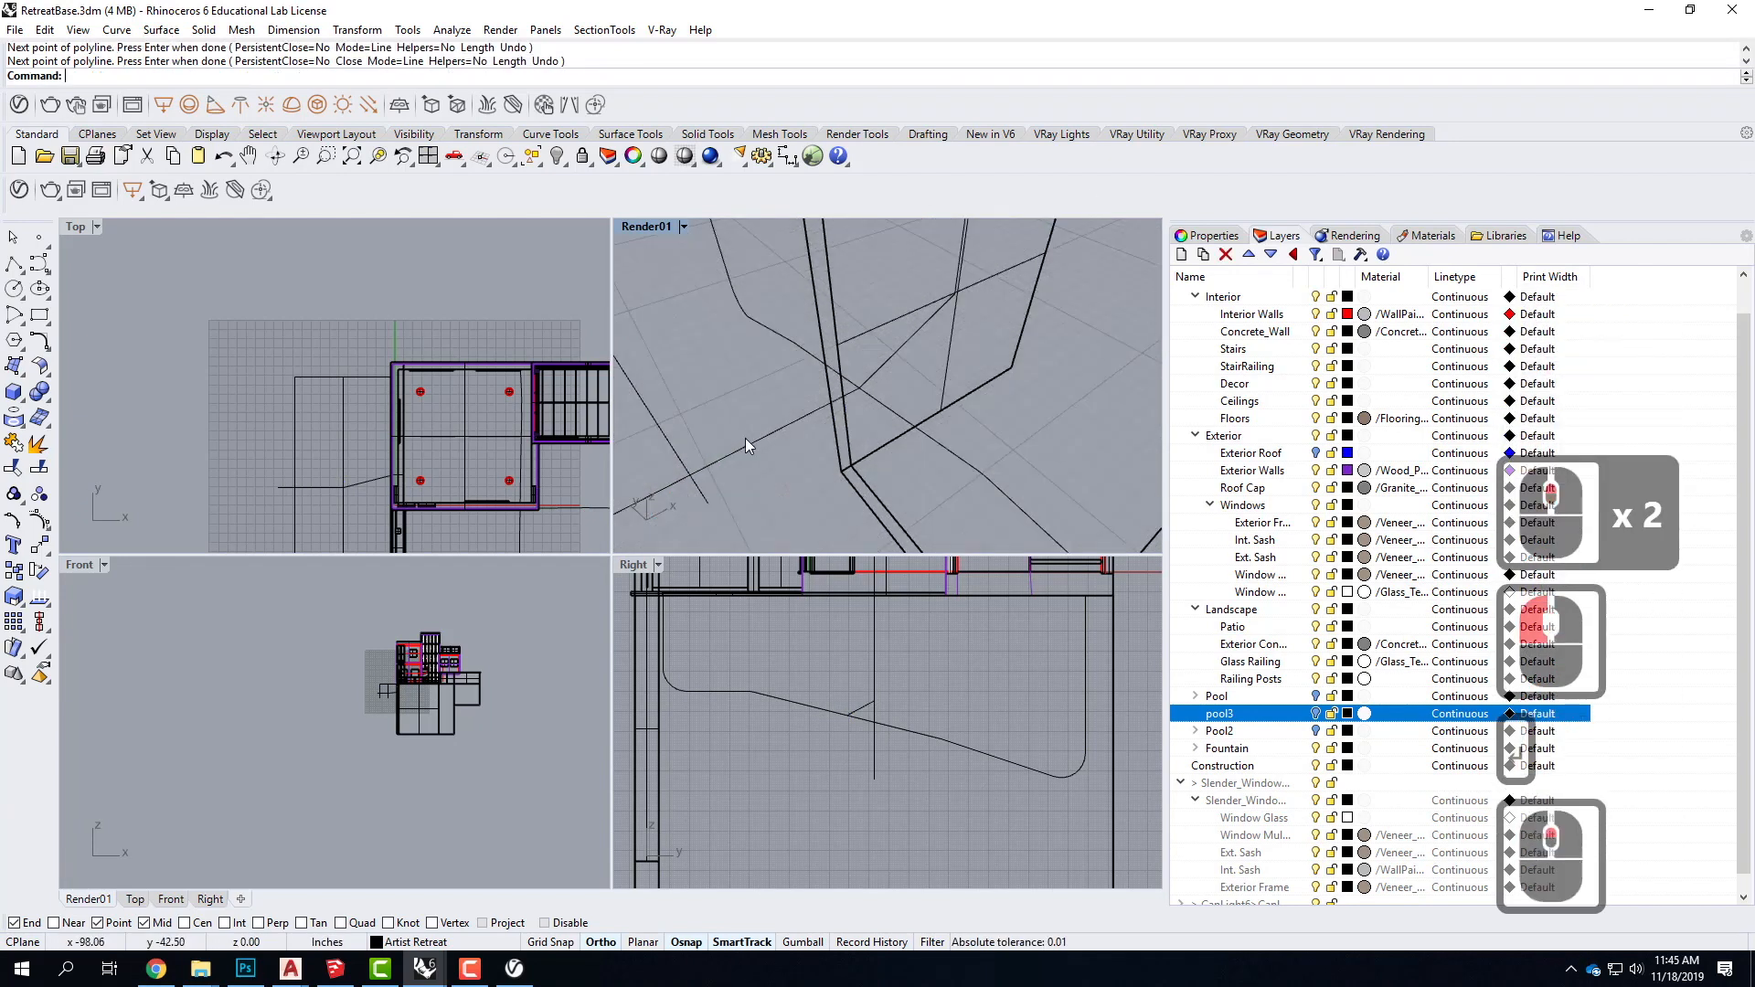
pyautogui.scroll(-3, 813, 421)
pyautogui.moveTo(815, 422); pyautogui.dragTo(866, 392, button='right')
pyautogui.click(878, 382)
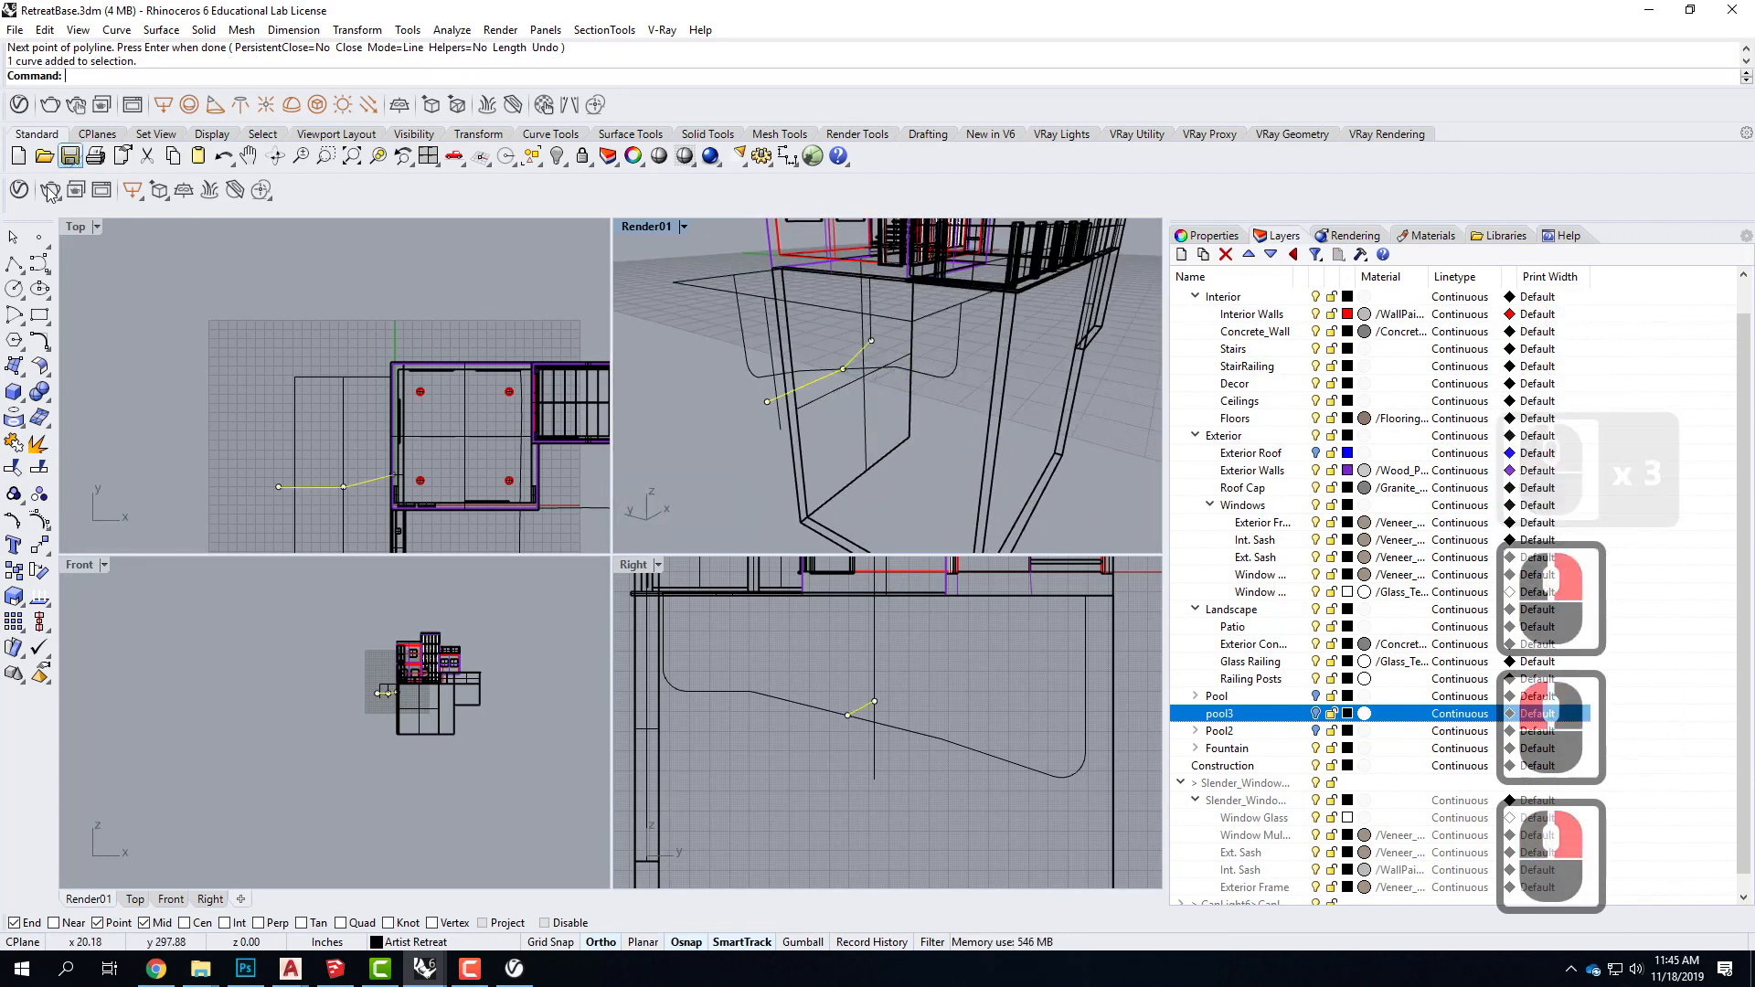
pyautogui.click(14, 264)
pyautogui.click(845, 367)
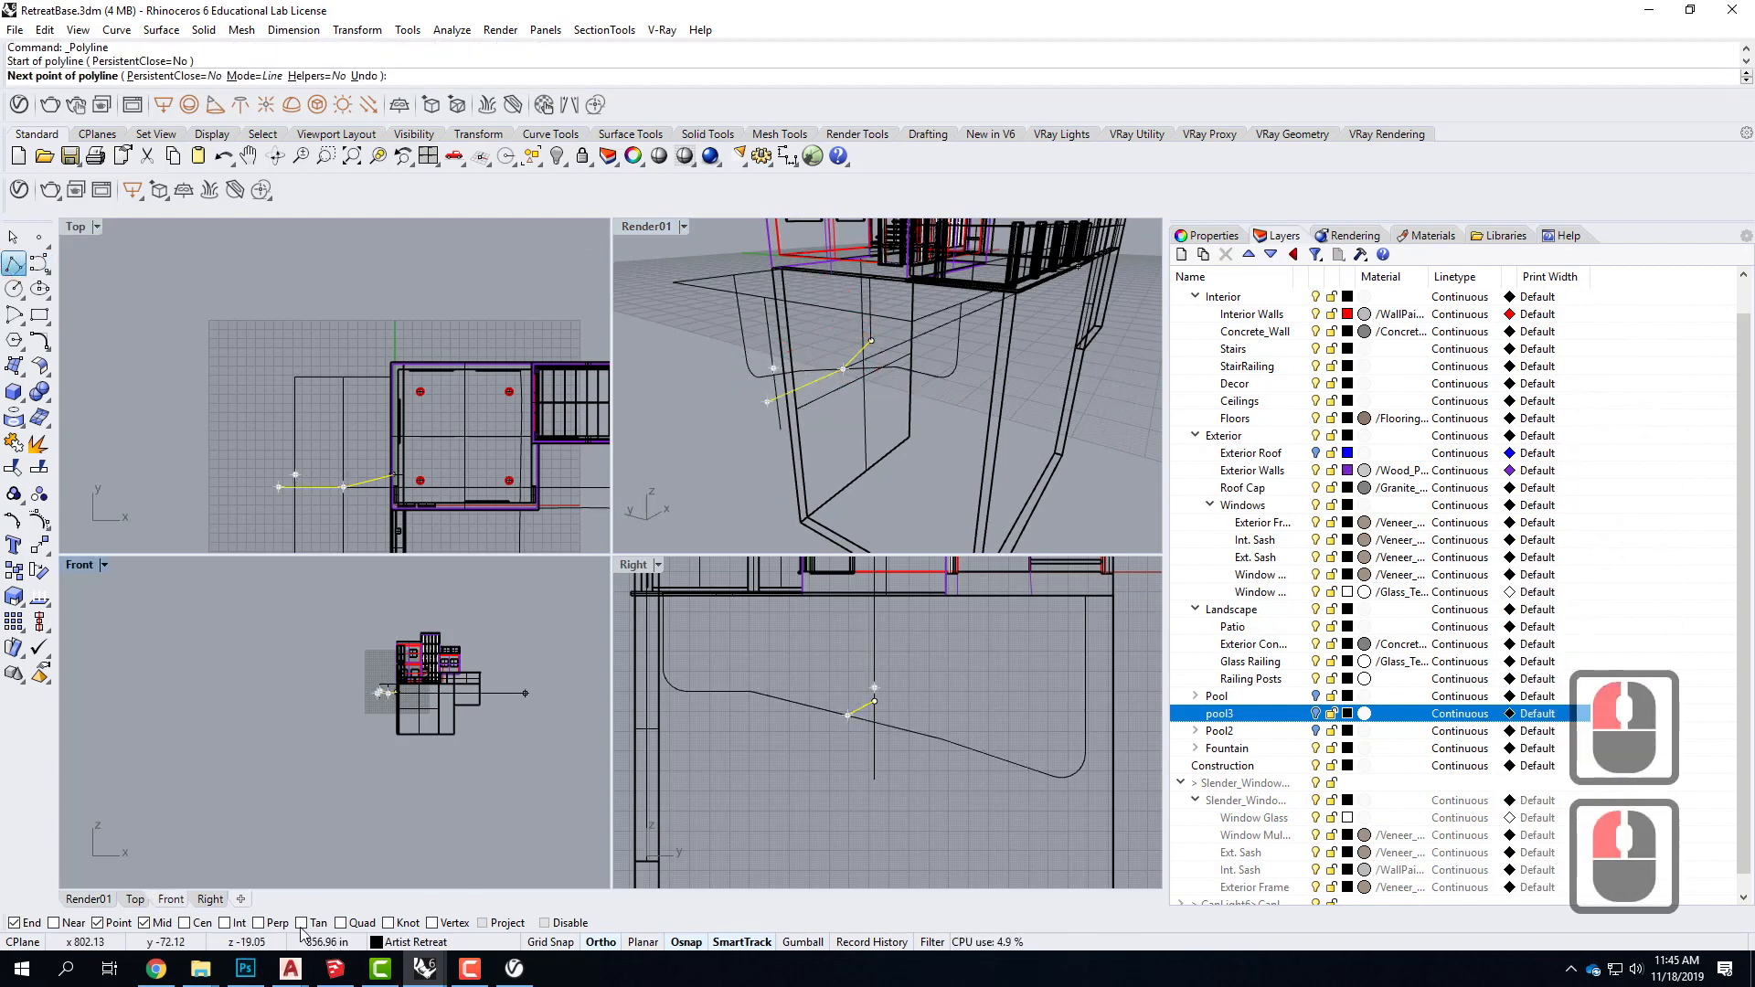
pyautogui.click(263, 922)
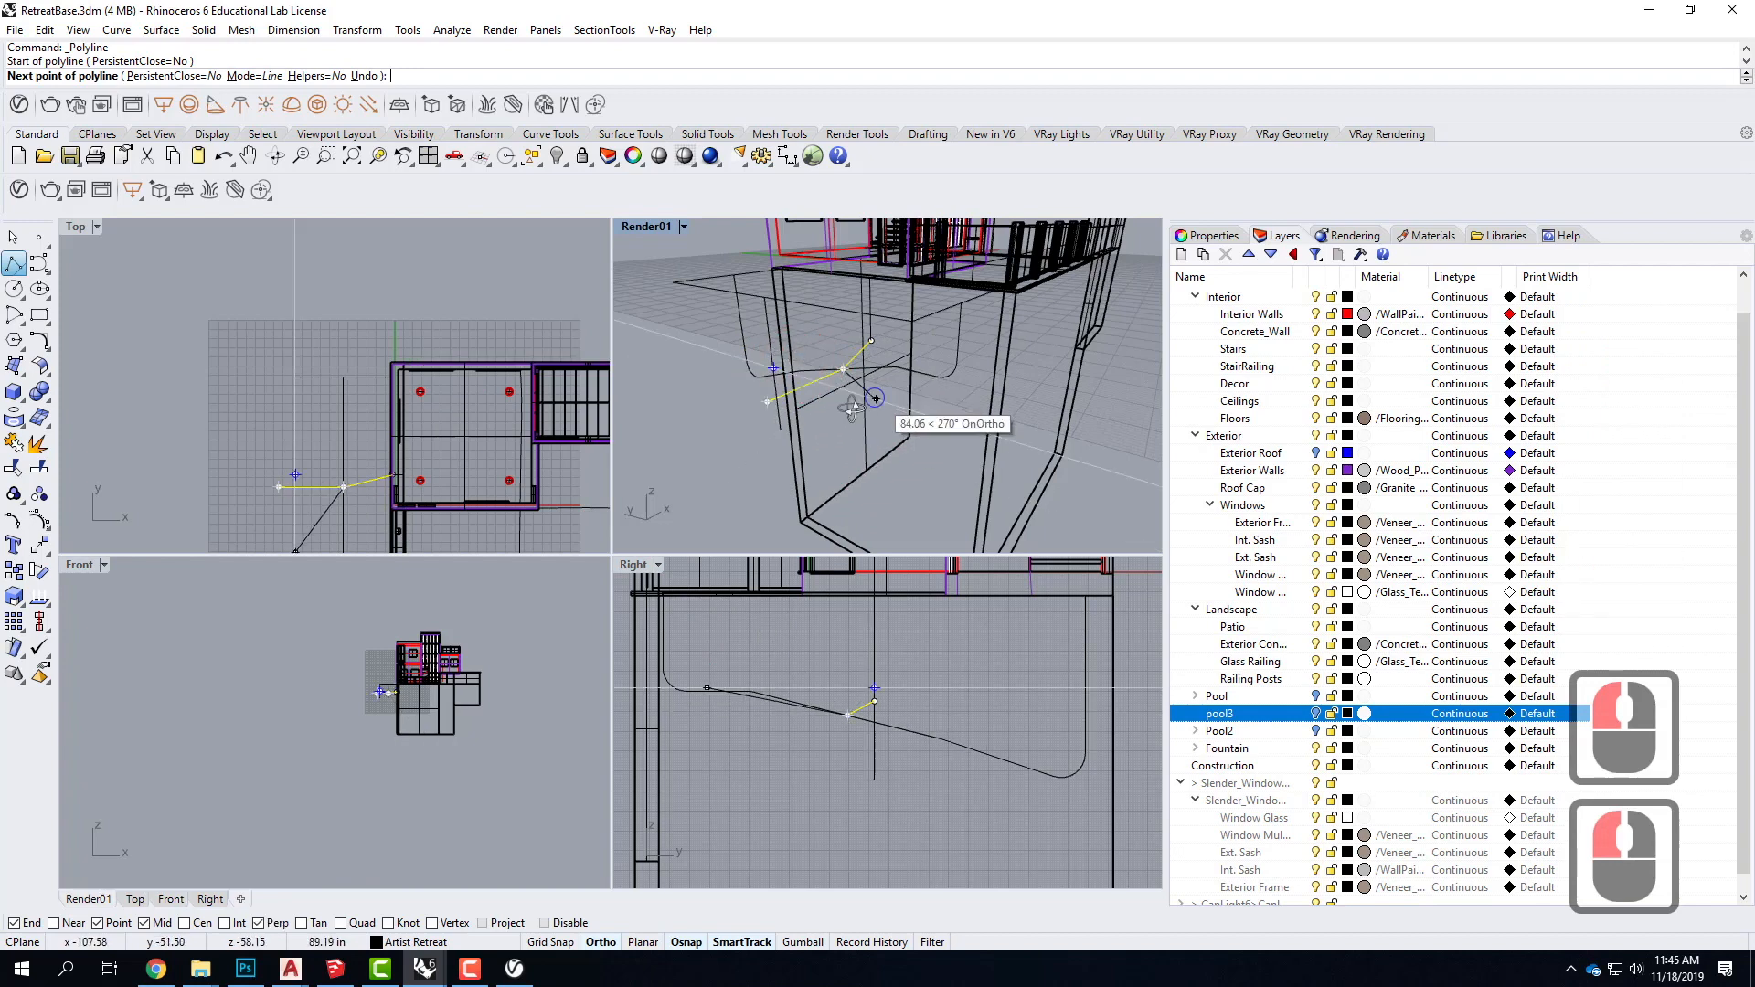
pyautogui.scroll(3, 786, 412)
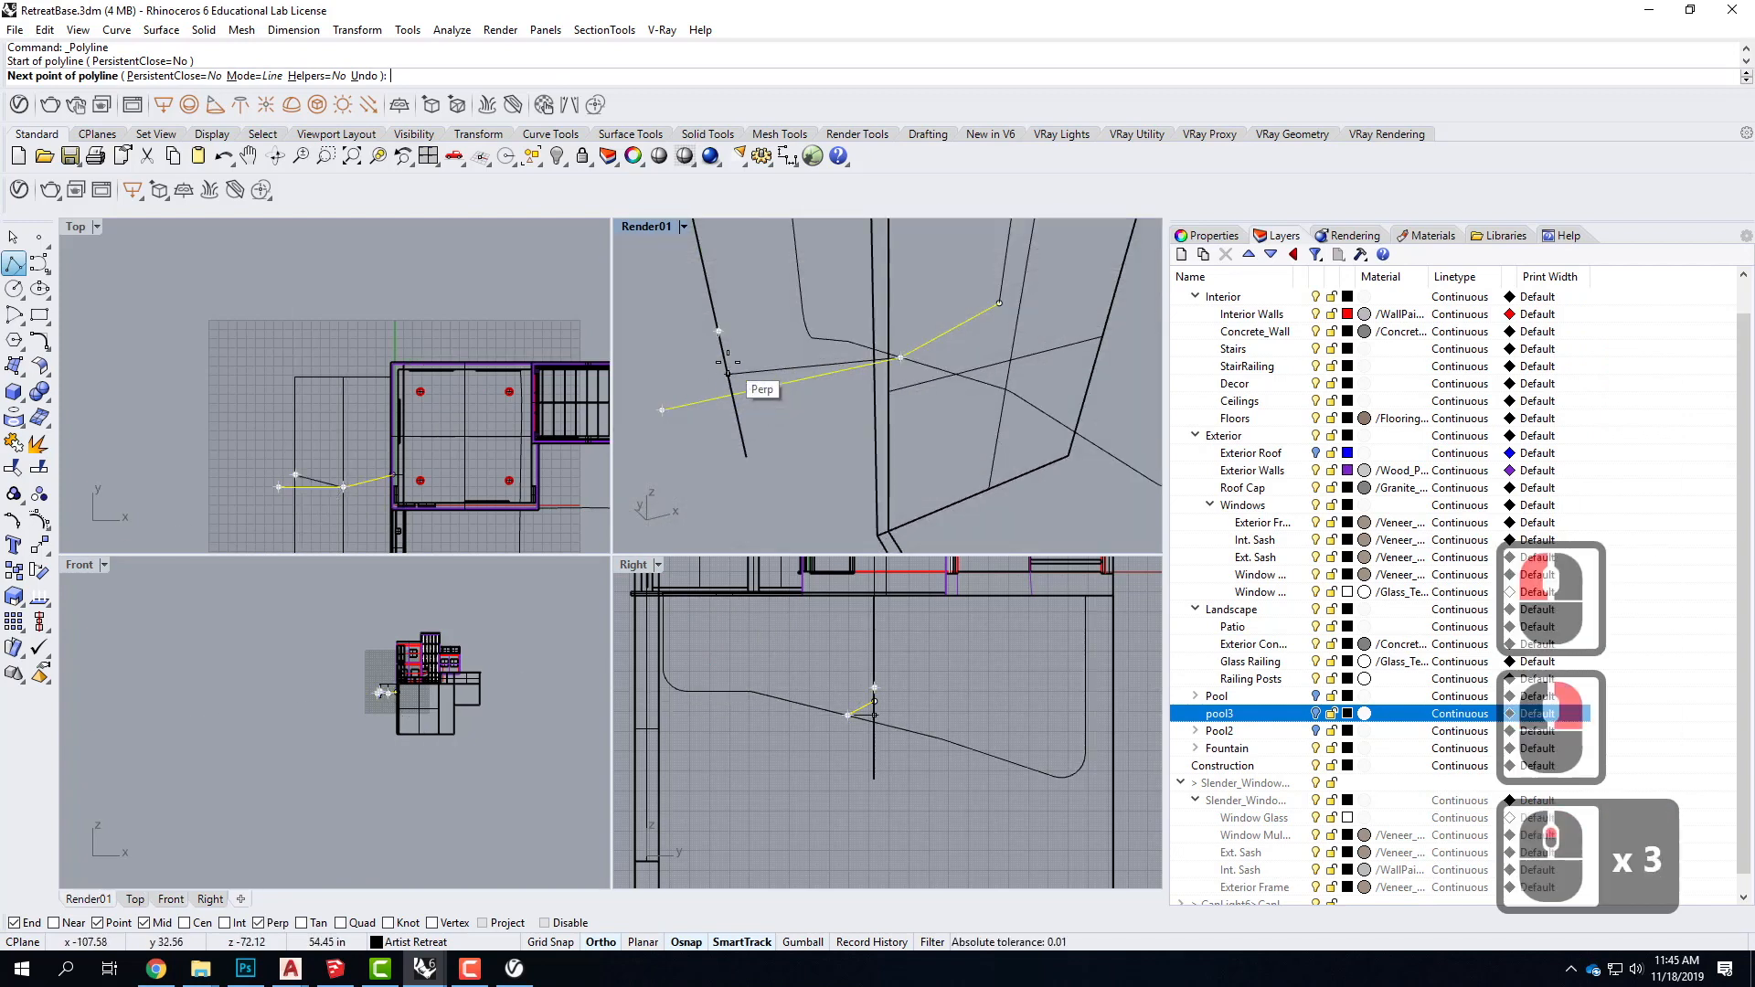
pyautogui.click(727, 363)
pyautogui.press('Return')
# Step: Explode the cross-section polyline and delete its segment that extends past the outer vertical line
pyautogui.write('Explode')
pyautogui.press('Return')
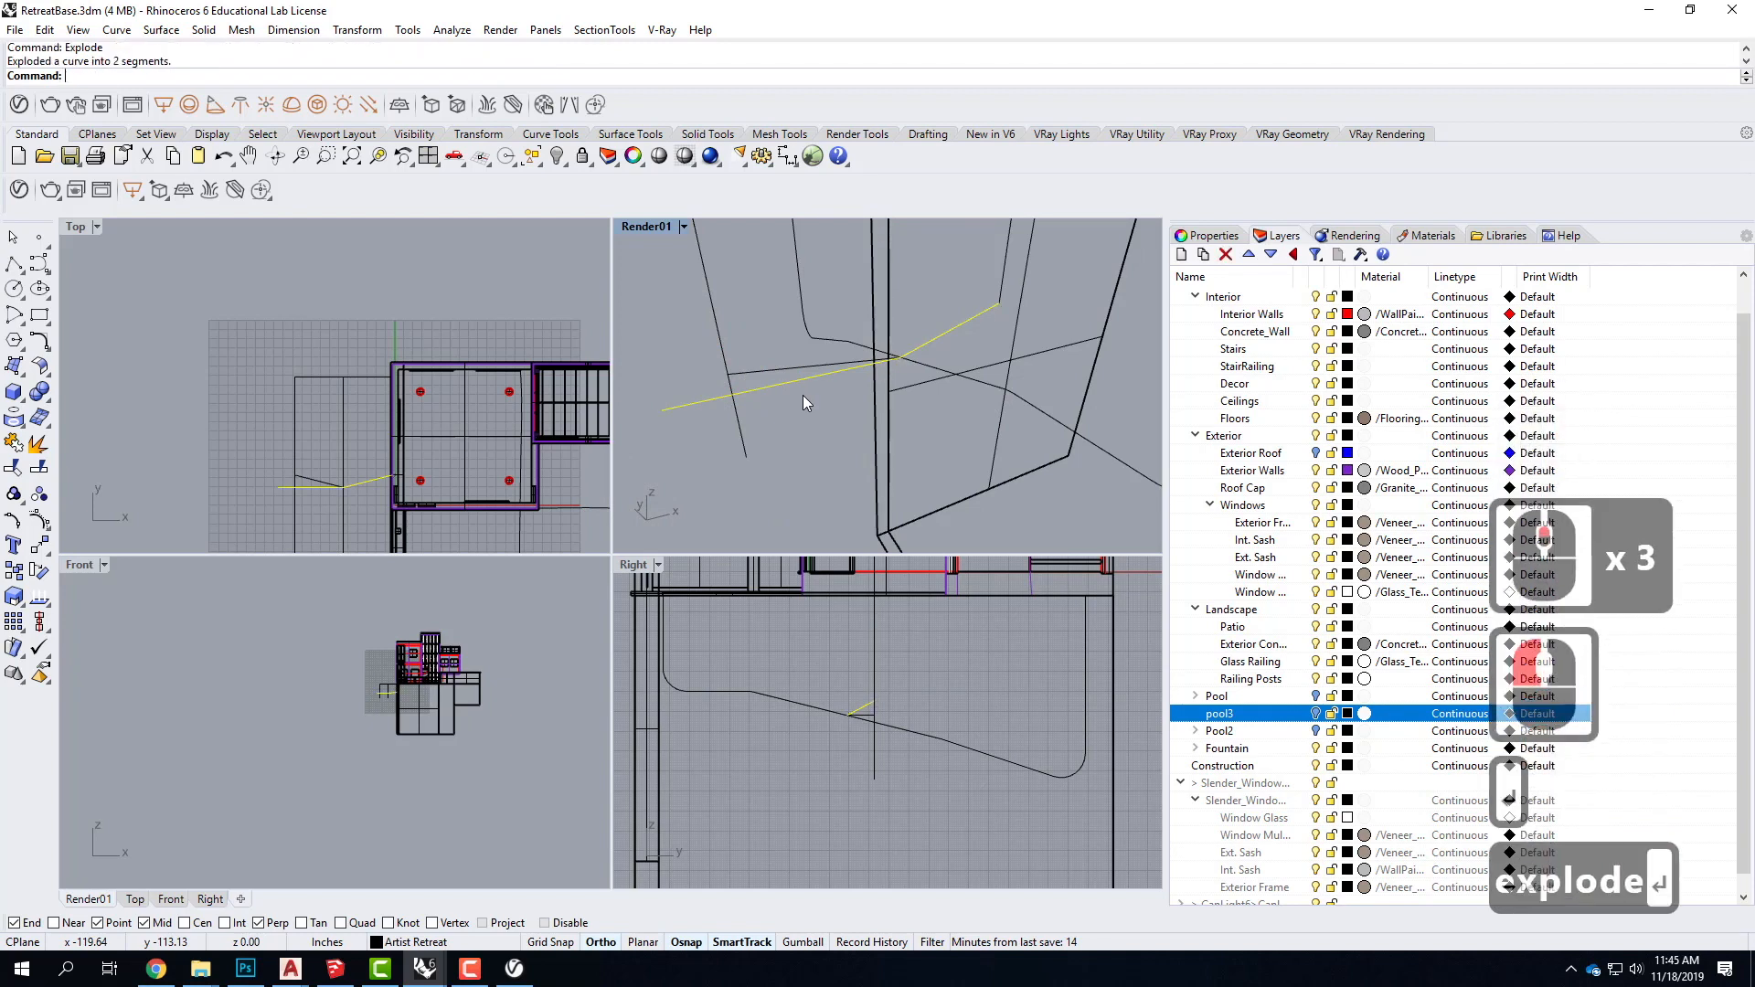
pyautogui.click(792, 379)
pyautogui.press('Delete')
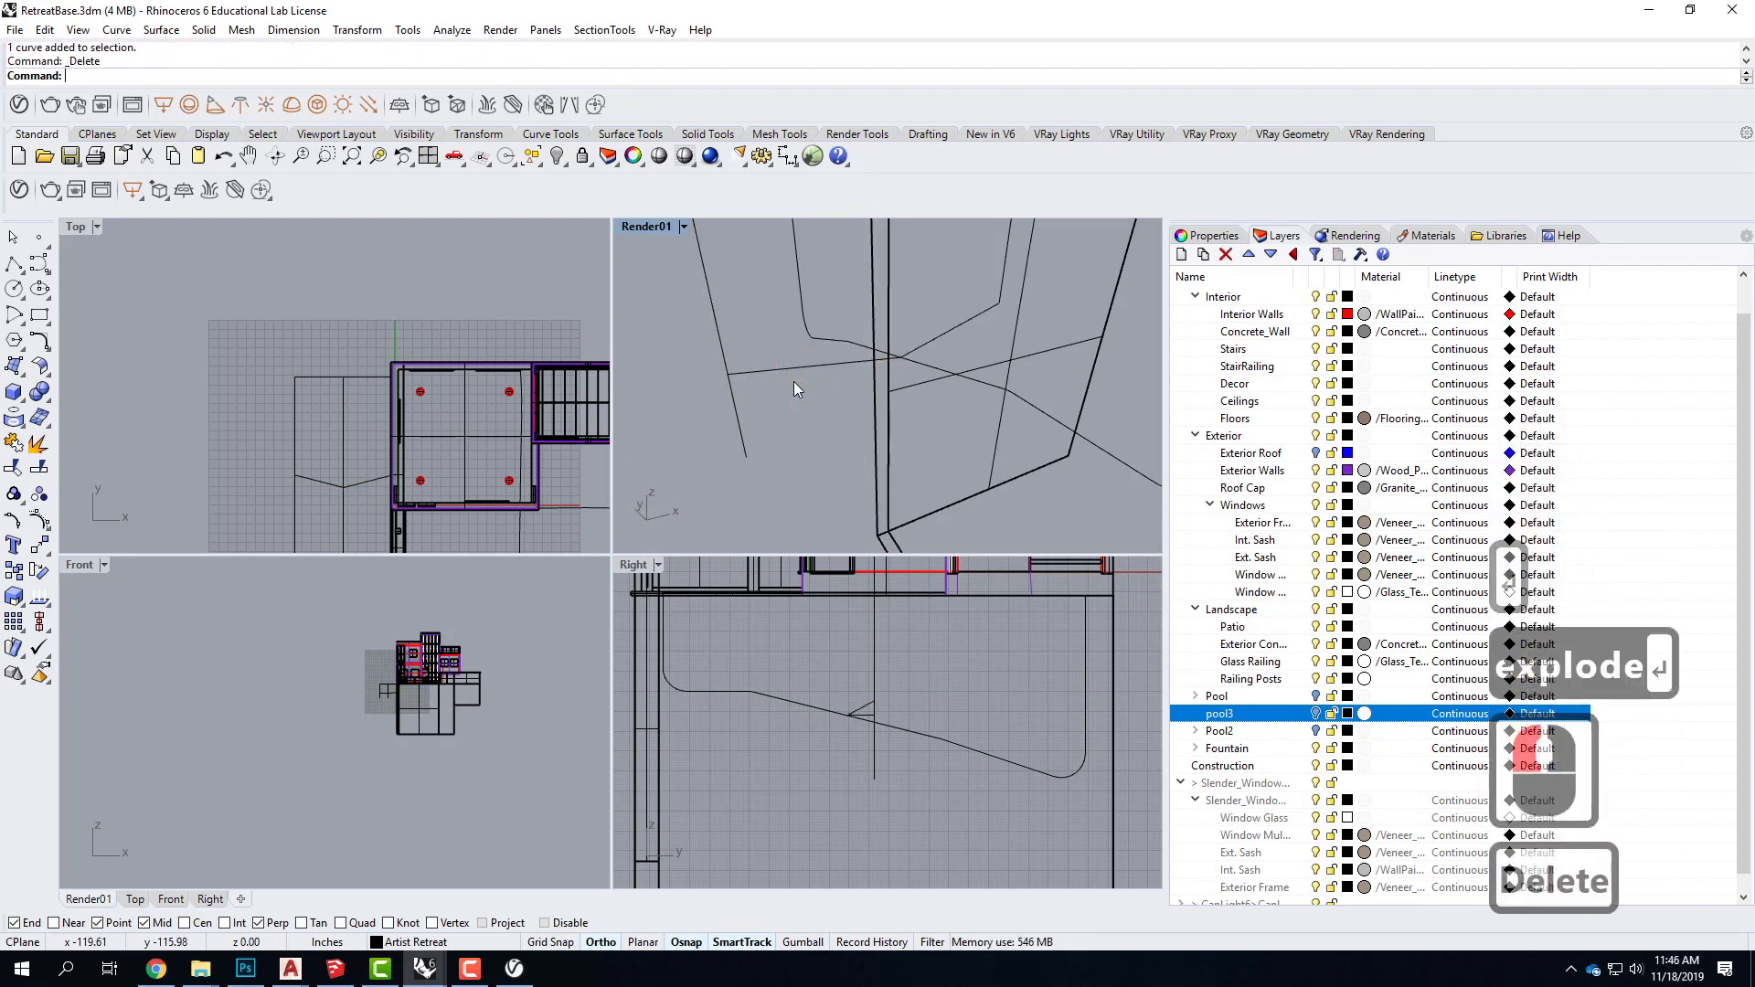
# Step: Fillet the crosswise profile's three corners with a 12-inch radius, two at the vertical lines and one where the floor segments meet
pyautogui.write('fillet')
pyautogui.press('Return')
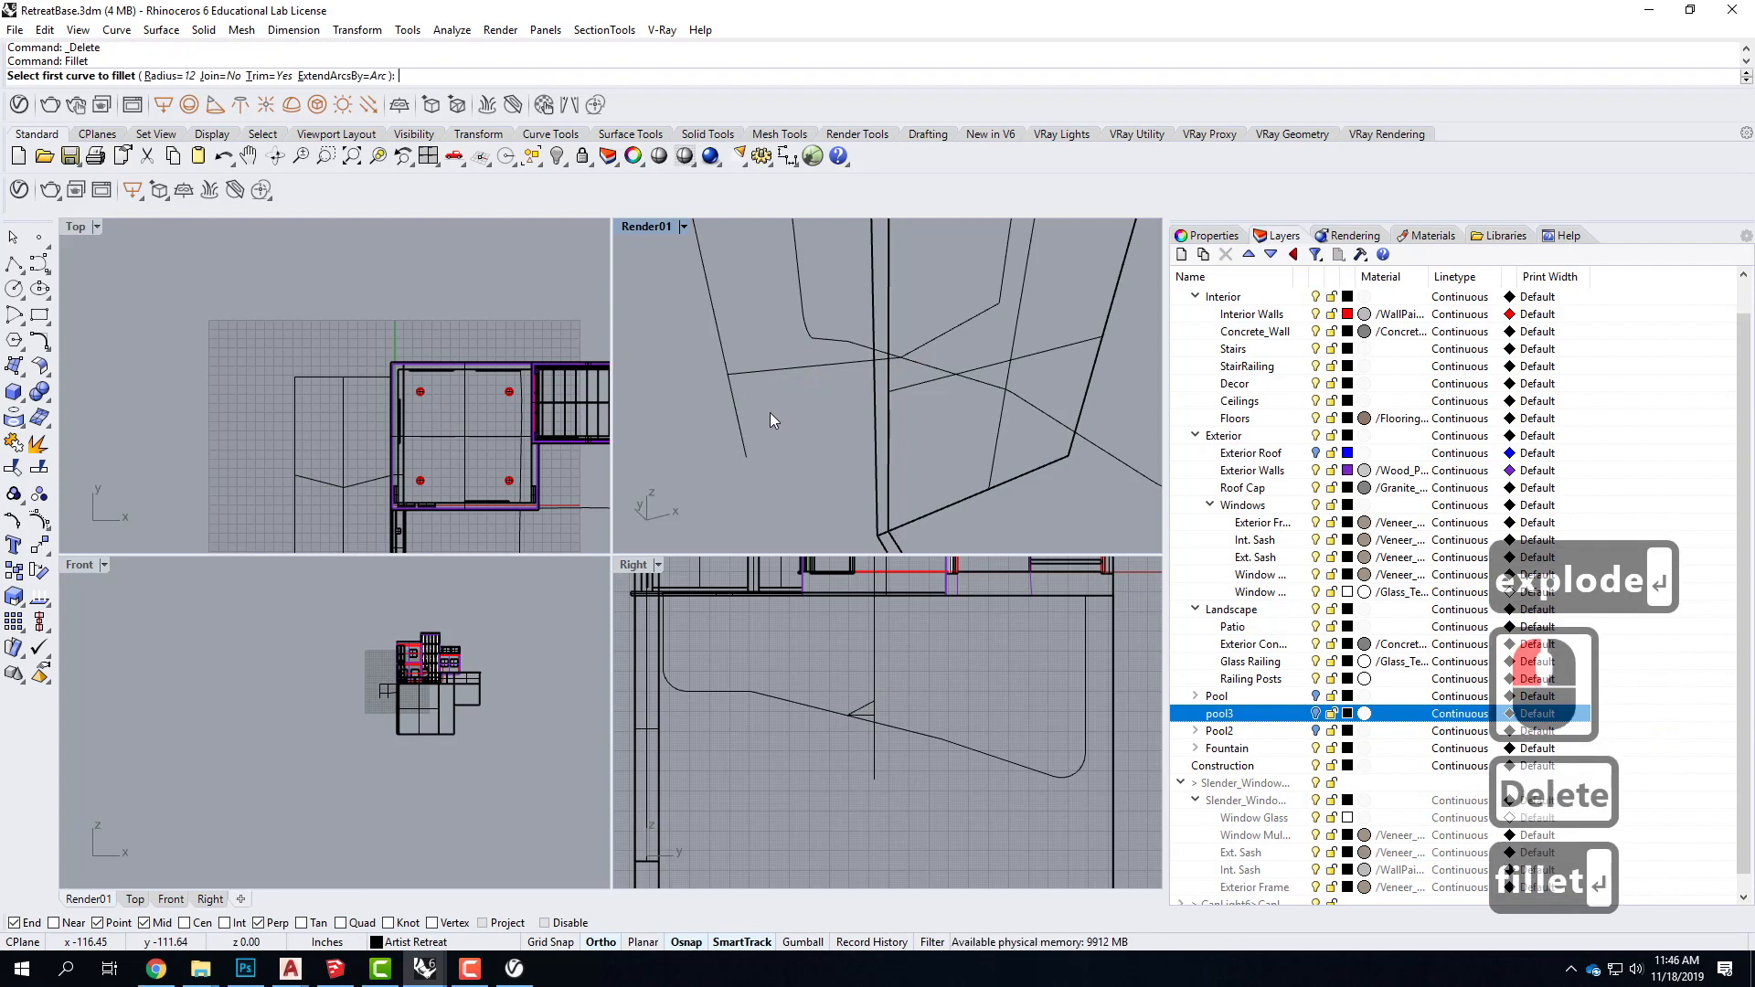
pyautogui.click(705, 340)
pyautogui.click(832, 366)
pyautogui.rightClick(833, 363)
pyautogui.click(970, 327)
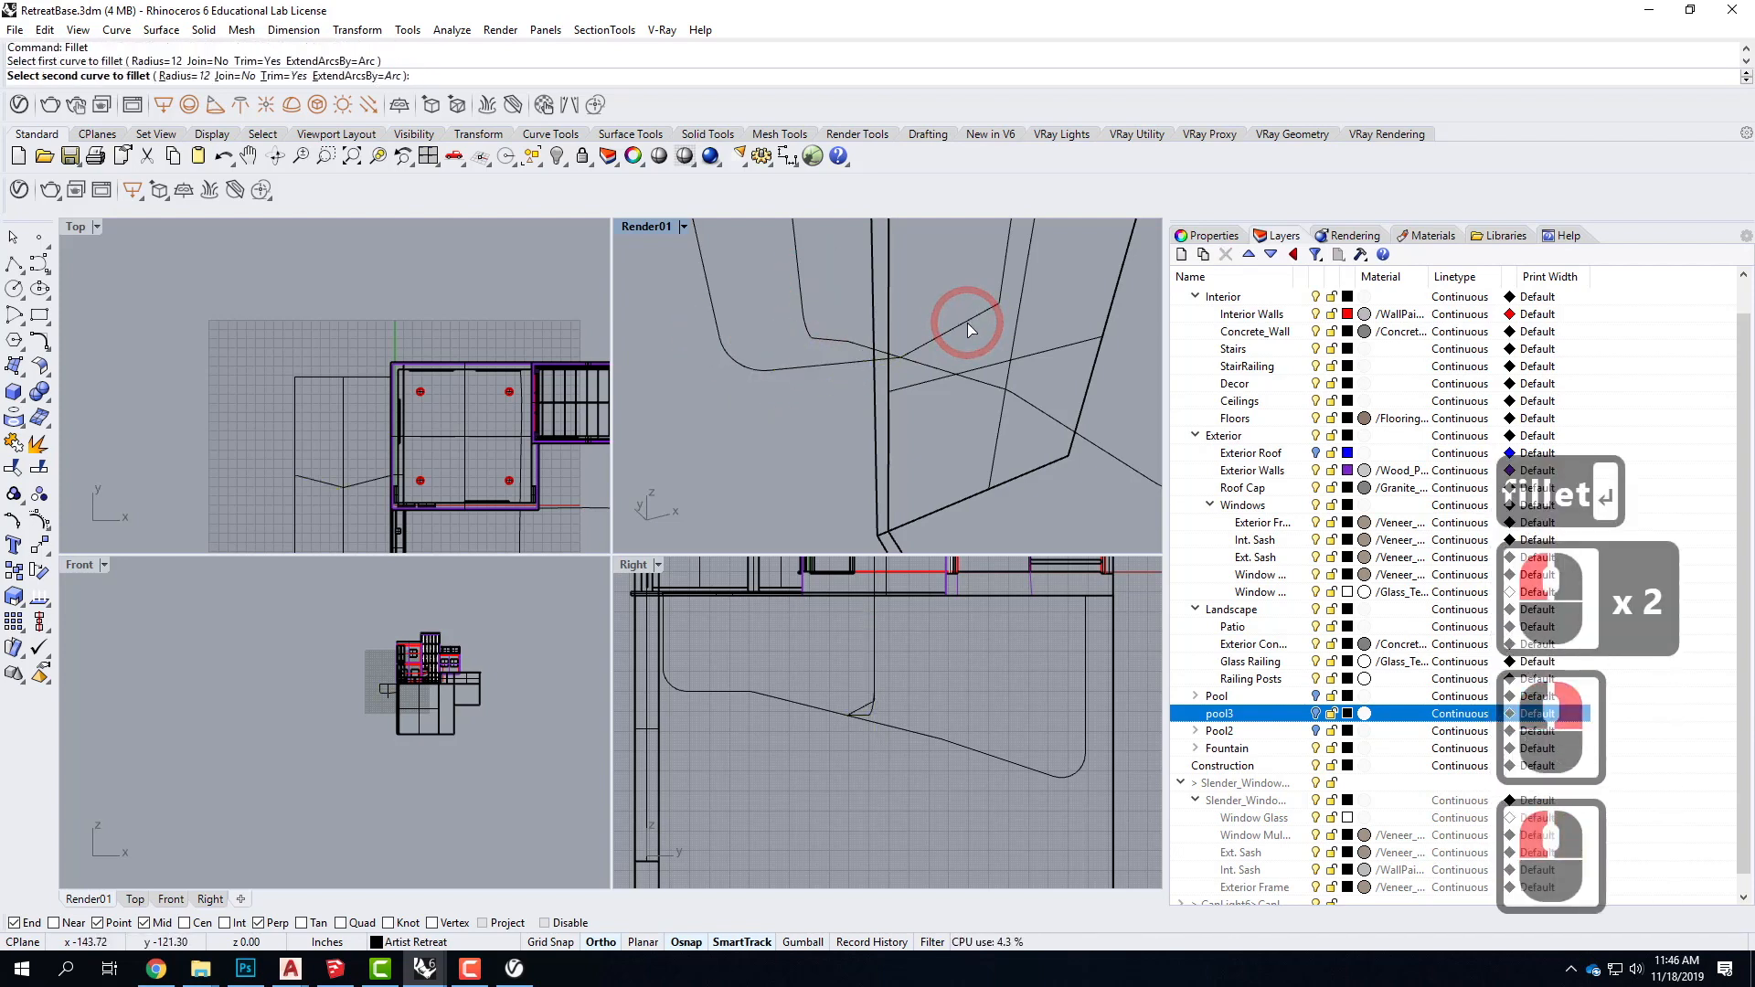
pyautogui.click(941, 335)
pyautogui.rightClick(944, 321)
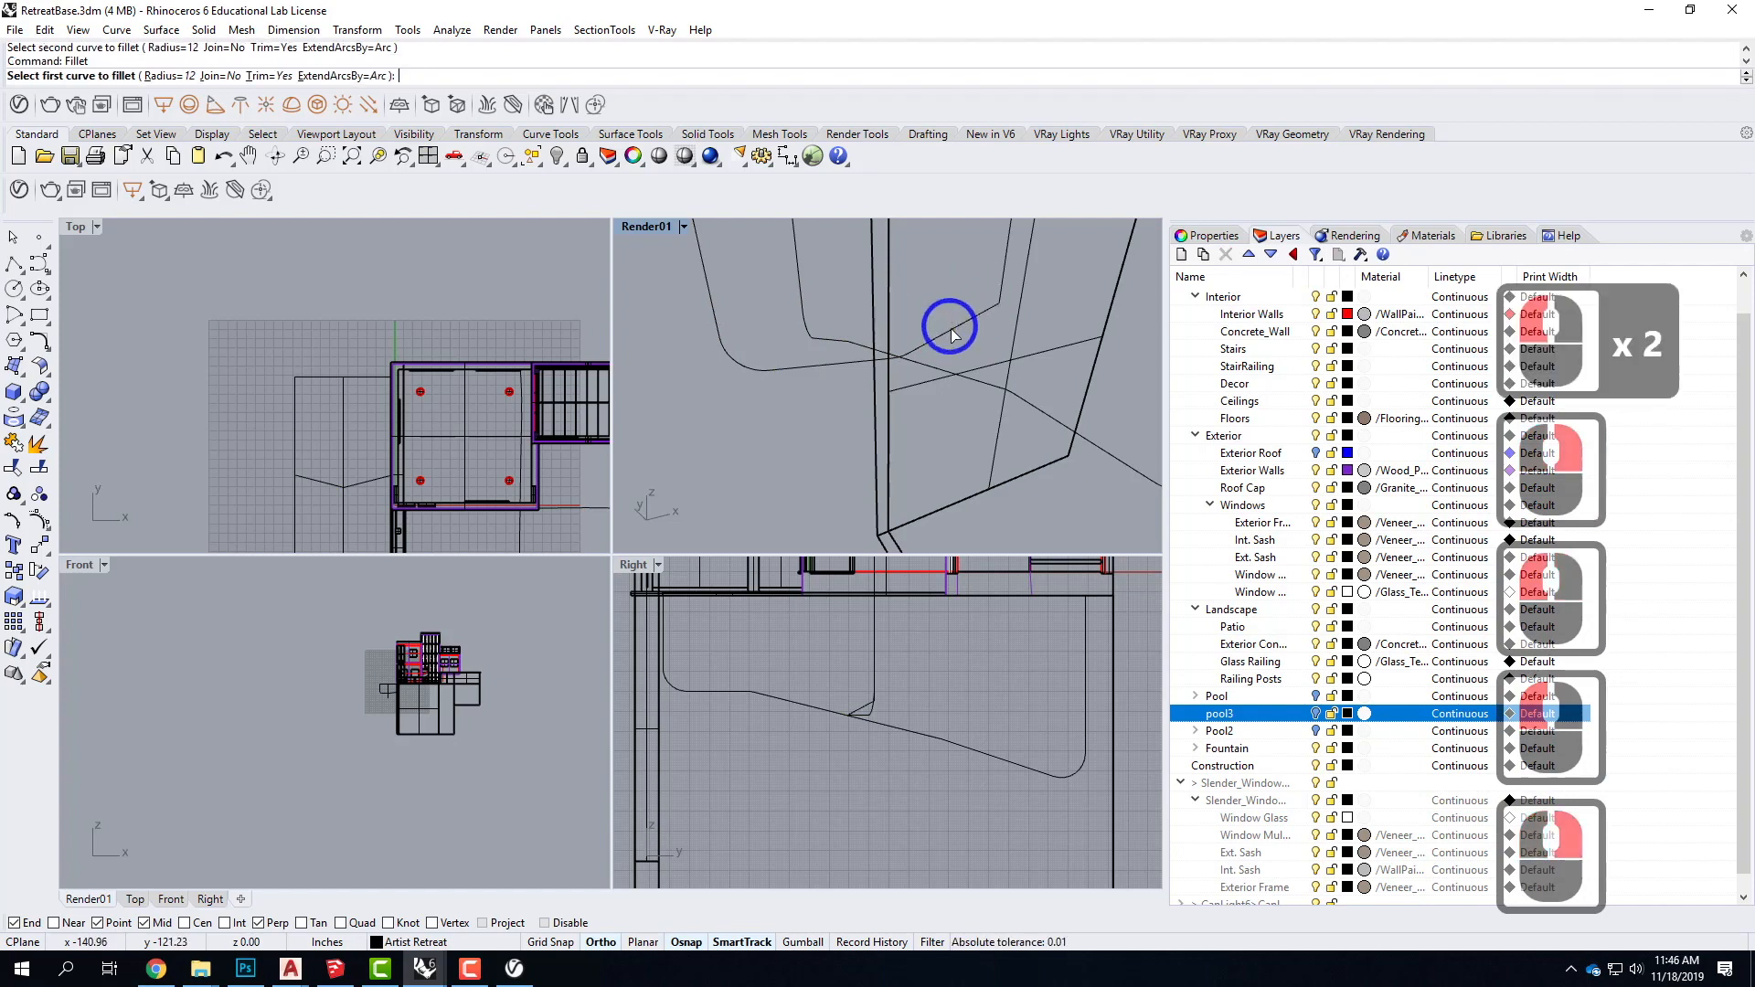
pyautogui.click(997, 275)
pyautogui.click(1004, 267)
pyautogui.press('Escape')
pyautogui.press('Escape')
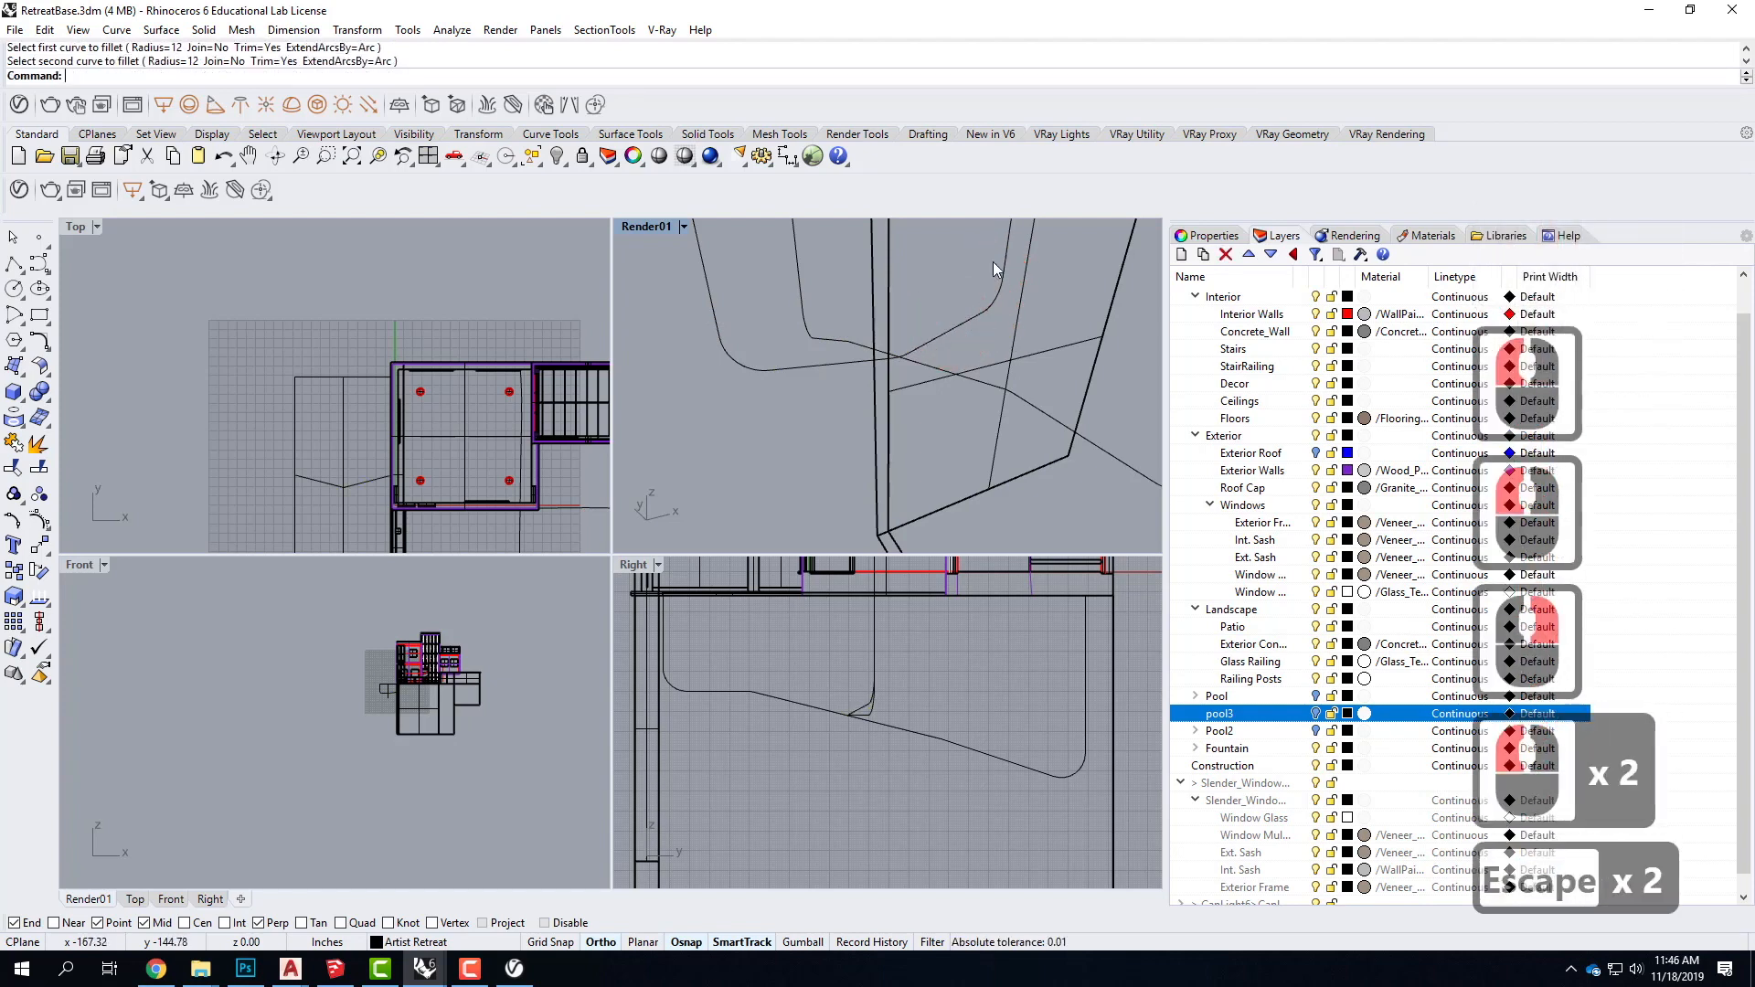
# Step: Join the crosswise profile's vertical lines, floor segments and fillet arcs into one open curve
pyautogui.click(1005, 255)
pyautogui.keyDown('shift'); pyautogui.click(960, 316); pyautogui.keyUp('shift')
pyautogui.keyDown('shift'); pyautogui.click(835, 381); pyautogui.keyUp('shift')
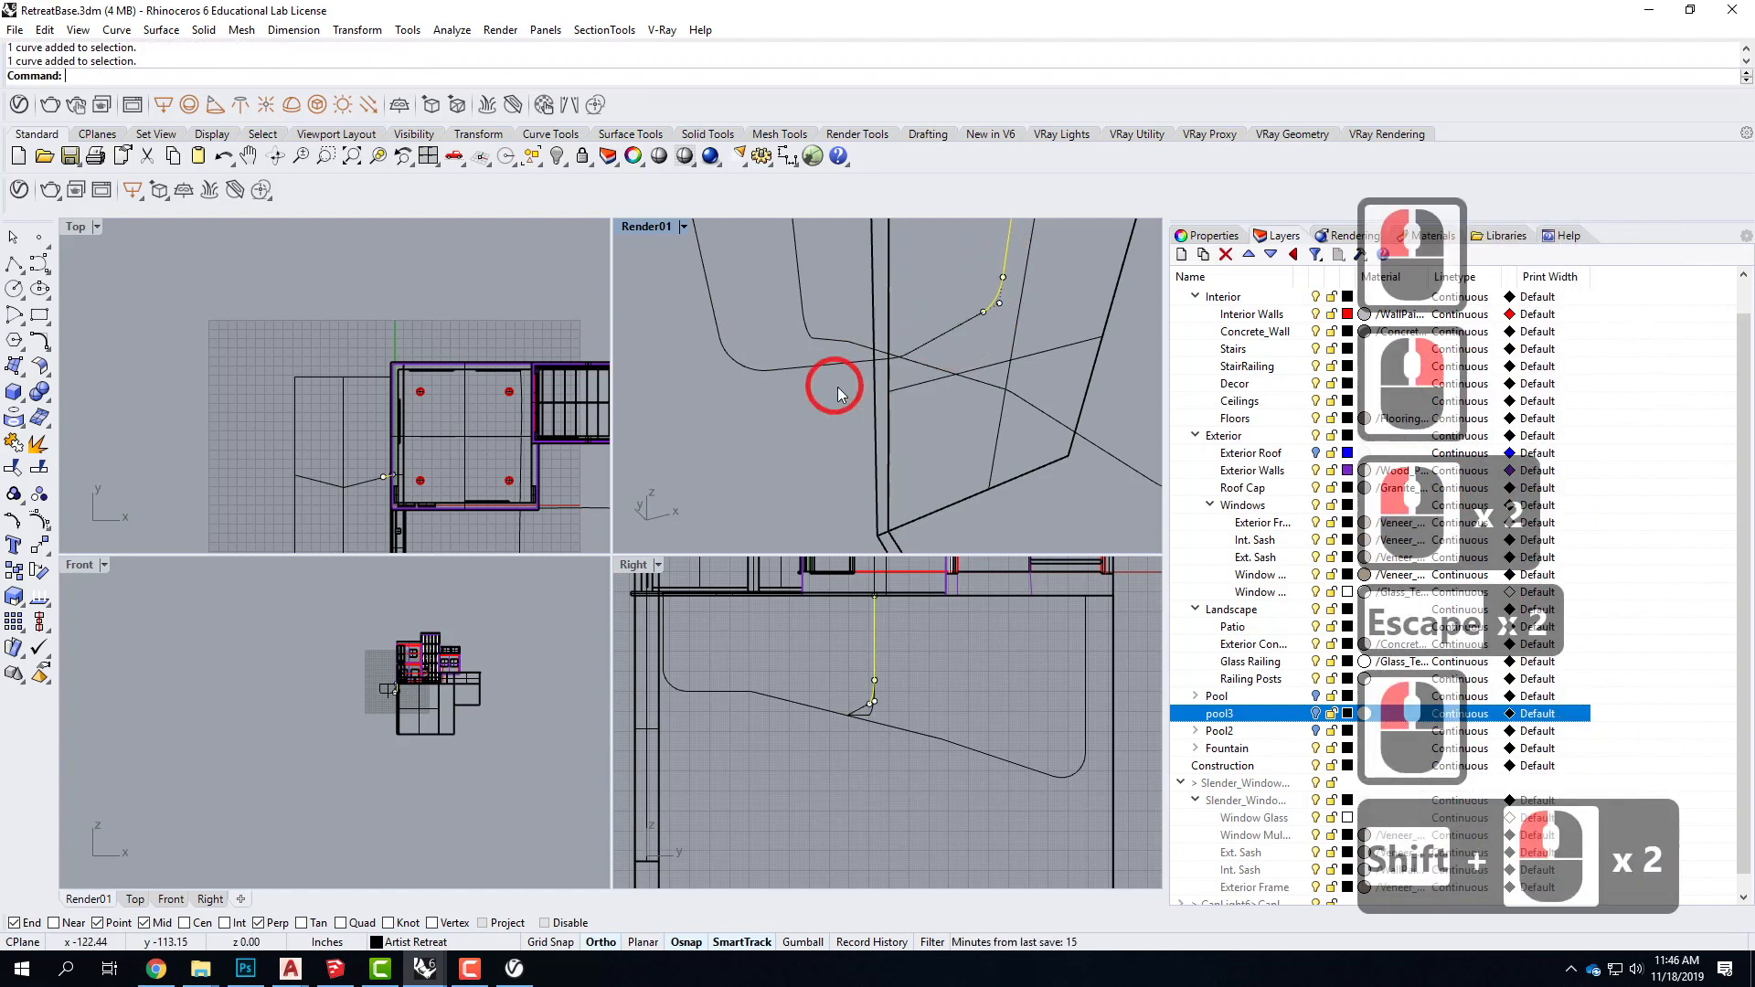
pyautogui.keyDown('shift'); pyautogui.click(863, 362); pyautogui.keyUp('shift')
pyautogui.keyDown('shift'); pyautogui.click(739, 364); pyautogui.keyUp('shift')
pyautogui.keyDown('shift'); pyautogui.click(711, 308); pyautogui.keyUp('shift')
pyautogui.scroll(1, 885, 355)
pyautogui.scroll(2, 885, 355)
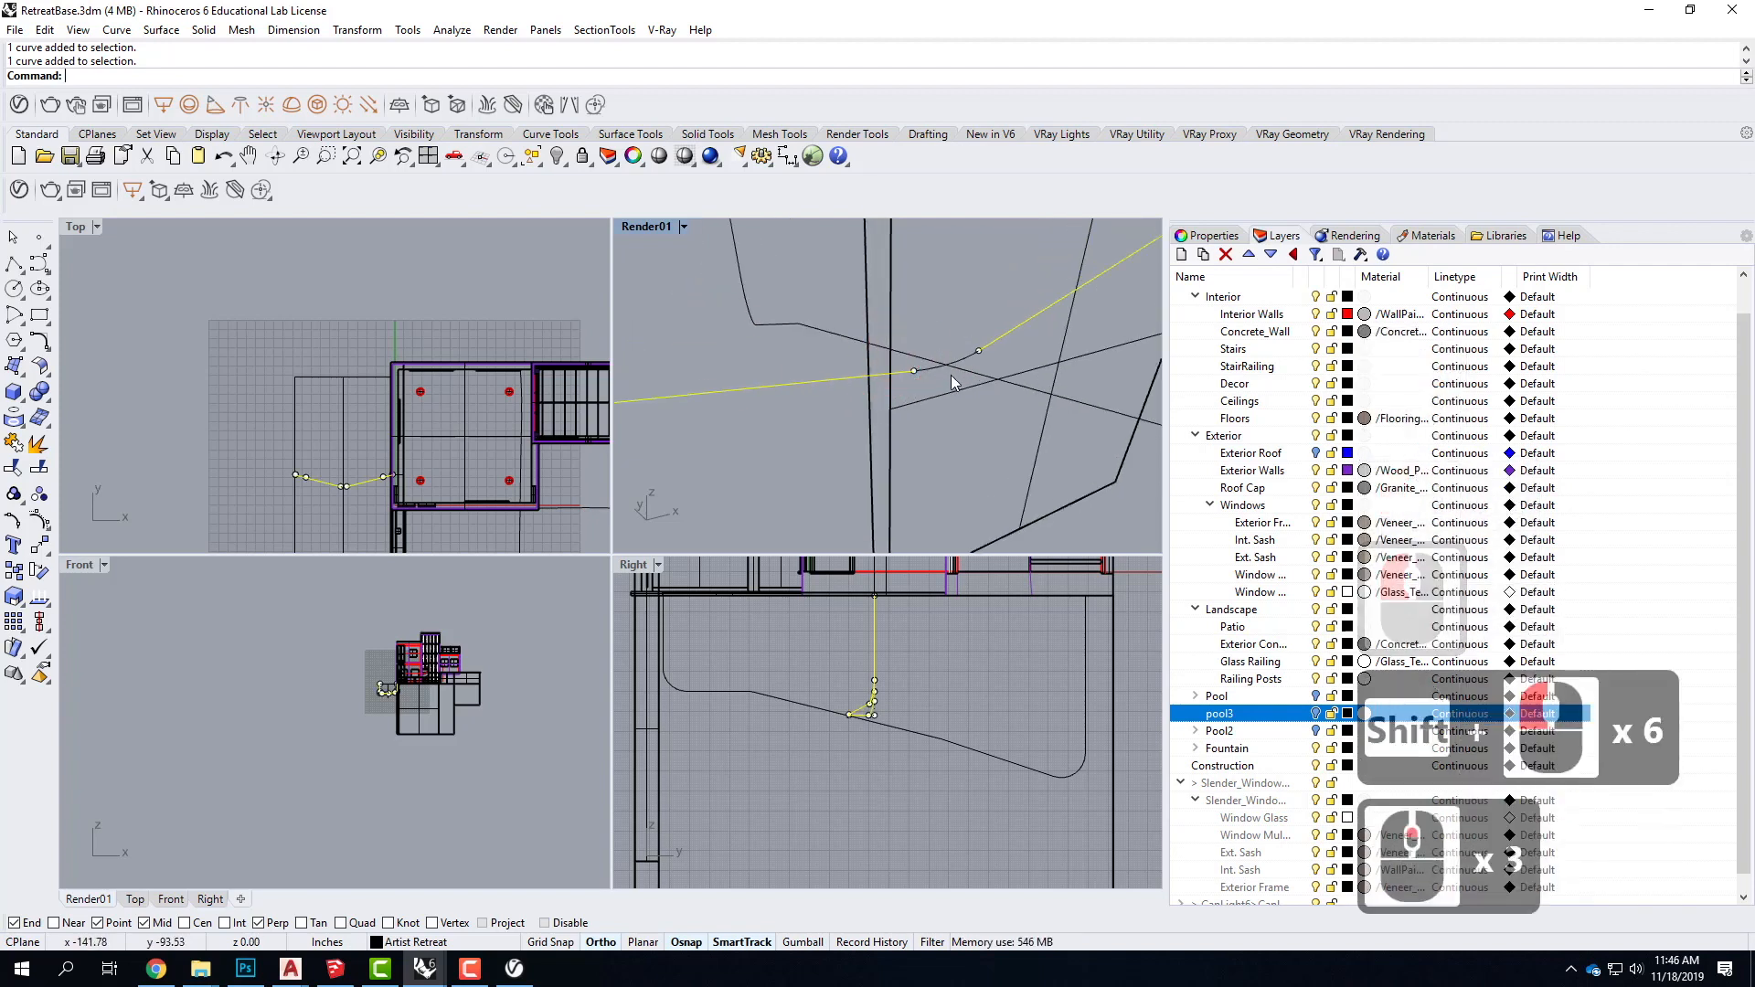
pyautogui.keyDown('shift'); pyautogui.click(933, 375); pyautogui.keyUp('shift')
pyautogui.keyDown('shift'); pyautogui.click(949, 369); pyautogui.keyUp('shift')
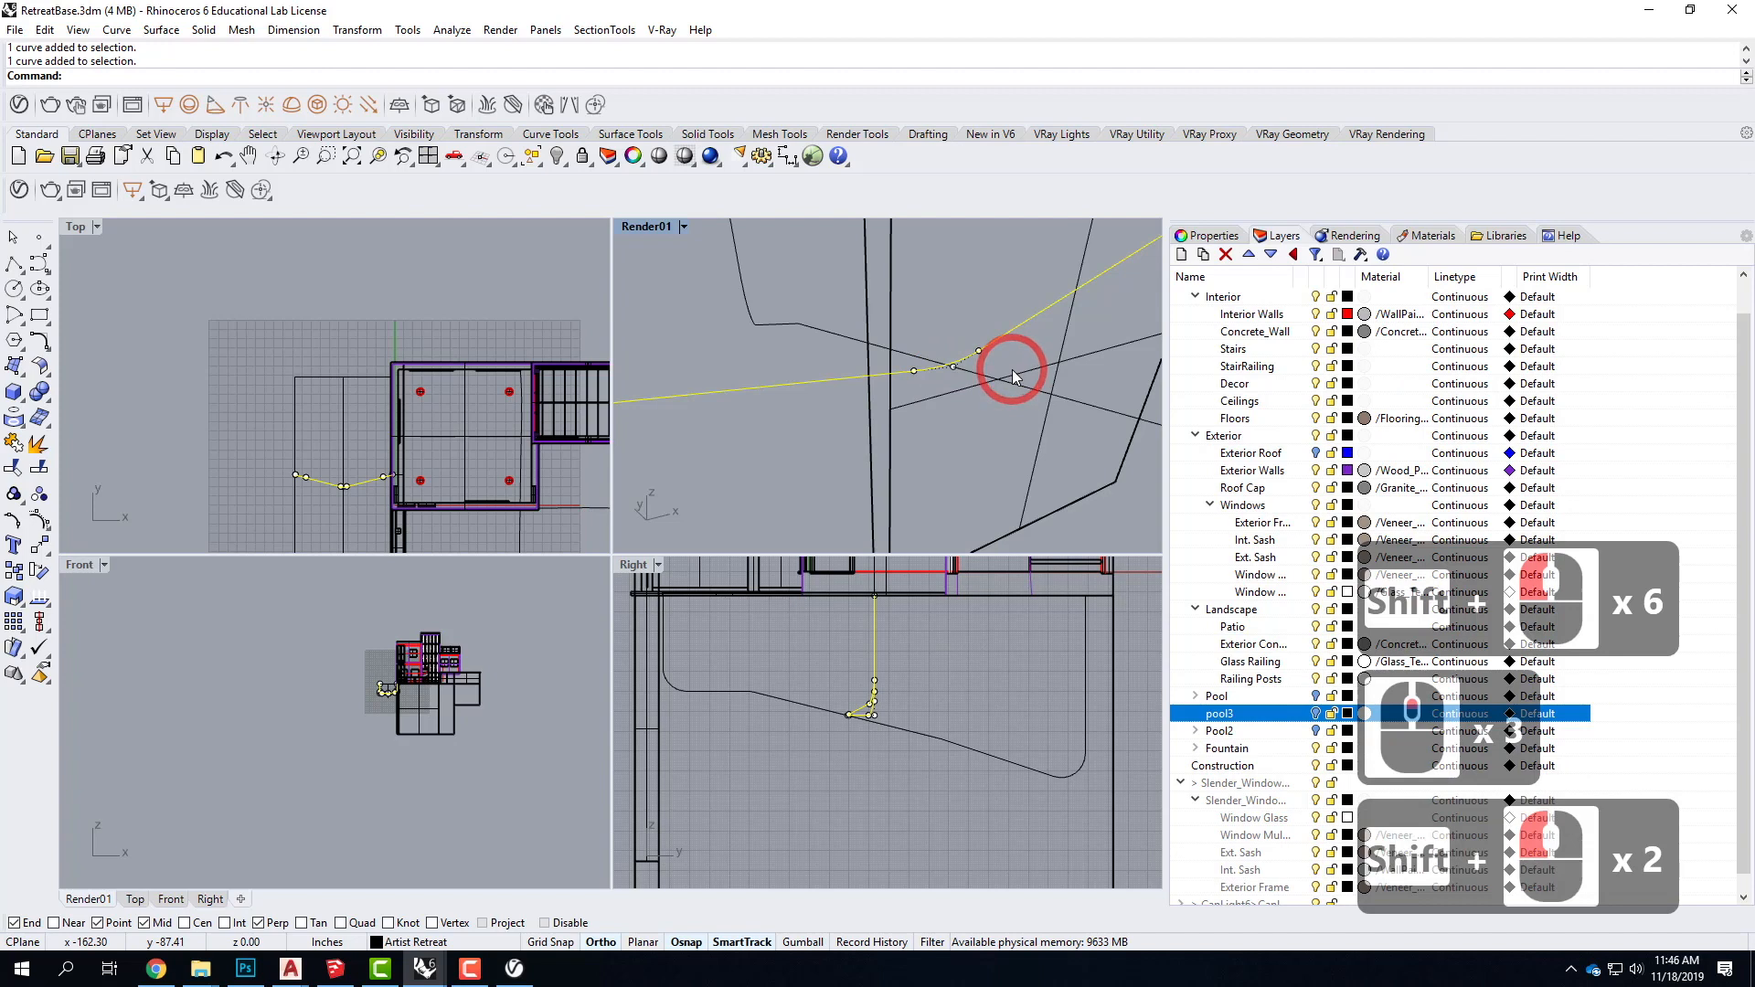
pyautogui.write('join')
pyautogui.press('Return')
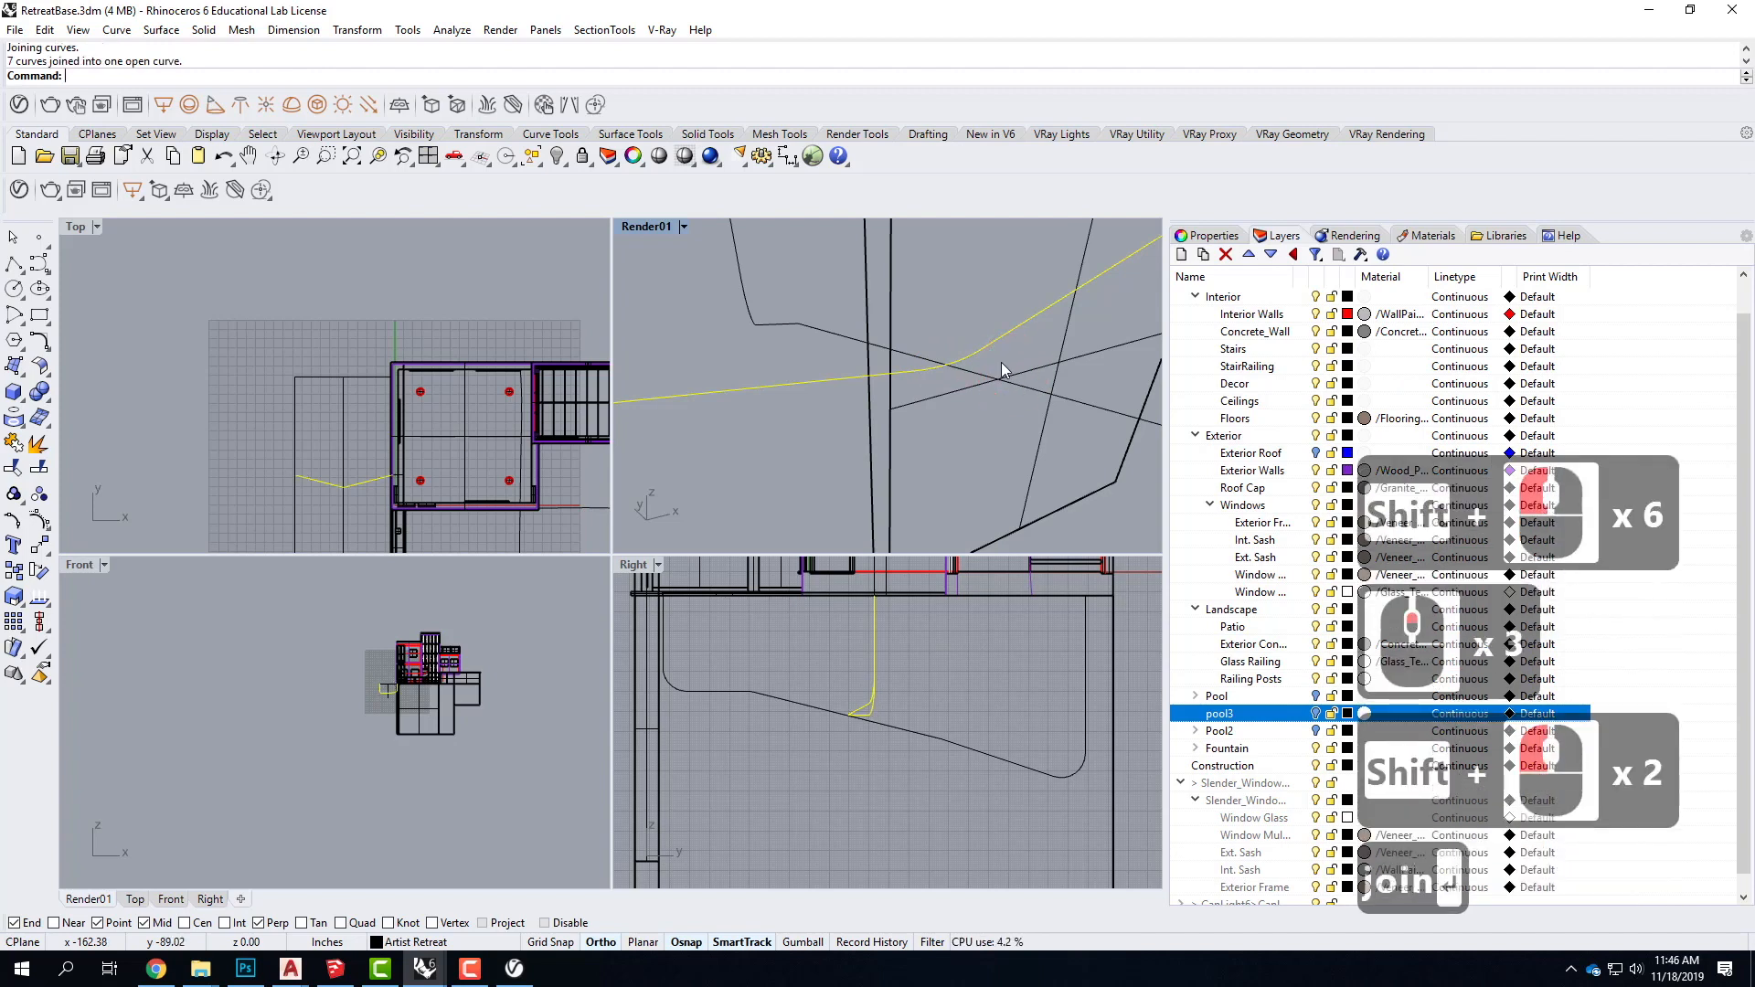
pyautogui.scroll(-5, 1002, 362)
pyautogui.scroll(-3, 960, 364)
pyautogui.scroll(4, 994, 329)
pyautogui.press('Escape')
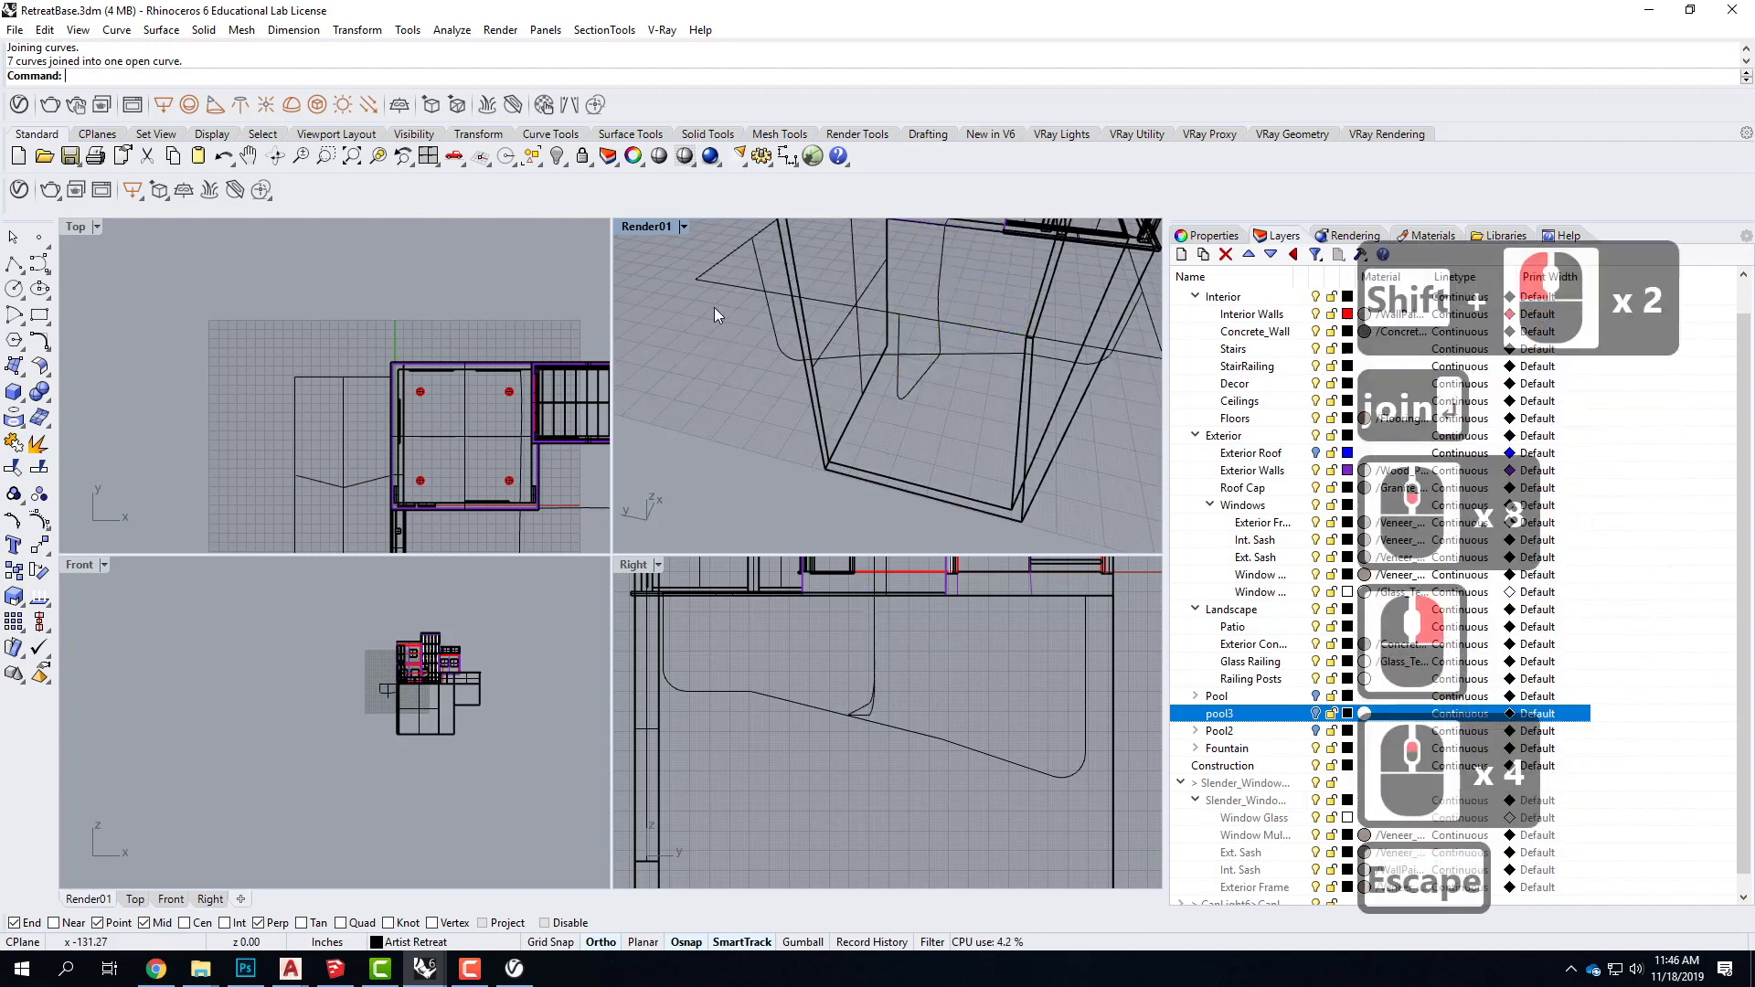
# Step: Maximize the Render01 viewport around the pool's inner outline and profile curves
pyautogui.doubleClick(656, 226)
pyautogui.scroll(-4, 639, 498)
pyautogui.moveTo(639, 498)
pyautogui.mouseDown(button='right')
pyautogui.moveTo(850, 421)
pyautogui.moveTo(664, 503)
pyautogui.mouseUp(button='right')
pyautogui.scroll(3, 666, 502)
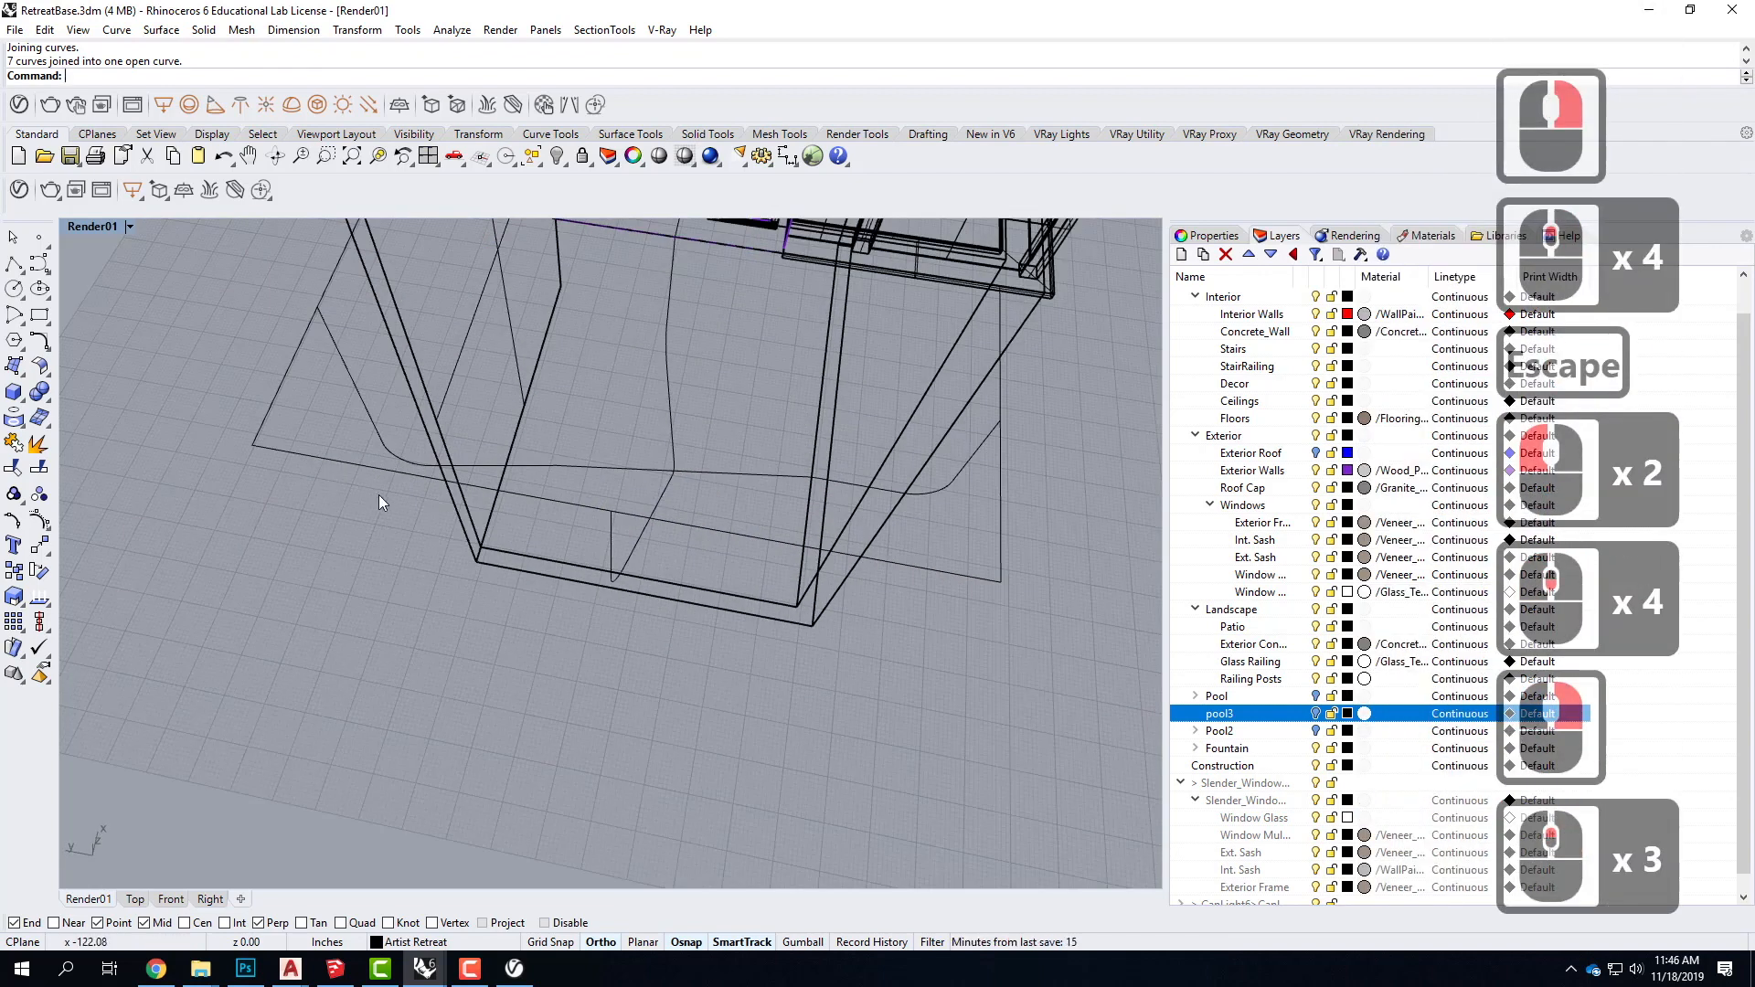
pyautogui.scroll(-2, 428, 493)
pyautogui.click(419, 486)
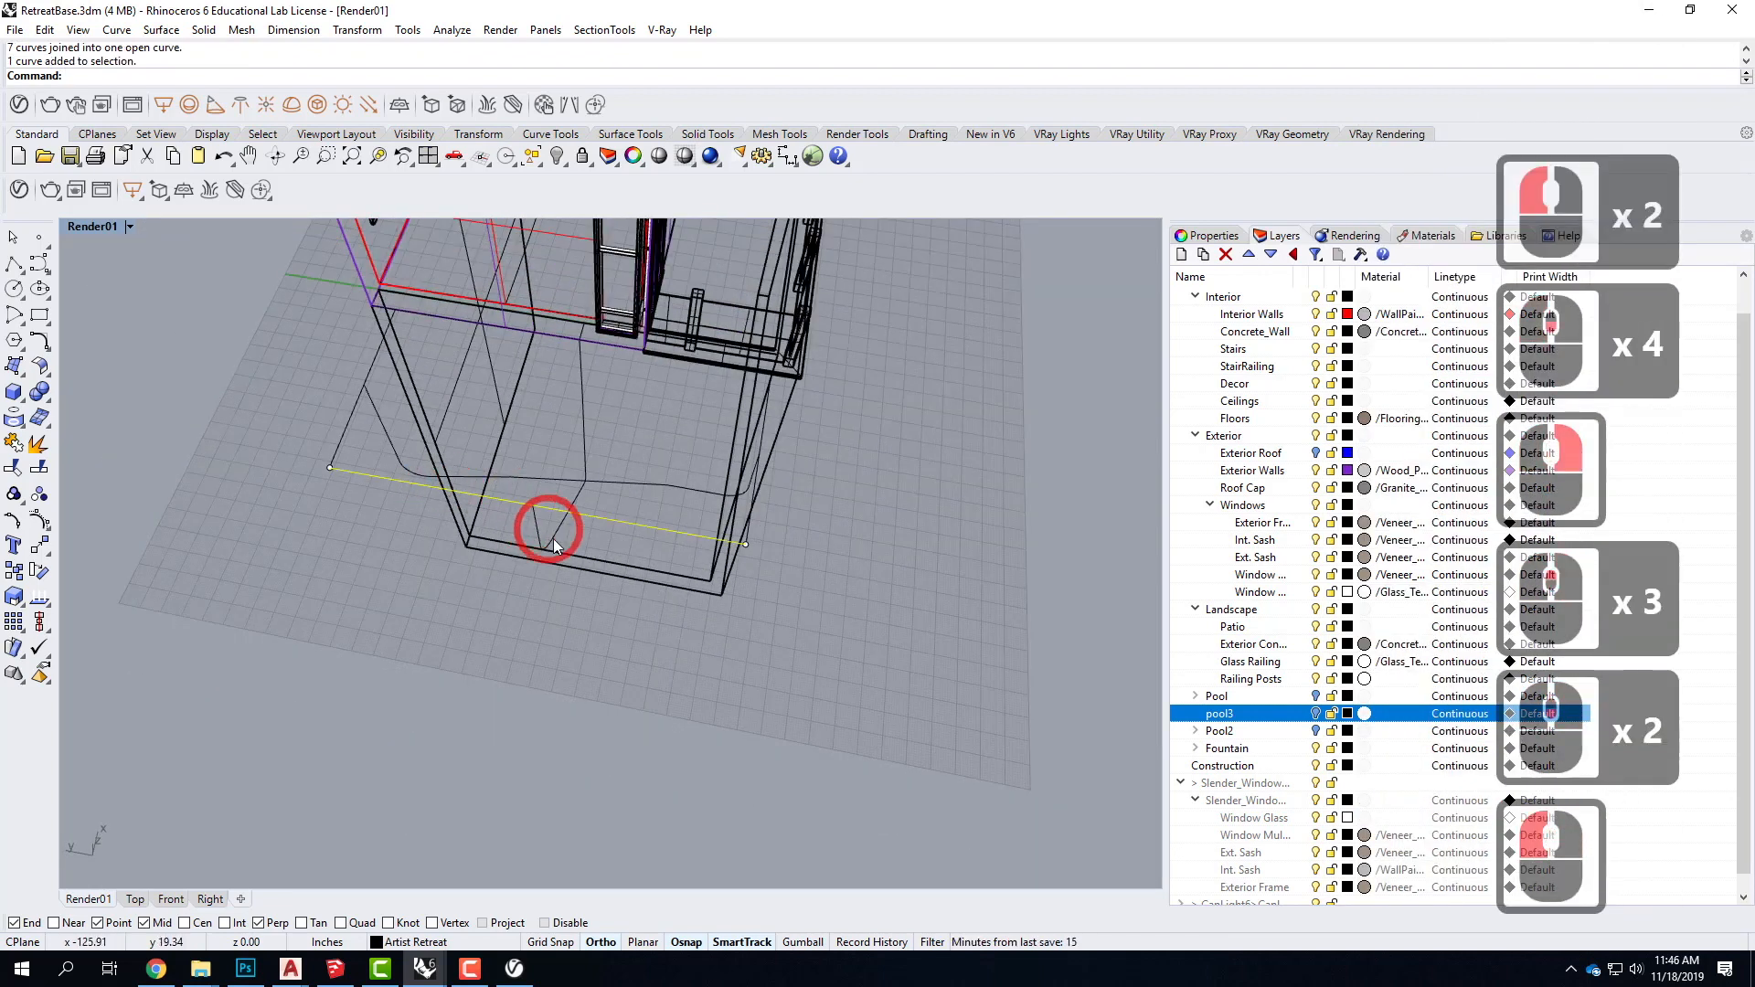
pyautogui.keyDown('shift'); pyautogui.click(626, 484); pyautogui.keyUp('shift')
pyautogui.keyDown('shift'); pyautogui.click(625, 475); pyautogui.keyUp('shift')
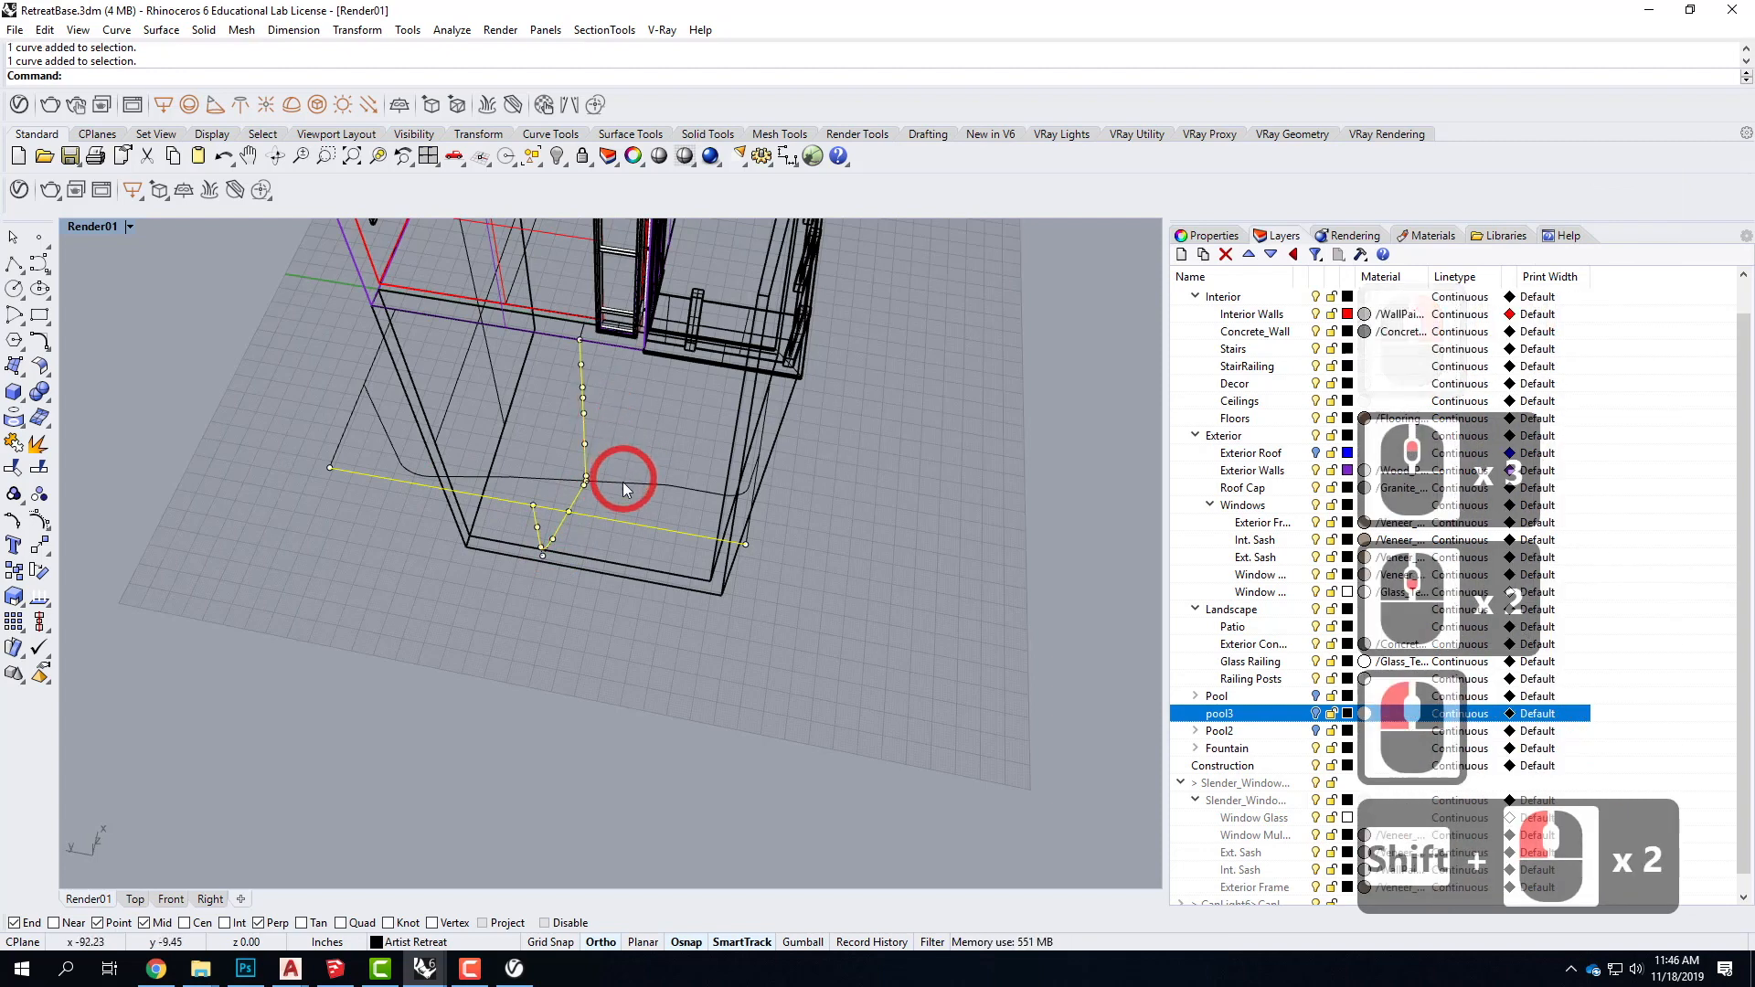
pyautogui.keyDown('shift'); pyautogui.click(429, 331); pyautogui.keyUp('shift')
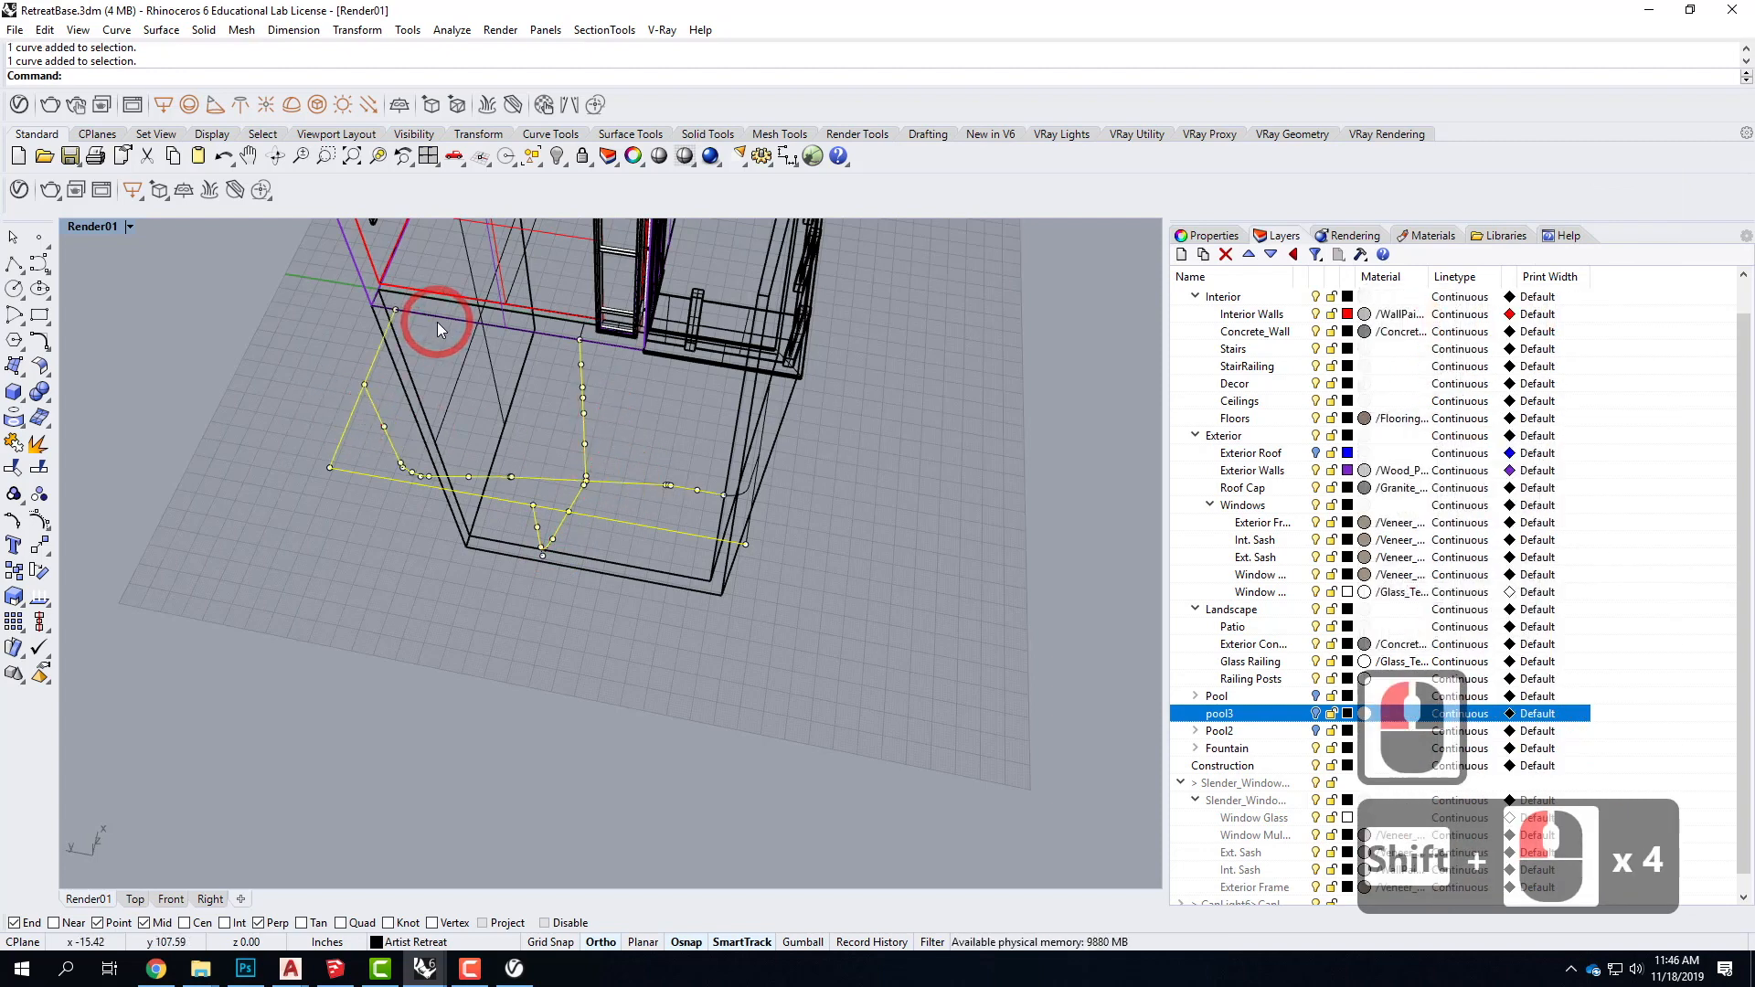
pyautogui.keyDown('shift'); pyautogui.click(437, 322); pyautogui.keyUp('shift')
pyautogui.keyDown('shift'); pyautogui.click(760, 442); pyautogui.keyUp('shift')
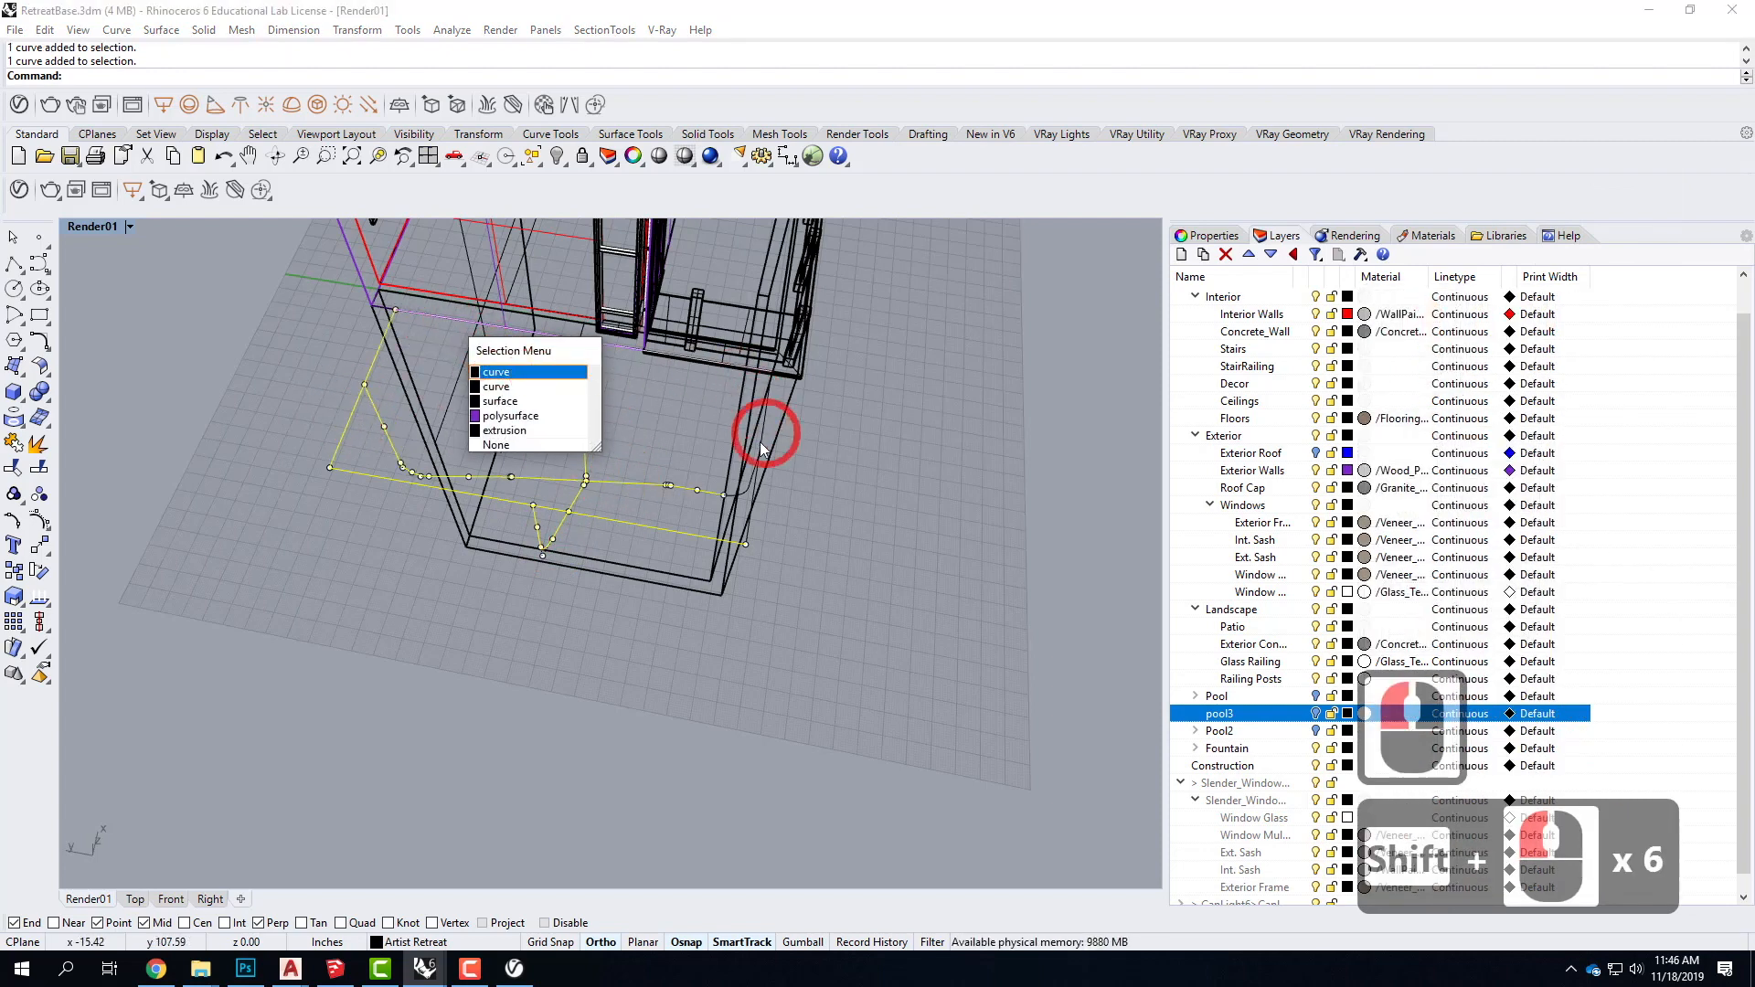
pyautogui.keyDown('shift'); pyautogui.click(753, 498); pyautogui.keyUp('shift')
pyautogui.keyDown('shift'); pyautogui.click(836, 492); pyautogui.keyUp('shift')
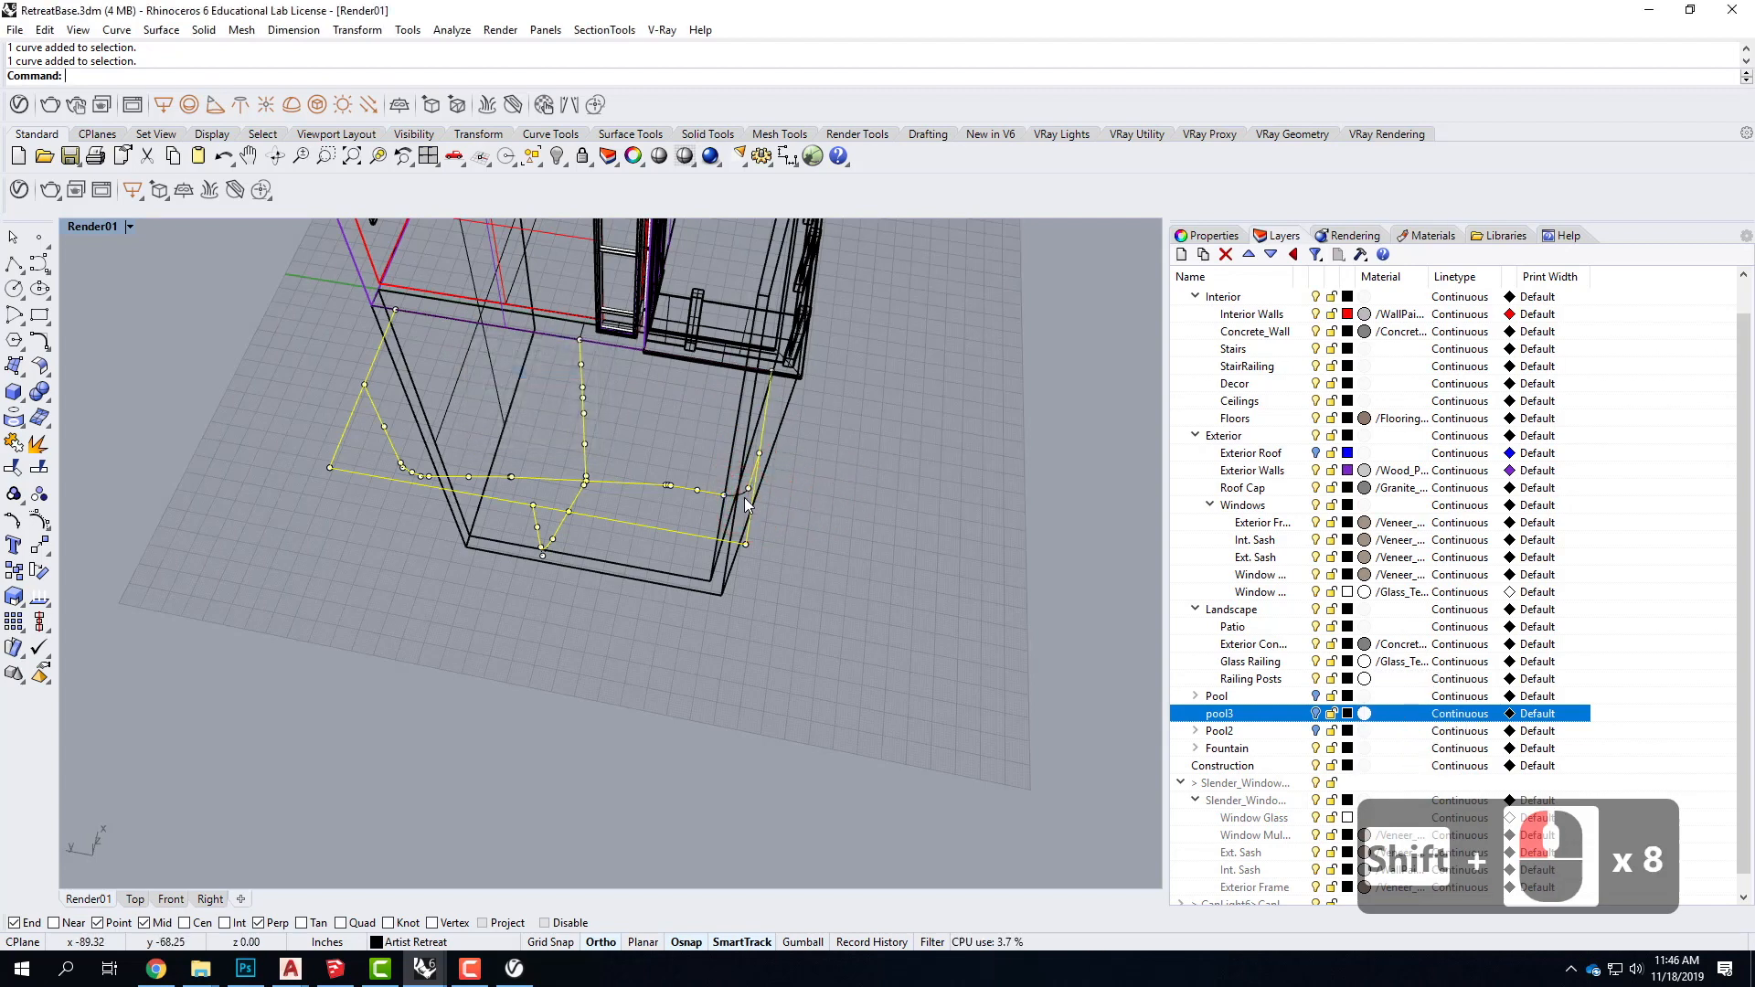
pyautogui.press('Escape')
pyautogui.press('Escape')
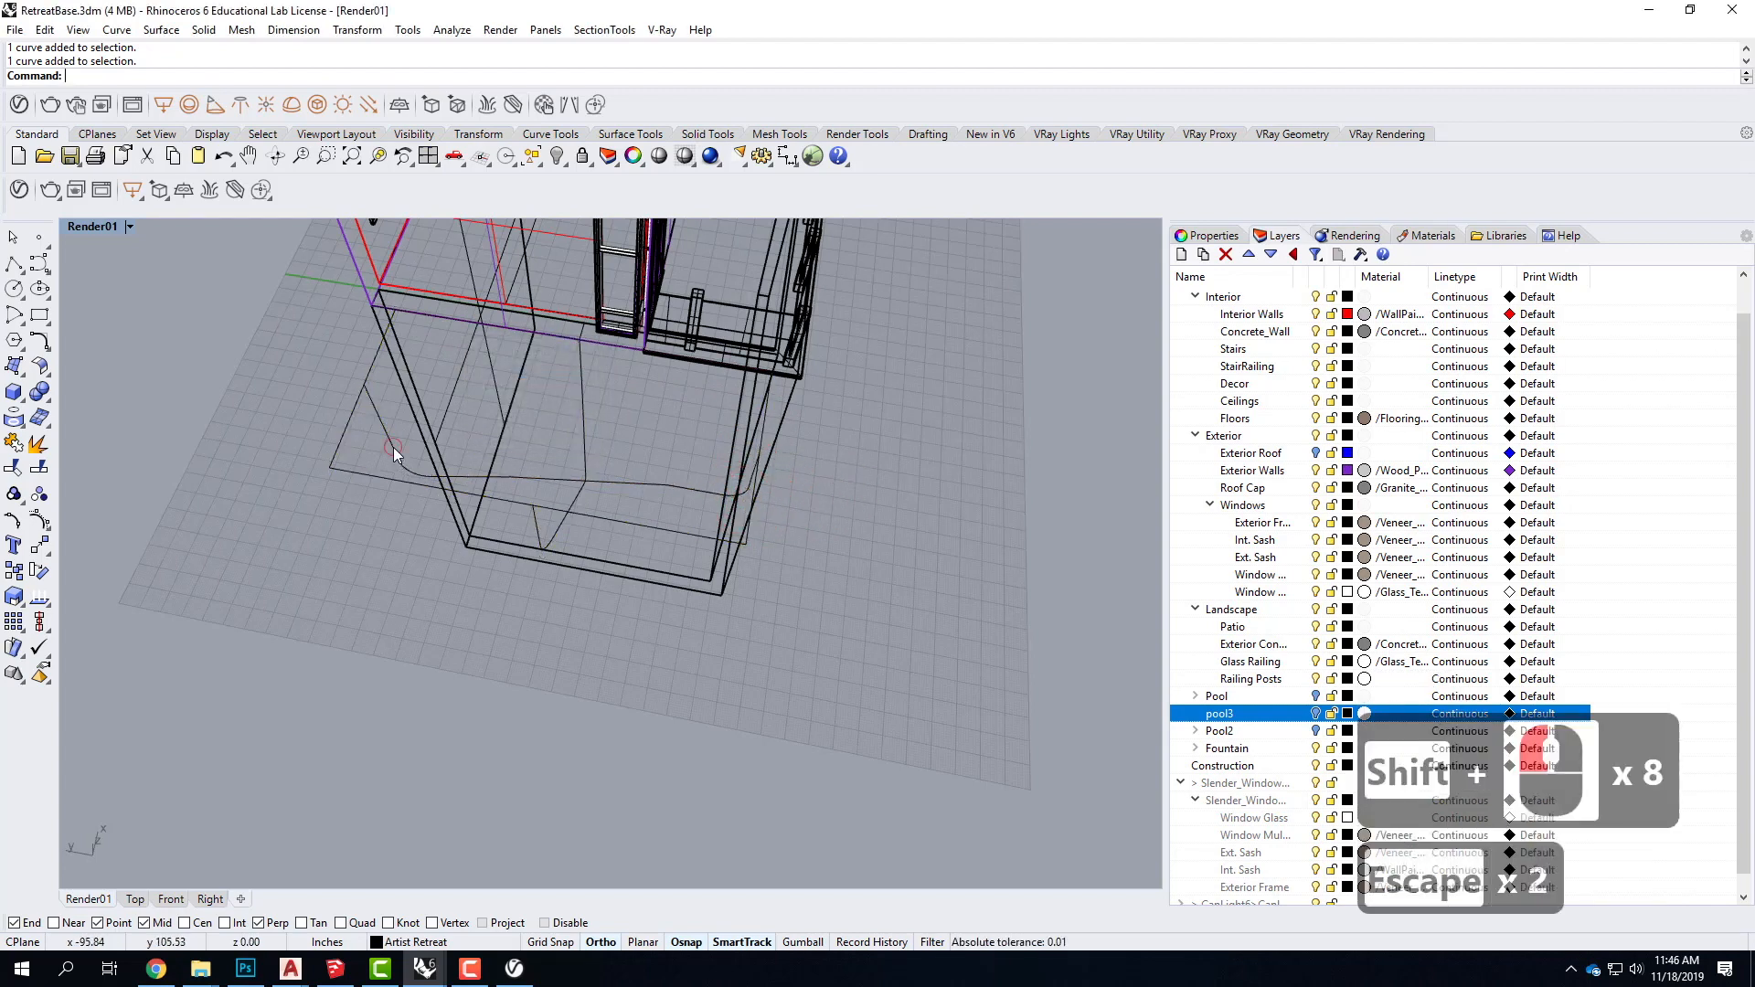
# Step: Join the lengthwise floor profile's remaining separate pieces into one open curve
pyautogui.click(403, 465)
pyautogui.keyDown('shift'); pyautogui.click(746, 486); pyautogui.keyUp('shift')
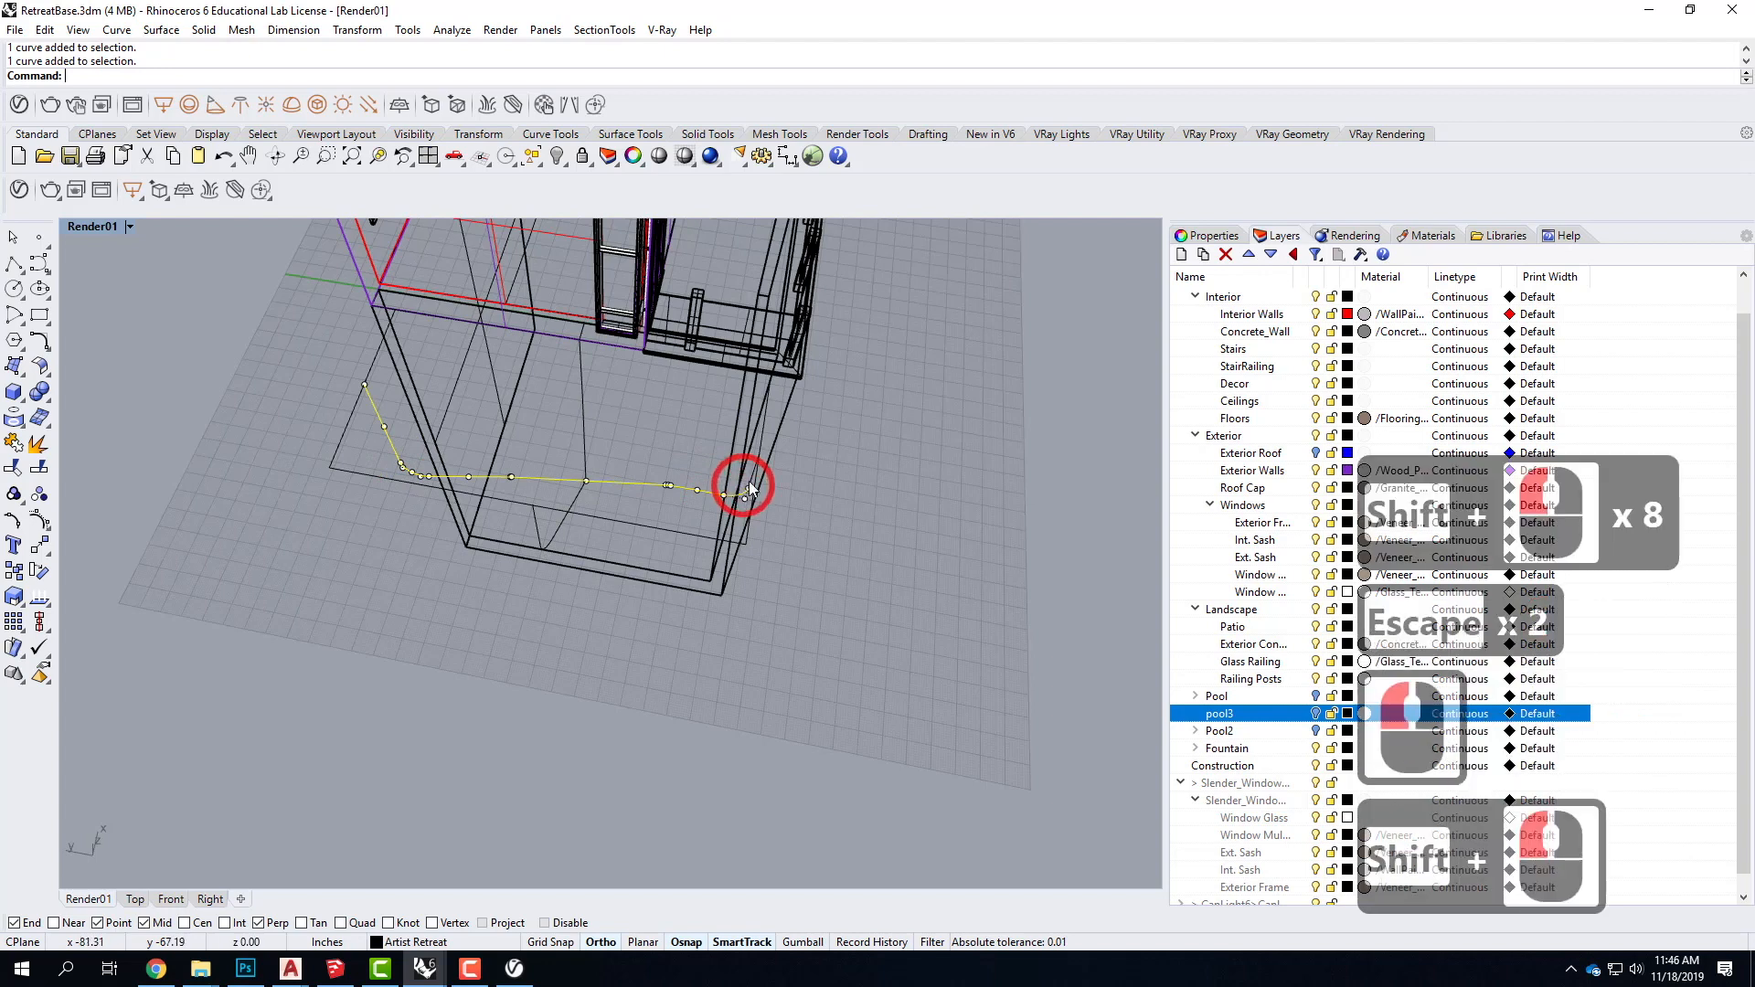
pyautogui.keyDown('shift'); pyautogui.click(750, 475); pyautogui.keyUp('shift')
pyautogui.write('join')
pyautogui.press('Return')
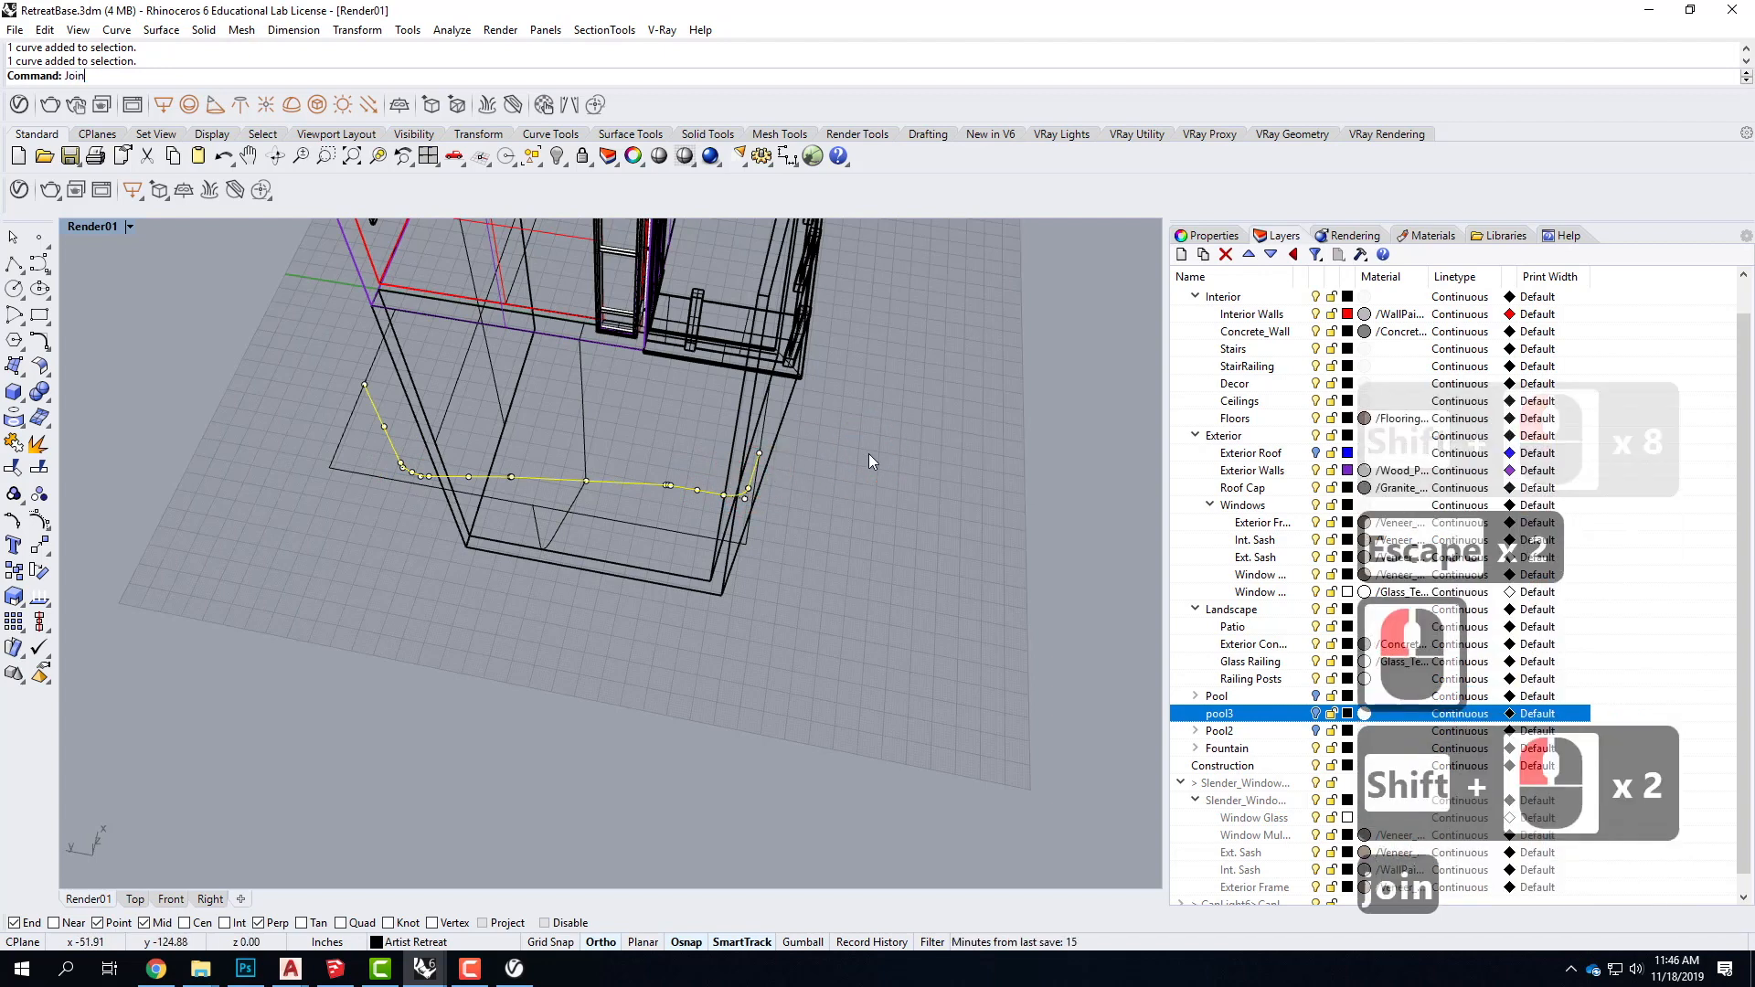
# Step: Create a network surface from the inner outline's four edges and the lengthwise and crosswise floor profiles
pyautogui.keyDown('shift'); pyautogui.click(380, 474); pyautogui.keyUp('shift')
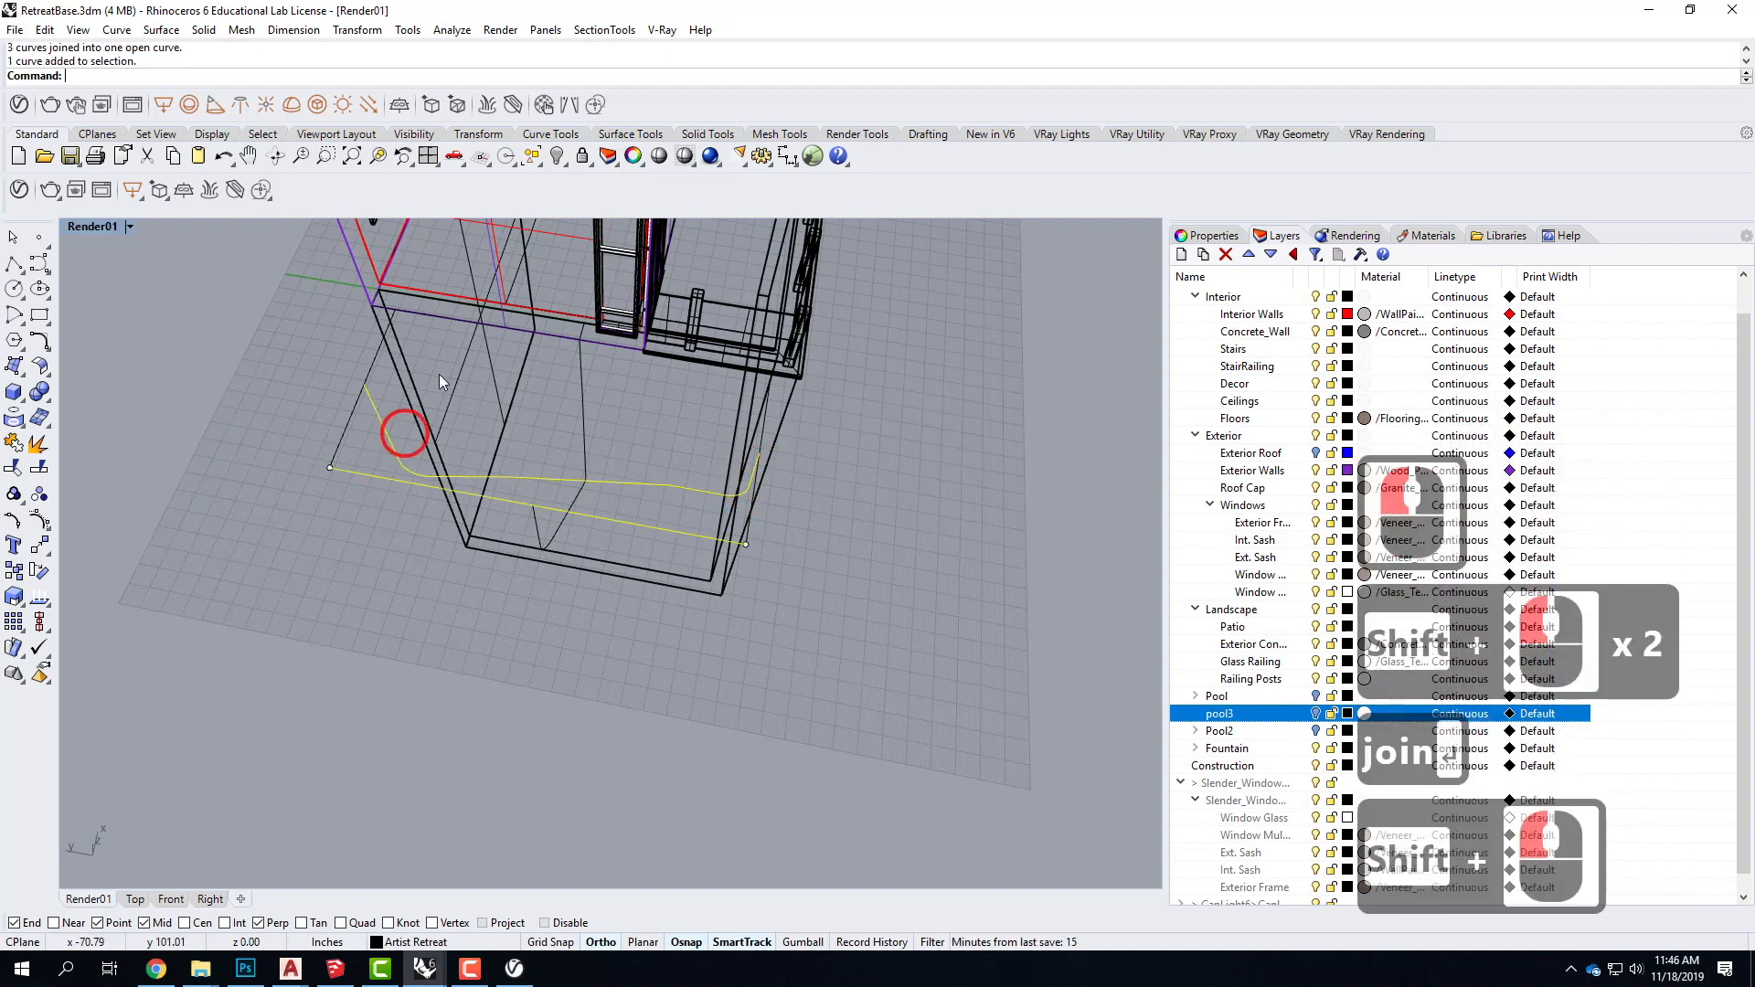
pyautogui.keyDown('shift'); pyautogui.click(550, 340); pyautogui.keyUp('shift')
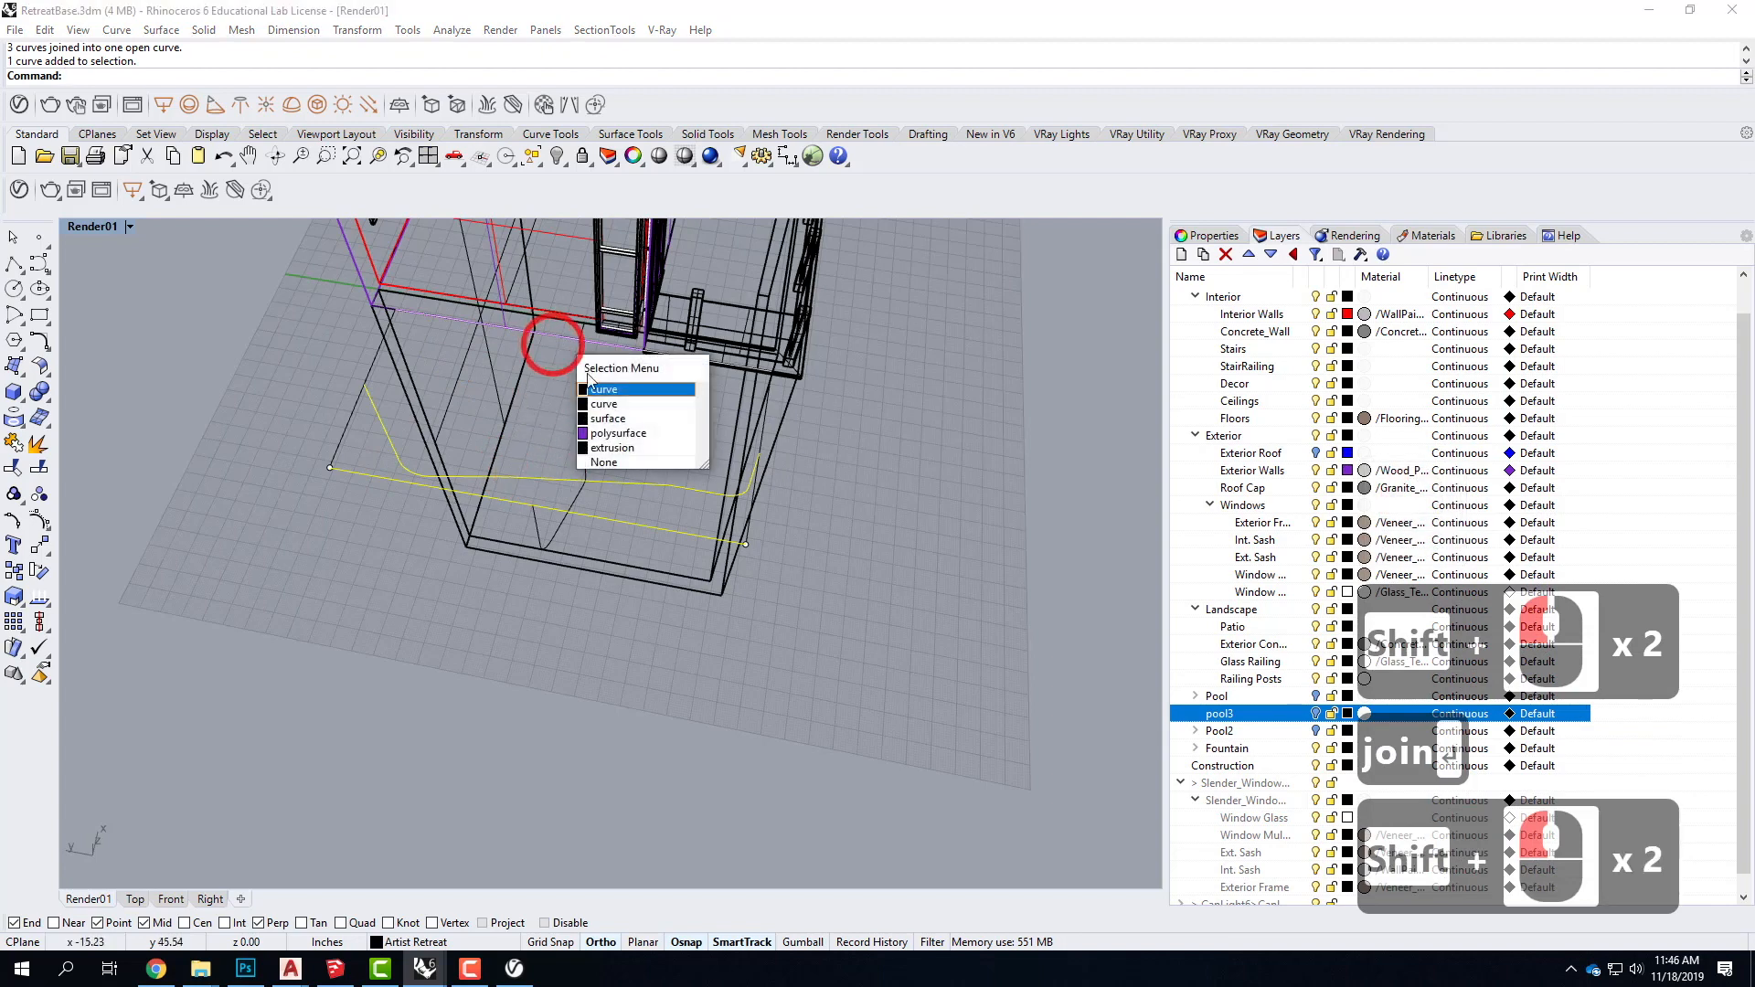
pyautogui.keyDown('shift'); pyautogui.click(611, 392); pyautogui.keyUp('shift')
pyautogui.keyDown('shift'); pyautogui.click(766, 427); pyautogui.keyUp('shift')
pyautogui.keyDown('shift'); pyautogui.click(583, 406); pyautogui.keyUp('shift')
pyautogui.keyDown('shift'); pyautogui.click(372, 368); pyautogui.keyUp('shift')
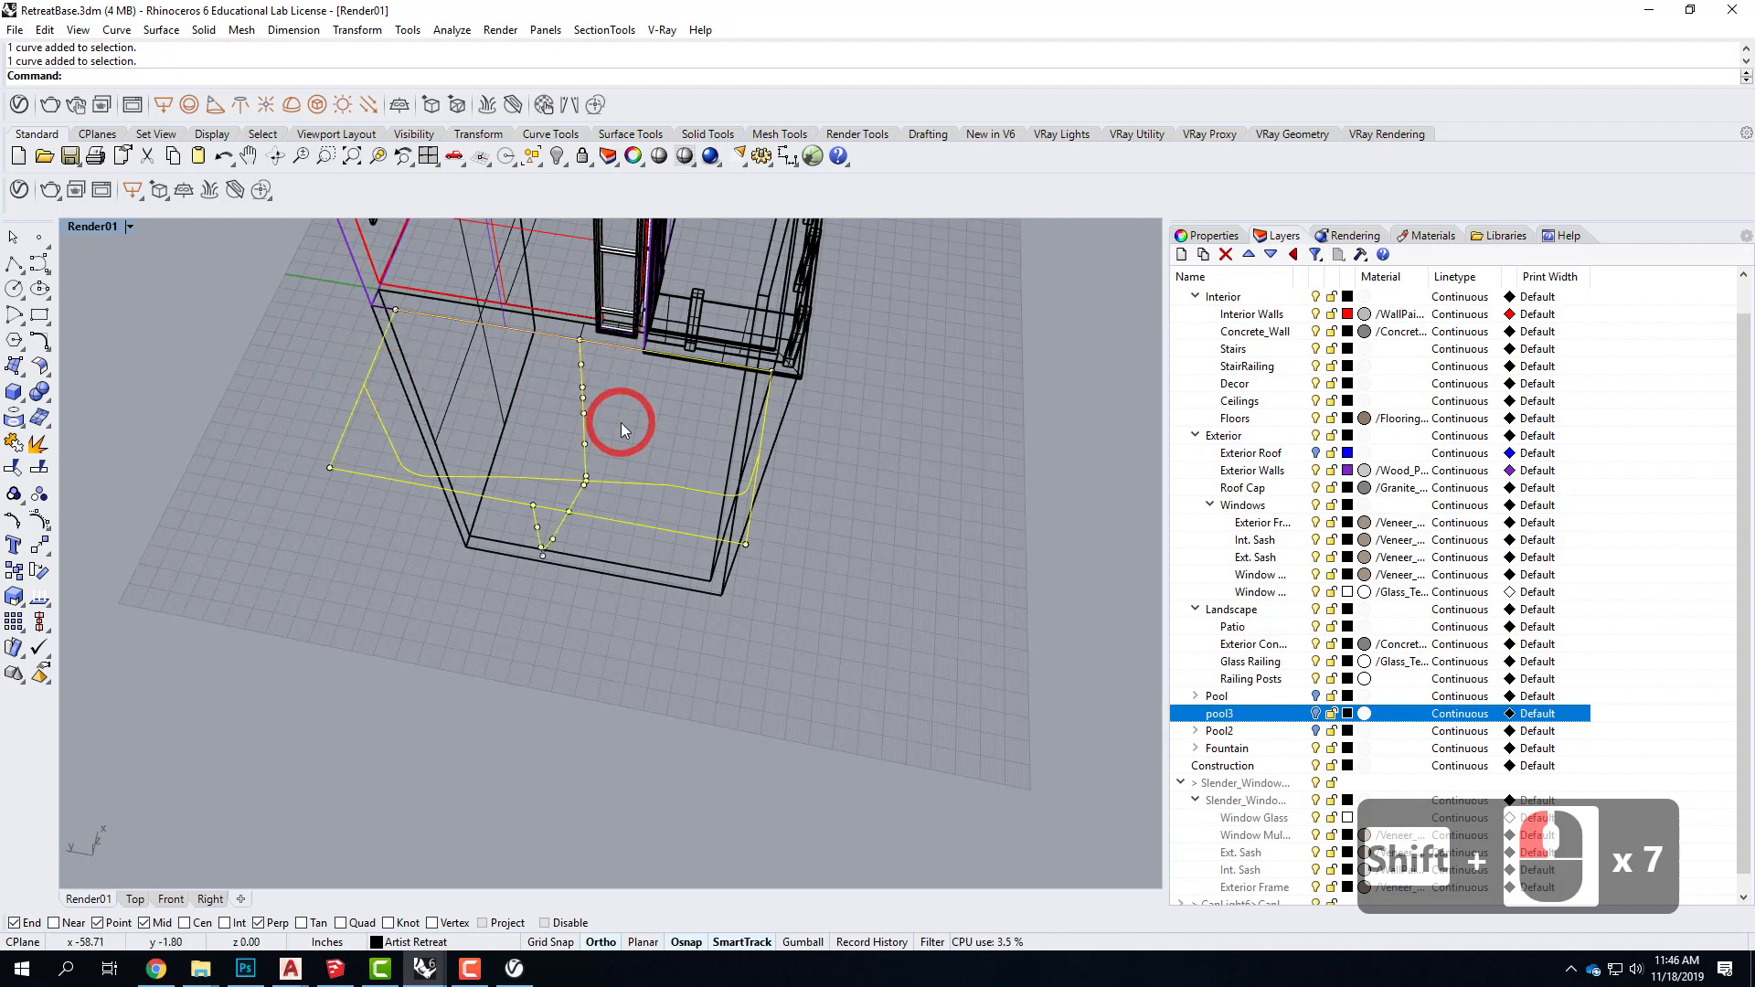
pyautogui.write('net')
pyautogui.press('Return')
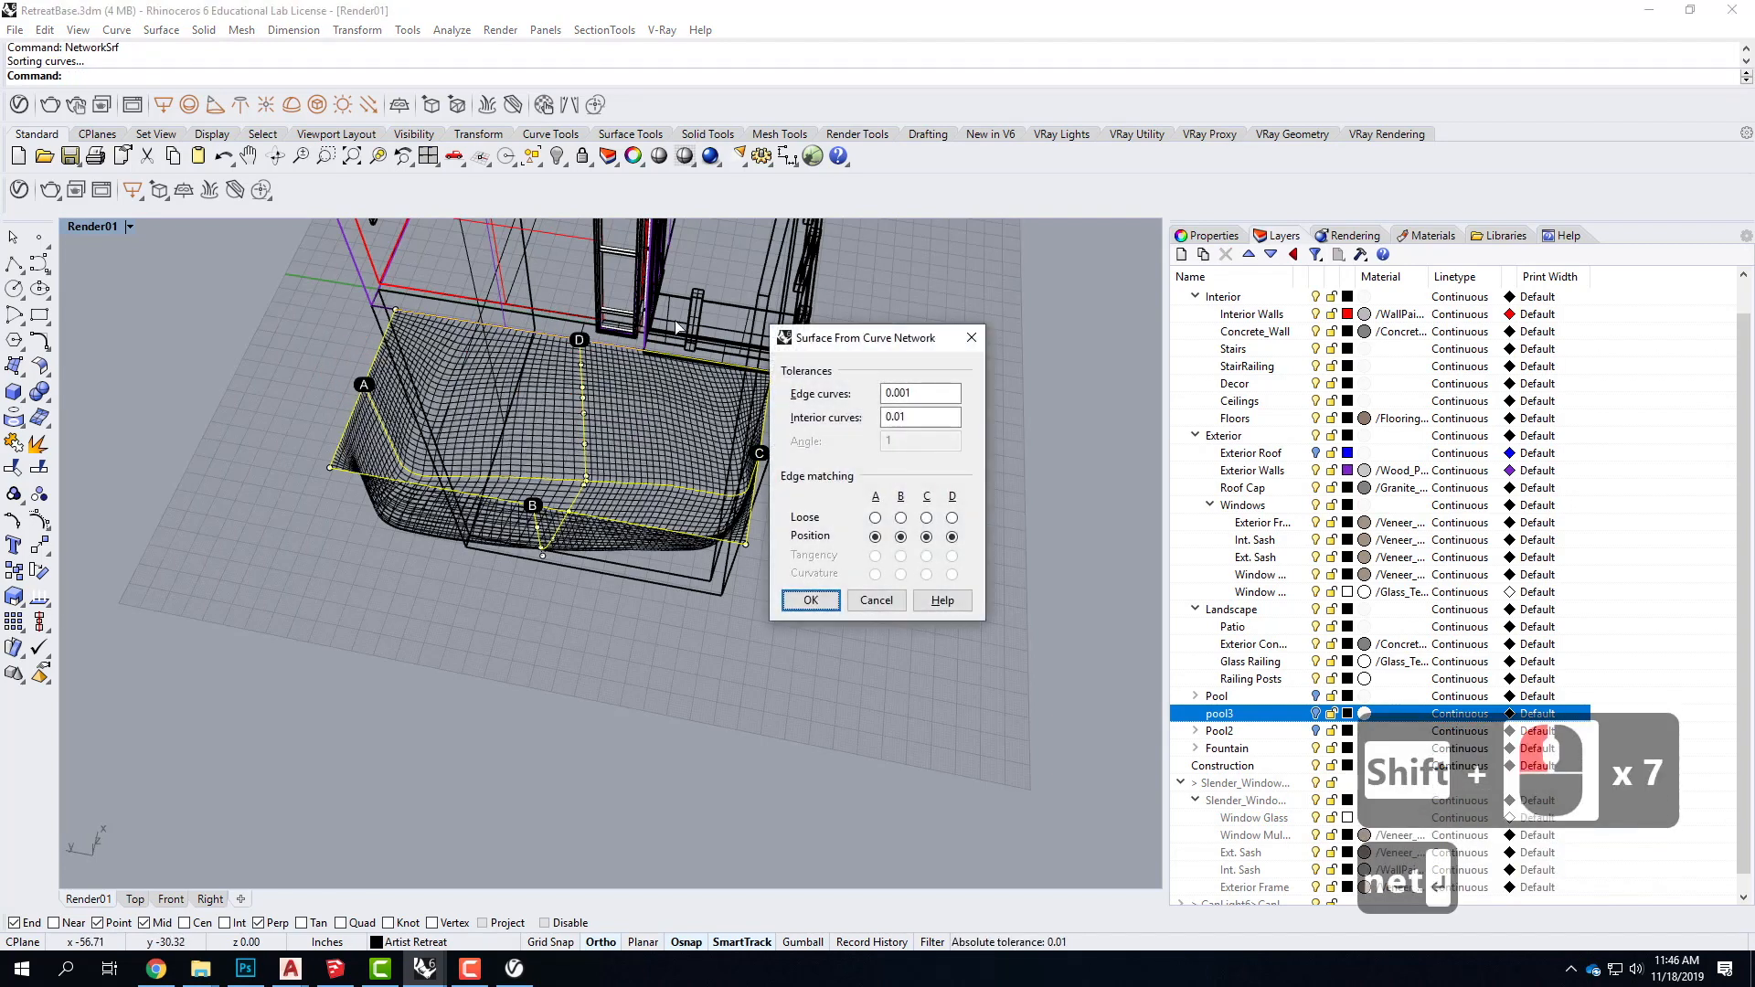
pyautogui.click(808, 601)
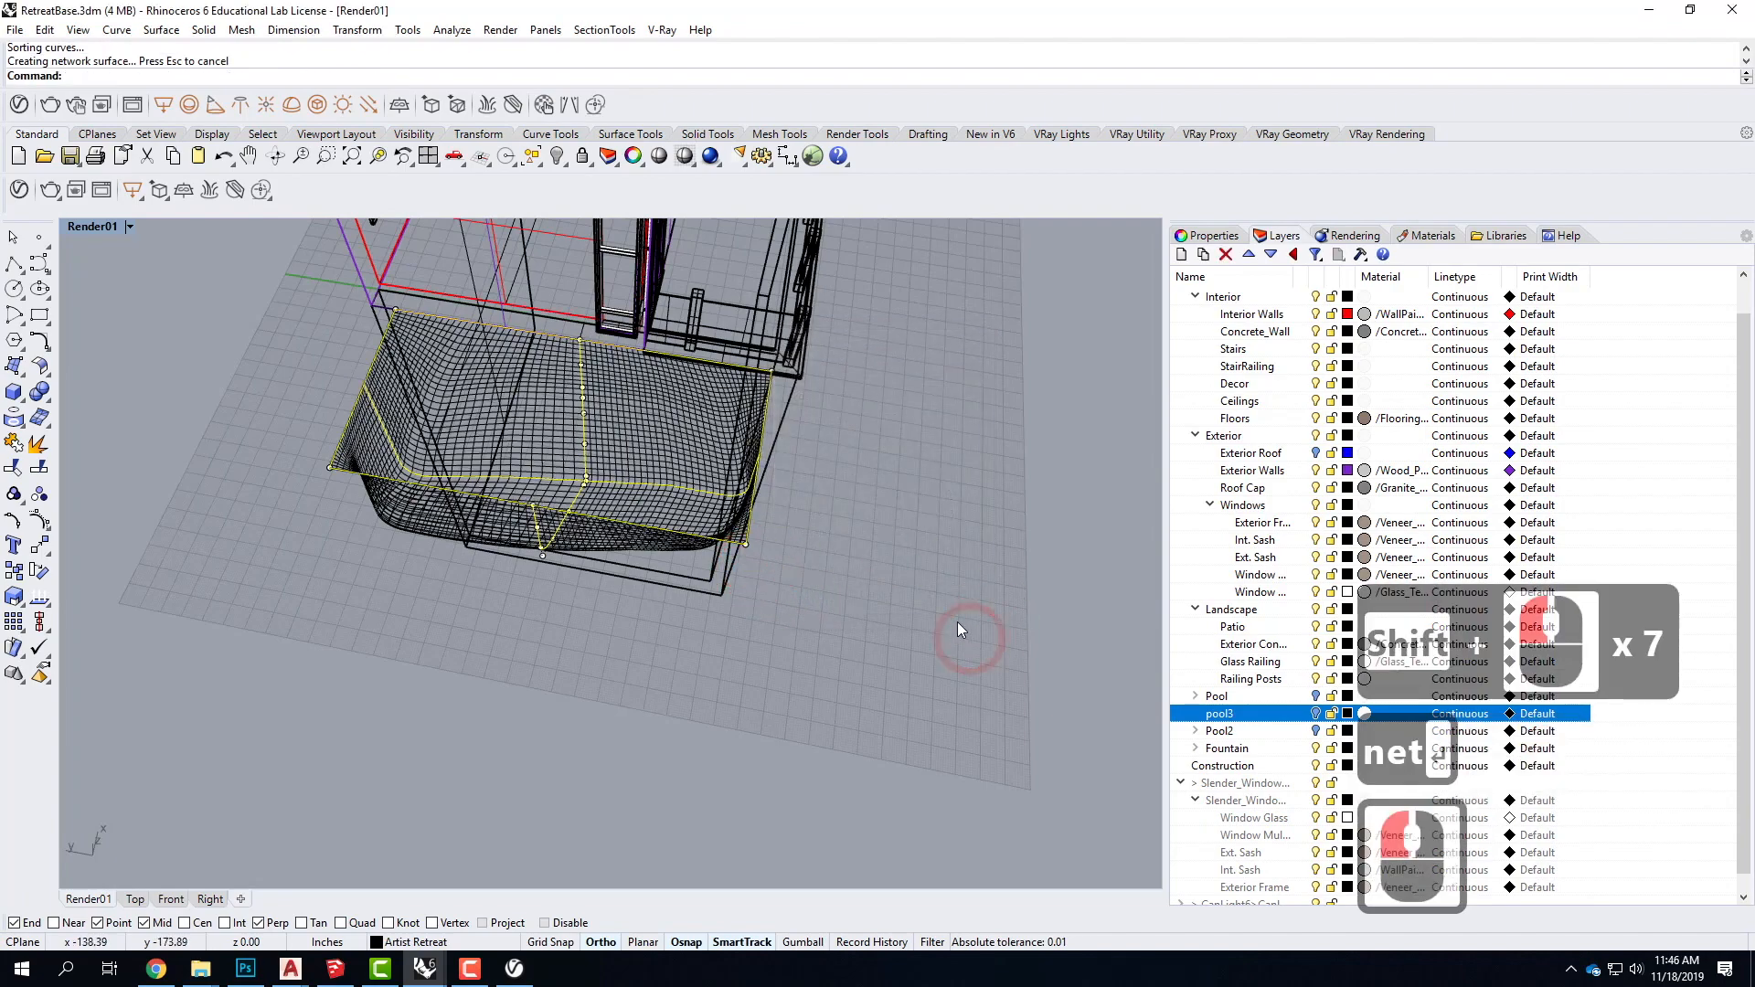
# Step: Deselect the curves and turn on the pool3 layer to show the rim and walls around the basin surface
pyautogui.moveTo(958, 621); pyautogui.dragTo(744, 492, button='right')
pyautogui.click(941, 584)
pyautogui.click(629, 382)
pyautogui.scroll(2, 629, 382)
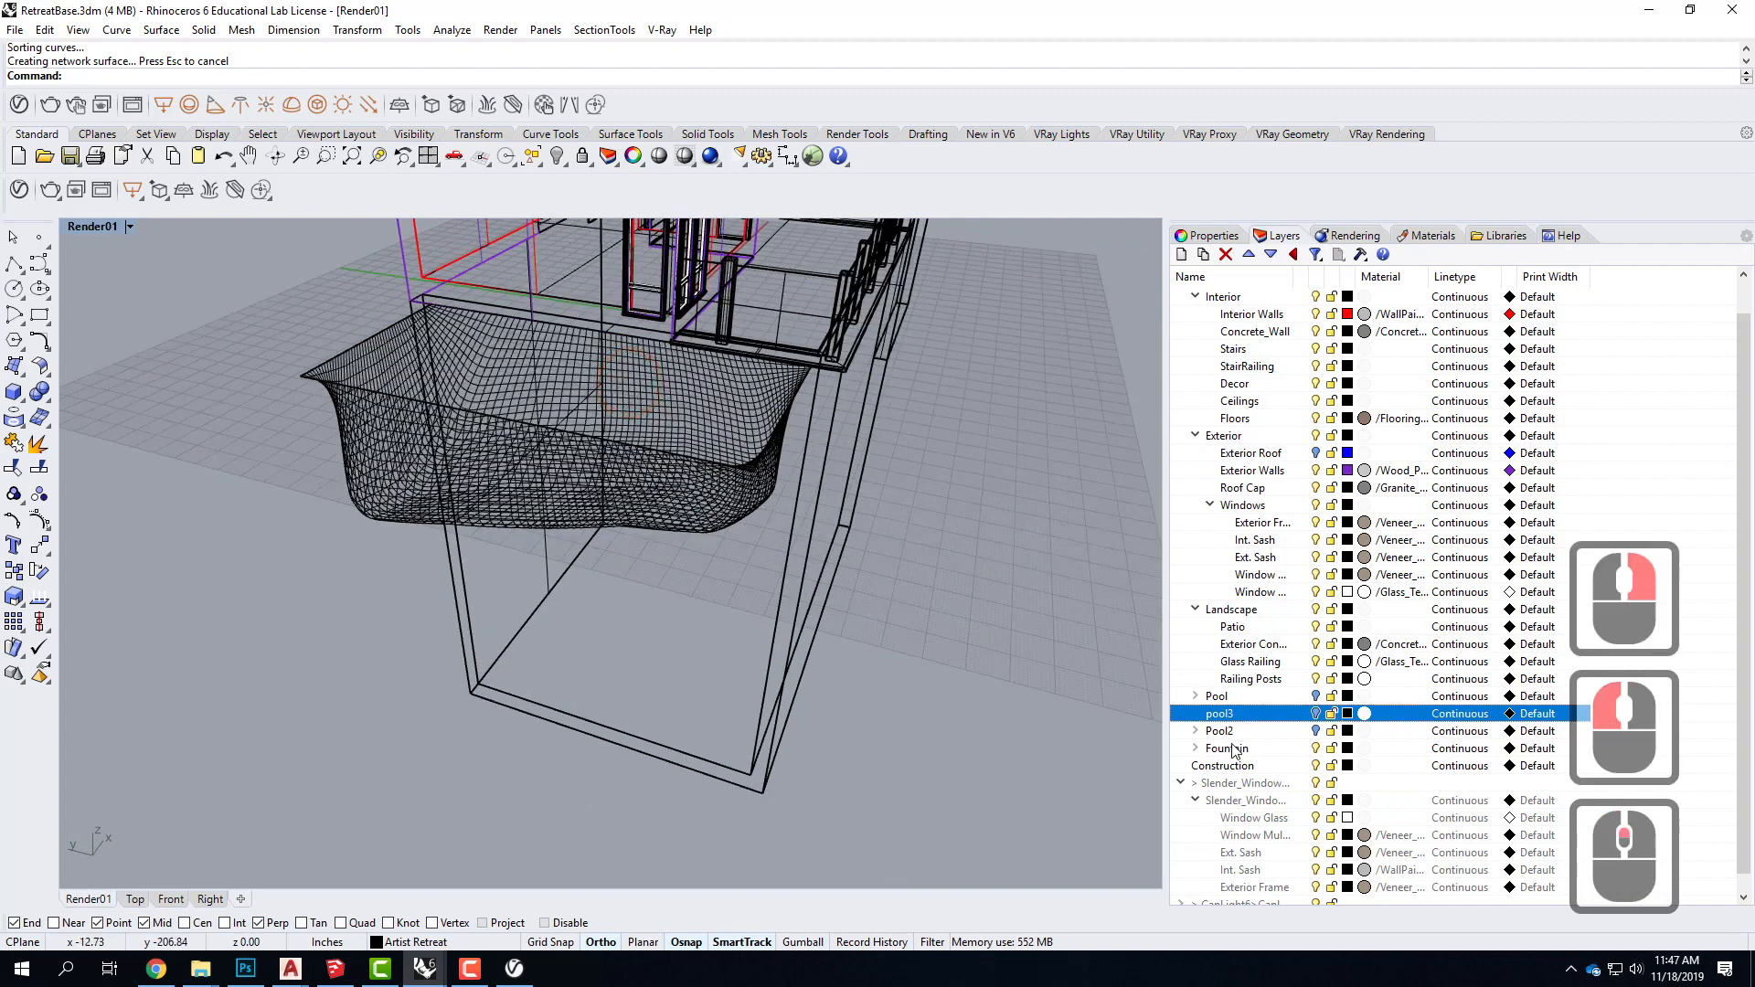
pyautogui.click(1315, 712)
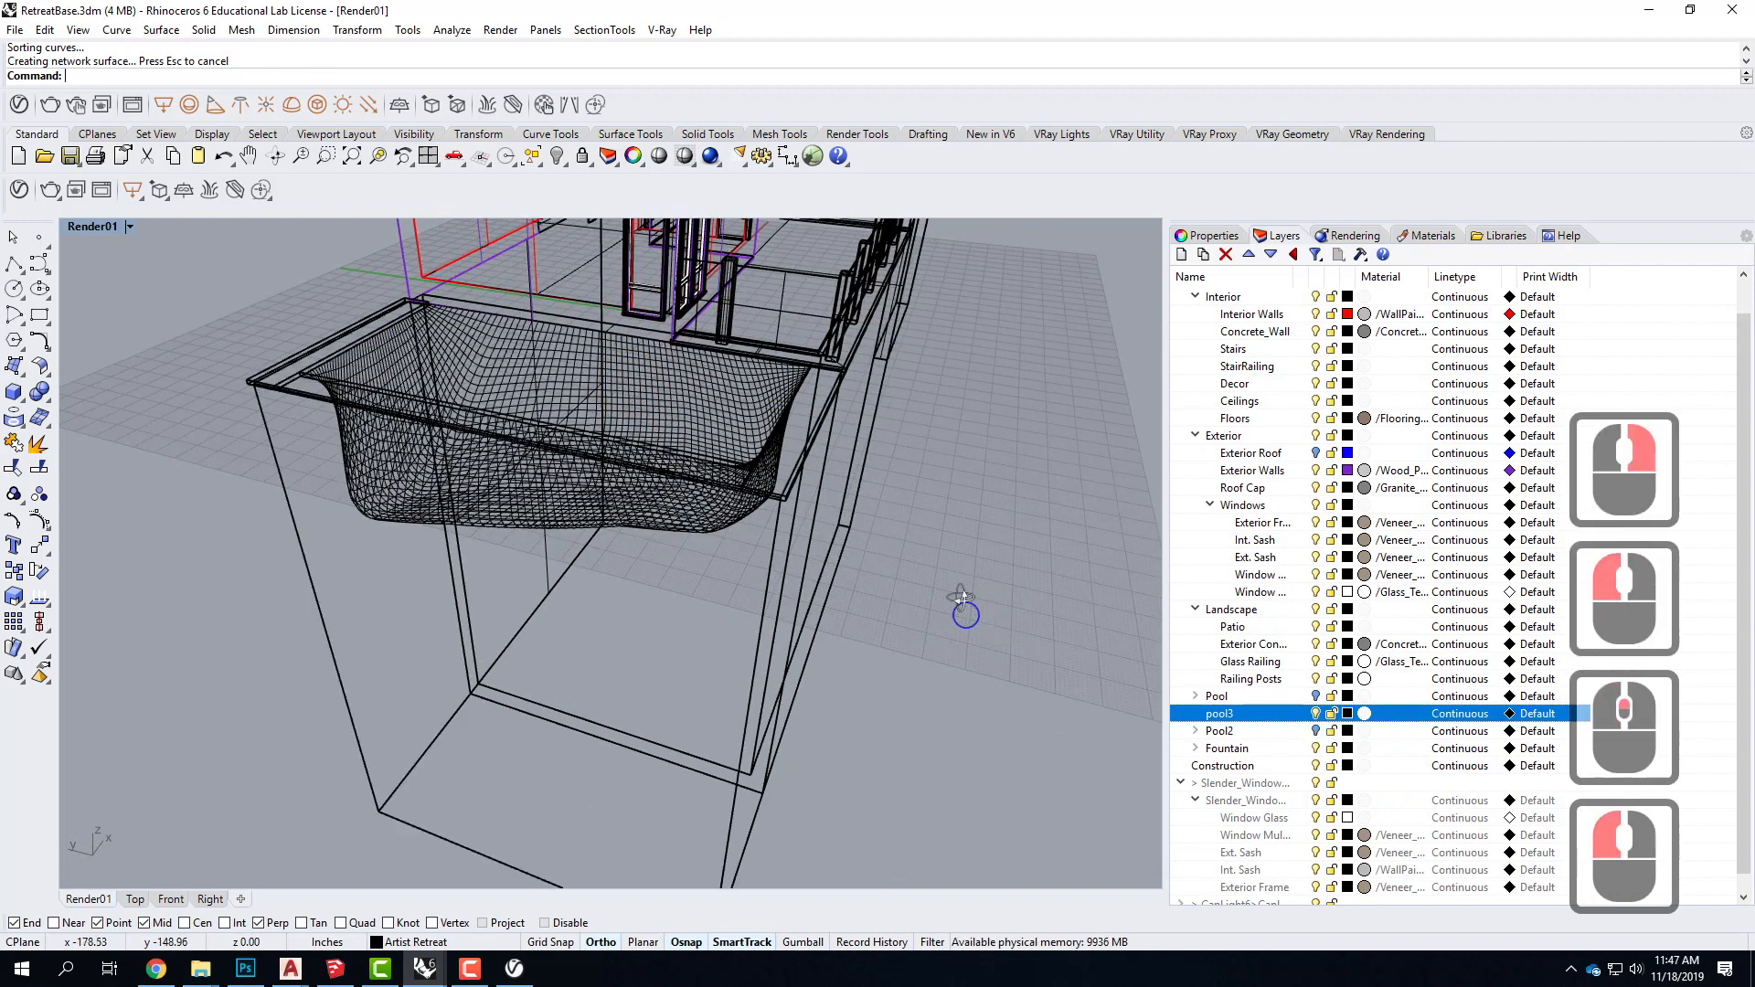
pyautogui.moveTo(965, 615); pyautogui.dragTo(955, 558, button='right')
pyautogui.moveTo(1027, 510); pyautogui.dragTo(928, 553, button='right')
# Step: Set the Render01 viewport to Shaded display and inspect the pool basin inside its rim
pyautogui.click(107, 233)
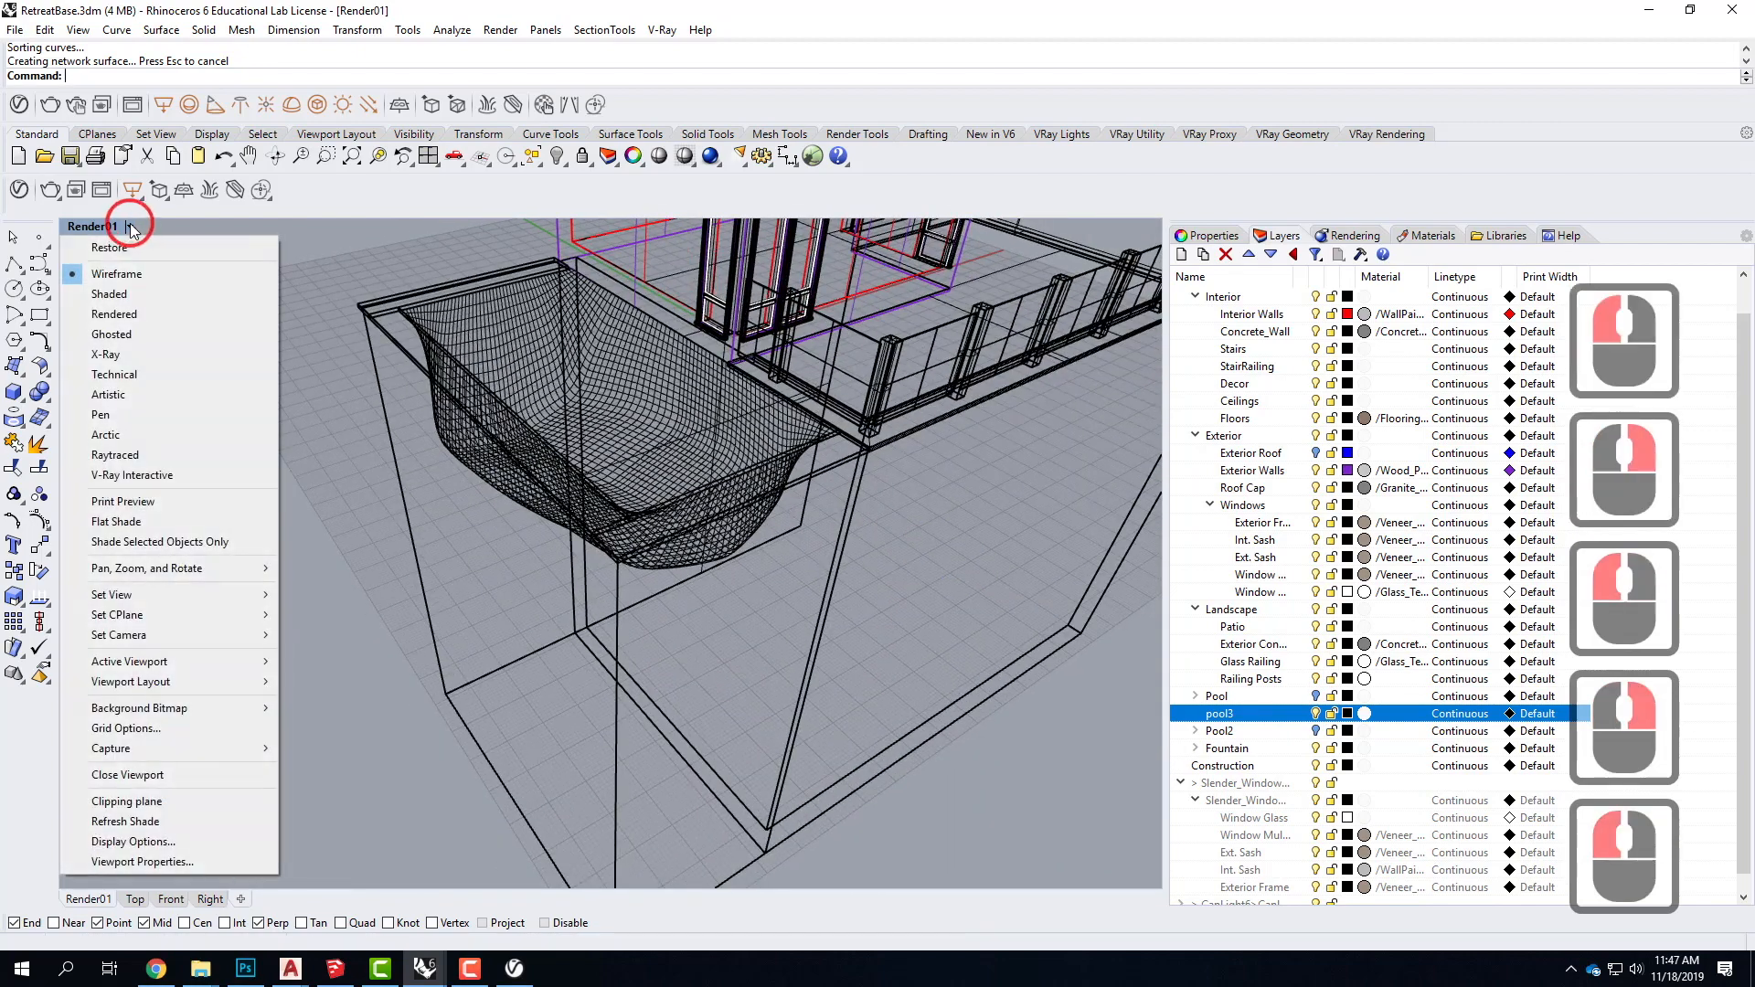
pyautogui.click(132, 297)
pyautogui.moveTo(647, 384)
pyautogui.mouseDown(button='right')
pyautogui.moveTo(768, 490)
pyautogui.moveTo(951, 474)
pyautogui.moveTo(1161, 501)
pyautogui.moveTo(1006, 512)
pyautogui.moveTo(651, 471)
pyautogui.moveTo(811, 580)
pyautogui.moveTo(771, 457)
pyautogui.mouseUp(button='right')
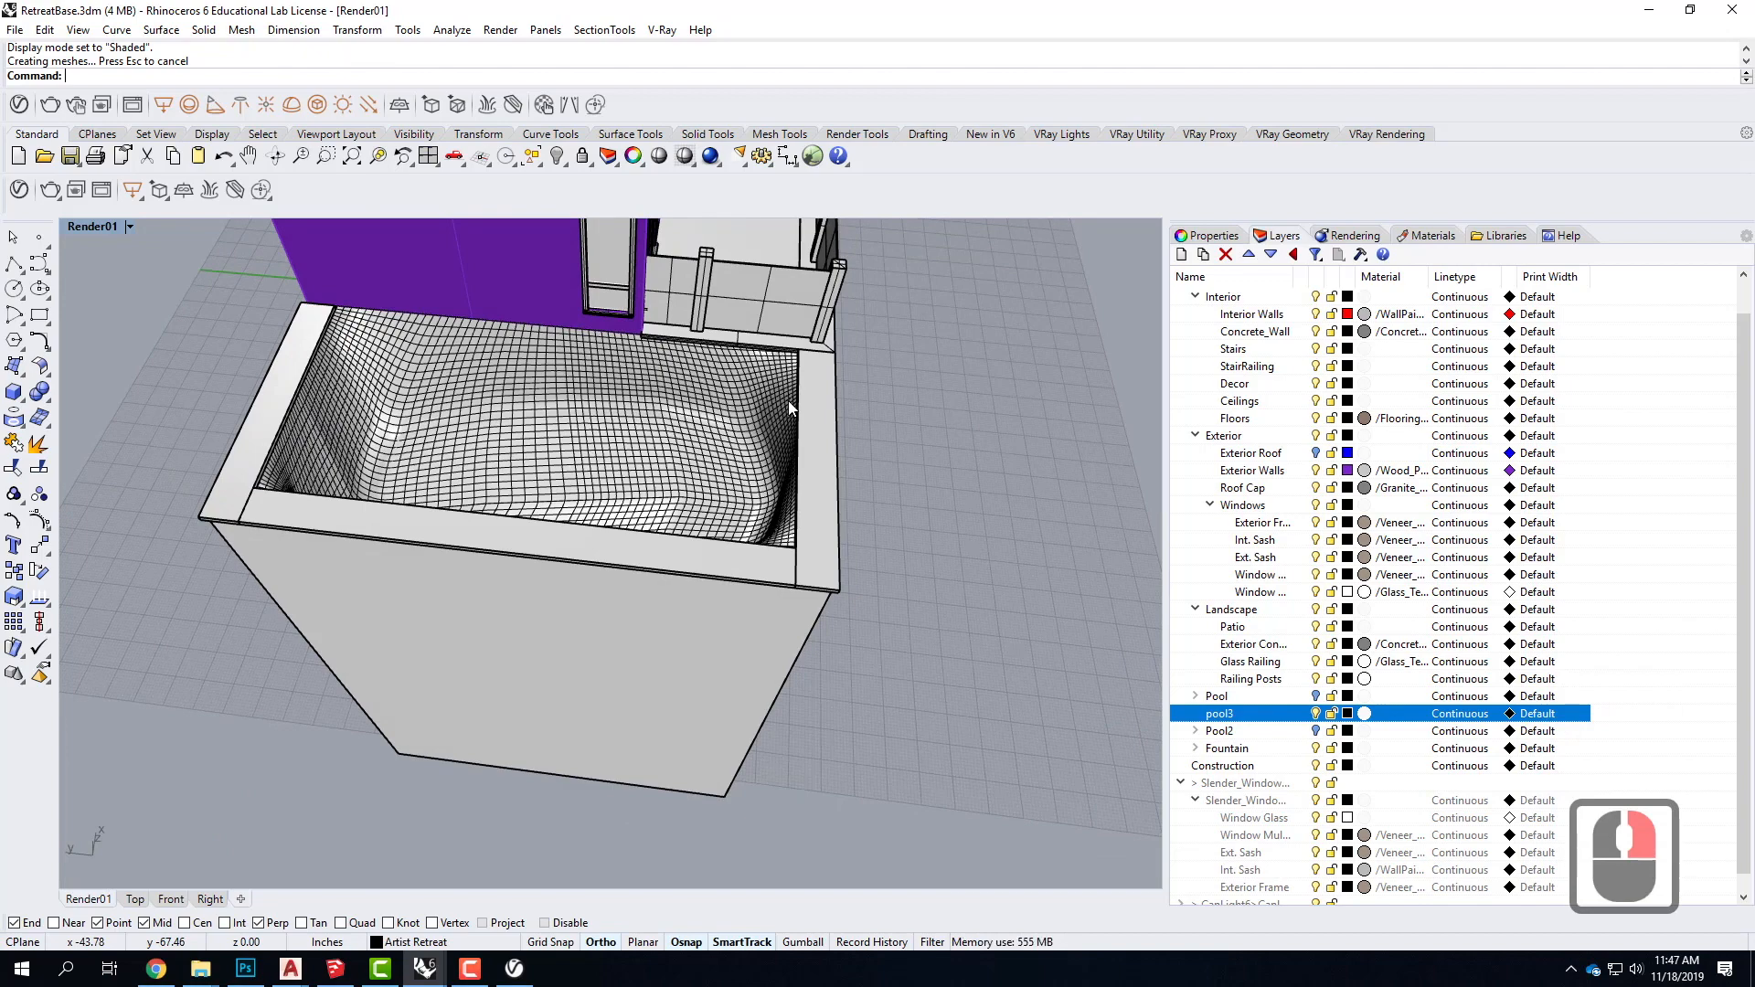
pyautogui.moveTo(712, 485); pyautogui.dragTo(695, 384, button='right')
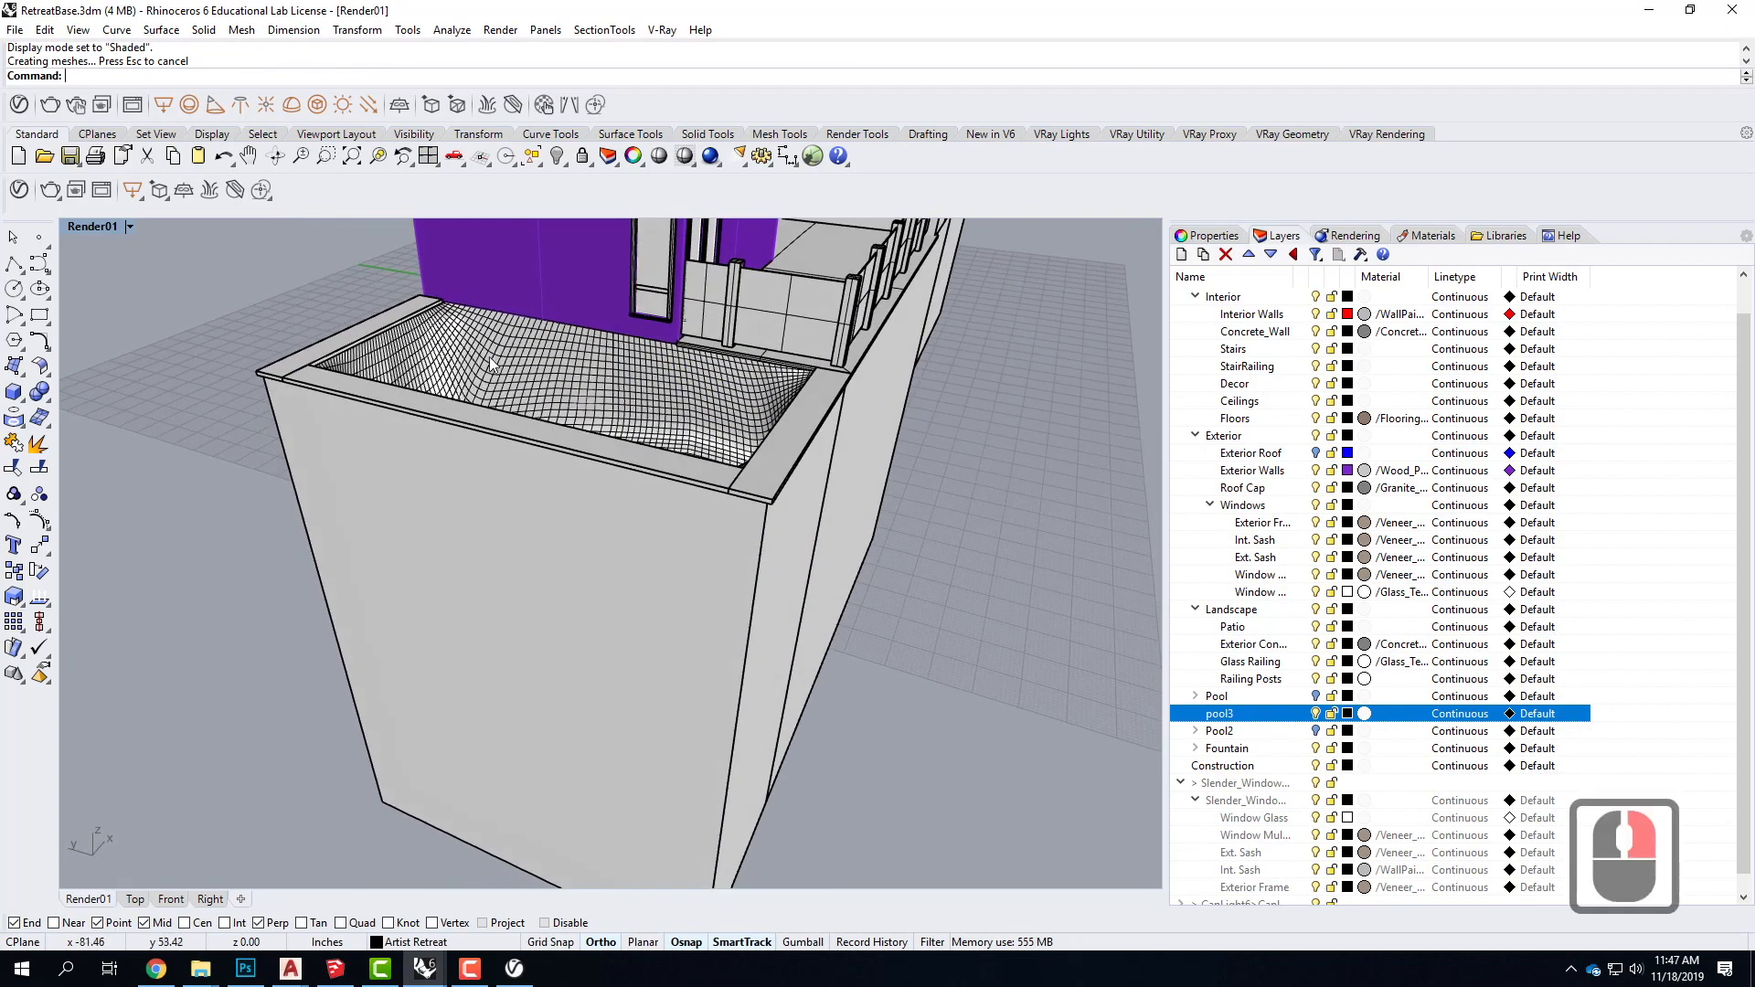
pyautogui.scroll(2, 491, 363)
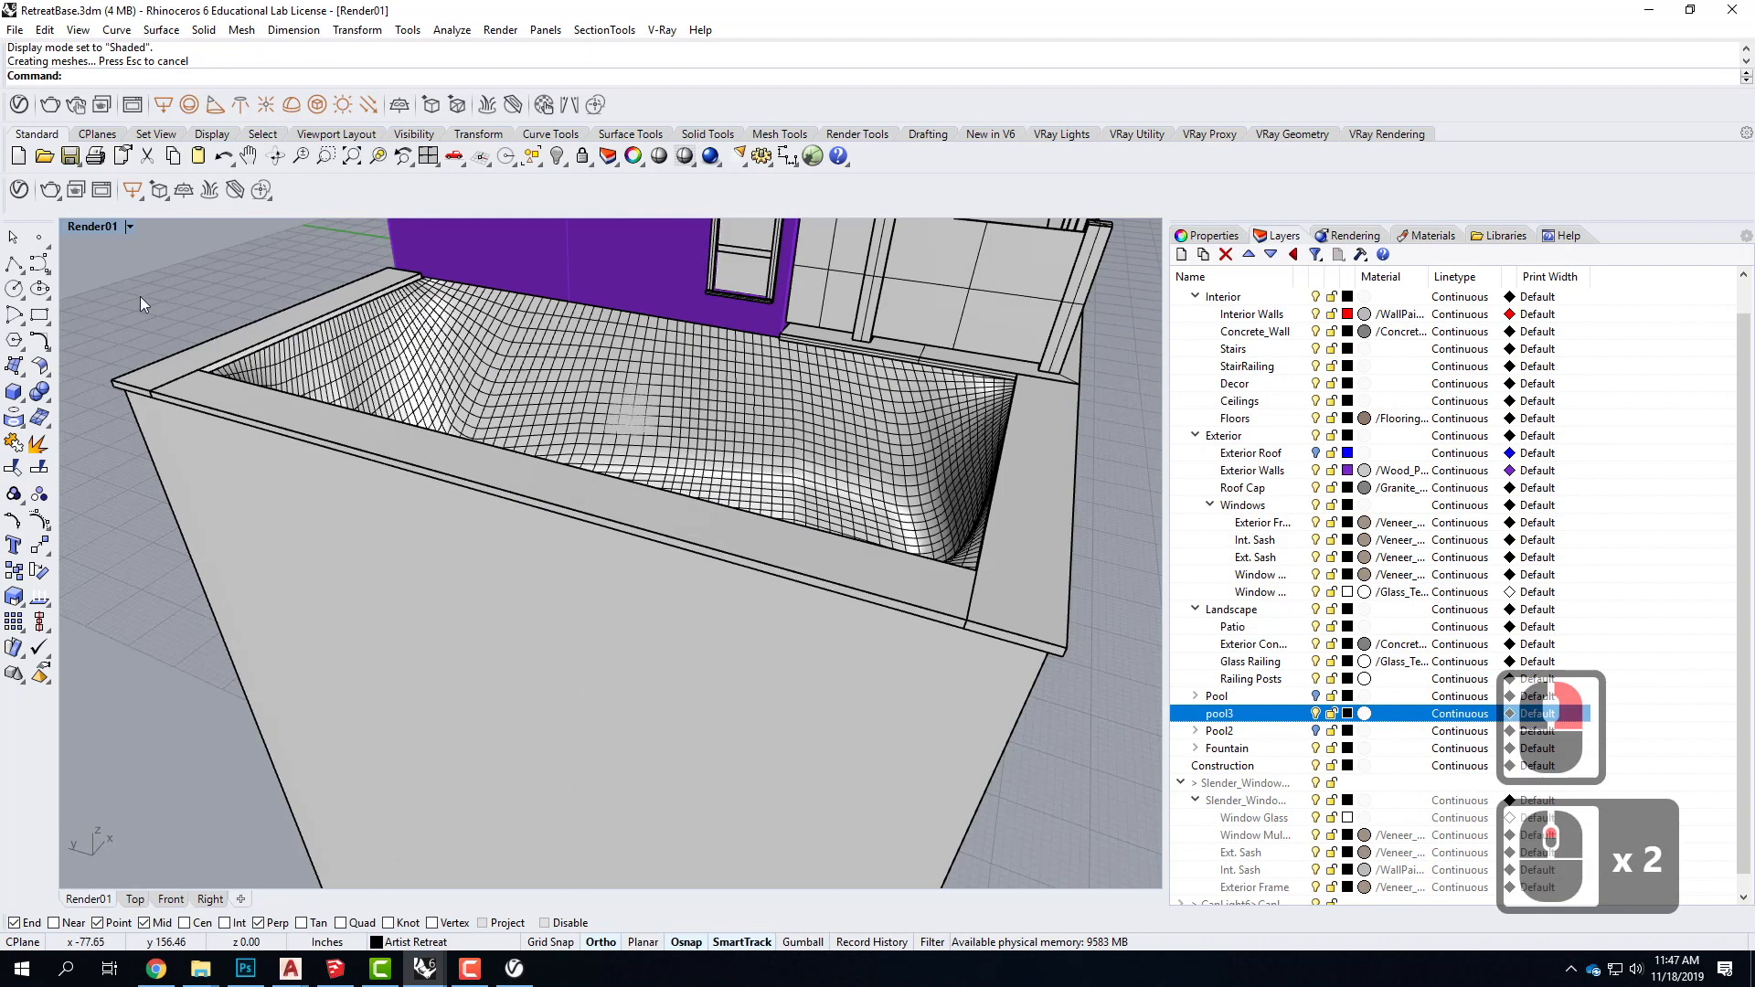
# Step: Create a rectangular plane between two diagonally opposite inner corners of the rim, covering the pool opening, and select it
pyautogui.rightClick(14, 368)
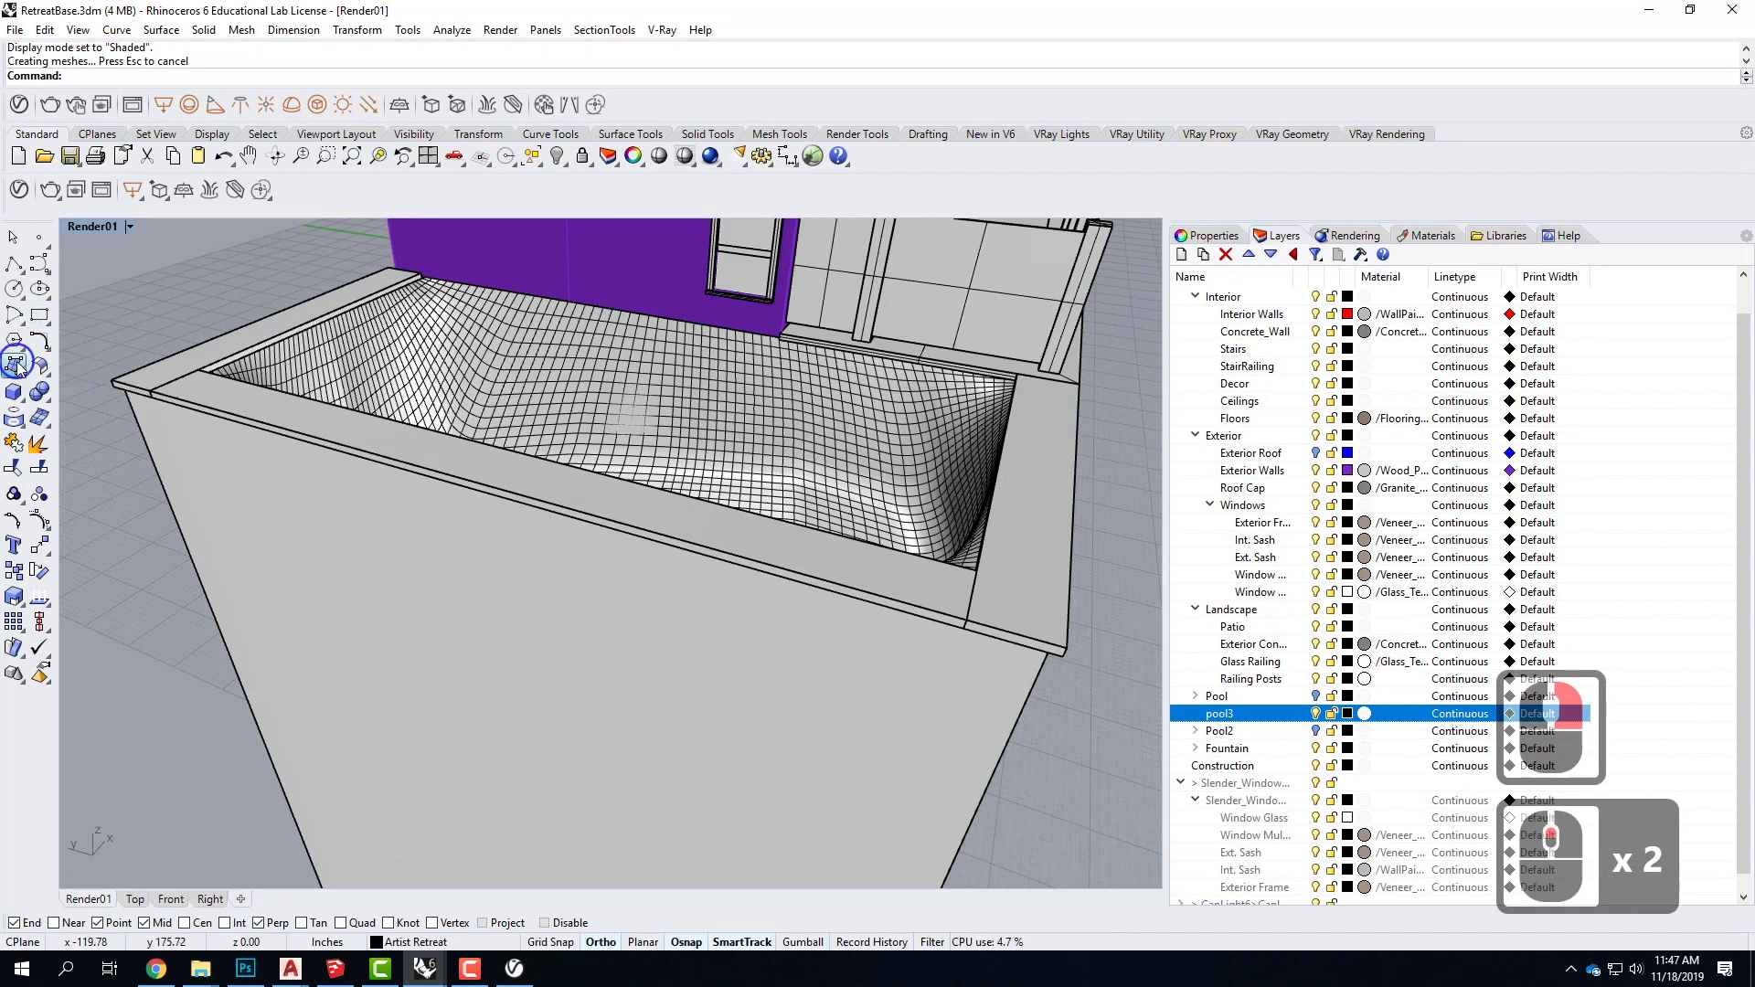
pyautogui.click(146, 376)
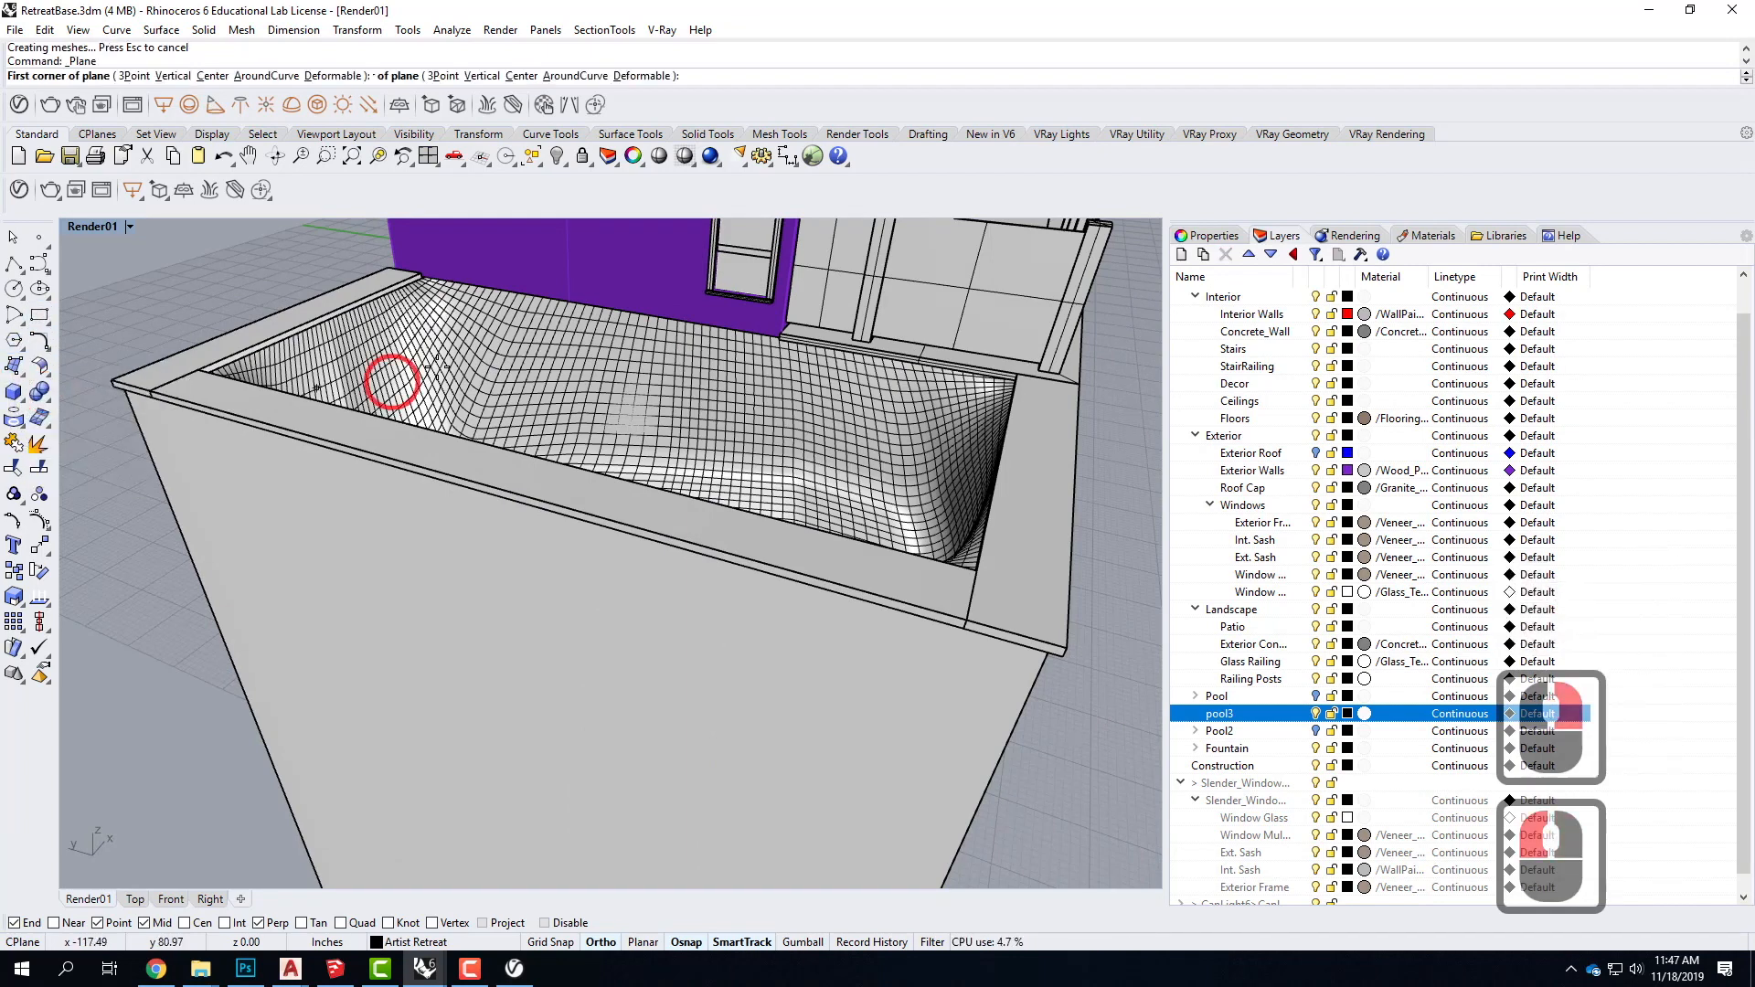
pyautogui.click(418, 276)
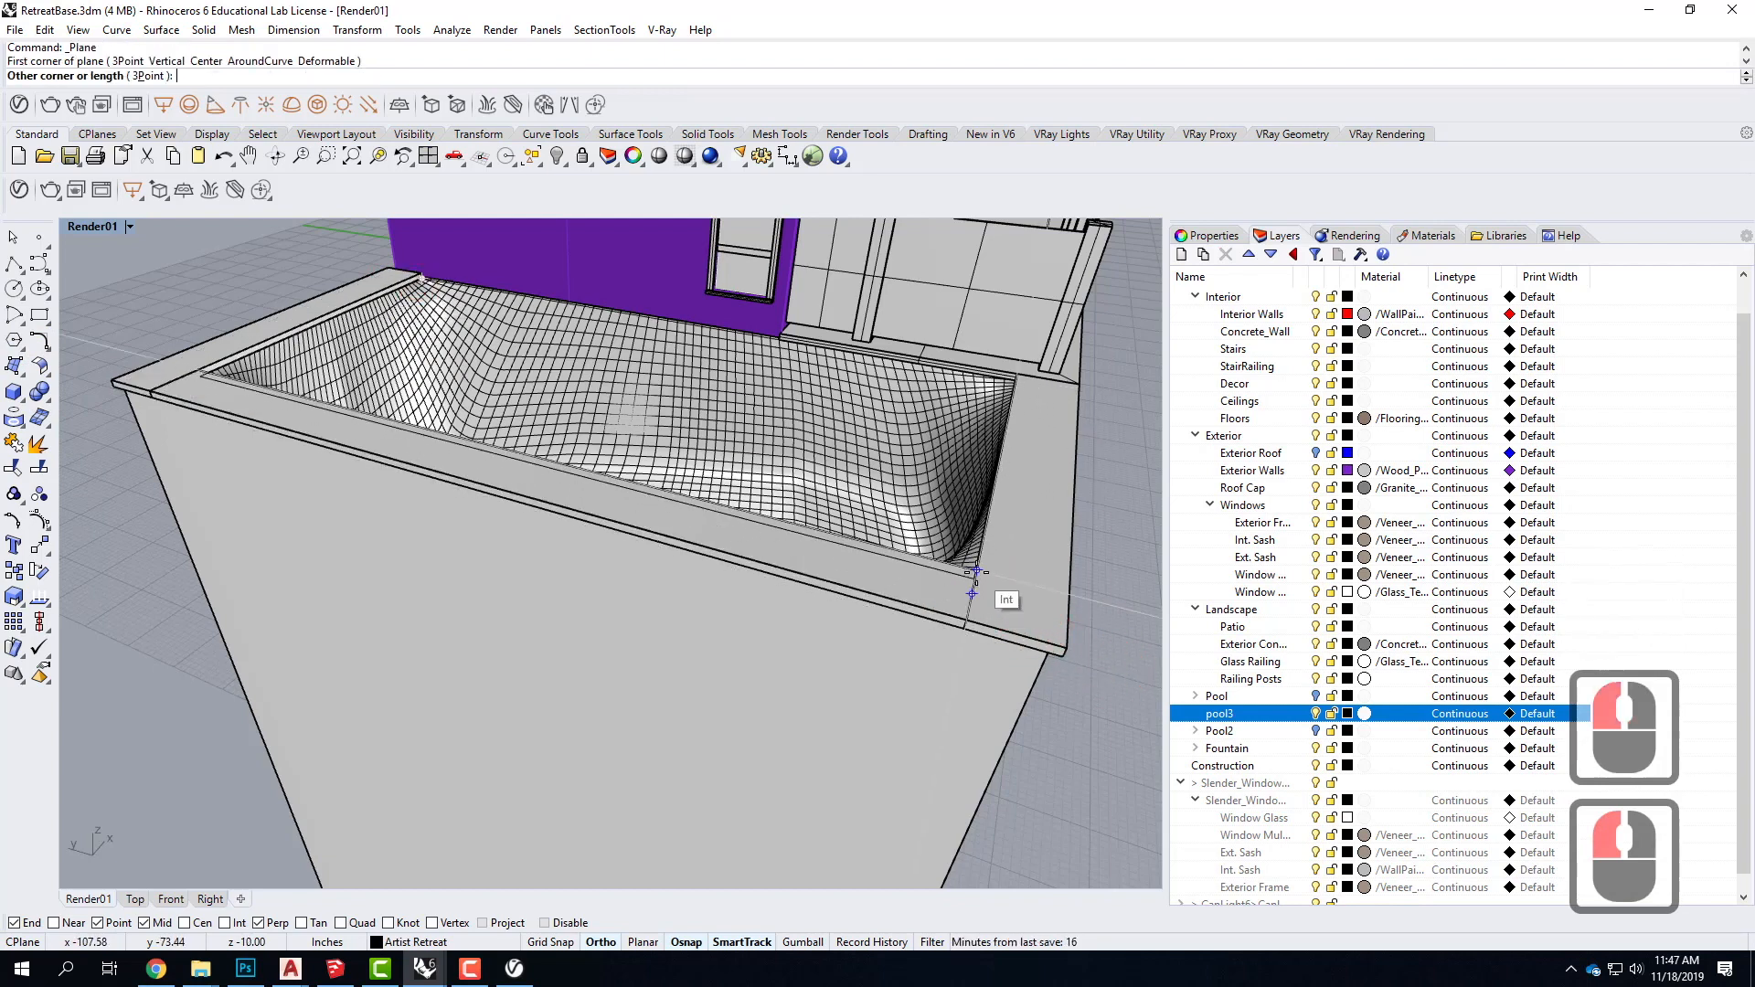
pyautogui.moveTo(999, 600); pyautogui.dragTo(1137, 581, button='right')
pyautogui.moveTo(722, 348); pyautogui.dragTo(996, 274, button='right')
pyautogui.scroll(5, 640, 279)
pyautogui.scroll(-3, 621, 306)
pyautogui.scroll(4, 603, 301)
pyautogui.click(698, 266)
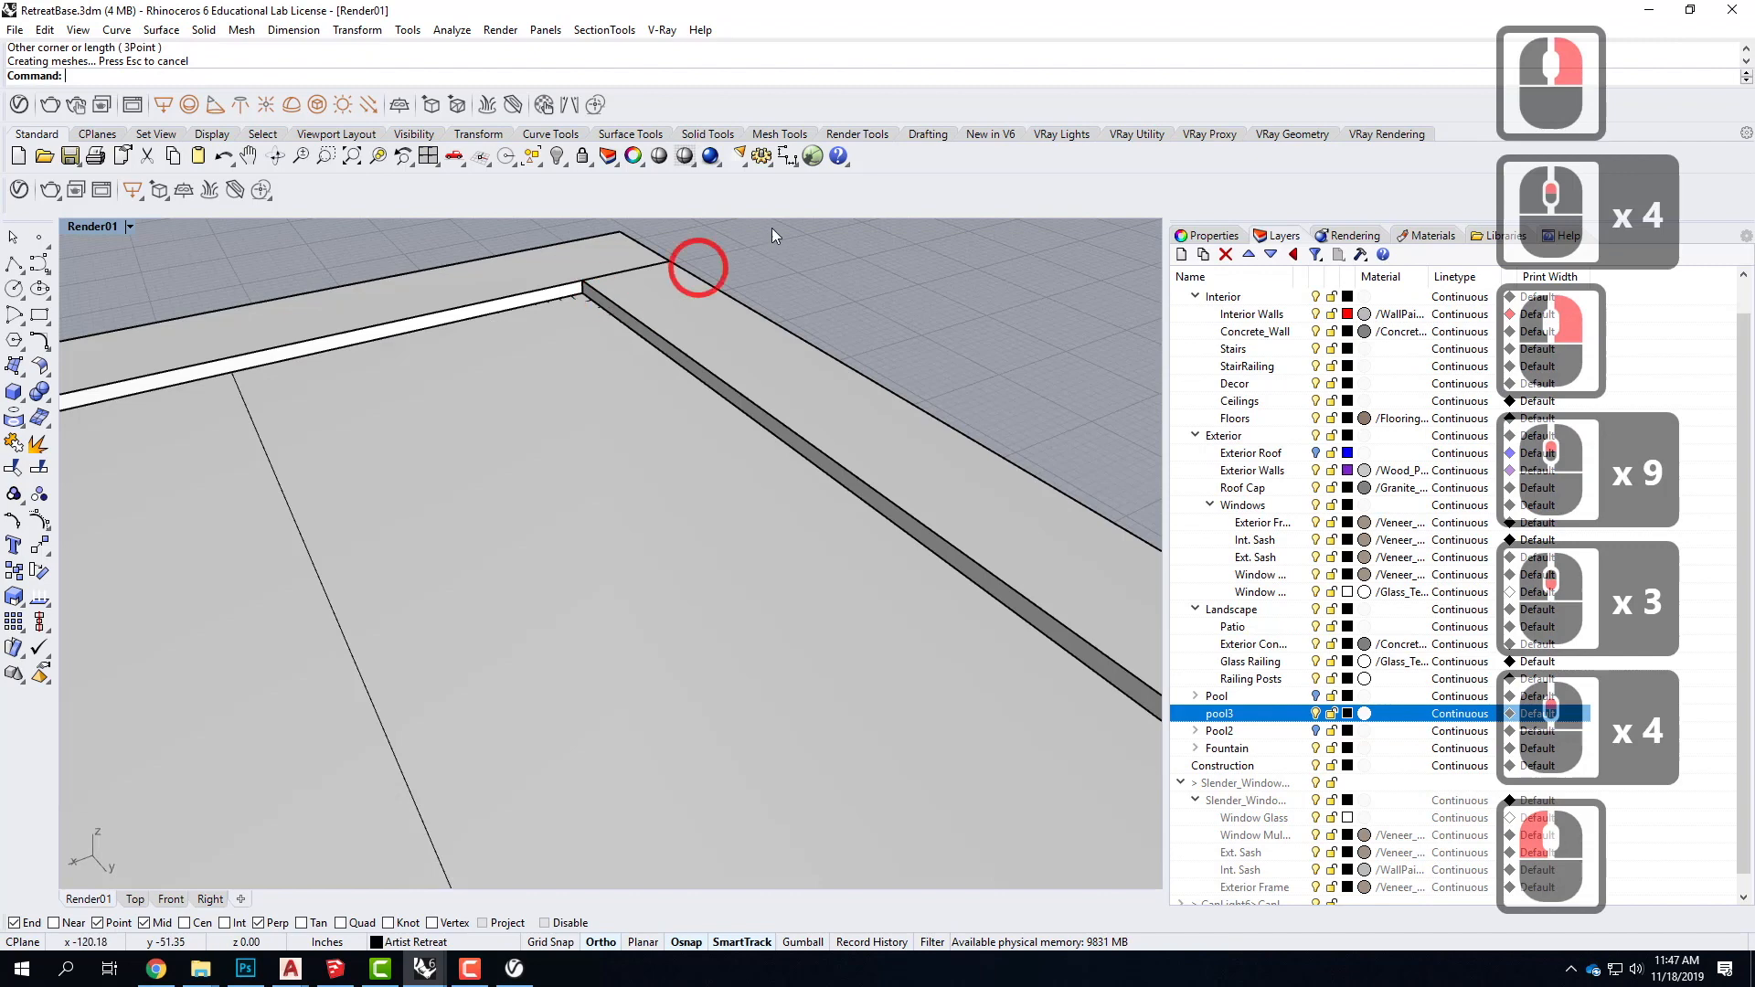
pyautogui.scroll(7, 893, 345)
pyautogui.scroll(-9, 787, 357)
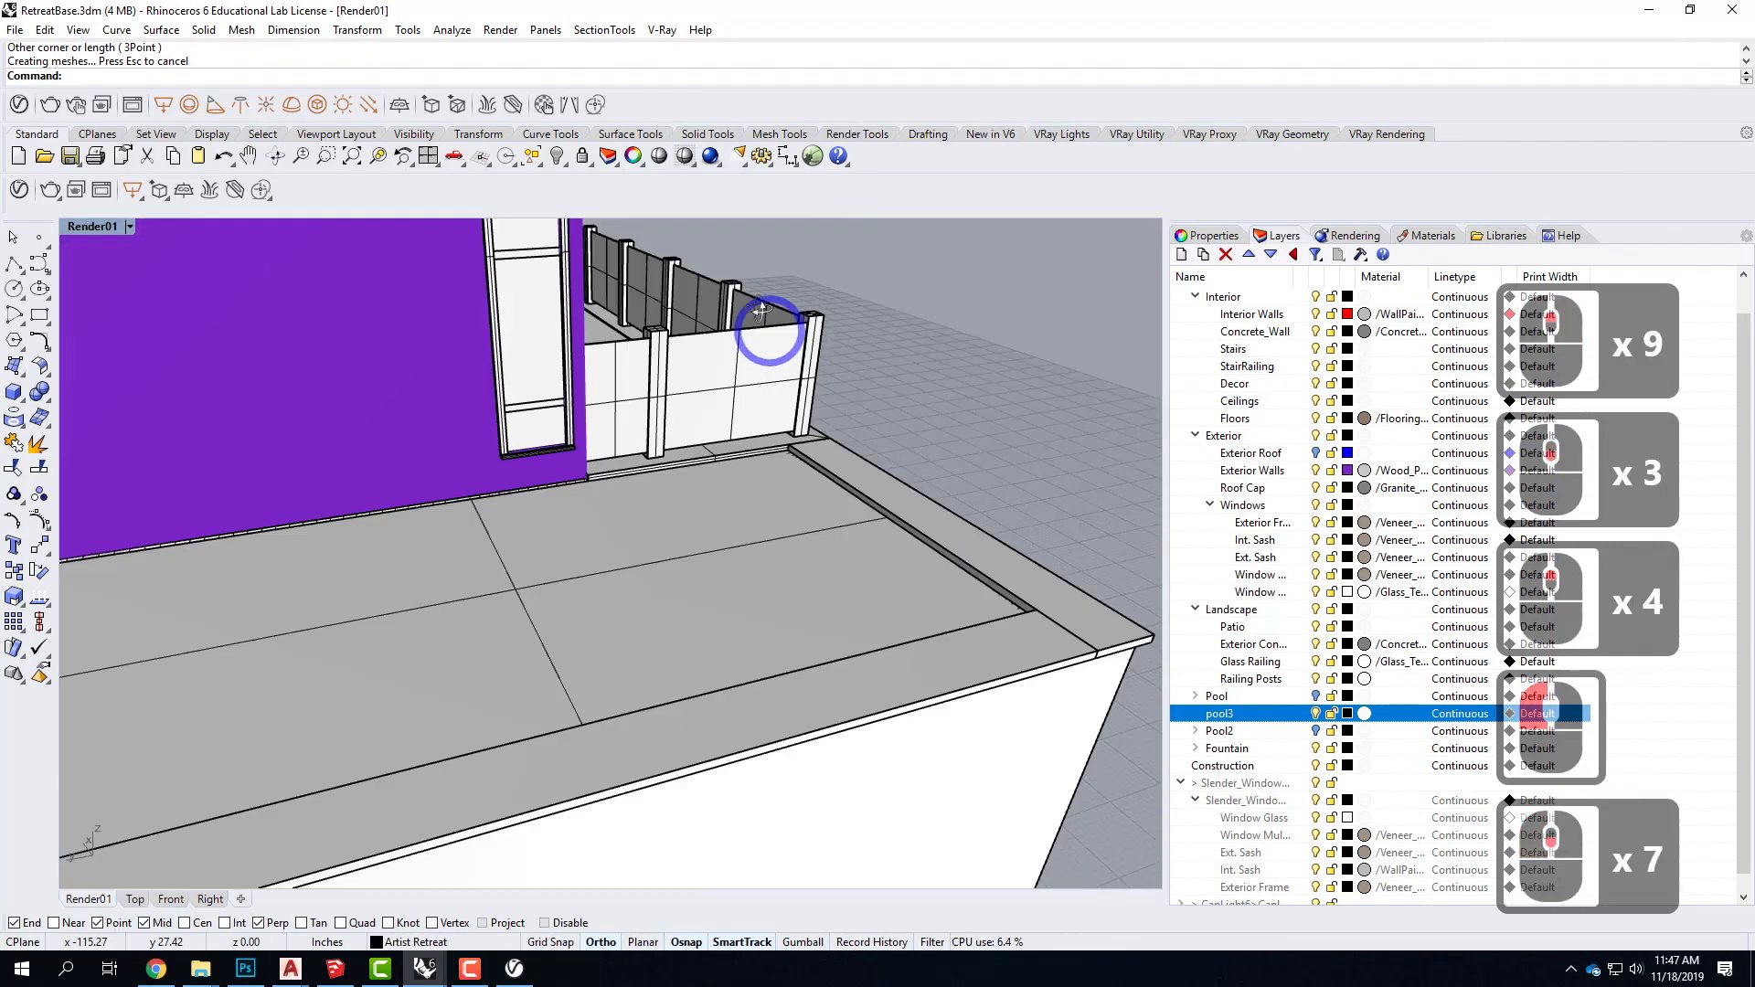
pyautogui.click(629, 429)
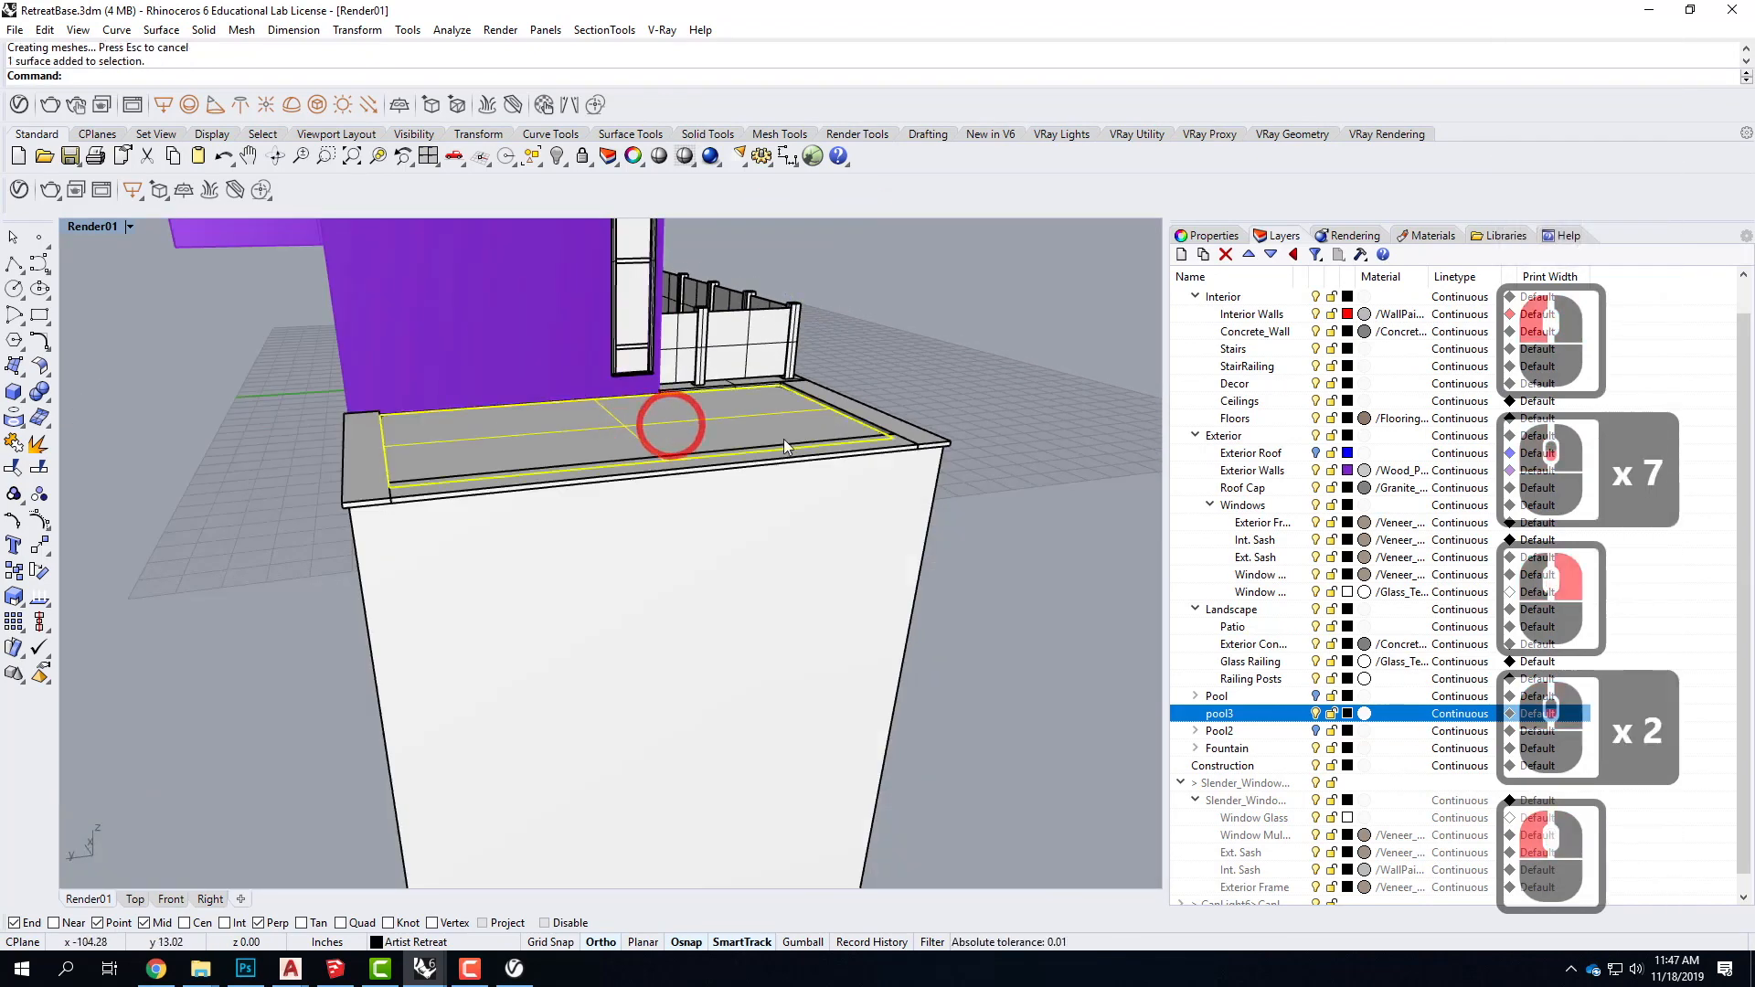
# Step: Deselect the plane, set the Render01 viewport to Rendered display, and check the existing concrete wall beside the pool
pyautogui.click(975, 377)
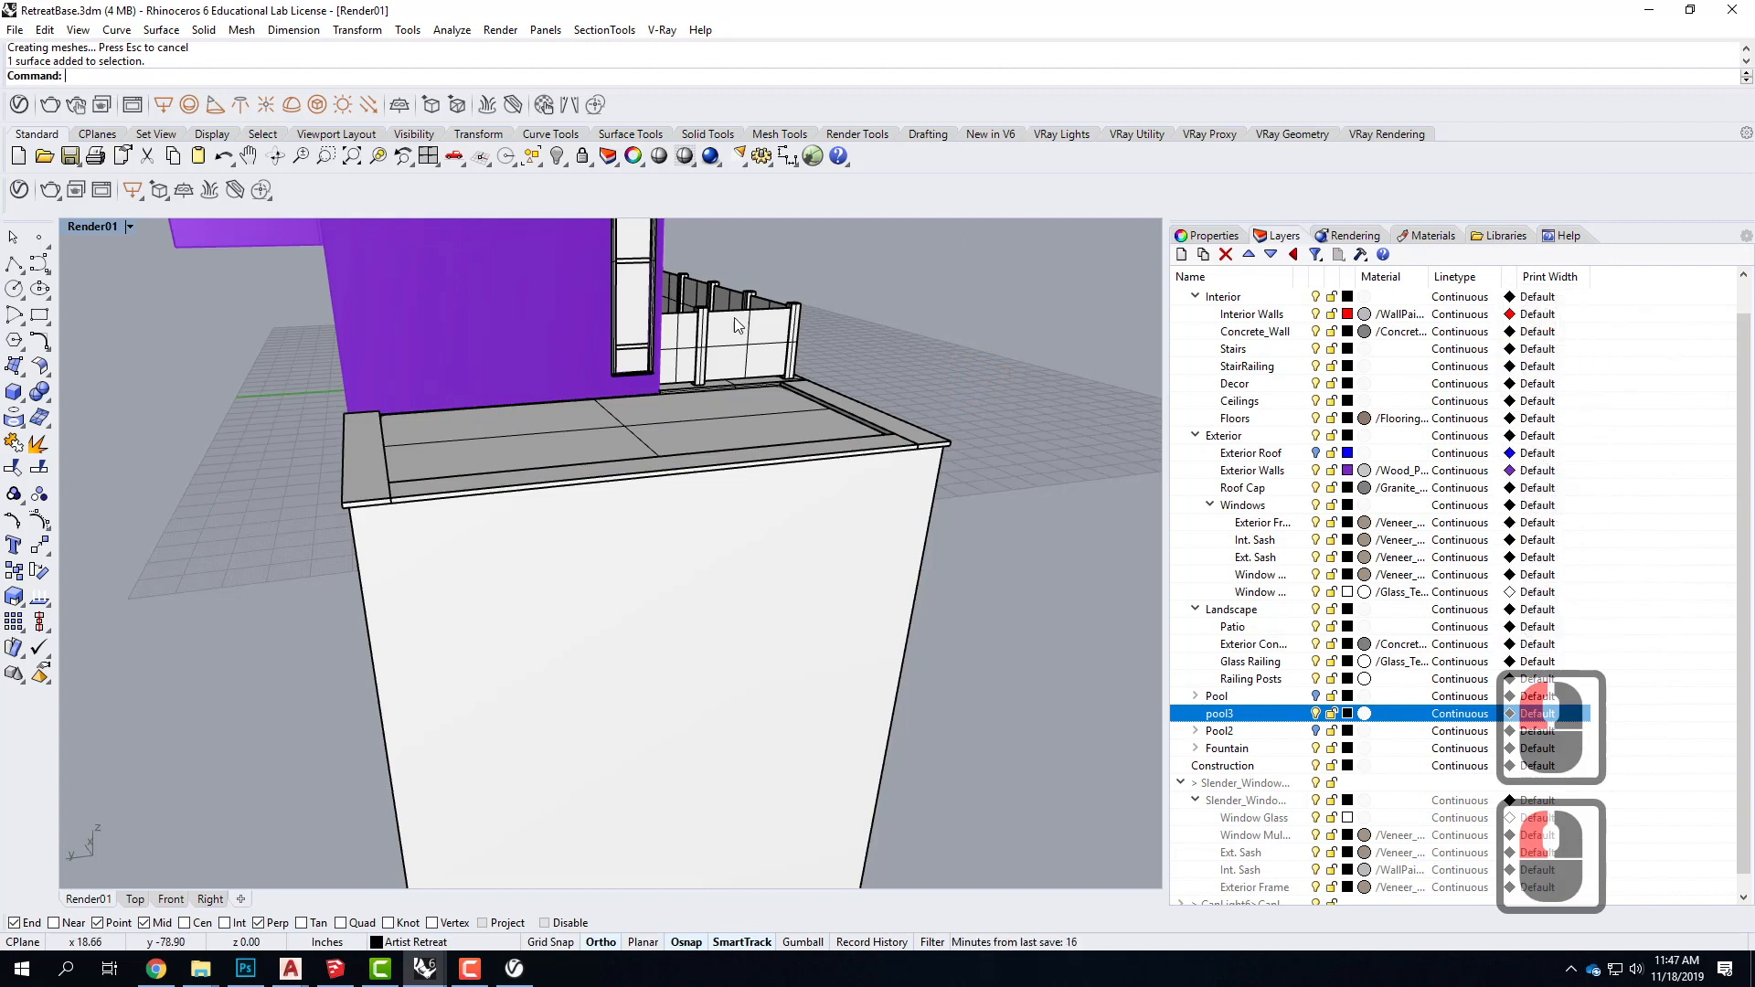
pyautogui.scroll(-3, 942, 430)
pyautogui.moveTo(929, 447); pyautogui.dragTo(675, 452, button='right')
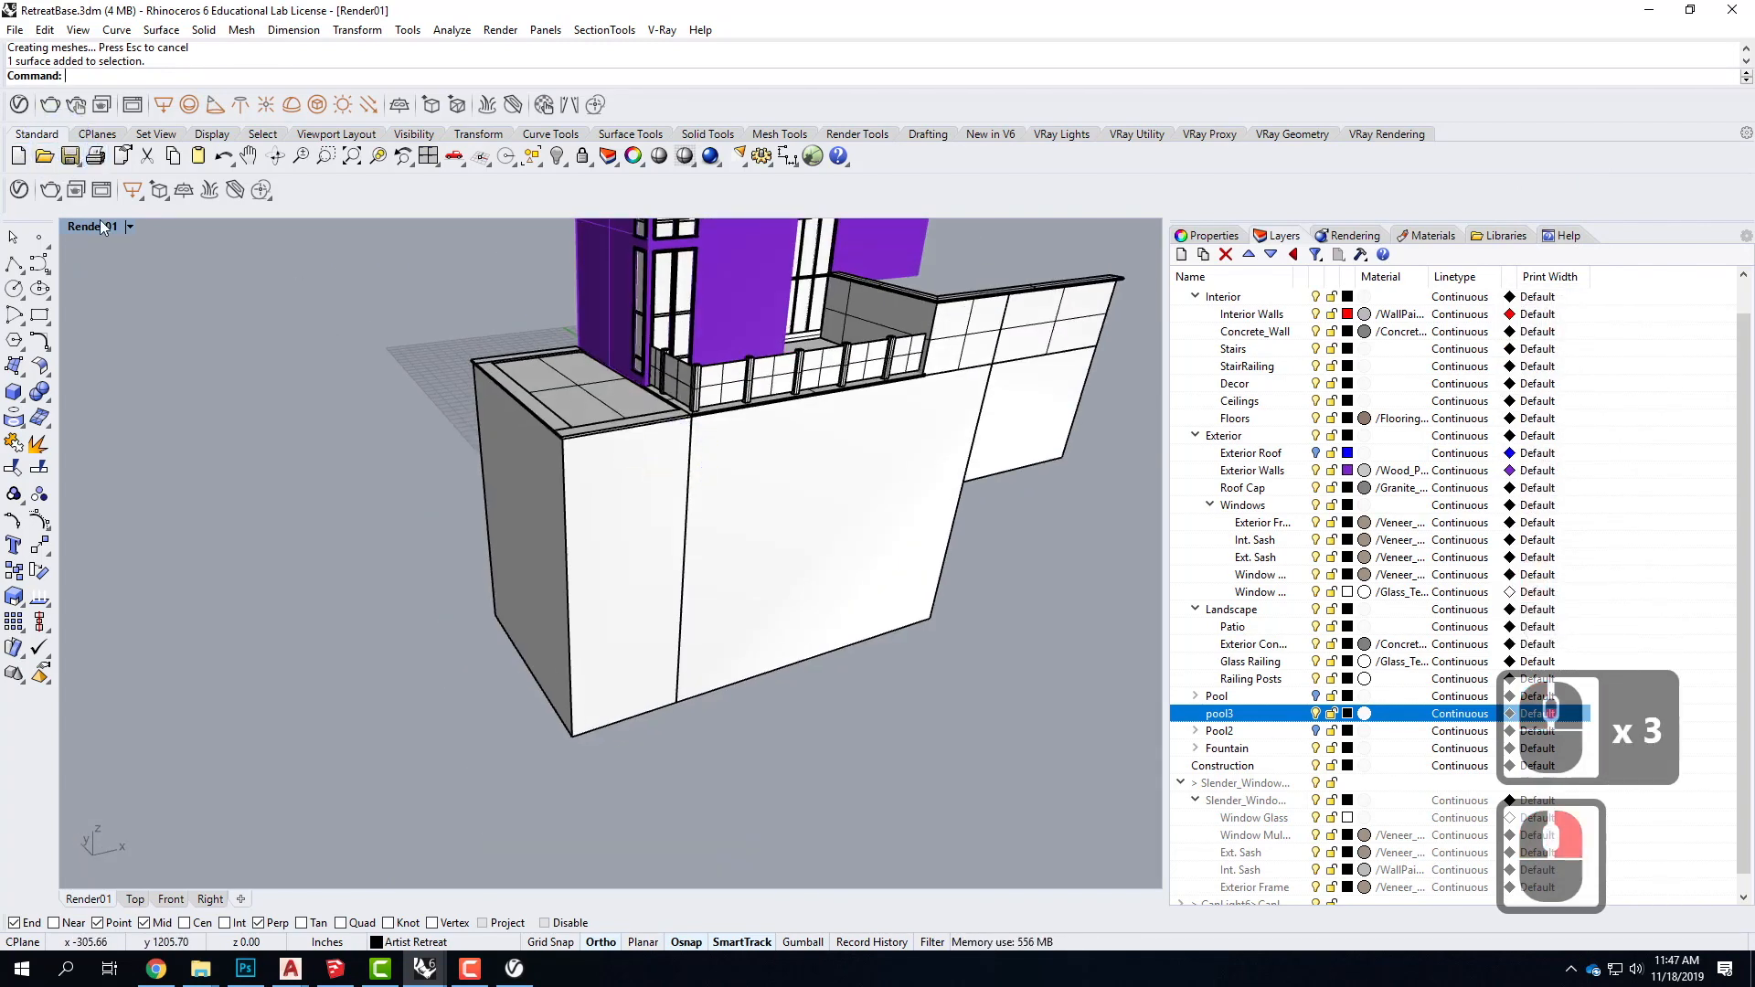
pyautogui.moveTo(130, 229); pyautogui.dragTo(127, 321)
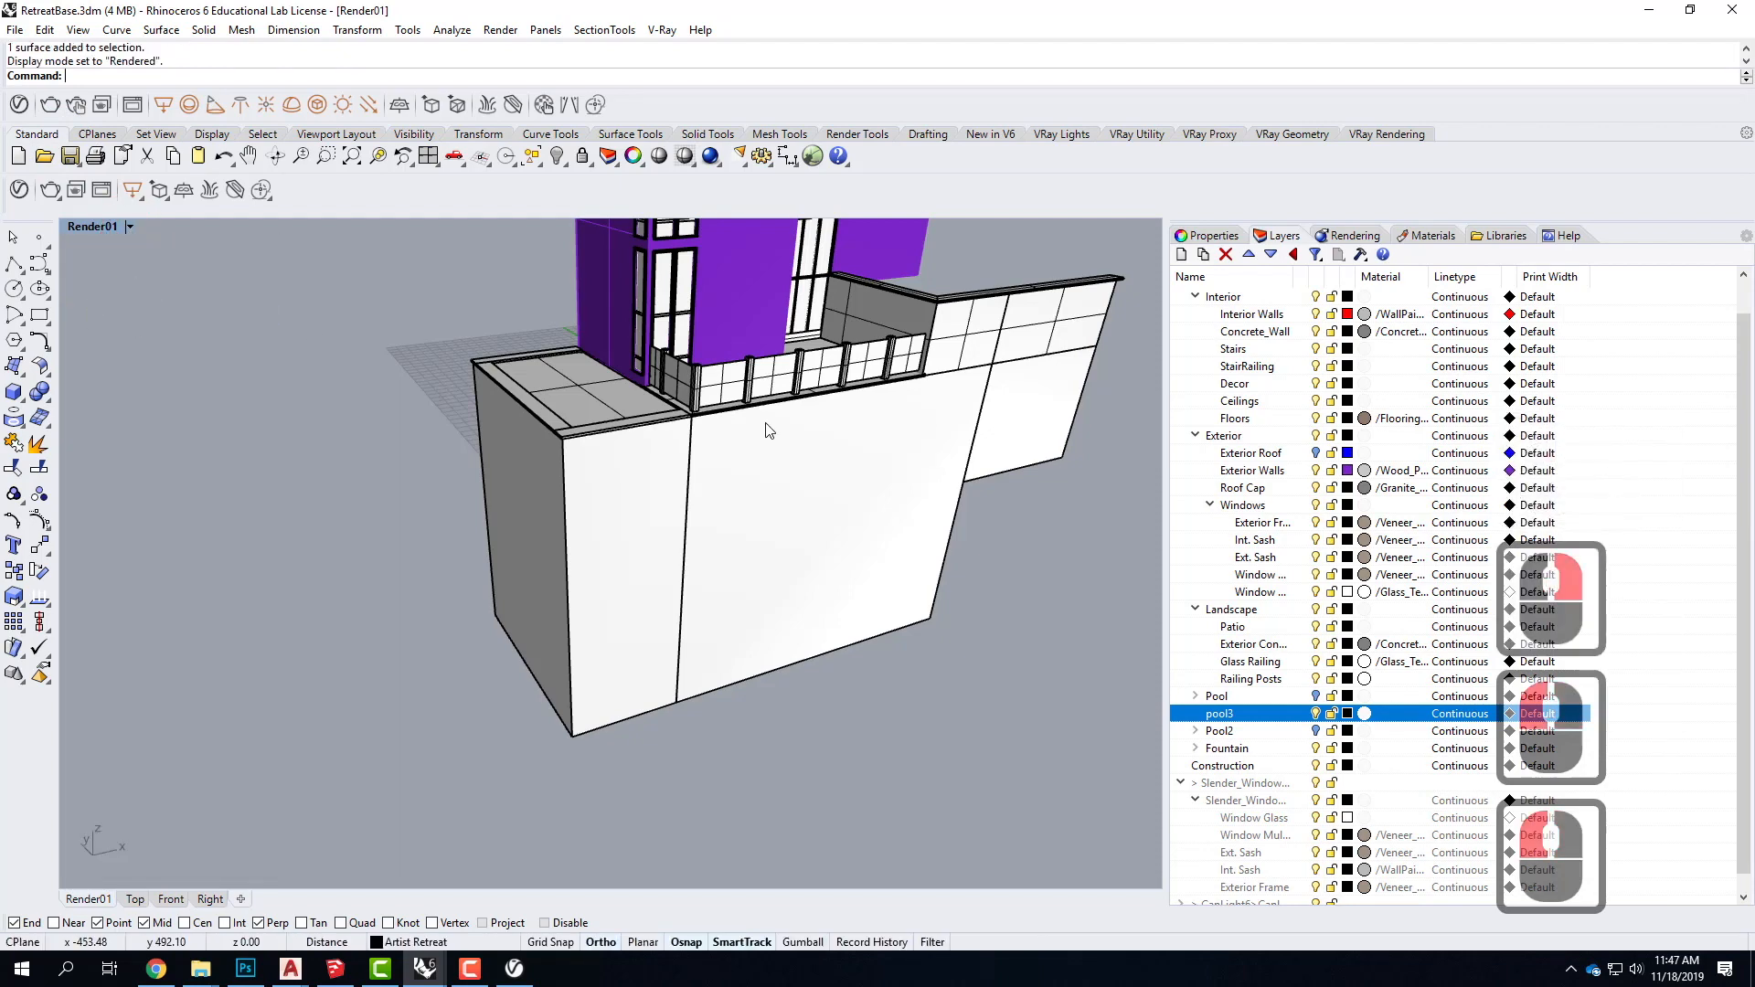
pyautogui.scroll(-3, 594, 485)
pyautogui.scroll(3, 629, 488)
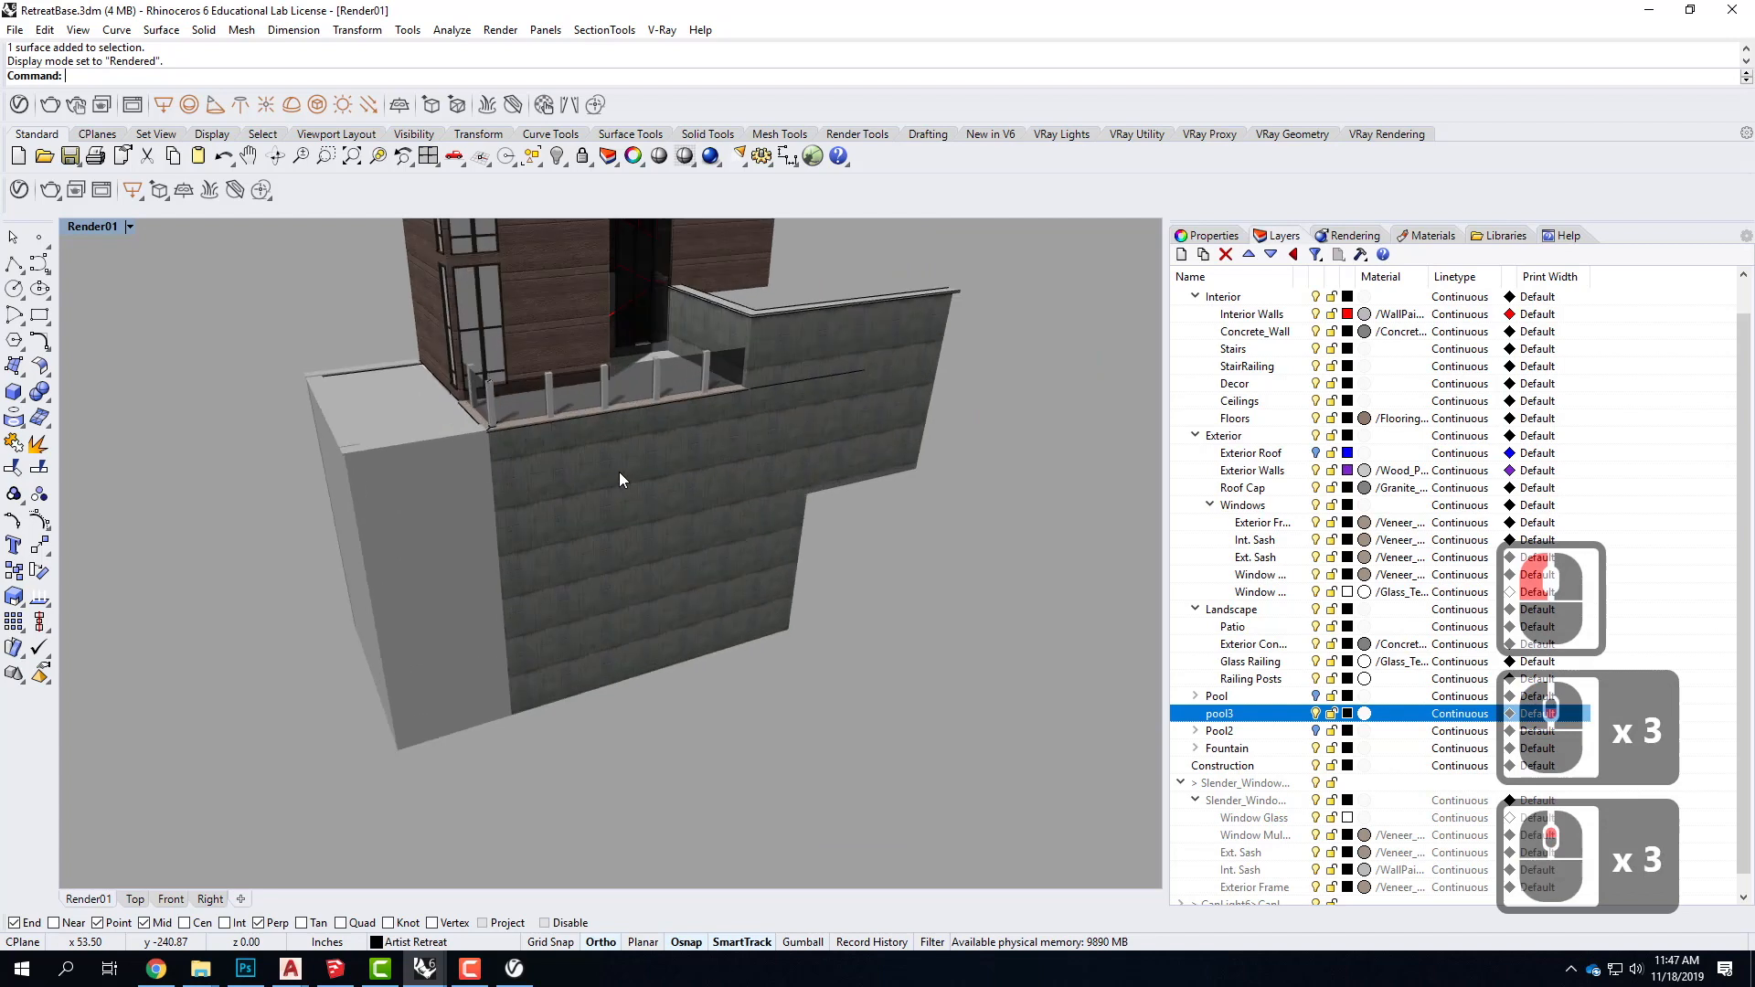
pyautogui.click(598, 490)
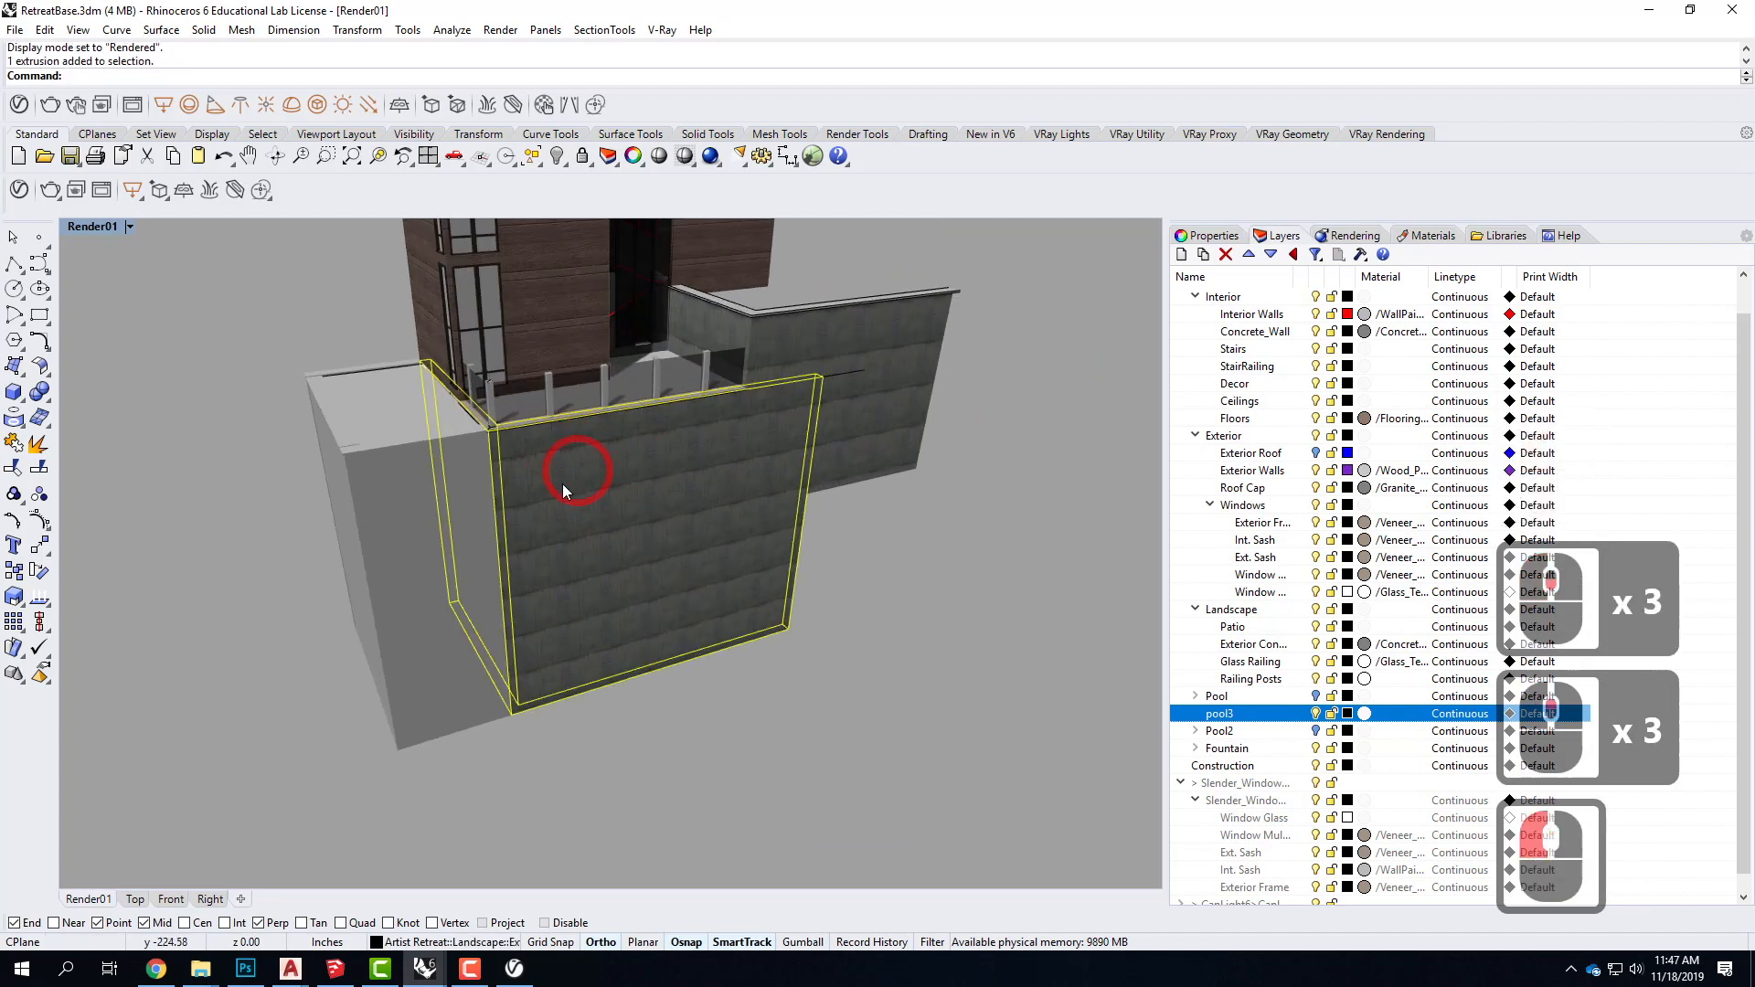
pyautogui.click(782, 797)
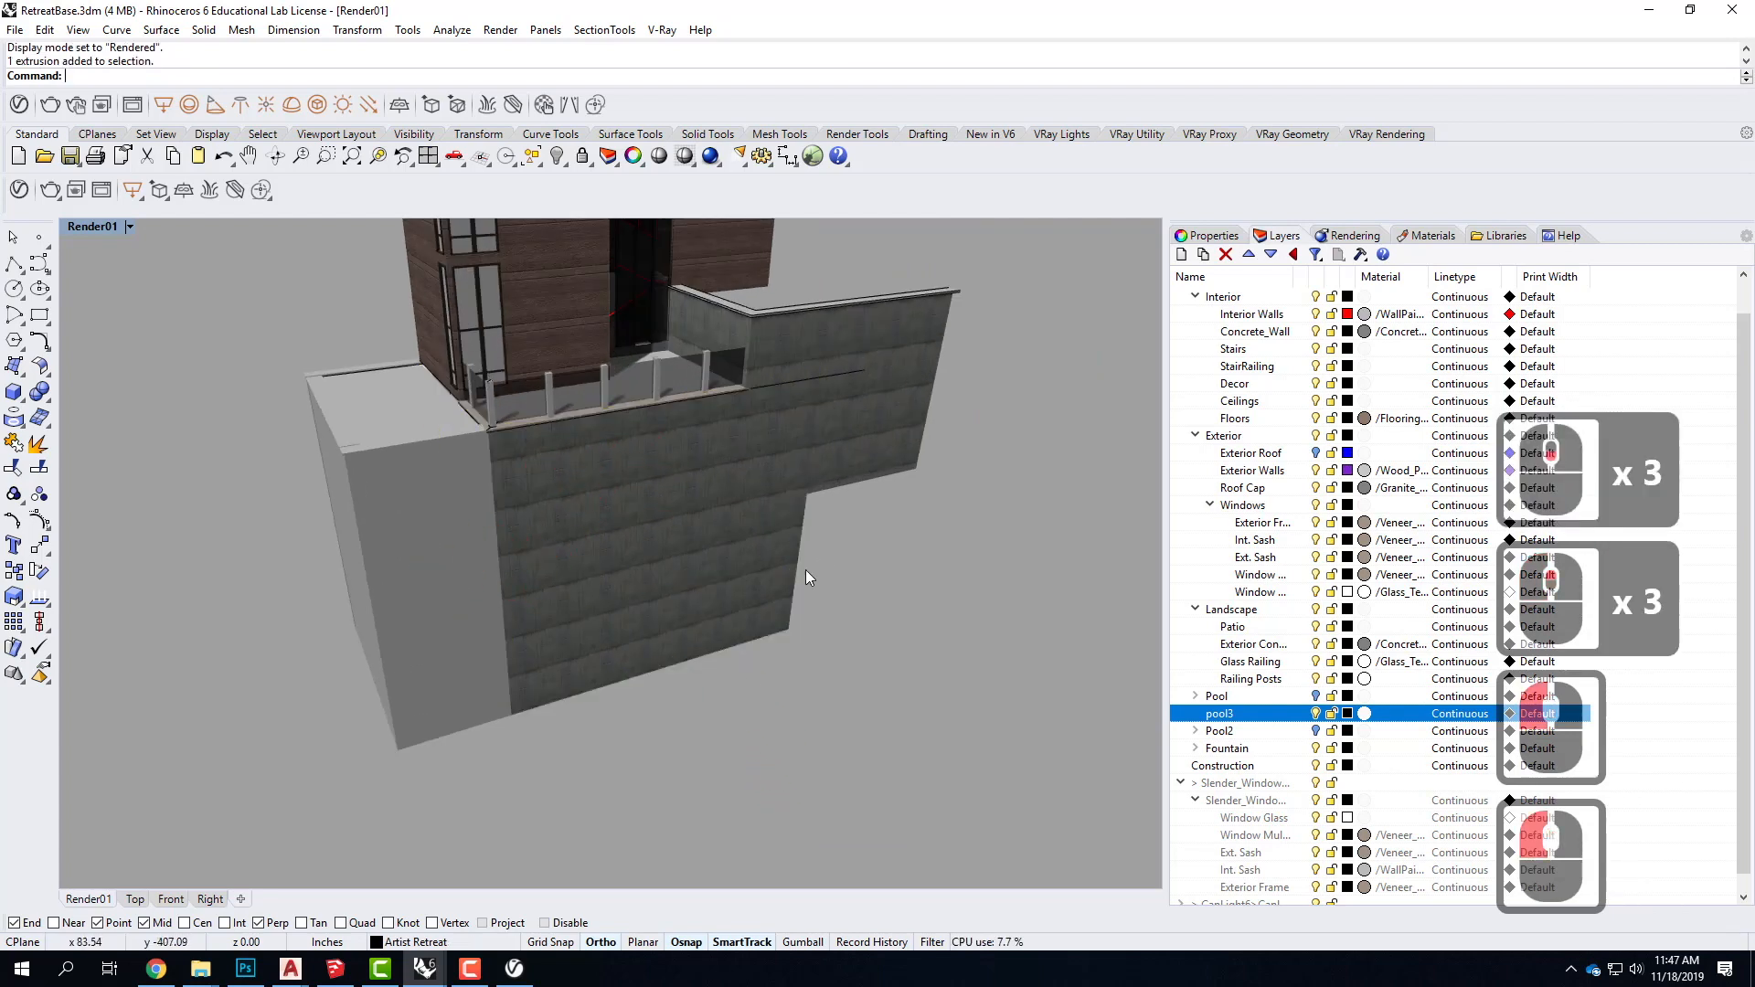
# Step: Apply the V-Ray material Concrete_Simple_G01_4m to the pool's outer wall extrusions and deselect them
pyautogui.moveTo(512, 562); pyautogui.dragTo(566, 526, button='right')
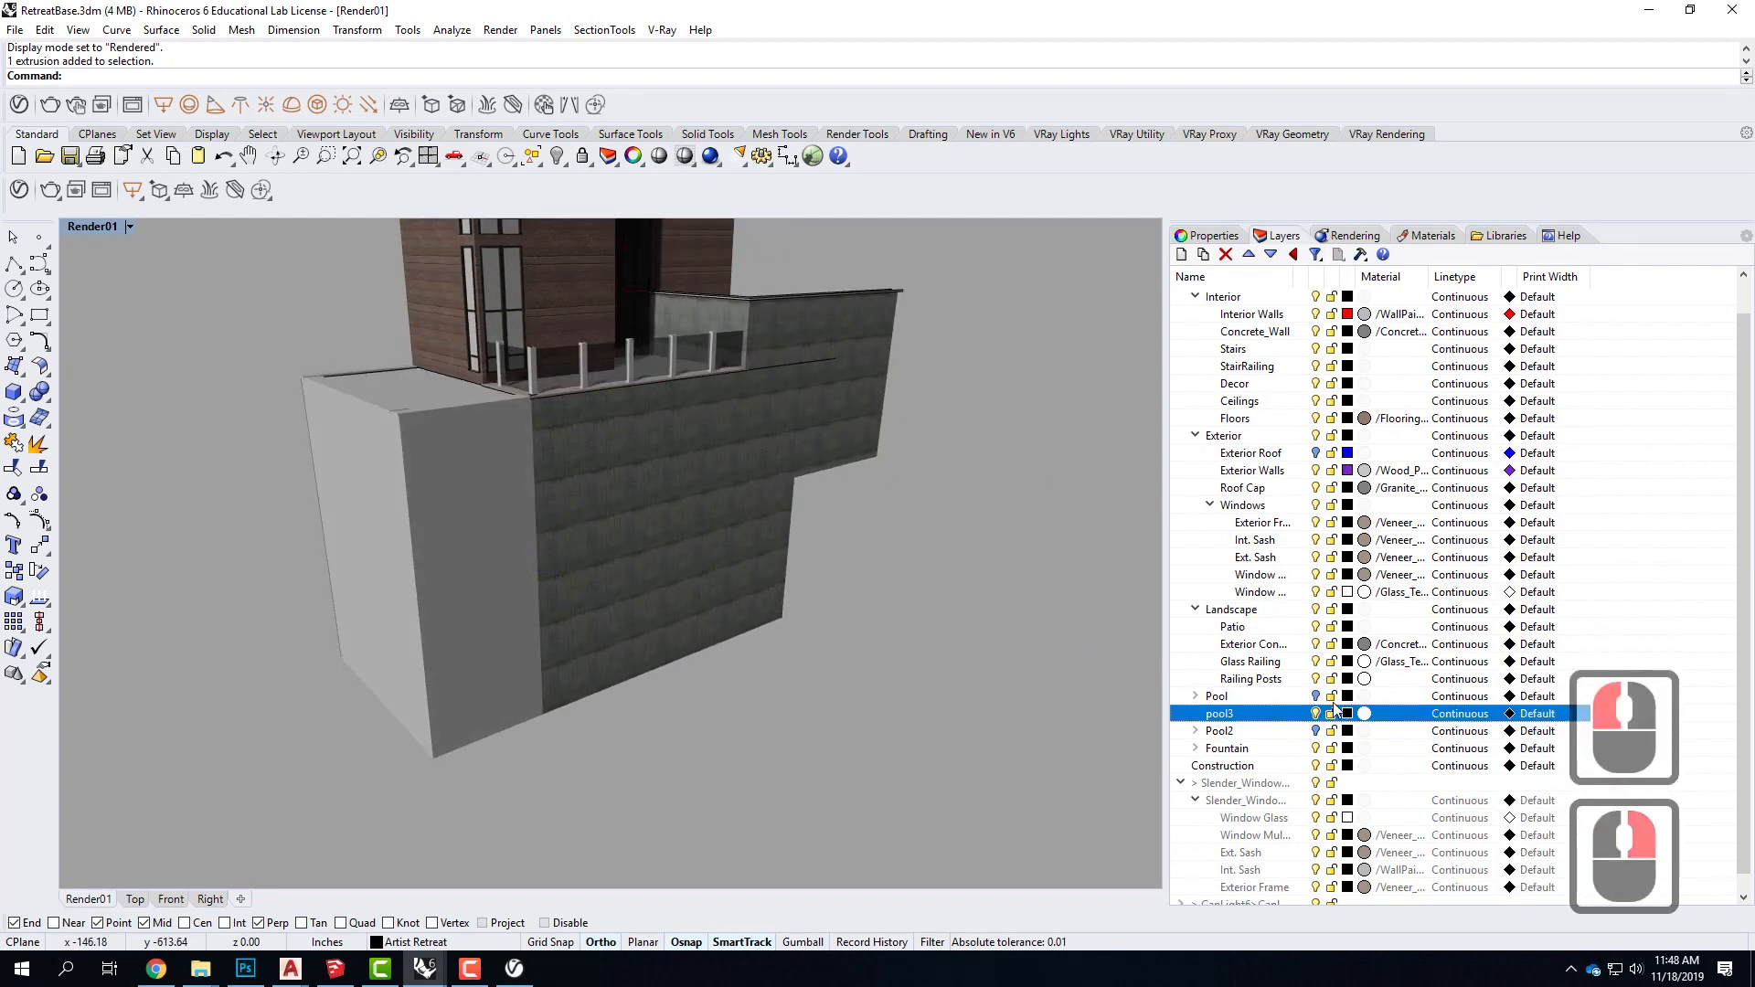
pyautogui.click(466, 509)
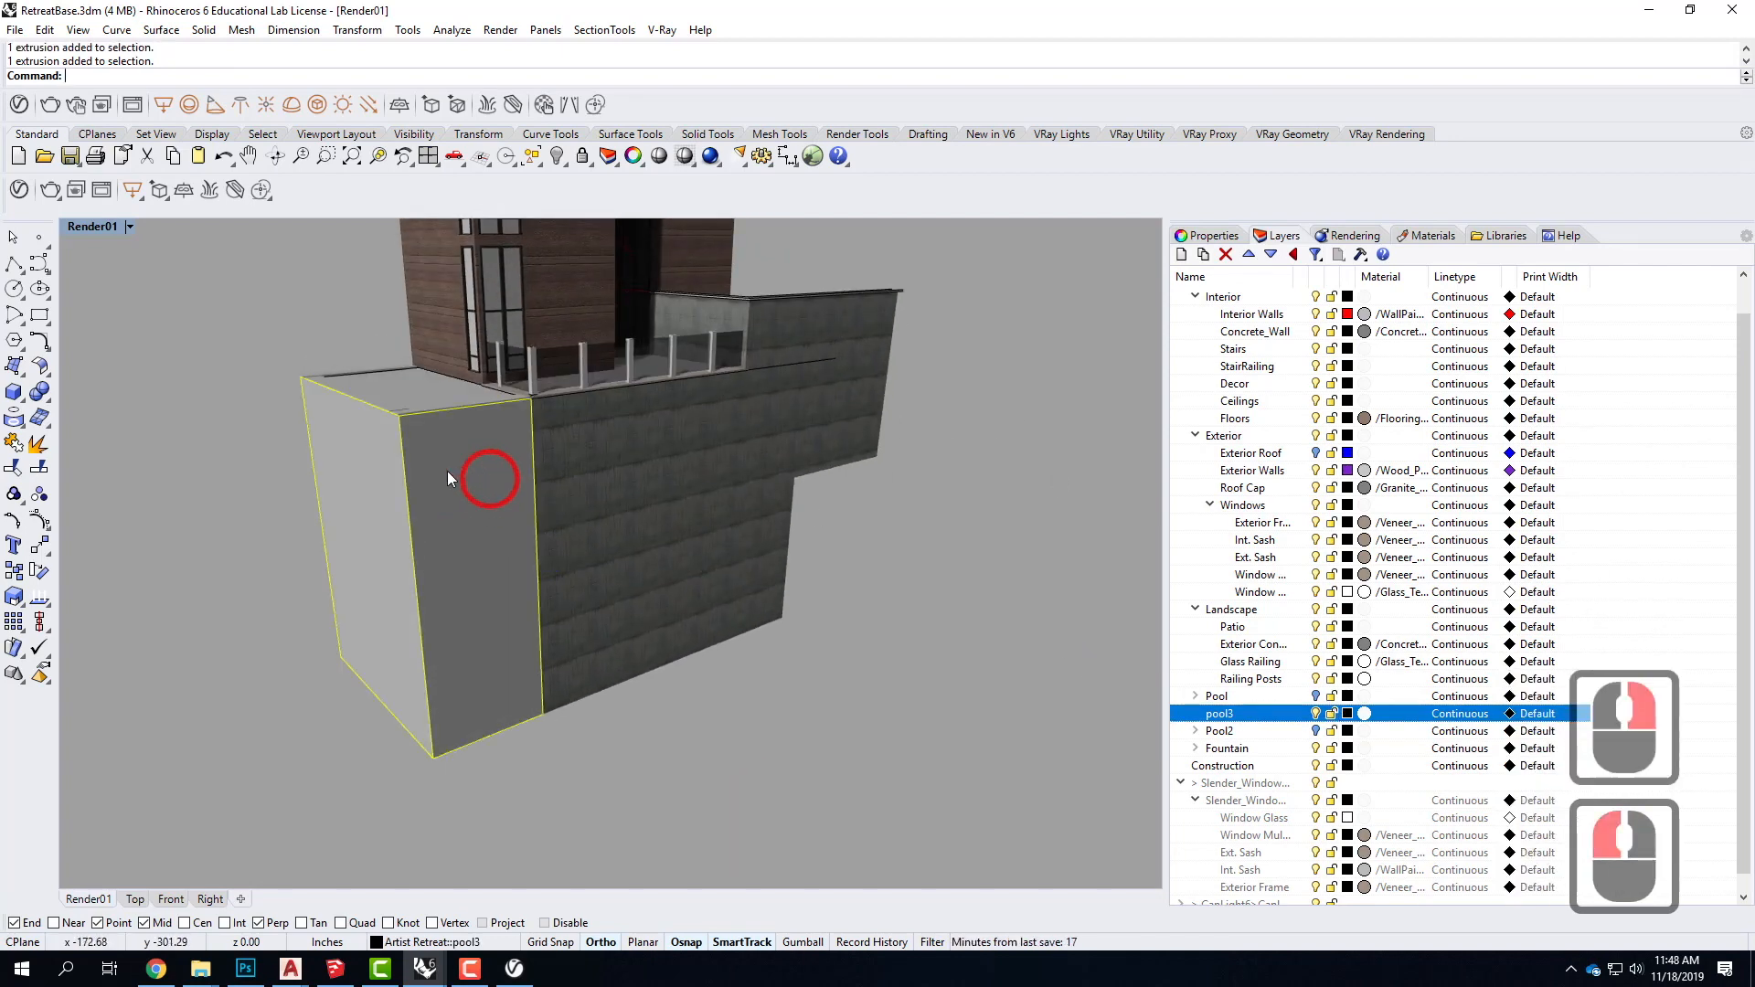
pyautogui.moveTo(369, 502); pyautogui.dragTo(618, 549, button='right')
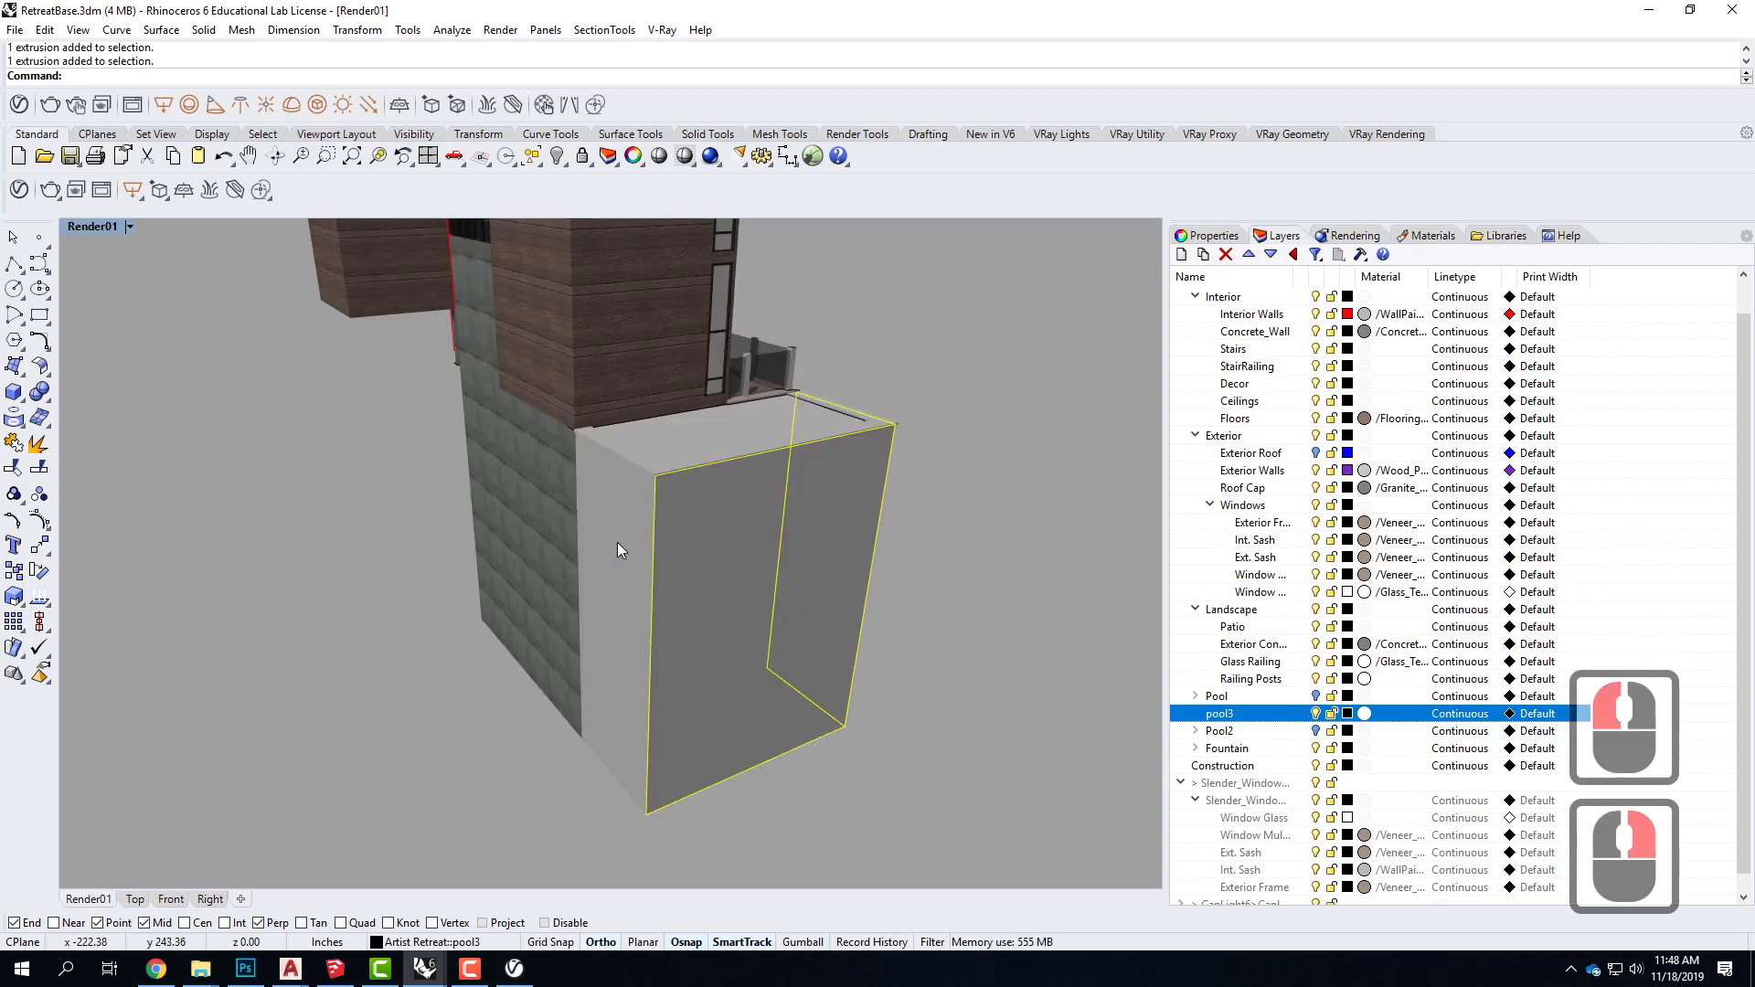
pyautogui.keyDown('shift'); pyautogui.click(619, 542); pyautogui.keyUp('shift')
pyautogui.moveTo(917, 533); pyautogui.dragTo(351, 302, button='right')
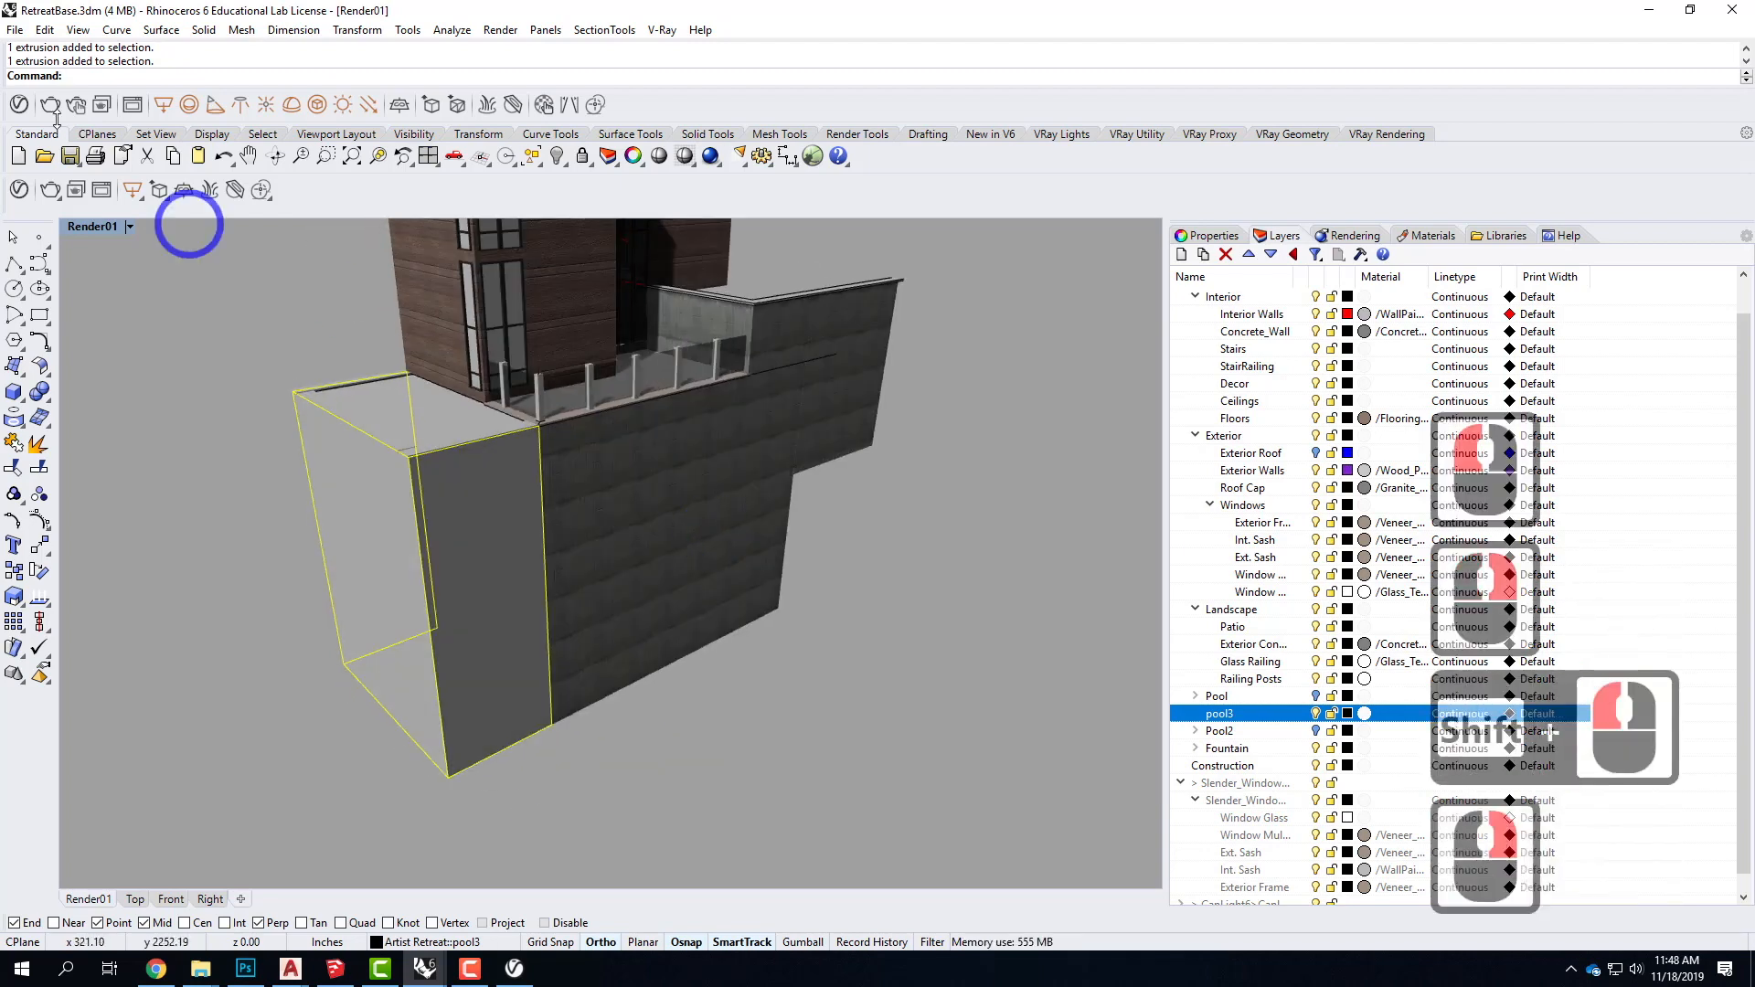
pyautogui.click(49, 190)
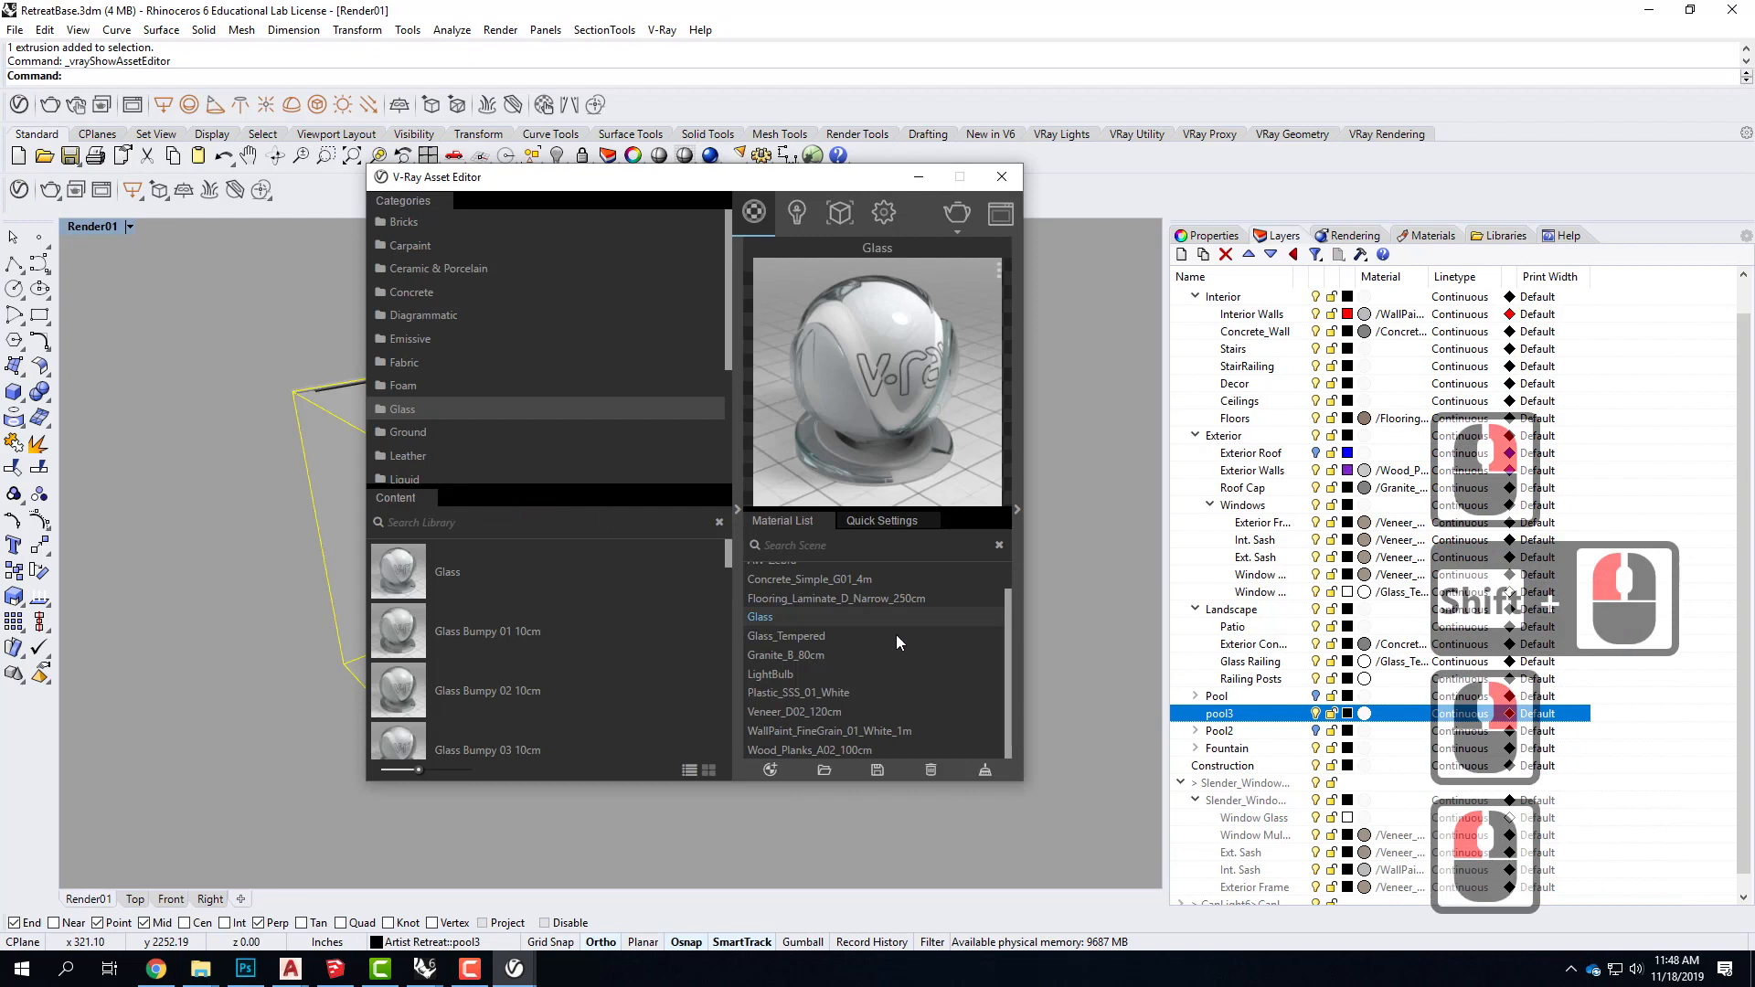
pyautogui.click(832, 578)
pyautogui.scroll(4, 891, 594)
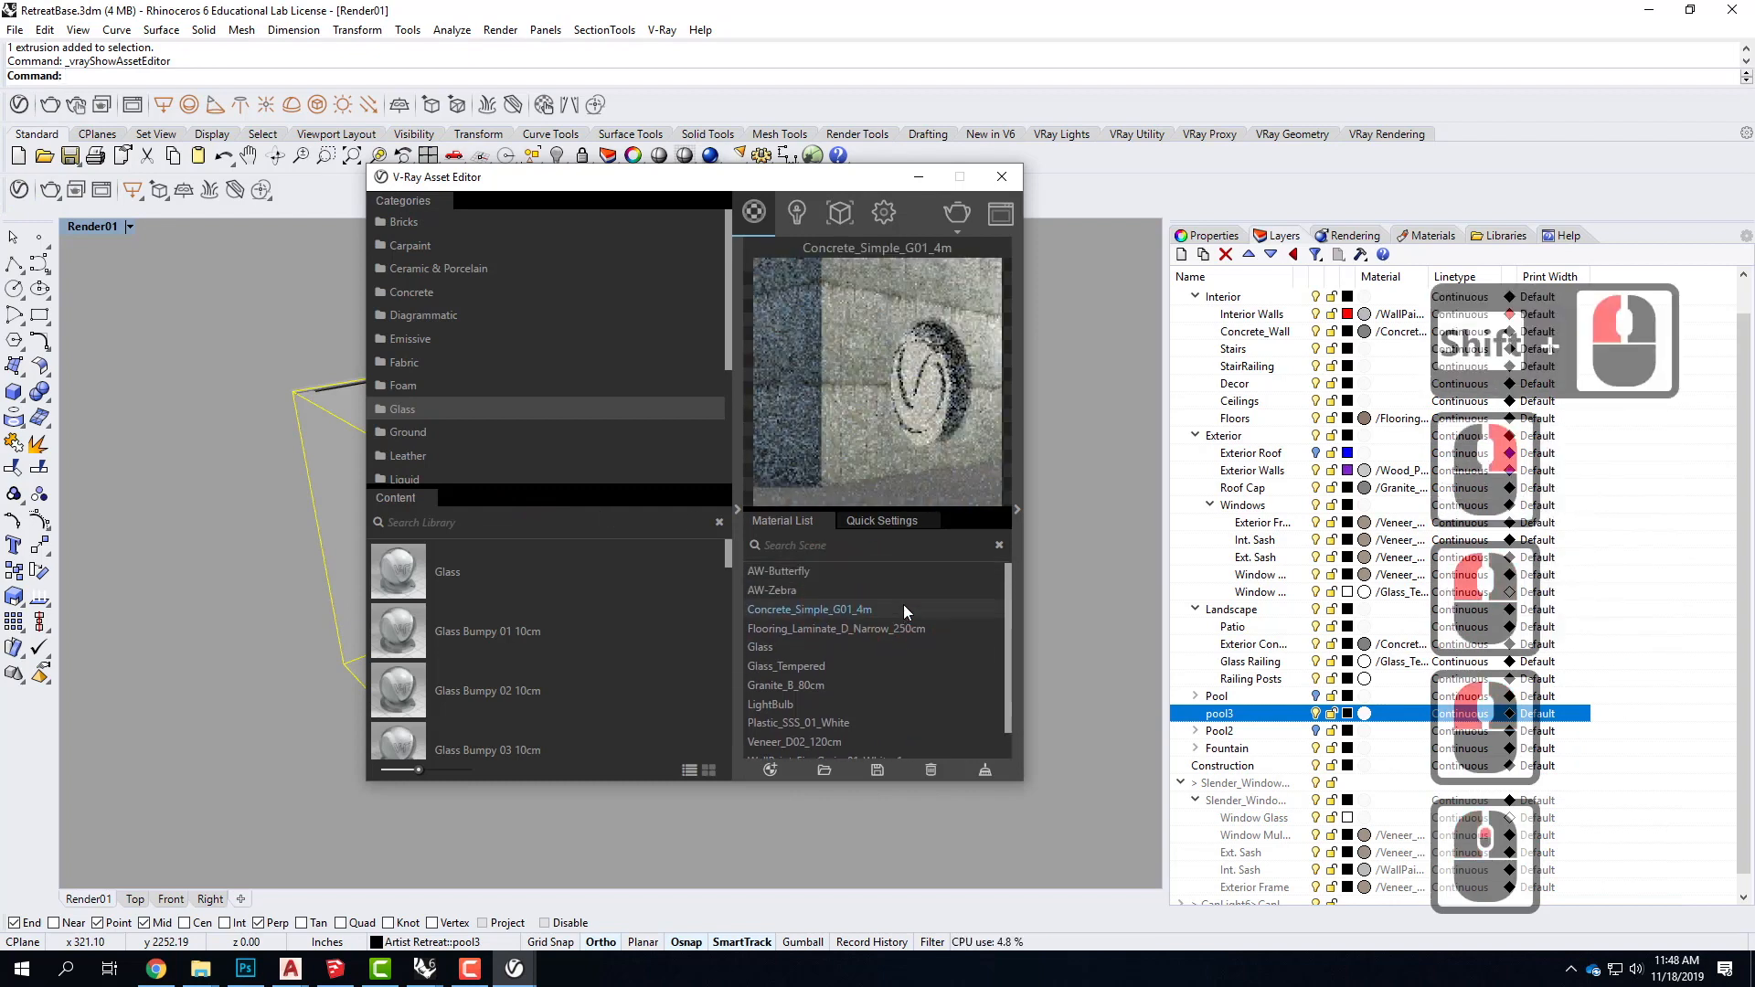
pyautogui.rightClick(841, 608)
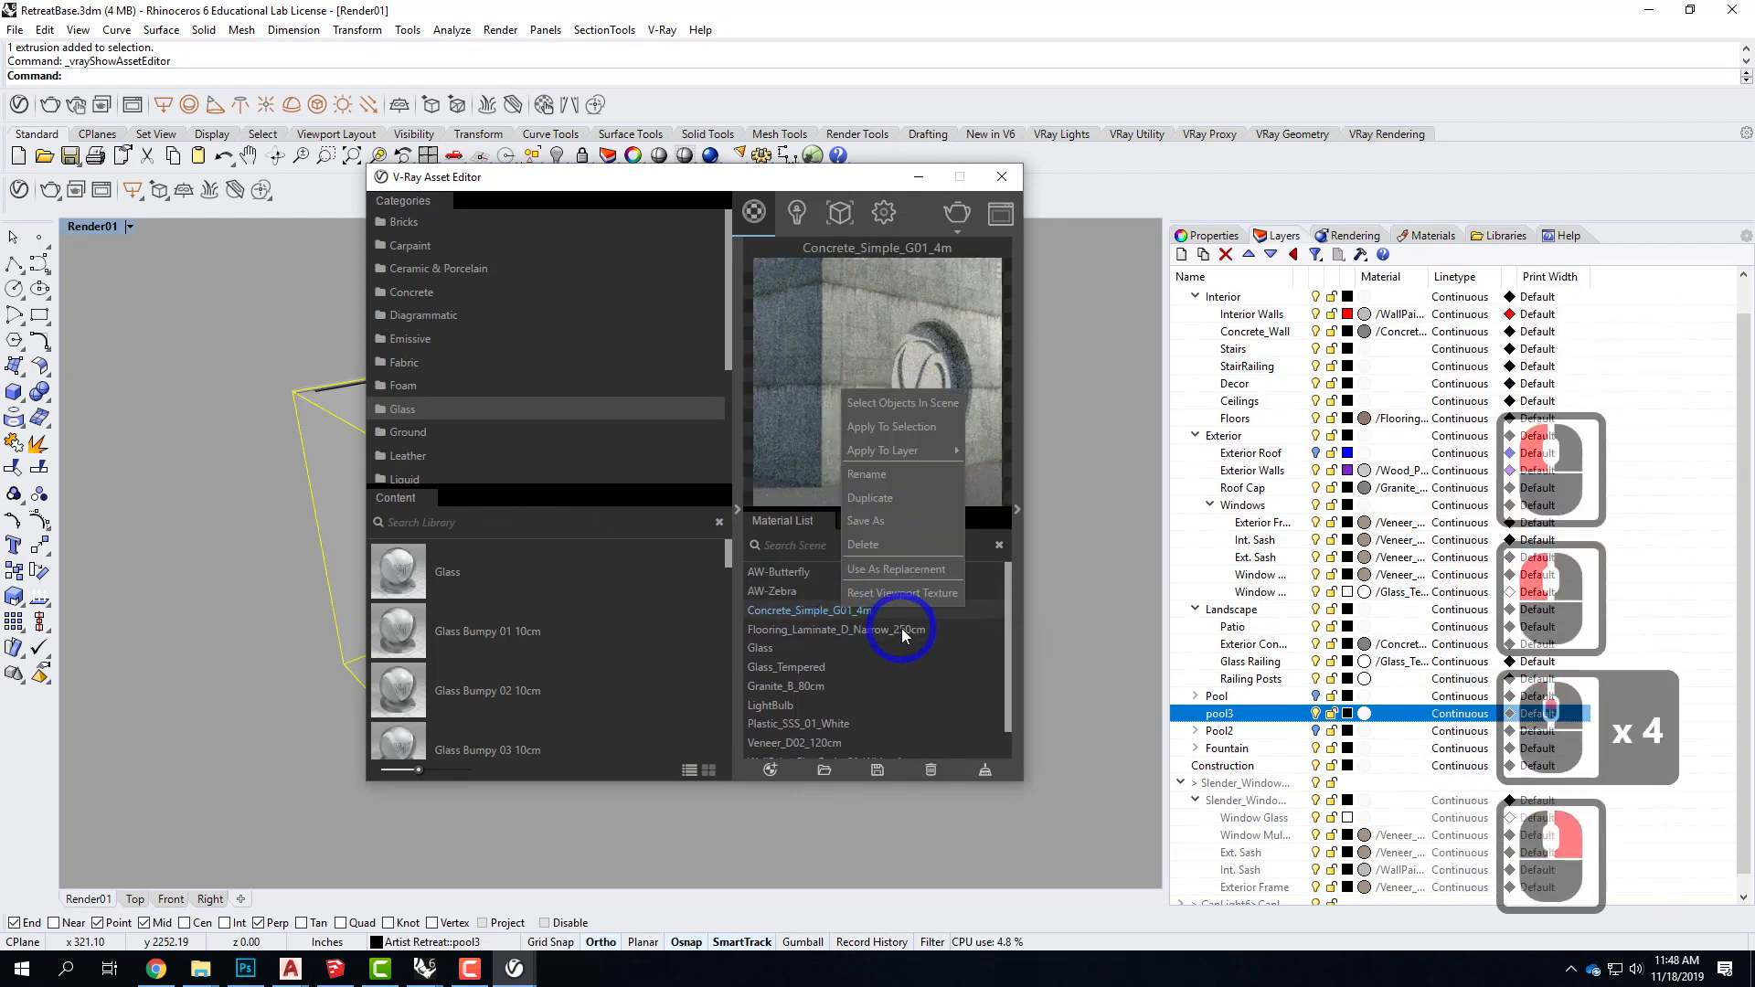
pyautogui.click(903, 427)
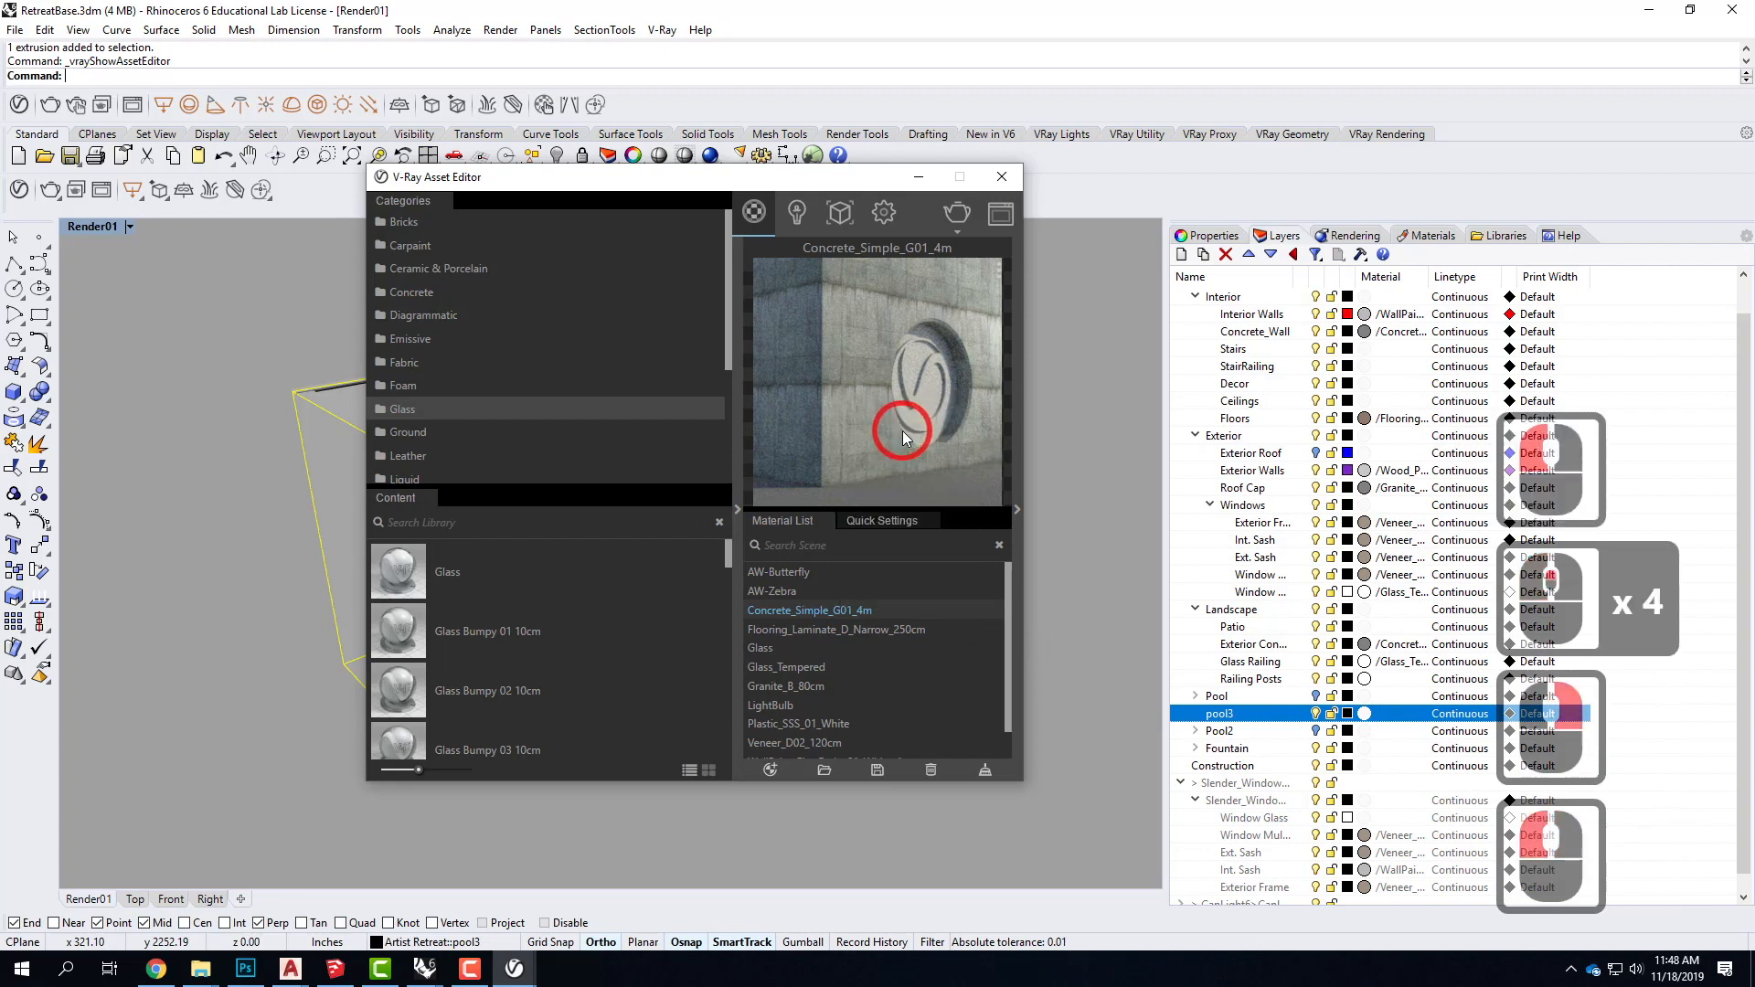
pyautogui.click(1086, 474)
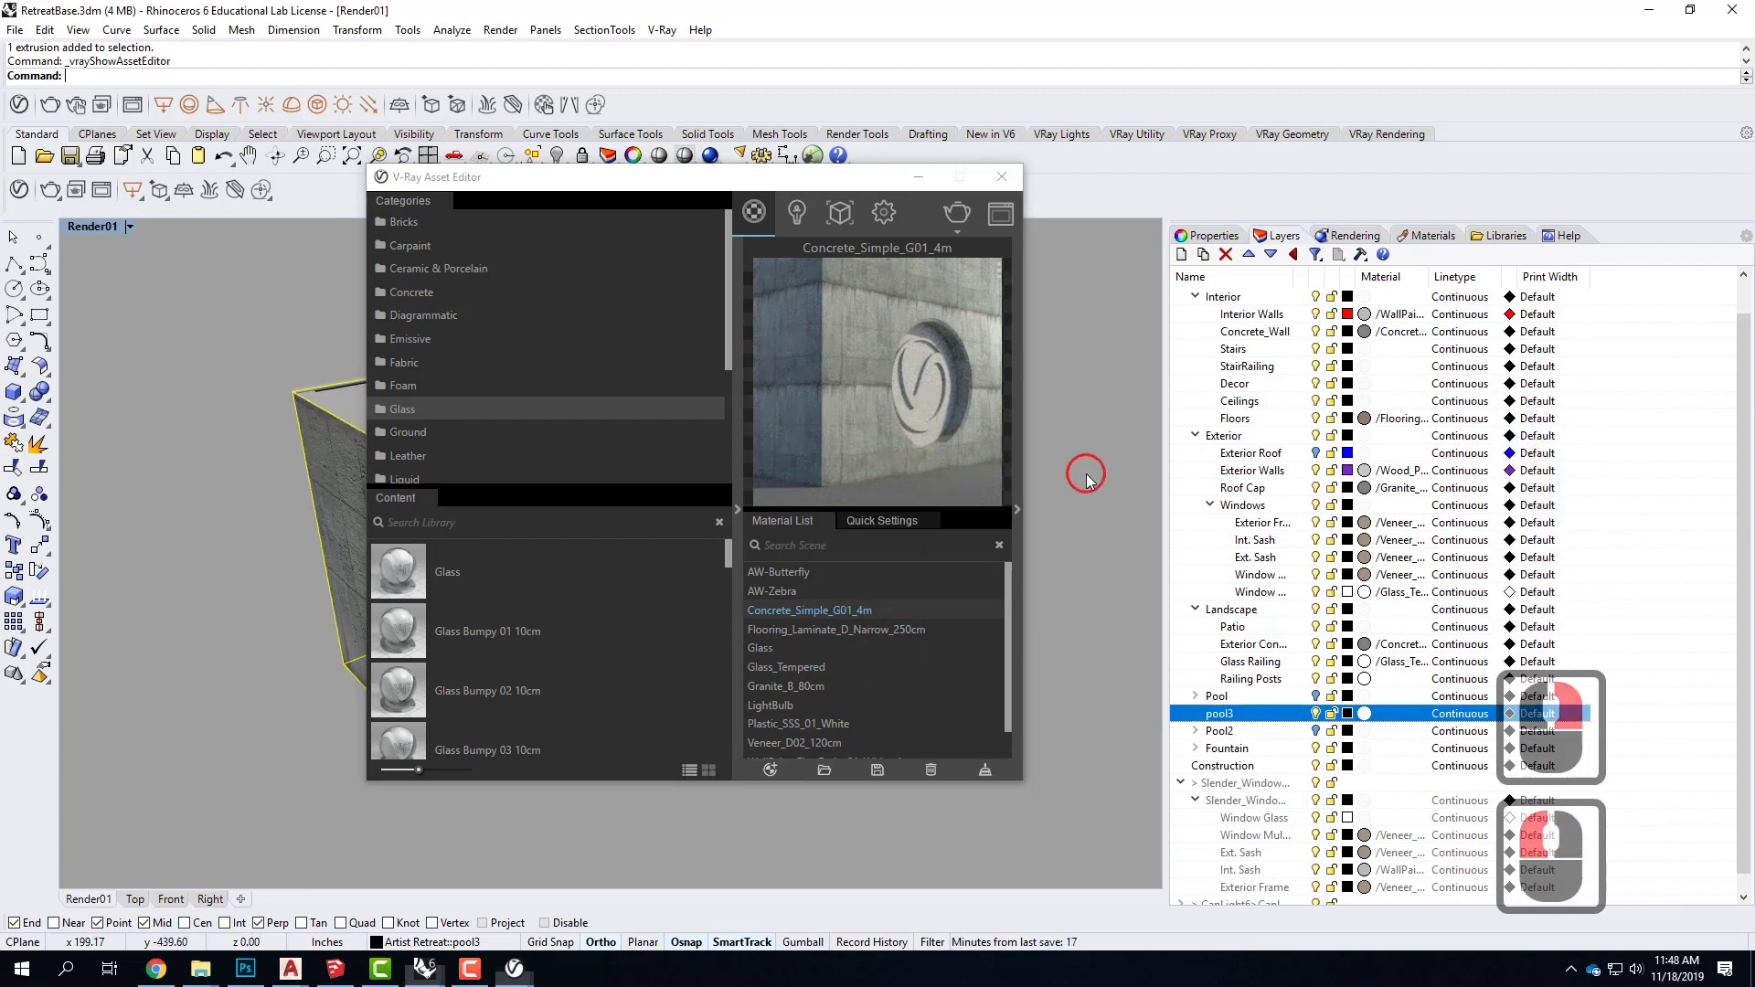
# Step: Select the cap along the terrace wall next to the pool and look up which layer material it uses
pyautogui.moveTo(466, 176); pyautogui.dragTo(793, 207)
pyautogui.click(510, 432)
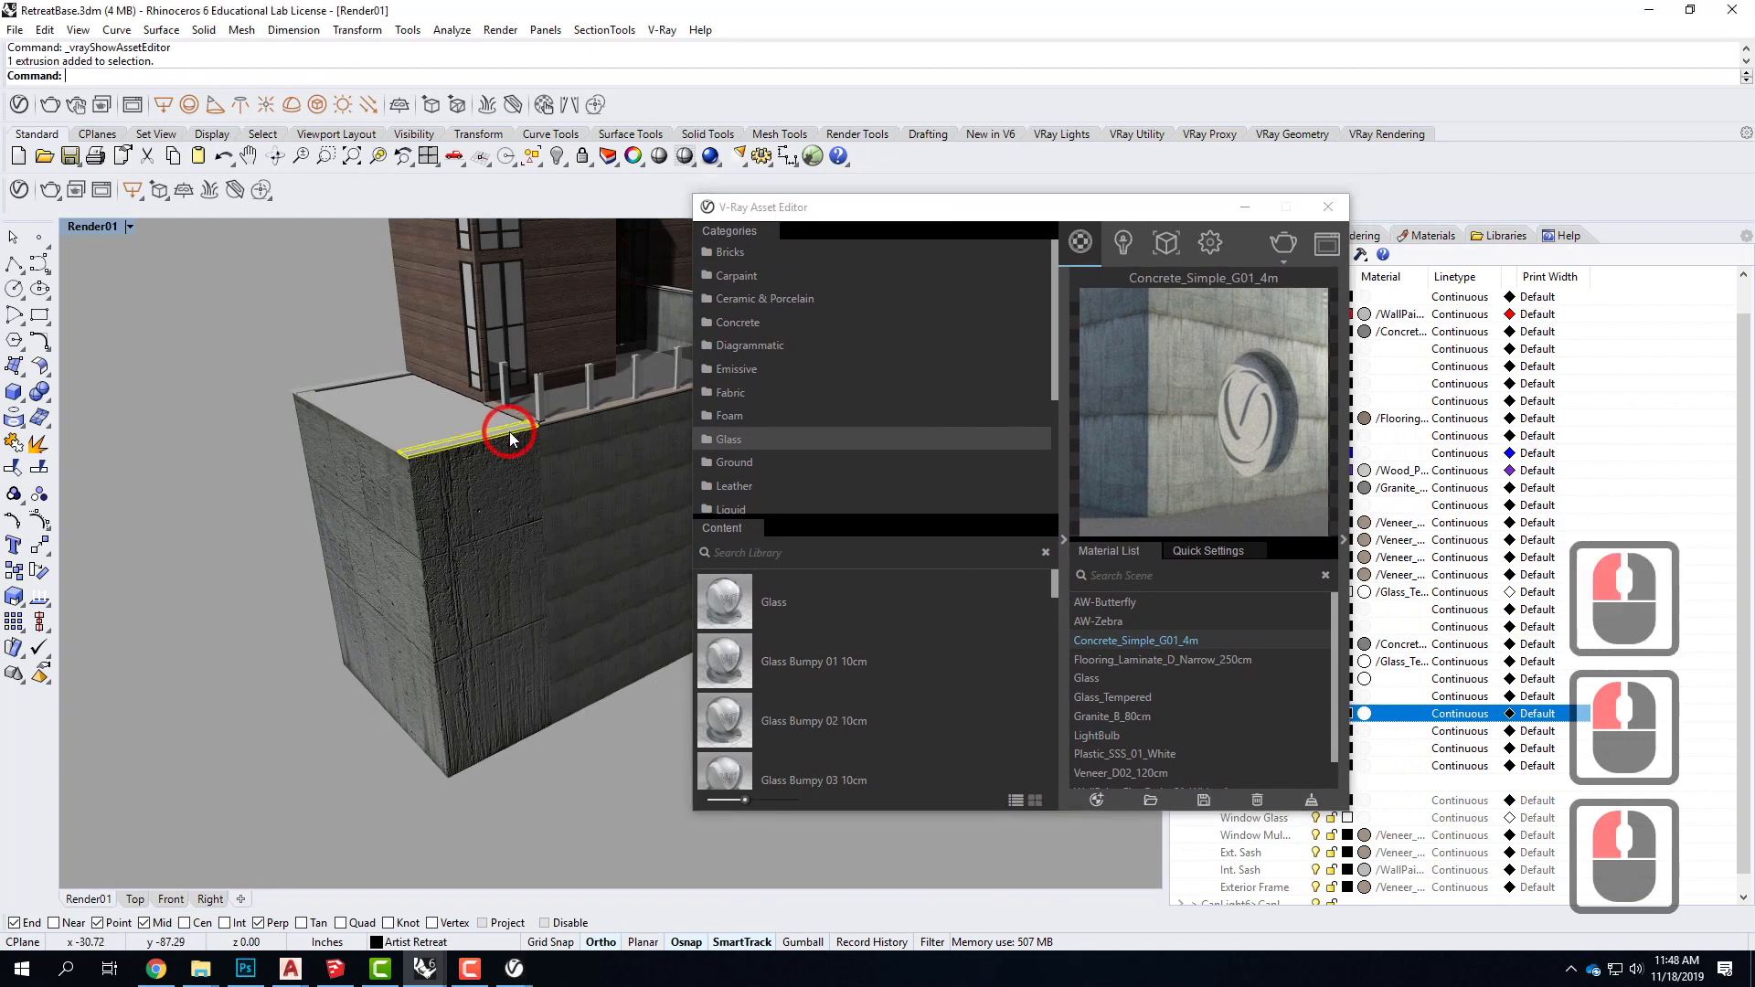
pyautogui.keyDown('shift'); pyautogui.click(371, 419); pyautogui.keyUp('shift')
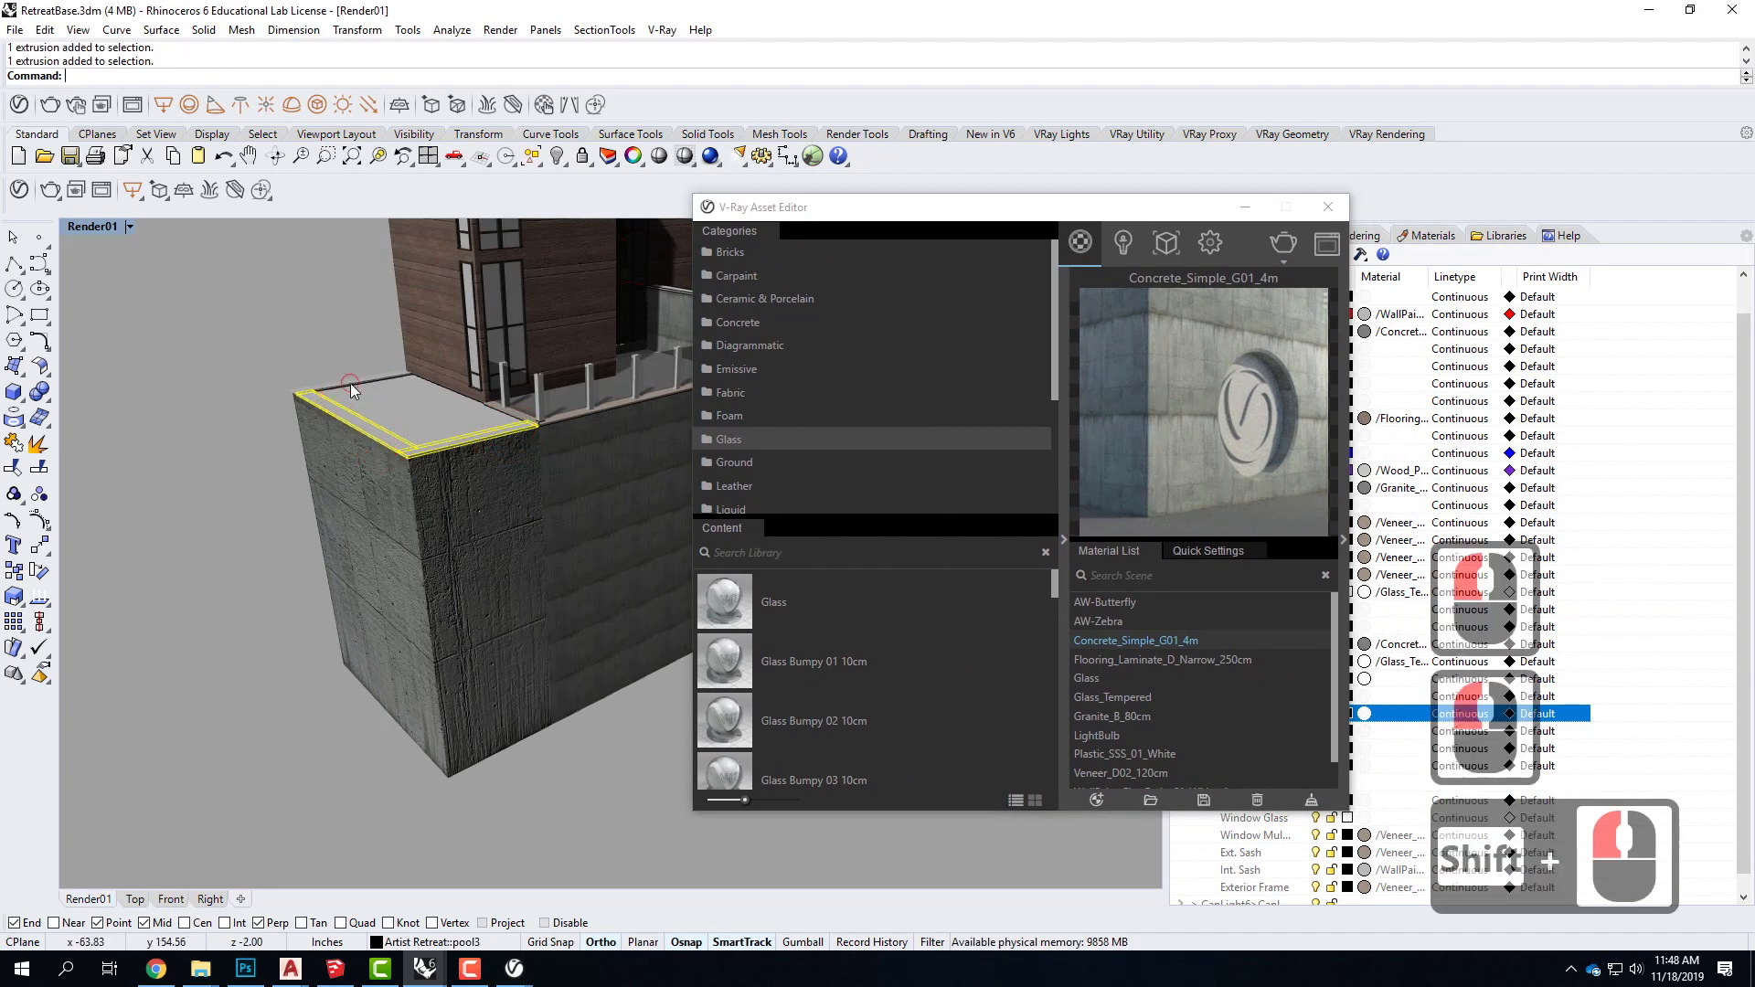
pyautogui.keyDown('shift'); pyautogui.click(349, 382); pyautogui.keyUp('shift')
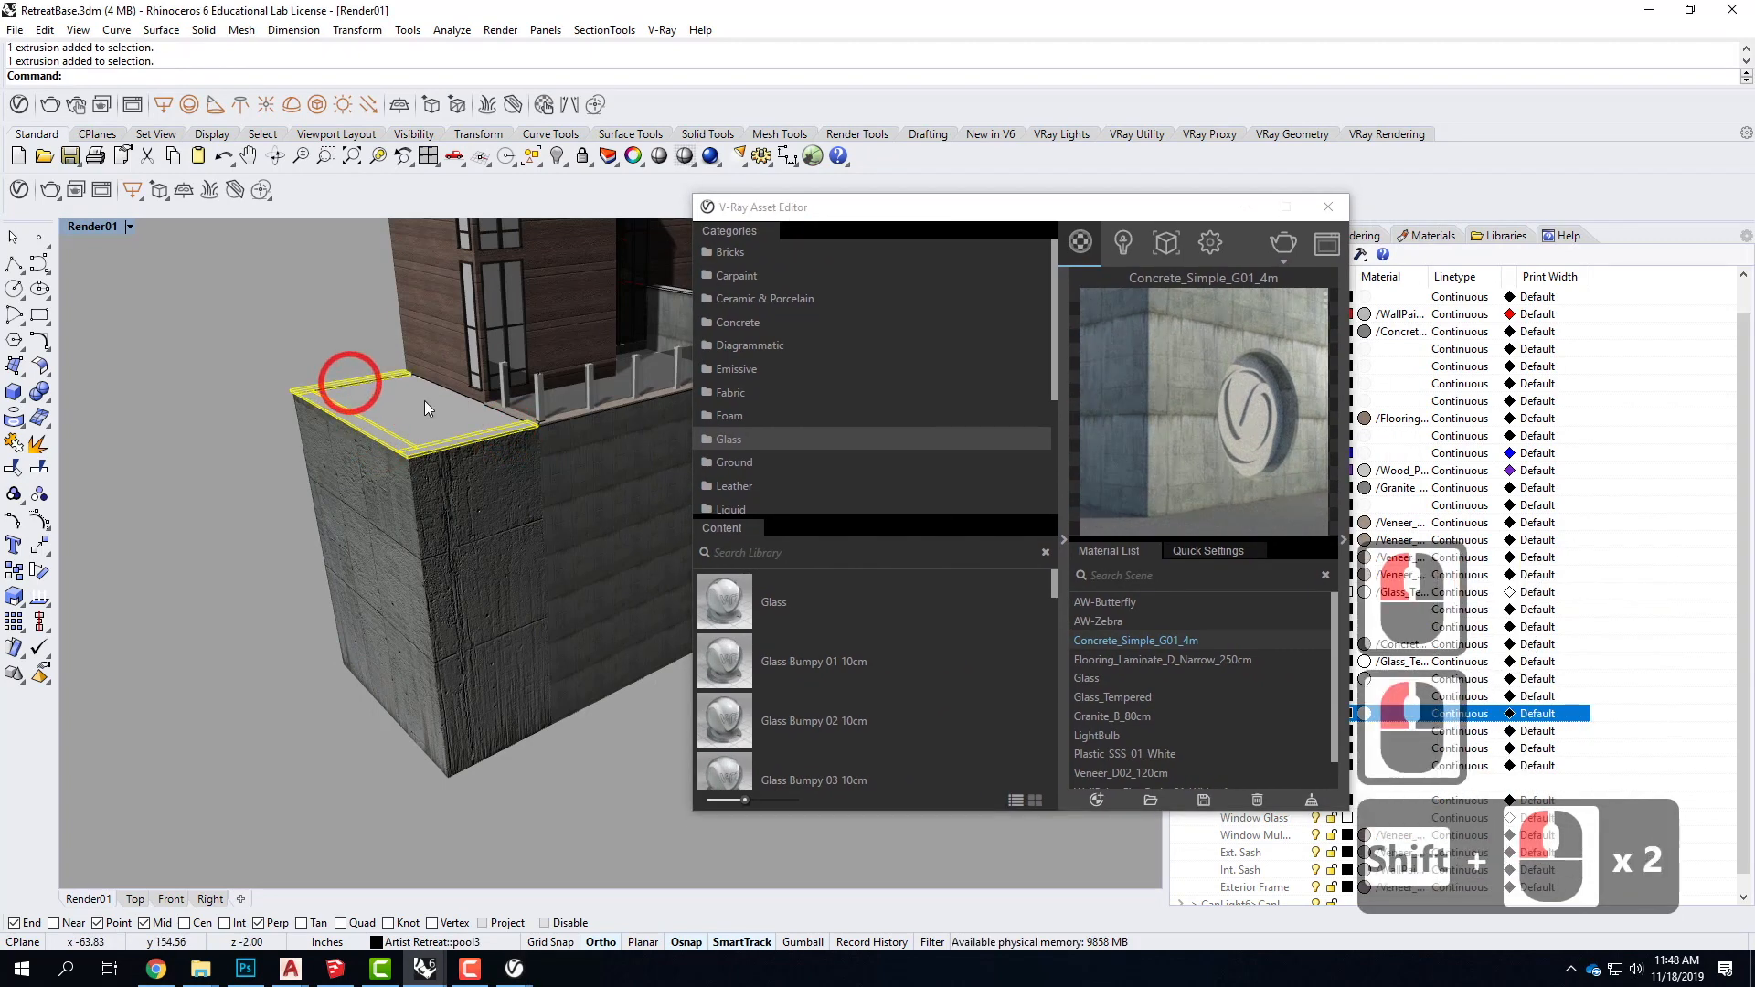
pyautogui.click(622, 406)
pyautogui.click(688, 467)
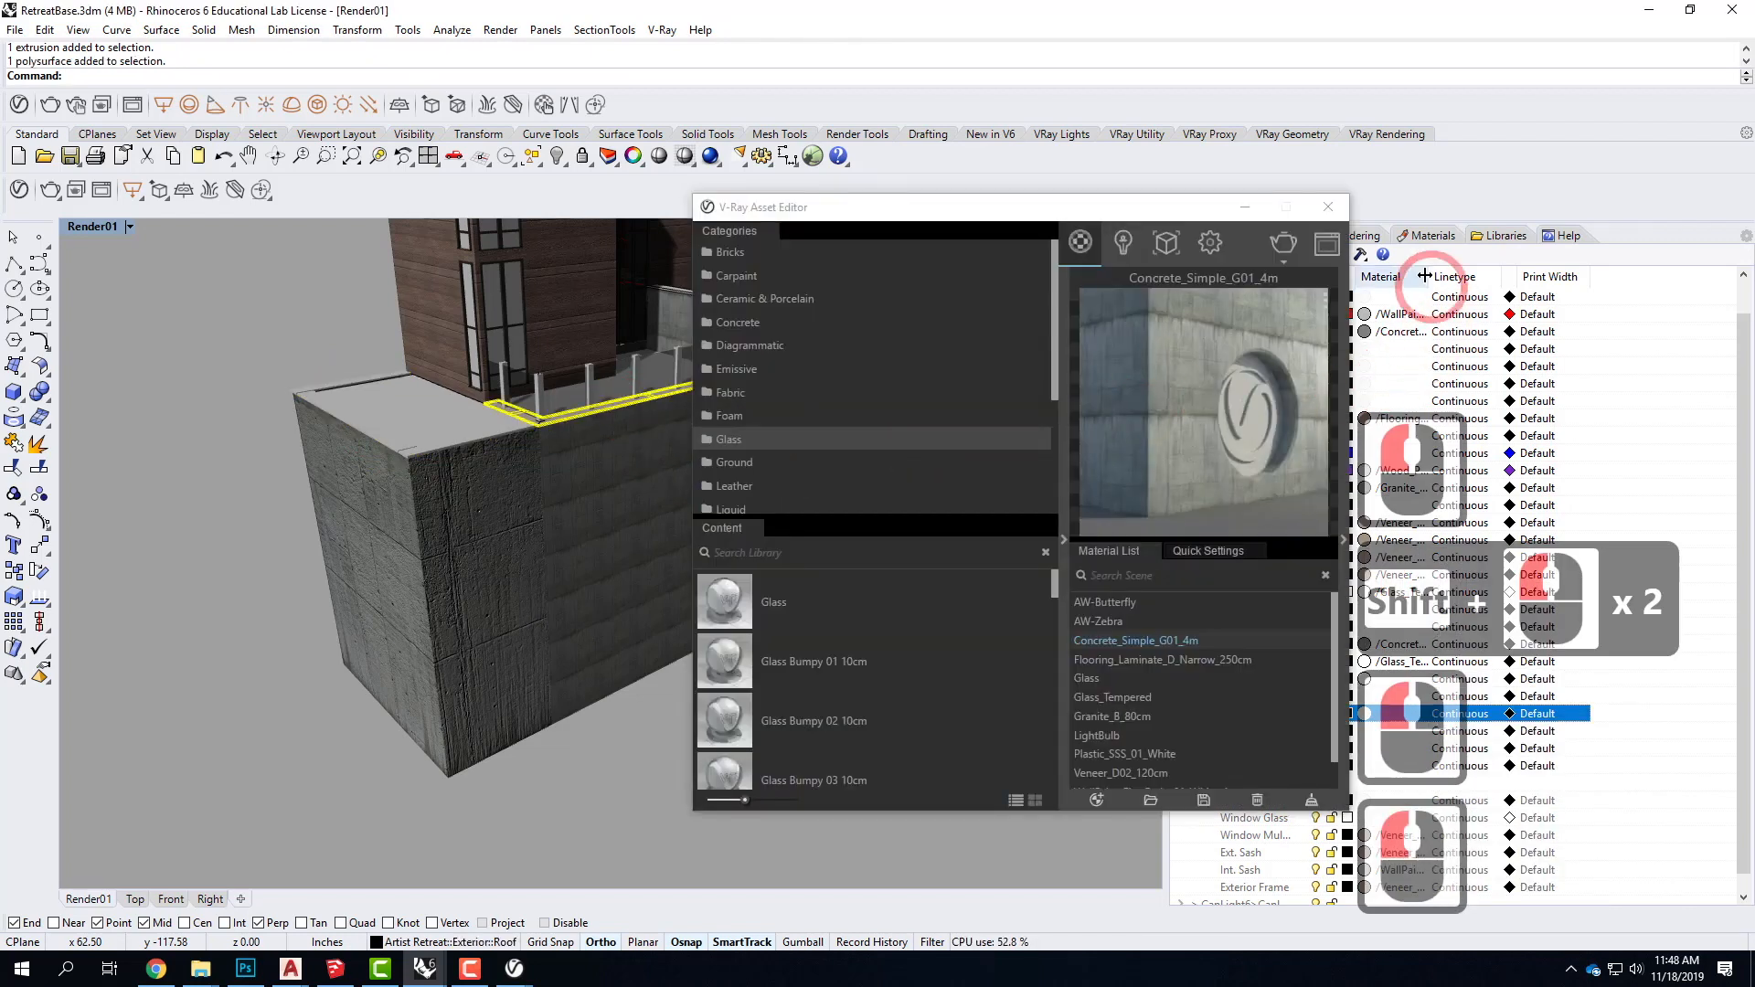
pyautogui.moveTo(1151, 208); pyautogui.dragTo(888, 277)
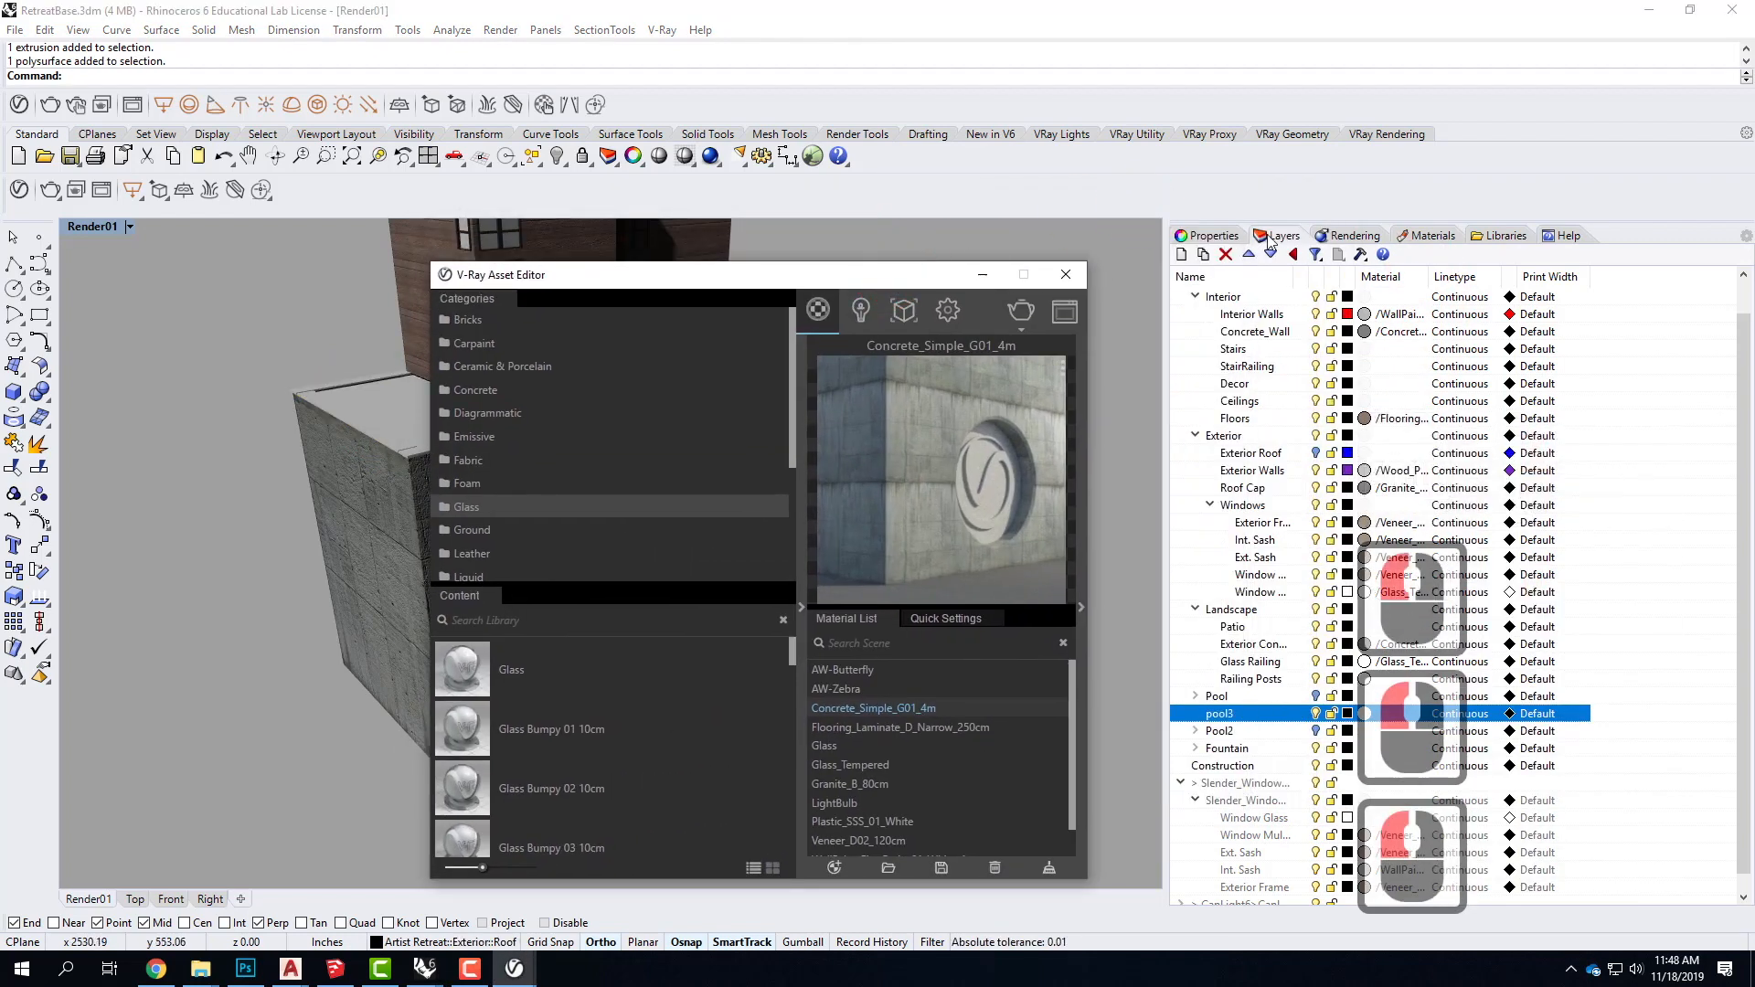
pyautogui.click(1207, 235)
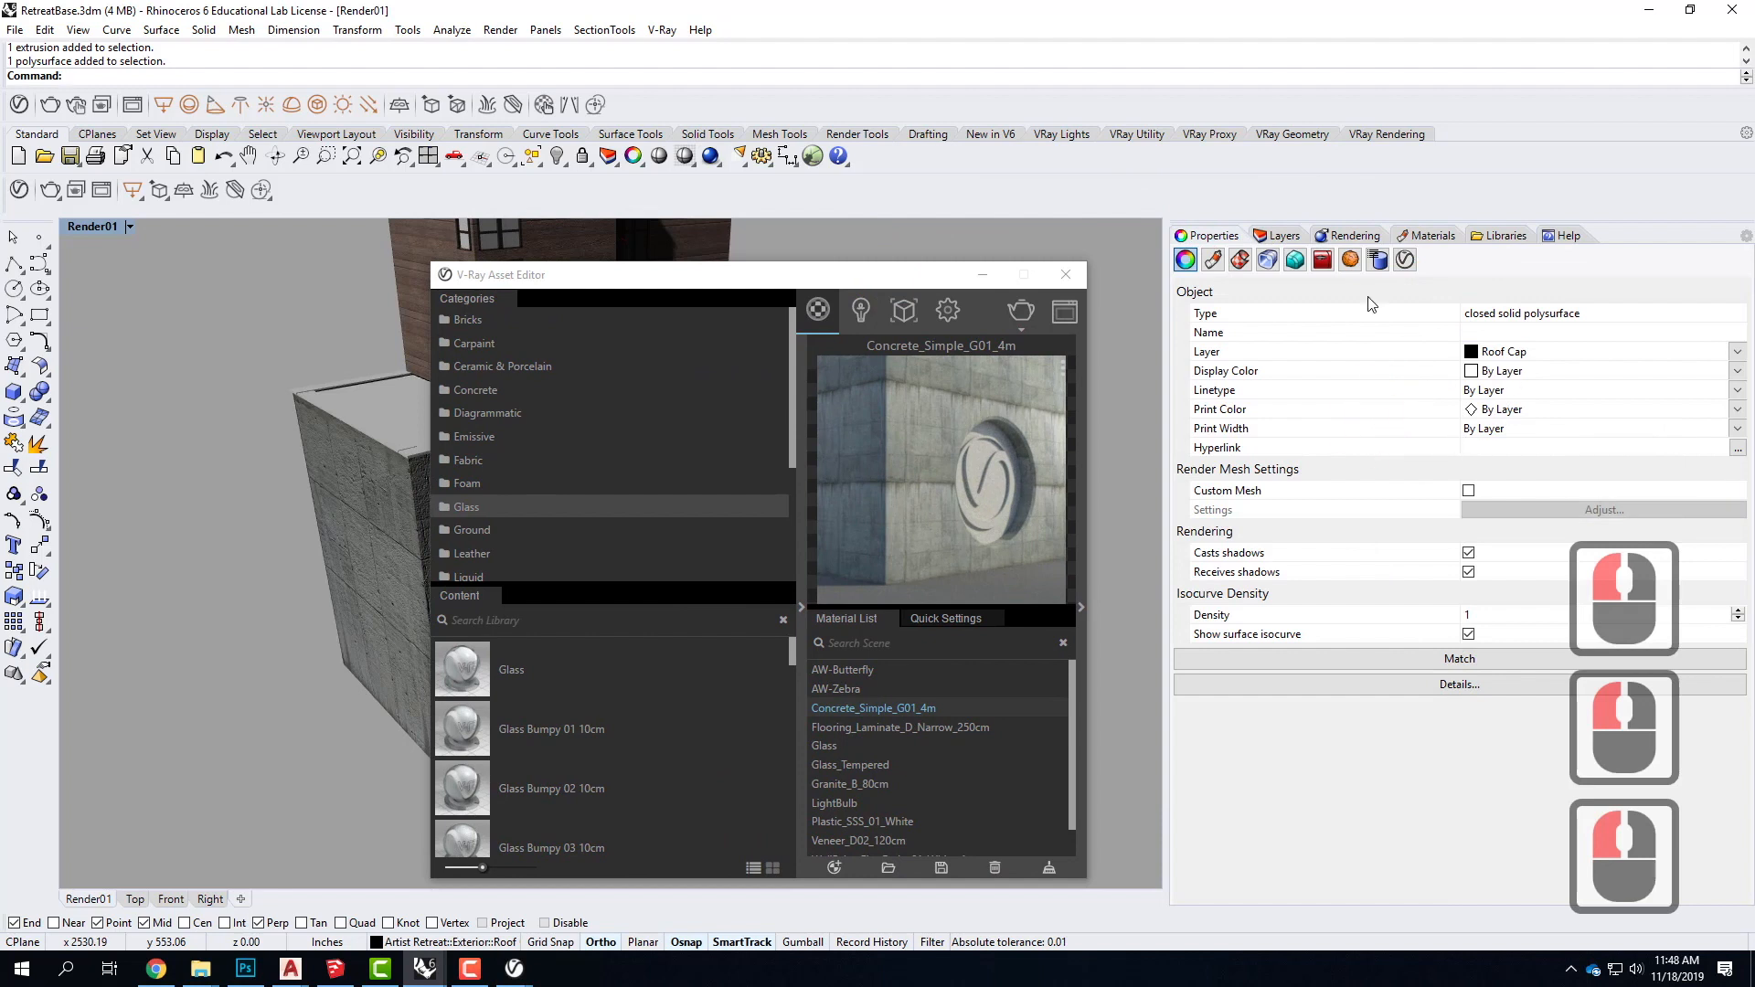
pyautogui.click(1212, 260)
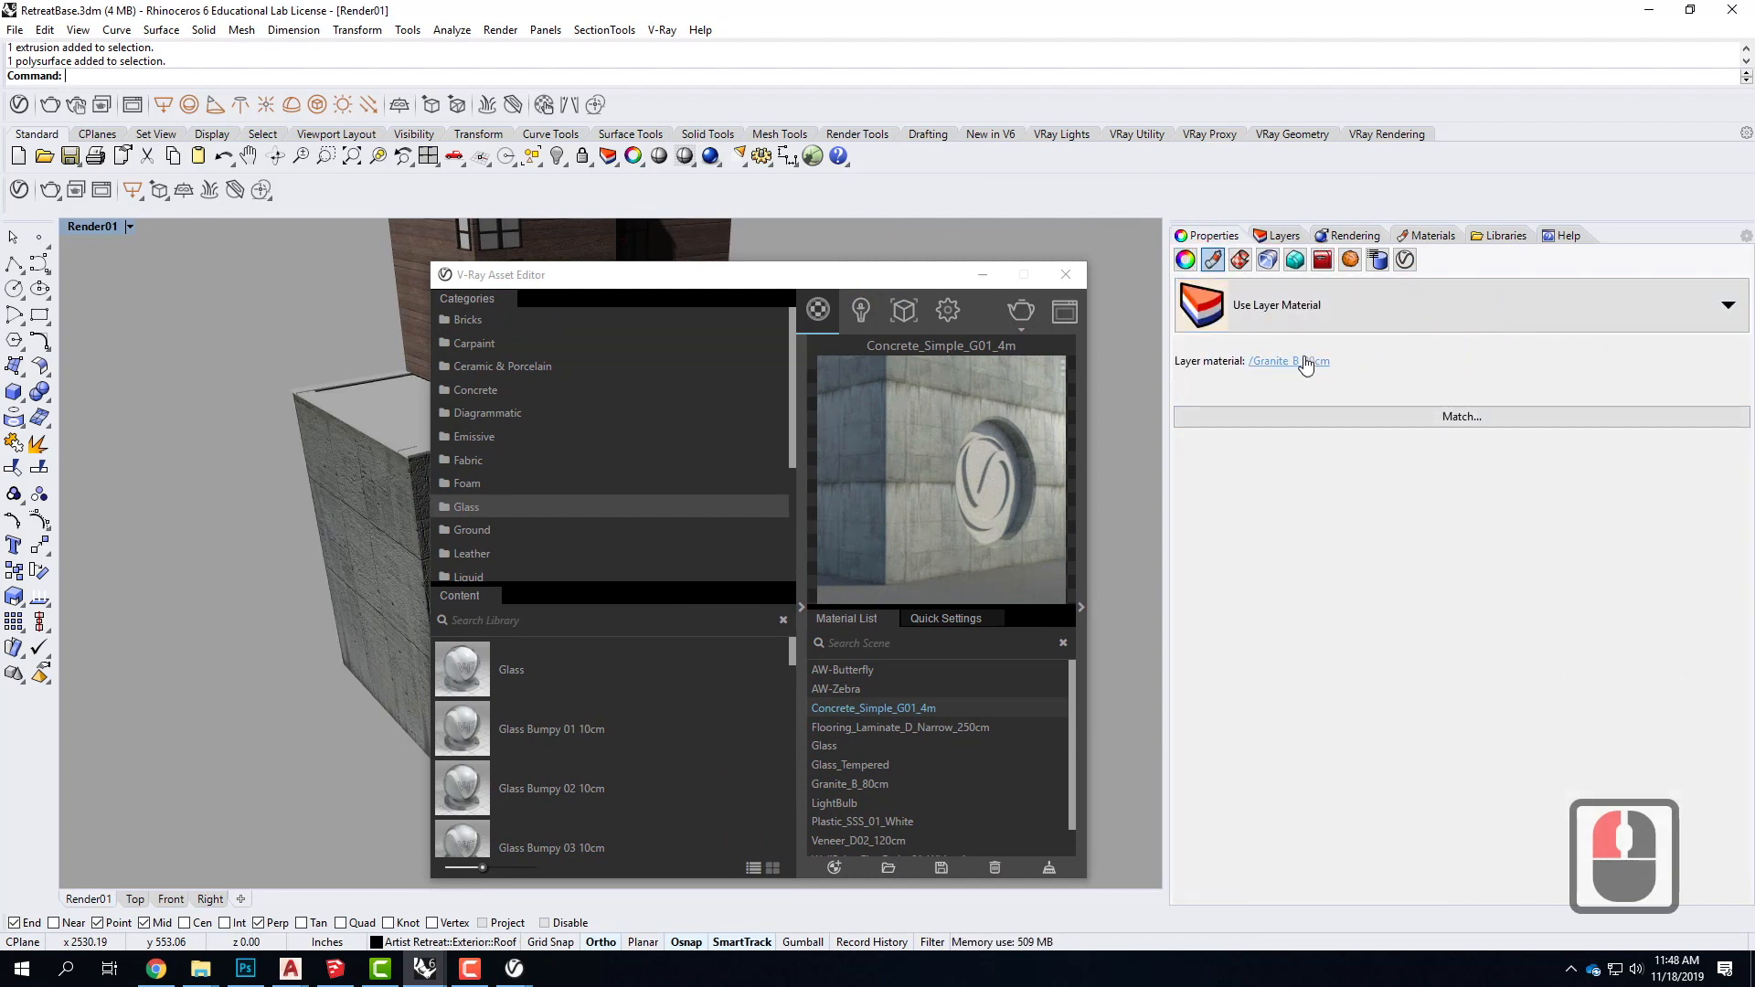
# Step: Select the pool's three rim pieces and apply the Granite_B_80cm material to them
pyautogui.moveTo(758, 272); pyautogui.dragTo(1012, 261)
pyautogui.click(462, 391)
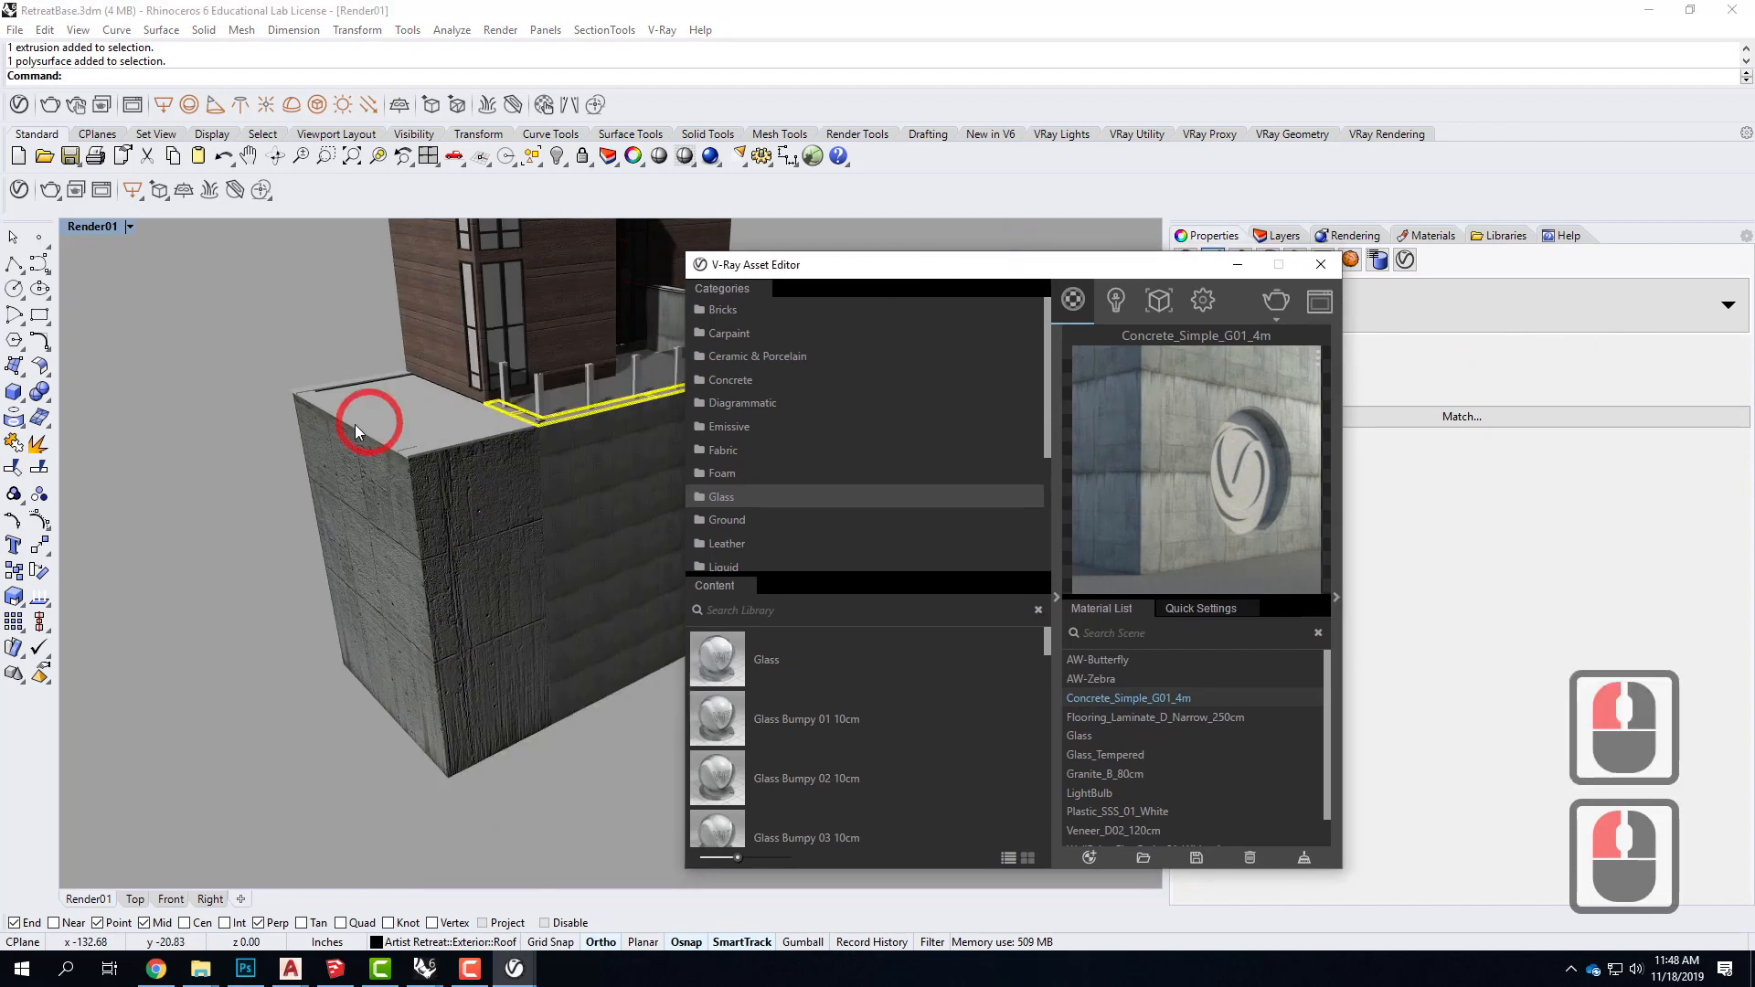
pyautogui.click(434, 447)
pyautogui.keyDown('shift'); pyautogui.click(386, 435); pyautogui.keyUp('shift')
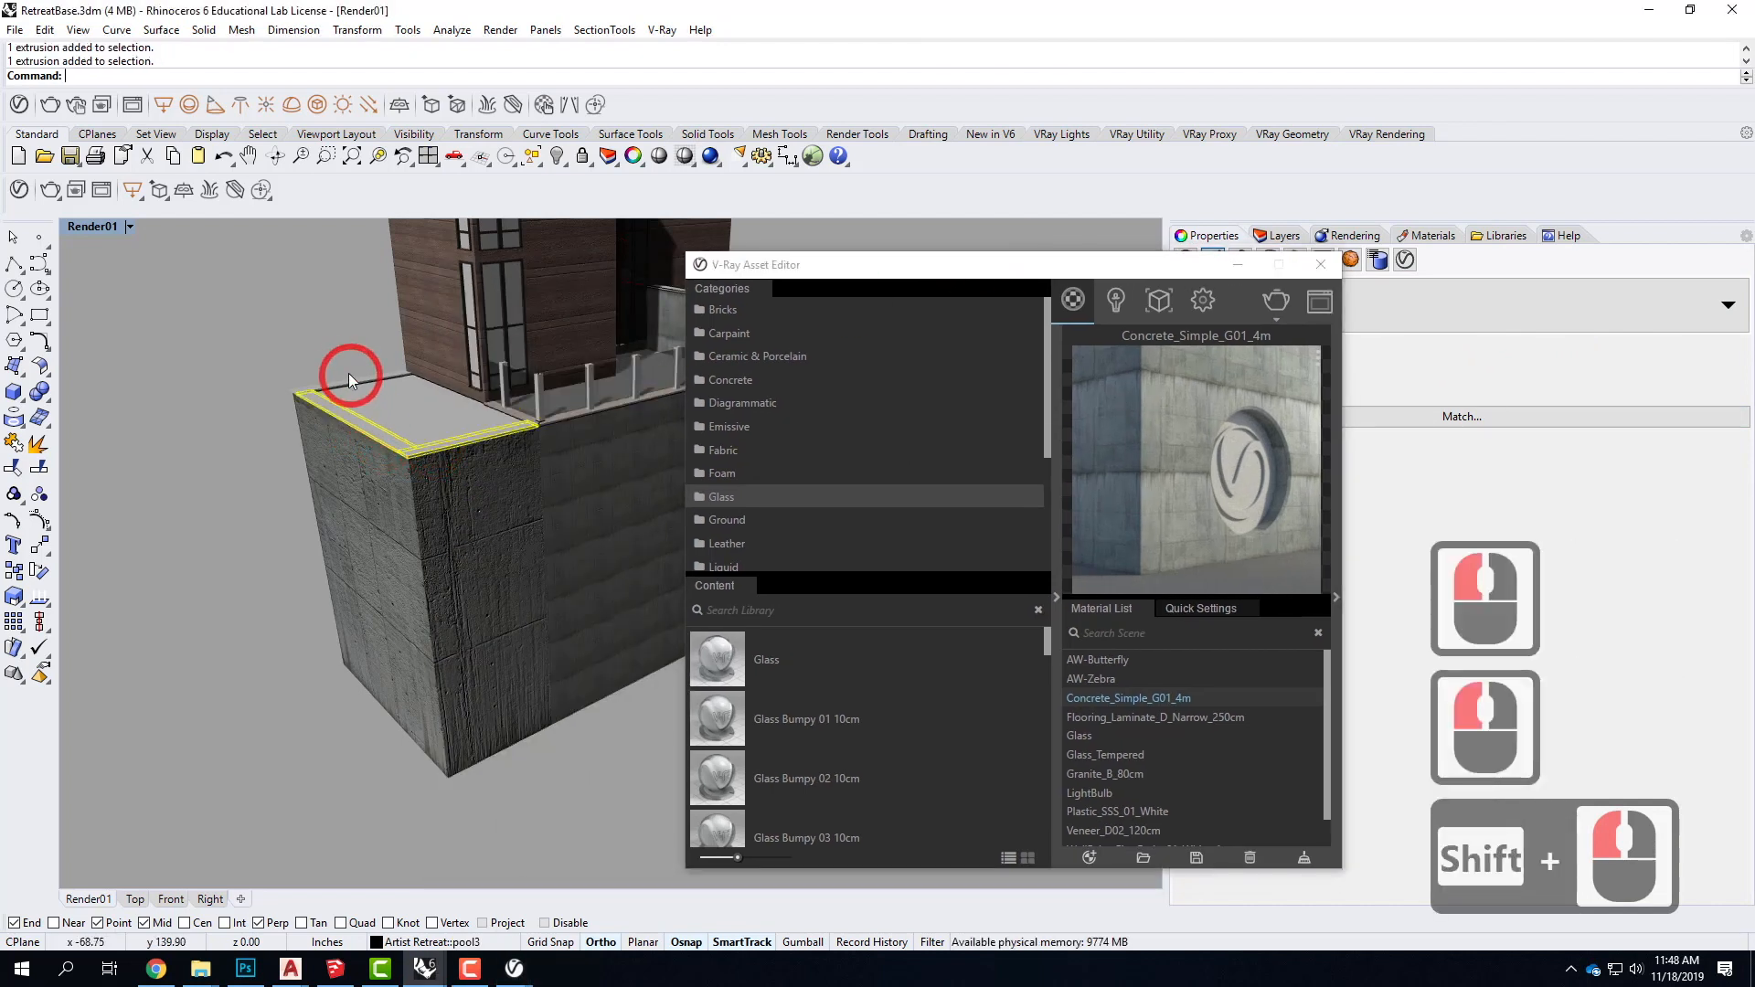
pyautogui.keyDown('shift'); pyautogui.click(349, 377); pyautogui.keyUp('shift')
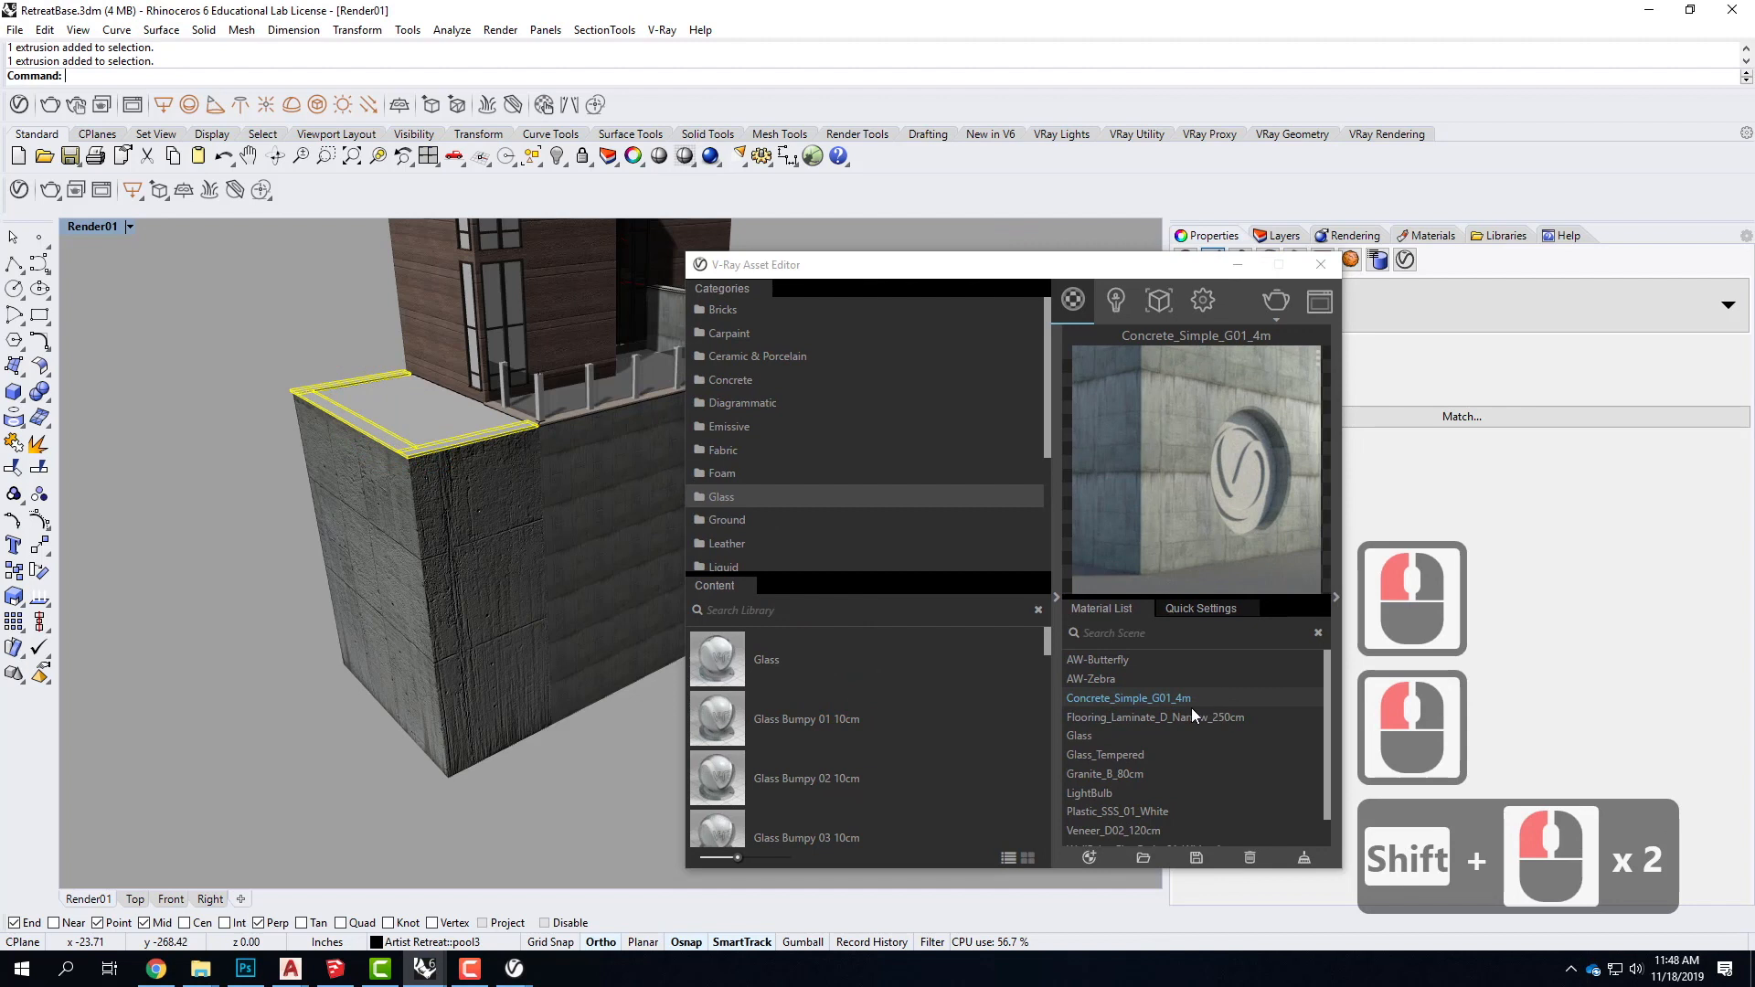
pyautogui.click(1096, 774)
pyautogui.rightClick(1095, 775)
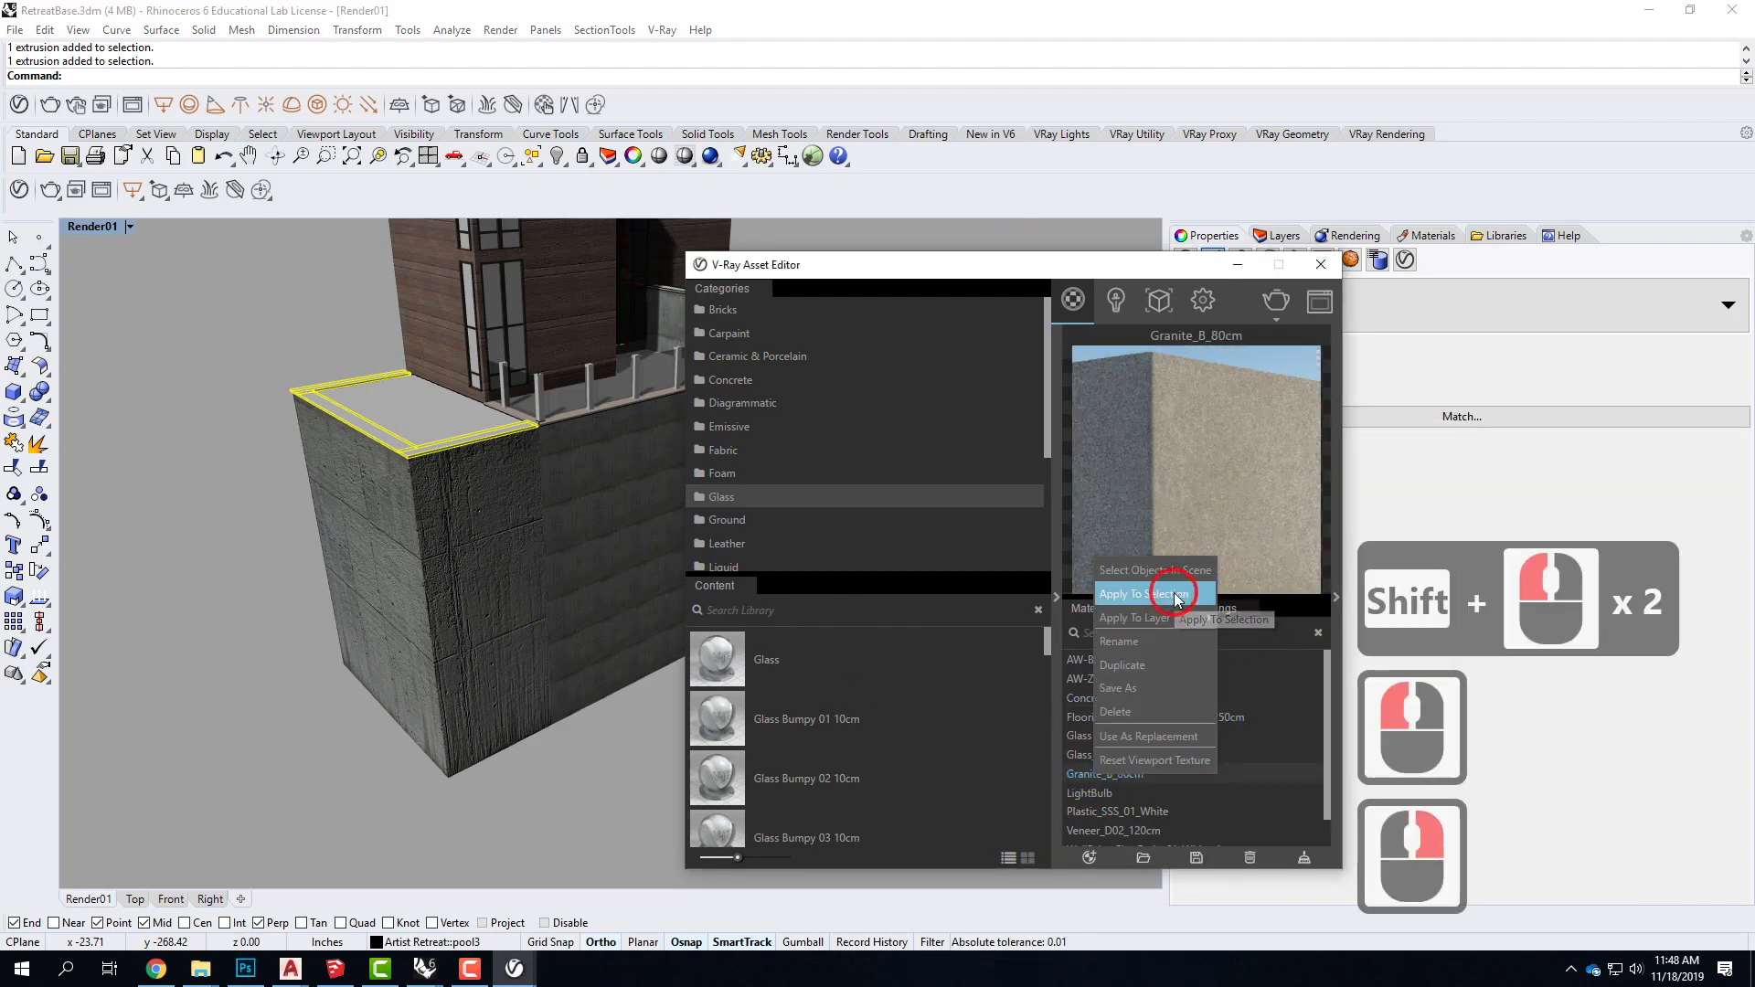
pyautogui.click(1174, 594)
# Step: Hide the rectangular plane covering the pool opening
pyautogui.moveTo(416, 412); pyautogui.dragTo(457, 587, button='right')
pyautogui.scroll(3, 477, 567)
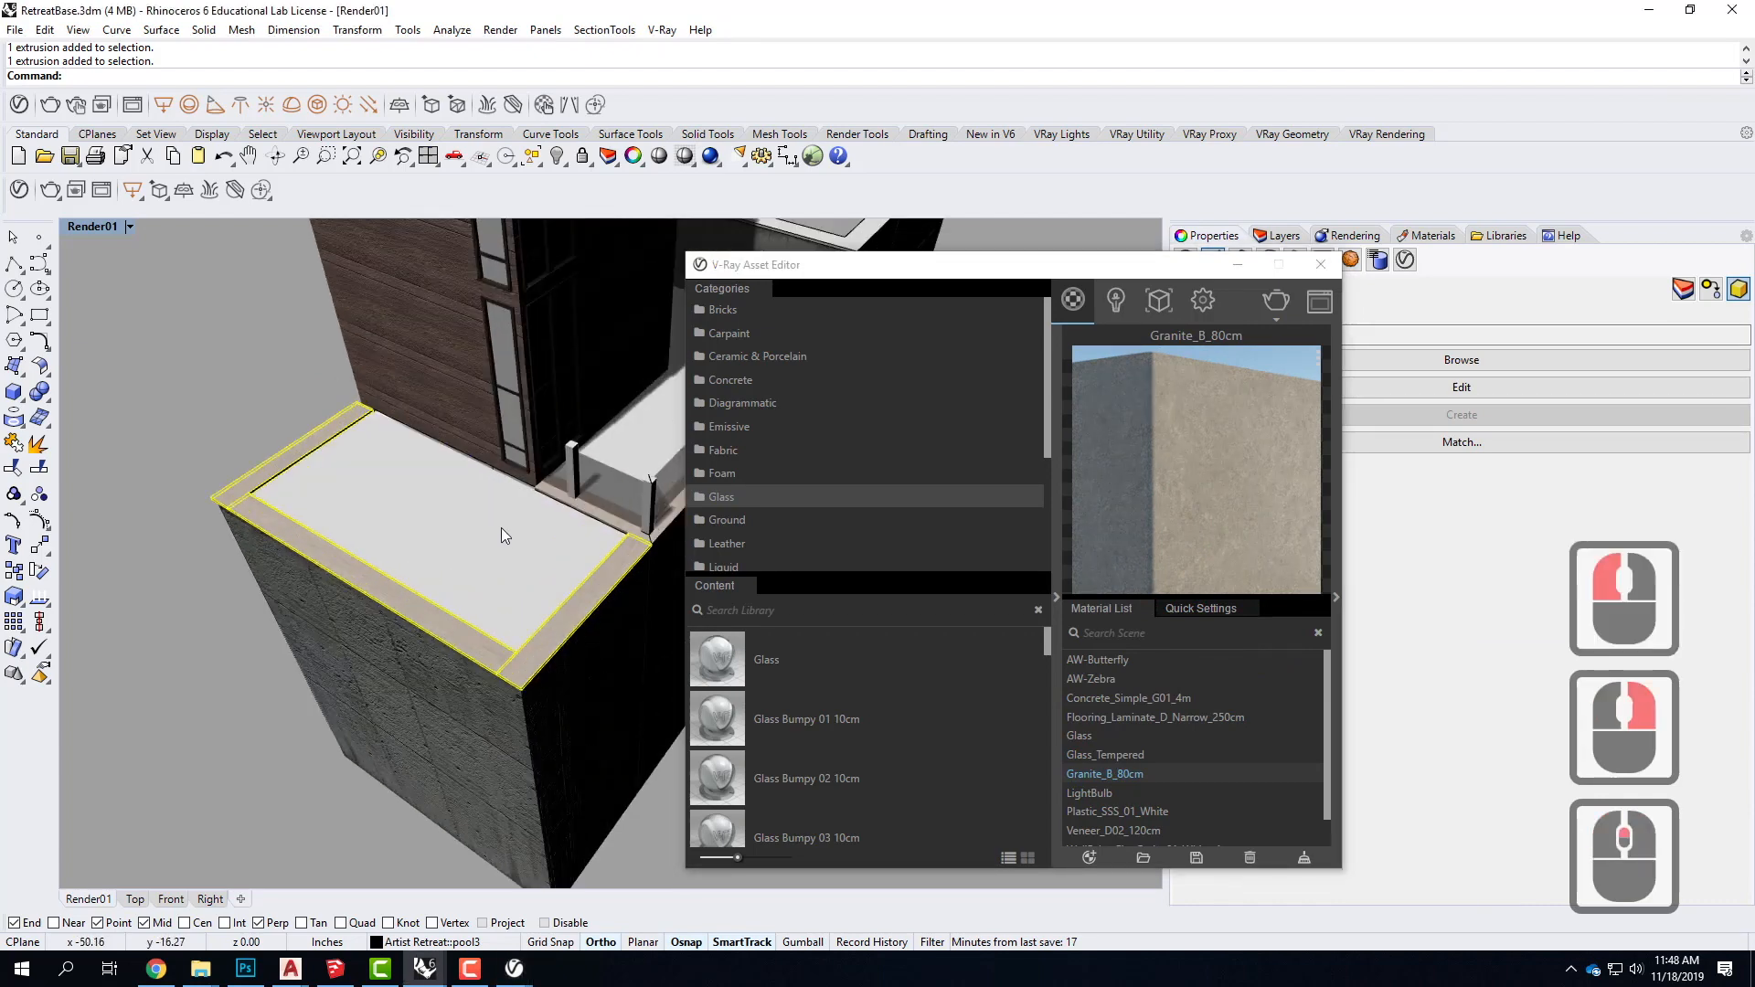
pyautogui.click(502, 528)
pyautogui.write('hide')
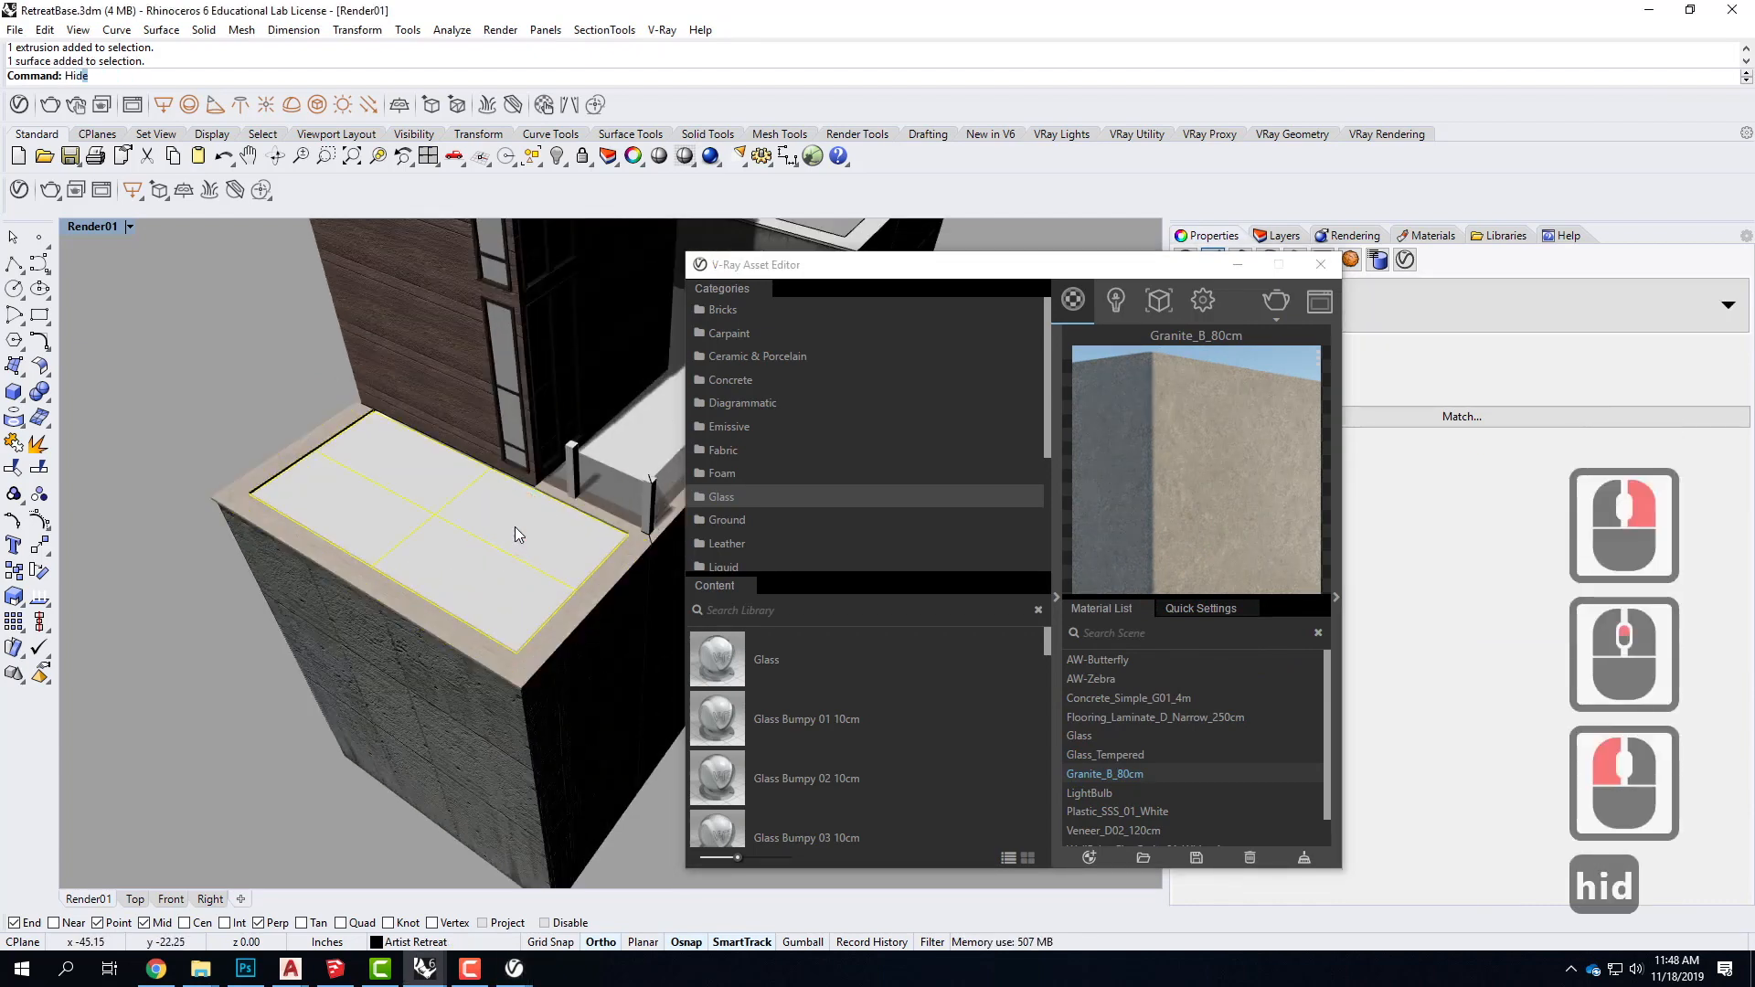
pyautogui.press('Return')
# Step: Select the pool's basin surface and browse the Plastic and Tiles categories of the V-Ray library for a suitable finish
pyautogui.click(514, 526)
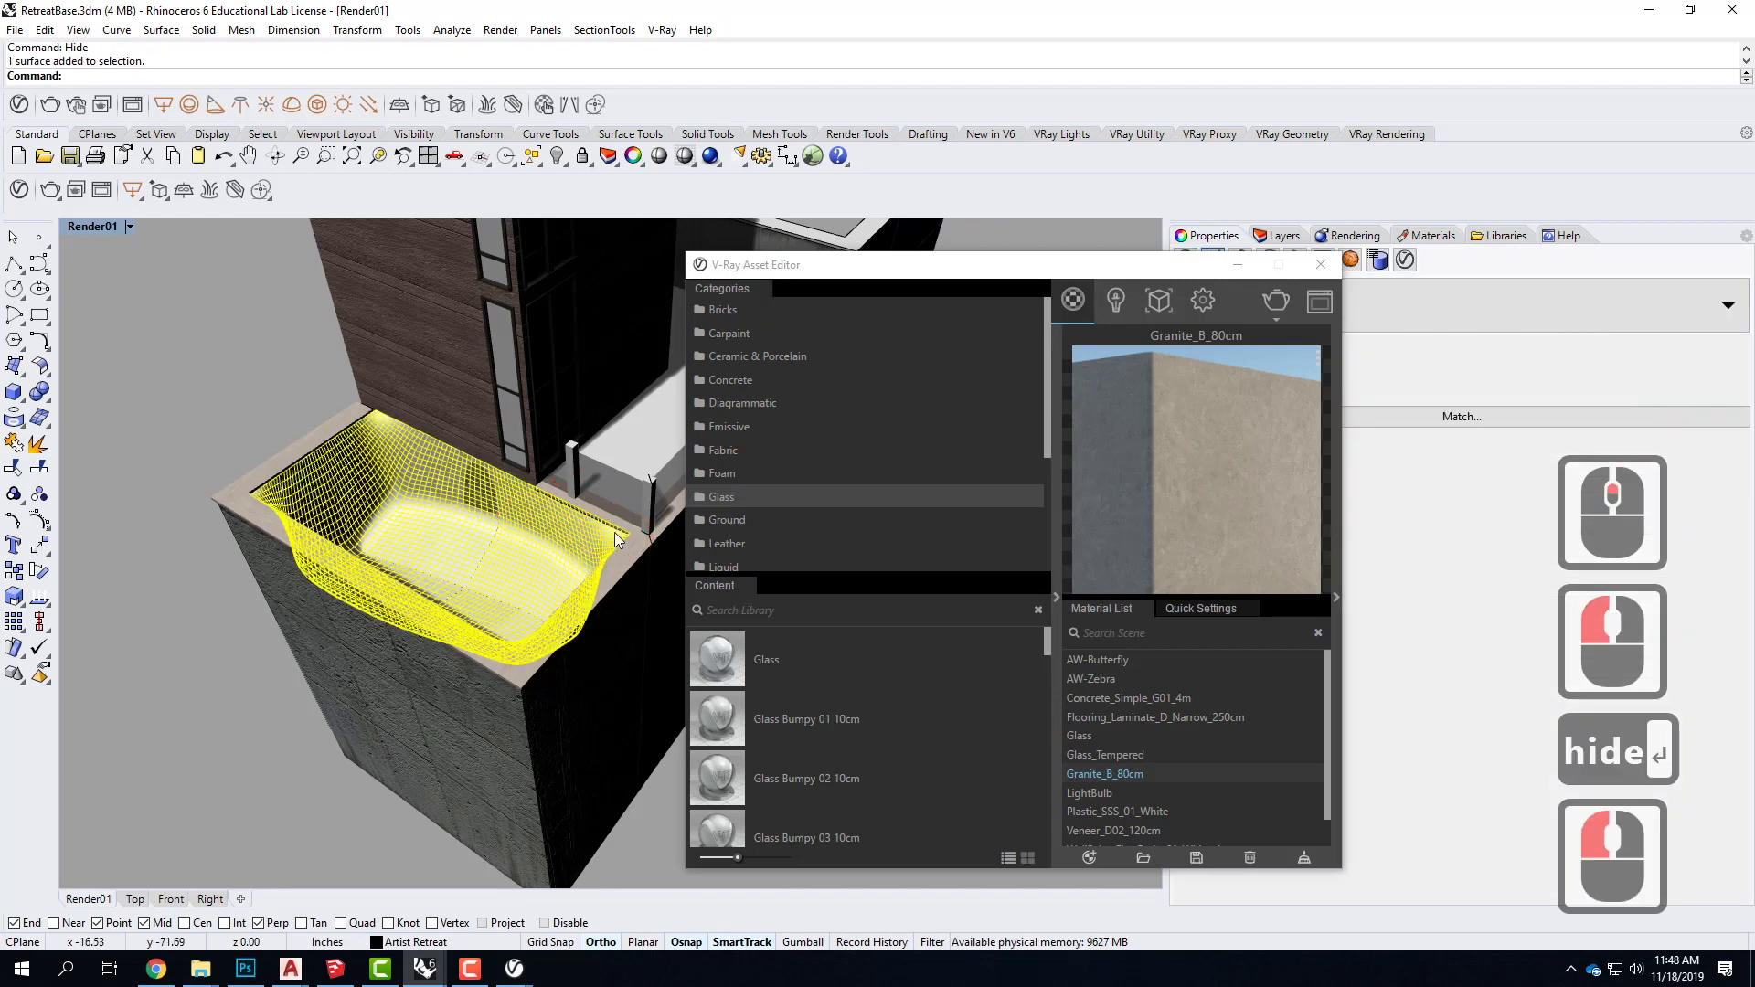
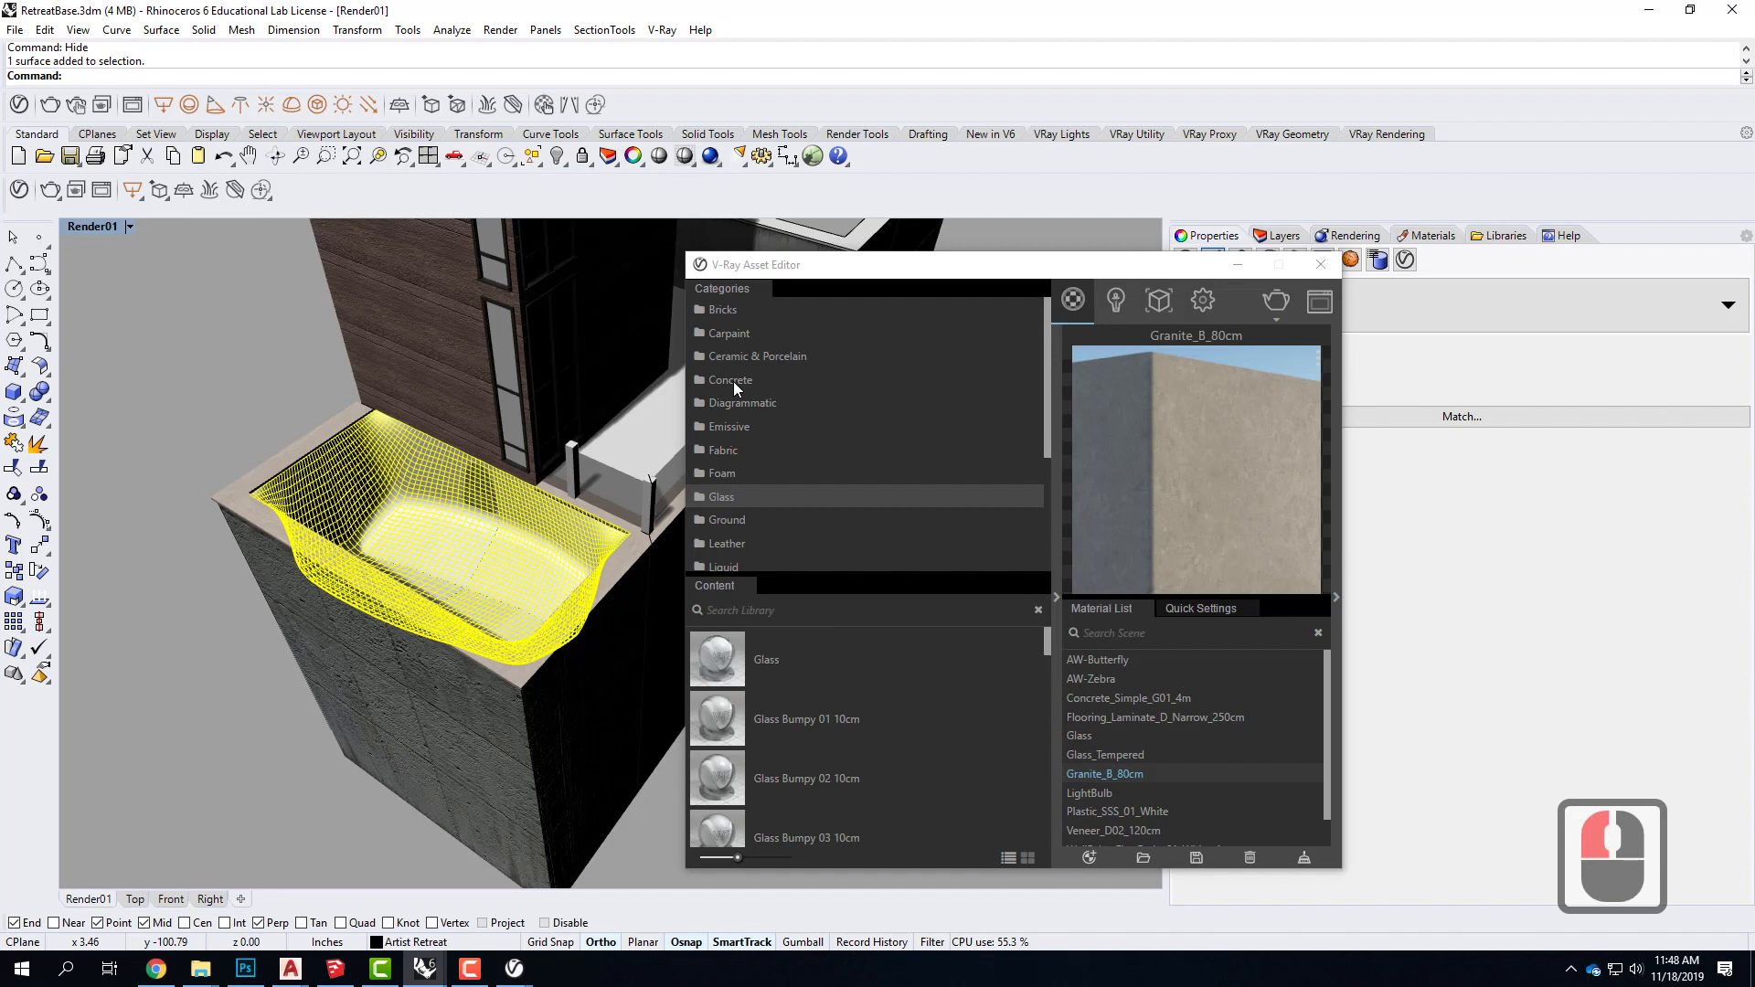
pyautogui.scroll(-2, 777, 483)
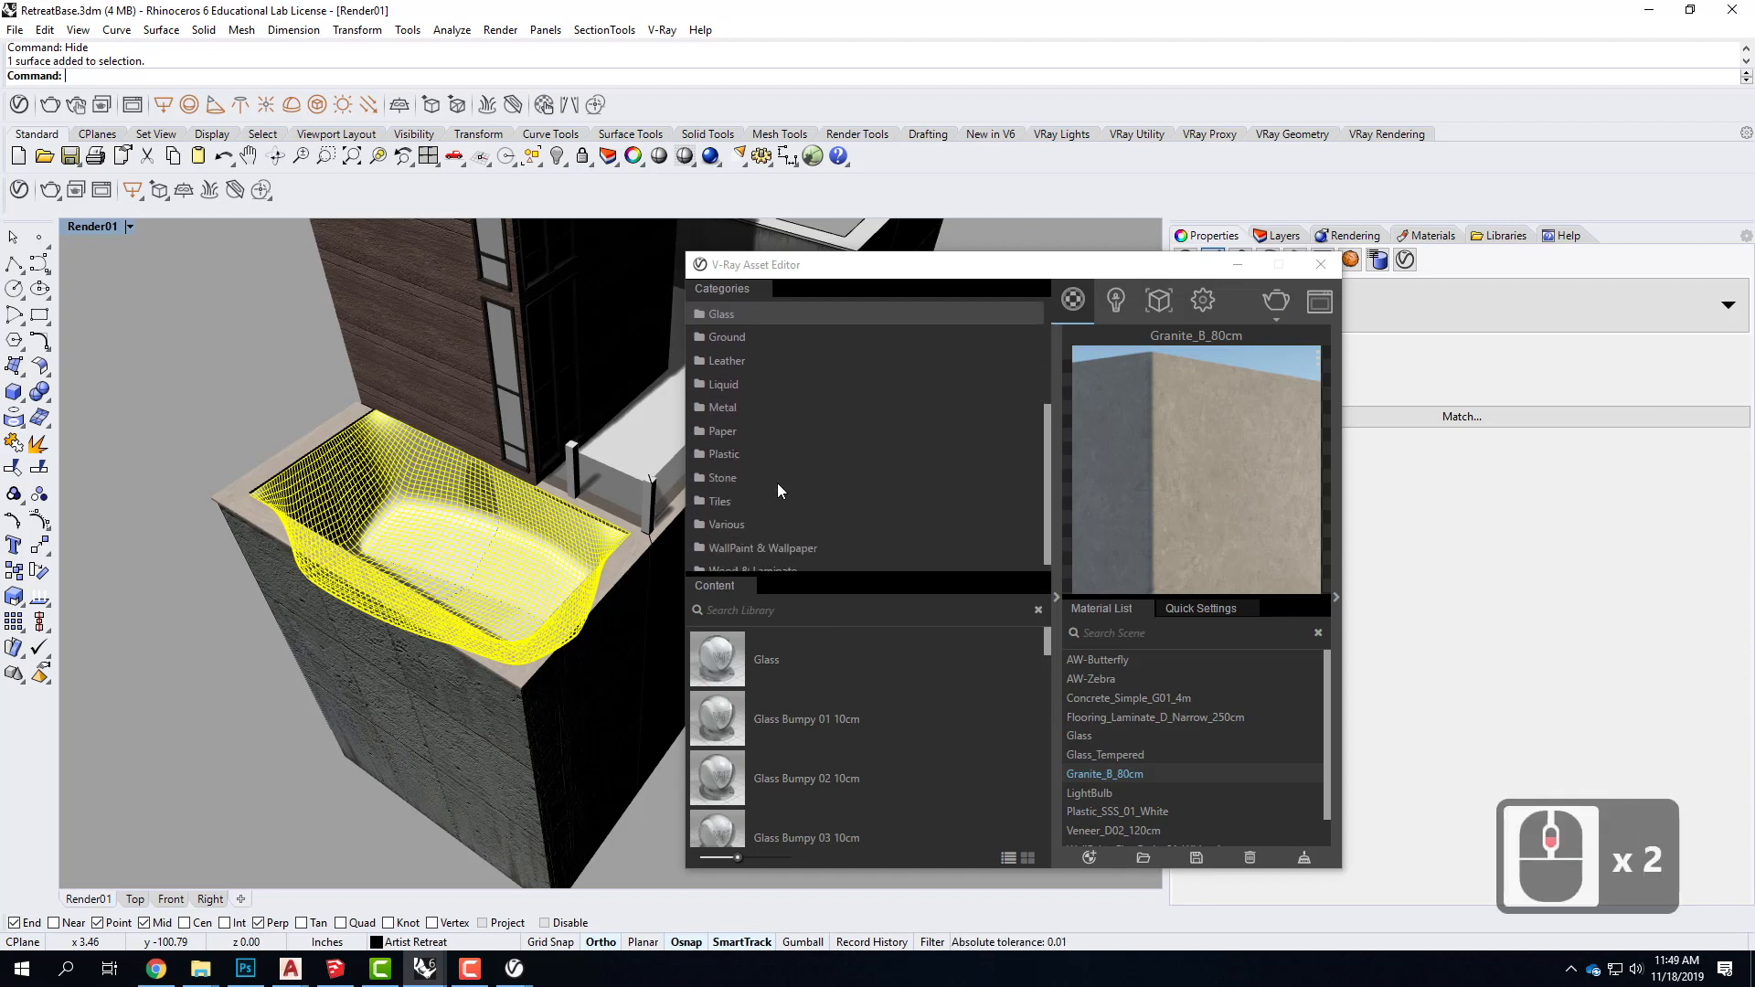
pyautogui.scroll(6, 777, 483)
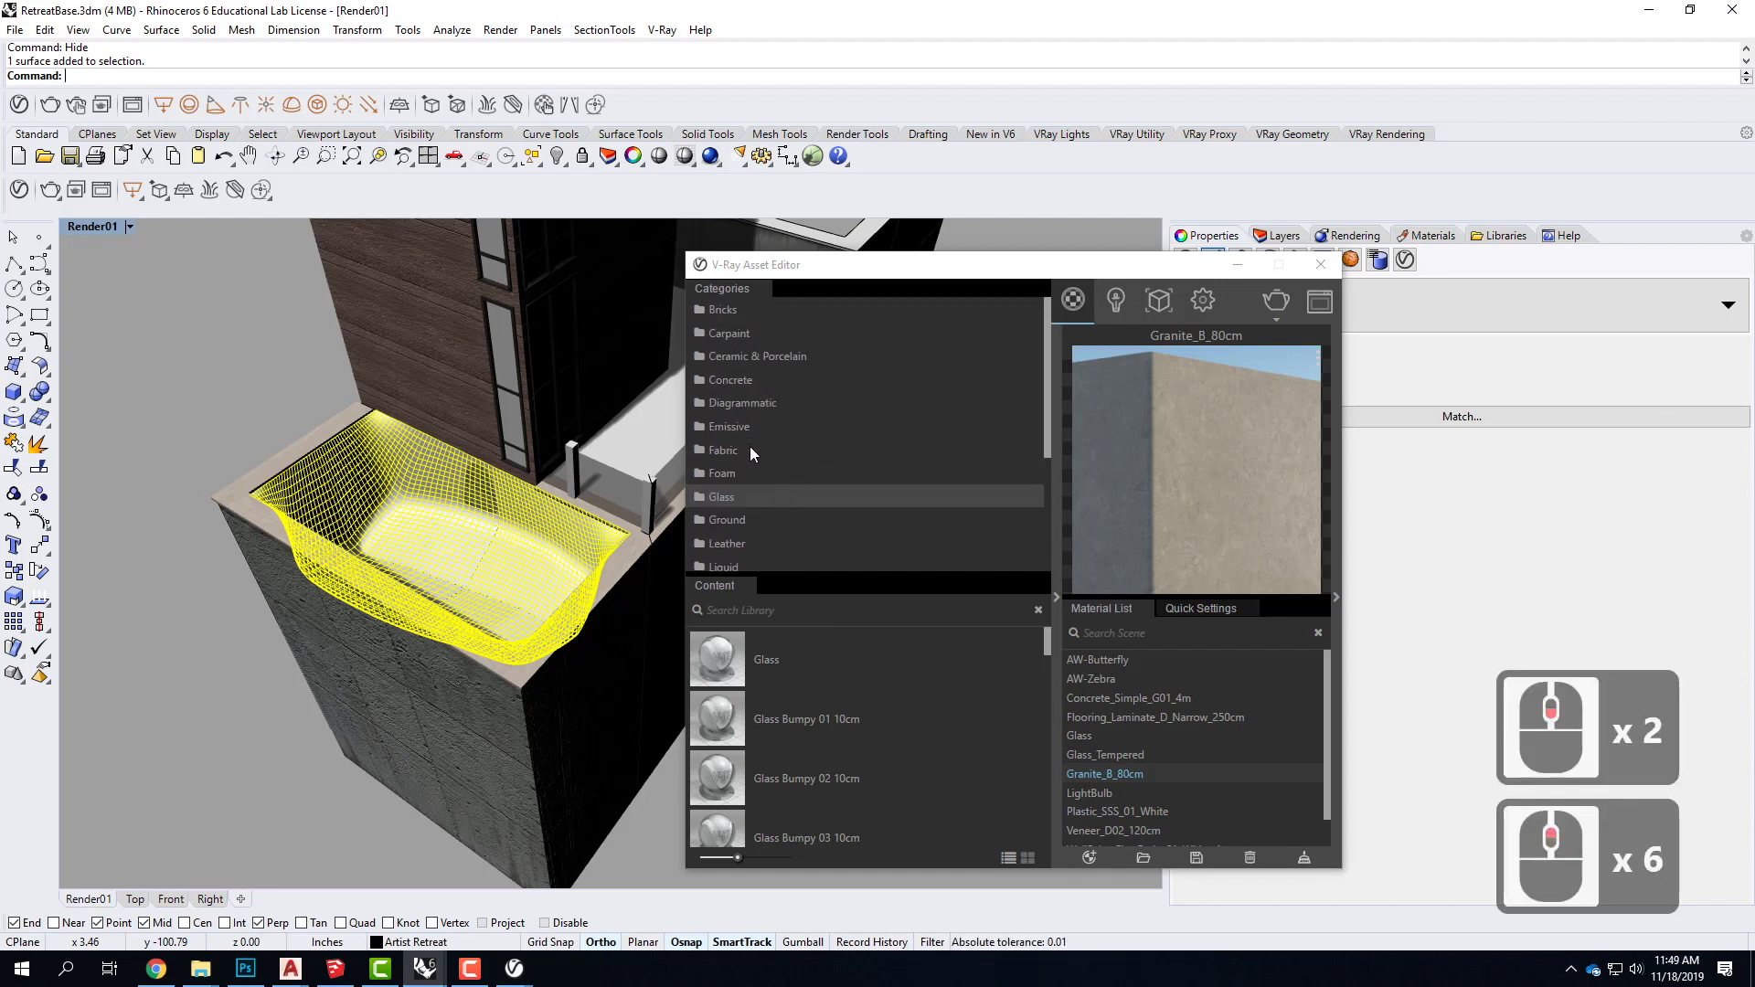
pyautogui.scroll(-1, 752, 468)
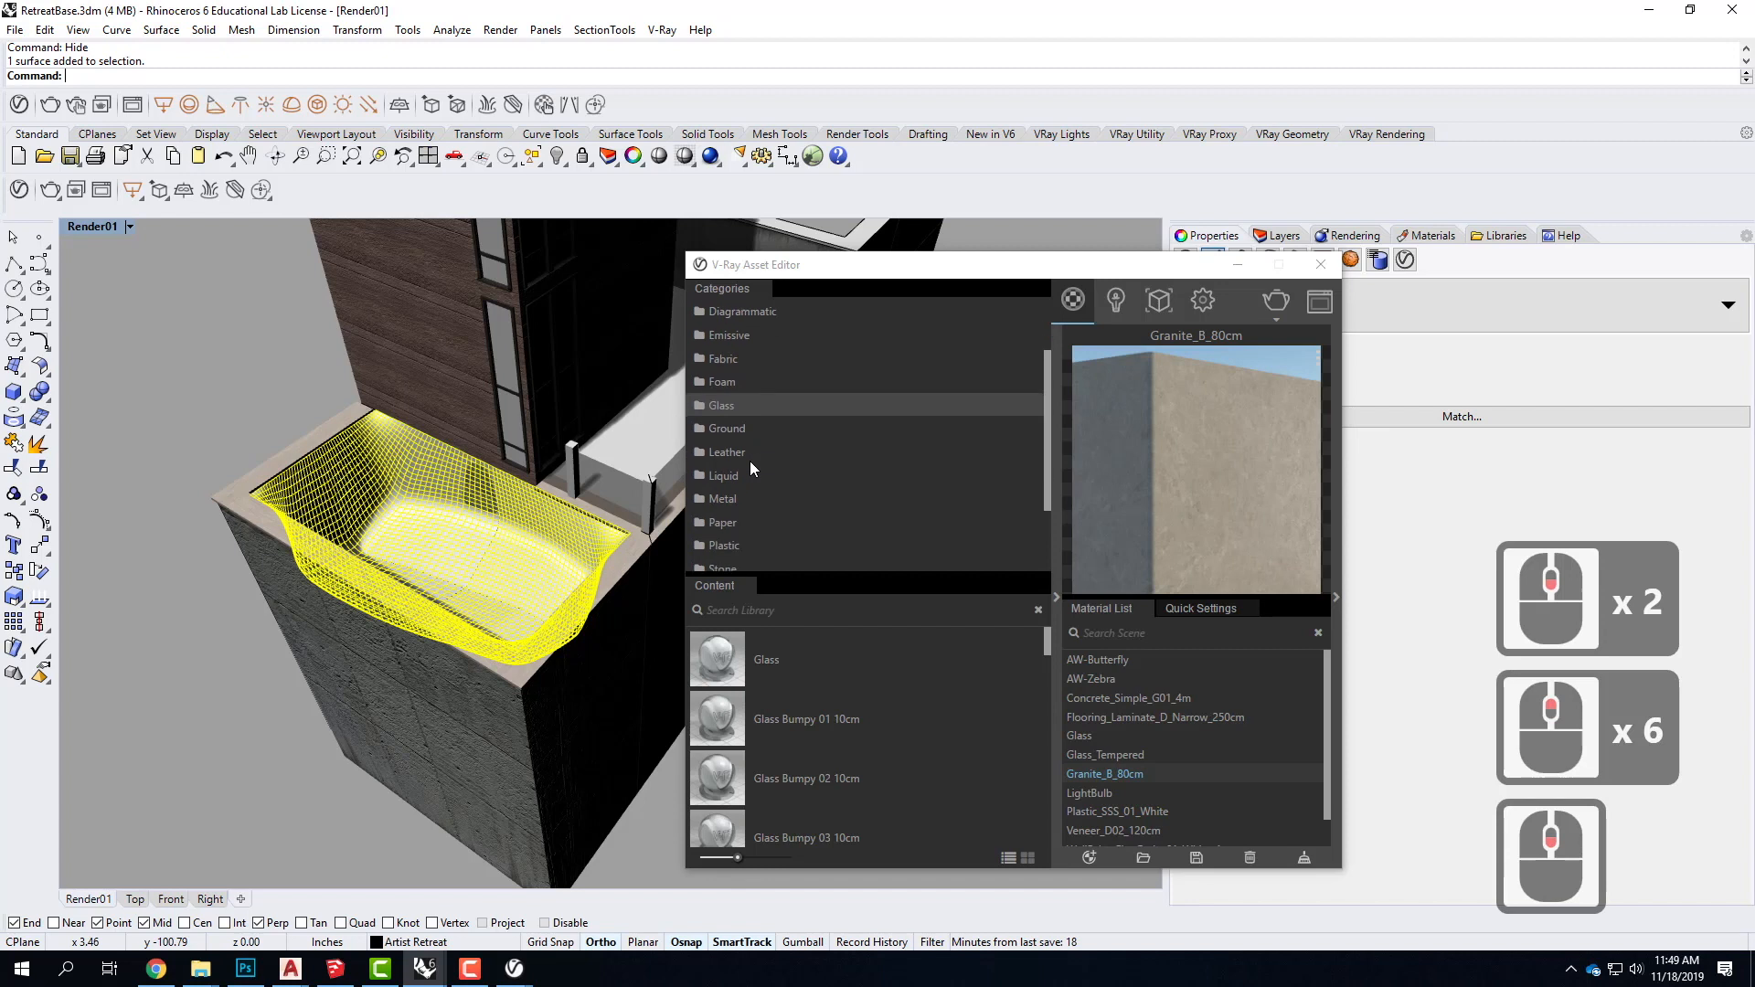
pyautogui.scroll(-1, 751, 468)
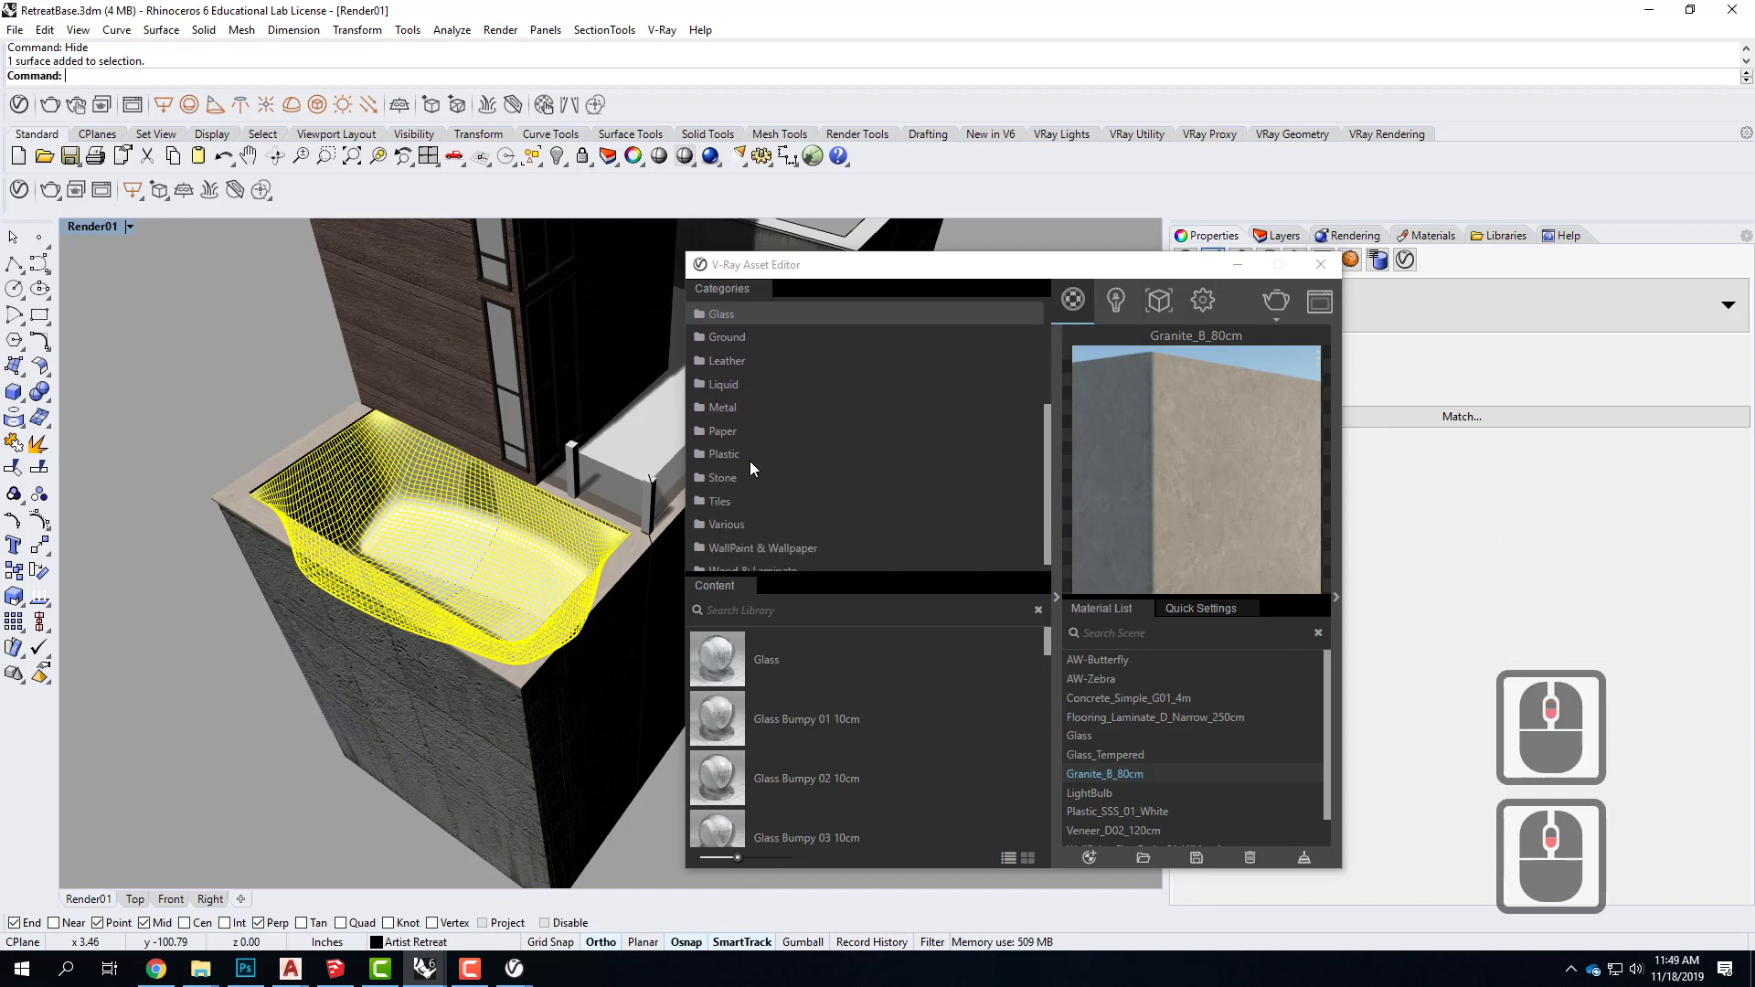
pyautogui.click(736, 453)
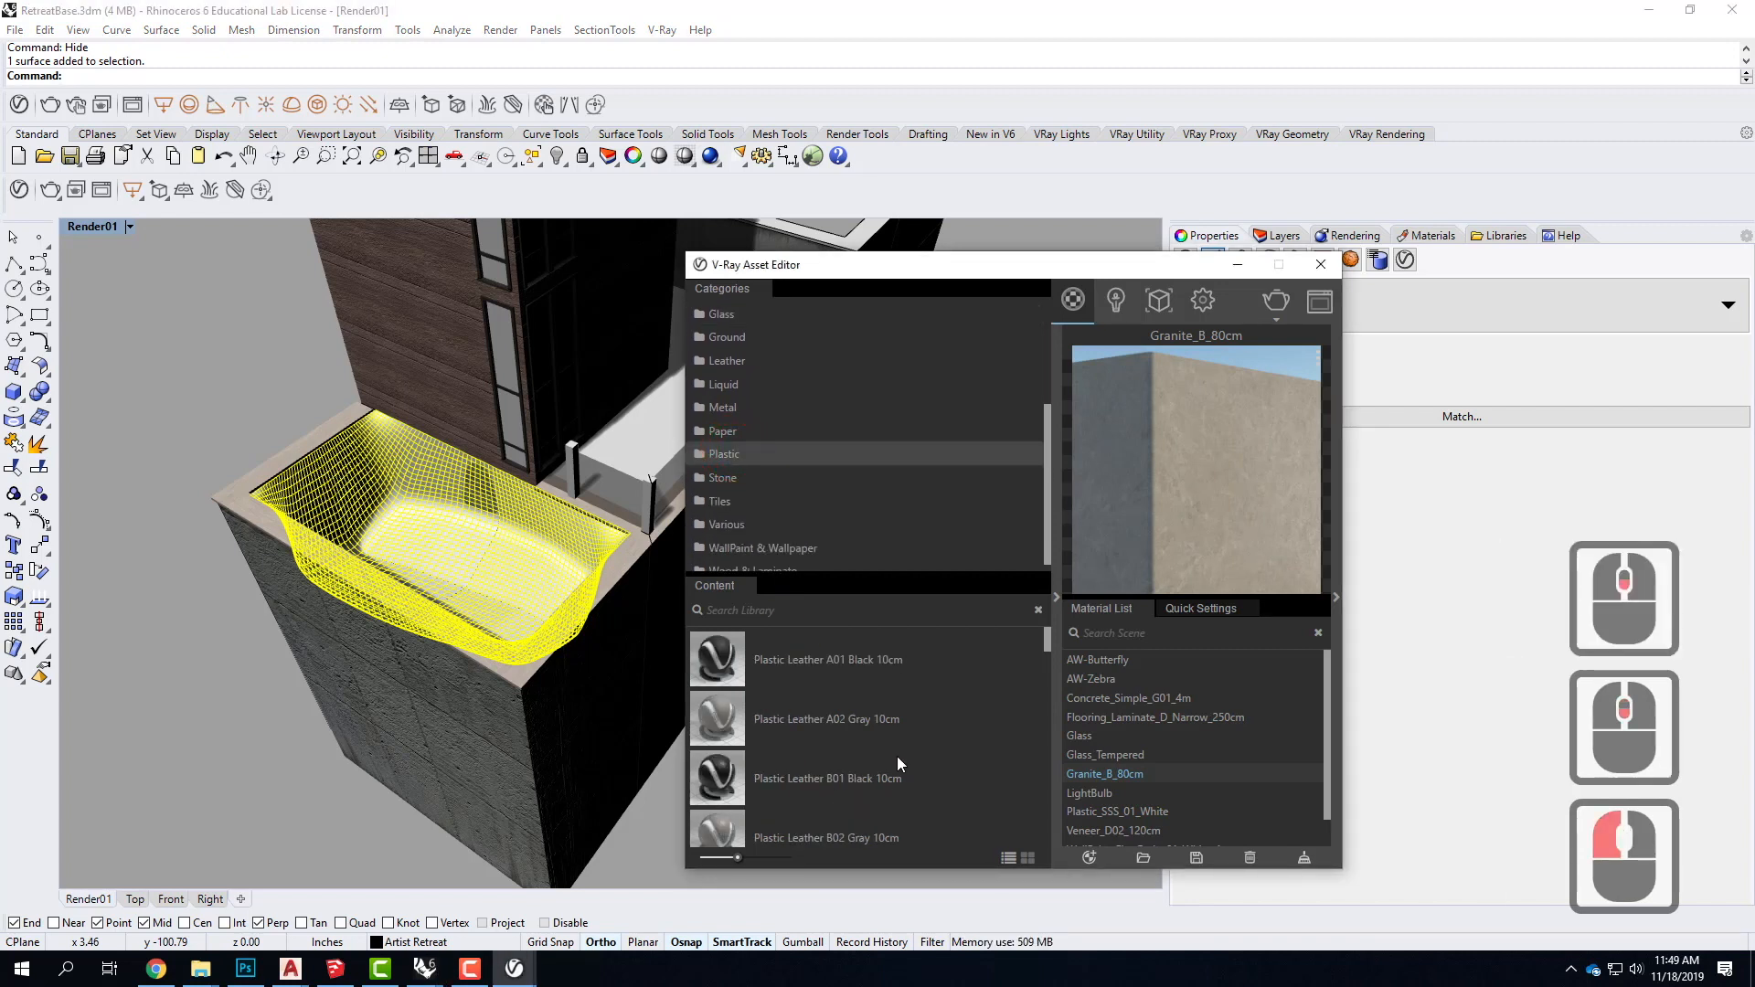
pyautogui.scroll(-1, 897, 756)
pyautogui.scroll(-6, 896, 754)
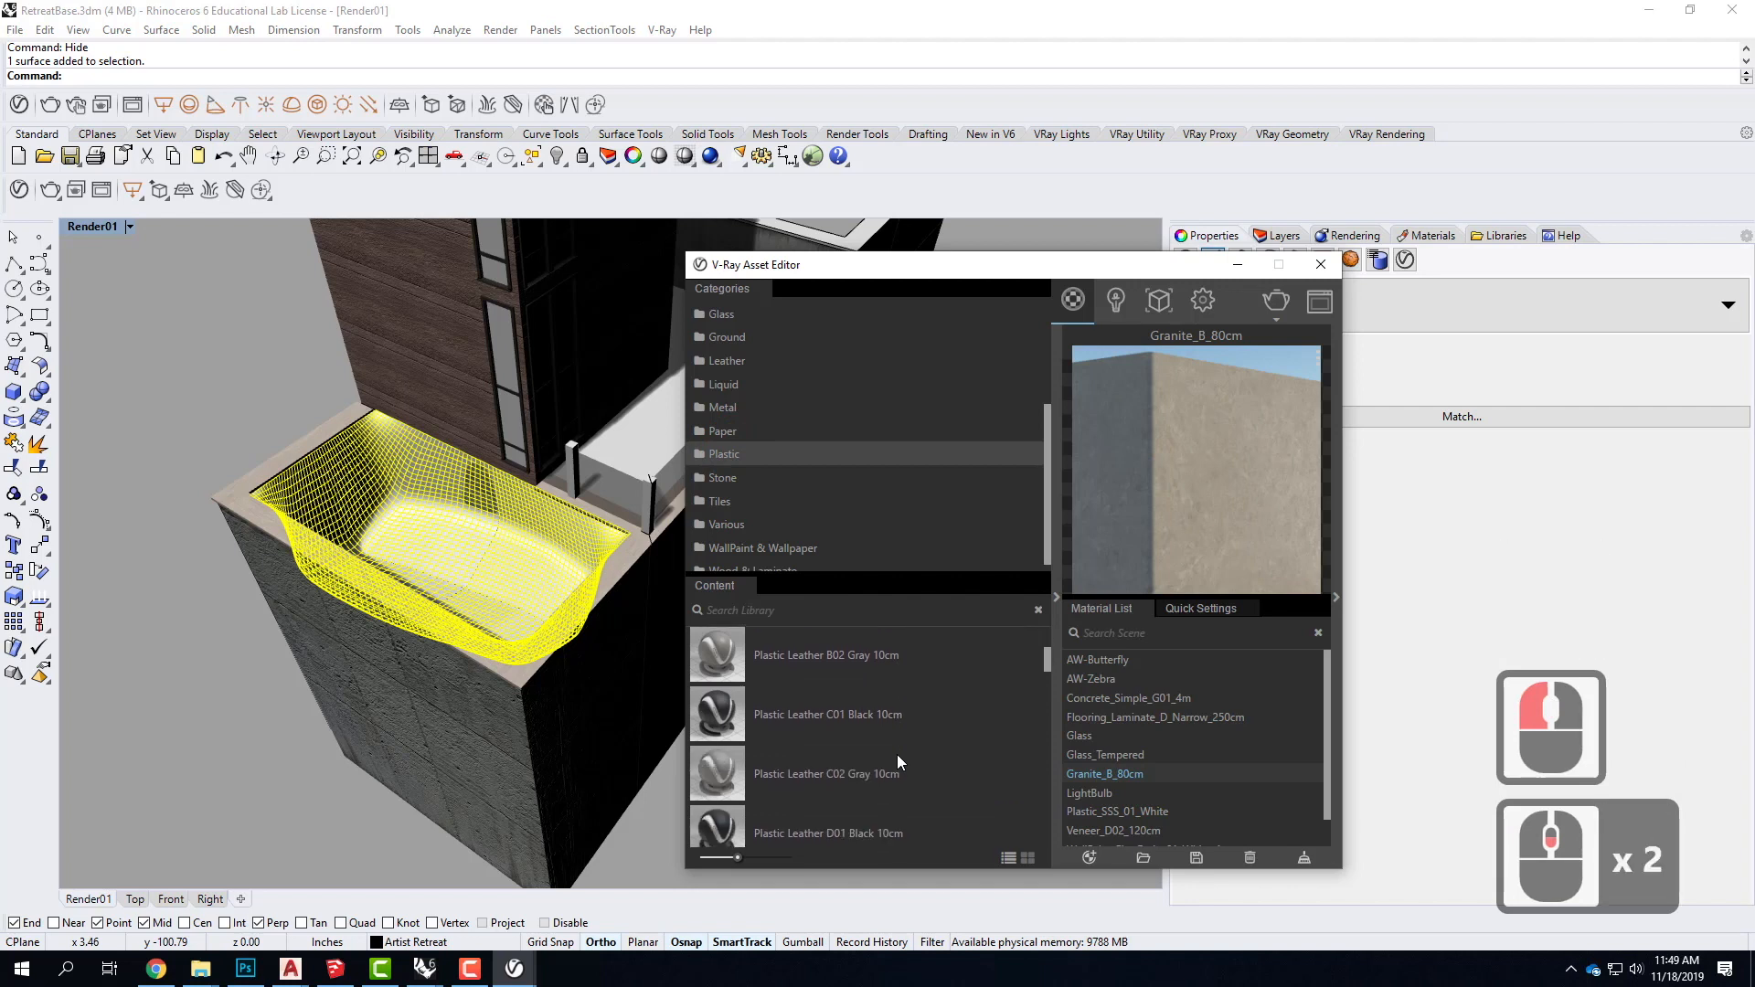
pyautogui.scroll(-3, 897, 755)
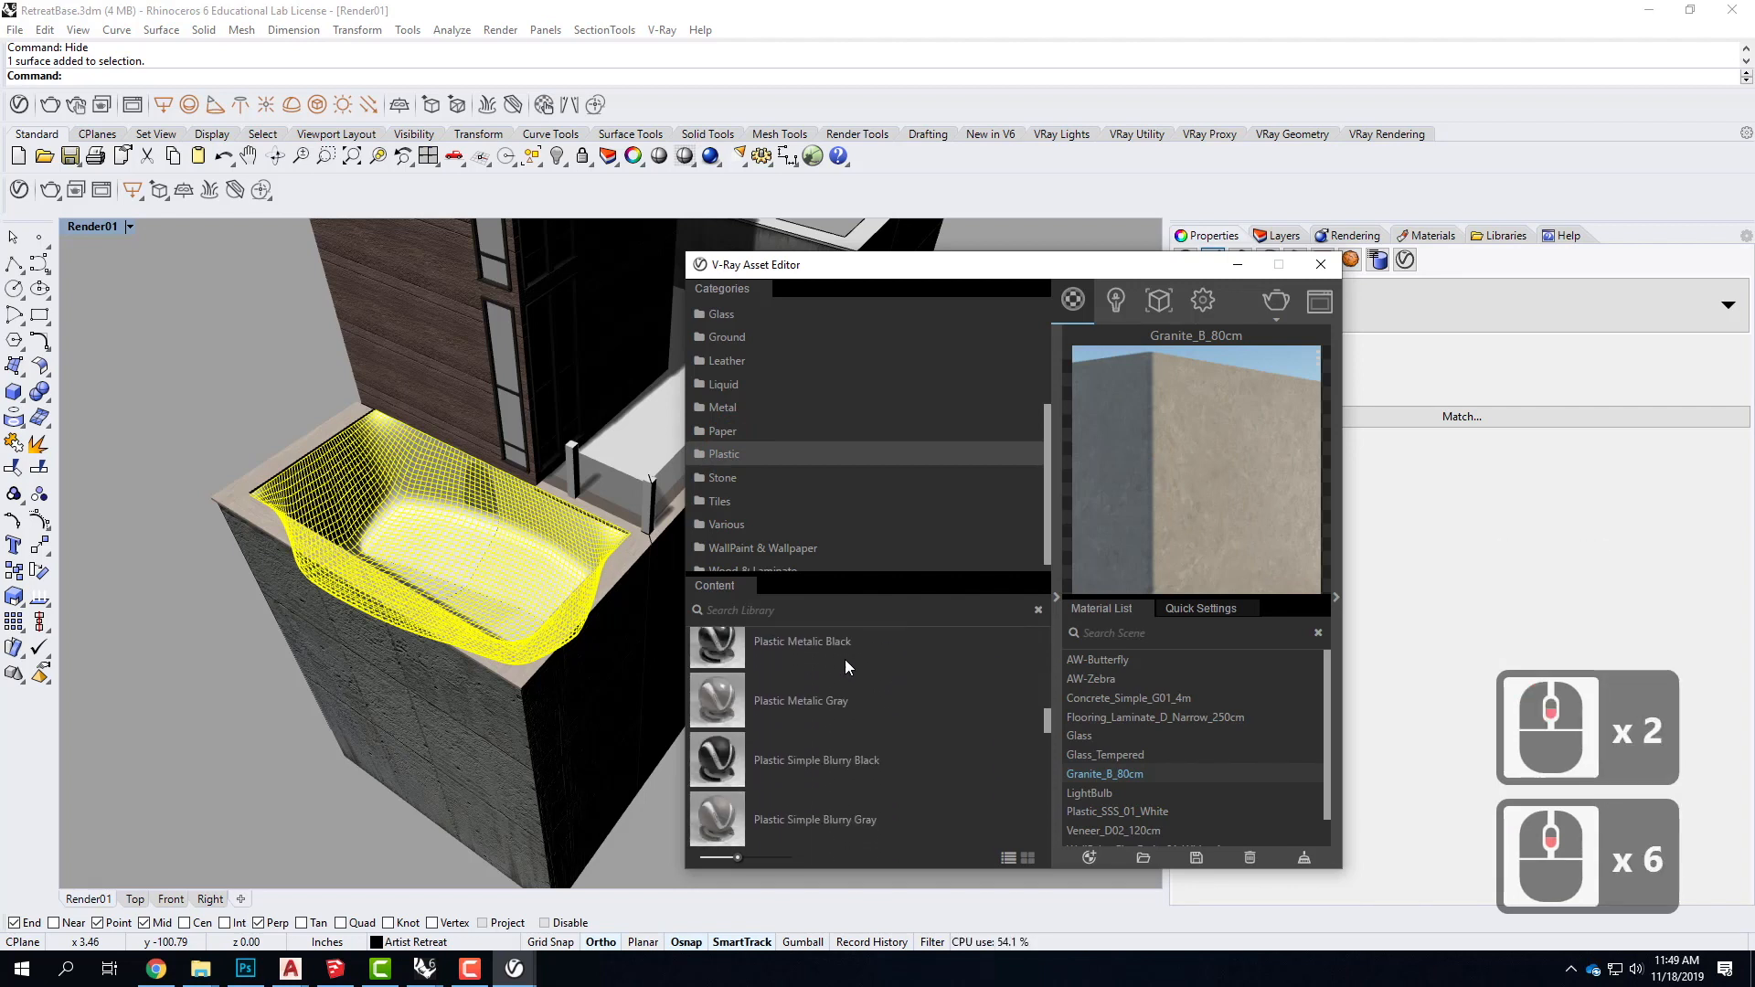
pyautogui.scroll(-1, 728, 492)
pyautogui.click(732, 492)
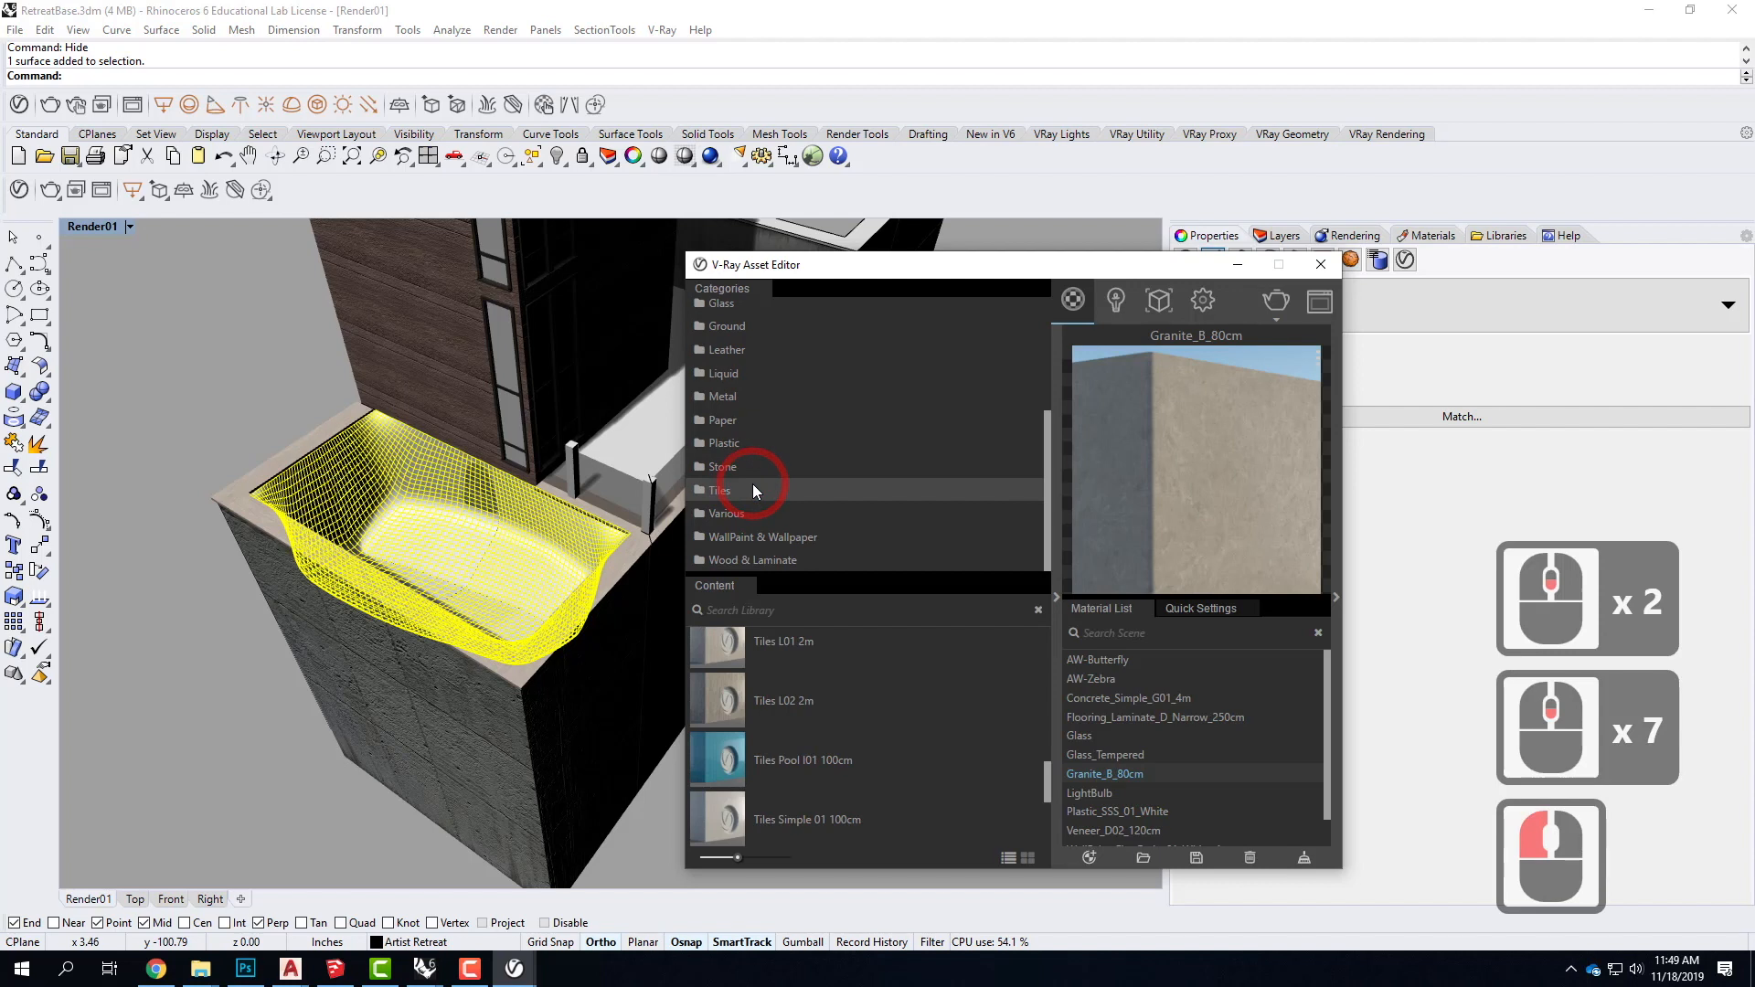
pyautogui.scroll(-2, 925, 731)
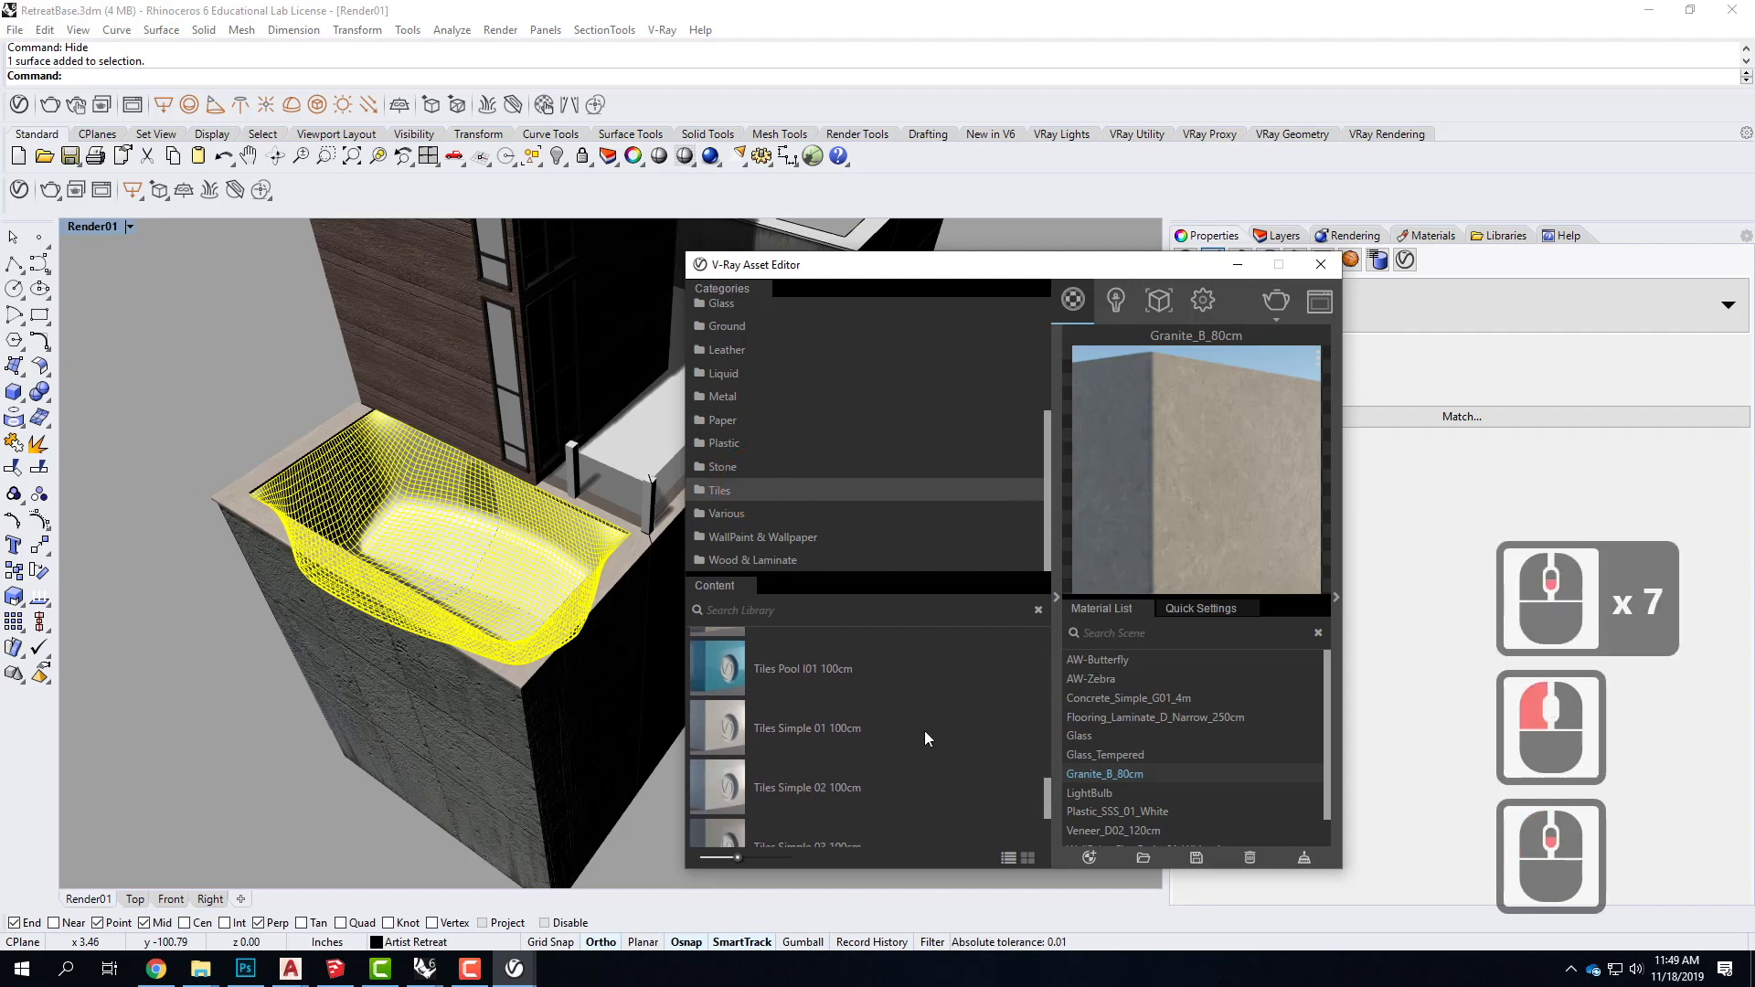
pyautogui.click(712, 694)
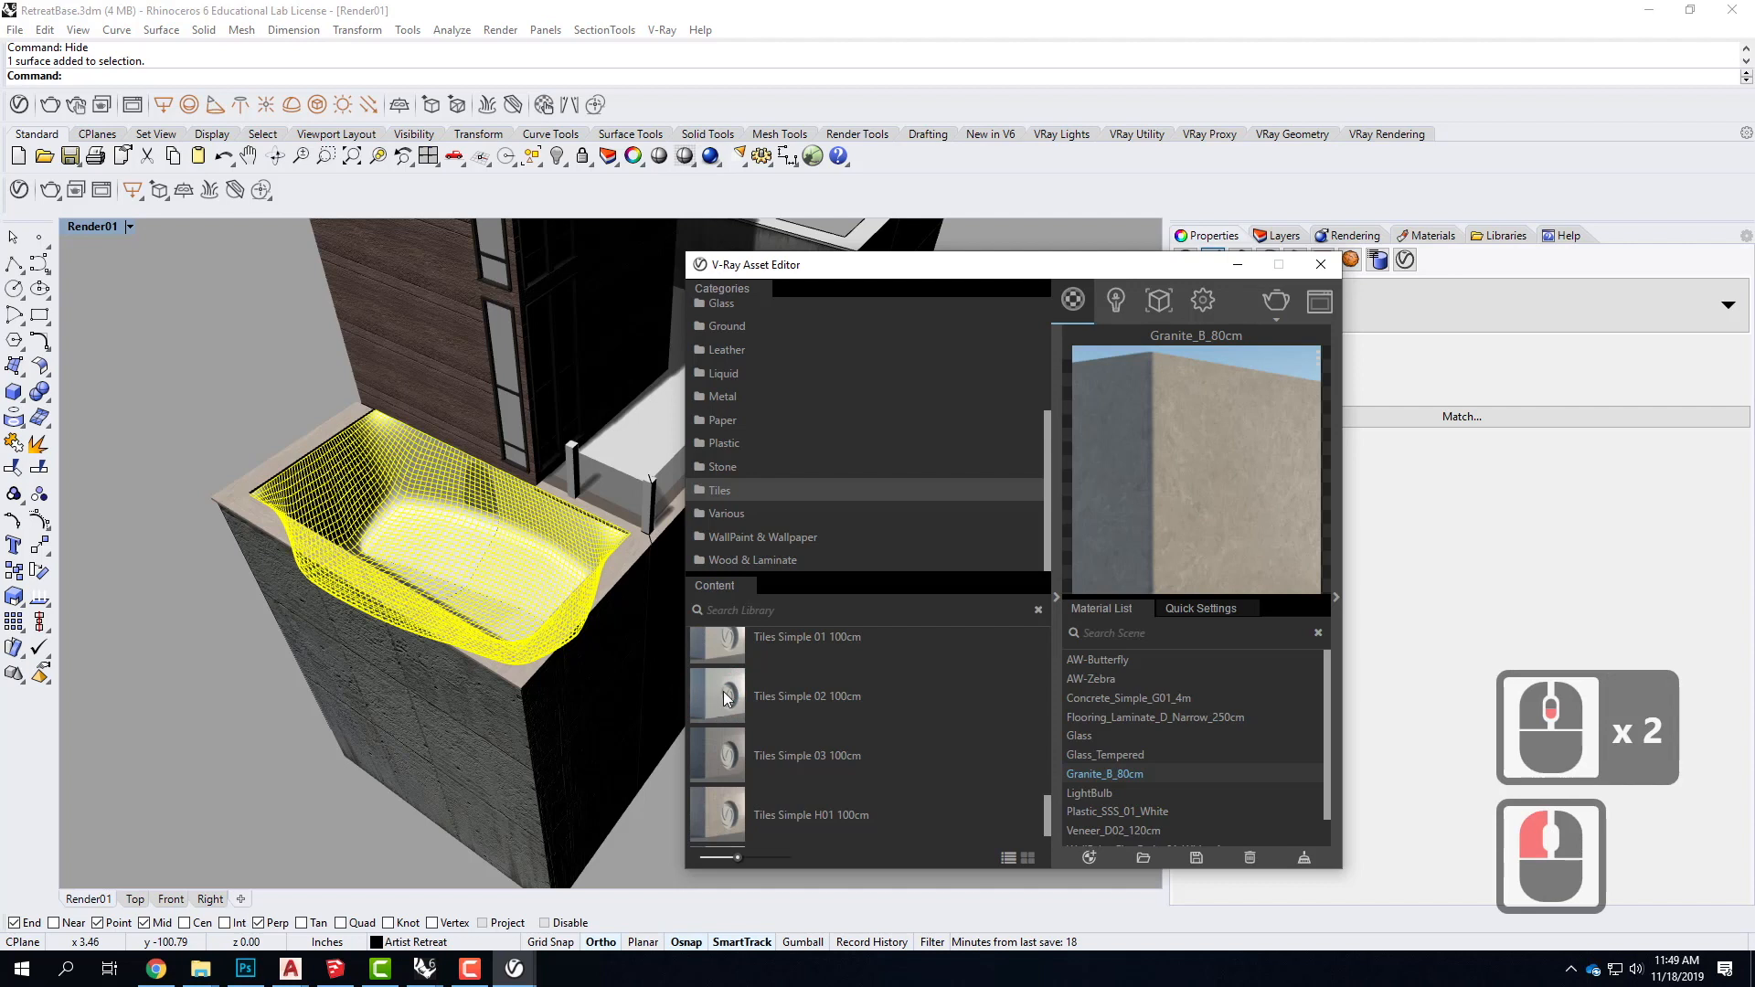
pyautogui.click(723, 699)
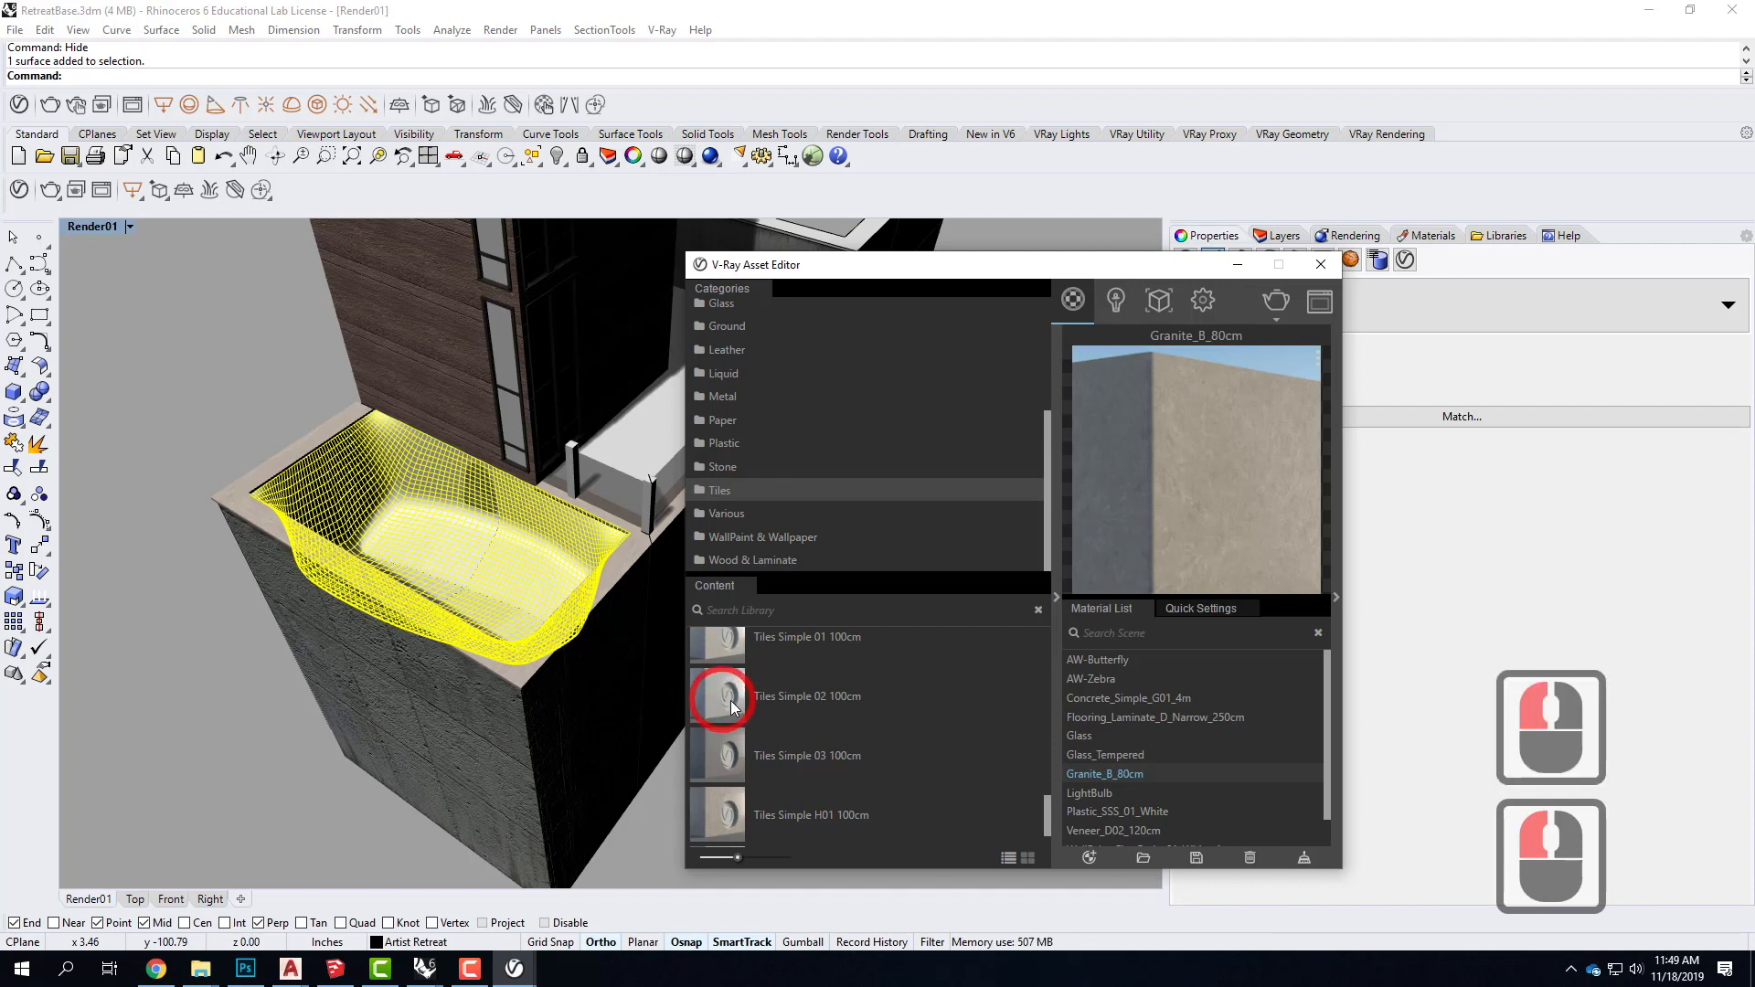
pyautogui.scroll(5, 777, 720)
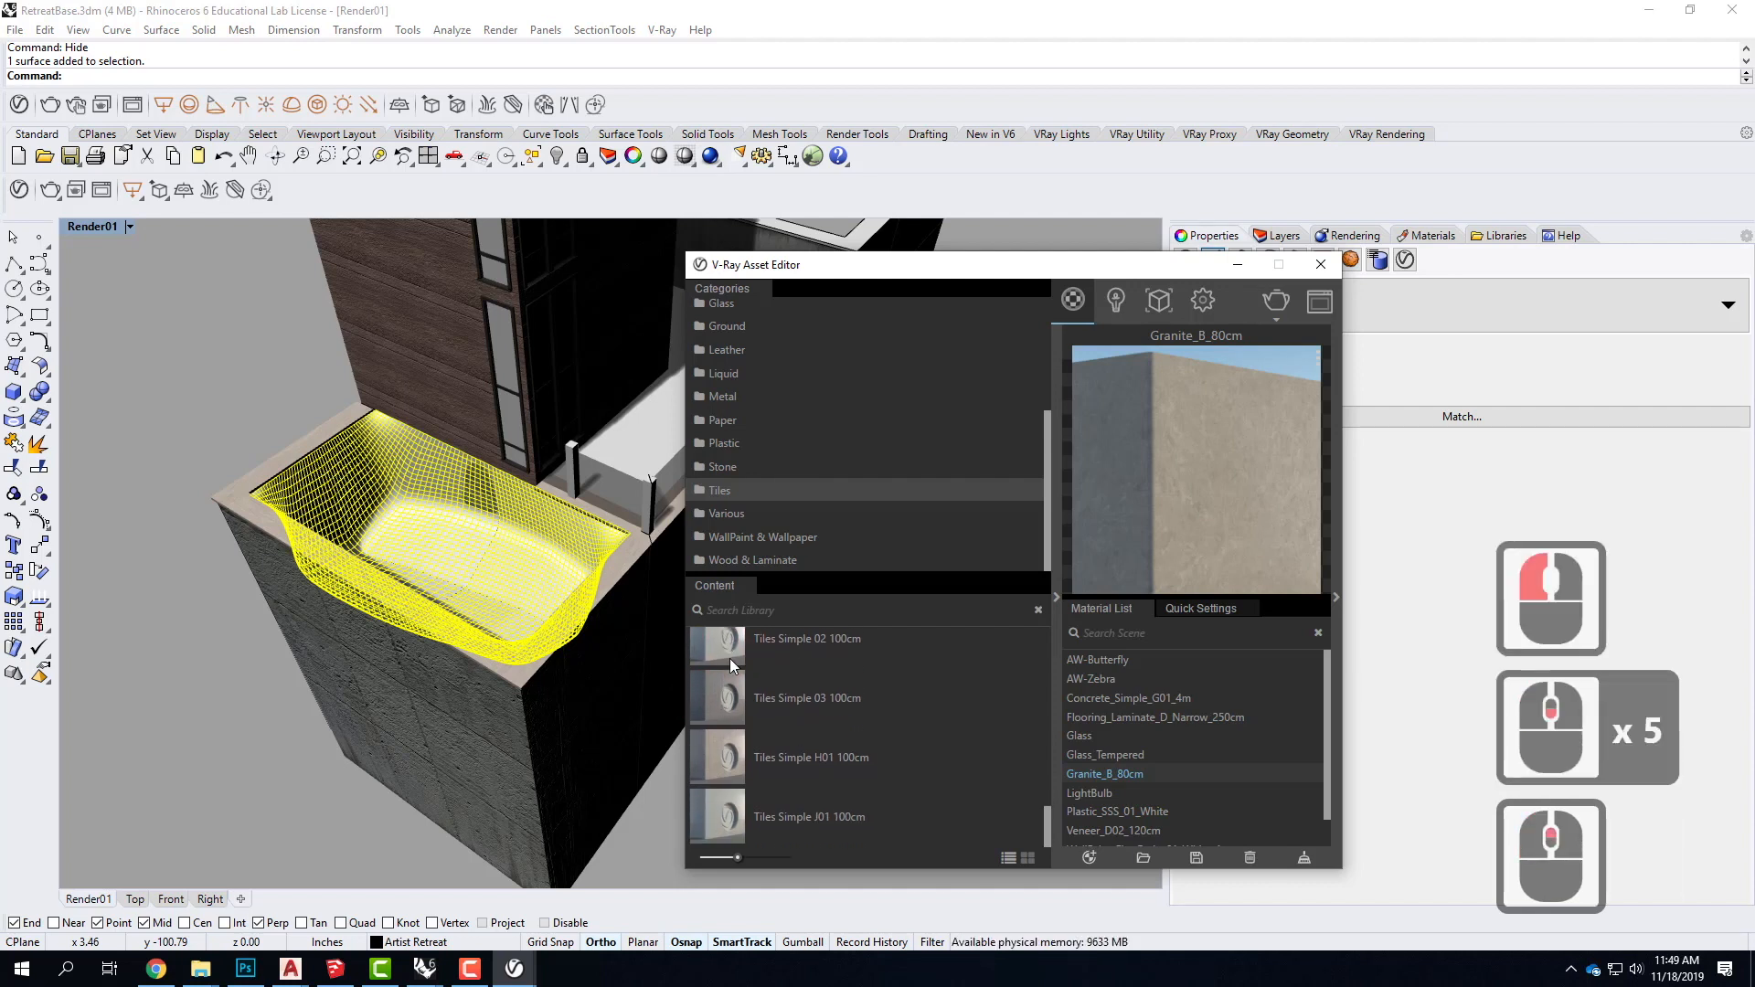
pyautogui.scroll(3, 730, 658)
pyautogui.scroll(1, 741, 640)
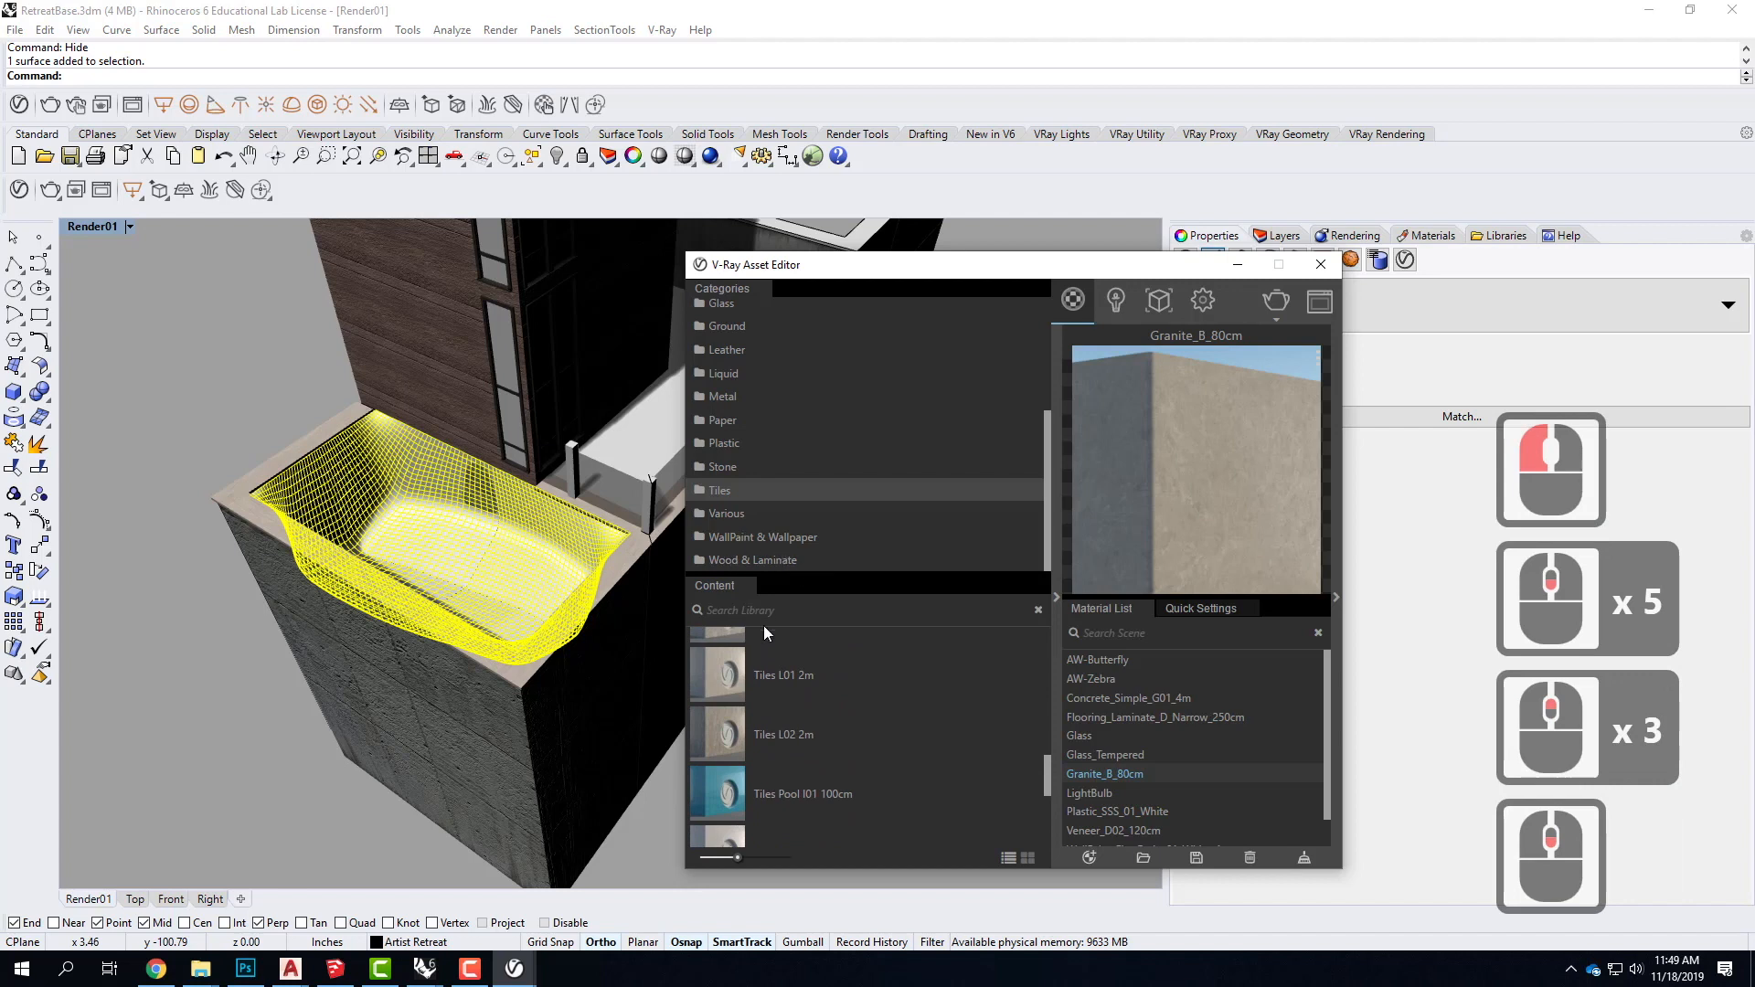
# Step: Create a Generic V-Ray material, rename it PoolBottom, and apply it to the selected pool basin
pyautogui.click(1090, 859)
pyautogui.click(1152, 615)
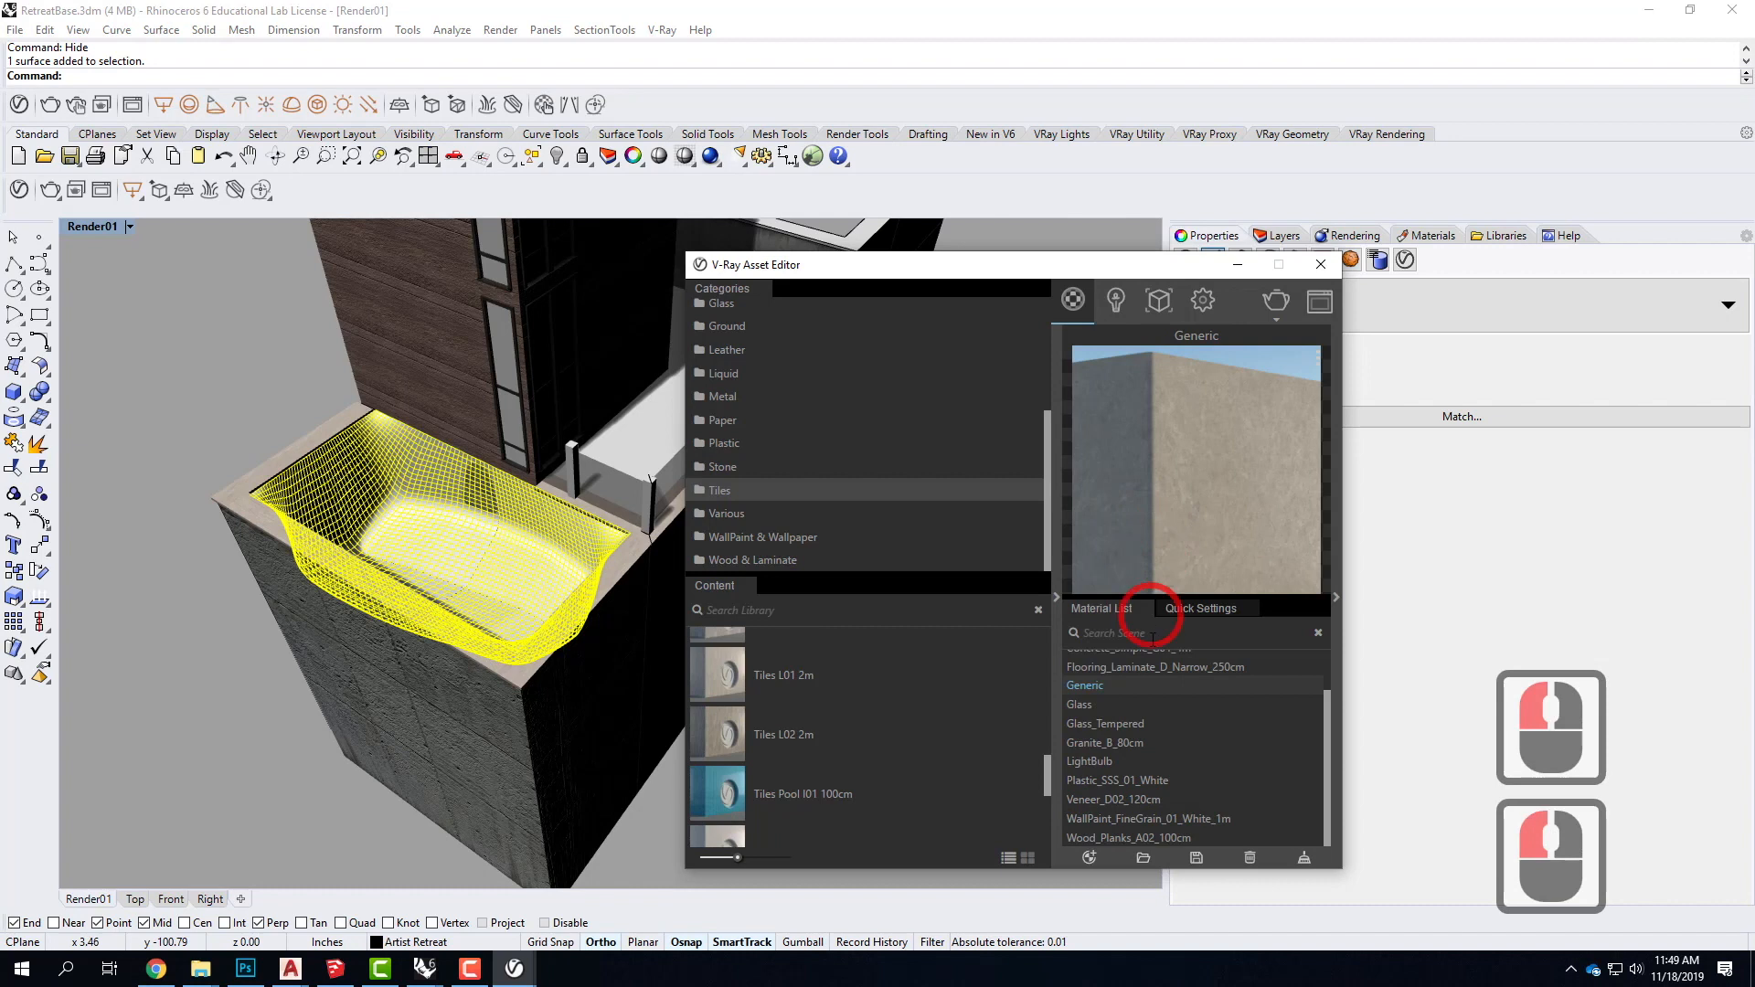
pyautogui.doubleClick(1089, 687)
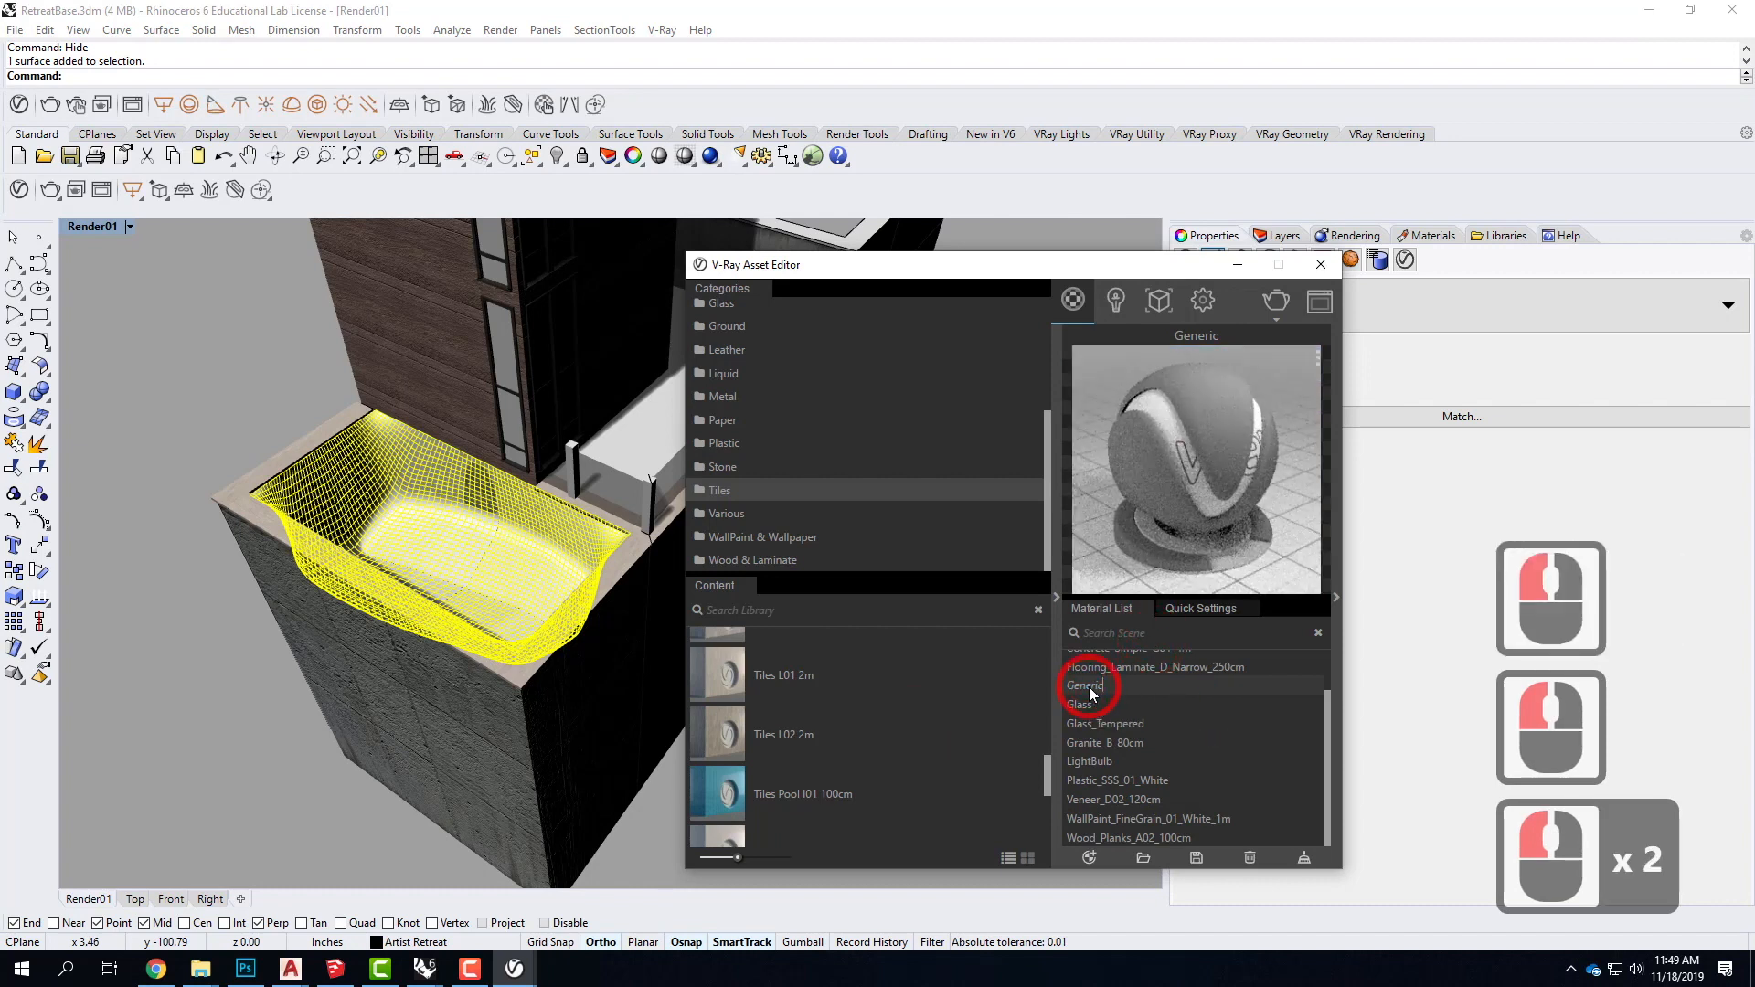
pyautogui.hotkey('ctrl', 'a')
pyautogui.write('Poo')
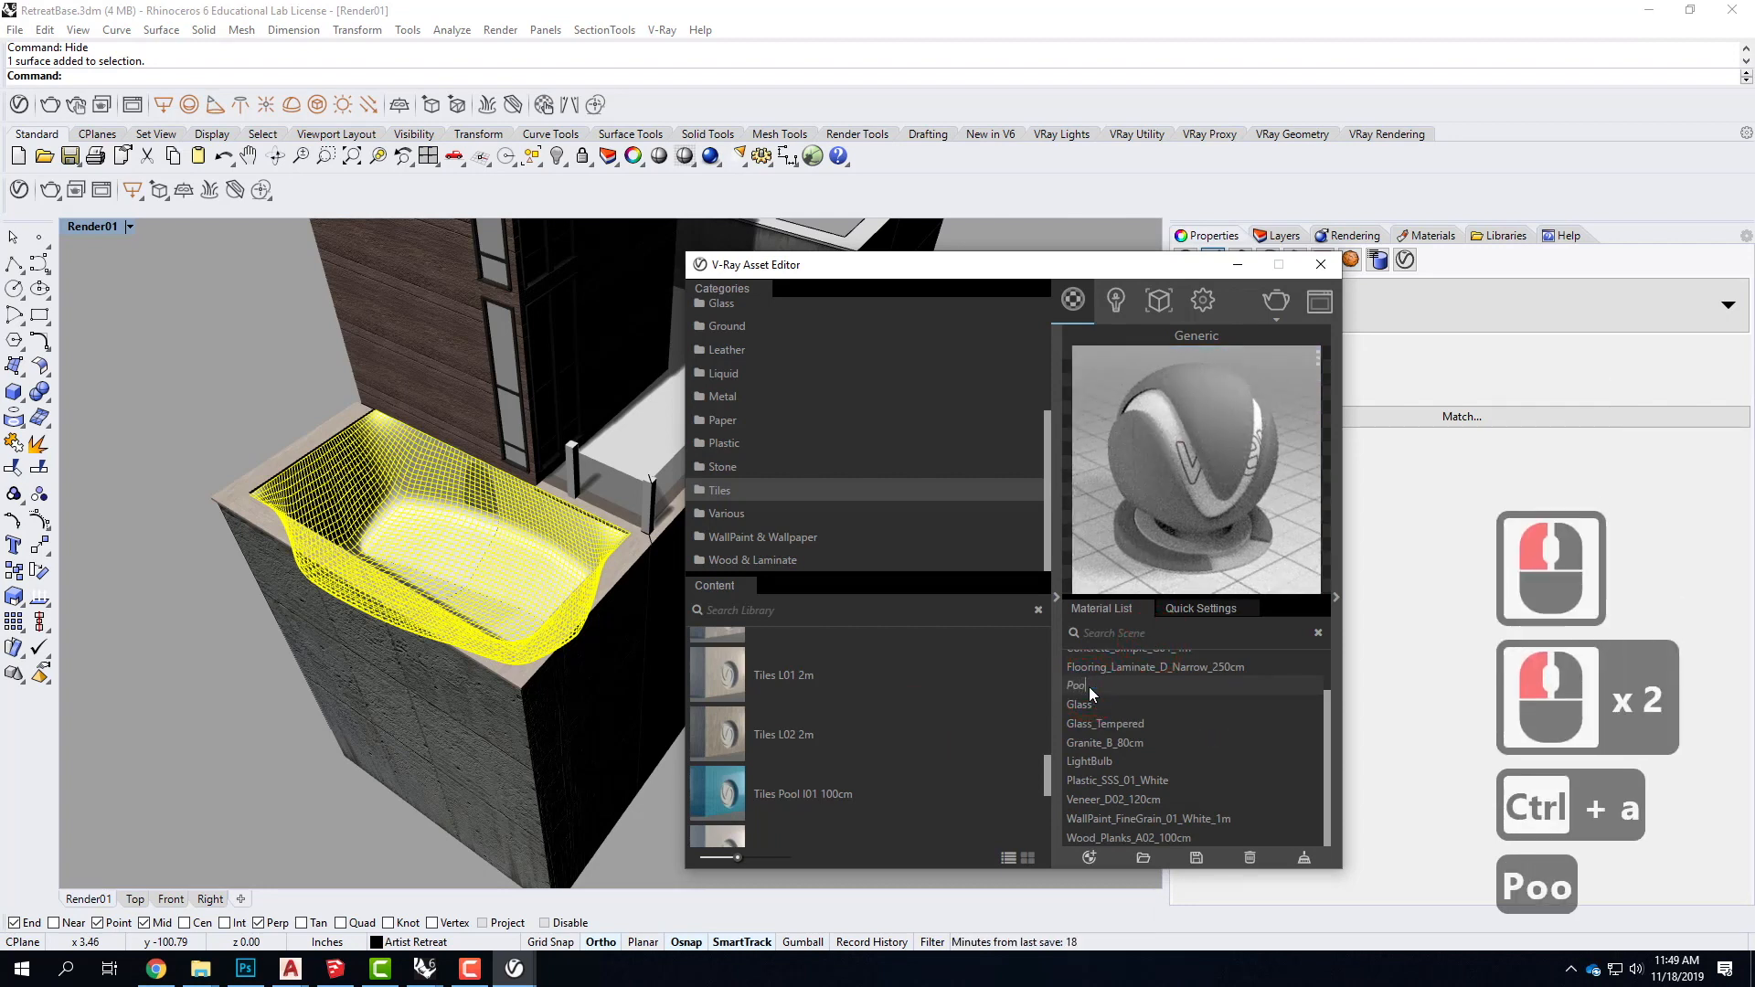
pyautogui.write('lBottom')
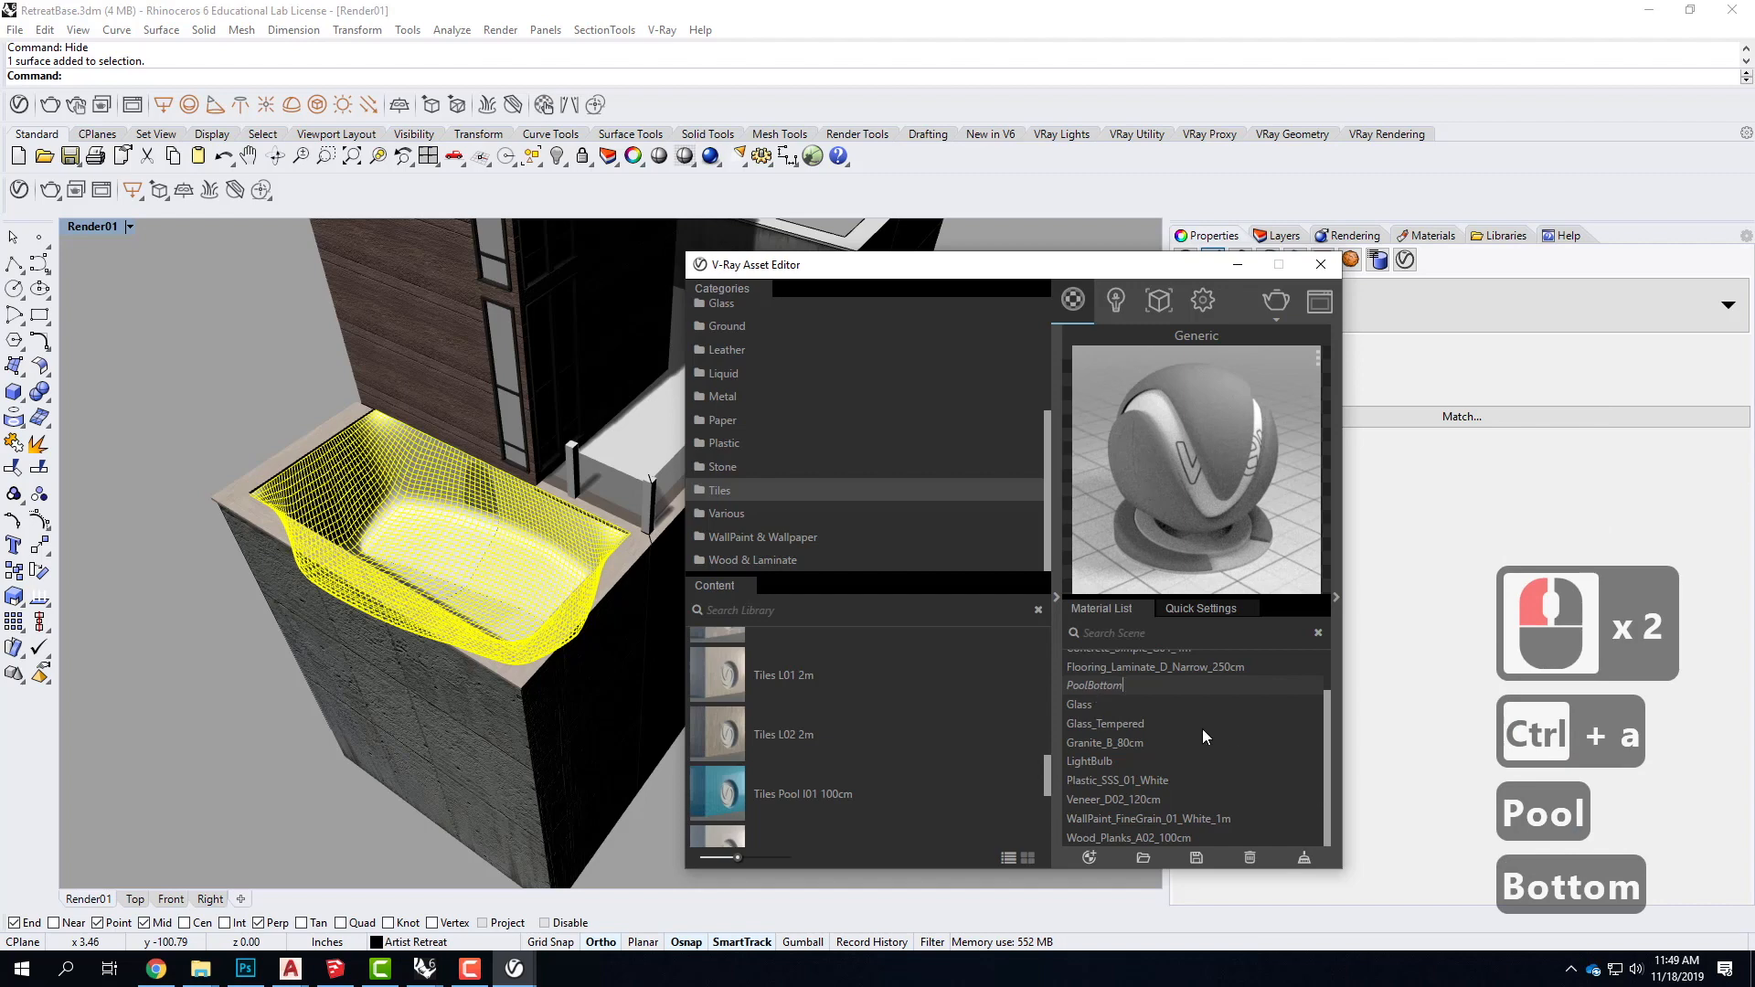
pyautogui.rightClick(1145, 682)
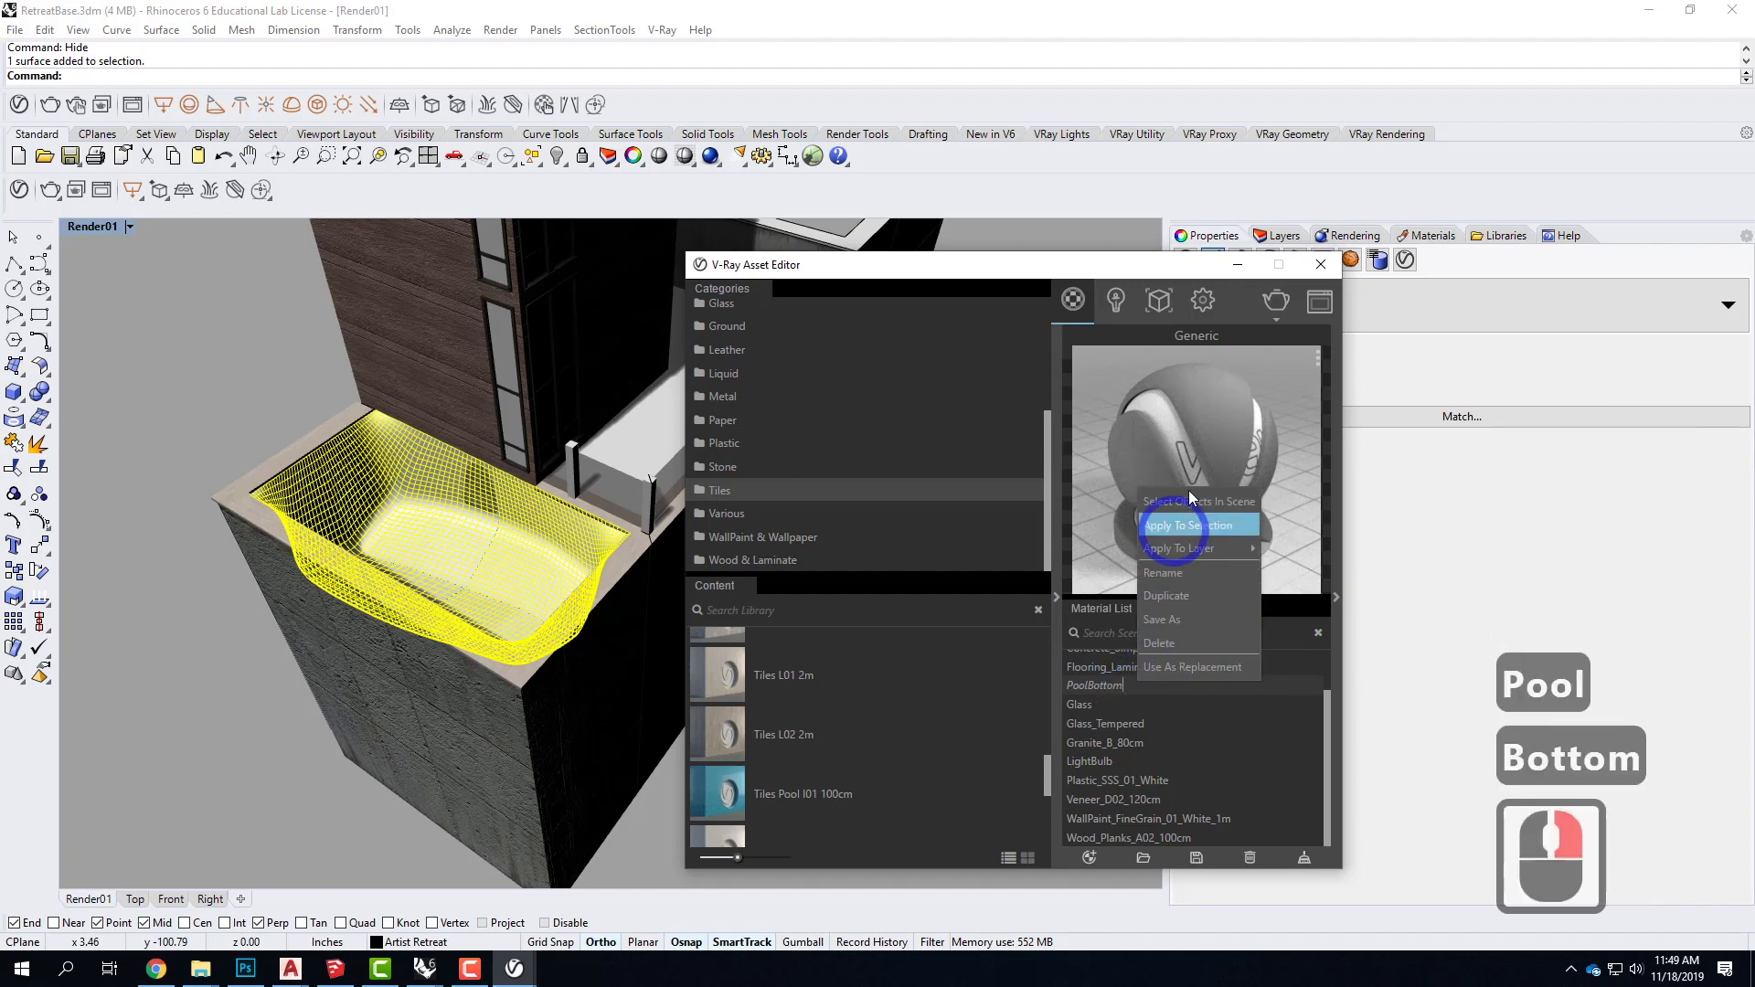
pyautogui.click(1198, 526)
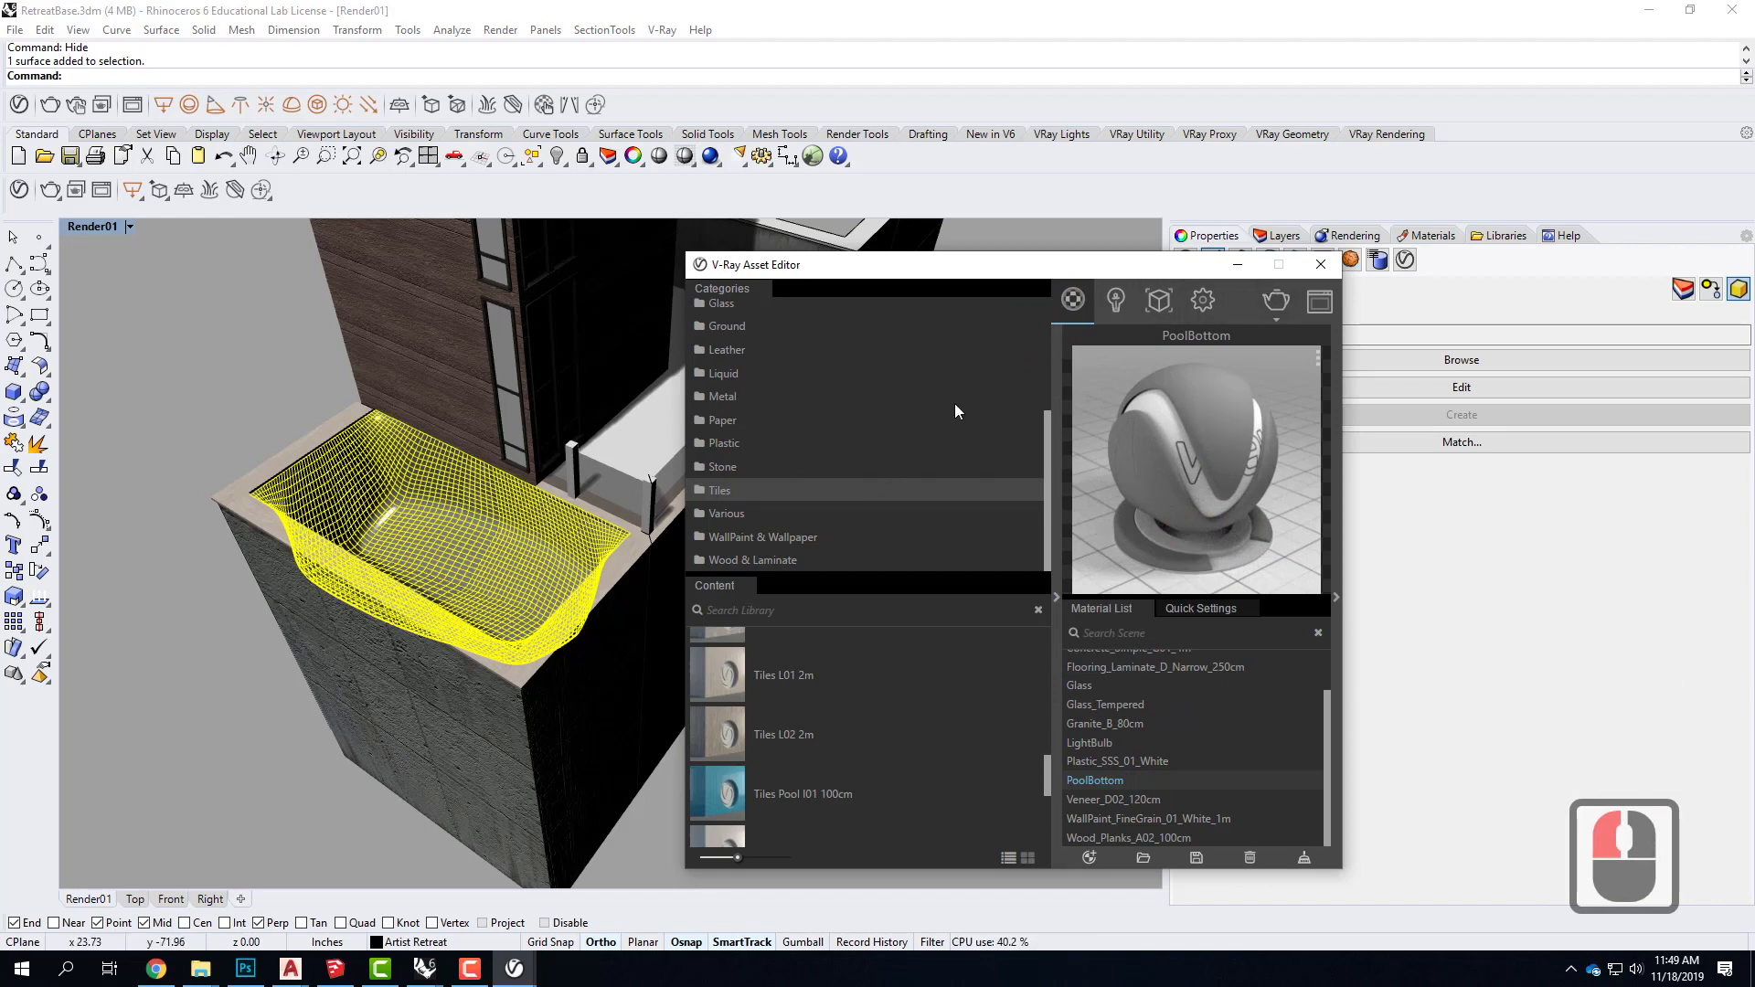
# Step: Deselect the basin, show the hidden rectangular plane over the pool opening, and select that plane
pyautogui.click(258, 345)
pyautogui.write('show')
pyautogui.press('Return')
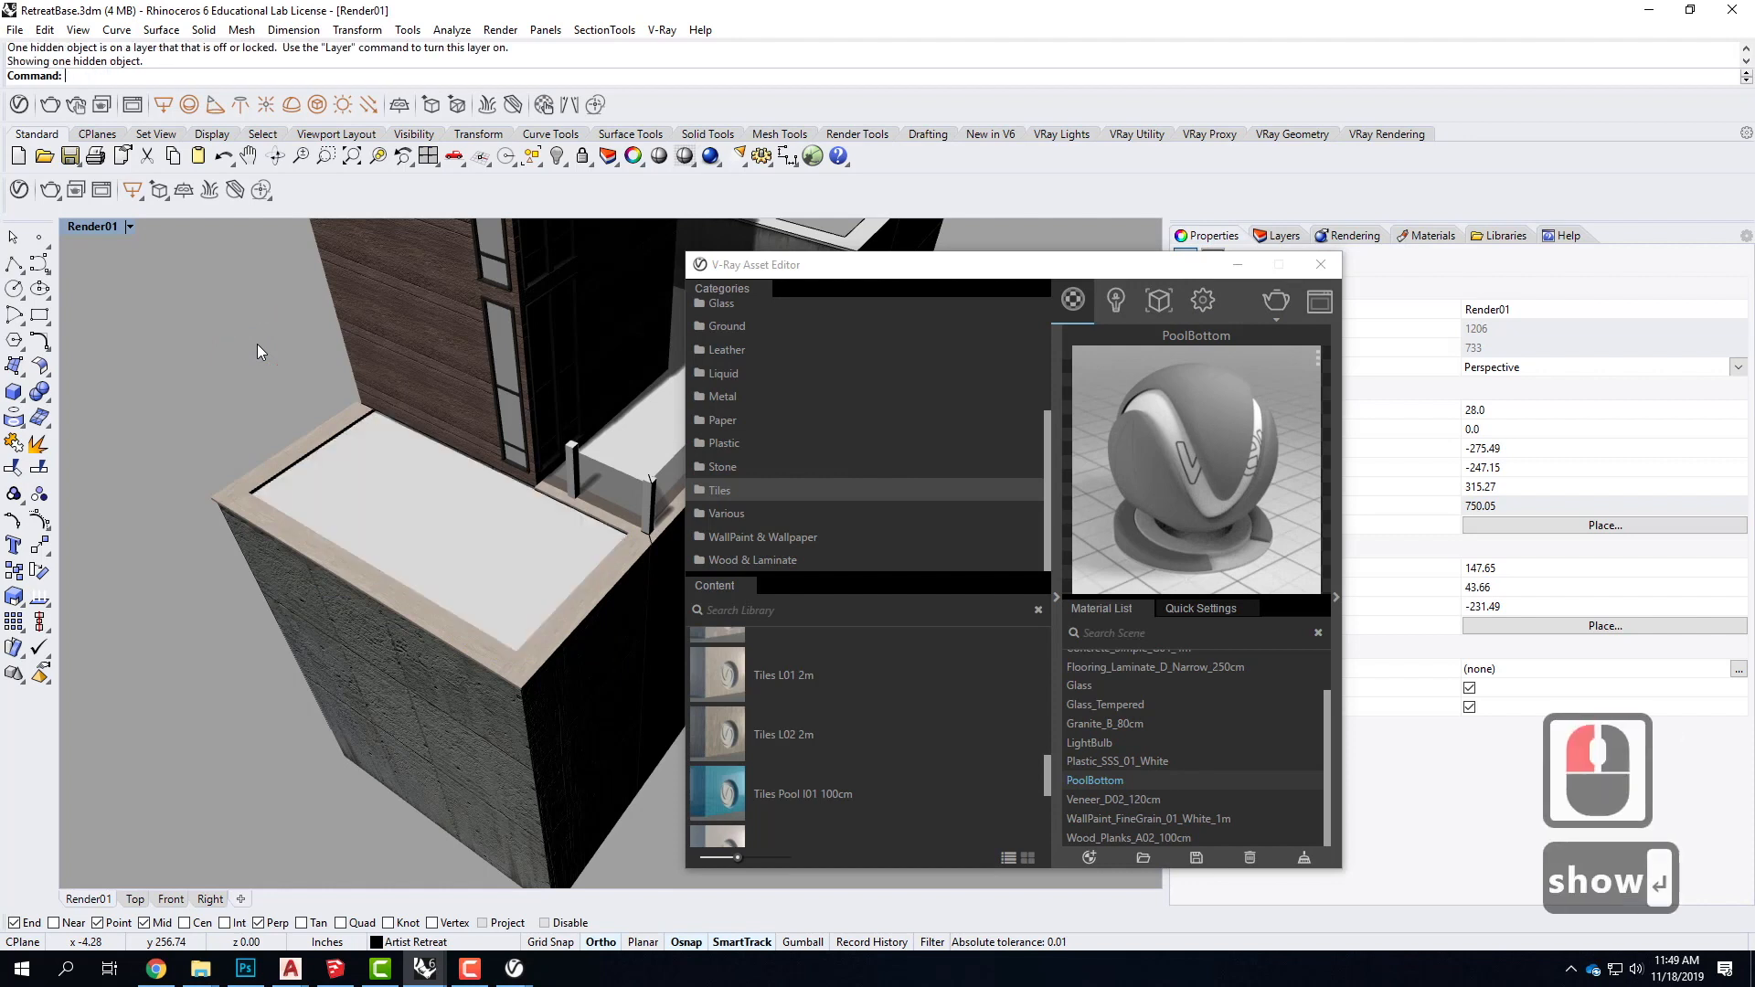
pyautogui.click(424, 490)
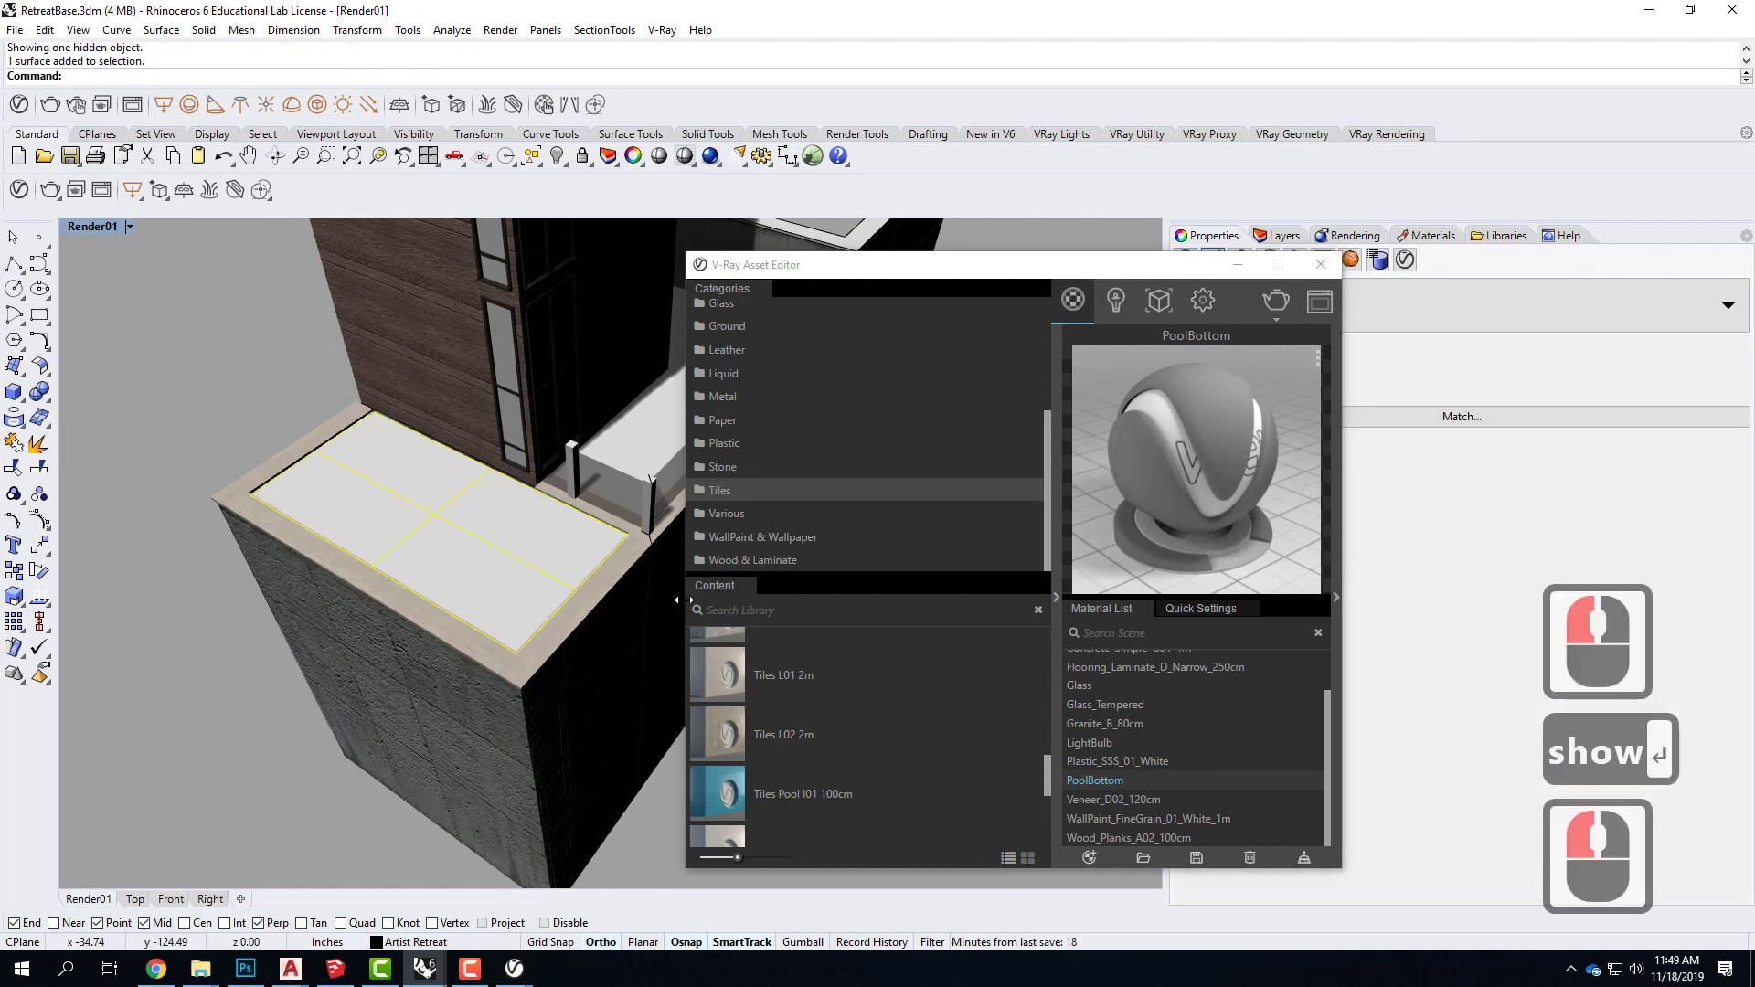
# Step: Browse the Liquid category of the V-Ray material library for a water material
pyautogui.click(732, 375)
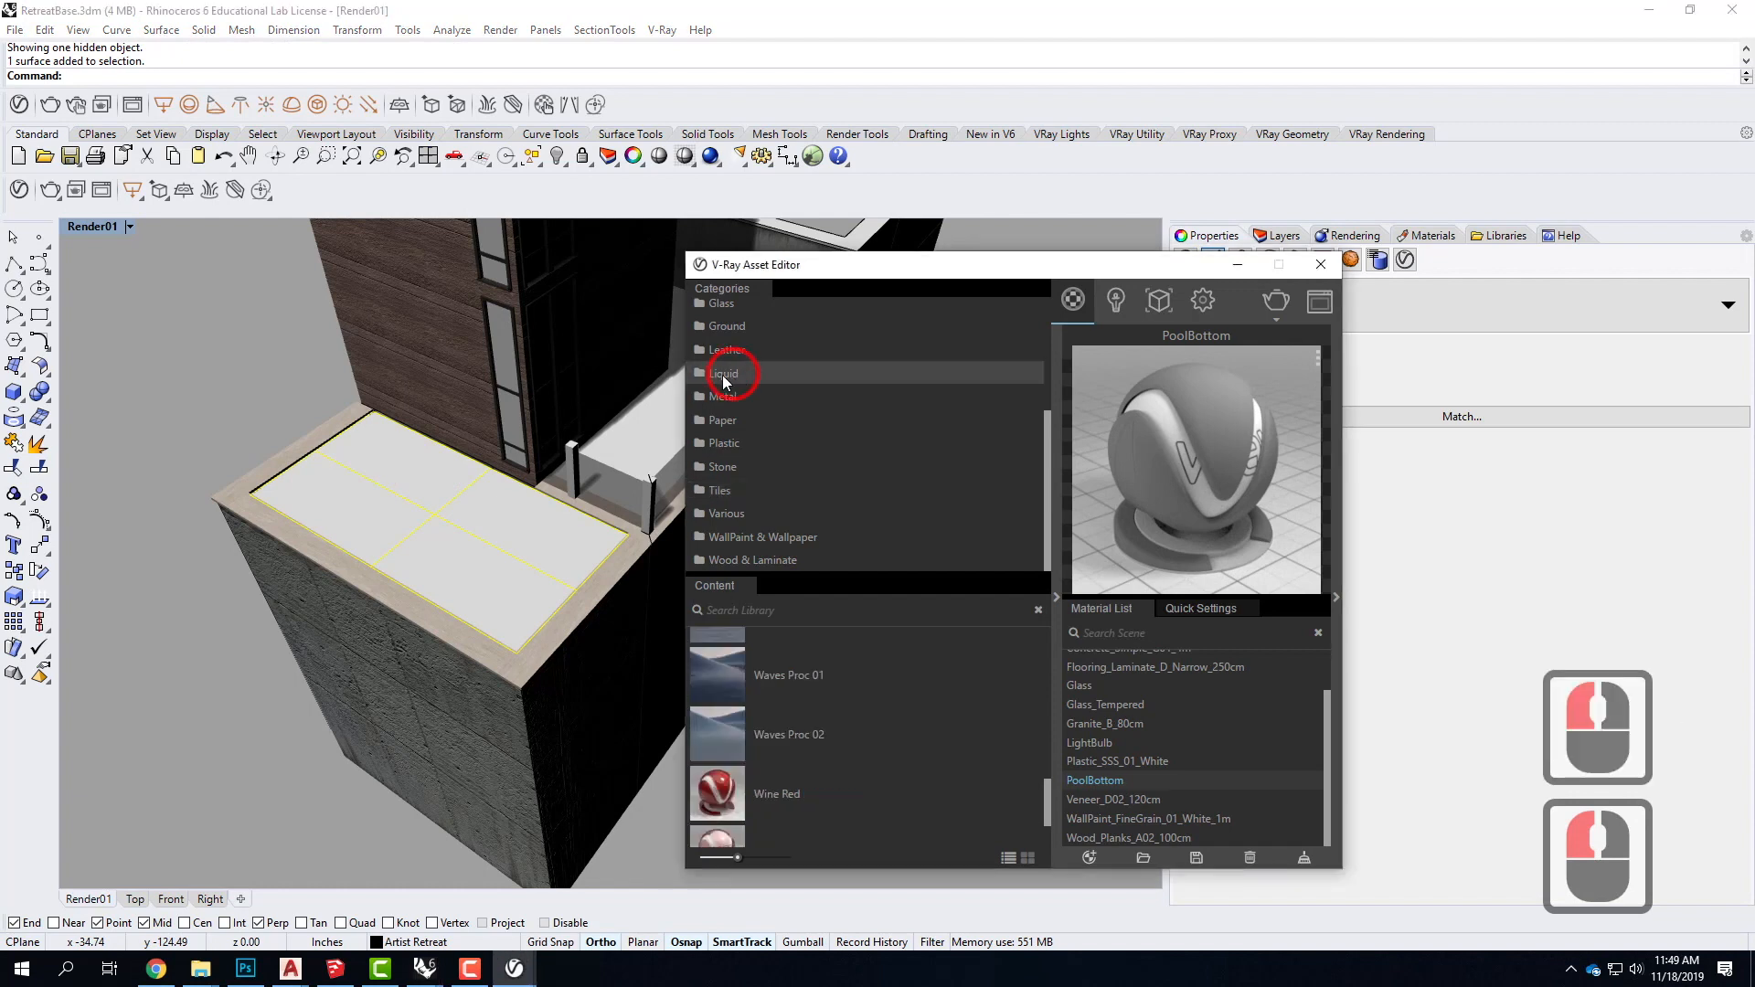
pyautogui.scroll(-2, 887, 734)
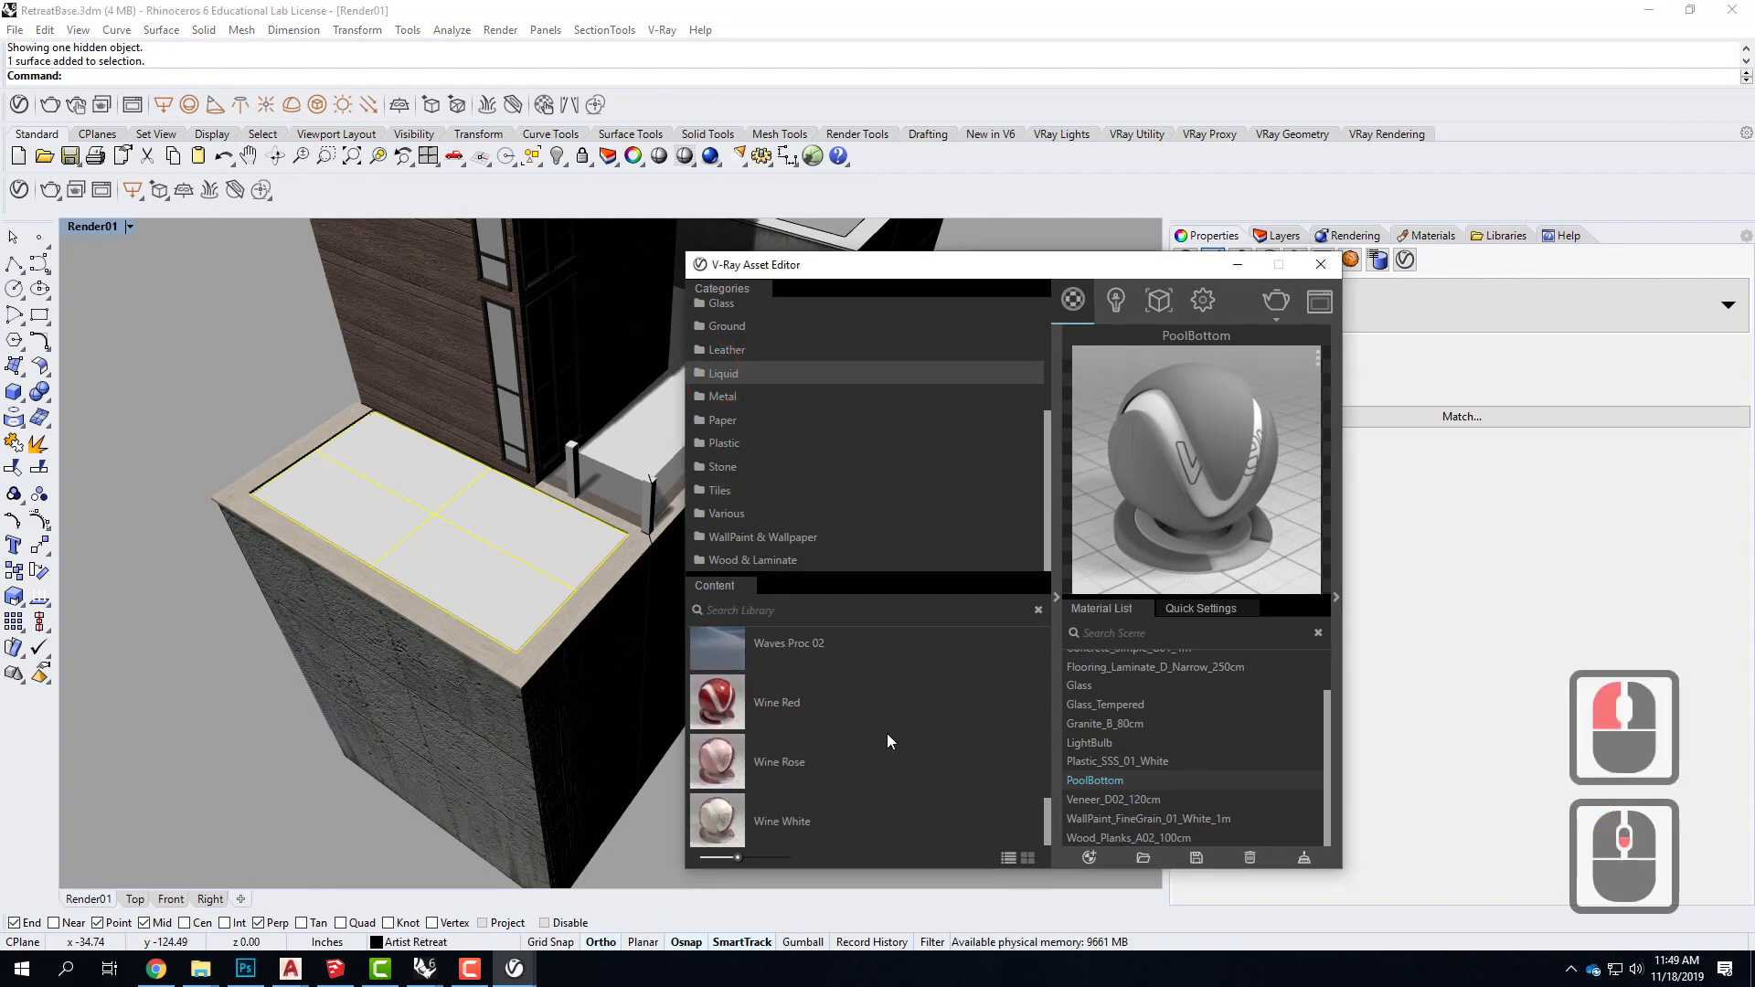
pyautogui.scroll(-3, 887, 733)
pyautogui.scroll(3, 887, 733)
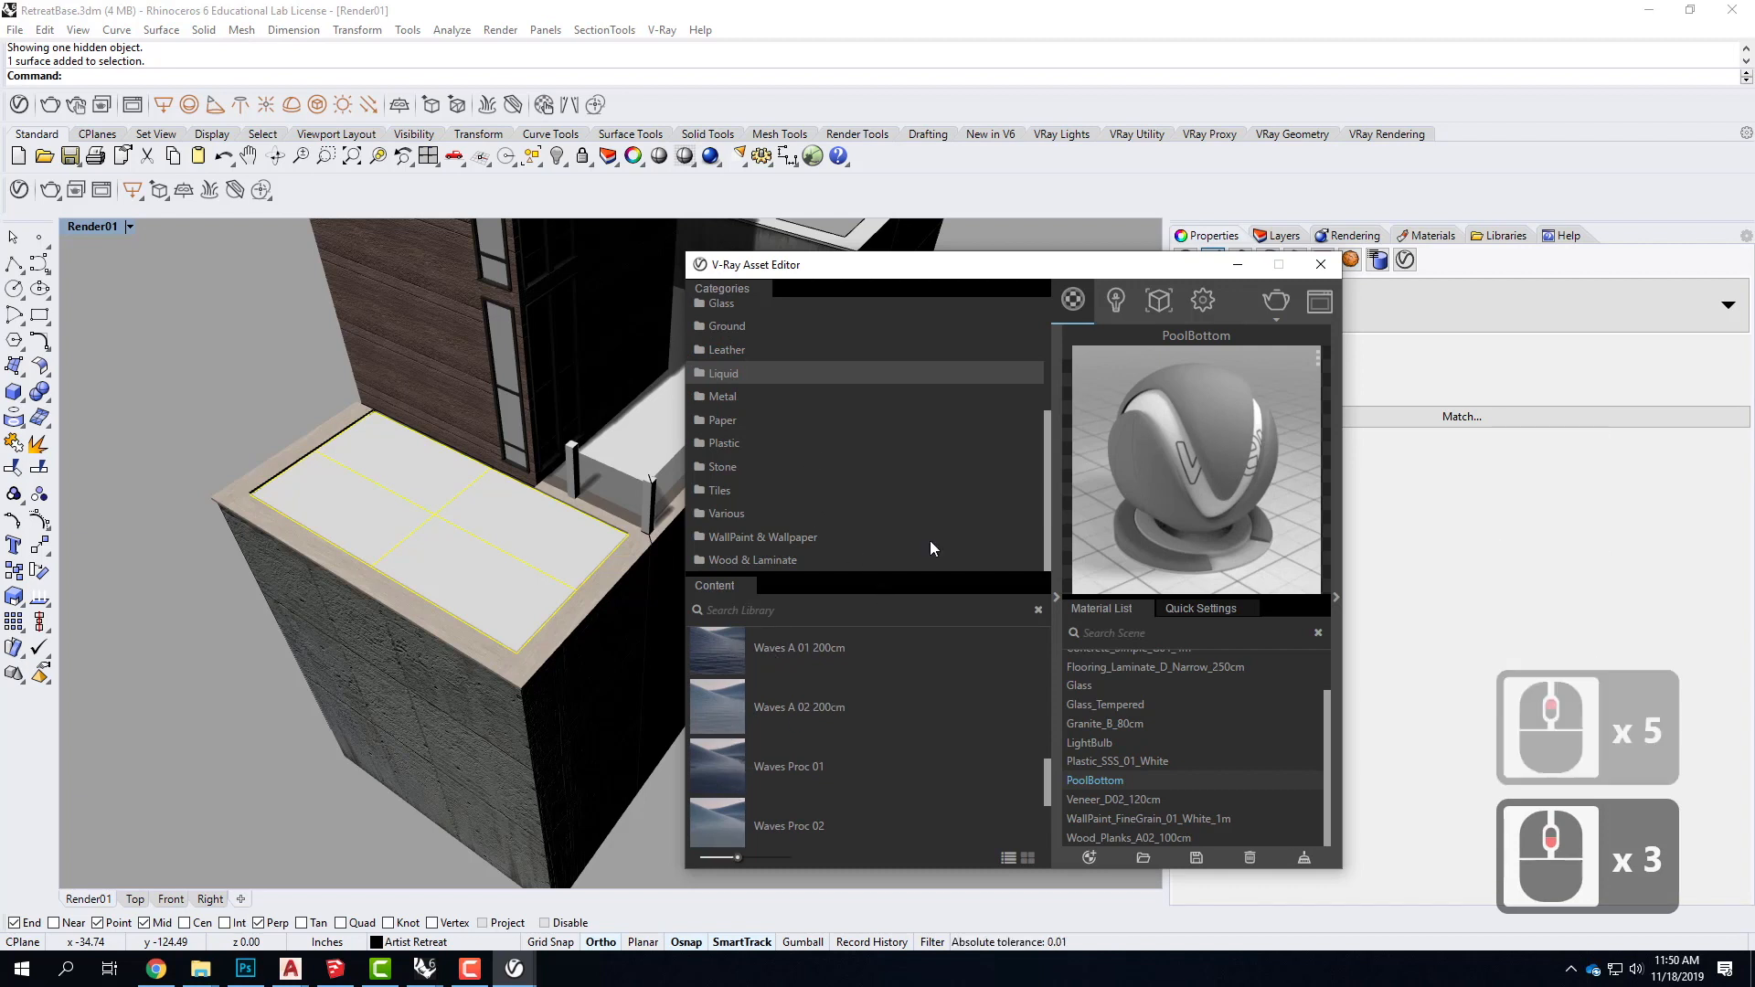
# Step: Import the material file Water - Fountain.vismat from the Resources > V-Ray > V-Ray Materials > Water > Water - Fountain folder
pyautogui.click(1143, 857)
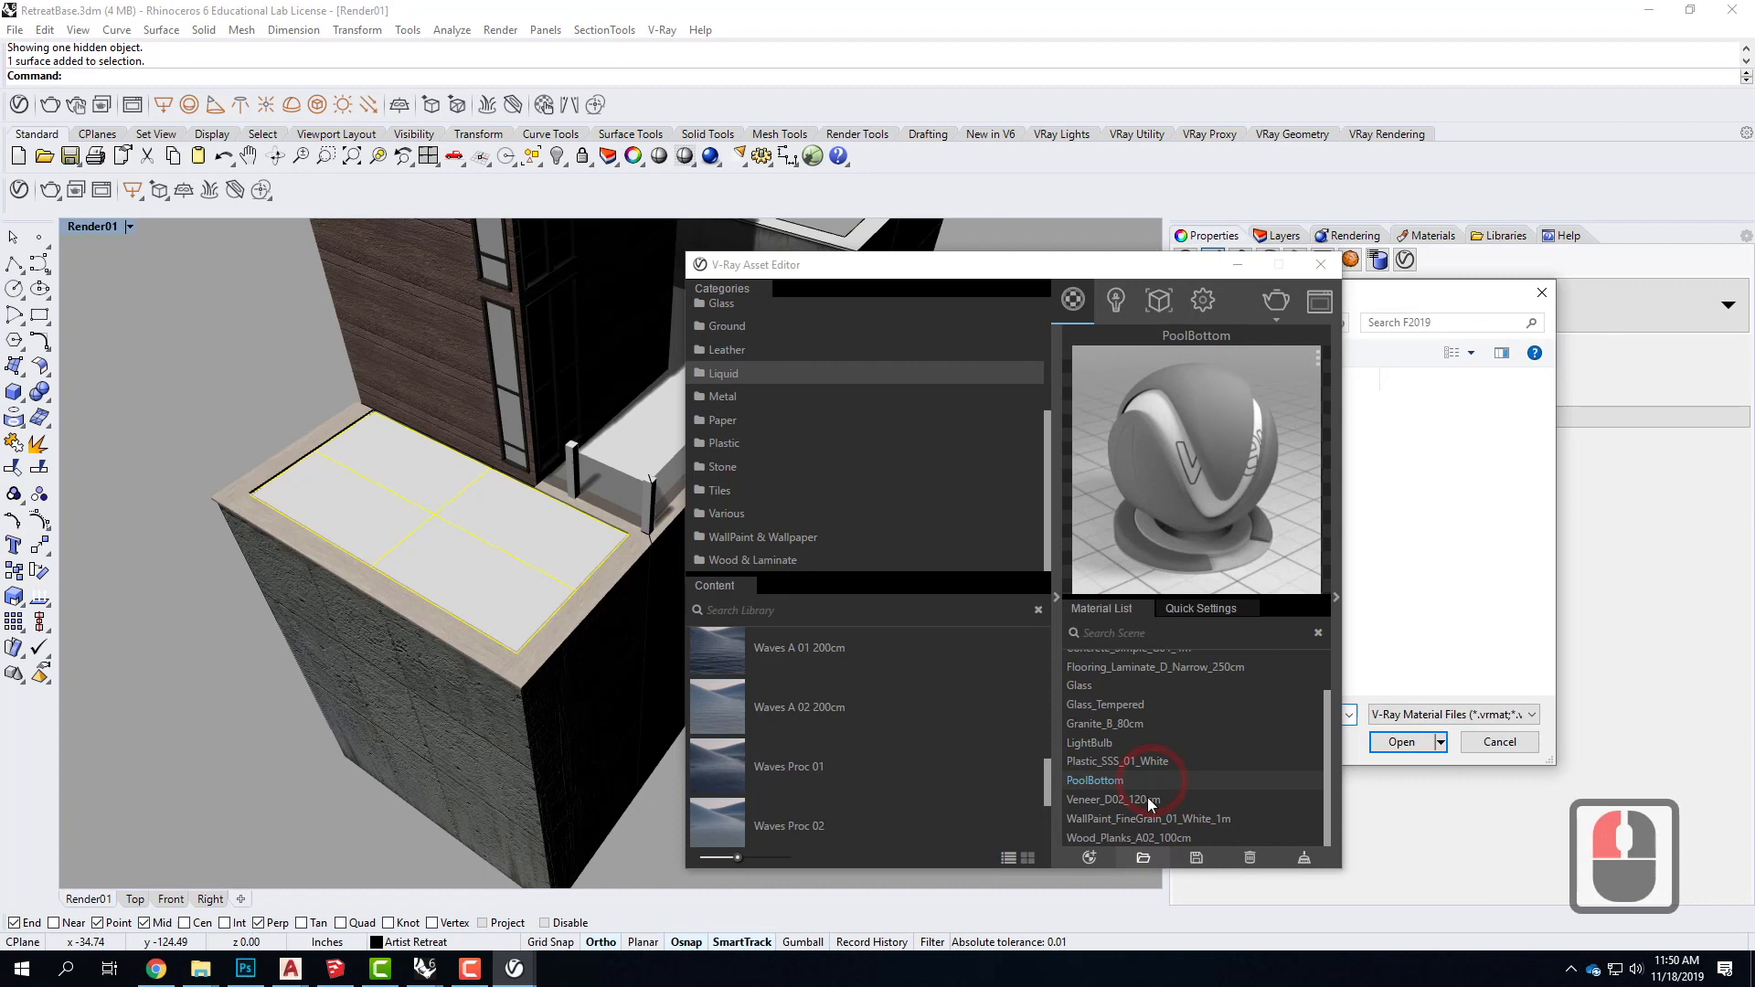
pyautogui.moveTo(1401, 306); pyautogui.dragTo(716, 261)
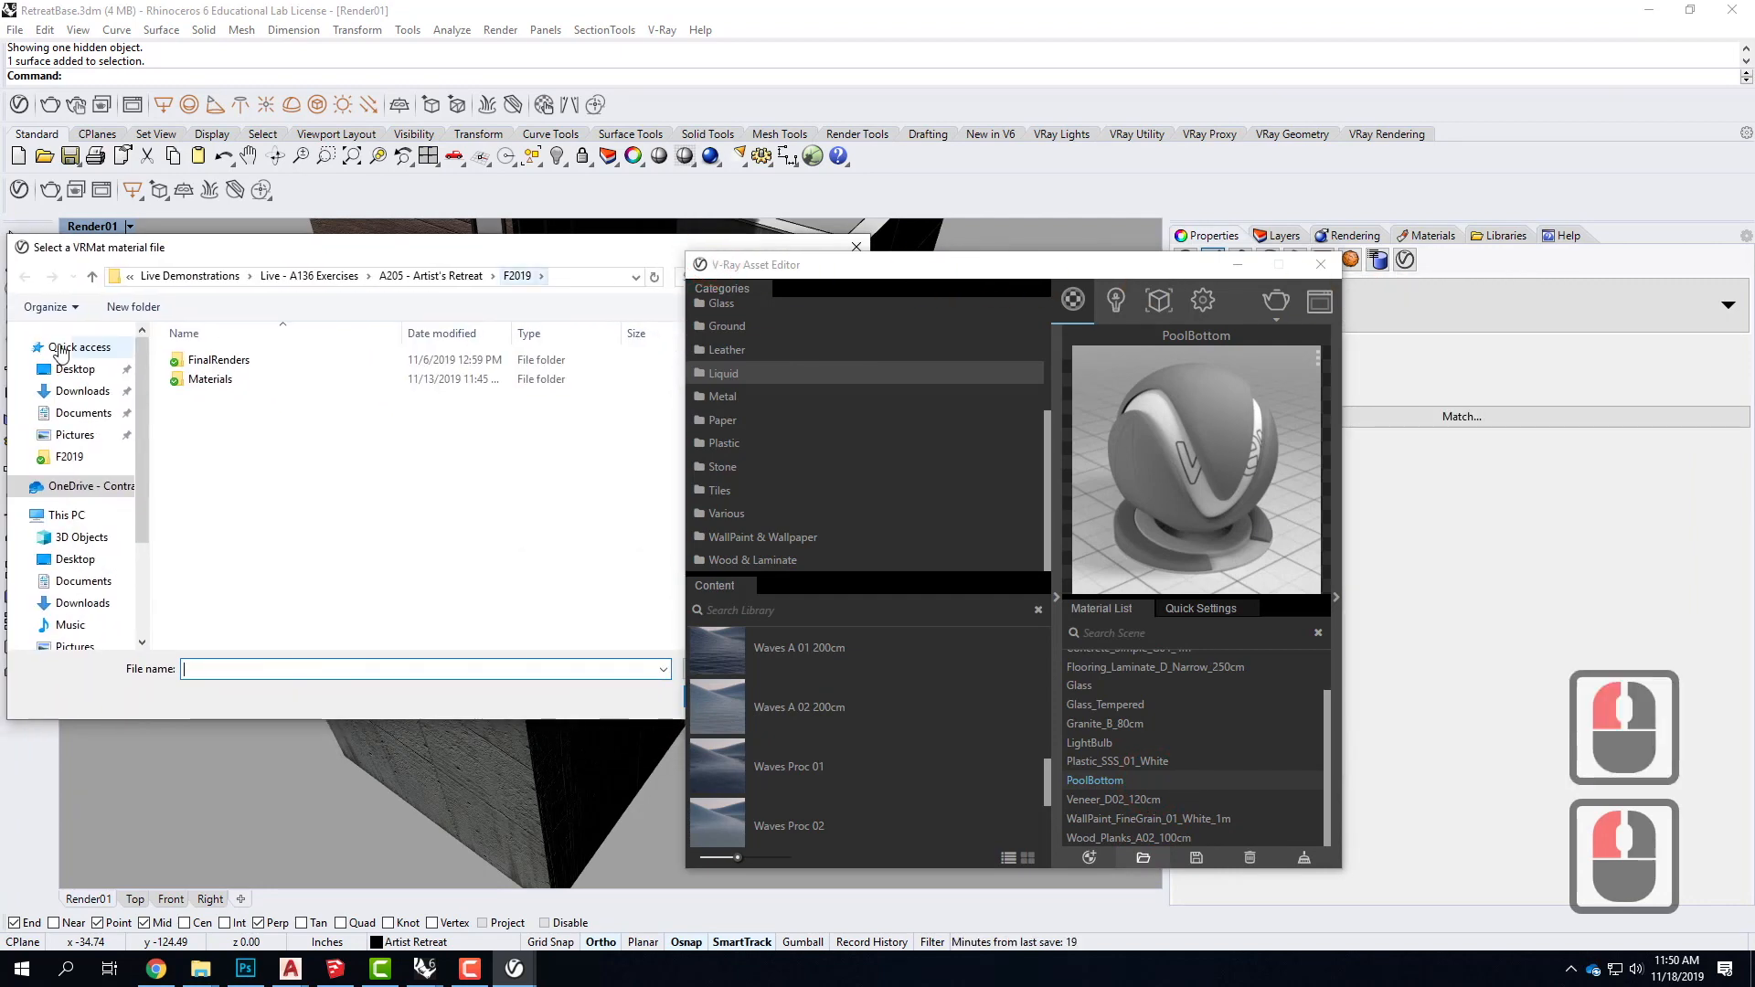
pyautogui.click(83, 494)
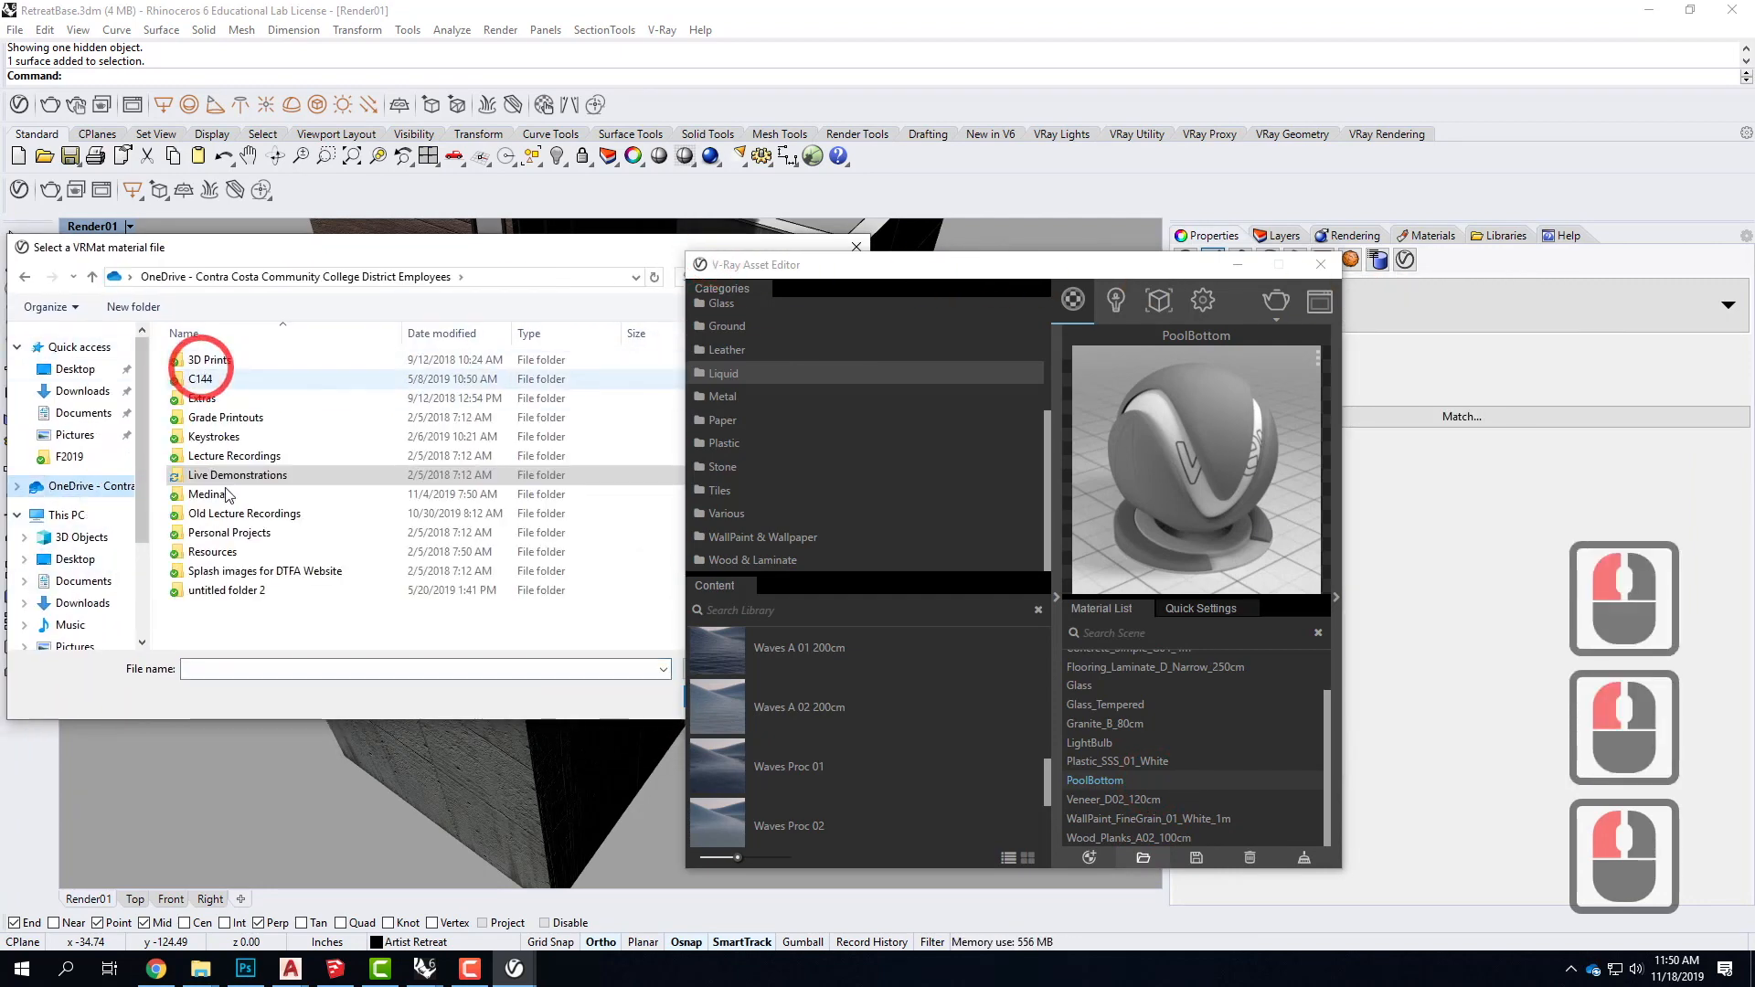
pyautogui.doubleClick(220, 549)
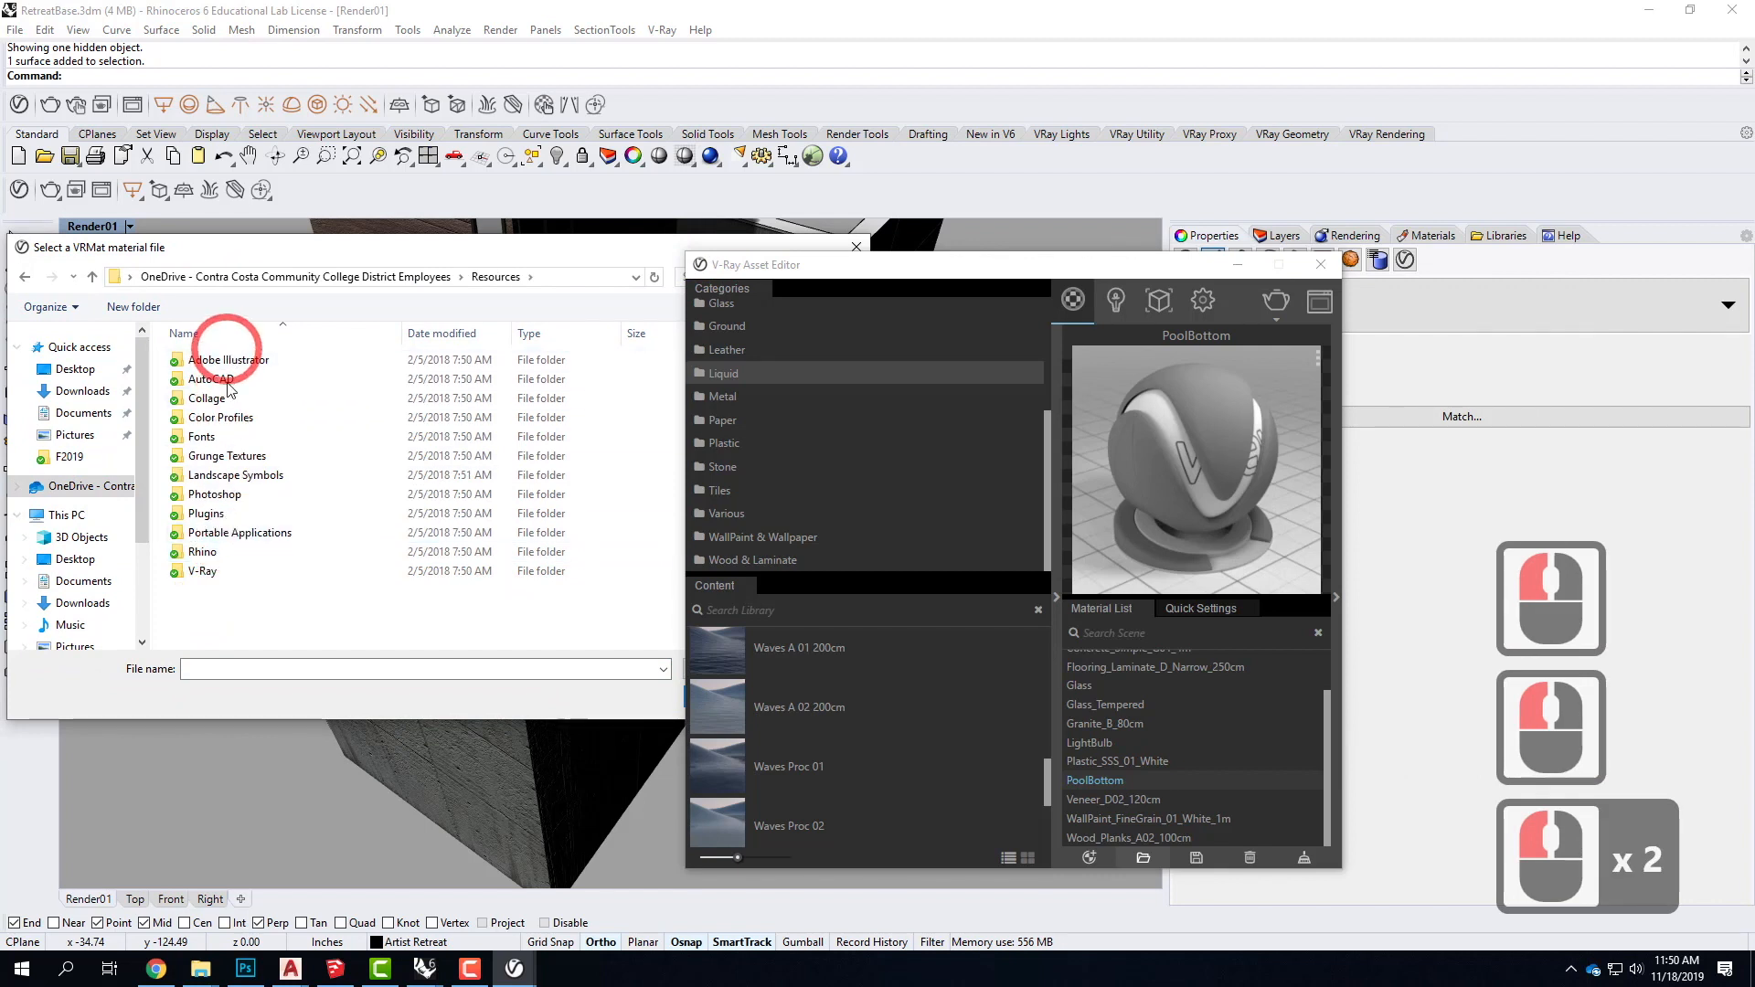
pyautogui.doubleClick(205, 573)
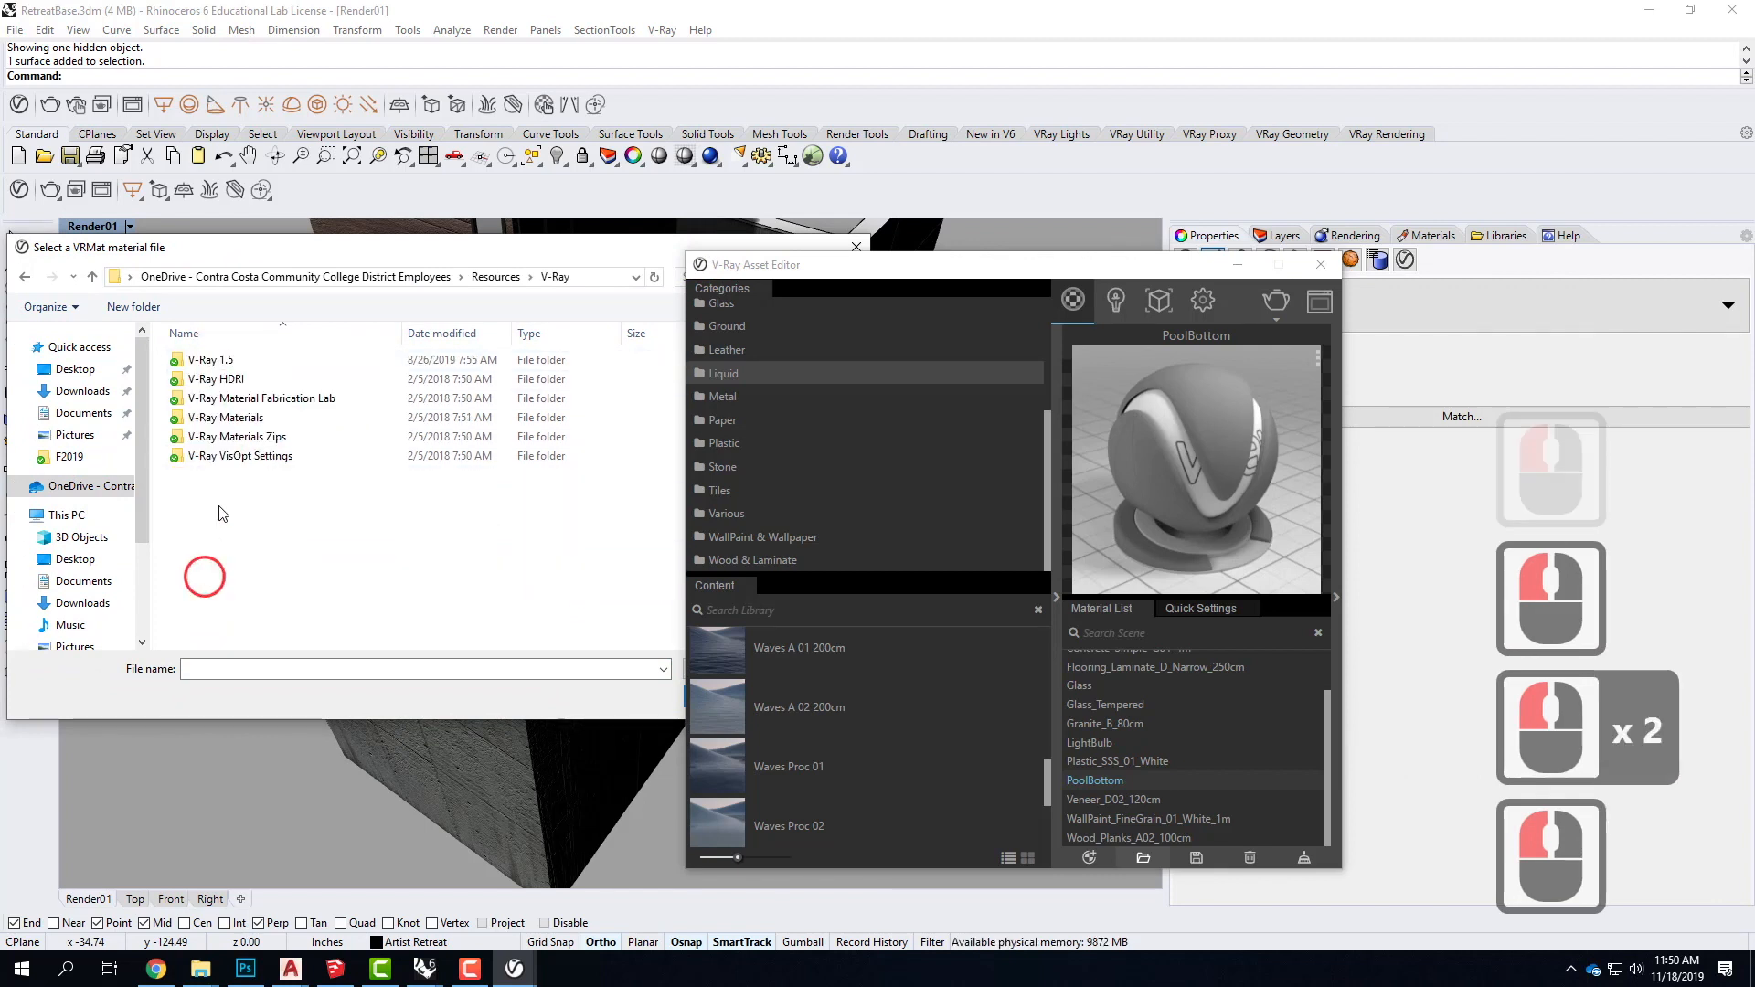
pyautogui.doubleClick(231, 420)
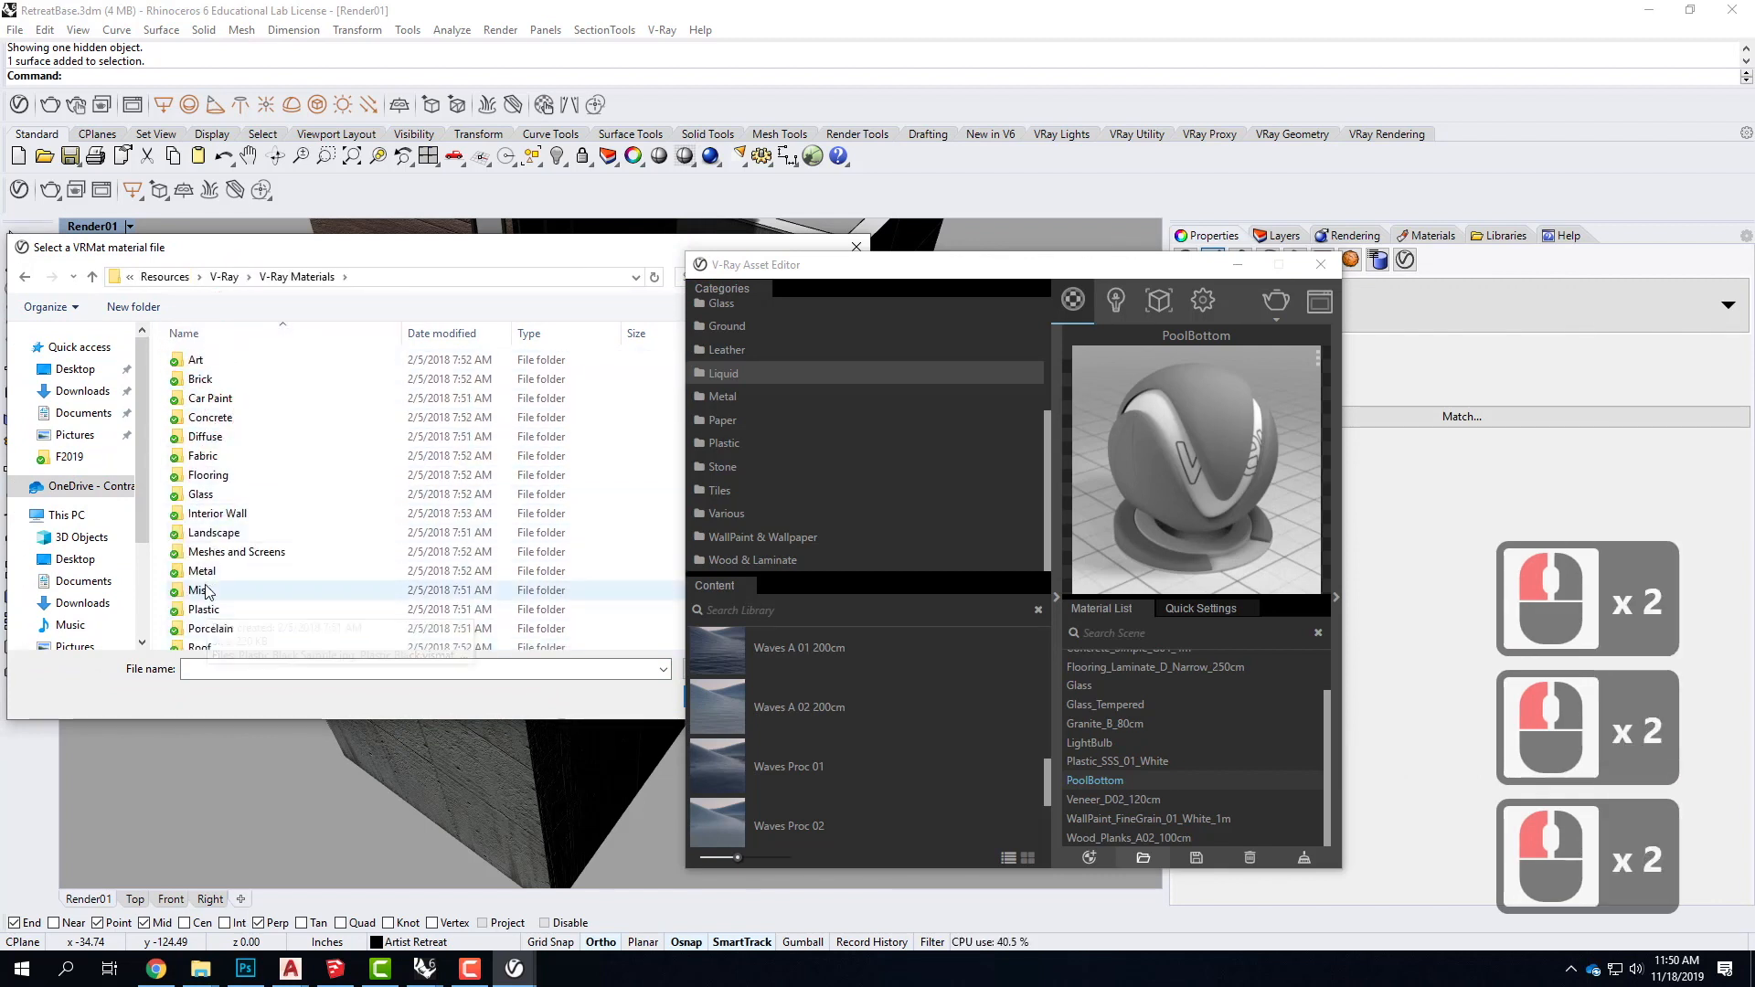
pyautogui.scroll(-5, 216, 598)
pyautogui.click(214, 625)
pyautogui.doubleClick(214, 624)
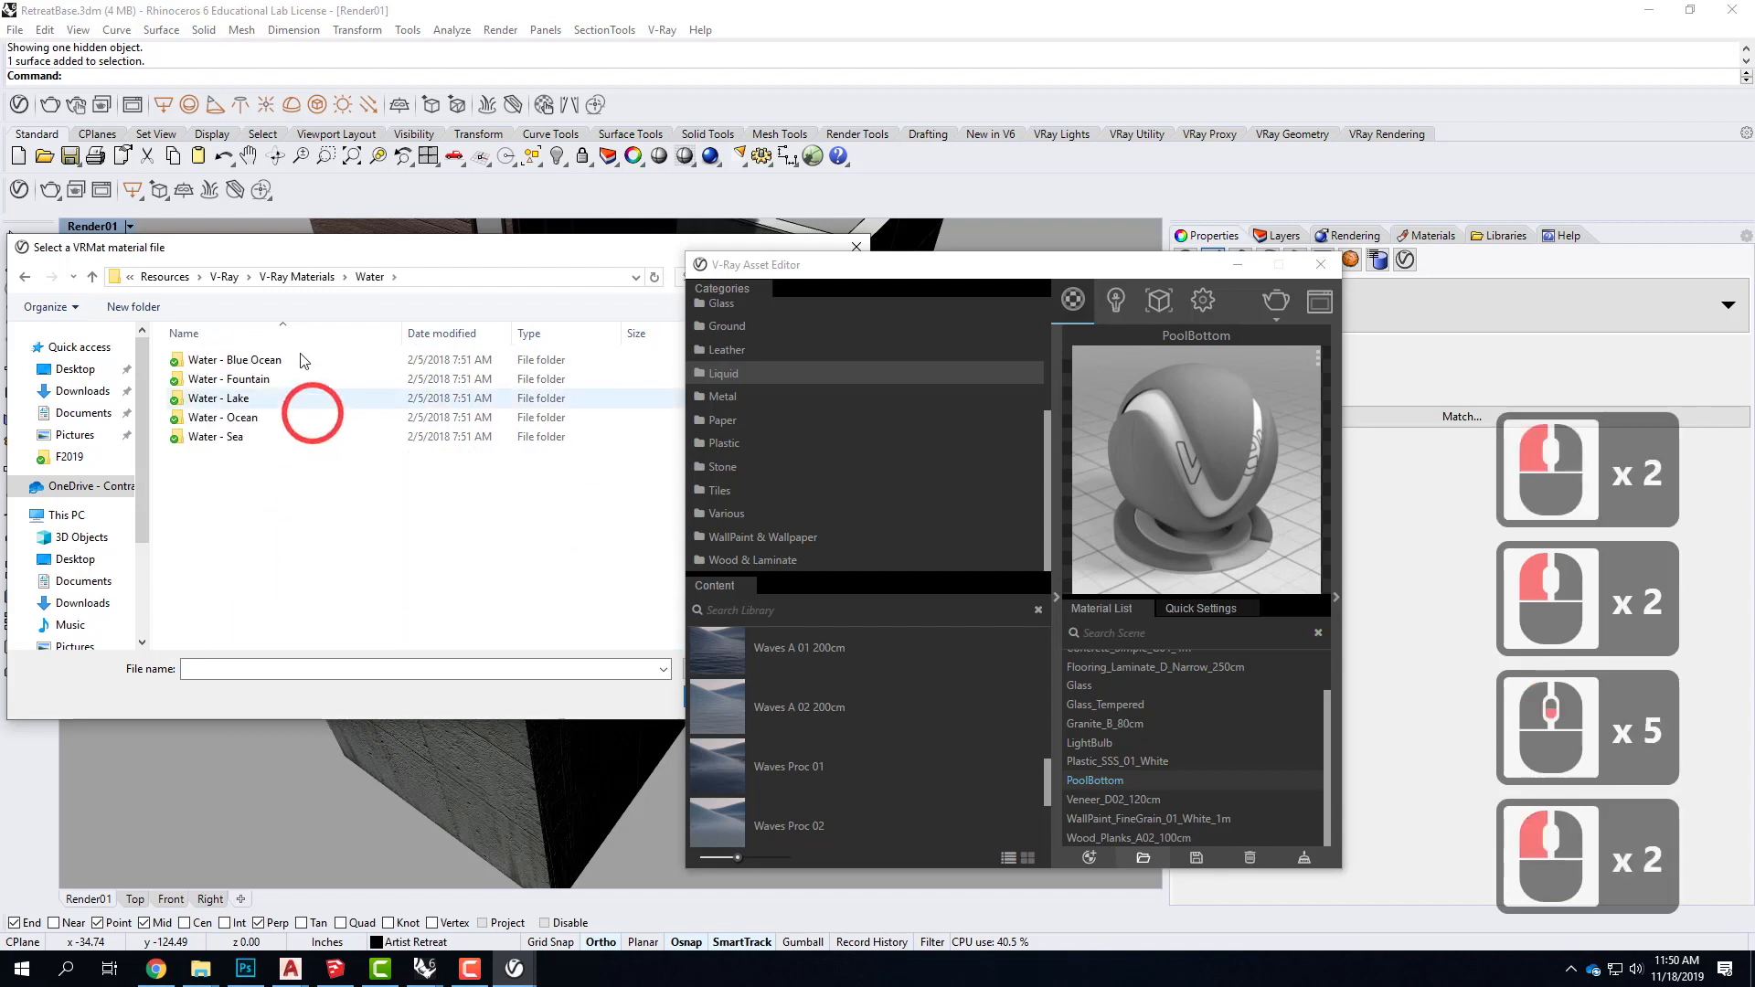
pyautogui.doubleClick(209, 378)
pyautogui.click(229, 360)
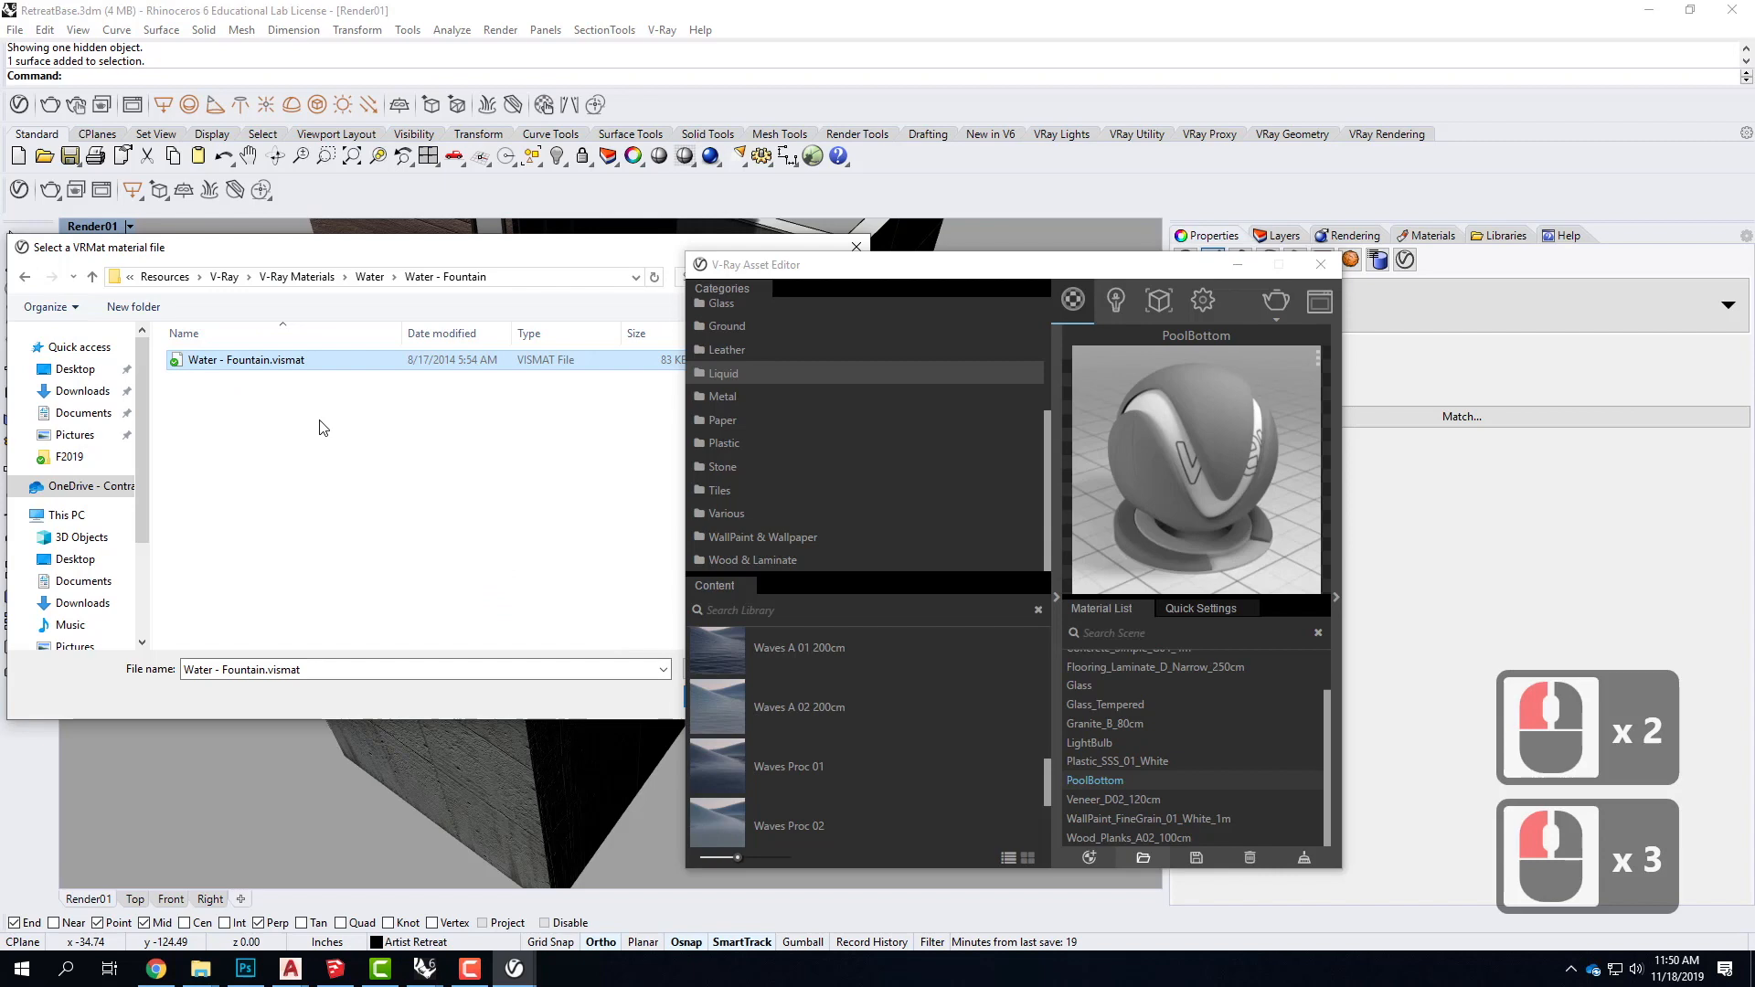
pyautogui.moveTo(594, 247); pyautogui.dragTo(381, 300)
pyautogui.click(503, 749)
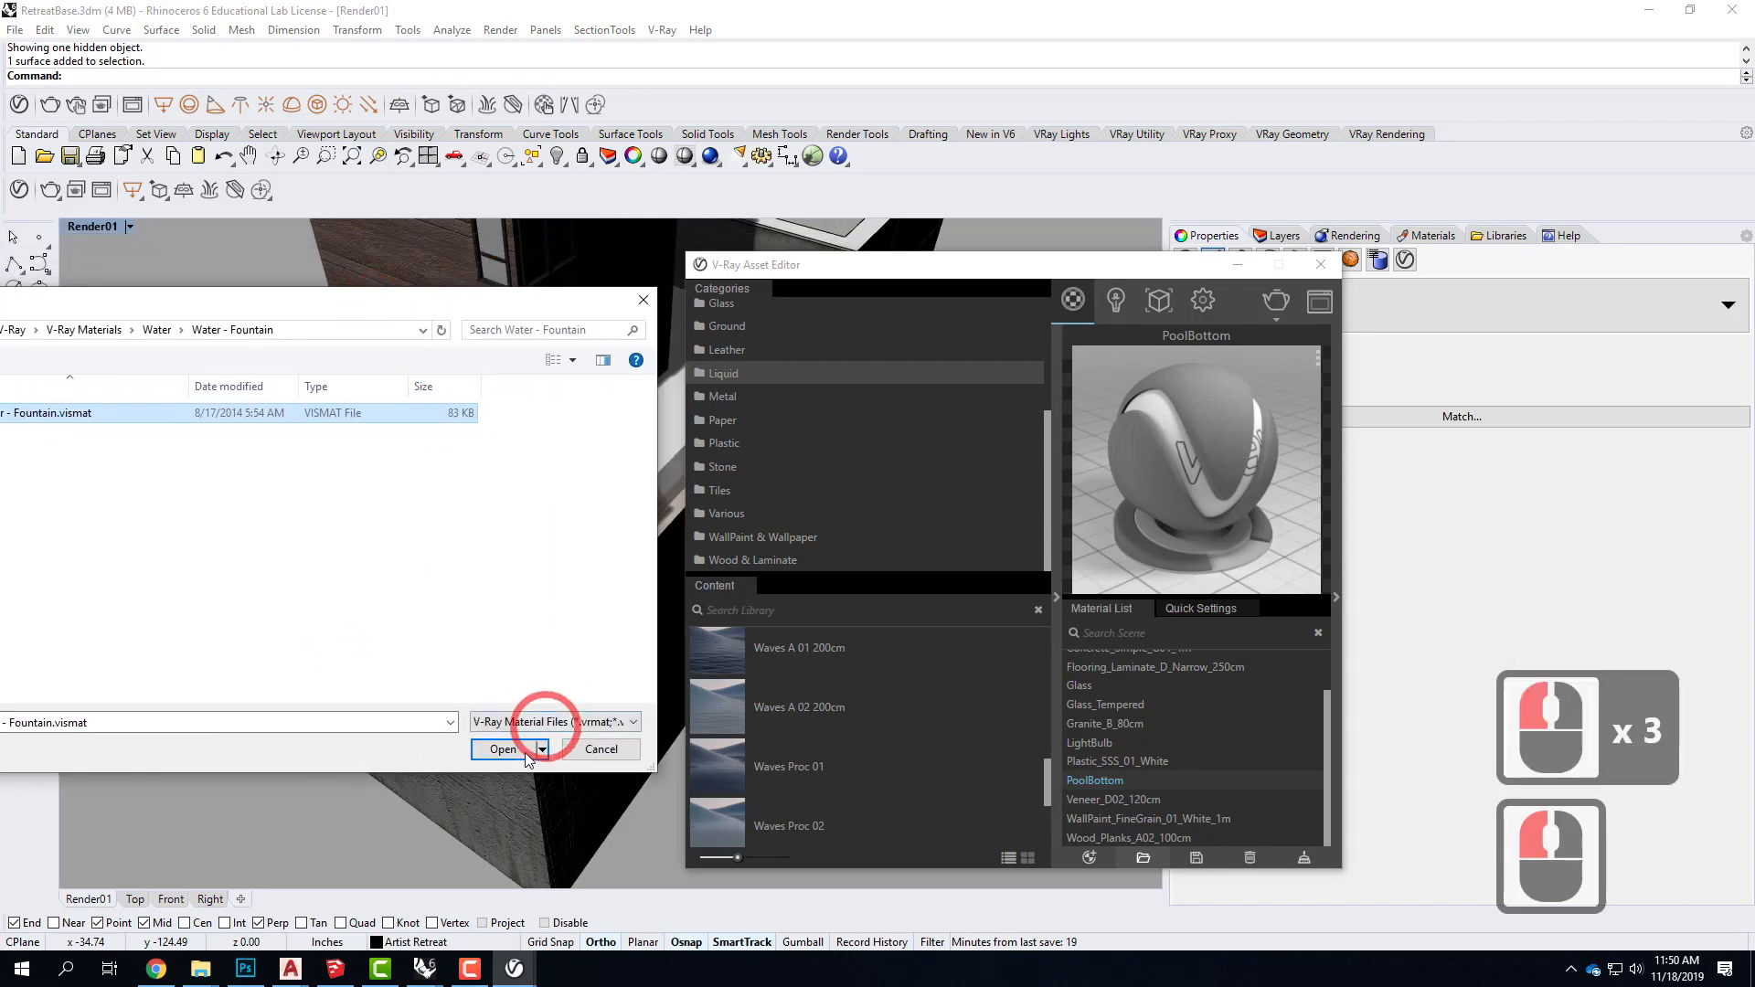
# Step: Load the Water - Fountain material, apply it to the selected plane over the pool, and minimize the V-Ray Asset Editor
pyautogui.click(505, 748)
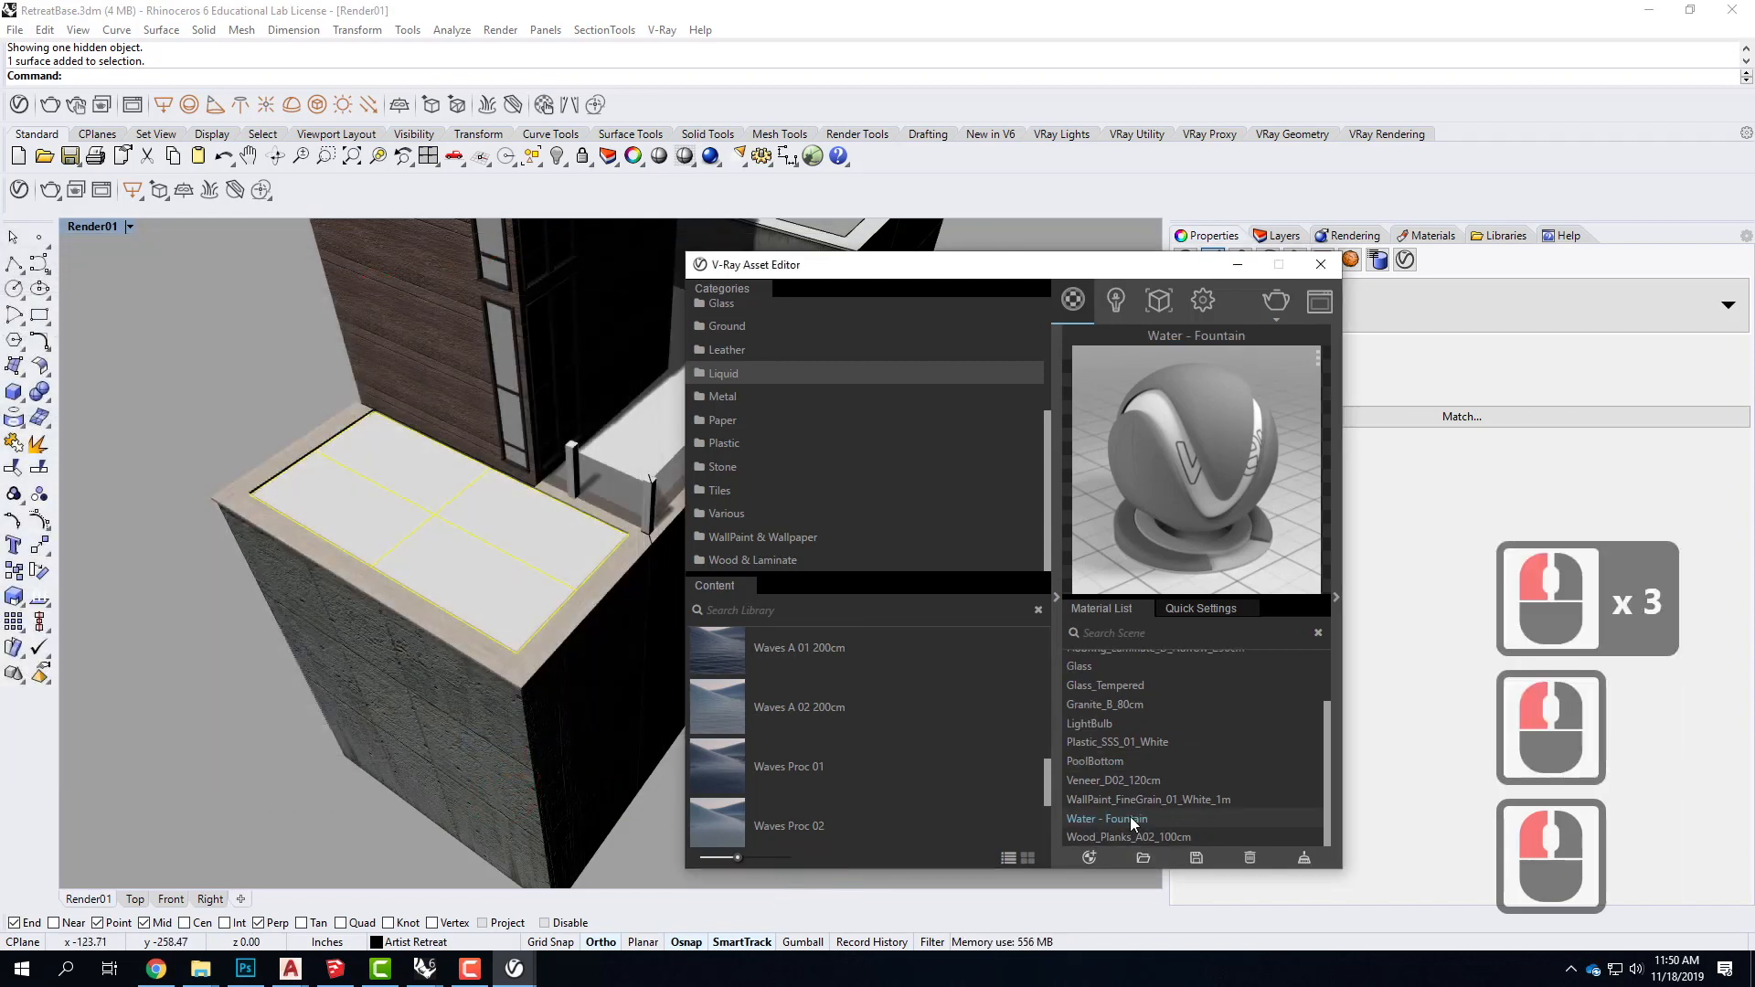
pyautogui.rightClick(1125, 820)
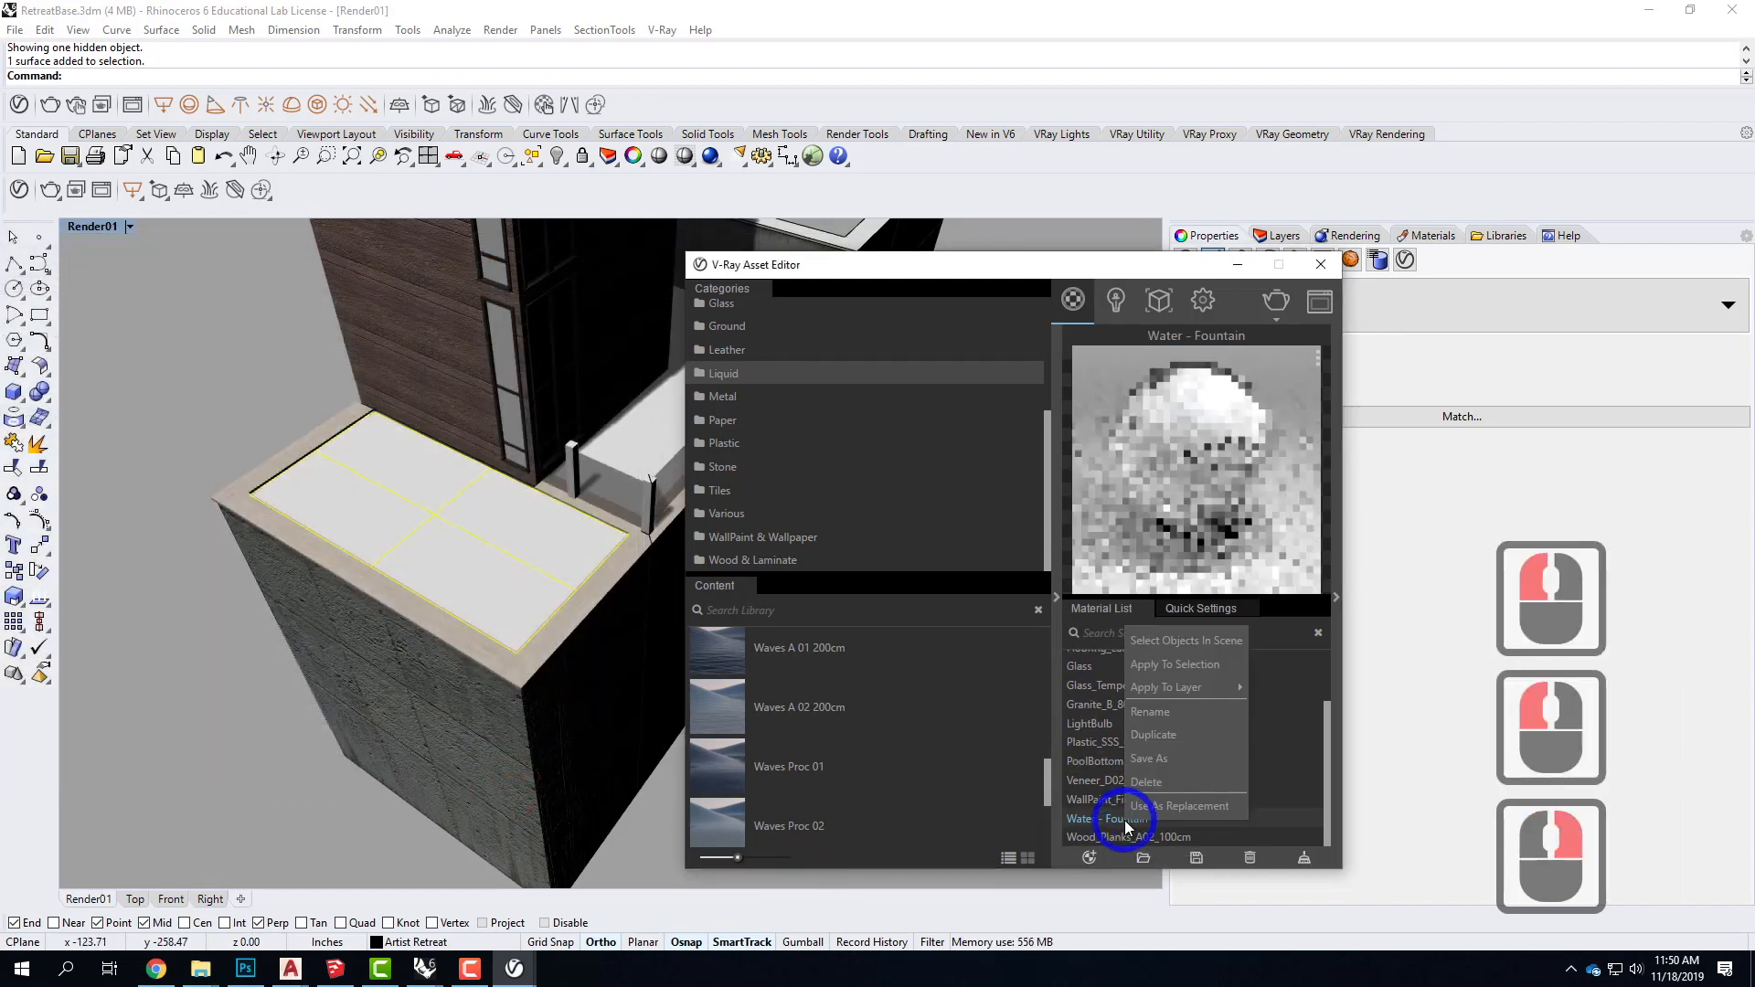
pyautogui.click(1188, 664)
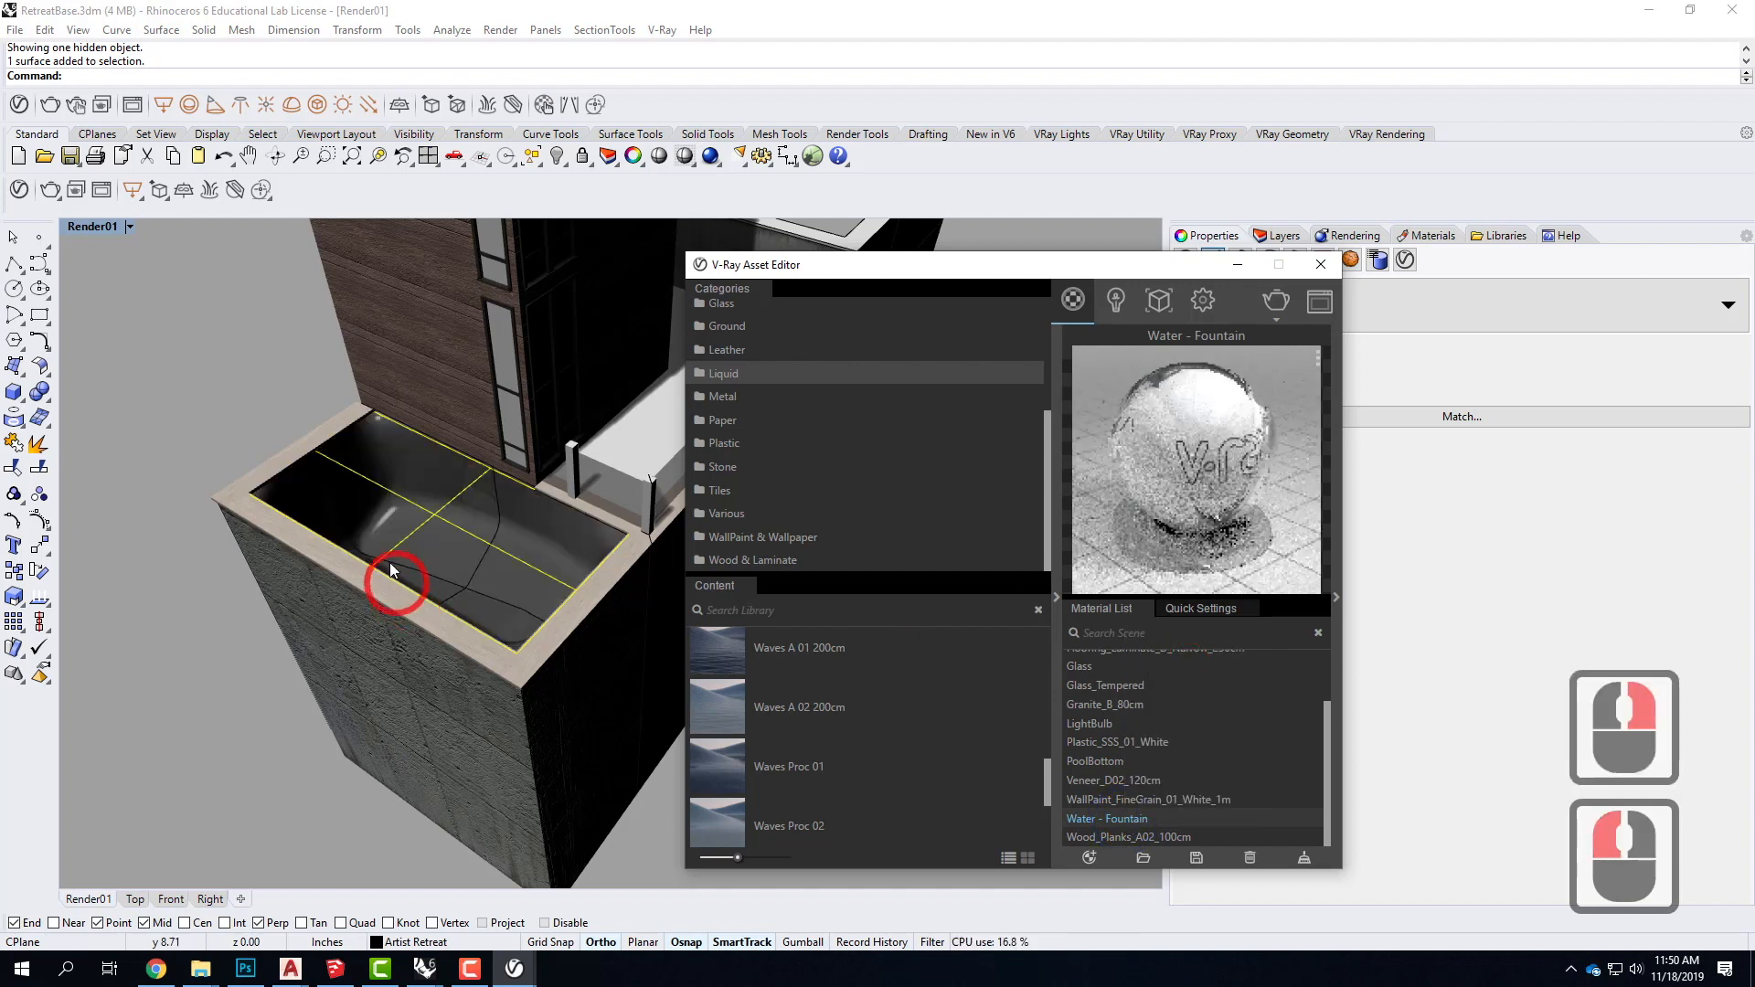
pyautogui.click(1236, 266)
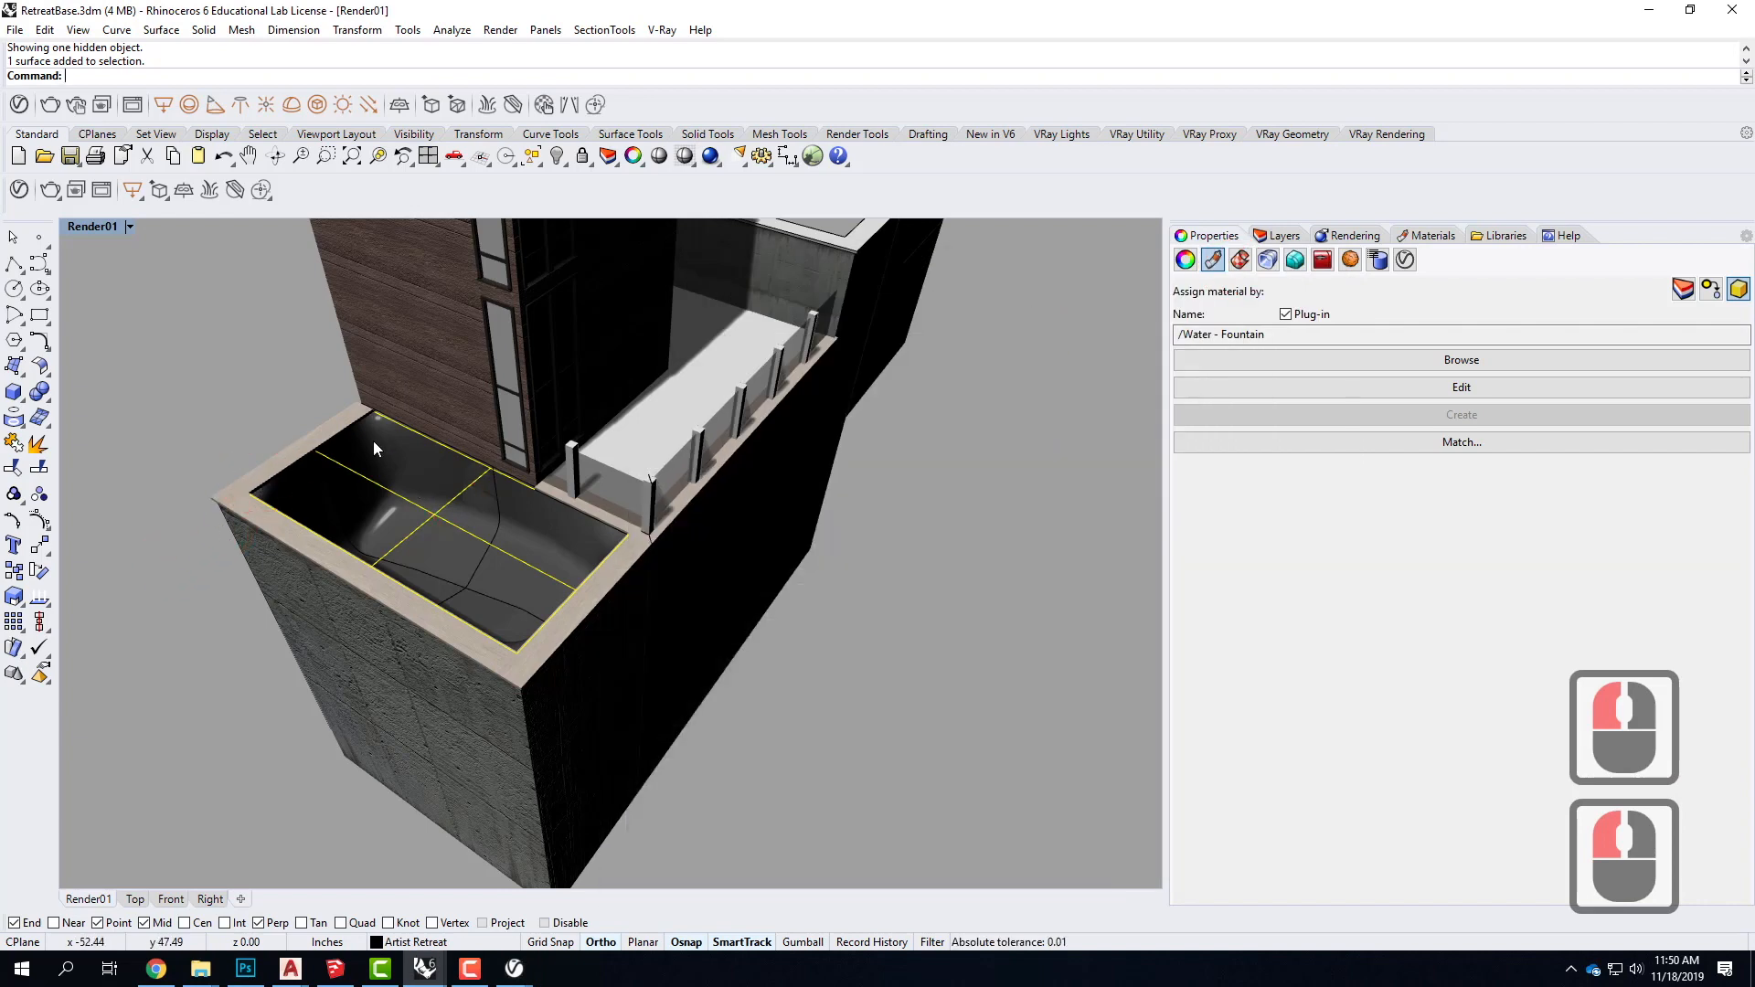
# Step: Save the RetreatBase.3dm model with the water material applied
pyautogui.click(20, 34)
pyautogui.click(45, 29)
pyautogui.click(14, 29)
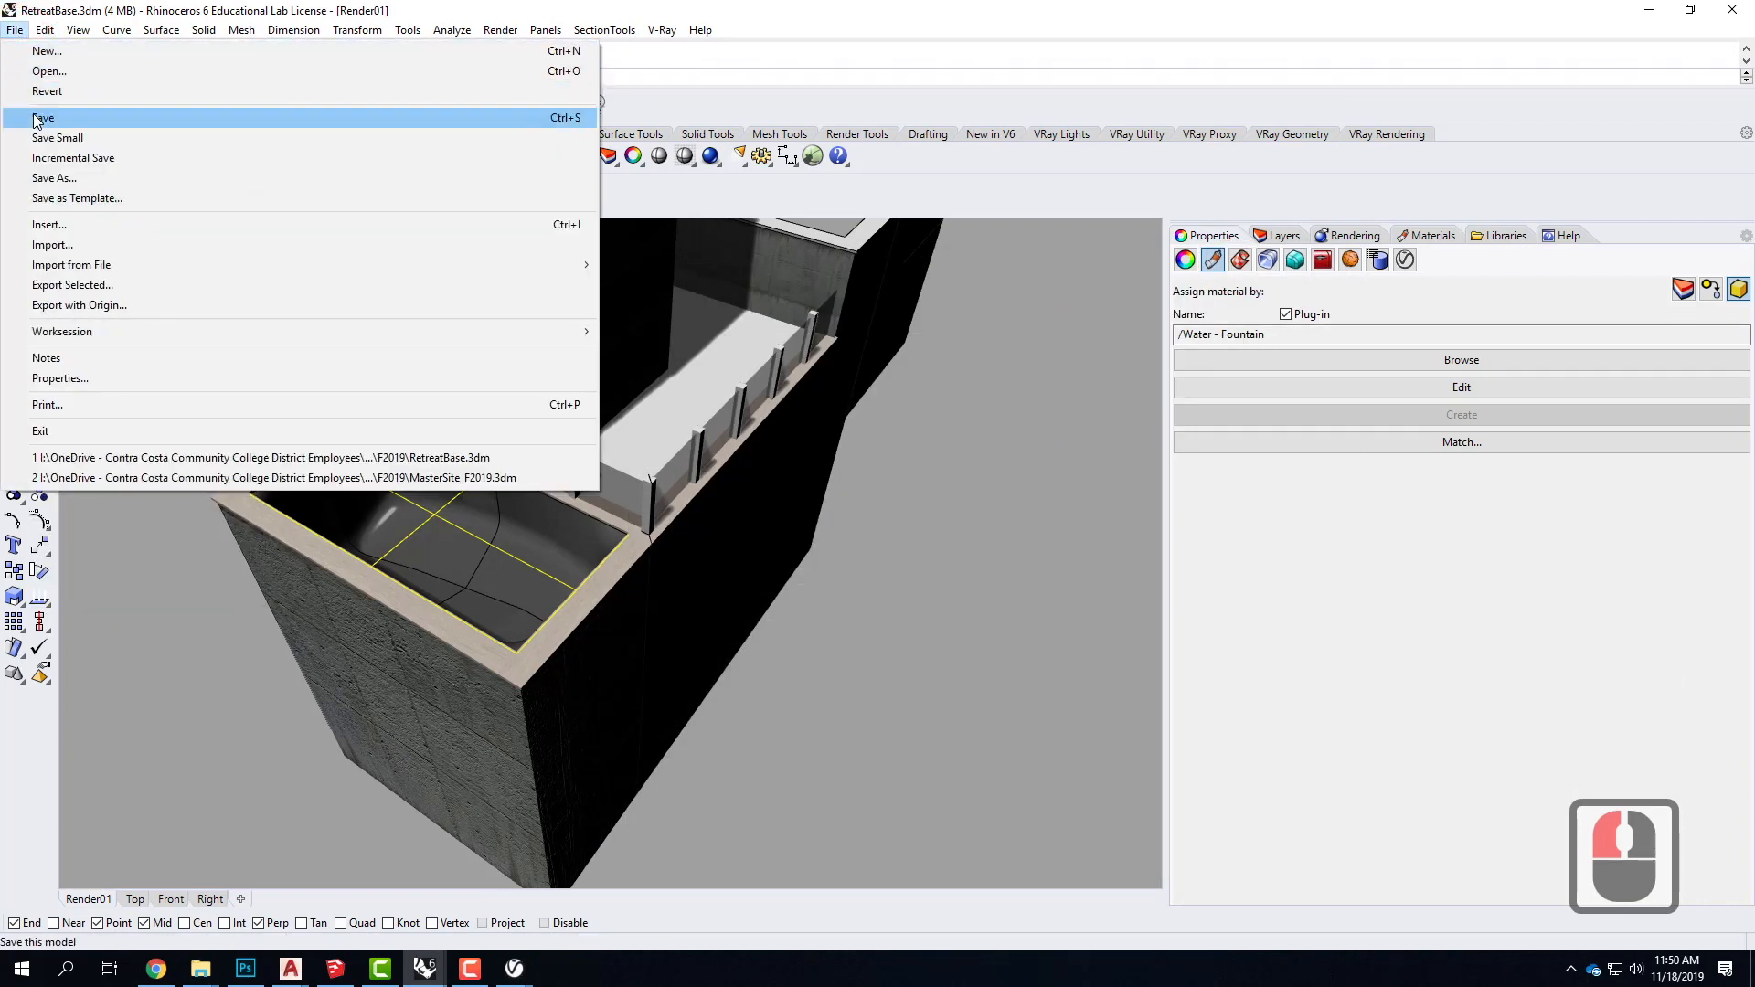
pyautogui.click(37, 120)
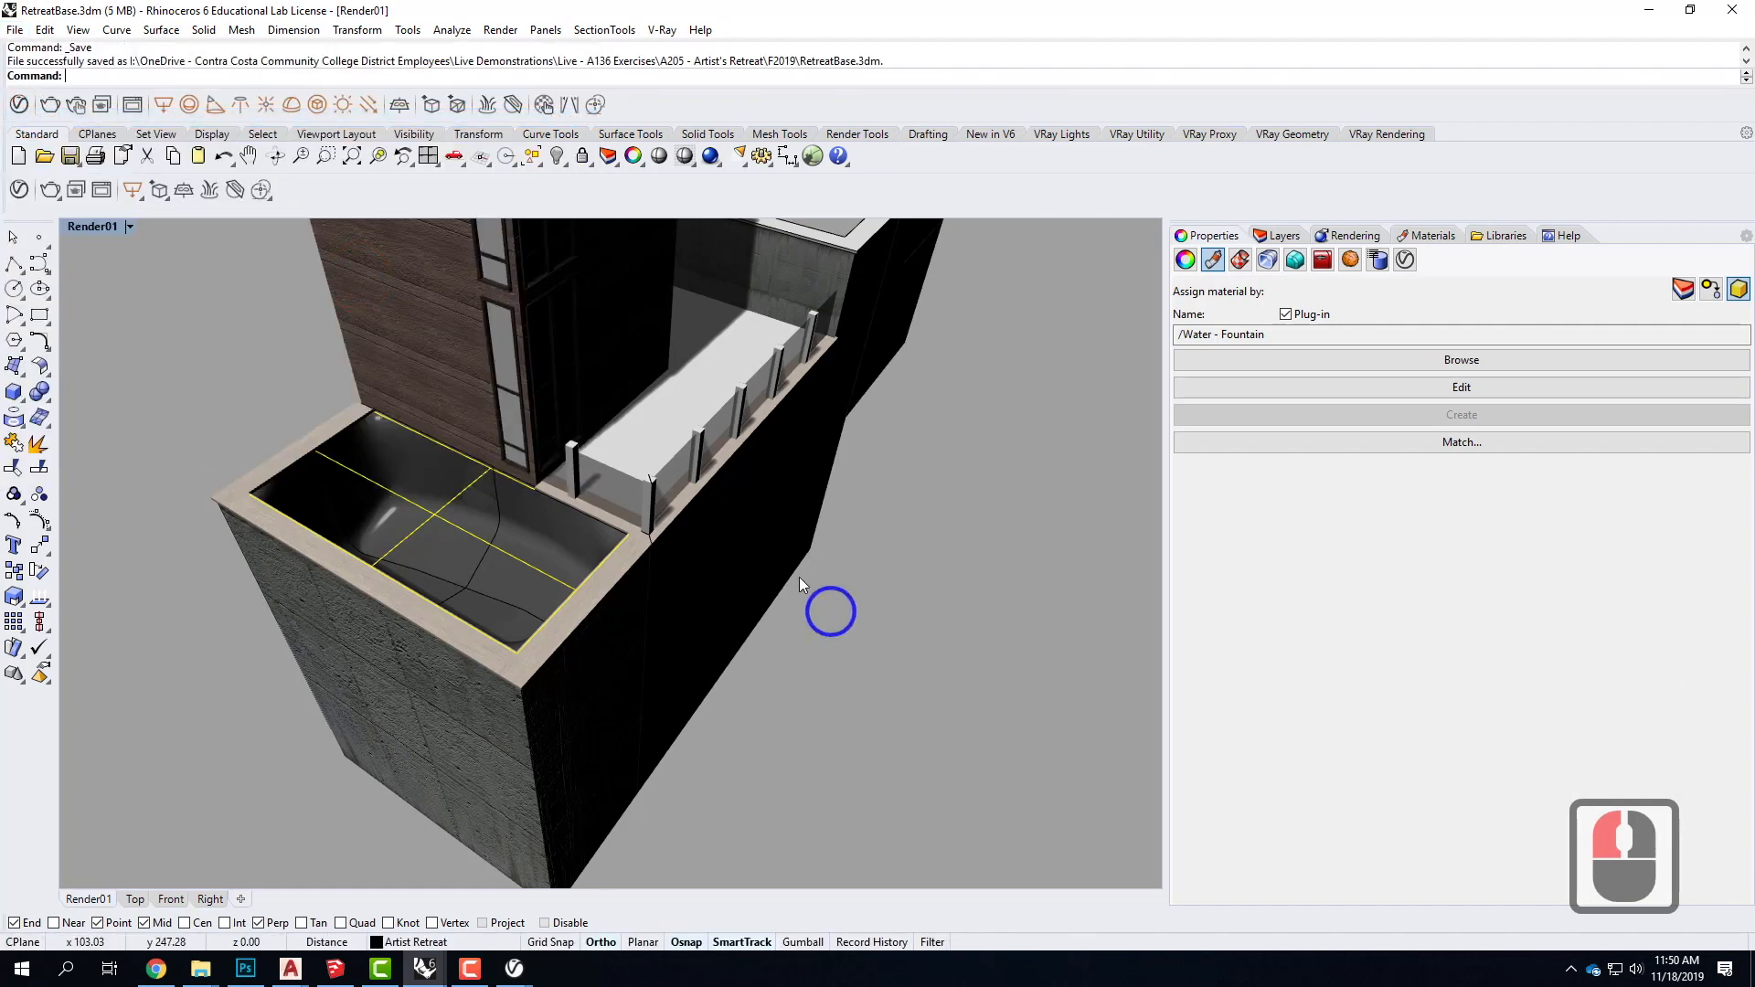
# Step: Match the texture mapping of the pool's outer concrete wall to the adjoining concrete base wall
pyautogui.moveTo(841, 595); pyautogui.dragTo(616, 688, button='right')
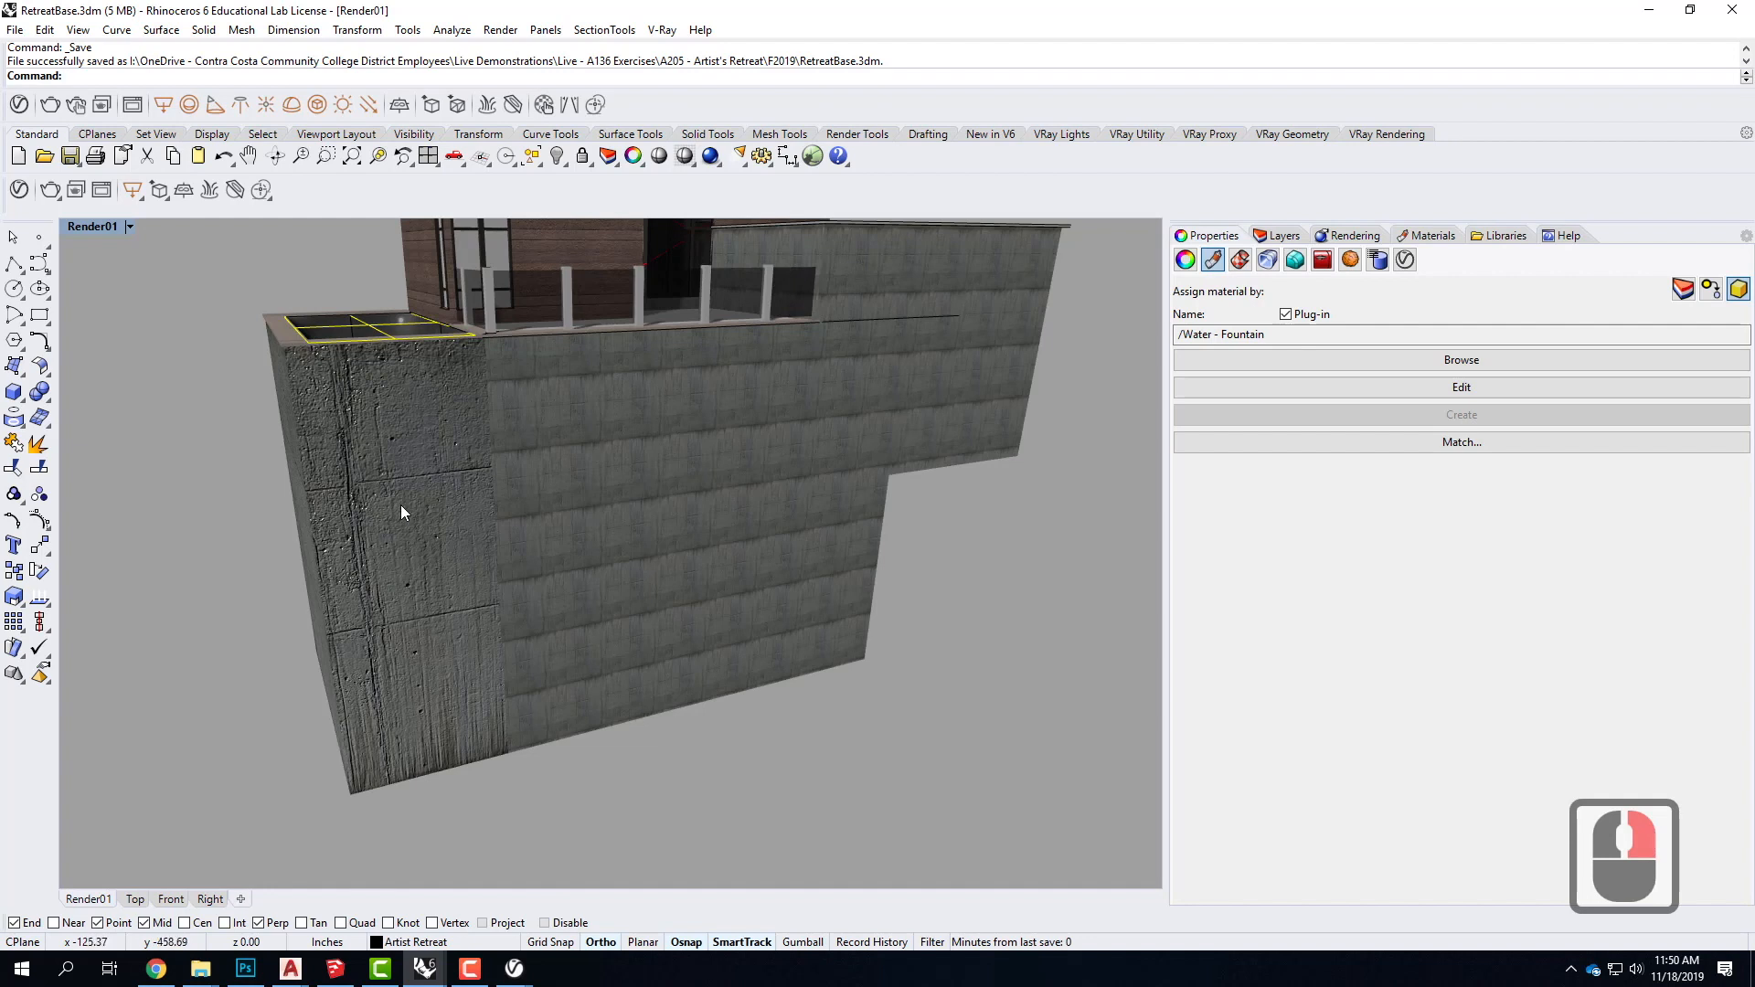
pyautogui.click(336, 467)
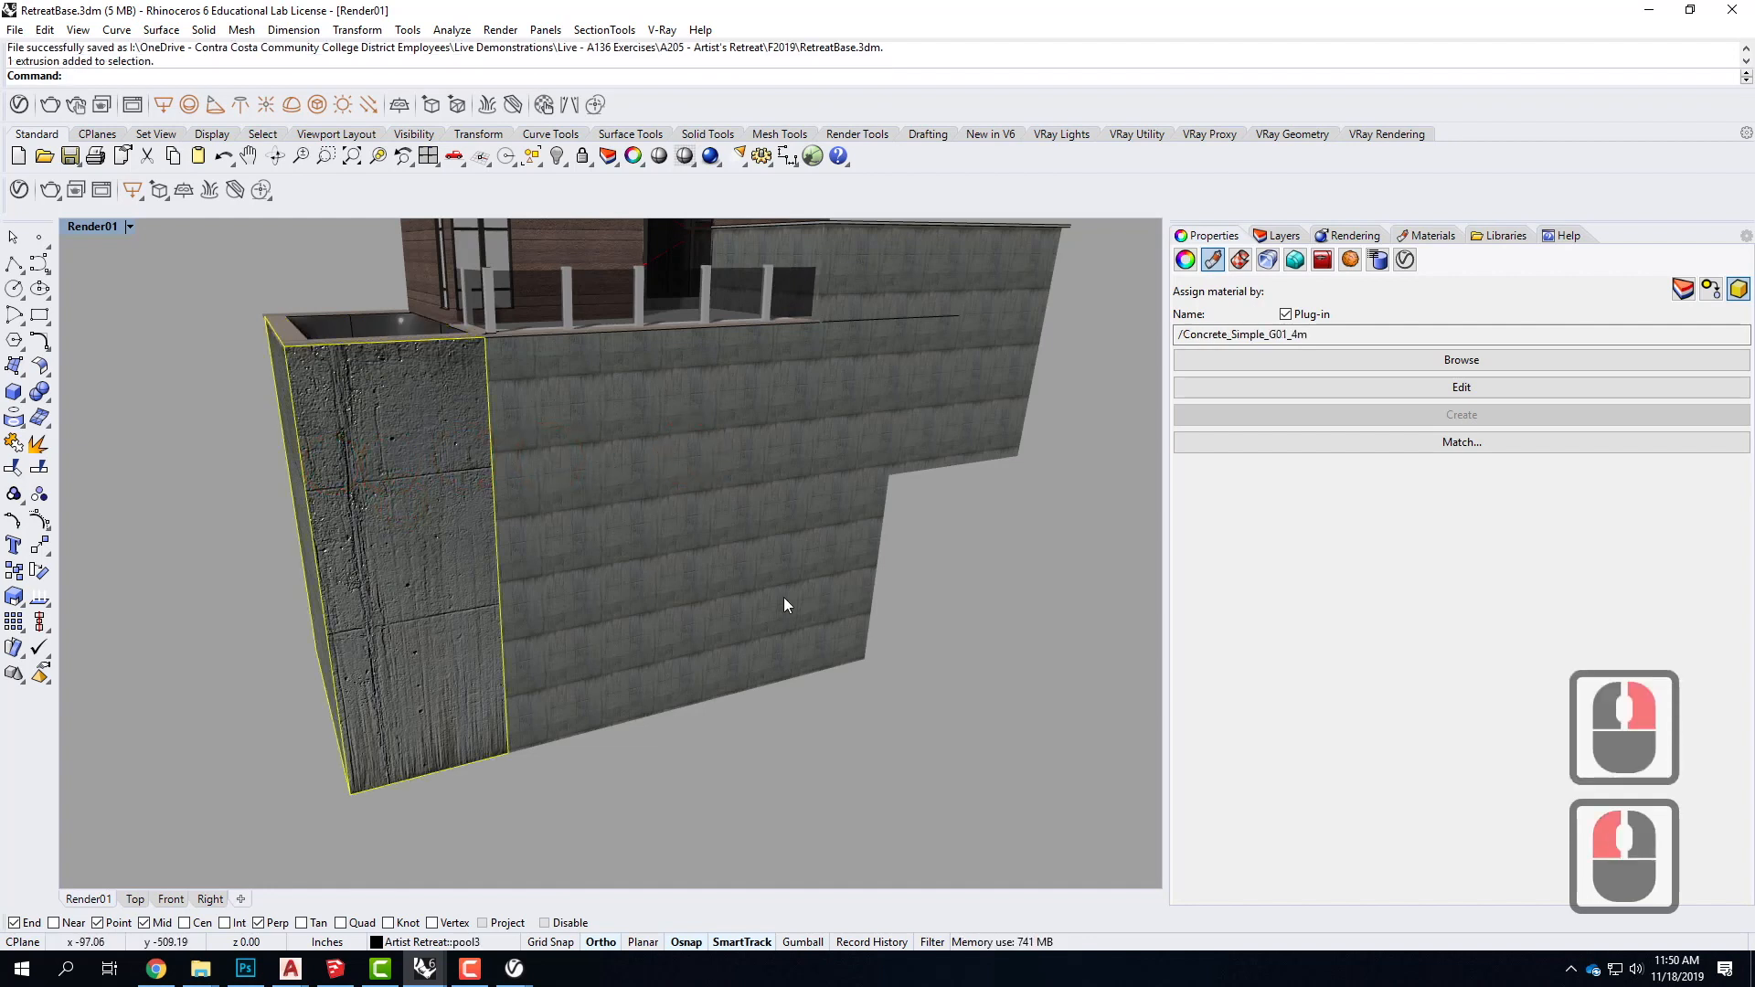
pyautogui.click(1240, 259)
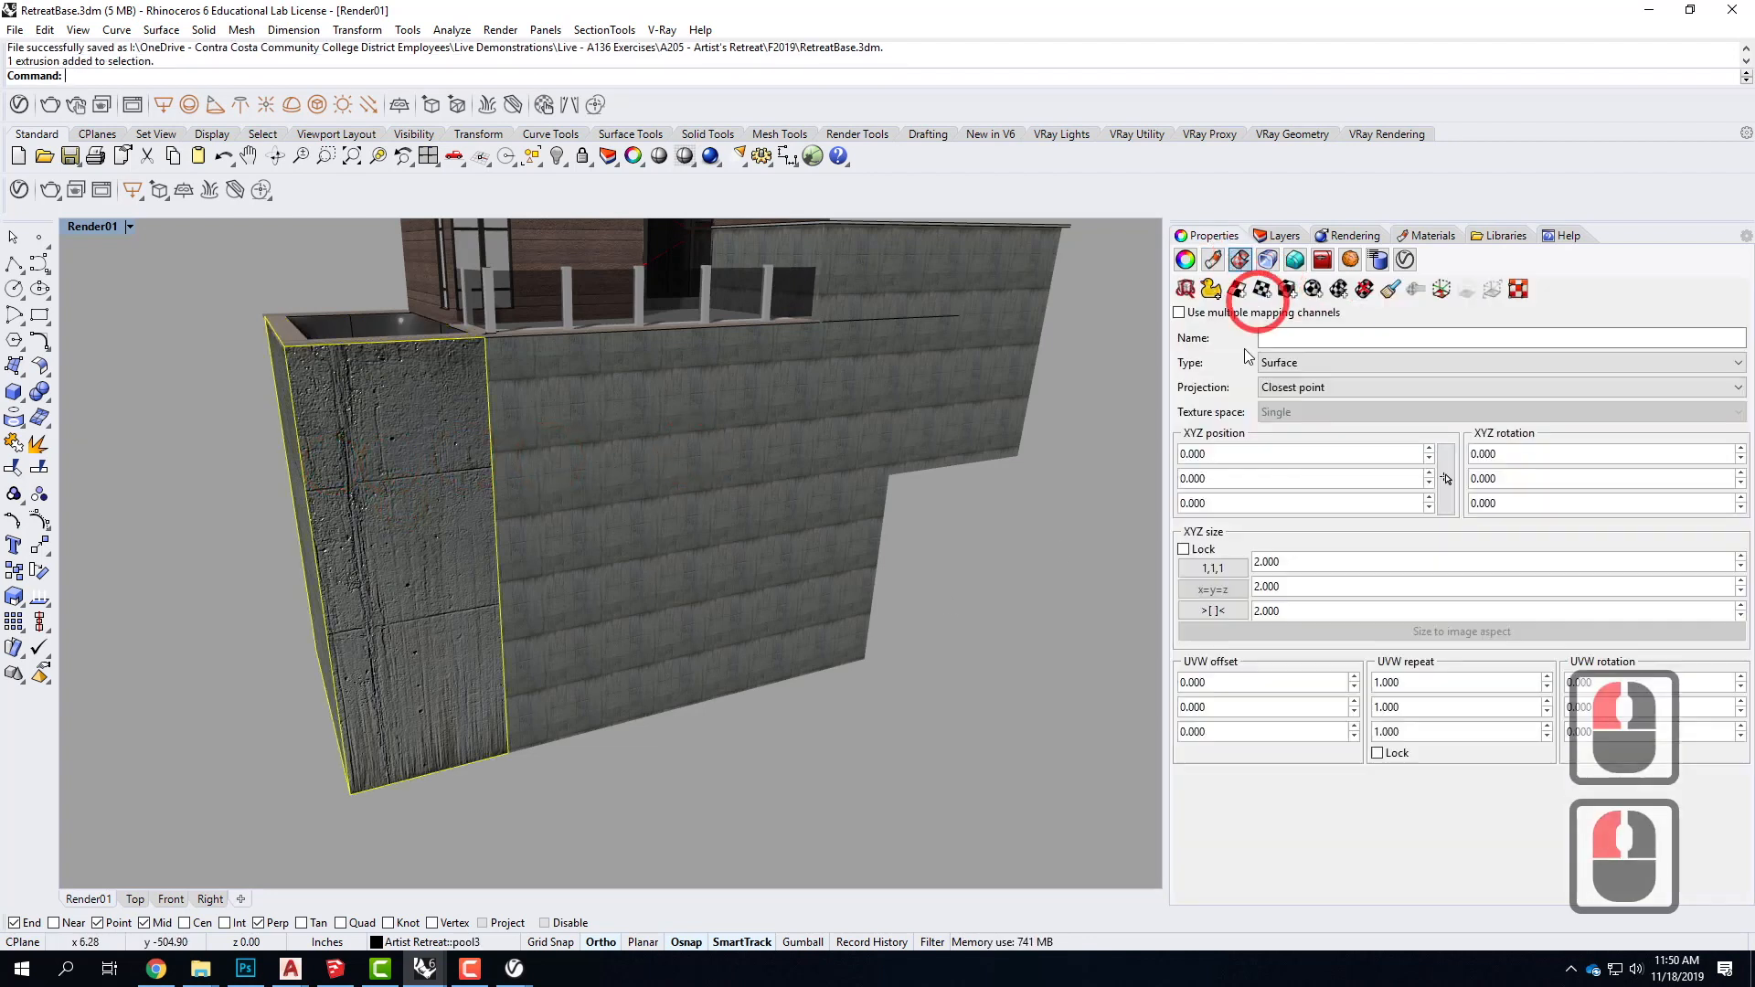
pyautogui.click(1390, 290)
pyautogui.click(622, 442)
# Step: Select the three pool rim pieces, match their texture mapping to the polysurface coping under the terrace railing, and clear the selection
pyautogui.moveTo(360, 482); pyautogui.dragTo(547, 600, button='right')
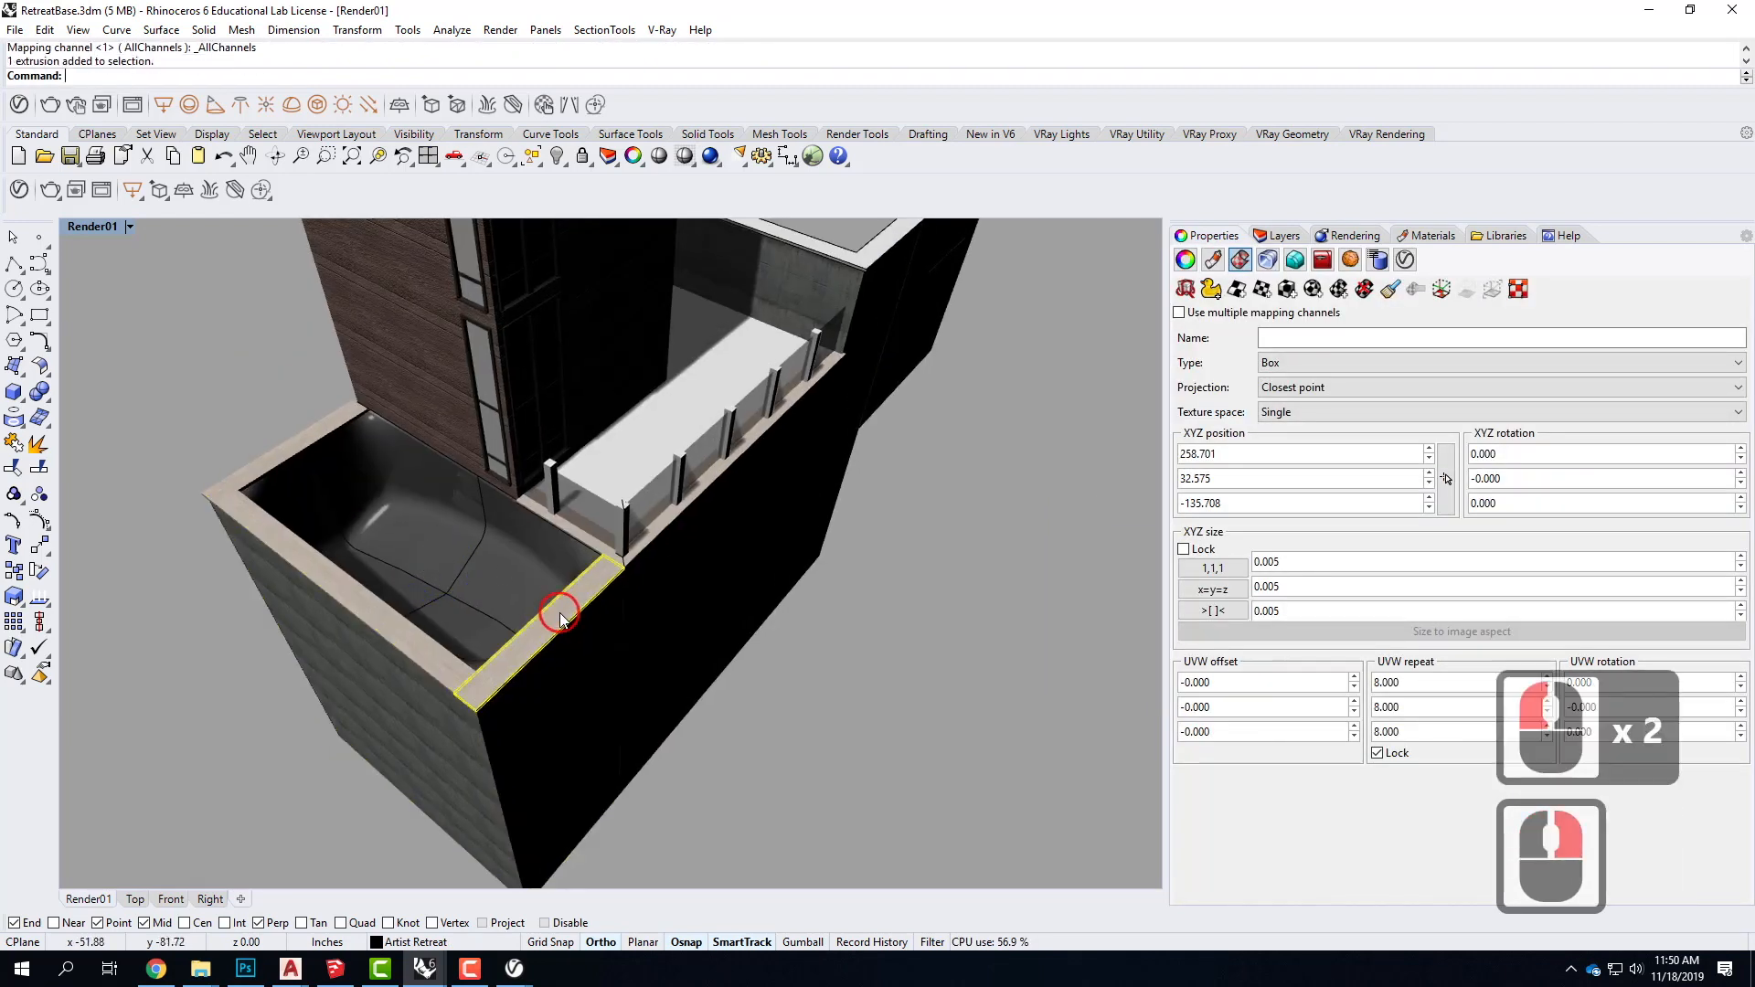
pyautogui.doubleClick(560, 613)
pyautogui.keyDown('shift'); pyautogui.doubleClick(311, 434); pyautogui.keyUp('shift')
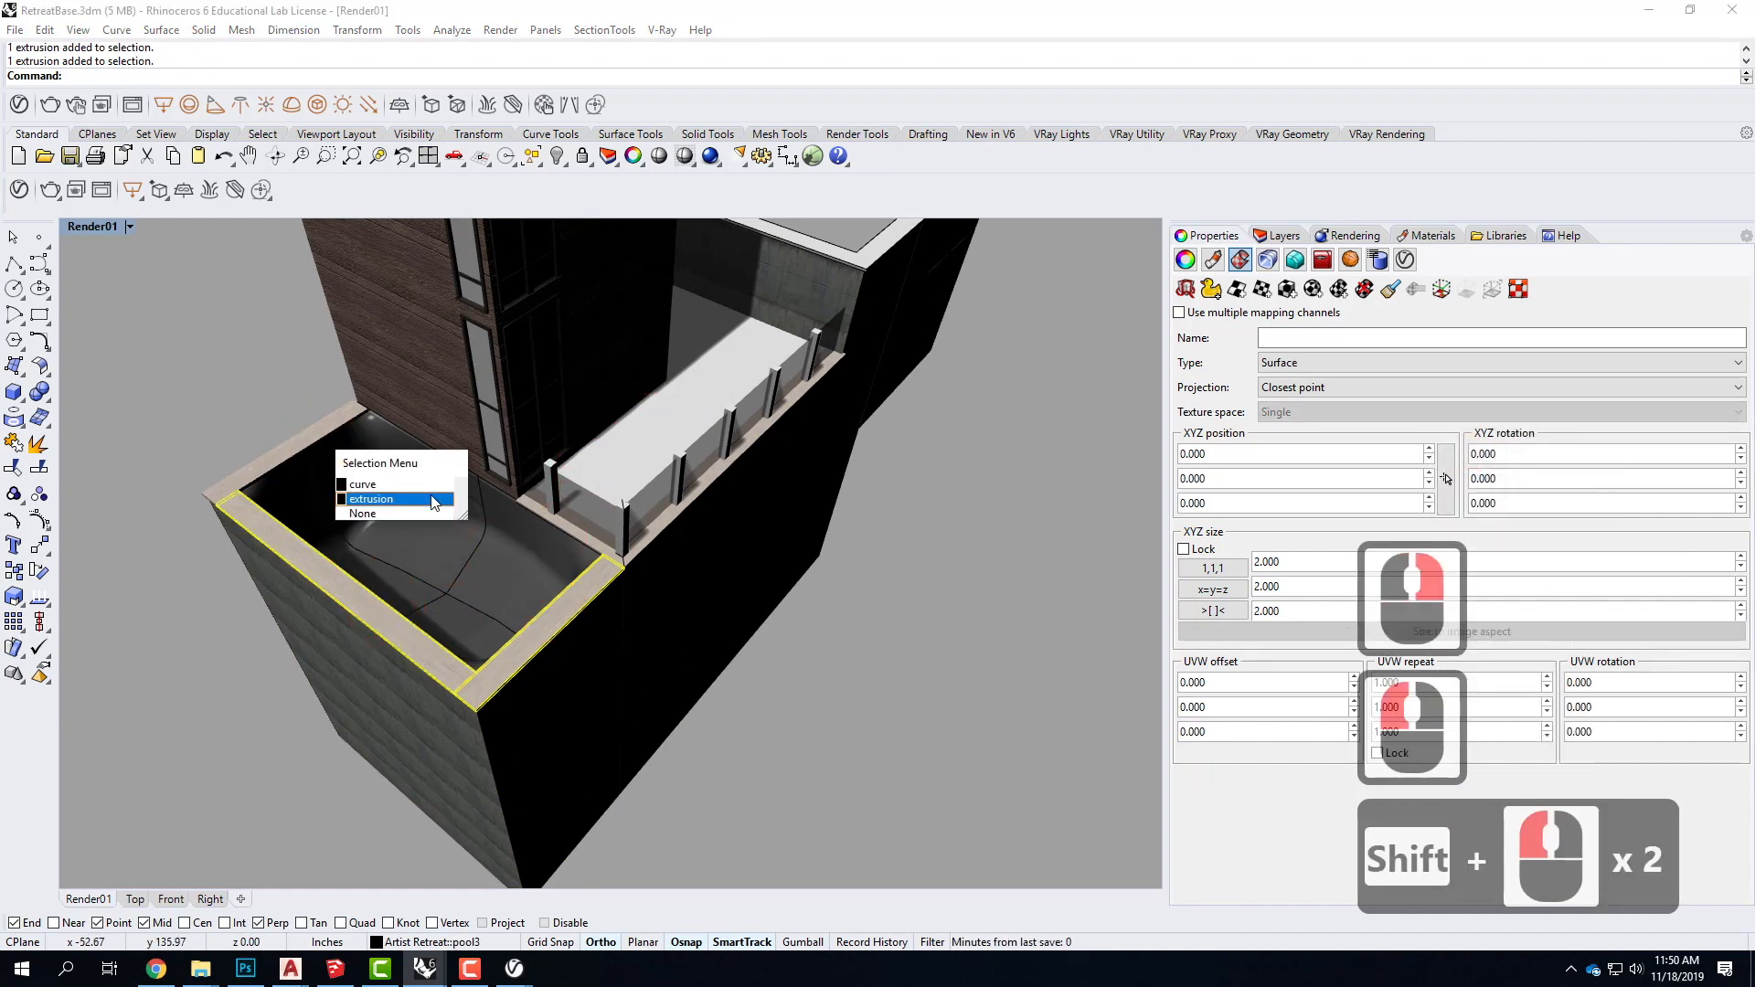
pyautogui.keyDown('shift'); pyautogui.click(434, 499); pyautogui.keyUp('shift')
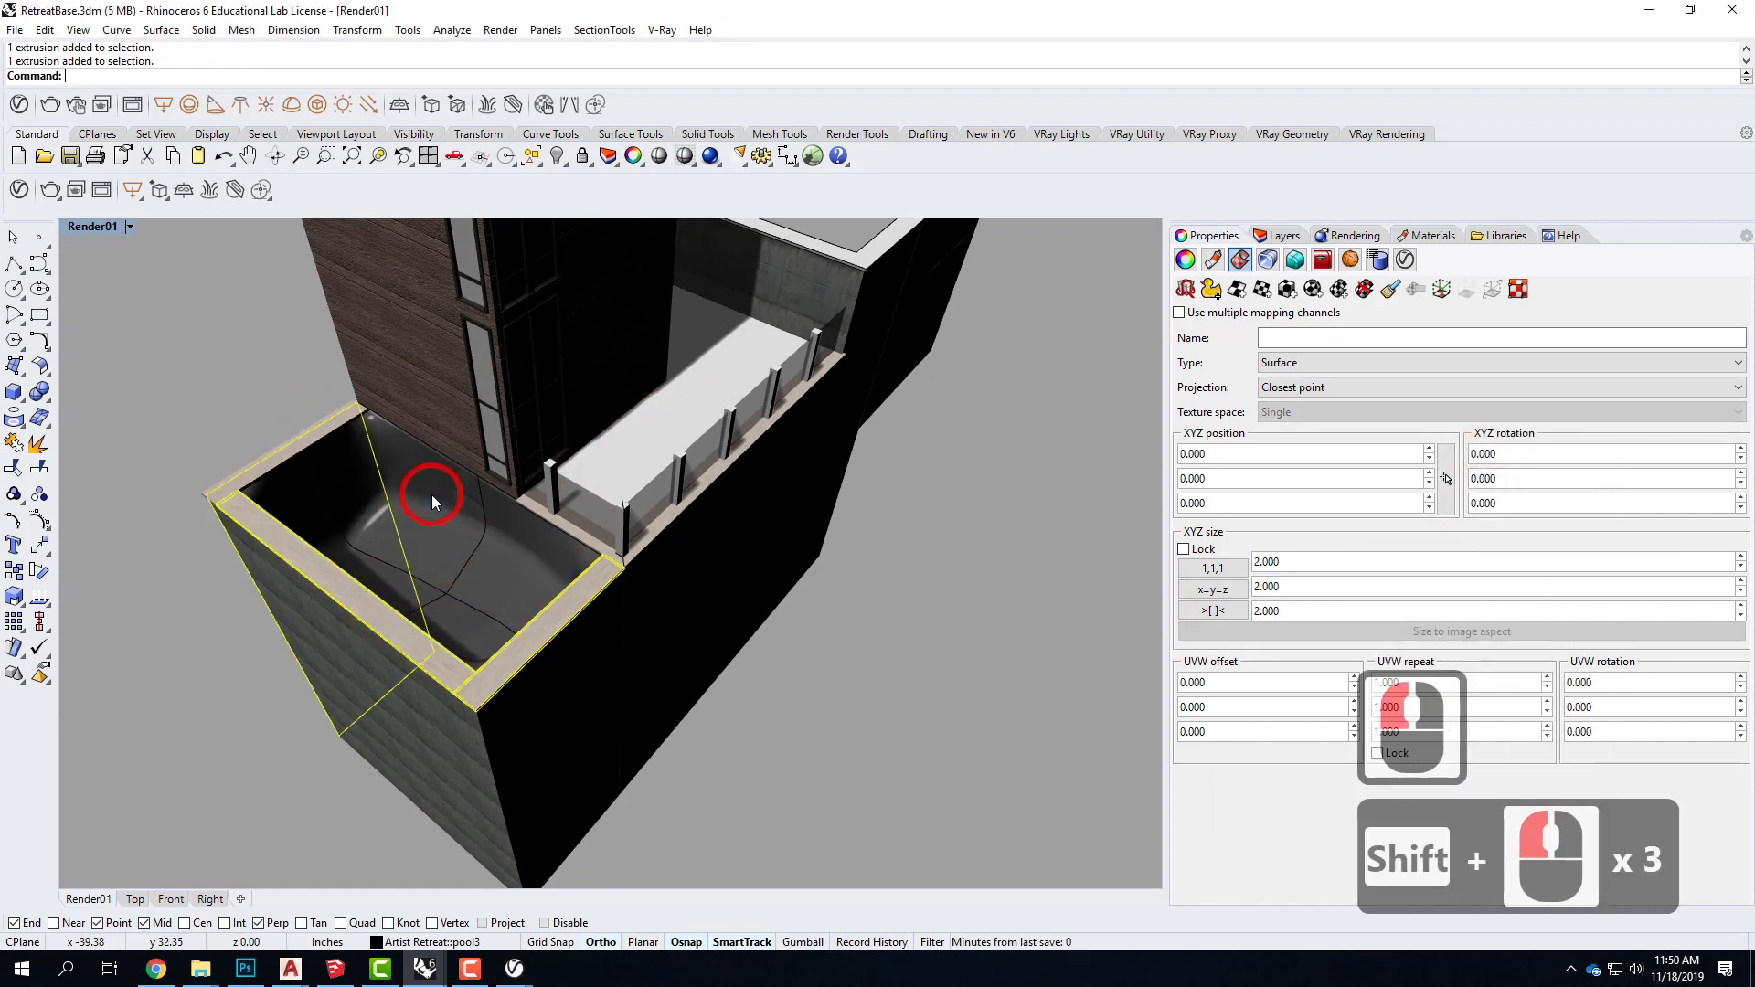
pyautogui.click(311, 423)
pyautogui.keyDown('shift'); pyautogui.click(267, 518); pyautogui.keyUp('shift')
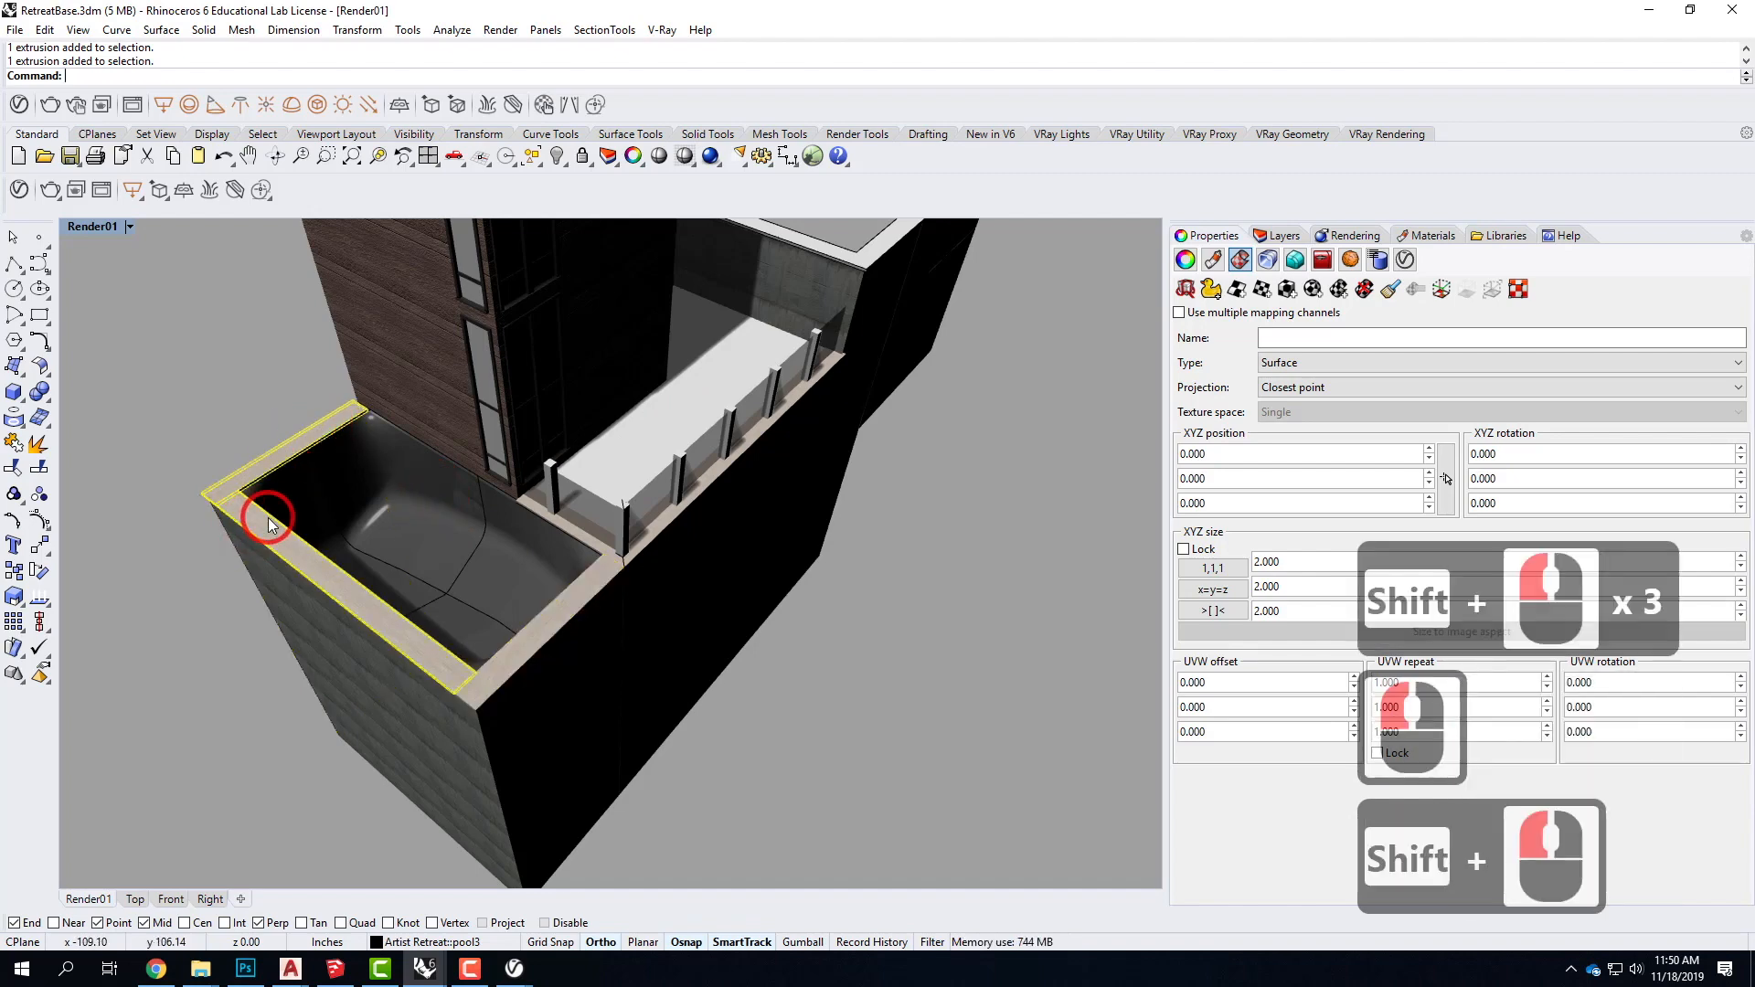
pyautogui.keyDown('shift'); pyautogui.click(535, 638); pyautogui.keyUp('shift')
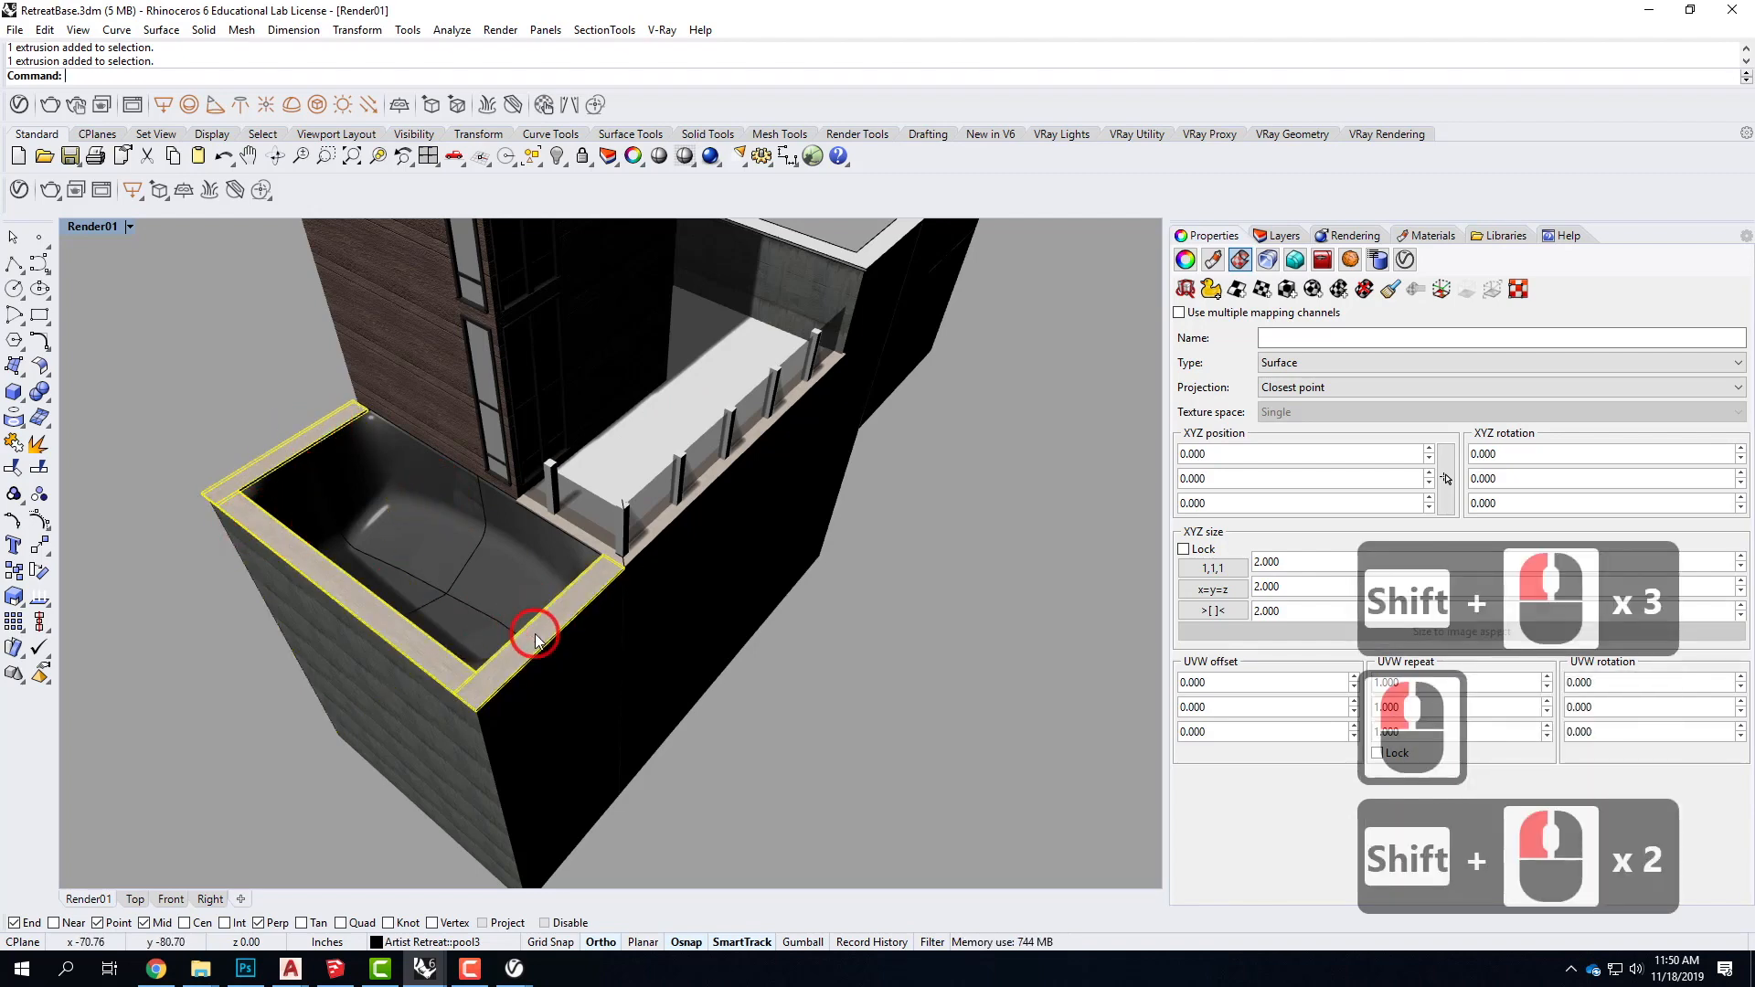
pyautogui.click(1391, 290)
pyautogui.scroll(2, 771, 465)
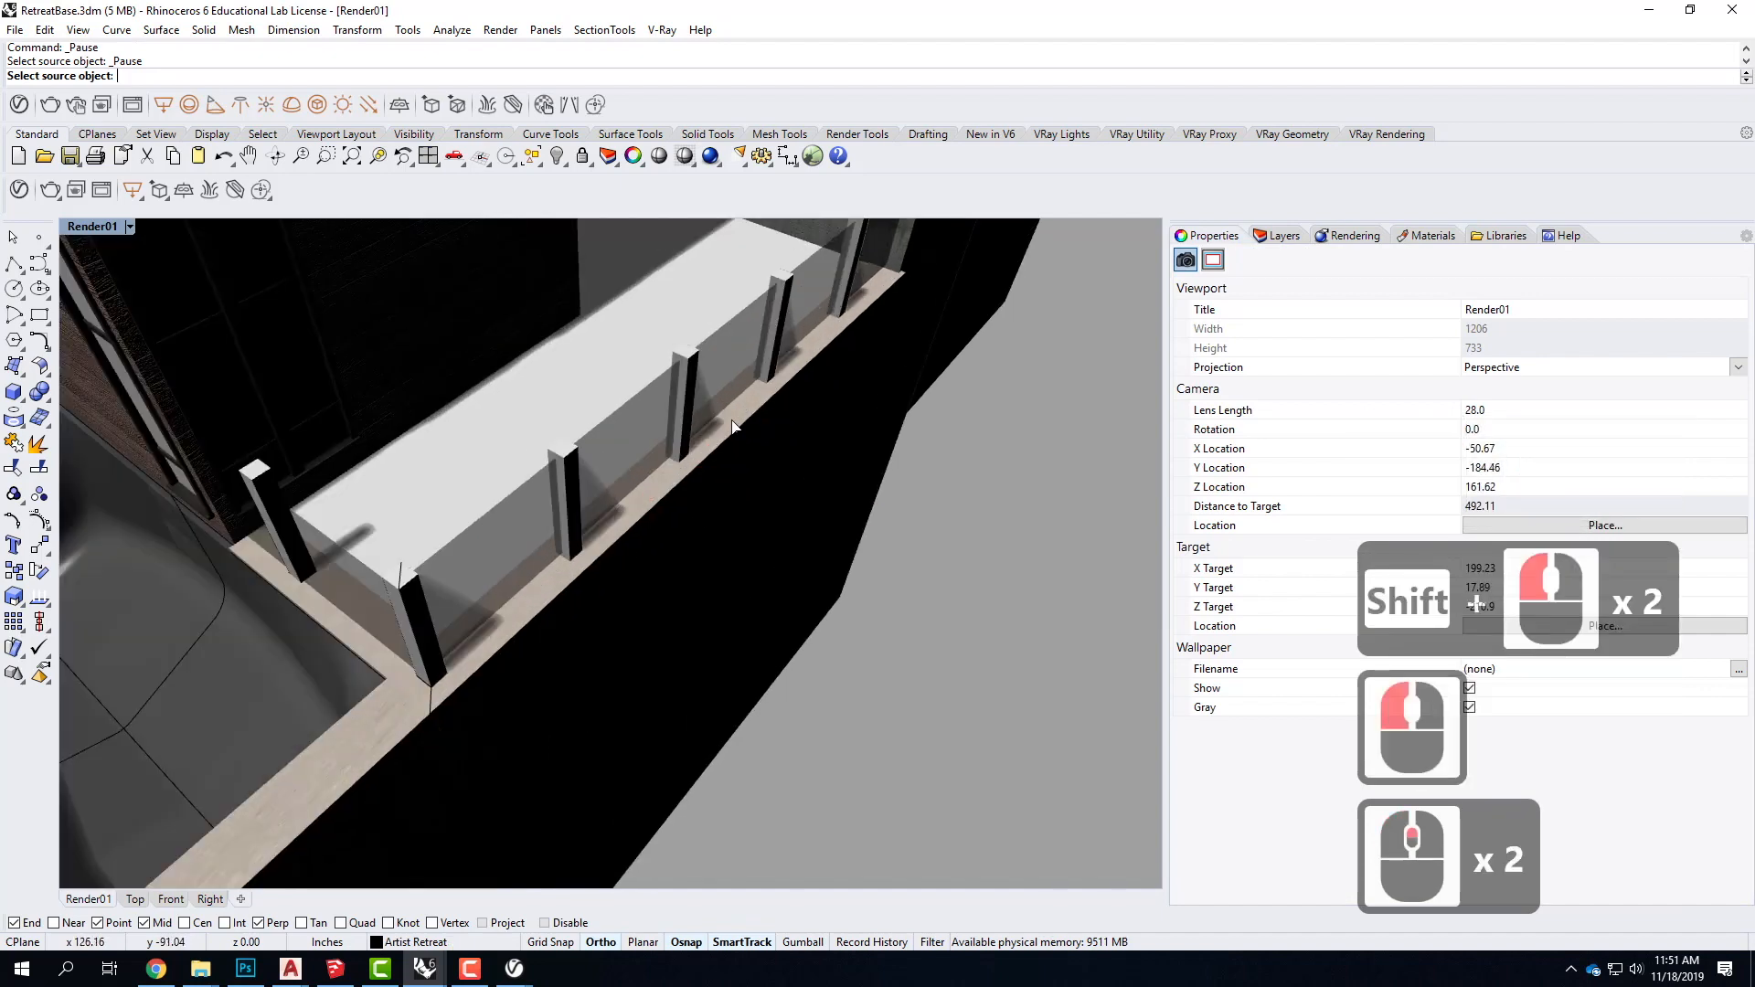
pyautogui.click(770, 466)
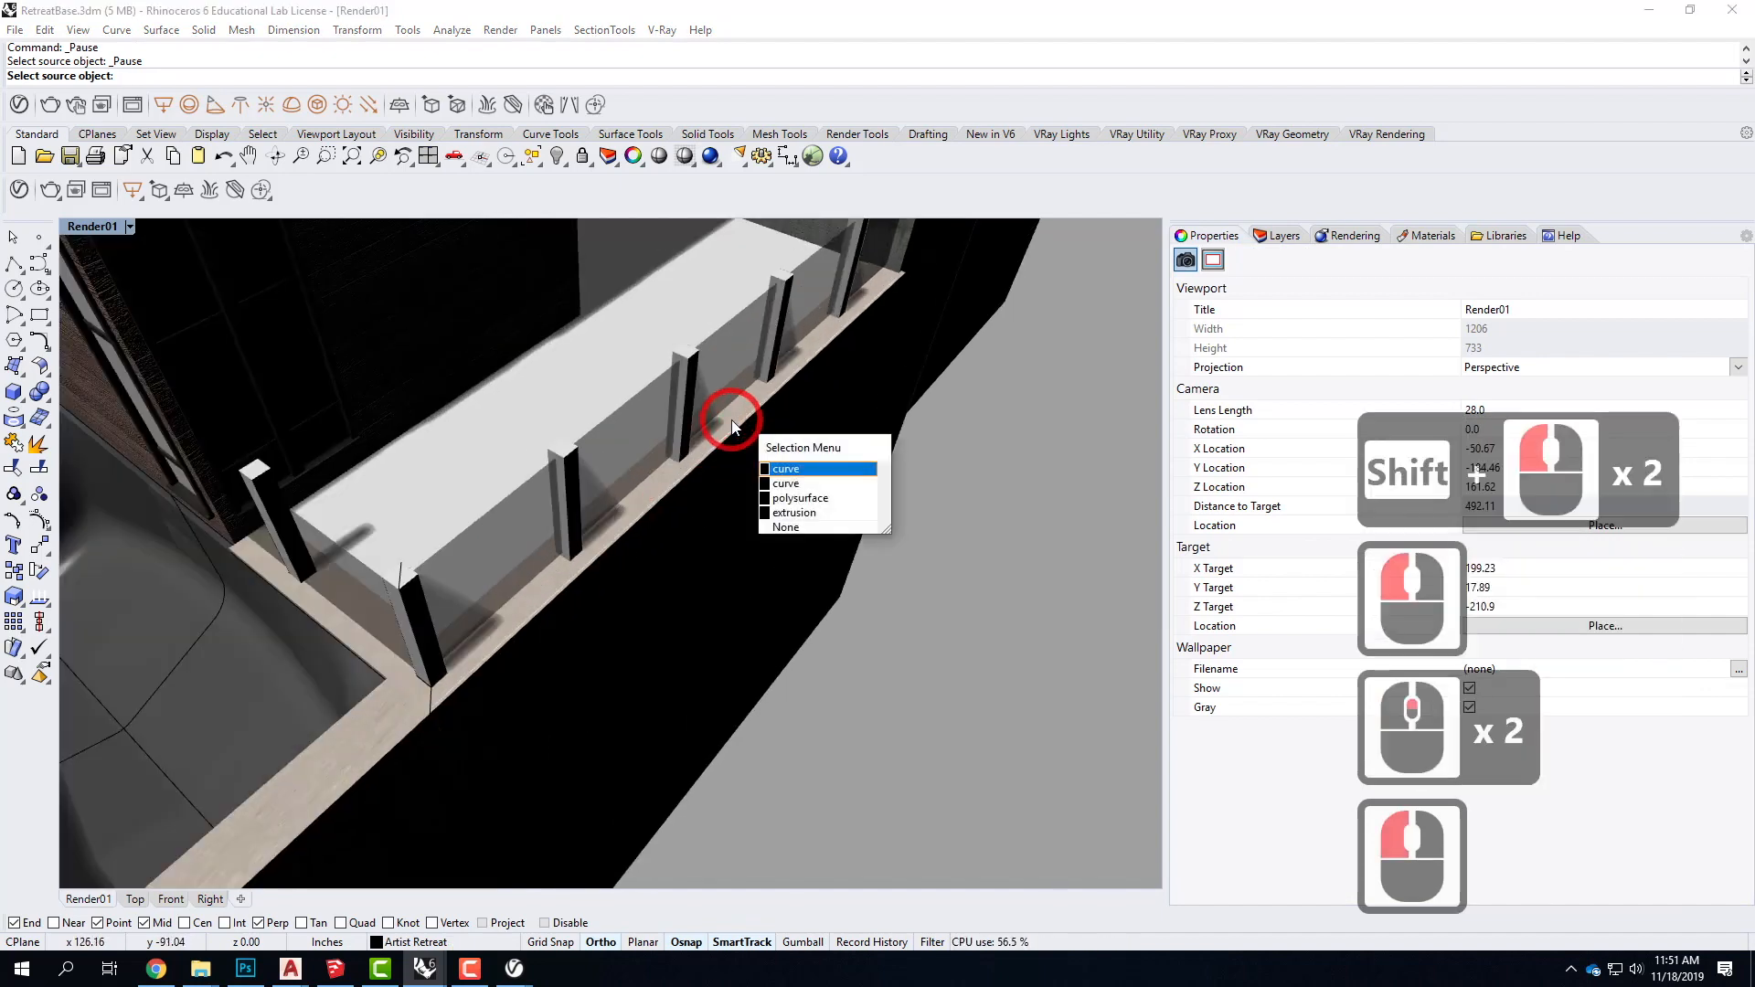
pyautogui.click(788, 499)
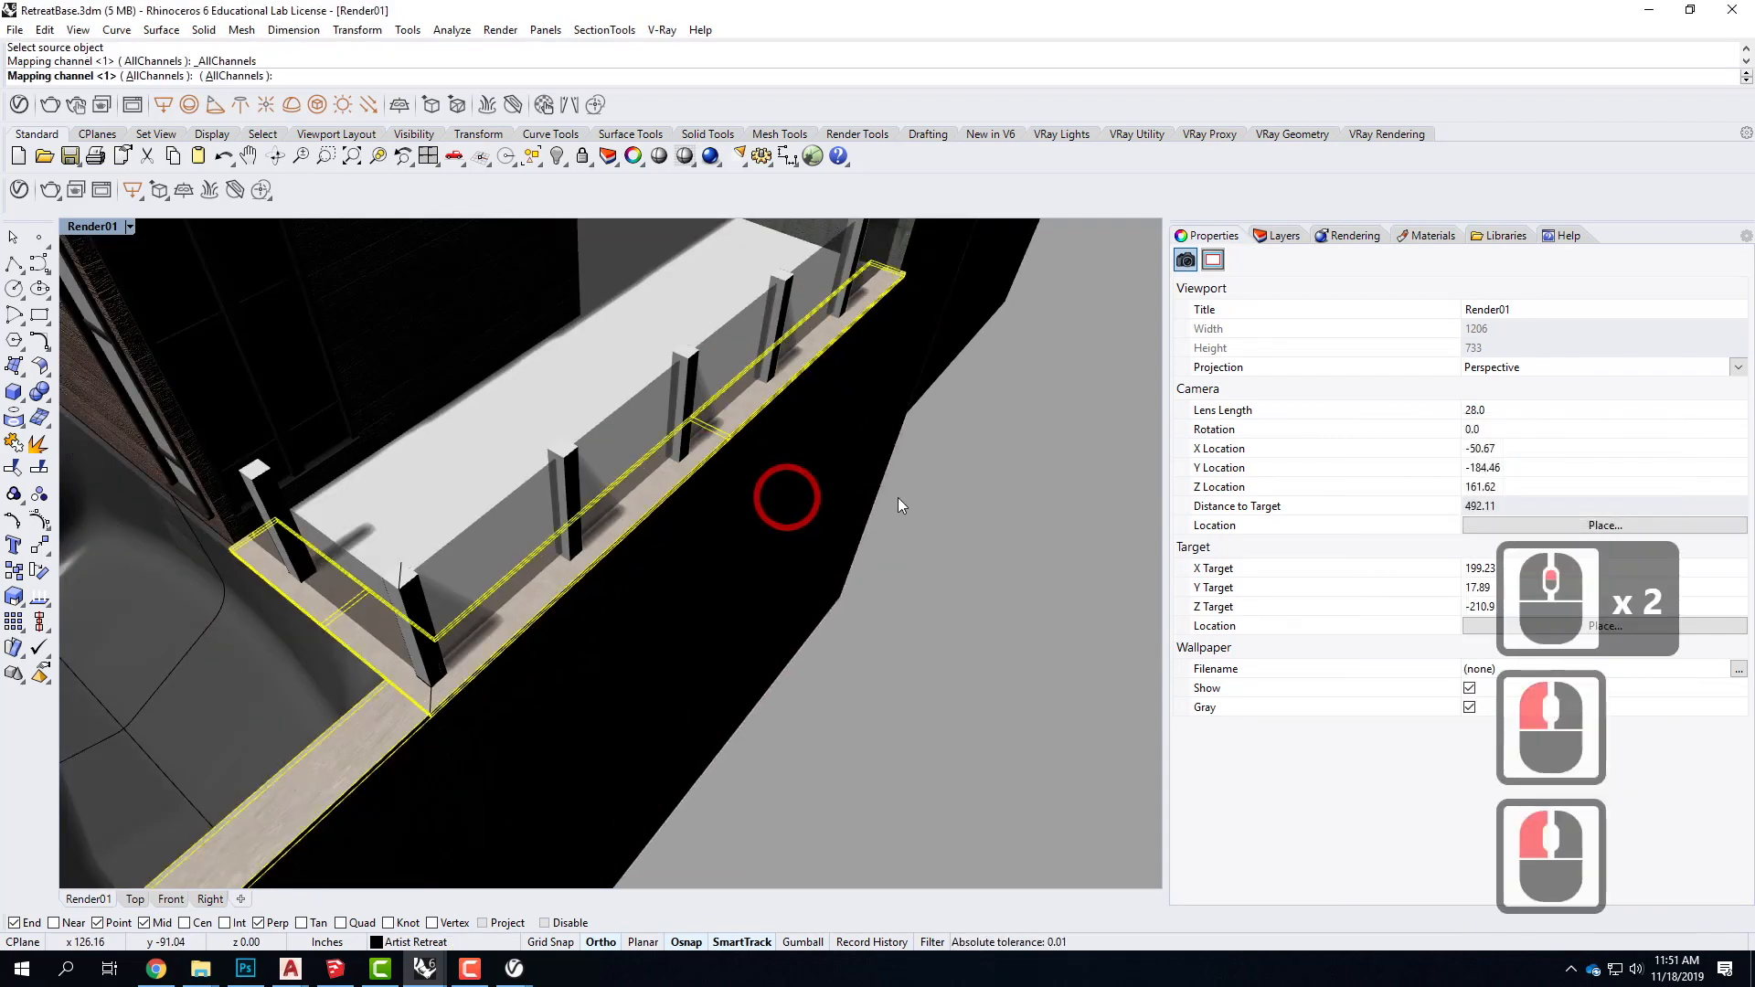
pyautogui.scroll(-3, 923, 457)
pyautogui.press('Escape')
pyautogui.press('Escape')
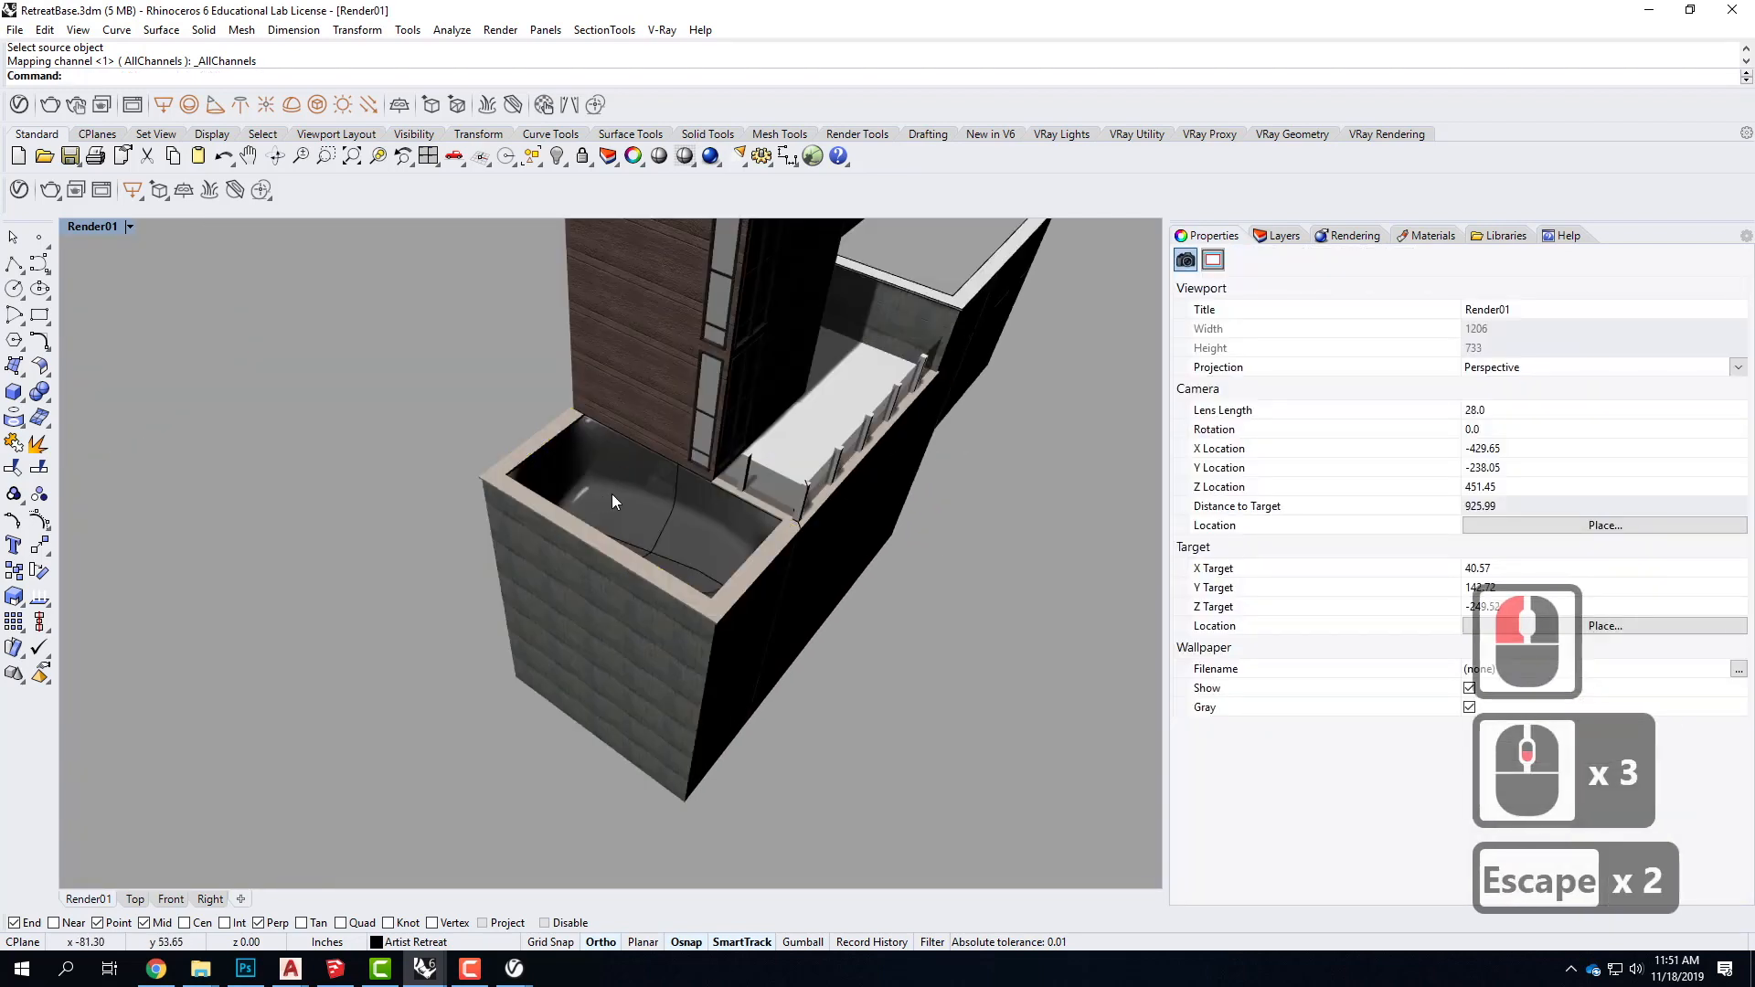
# Step: Save RetreatBase.3dm again and switch to the MasterSite_F2019.3dm model
pyautogui.click(15, 30)
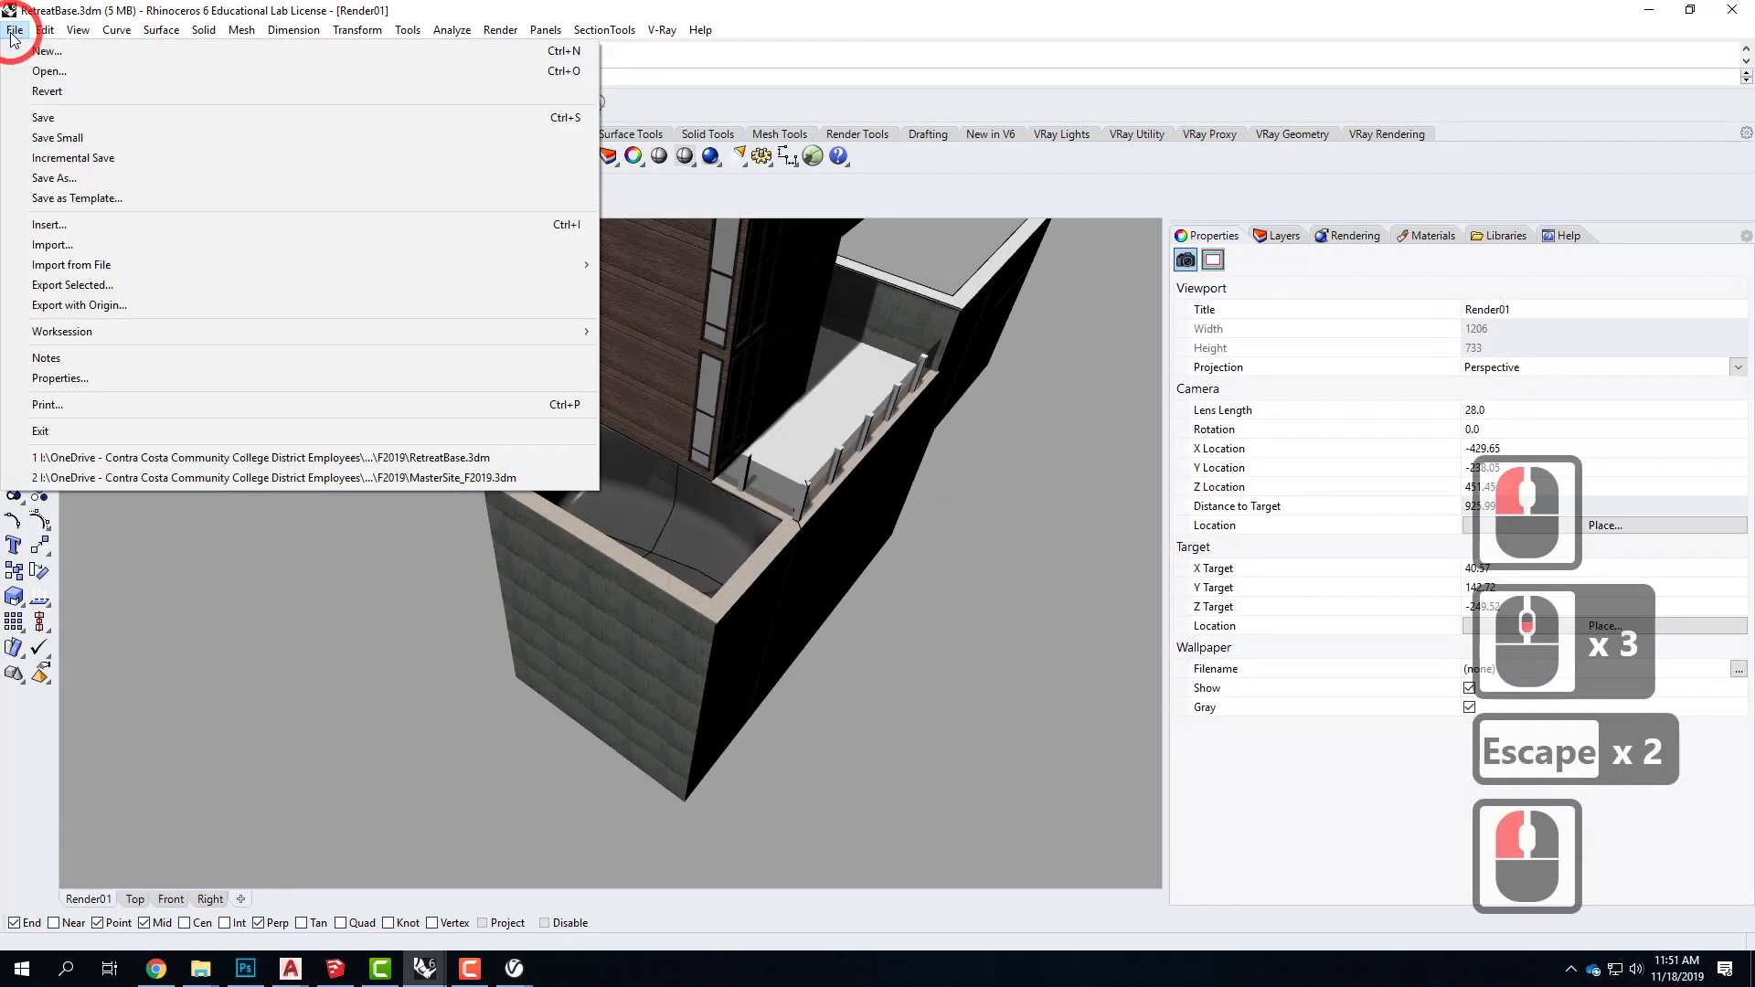
pyautogui.click(37, 113)
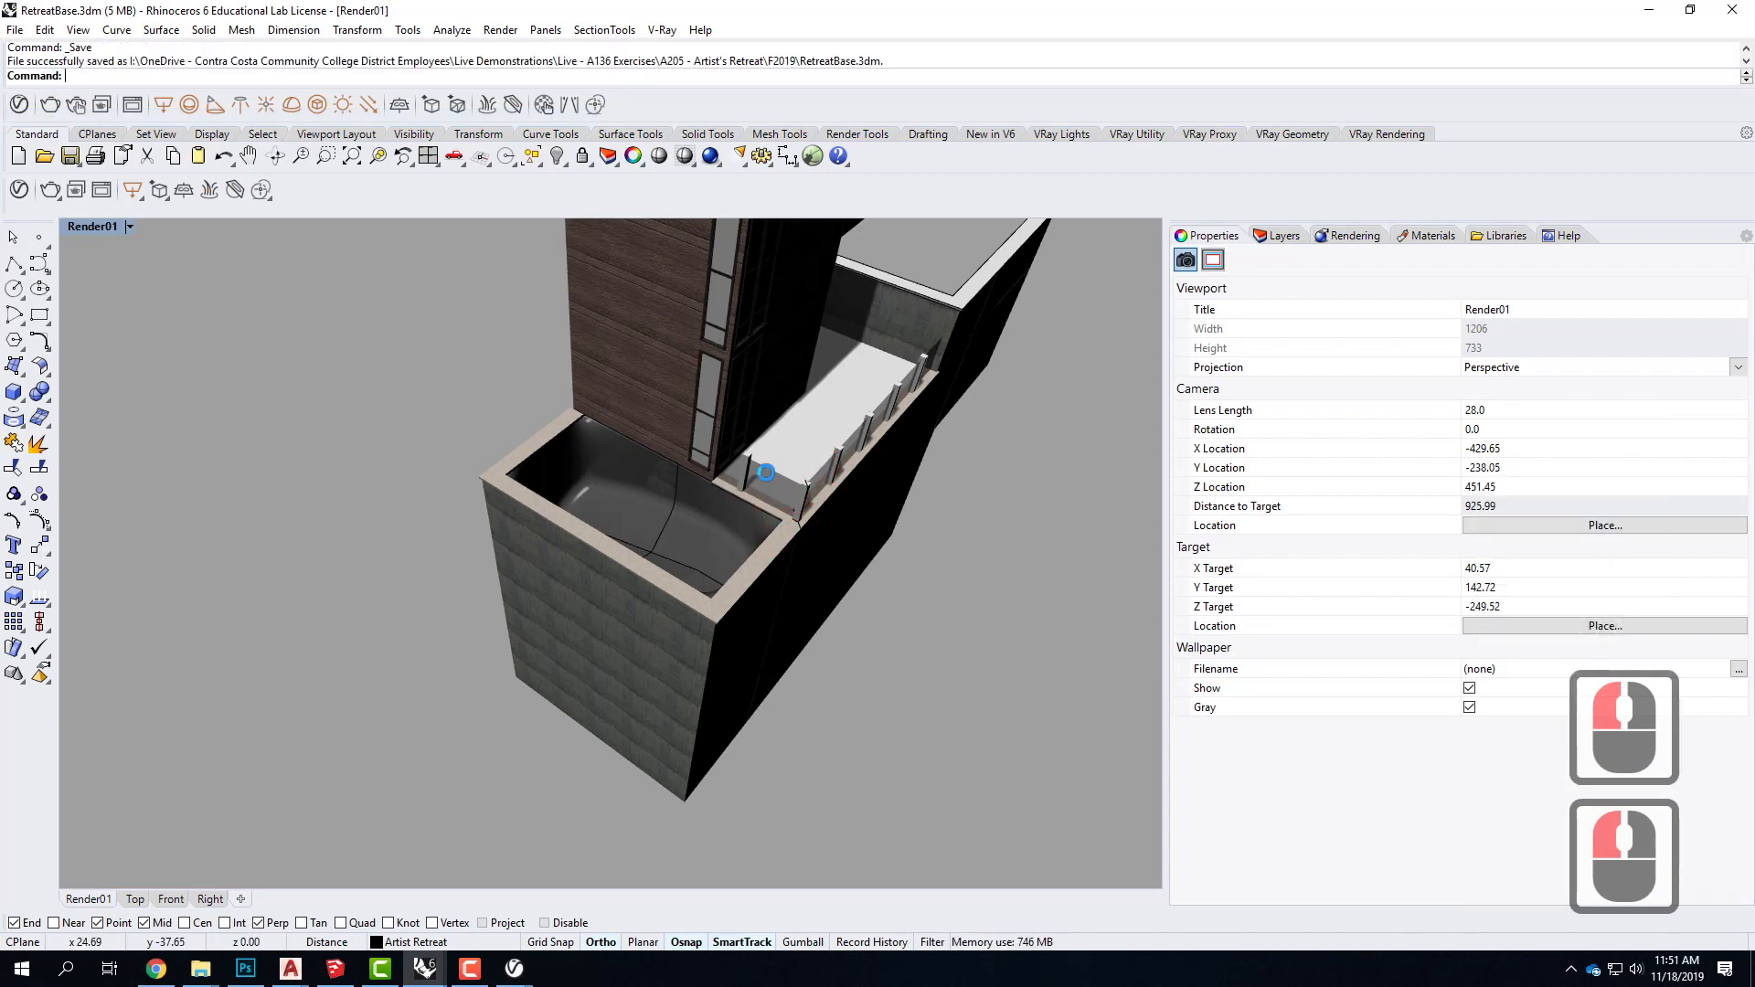
pyautogui.click(437, 982)
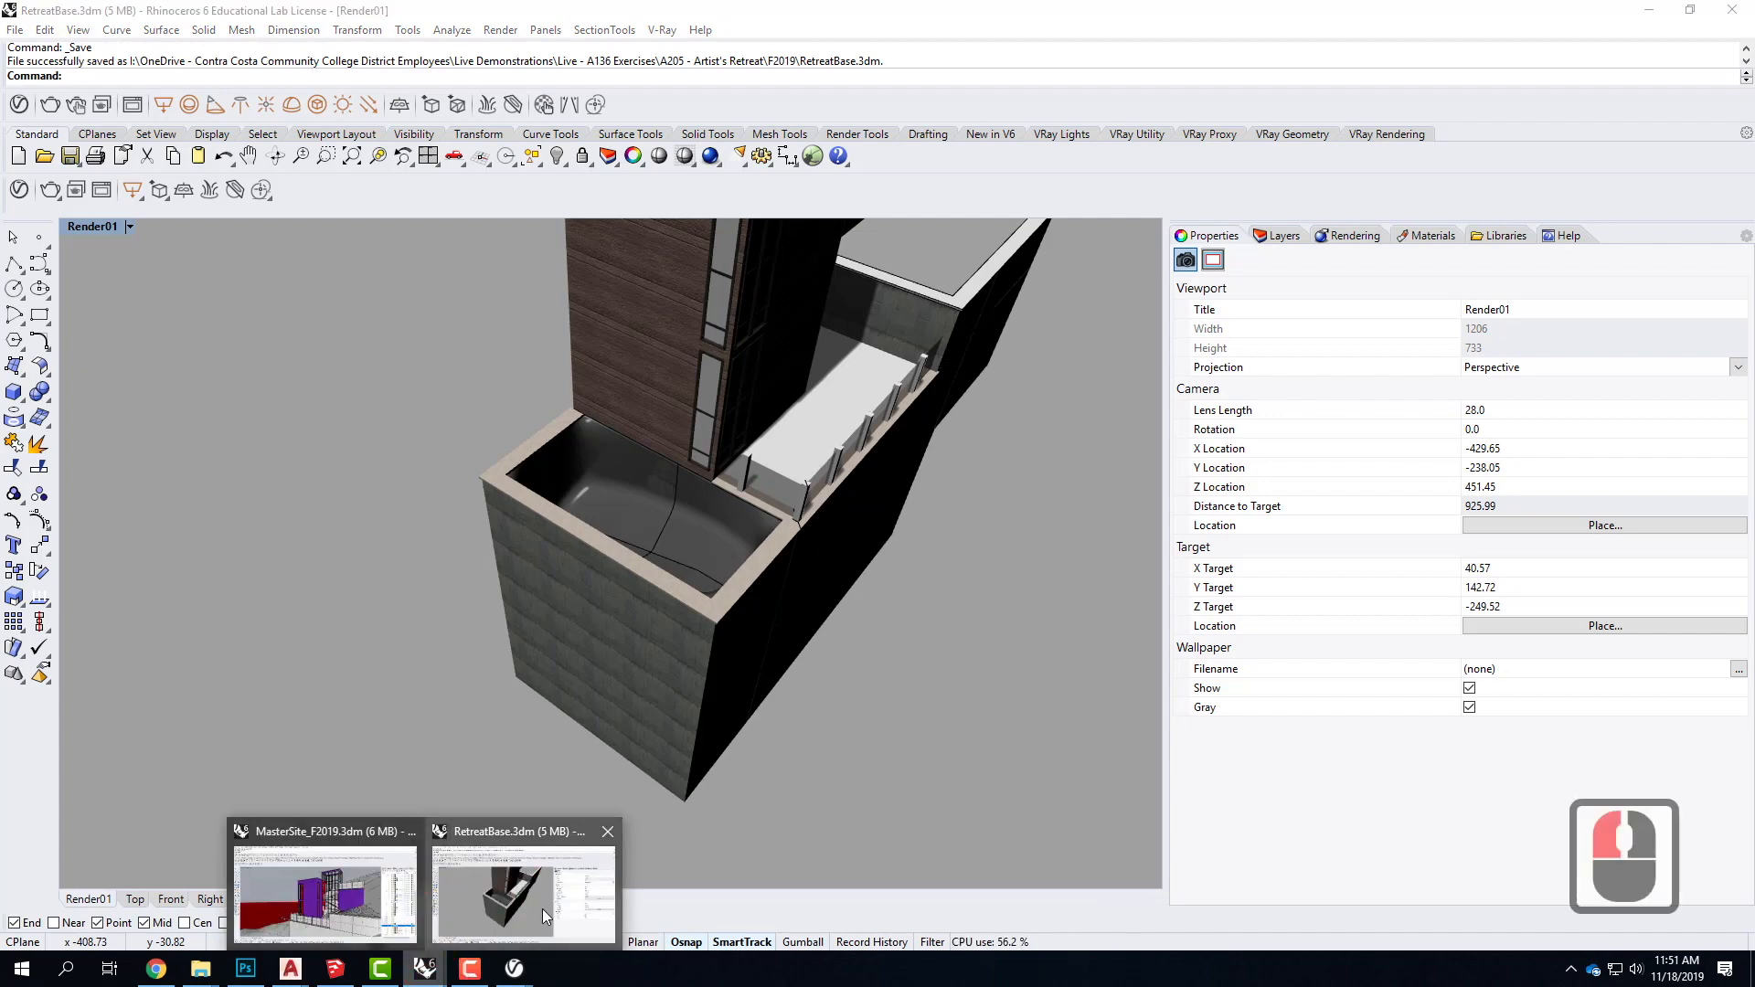
pyautogui.click(321, 914)
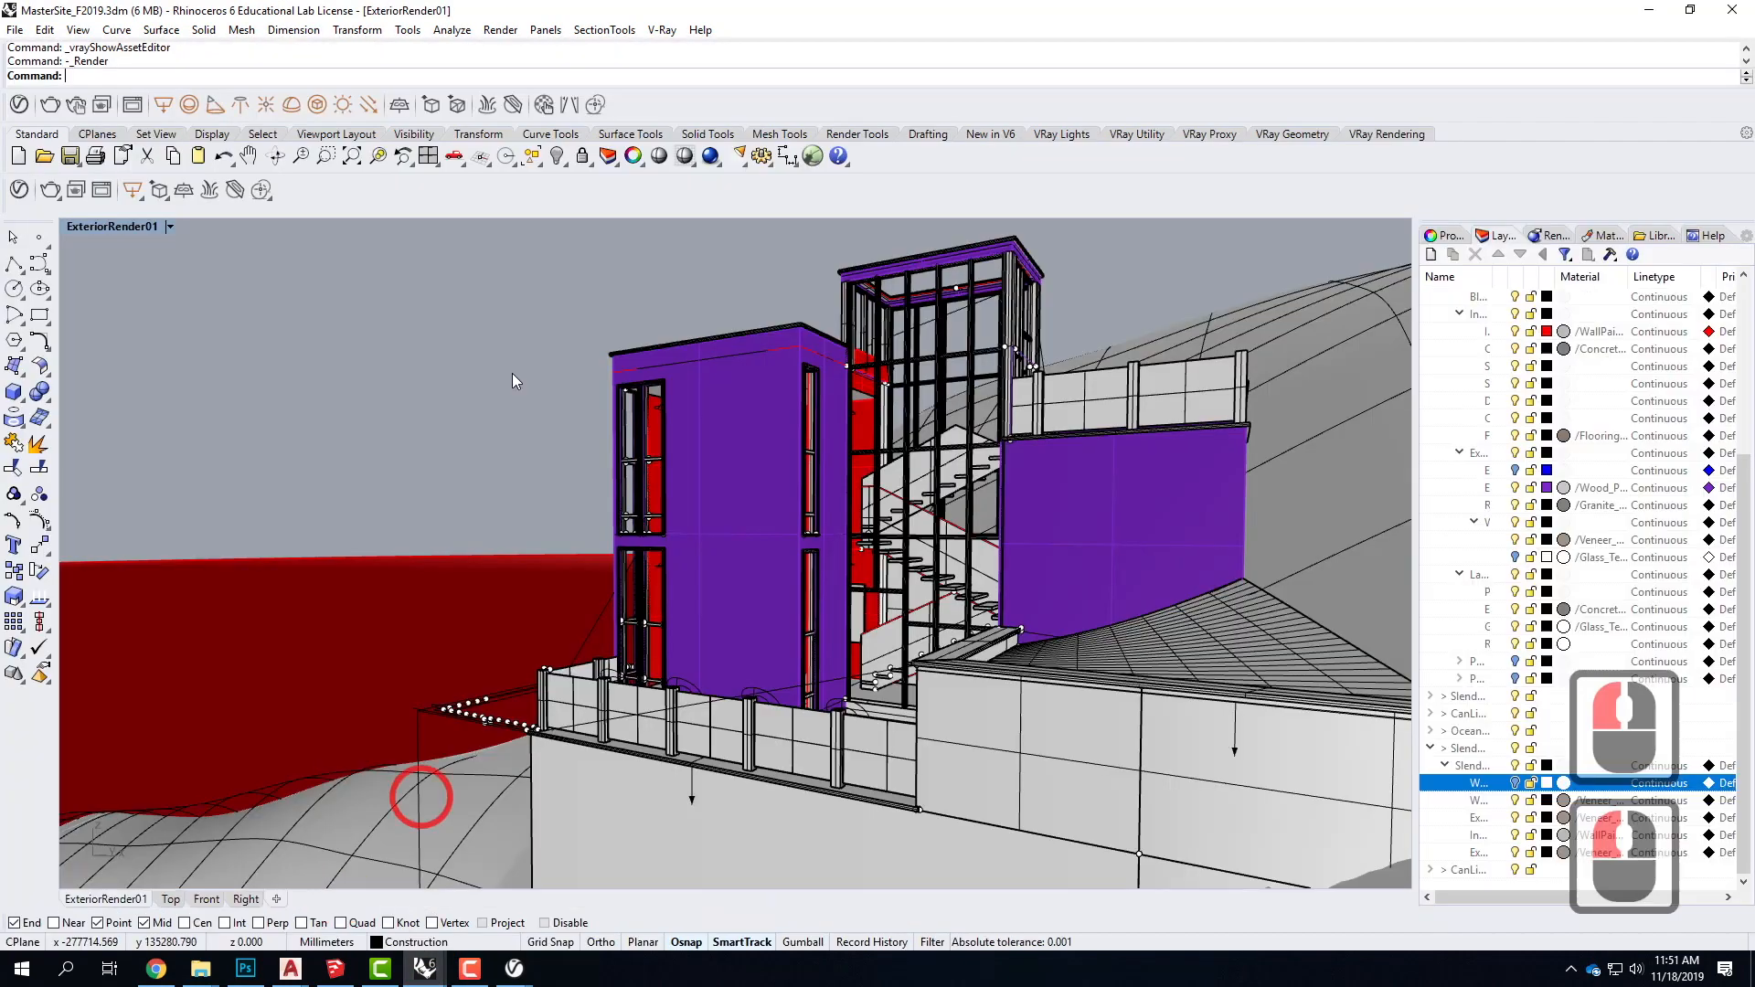
# Step: Update the linked RetreatBase block definition through the Block Manager
pyautogui.click(45, 30)
pyautogui.moveTo(128, 352)
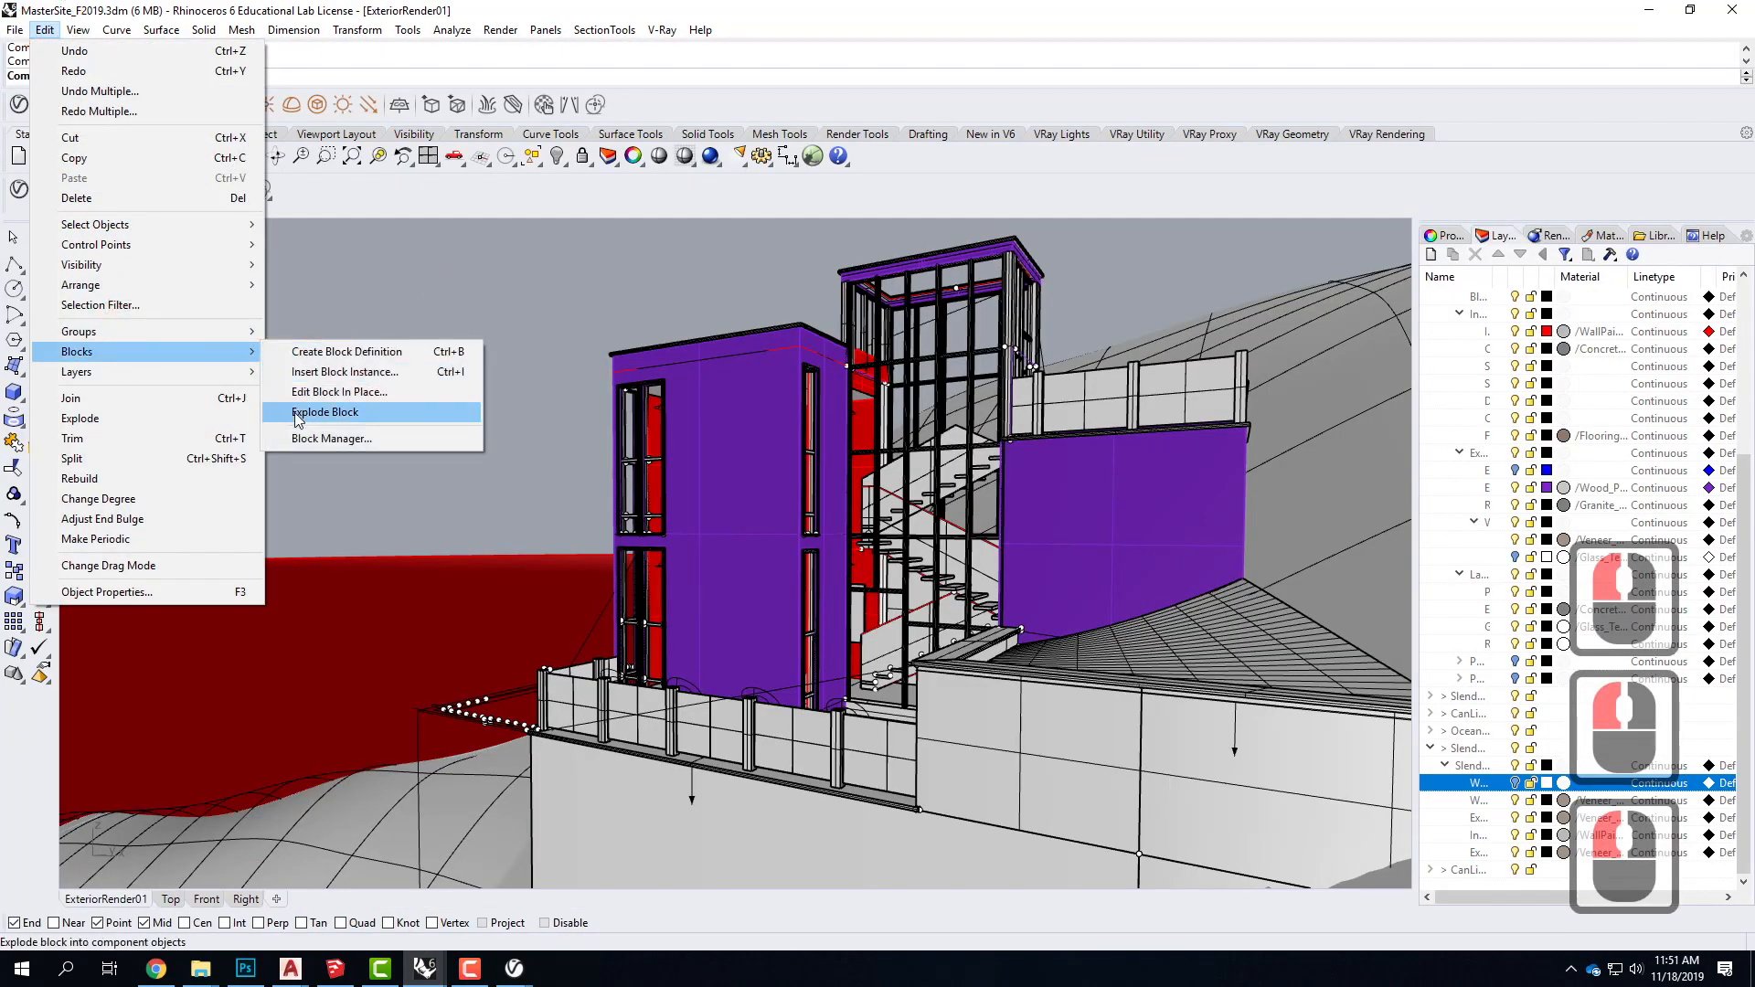
pyautogui.click(294, 439)
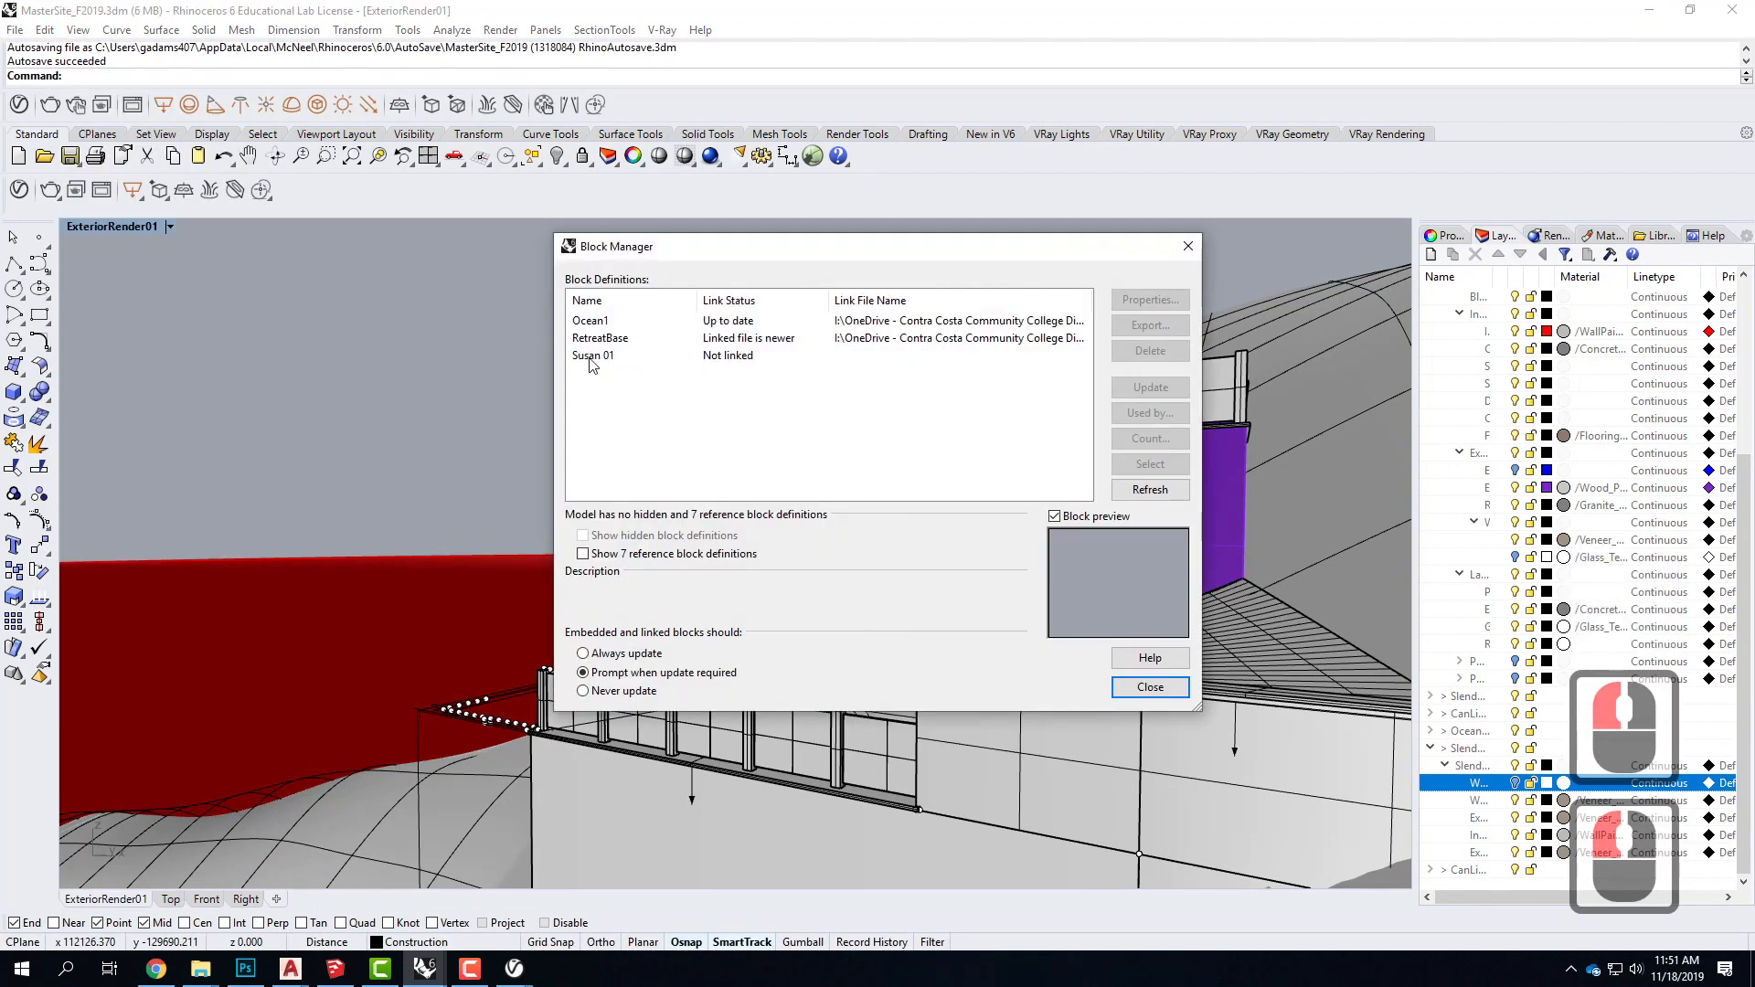
pyautogui.click(597, 340)
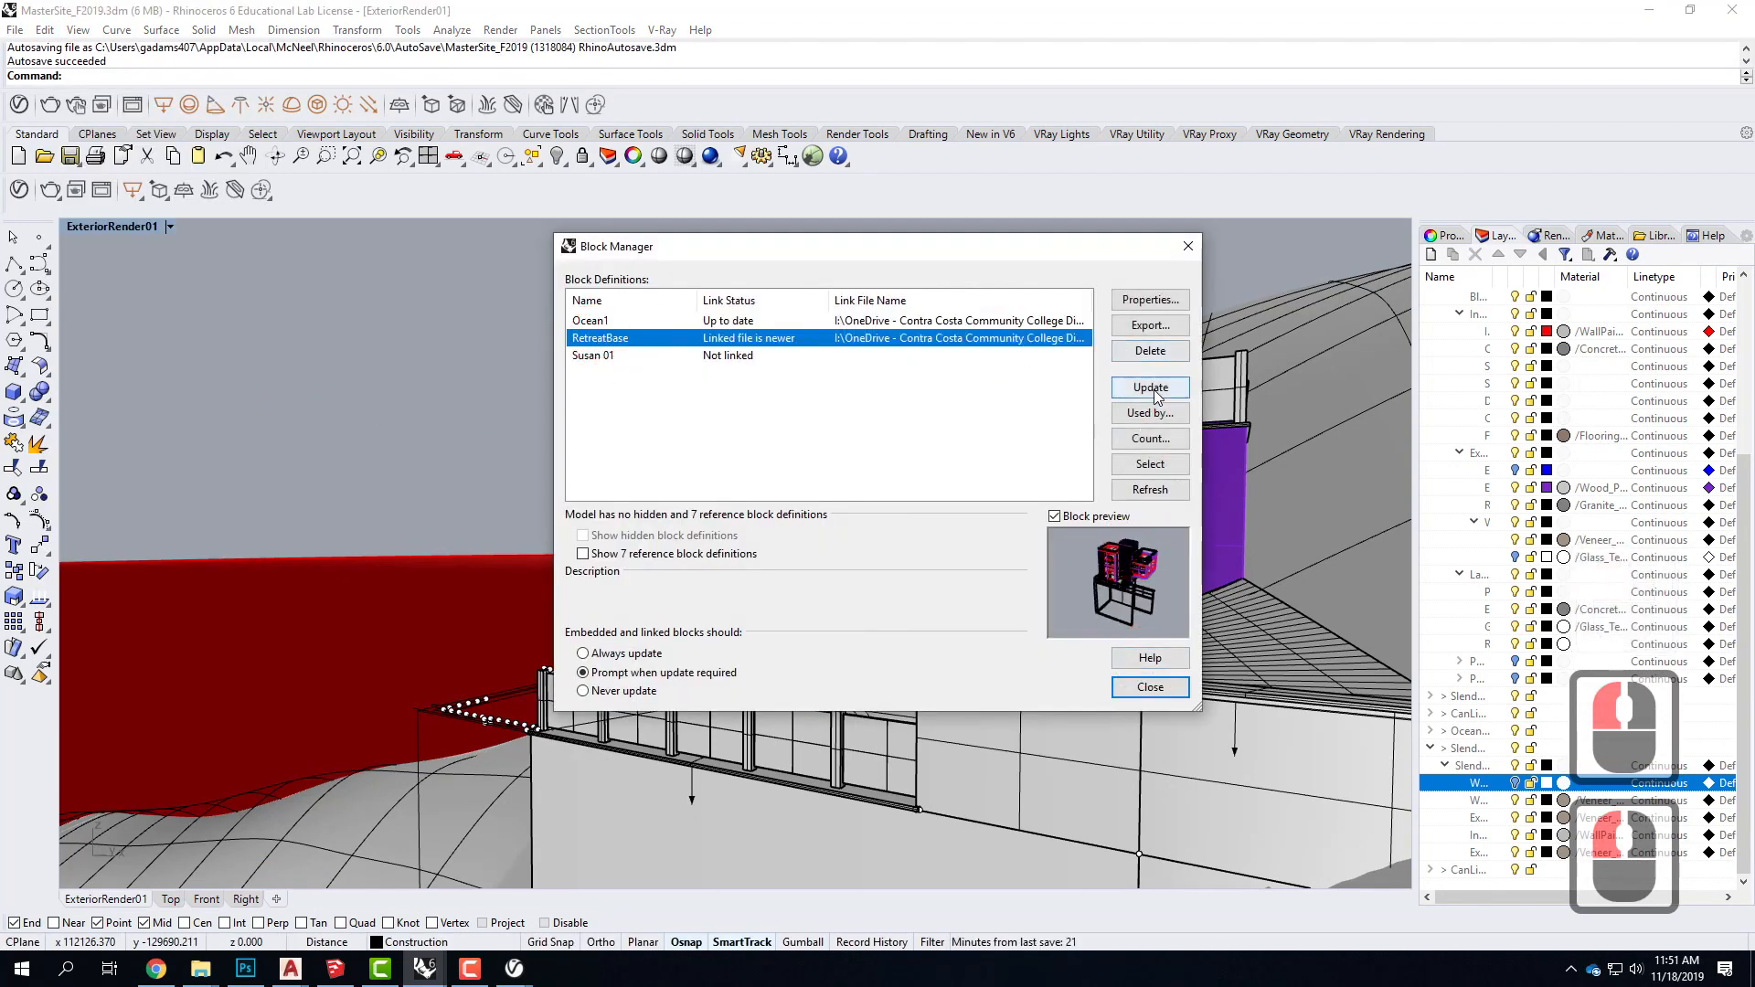
pyautogui.click(1153, 391)
# Step: Resolve the block update's material conflicts by replacing the existing materials for all, and close the Block Manager
pyautogui.click(852, 498)
pyautogui.click(893, 559)
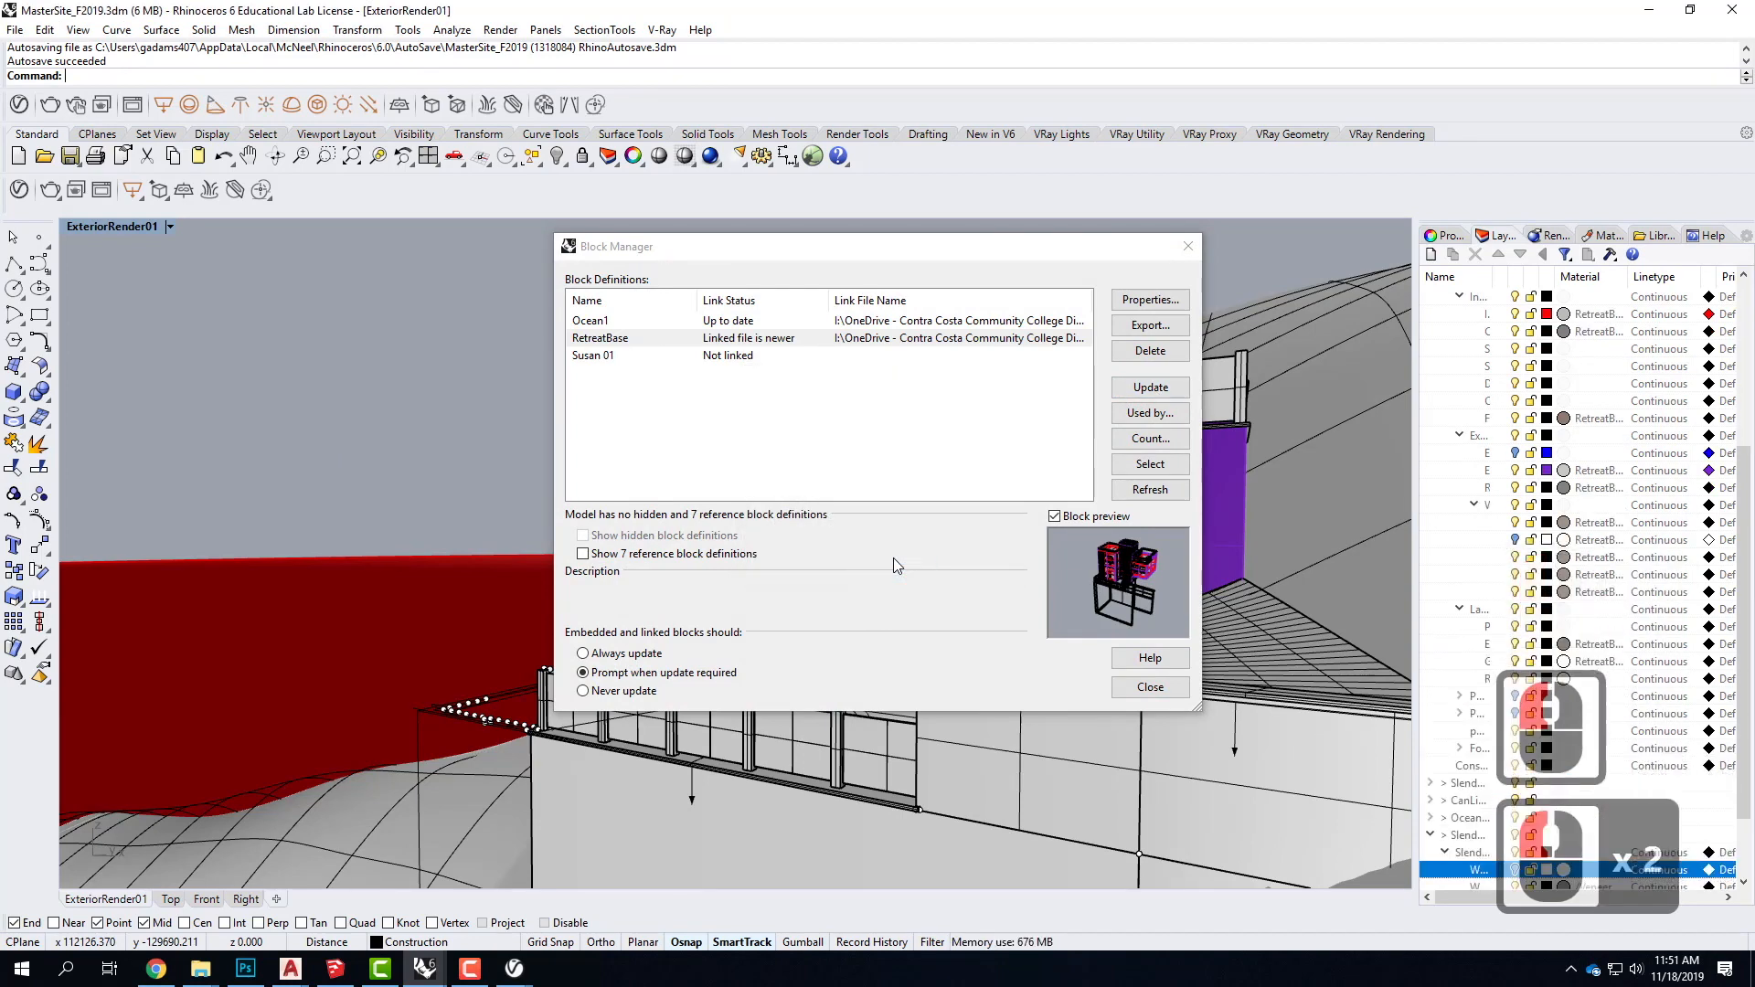
pyautogui.click(823, 498)
pyautogui.click(886, 557)
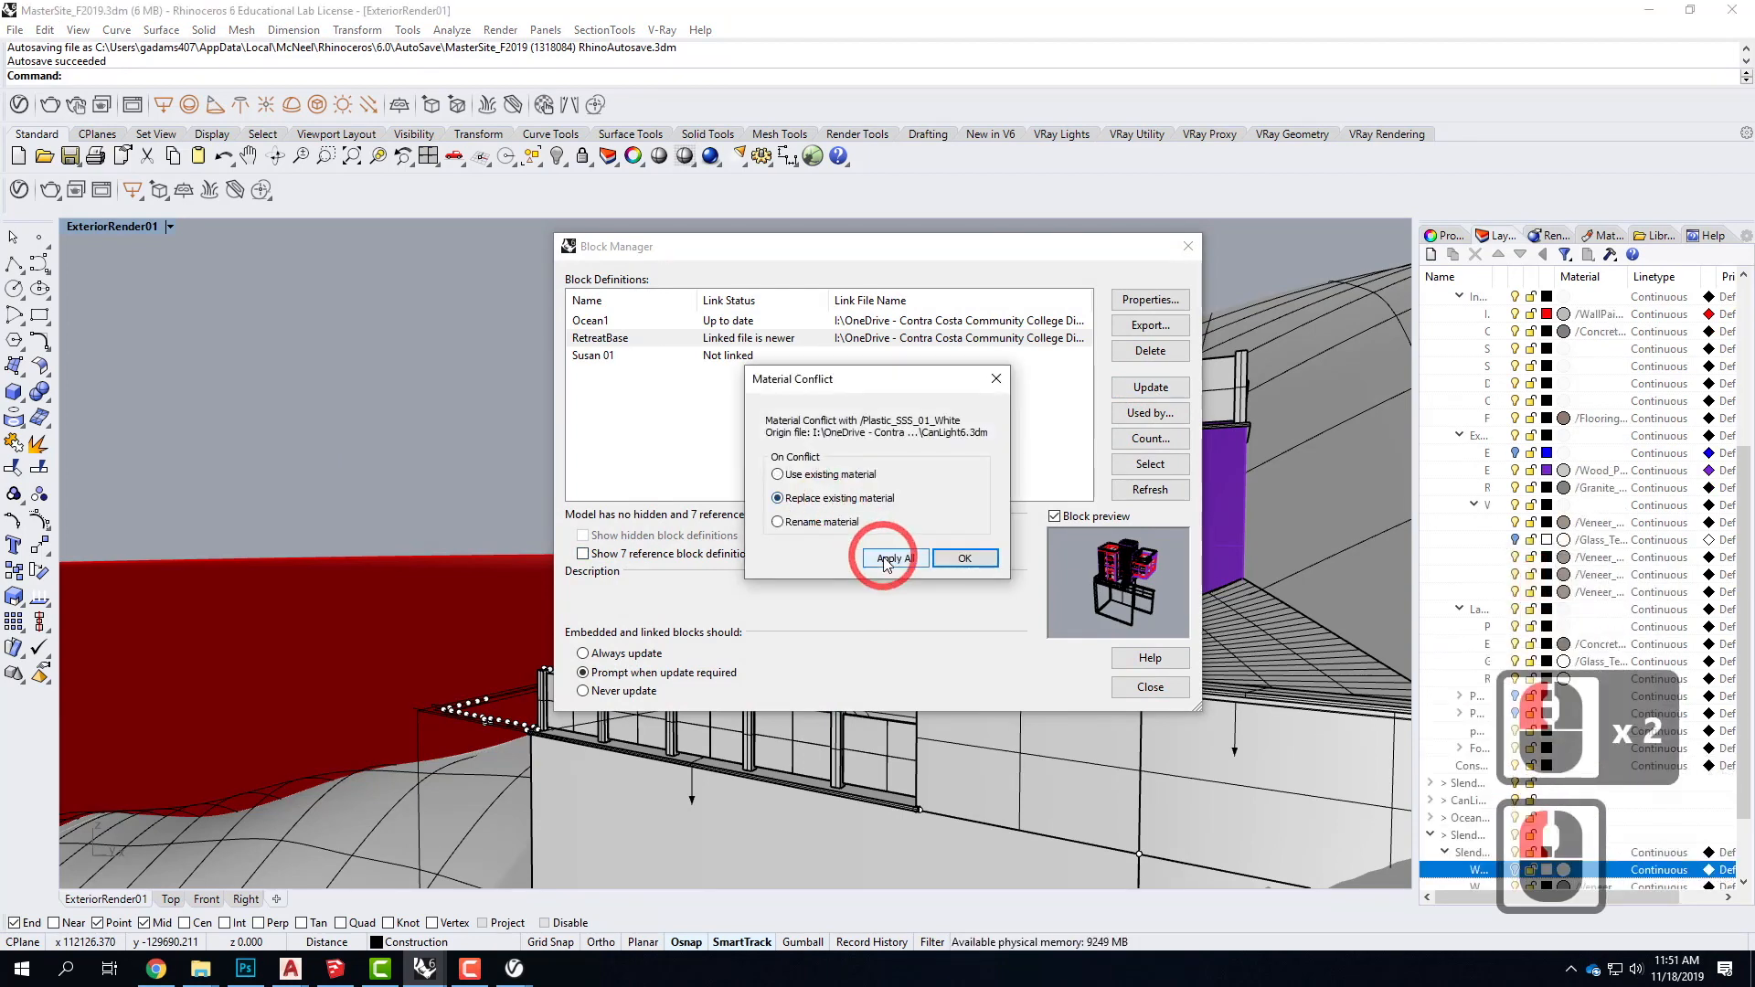
pyautogui.click(804, 499)
pyautogui.click(893, 558)
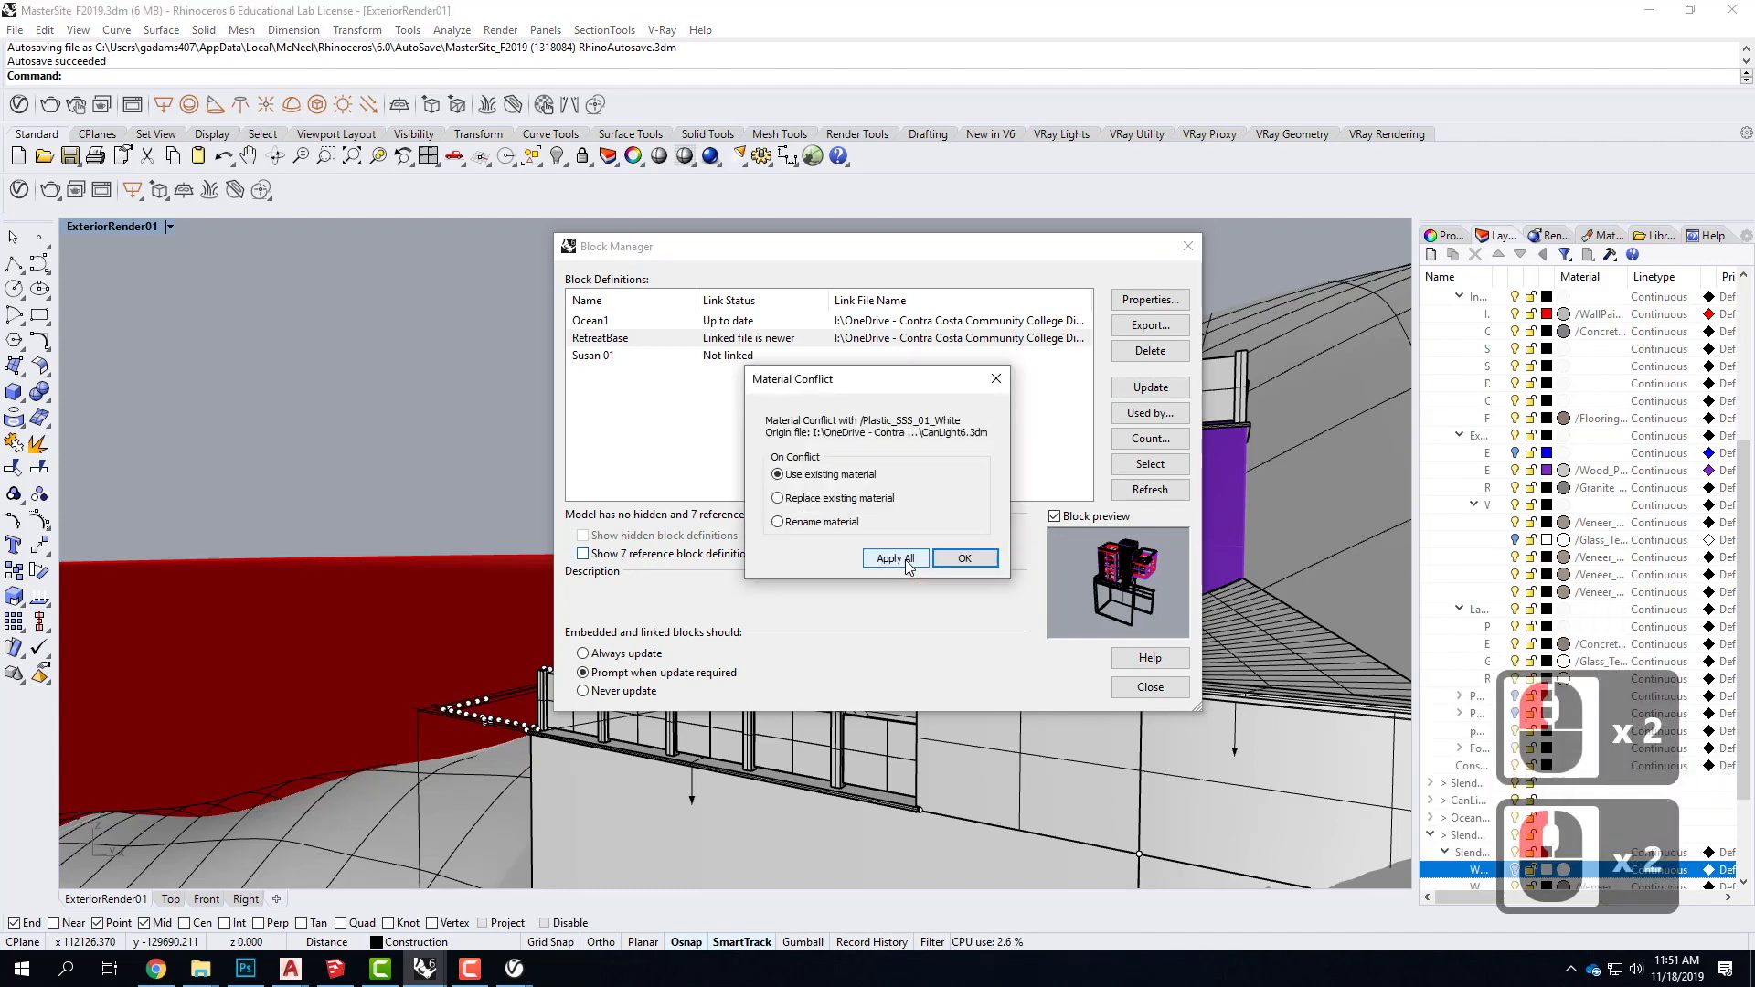
pyautogui.click(805, 498)
pyautogui.click(906, 558)
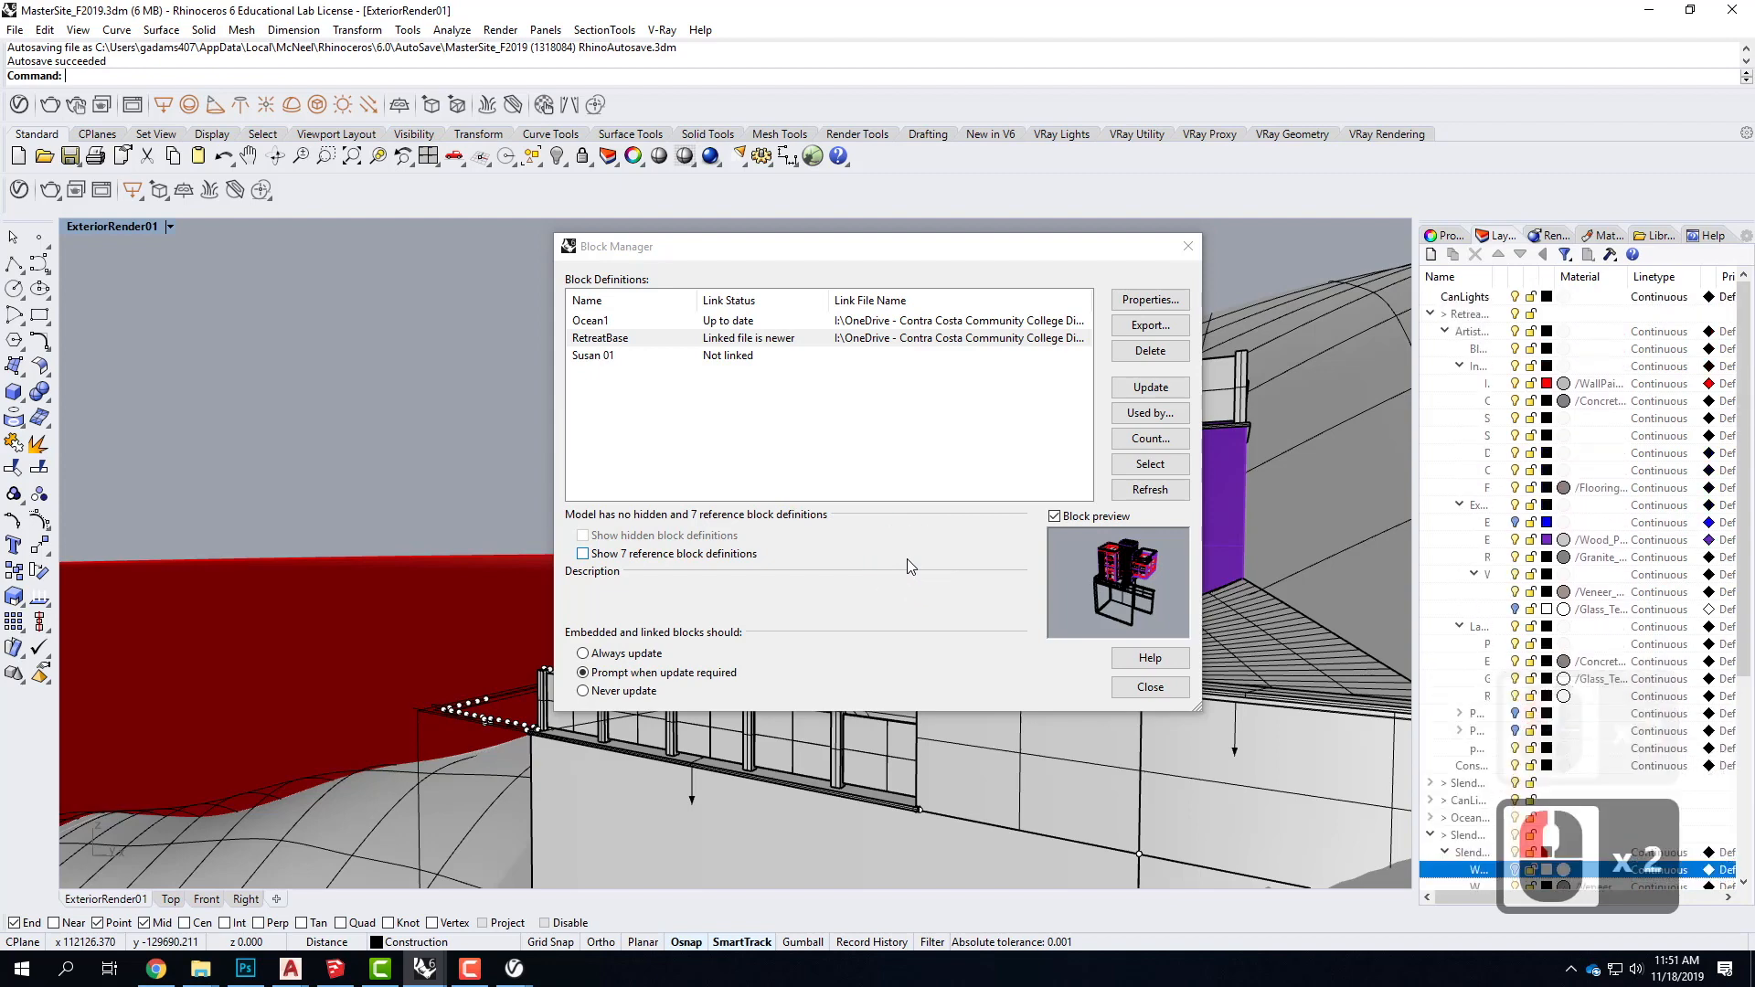
pyautogui.click(941, 554)
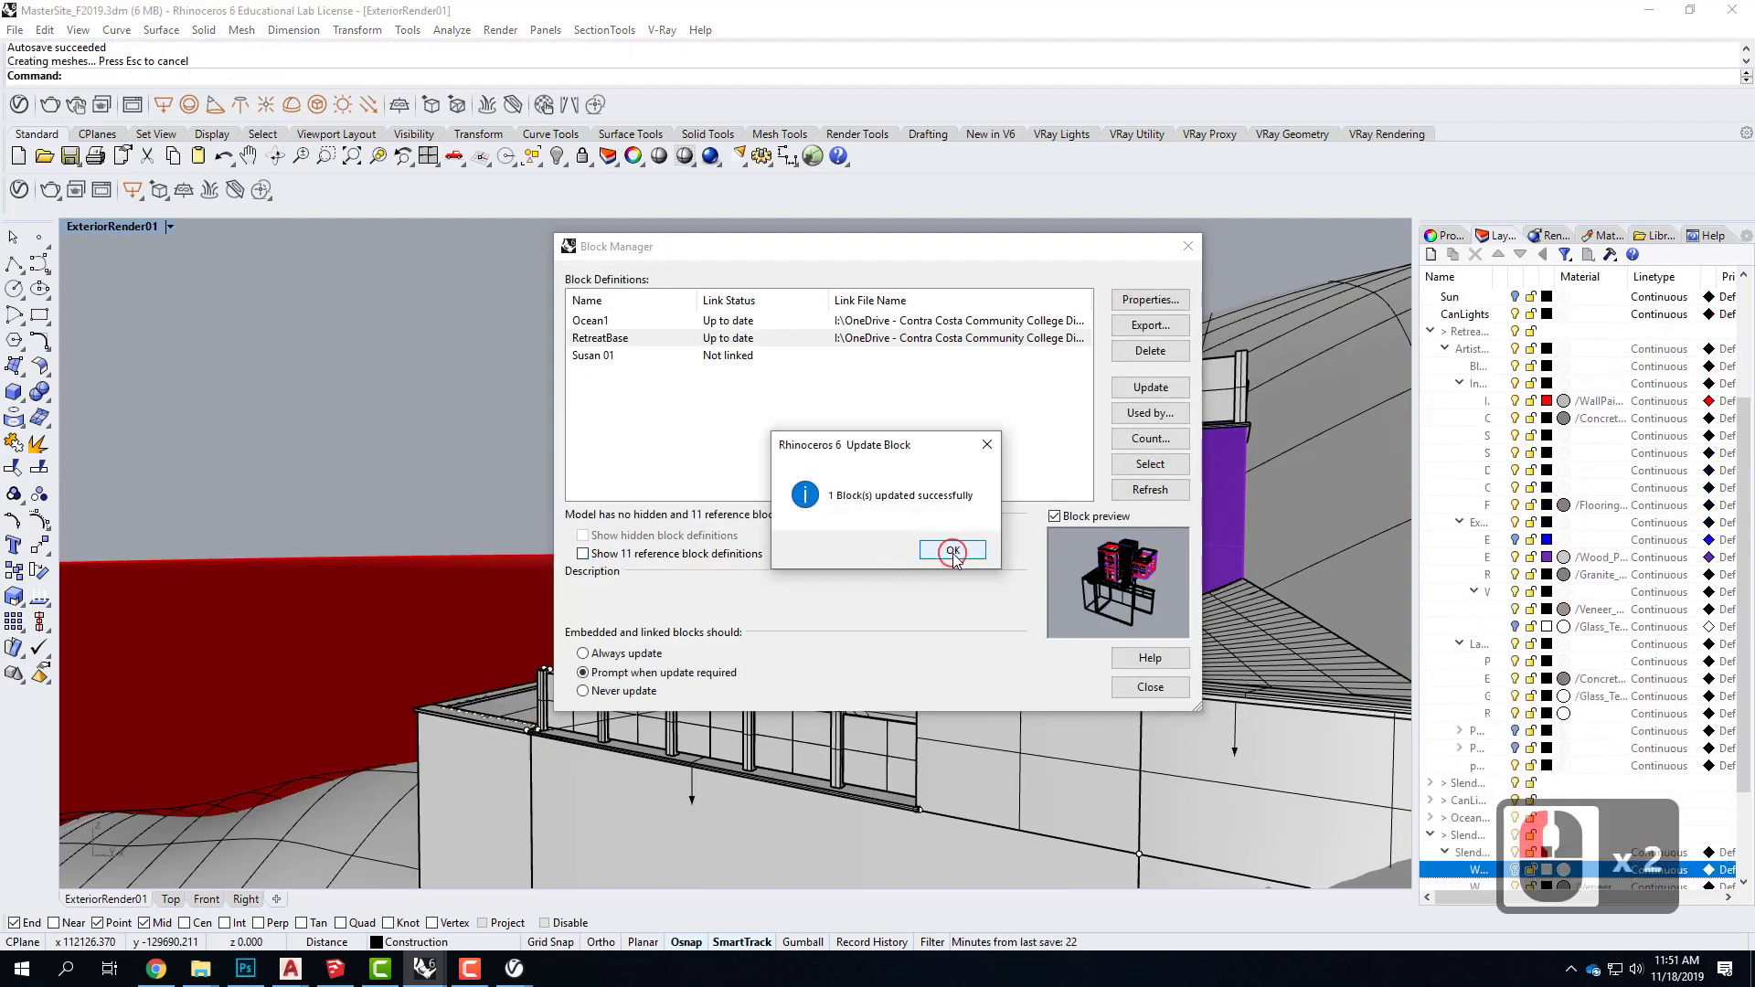
pyautogui.click(1151, 687)
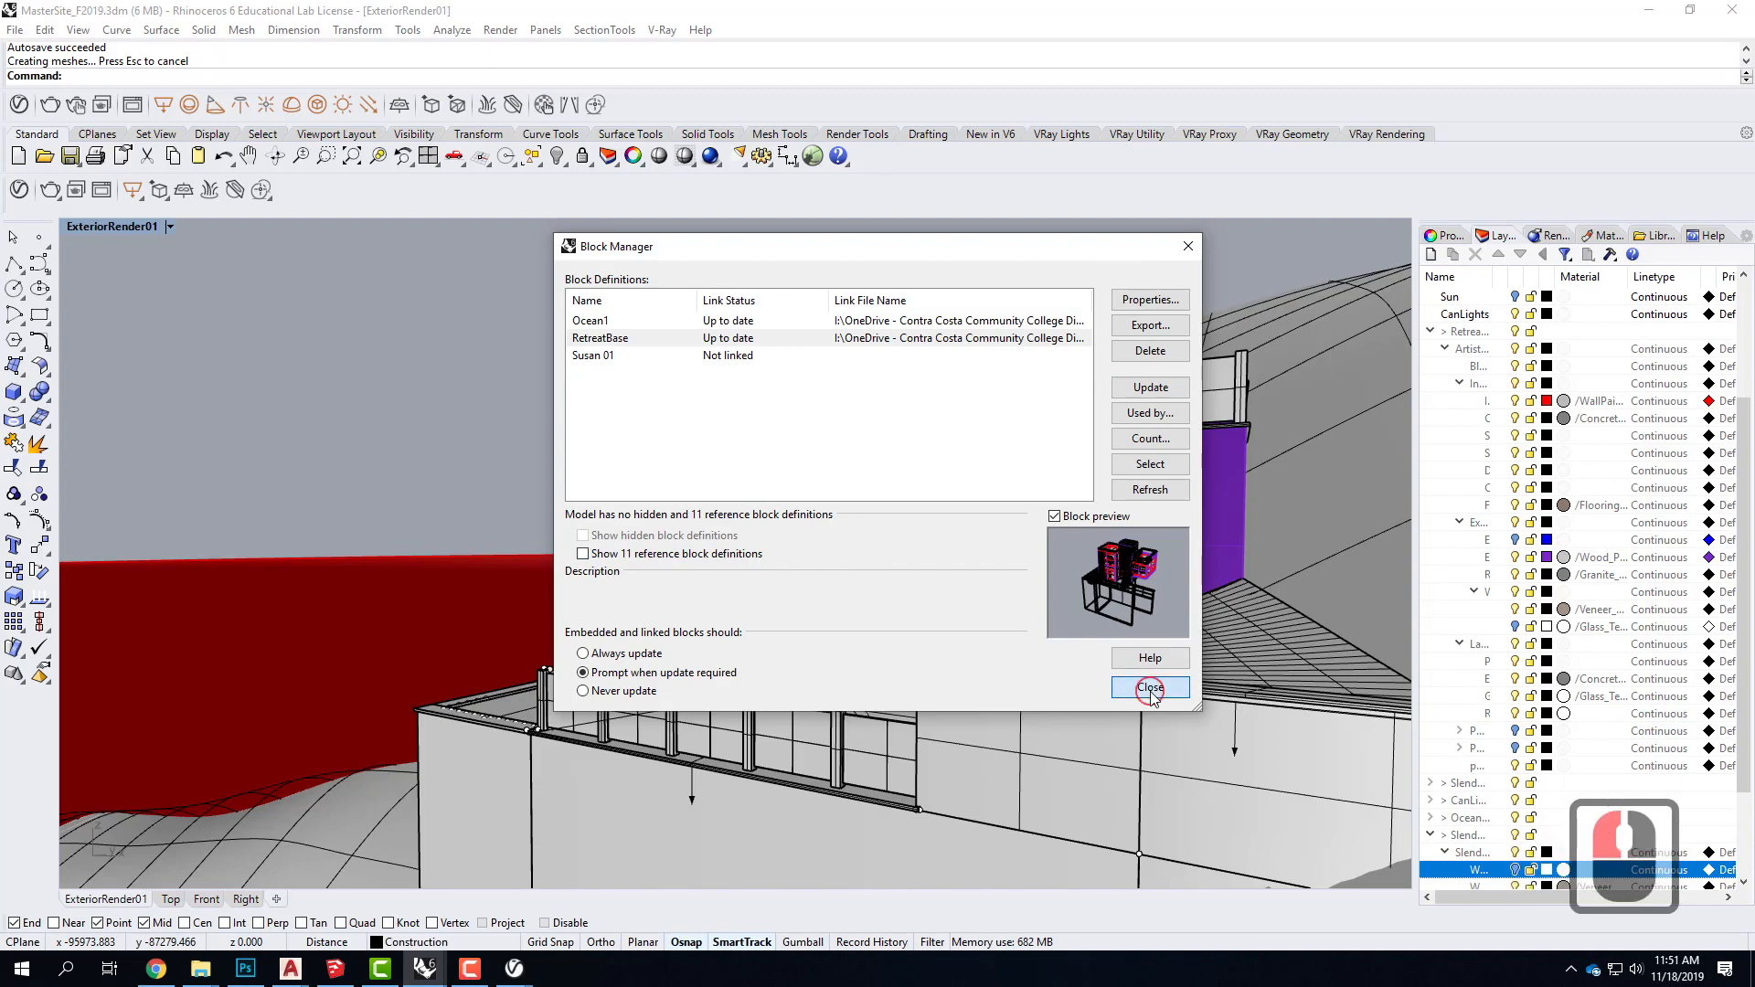
# Step: Draw a V-Ray rectangle light over the pool opening, about 5385 by 2642 mm, snapping to the inner corners of the rim
pyautogui.click(514, 700)
pyautogui.moveTo(467, 689); pyautogui.dragTo(714, 701, button='right')
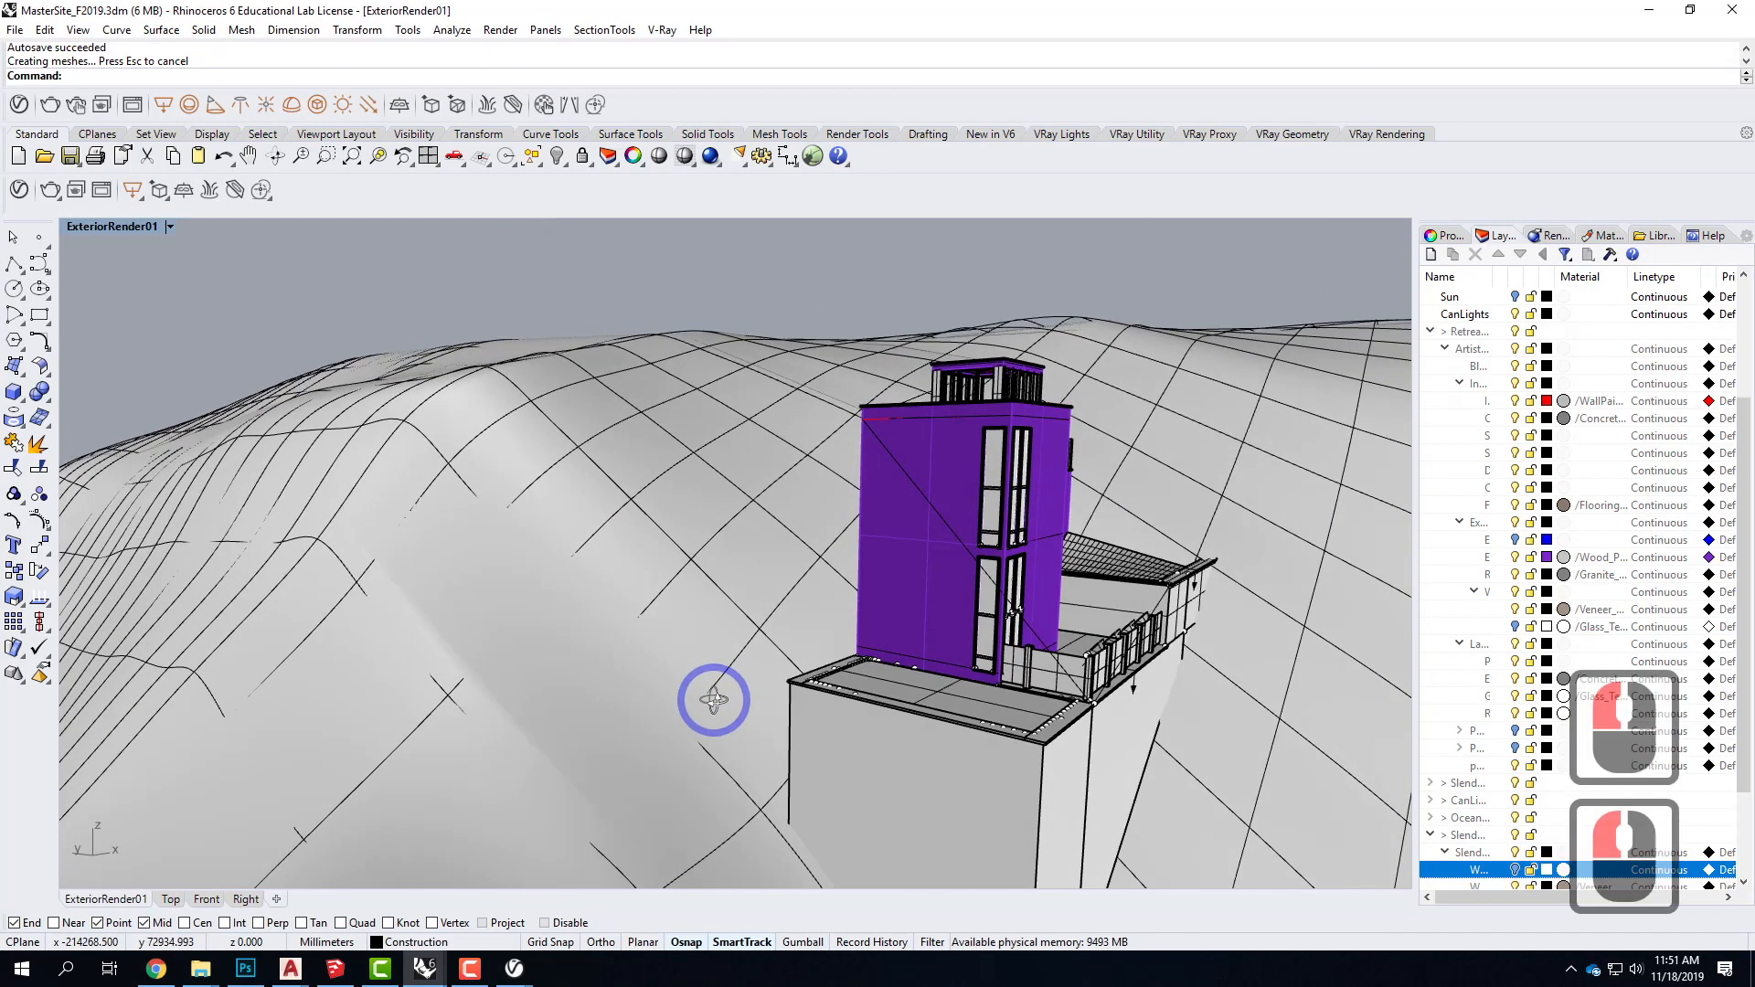
pyautogui.scroll(2, 960, 722)
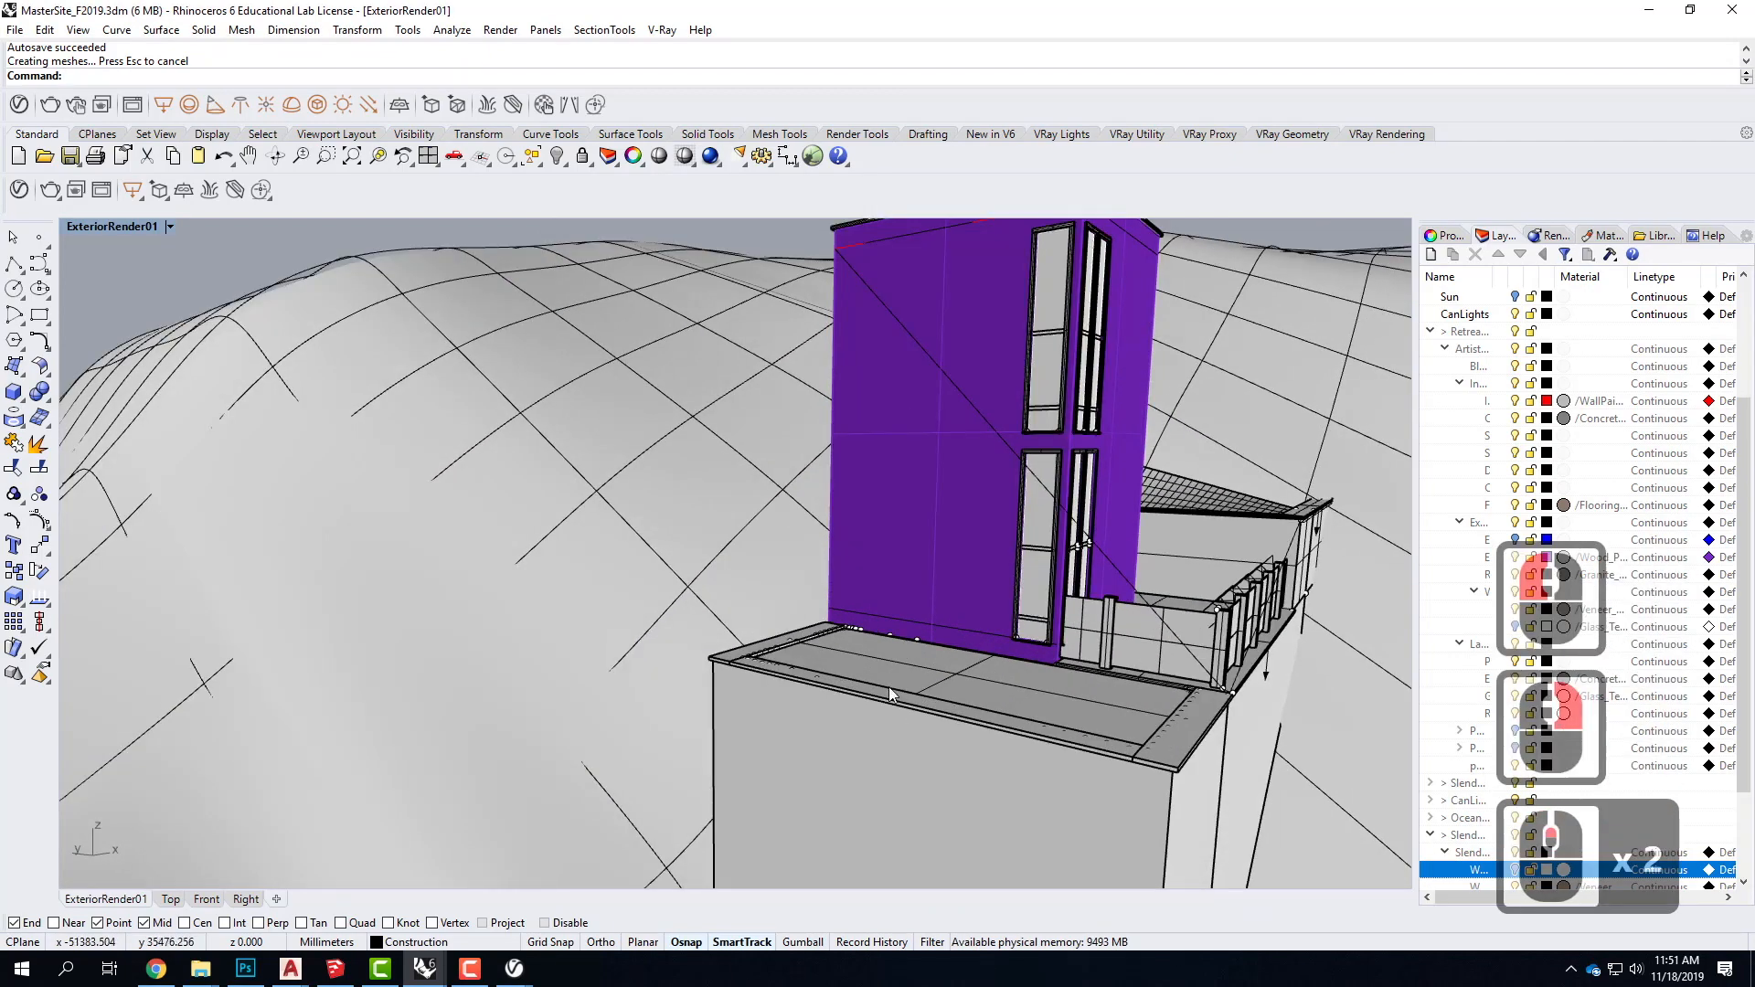
pyautogui.moveTo(960, 726); pyautogui.dragTo(1099, 678, button='right')
pyautogui.scroll(4, 1164, 725)
pyautogui.scroll(-2, 933, 612)
pyautogui.moveTo(882, 593); pyautogui.dragTo(998, 632, button='right')
pyautogui.scroll(3, 998, 632)
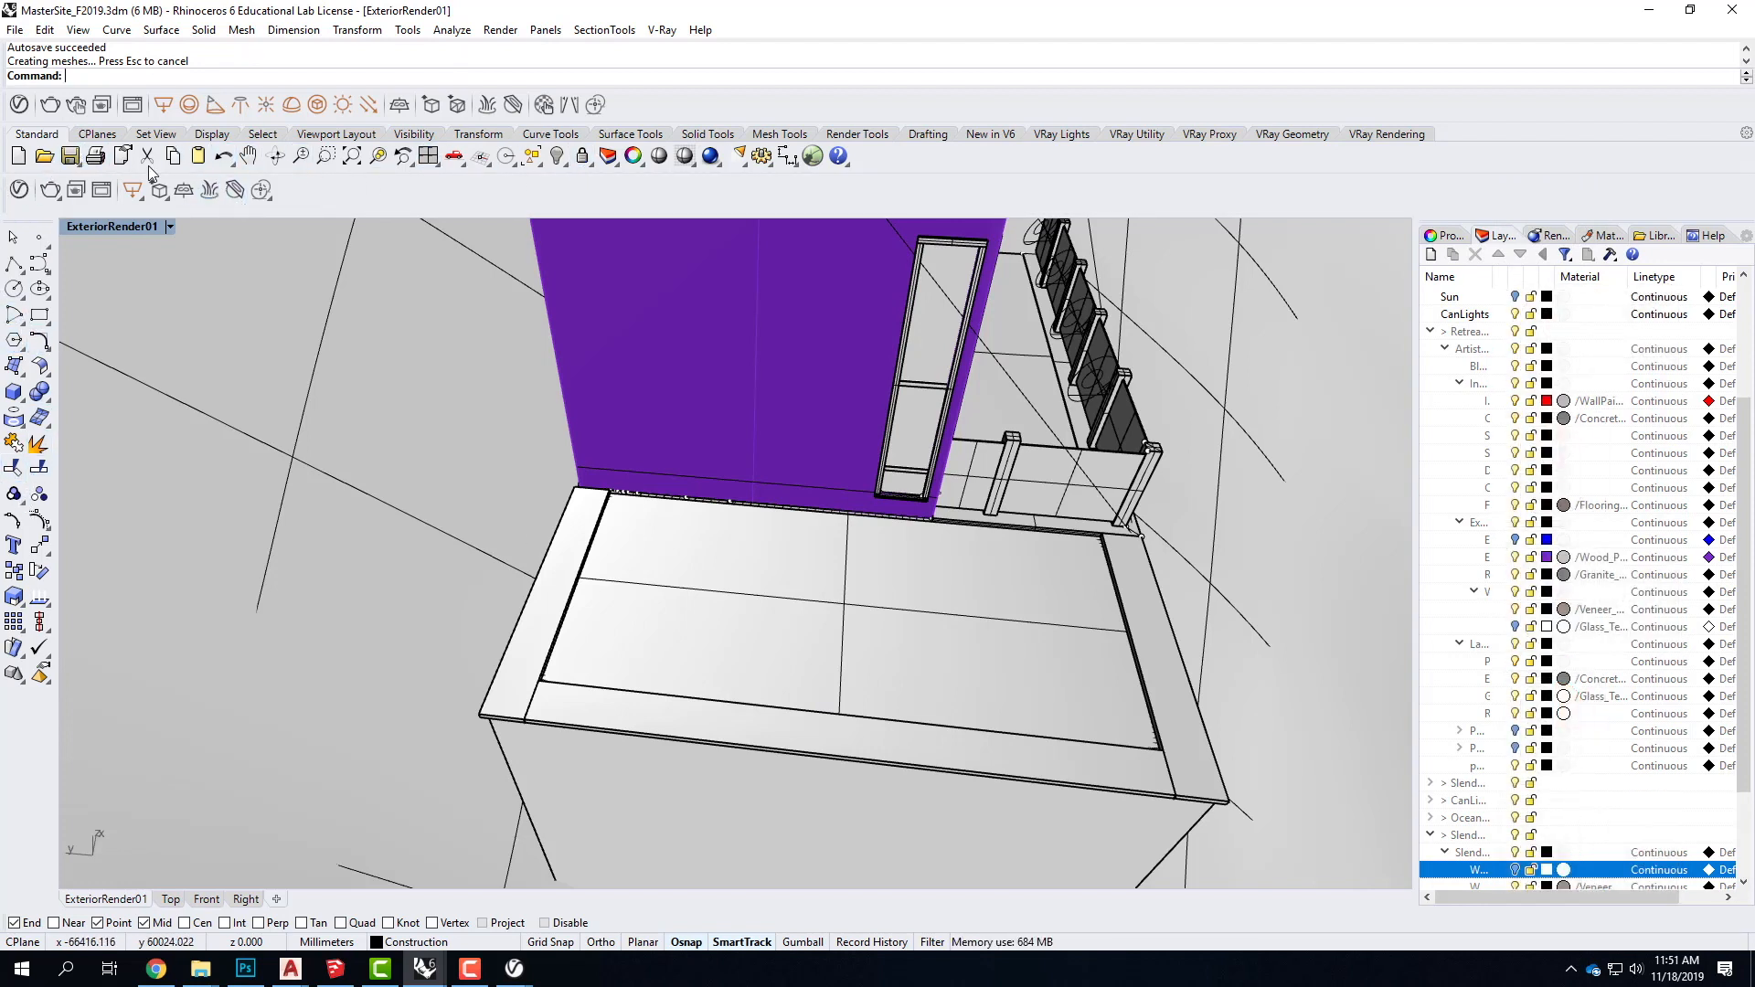
pyautogui.click(166, 103)
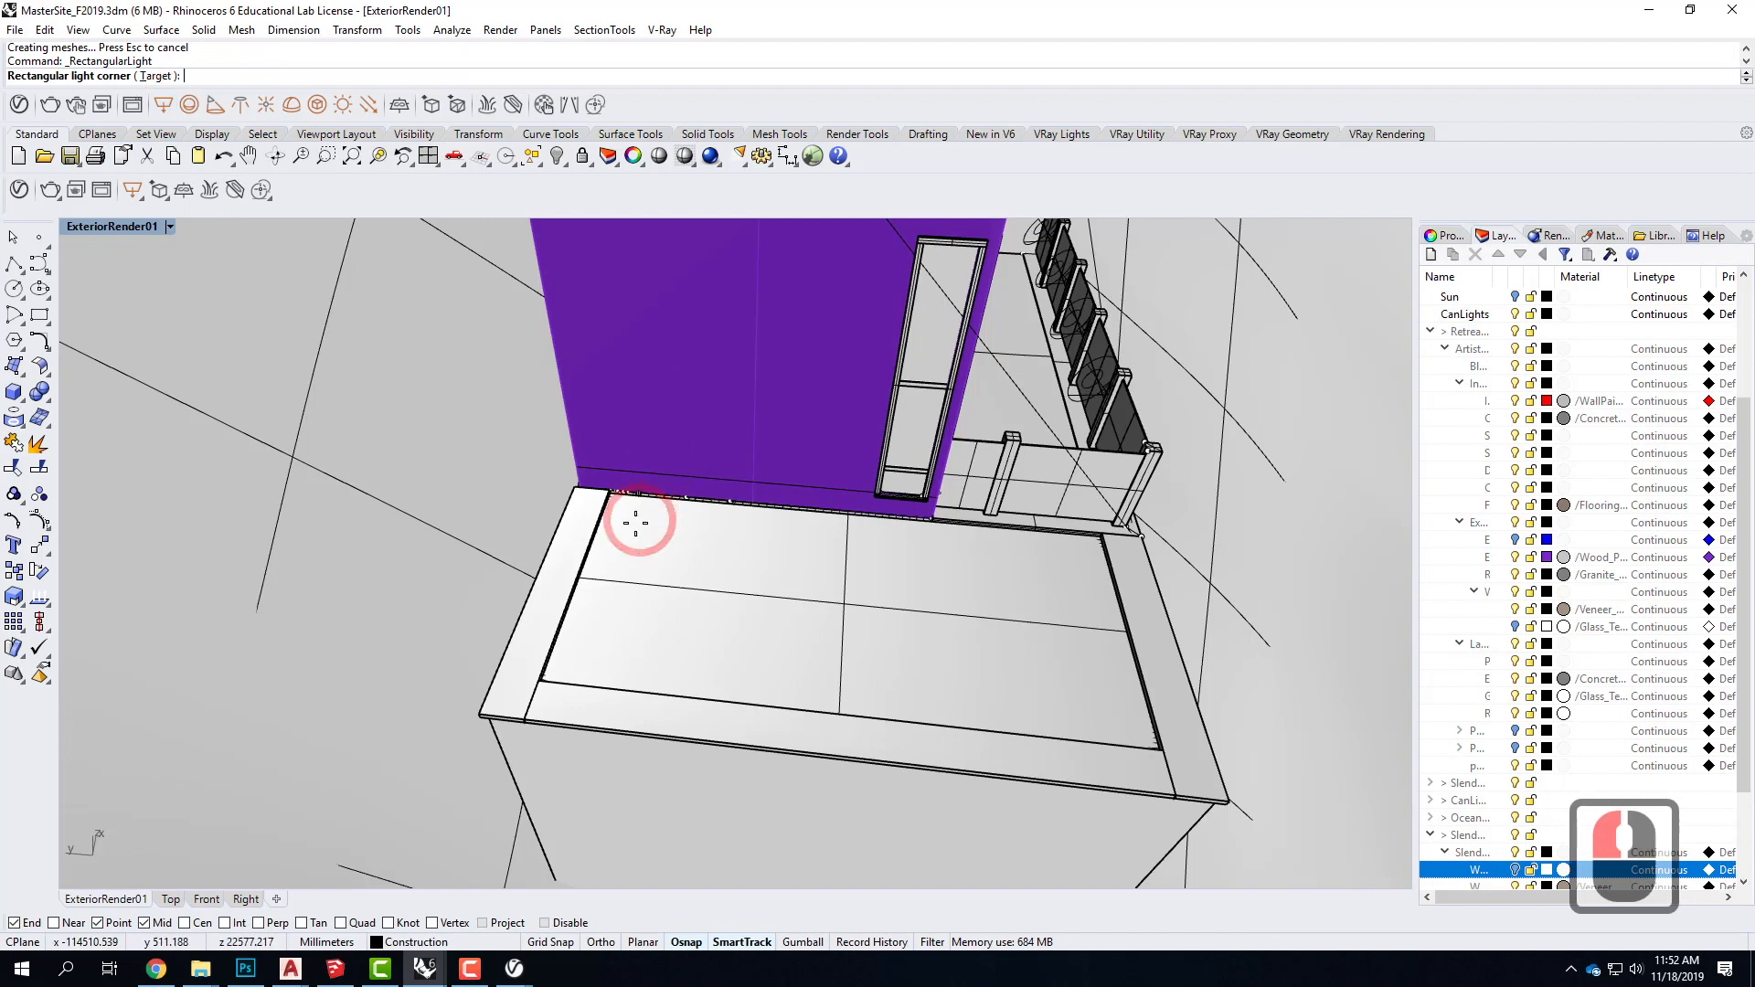
pyautogui.scroll(3, 636, 512)
pyautogui.scroll(1, 601, 477)
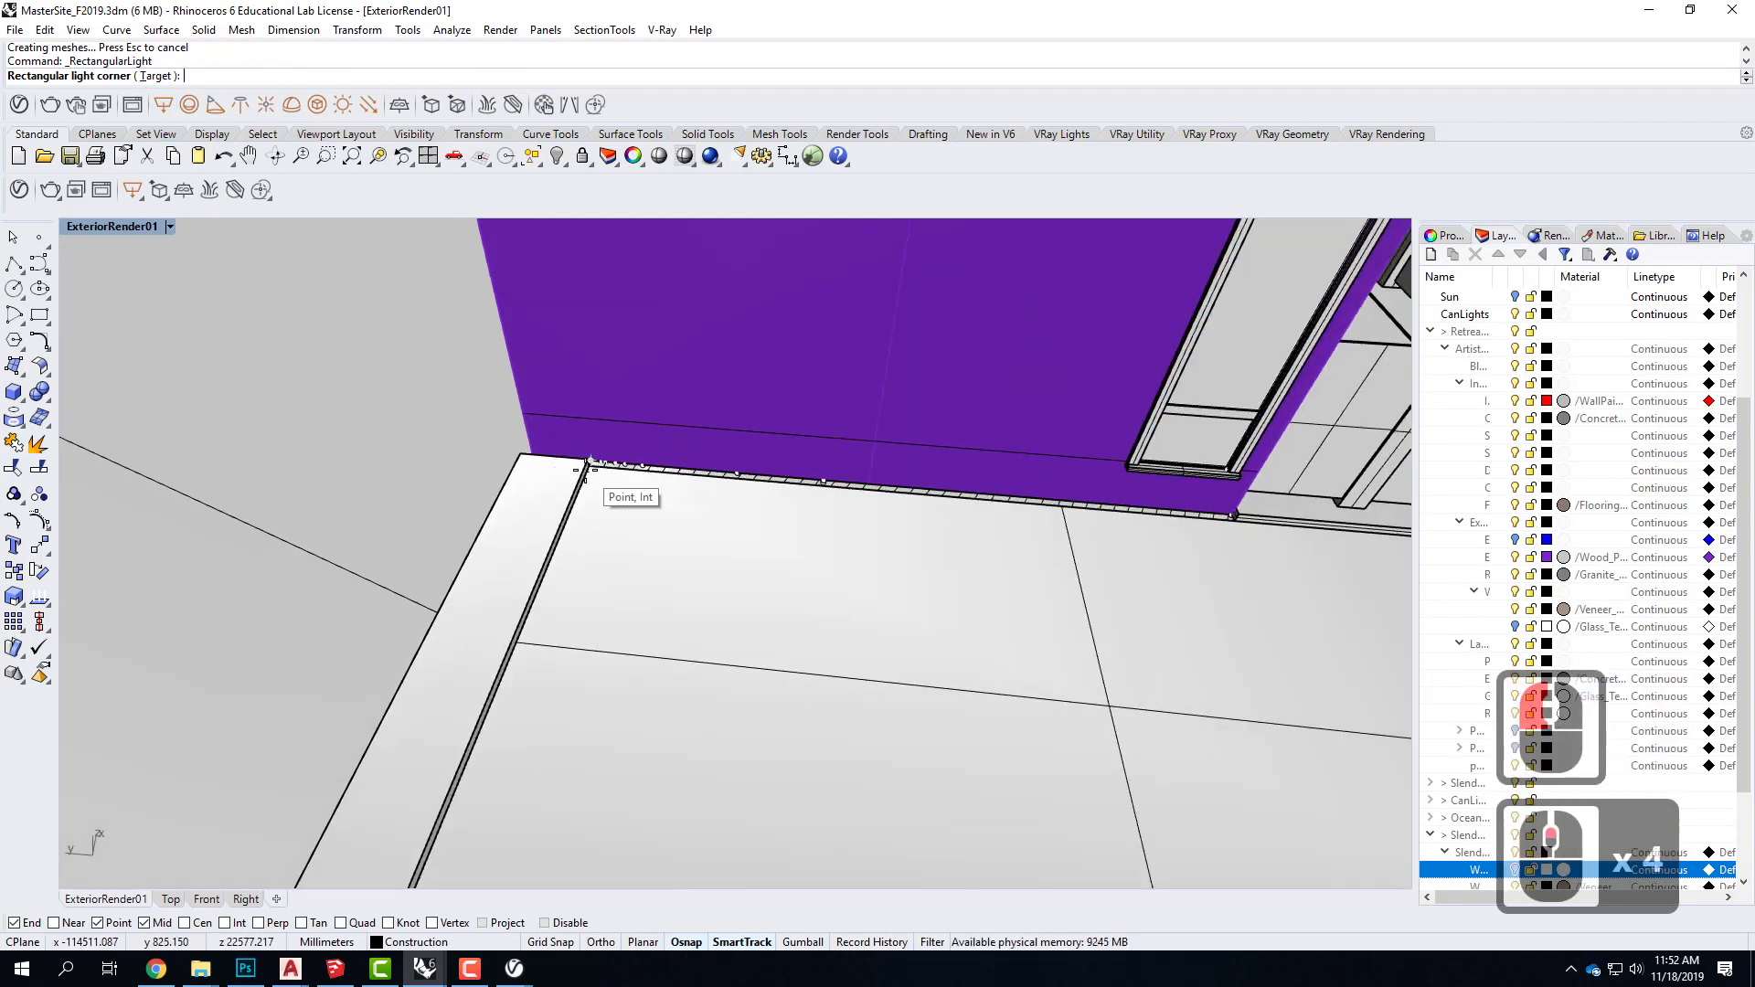
pyautogui.click(589, 464)
pyautogui.scroll(-4, 811, 502)
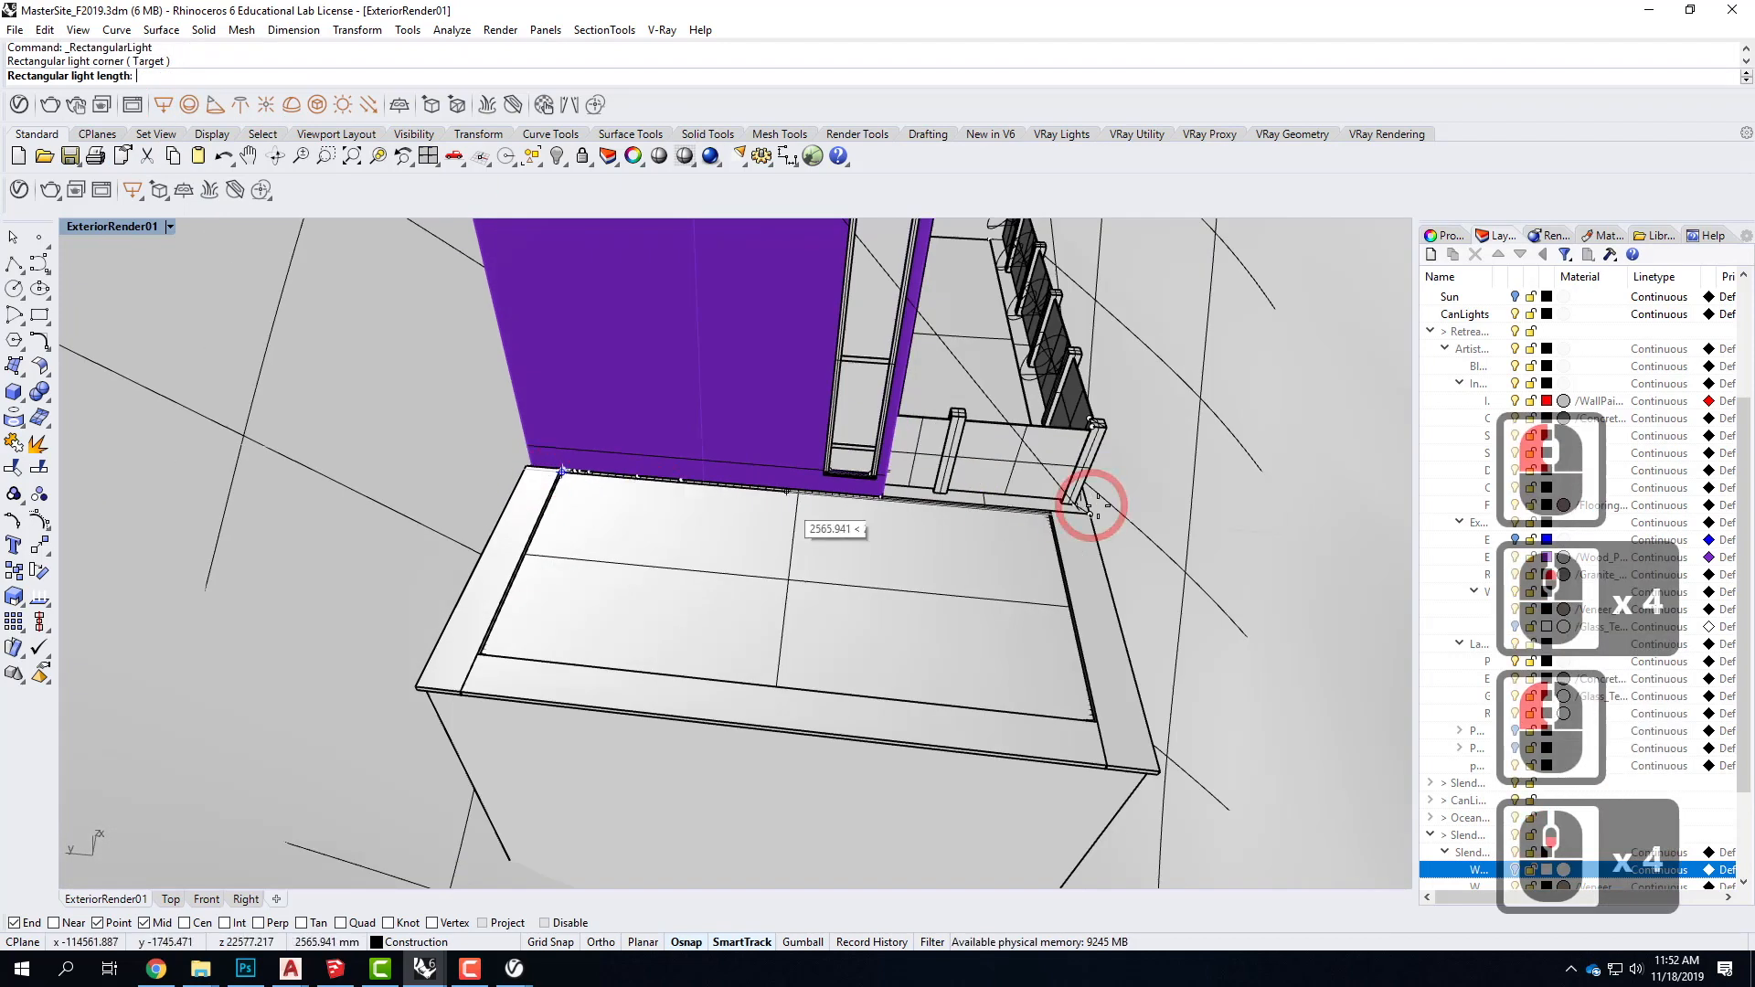
pyautogui.scroll(5, 1052, 533)
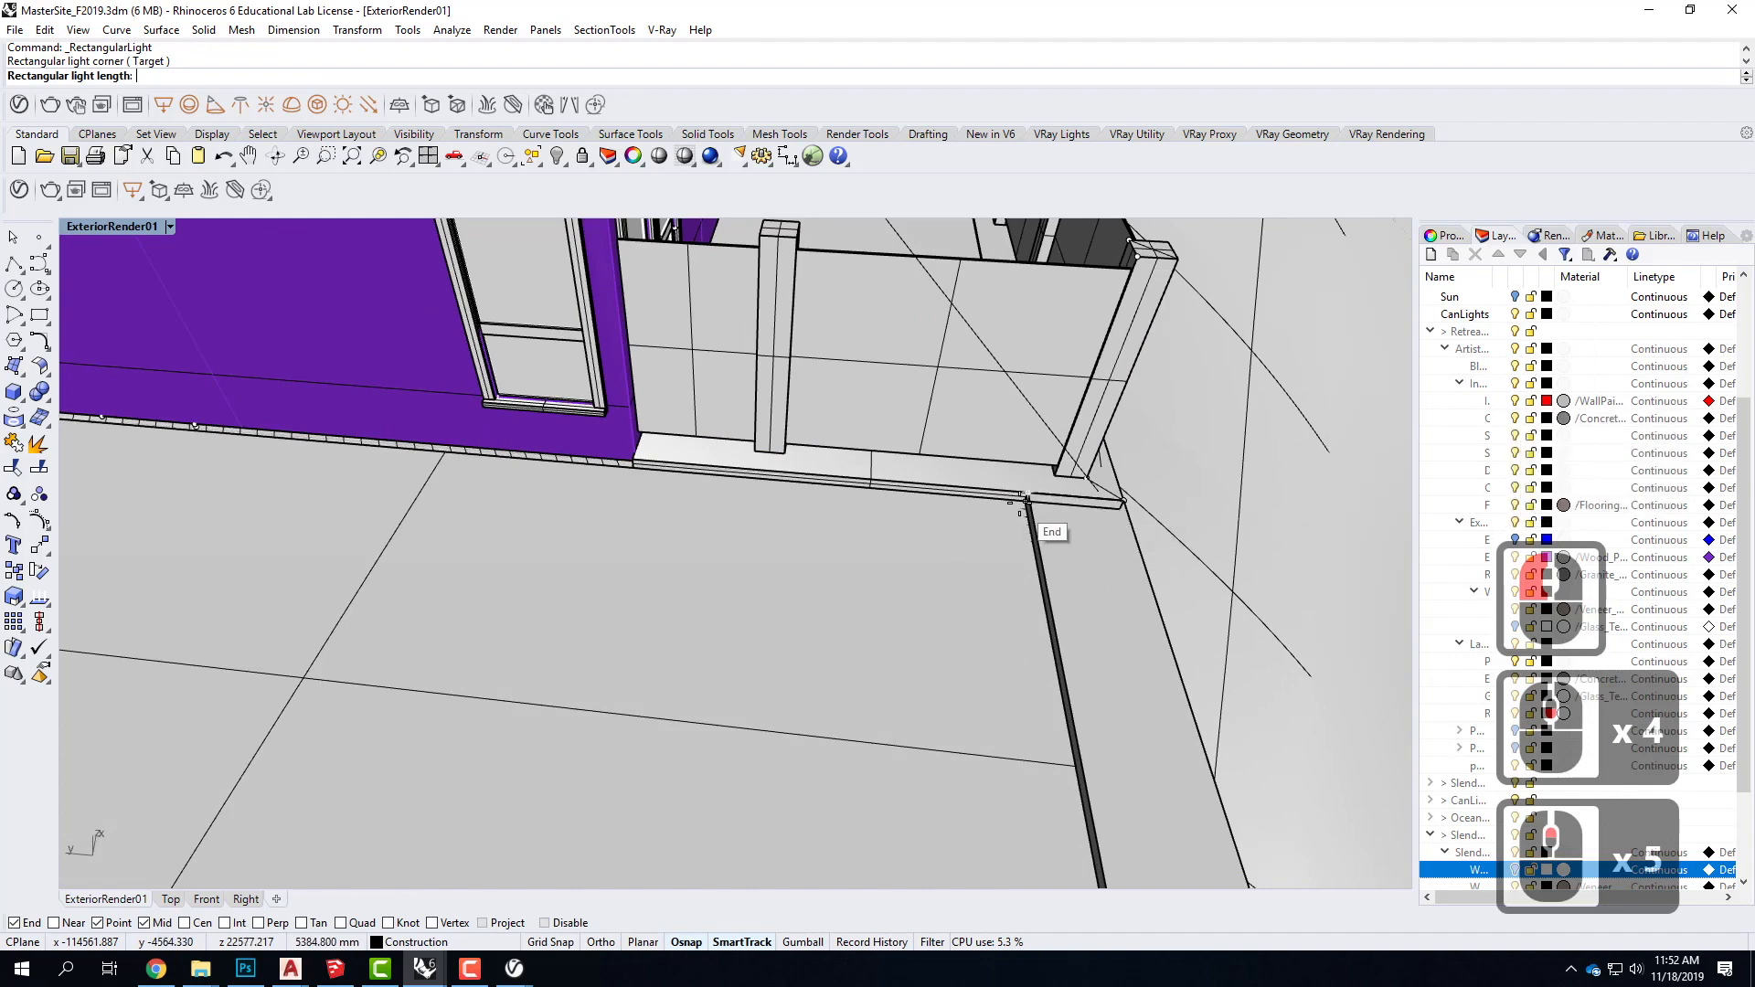
pyautogui.click(1024, 501)
pyautogui.scroll(-4, 1027, 600)
pyautogui.scroll(4, 1027, 705)
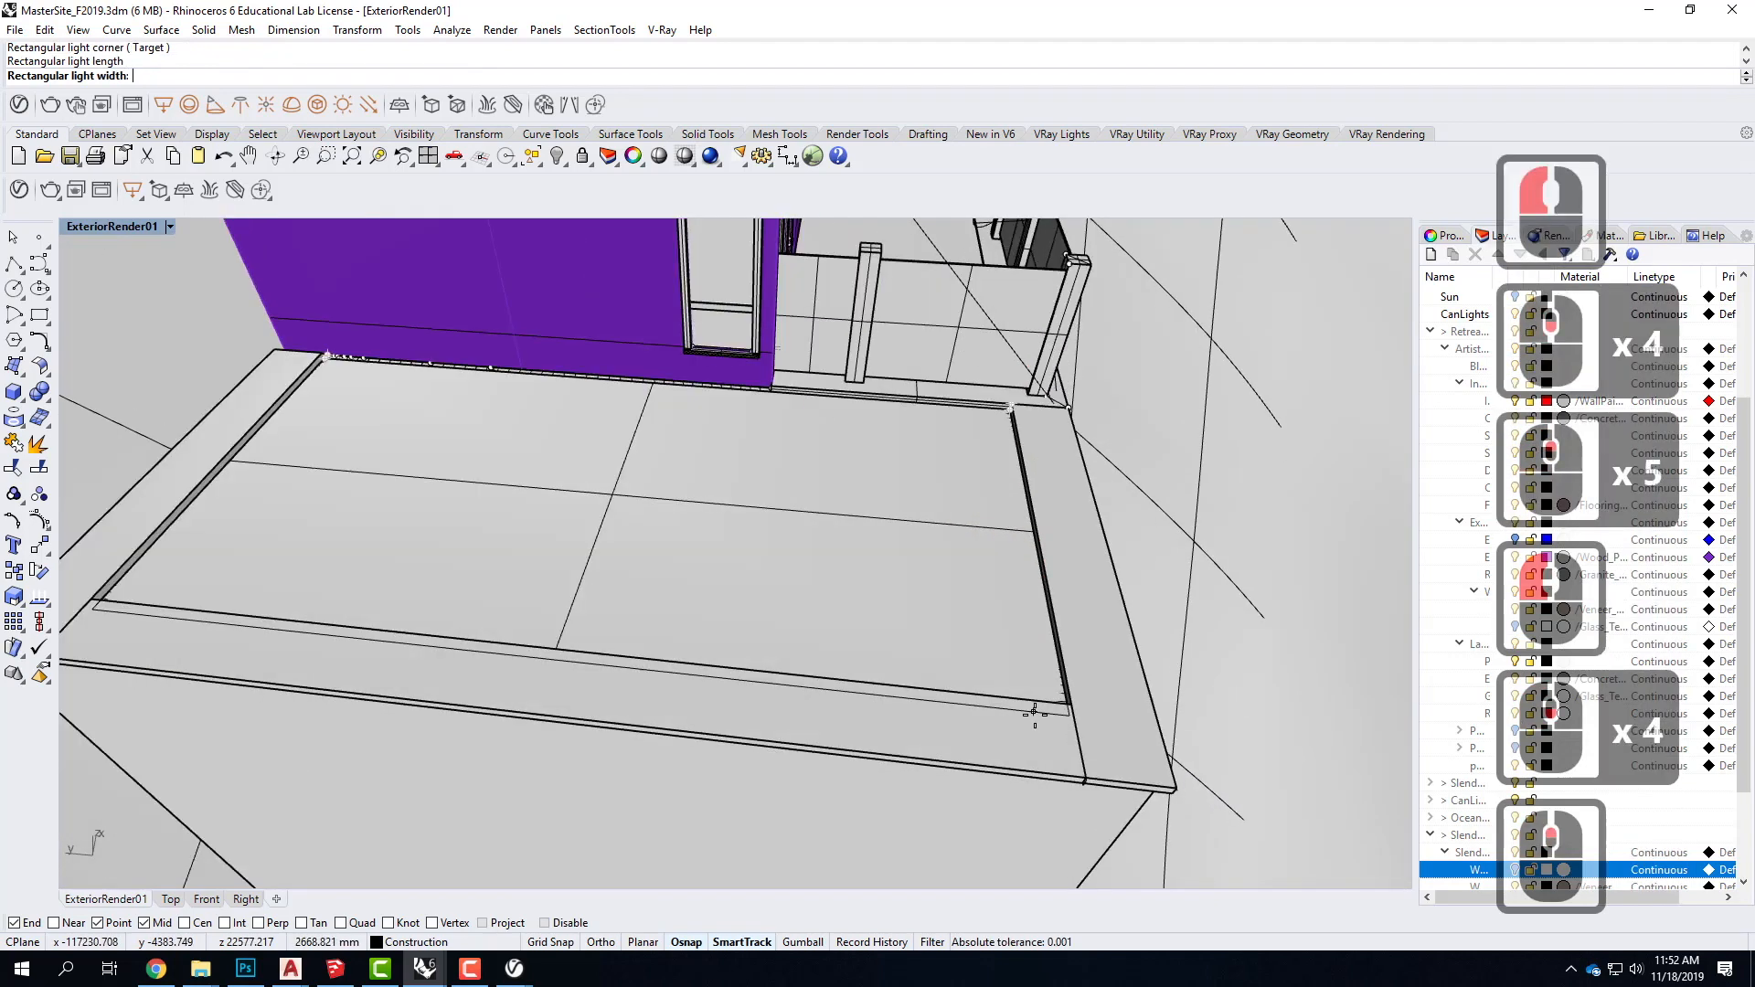
pyautogui.moveTo(1179, 729); pyautogui.dragTo(1266, 706, button='right')
pyautogui.scroll(4, 1023, 447)
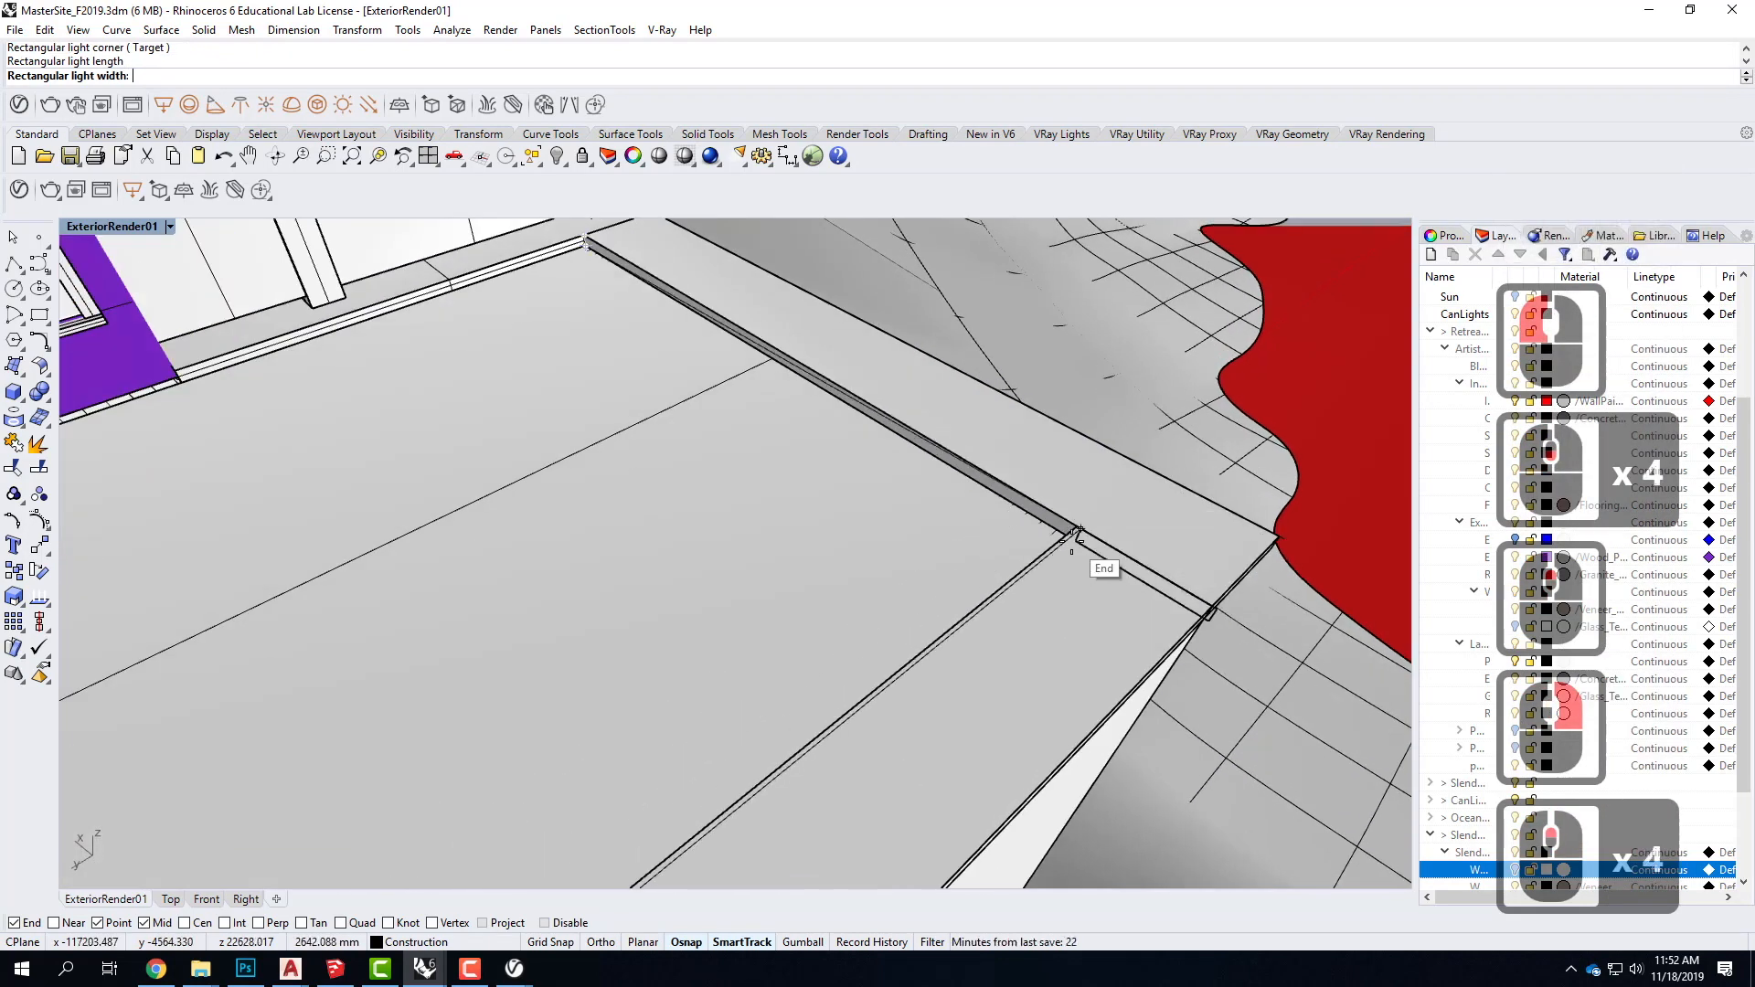
pyautogui.click(1071, 546)
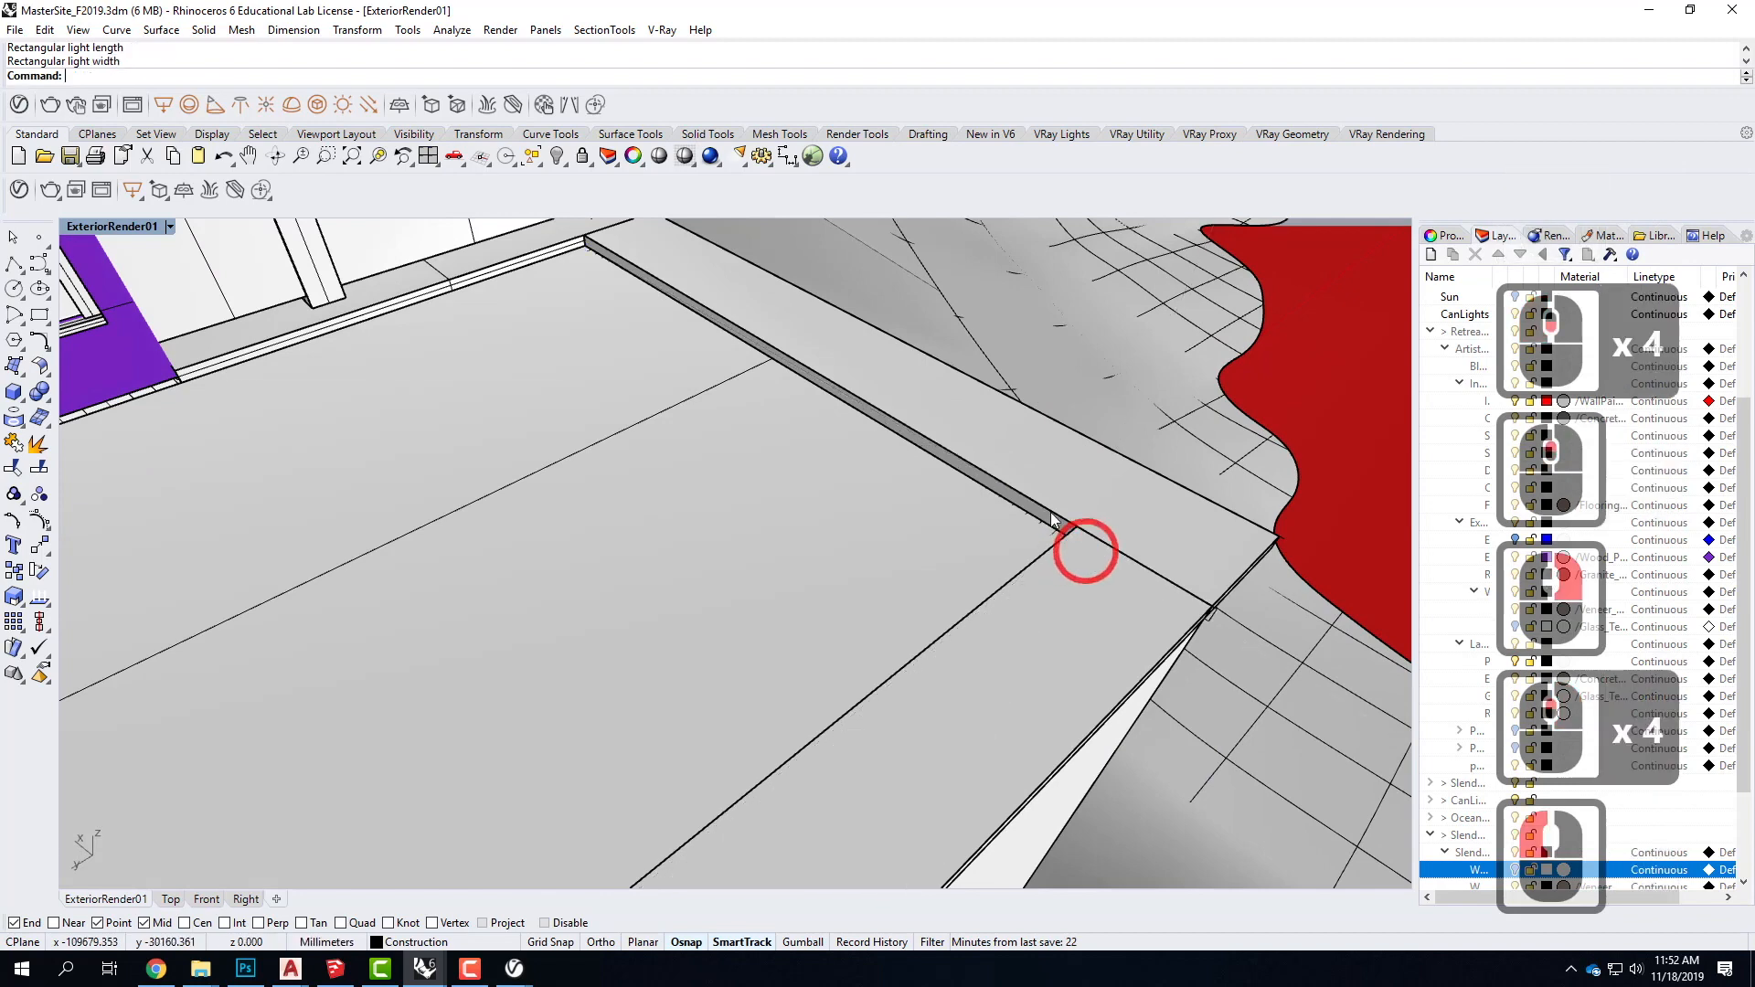
# Step: Select the new rectangle light and move it slightly down in the Front view so it sits just below the pool rim
pyautogui.scroll(-3, 1000, 424)
pyautogui.click(431, 536)
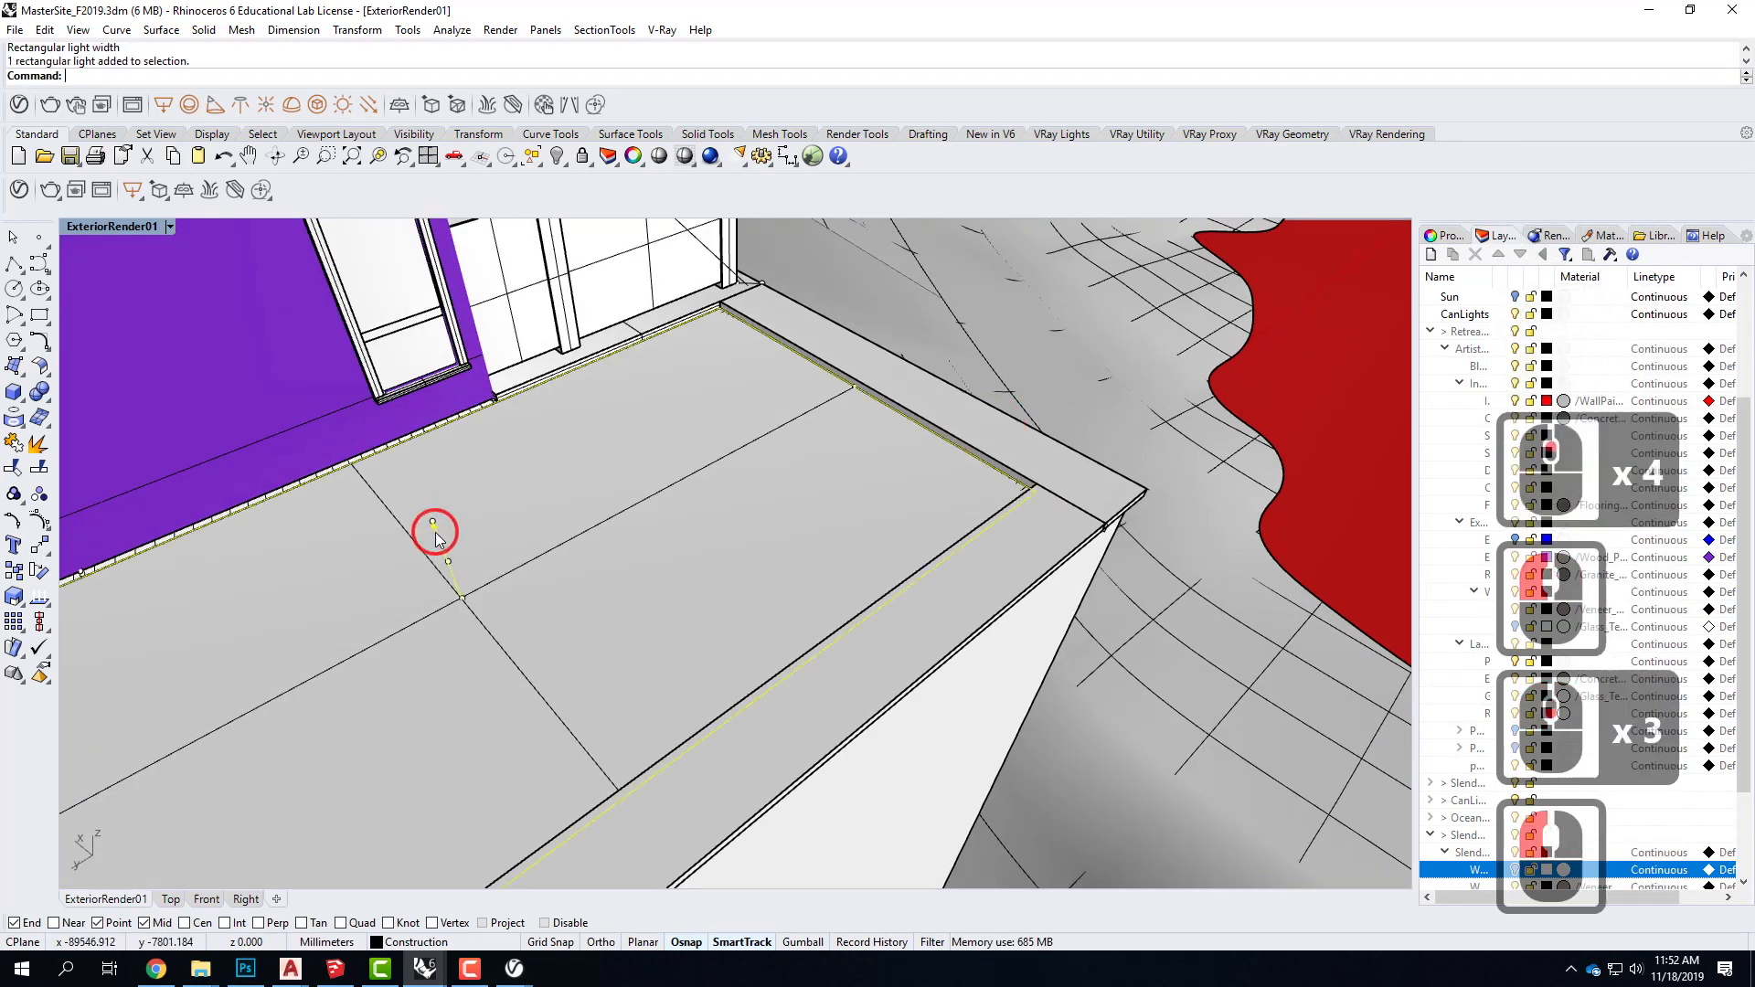
pyautogui.doubleClick(125, 228)
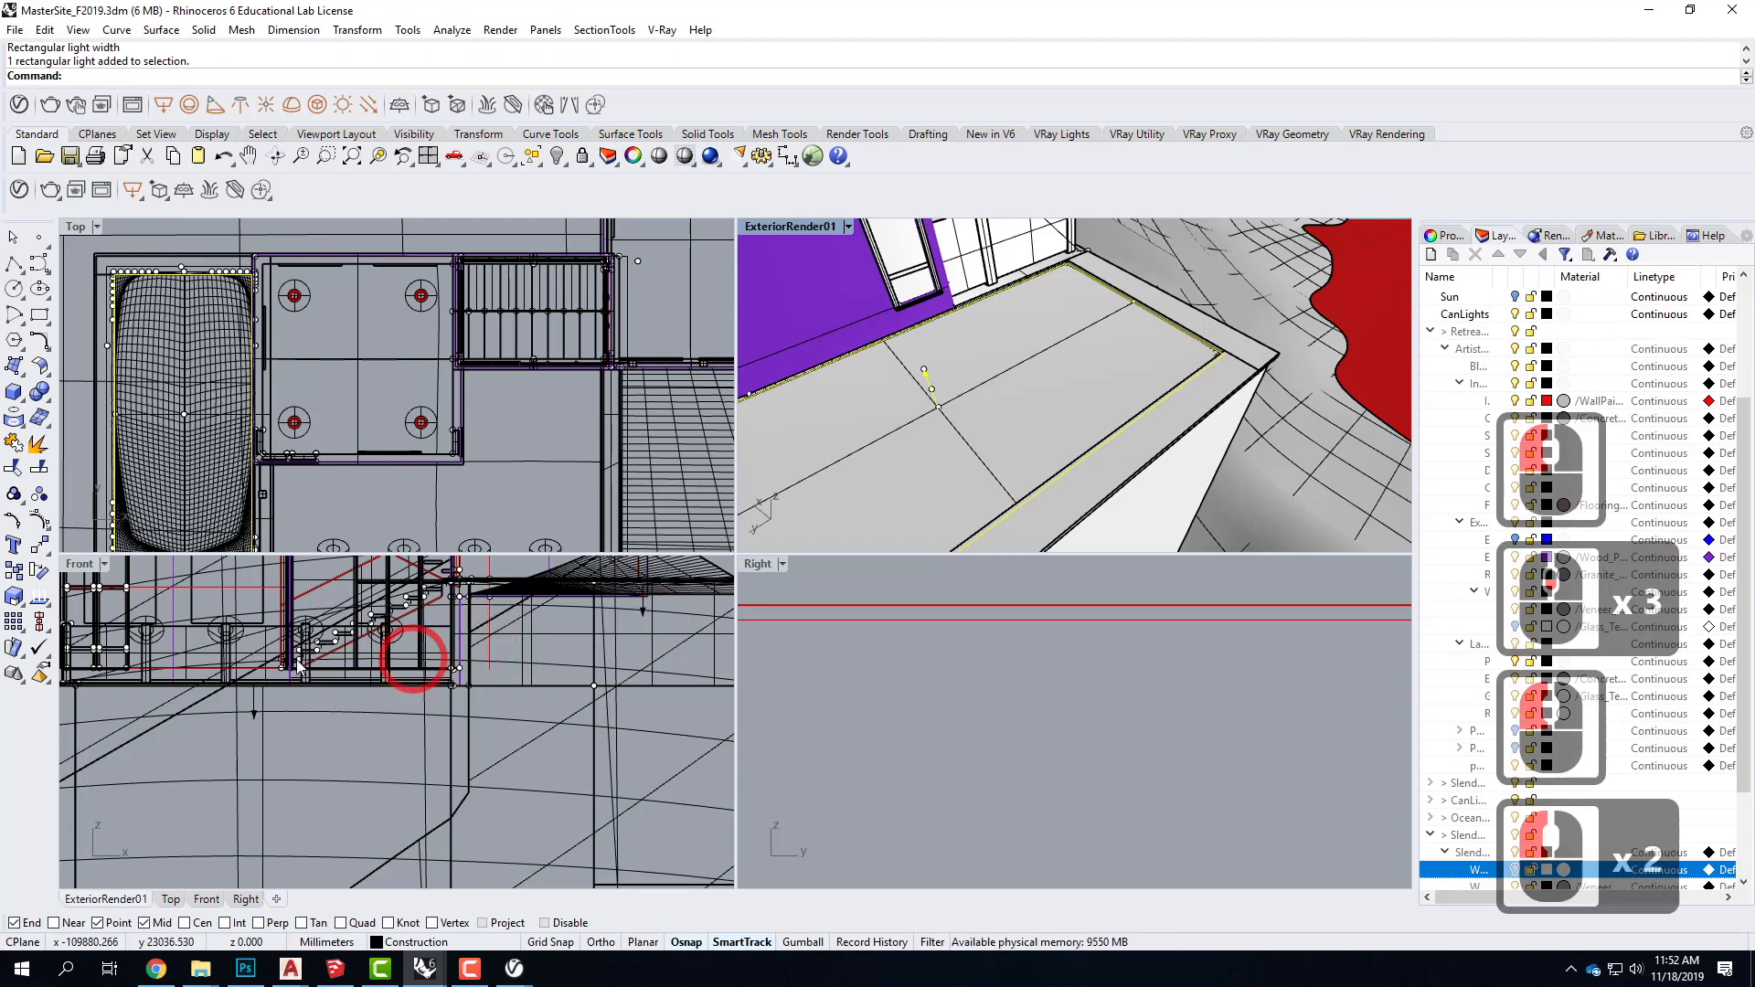
pyautogui.scroll(-5, 407, 653)
pyautogui.scroll(9, 424, 709)
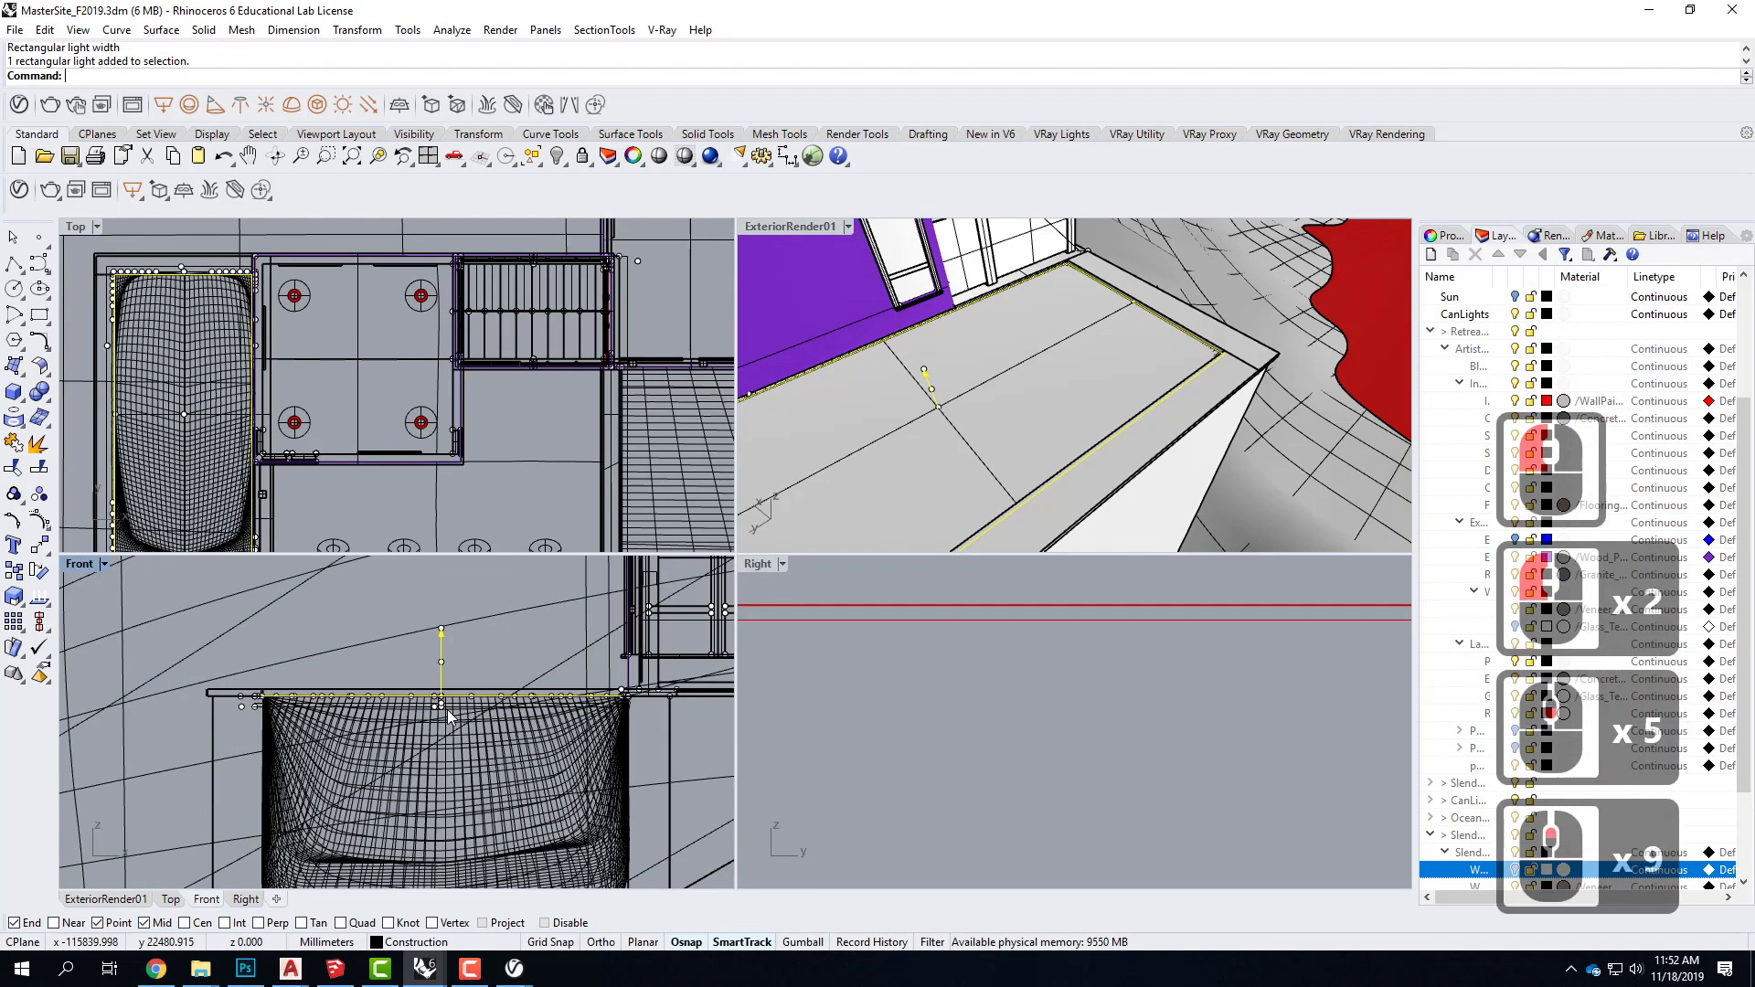
pyautogui.write('move')
pyautogui.press('Return')
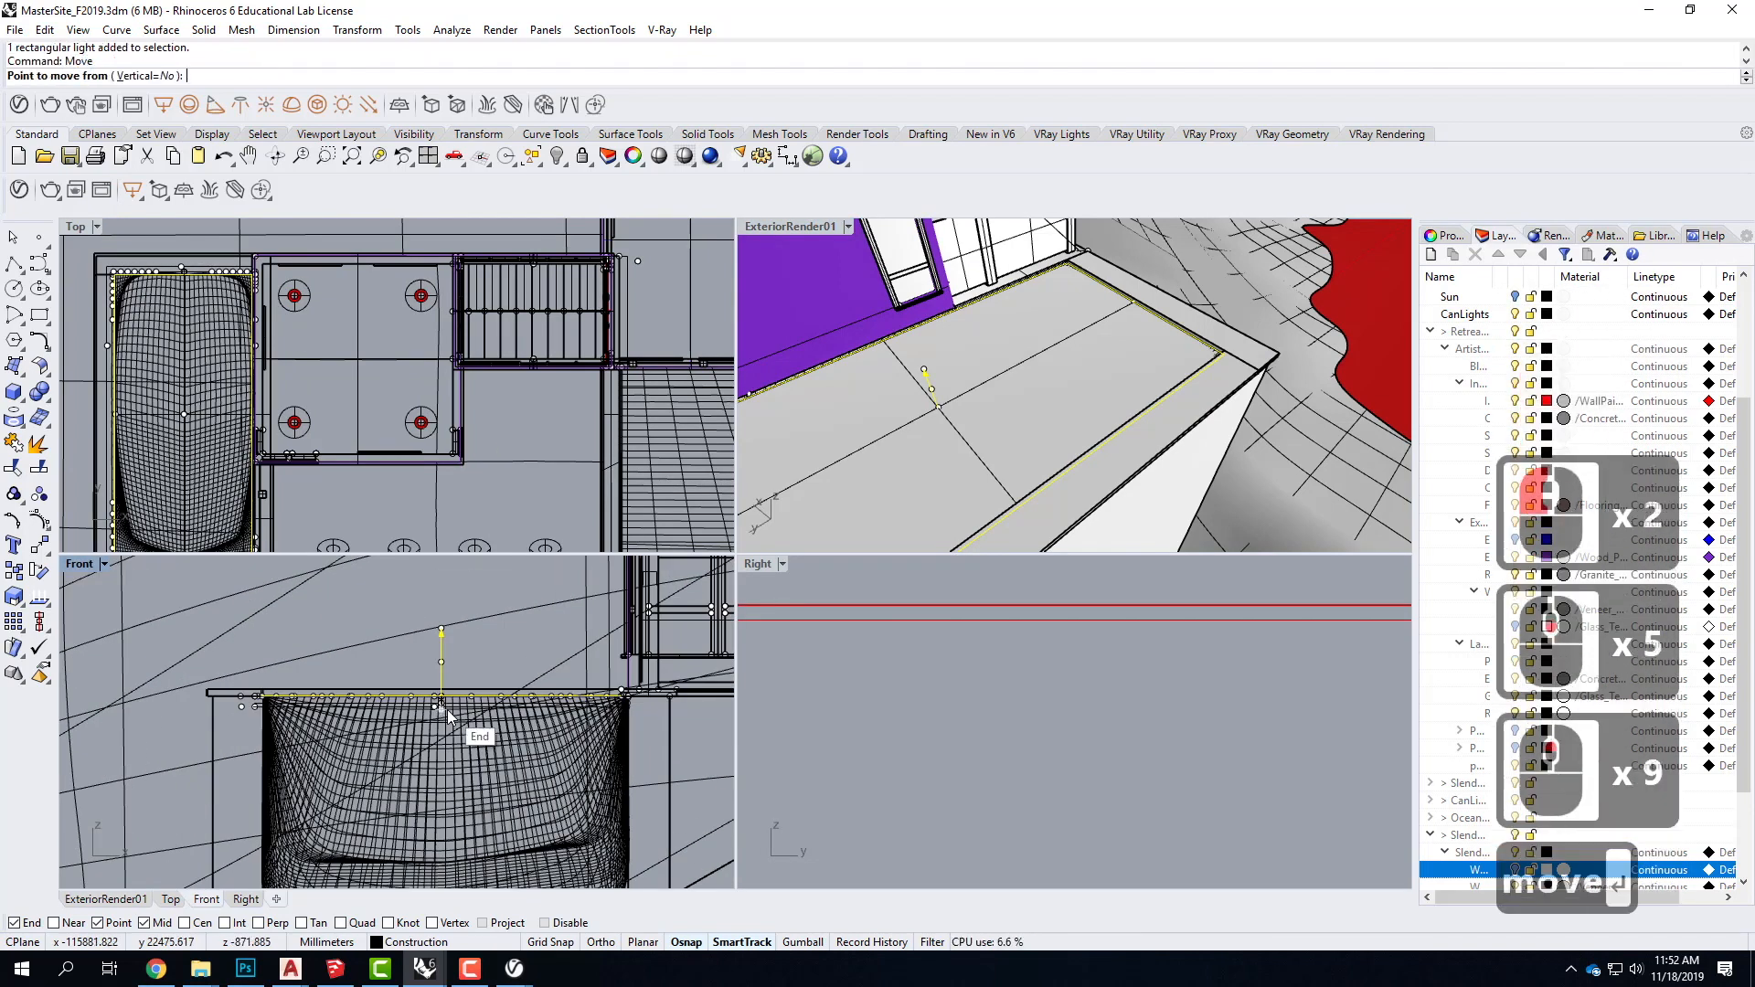
pyautogui.click(417, 598)
pyautogui.click(413, 606)
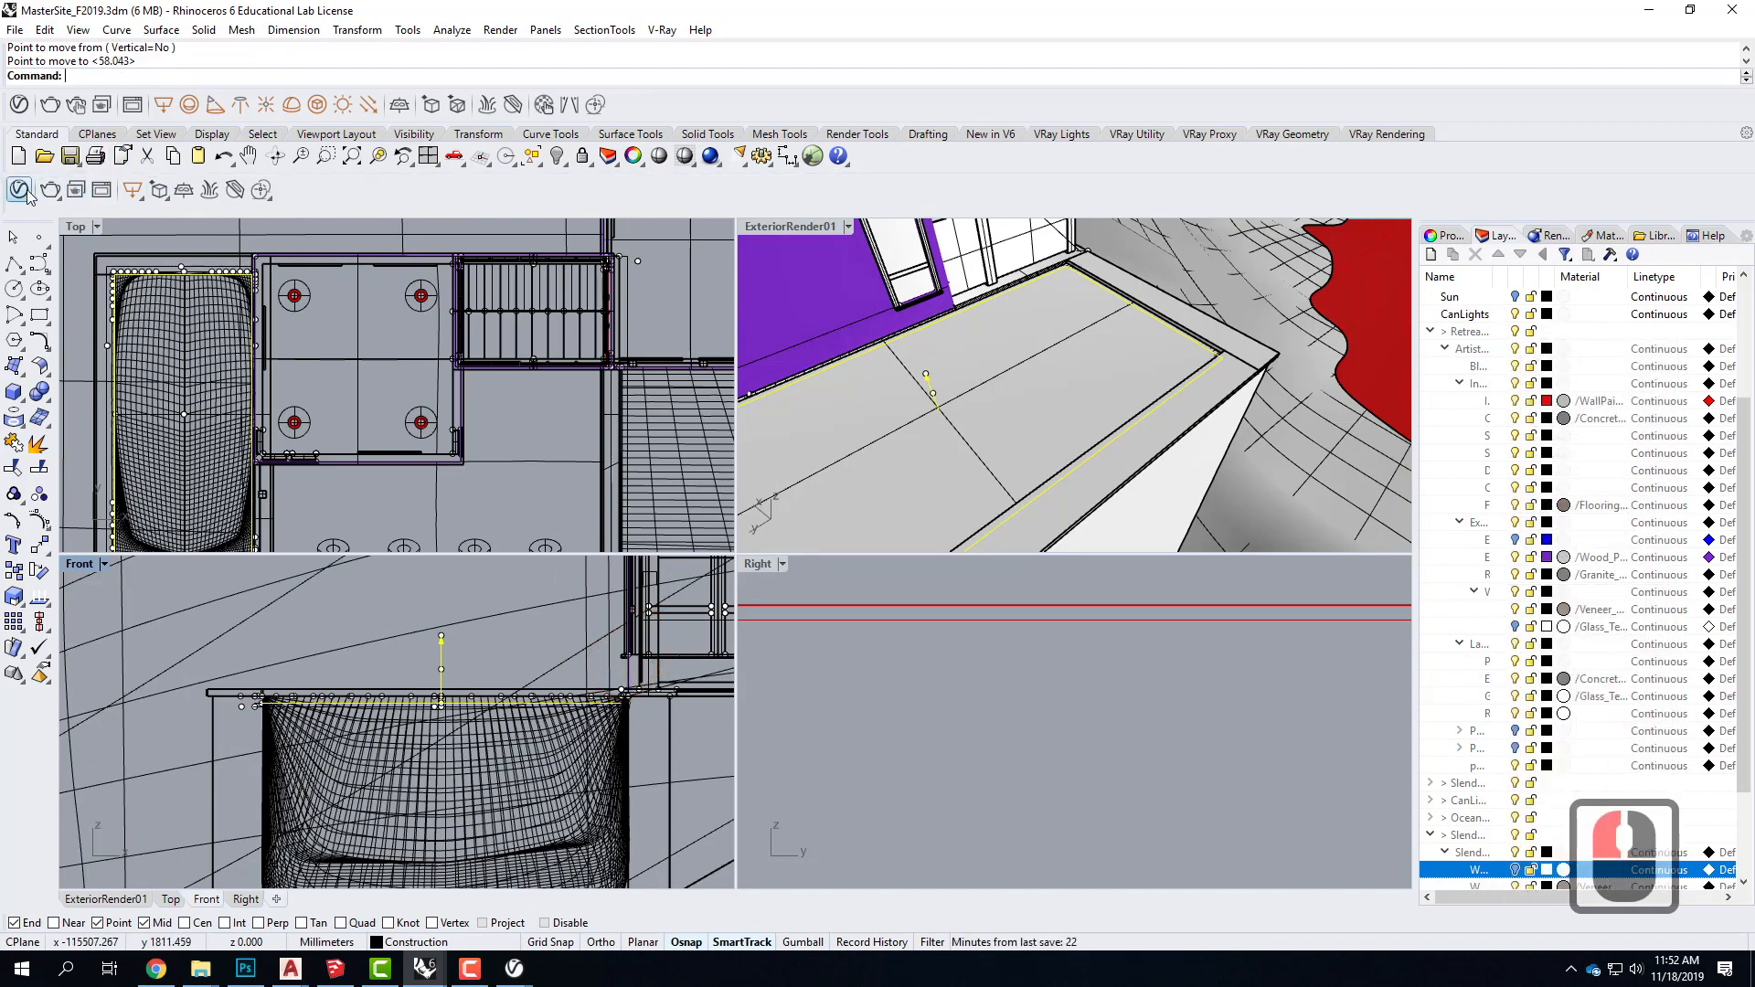
# Step: Rename the new V-Ray rectangle light as PoolLight in the V-Ray Asset Editor
pyautogui.click(19, 190)
pyautogui.doubleClick(814, 405)
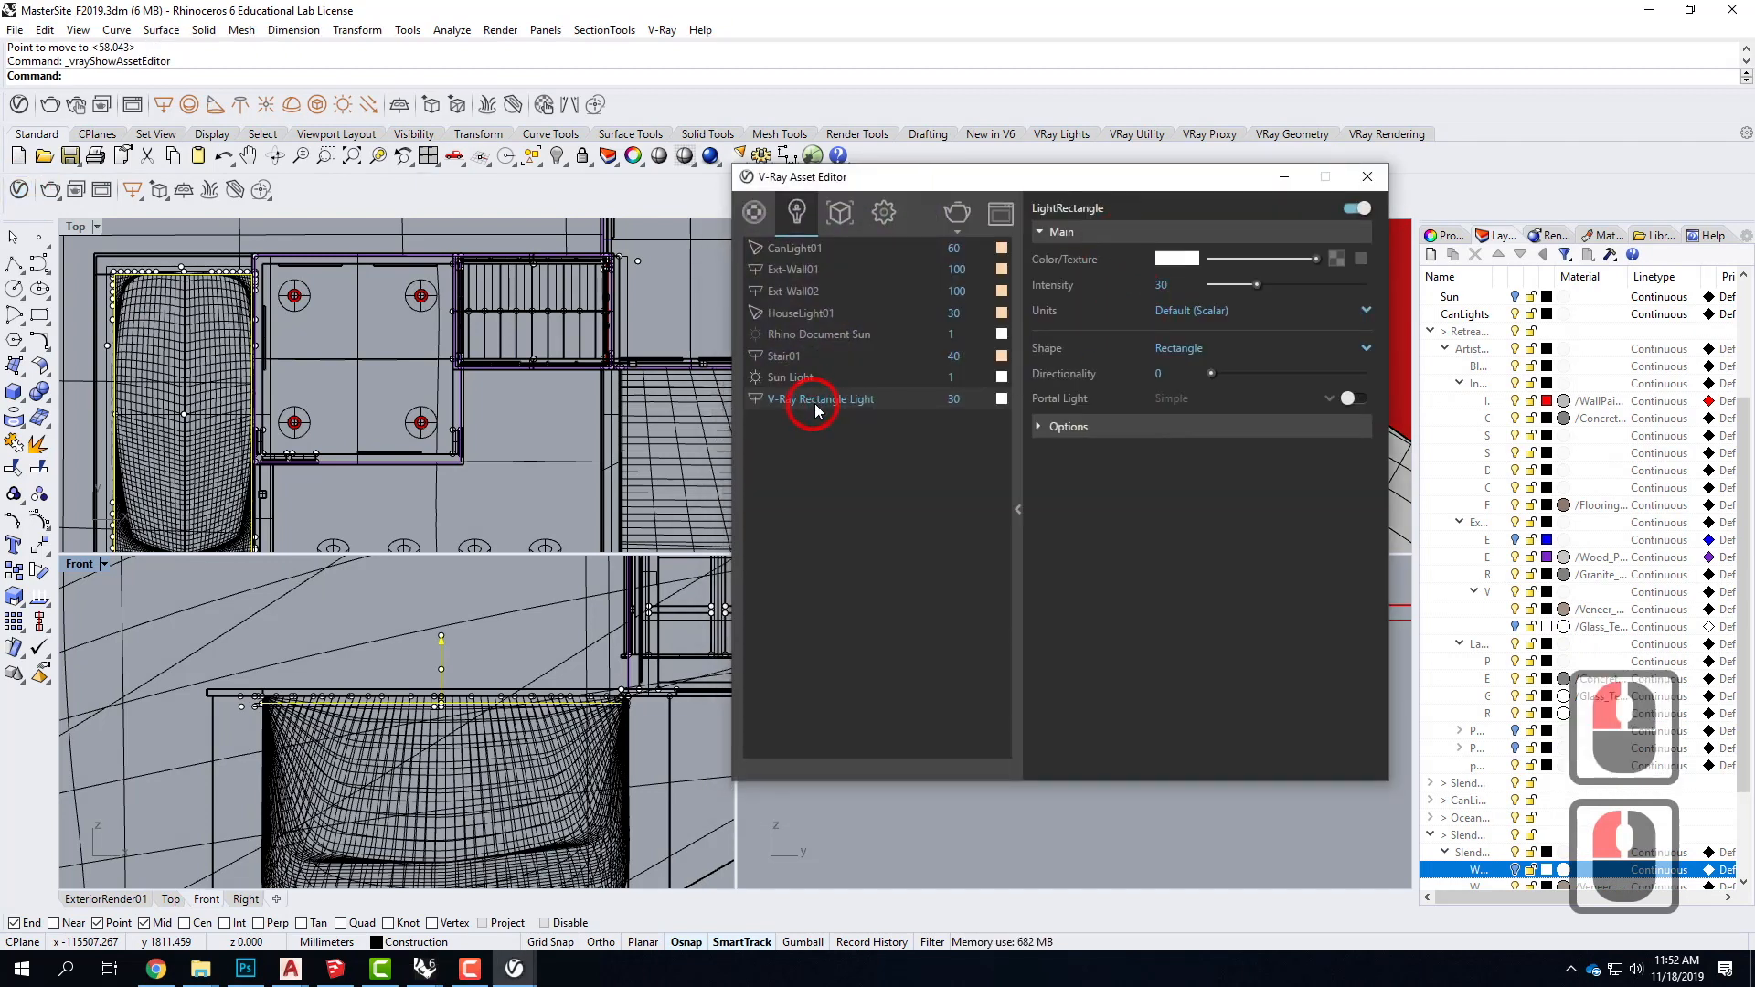
pyautogui.hotkey('ctrl', 'a')
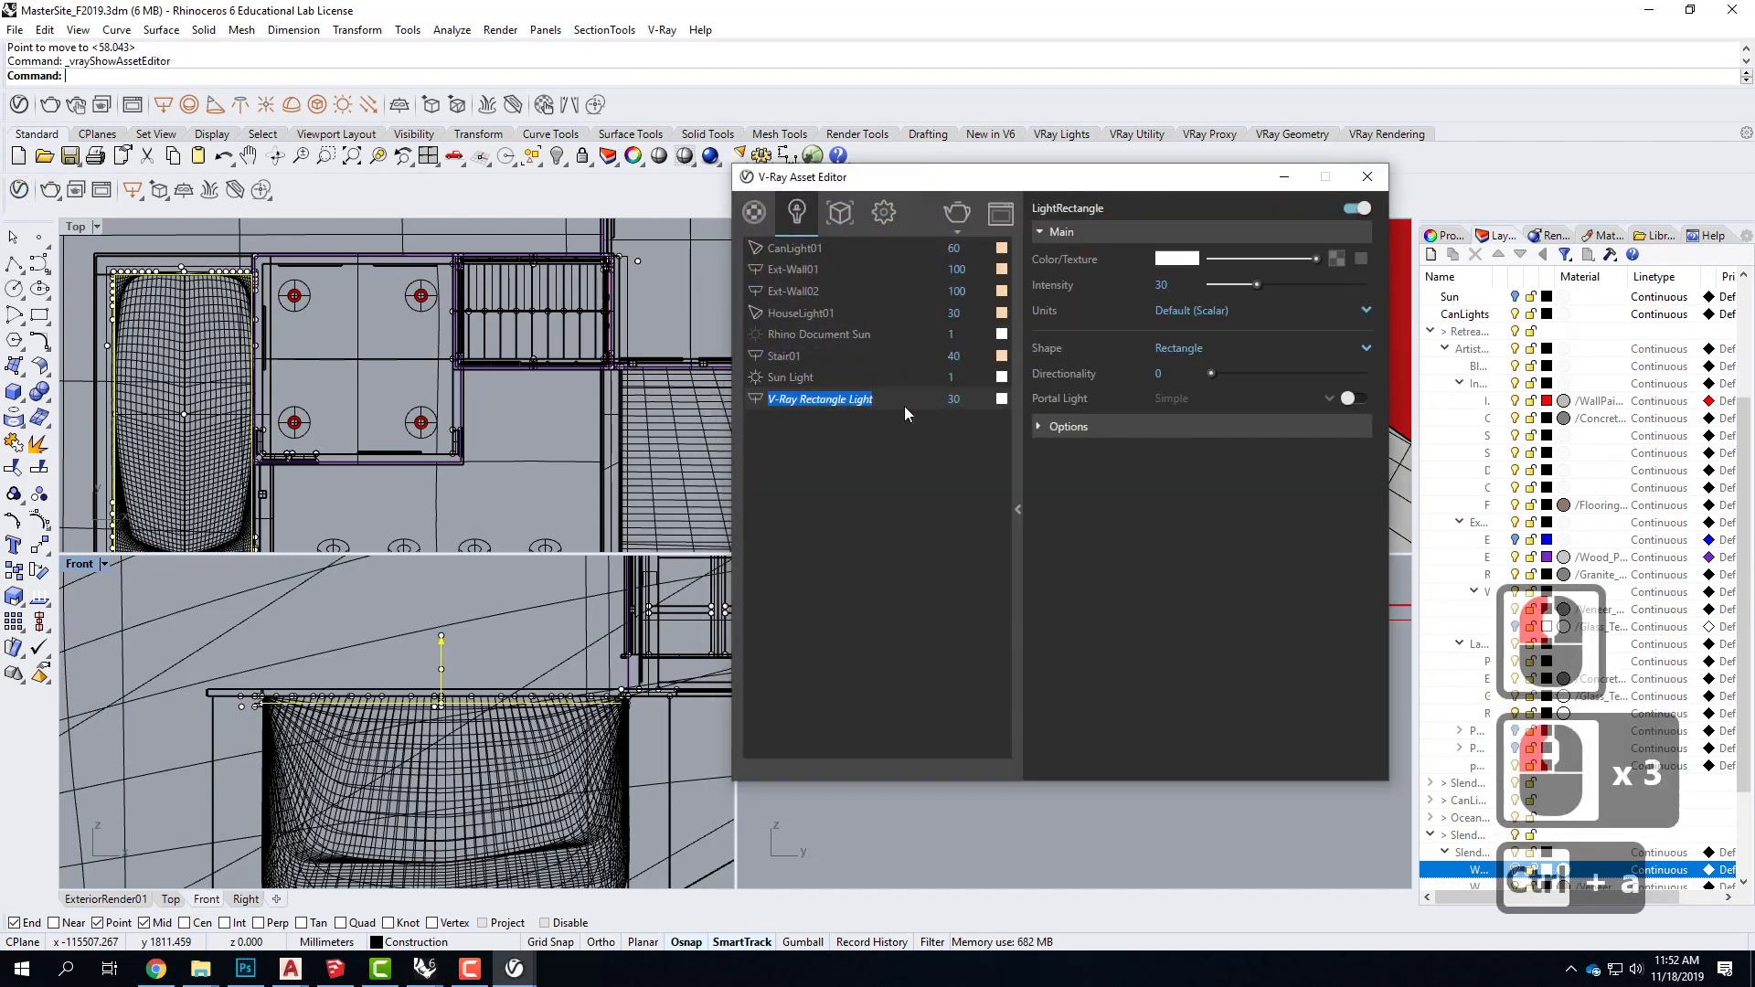
pyautogui.write('PoolLight')
pyautogui.press('Return')
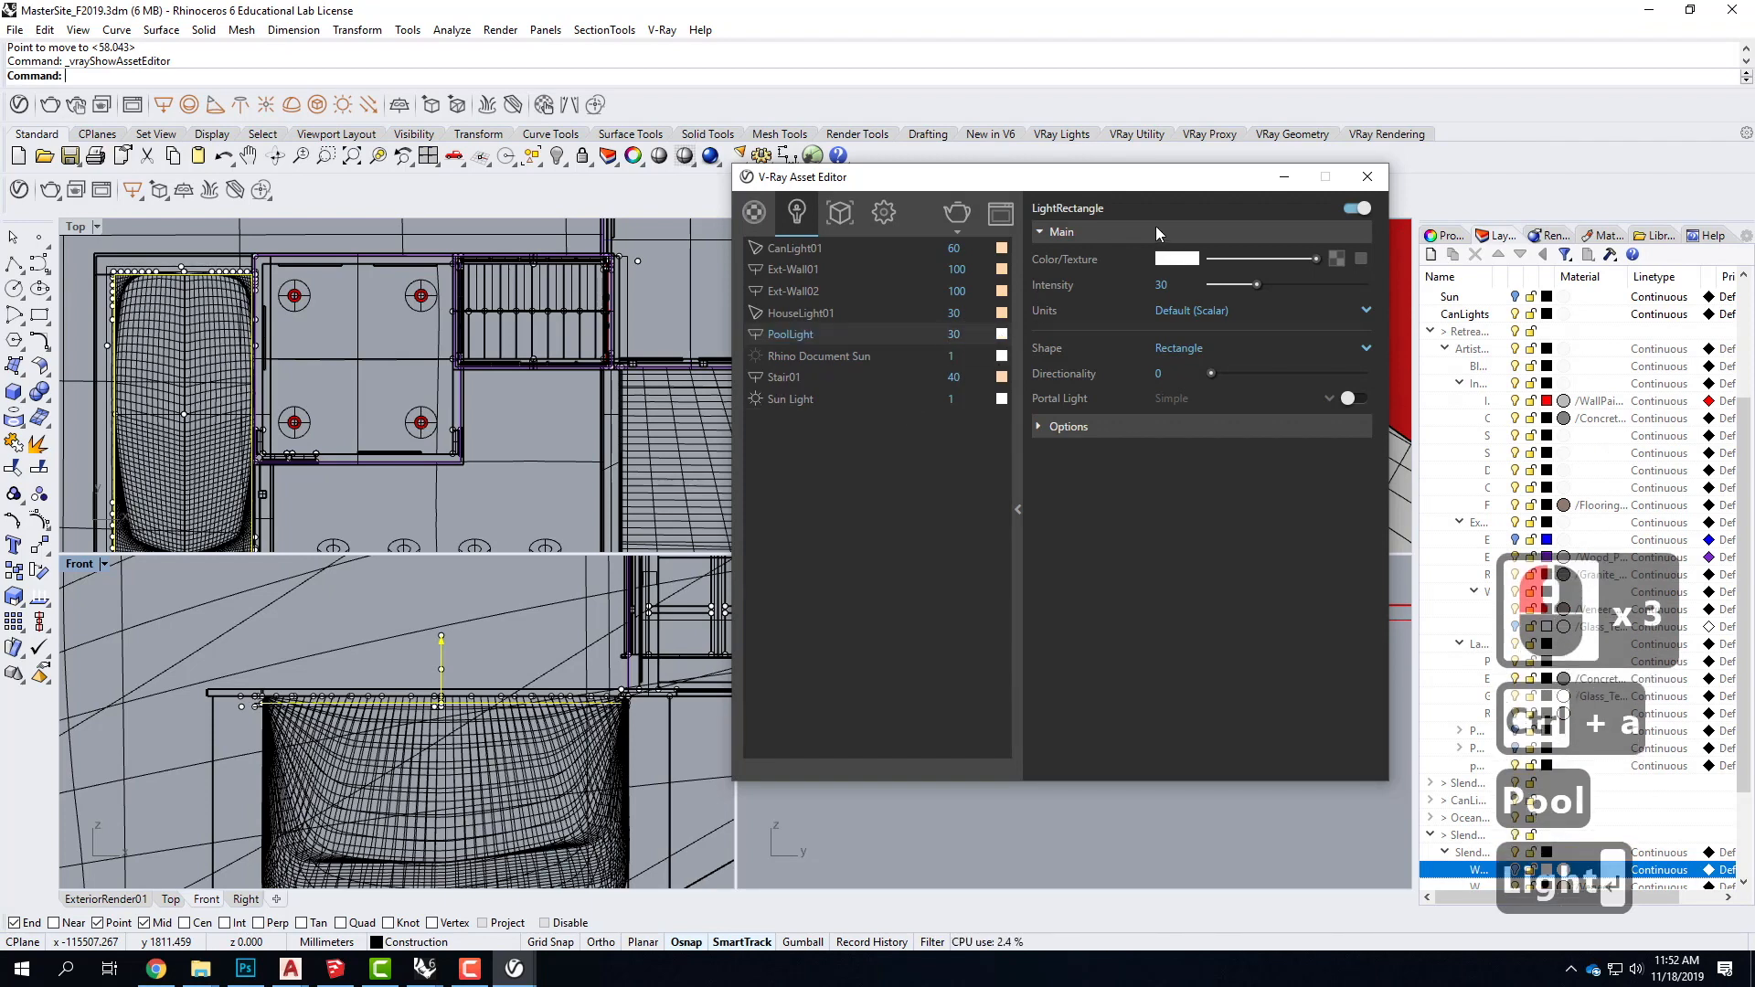
# Step: Set PoolLight's units to Radiant power (W) and its intensity to 400
pyautogui.click(1215, 311)
pyautogui.click(1229, 405)
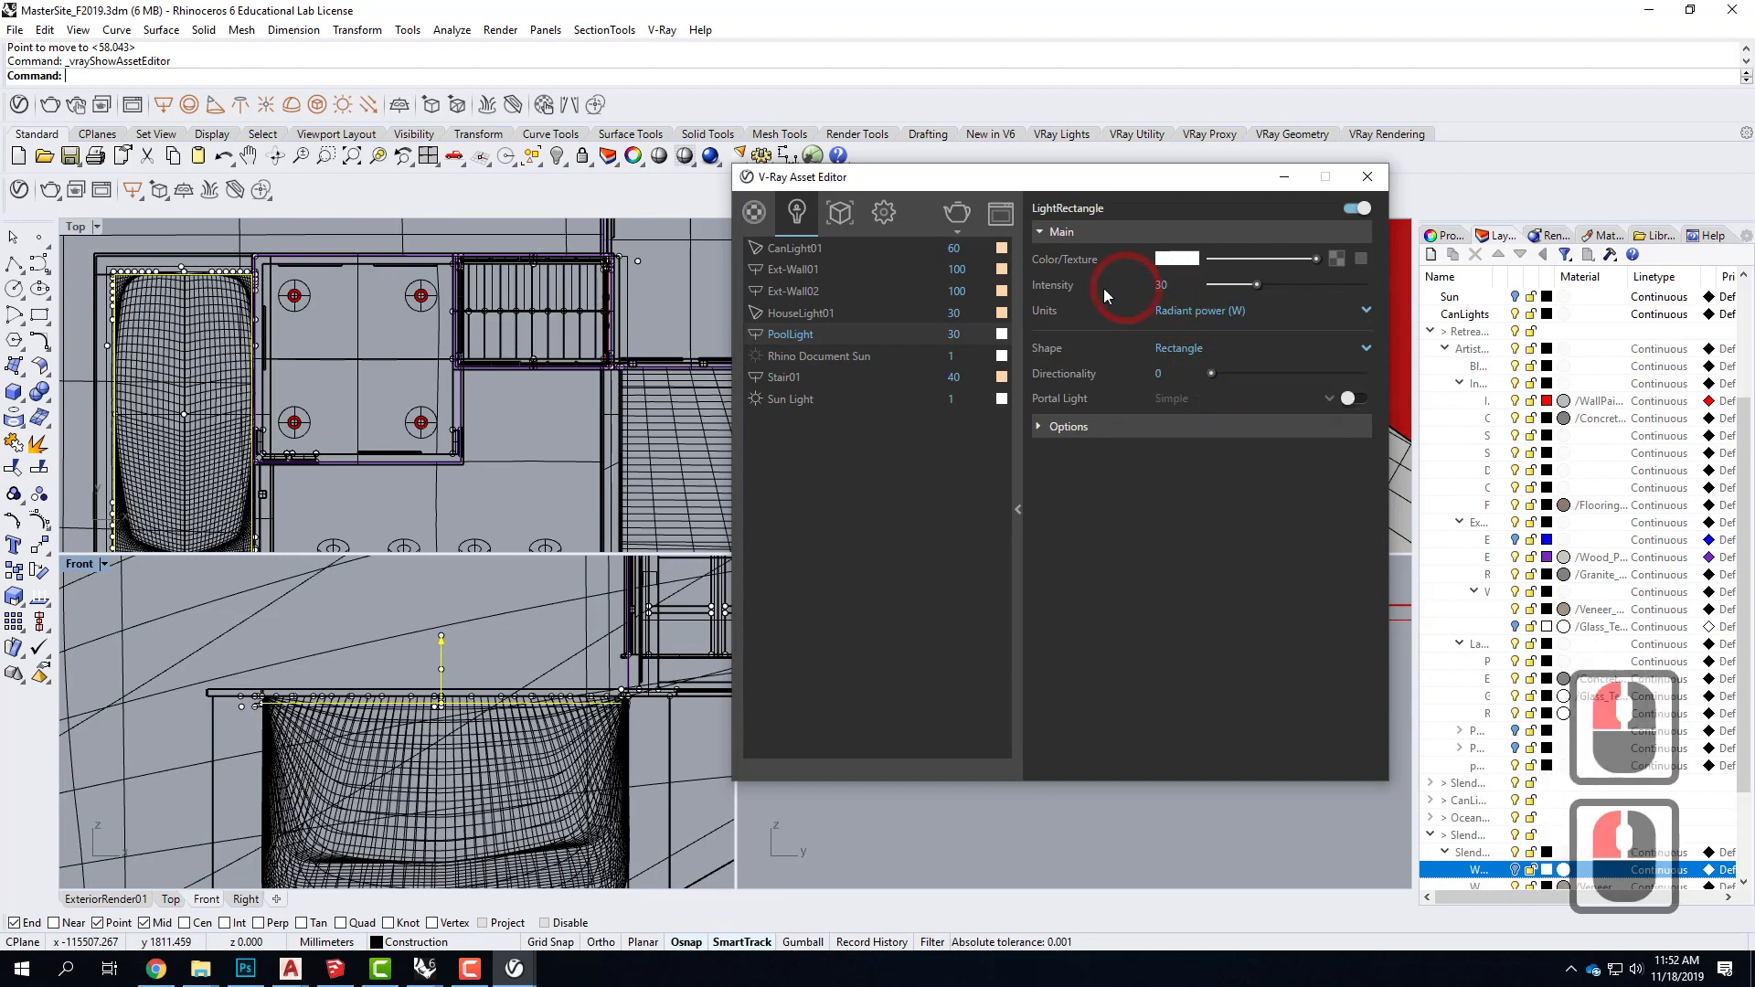
pyautogui.click(1228, 287)
pyautogui.press('BackSpace')
pyautogui.press('BackSpace')
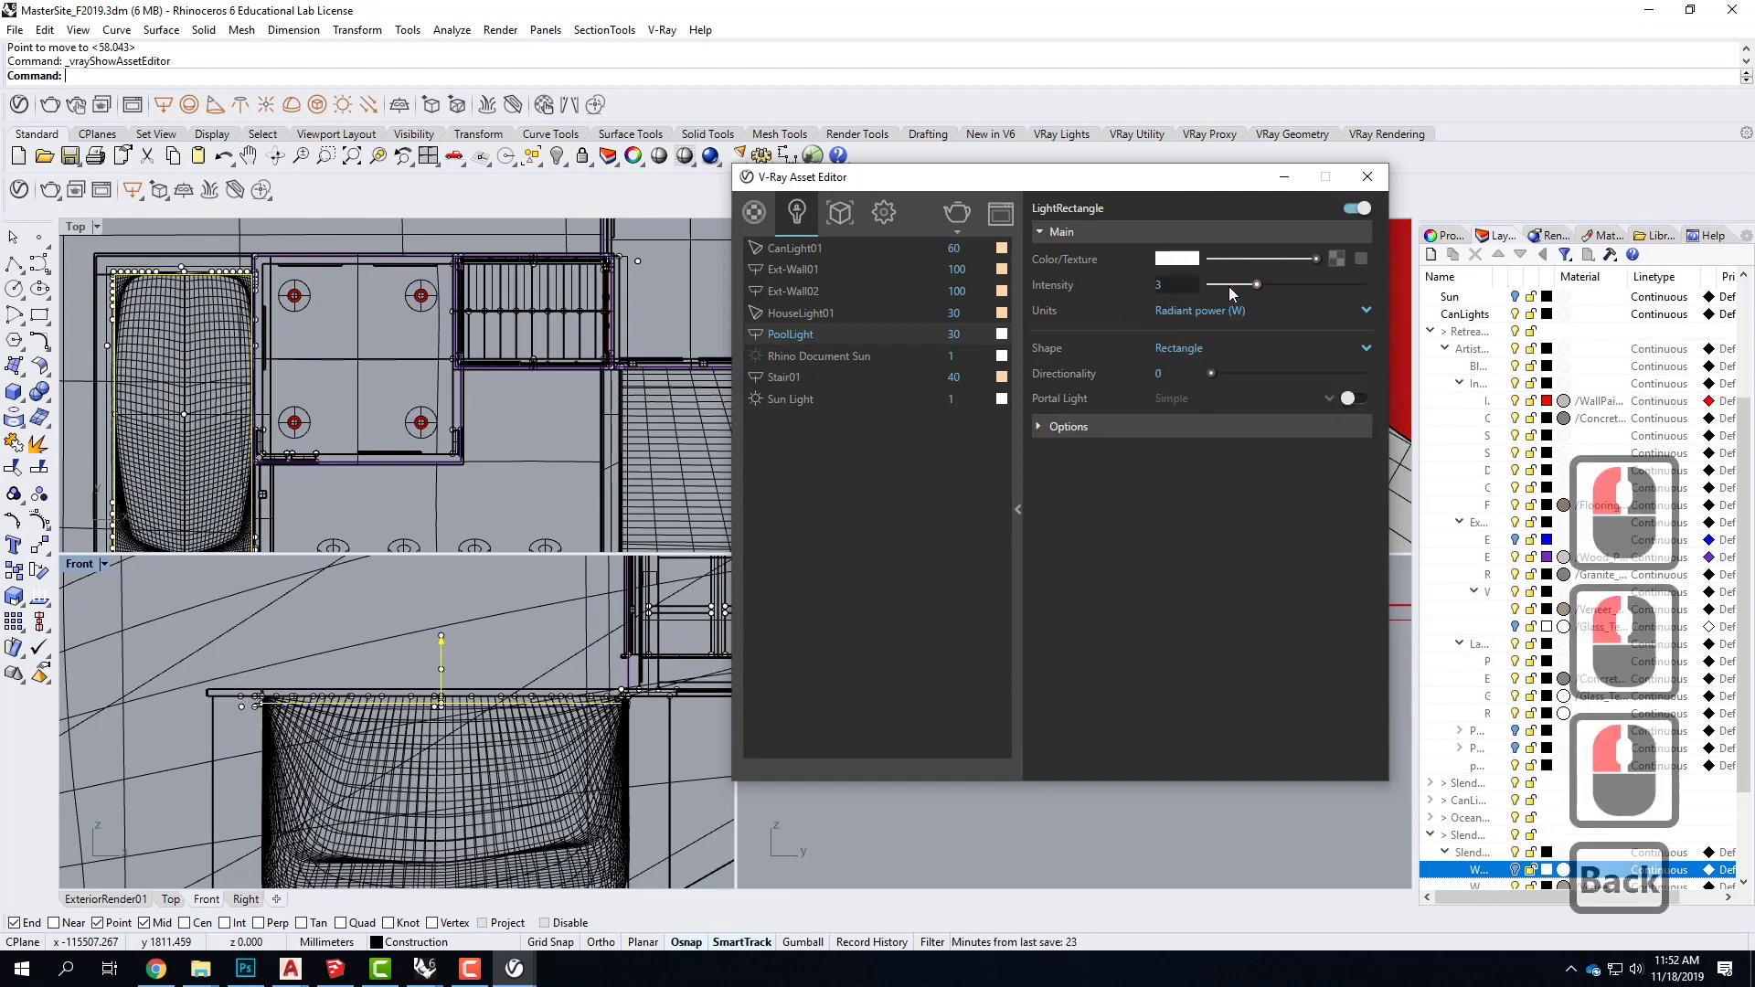
pyautogui.write('400')
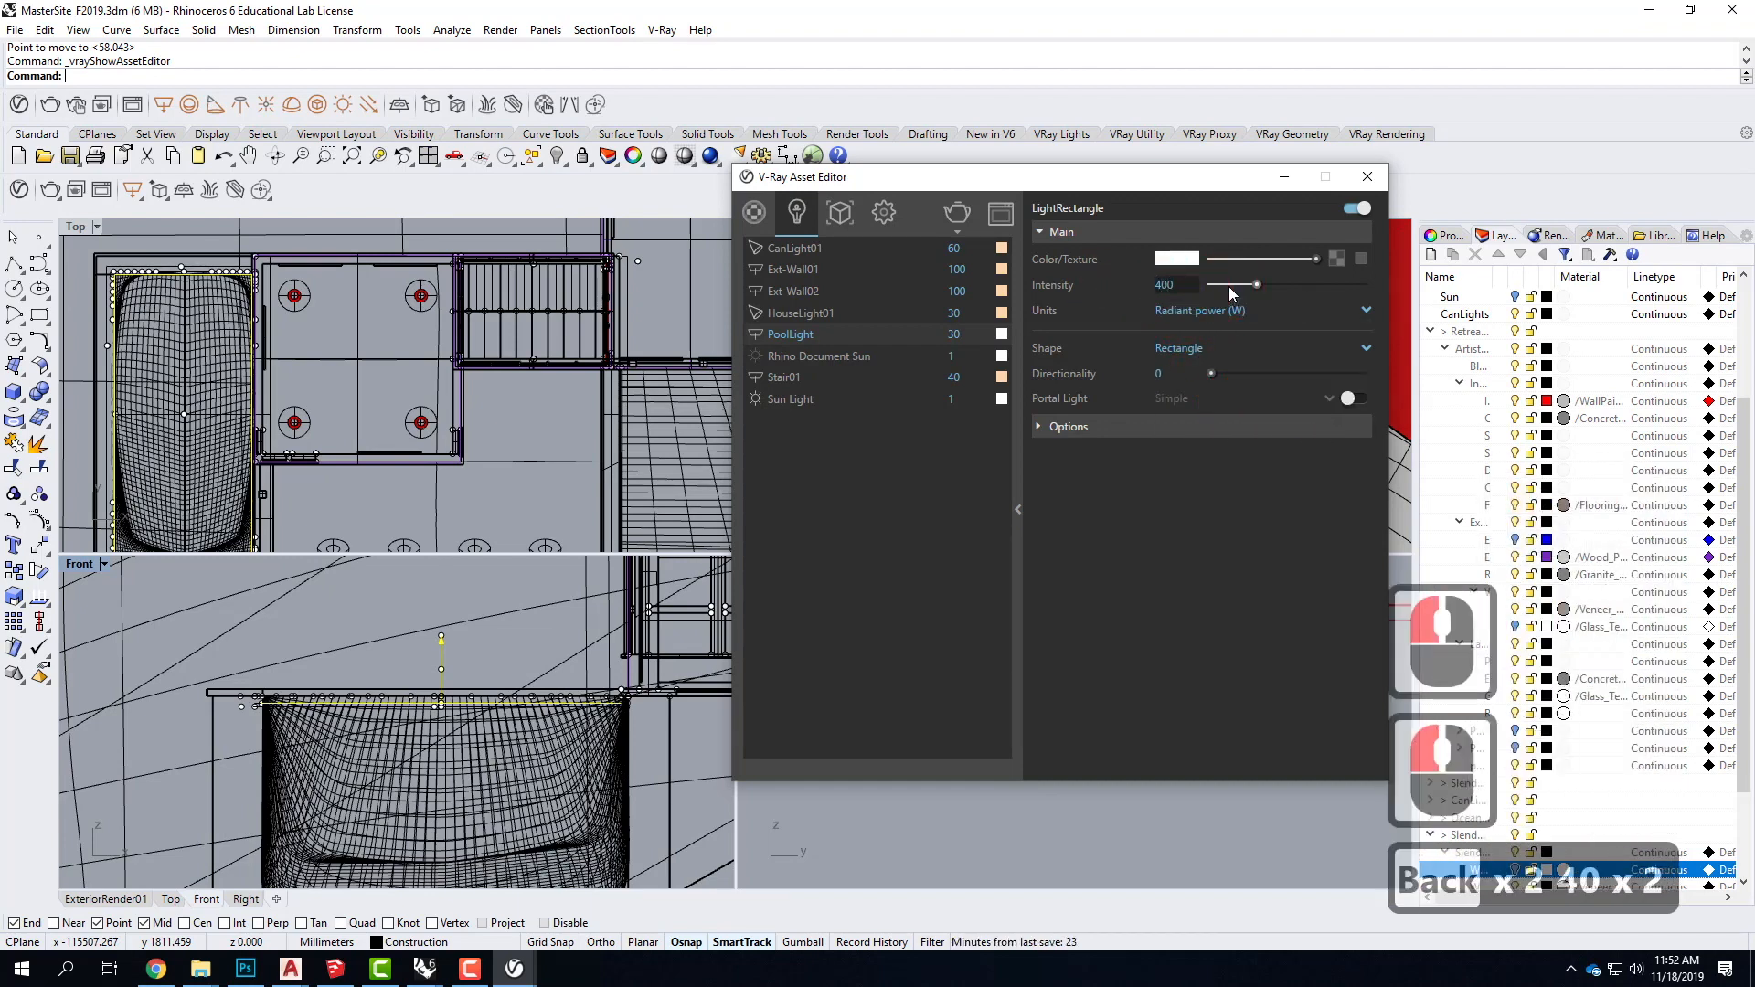
# Step: Set PoolLight's colour to blue (RGB 60, 151, 220), make the light invisible, and close the Asset Editor
pyautogui.click(1181, 260)
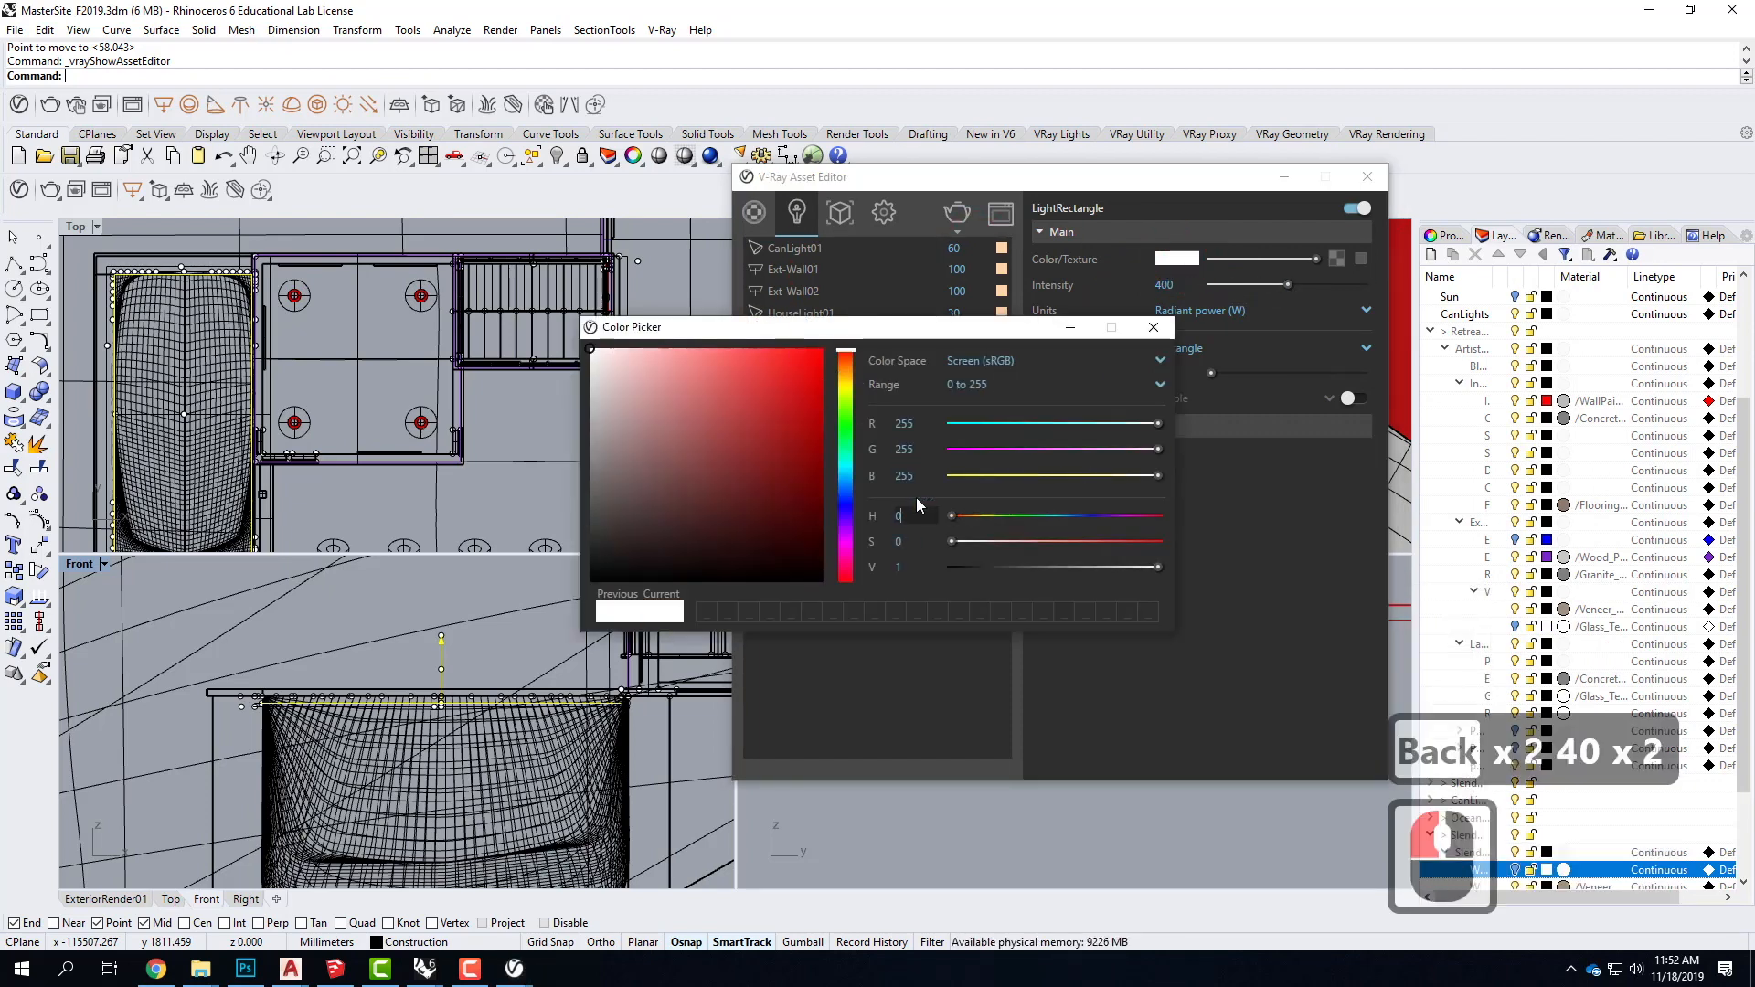
pyautogui.moveTo(847, 483); pyautogui.dragTo(848, 487)
pyautogui.moveTo(764, 385); pyautogui.dragTo(760, 380)
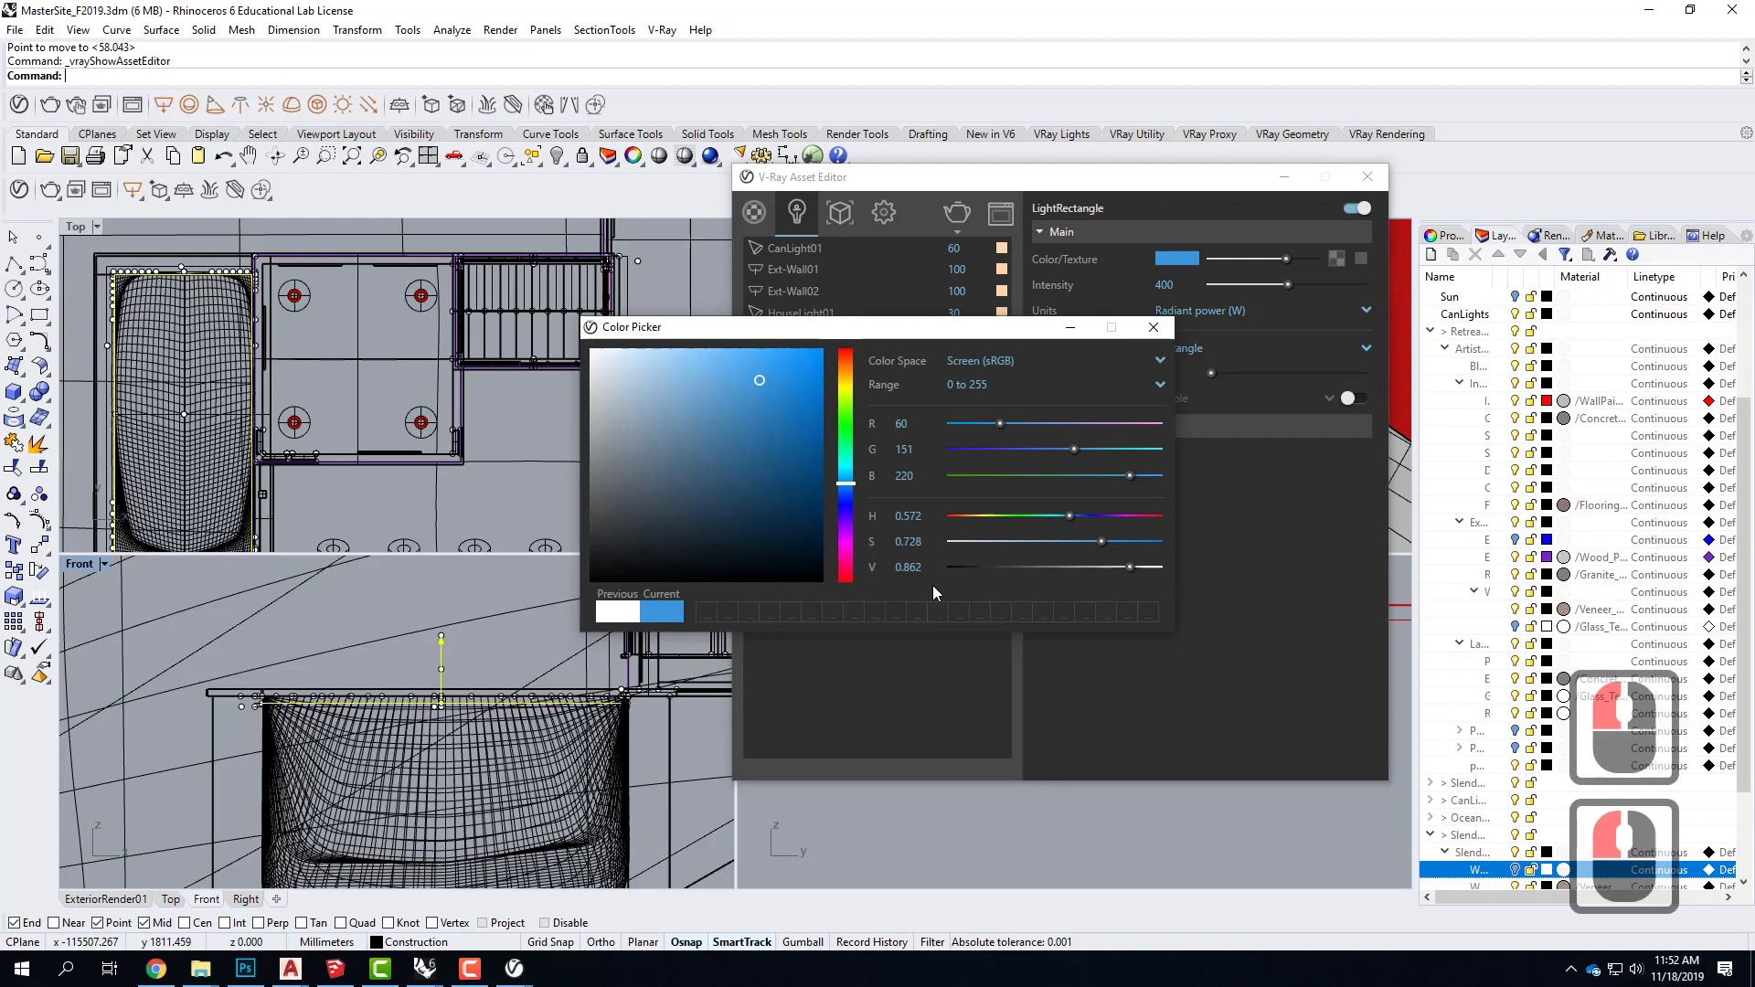
pyautogui.click(1153, 328)
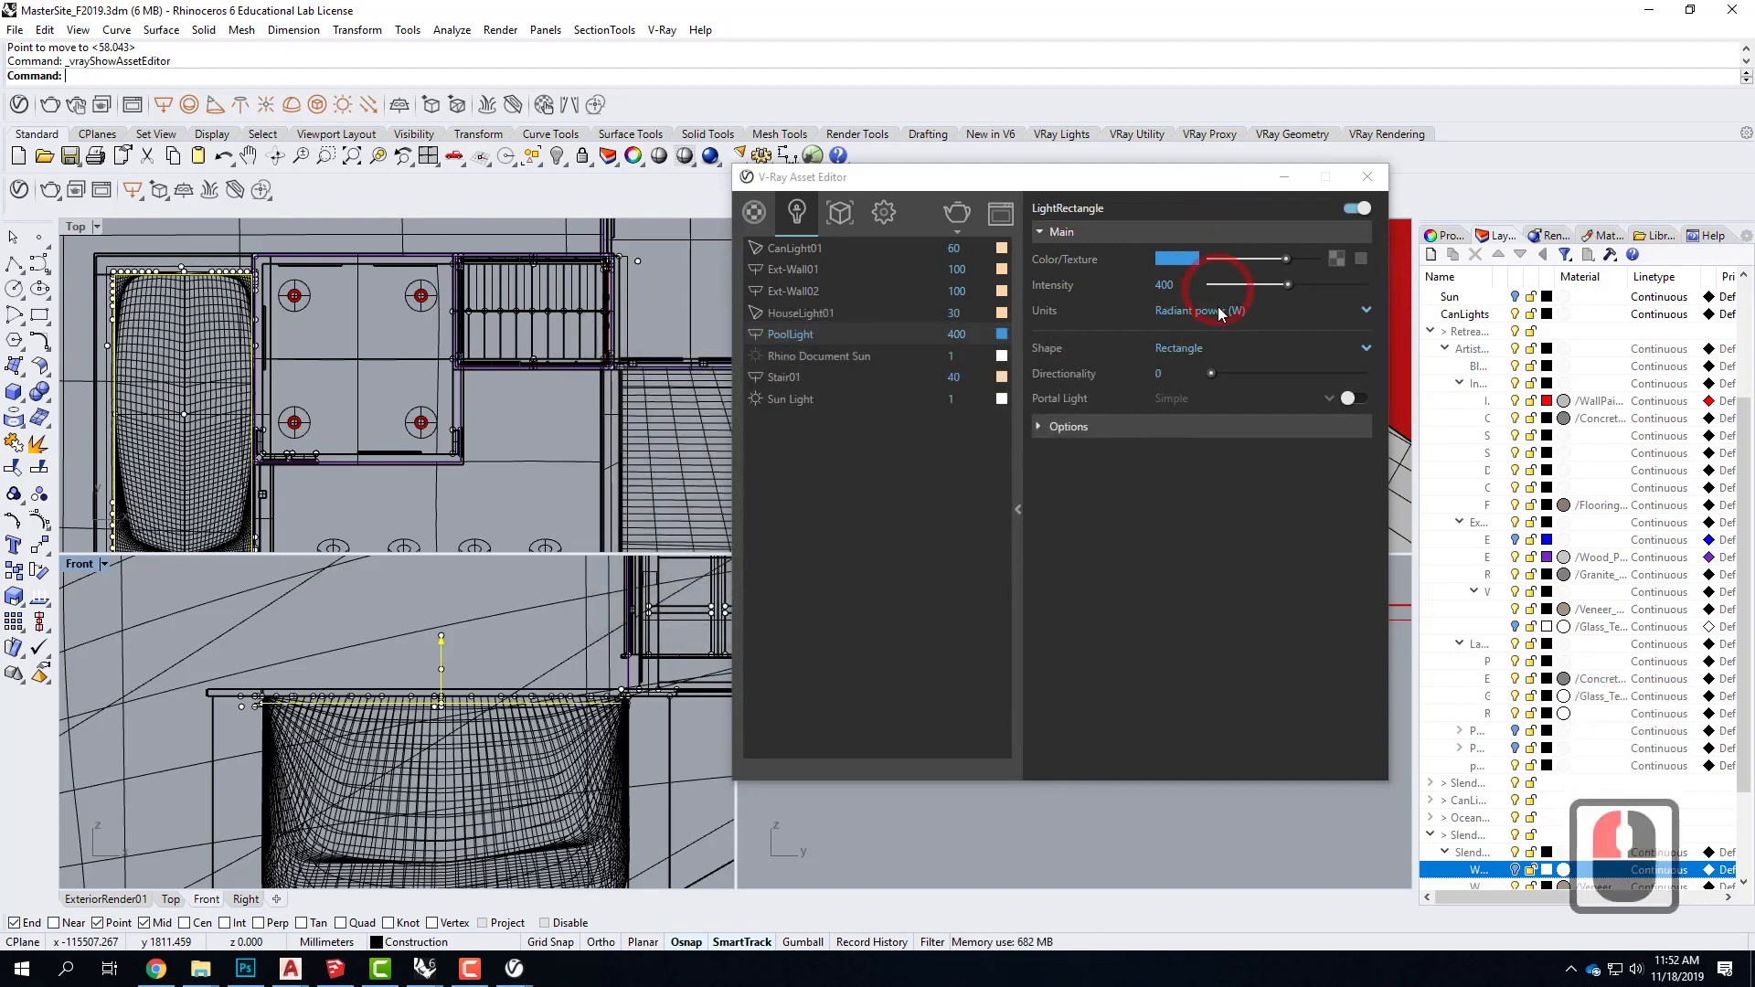
pyautogui.click(1037, 427)
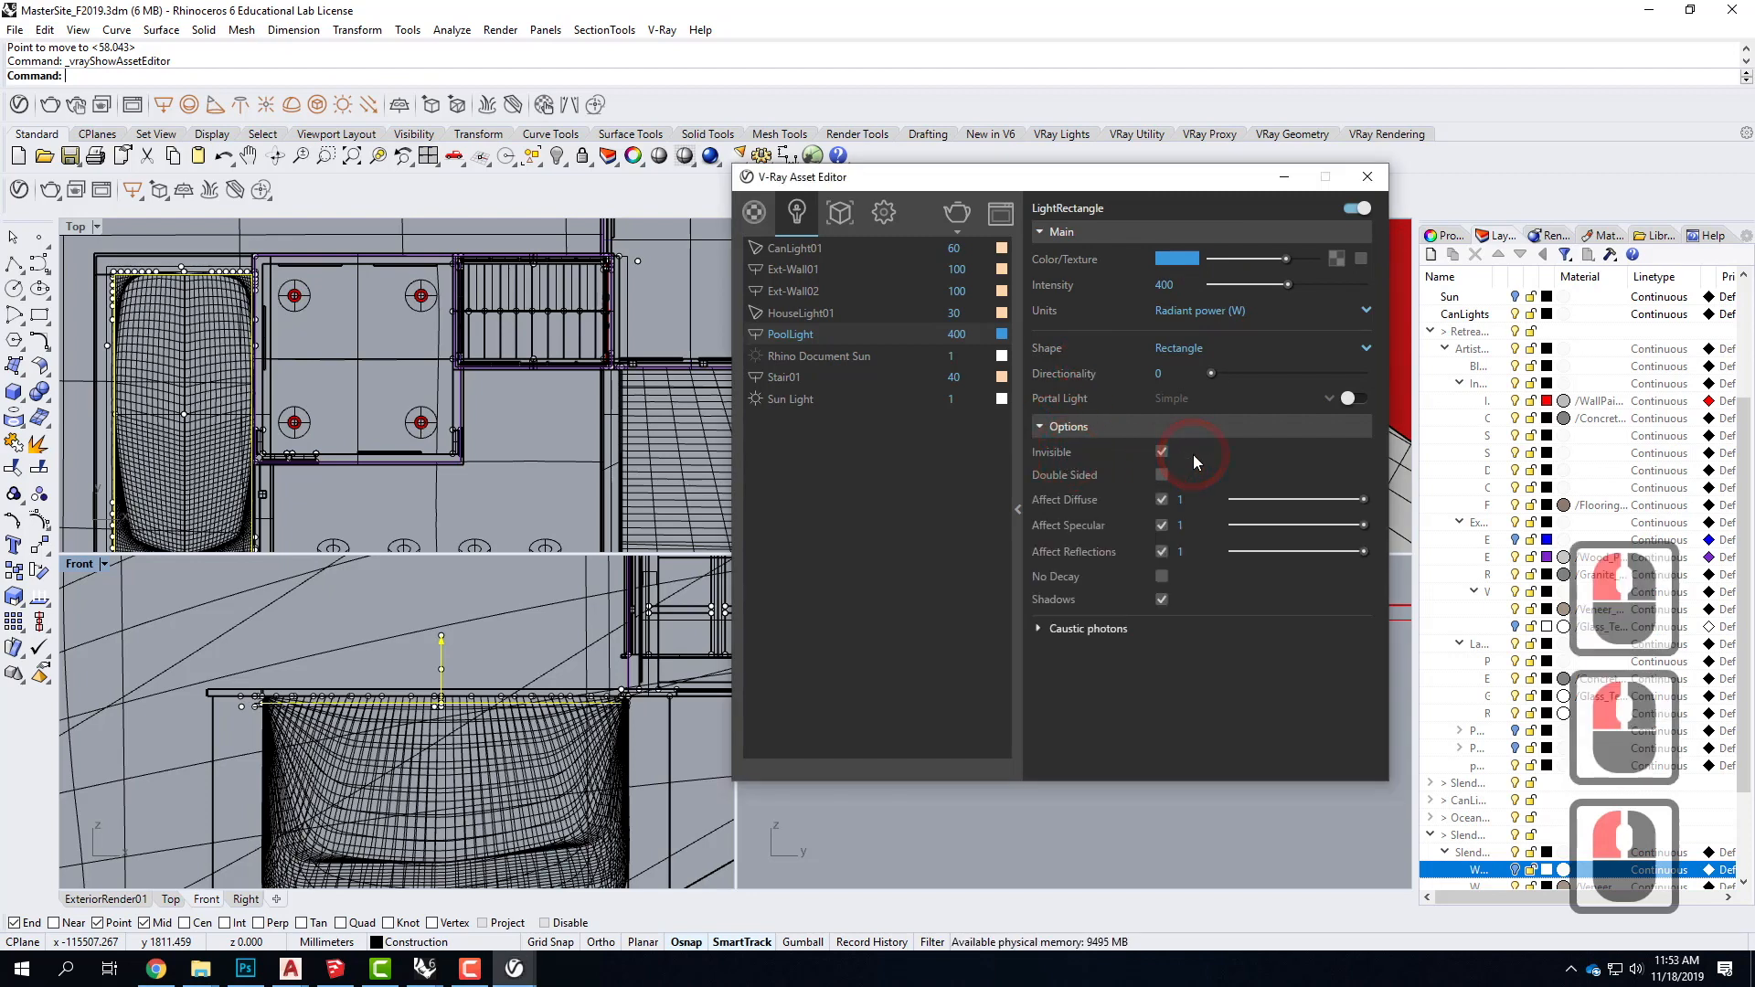
pyautogui.click(1368, 176)
# Step: Maximise the ExteriorRender01 viewport and compose a low camera view across the pool towards the tower and terrace railing
pyautogui.click(804, 365)
pyautogui.doubleClick(809, 227)
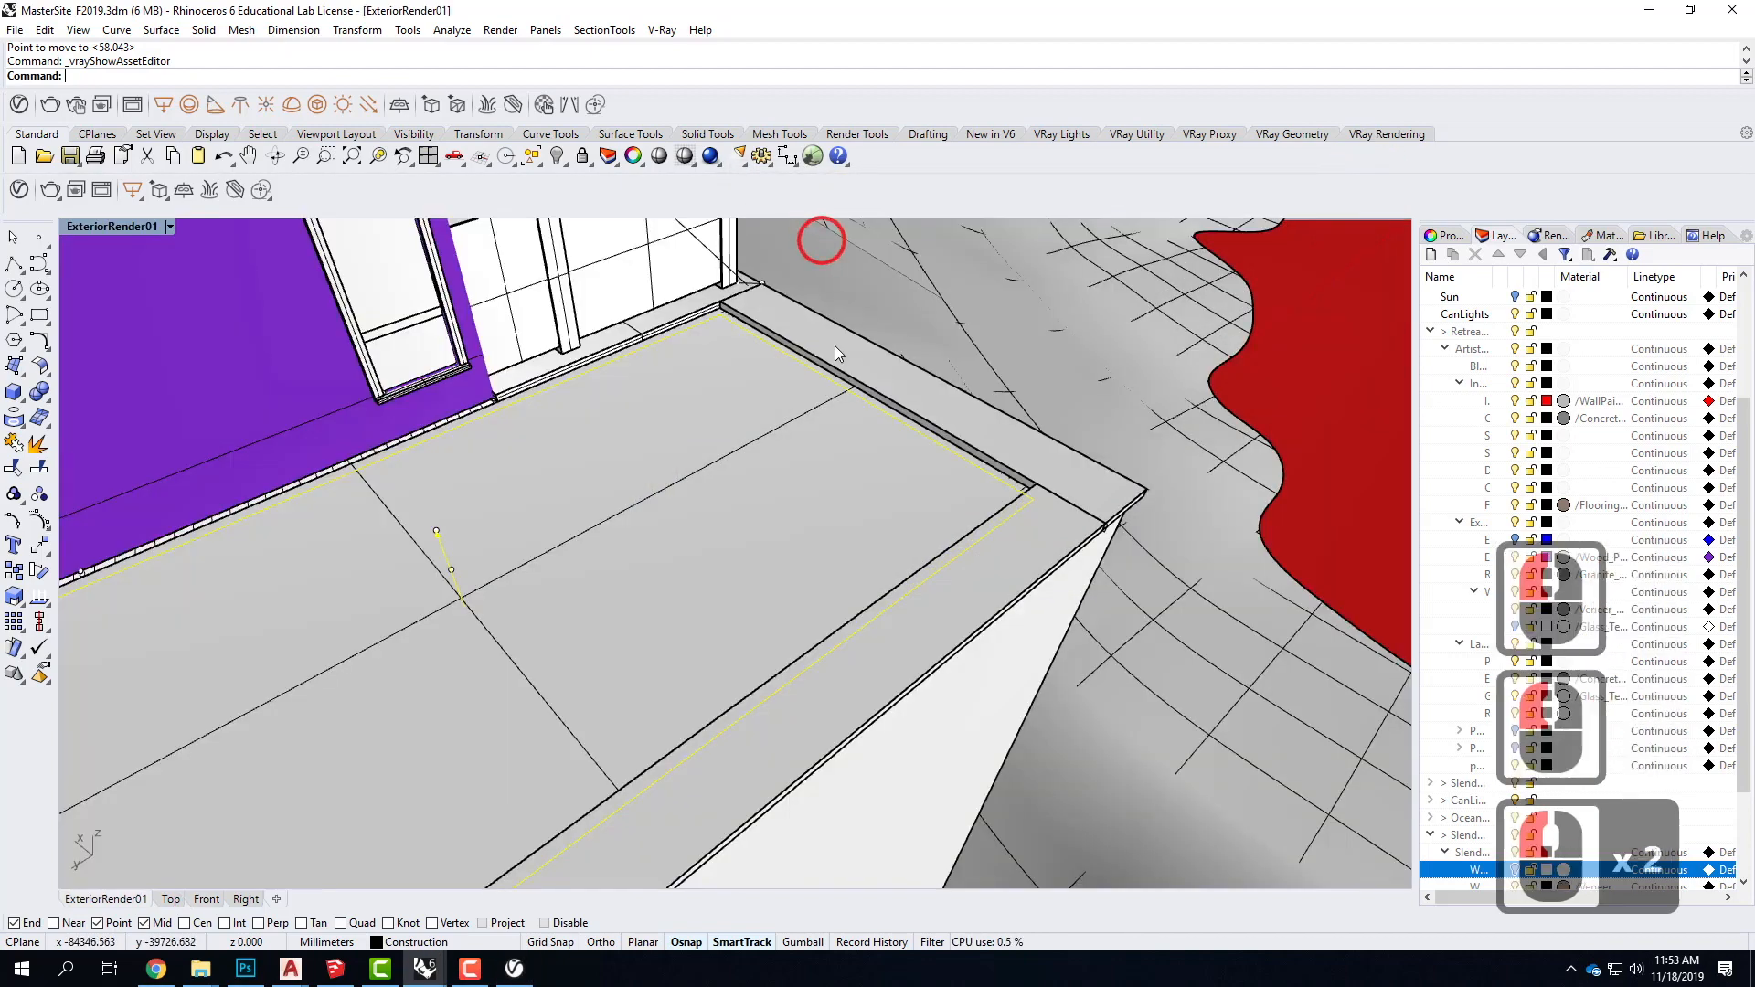
pyautogui.scroll(-3, 815, 403)
pyautogui.moveTo(802, 496); pyautogui.dragTo(626, 485, button='right')
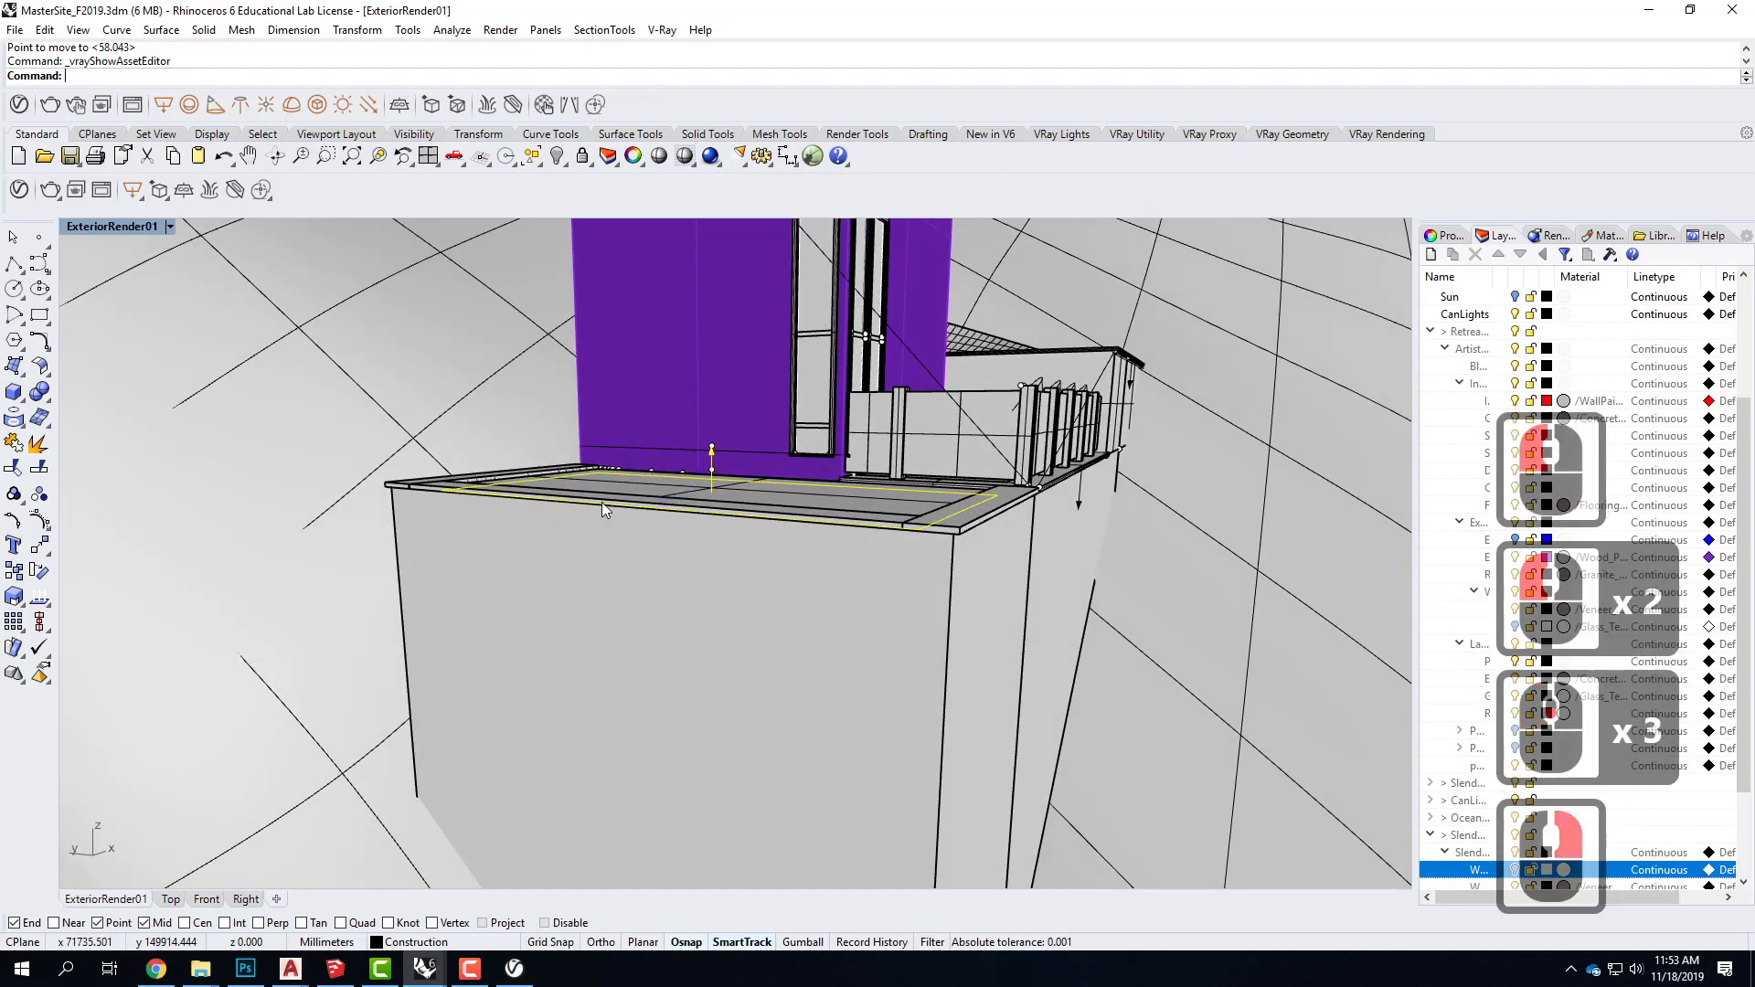
pyautogui.scroll(-3, 617, 462)
pyautogui.scroll(2, 650, 318)
pyautogui.scroll(-3, 686, 706)
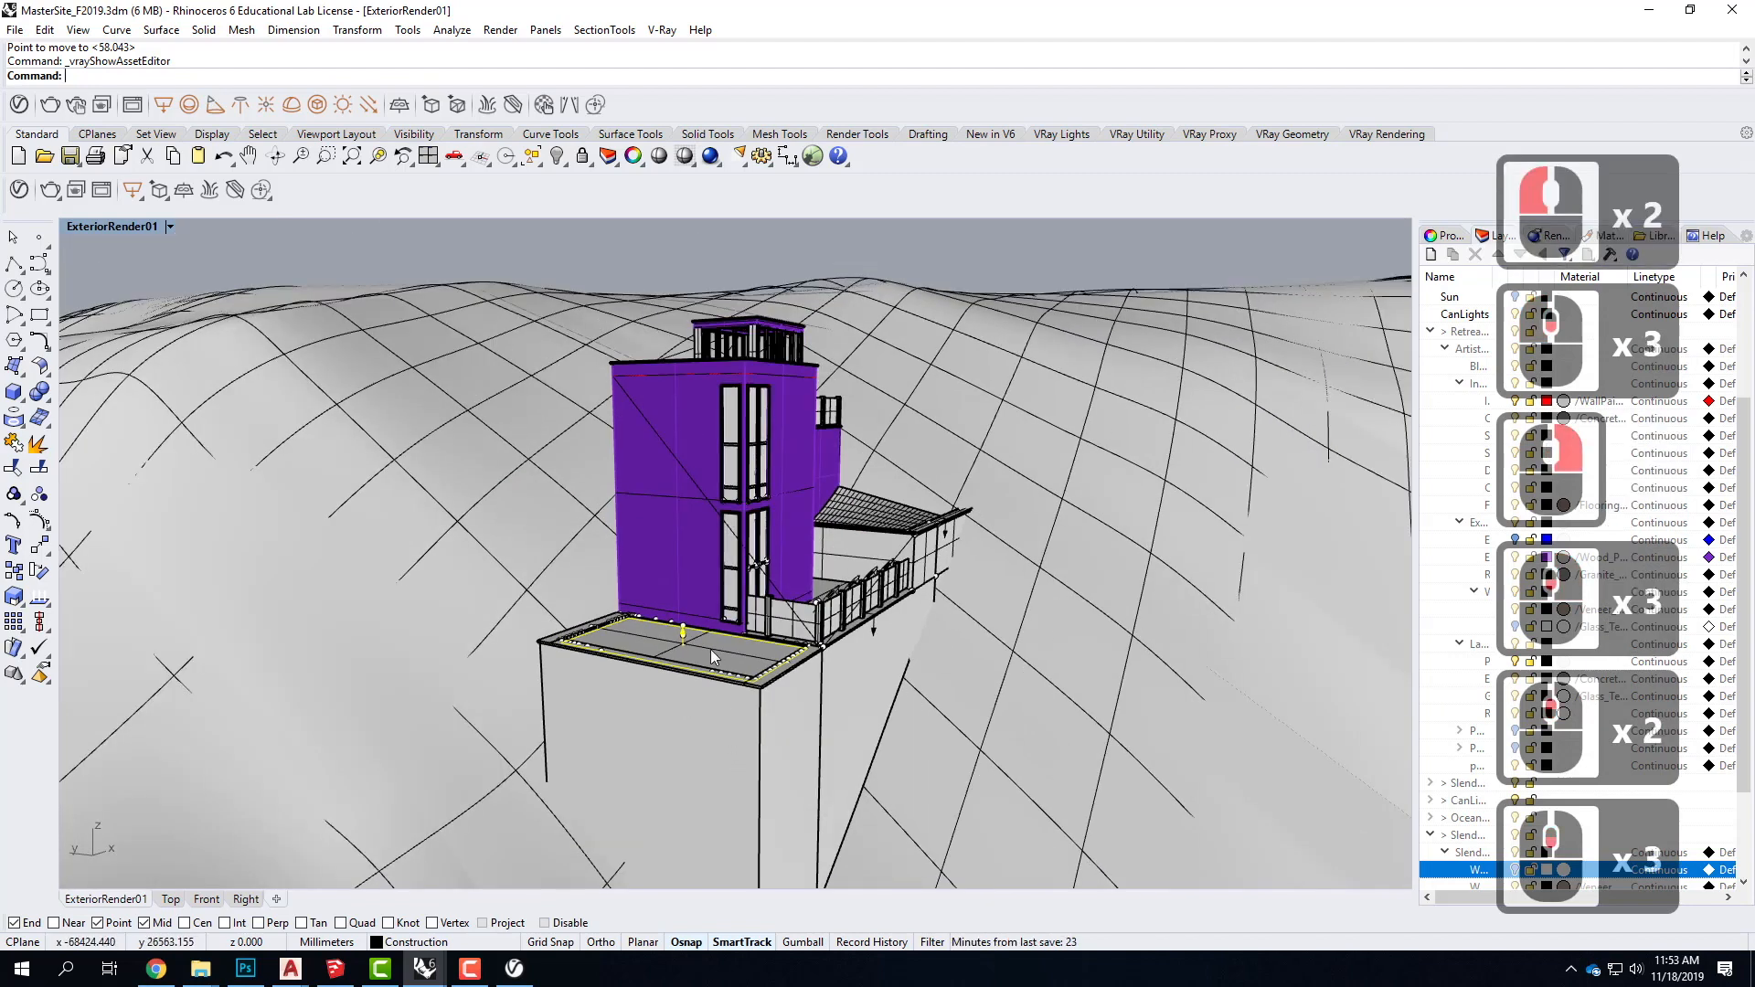
pyautogui.scroll(3, 731, 678)
pyautogui.moveTo(731, 676); pyautogui.dragTo(728, 610, button='right')
pyautogui.scroll(1, 699, 586)
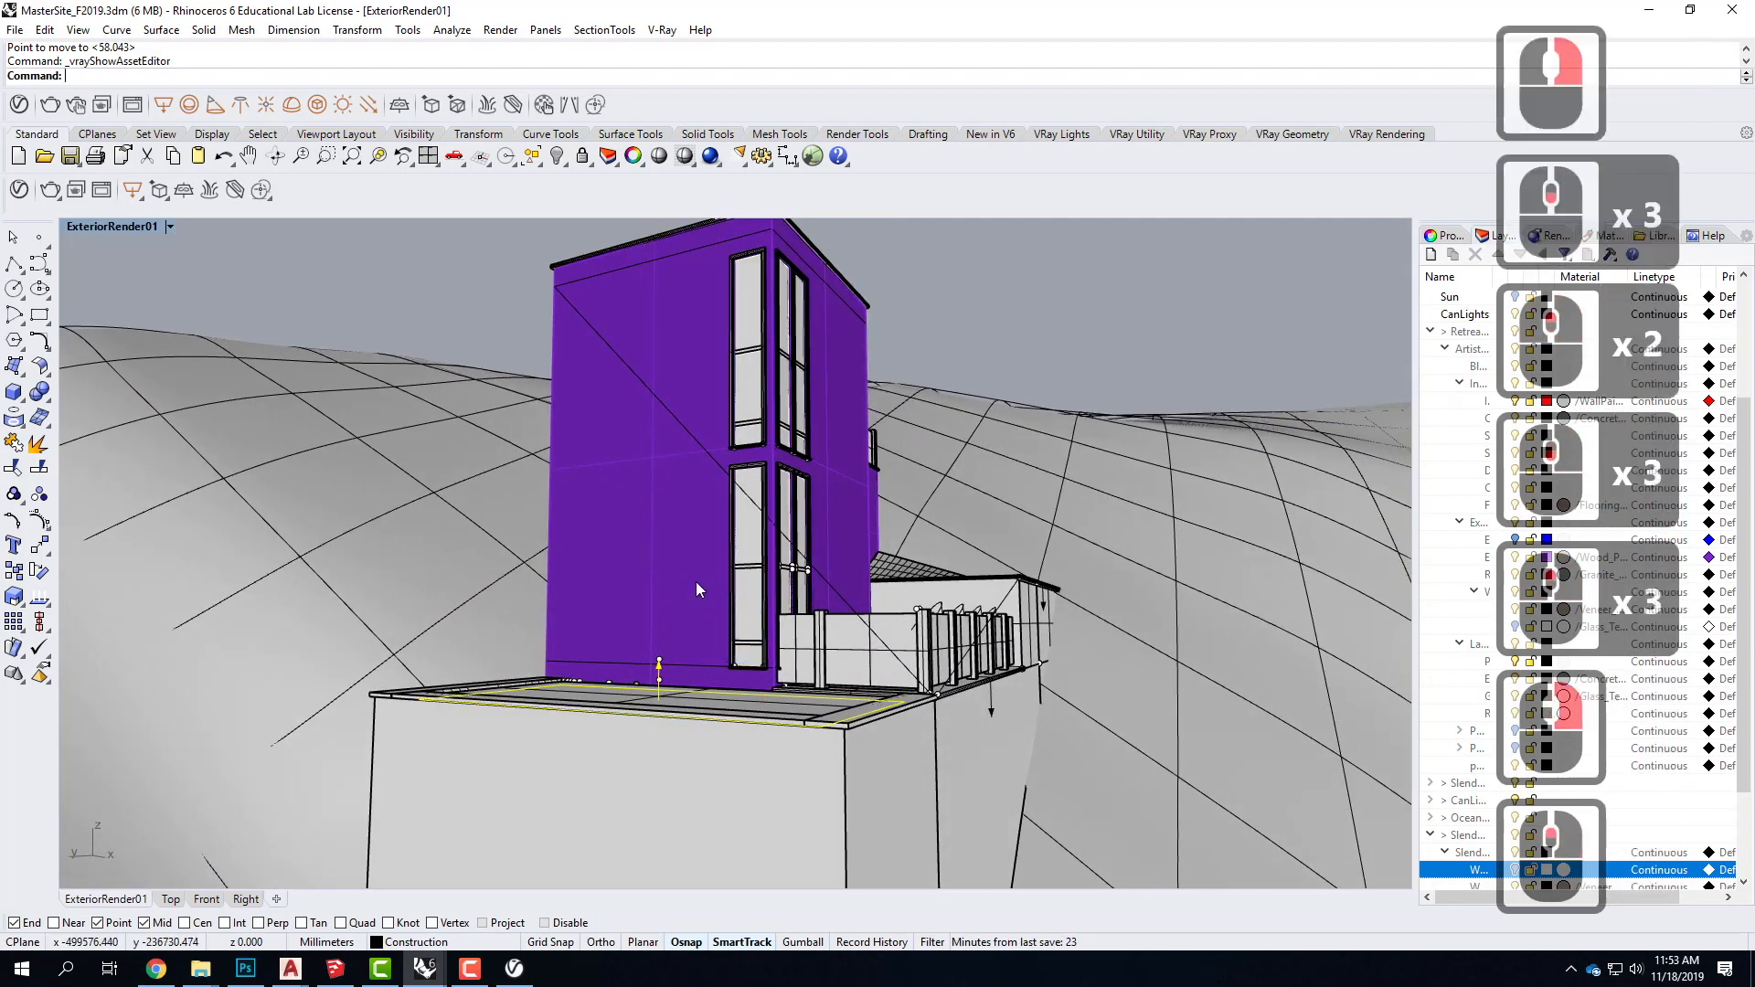
pyautogui.scroll(-1, 699, 586)
pyautogui.scroll(2, 1109, 513)
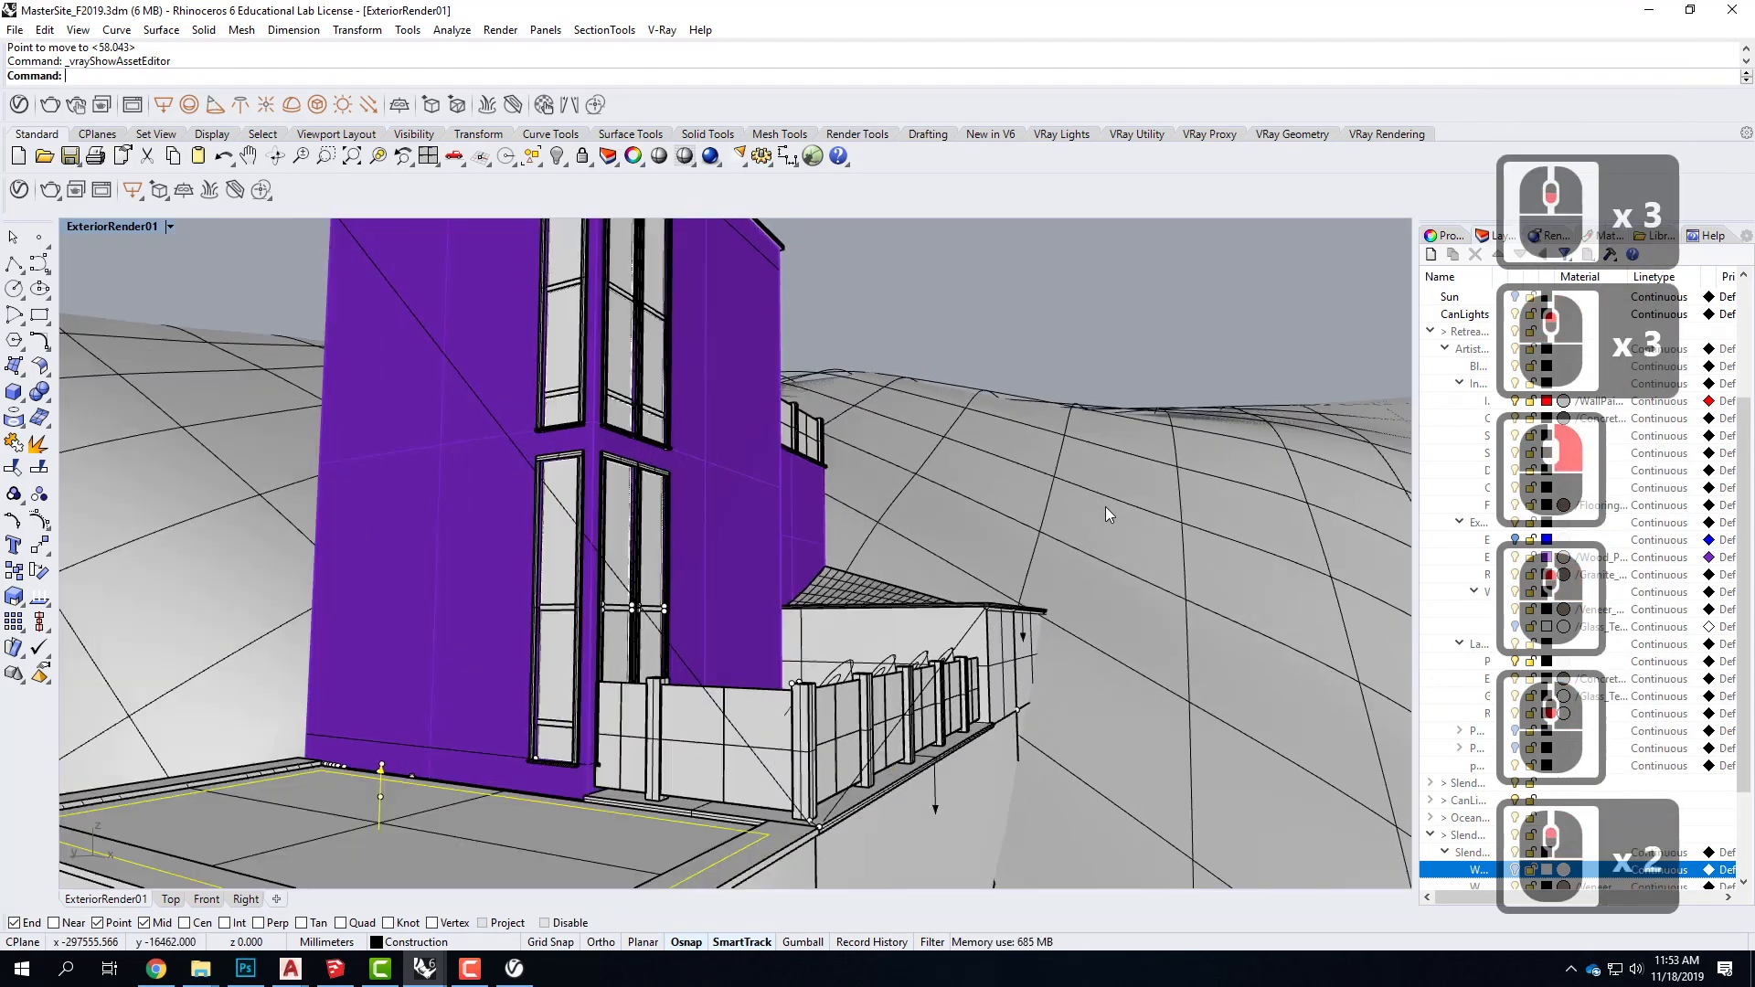
pyautogui.scroll(-2, 1075, 537)
pyautogui.scroll(1, 767, 622)
pyautogui.scroll(1, 957, 616)
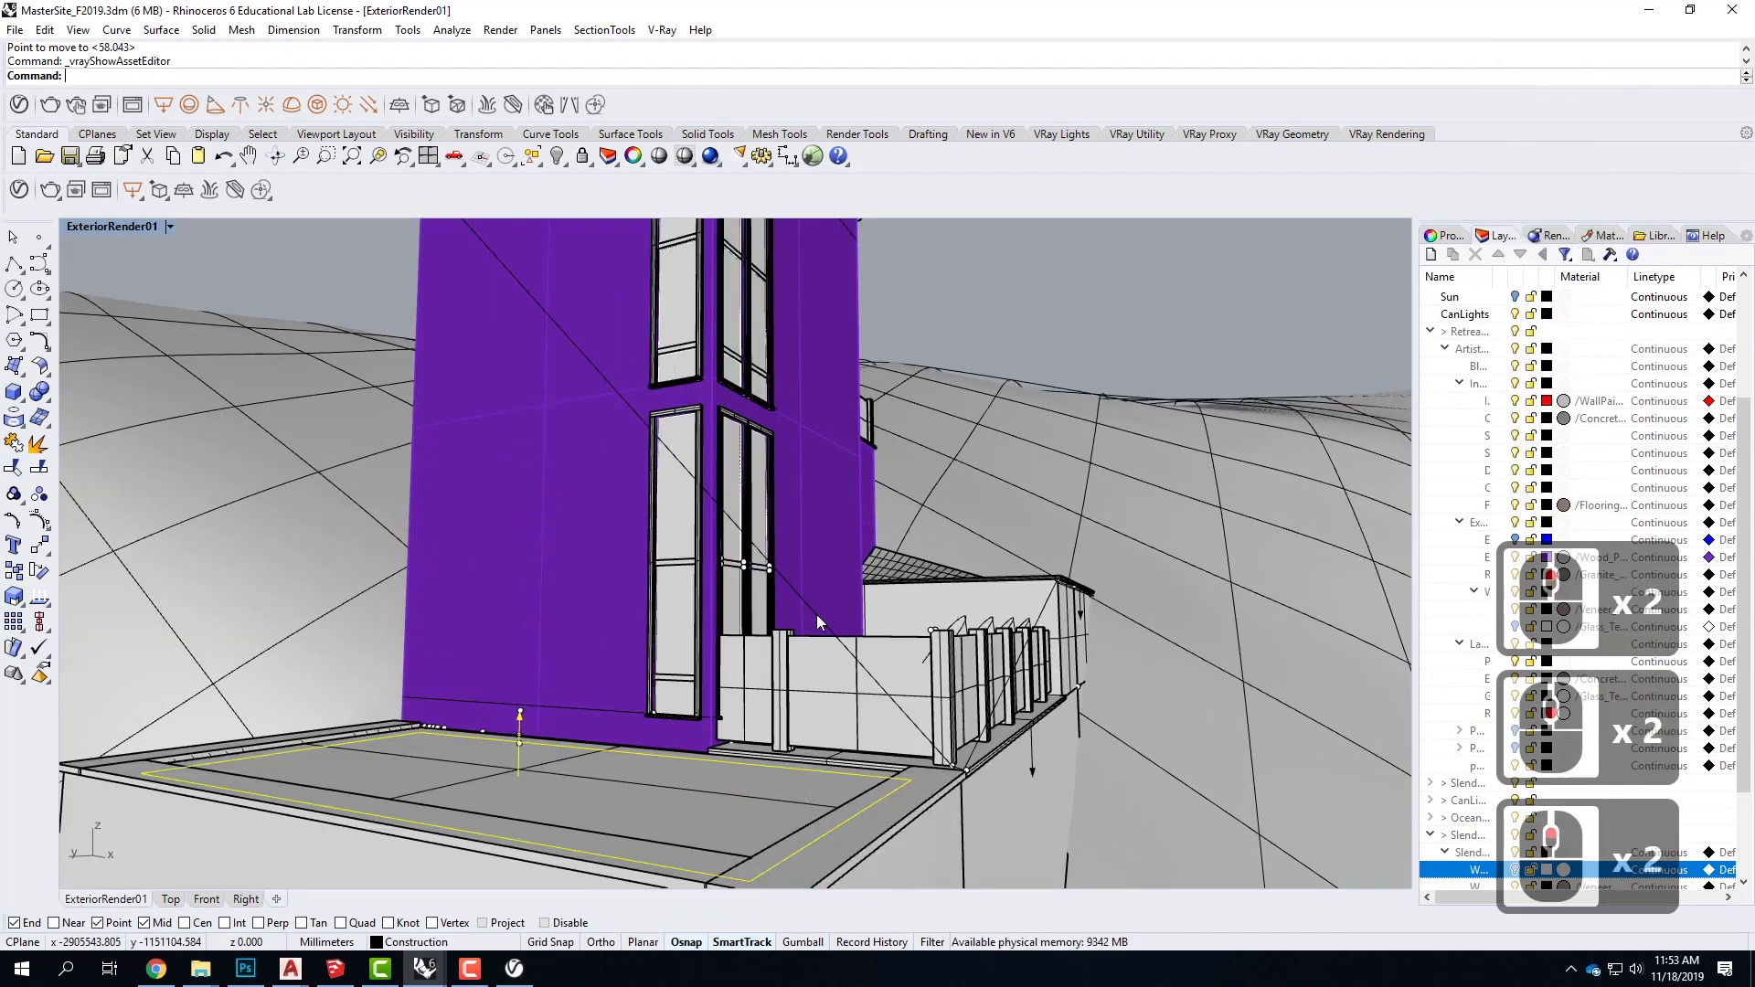
pyautogui.write('pan')
pyautogui.press('Return')
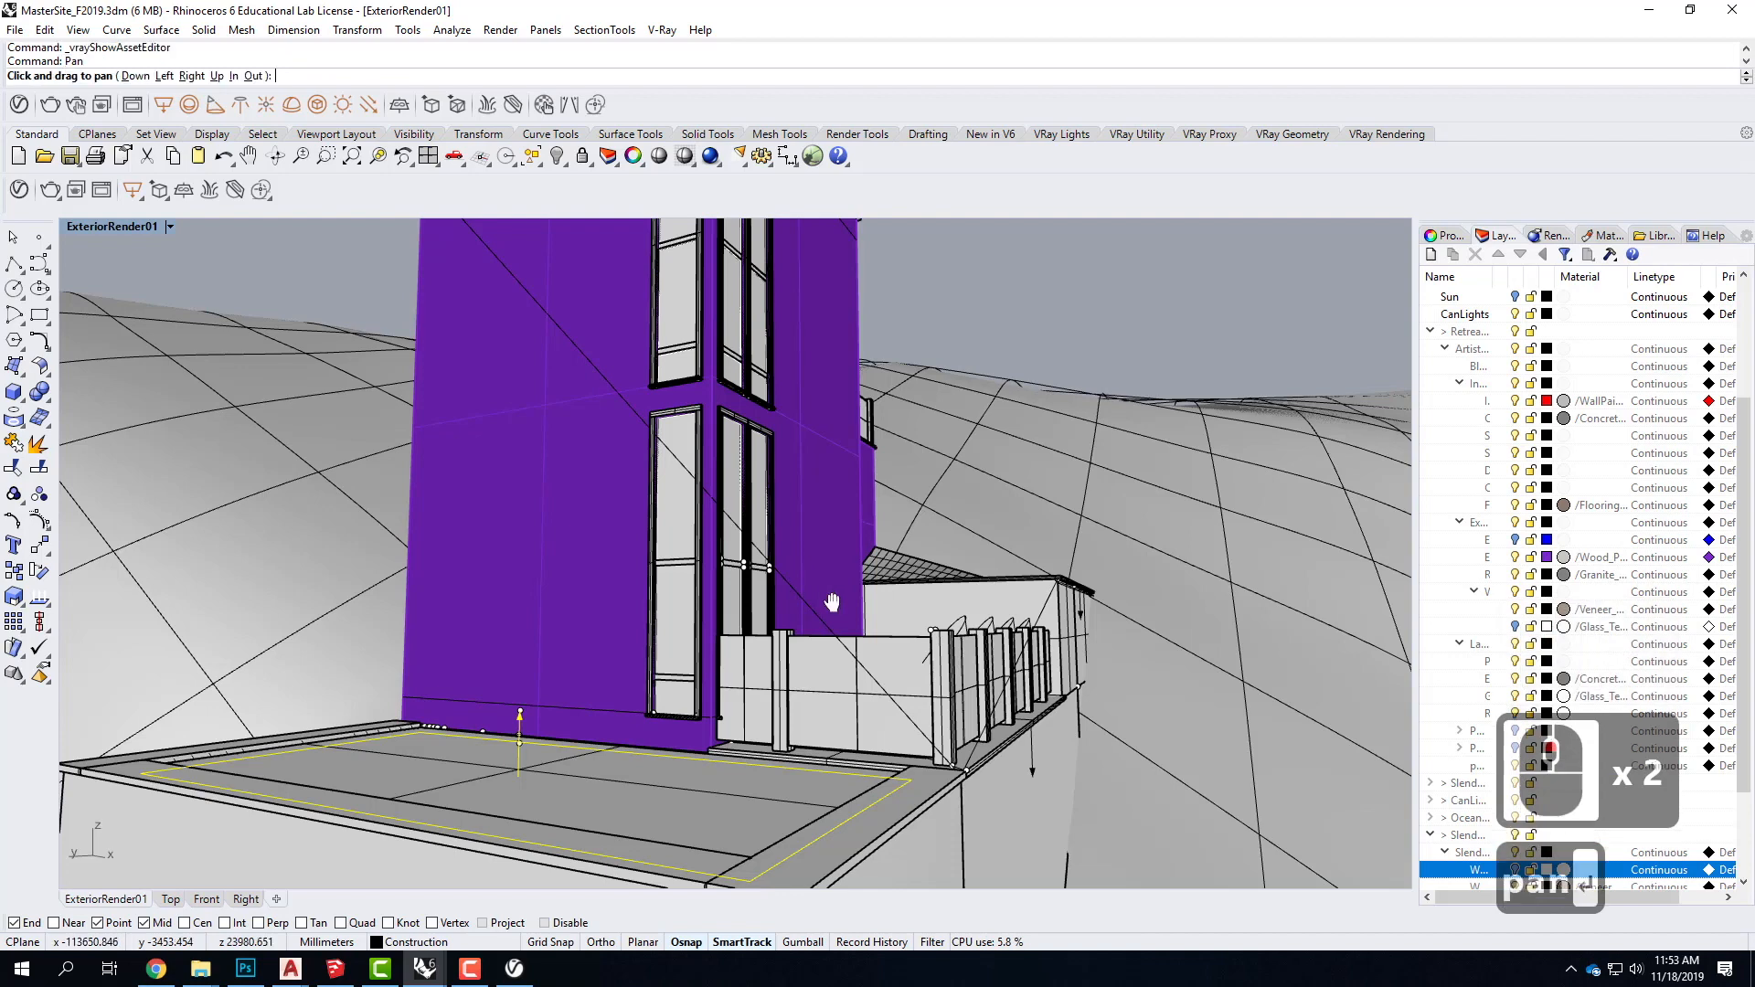
pyautogui.moveTo(861, 523)
pyautogui.mouseDown()
pyautogui.moveTo(847, 518)
pyautogui.moveTo(860, 532)
pyautogui.mouseUp()
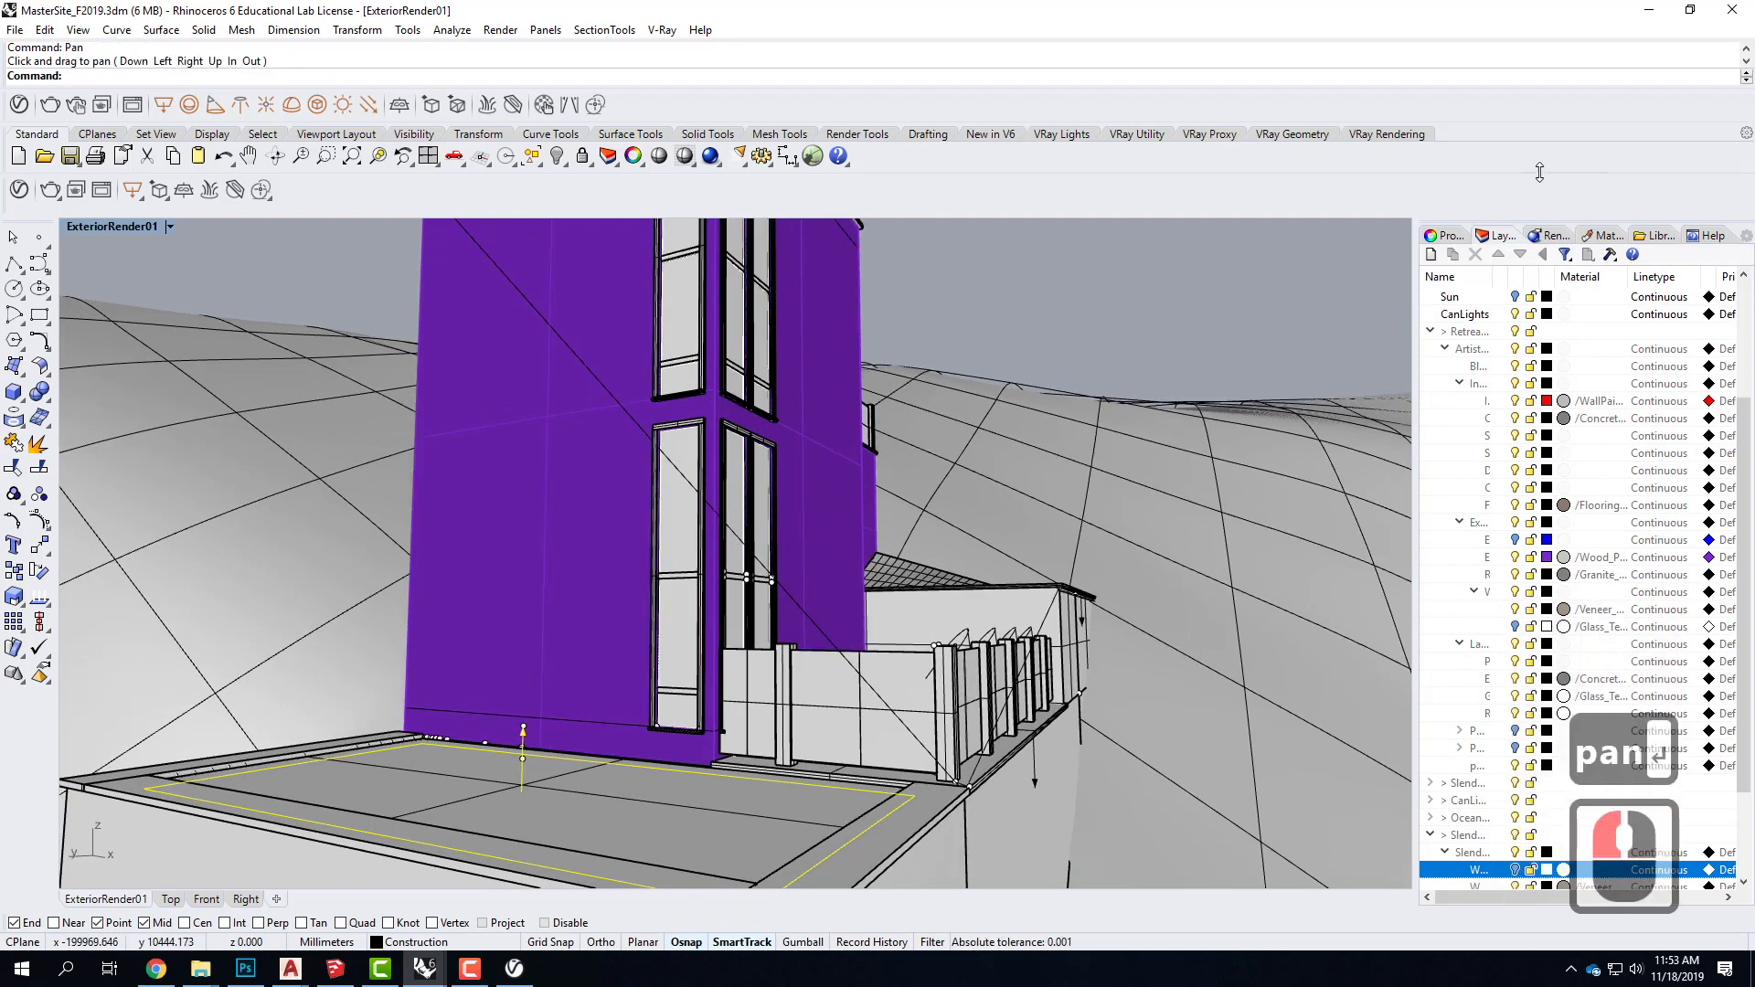
pyautogui.press('Escape')
# Step: Deselect the pool light and display the camera properties of the ExteriorRender01 viewport
pyautogui.click(1445, 235)
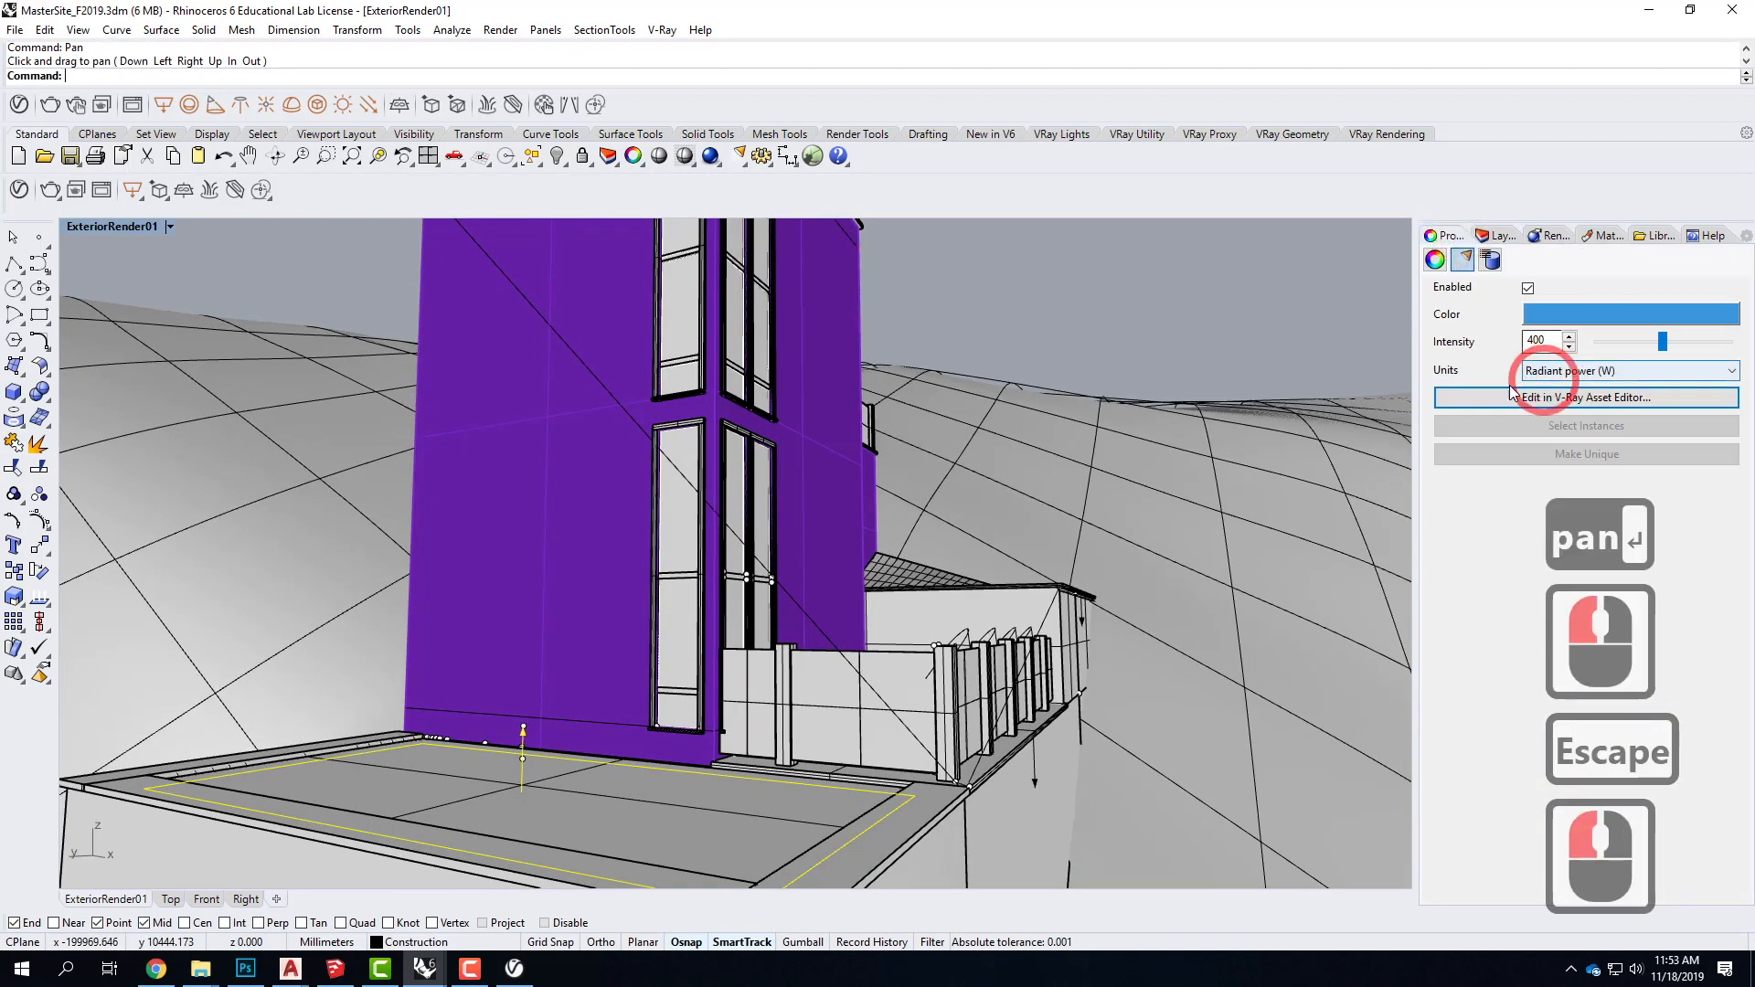
pyautogui.click(1431, 260)
pyautogui.press('Escape')
pyautogui.press('Escape')
pyautogui.press('Escape')
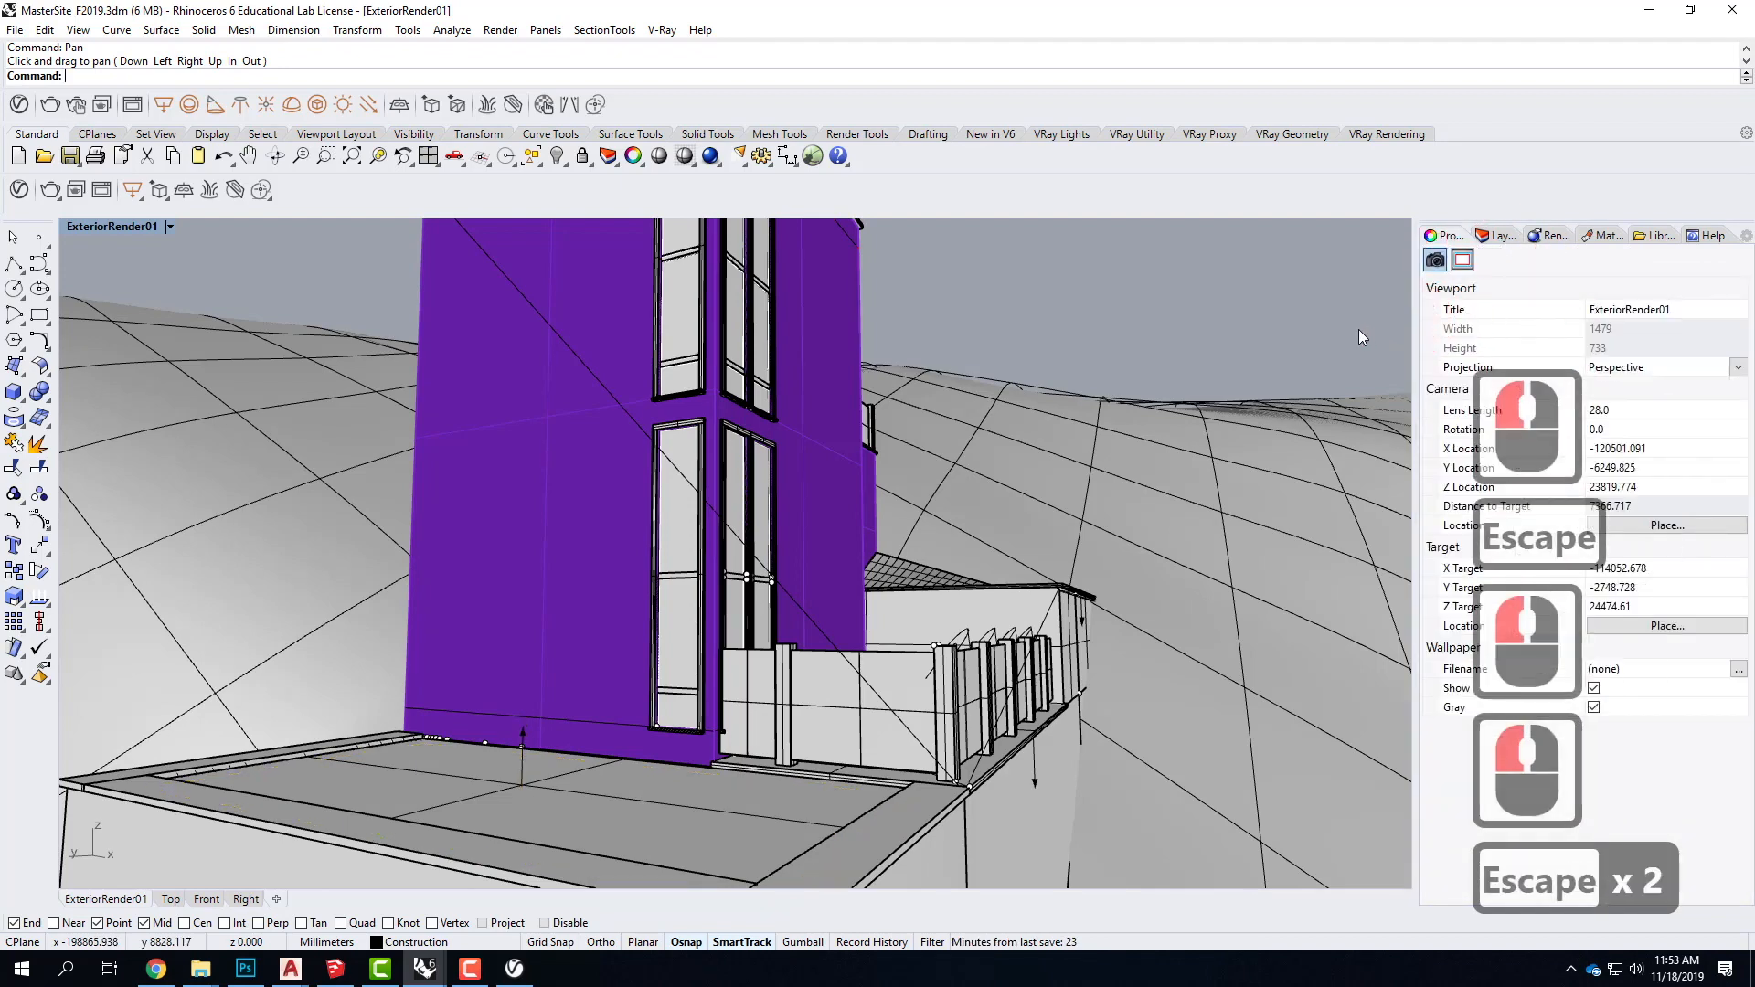
# Step: Set the ExteriorRender01 camera's lens length to 18 and reframe the view to fit the whole tower, pool and terrace railing
pyautogui.click(1630, 410)
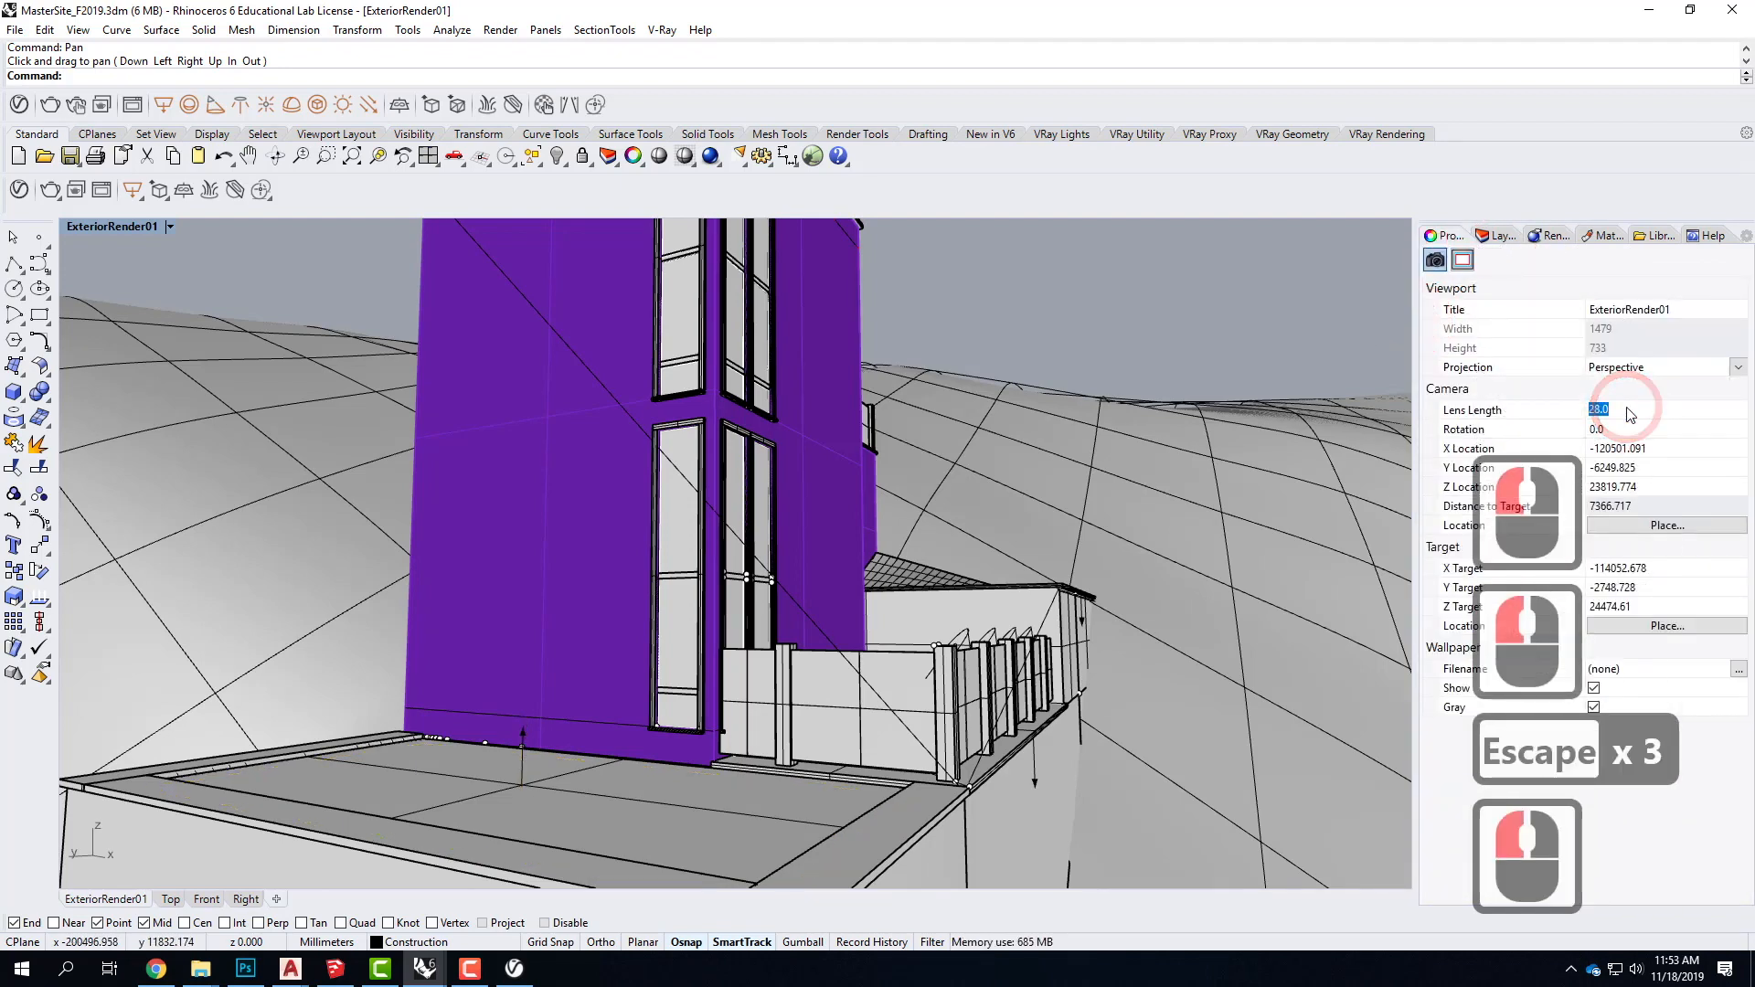
pyautogui.write('18')
pyautogui.press('Return')
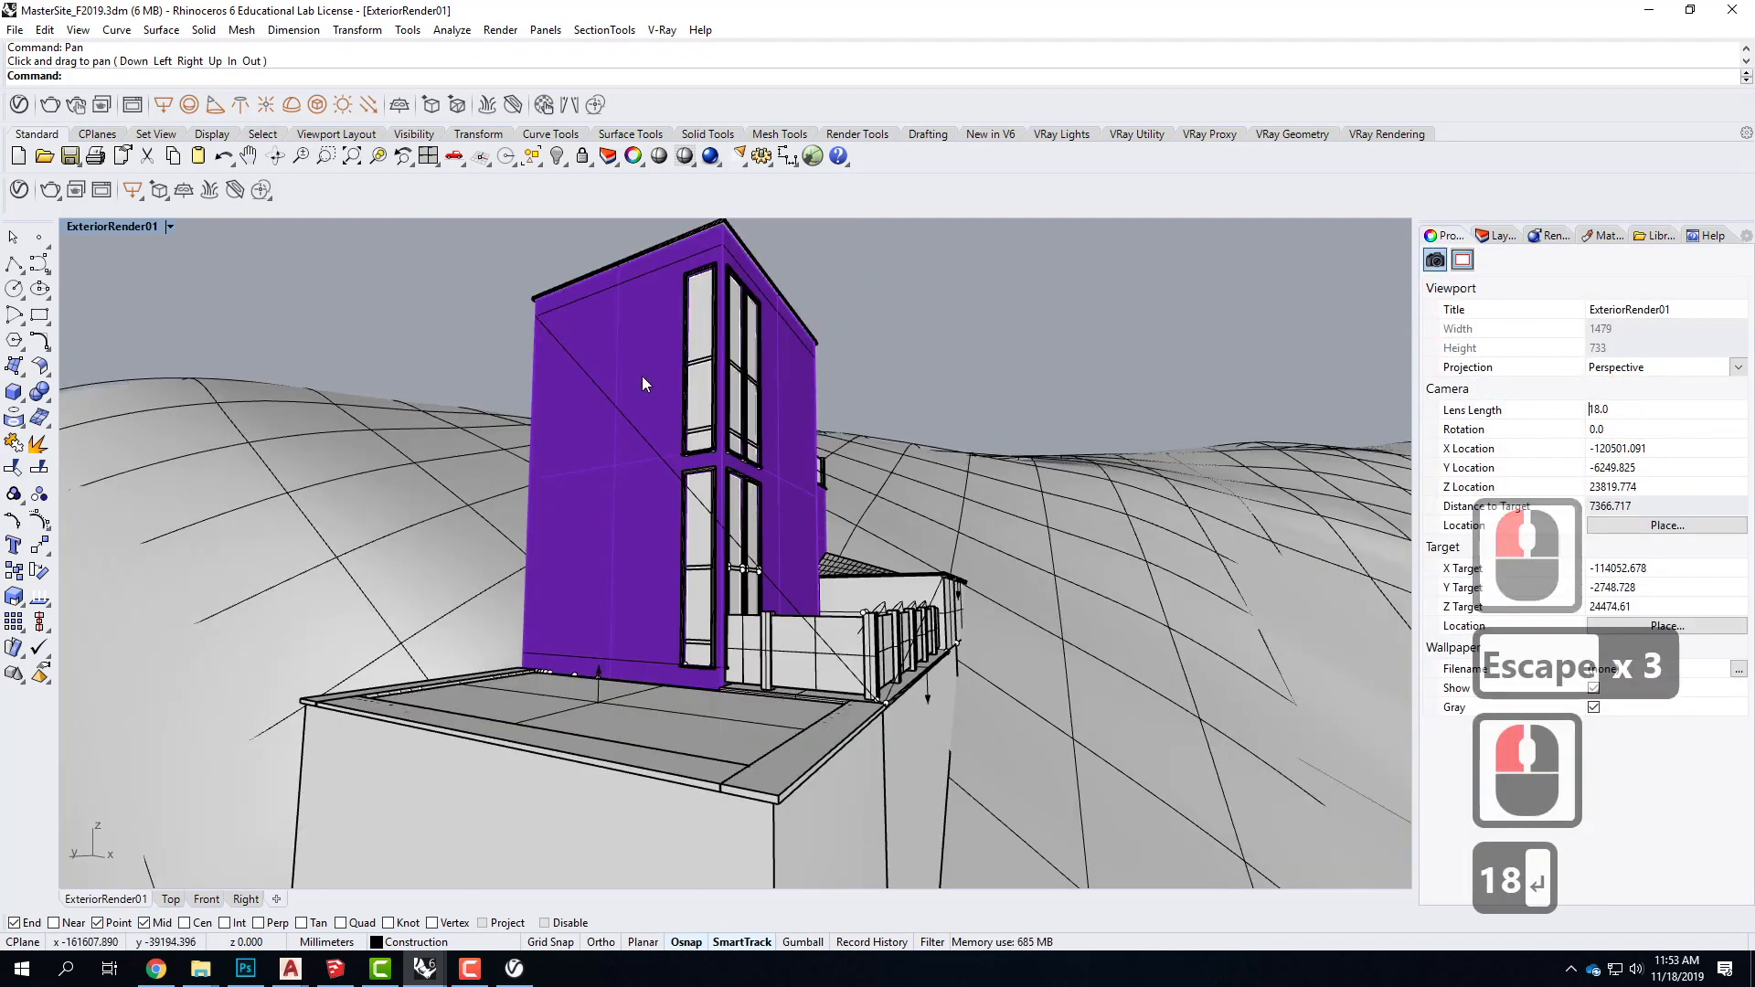
pyautogui.scroll(2, 695, 443)
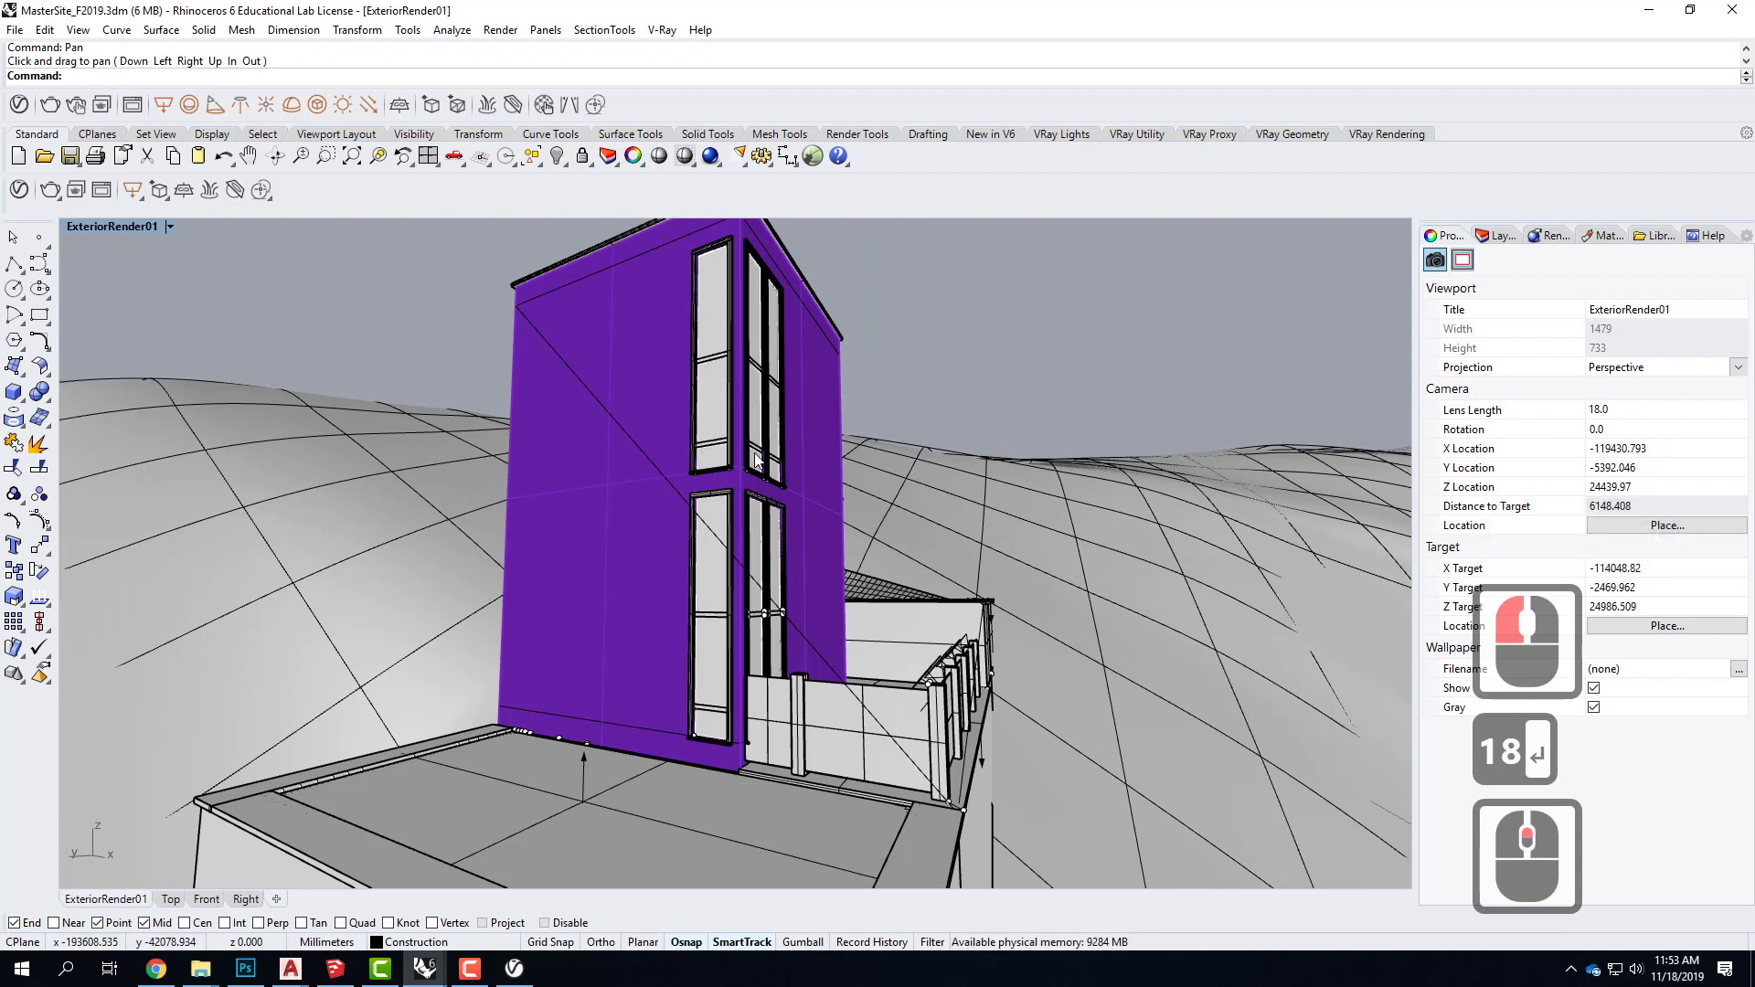
pyautogui.click(617, 527)
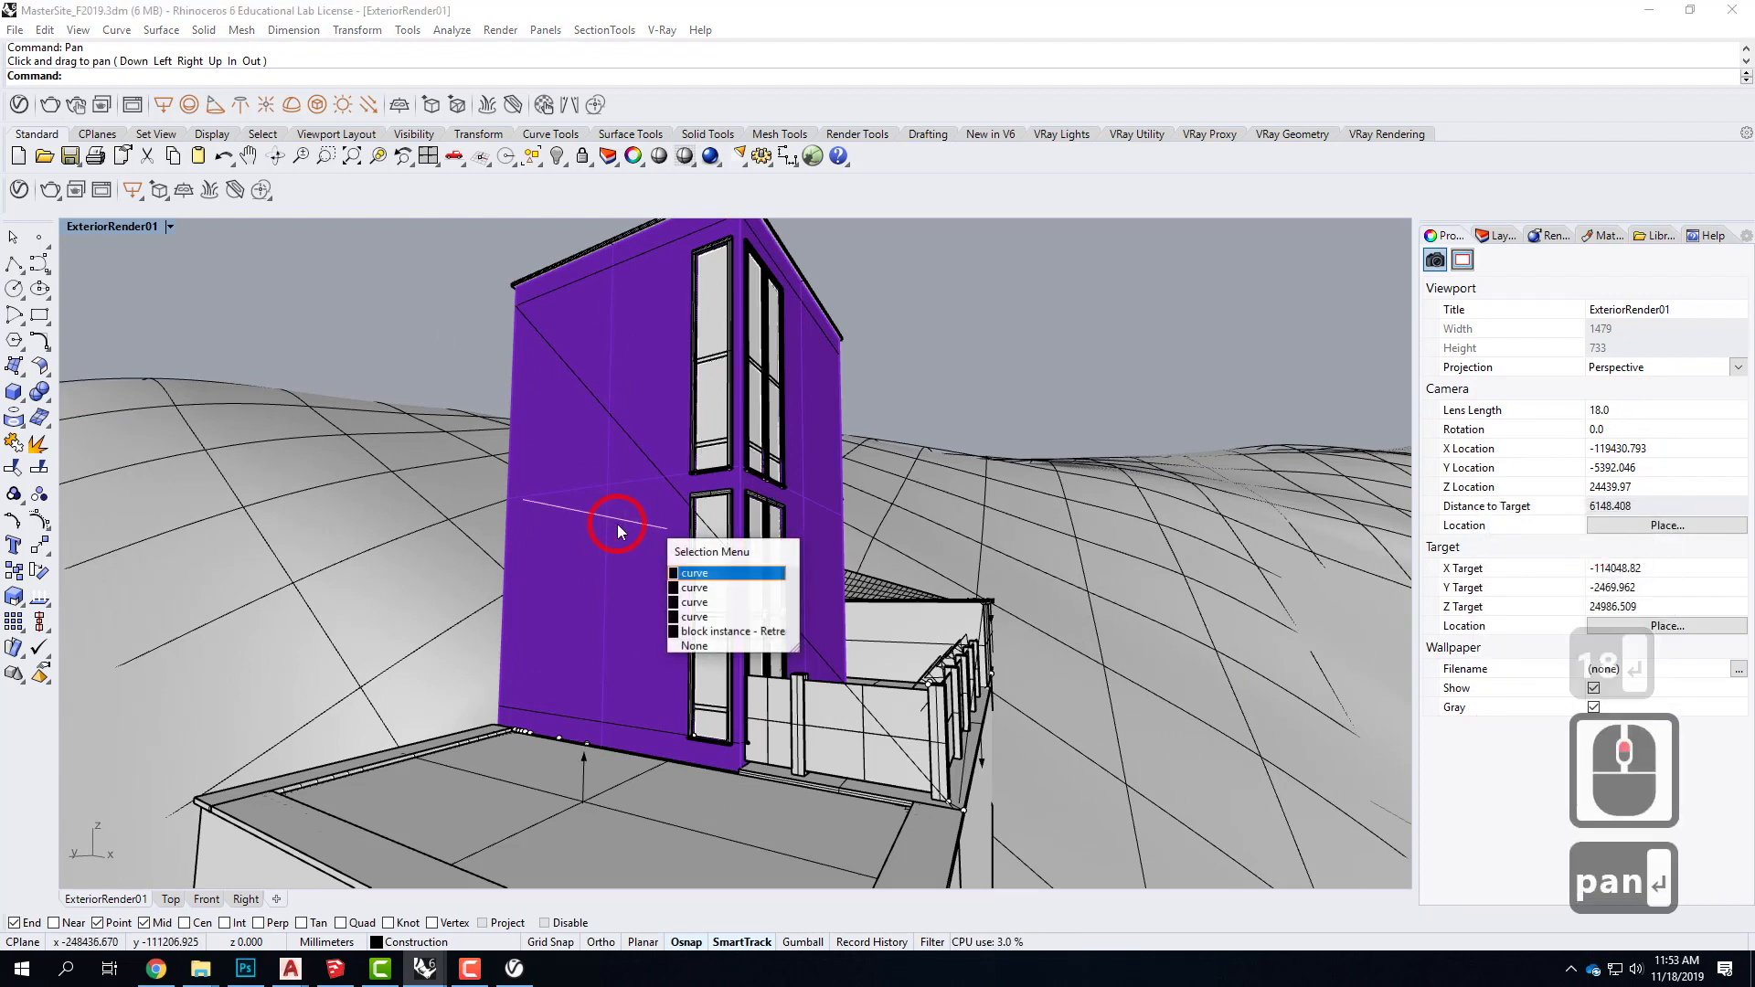
pyautogui.press('Escape')
pyautogui.write('pan')
pyautogui.press('Return')
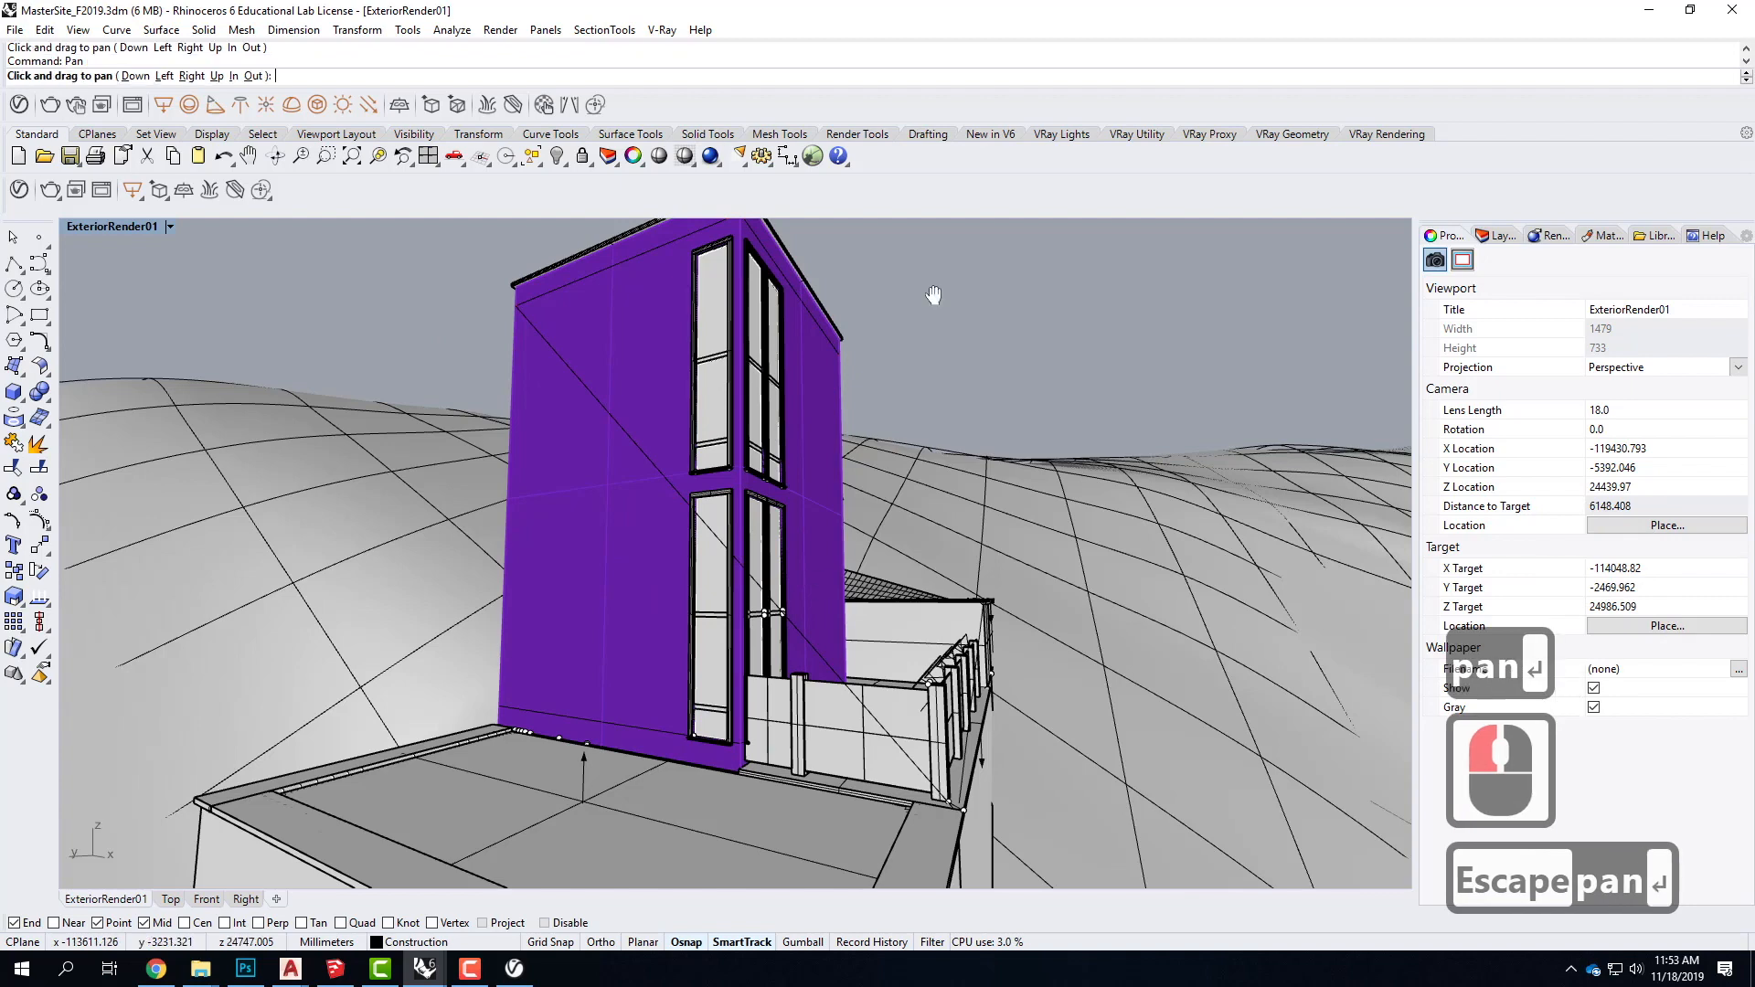
pyautogui.moveTo(662, 497); pyautogui.dragTo(588, 452)
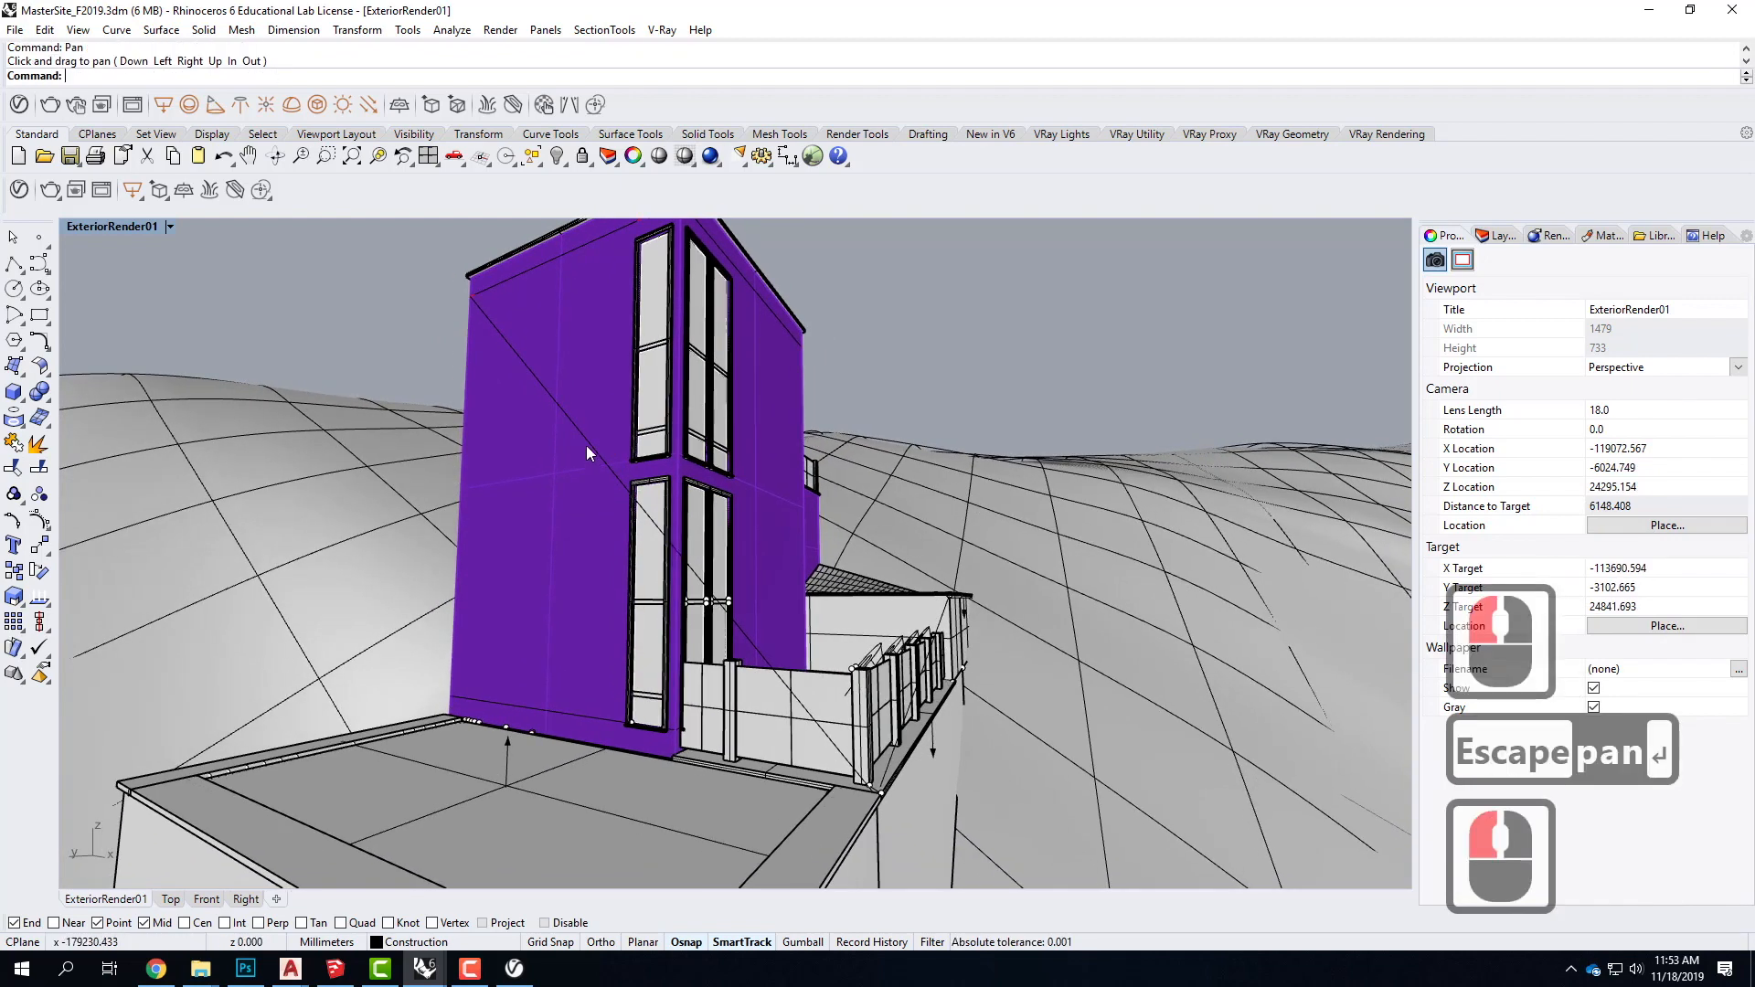
pyautogui.scroll(-1, 575, 489)
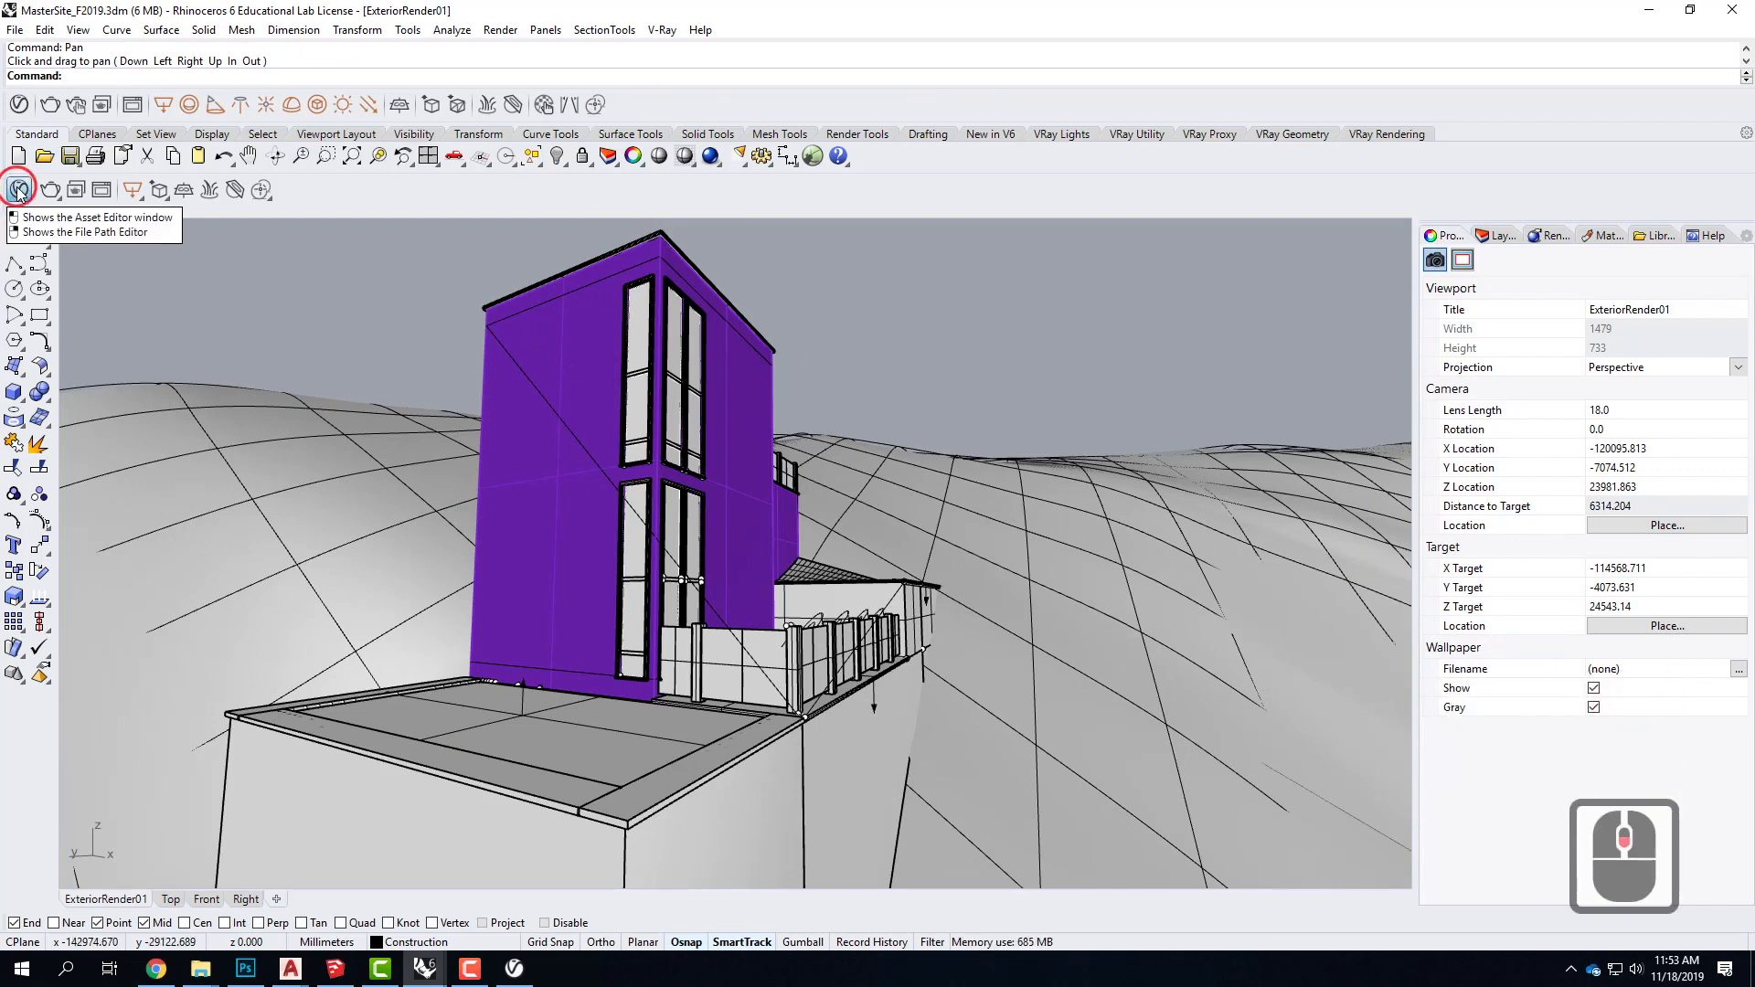
# Step: Check the V-Ray render output dimensions and render a small test image of the ExteriorRender01 view
pyautogui.click(17, 190)
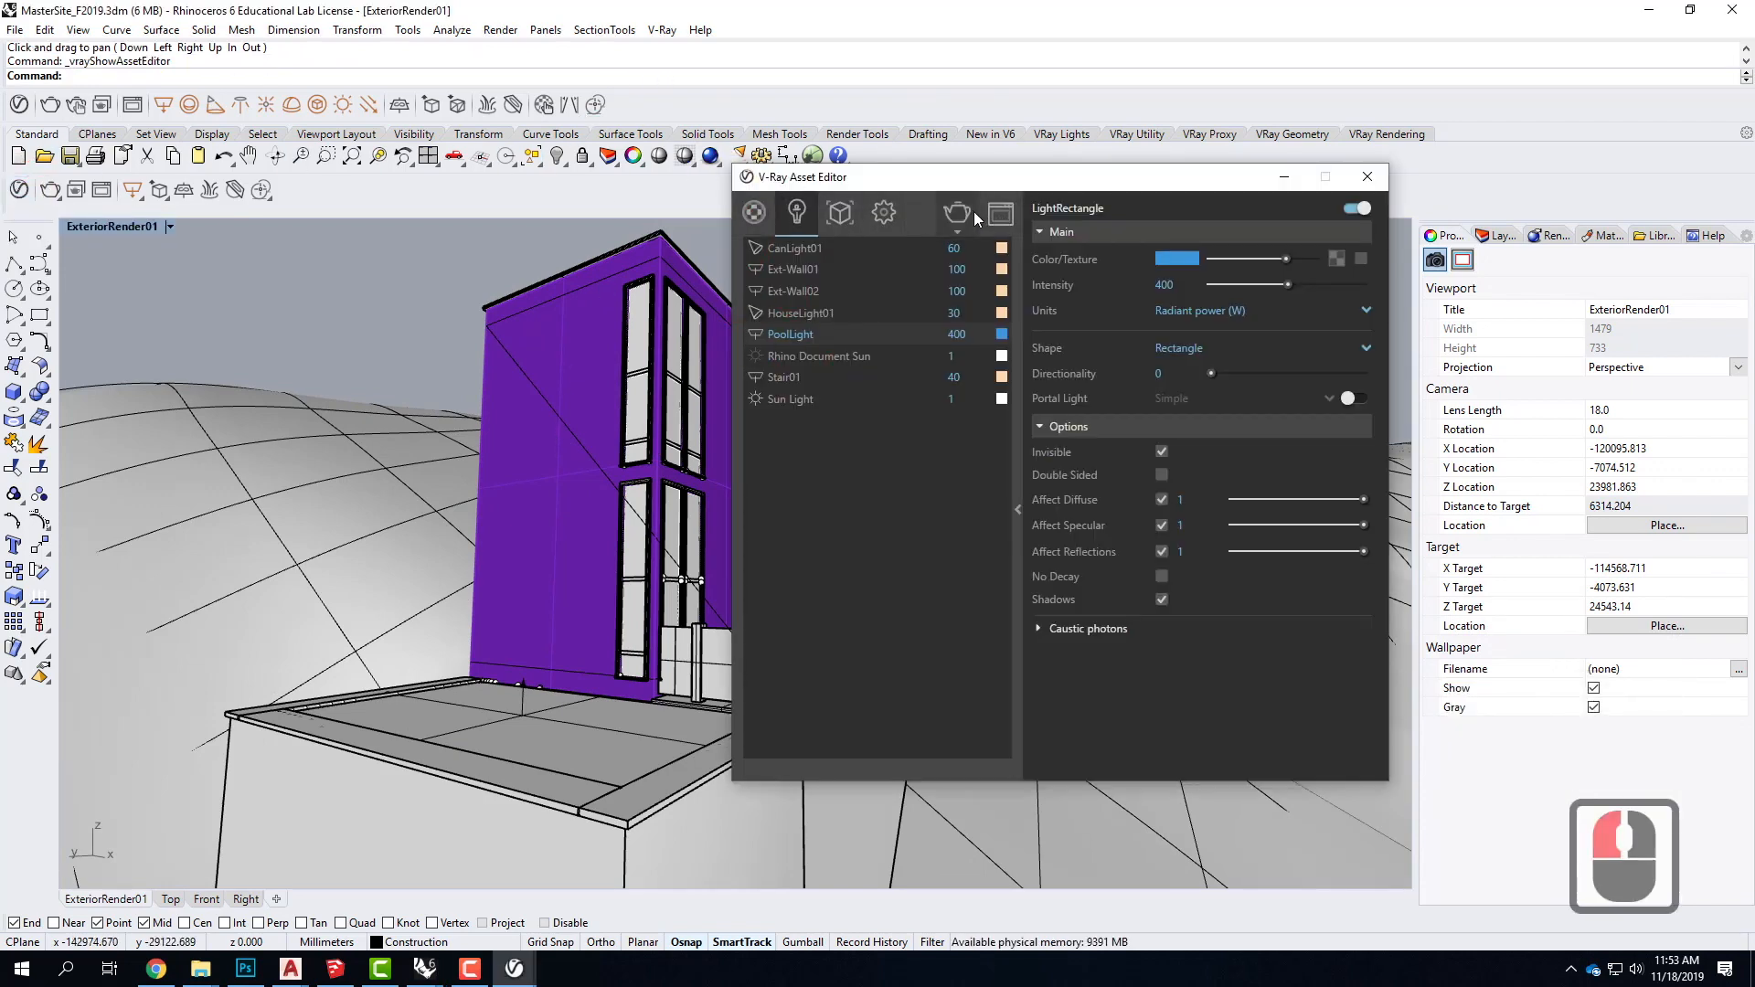
pyautogui.click(885, 211)
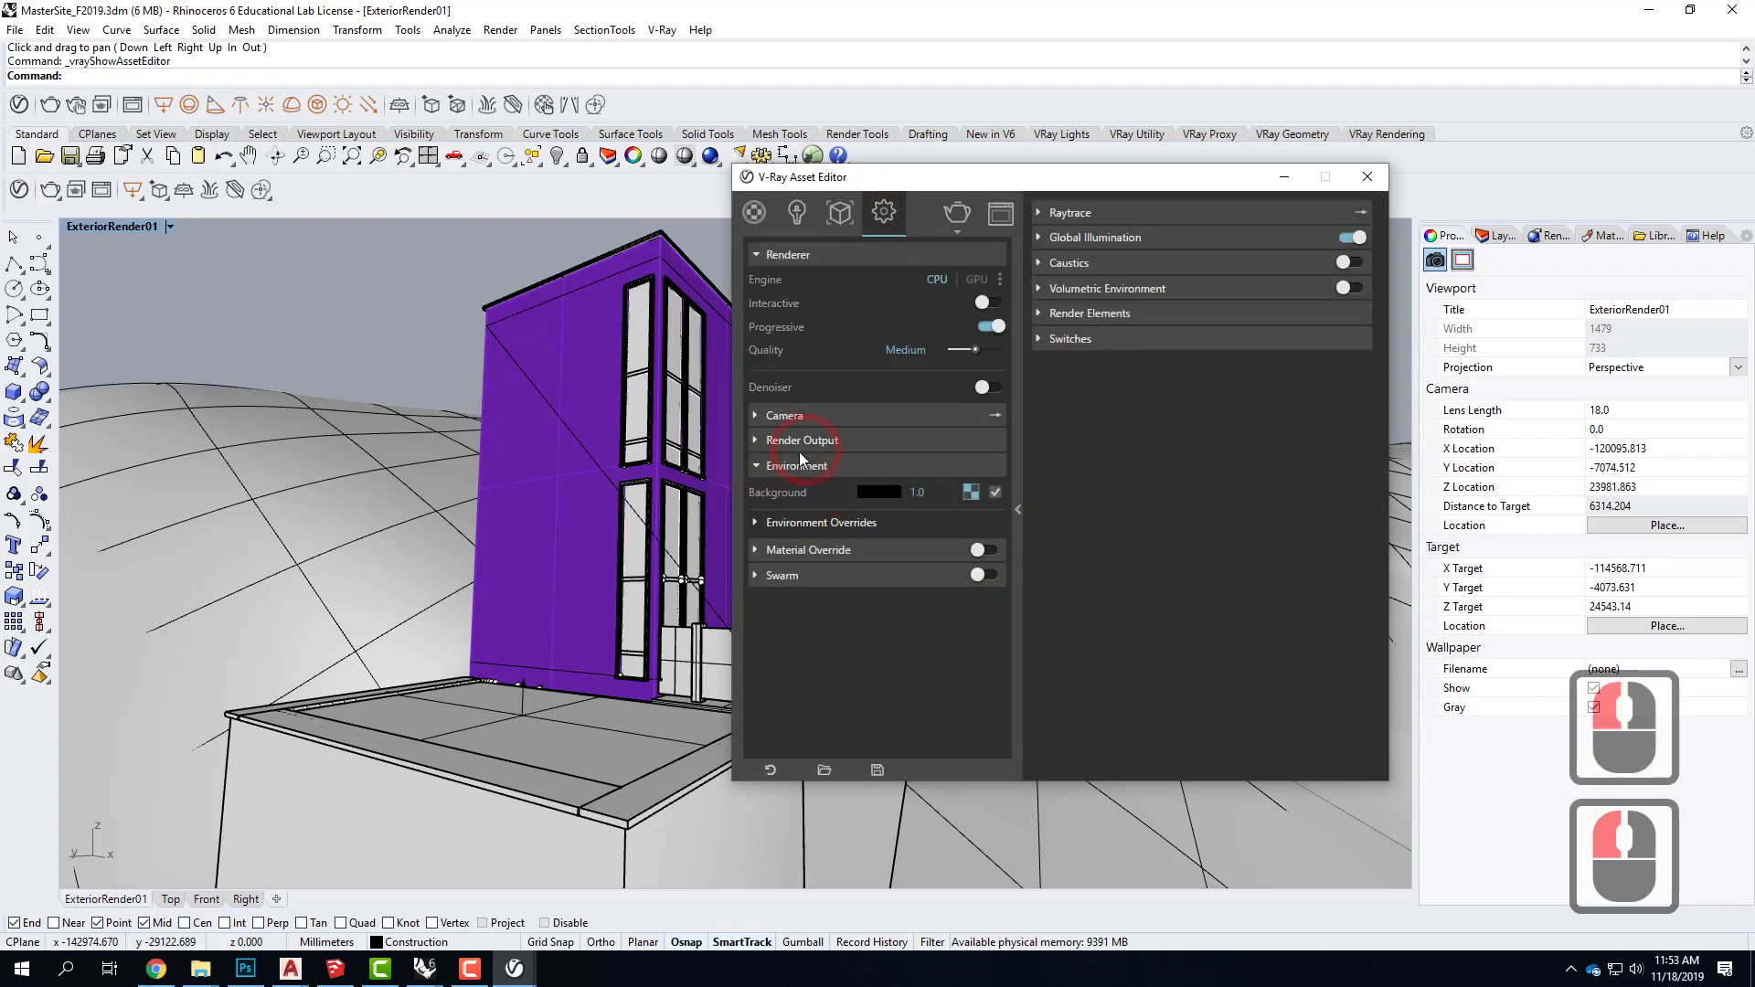
pyautogui.click(761, 441)
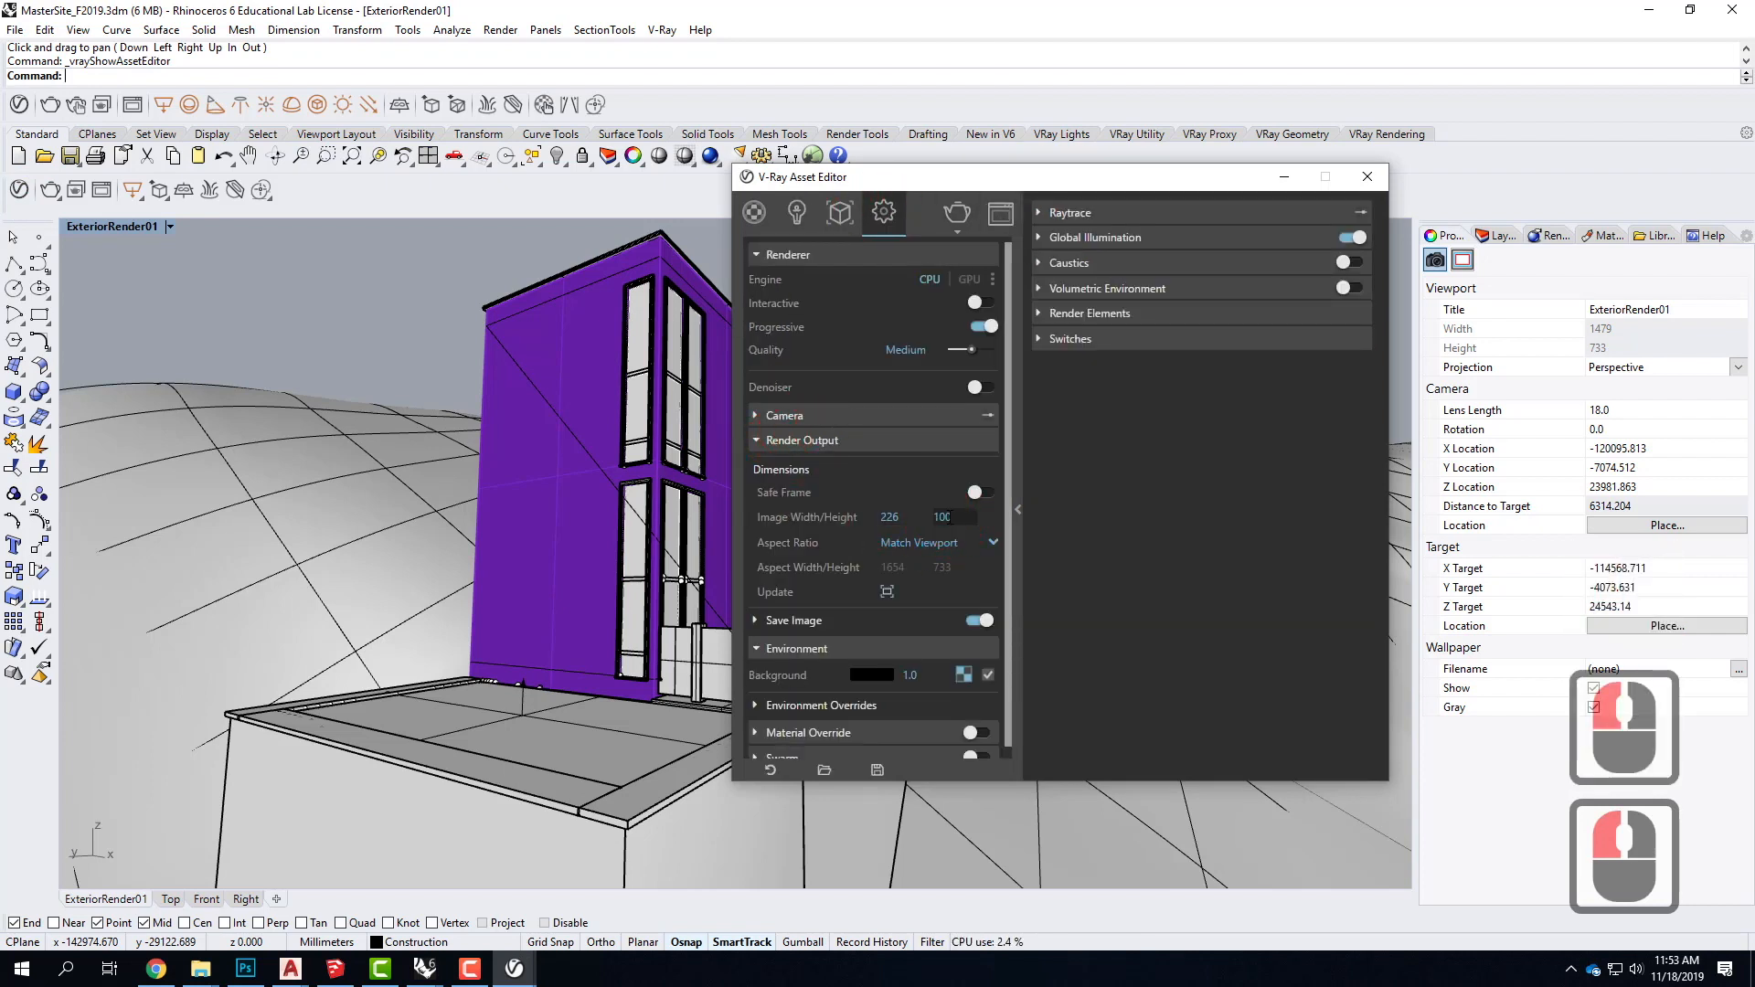
pyautogui.click(957, 216)
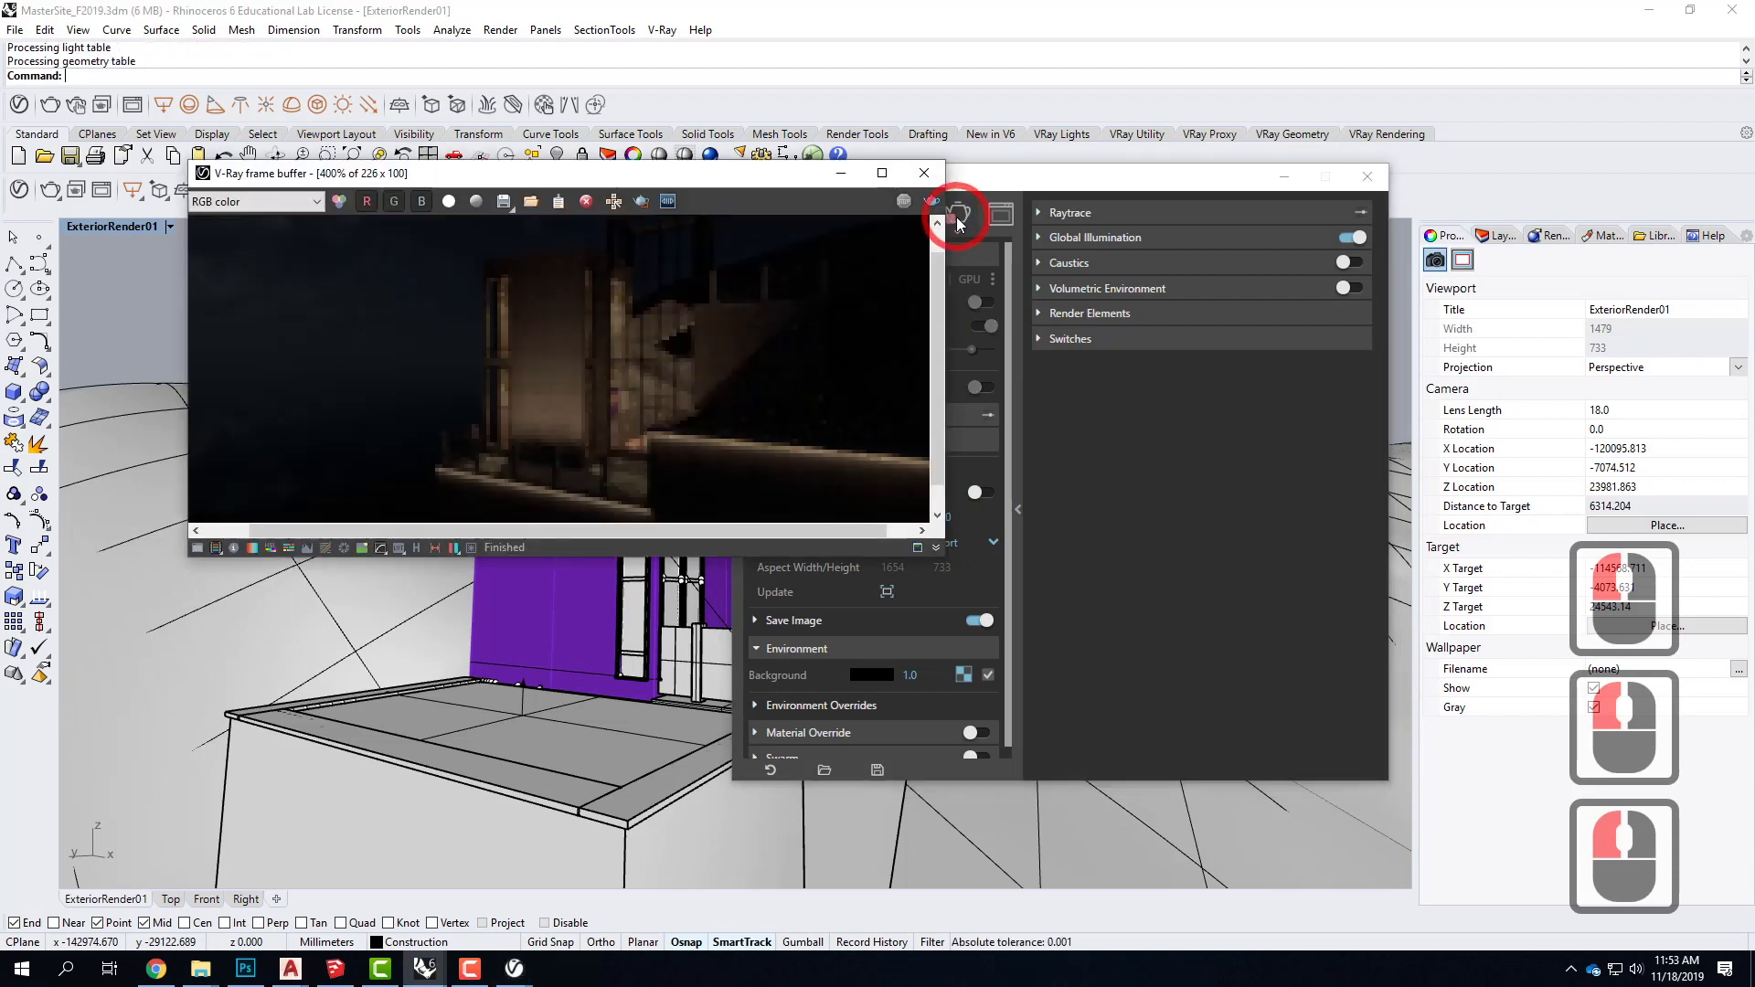
pyautogui.click(957, 218)
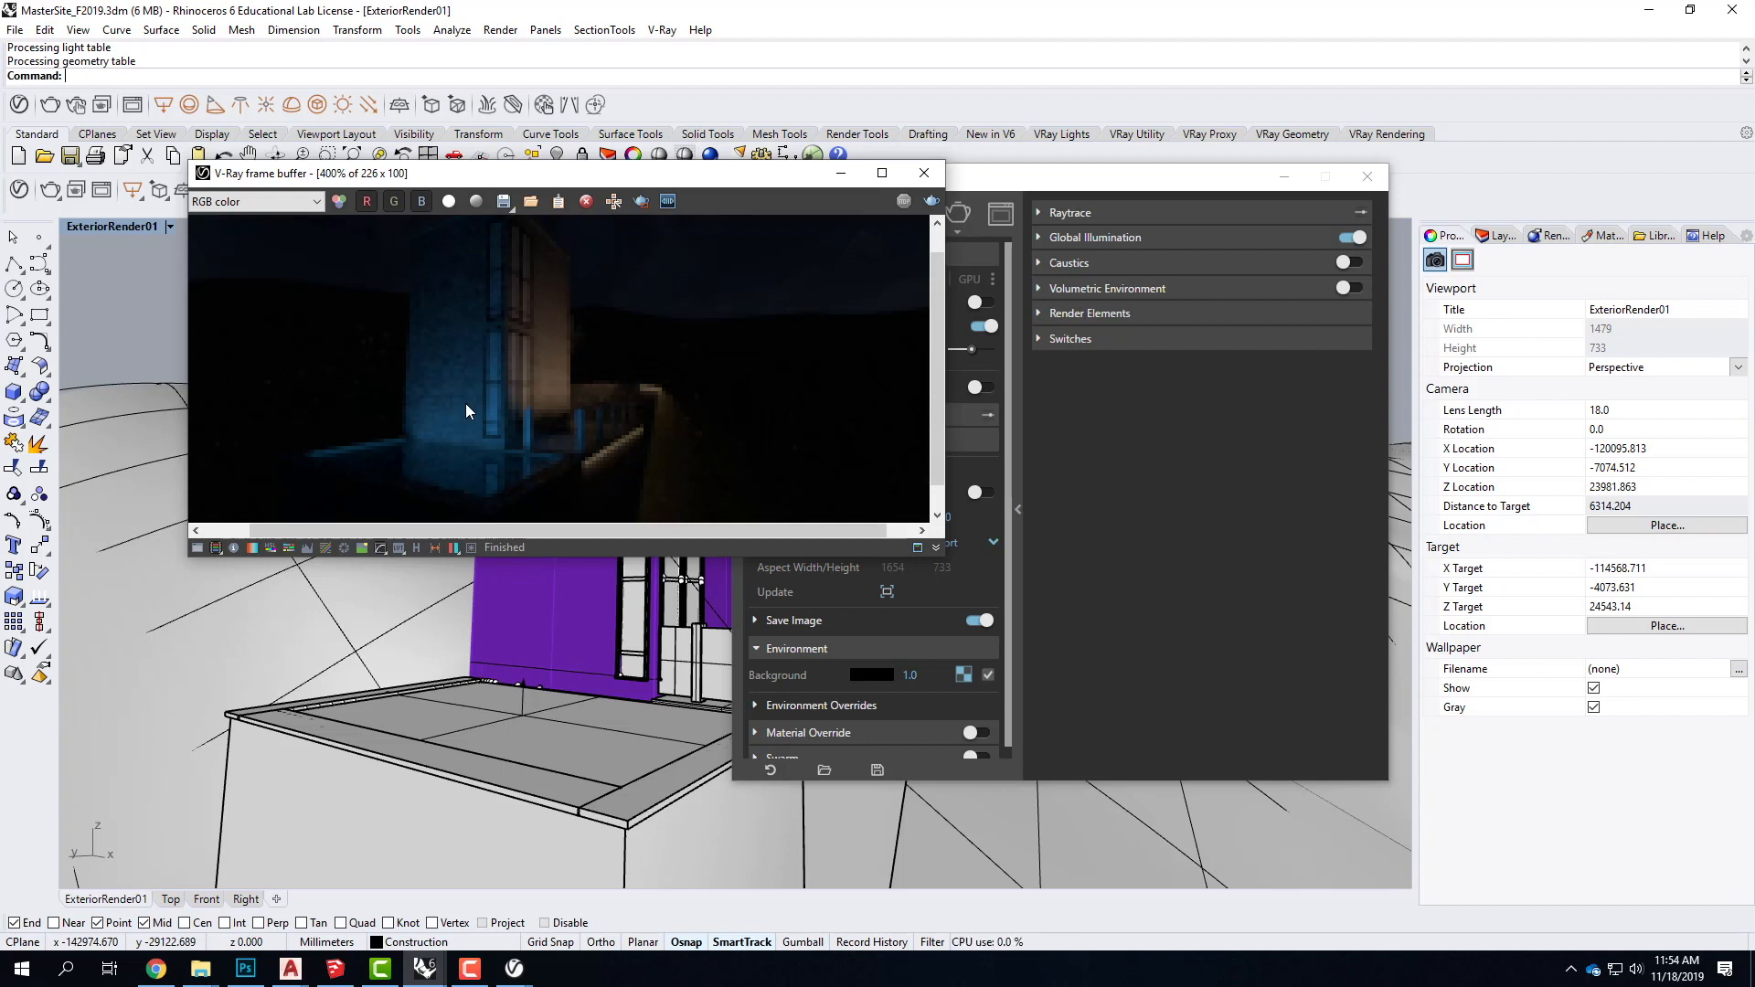
pyautogui.click(469, 976)
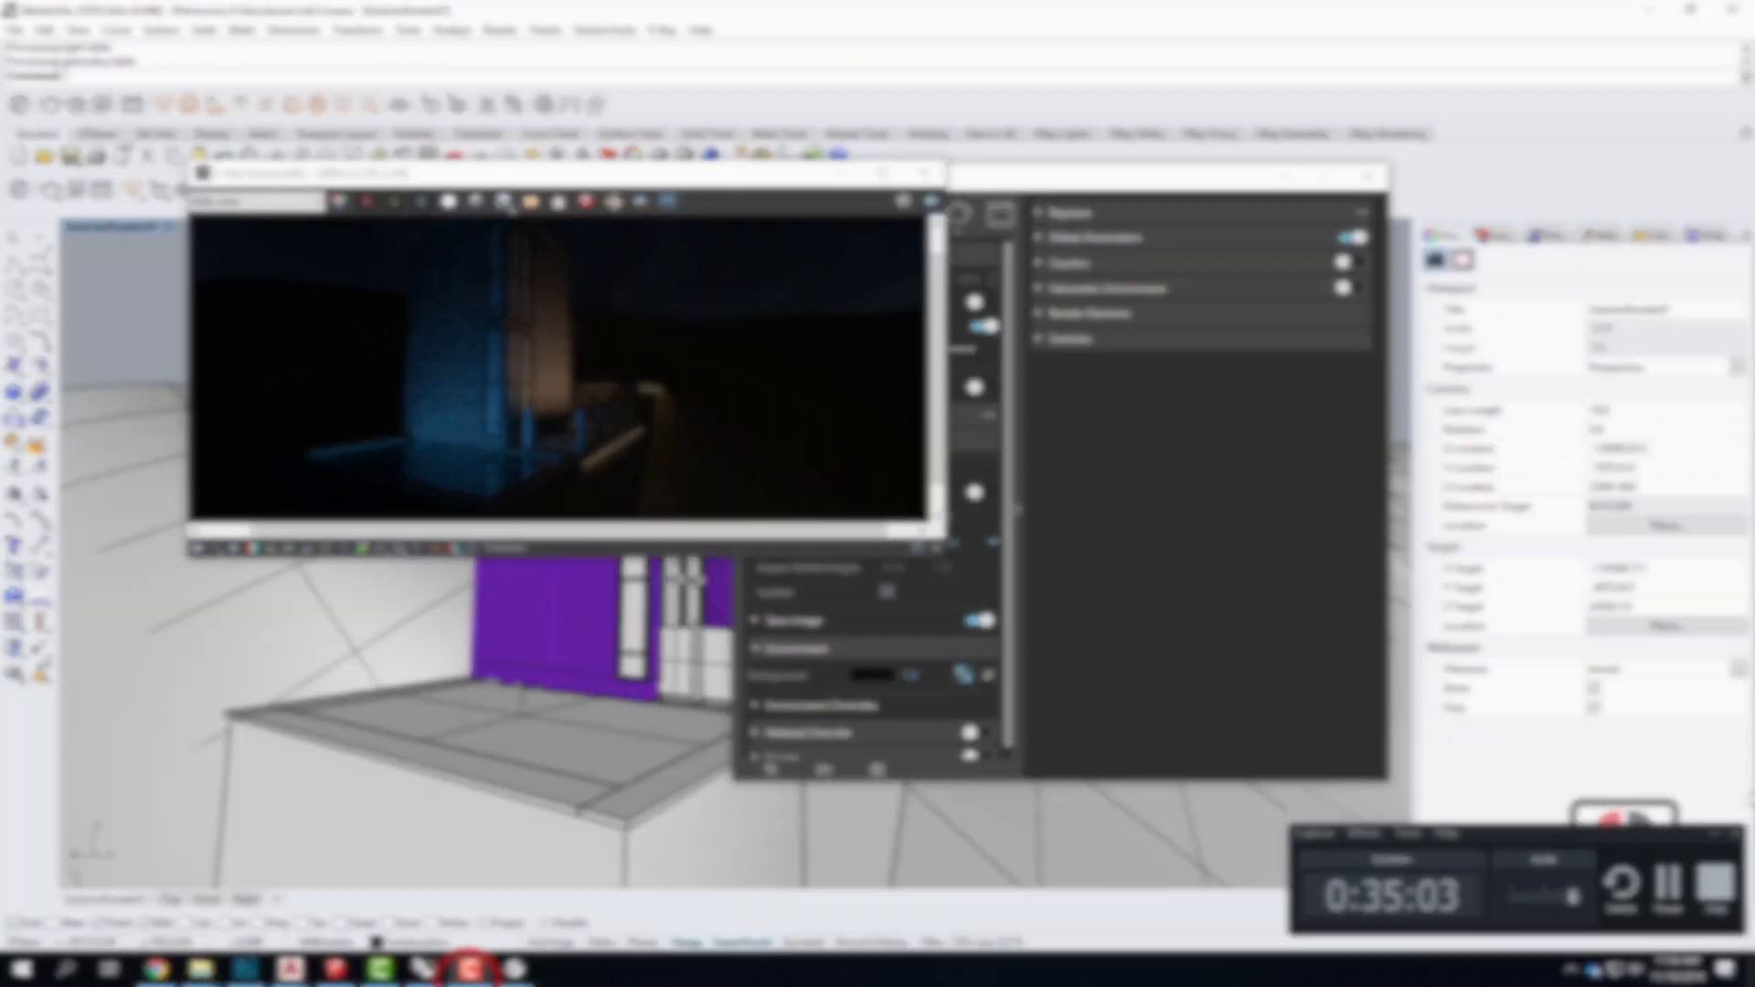